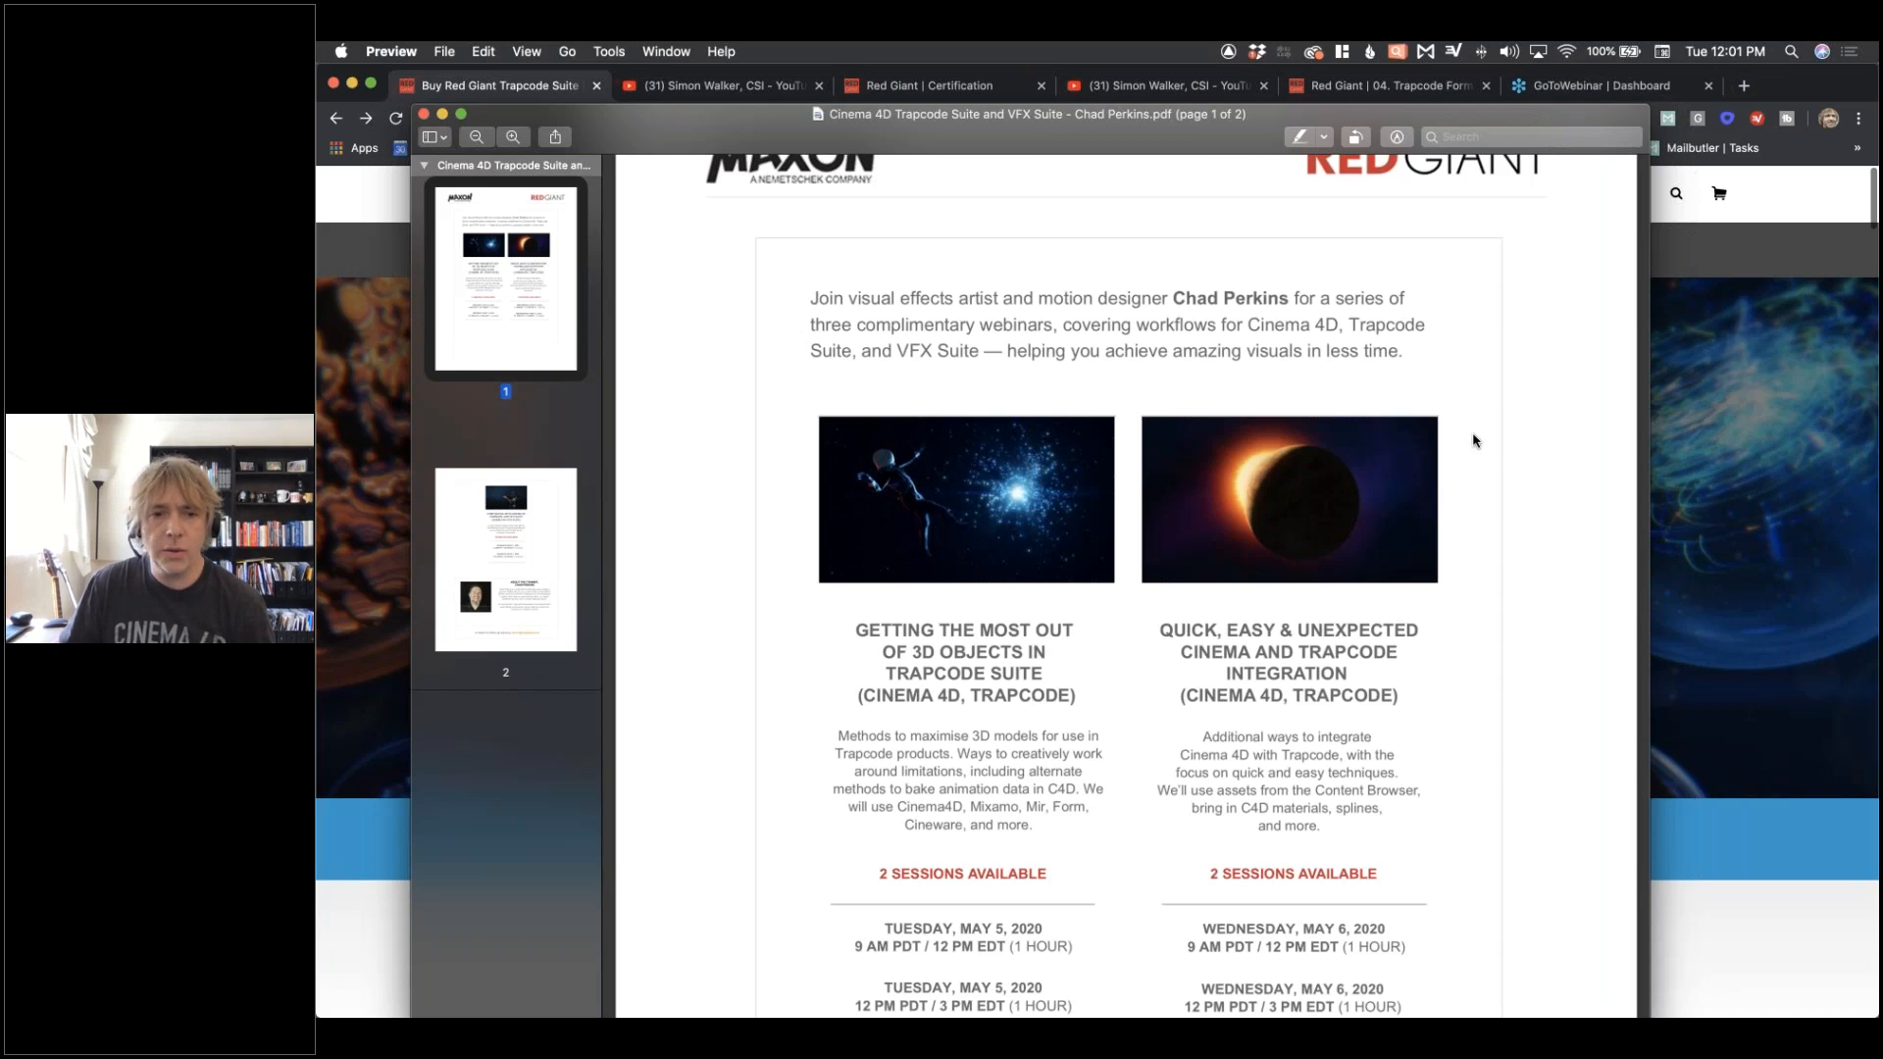
Read through the webinar session dates and the May to July 2020 Post-Production Workflows schedule in the PDF documents.
scroll(1467, 431, "down", 5)
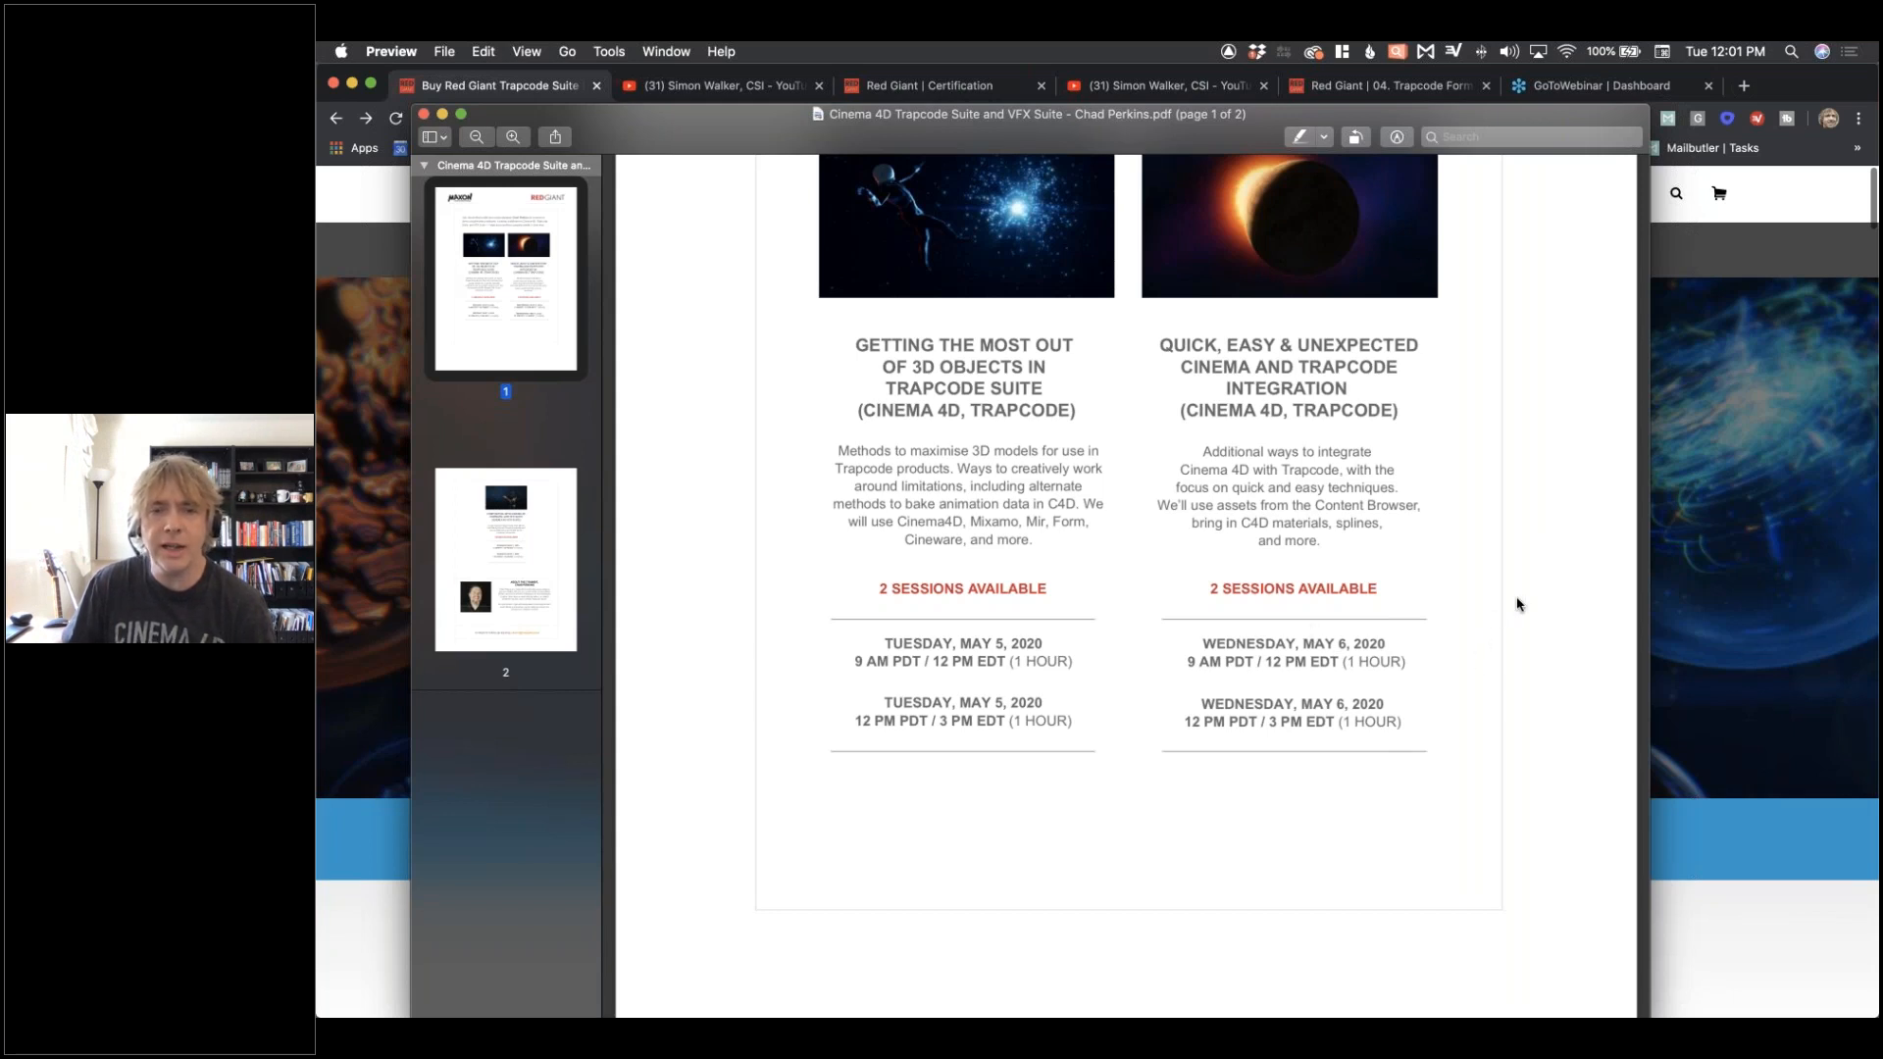
left_click_drag(1313, 110, 1313, 110)
key("super+Tab")
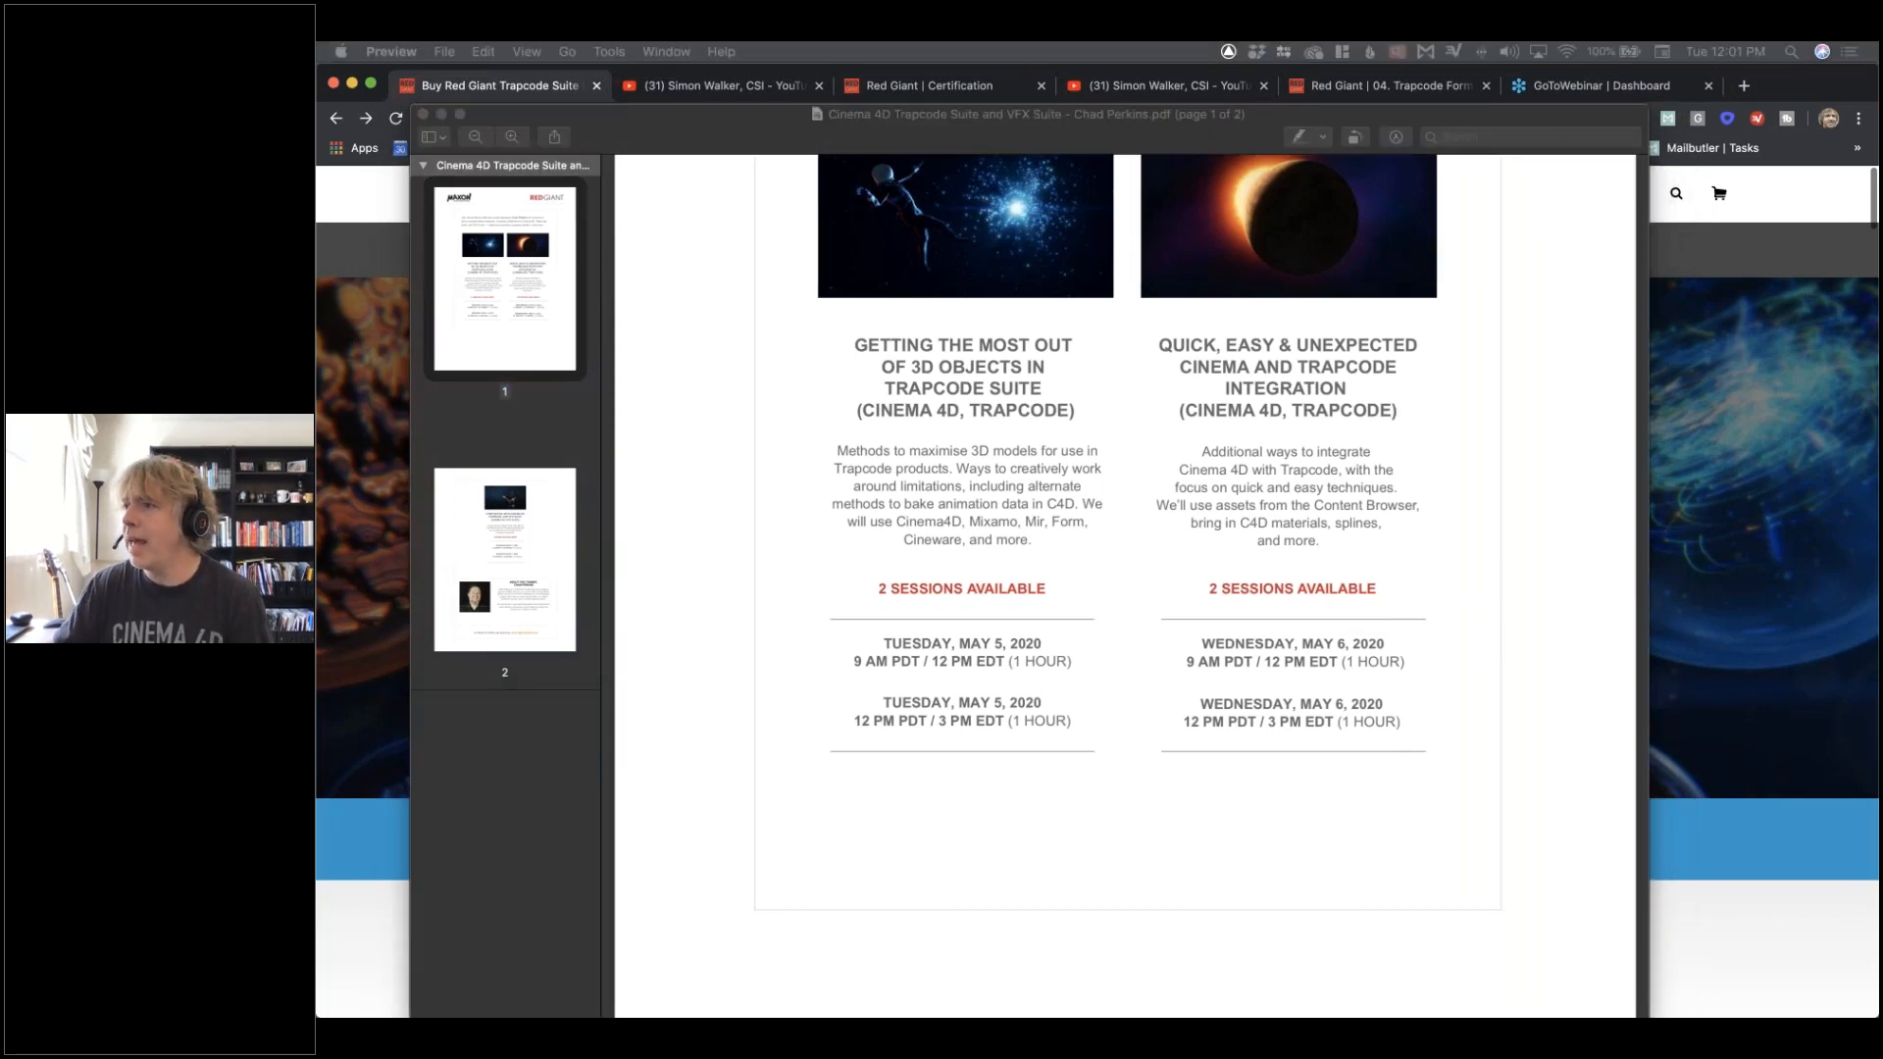
left_click_drag(1881, 216, 935, 176)
scroll(1015, 790, "down", 8)
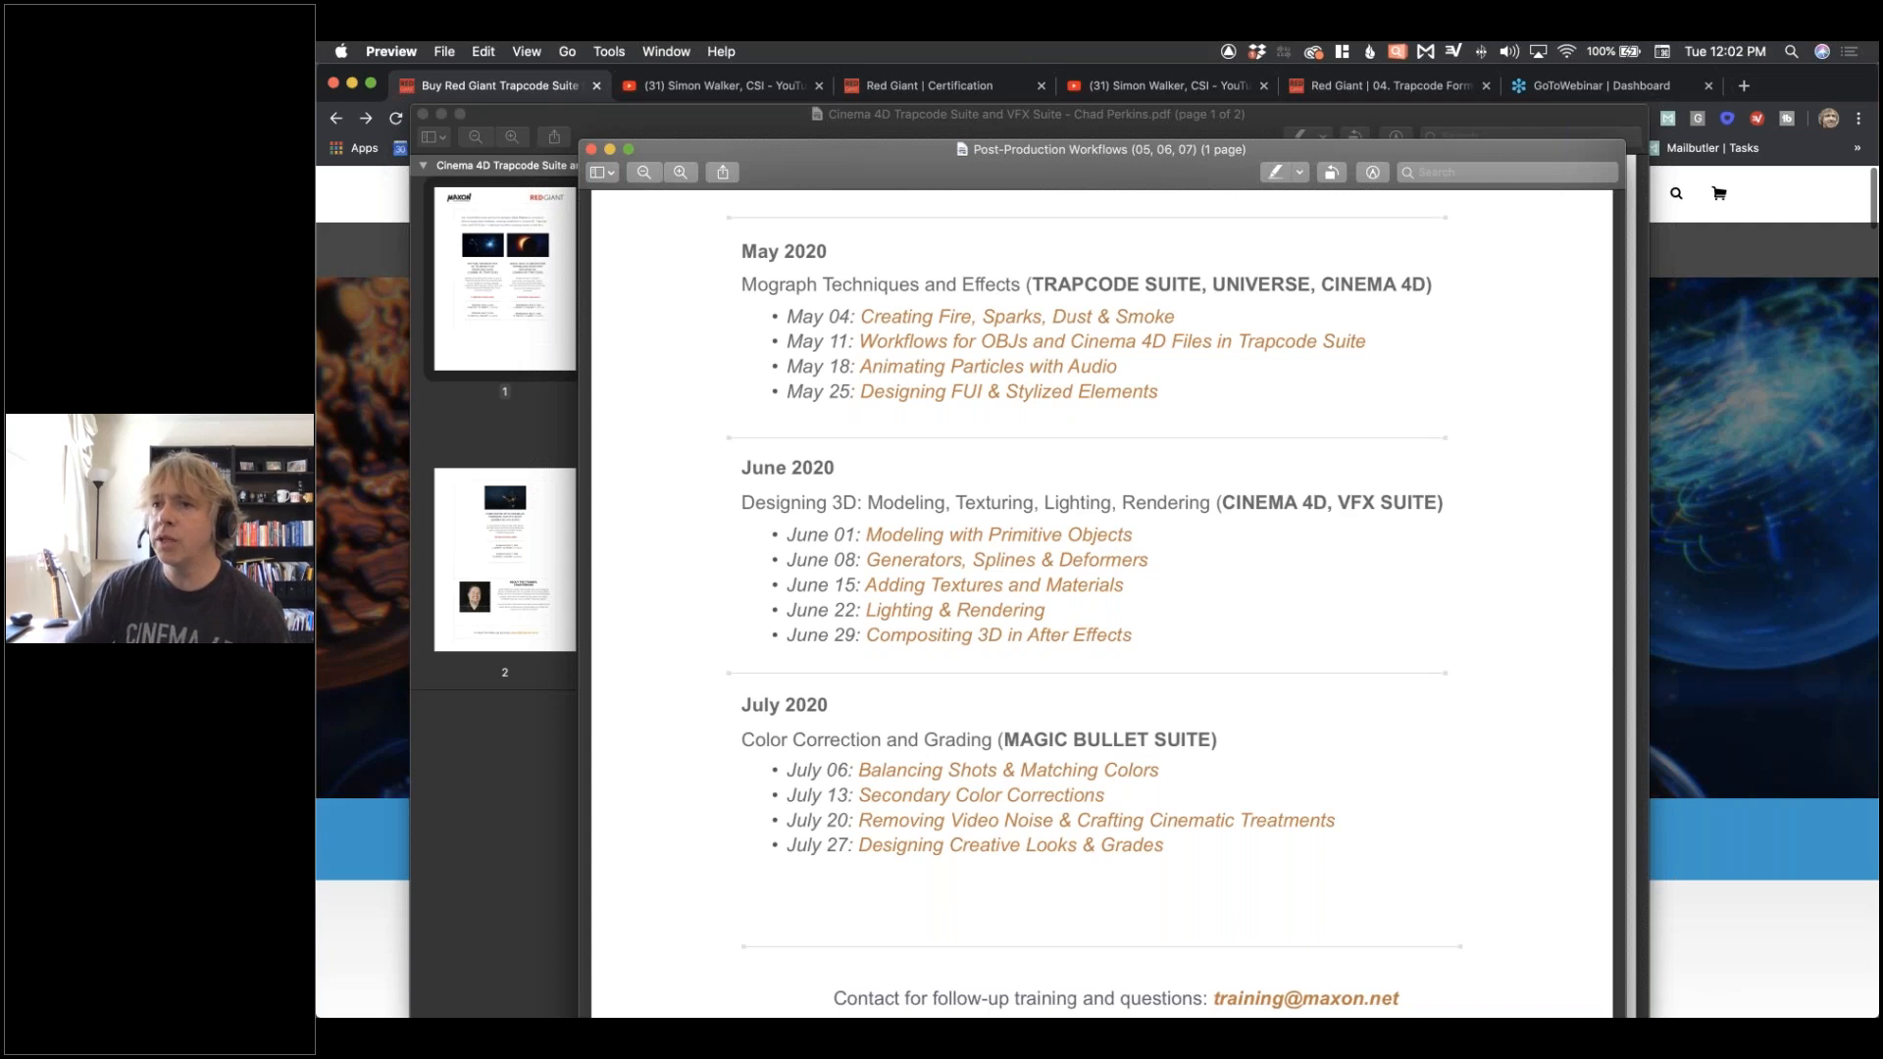
Switch to After Effects and step the C4D > AE Slideshow composition forward frame by frame to the fourth point, Spline export (via Illustrator).
key("super+Tab")
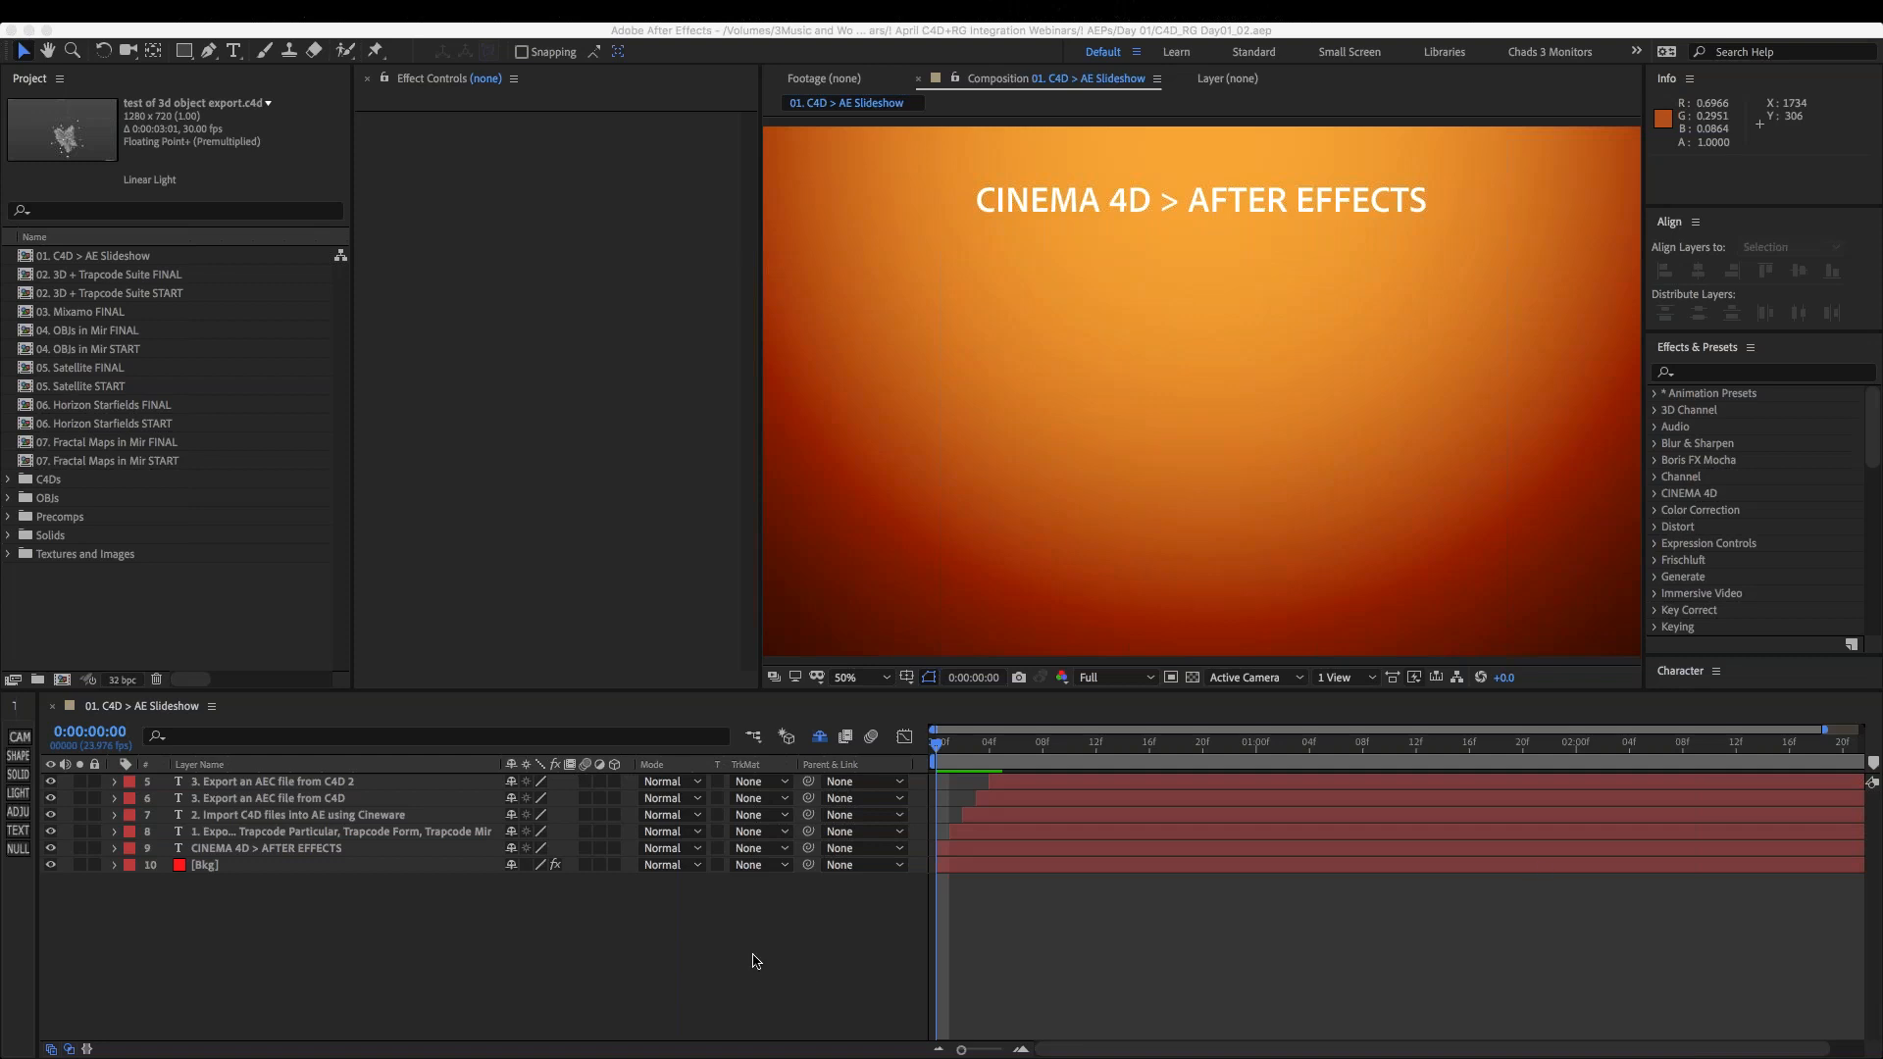
left_click(750, 960)
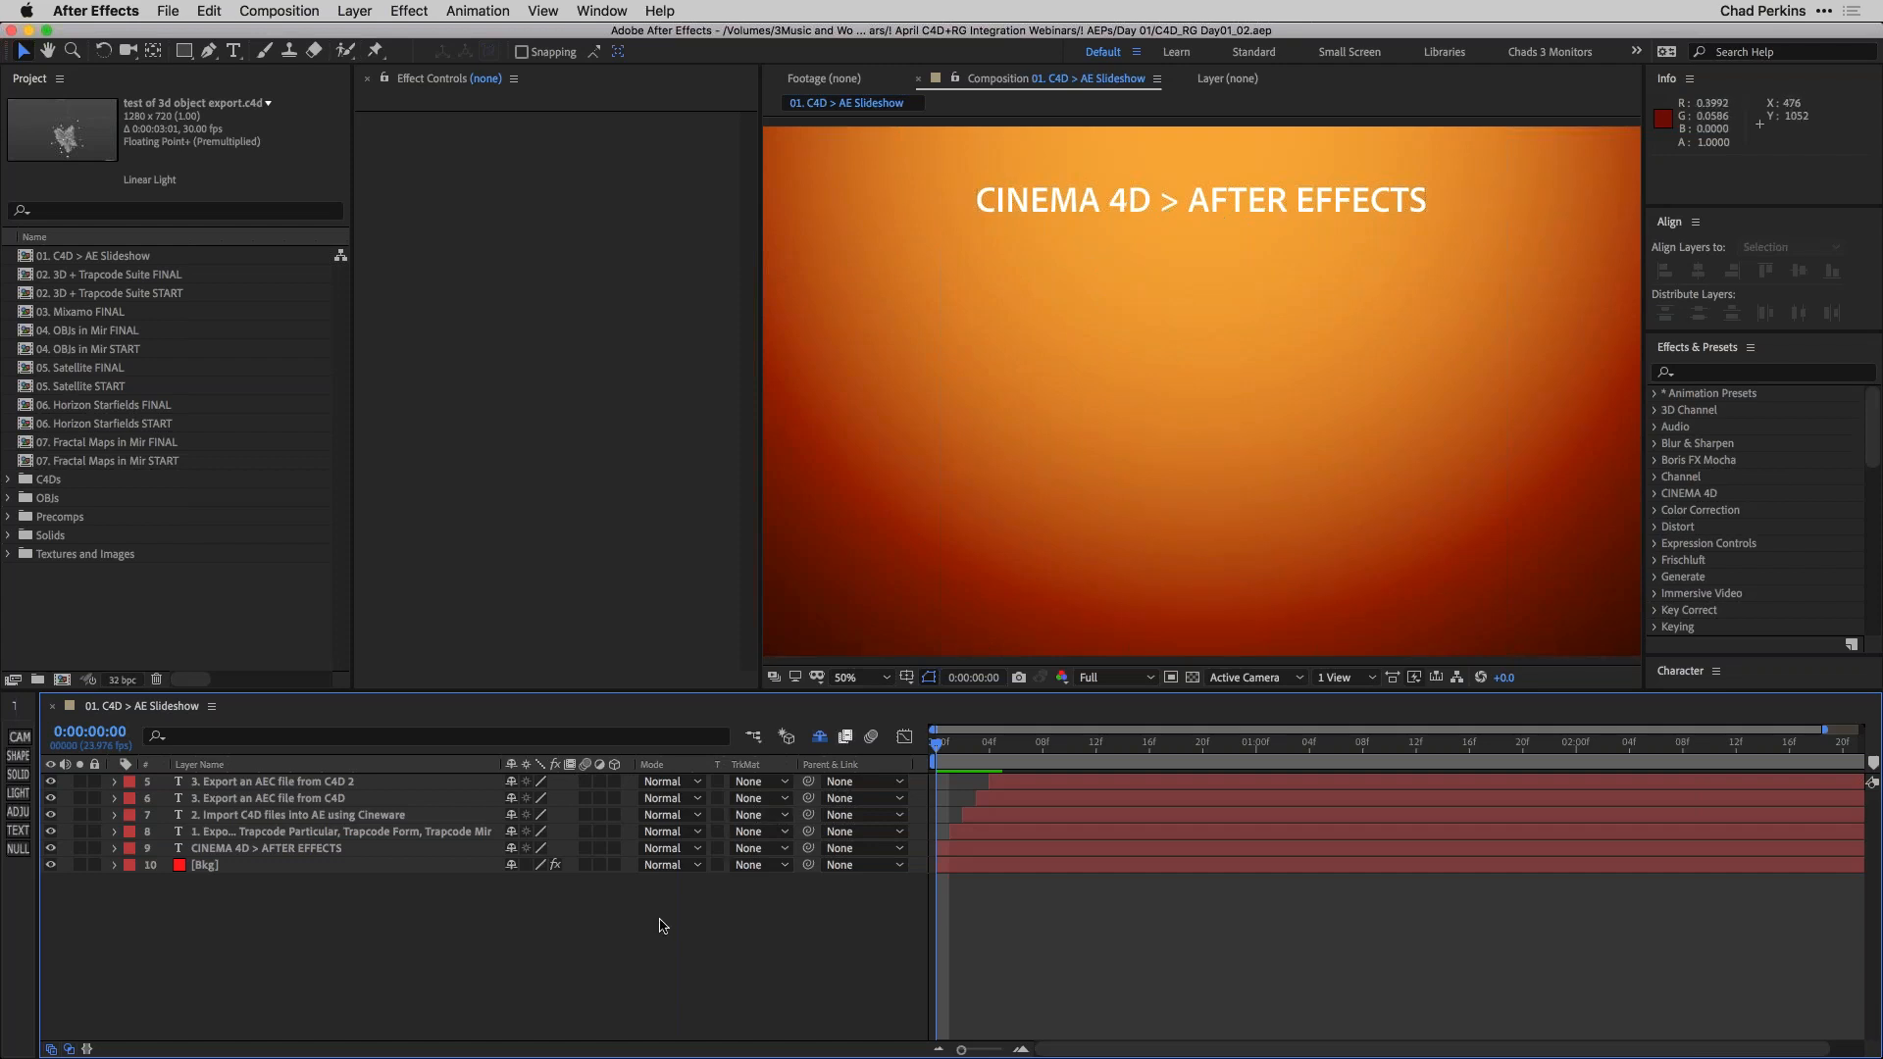
key("Page_Down")
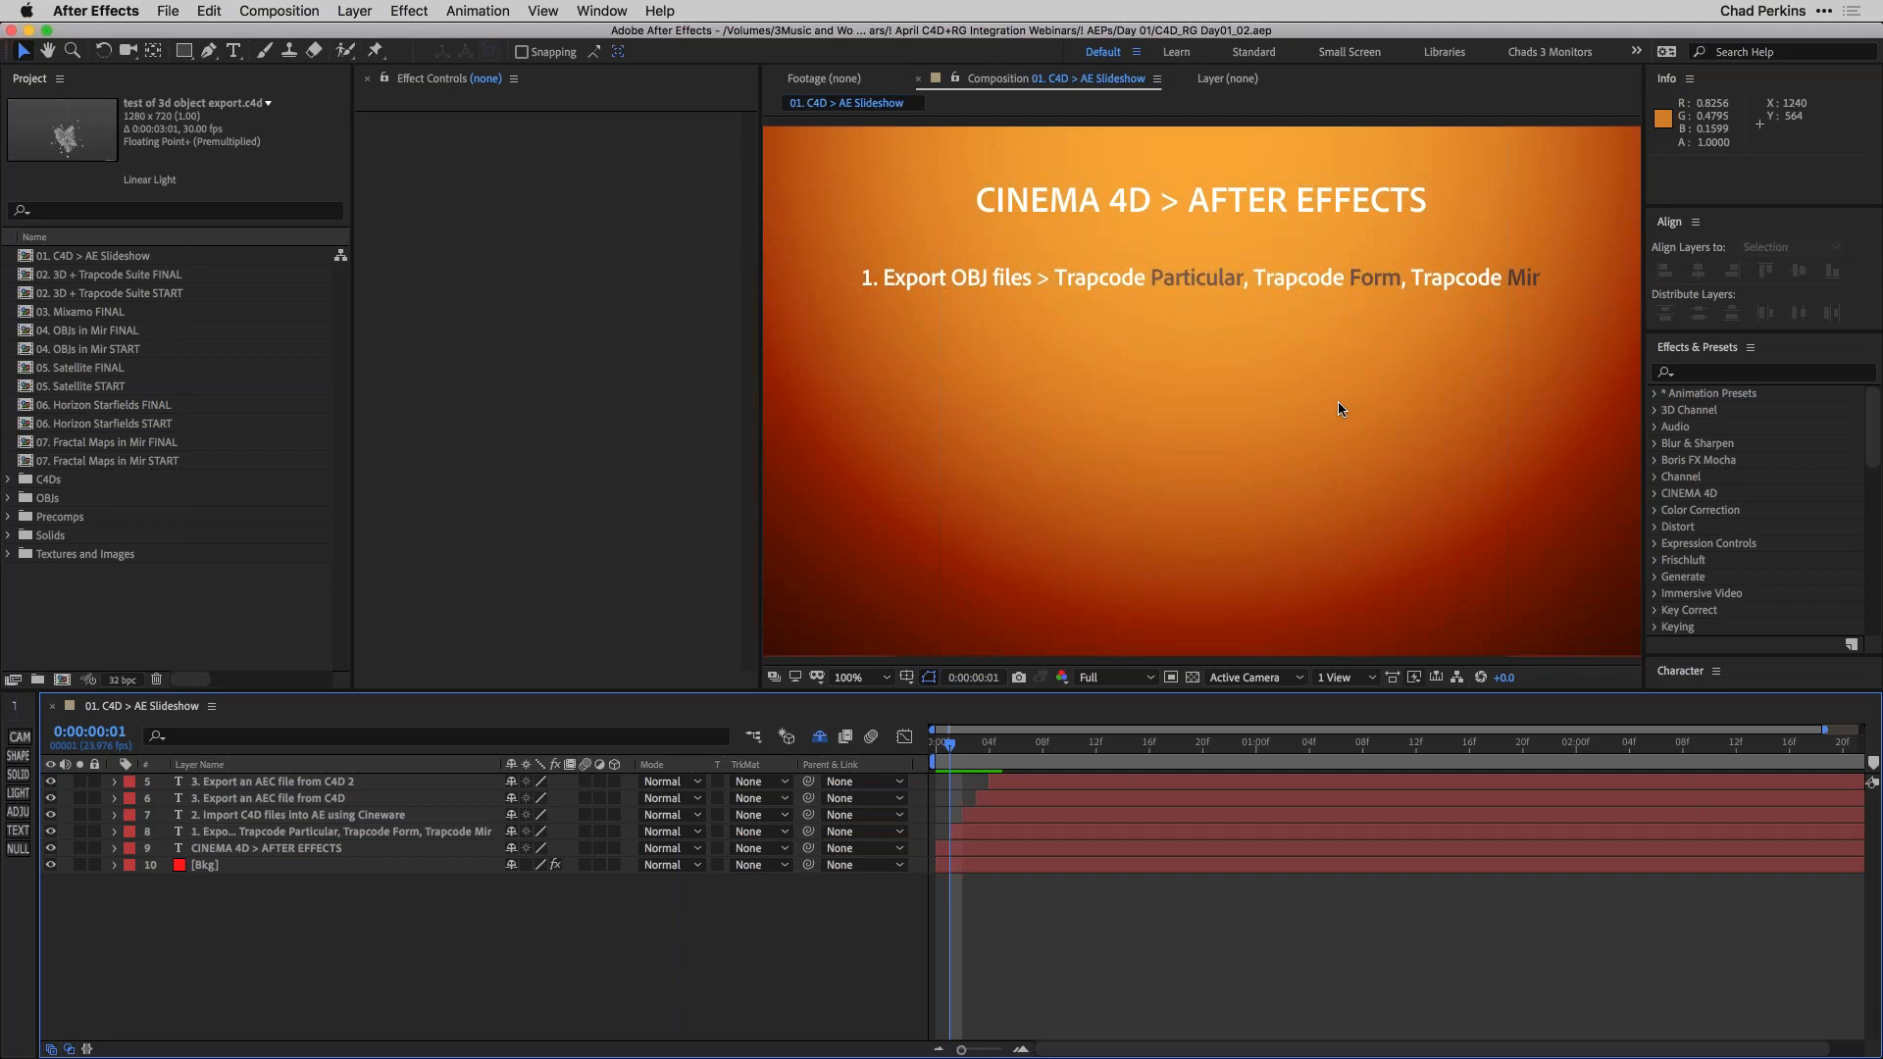
key("Page_Down")
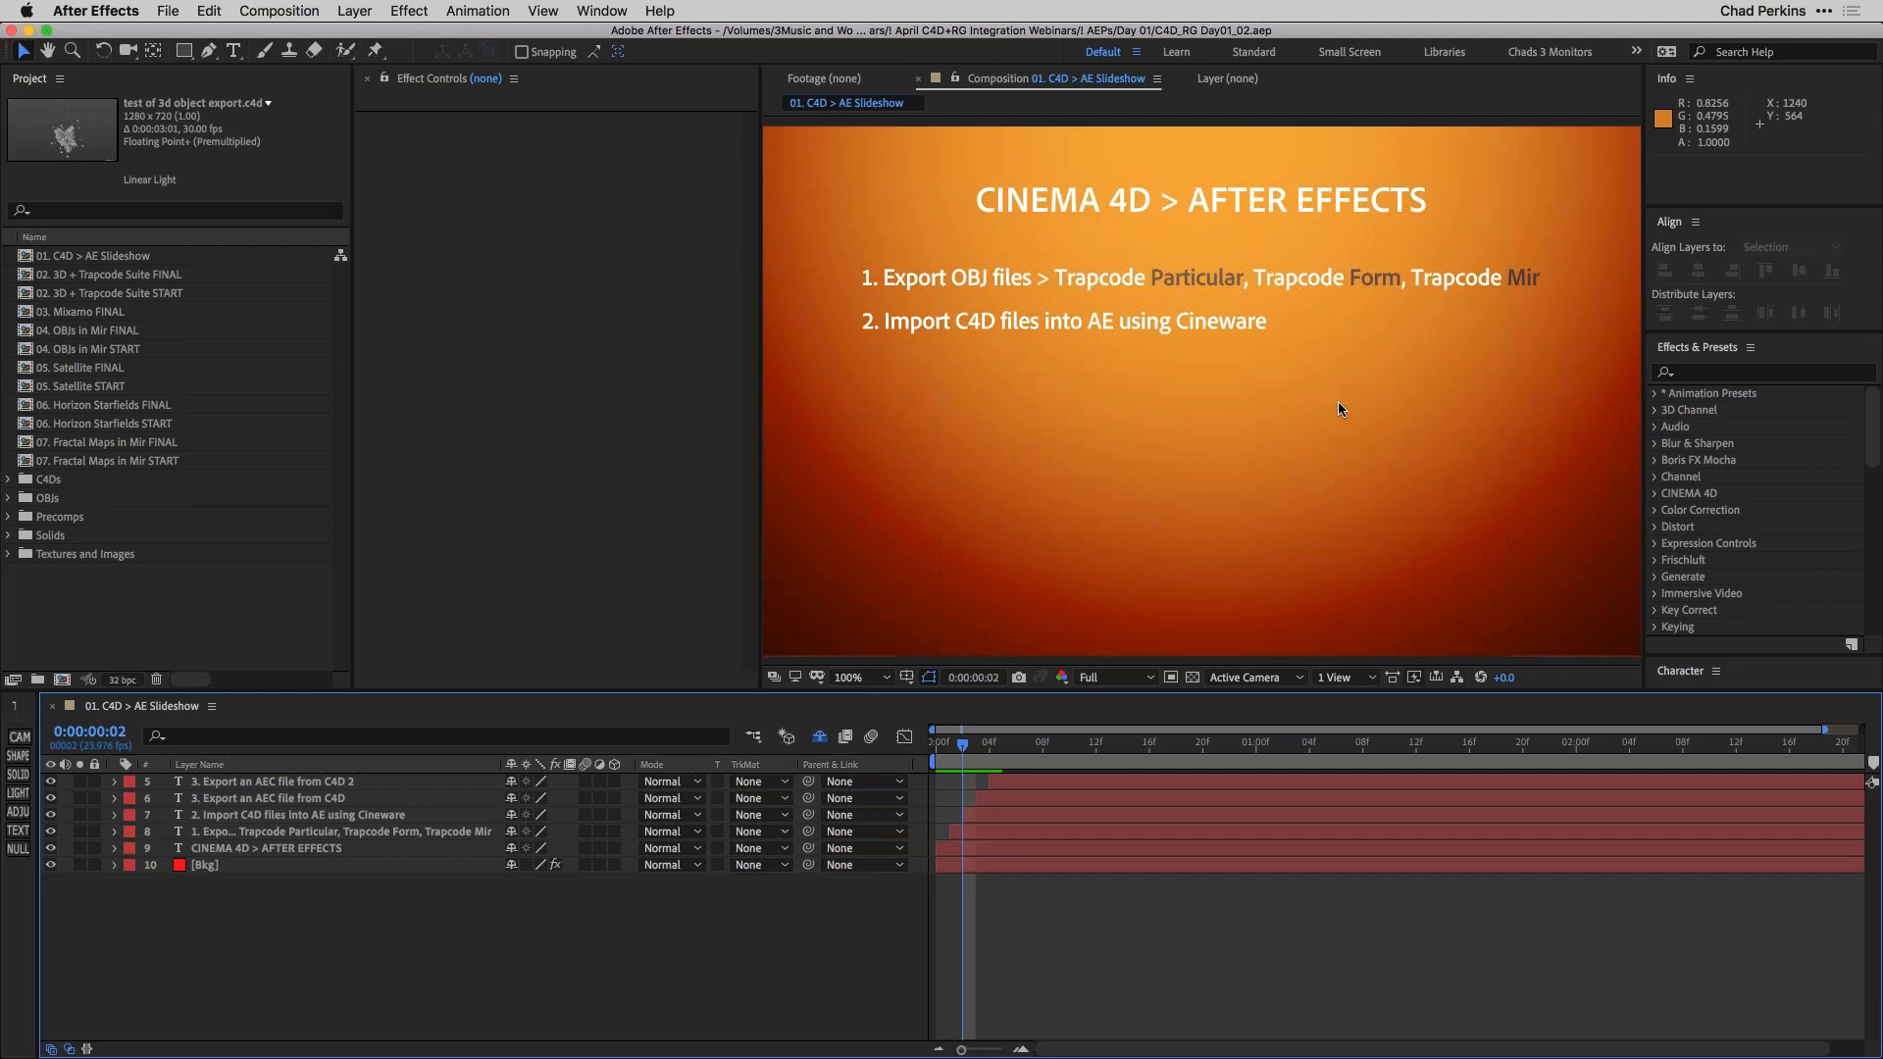
key("Page_Down")
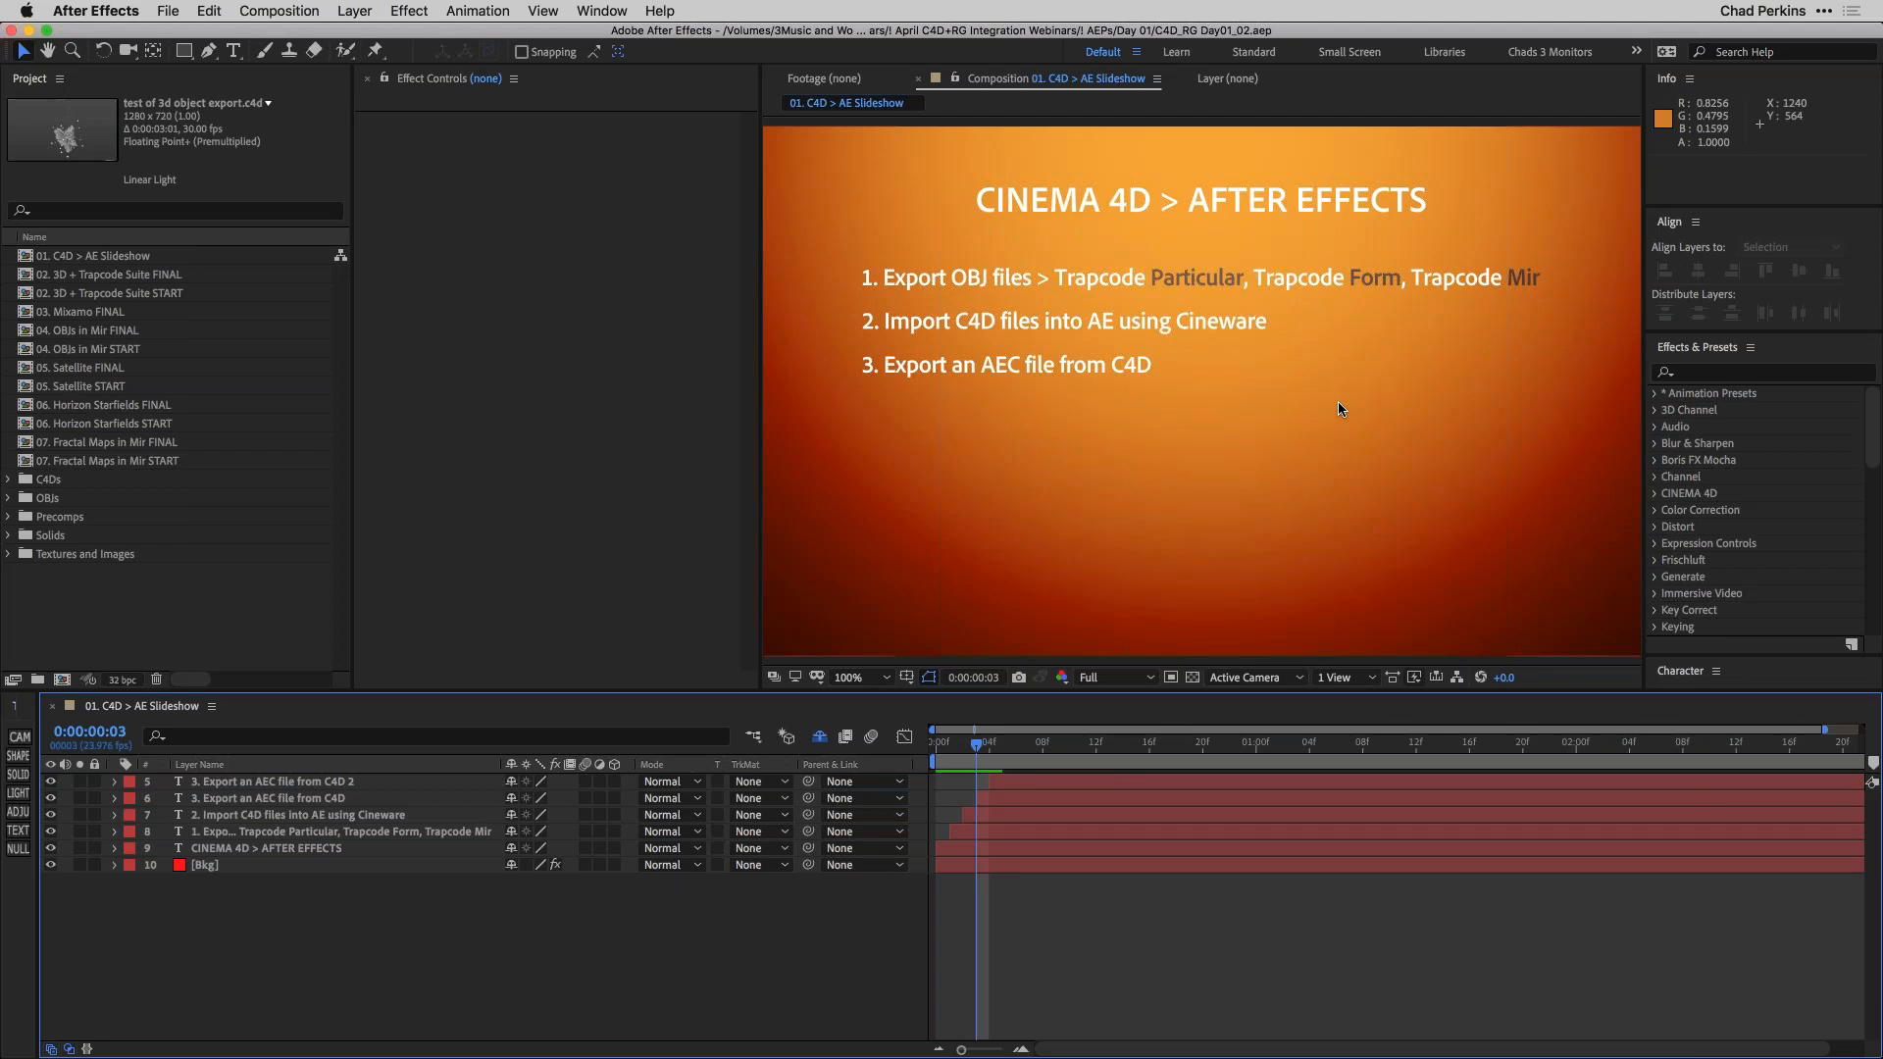
key("Page_Down")
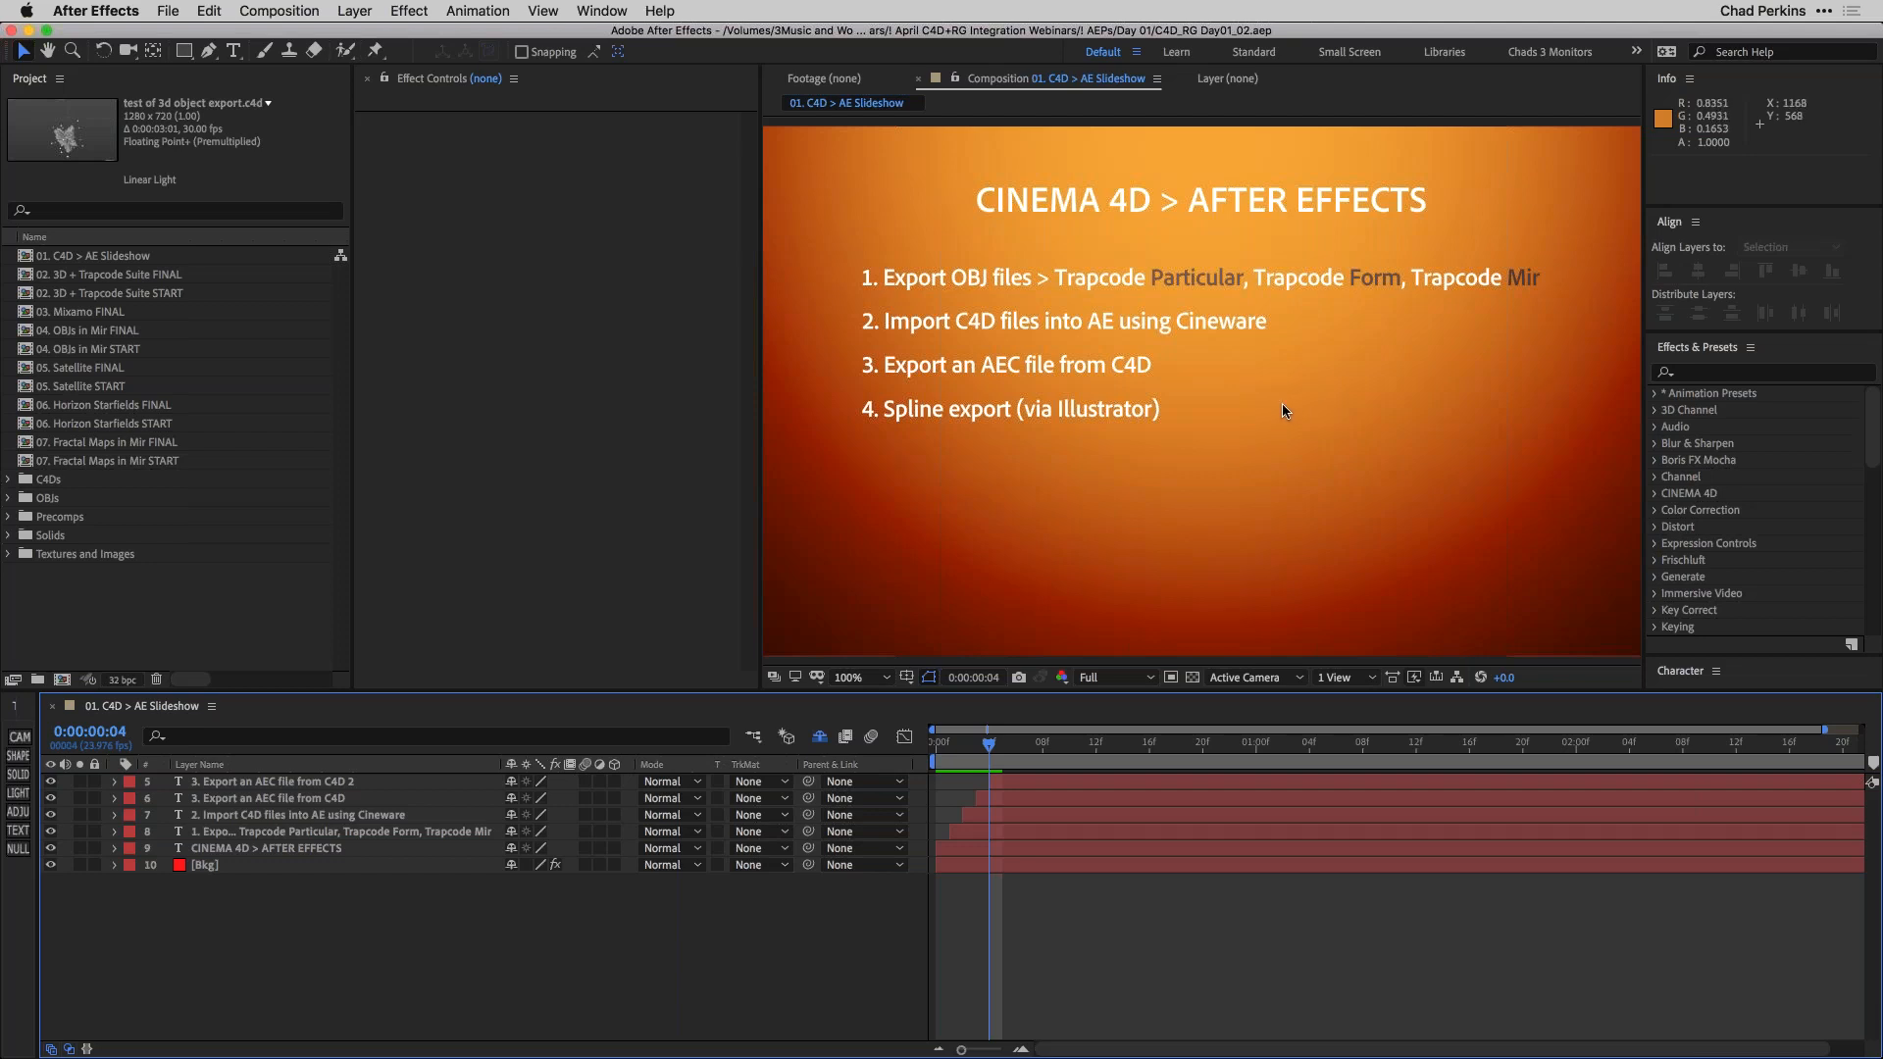
Switch to Cinema 4D and close the casting-spell, Mercury.obj and Untitled 1 scenes without saving, leaving an empty project.
mouse_move(692, 1056)
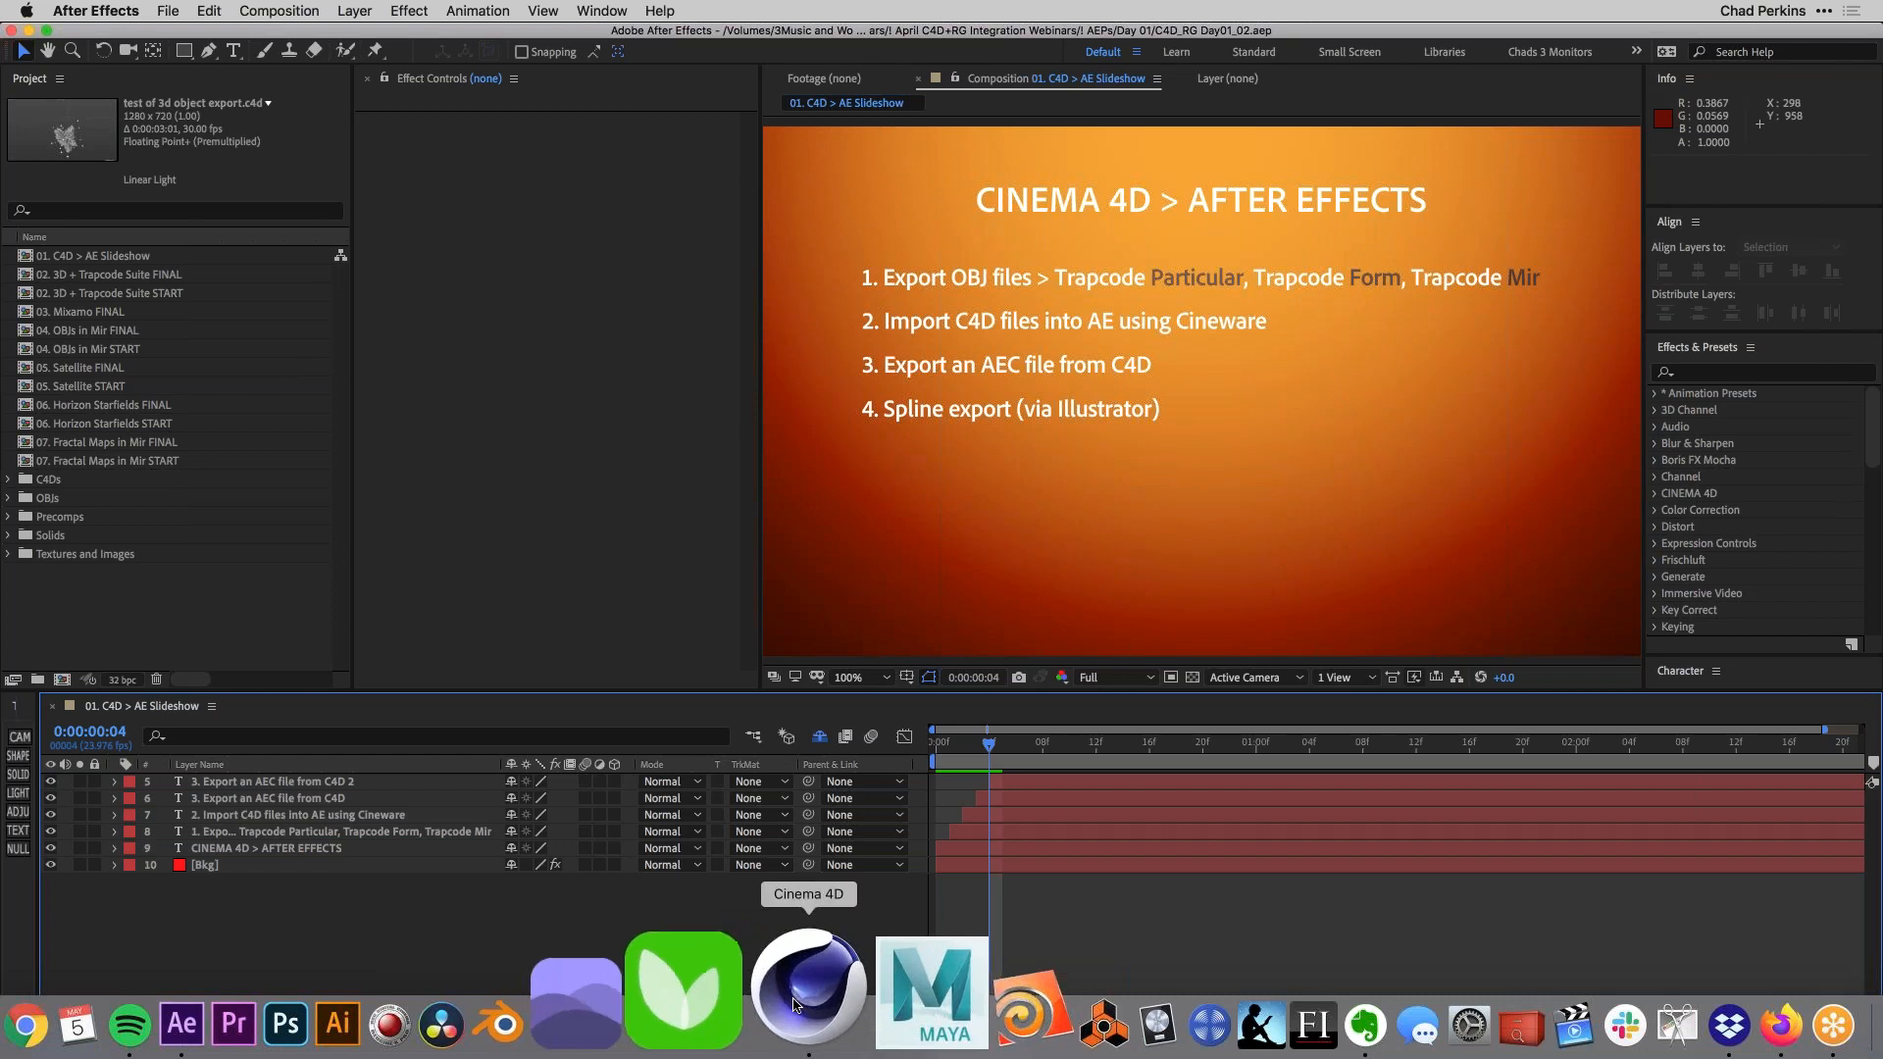
left_click(810, 1025)
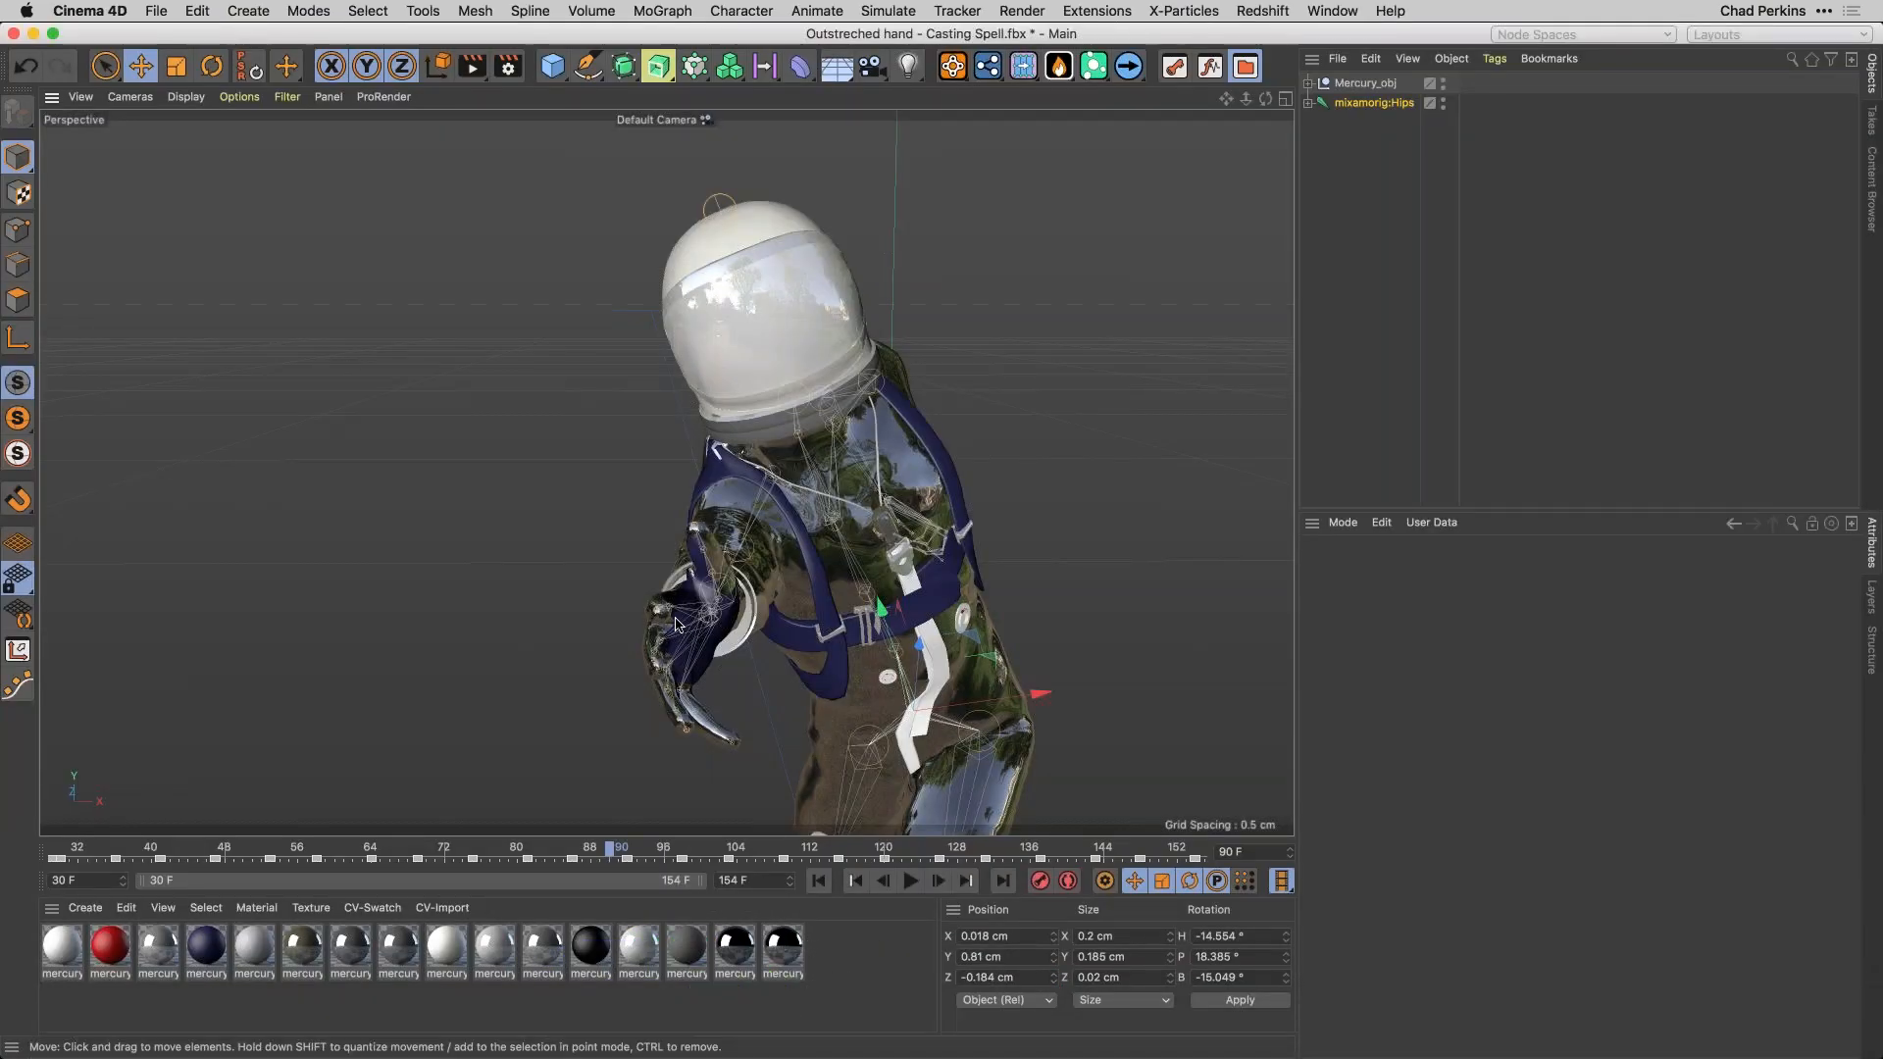
key("super+w")
left_click(863, 367)
key("super+w")
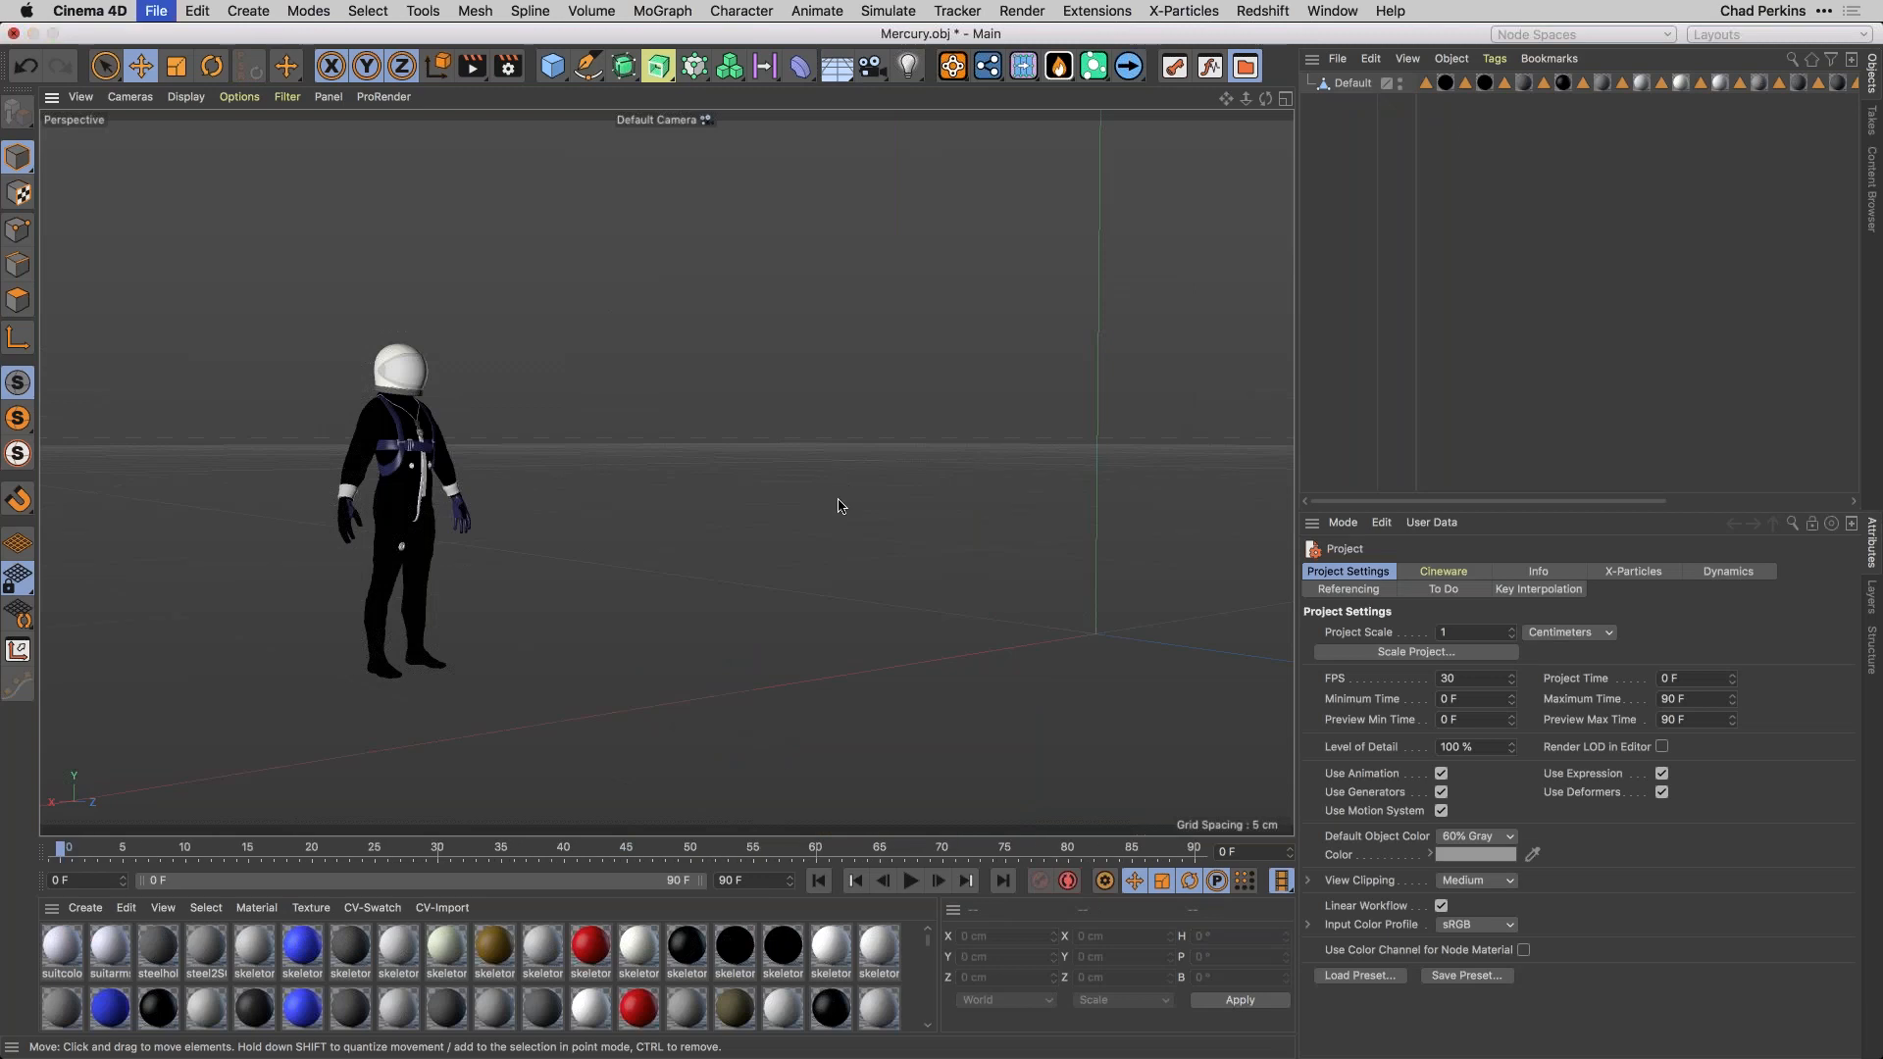
left_click(871, 367)
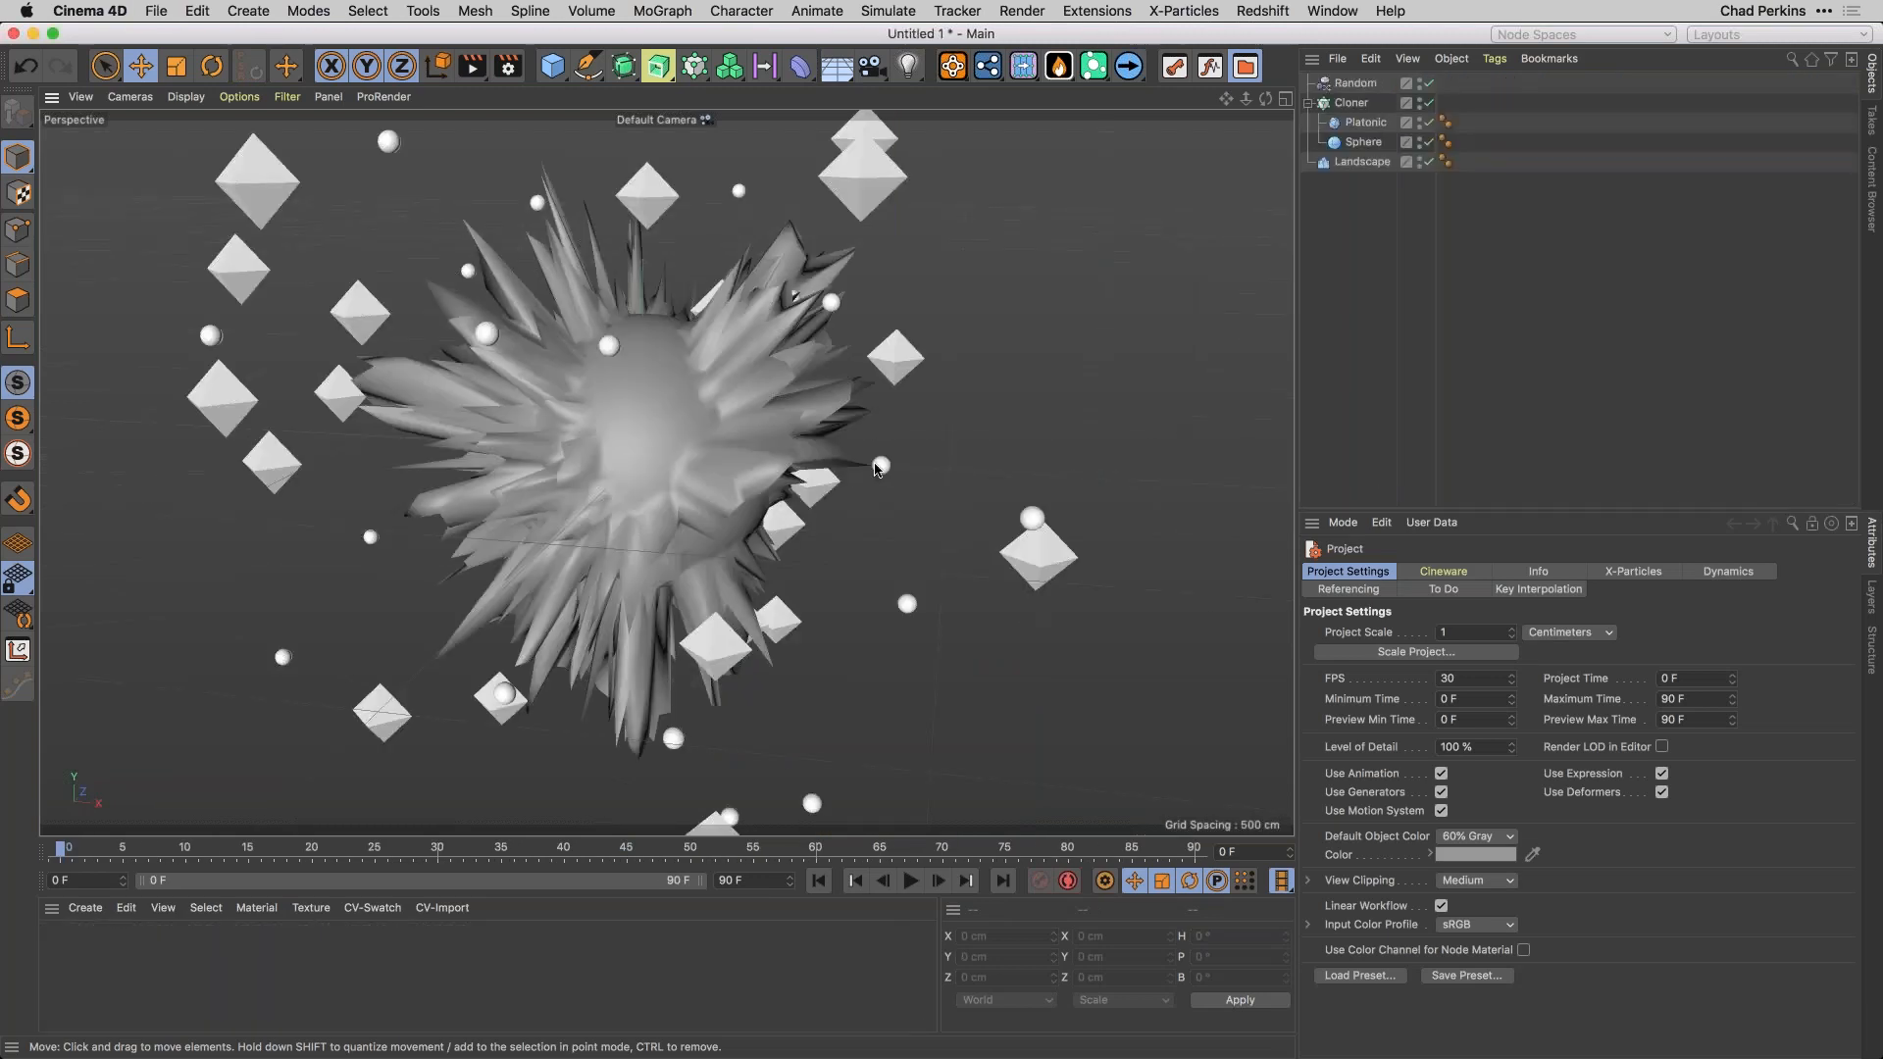
key("super+w")
left_click(861, 375)
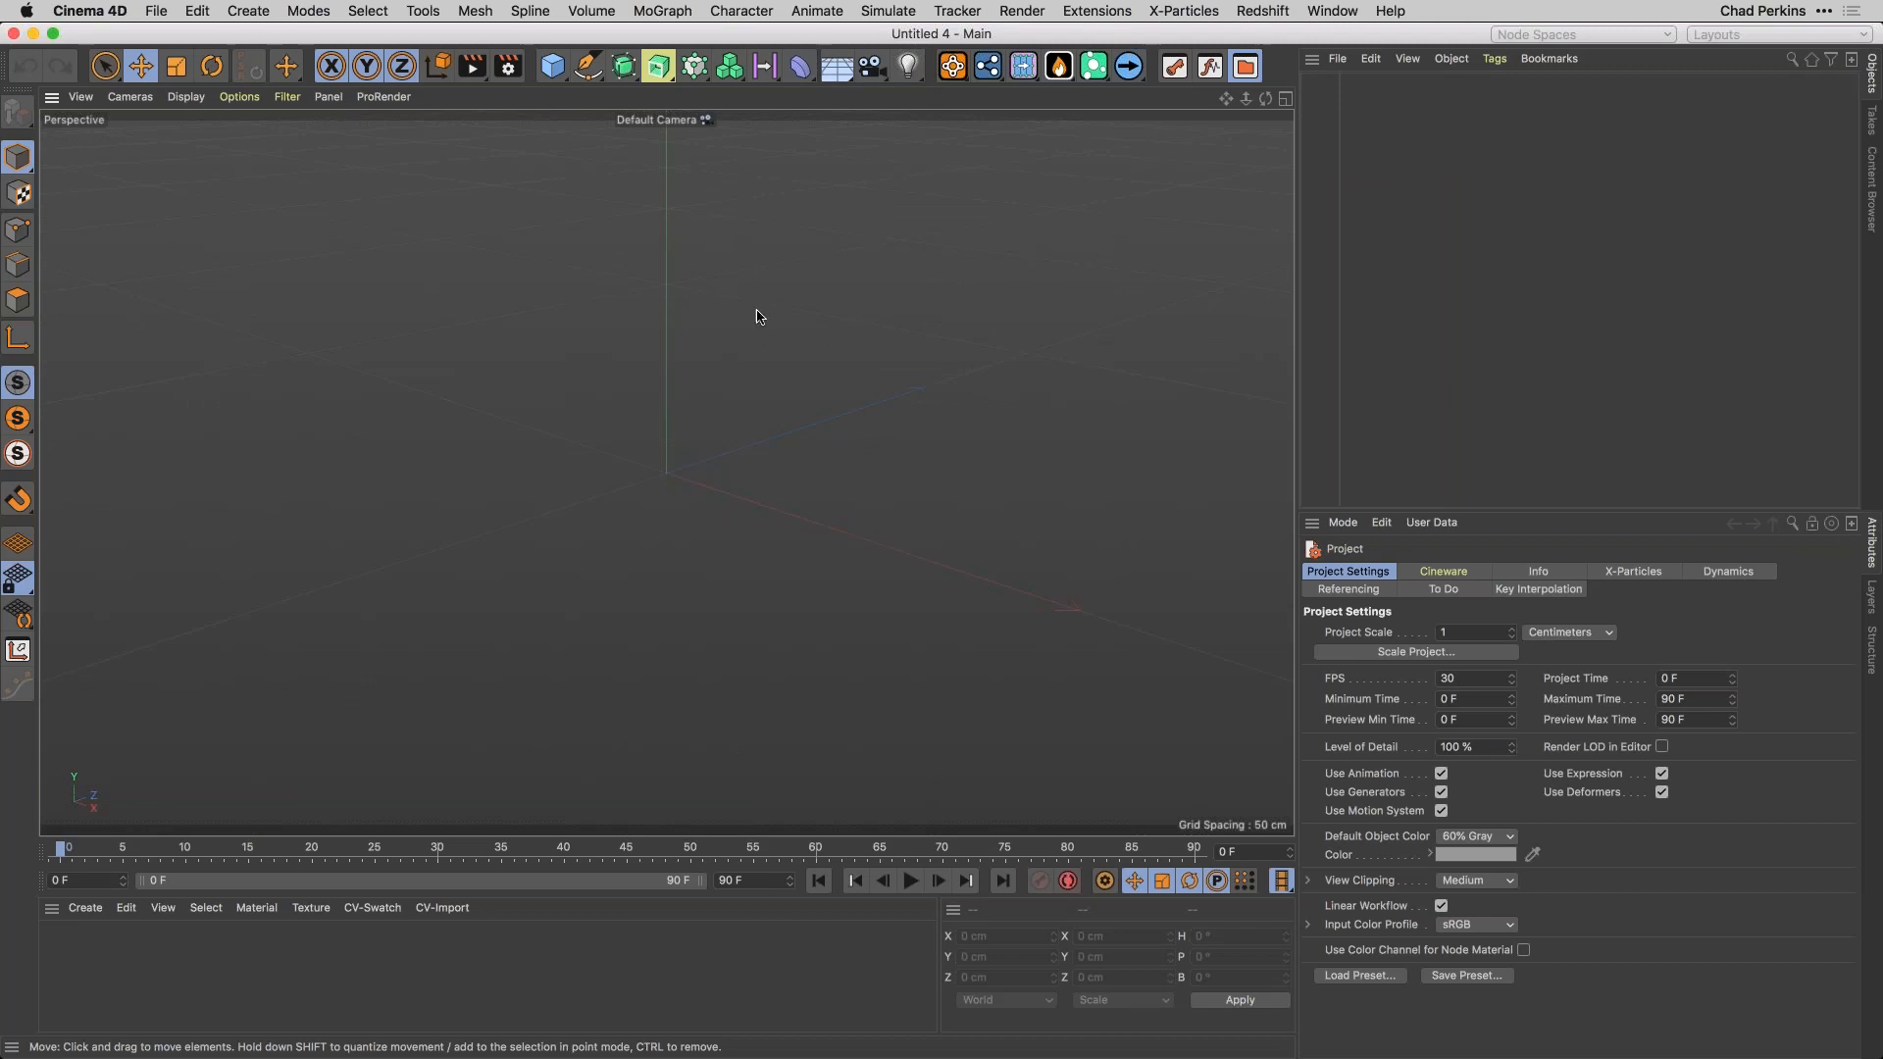
Add a Sphere primitive with 14 segments and a radius of 64 cm.
mouse_move(744, 404)
left_mouse_down("alt")
mouse_move(745, 421)
mouse_move(744, 391)
left_mouse_up("alt")
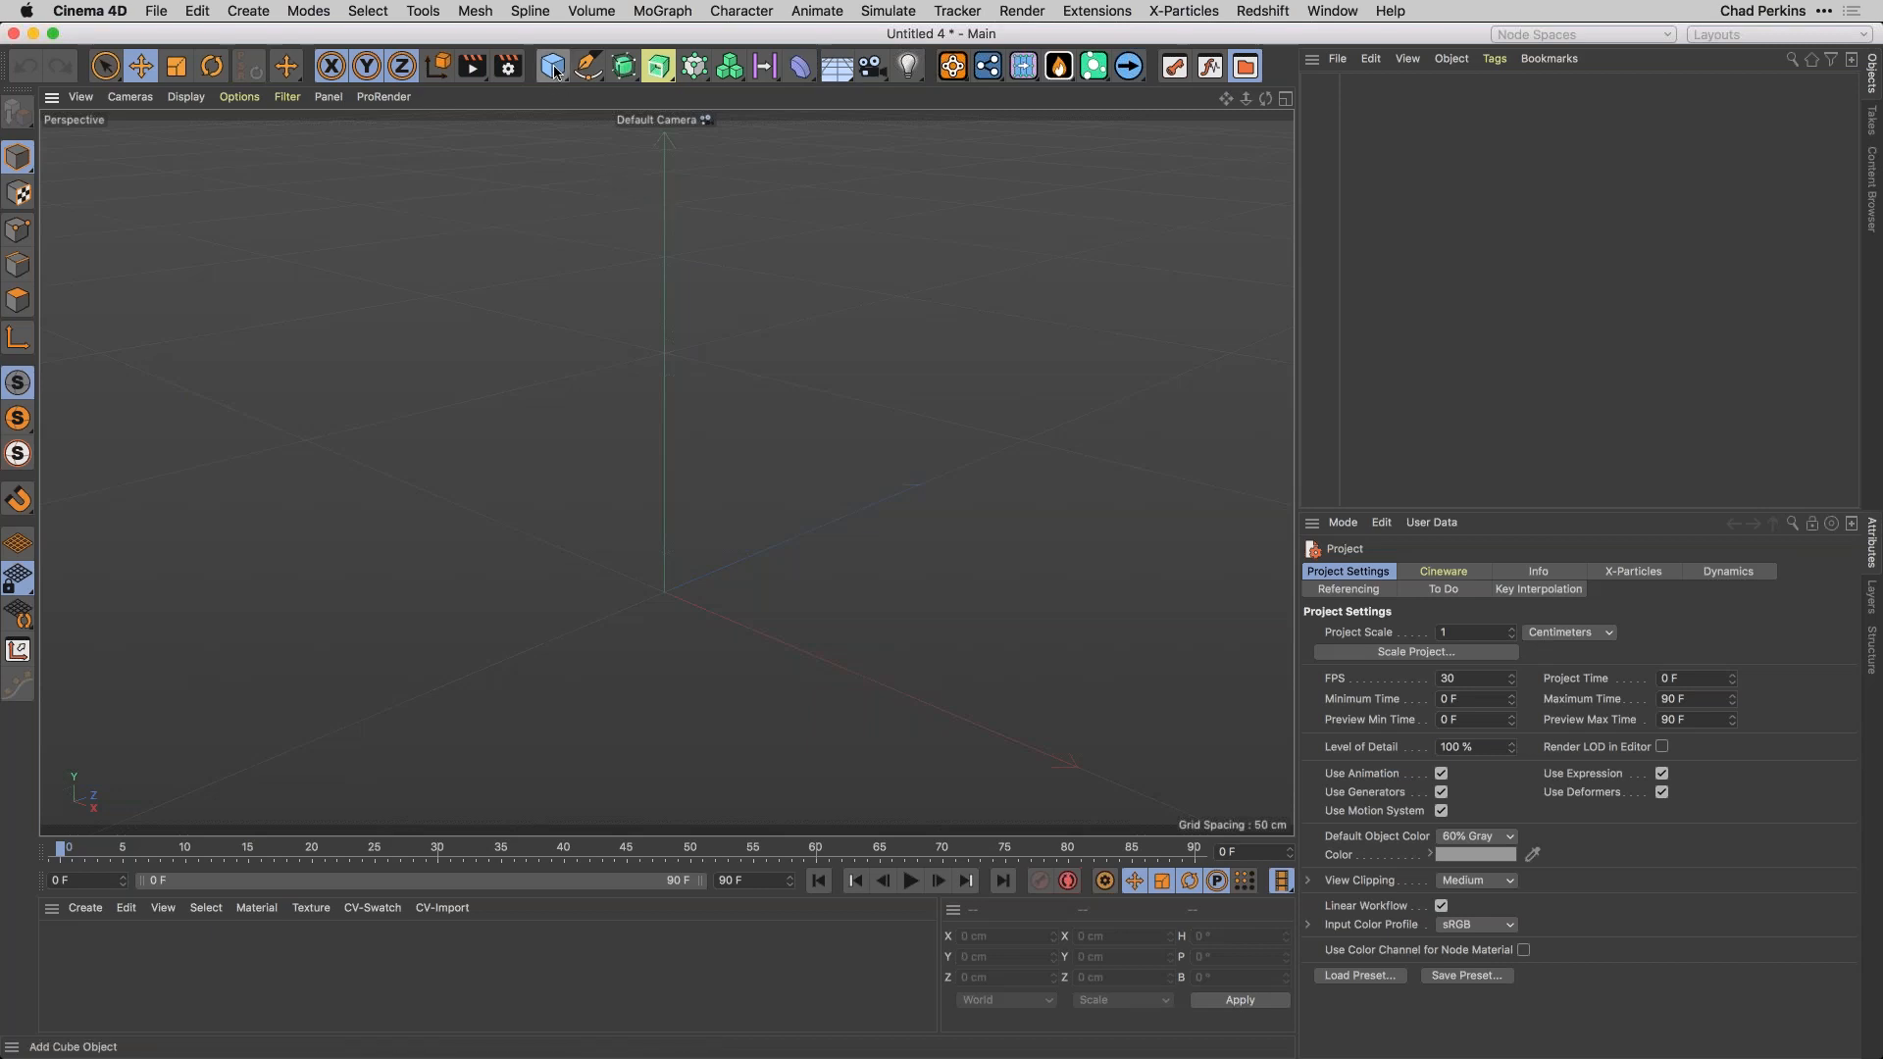
left_click_drag(551, 73, 580, 78)
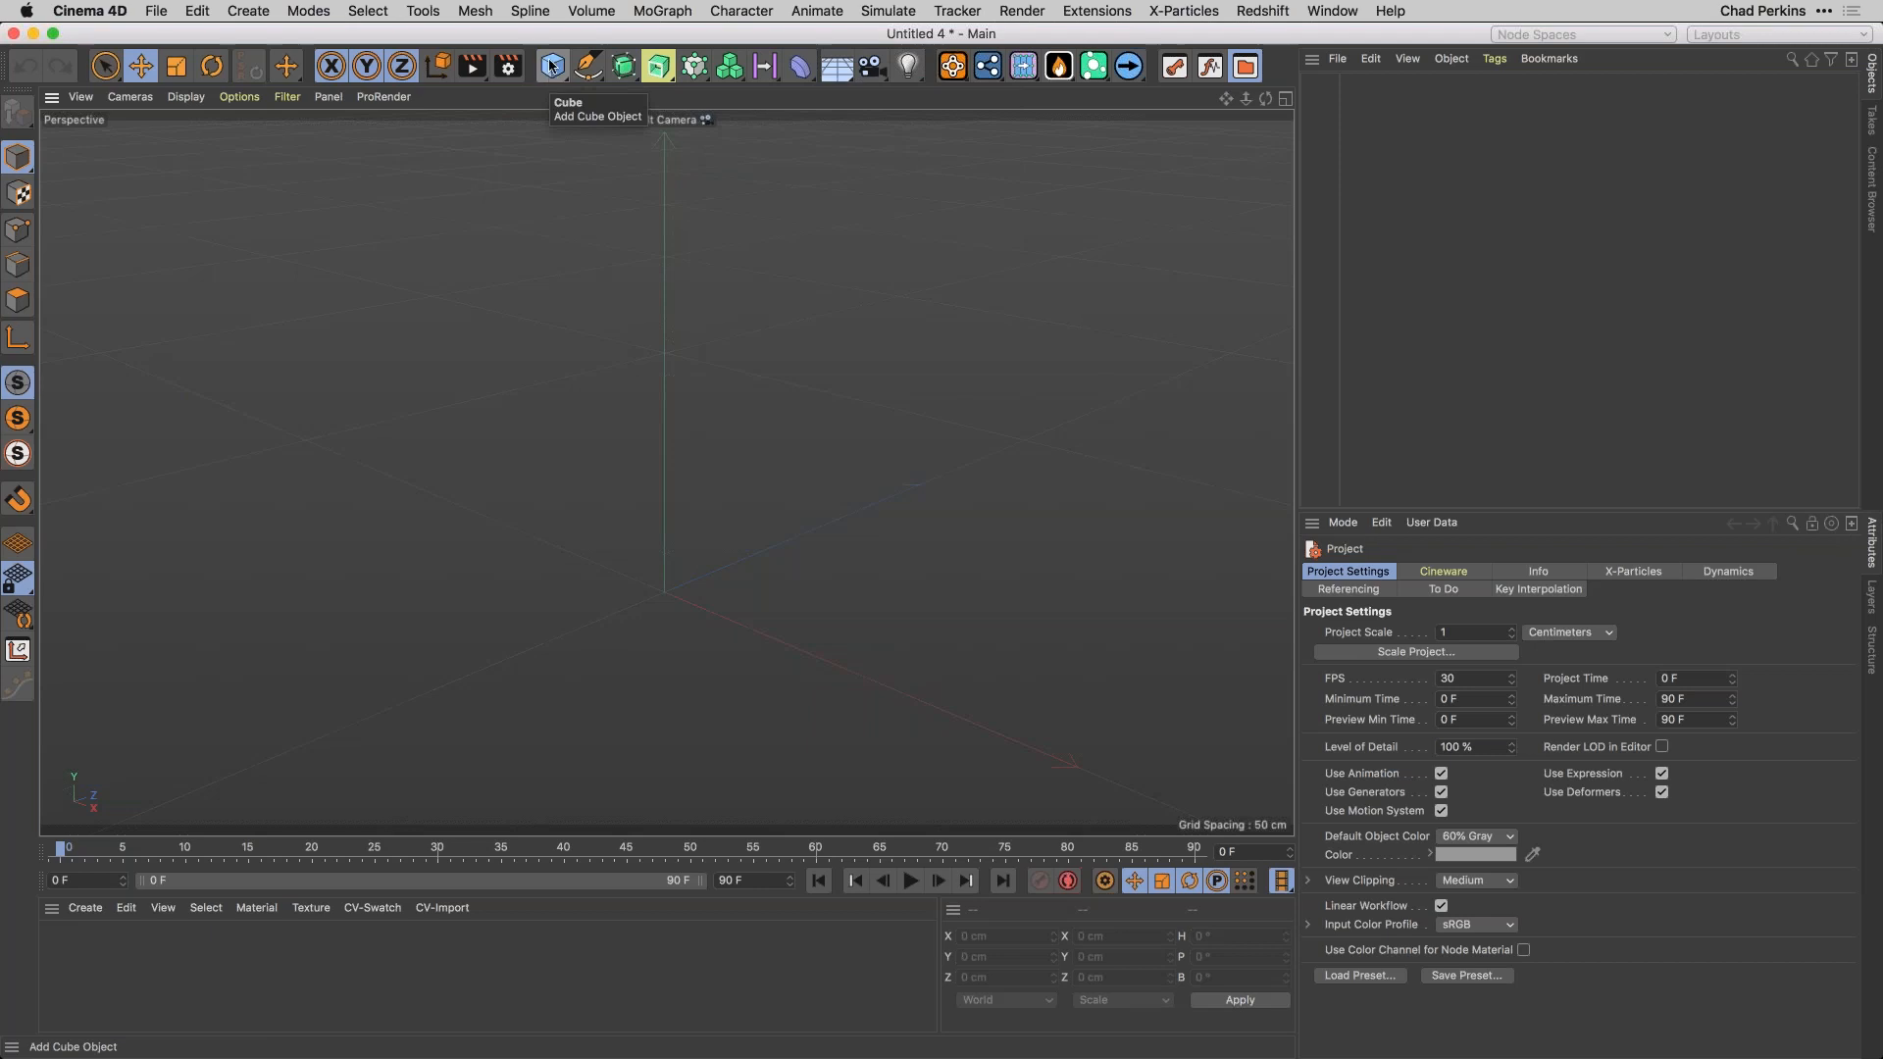
left_click_drag(552, 76, 556, 71)
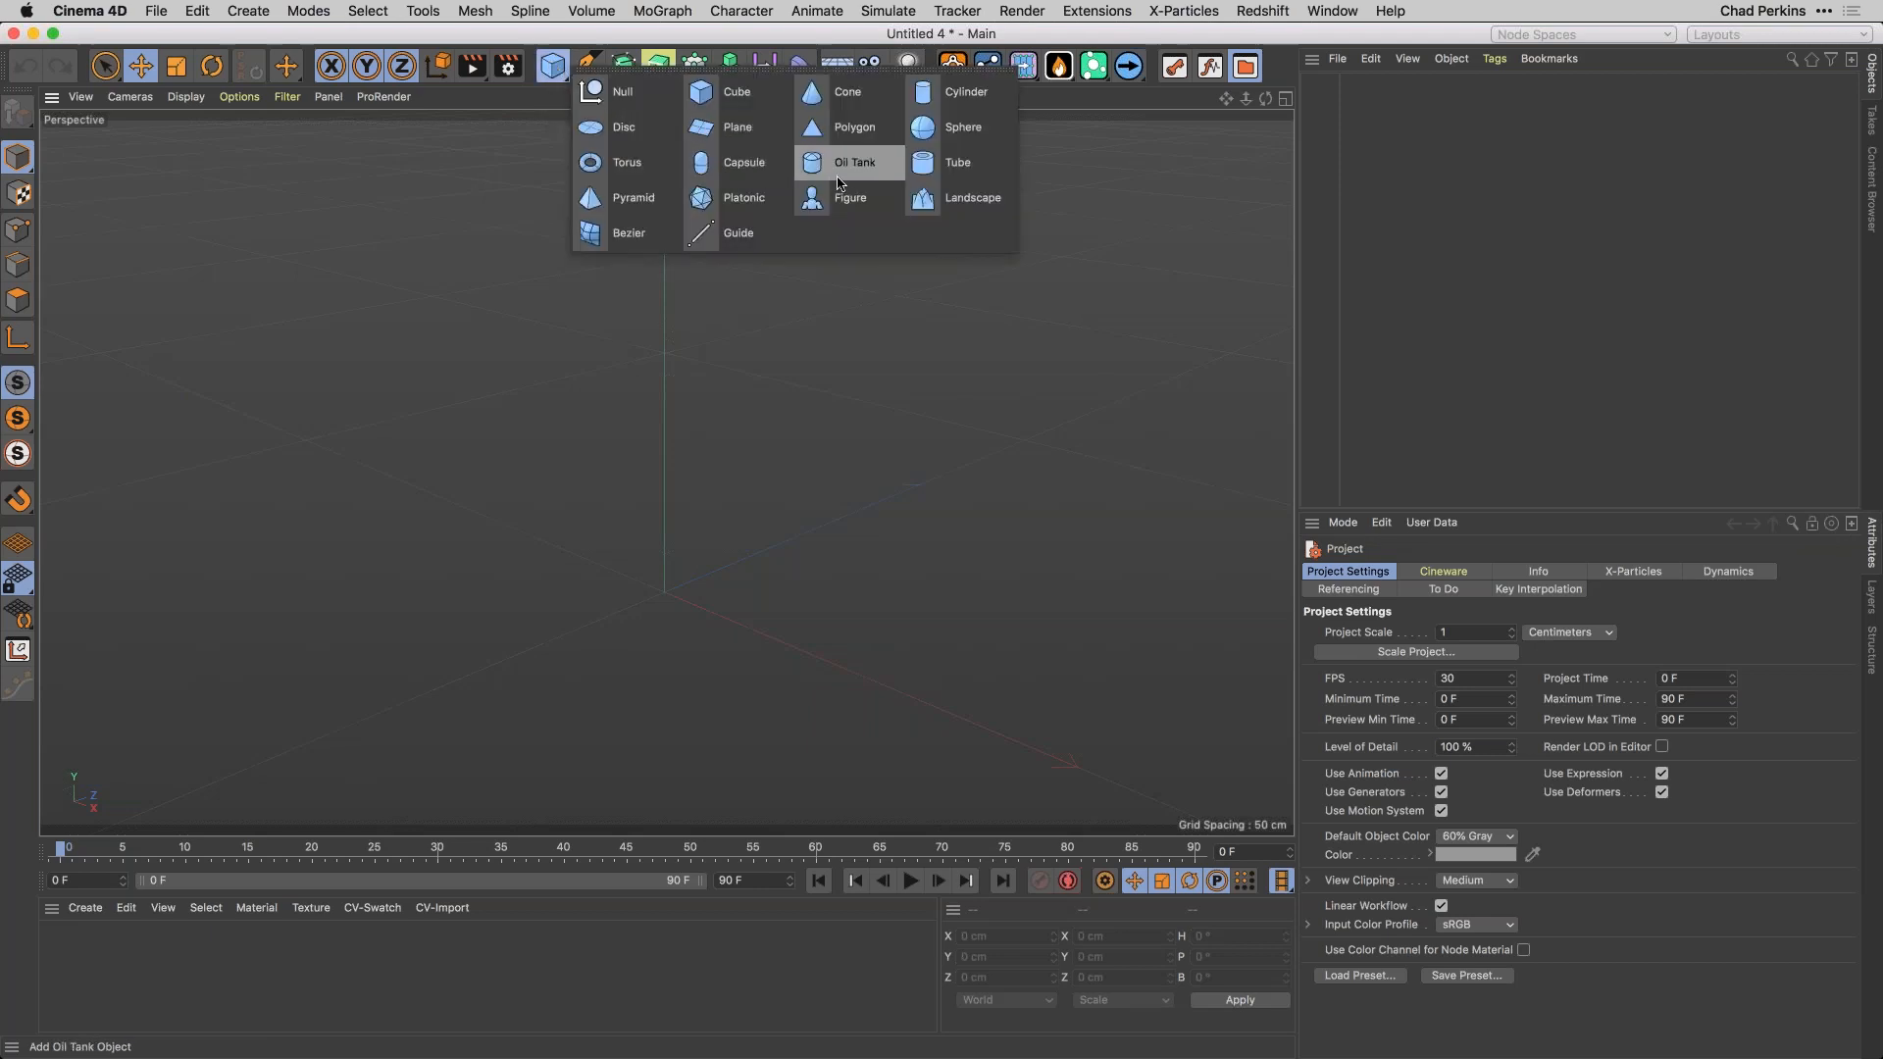
left_click(963, 127)
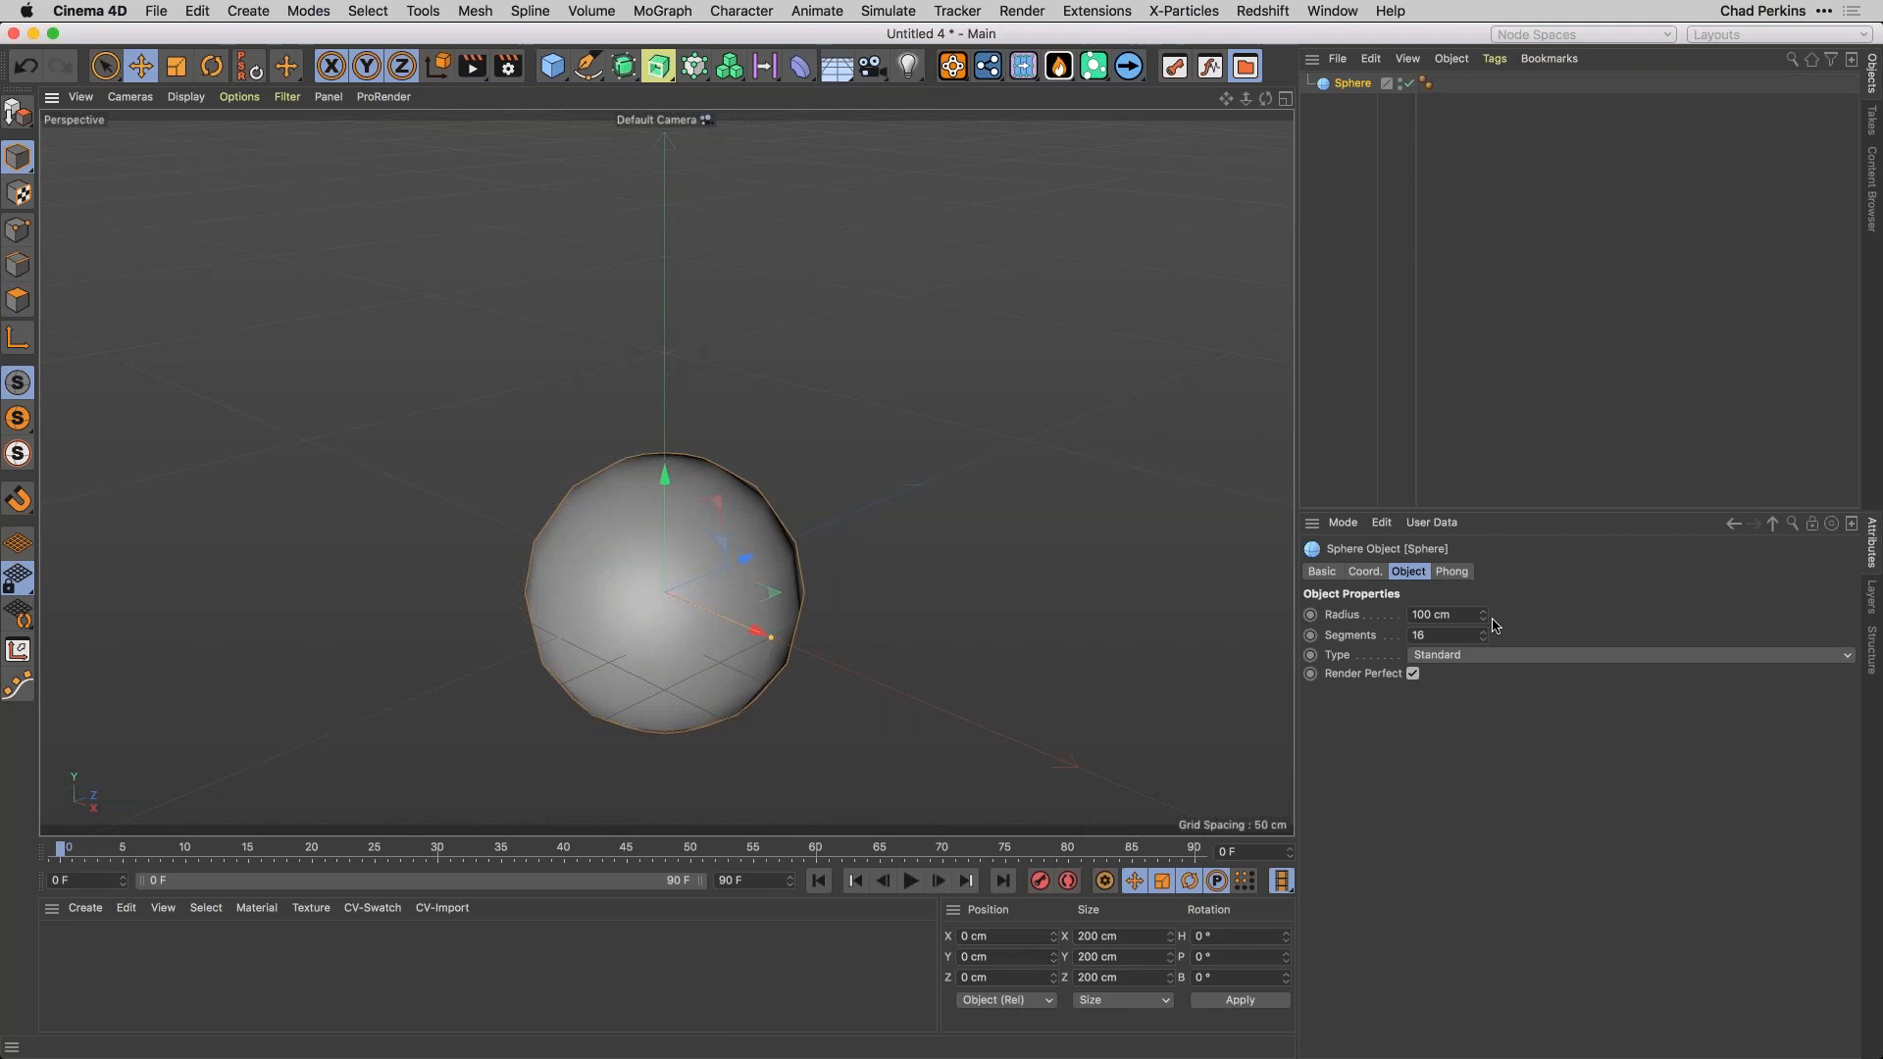
mouse_move(1484, 635)
left_mouse_down()
mouse_move(1483, 652)
mouse_move(1486, 622)
left_mouse_up()
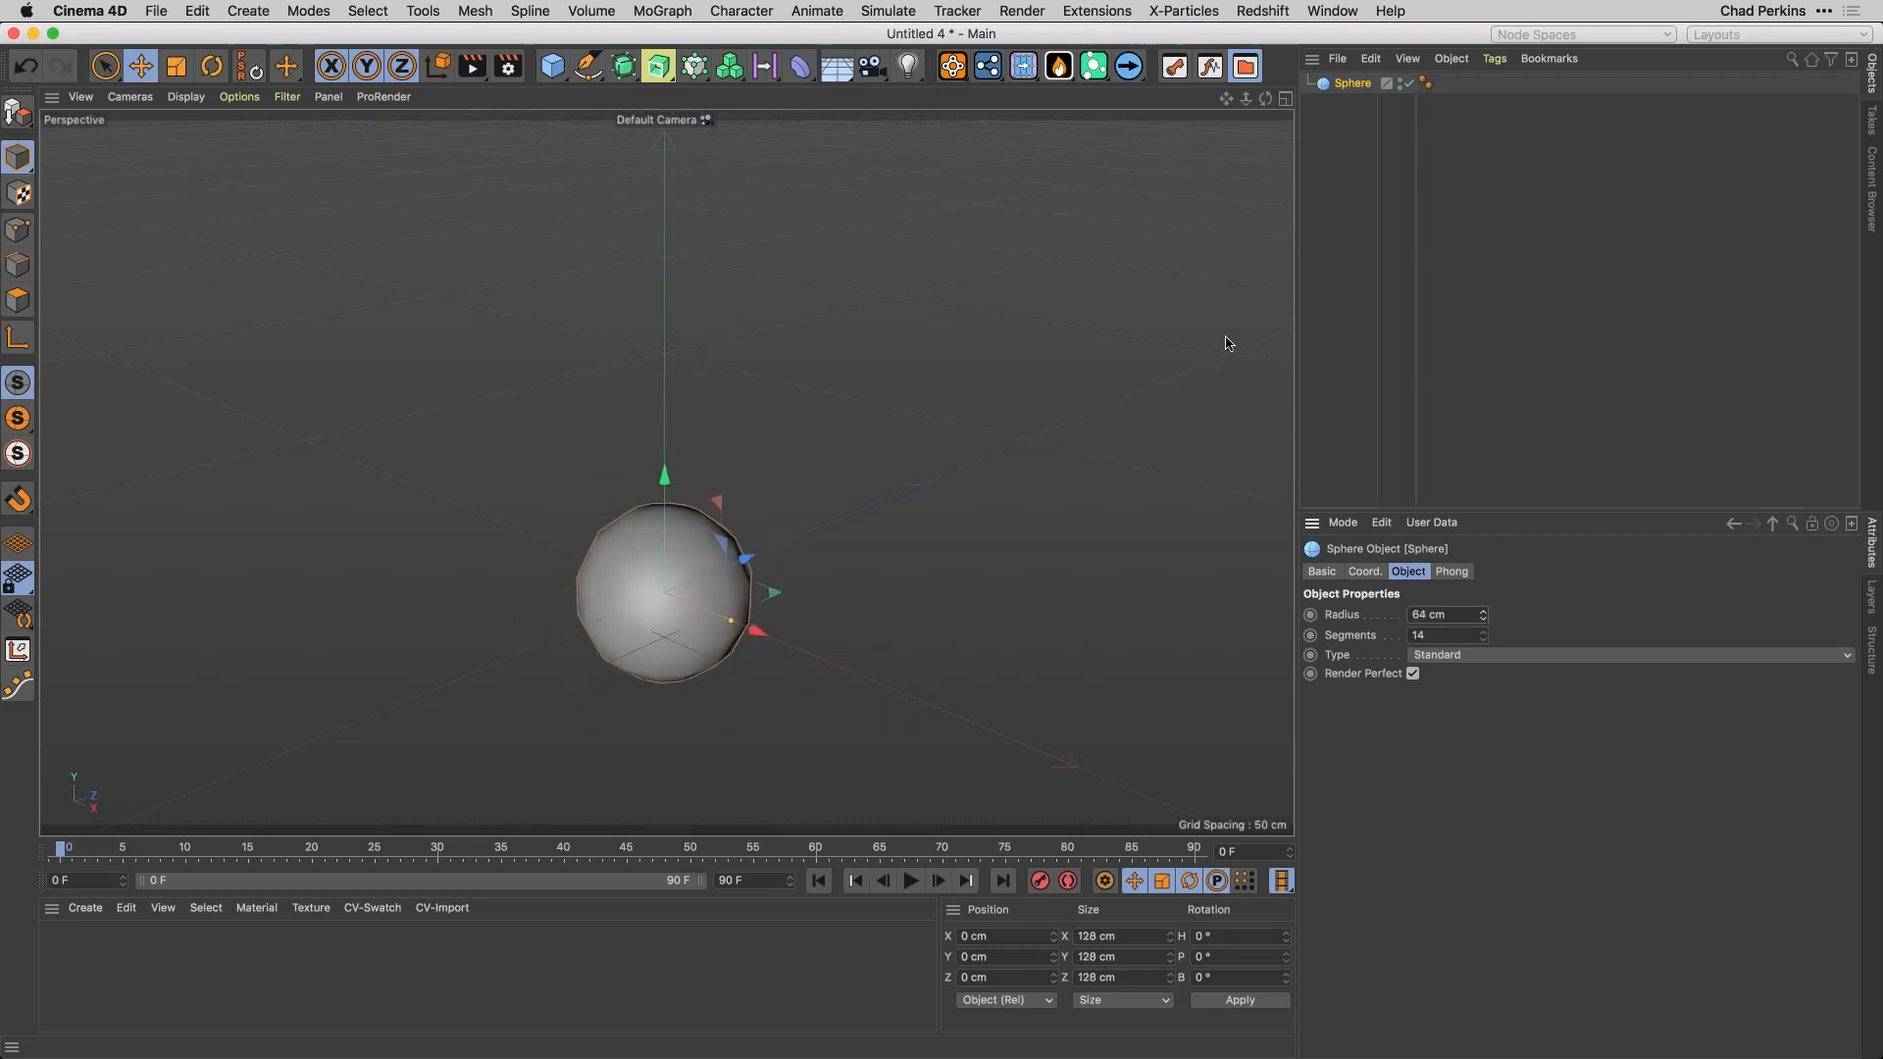
Add a Platonic primitive and set its radius to 94 cm.
left_click(553, 67)
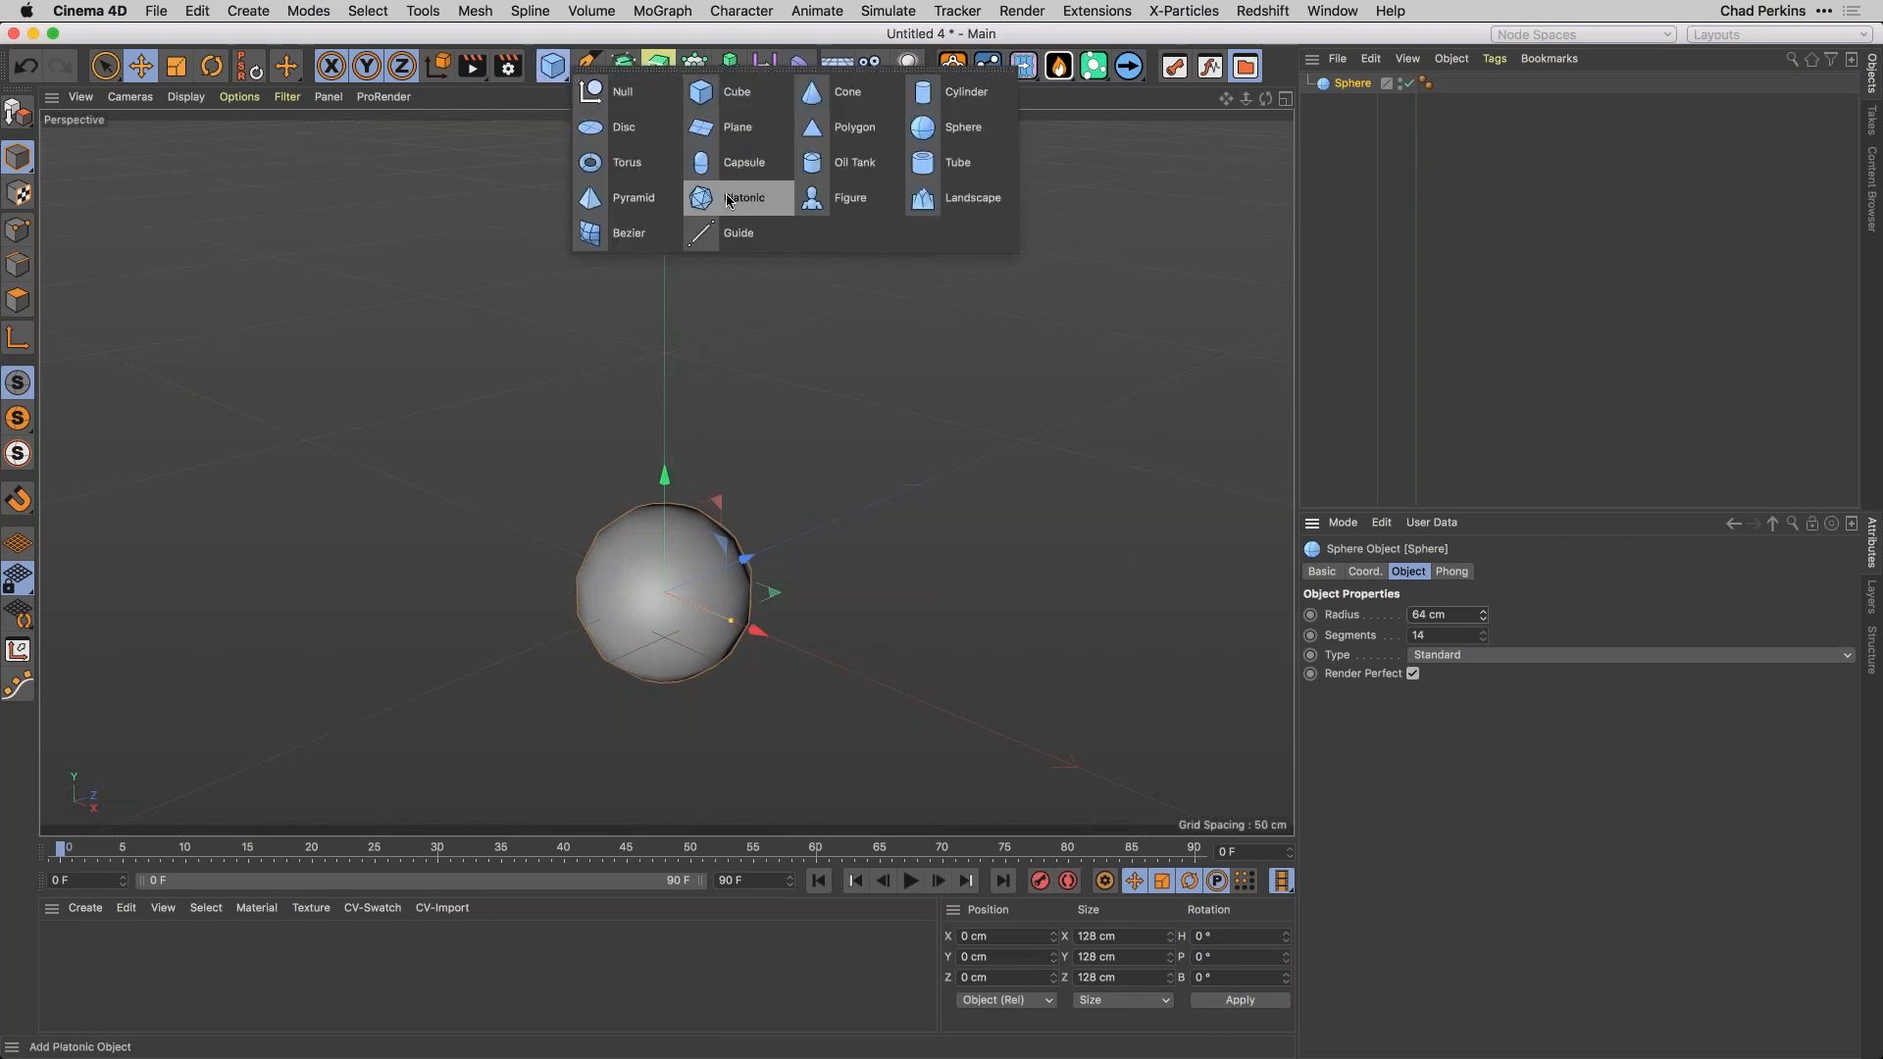
left_click(727, 200)
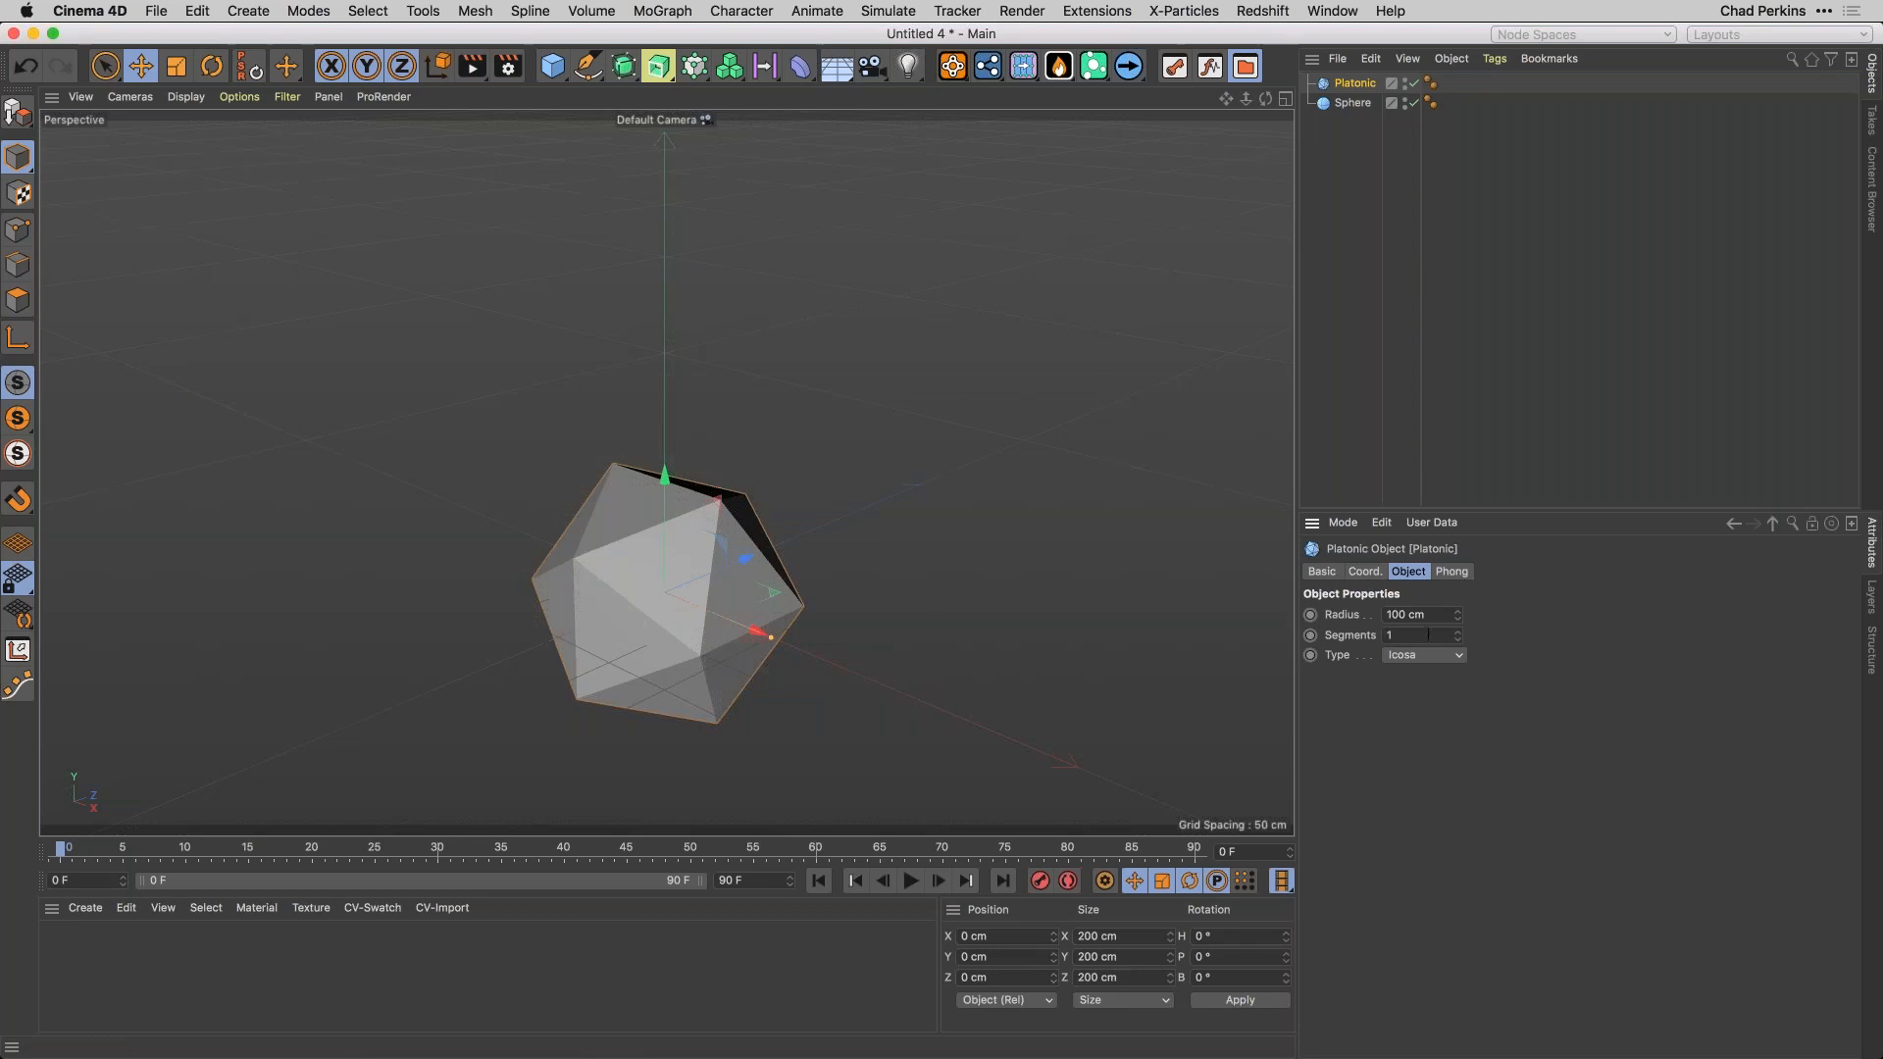
left_click_drag(1458, 620, 1459, 619)
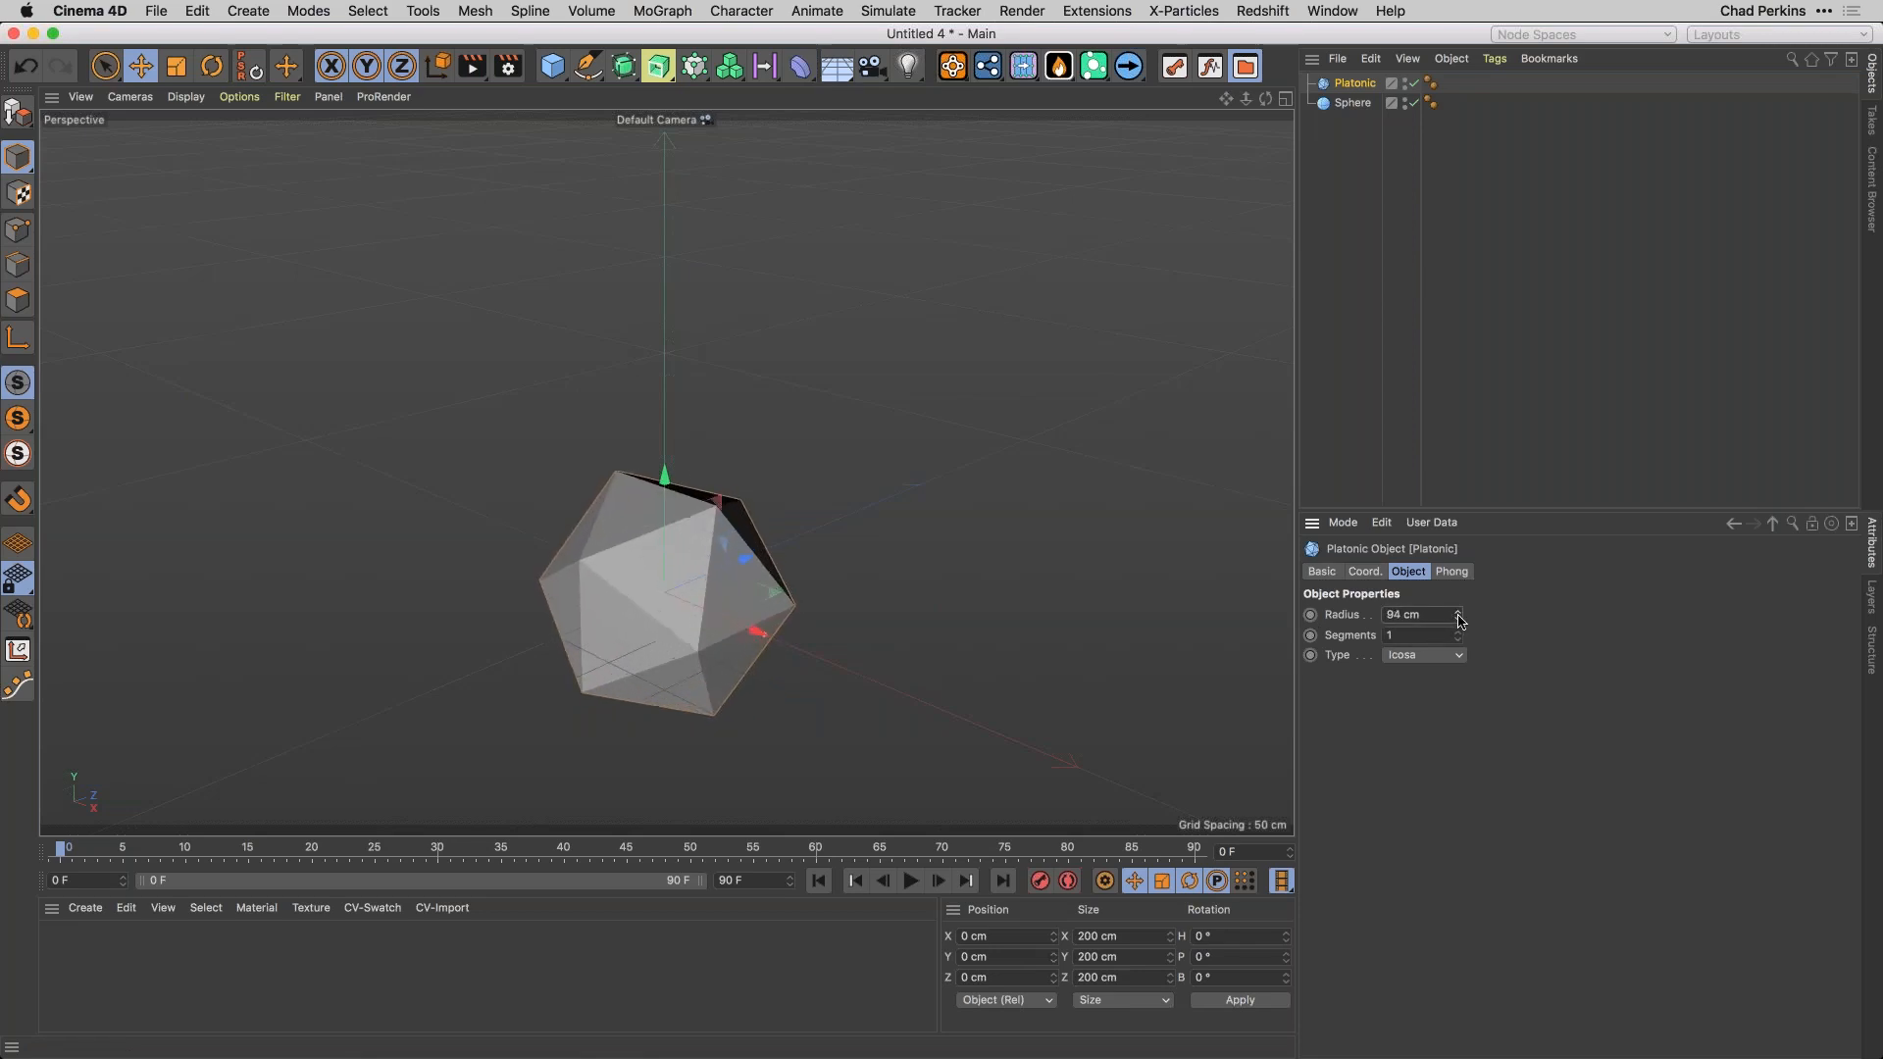
Try the Bucky, Hexa, Dodeca and Tetra types on the Platonic object.
left_click(1424, 656)
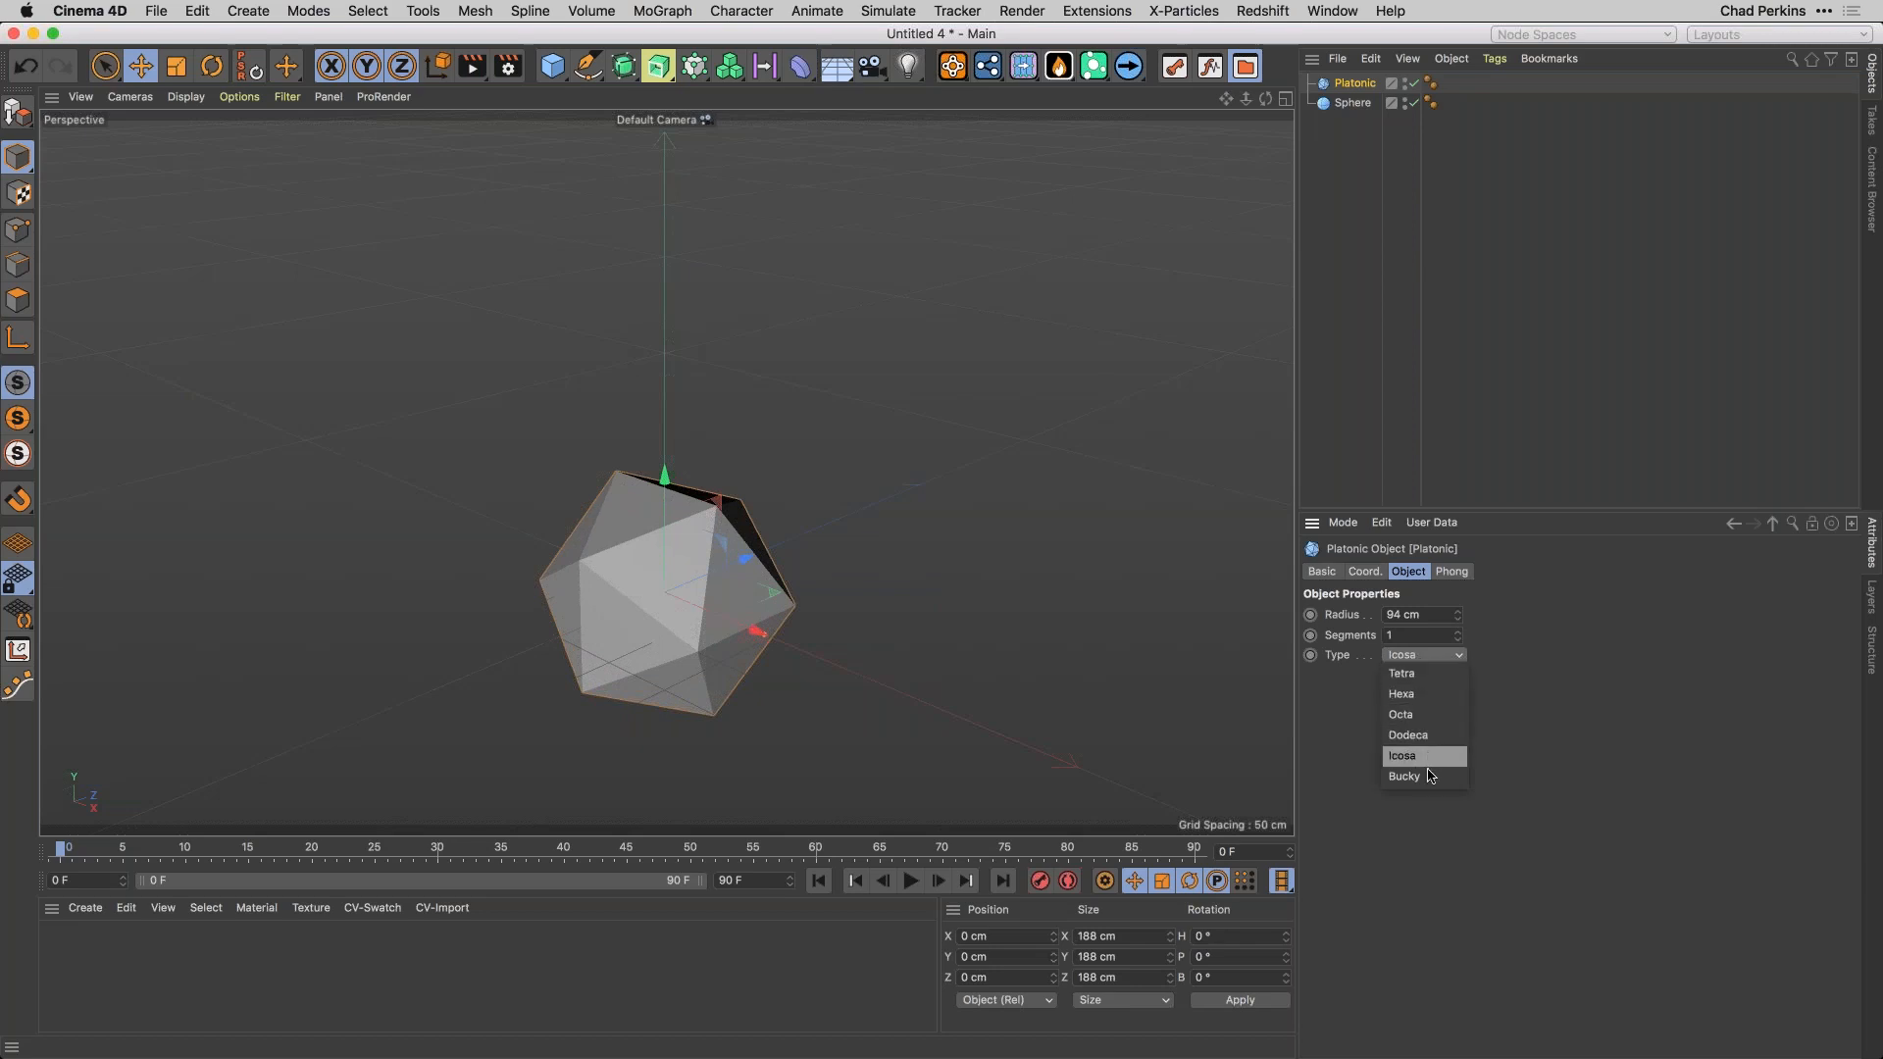
left_click(1427, 774)
left_click(1427, 656)
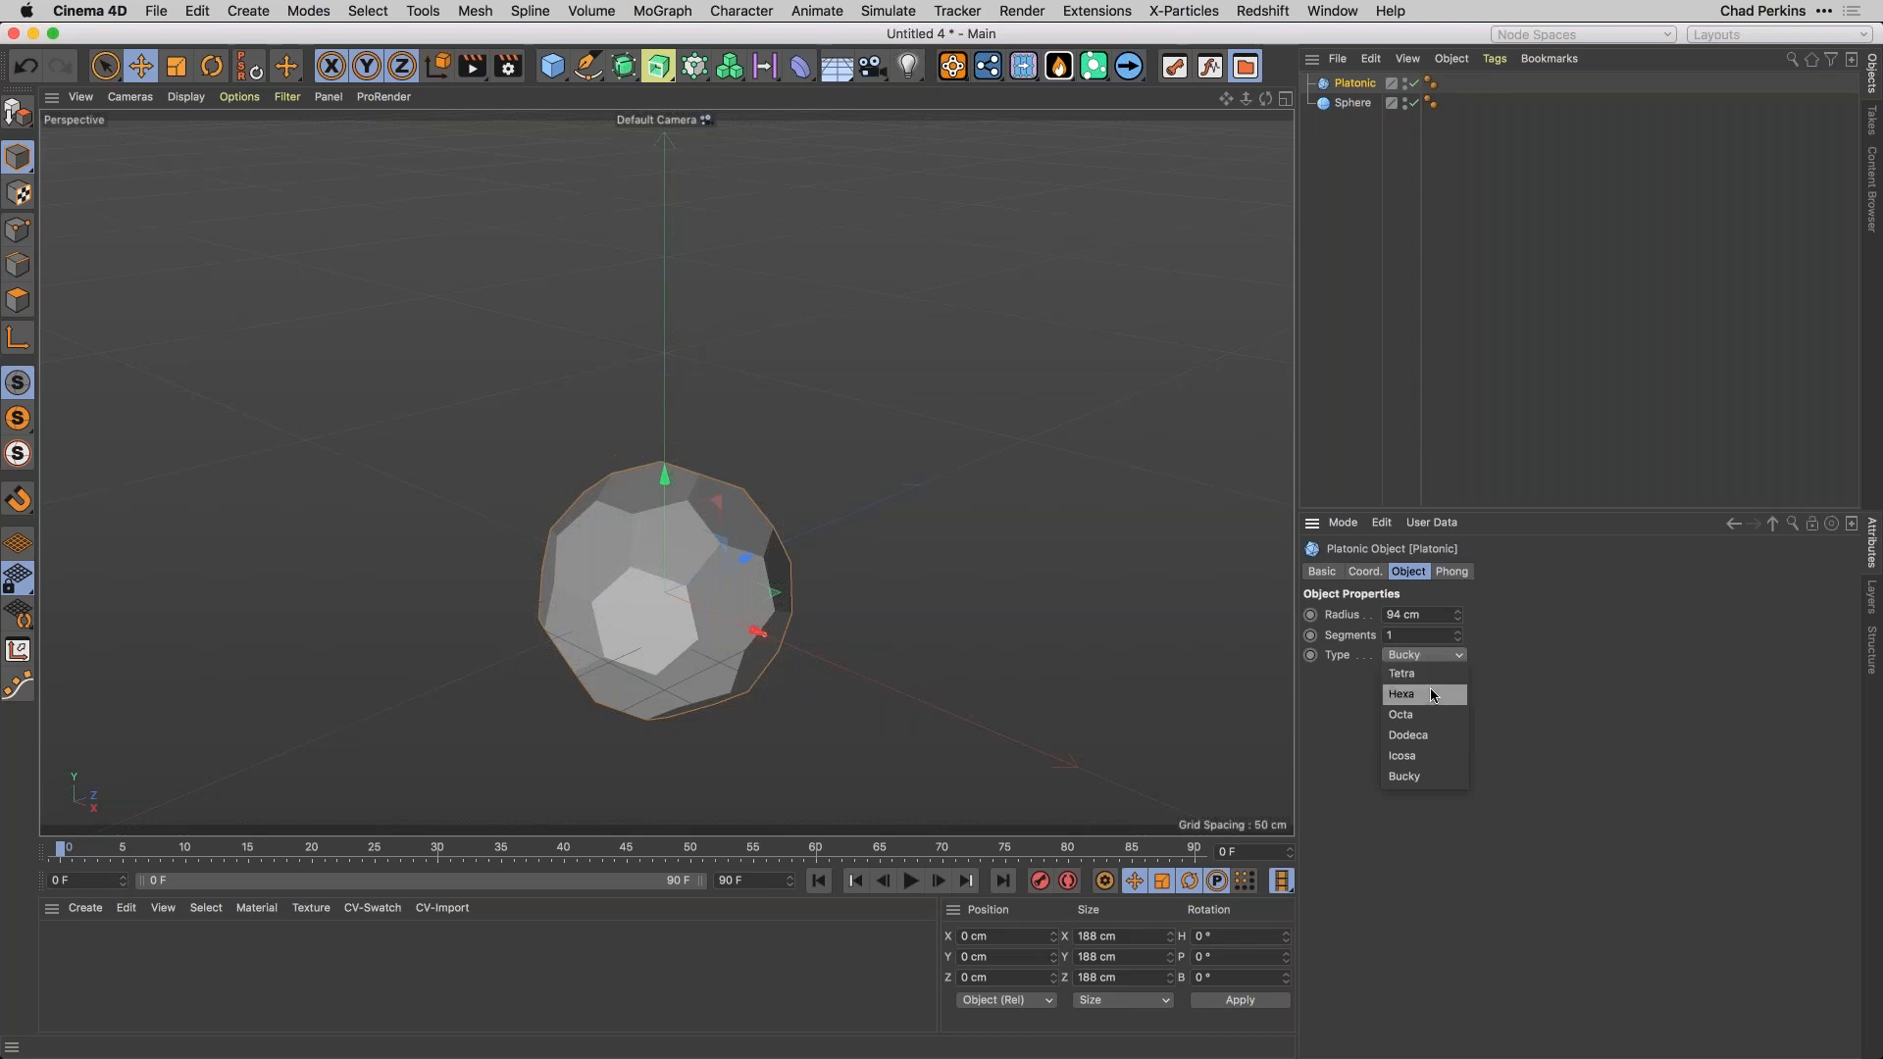
left_click(1433, 693)
left_click(1427, 656)
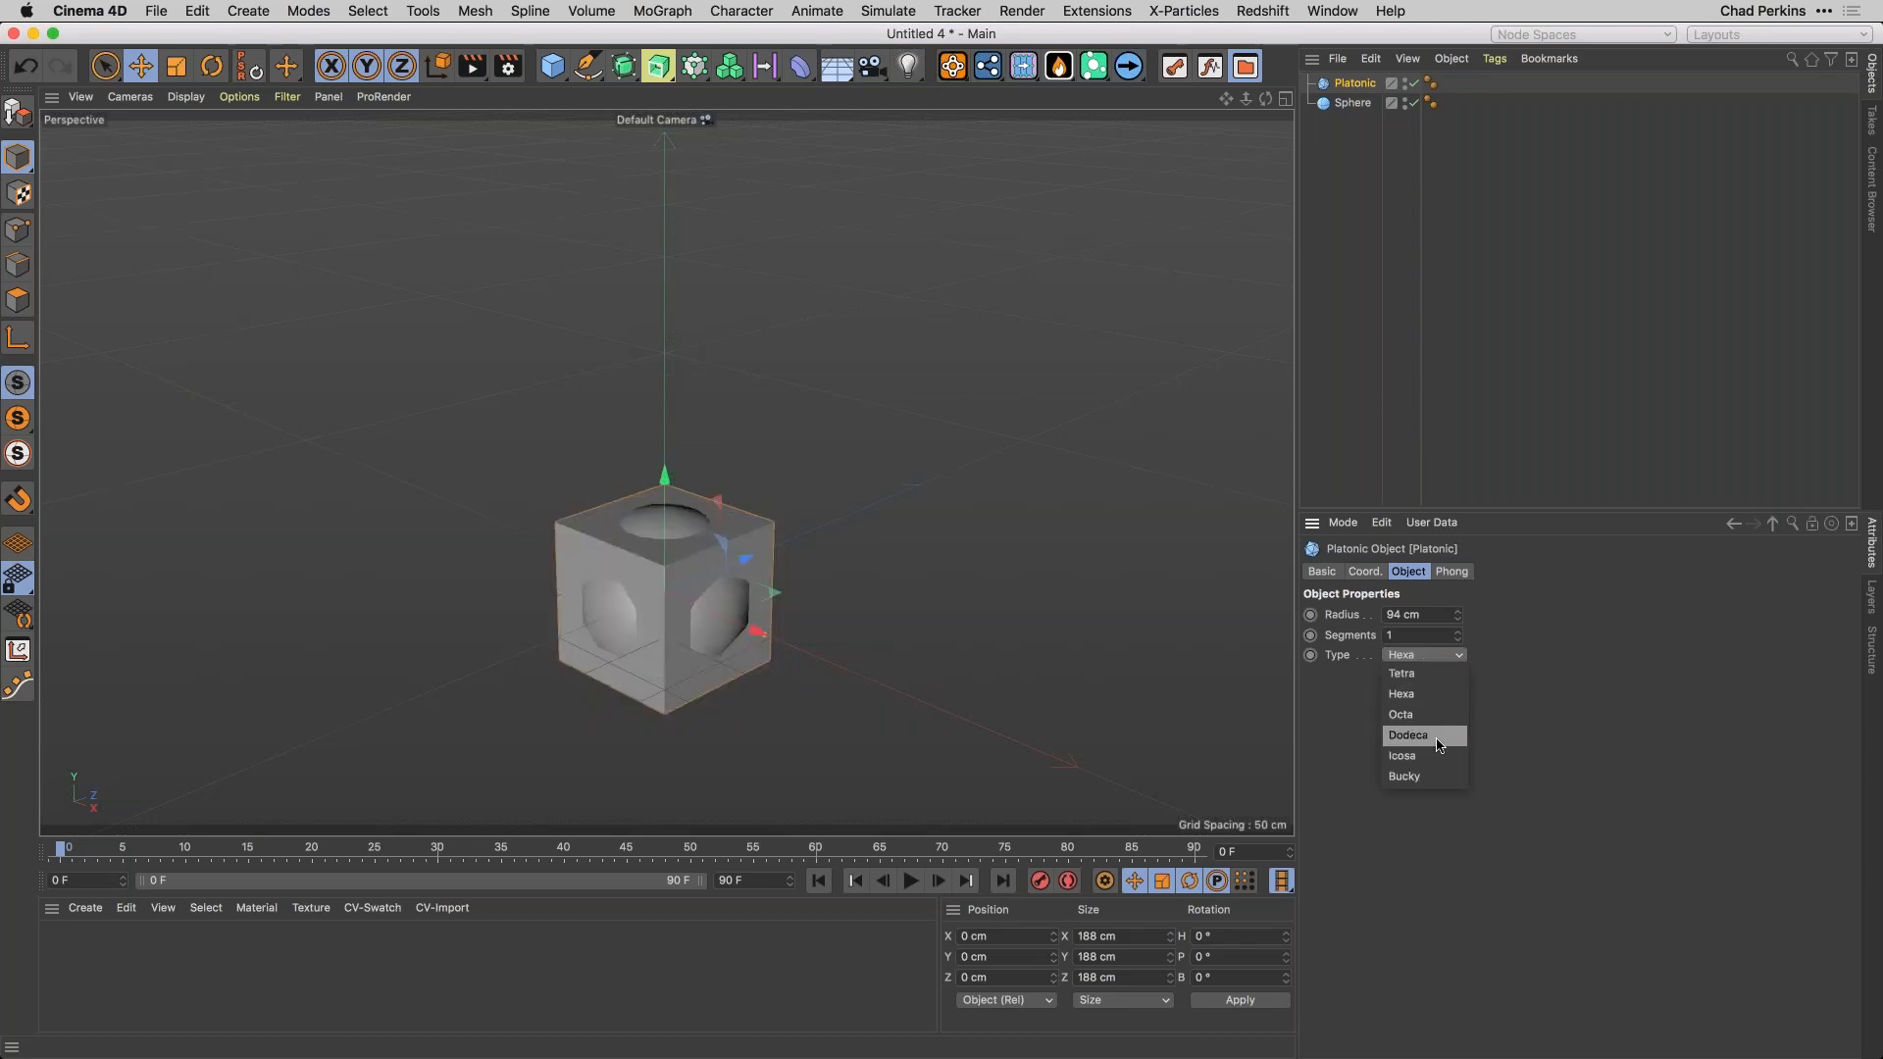
left_click(1428, 734)
left_click(1420, 656)
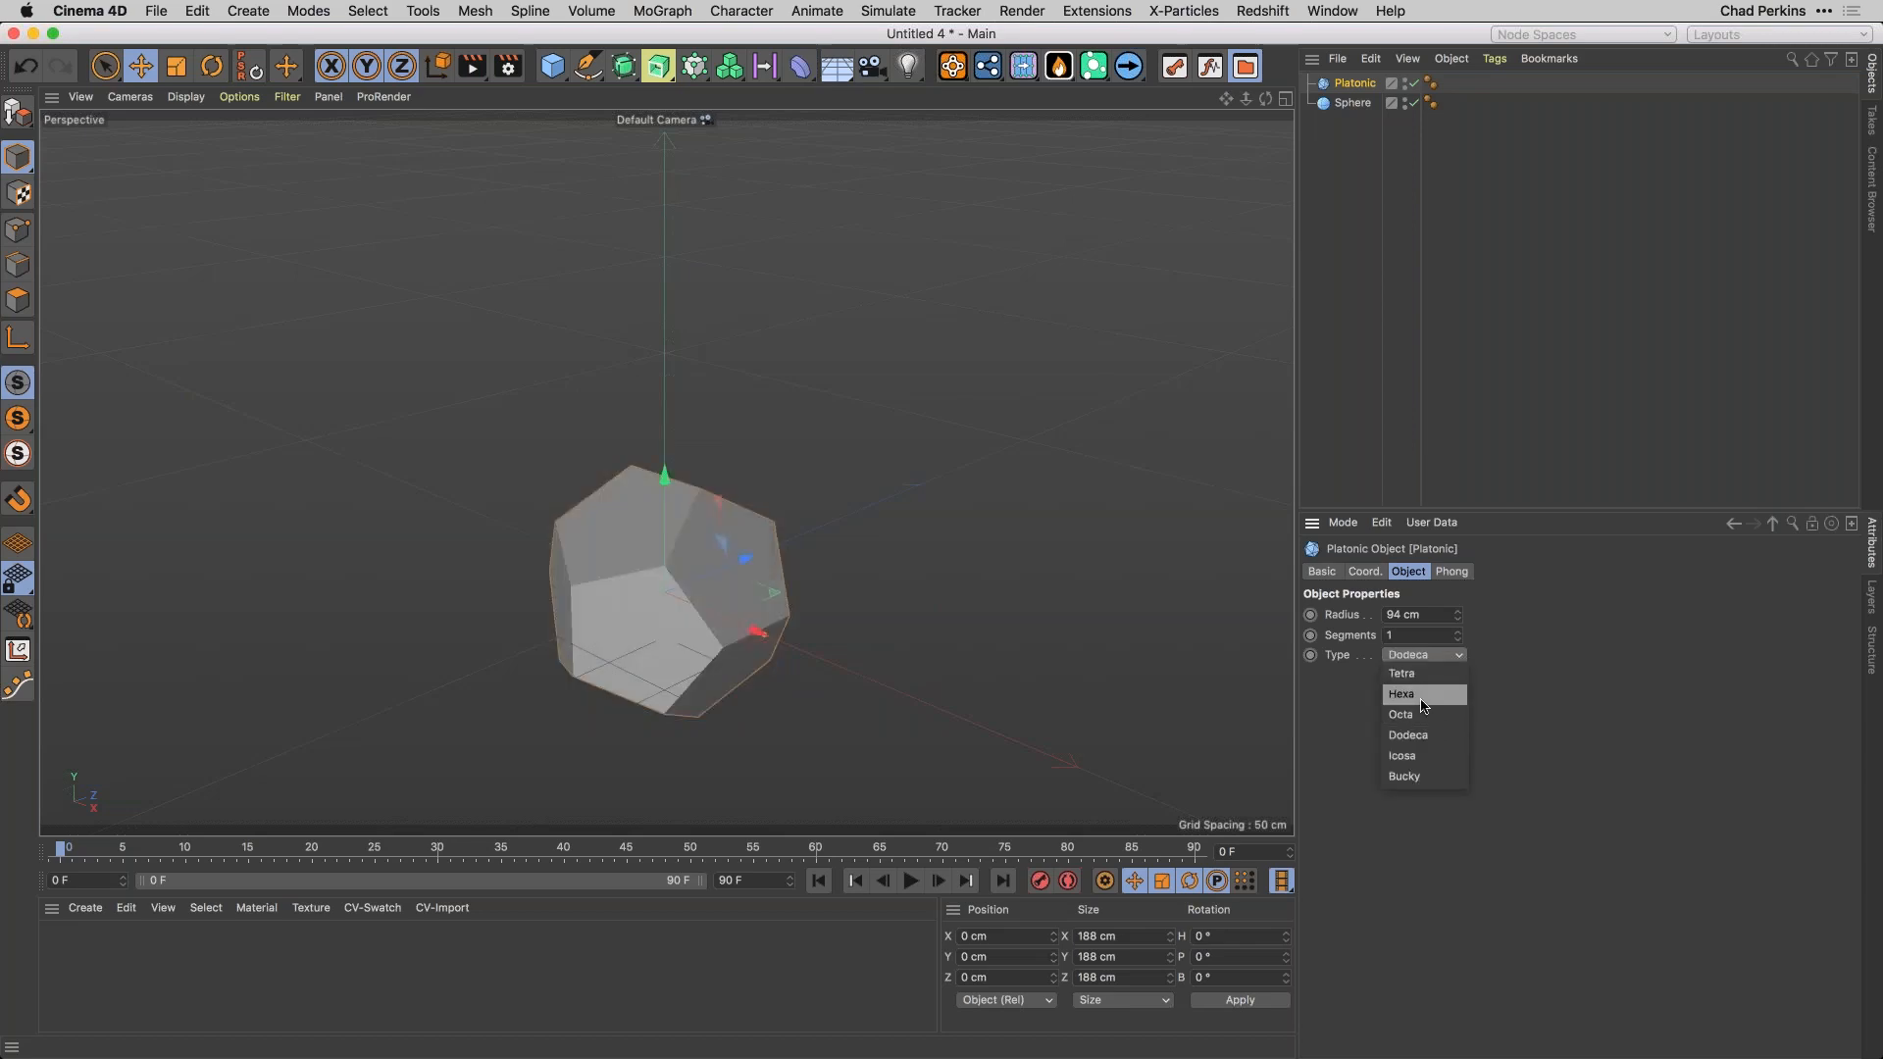
left_click(1419, 679)
Set the Platonic object's type to Octa and its radius to 89 cm.
left_click(1418, 655)
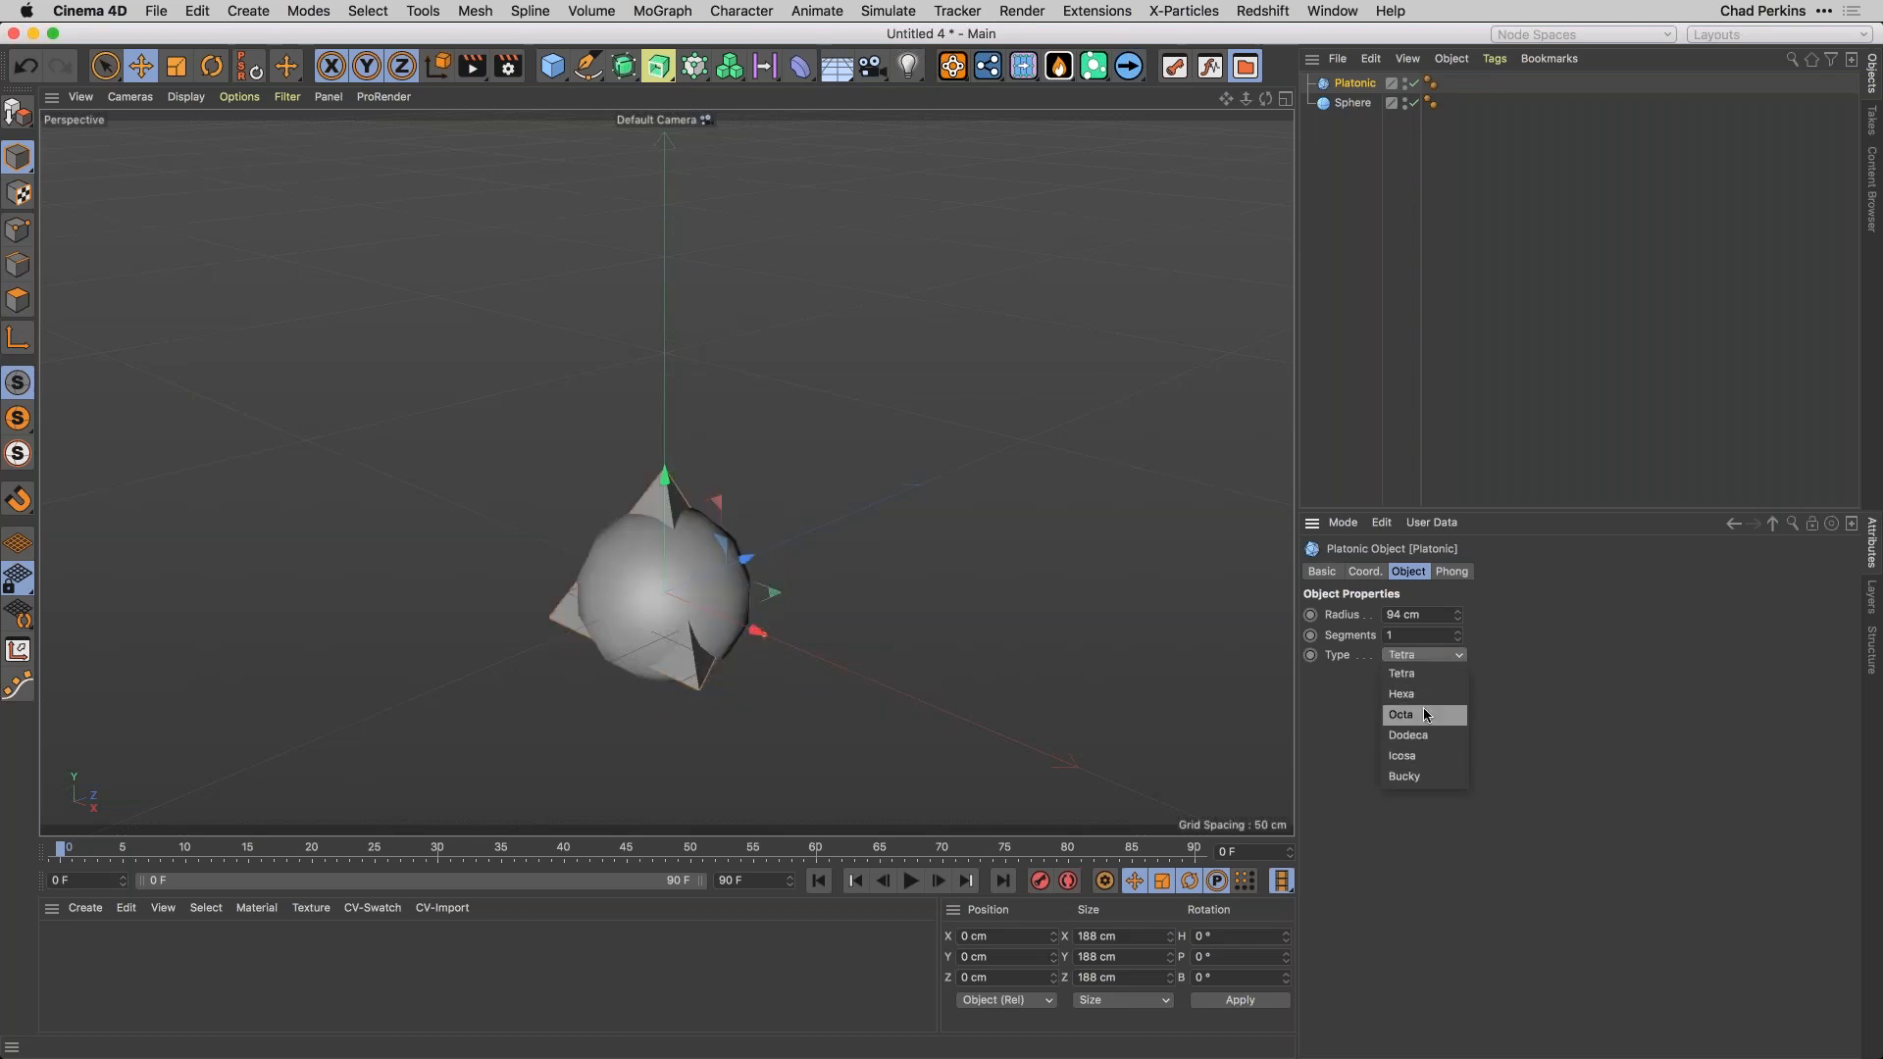
left_click(1427, 715)
left_click_drag(872, 638, 715, 588, "alt")
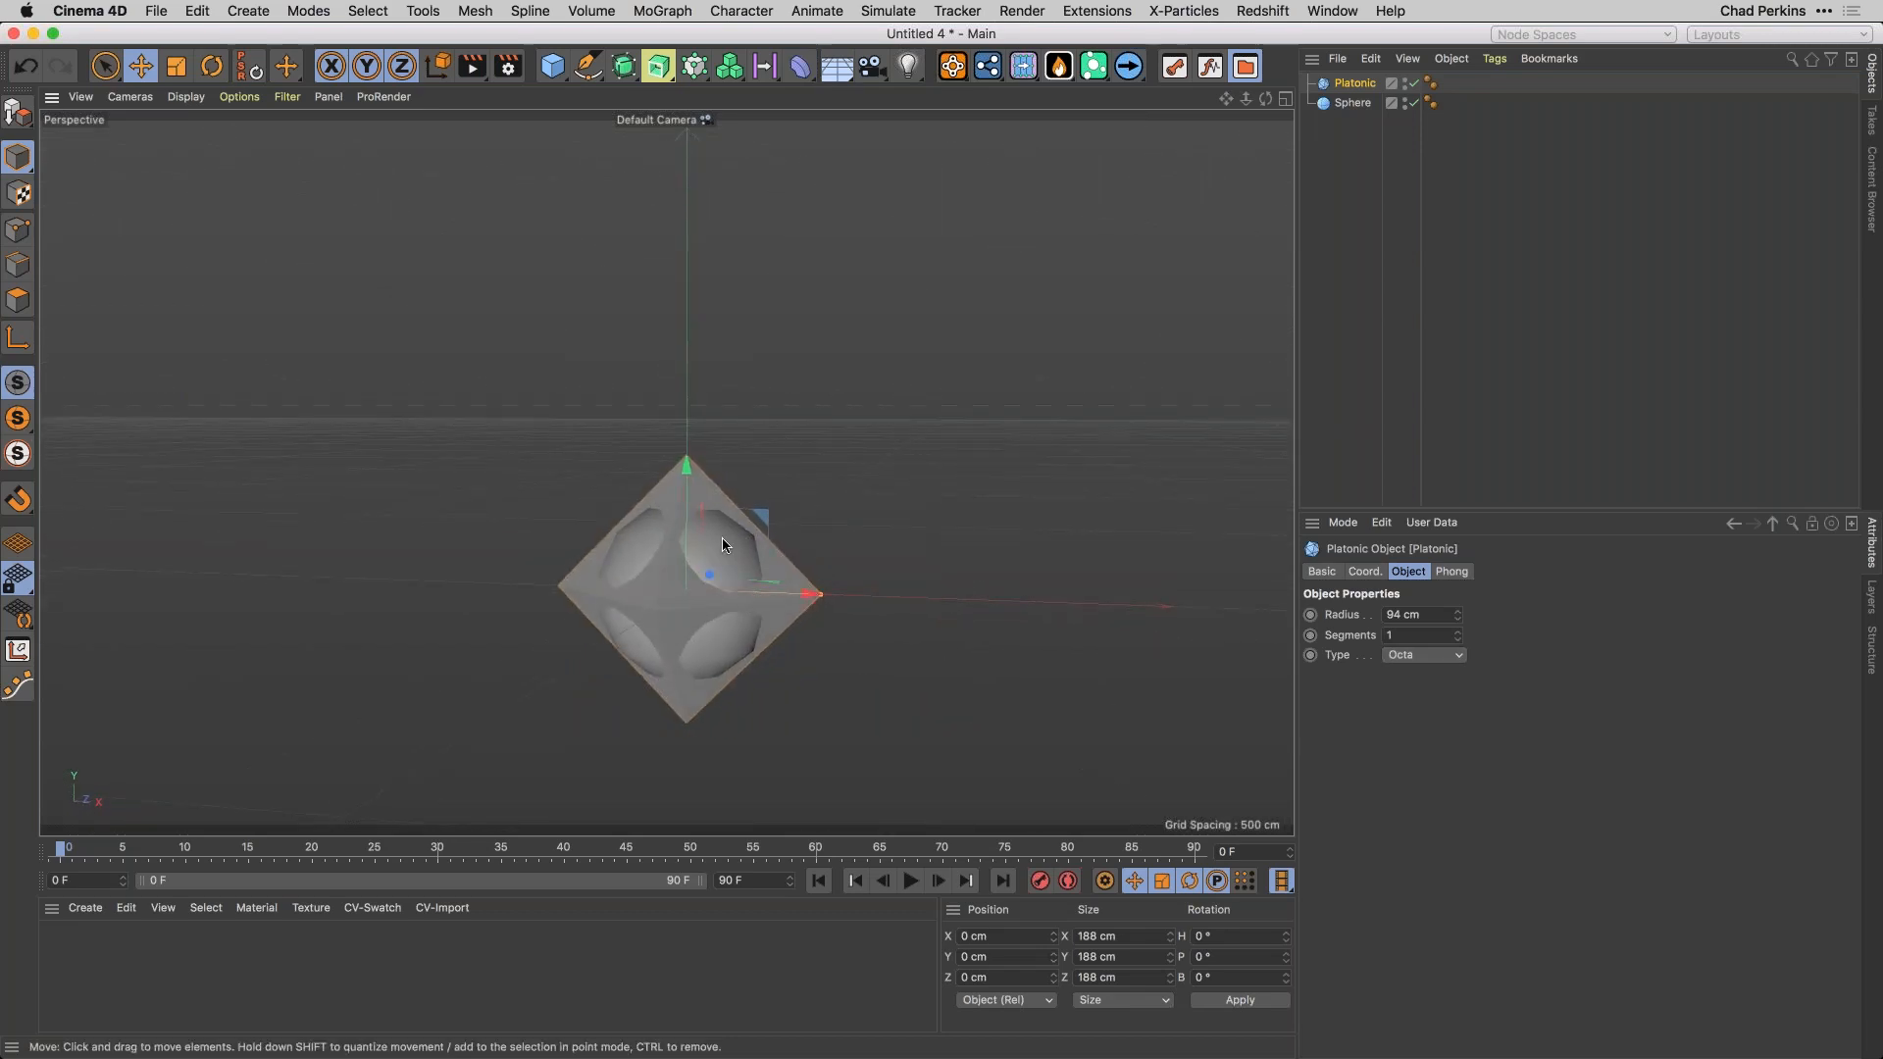
left_click_drag(1459, 618, 1459, 620)
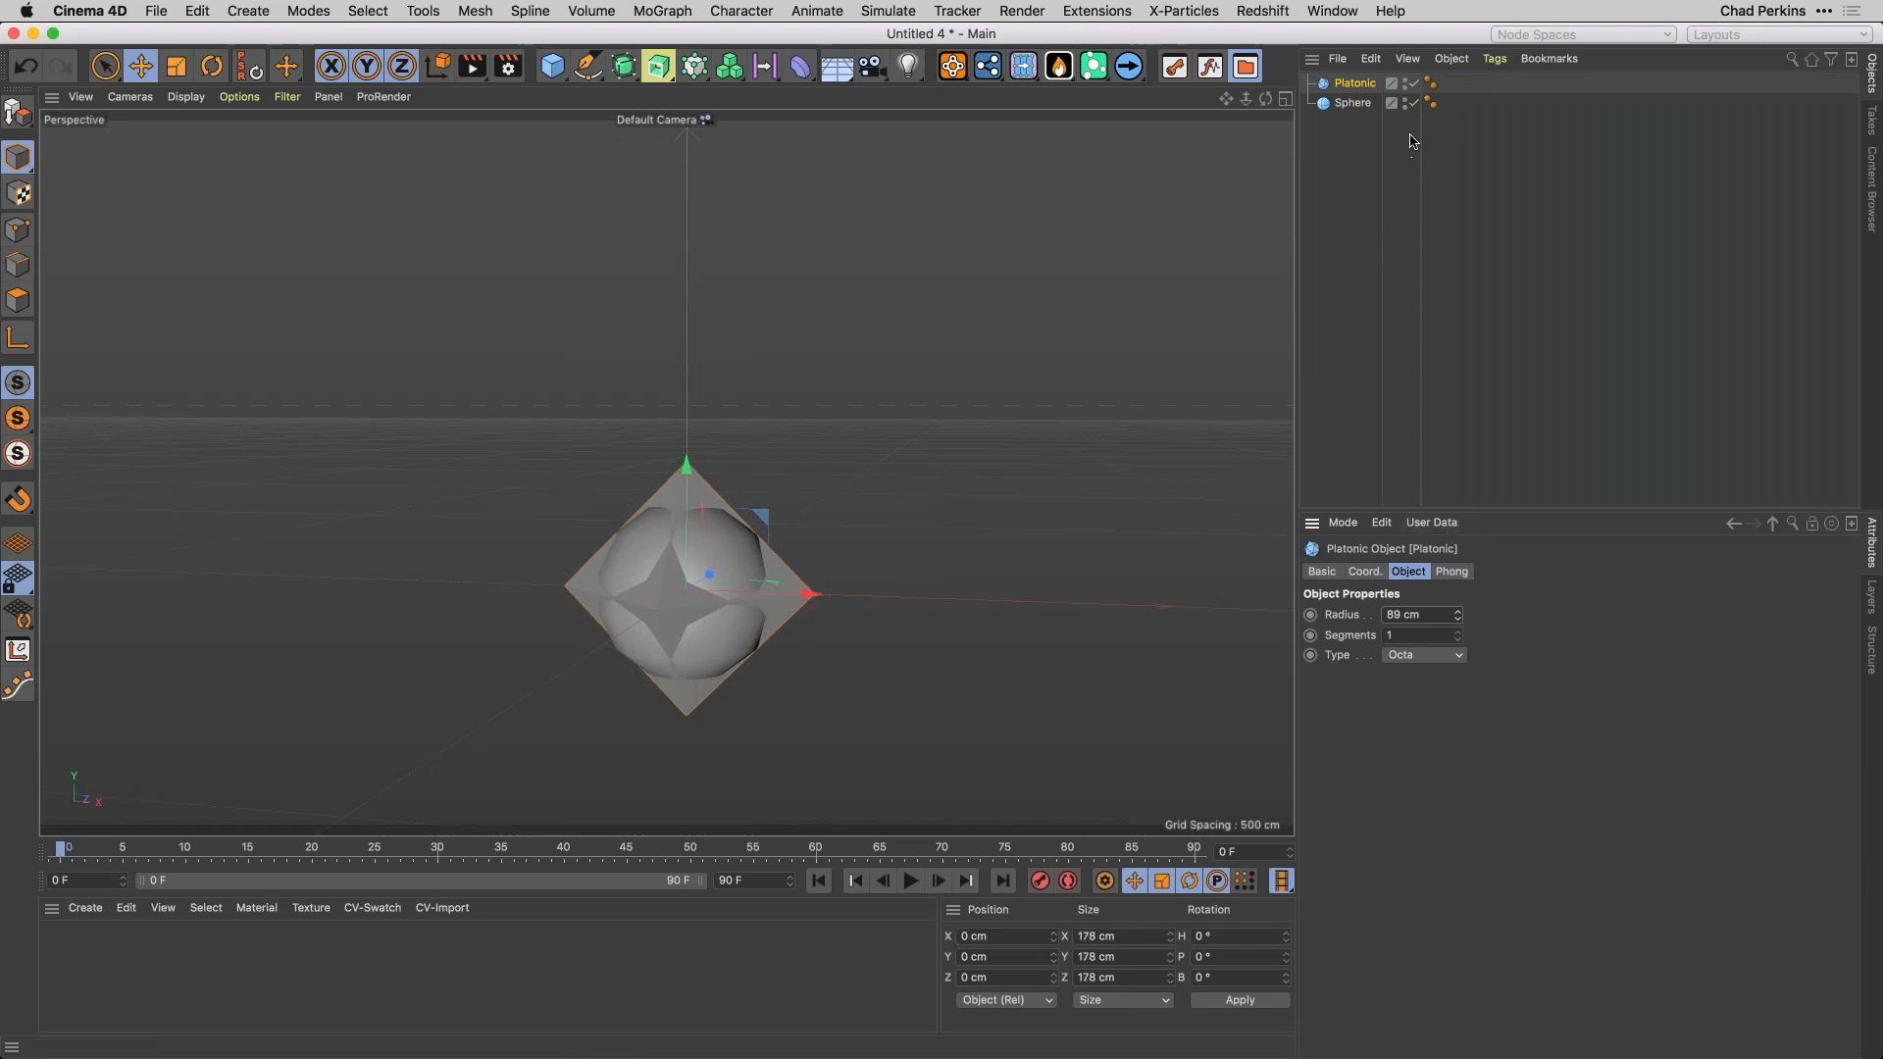
Disable the Platonic and Sphere objects and add a Landscape primitive.
left_click(1414, 85)
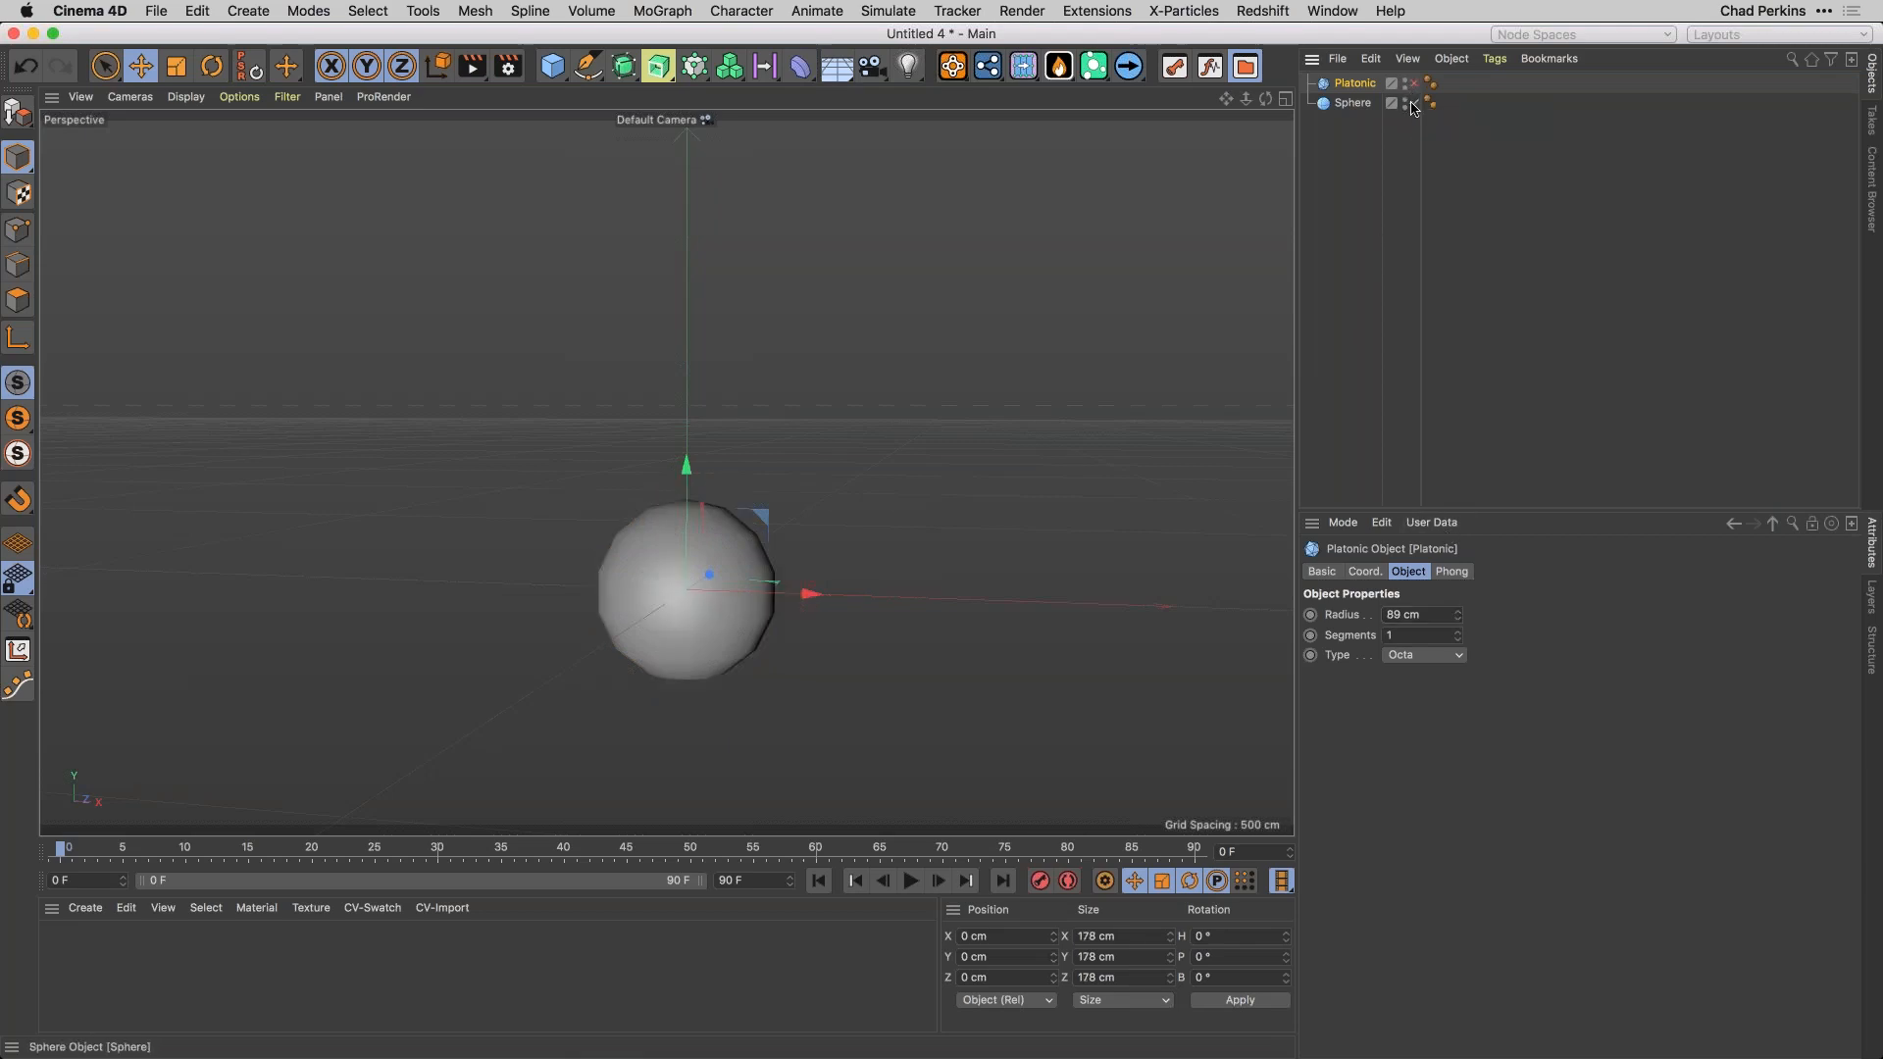
left_click(1415, 104)
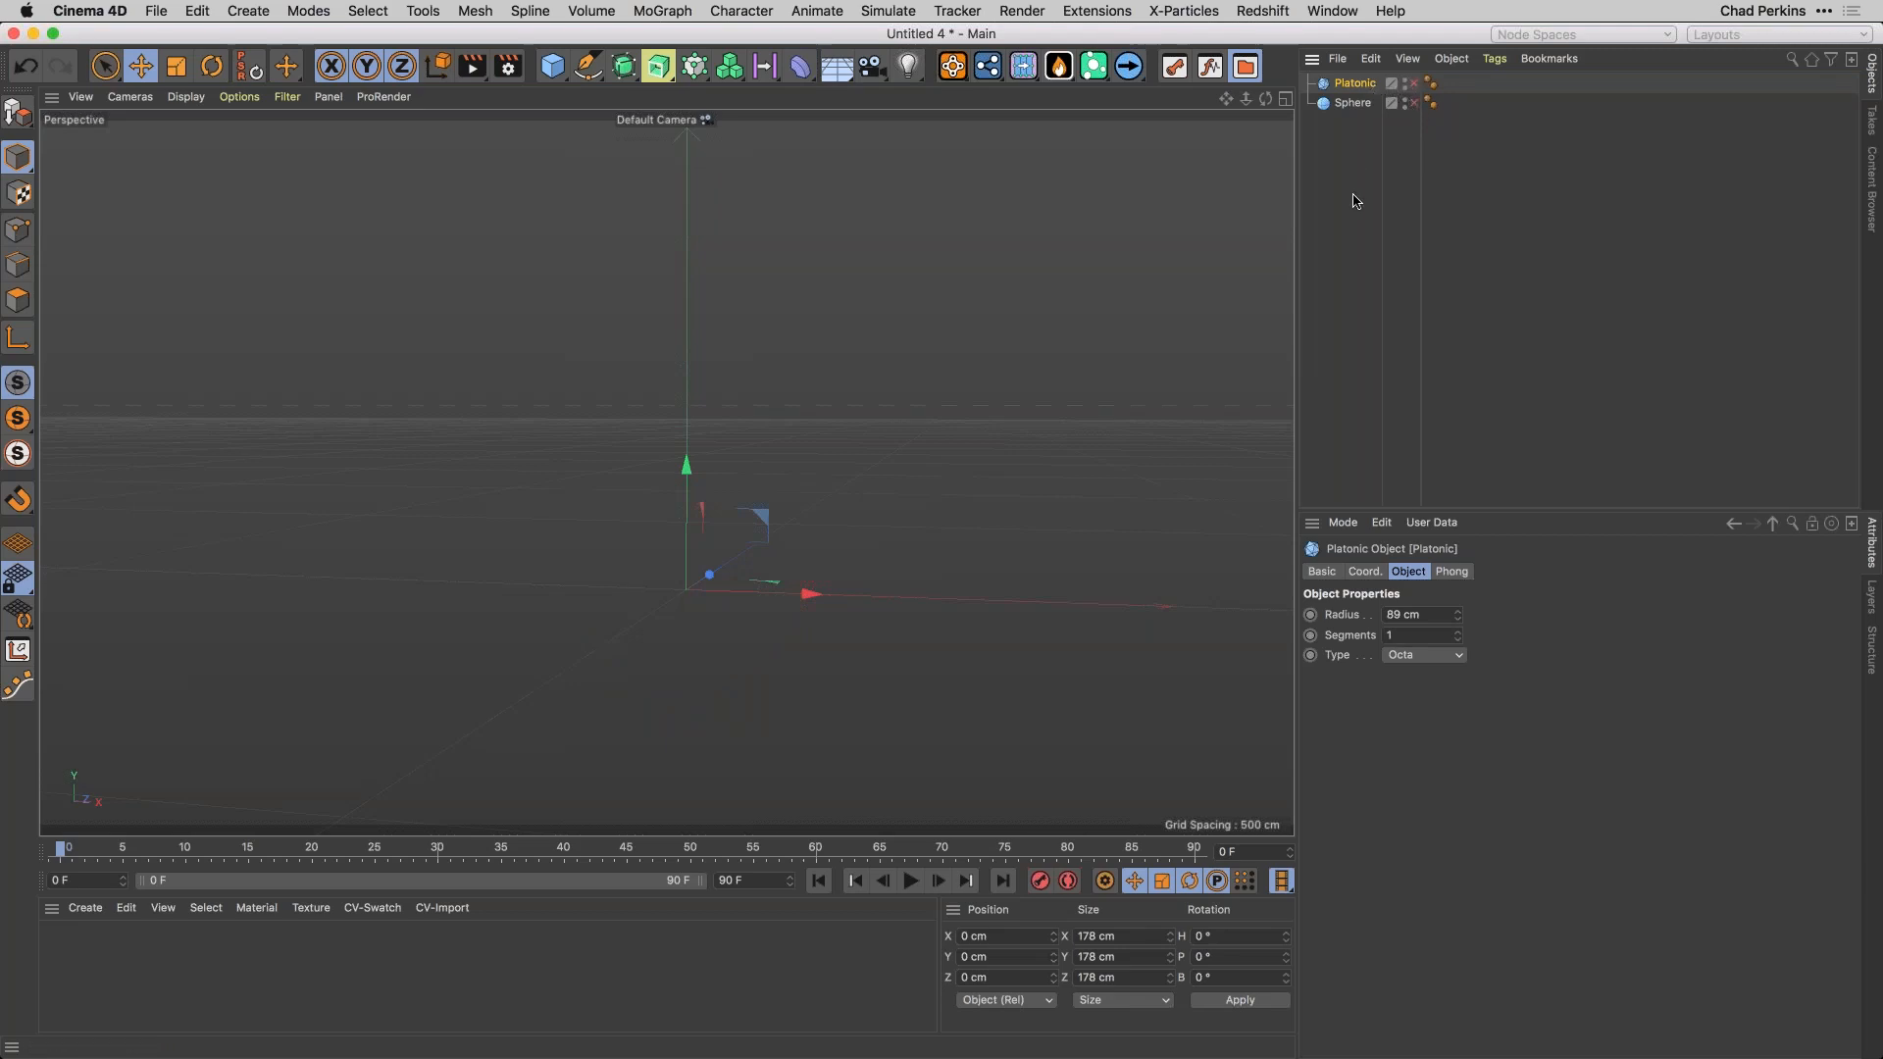
left_click(555, 66)
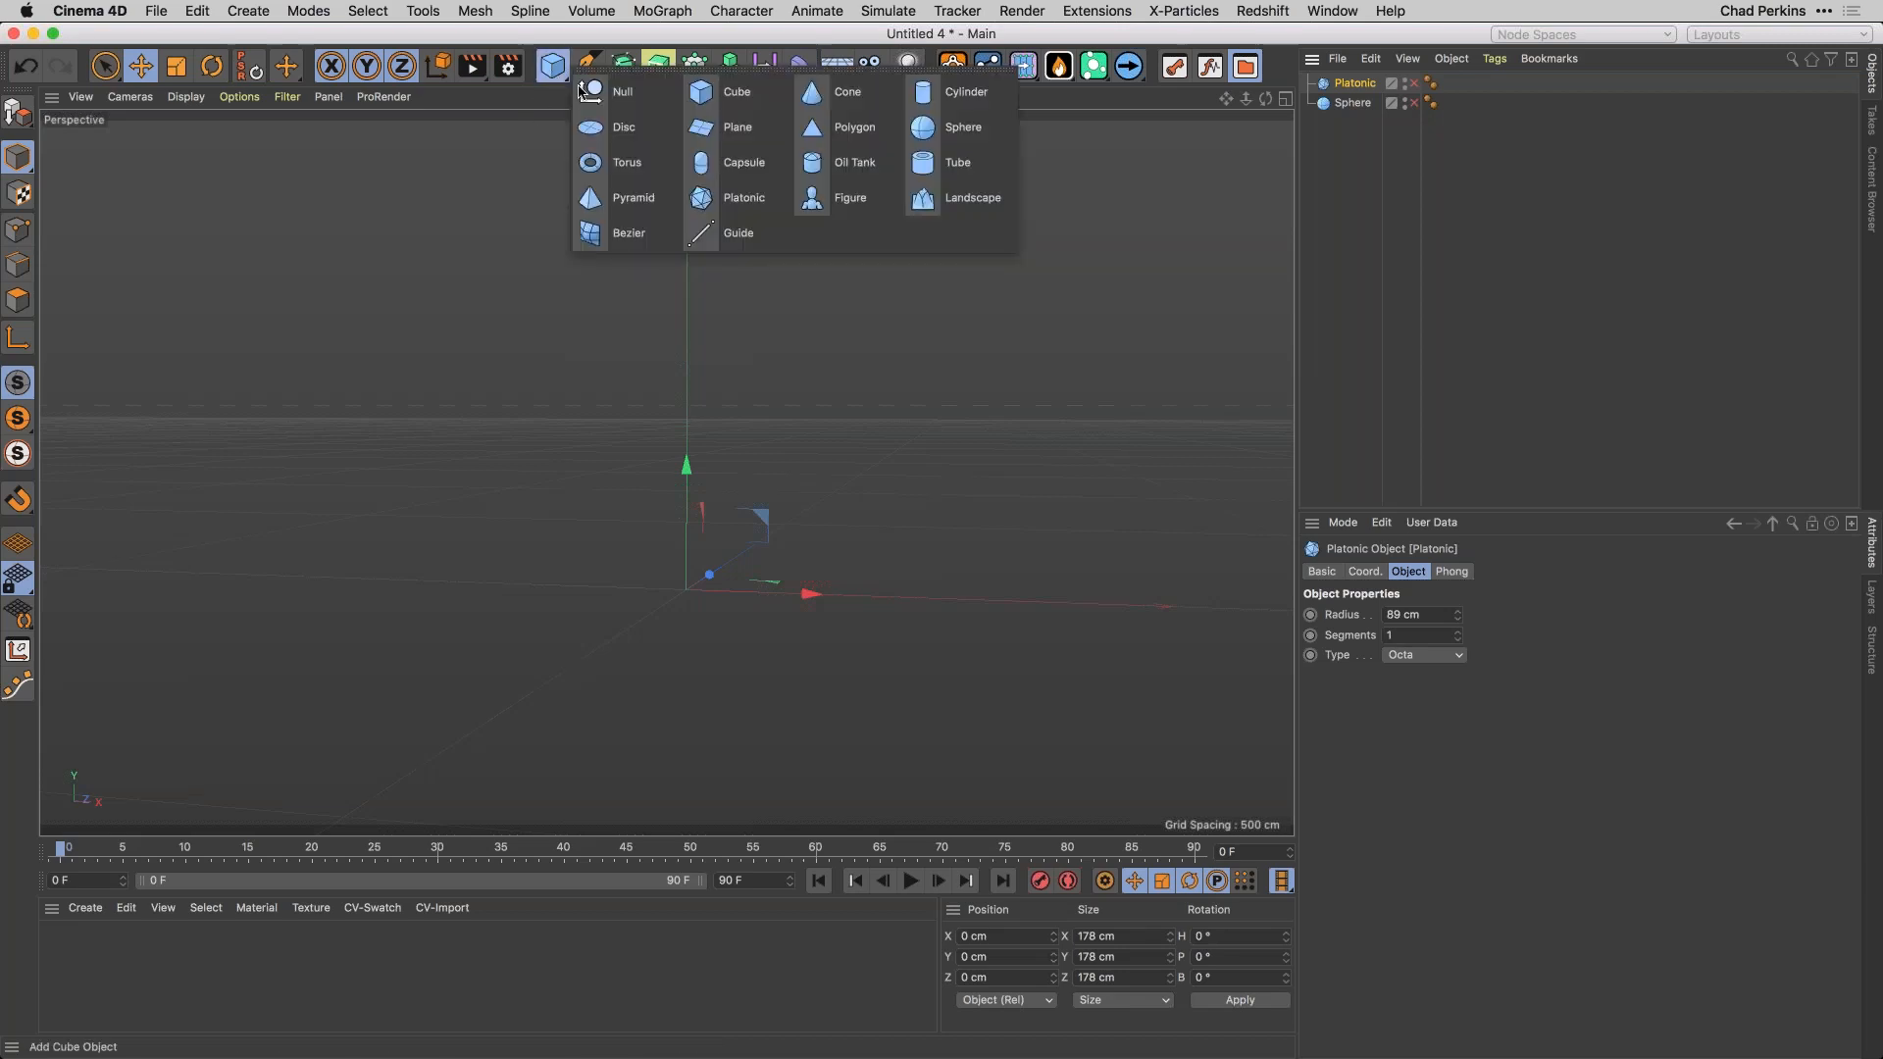
left_click(937, 201)
left_click_drag(1054, 460, 1035, 512, "alt")
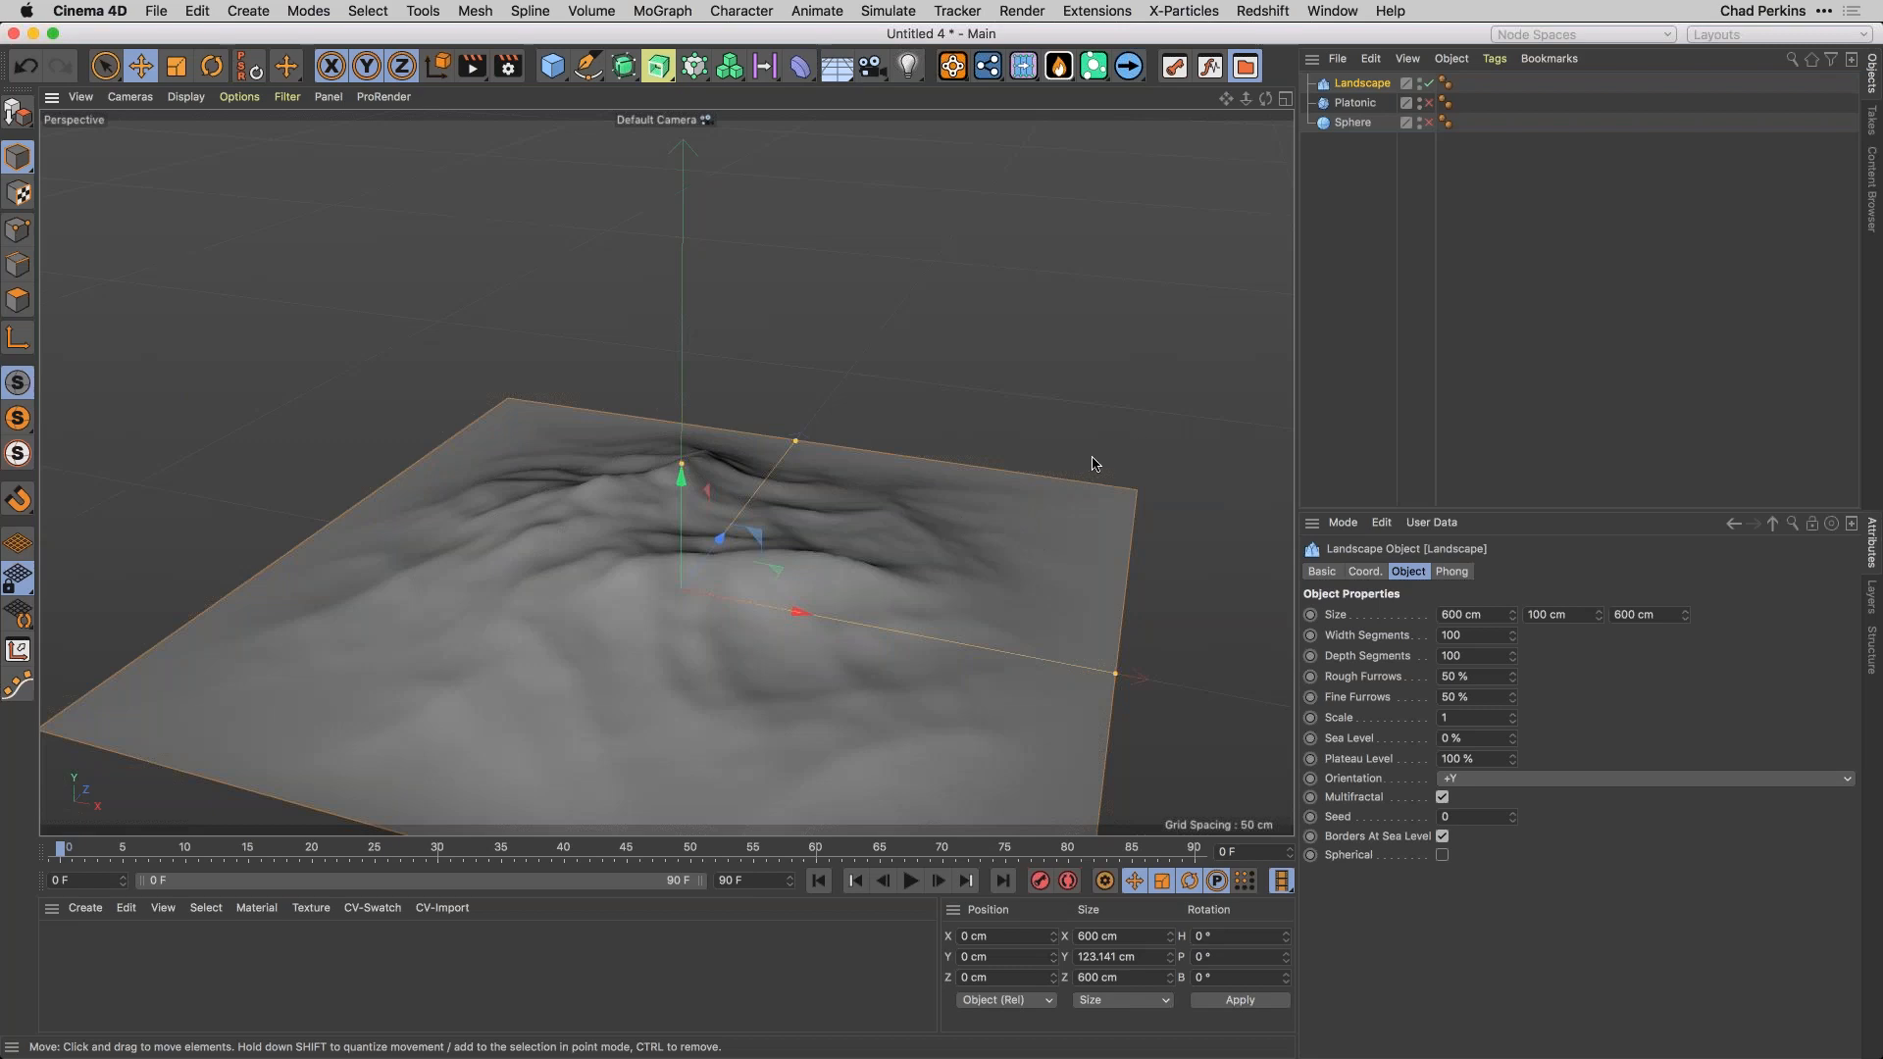
Disable the Landscape object and add a Cube primitive with its default 200 cm sides.
left_click(1428, 85)
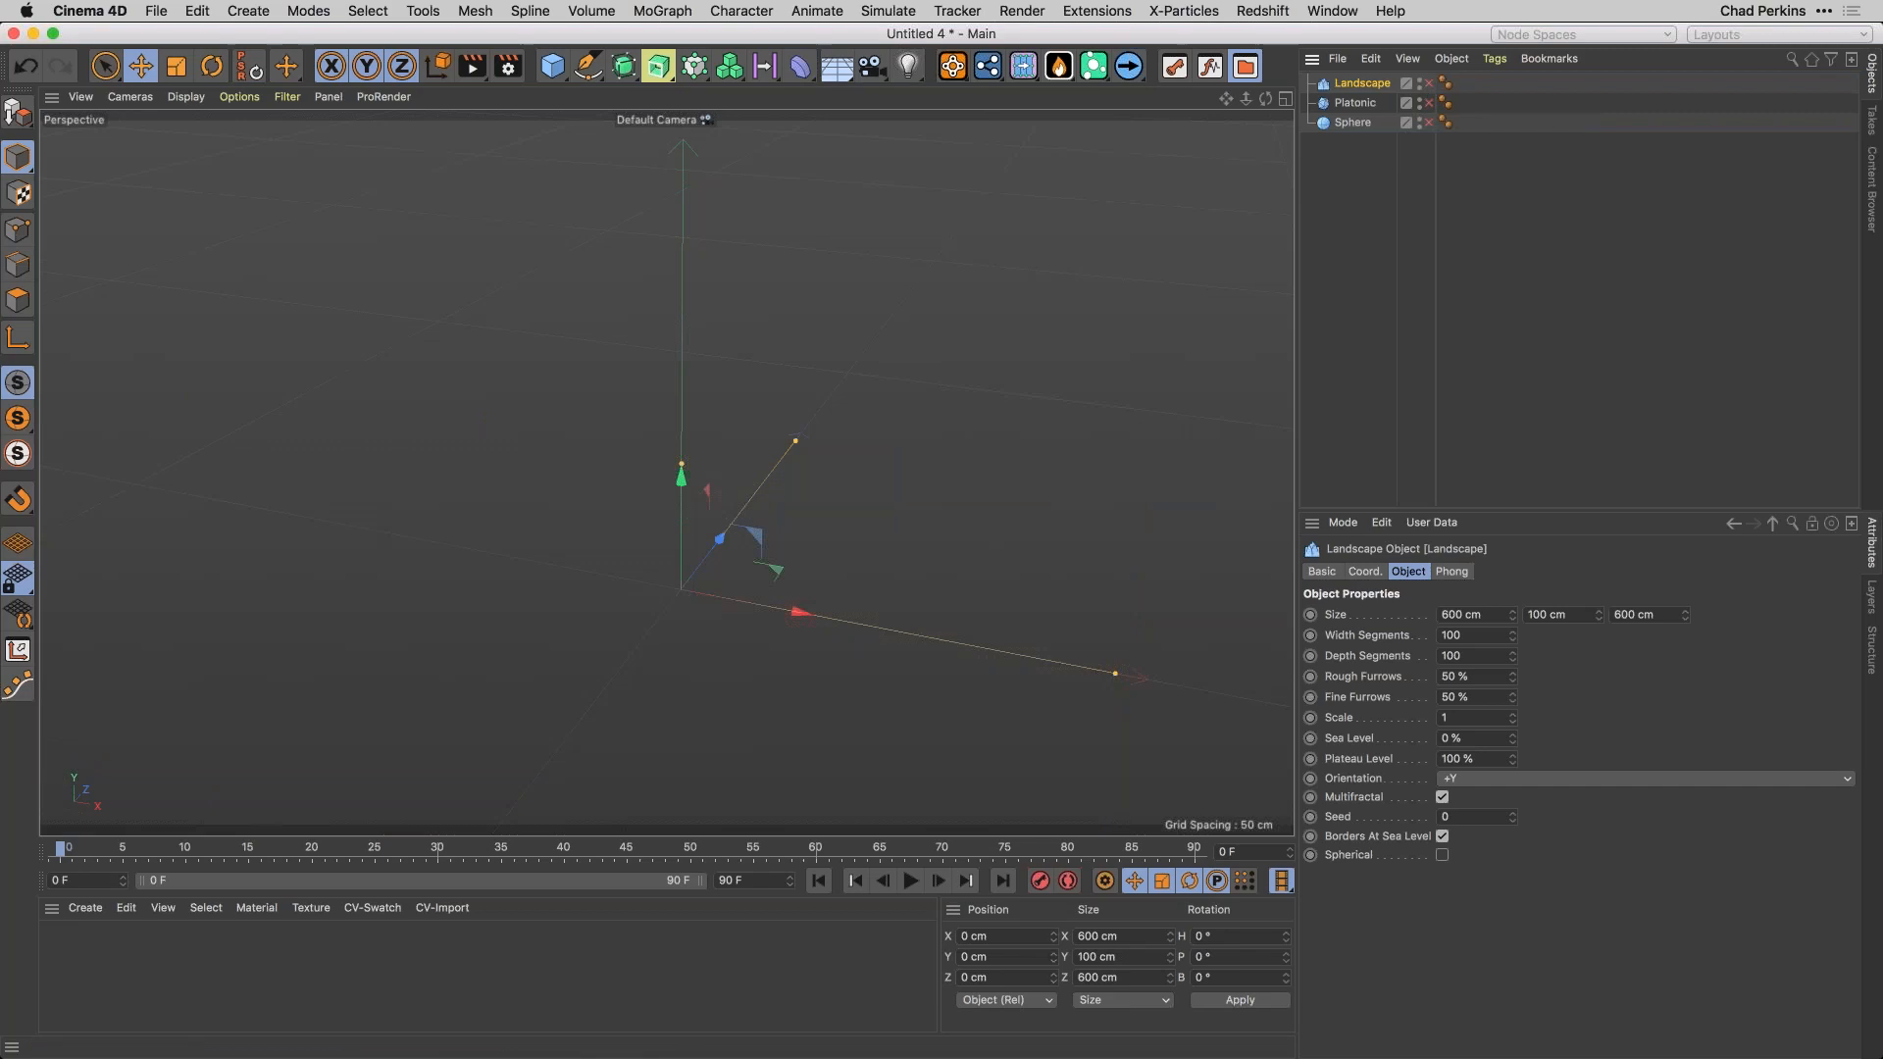
left_click(553, 67)
left_click_drag(849, 472, 816, 441, "alt")
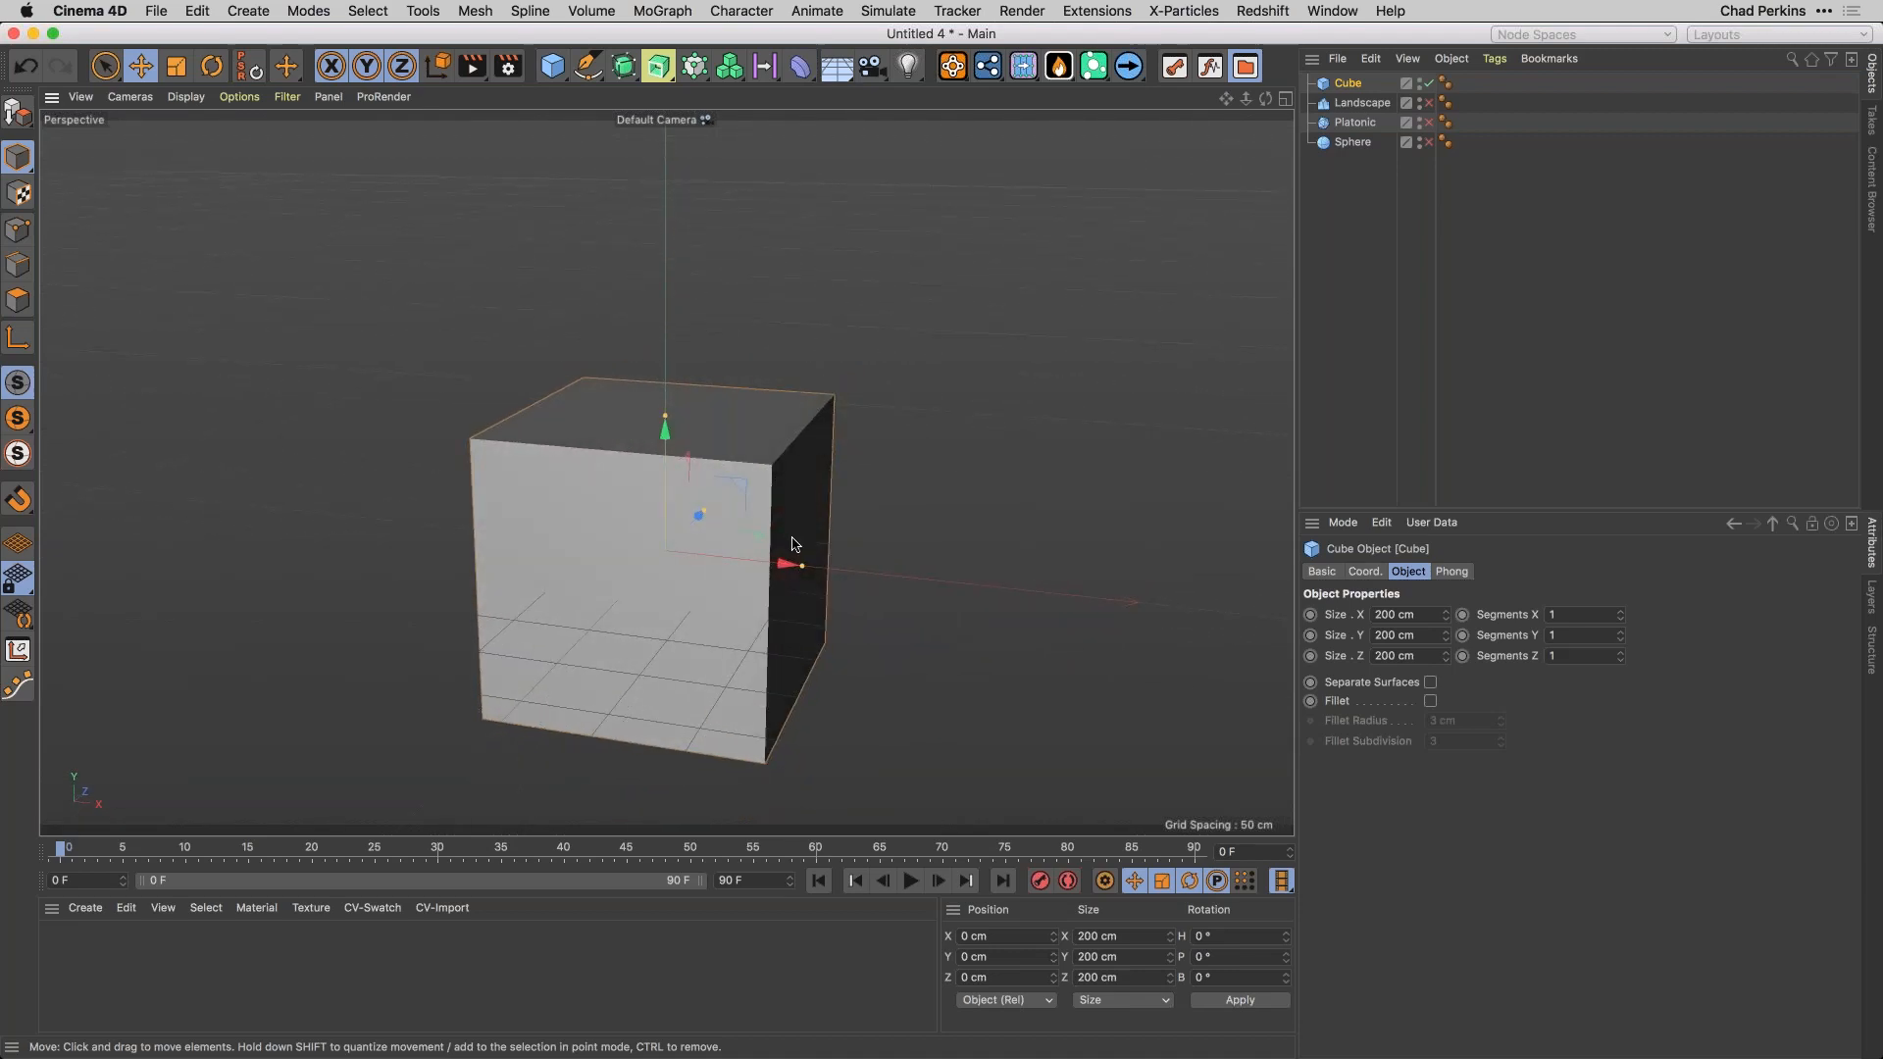
Set the Cube's Y position to 100 cm.
mouse_move(669, 588)
left_mouse_down("alt")
mouse_move(702, 539)
mouse_move(638, 591)
left_mouse_up("alt")
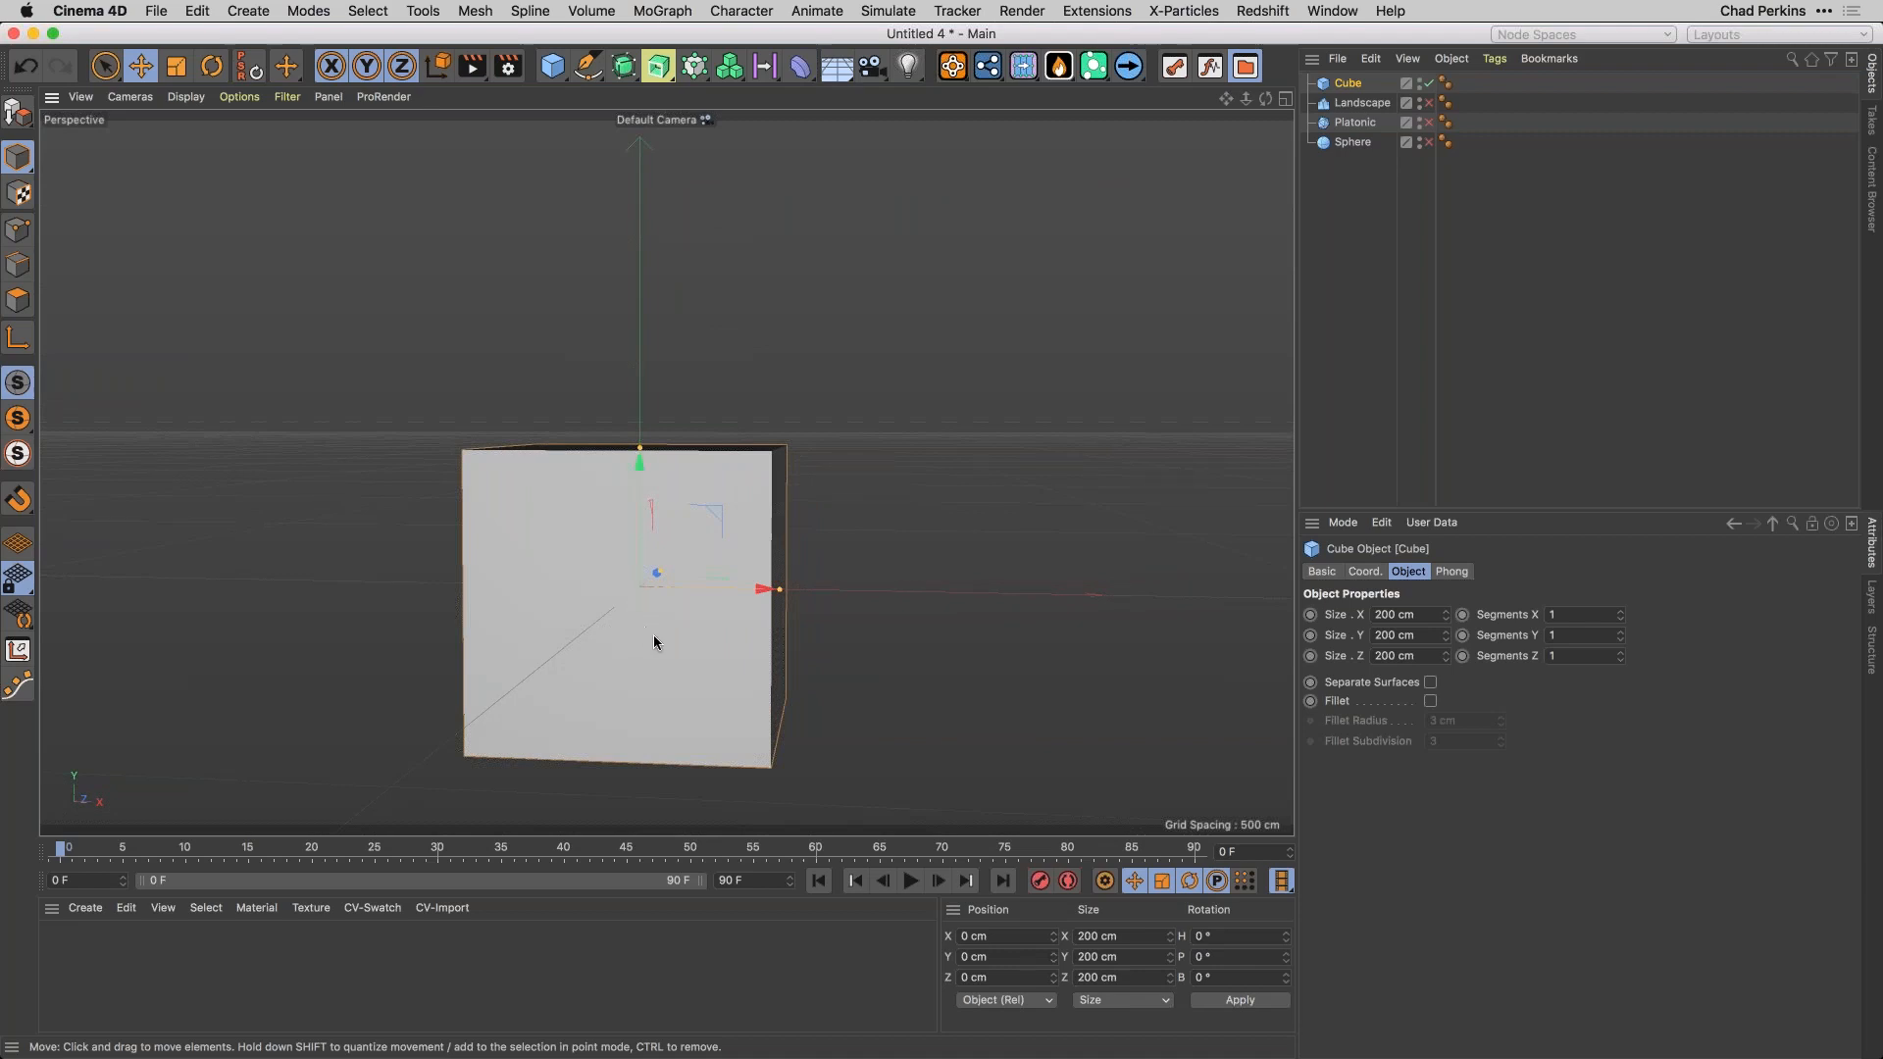
mouse_move(662, 637)
left_mouse_down("alt")
mouse_move(581, 685)
mouse_move(611, 698)
mouse_move(646, 610)
left_mouse_up("alt")
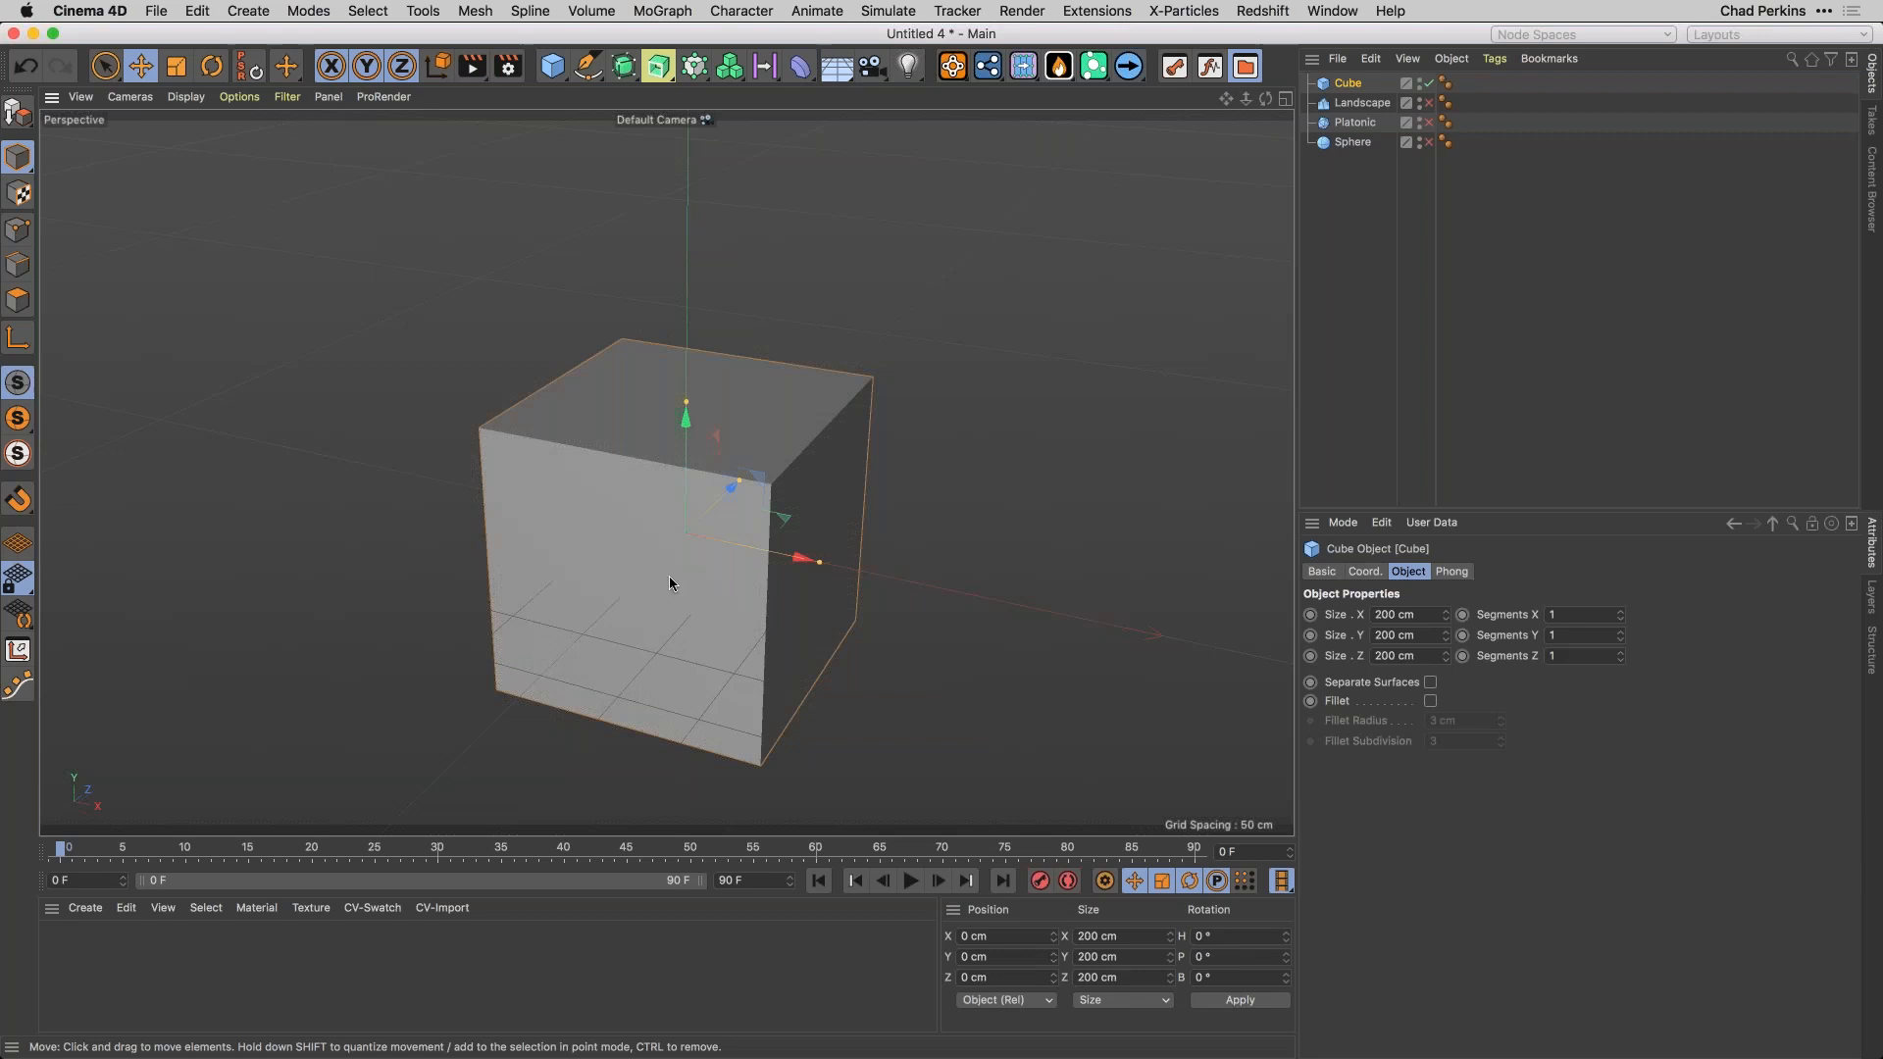
left_click_drag(735, 651, 730, 767, "alt")
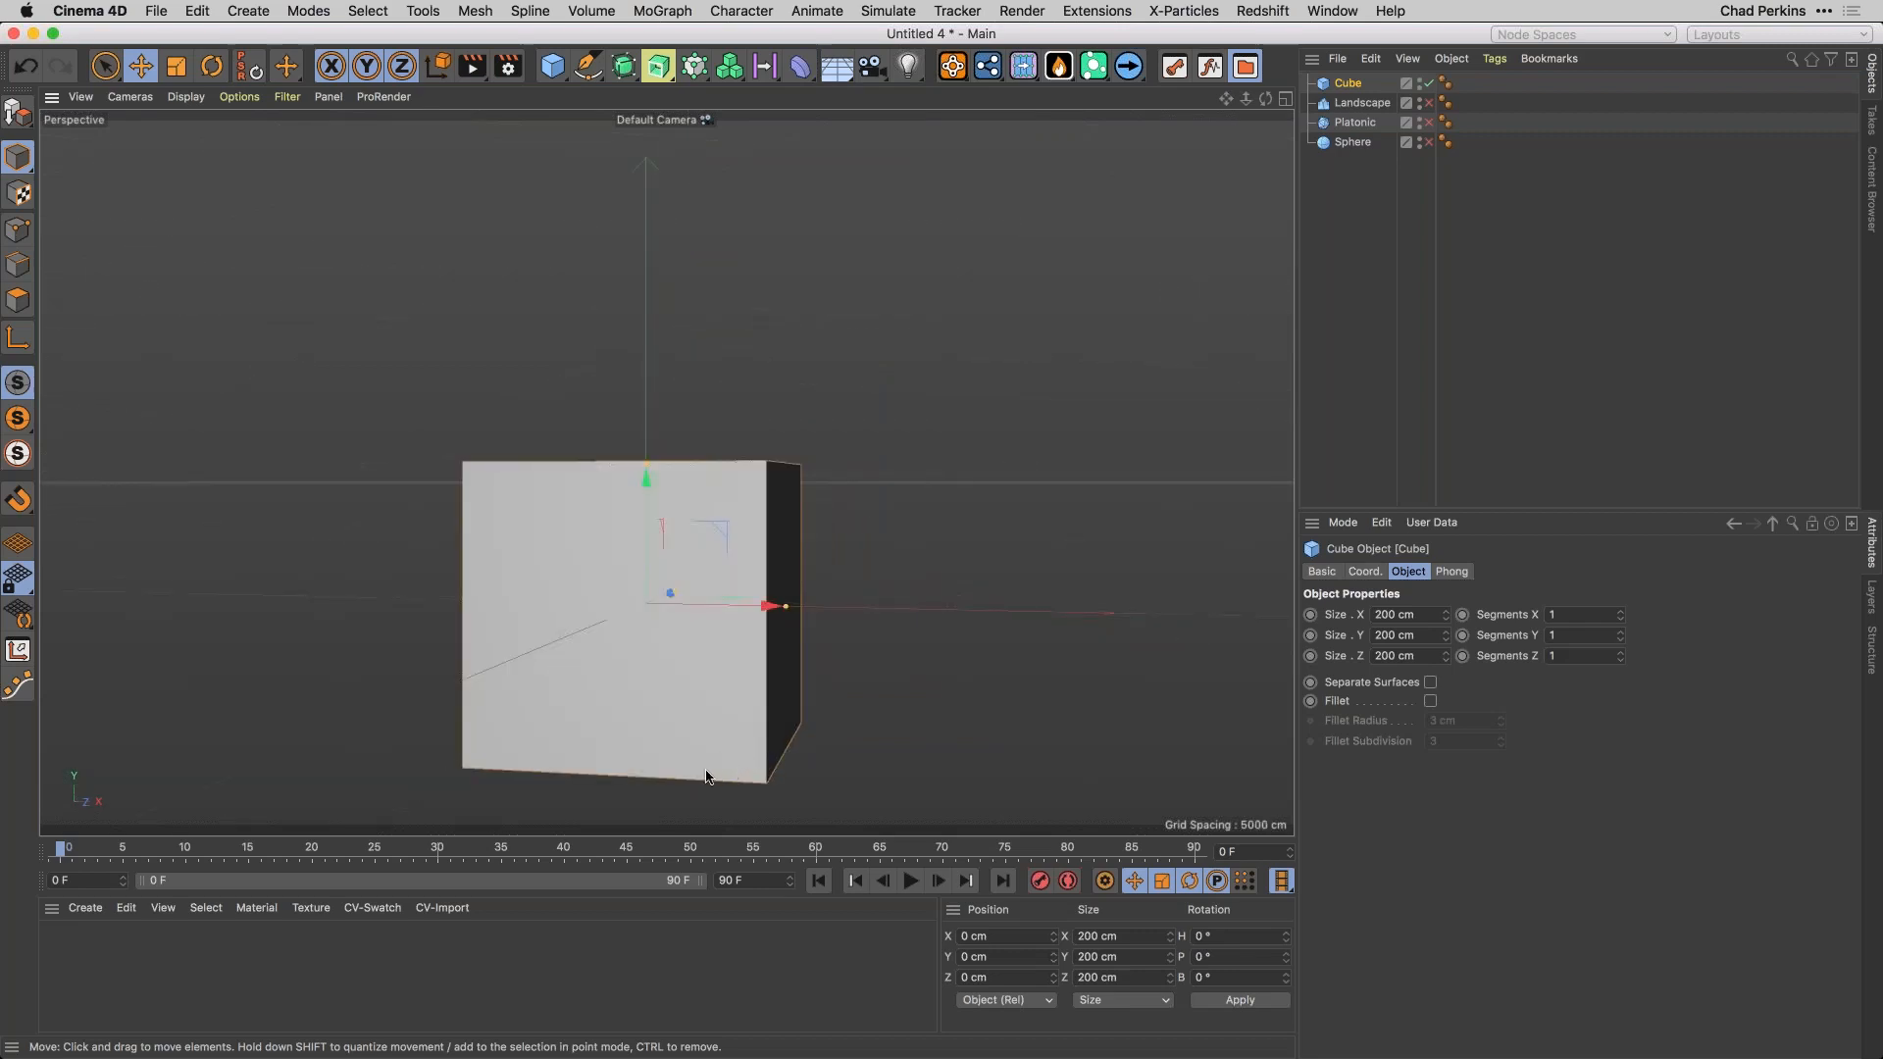
left_click_drag(621, 612, 687, 502, "alt")
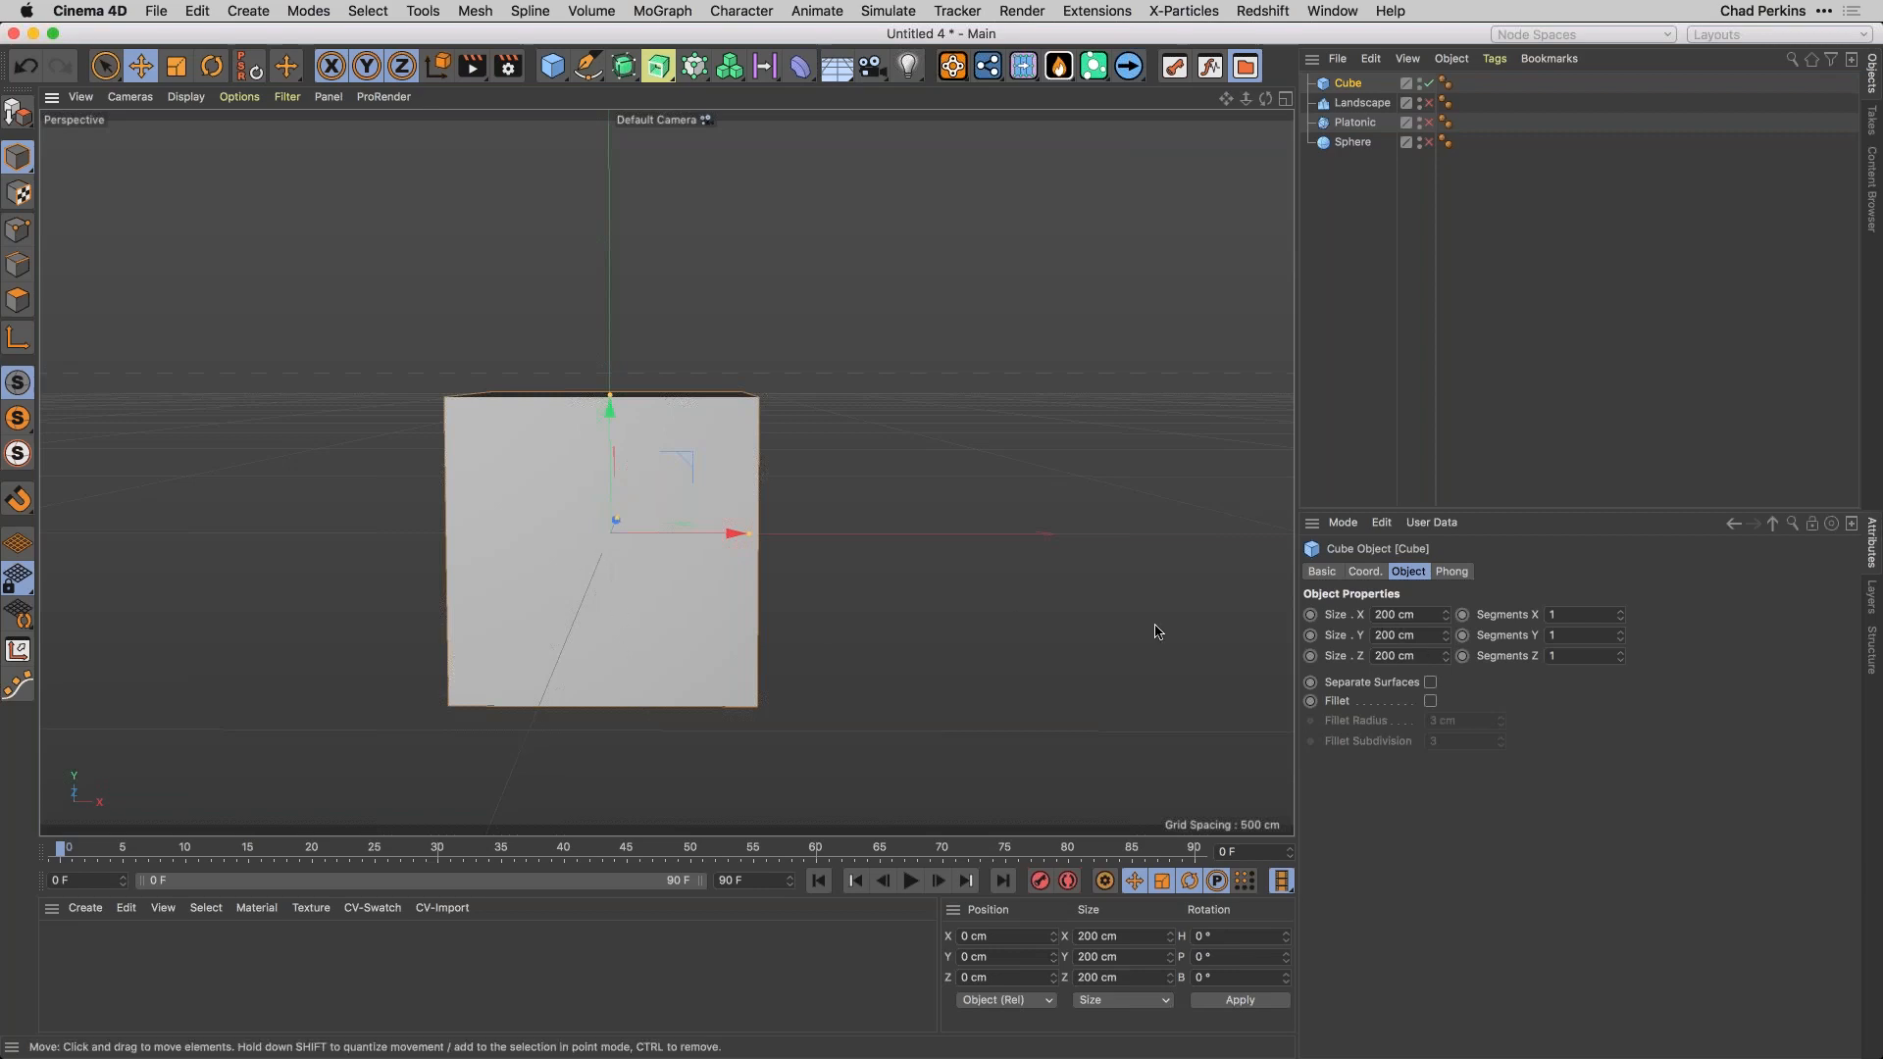
left_click(1365, 572)
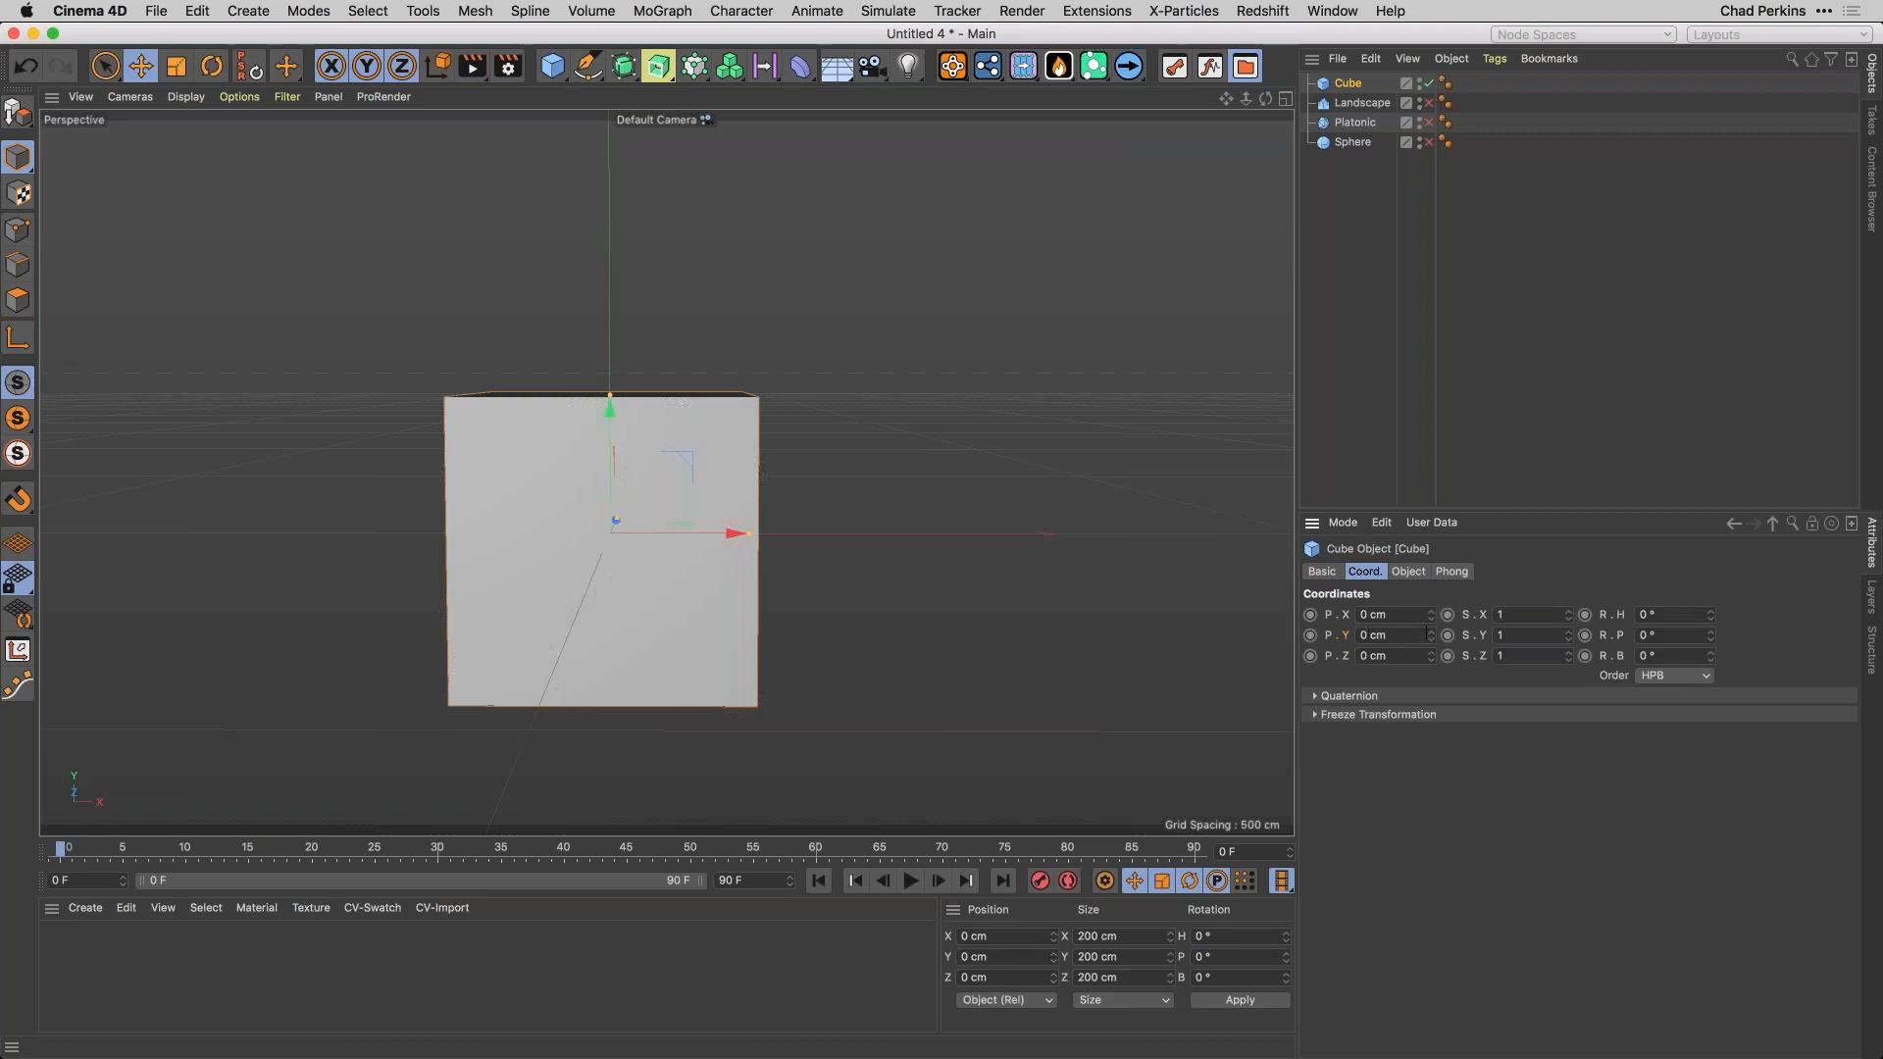
left_click_drag(1431, 635, 1431, 634)
left_click(1408, 572)
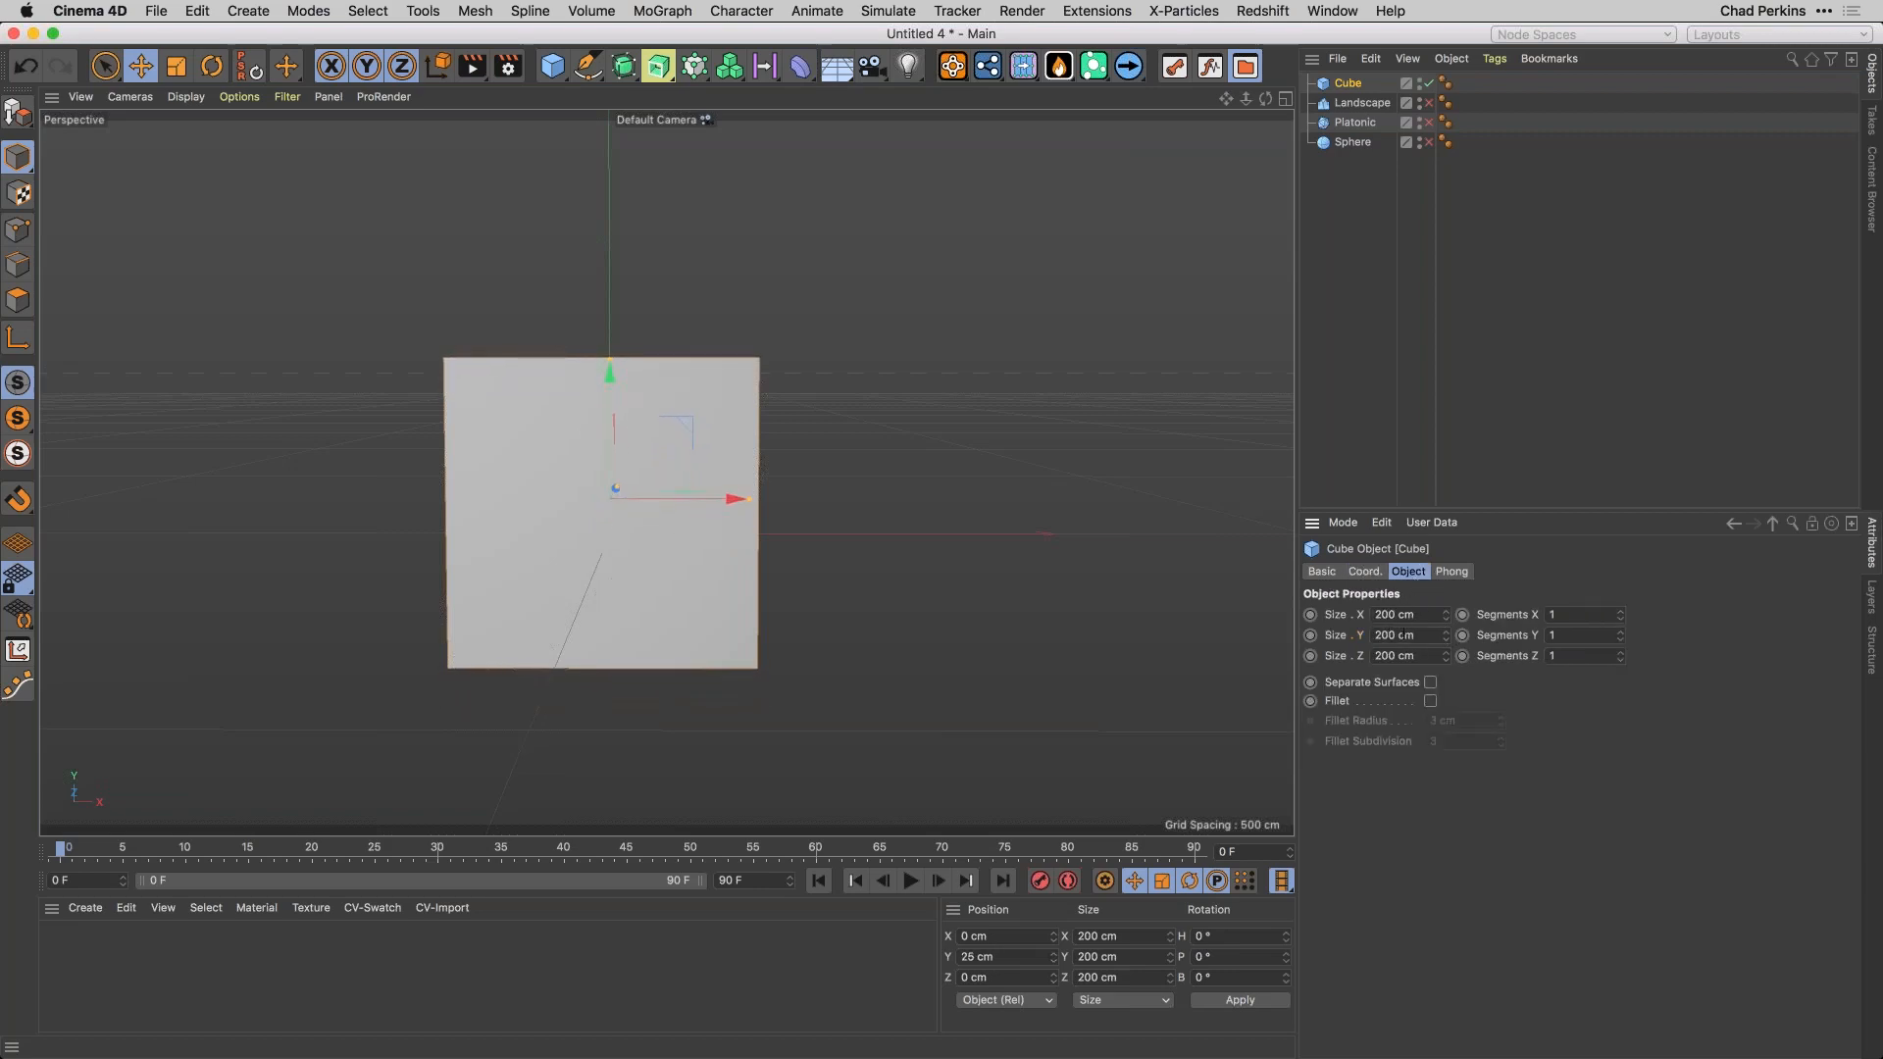
left_click(1375, 574)
left_click_drag(1397, 635, 1229, 630)
type("100")
key("Return")
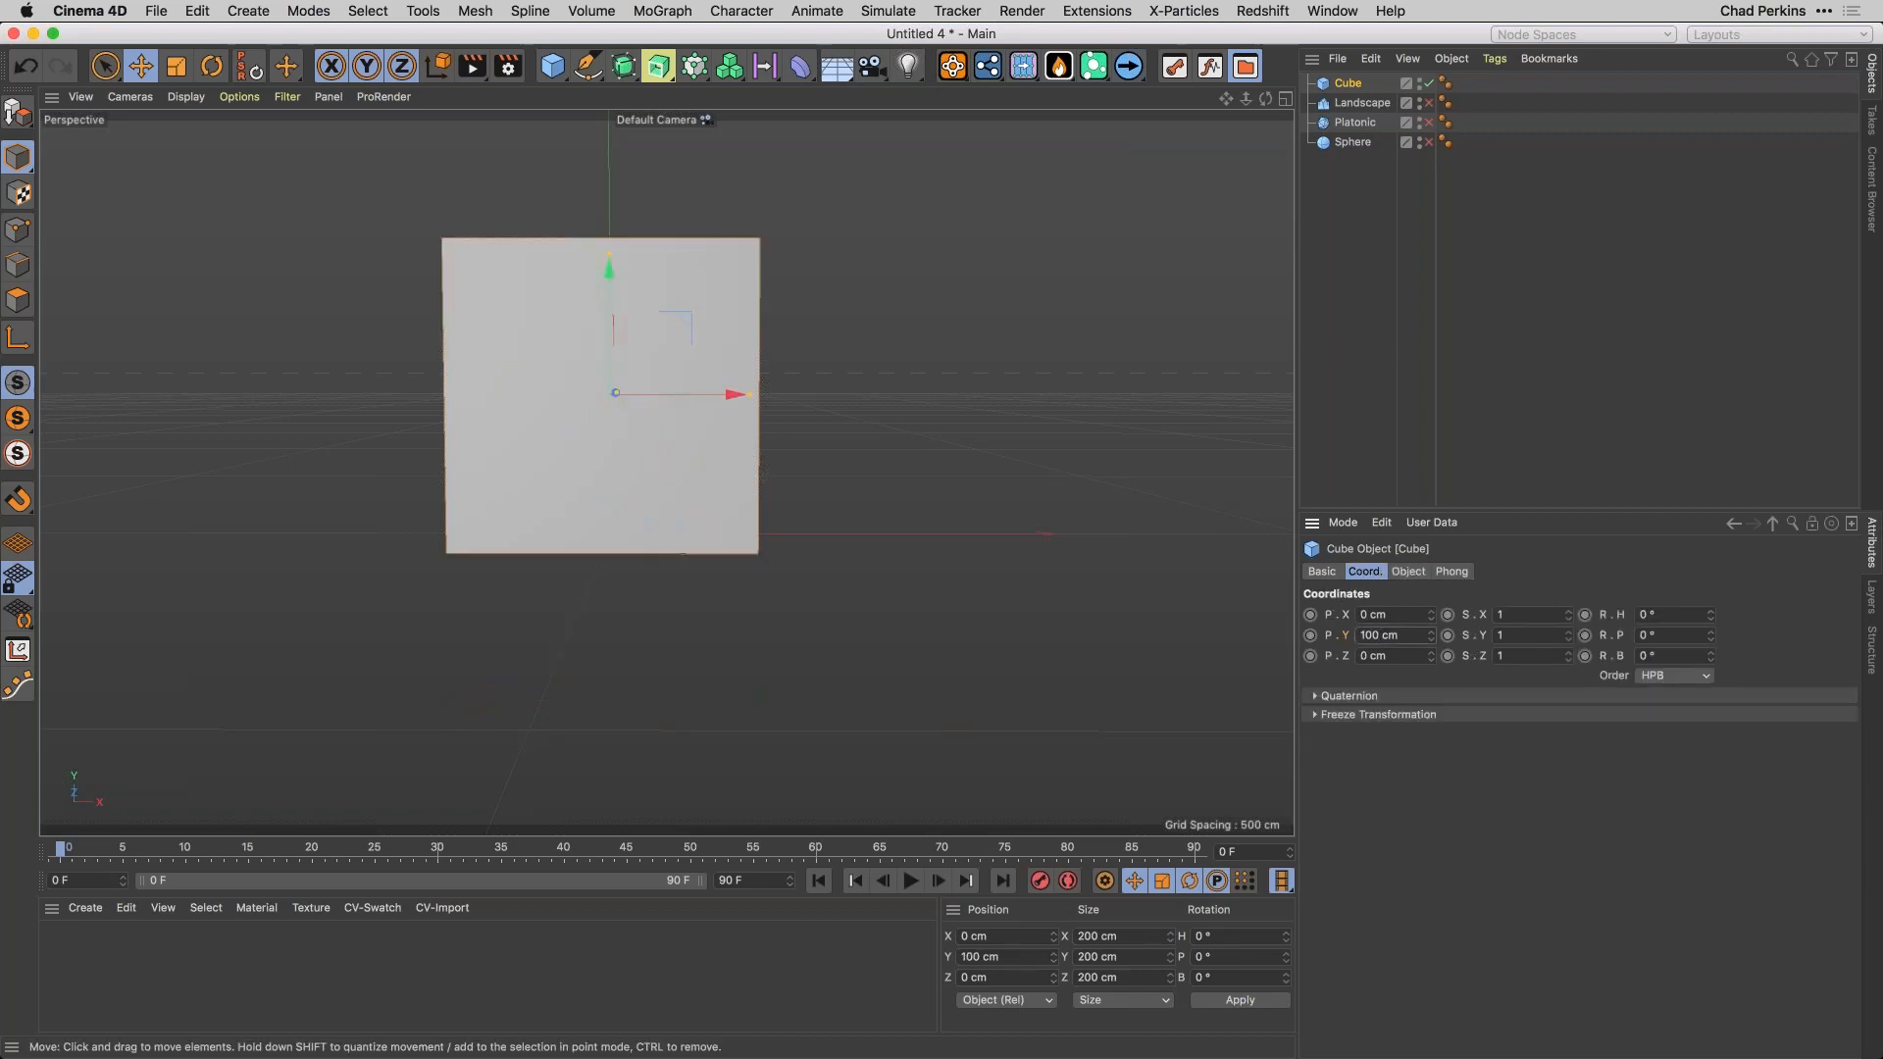
Try reducing the Cube's Y size to 98 cm at its raised position, and undo the change.
left_click(1409, 571)
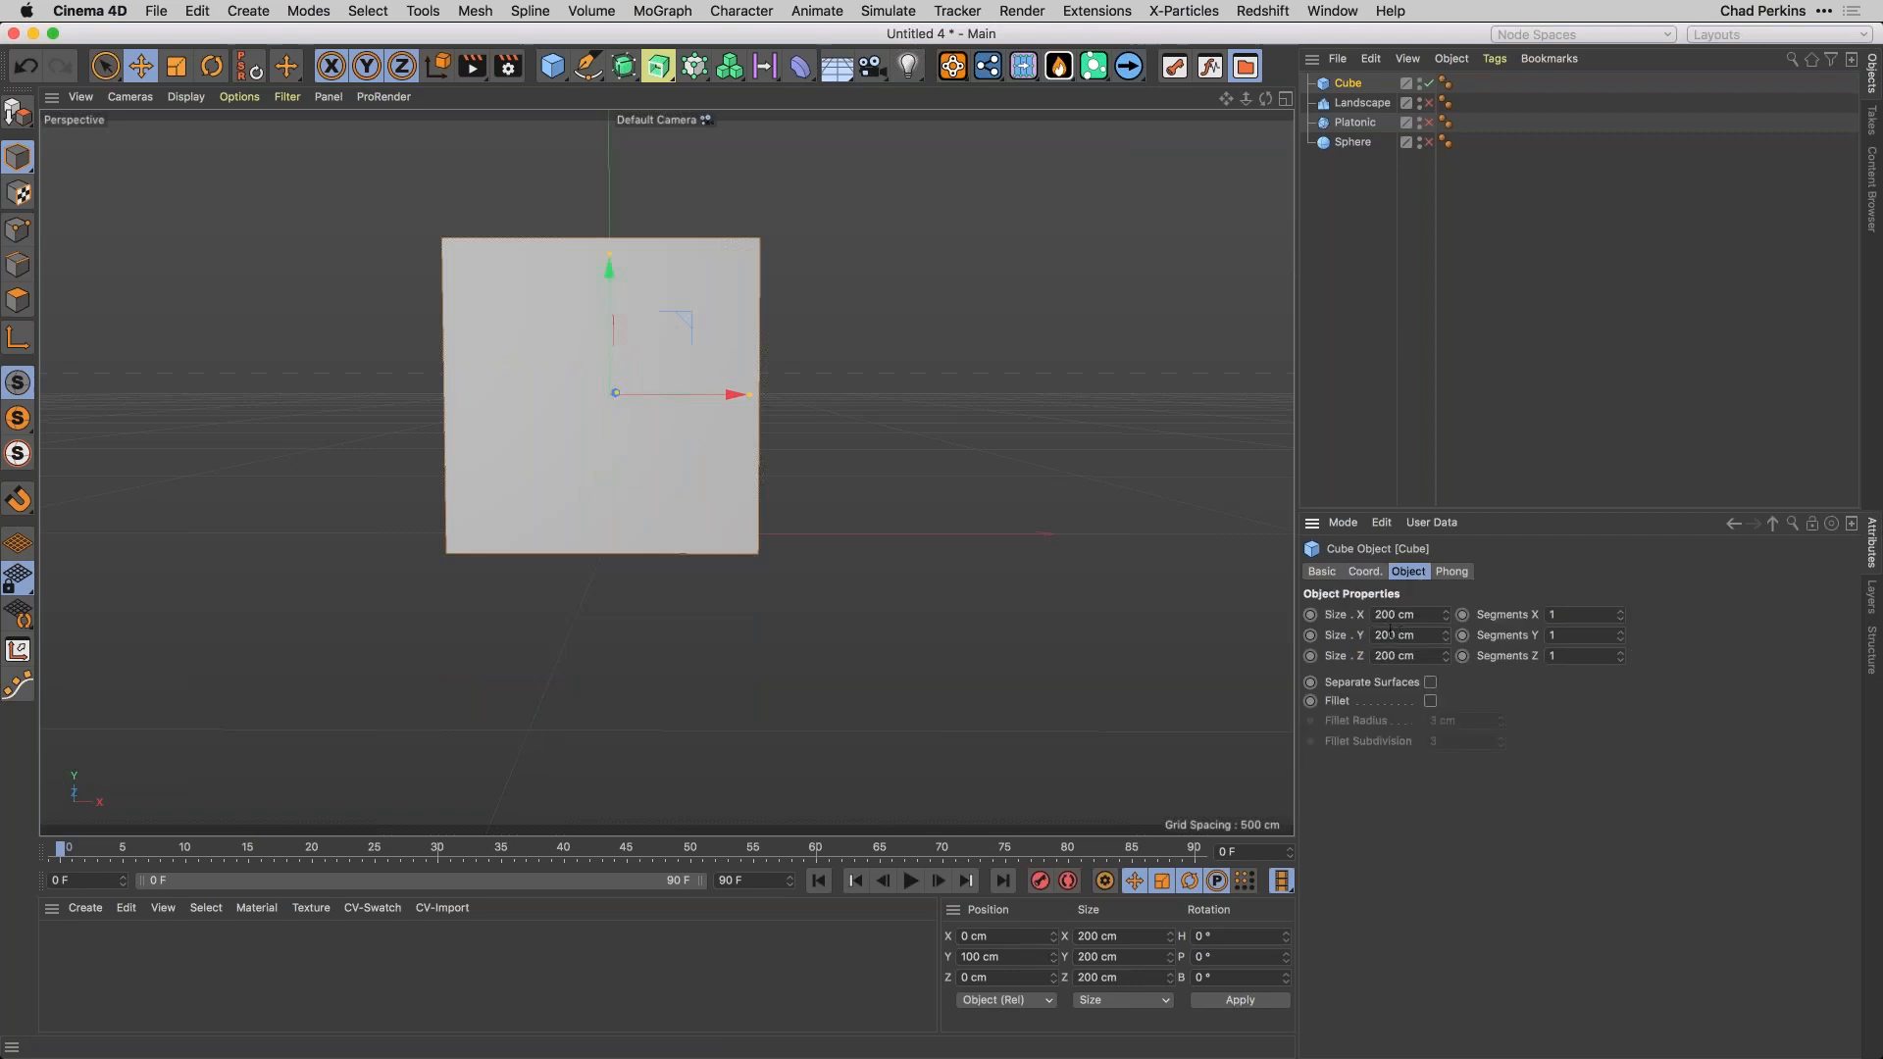
left_click(1365, 572)
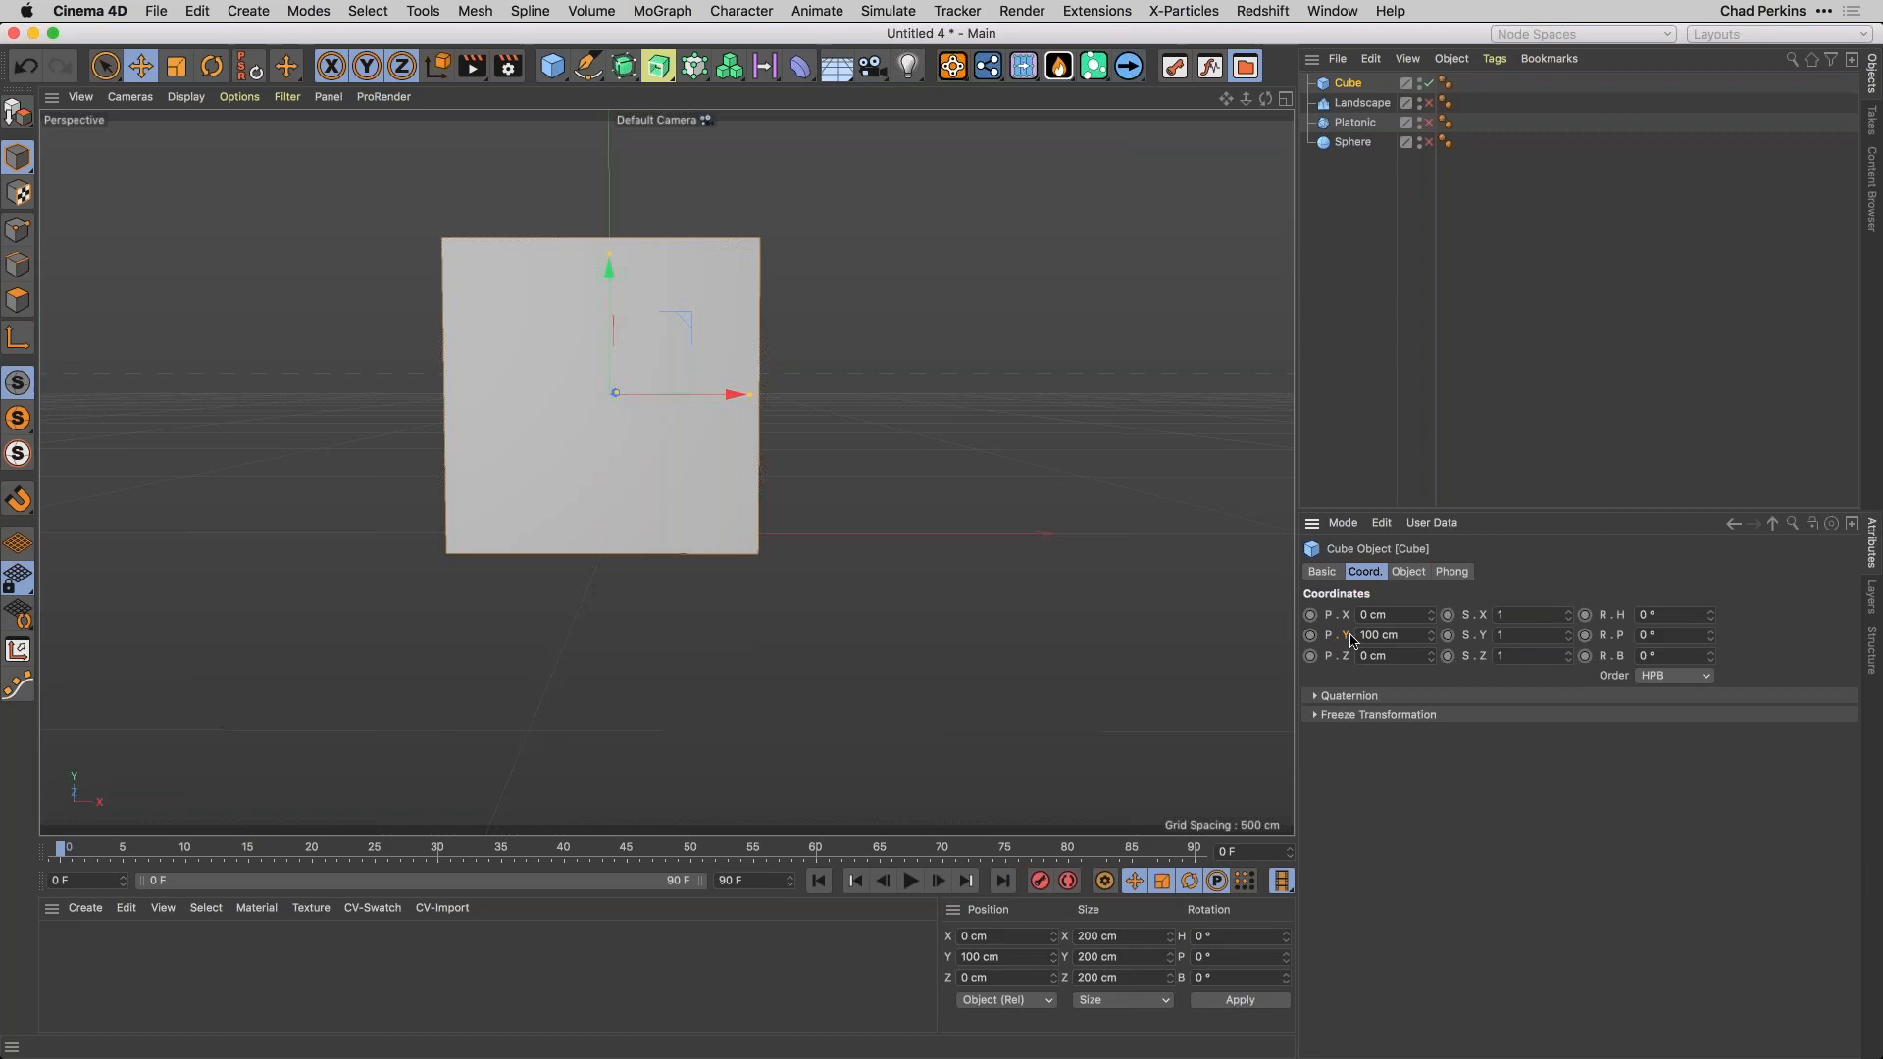
left_click_drag(743, 554, 656, 630, "alt")
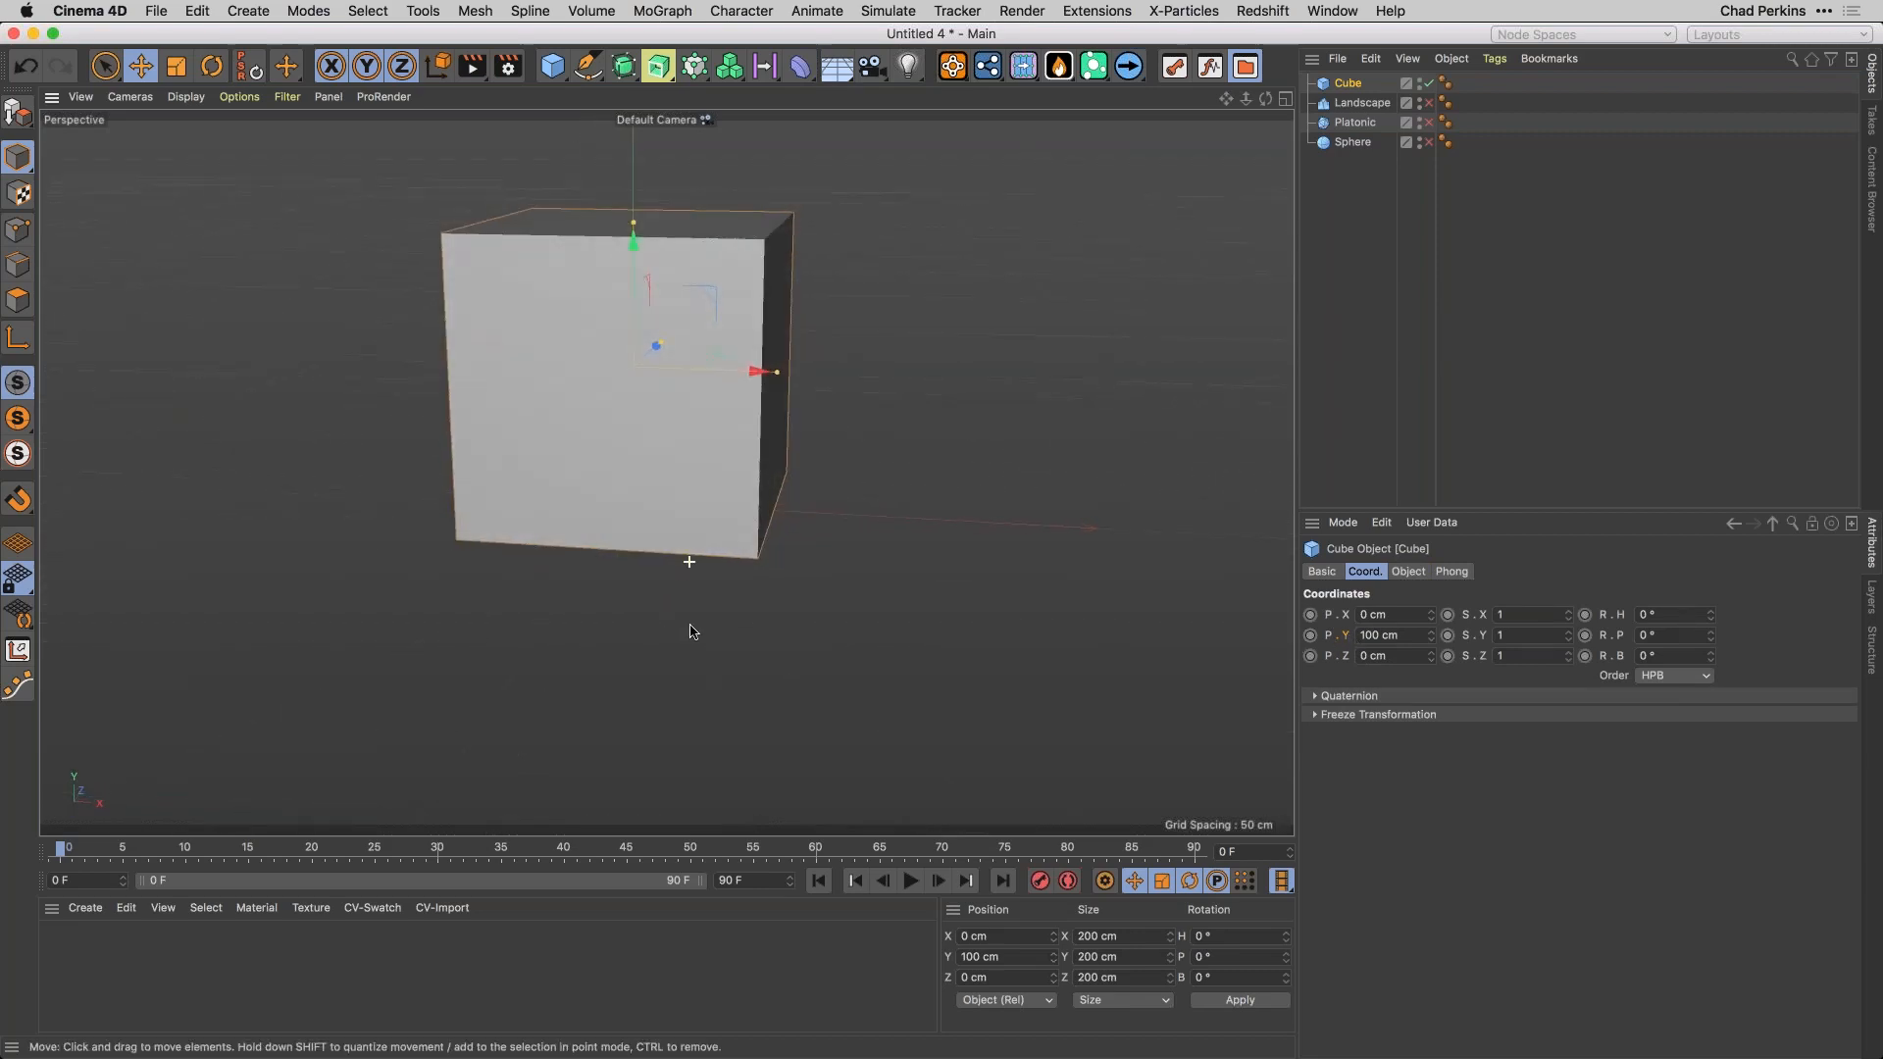
left_click(1408, 572)
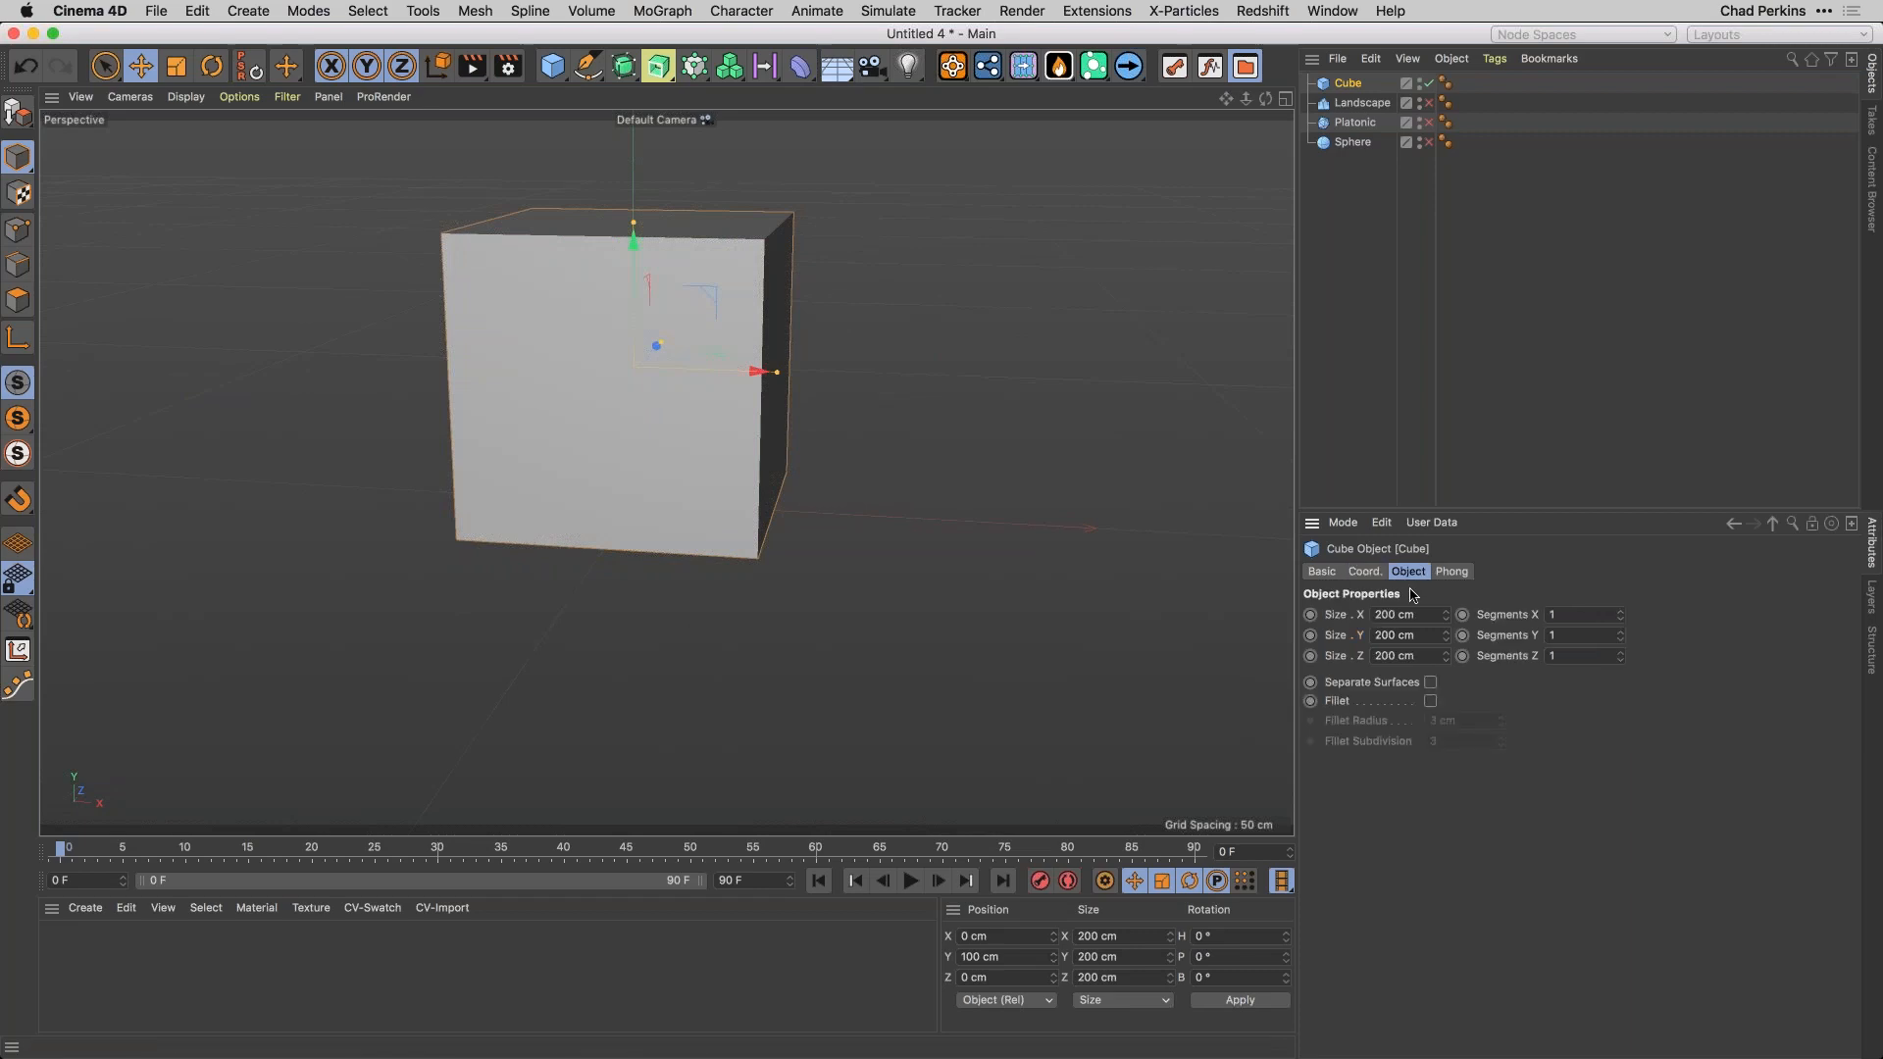
left_click_drag(1448, 638, 1449, 649)
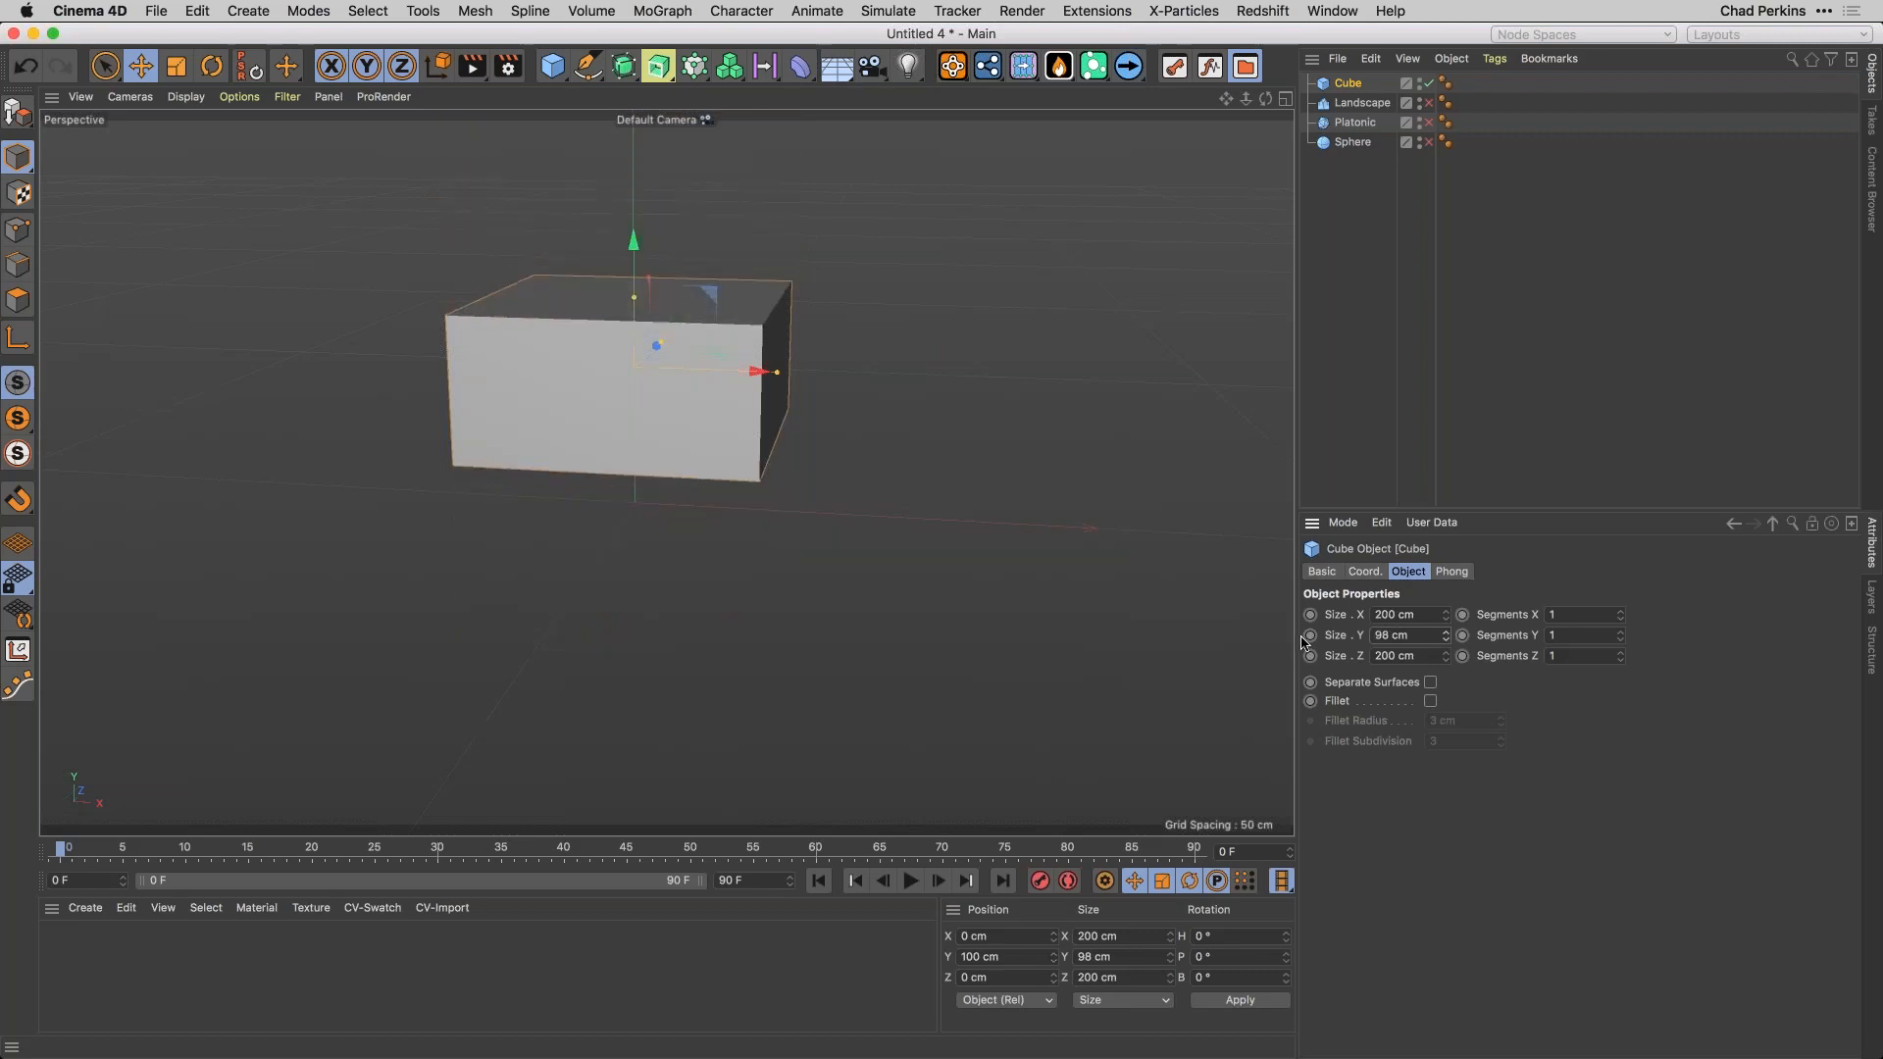
key("super+z")
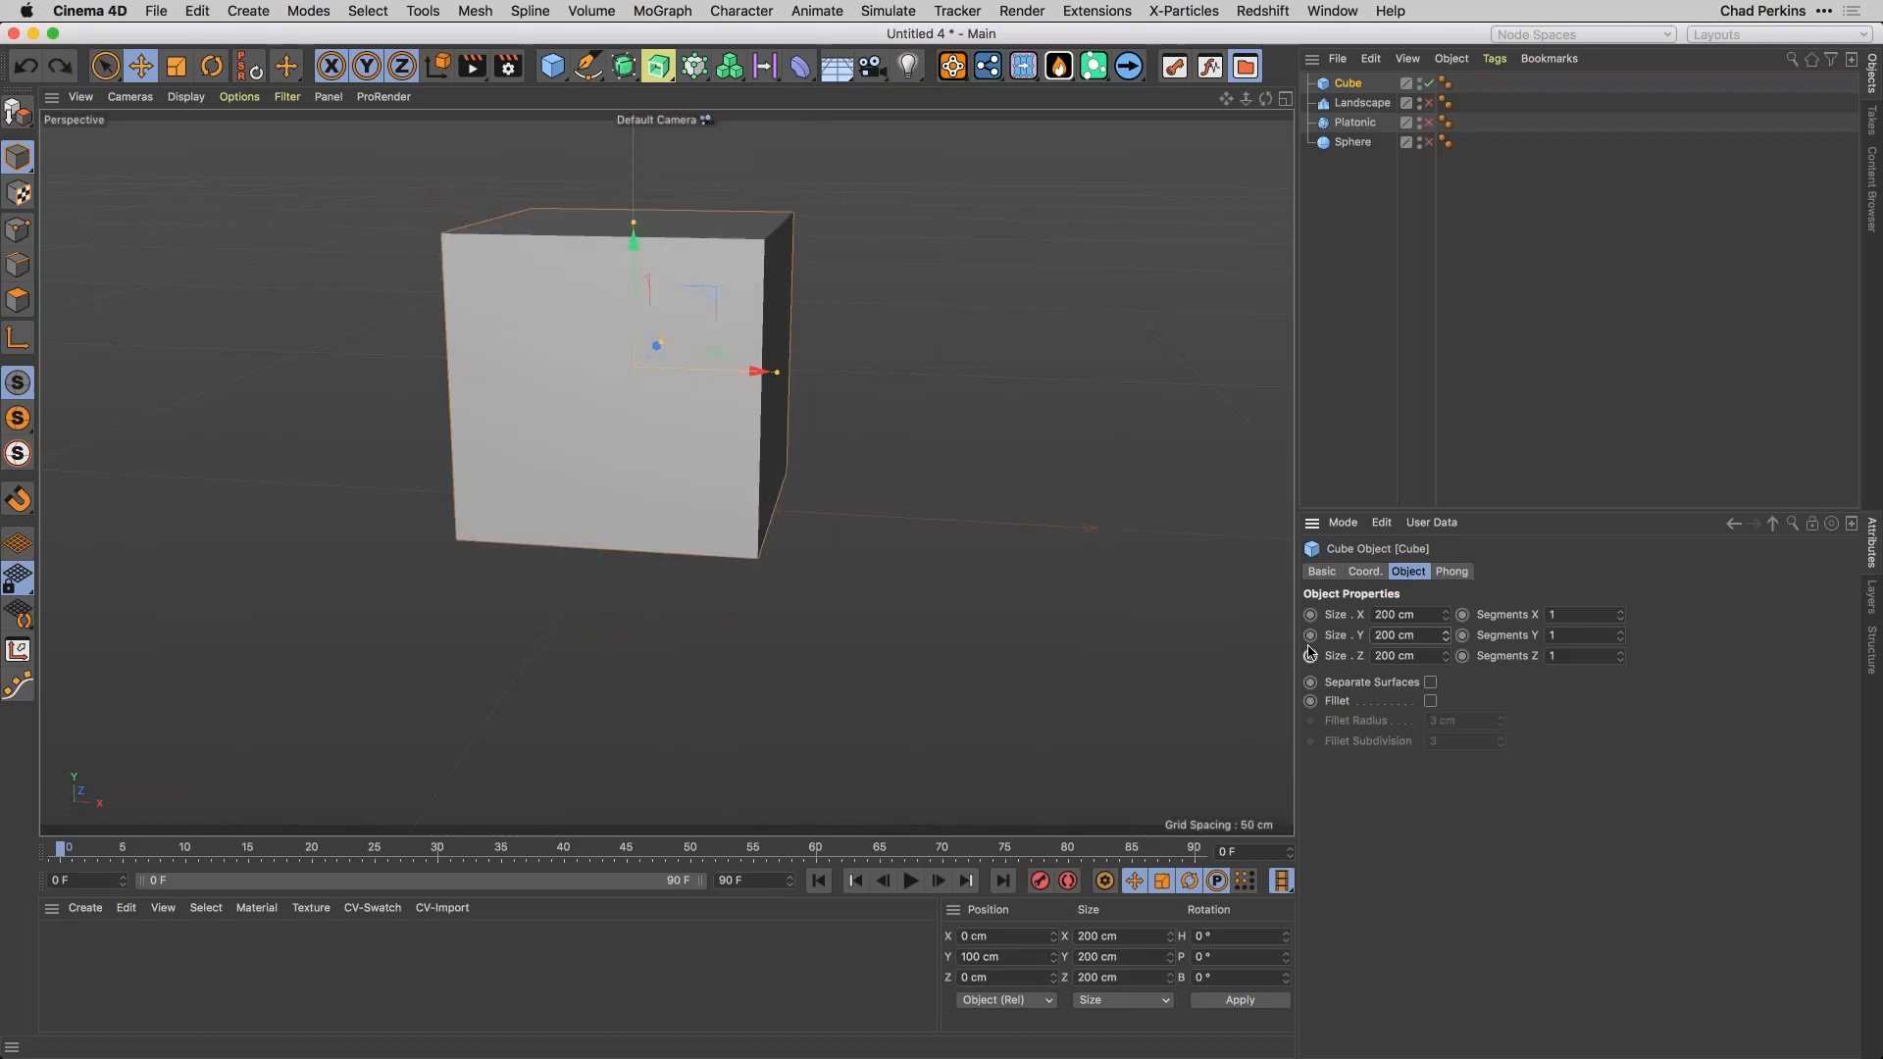
Reset the Cube's Y position to 0 cm.
left_click(1365, 571)
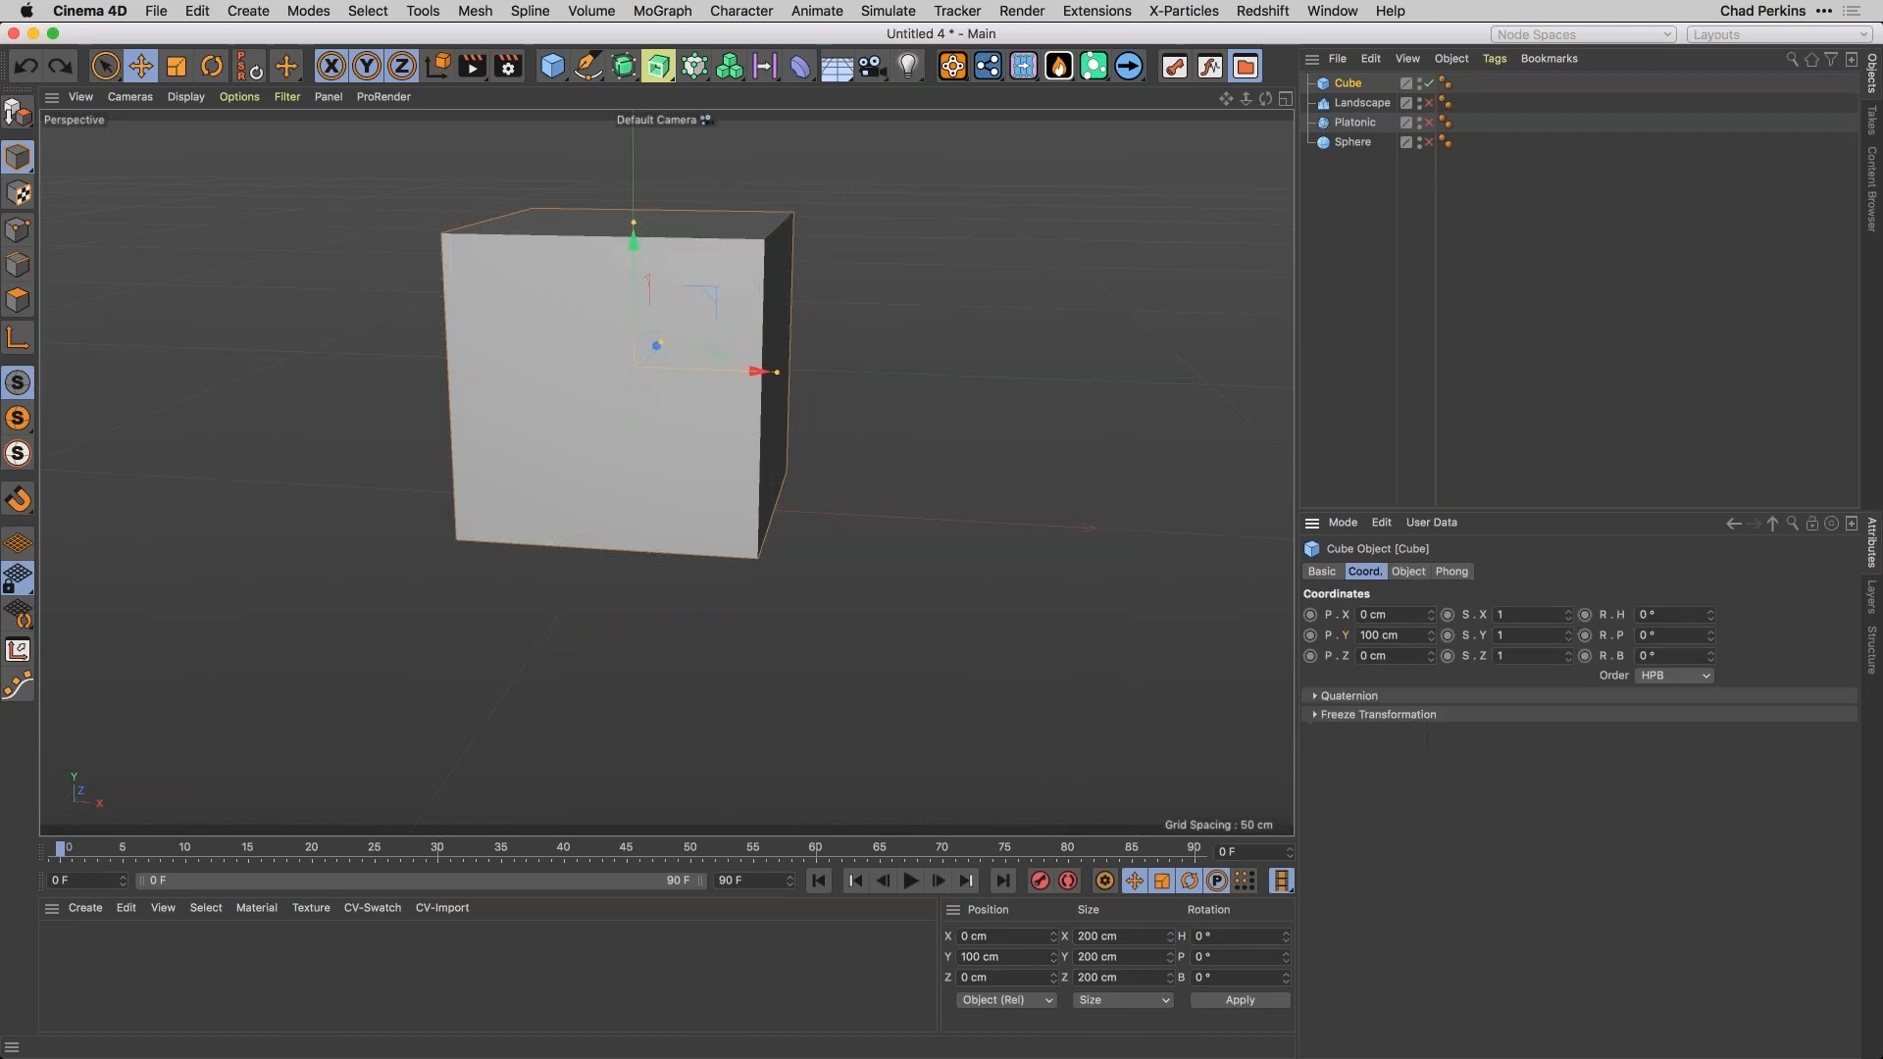
double_click(1371, 635)
type("0")
key("Return")
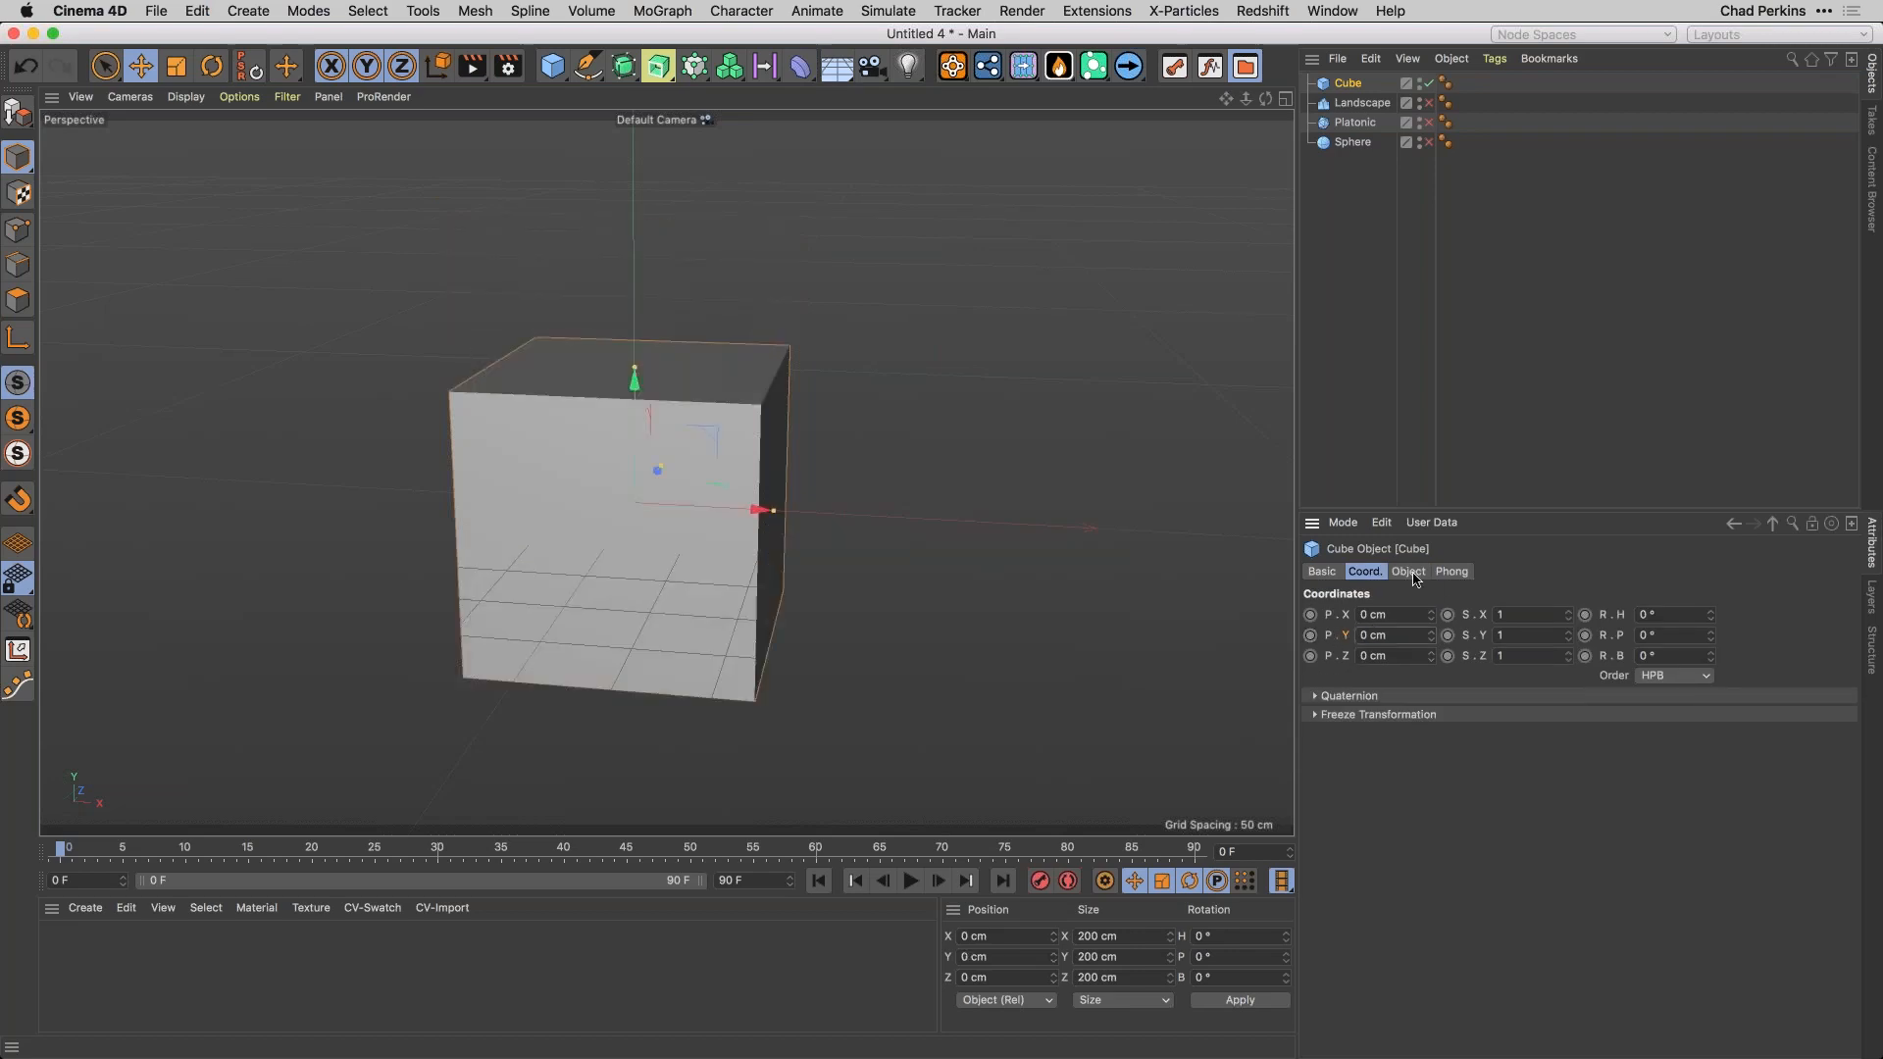
Make the Cube's Size Y parameter an XPresso driver with Set Driver.
left_click(1408, 571)
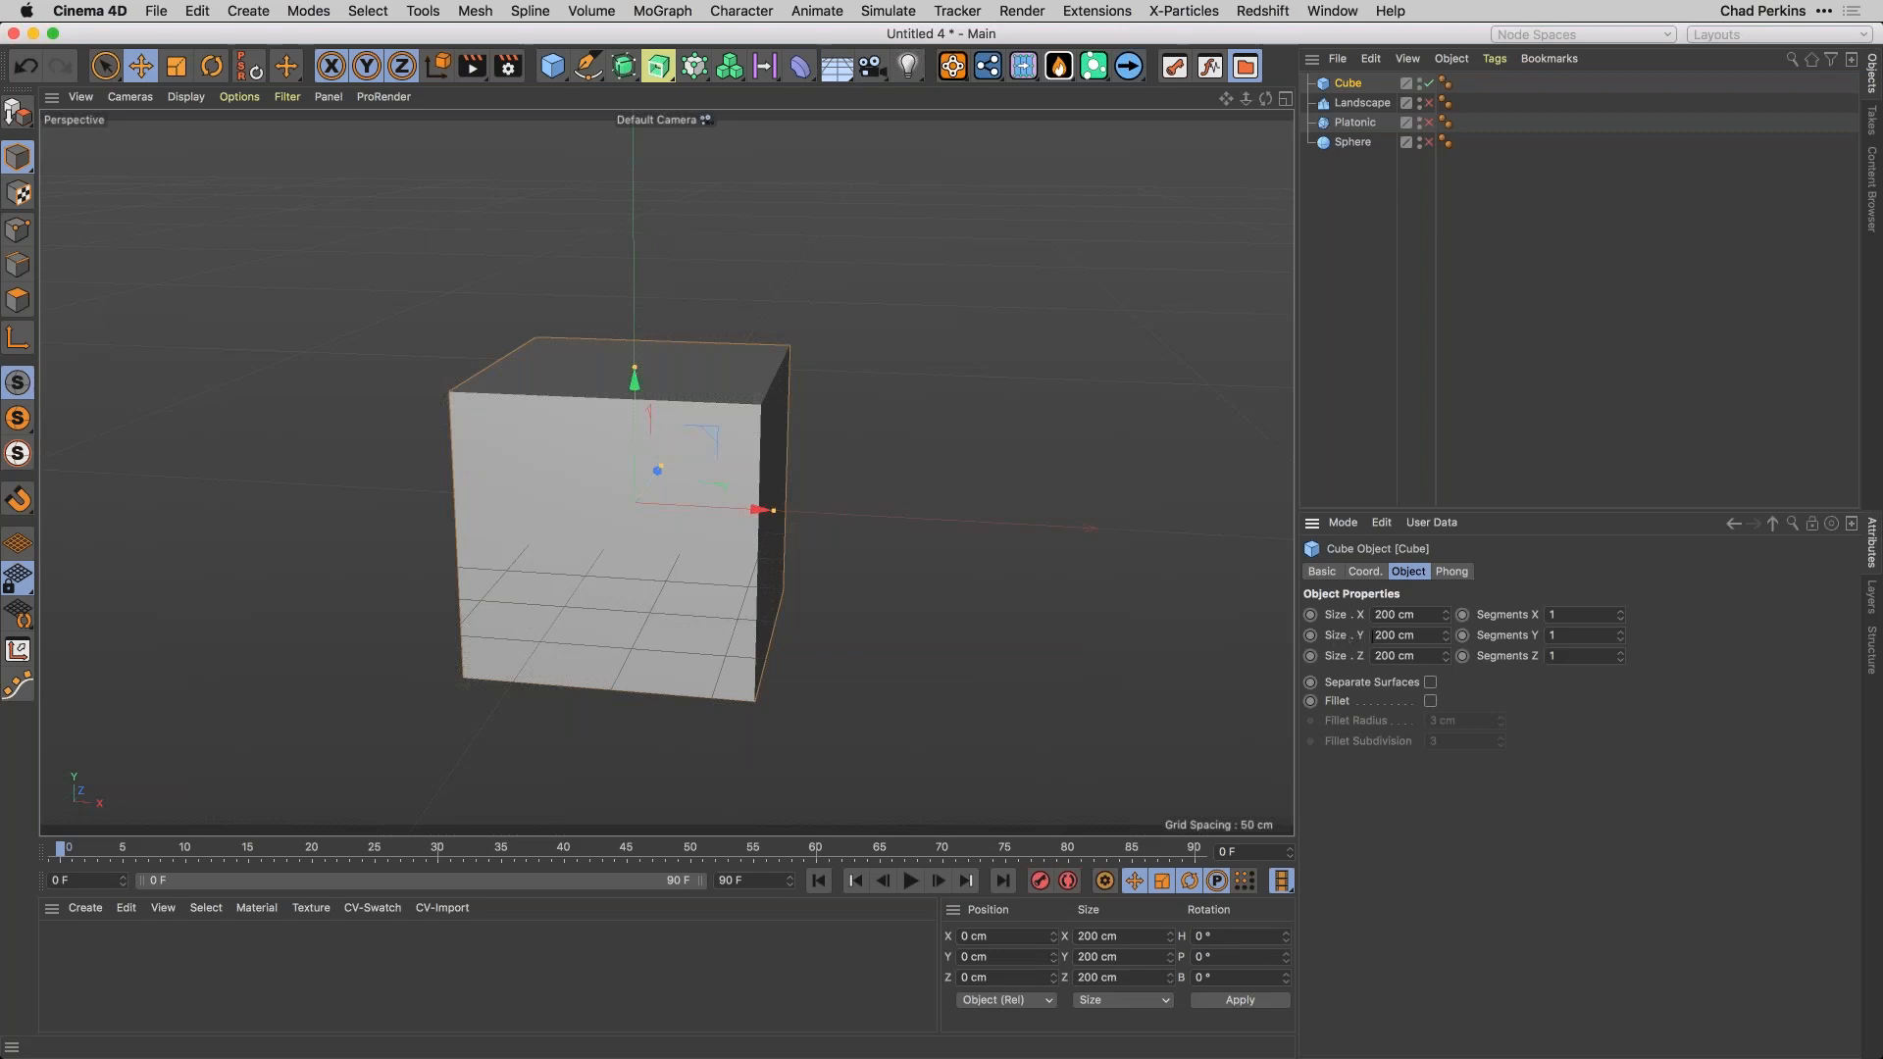
right_click(1360, 638)
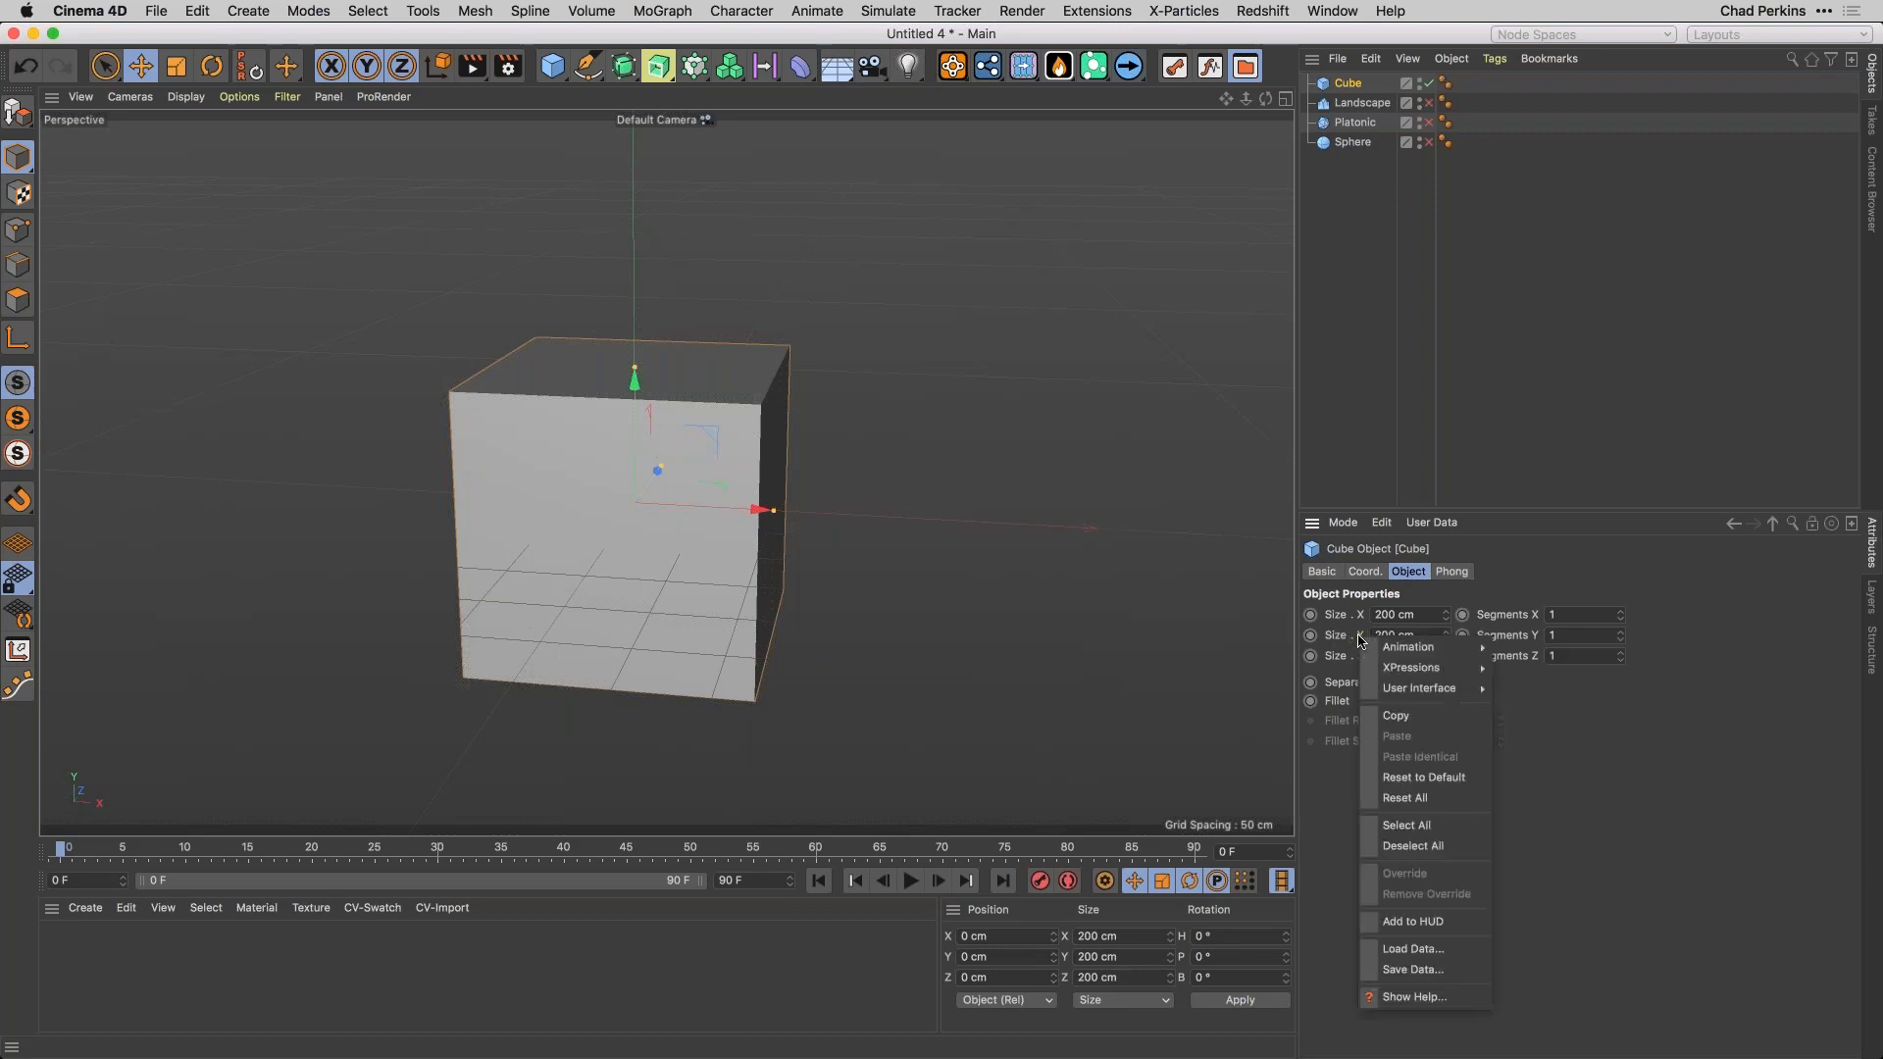
mouse_move(1406, 673)
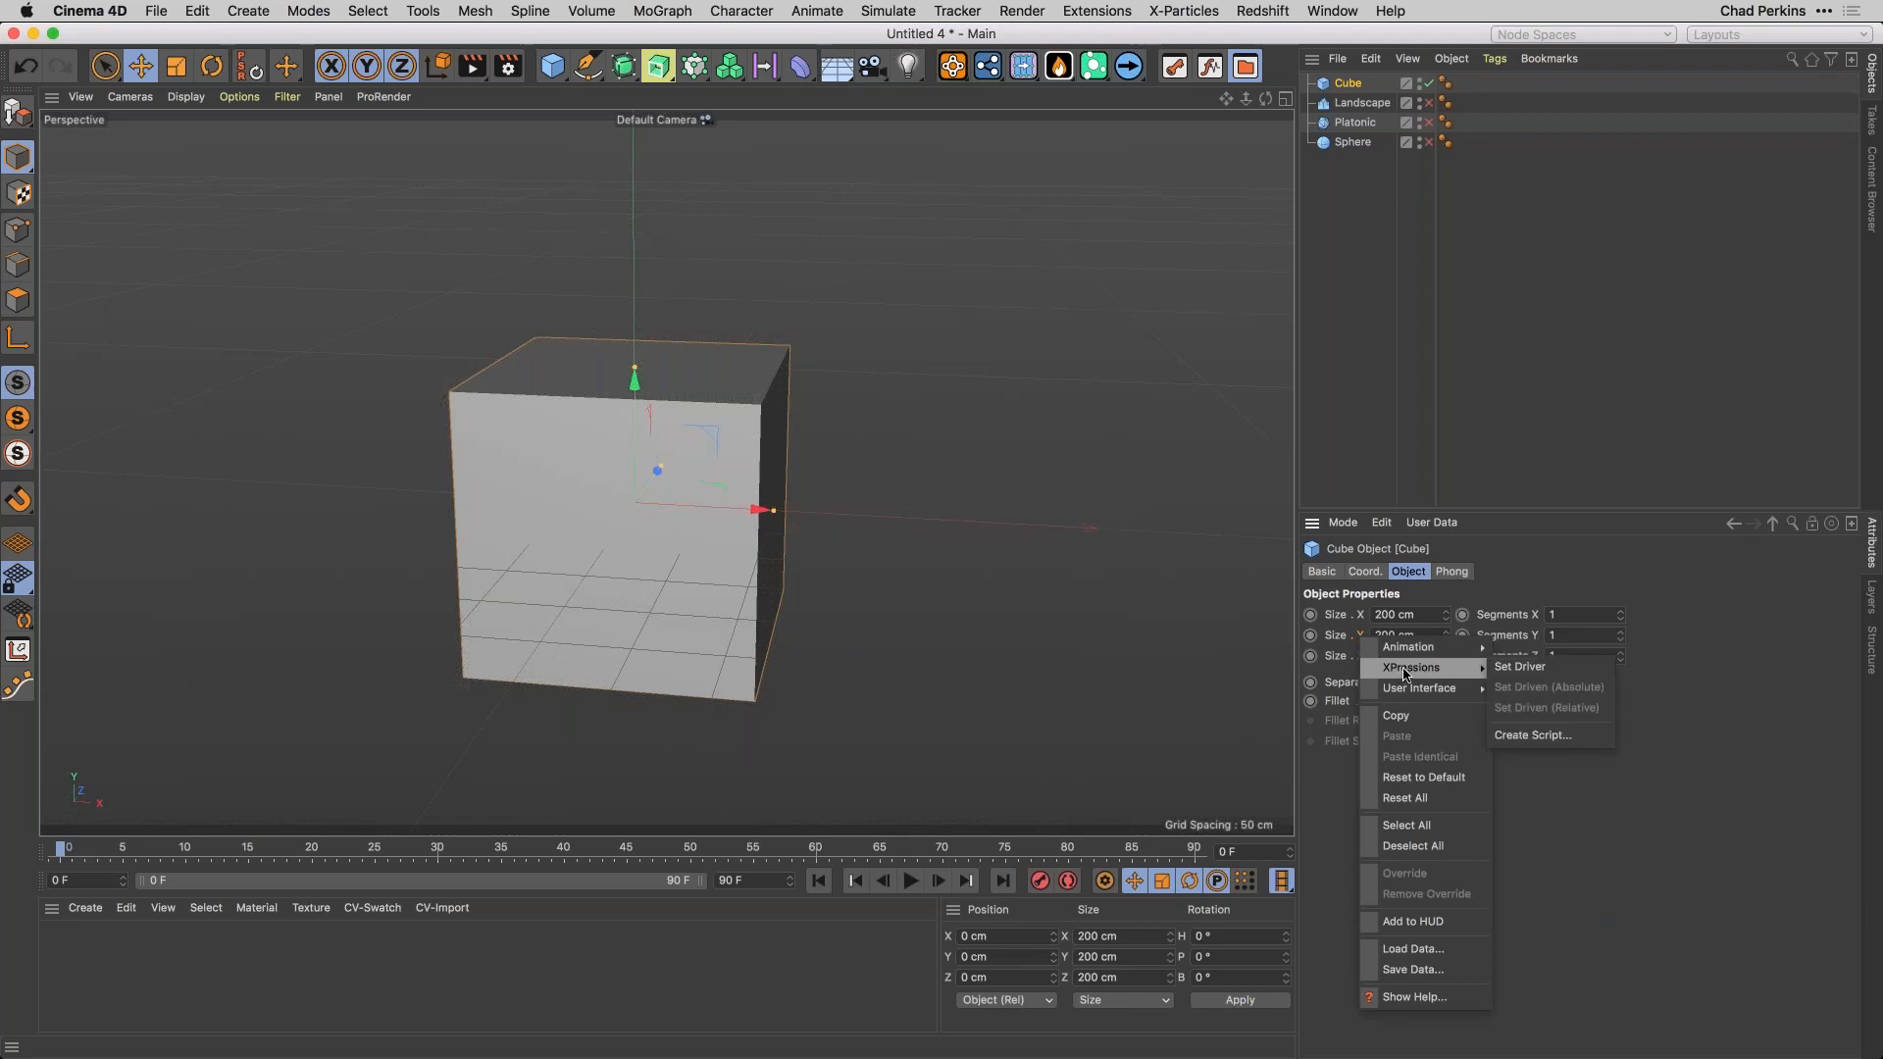
left_click(1519, 668)
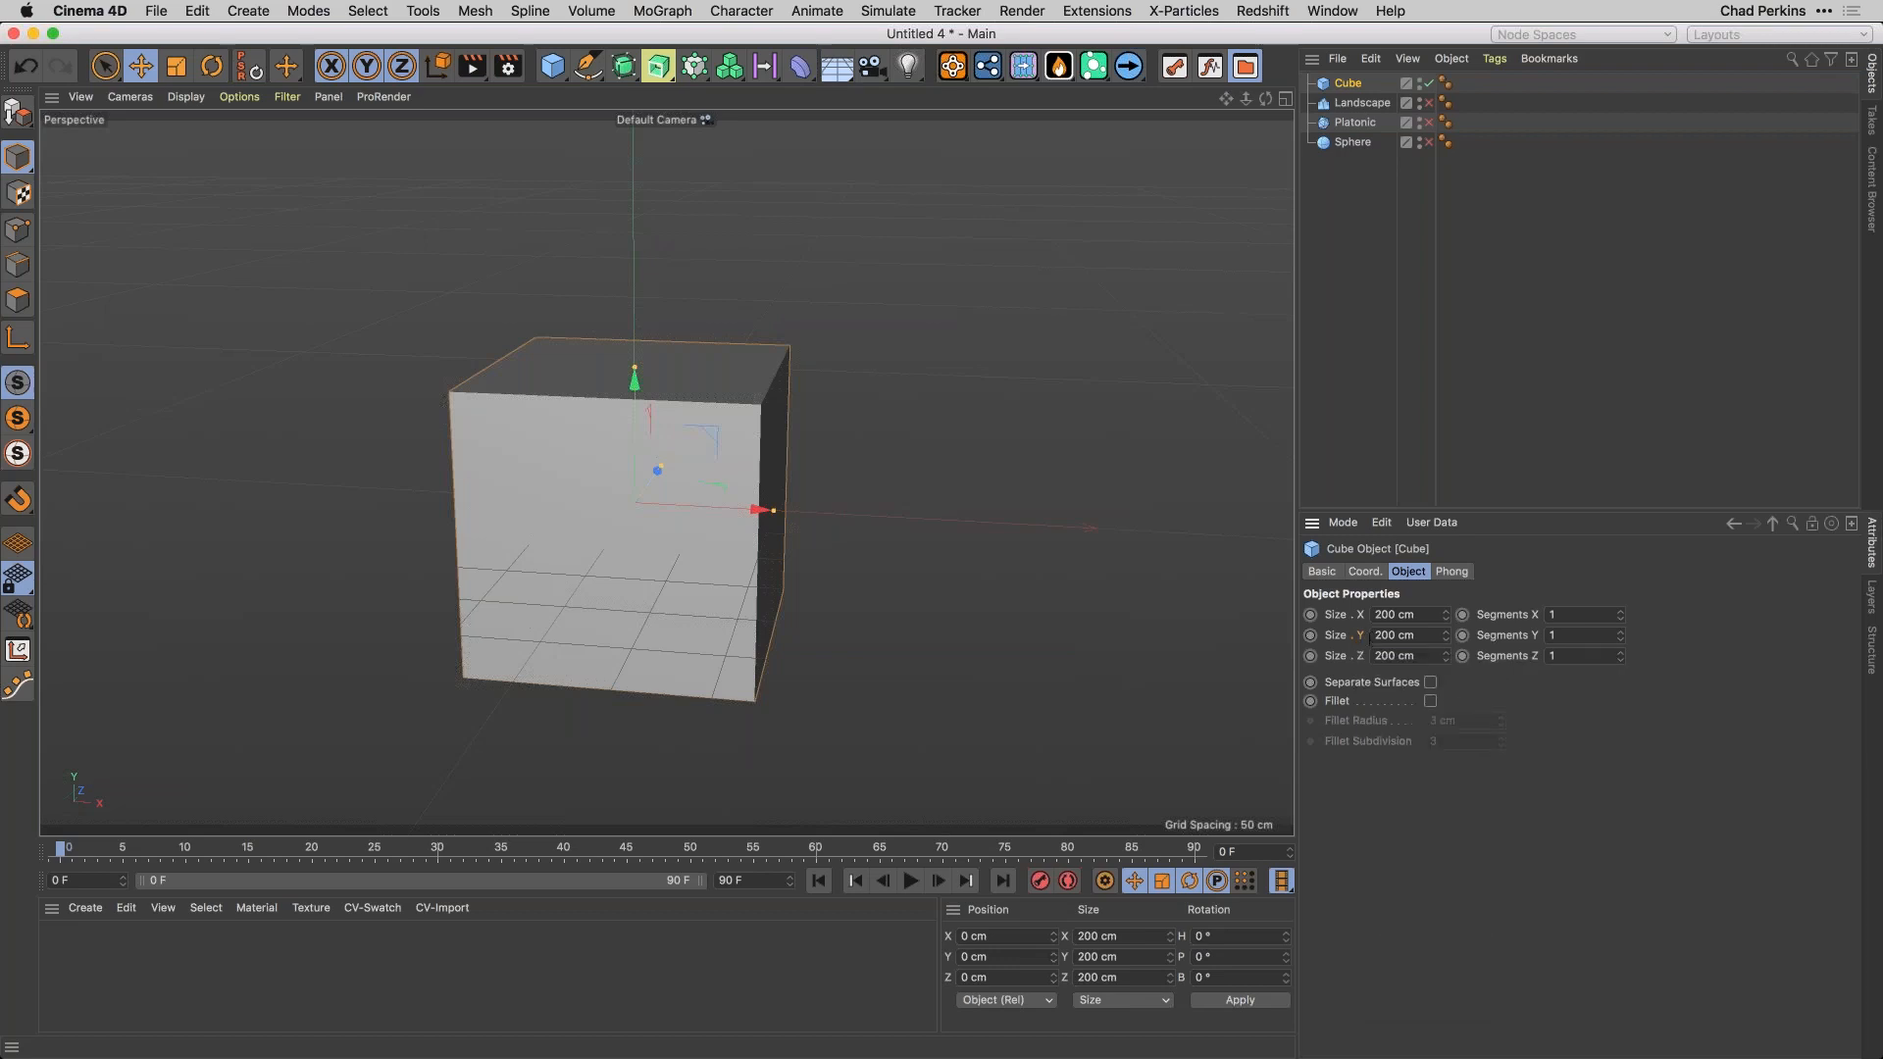
Link the Cube's Y position to that driver with Set Driven (Absolute) and compare its position and size values.
left_click(1364, 573)
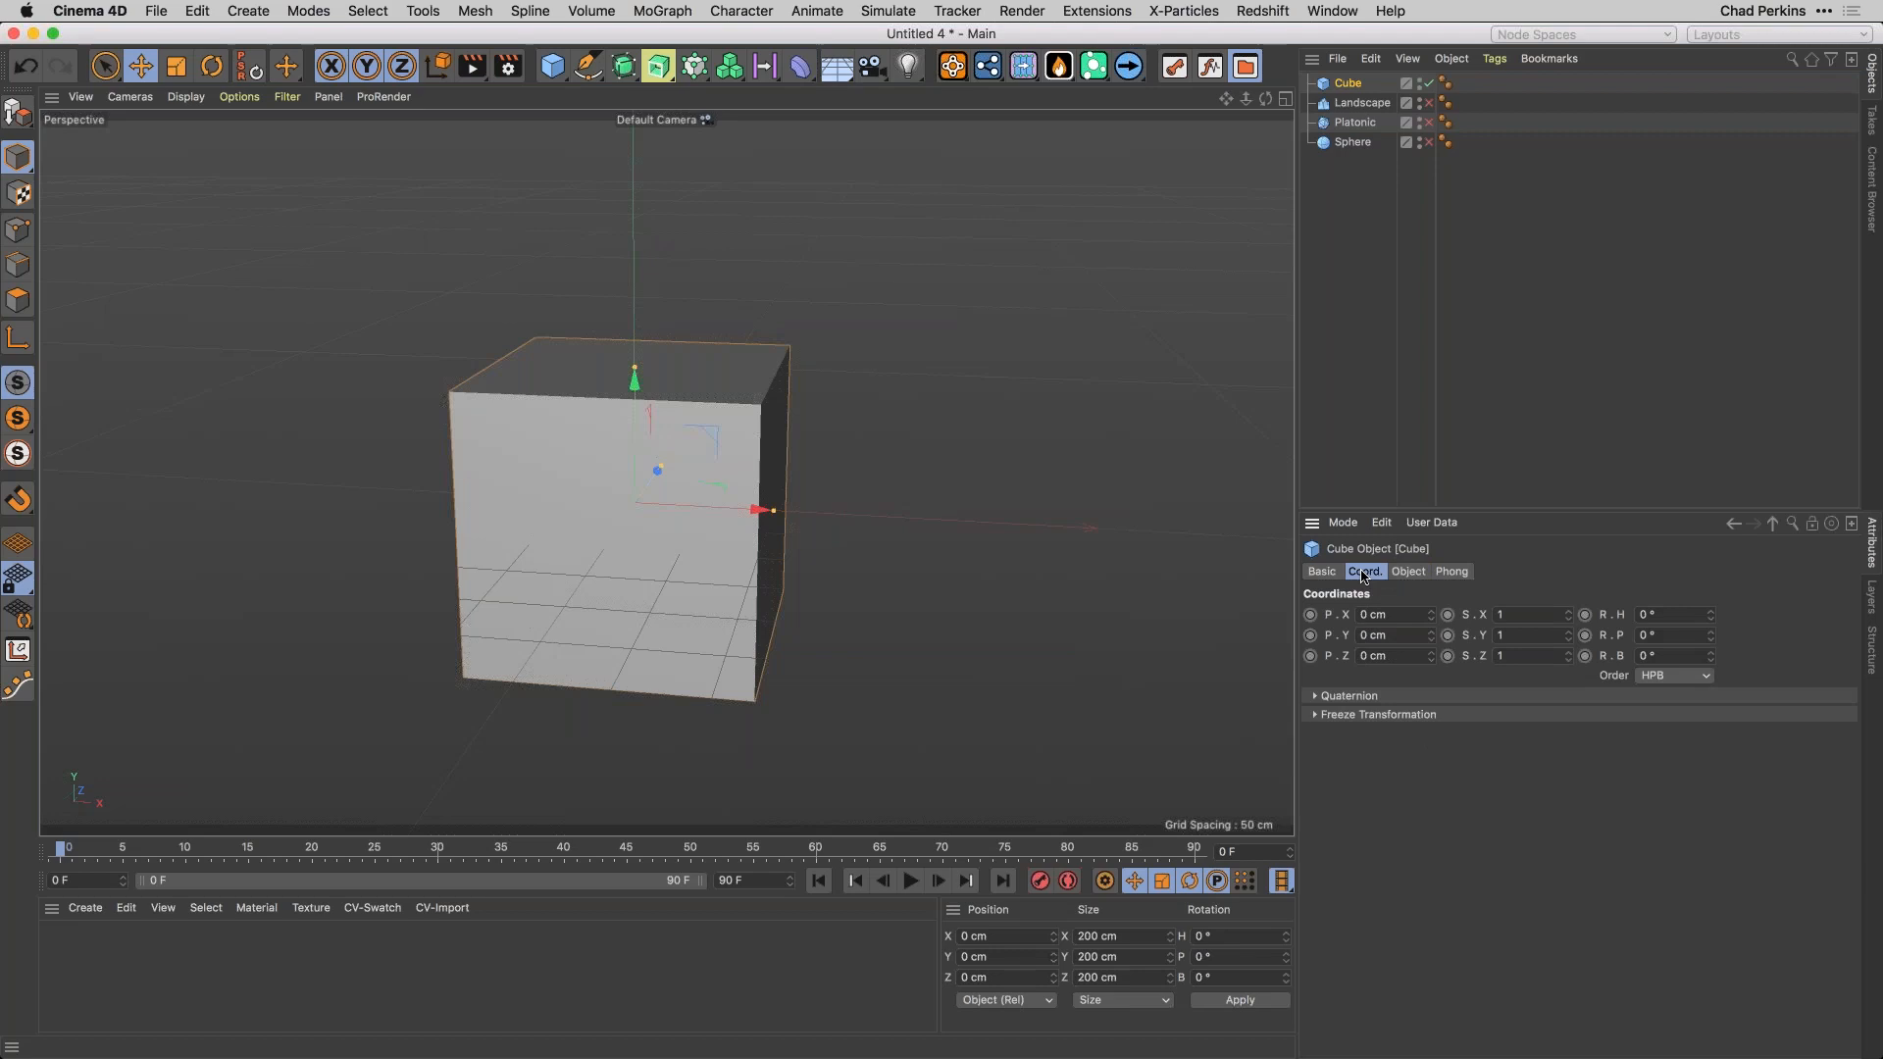
right_click(1346, 640)
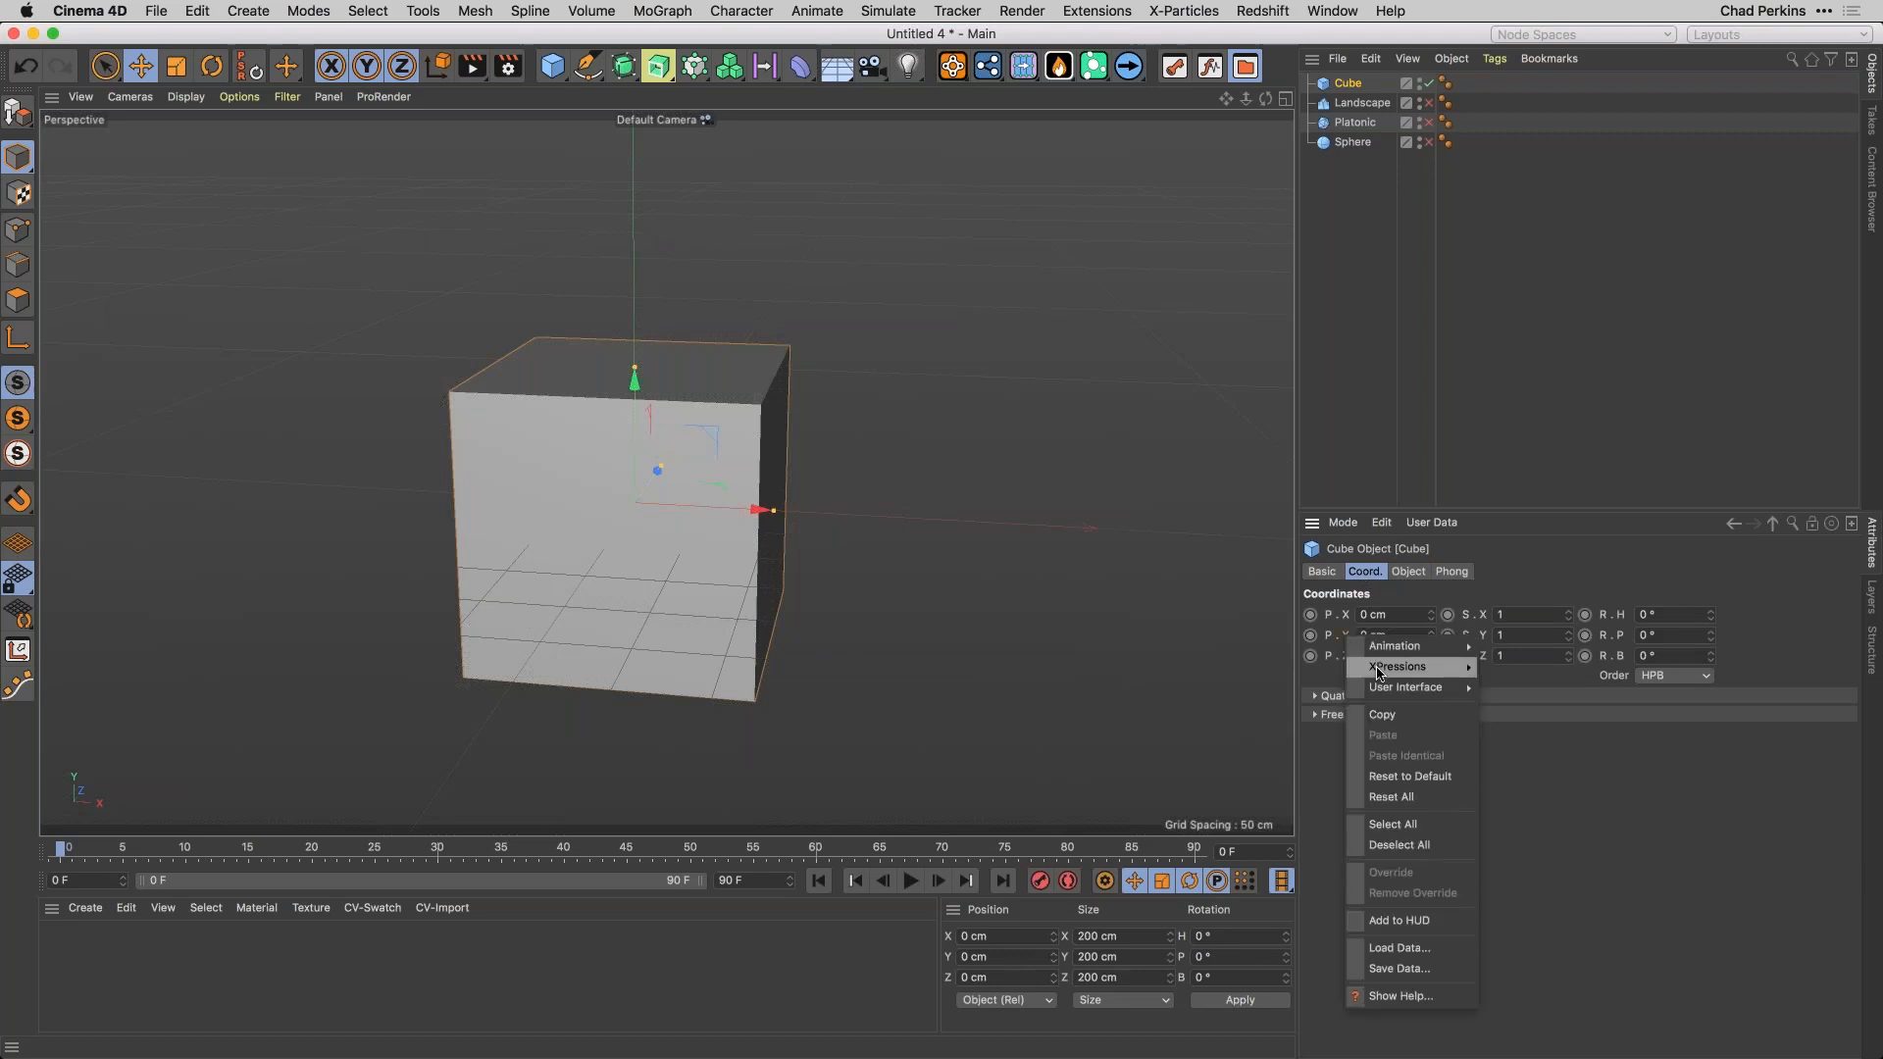
mouse_move(1378, 669)
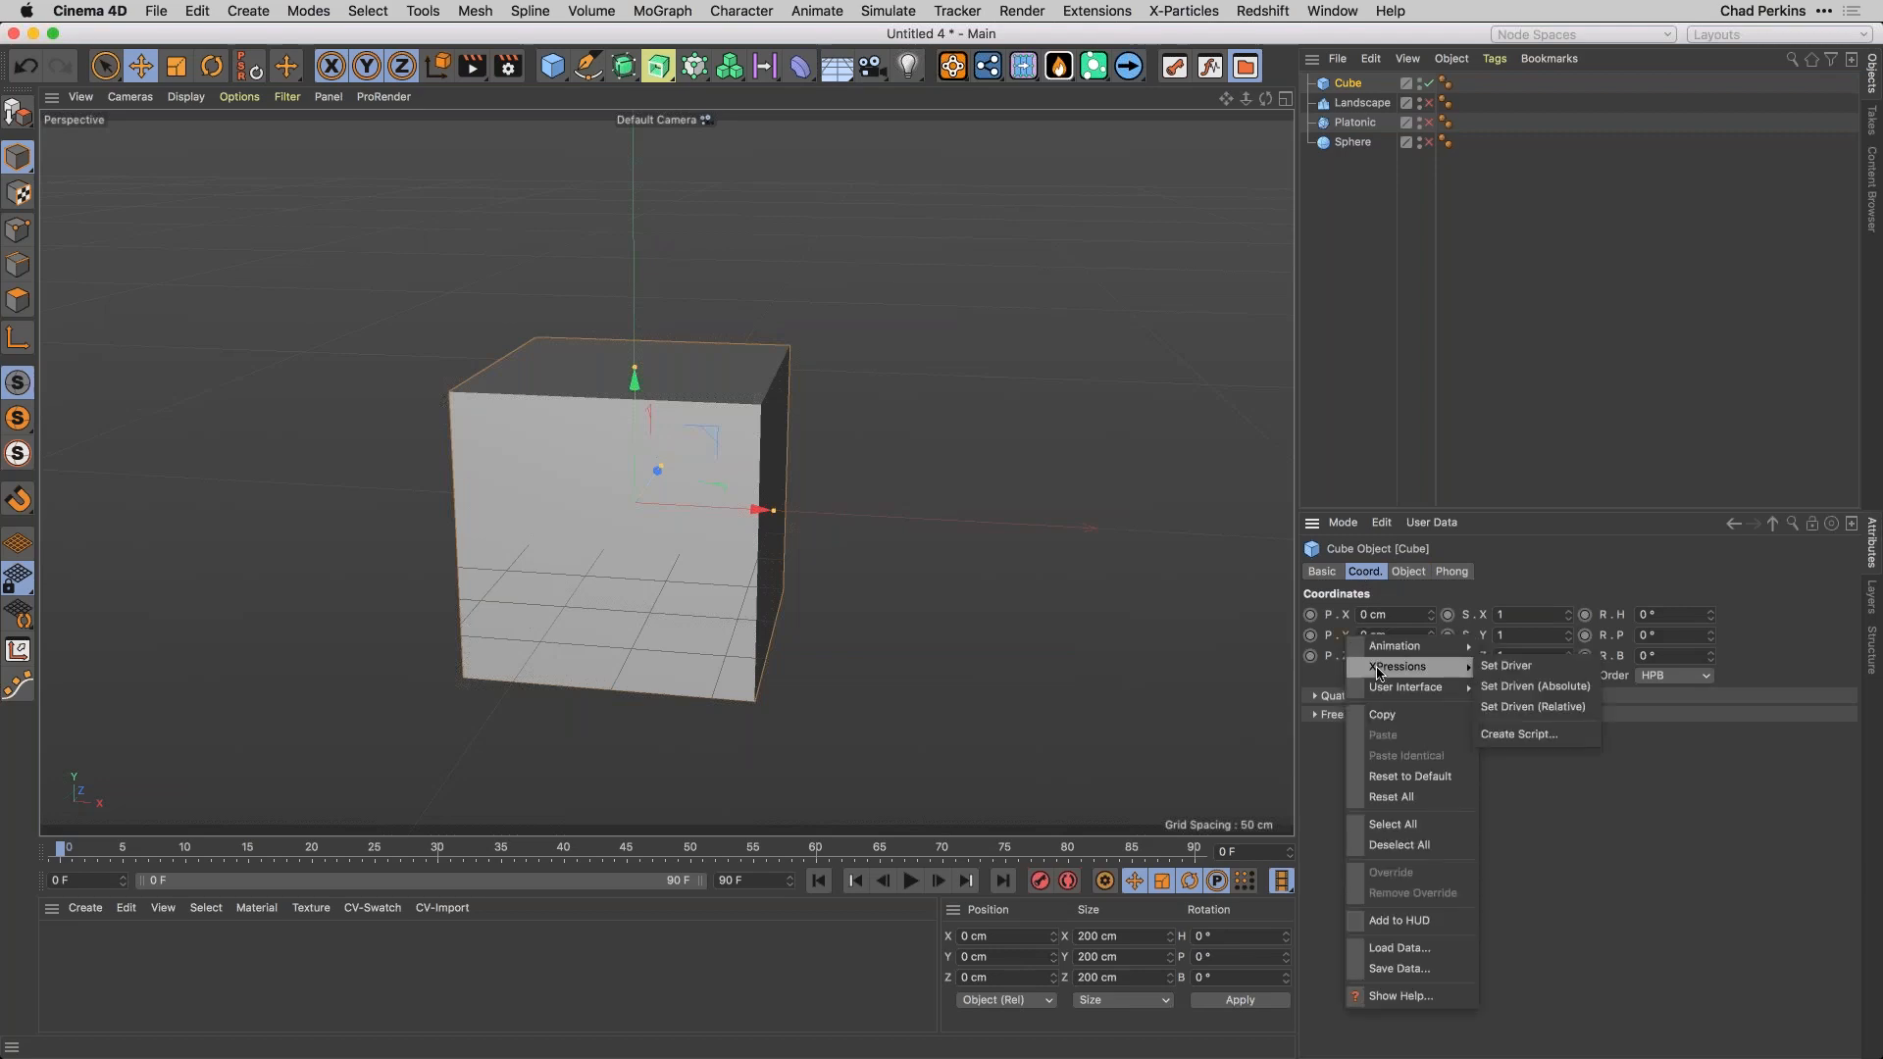
left_click(1518, 689)
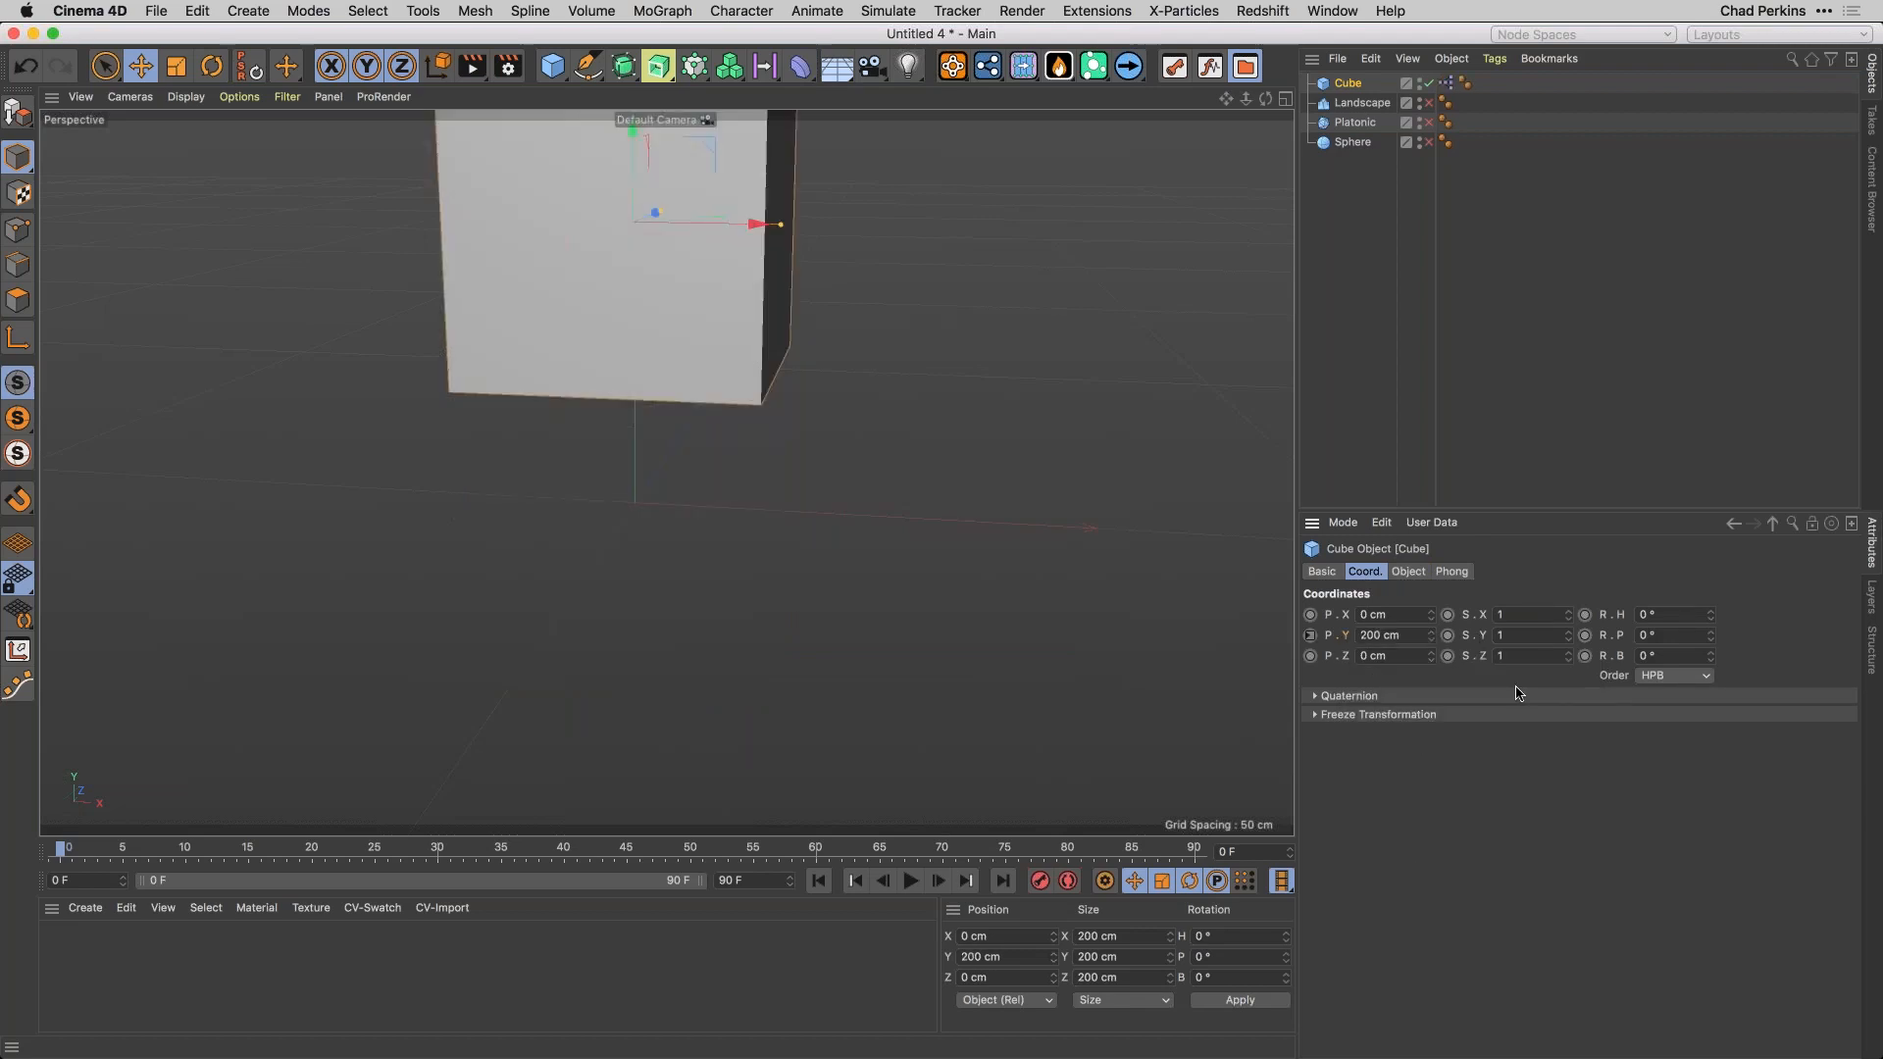
left_click(1408, 571)
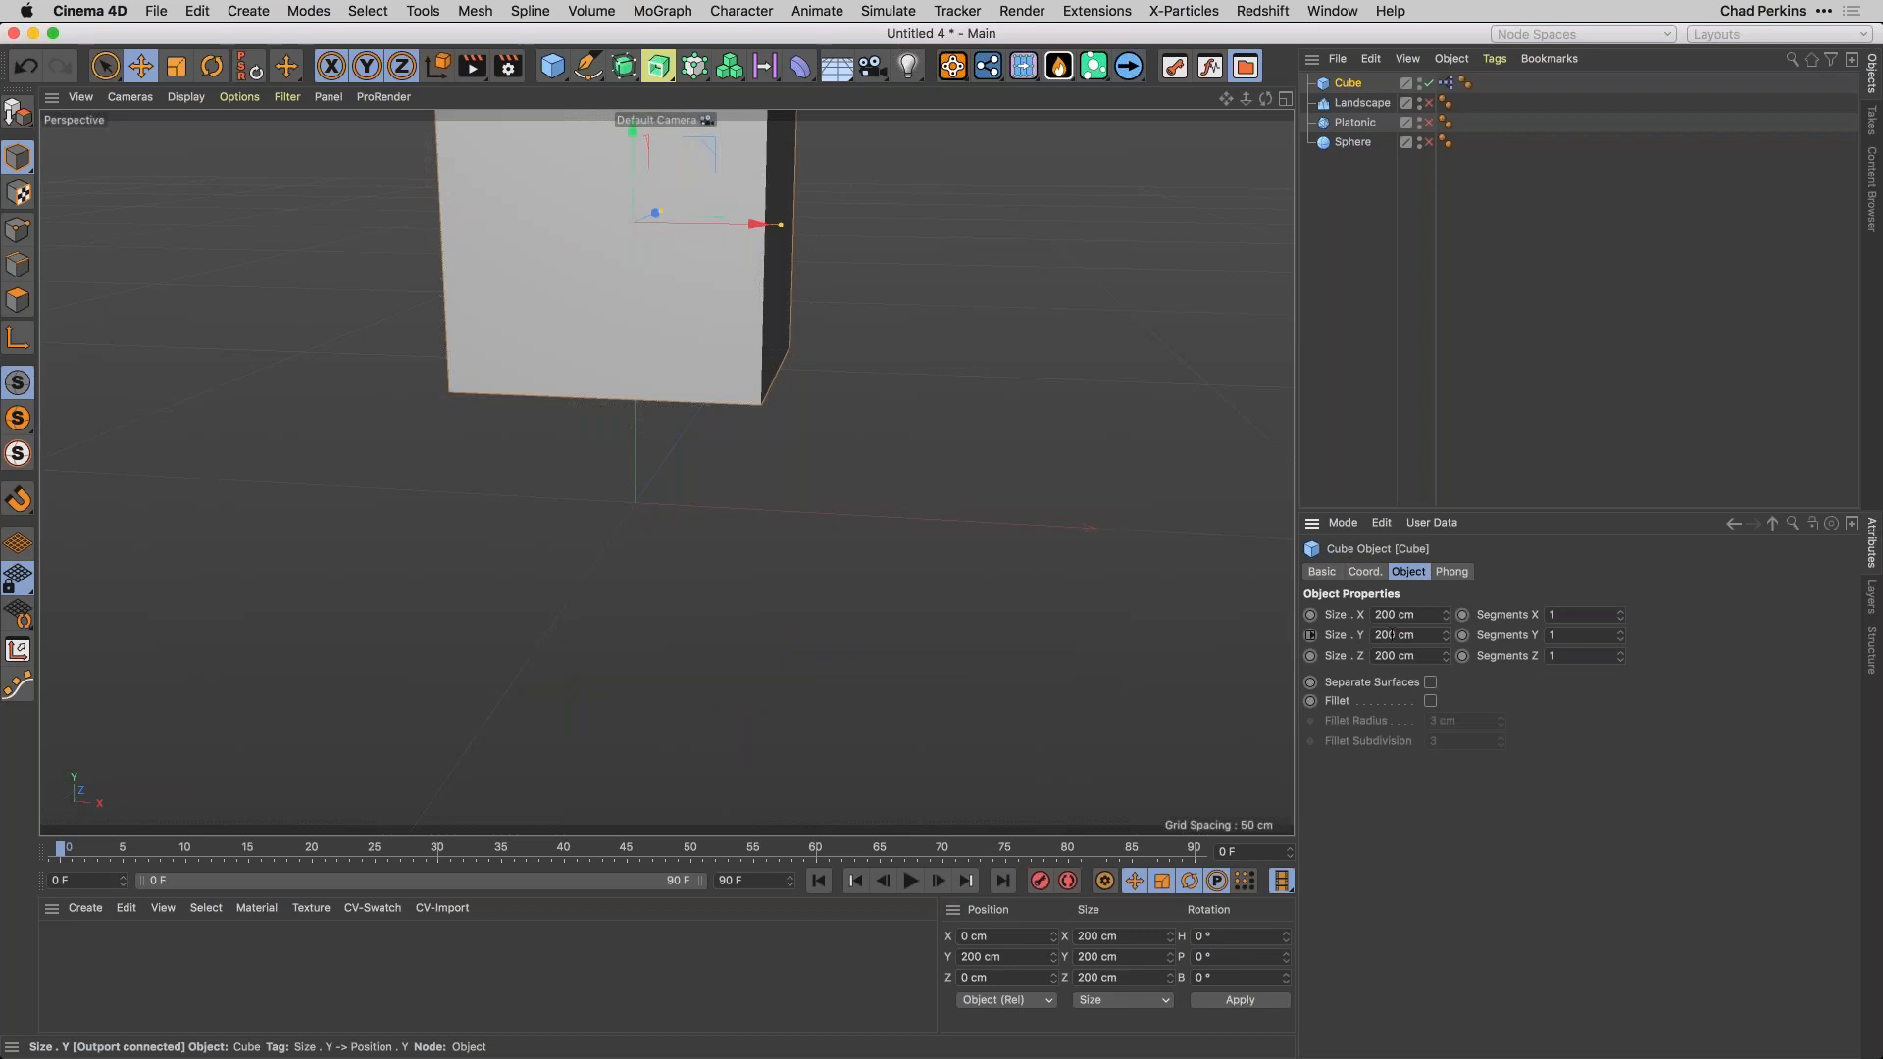
left_click(1365, 571)
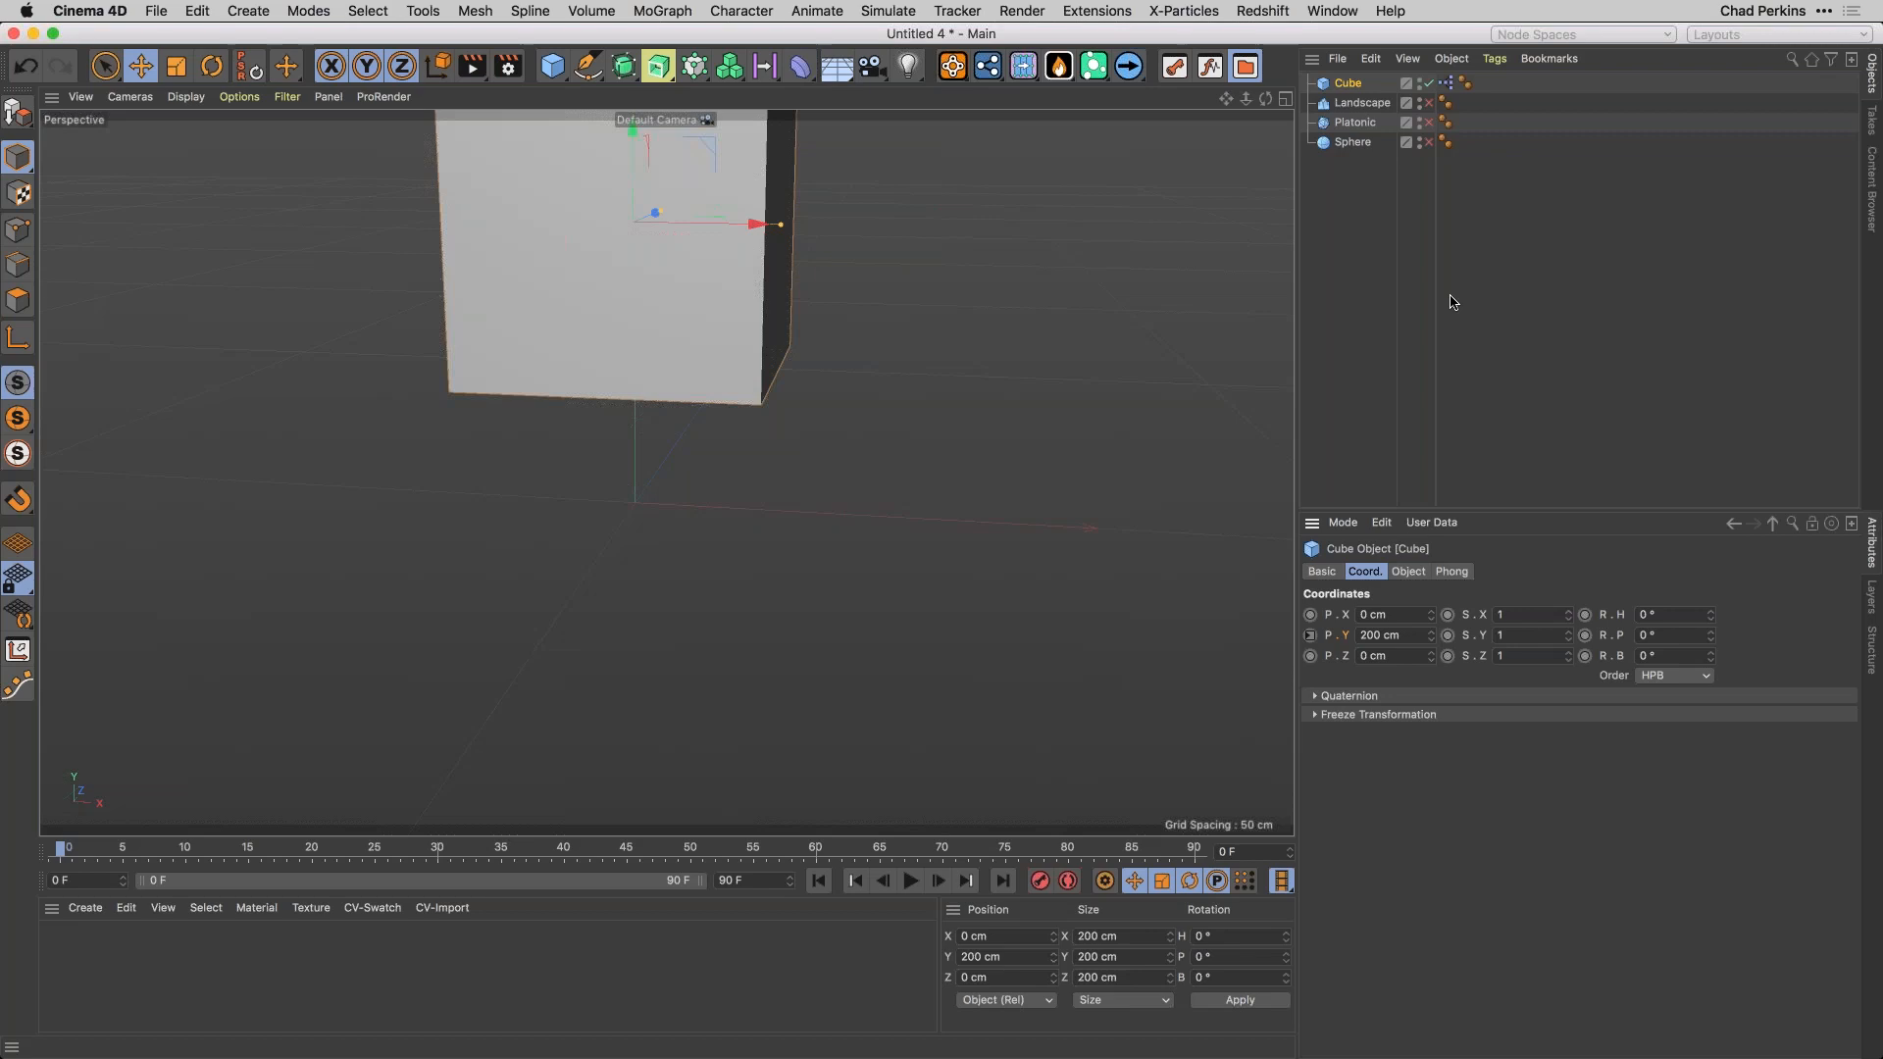
Open the Cube's XPresso tag in the XPresso Editor and reposition the editor window over the viewport.
left_click(1448, 84)
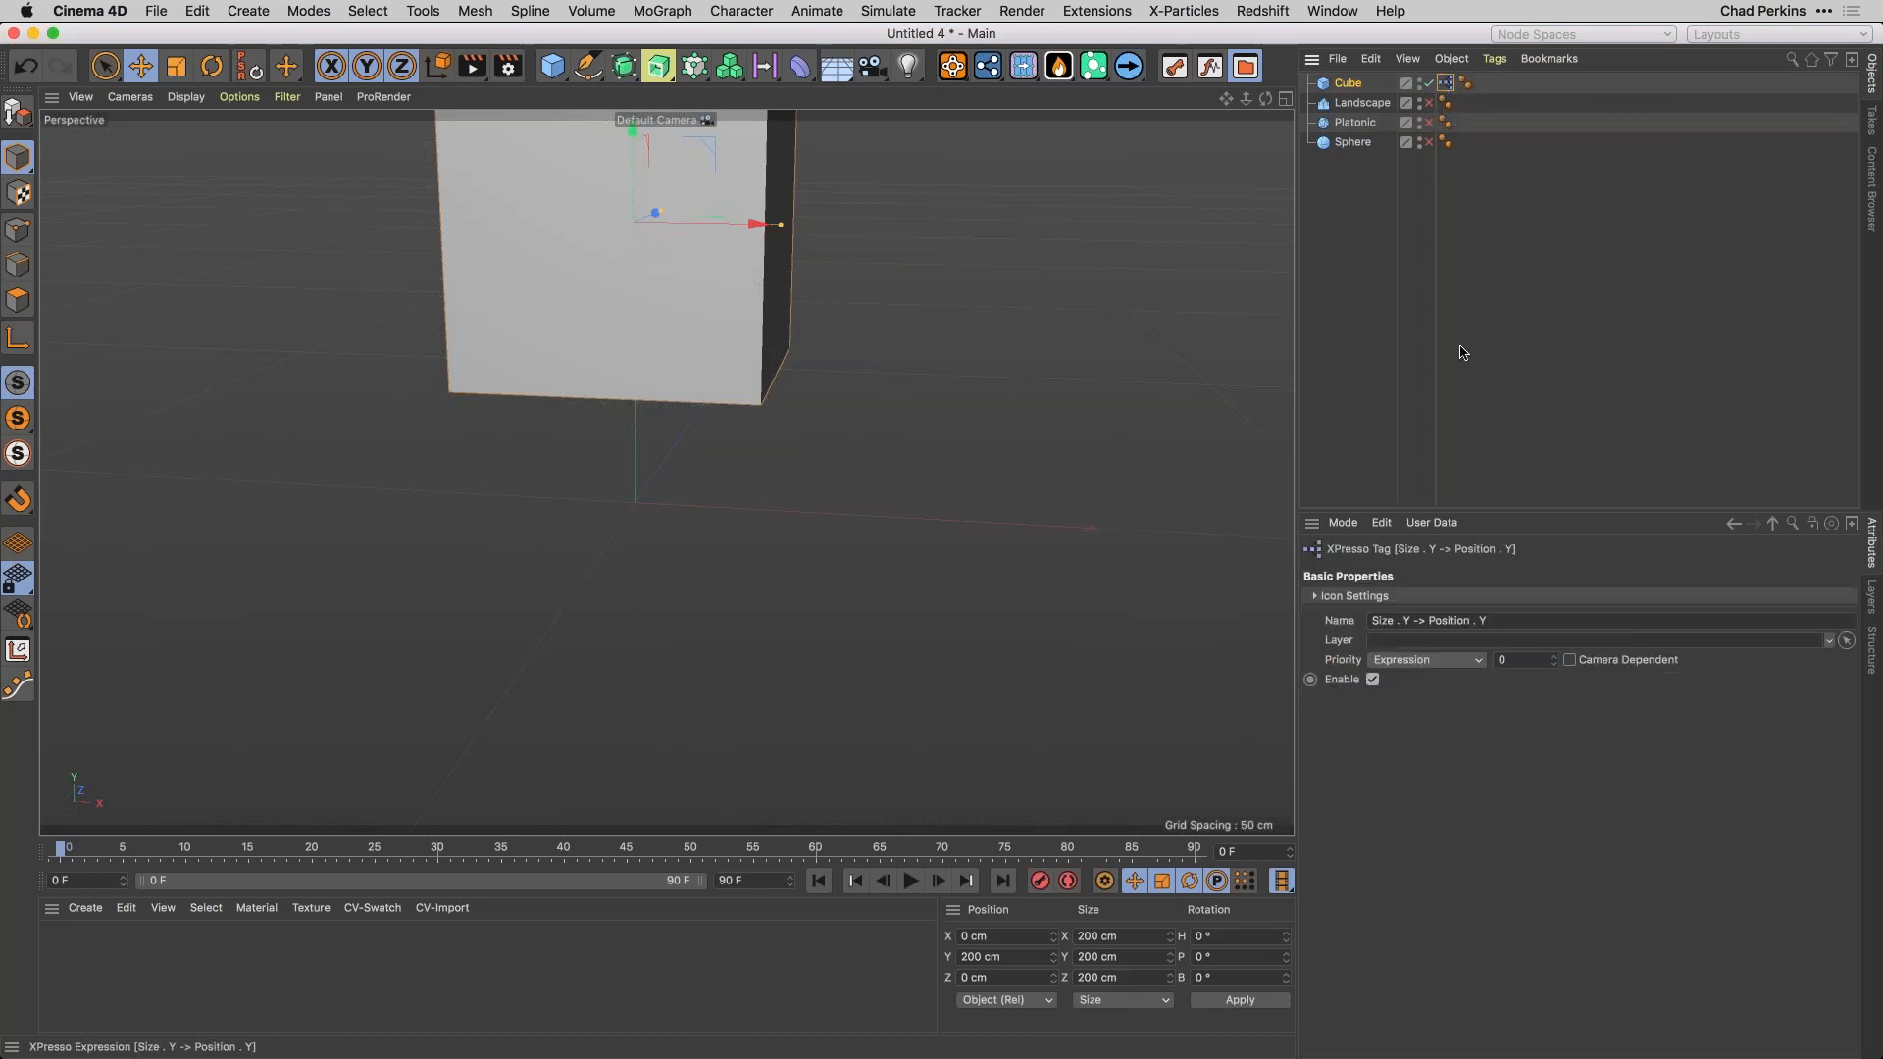
double_click(1446, 86)
left_click_drag(1452, 61, 1354, 130)
left_click_drag(858, 314, 787, 195)
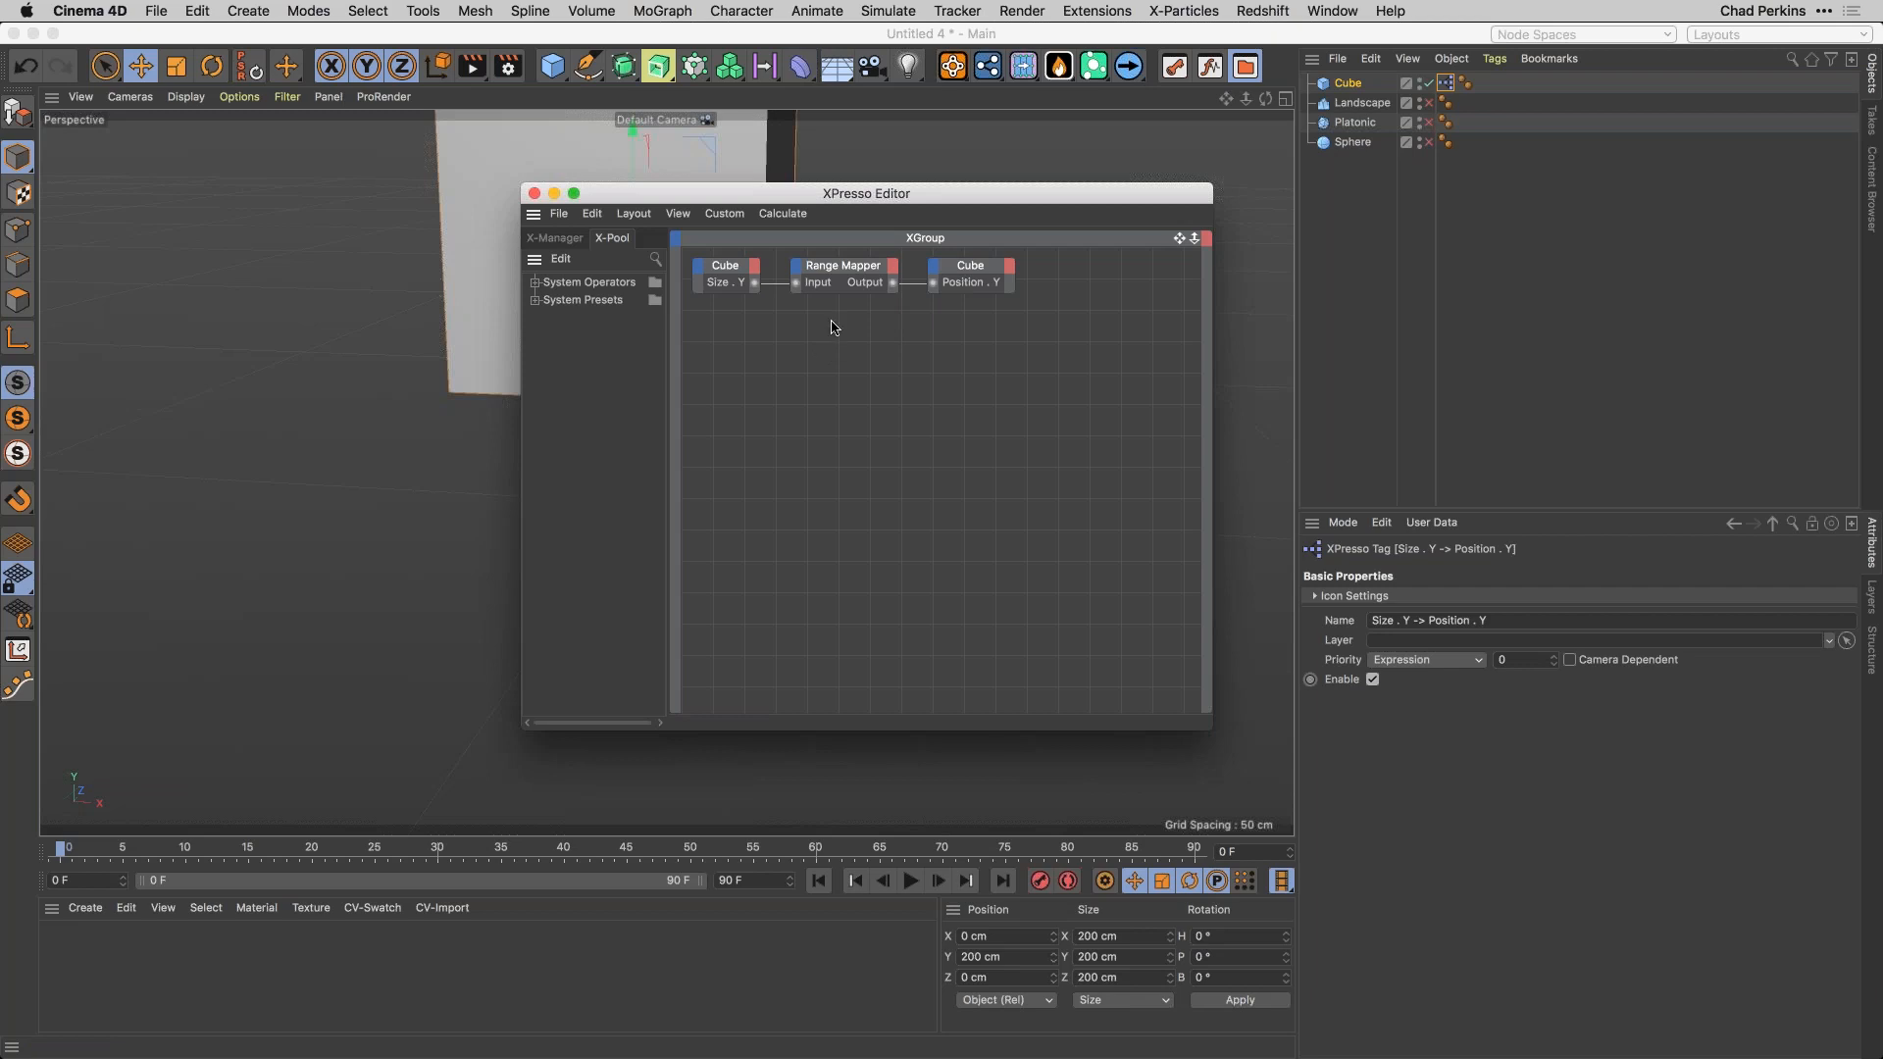
Delete the Range Mapper node and connect the Cube's Size Y output directly to the Position Y input.
left_click(839, 272)
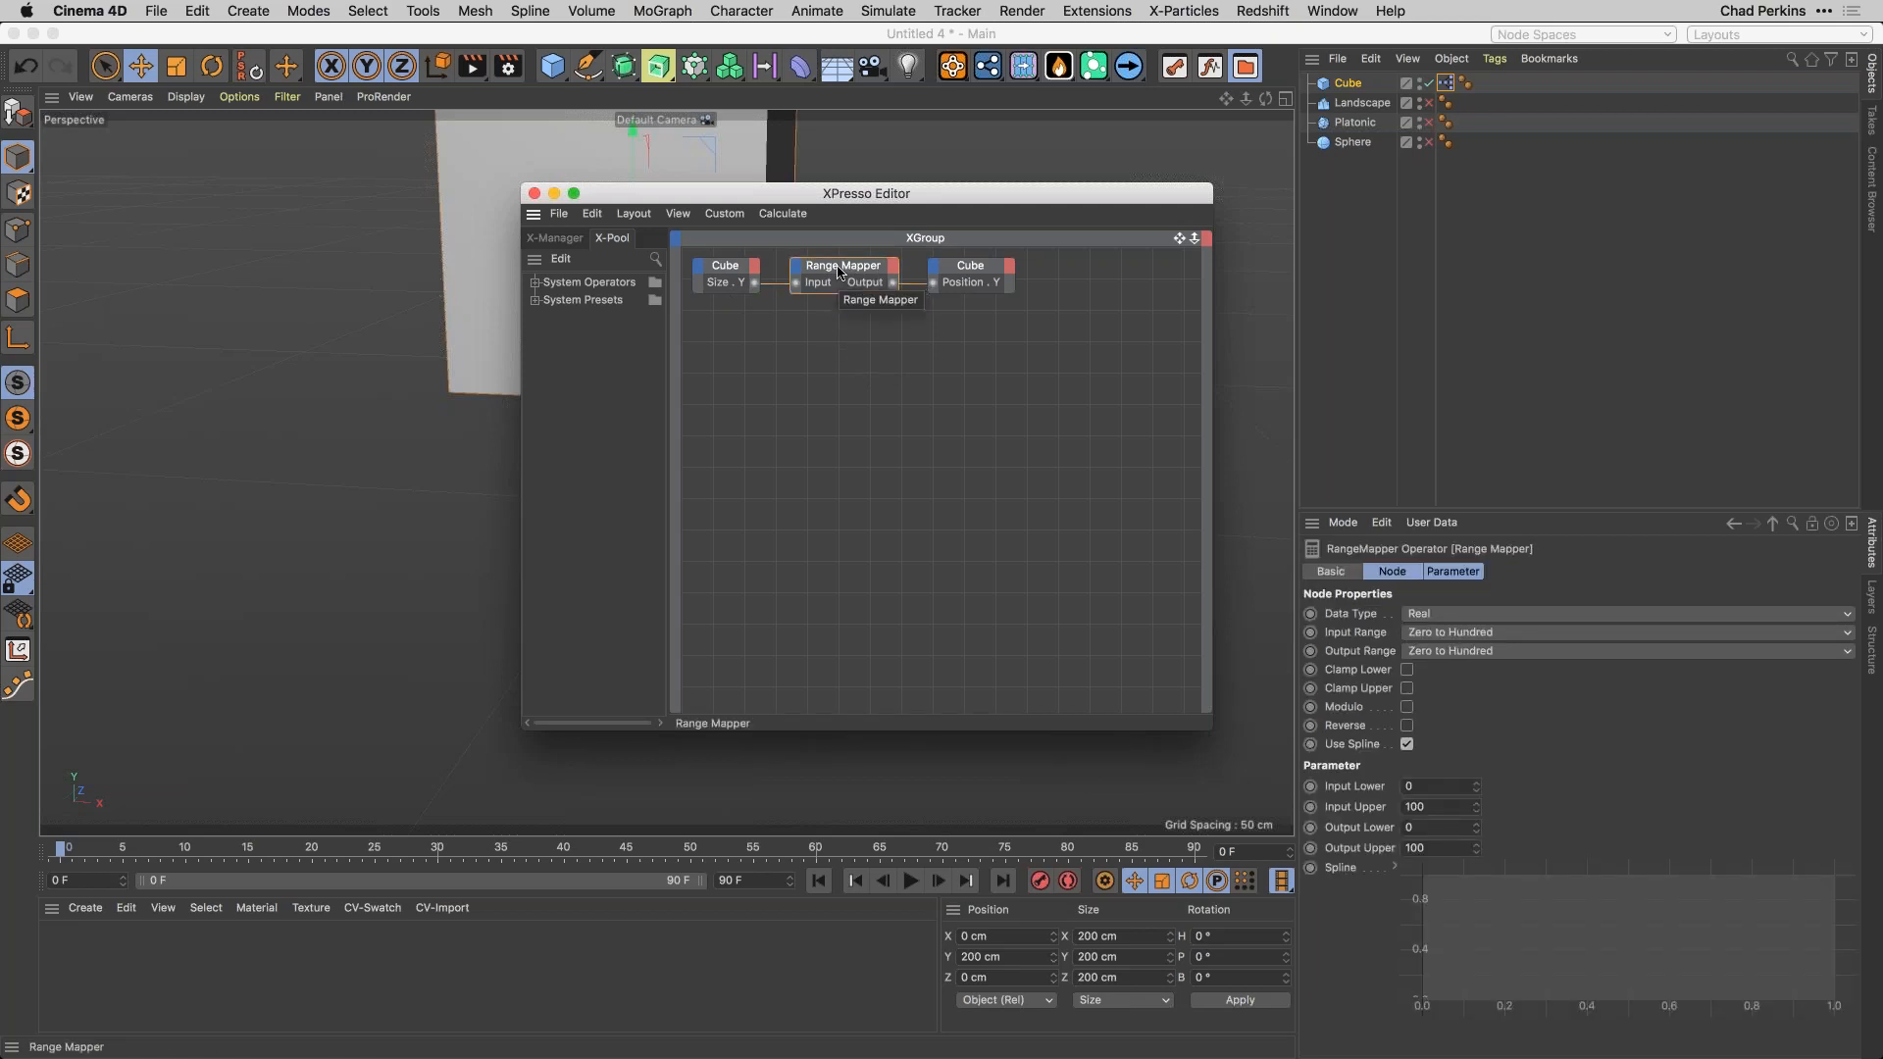
key("Delete")
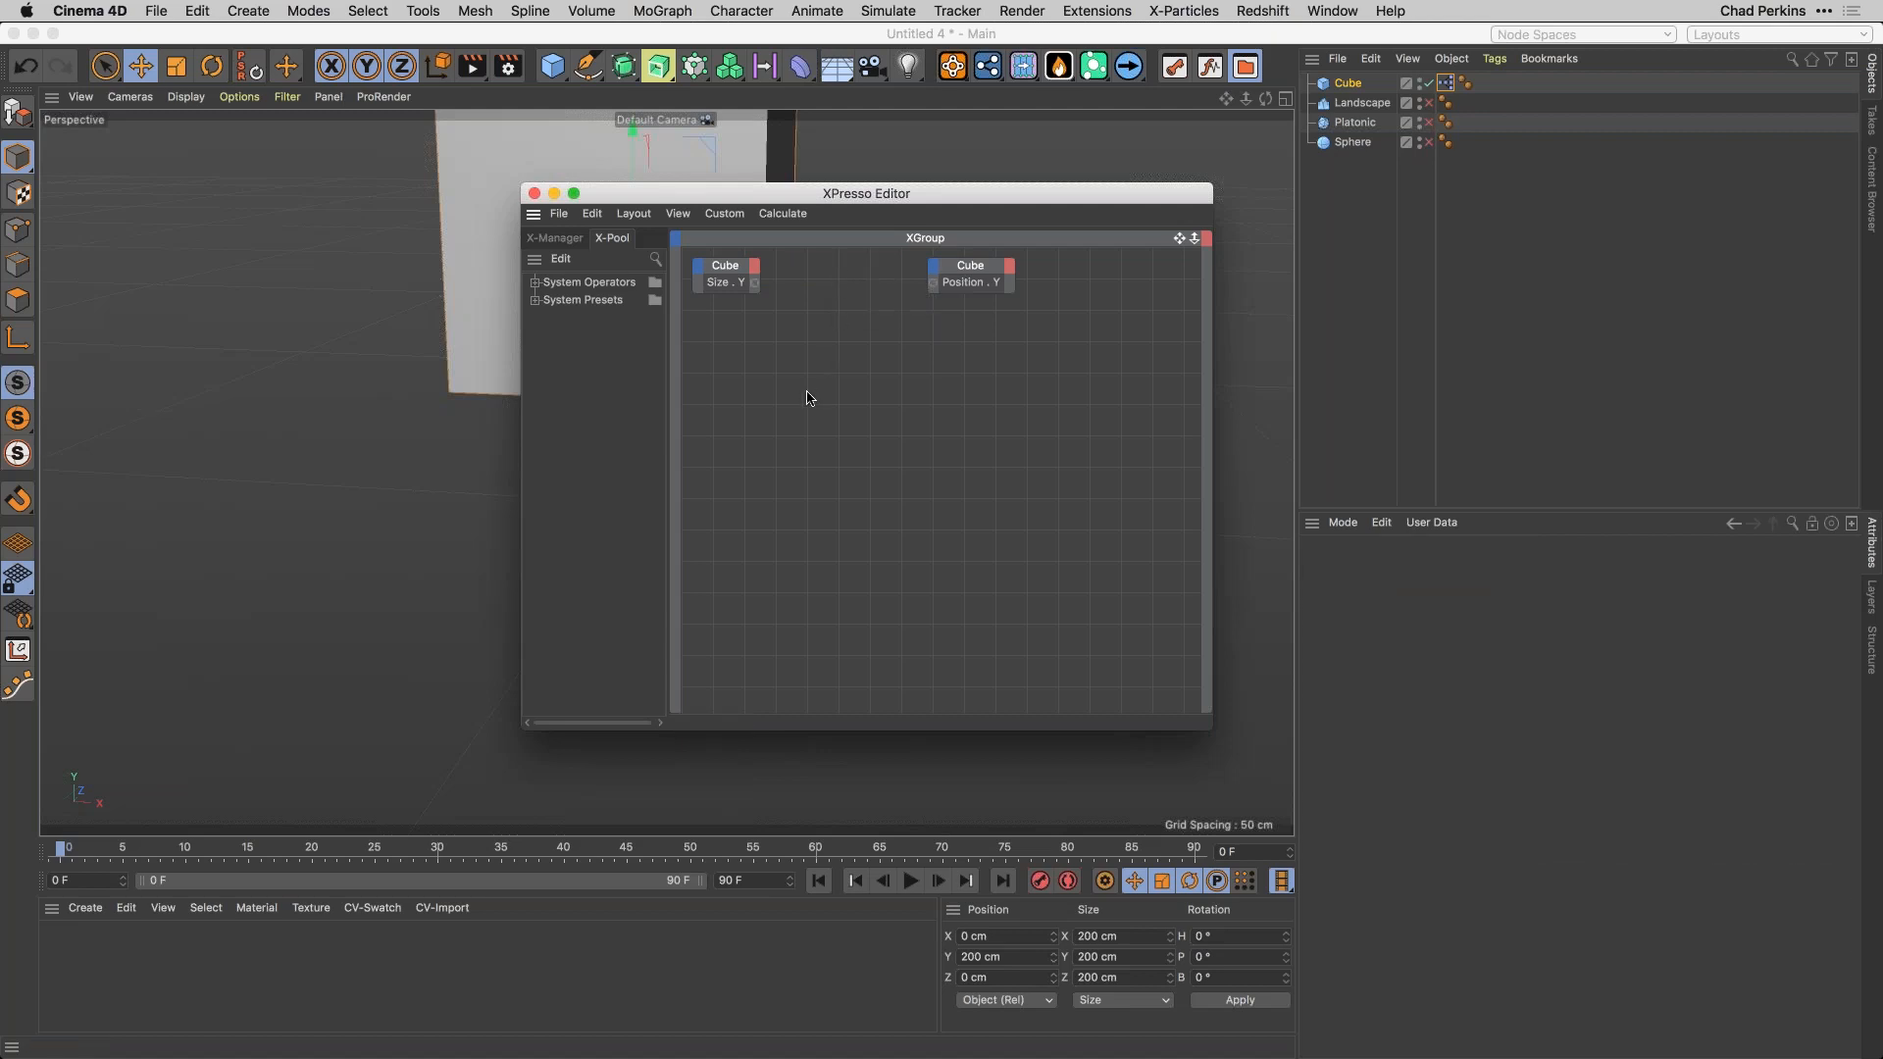
left_click_drag(755, 283, 934, 284)
Add a Math node from the XPresso Calculate nodes to the XGroup.
right_click(819, 384)
mouse_move(859, 385)
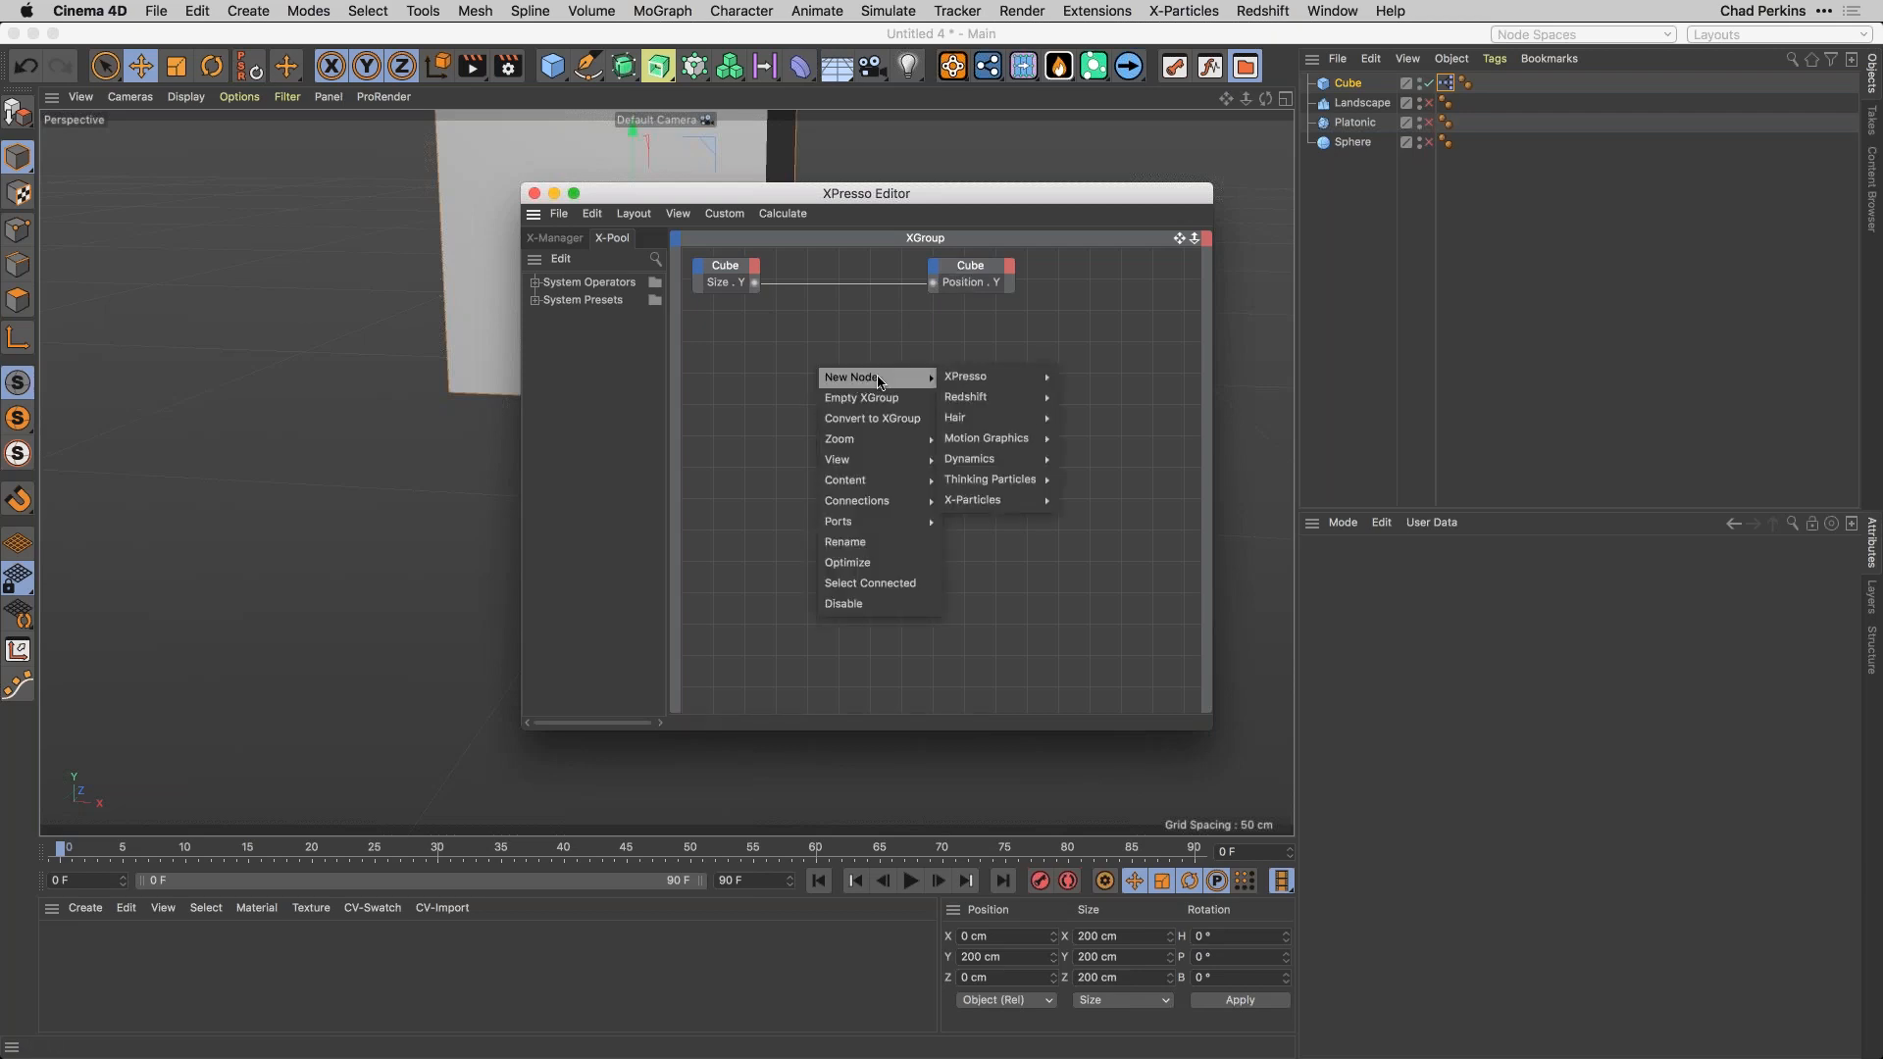
mouse_move(974, 378)
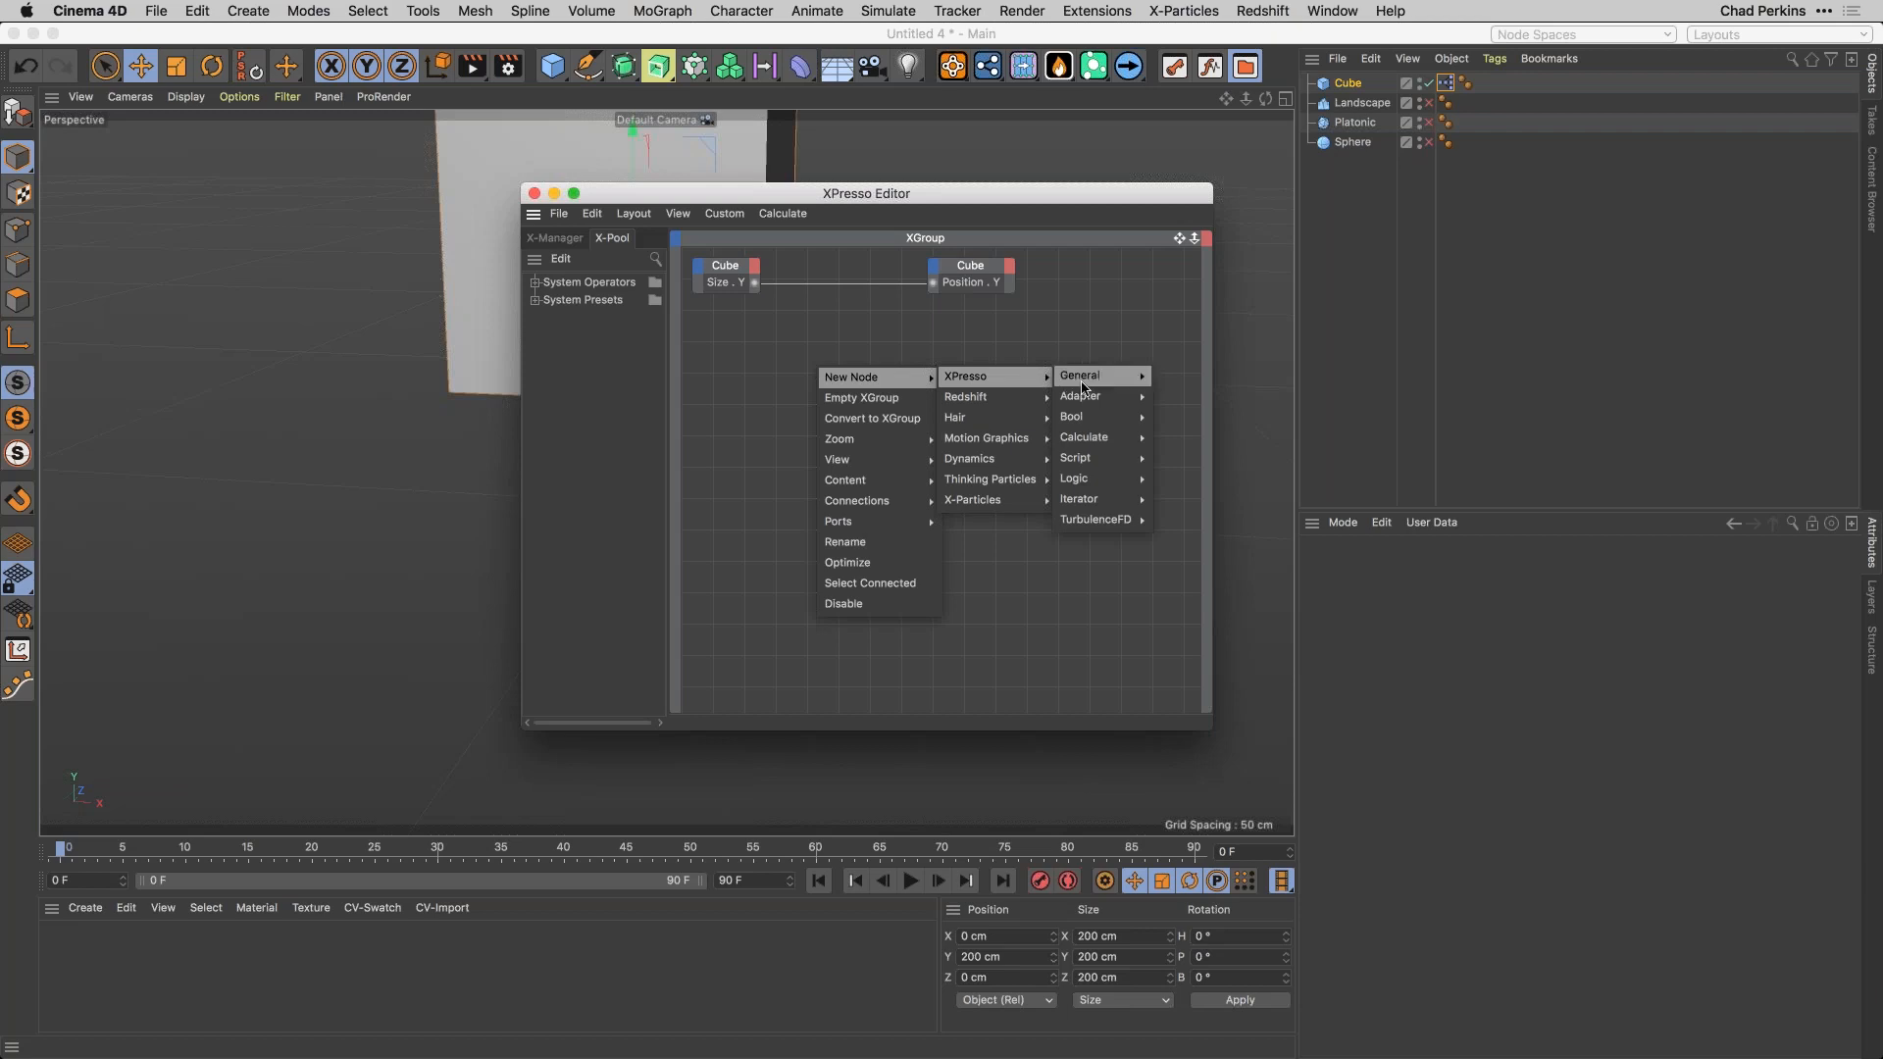
mouse_move(1089, 437)
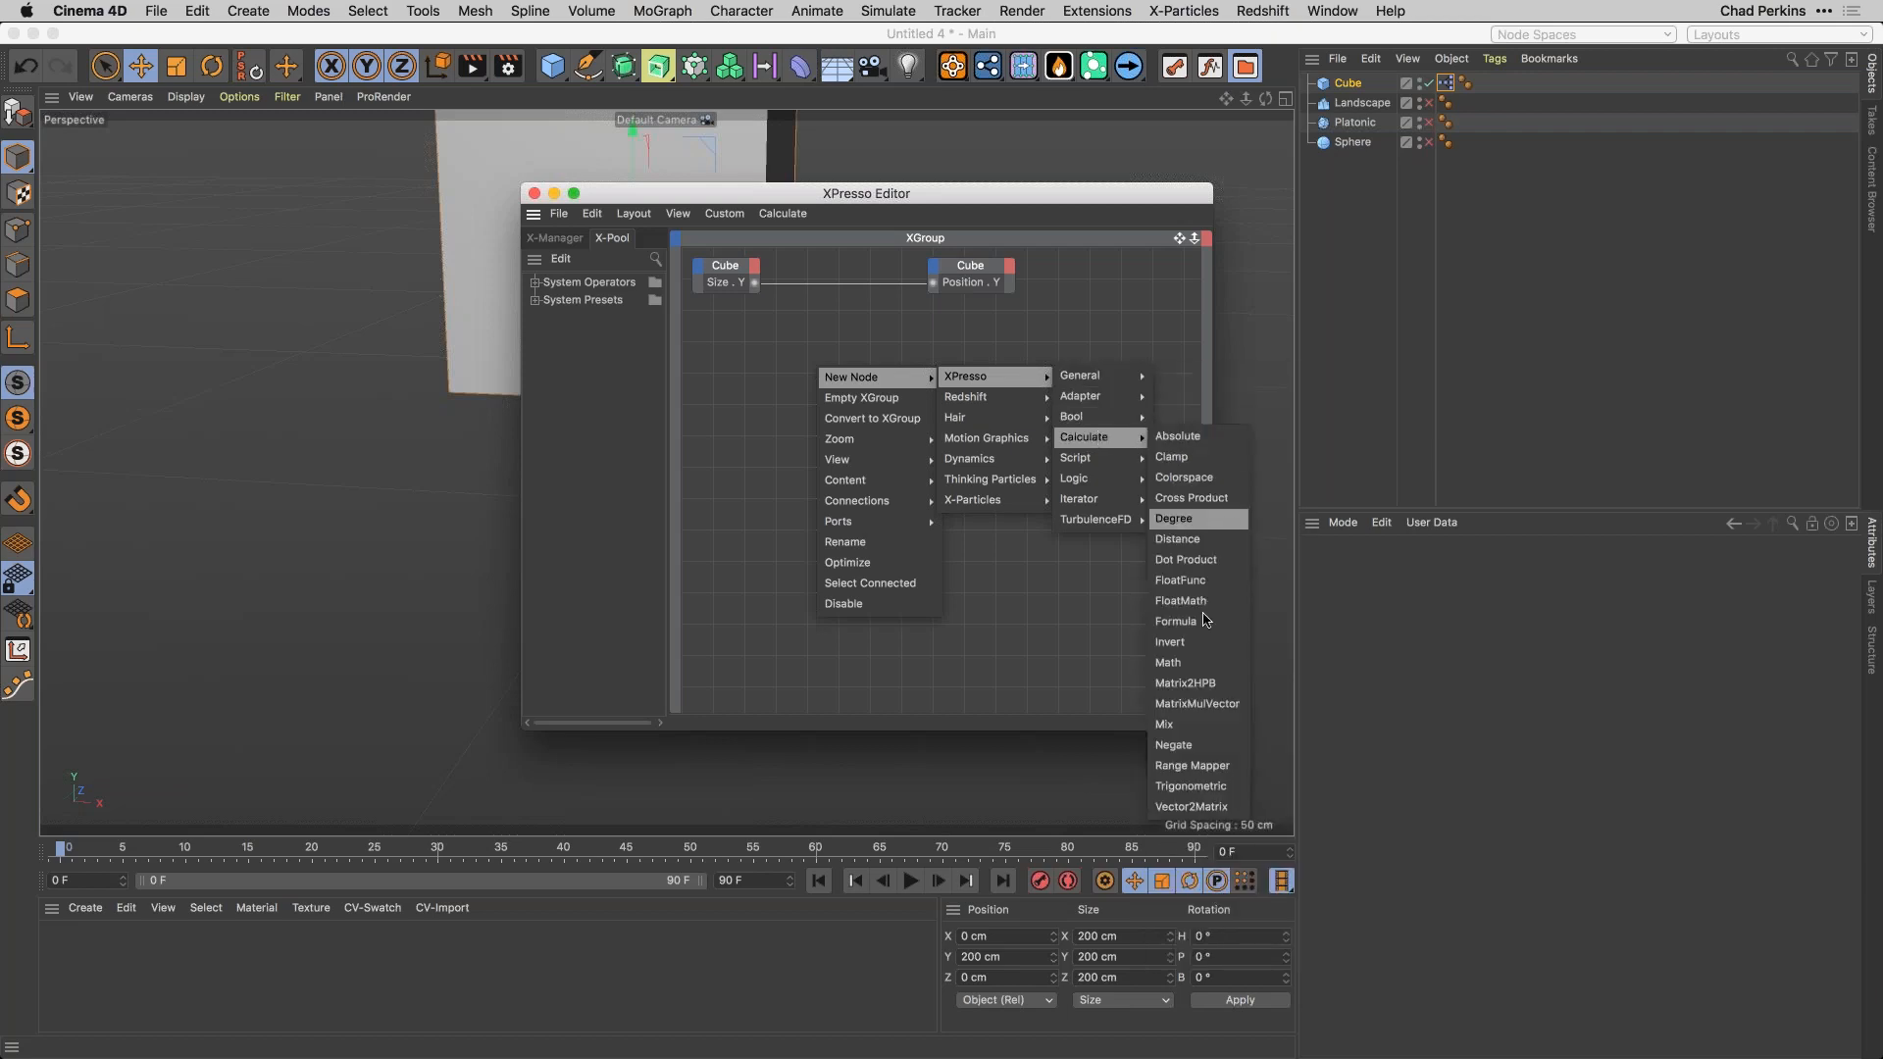
left_click(1204, 658)
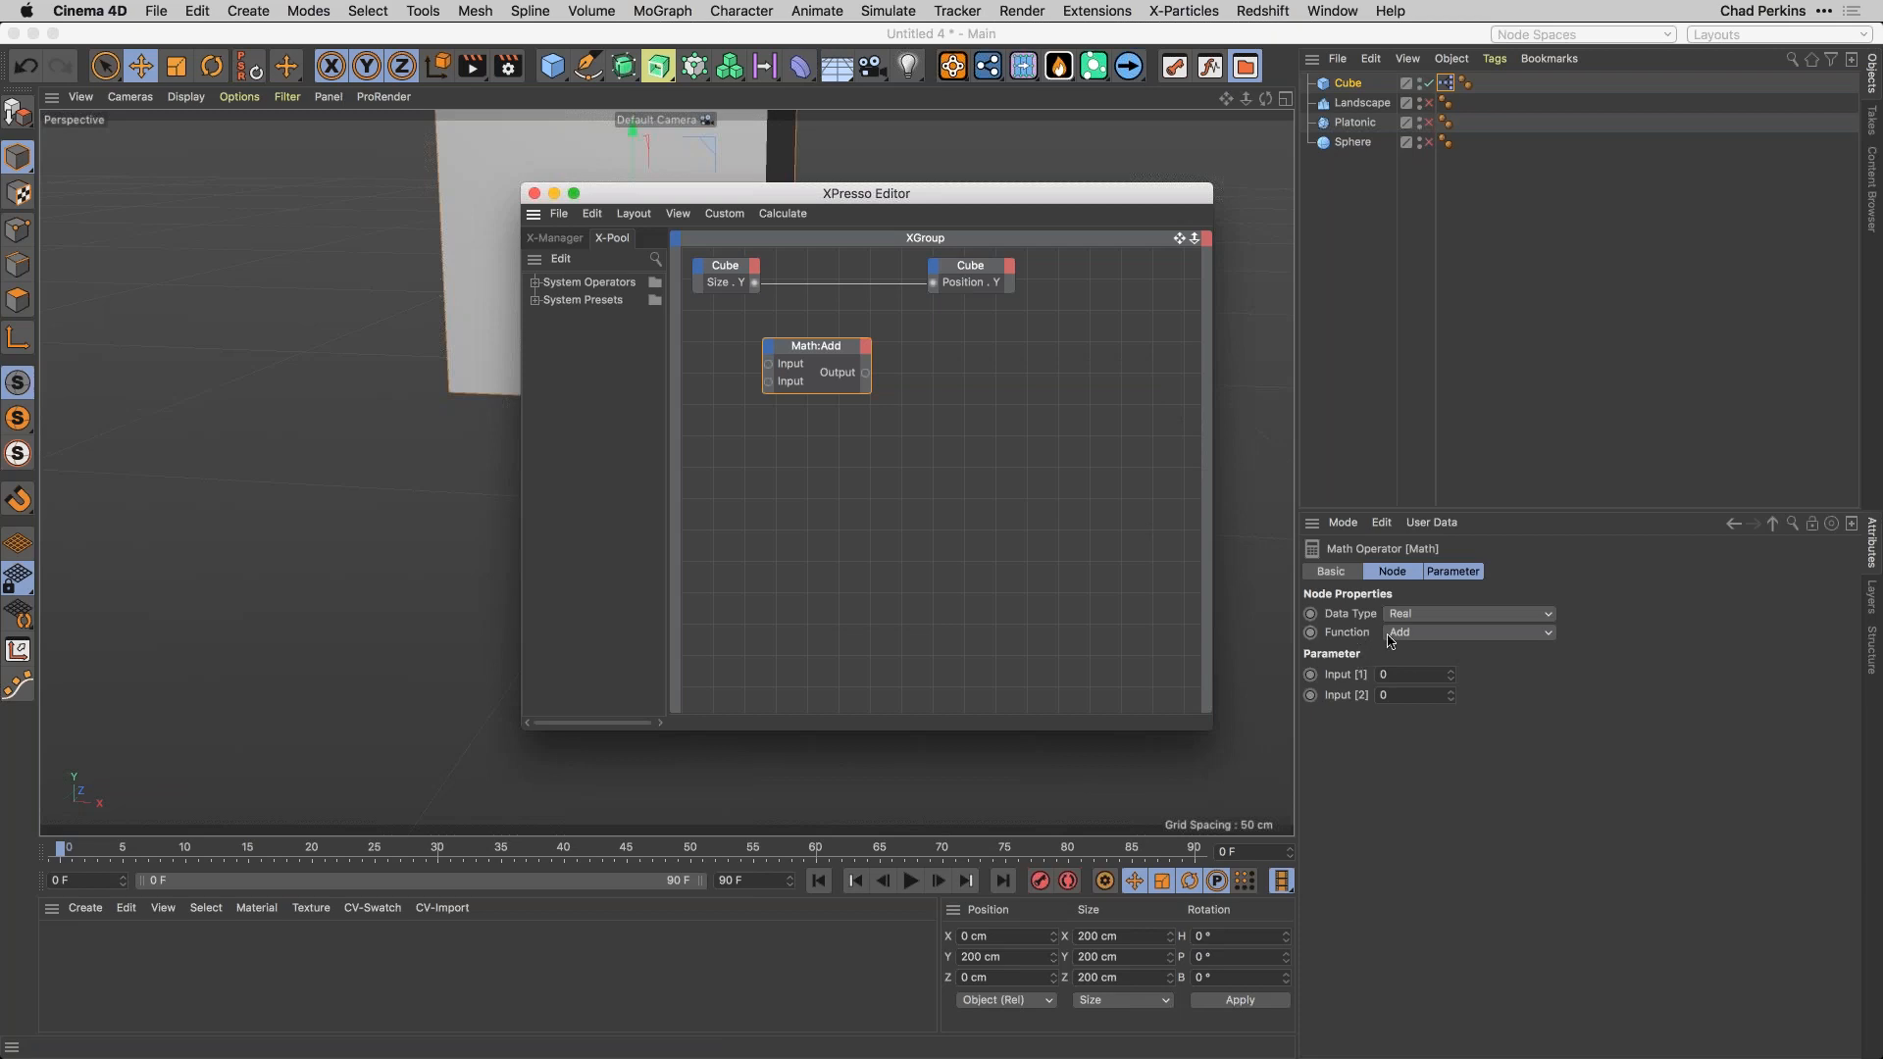
Set the Math node's function to Divide and its Input [1] to 2.
left_click(1422, 634)
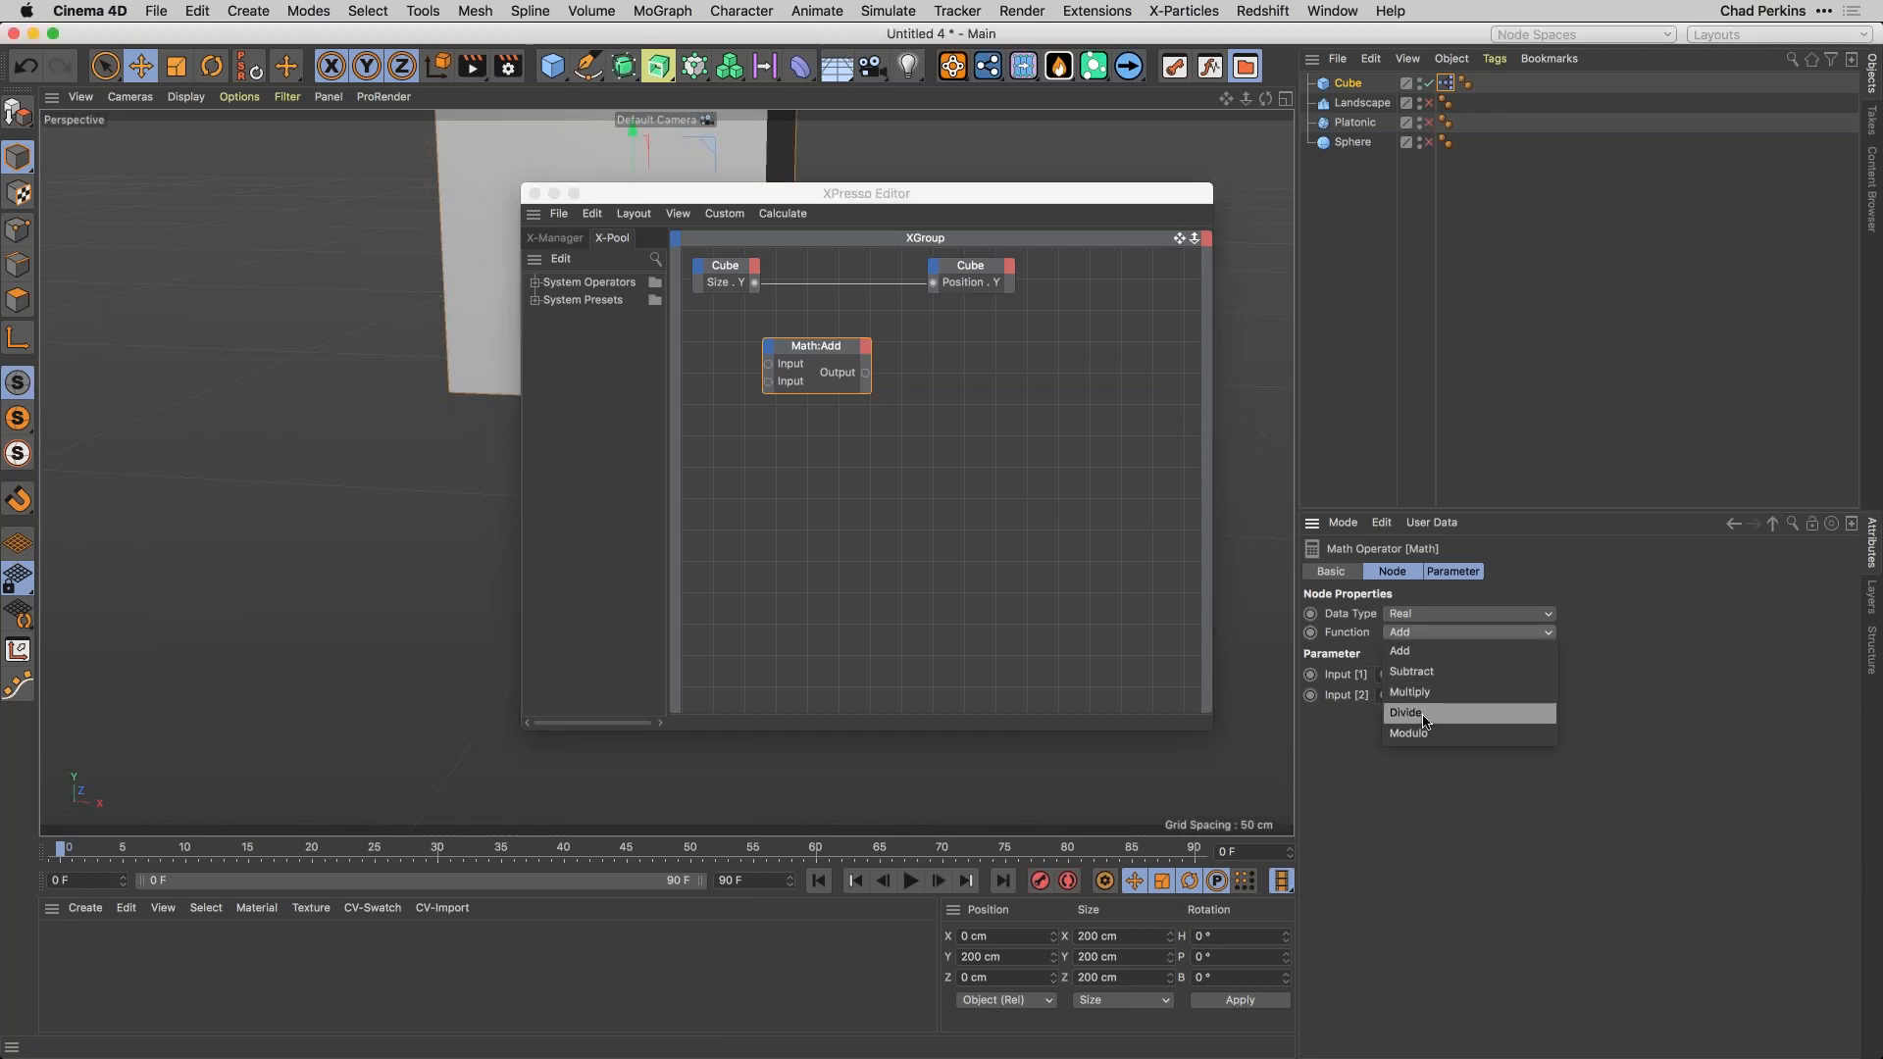
left_click(1425, 722)
left_click(1403, 675)
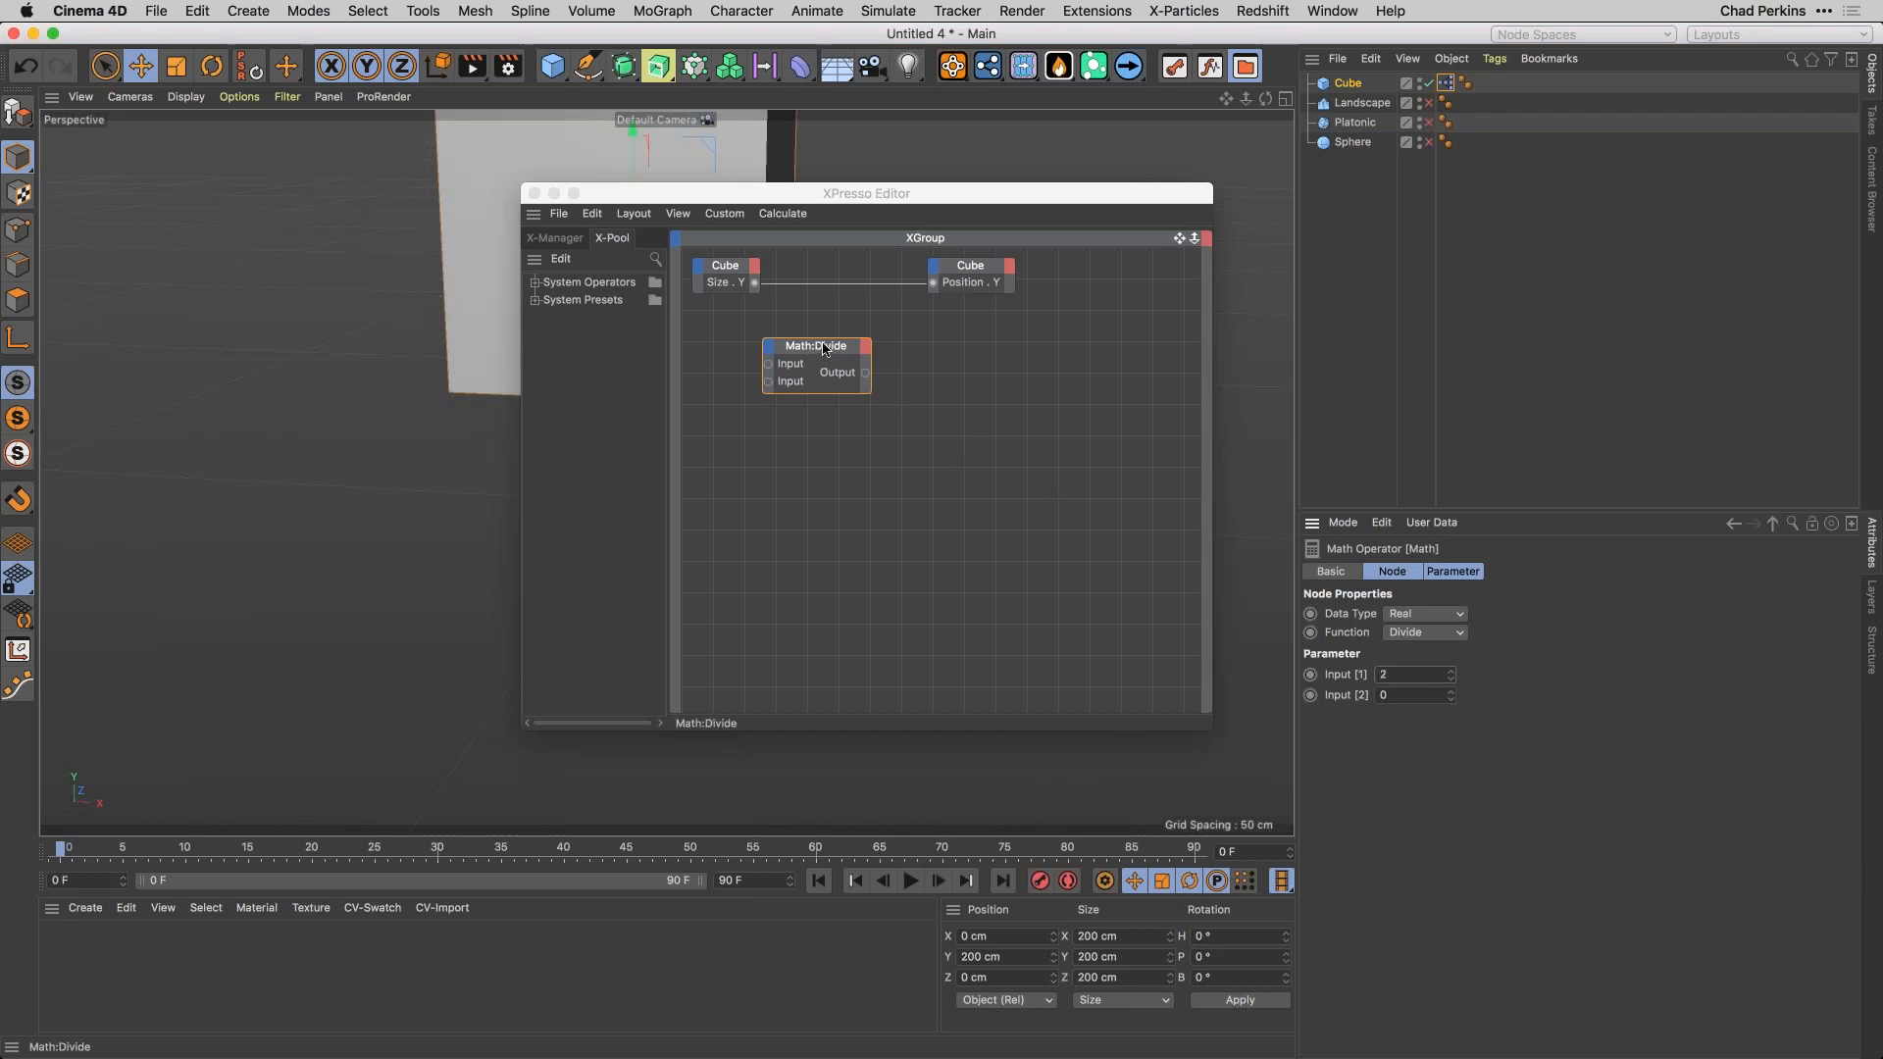
Route the Cube's Size Y output through the Math:Divide node's first input and connect its output to Position Y.
left_click_drag(817, 349, 861, 316)
left_click_drag(754, 283, 814, 332)
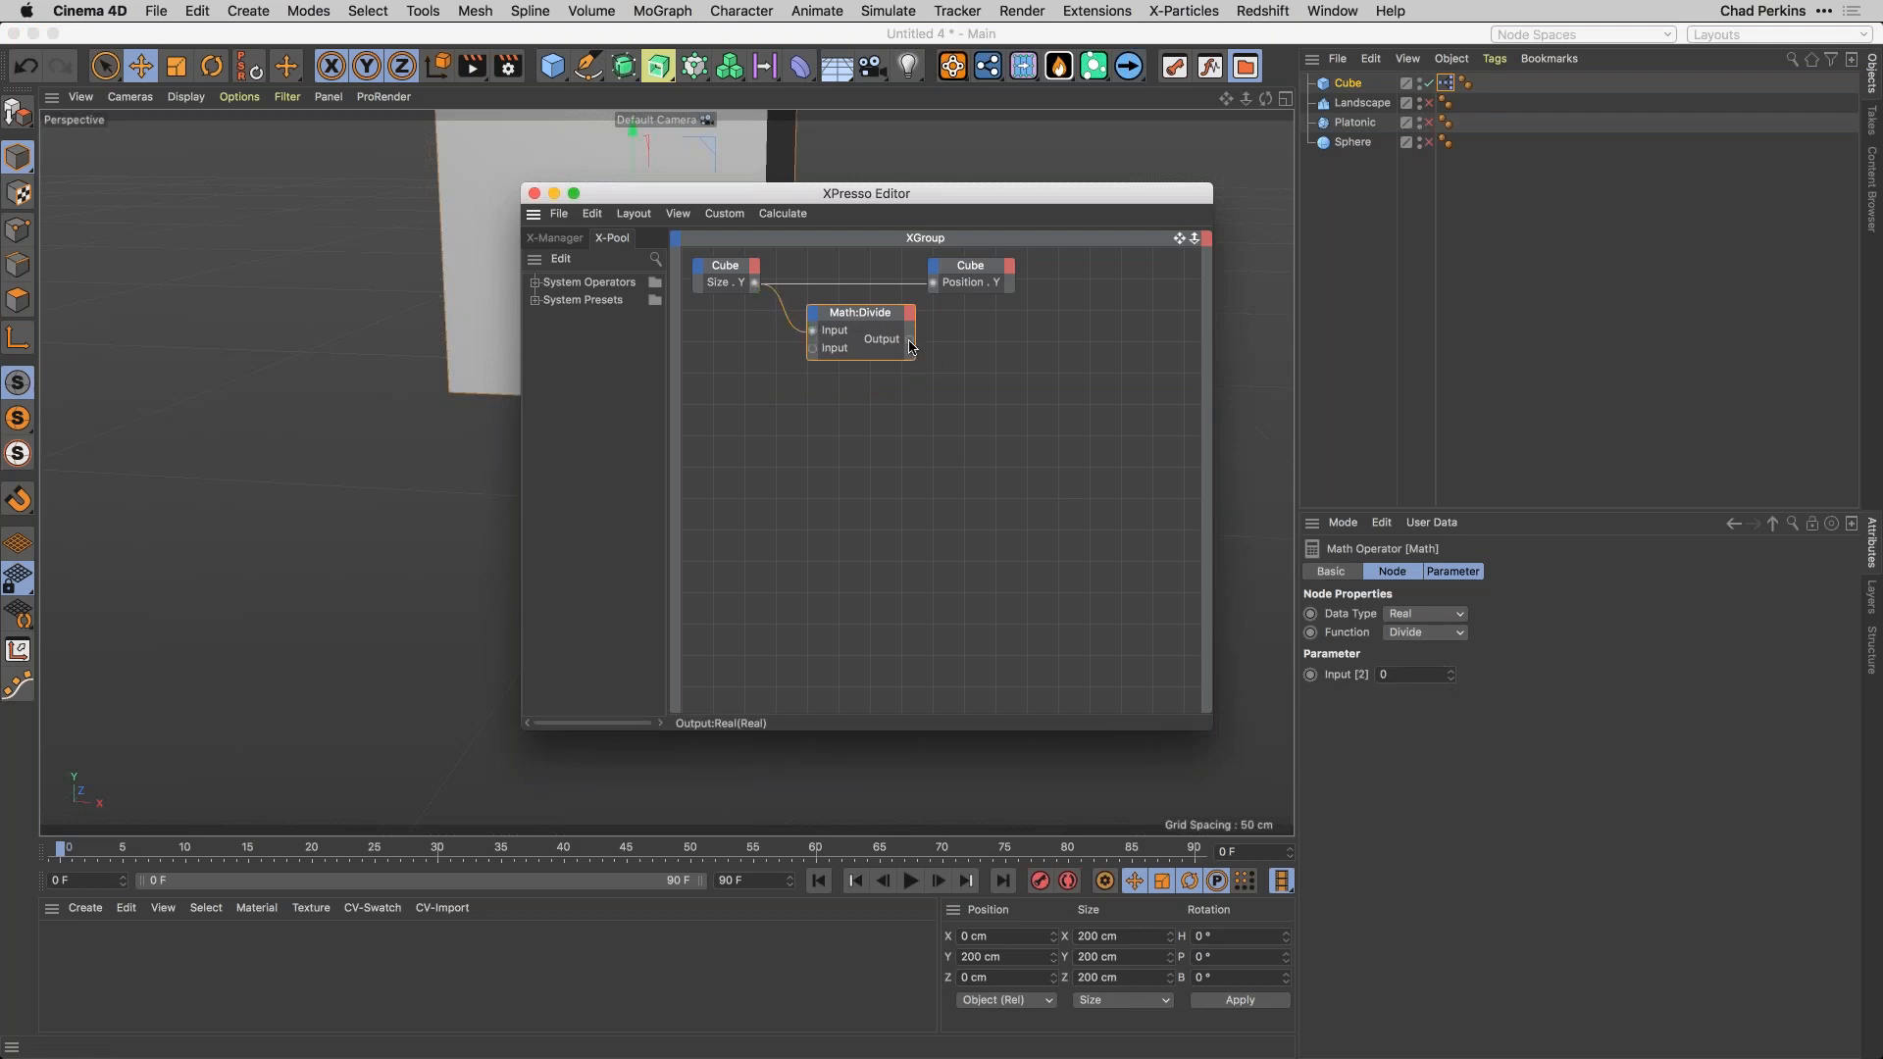
left_click_drag(932, 327, 865, 295)
left_click(876, 314)
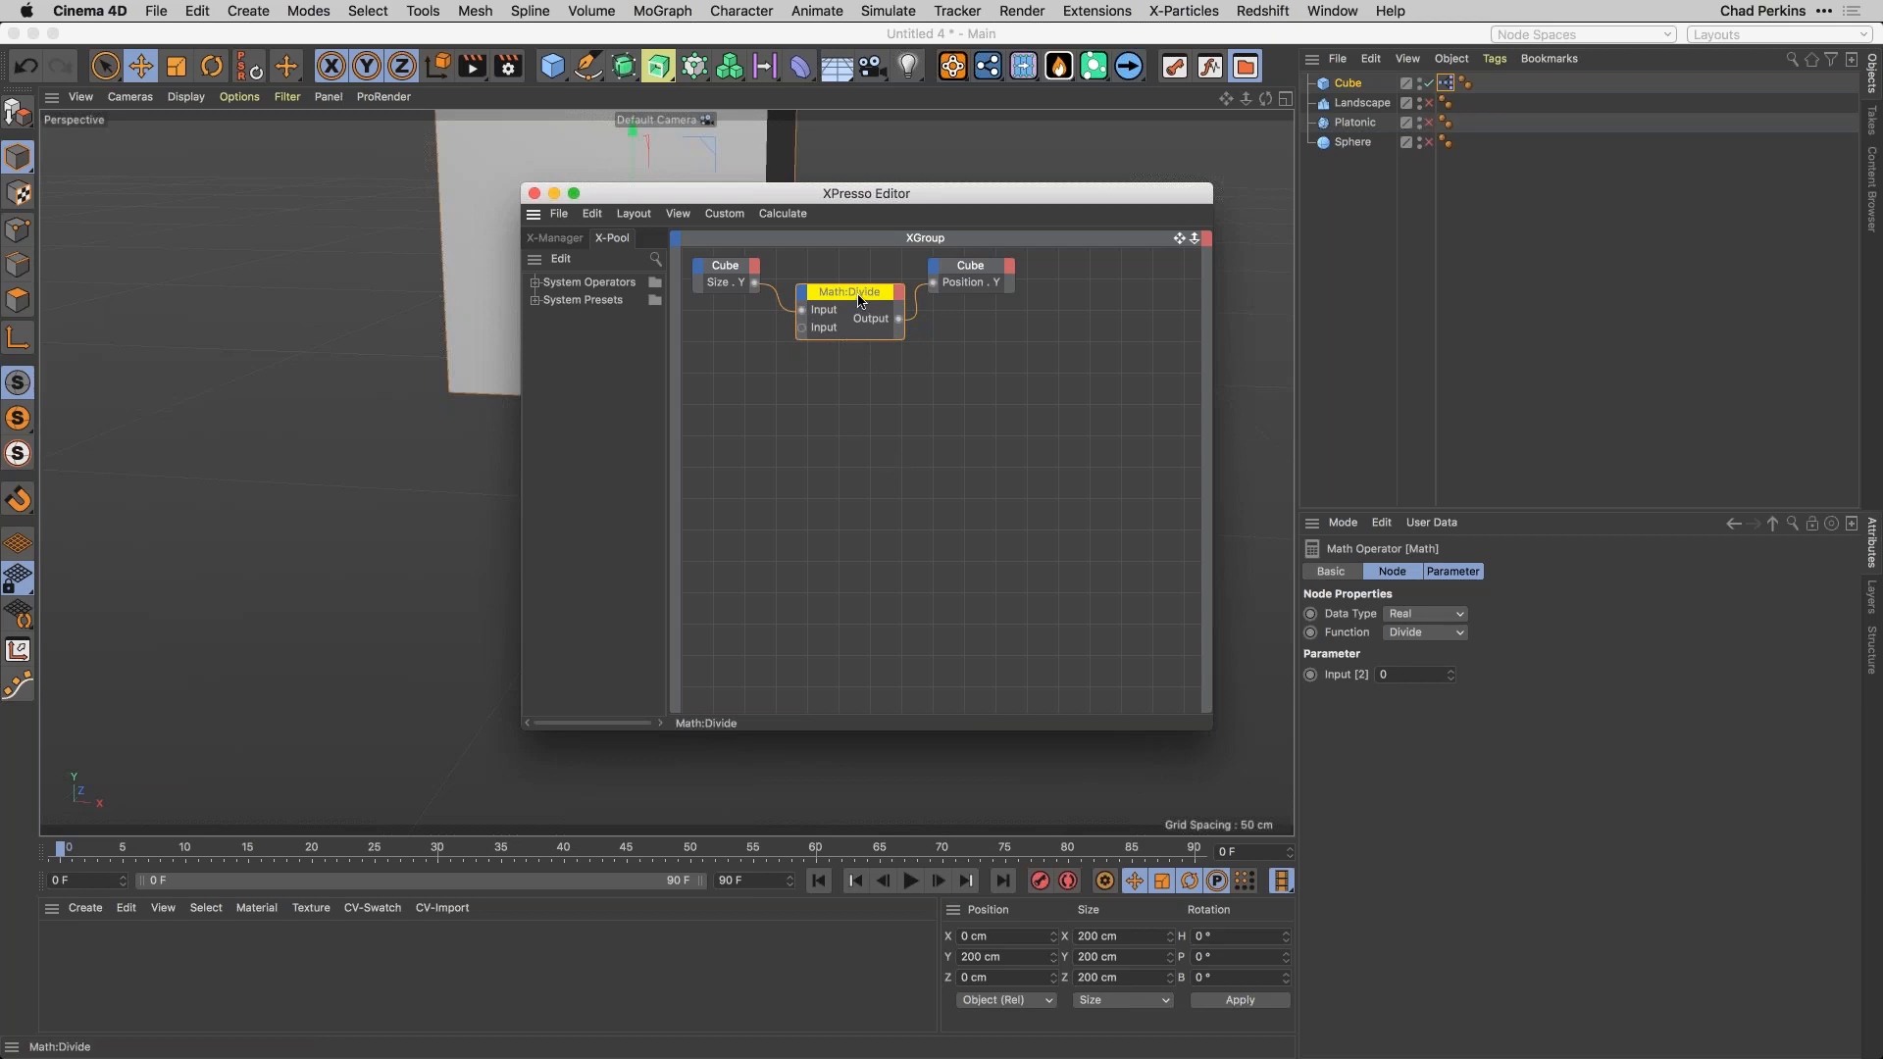
left_click_drag(874, 328, 874, 322)
Set the Math:Divide node's Input [2] to 2 and close the XPresso Editor.
left_click(1342, 675)
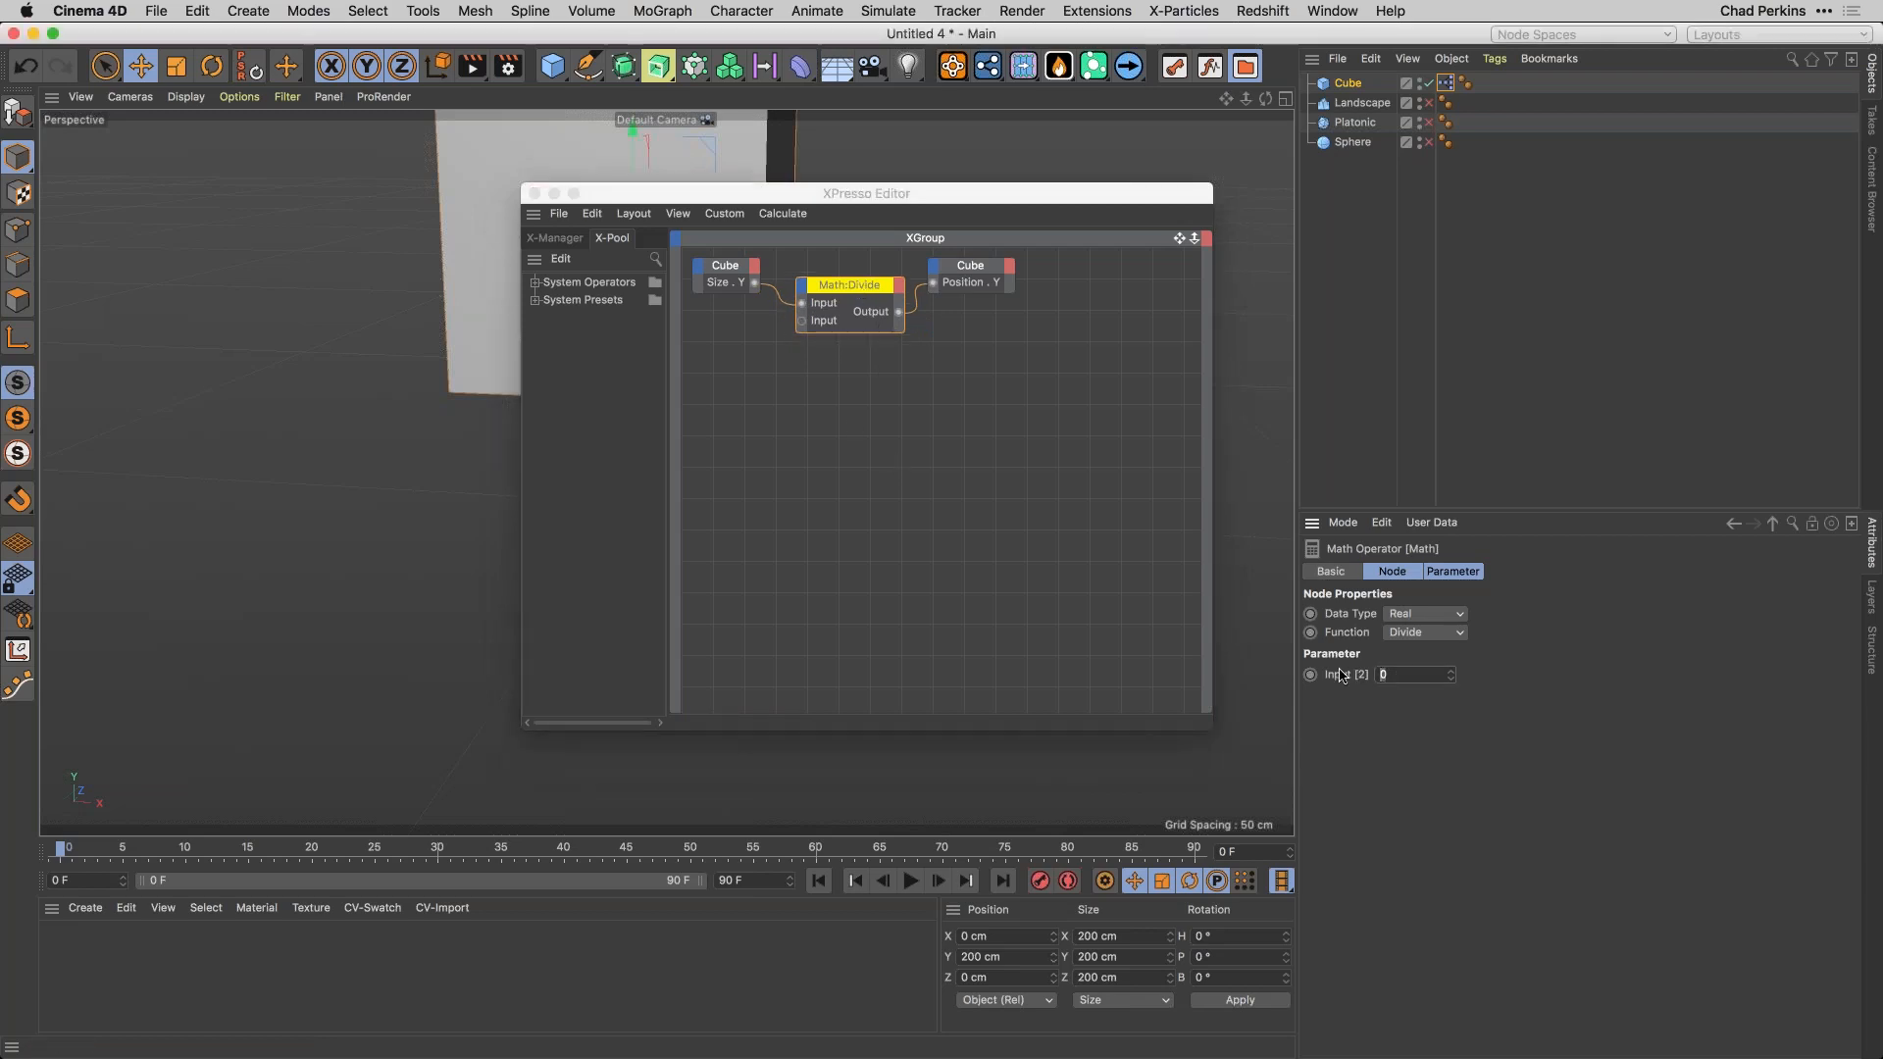
key("Return")
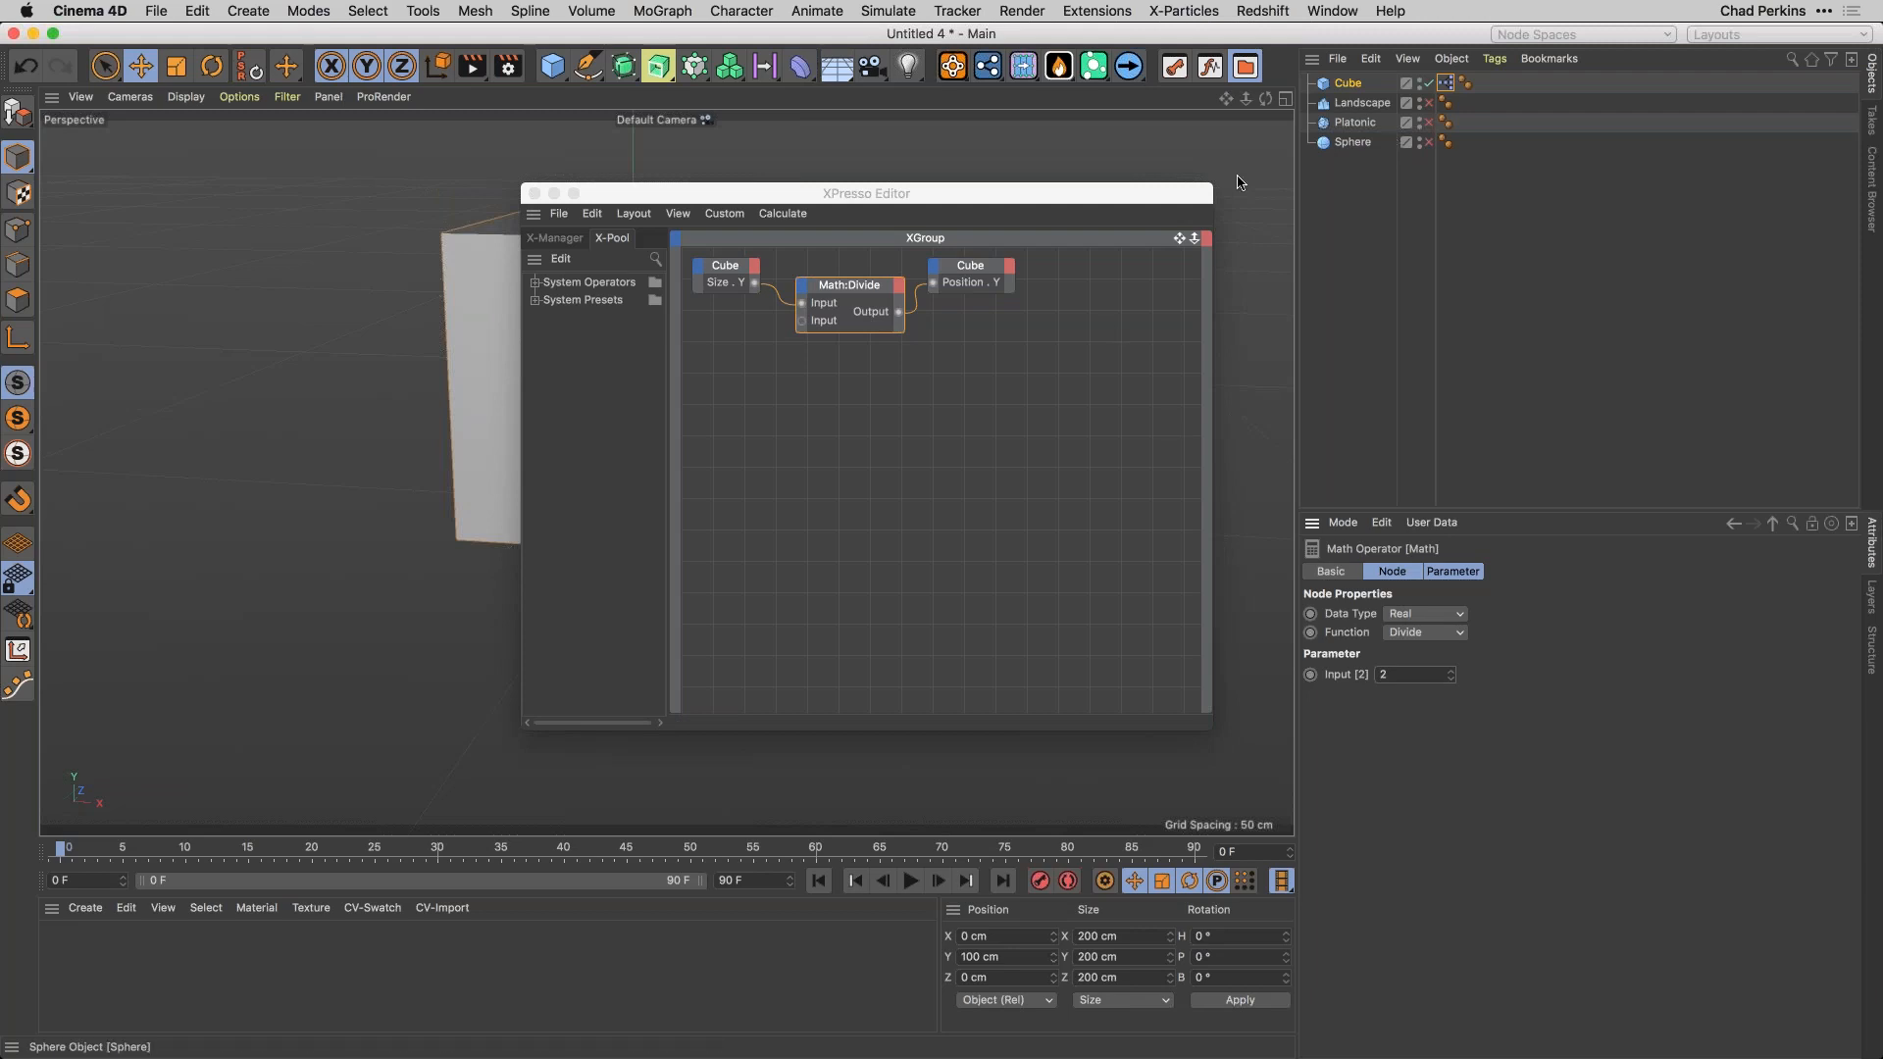
left_click(535, 193)
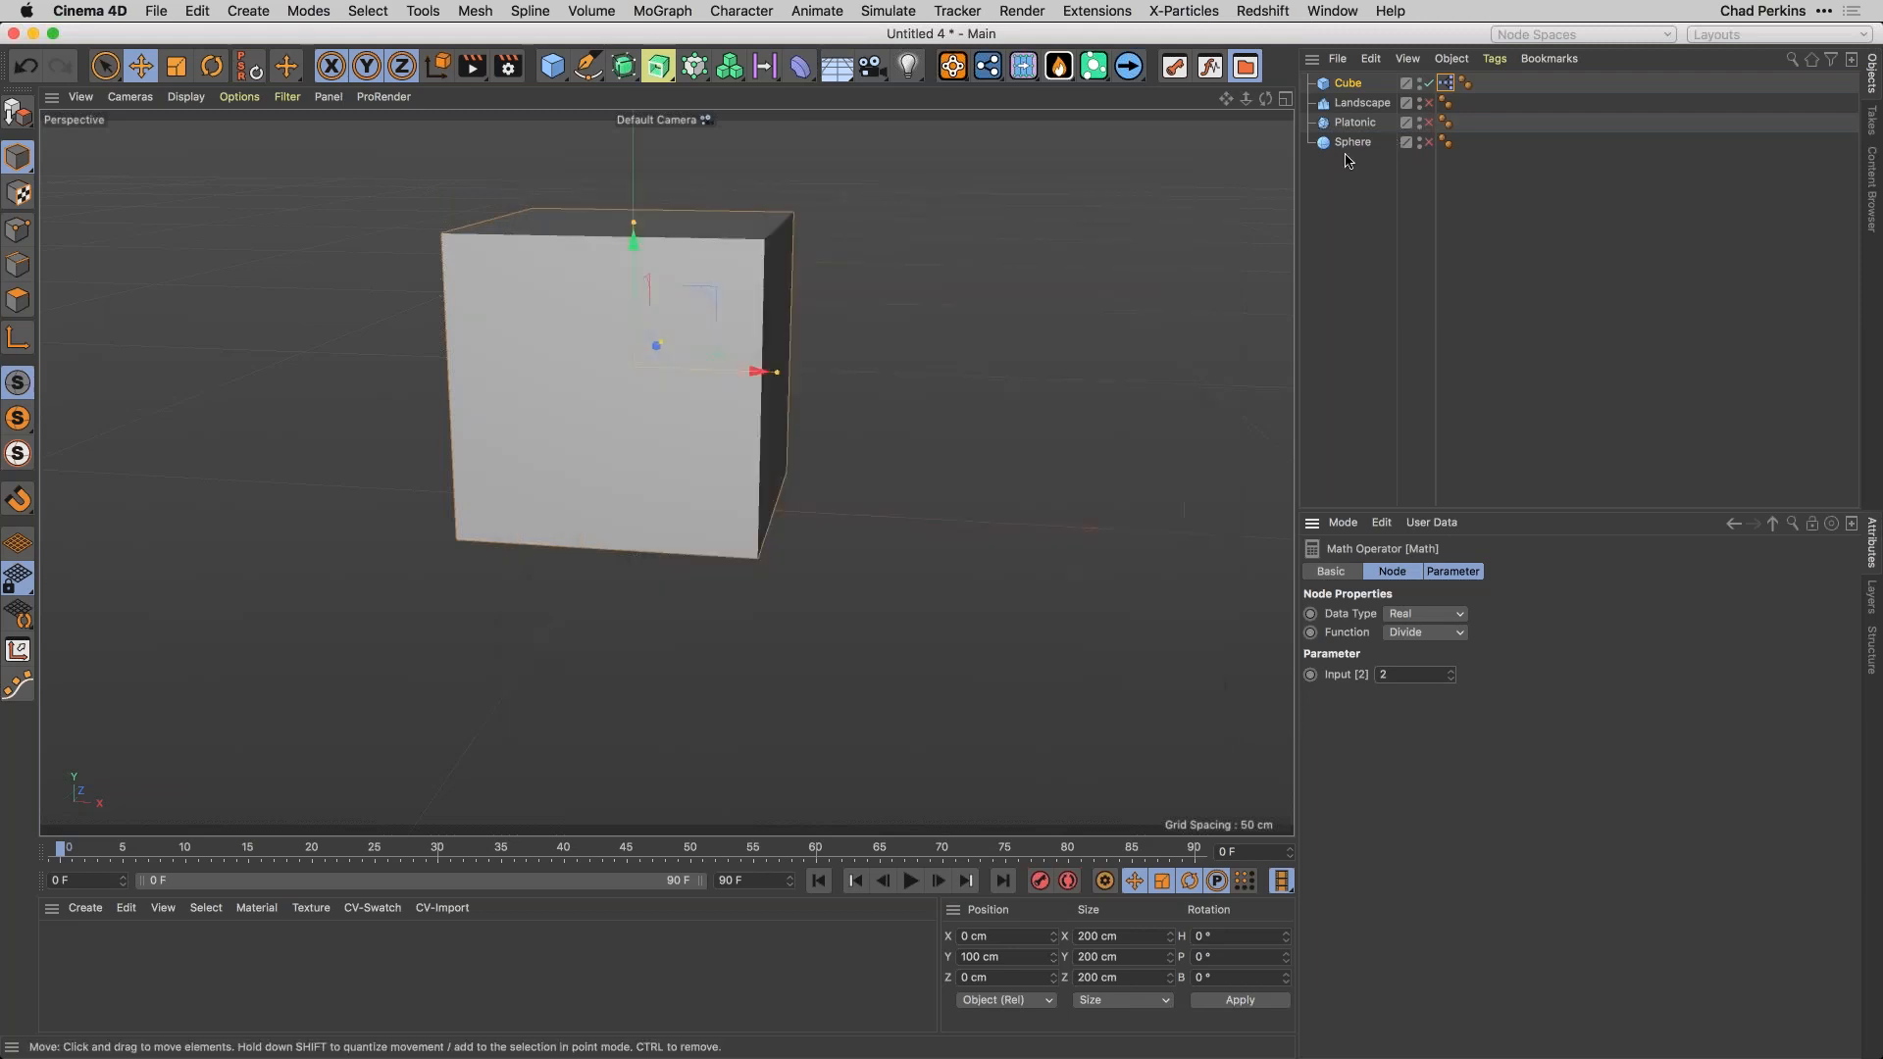
Test the link by setting the Cube's Size Y to 90 cm, then stretching it to about 134.8 cm high in the viewport.
left_click(1352, 84)
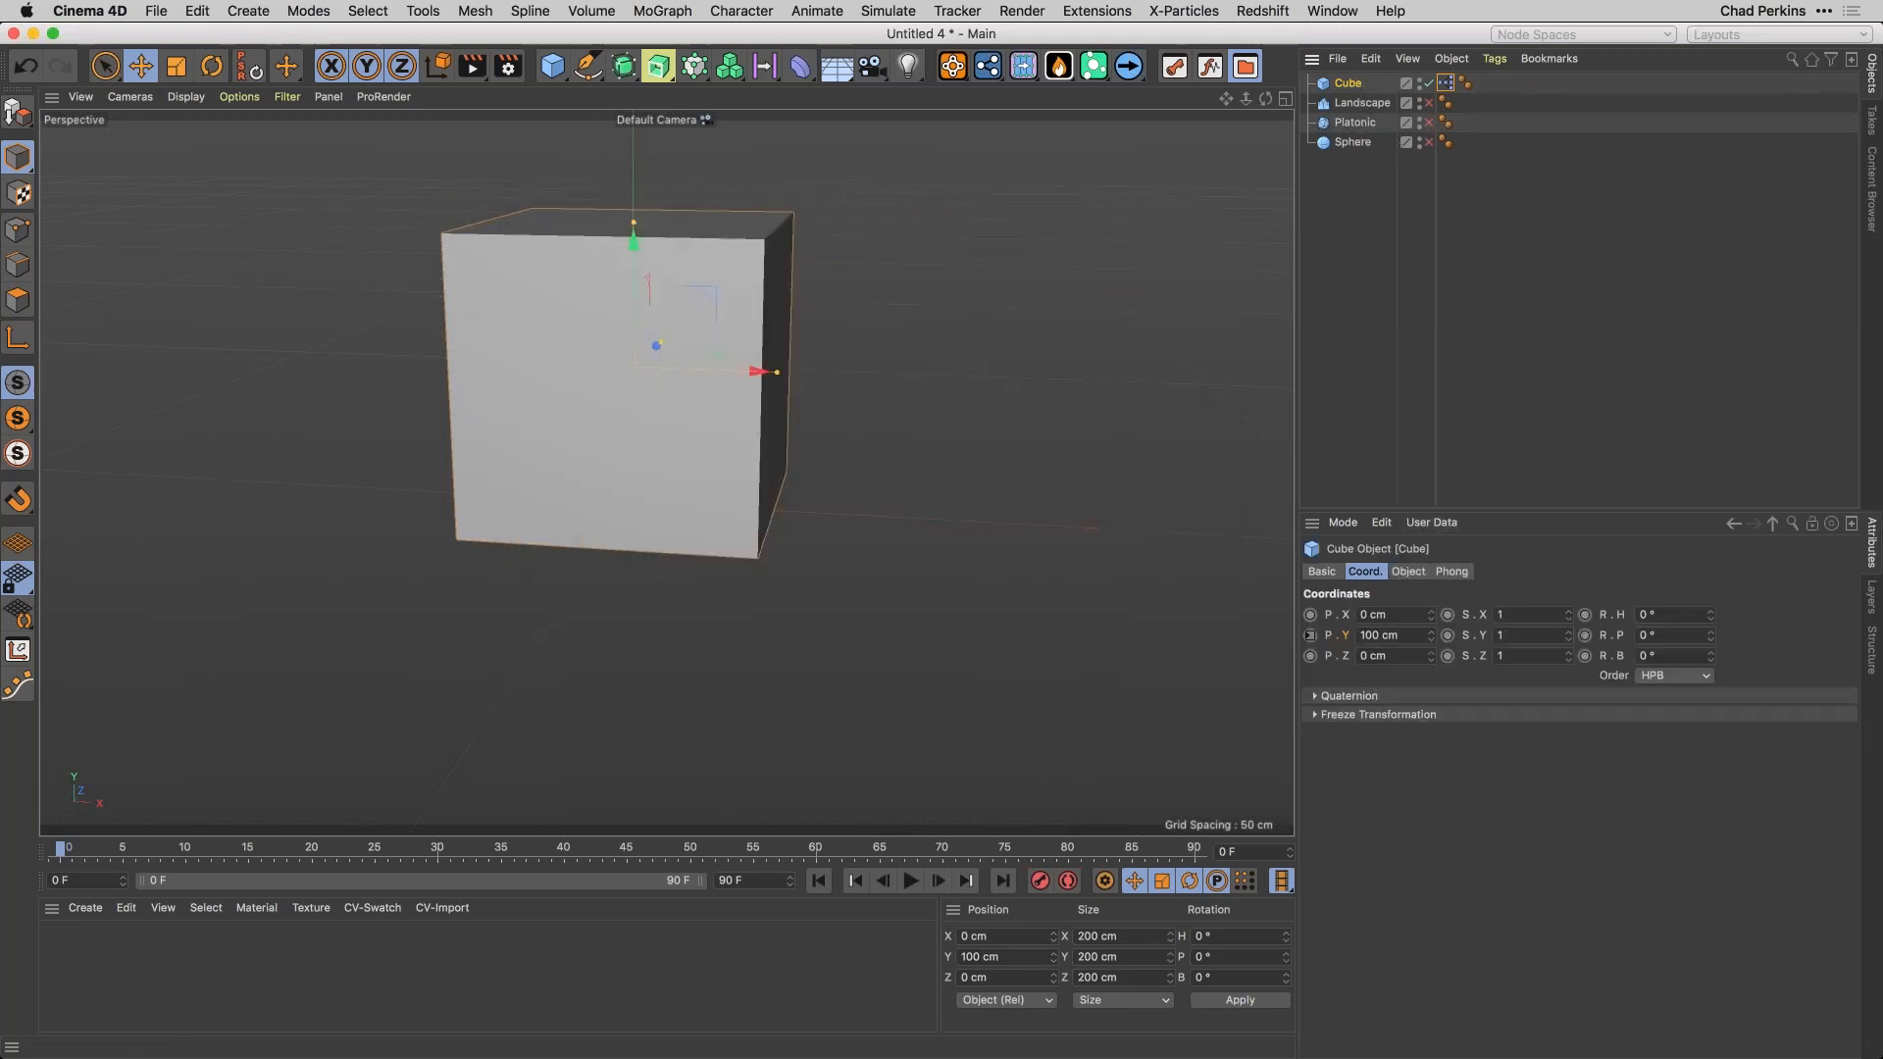
left_click(1412, 574)
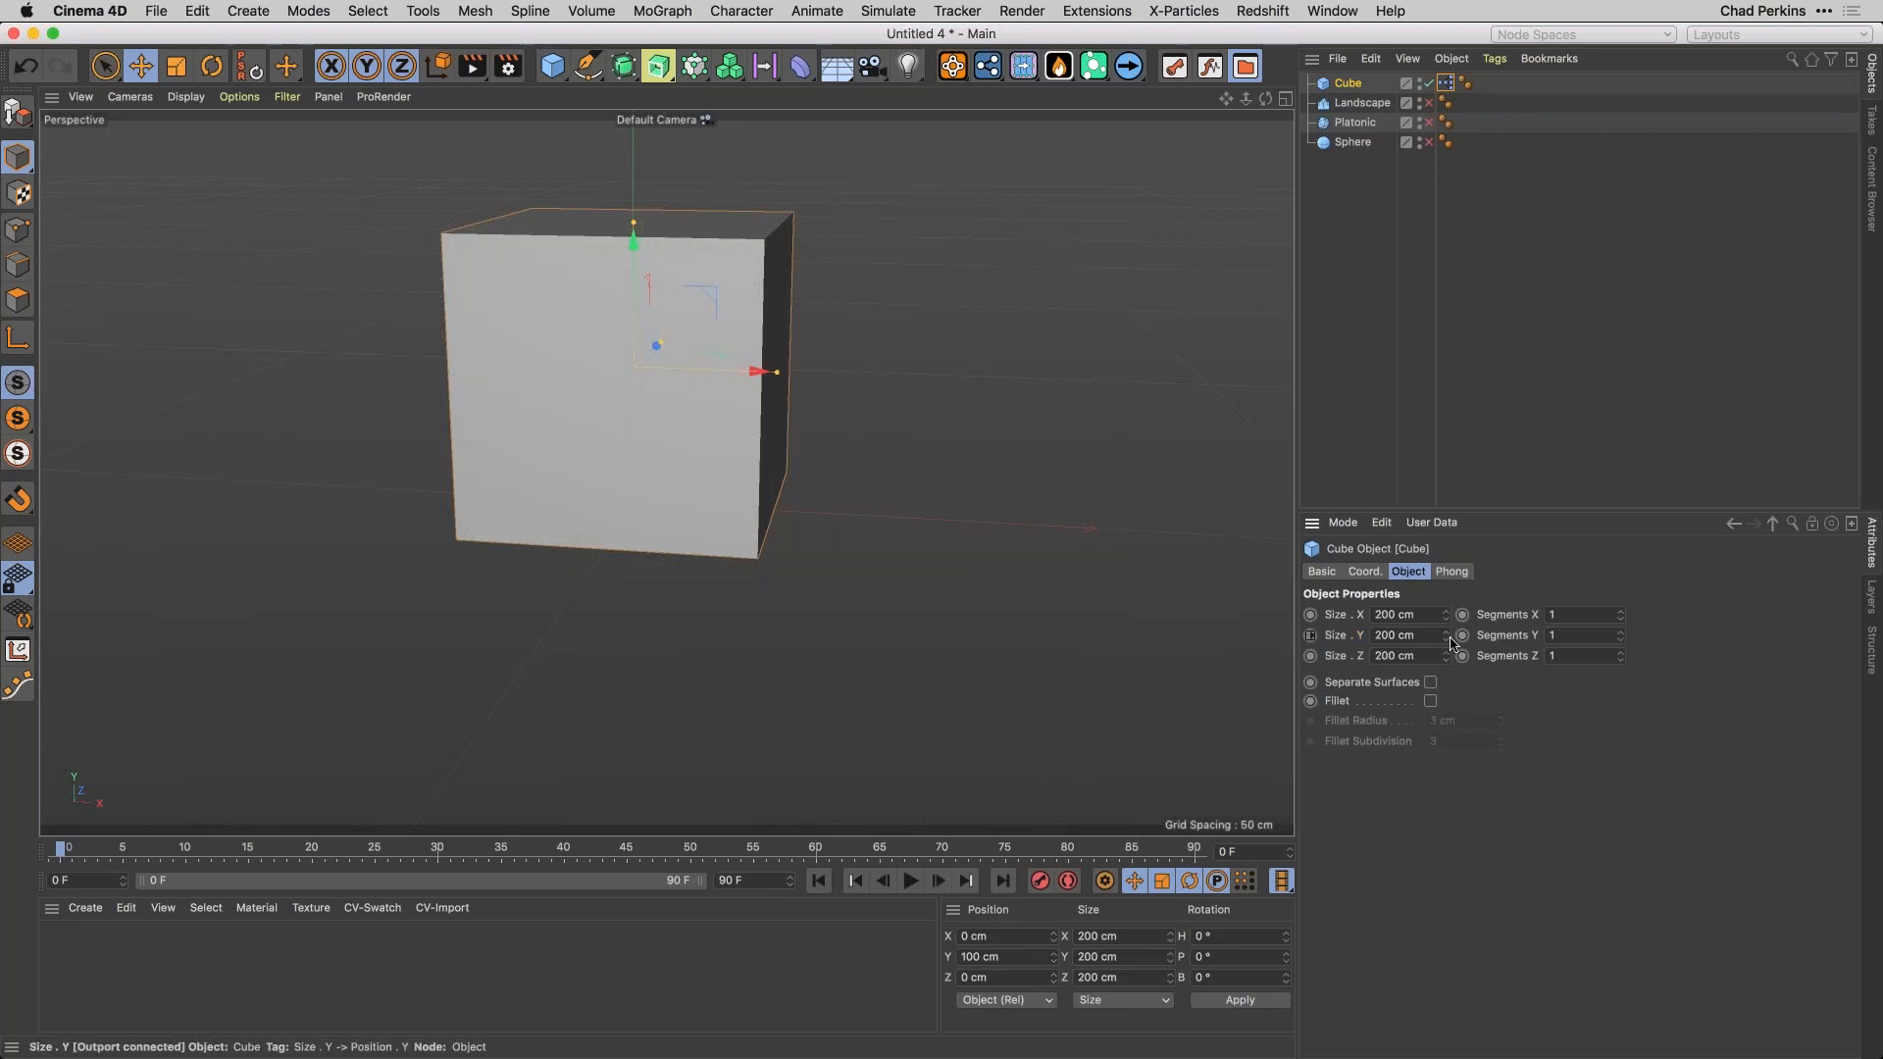
left_click_drag(1446, 640, 1446, 639)
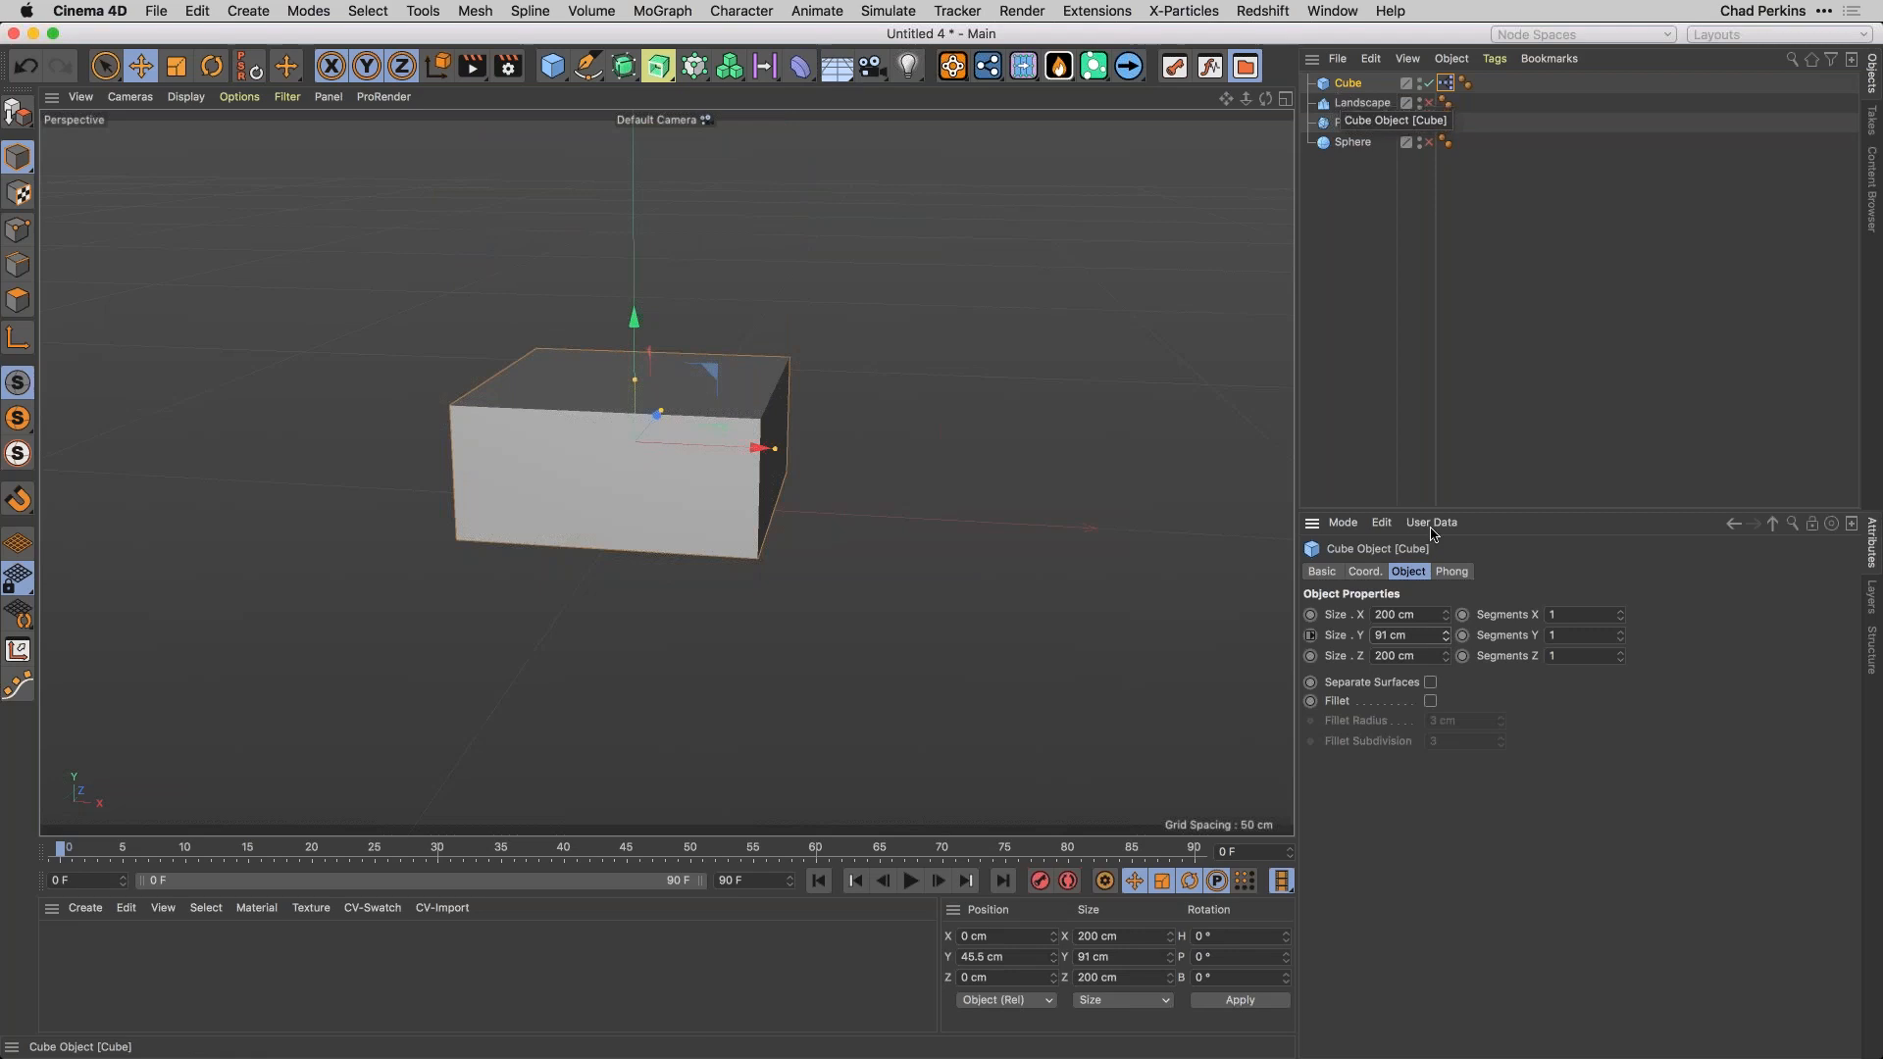
left_click_drag(1446, 635, 1450, 636)
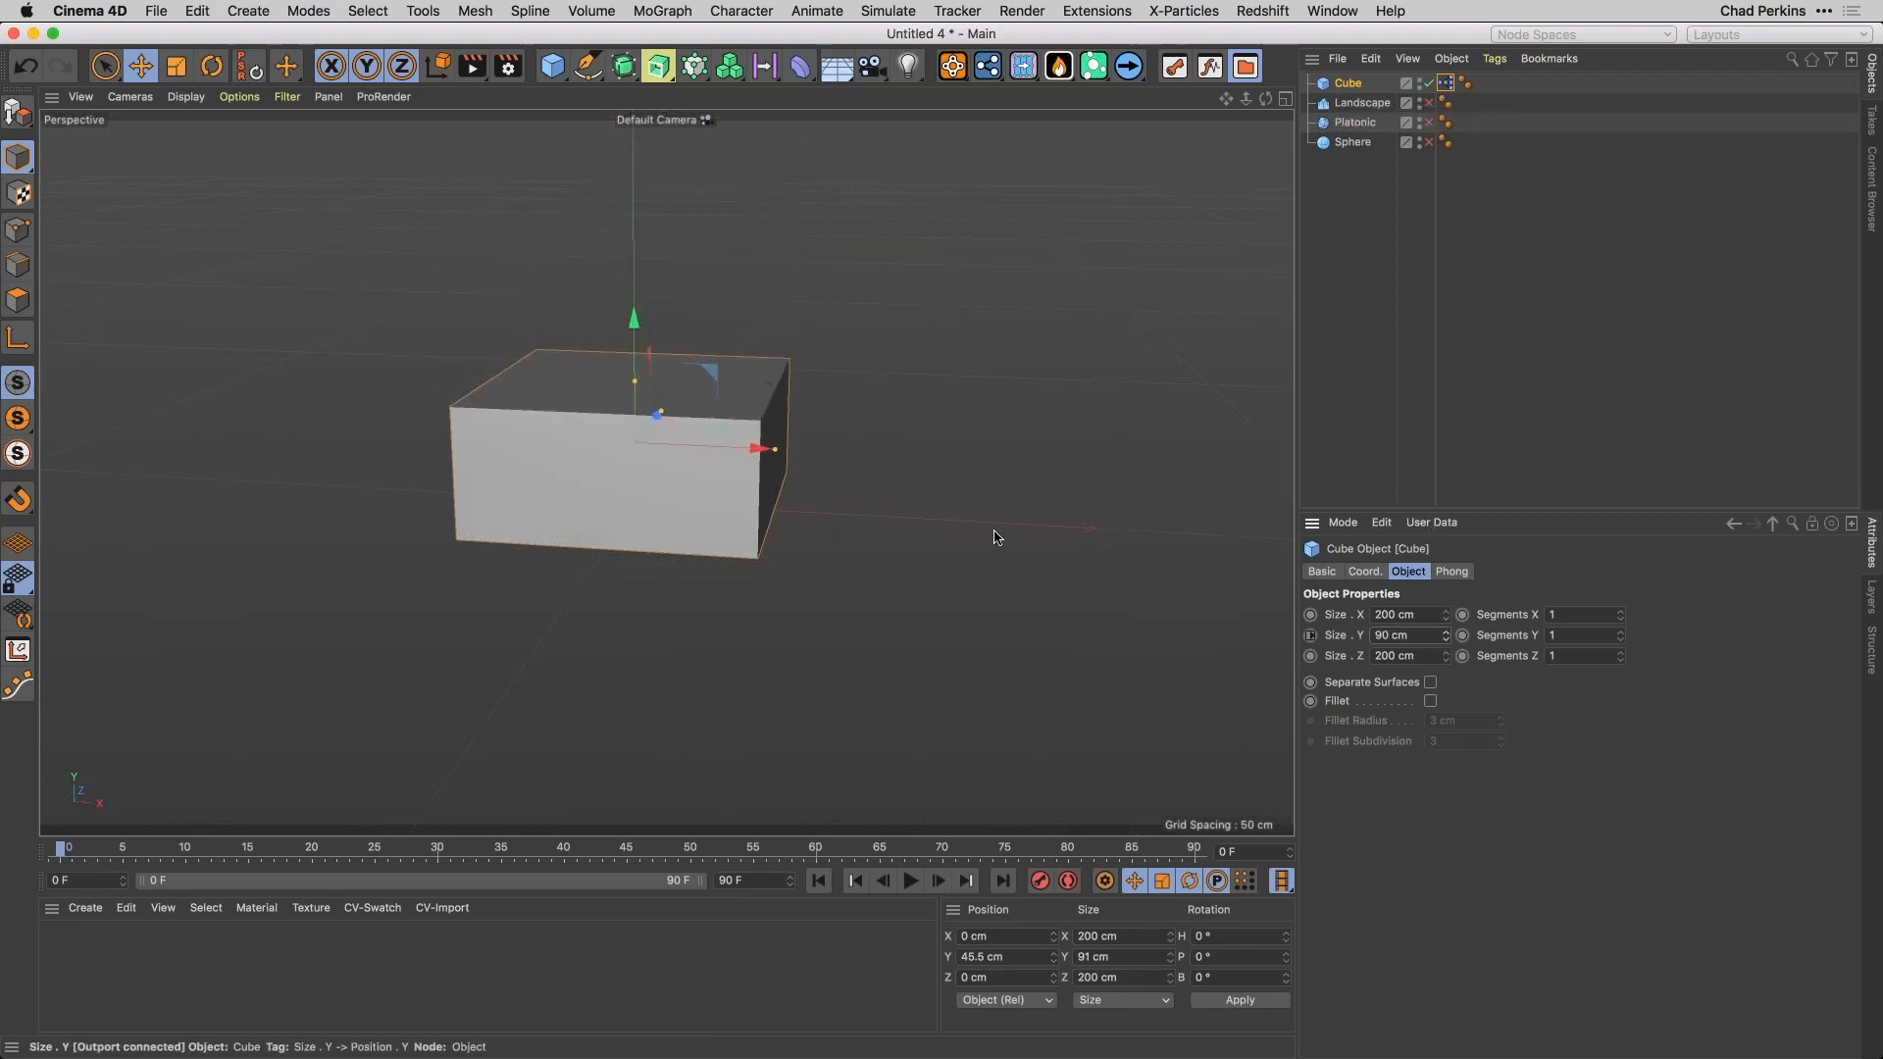
left_click(1364, 571)
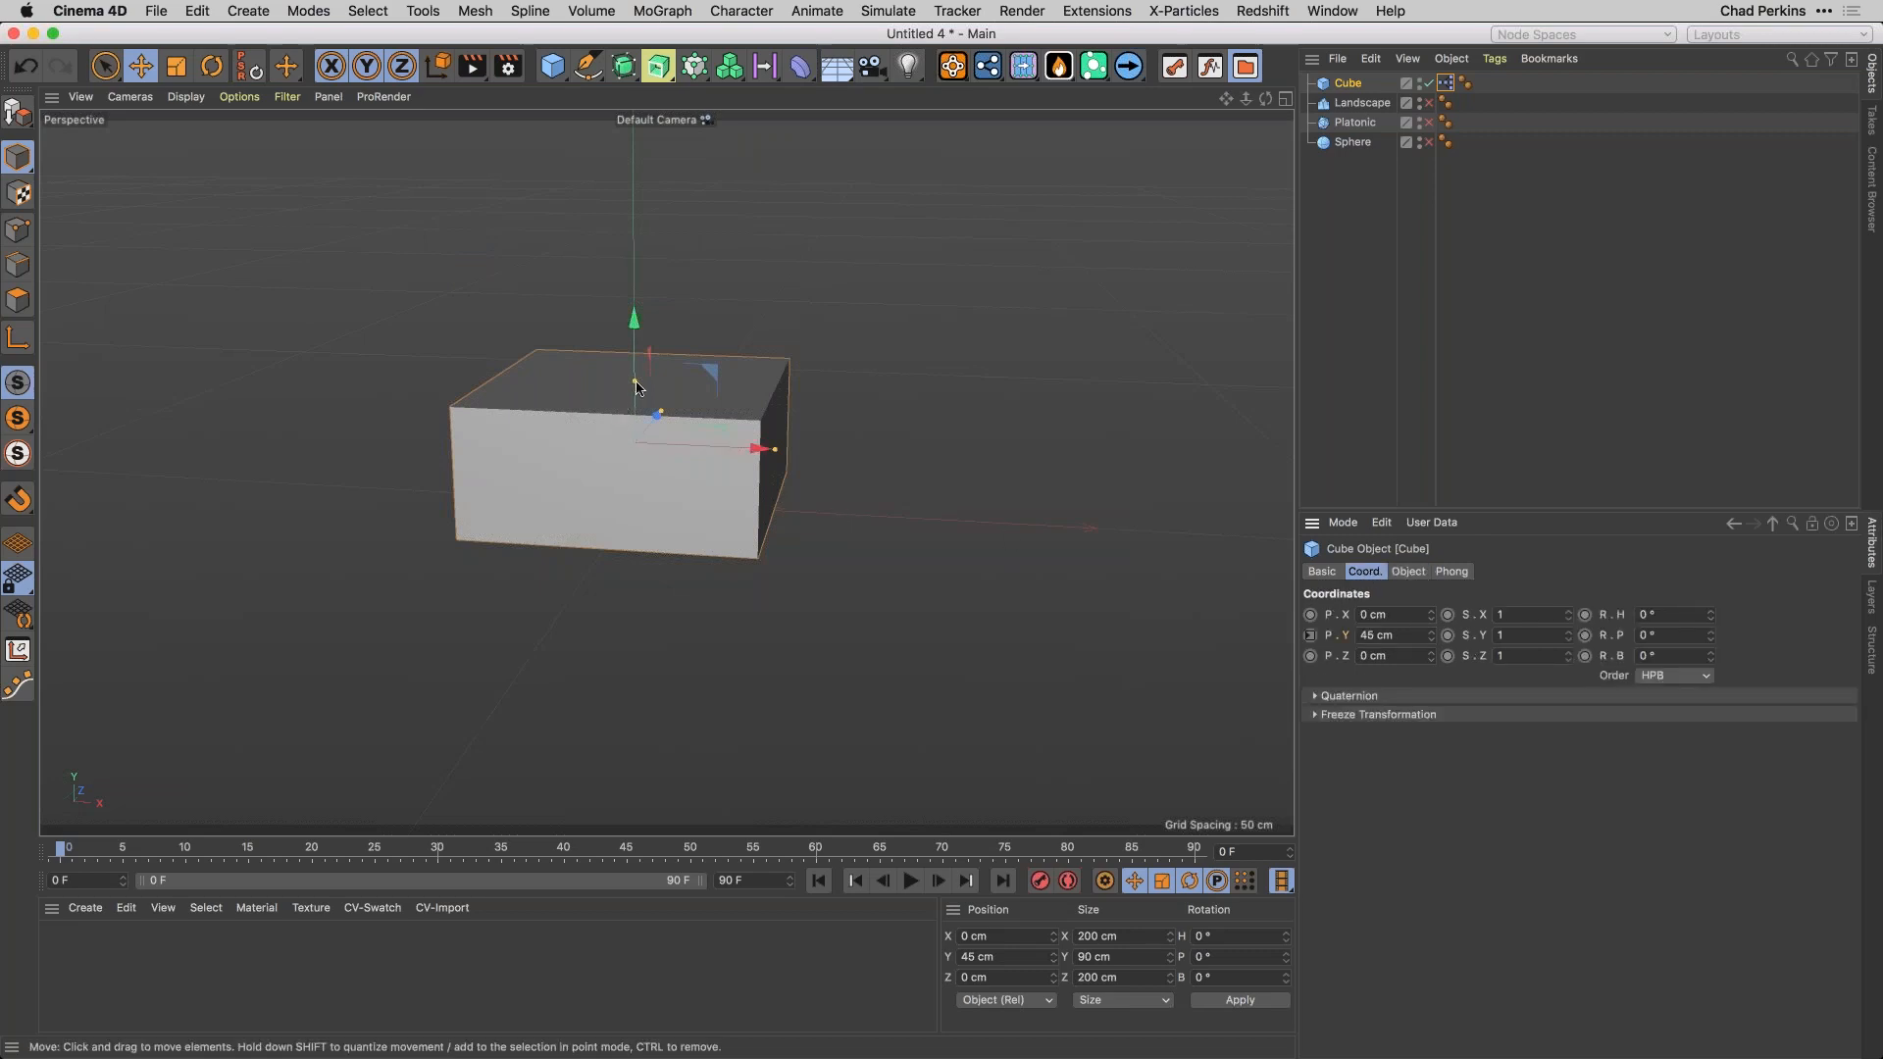
left_click_drag(635, 382, 677, 363)
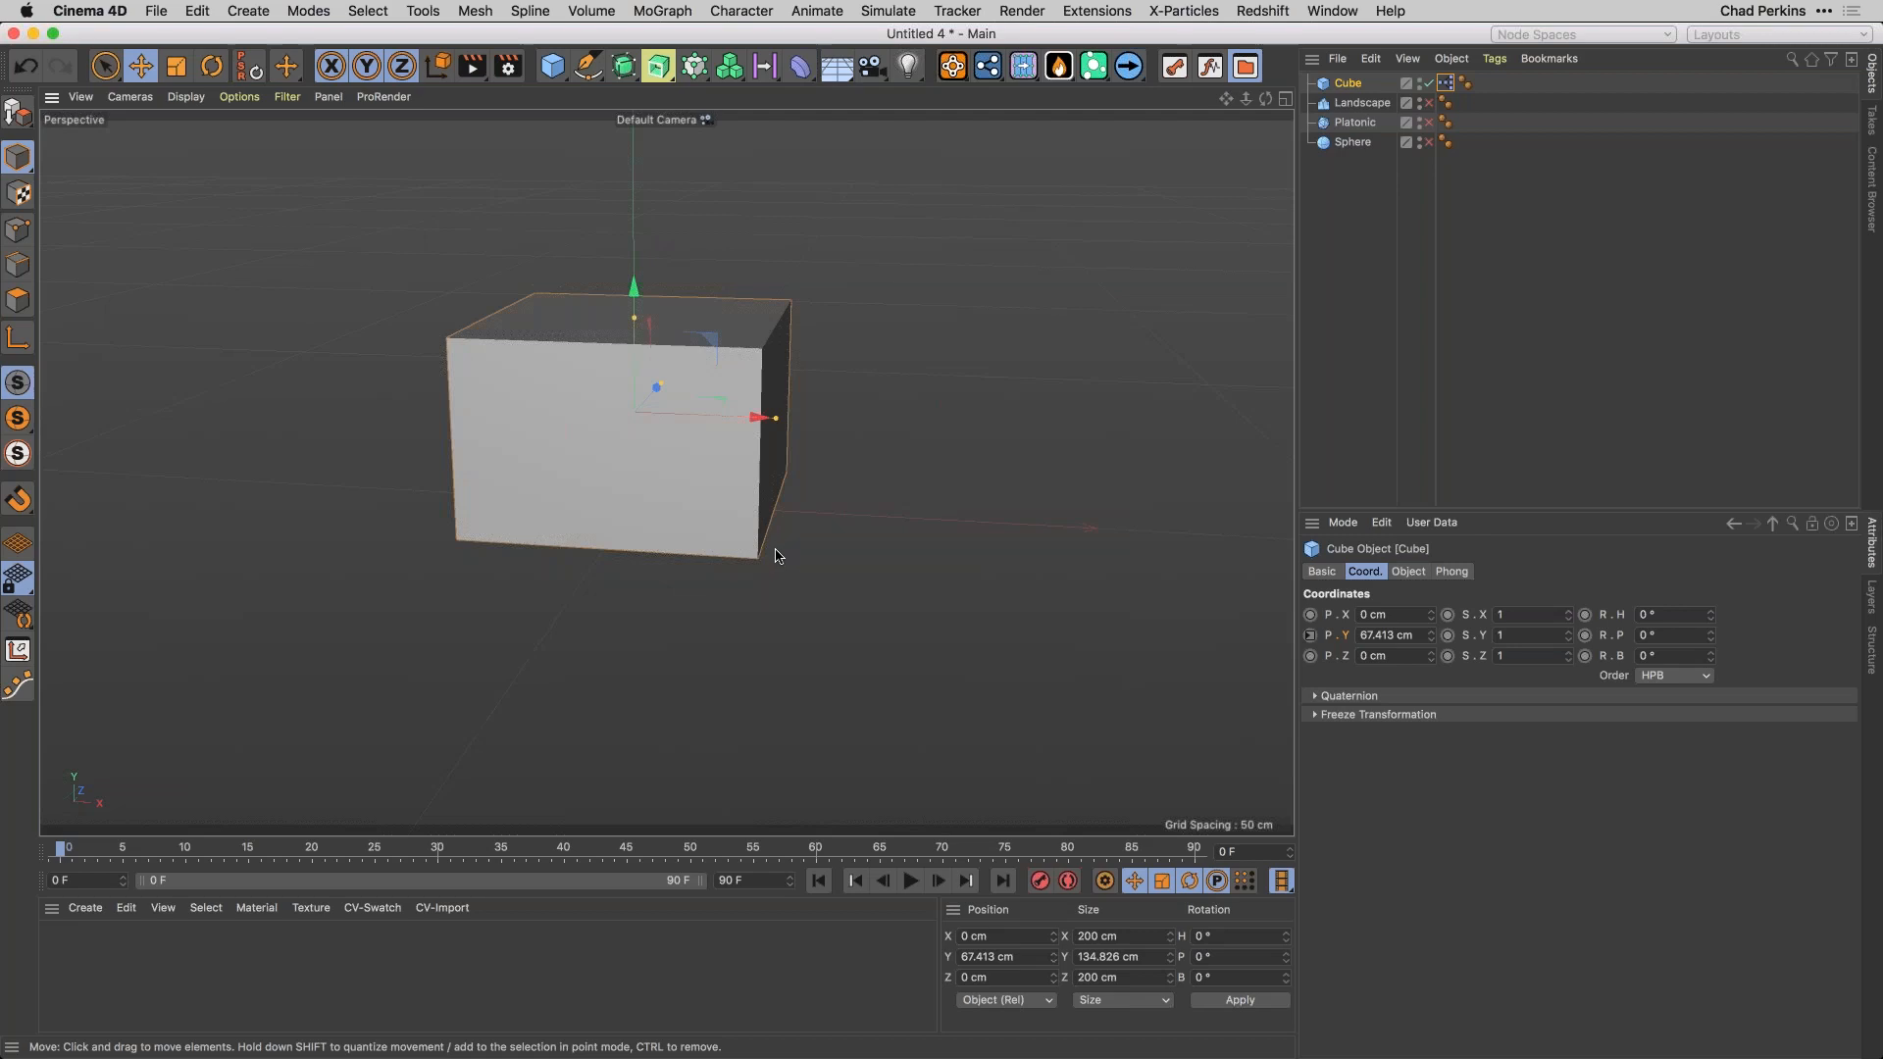
Delete the Cube and enable the Landscape object.
key("Delete")
left_click(1363, 86)
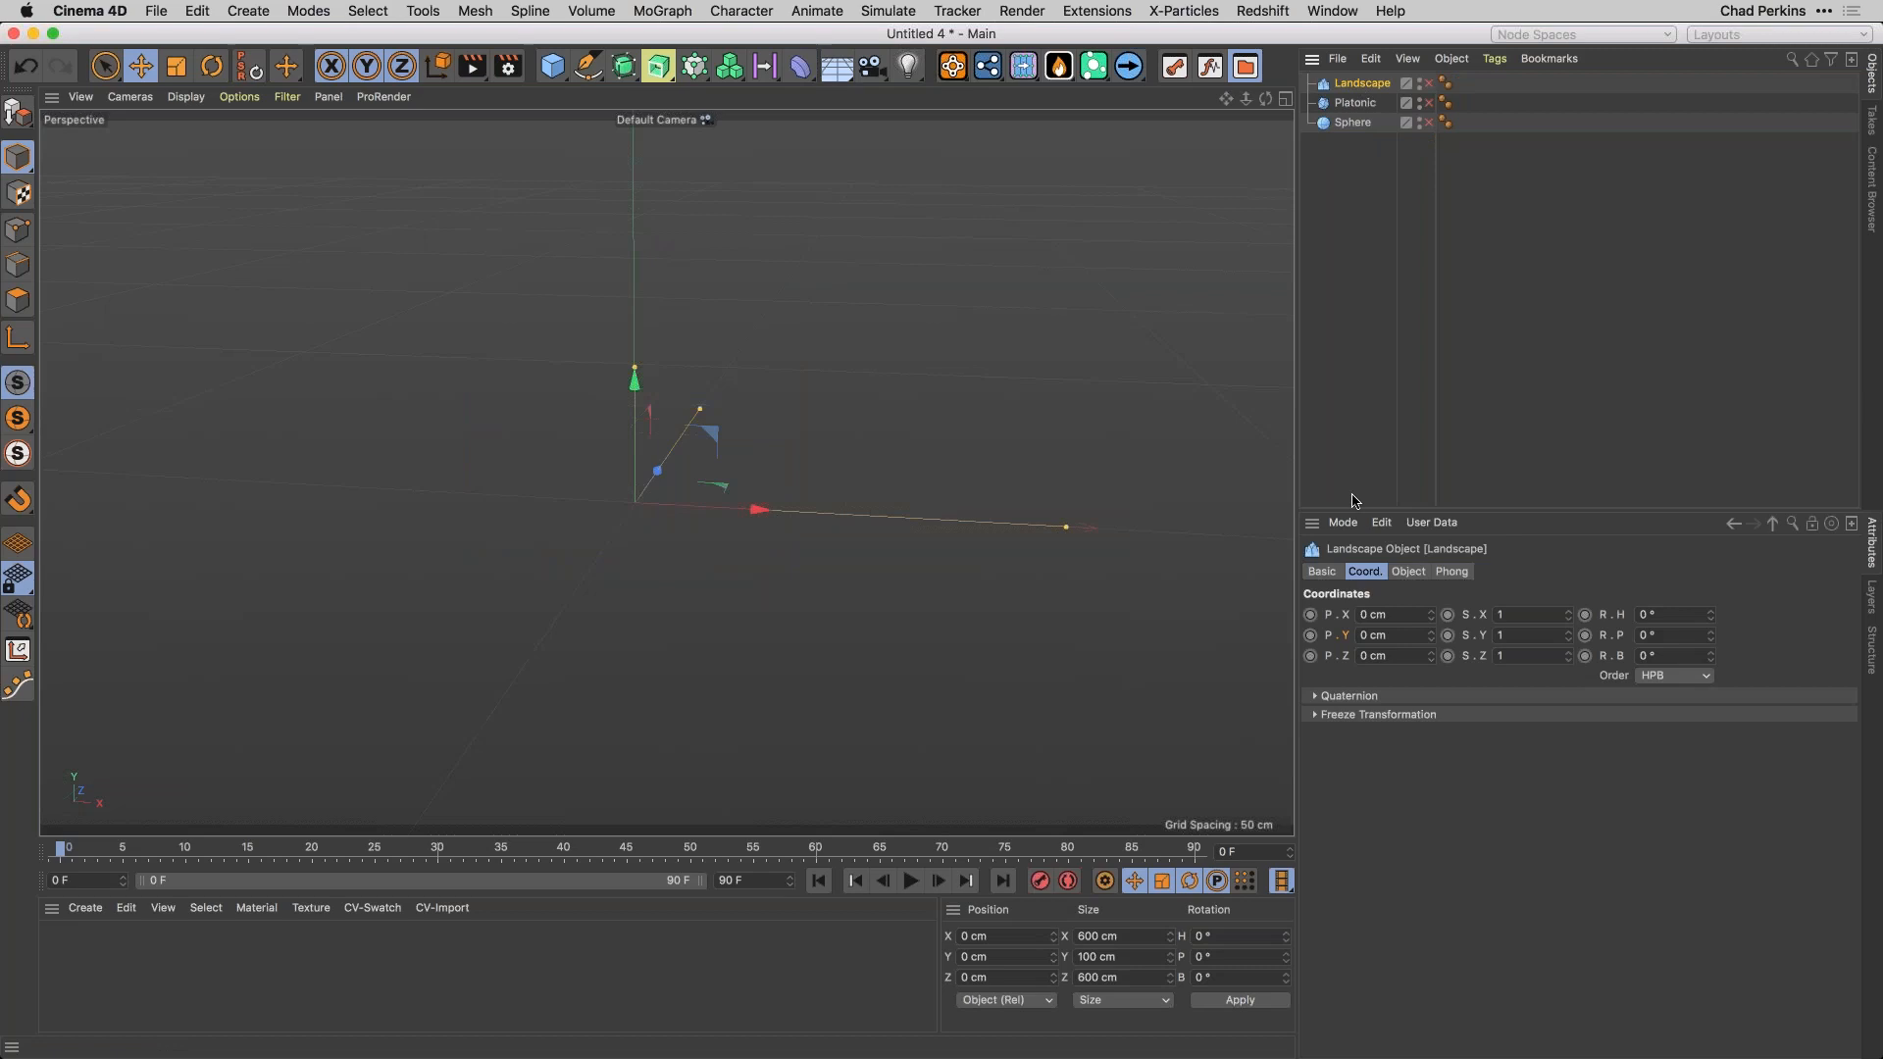
left_click(1428, 83)
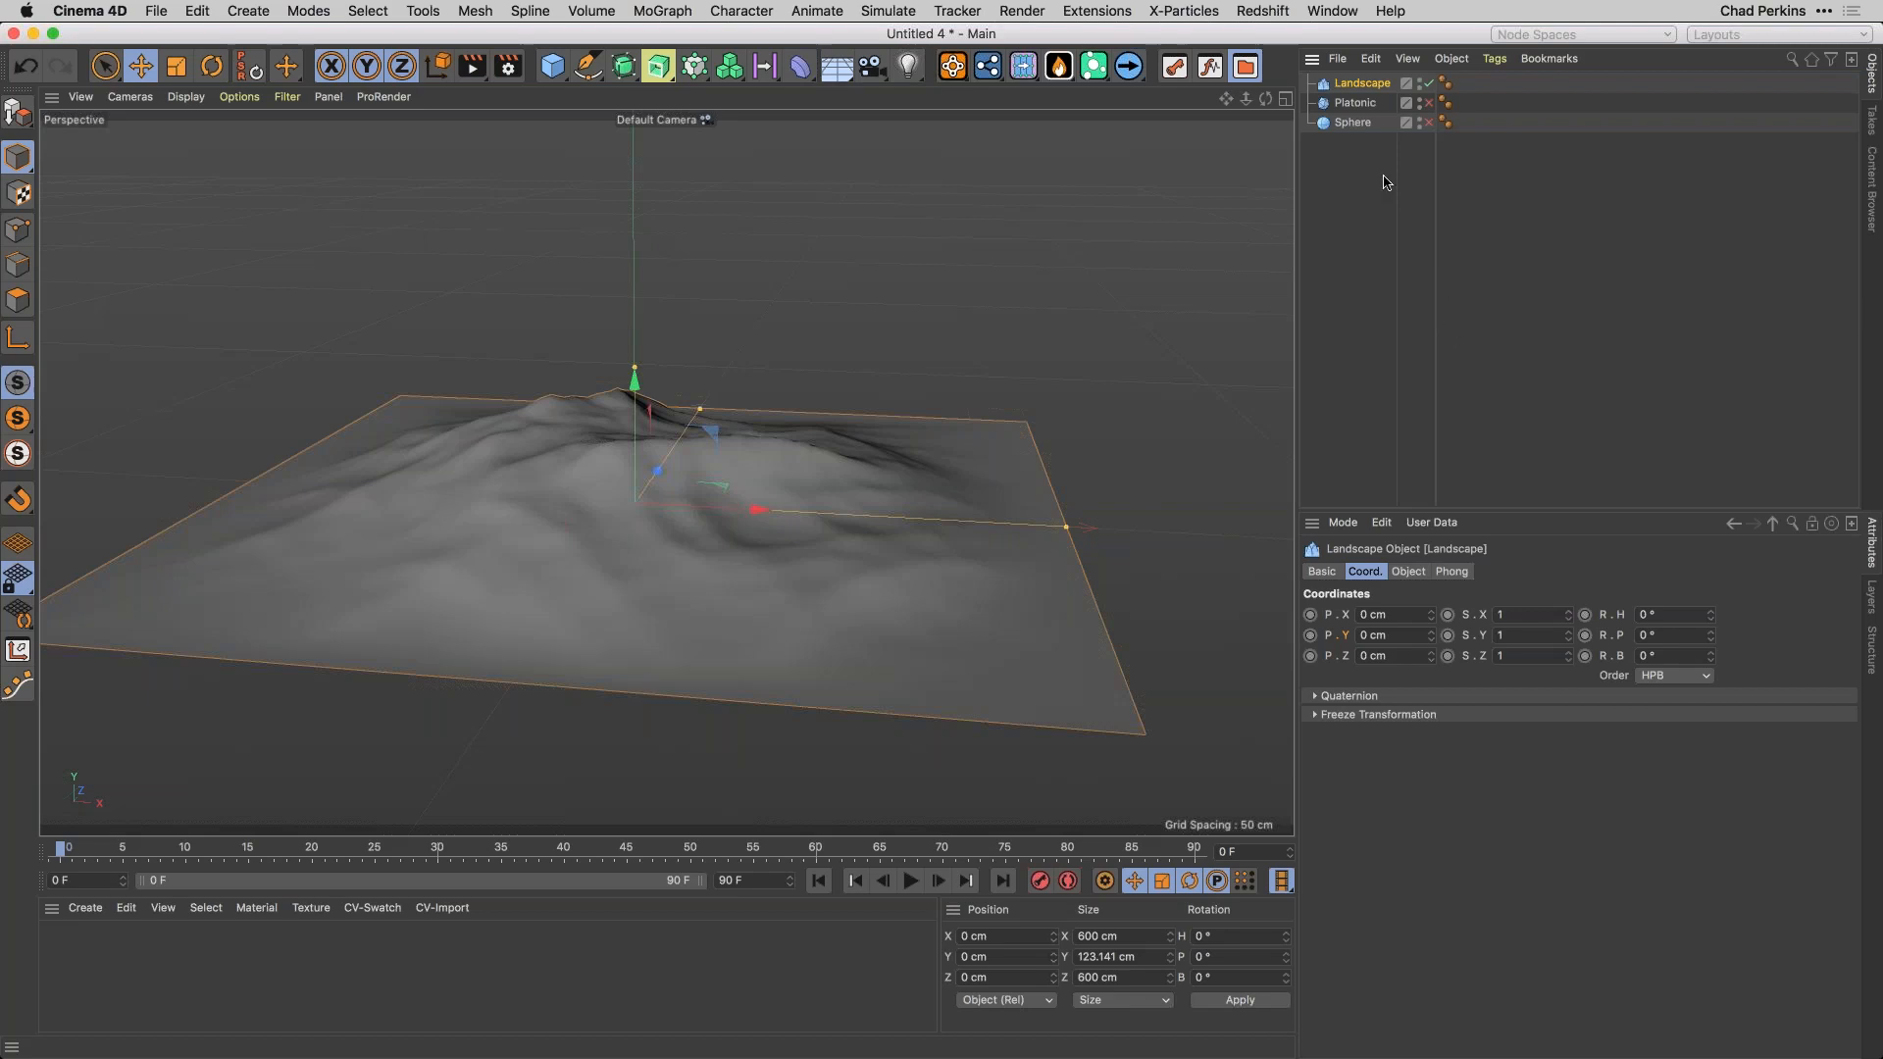
Increase the Landscape's height to 196 cm in its object properties.
left_click(1407, 572)
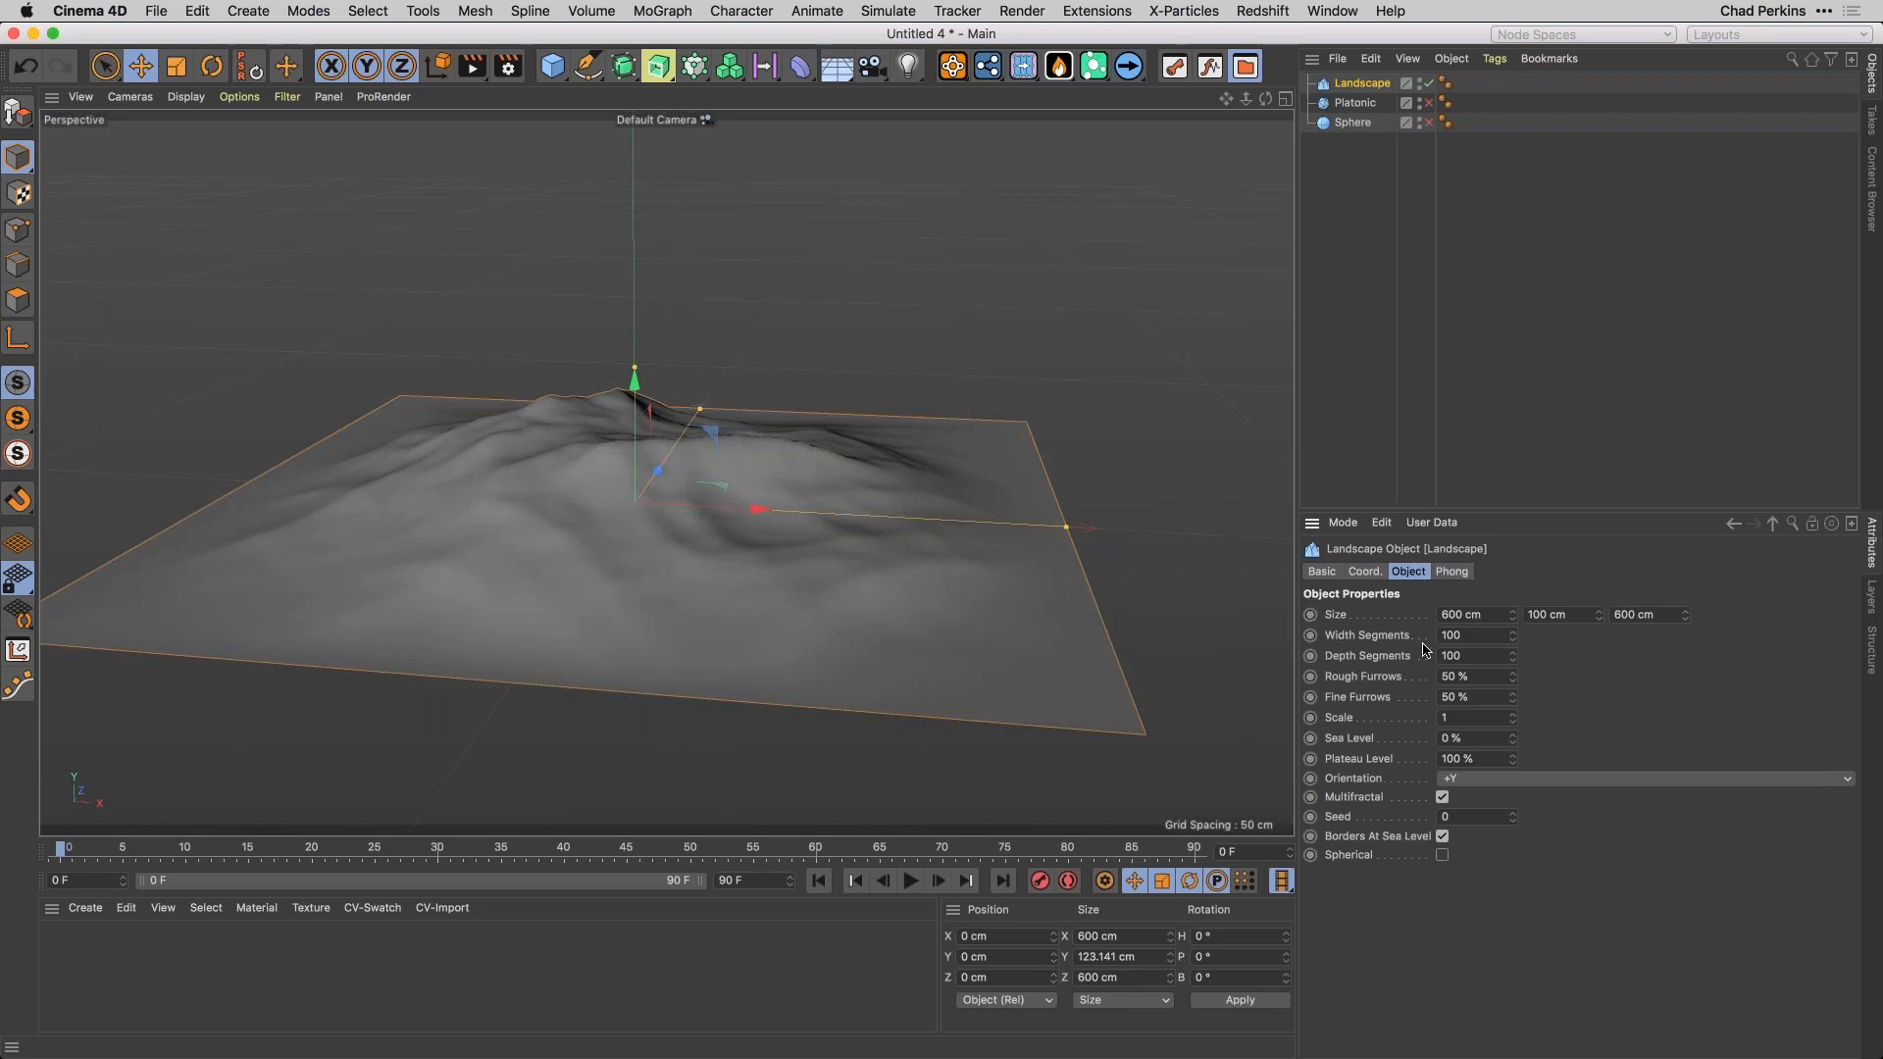
left_click_drag(1601, 616, 1602, 616)
left_click_drag(875, 526, 911, 554, "alt")
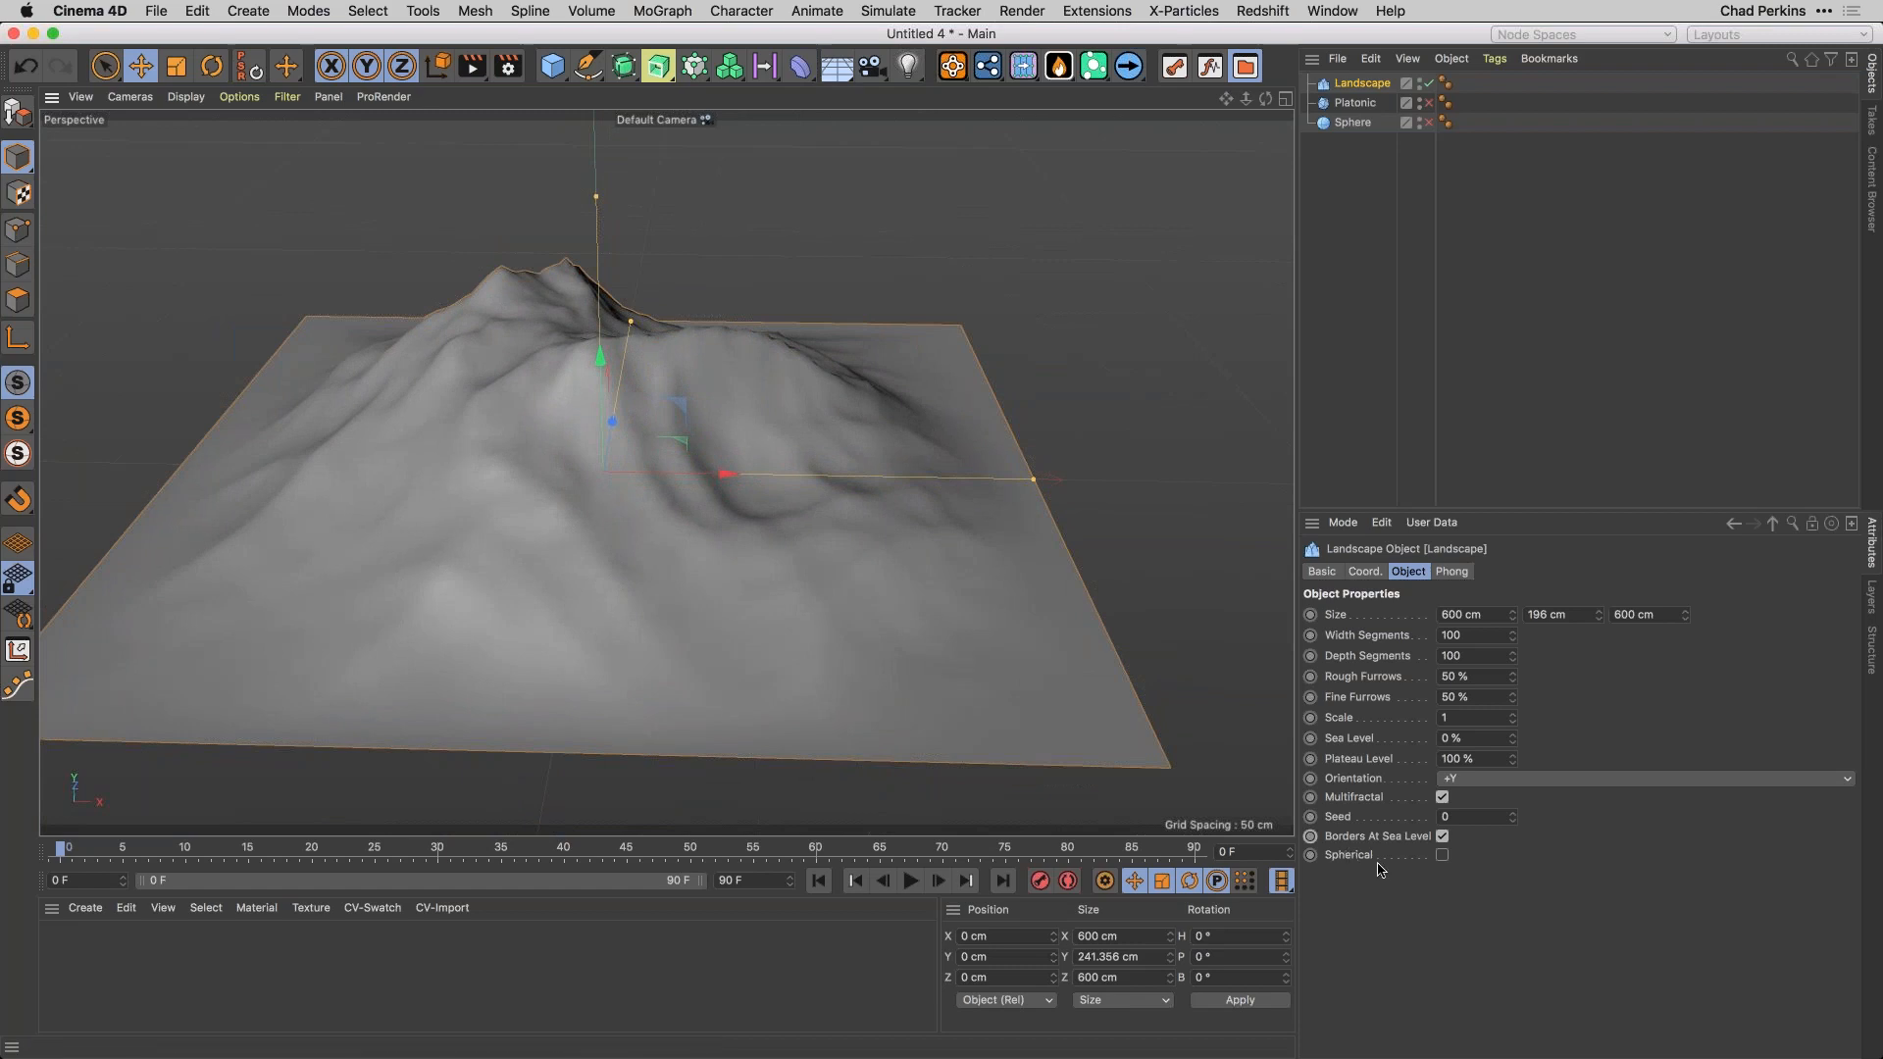
Turn the Landscape into a spherical shape with the Spherical option.
left_click(1442, 856)
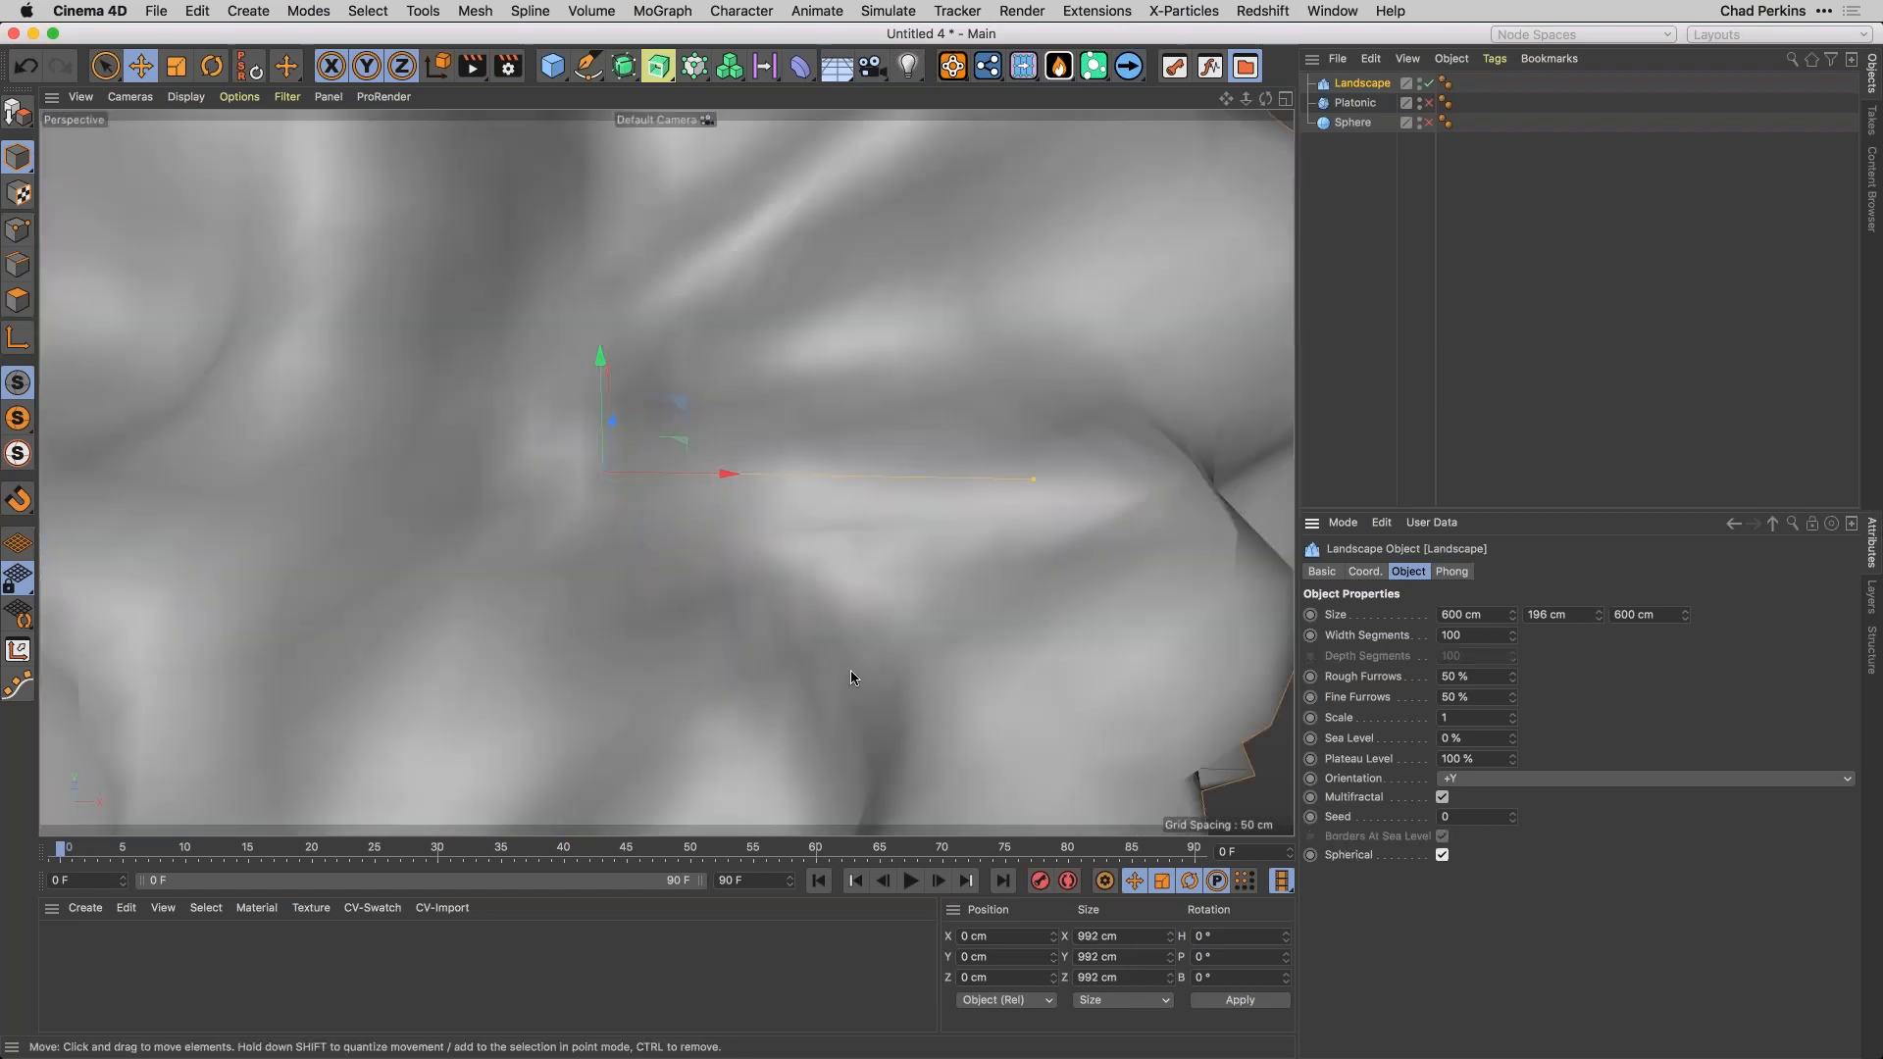
scroll(801, 550, "down", 10)
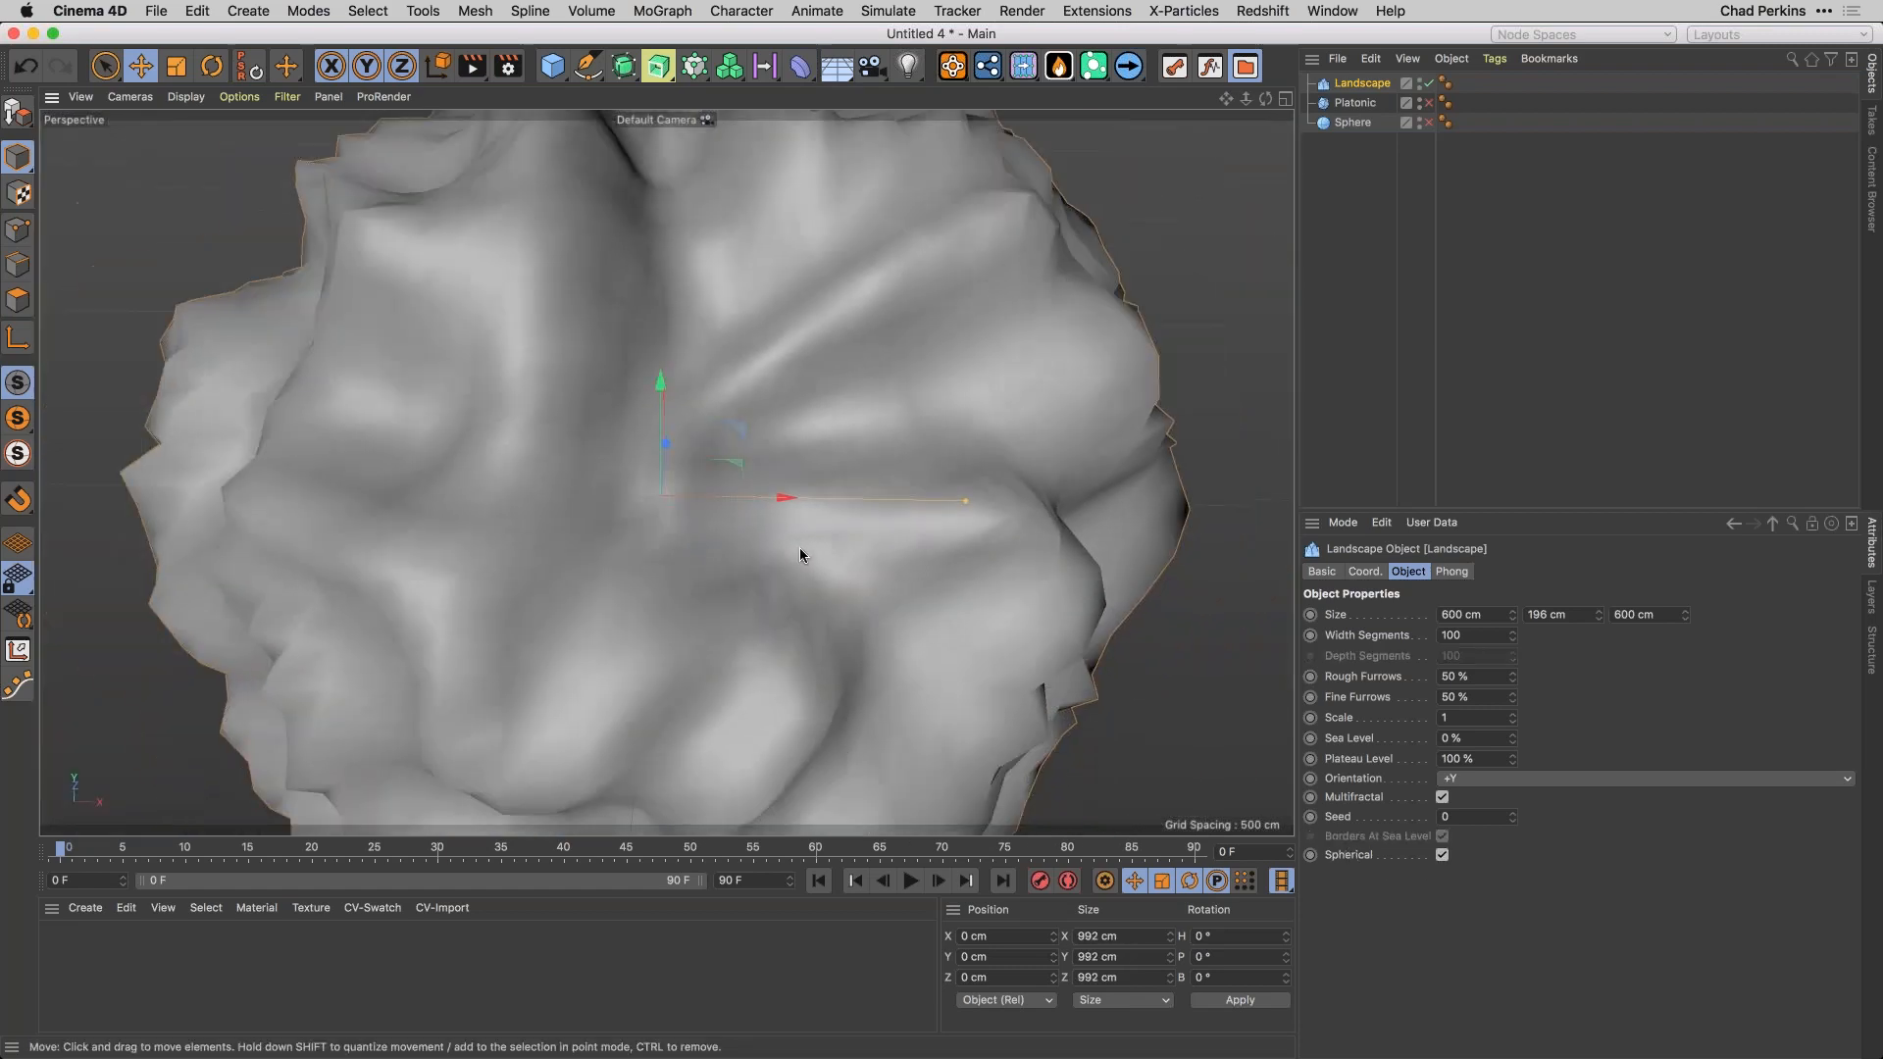
scroll(800, 548, "down", 8)
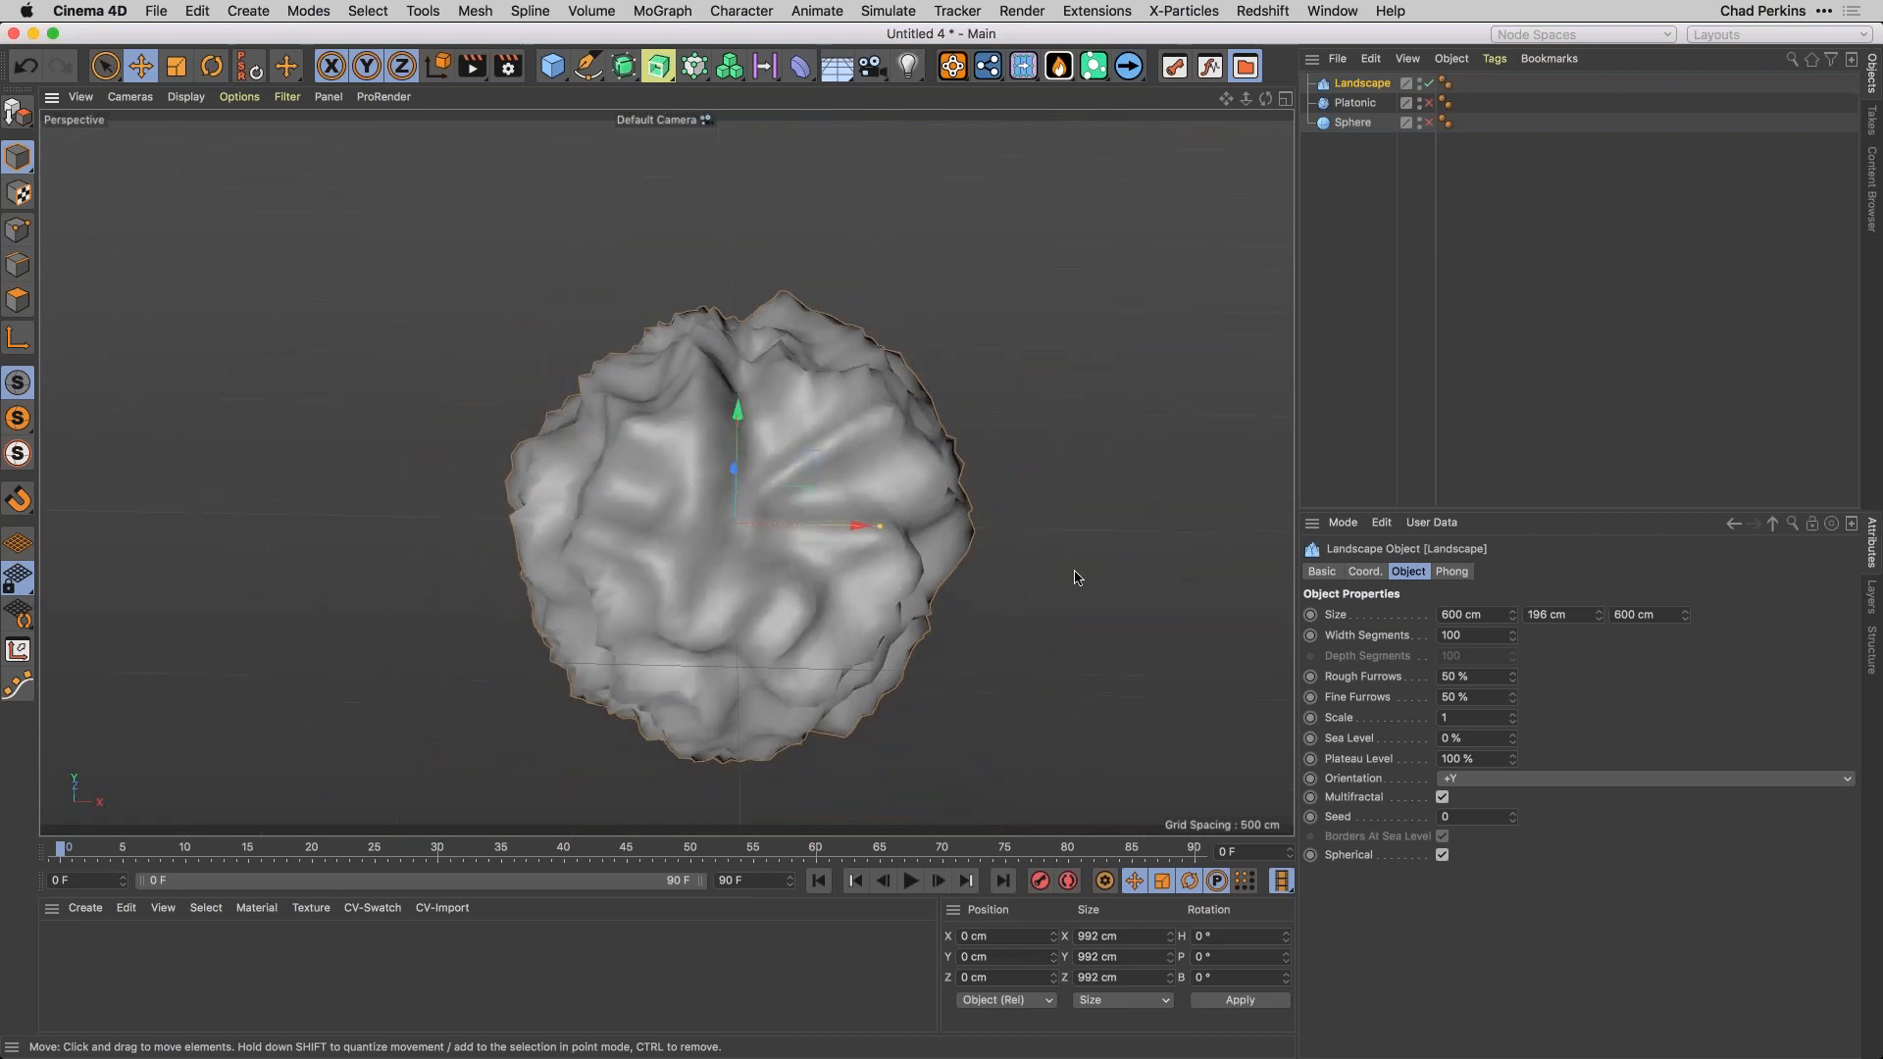
Set the spherical Landscape's three size values to 0, 691 and 462 cm.
left_click_drag(1513, 615, 1442, 615)
left_click_drag(1599, 615, 1685, 622)
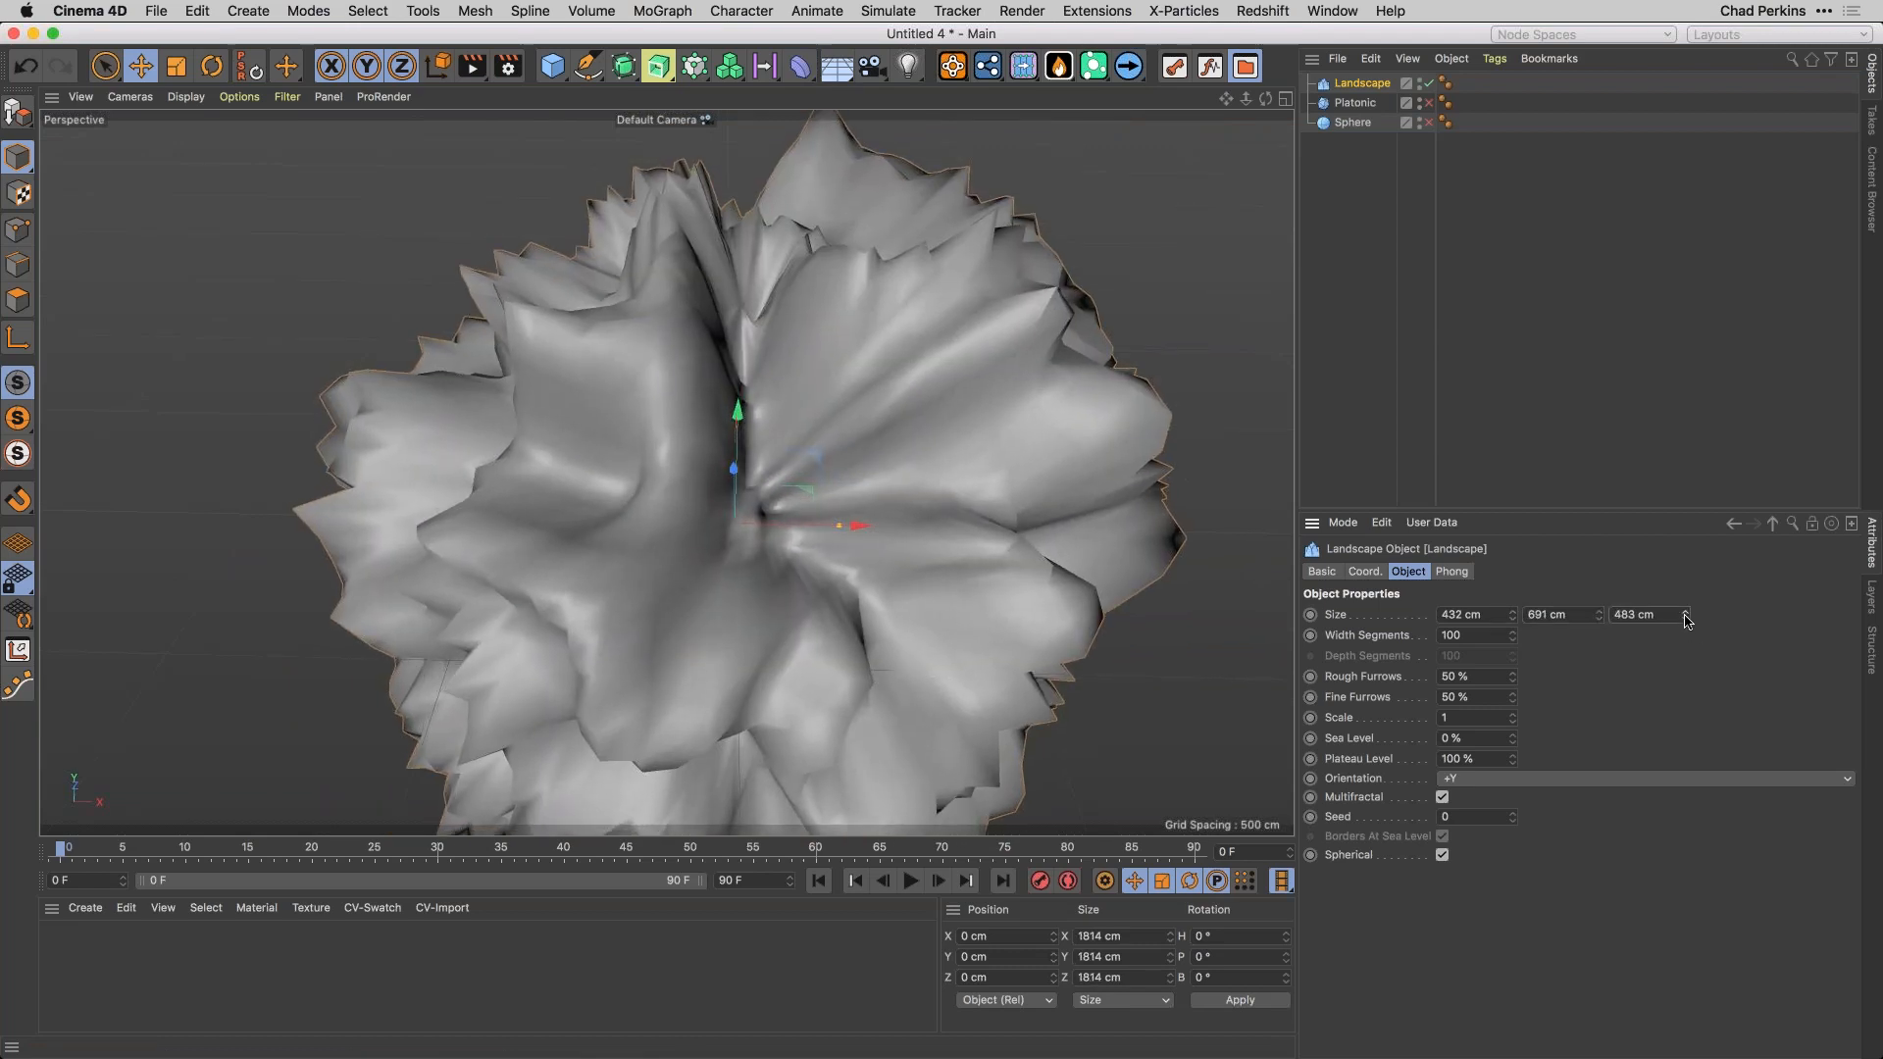
left_click_drag(1514, 616, 1515, 629)
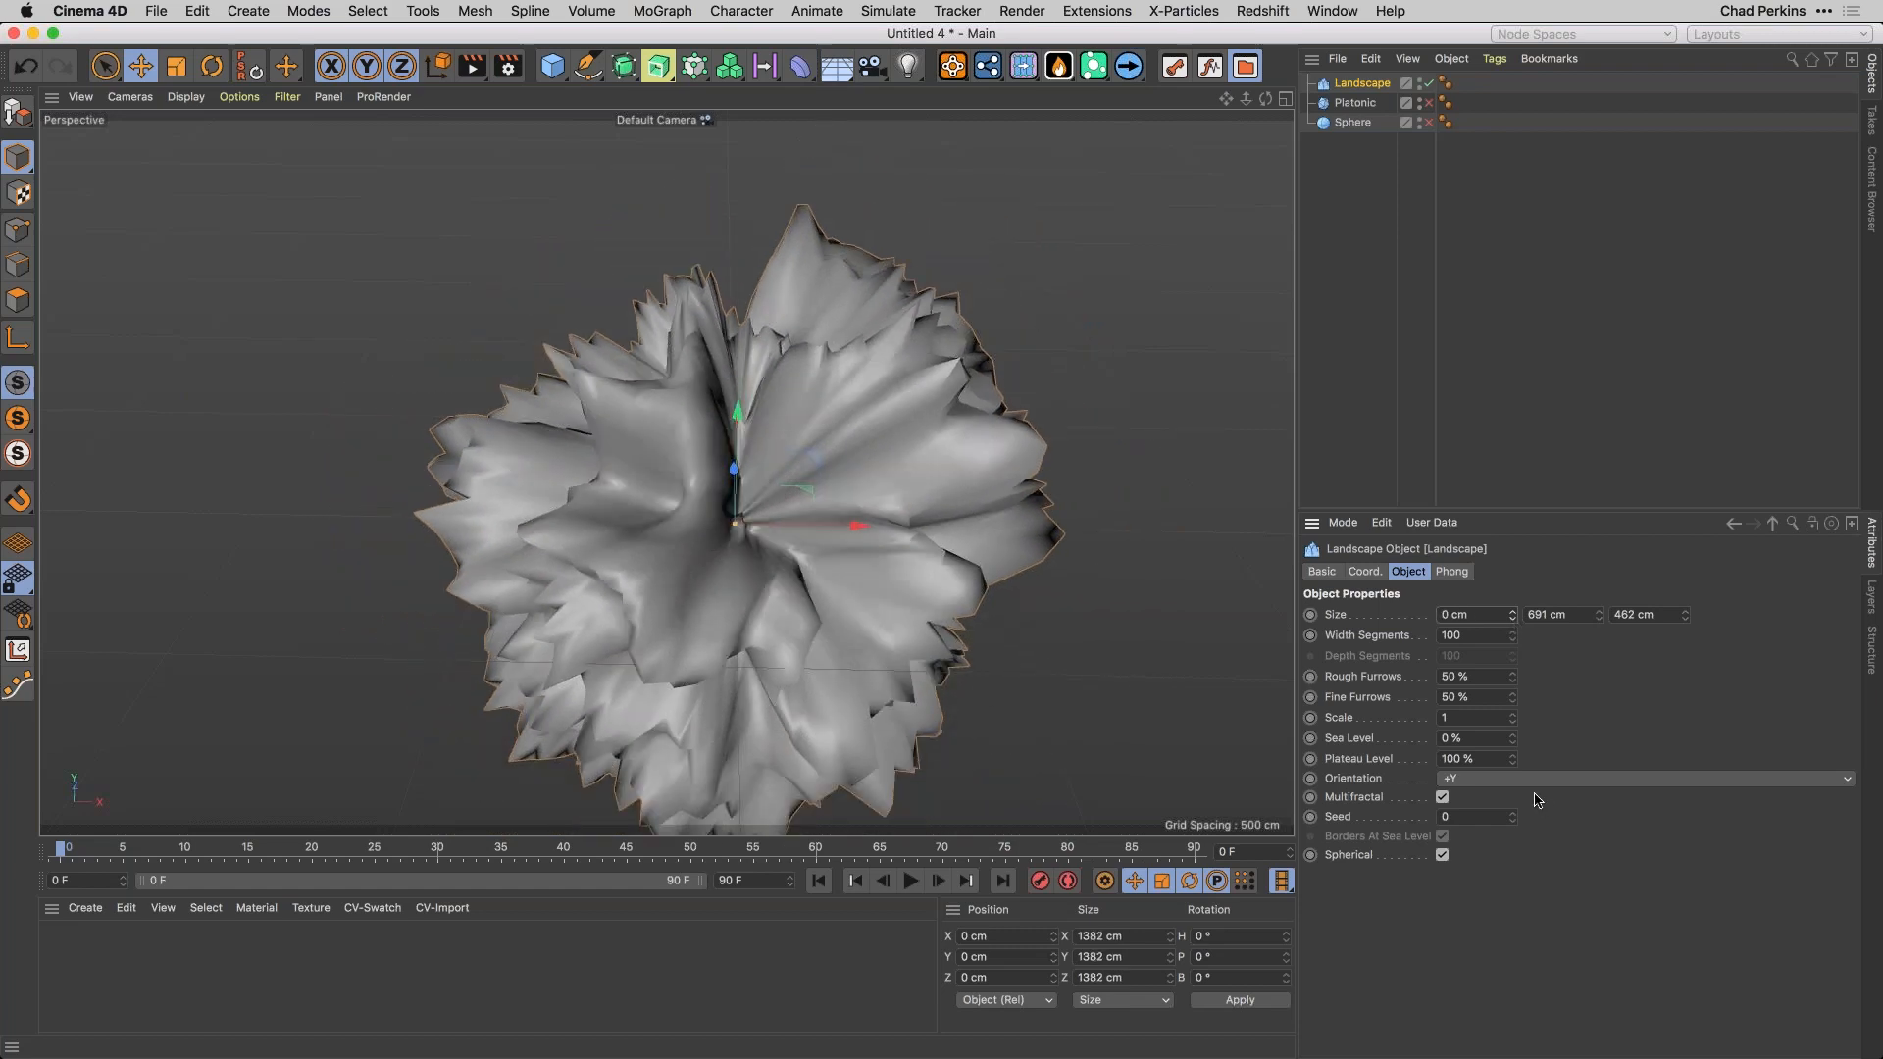
Set the Landscape's Sea Level to 49%, Rough Furrows to 30%, Fine Furrows to 19% and its height to 272 cm.
left_click_drag(1514, 742, 1513, 760)
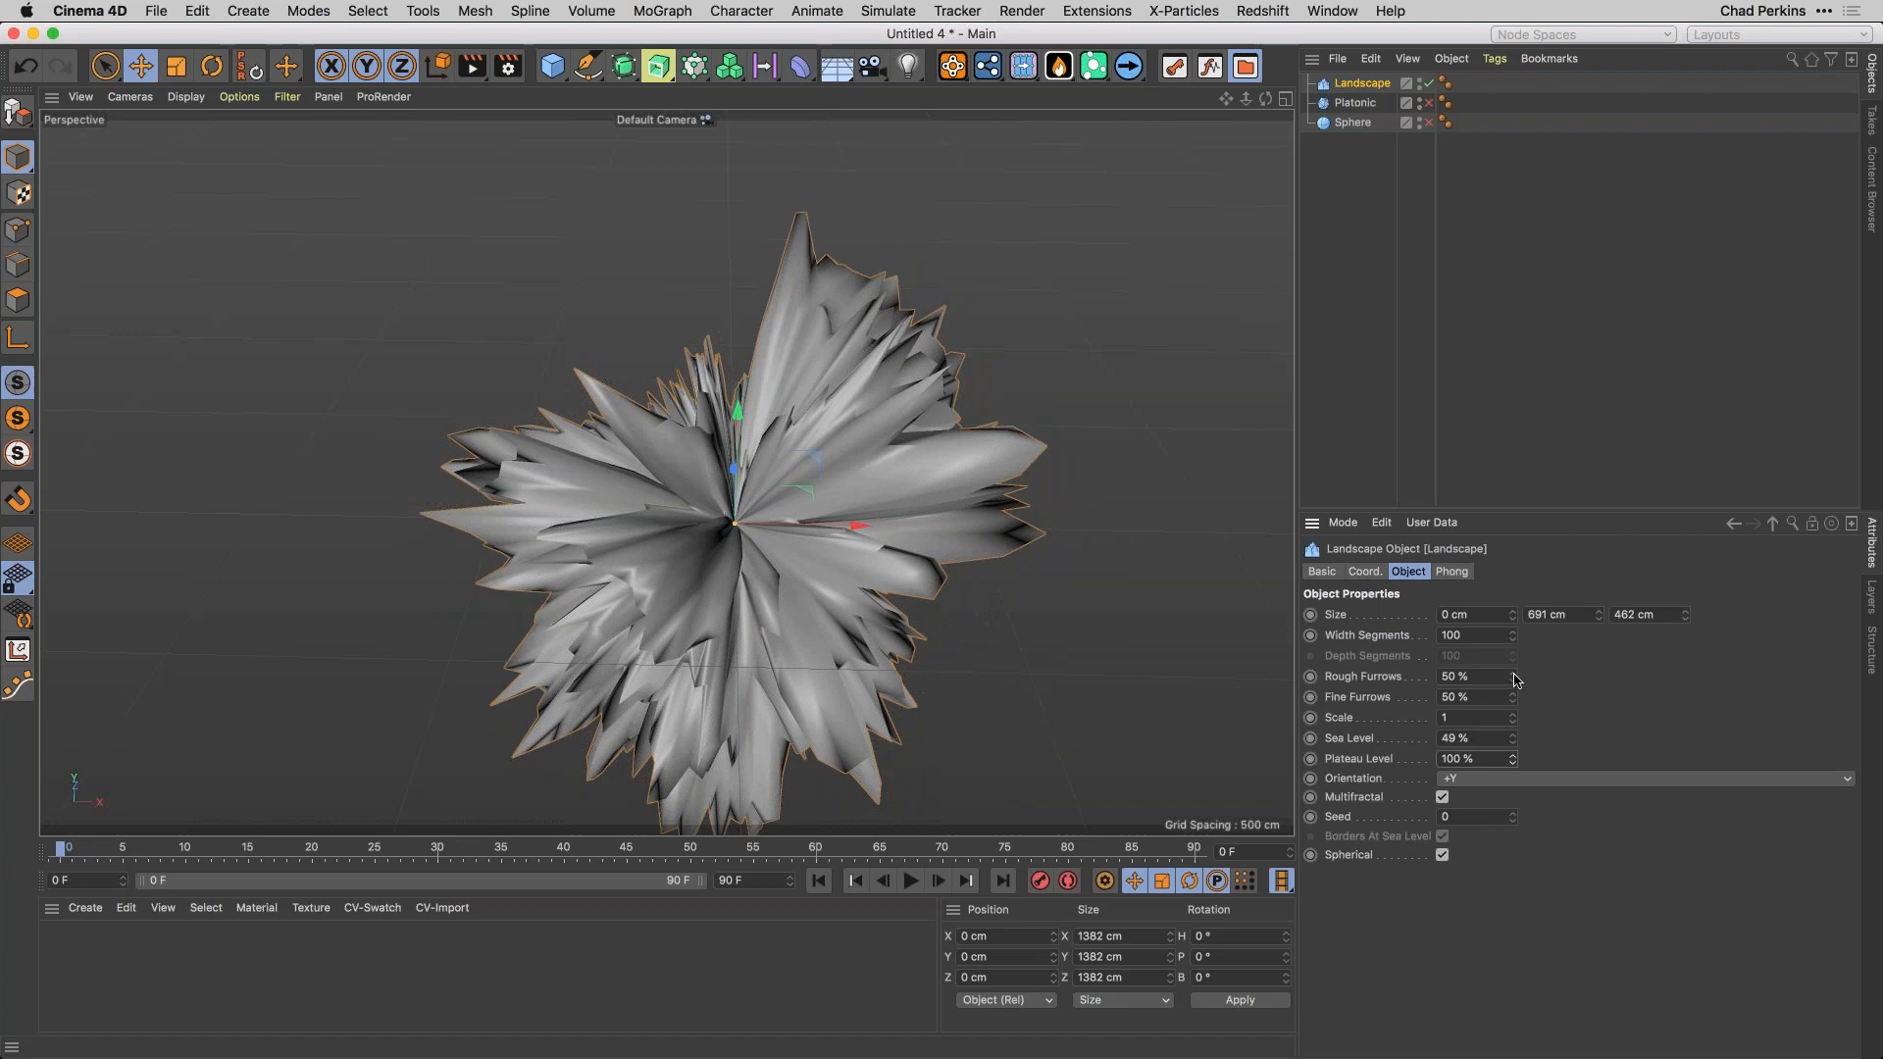
left_click_drag(1510, 678, 1514, 709)
left_click_drag(1601, 616, 1601, 610)
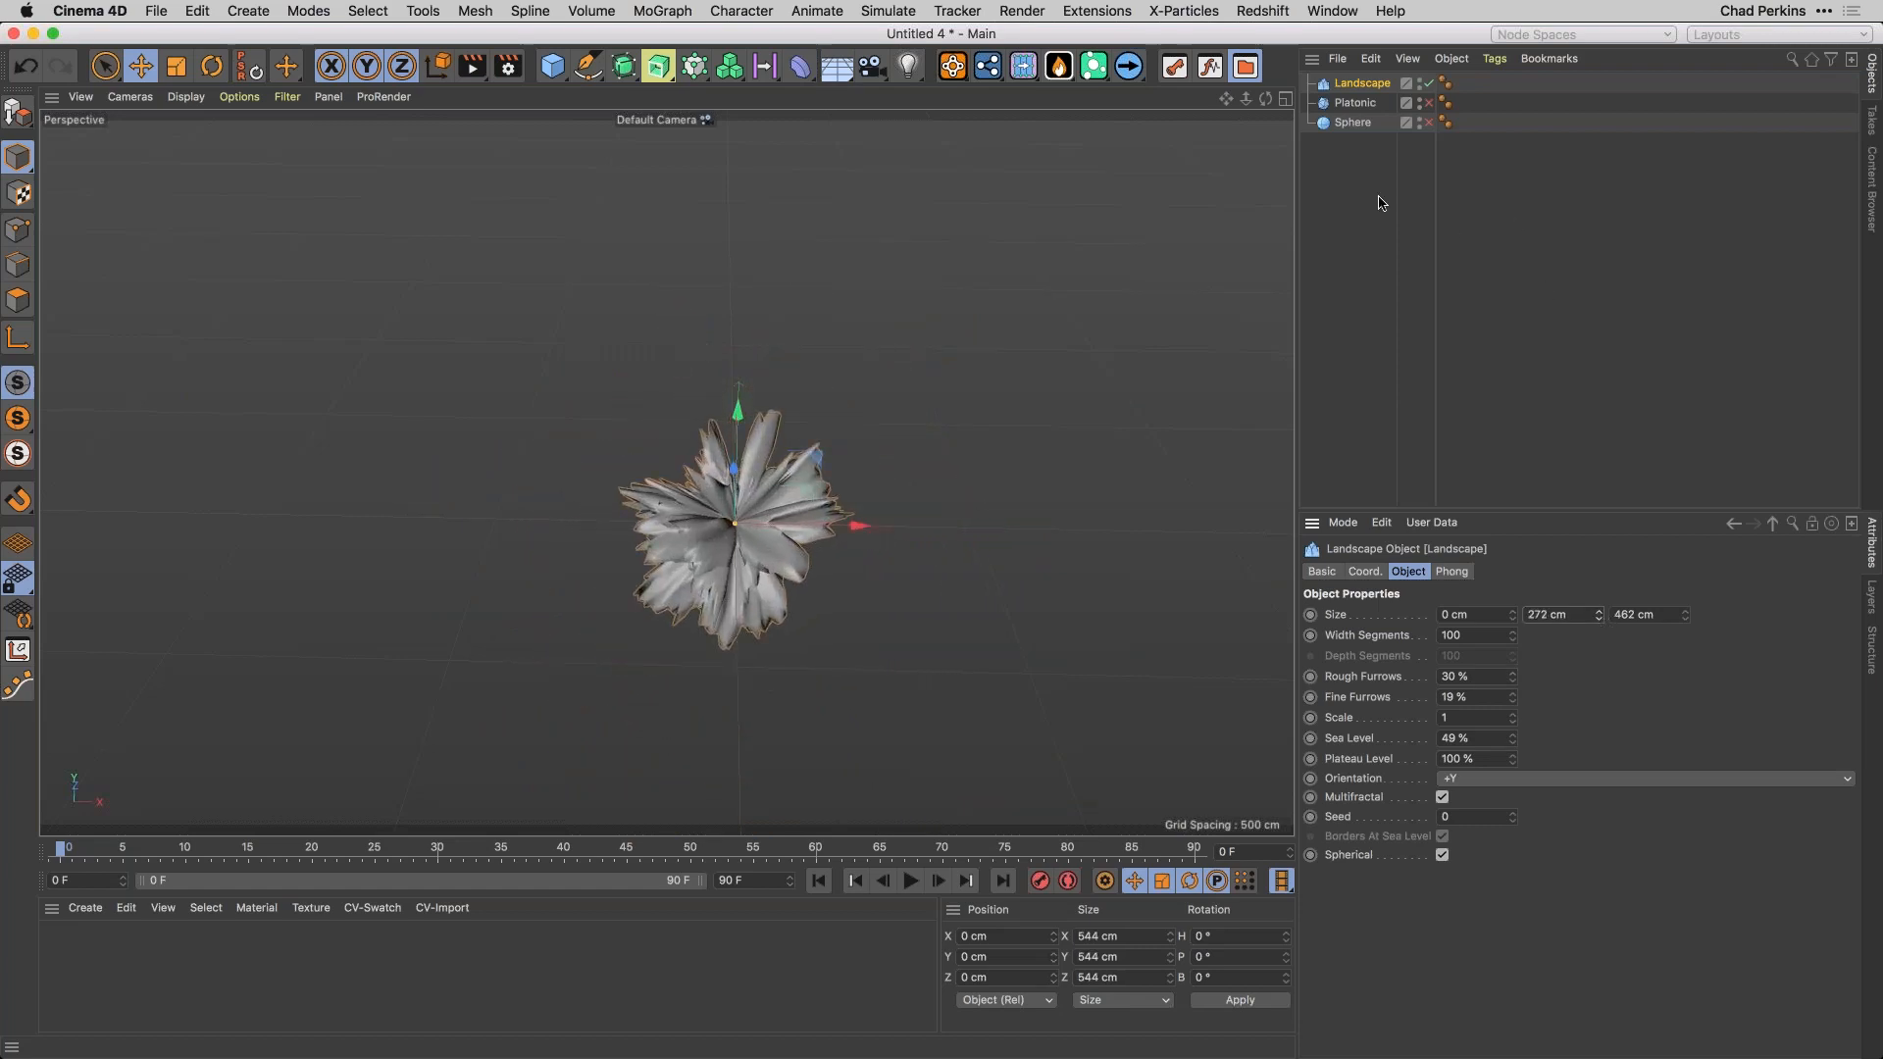
Deselect the Landscape and enable the Platonic and Sphere objects.
left_click(1362, 138)
left_click(1429, 103)
left_click(1429, 122)
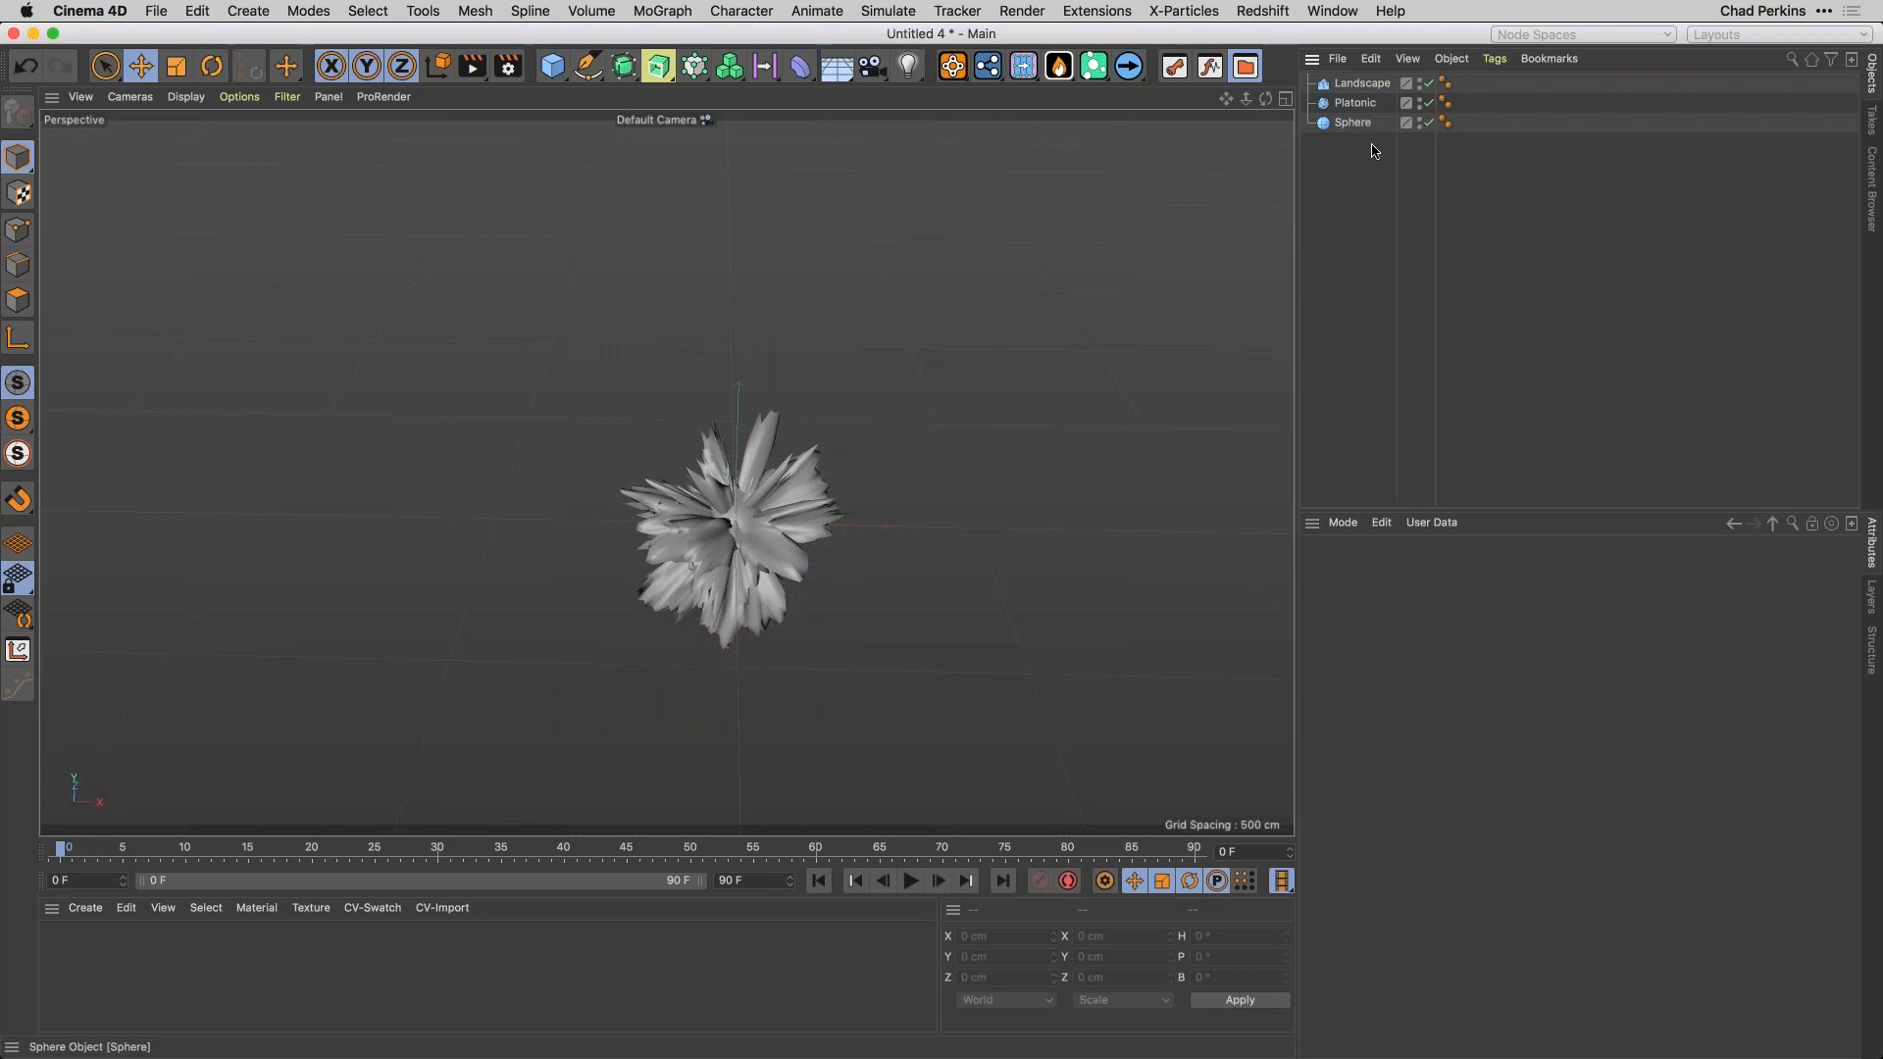
Add a Cloner and make the Platonic and Sphere objects its children.
left_click(695, 66)
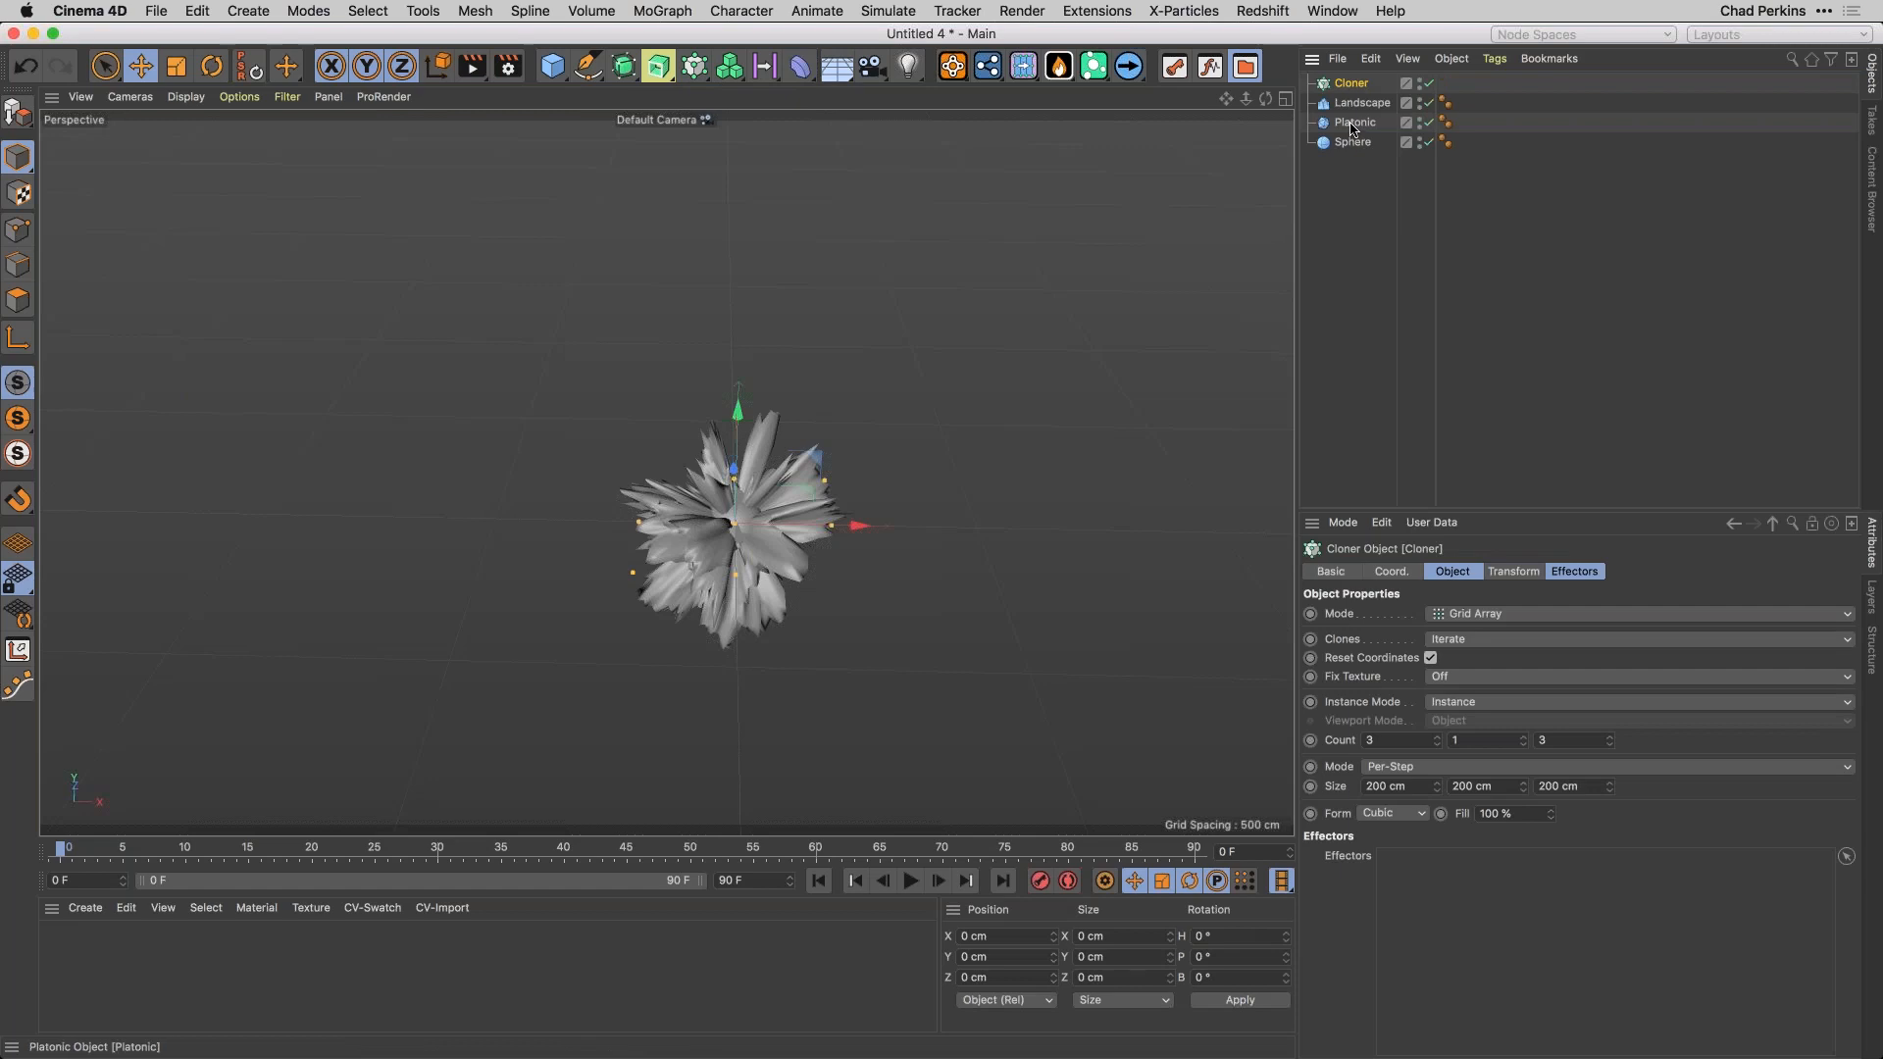
left_click(1355, 125)
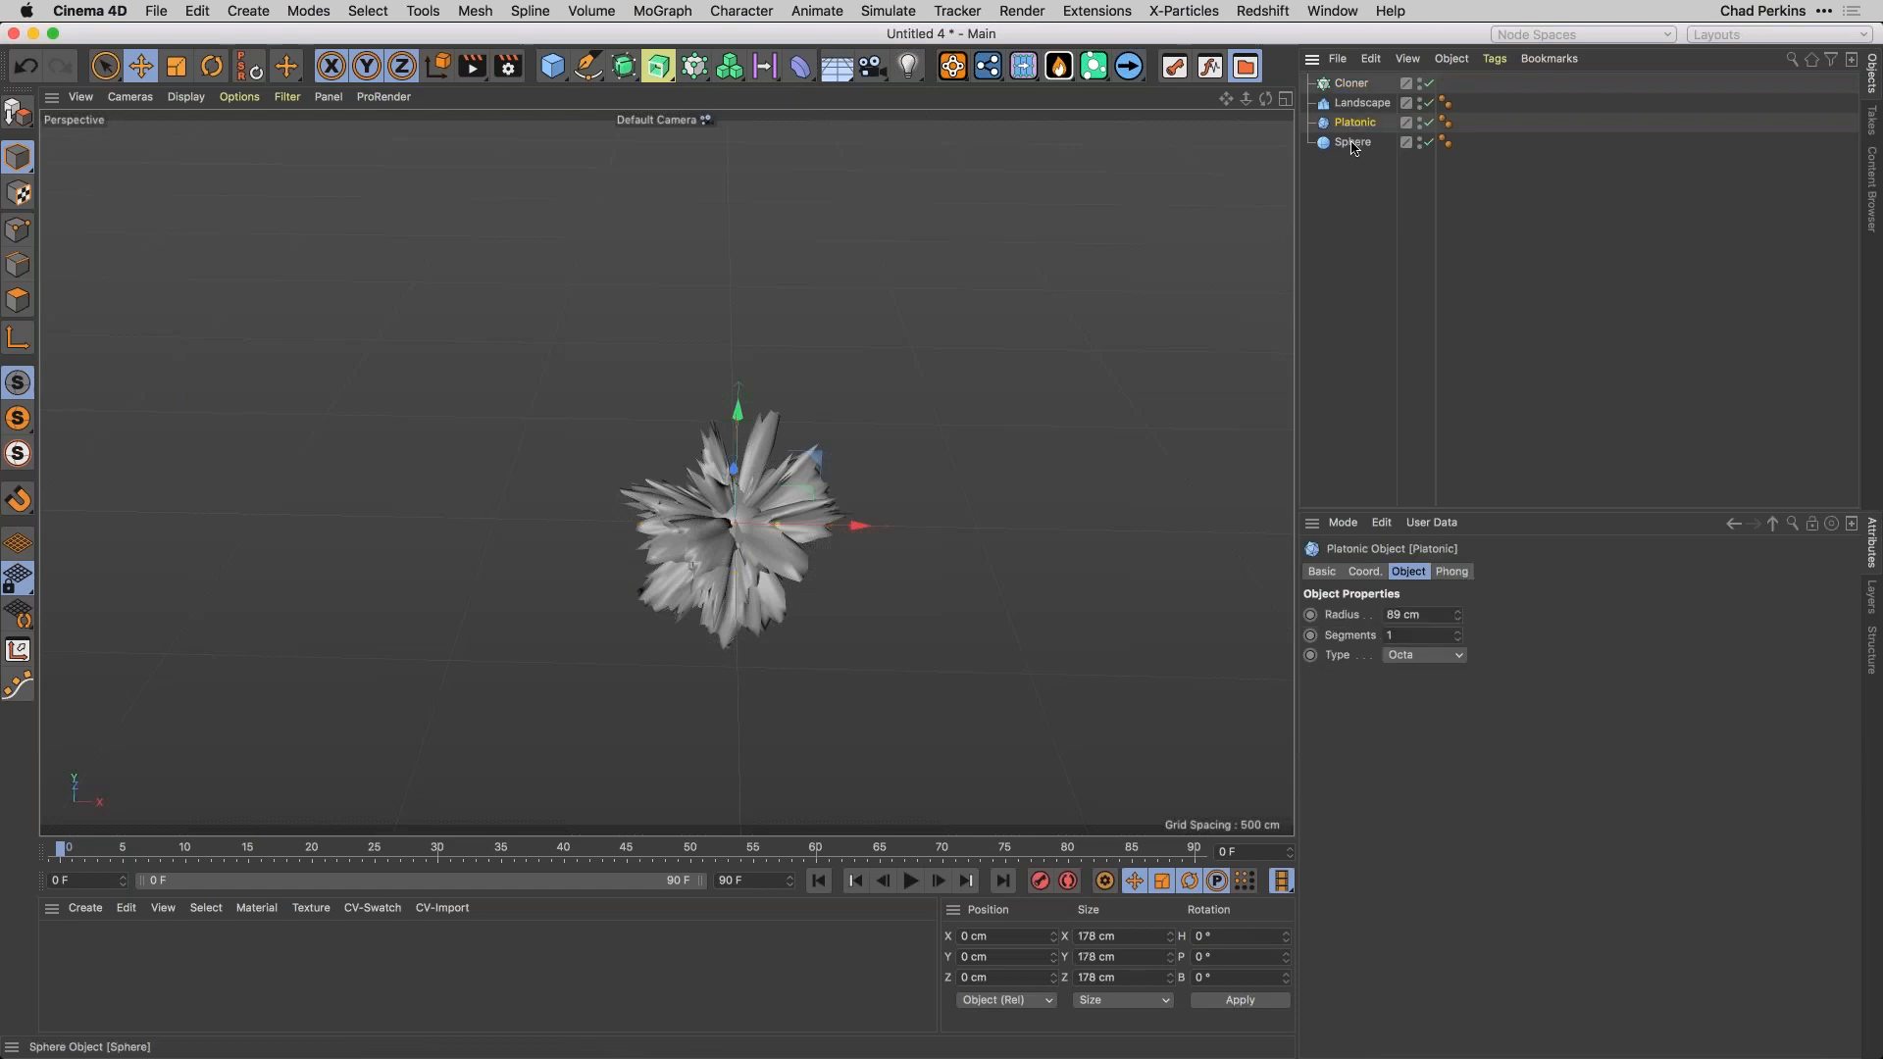
left_click(1352, 143, "shift")
left_click_drag(1355, 125, 1357, 86)
Set the Cloner's grid array to Sphere form with a Y count of 3 and sizes of 247 cm in X and 265 cm in Y.
left_click(1352, 83)
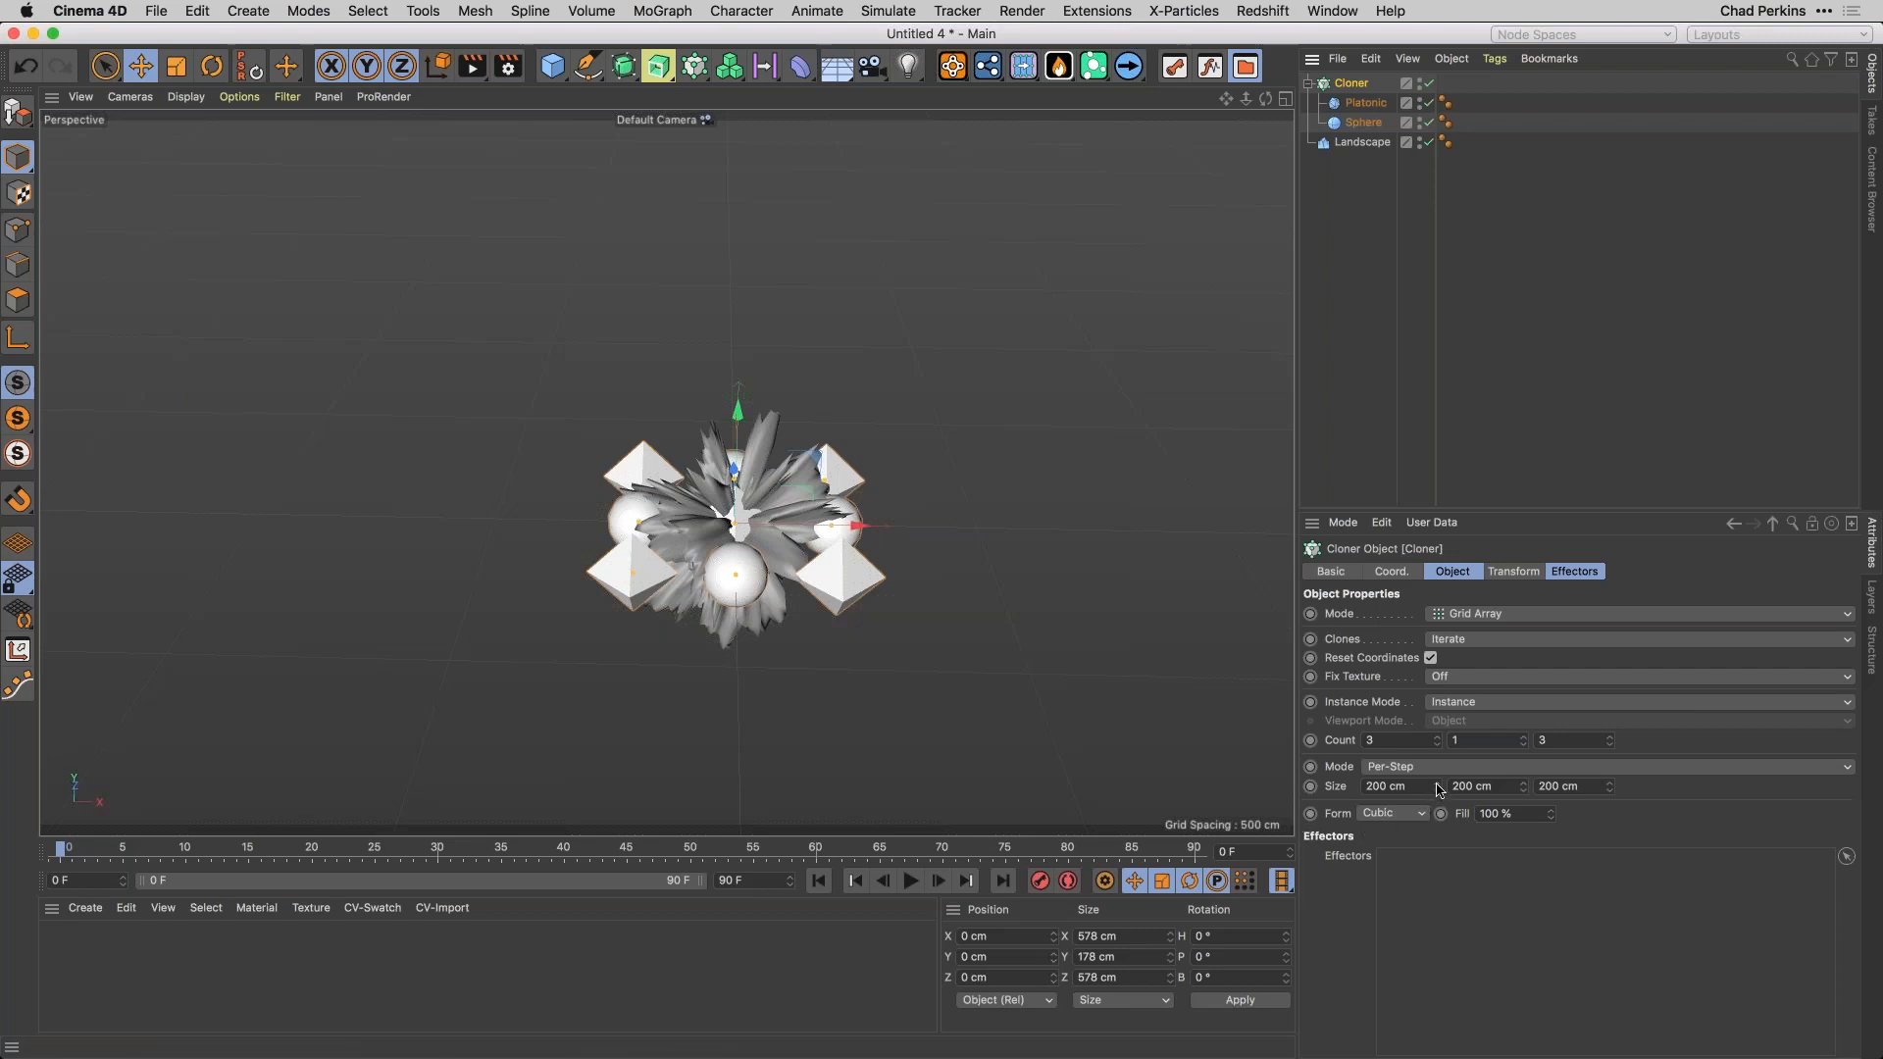
left_click_drag(1438, 789, 1439, 790)
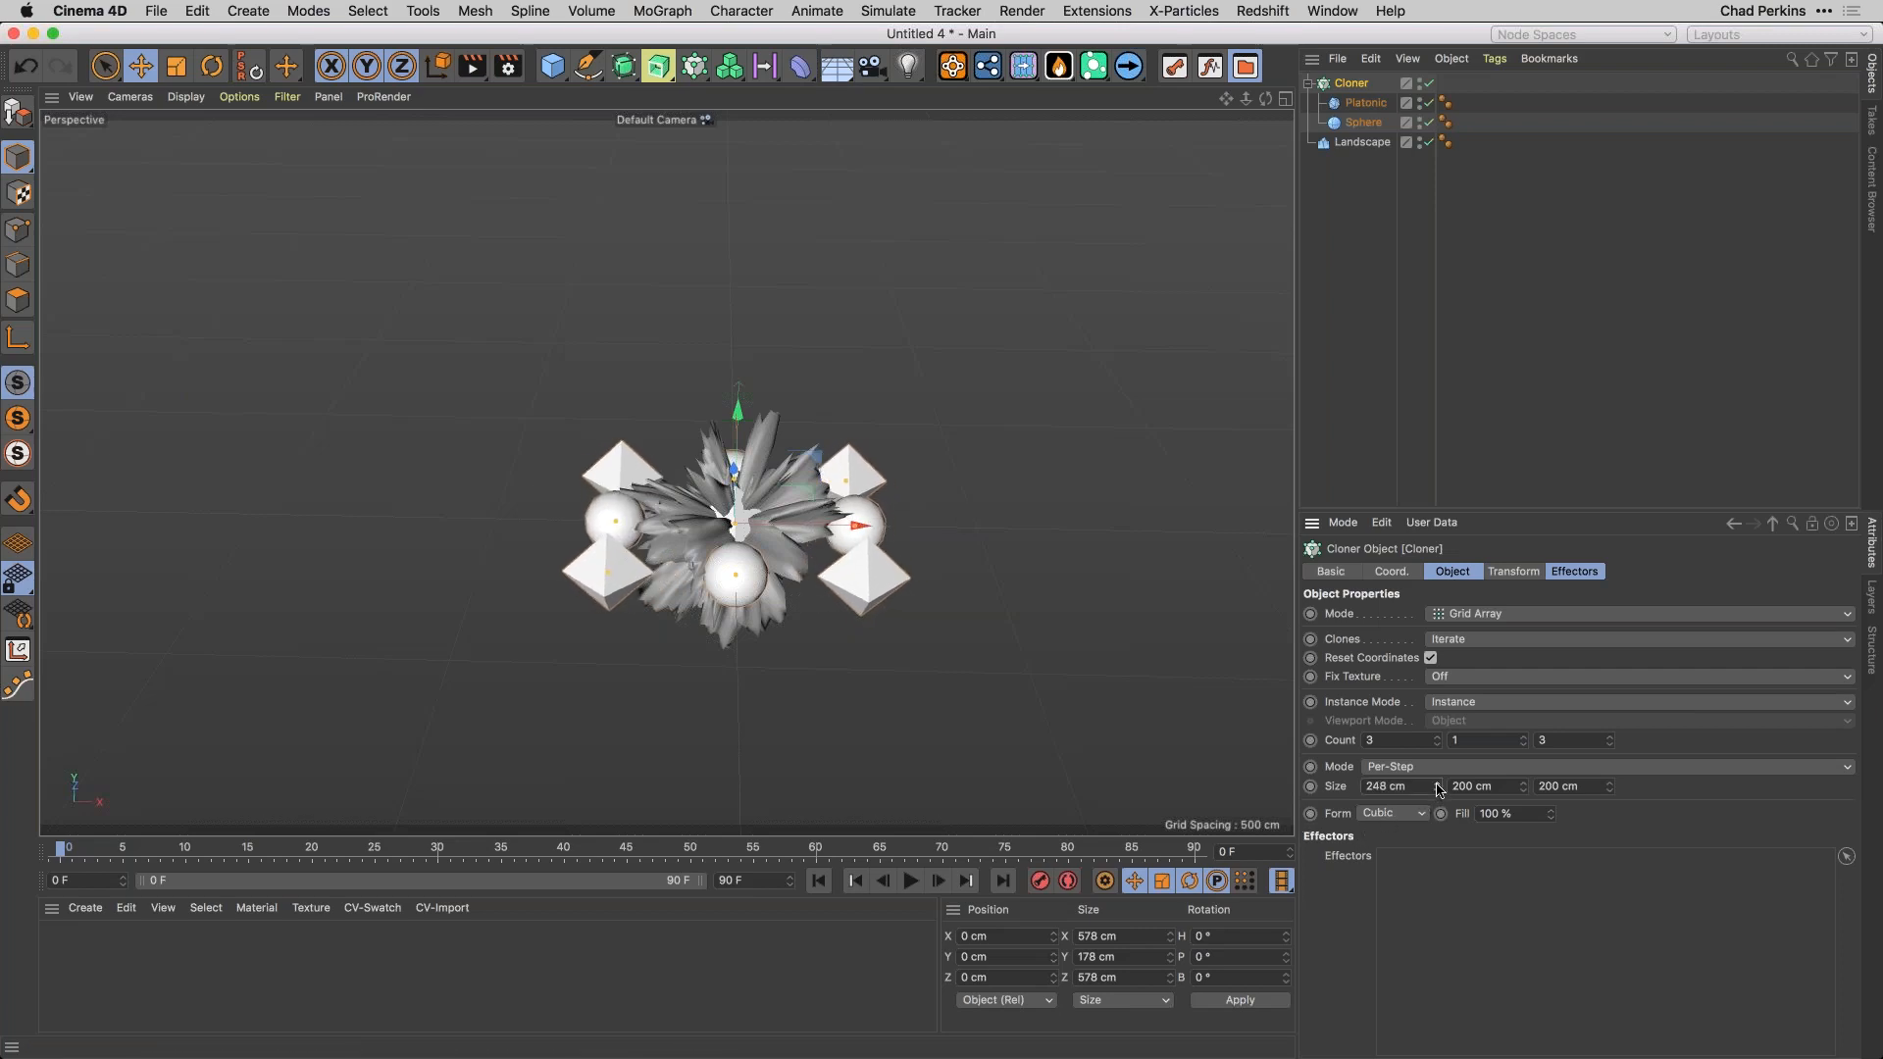
left_click(1390, 815)
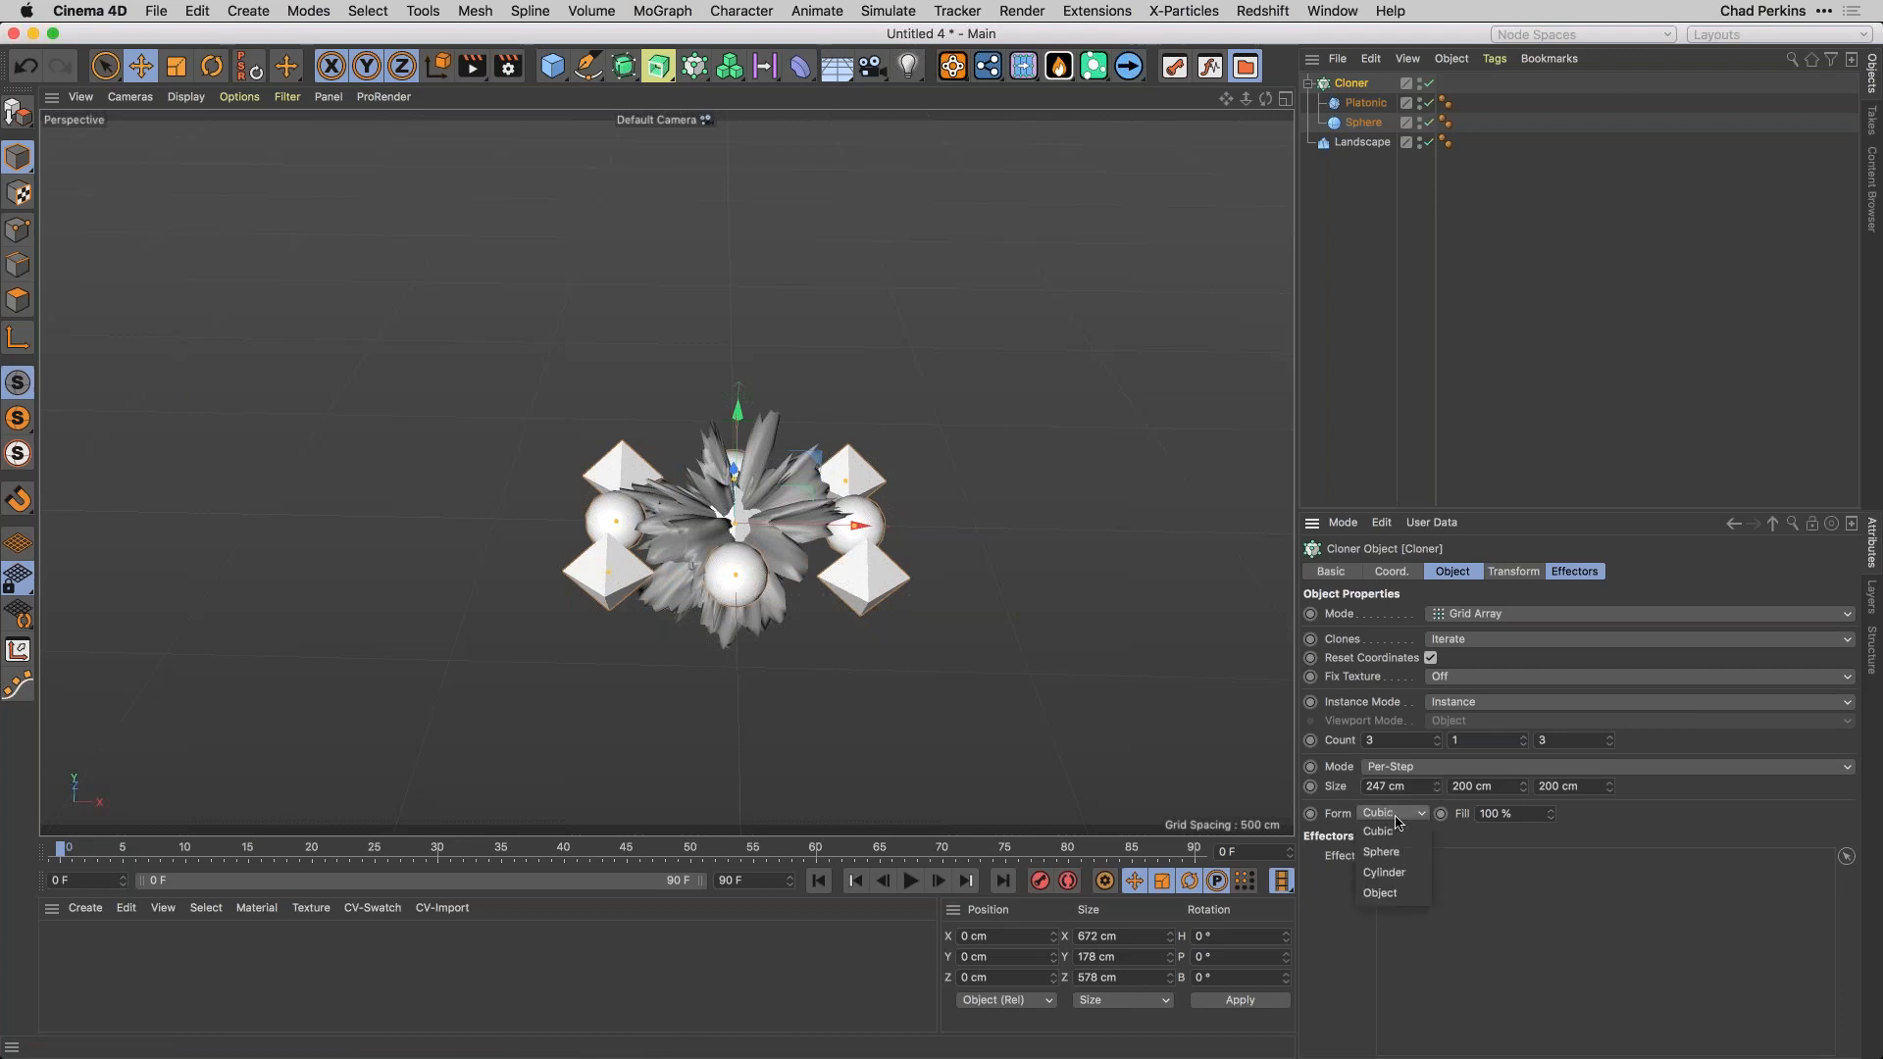
left_click(1382, 851)
left_click(1523, 736)
left_click(1523, 737)
left_click_drag(1523, 786, 1498, 388)
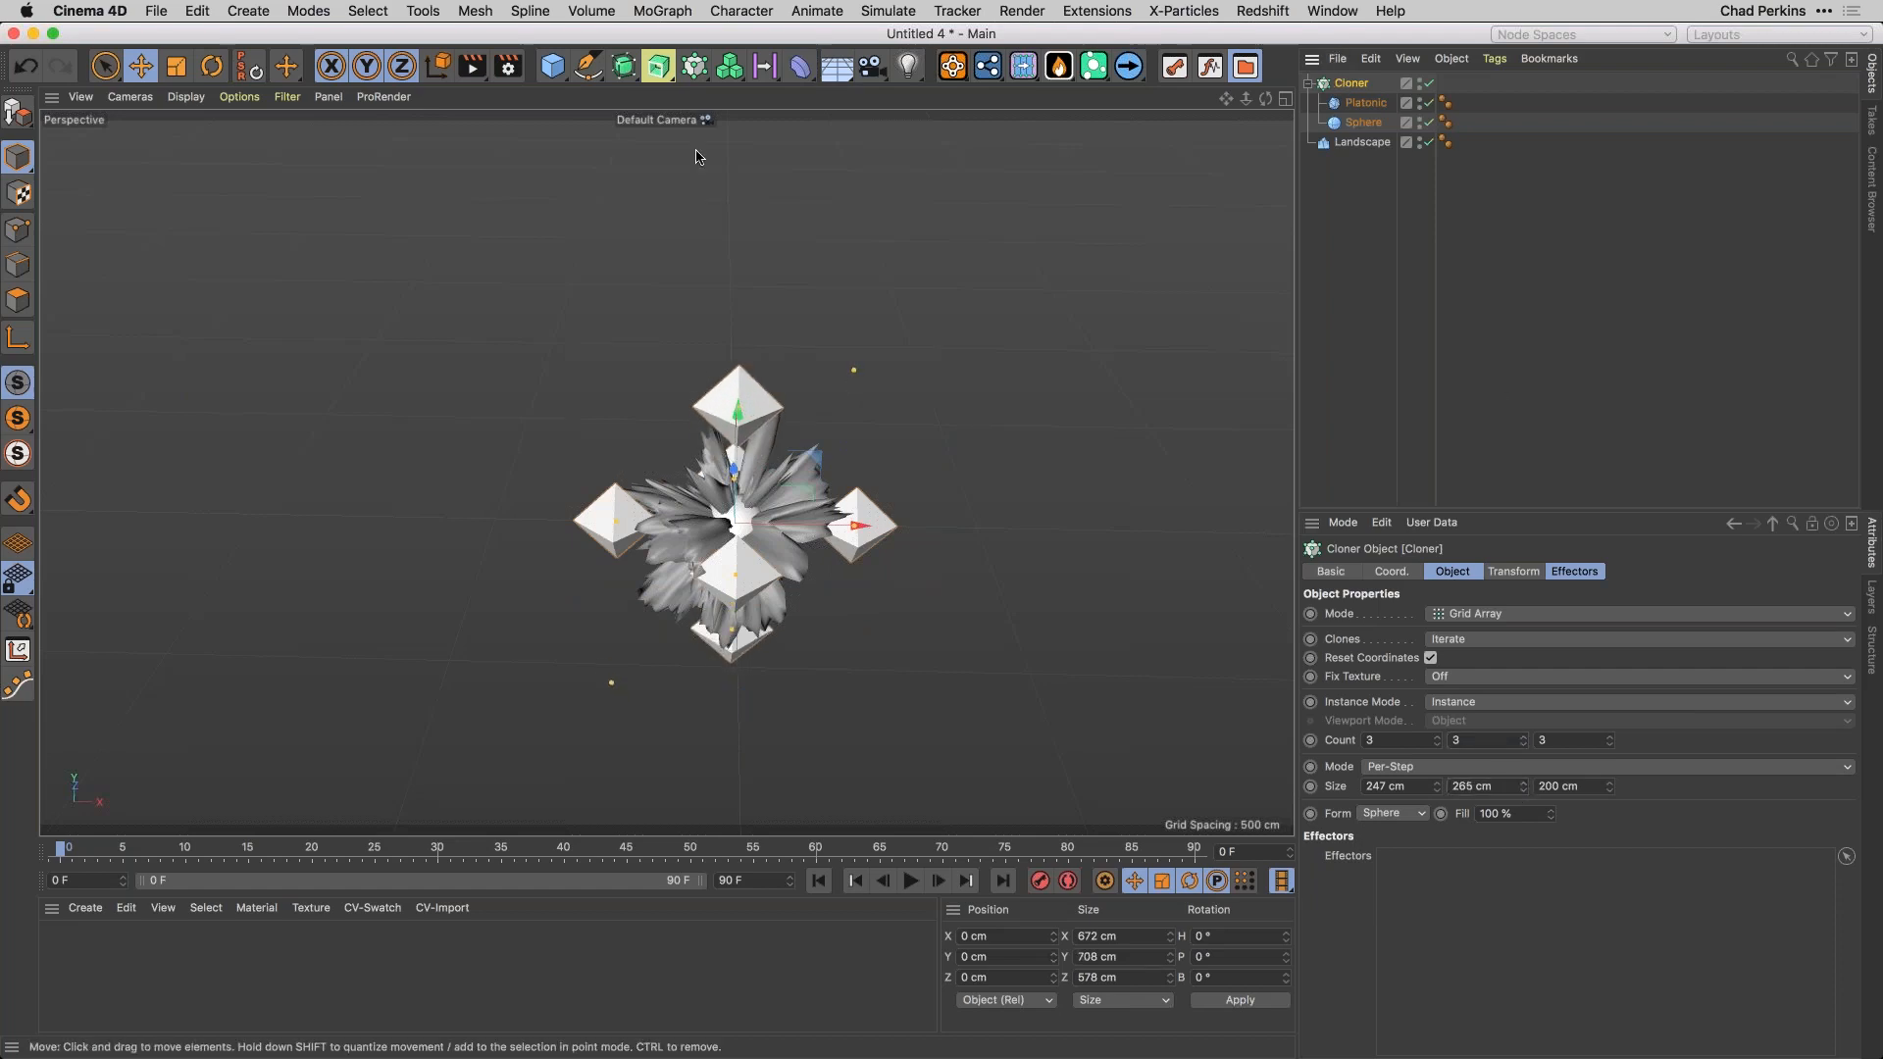
Add a Random effector to the Cloner with position variation of 131 cm in X and 84 cm in Y.
left_click(694, 66)
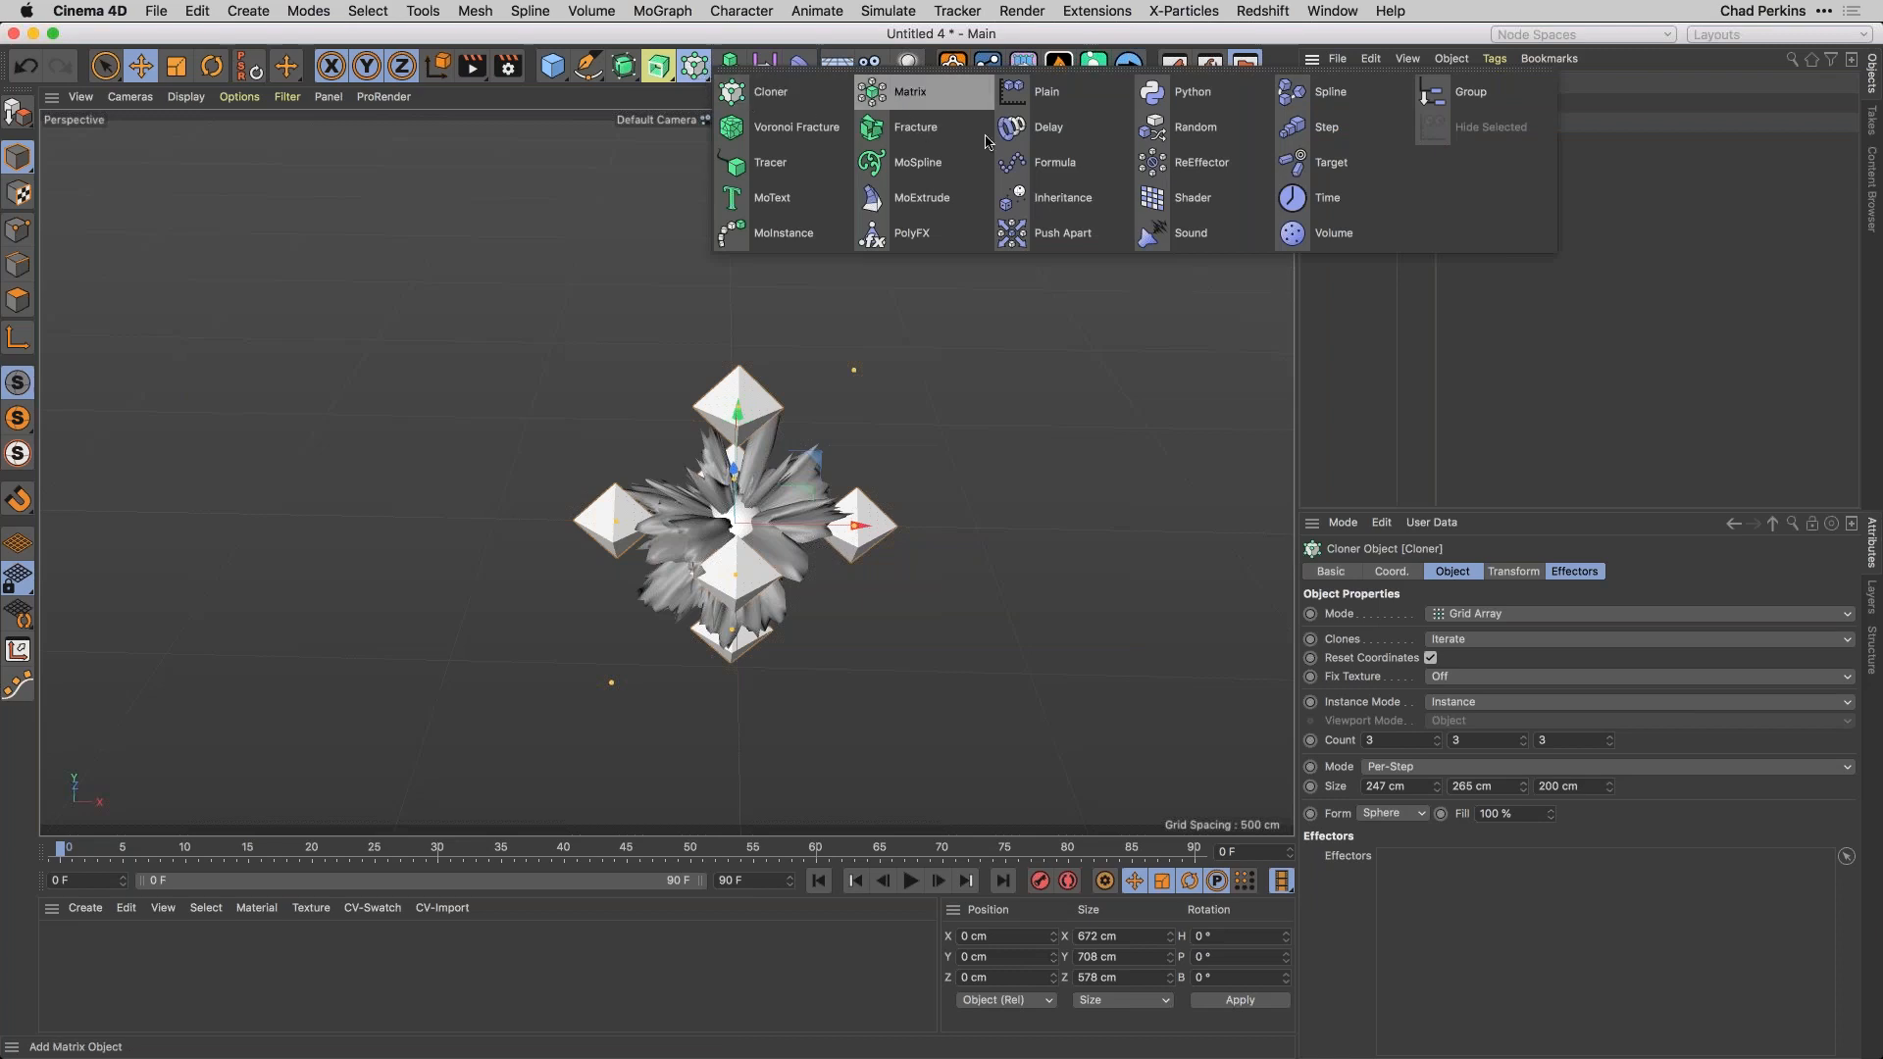
left_click(1196, 126)
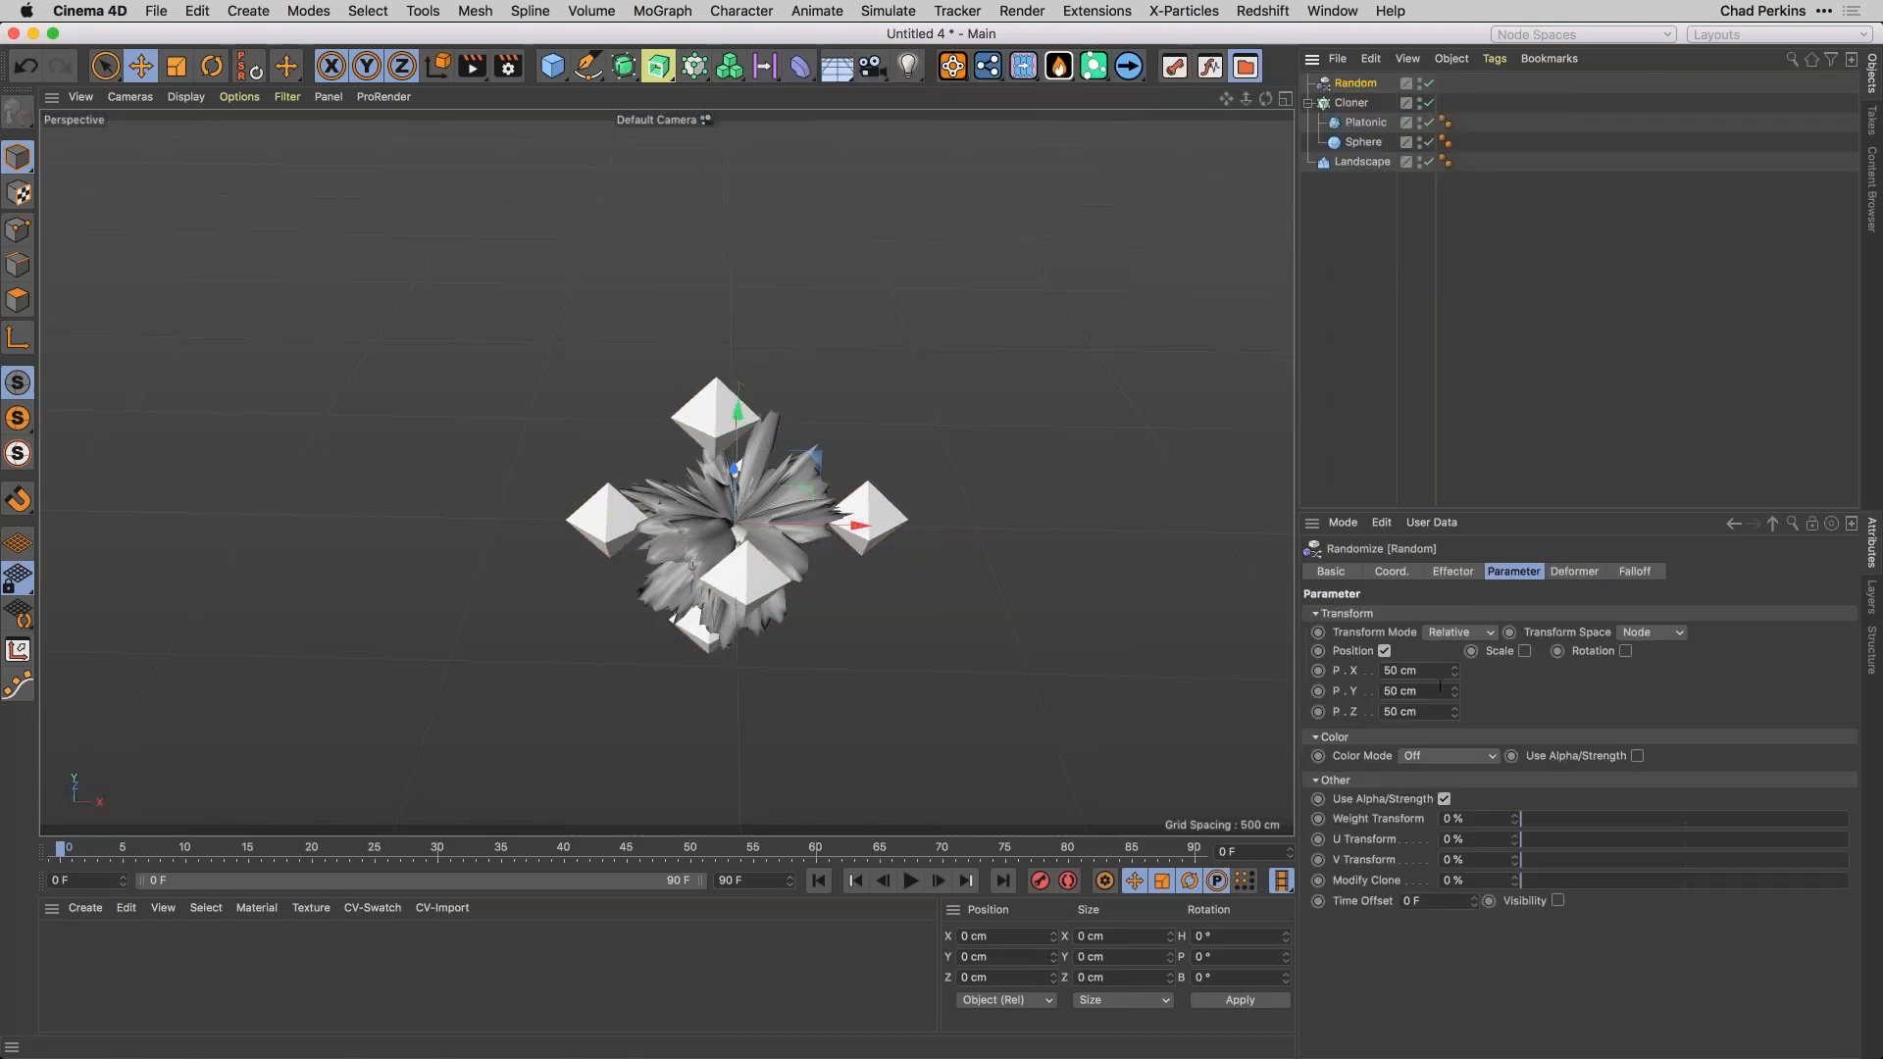
left_click_drag(1455, 670, 1455, 691)
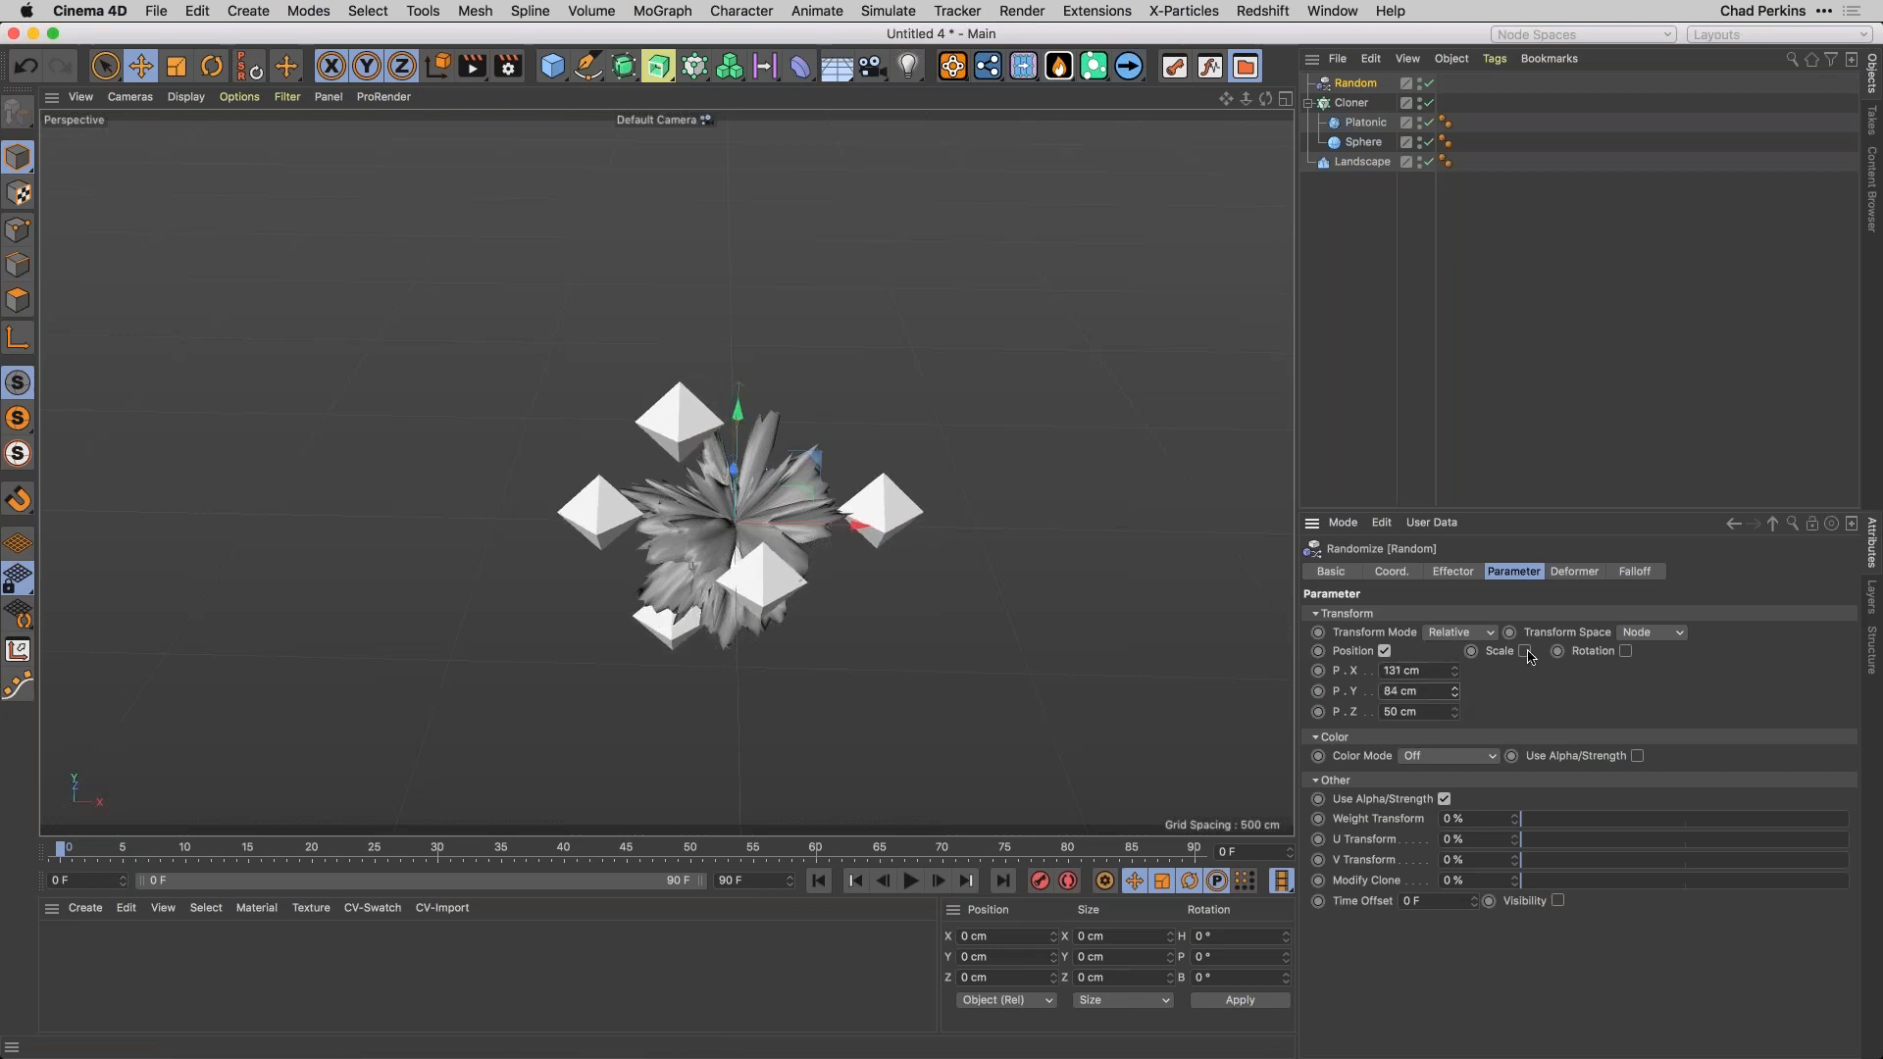
Enable Scale on the Random effector, make it Uniform Scale and set the value to 1.72.
left_click(1525, 650)
left_click_drag(1644, 671, 1646, 671)
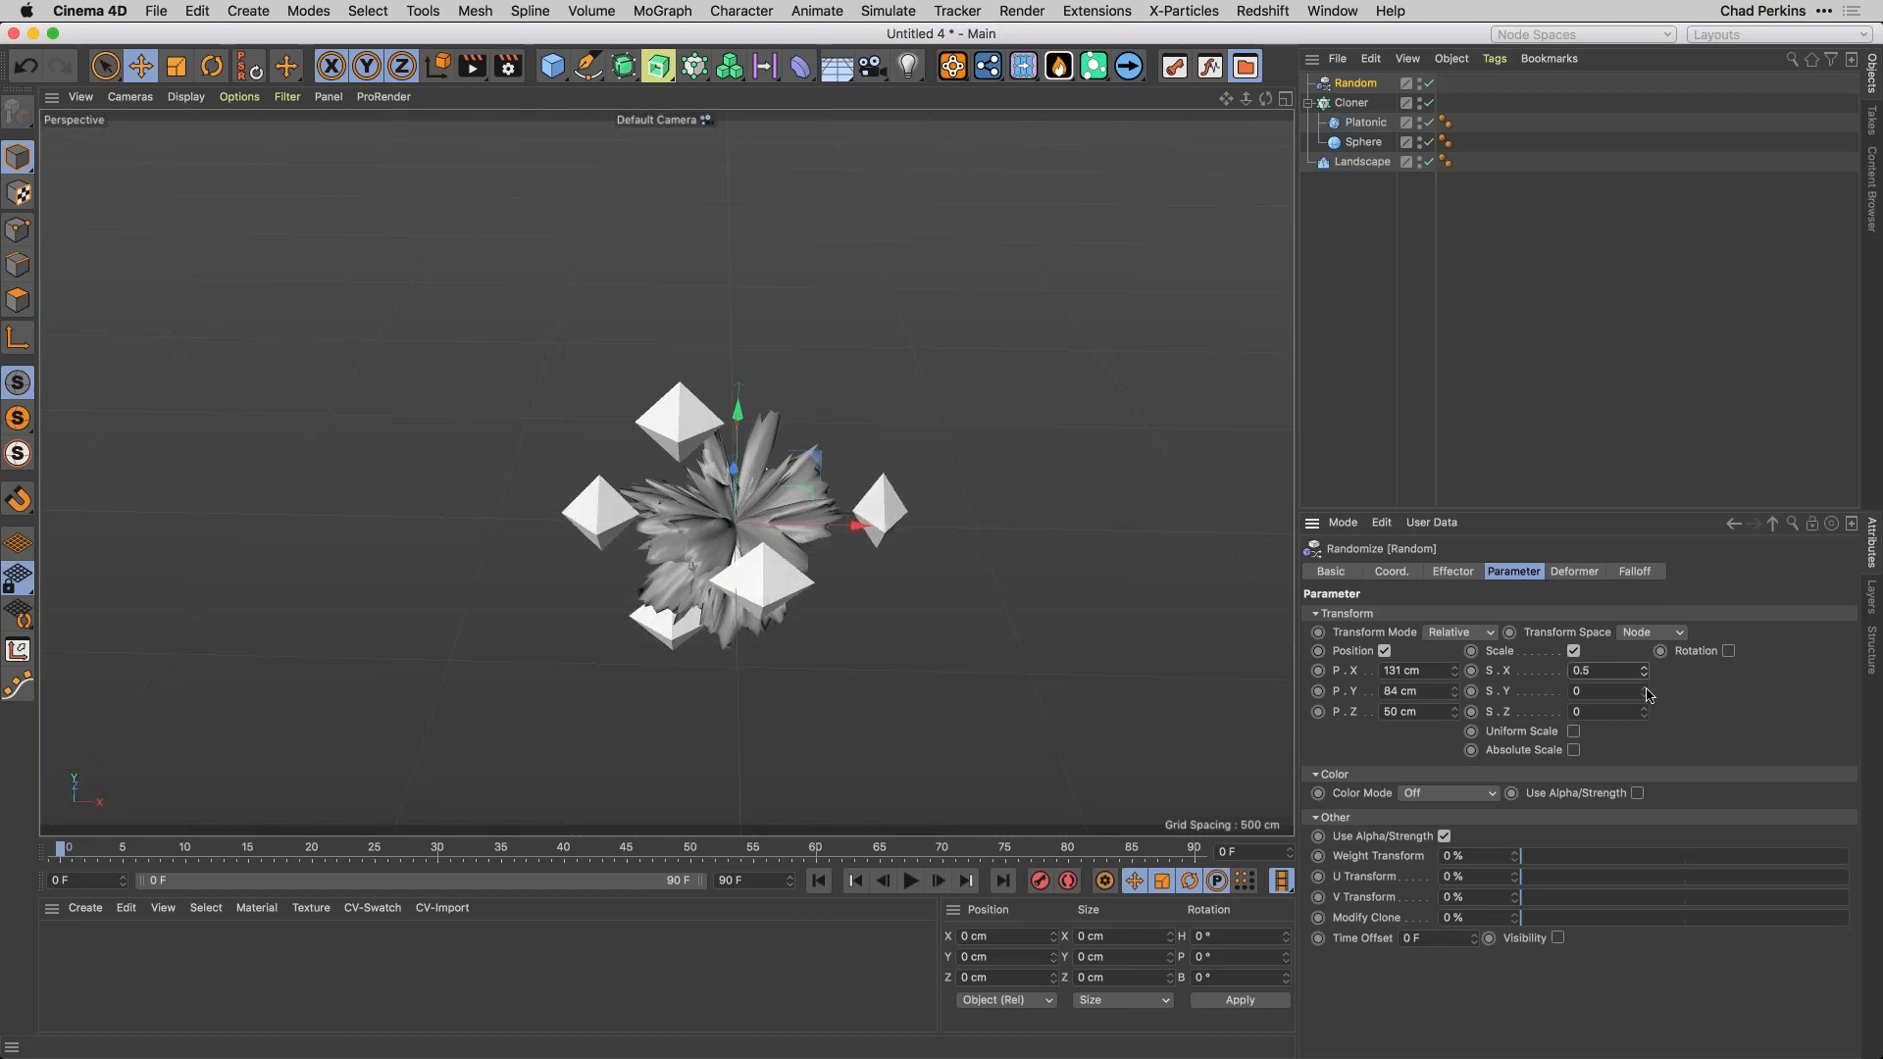
left_click(1573, 733)
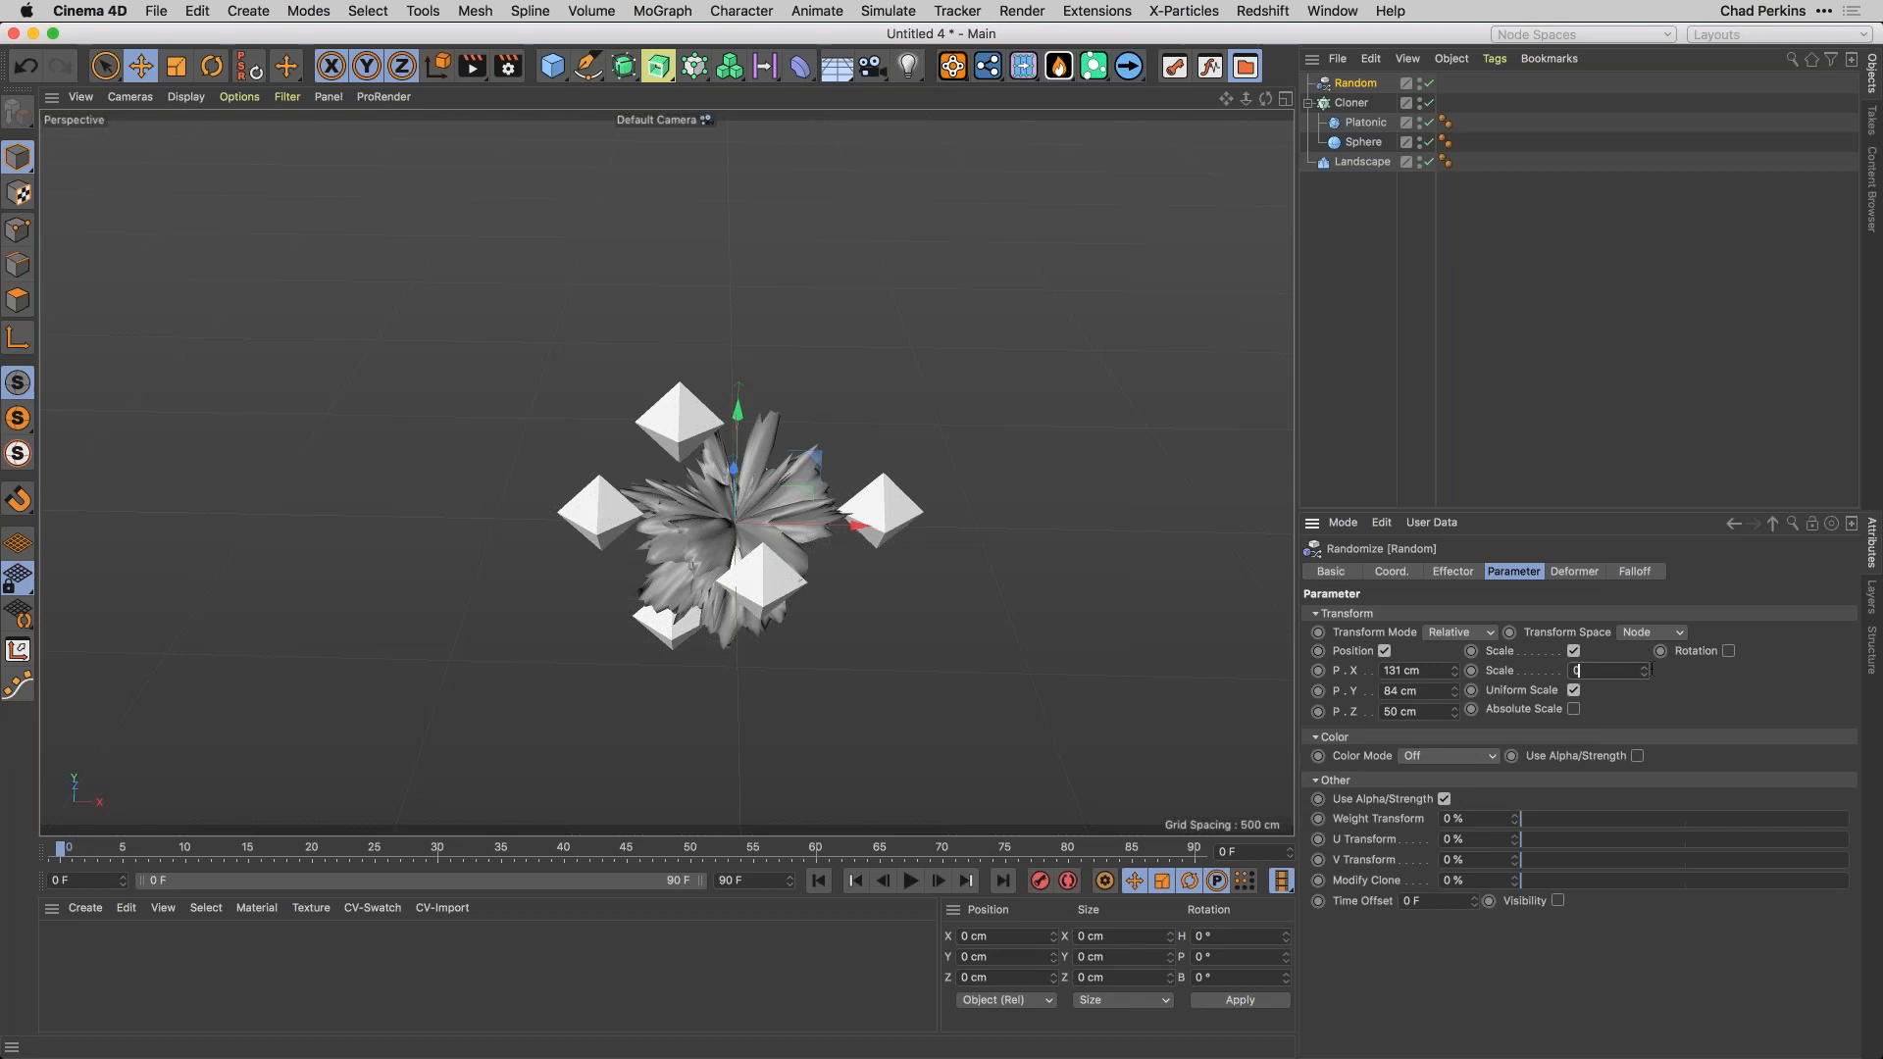
left_click_drag(1645, 671, 1646, 667)
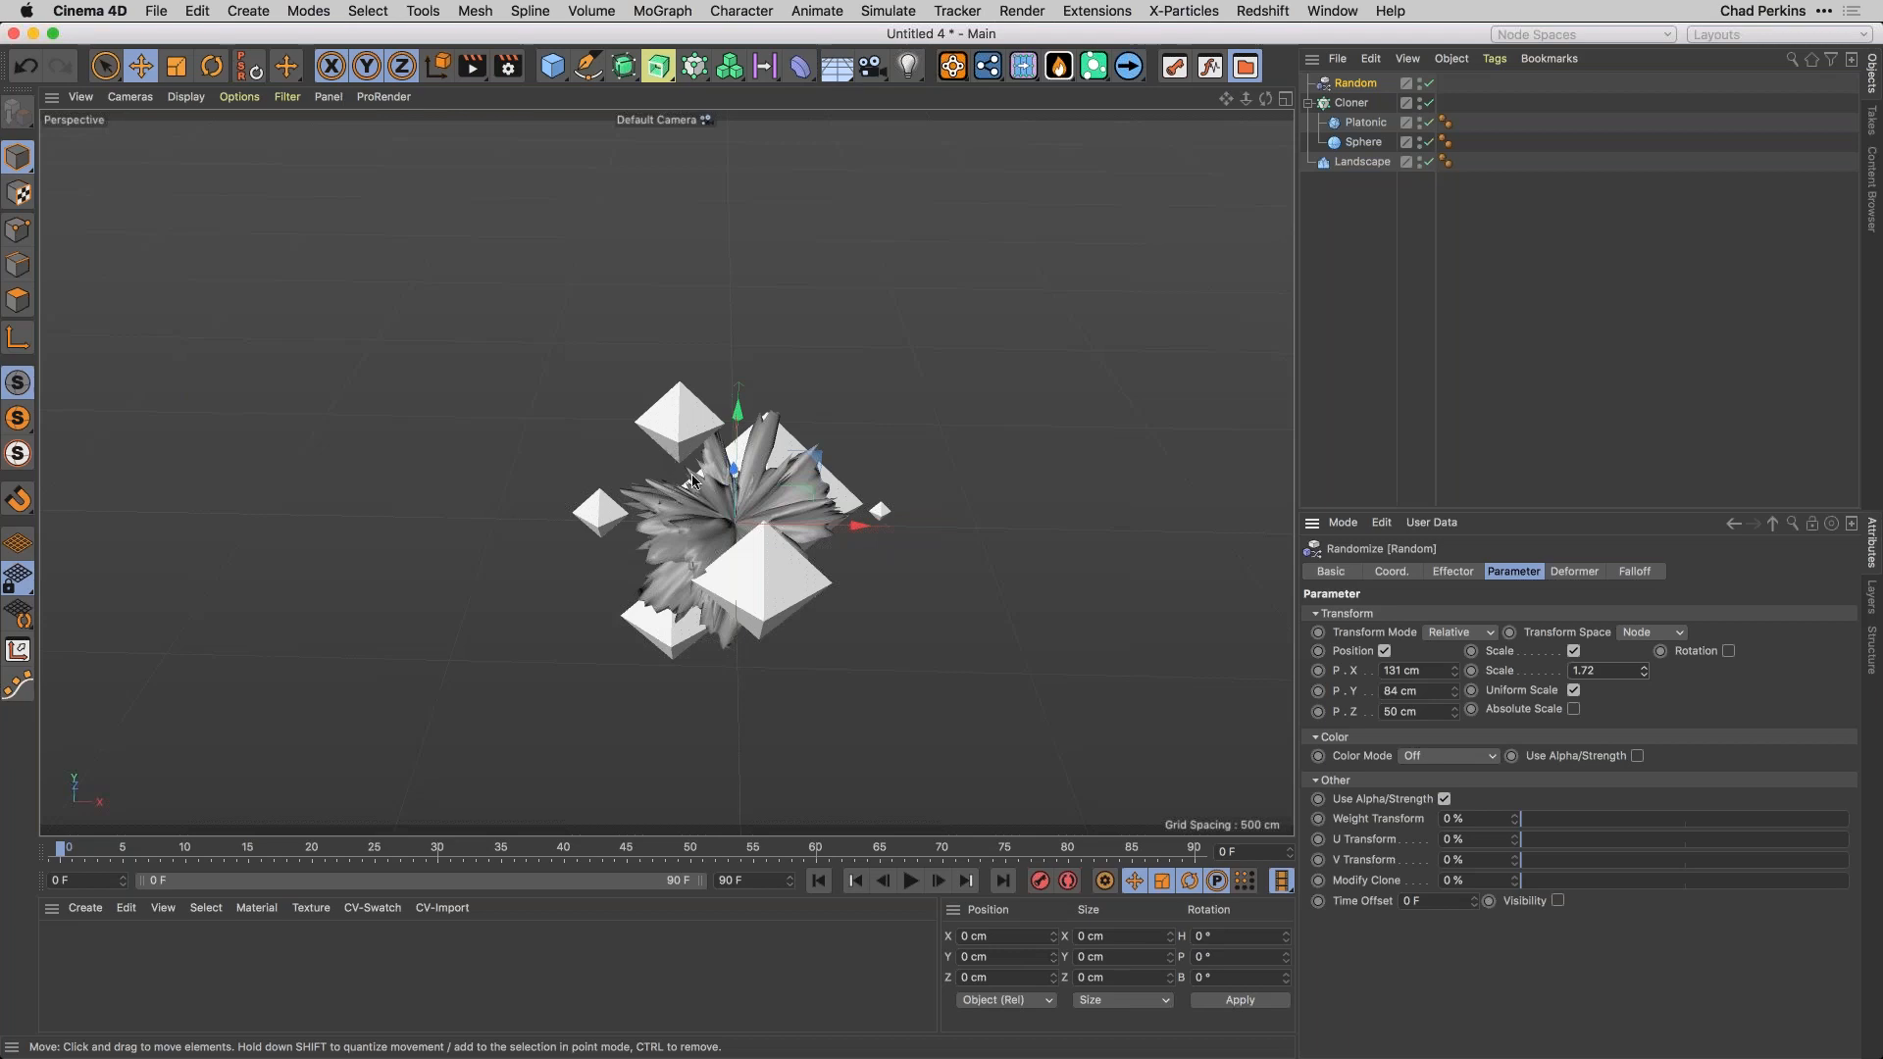
Review the project's export formats down to Wavefront OBJ (*.obj) without exporting.
left_click_drag(802, 491, 749, 505, "alt")
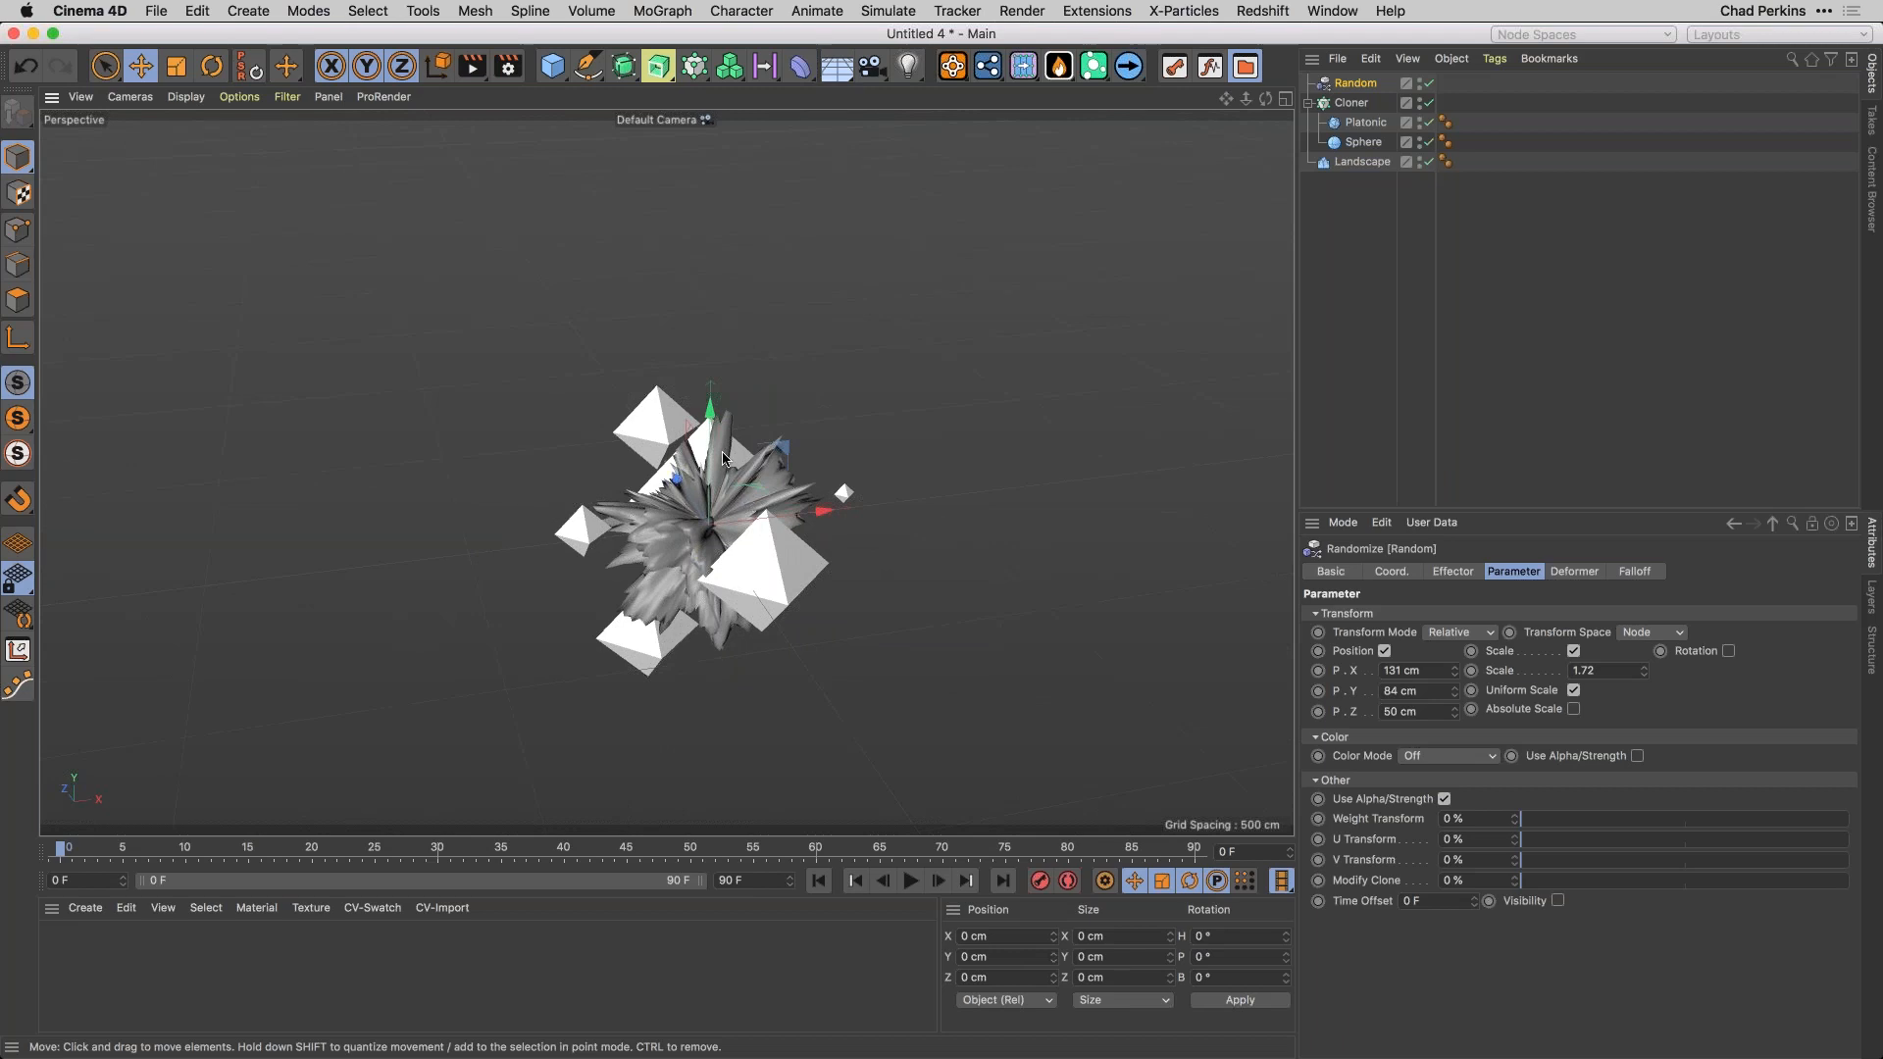
left_click(156, 11)
mouse_move(268, 423)
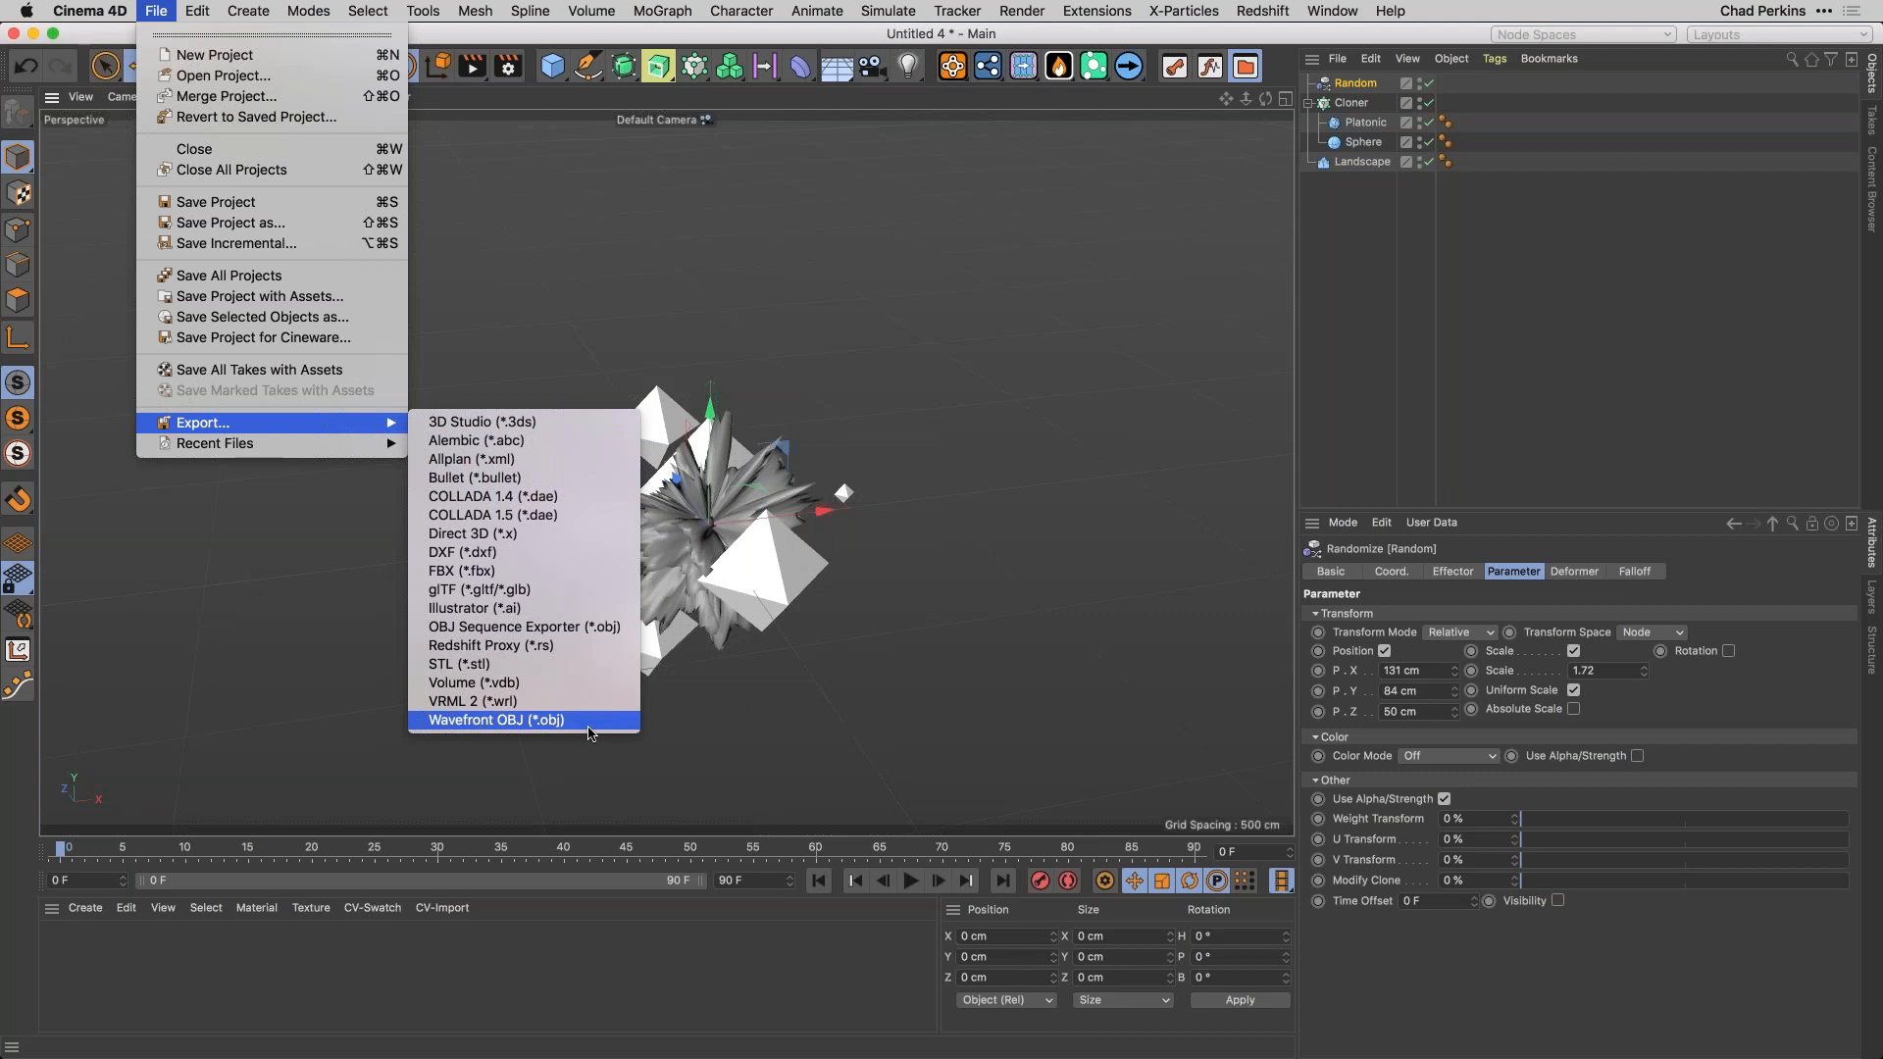
left_click(692, 730)
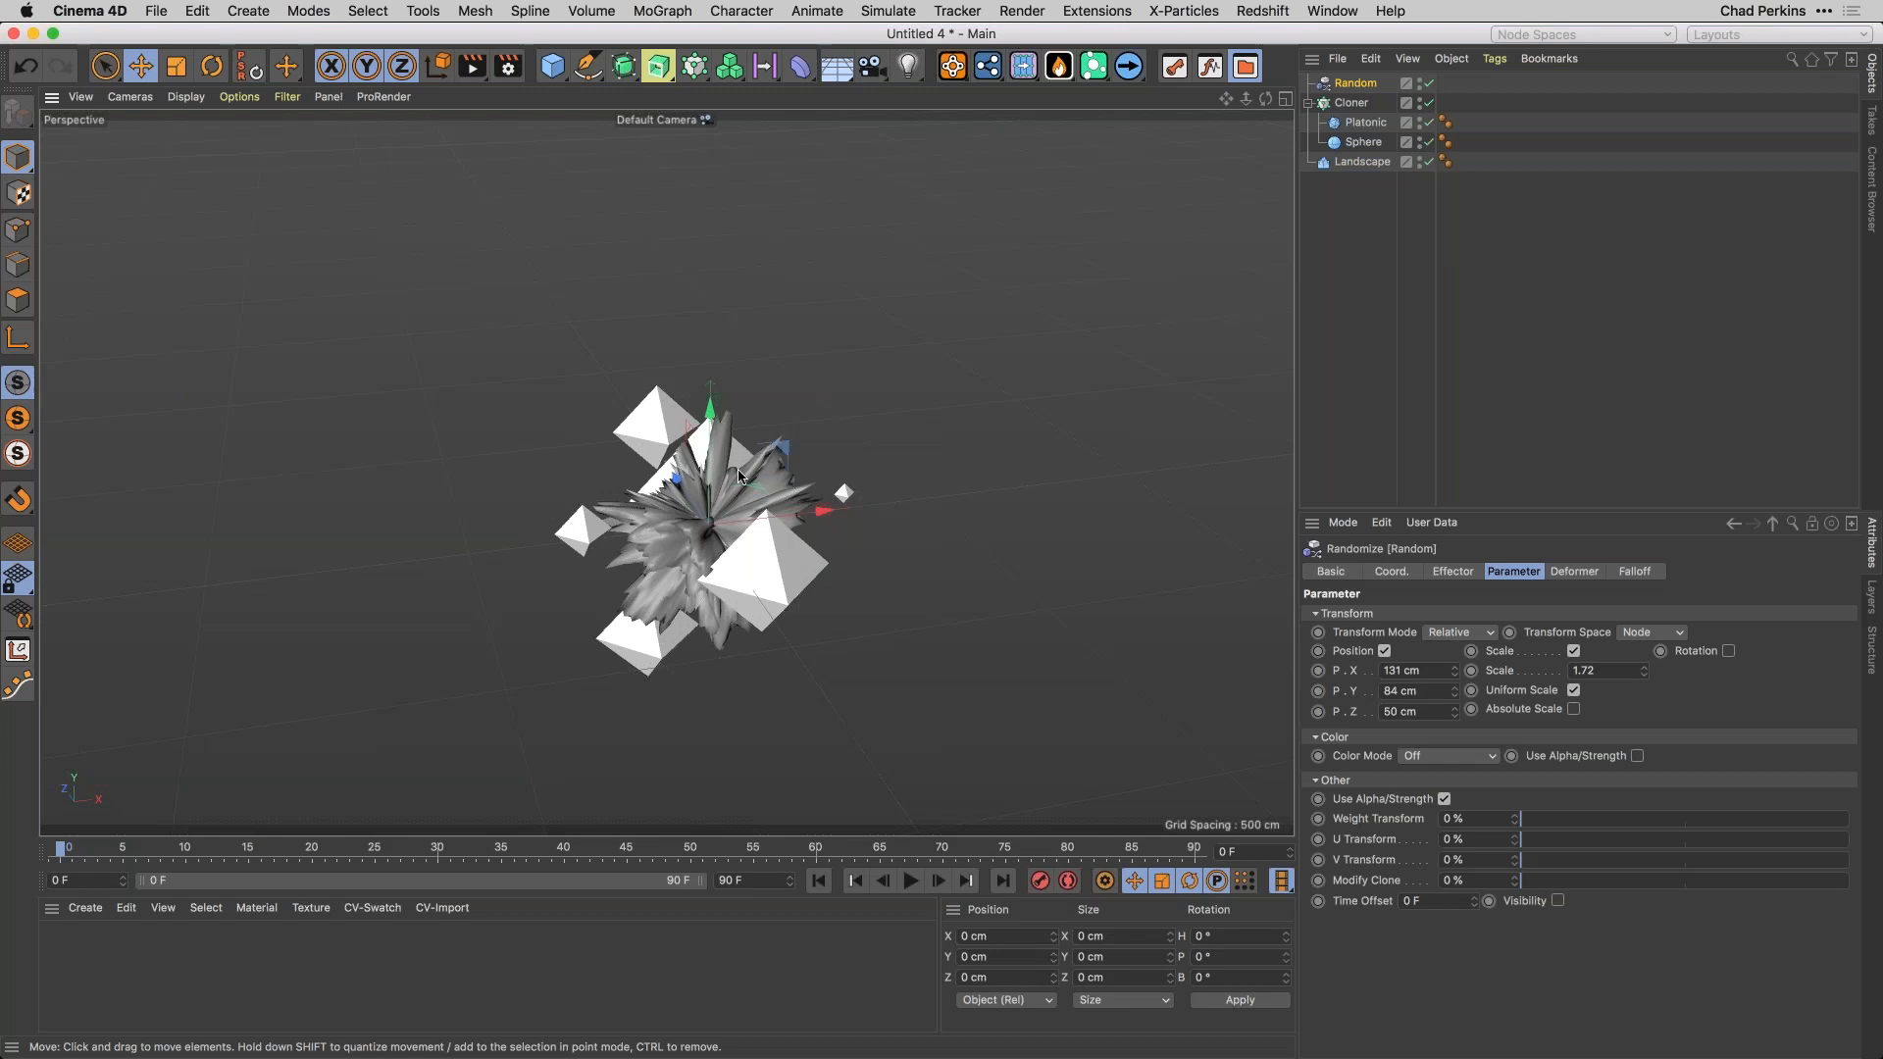
Switch to After Effects and open the 02. 3D + Trapcode Suite START composition.
mouse_move(702, 1057)
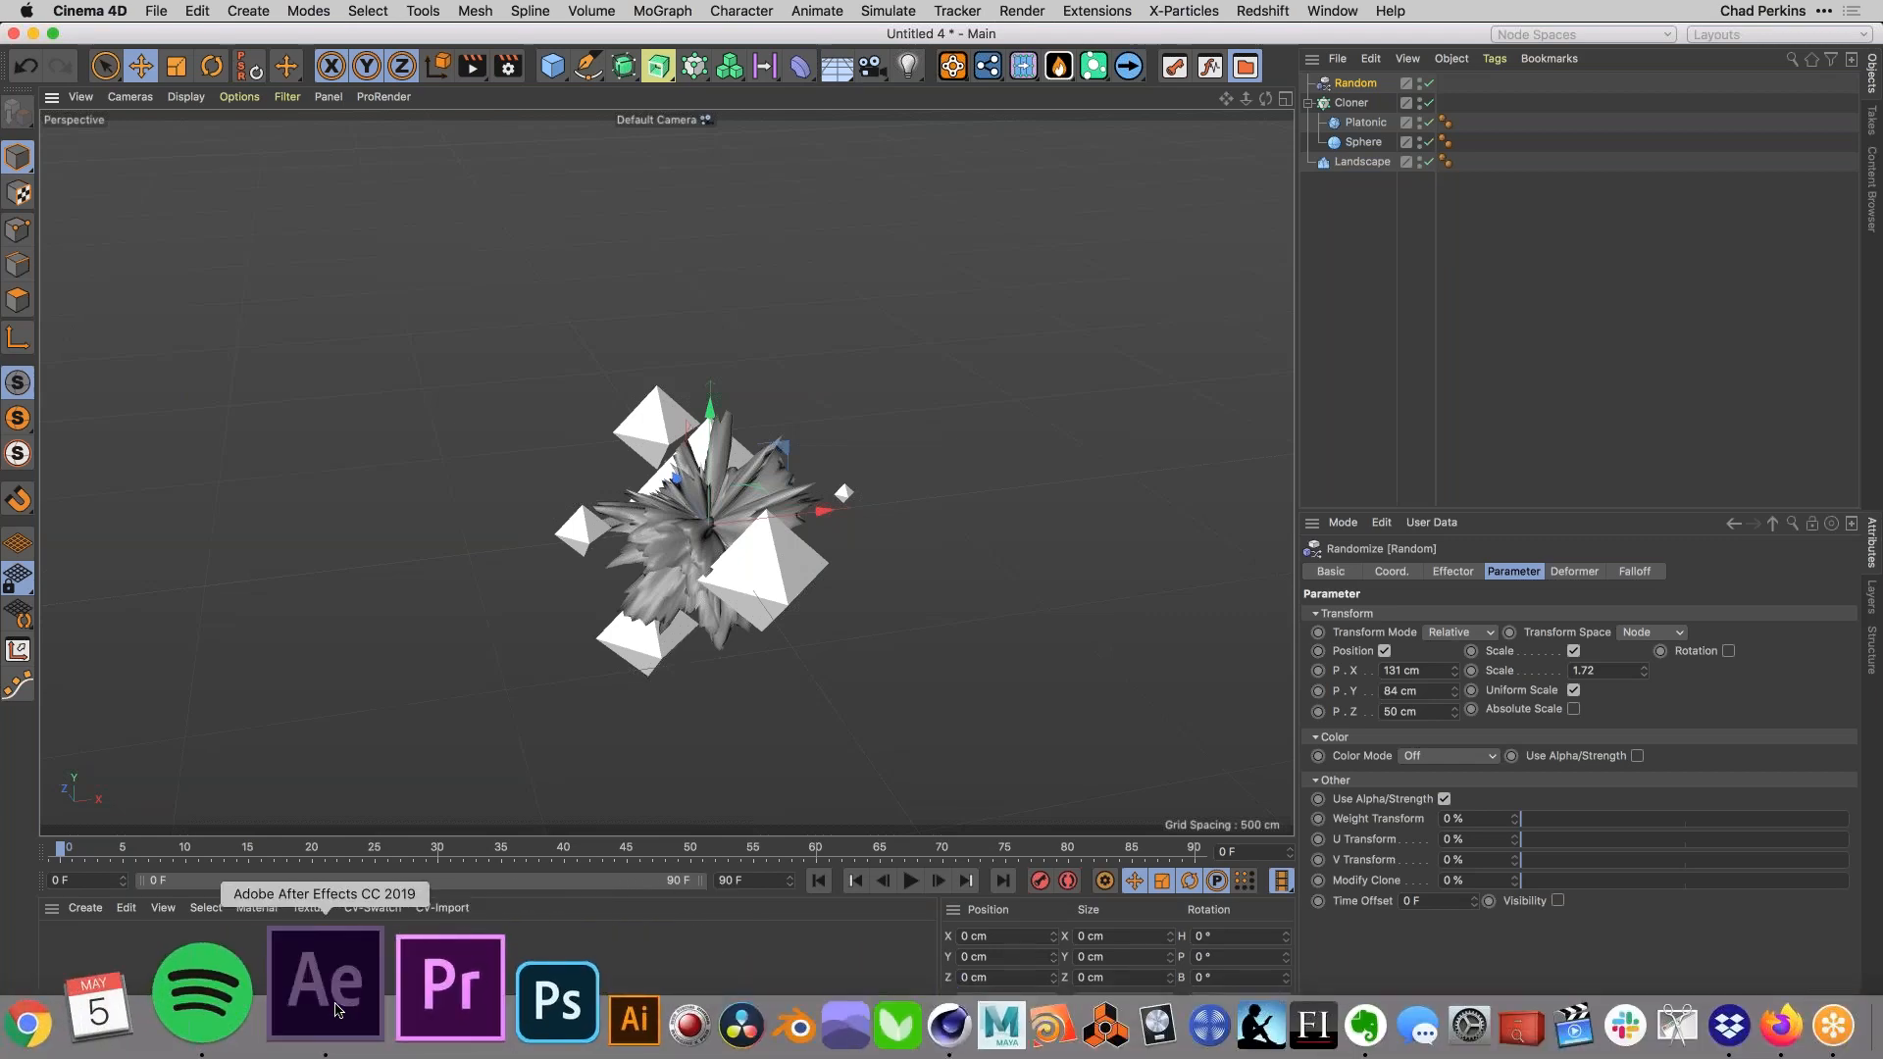
left_click(325, 986)
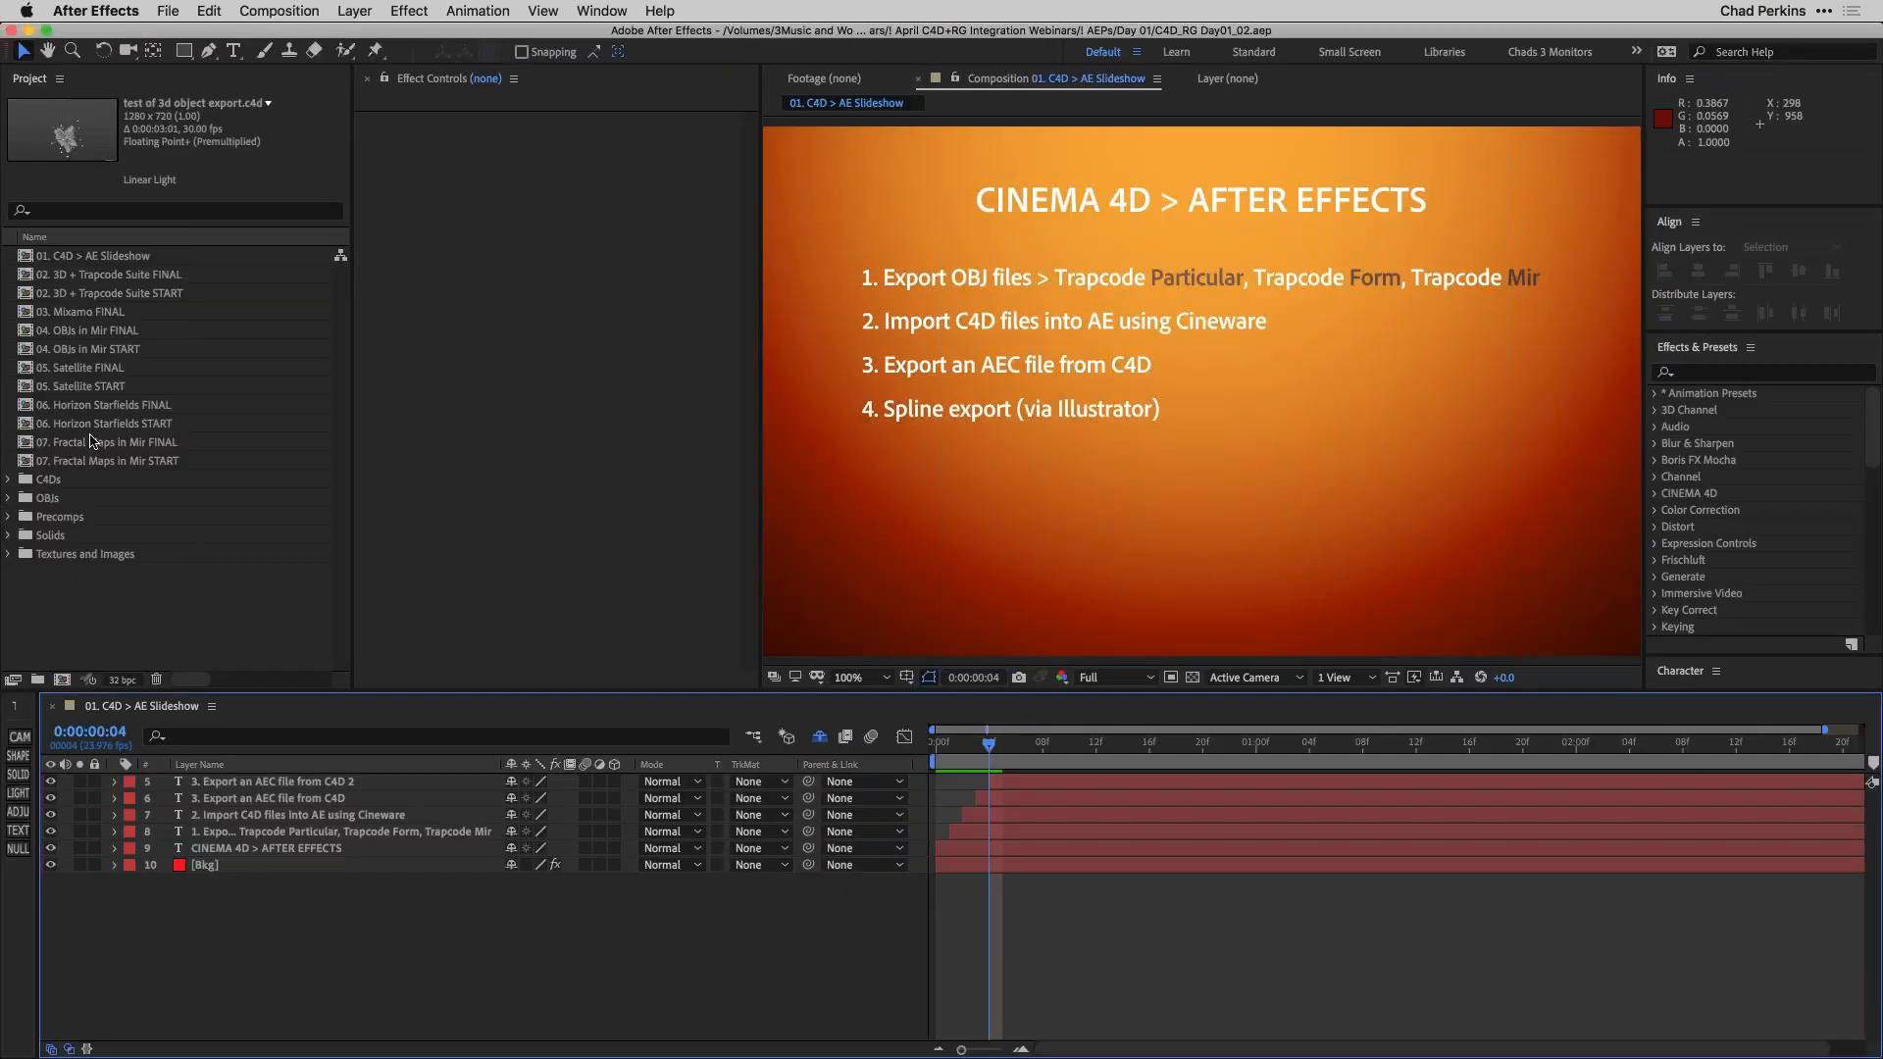
double_click(139, 294)
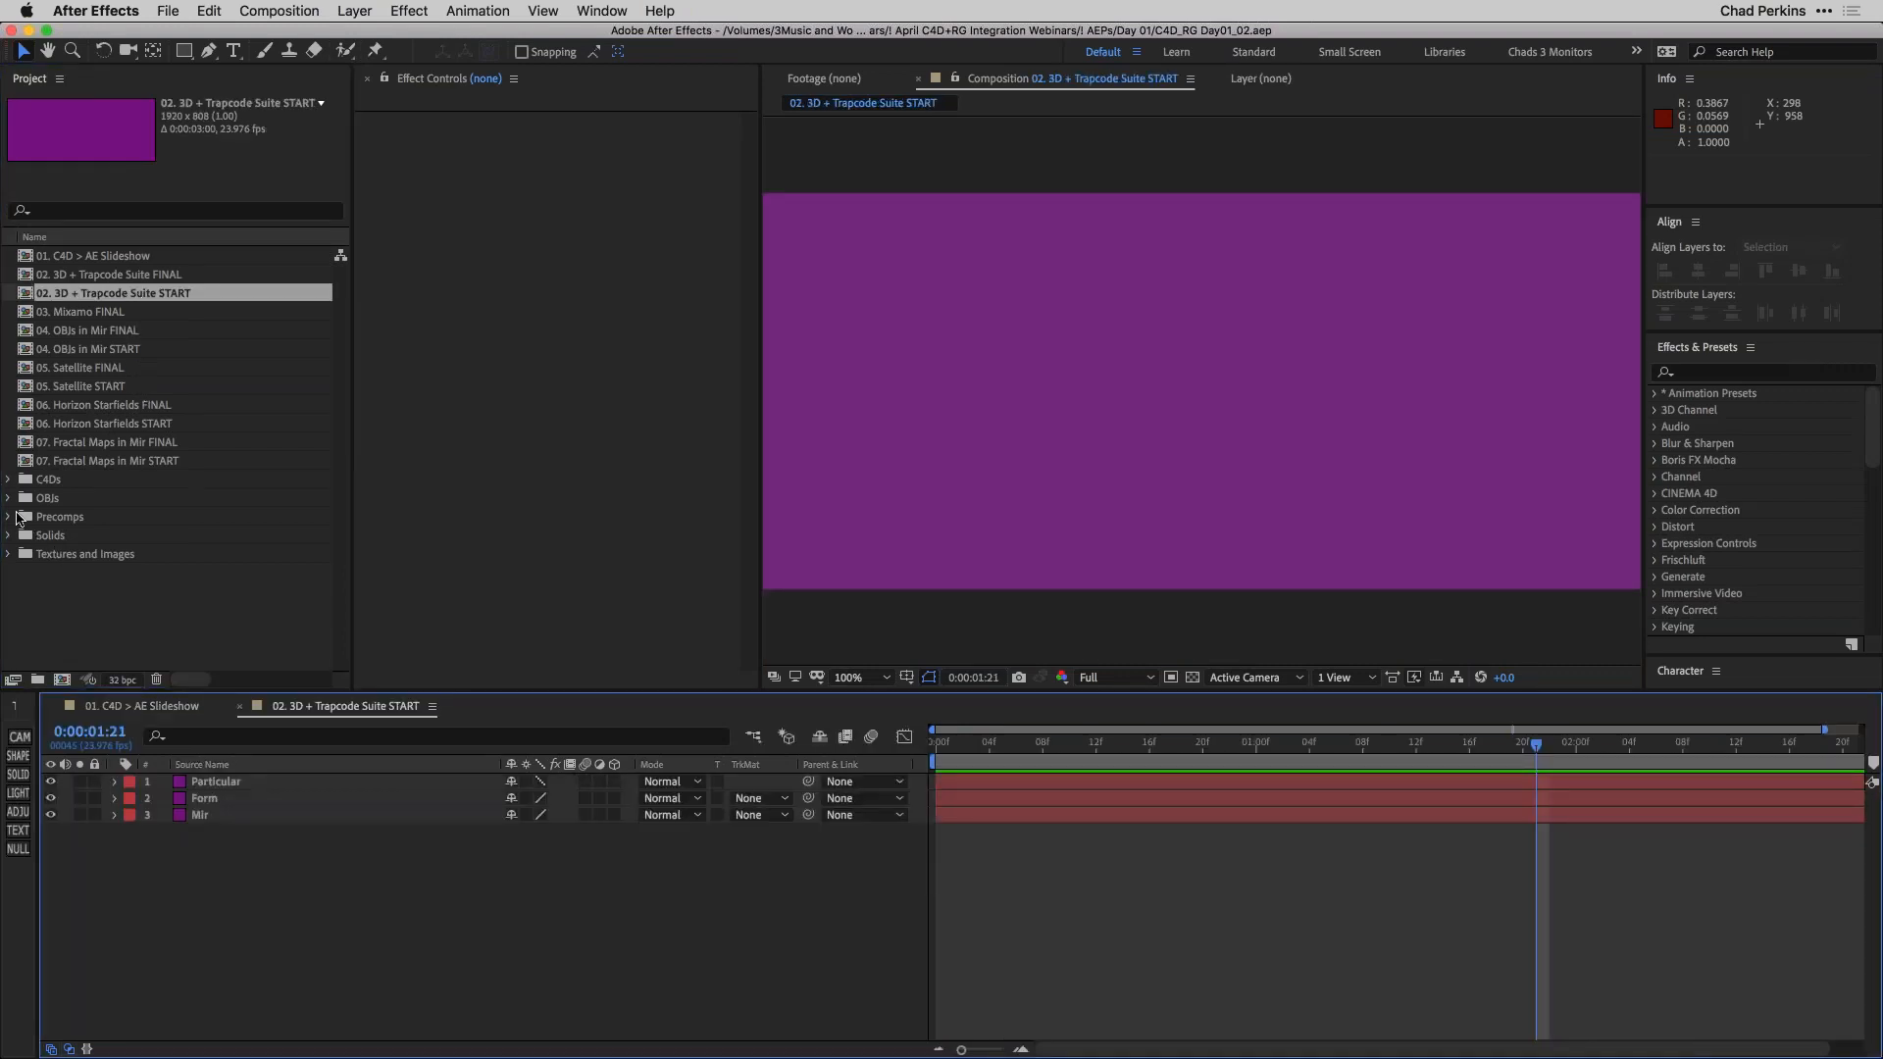
Create a composition from test of 3d object export.c4d in the C4Ds folder and set its Cineware renderer to OpenGL.
left_click(8, 479)
left_click(107, 516)
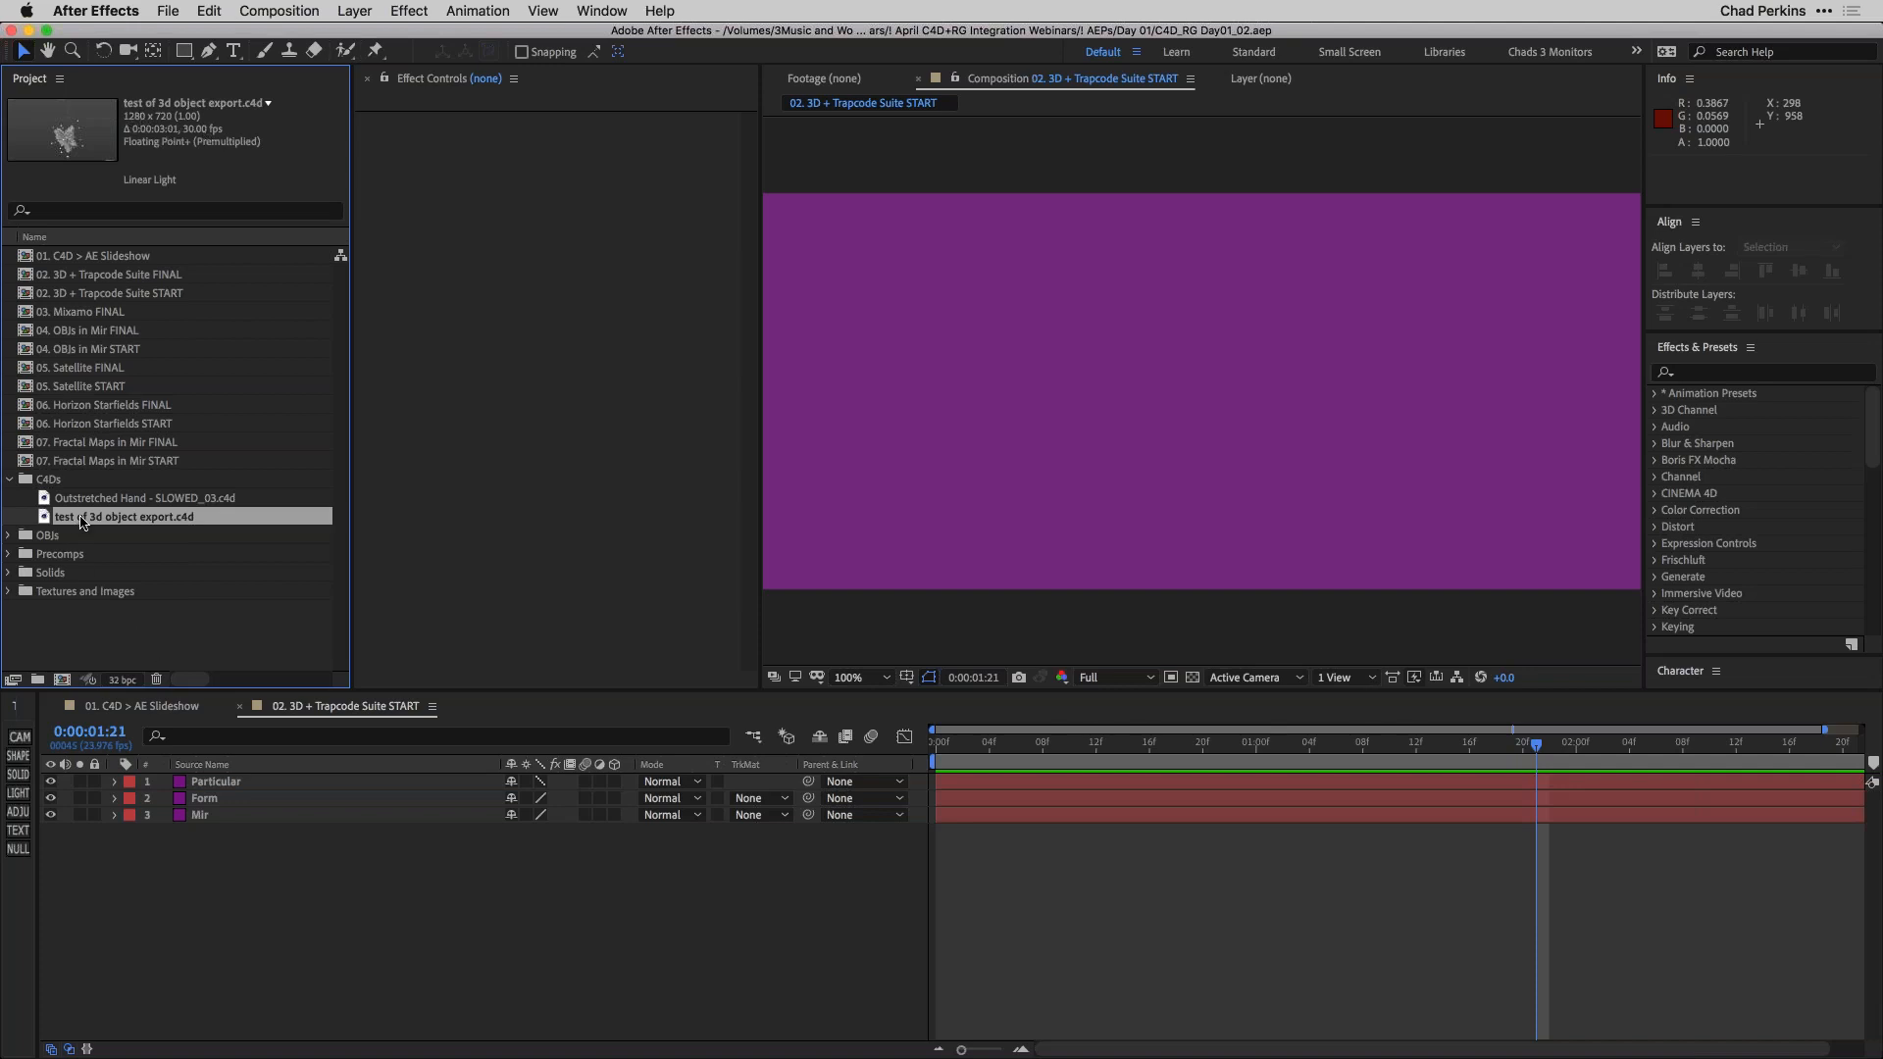
left_click_drag(83, 520, 62, 679)
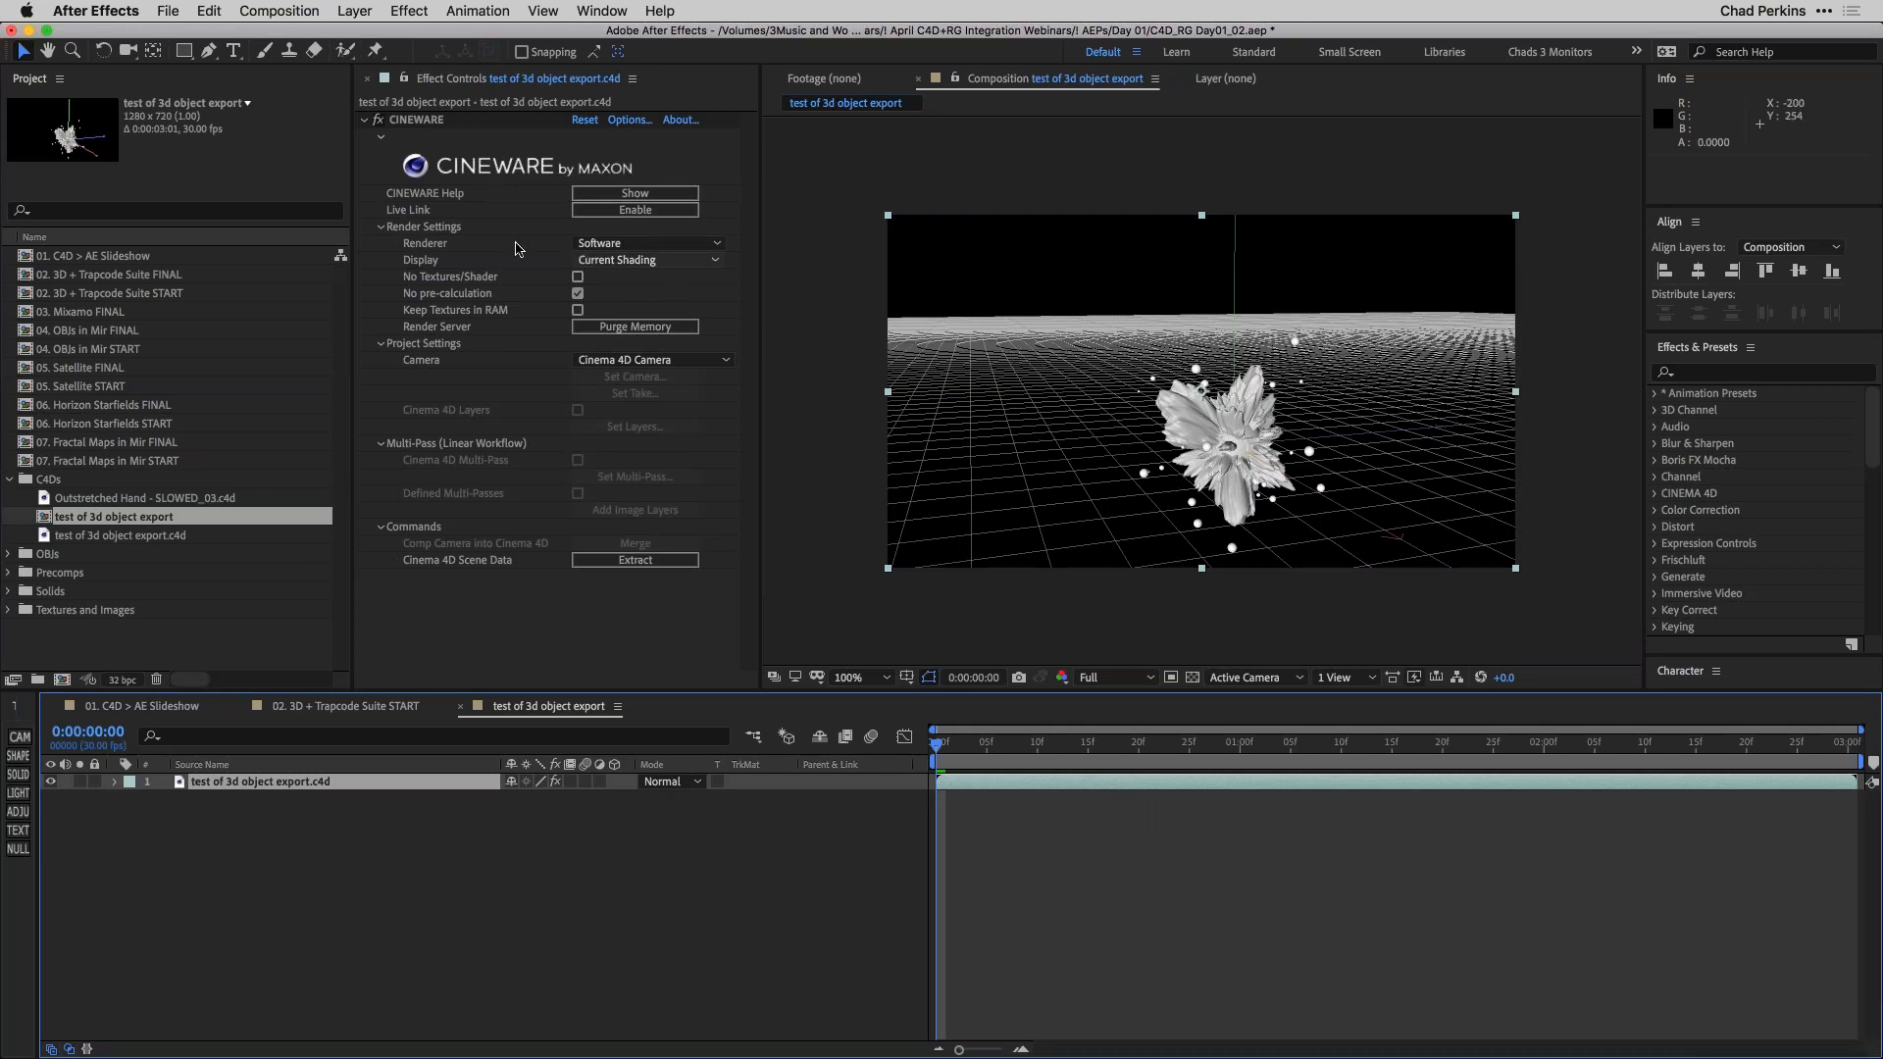
left_click(632, 245)
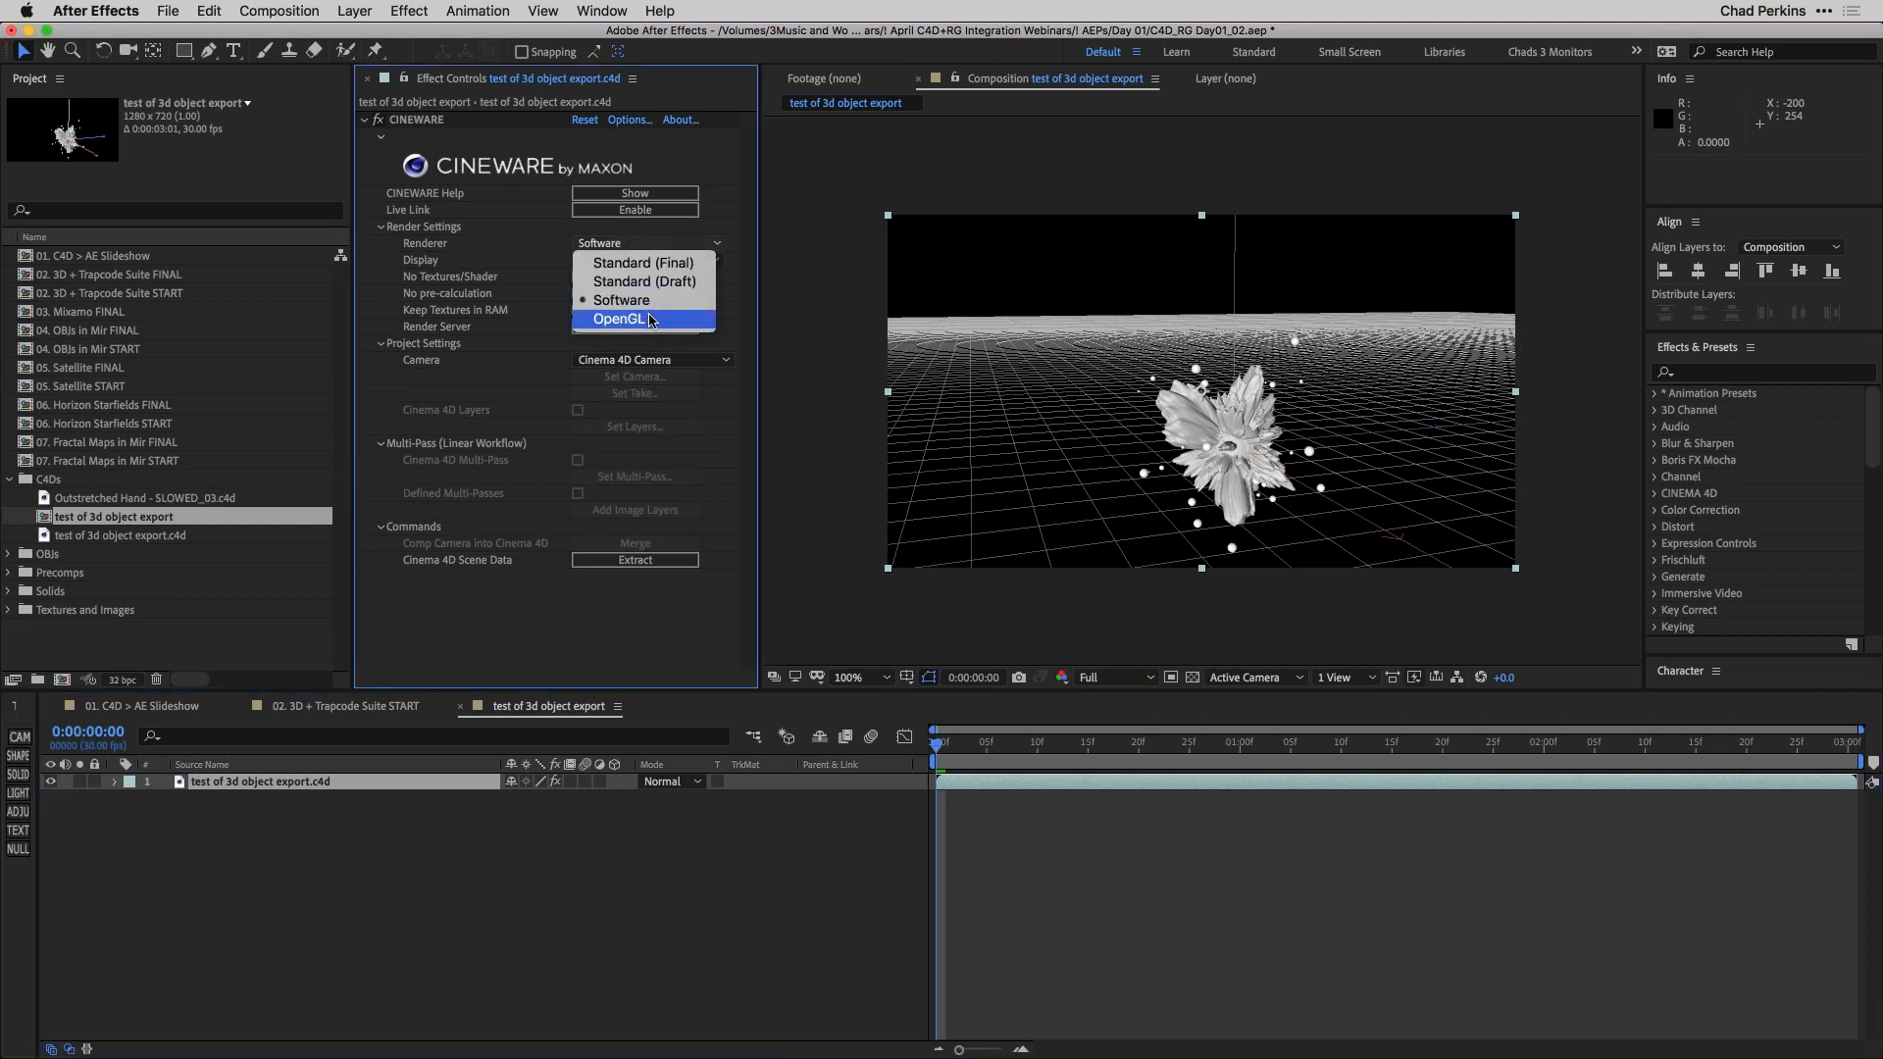
left_click(652, 319)
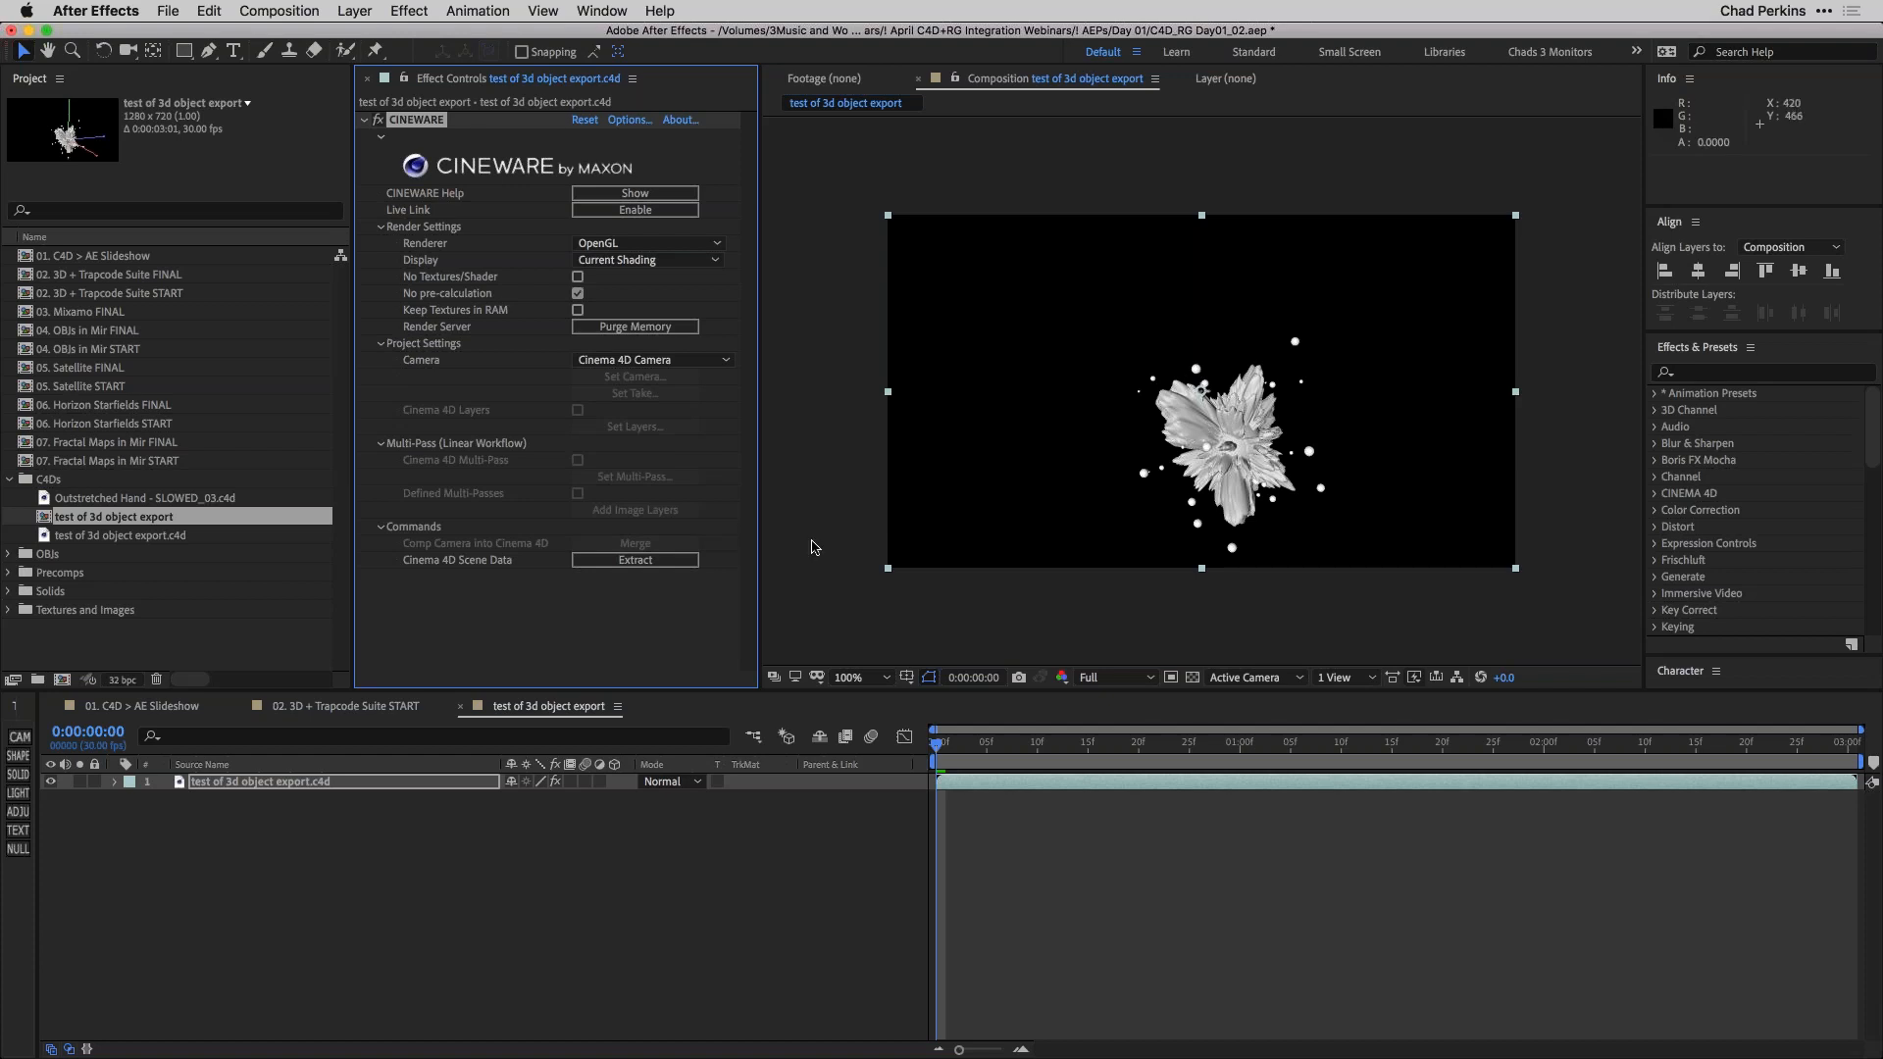
left_click(10, 481)
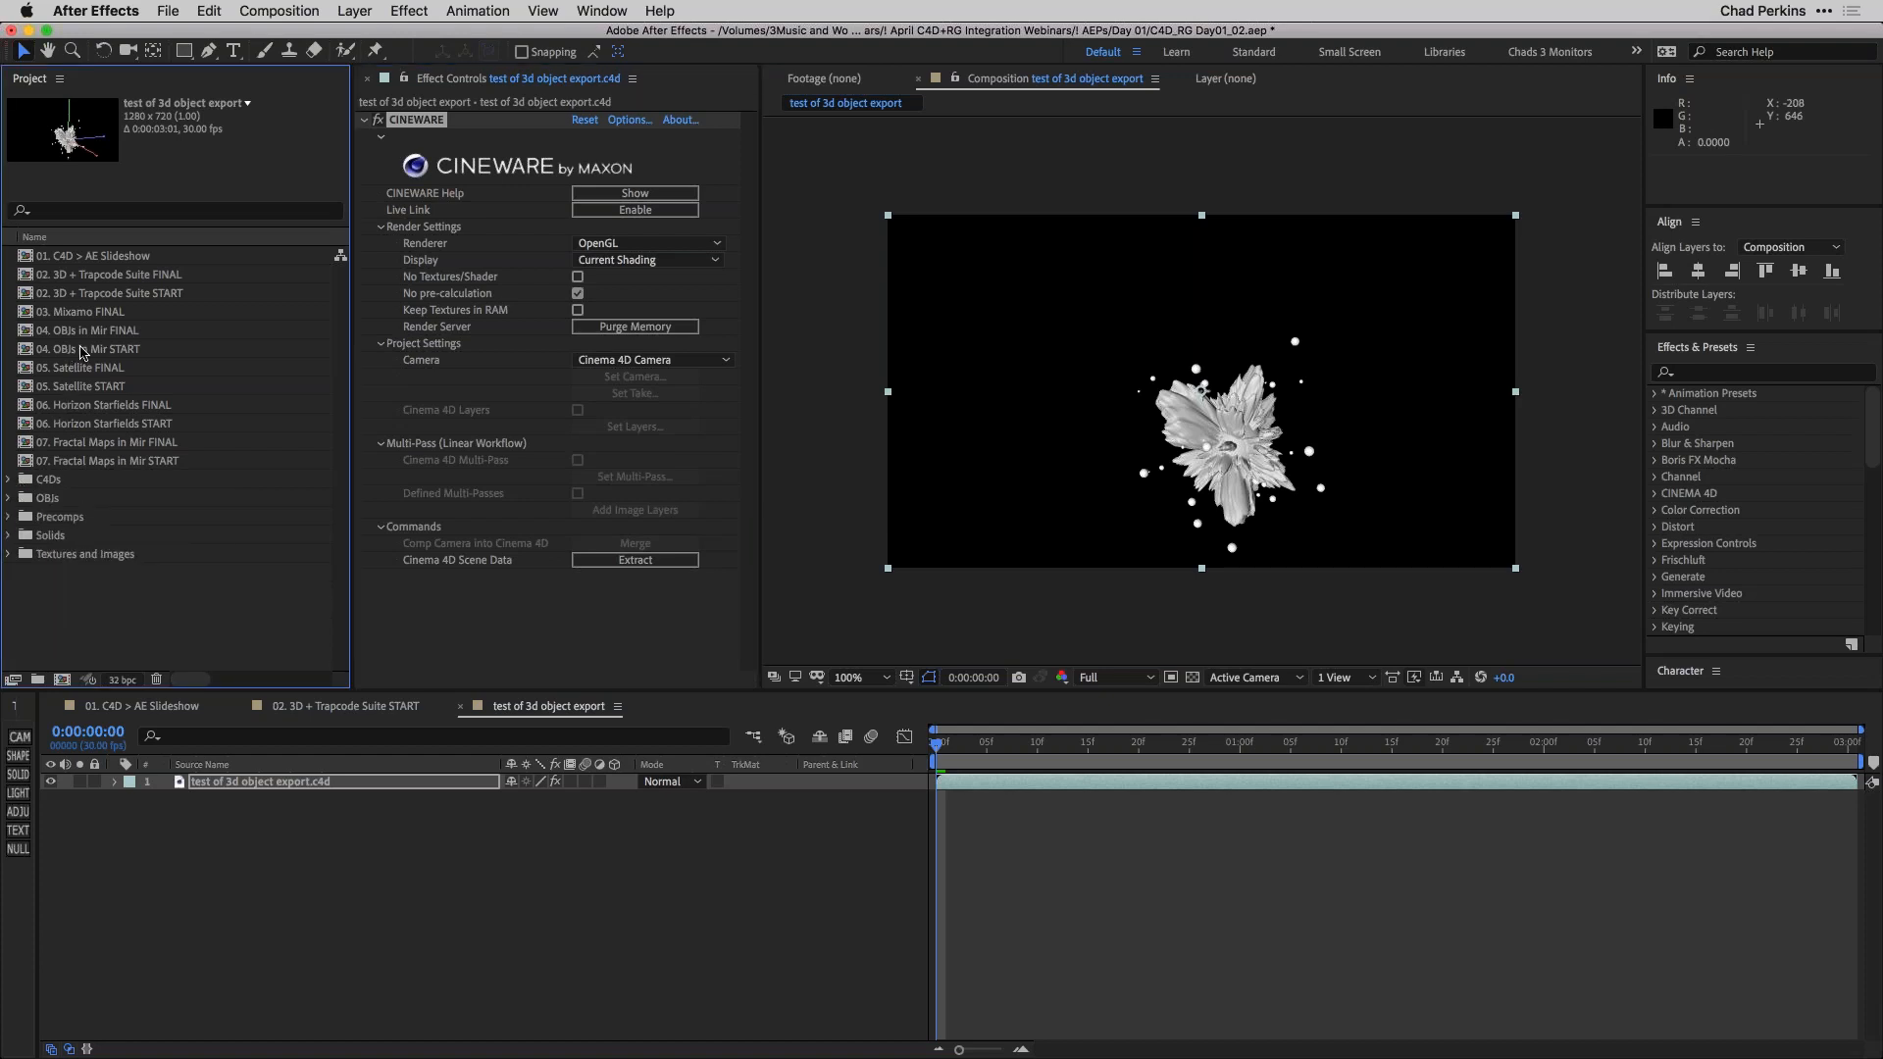
Add test of 3d object export.obj below the Mir layer in 02. 3D + Trapcode Suite START and hide it.
double_click(109, 293)
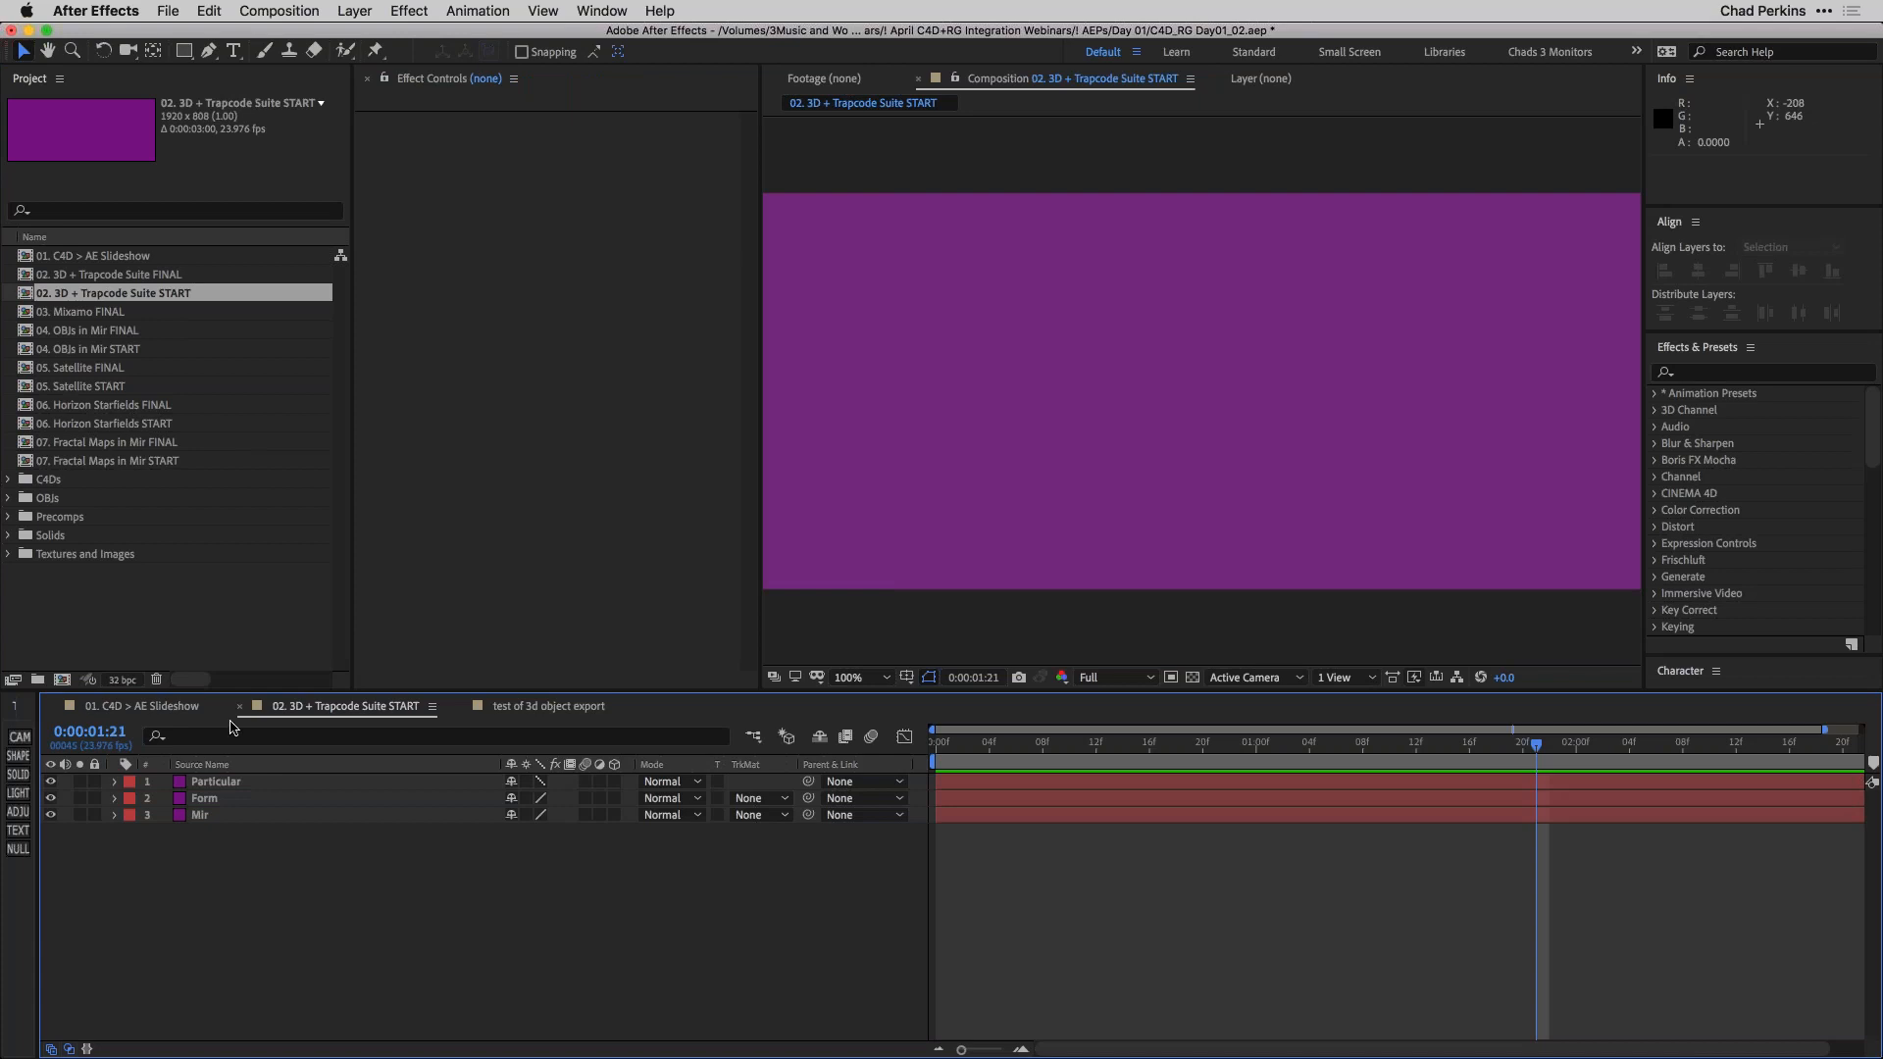
left_click(314, 783)
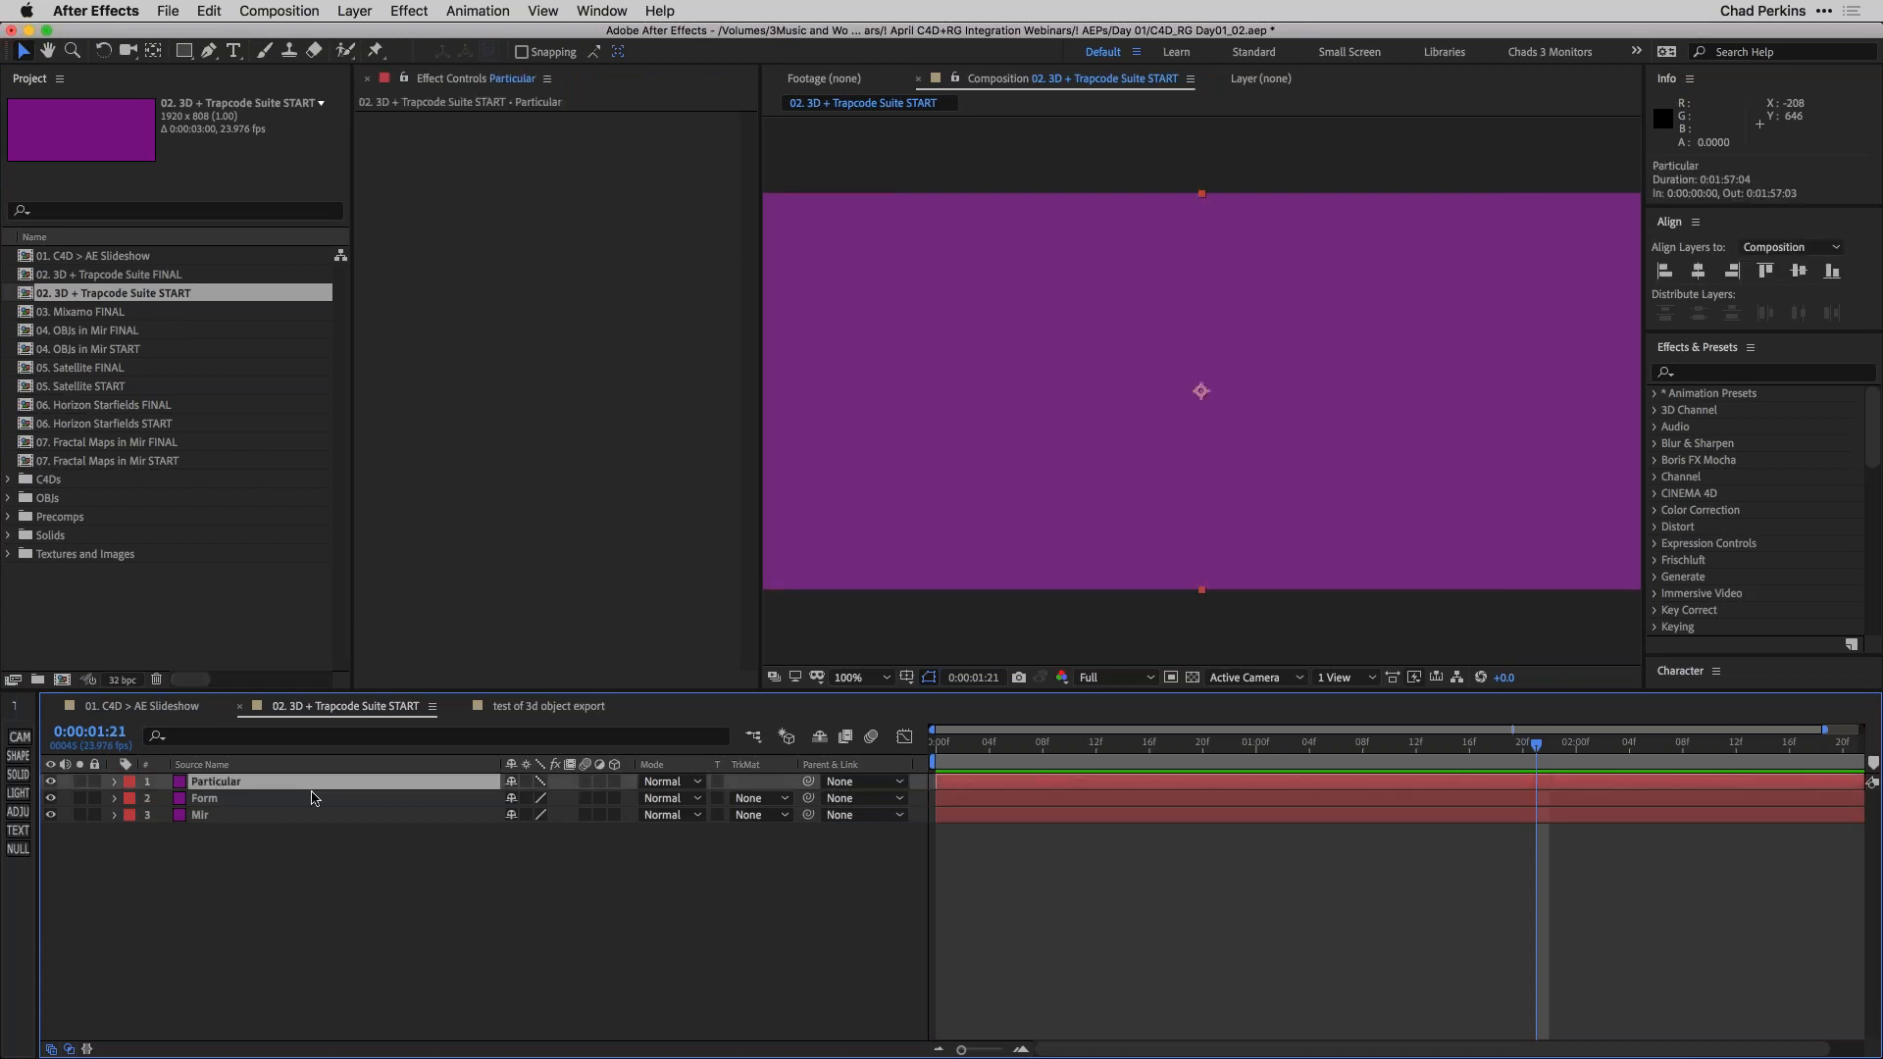
left_click(279, 832)
left_click(8, 498)
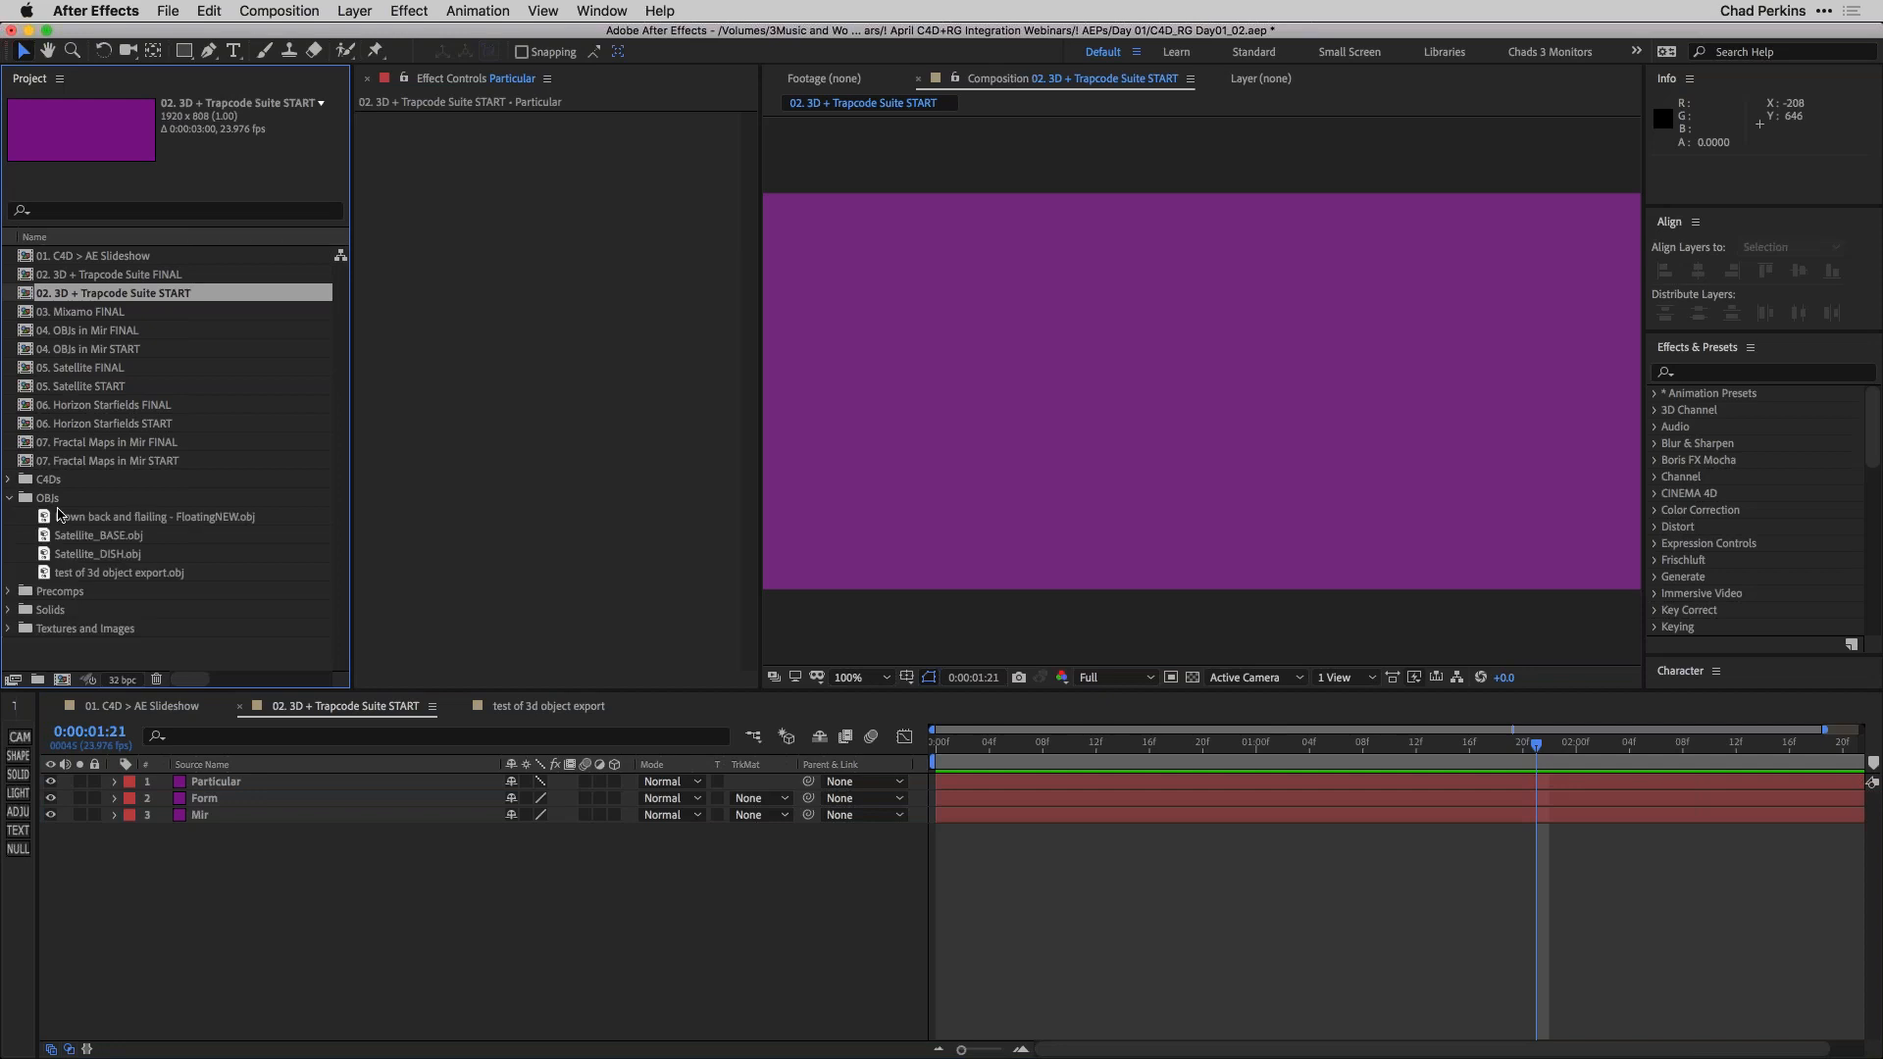
left_click(125, 572)
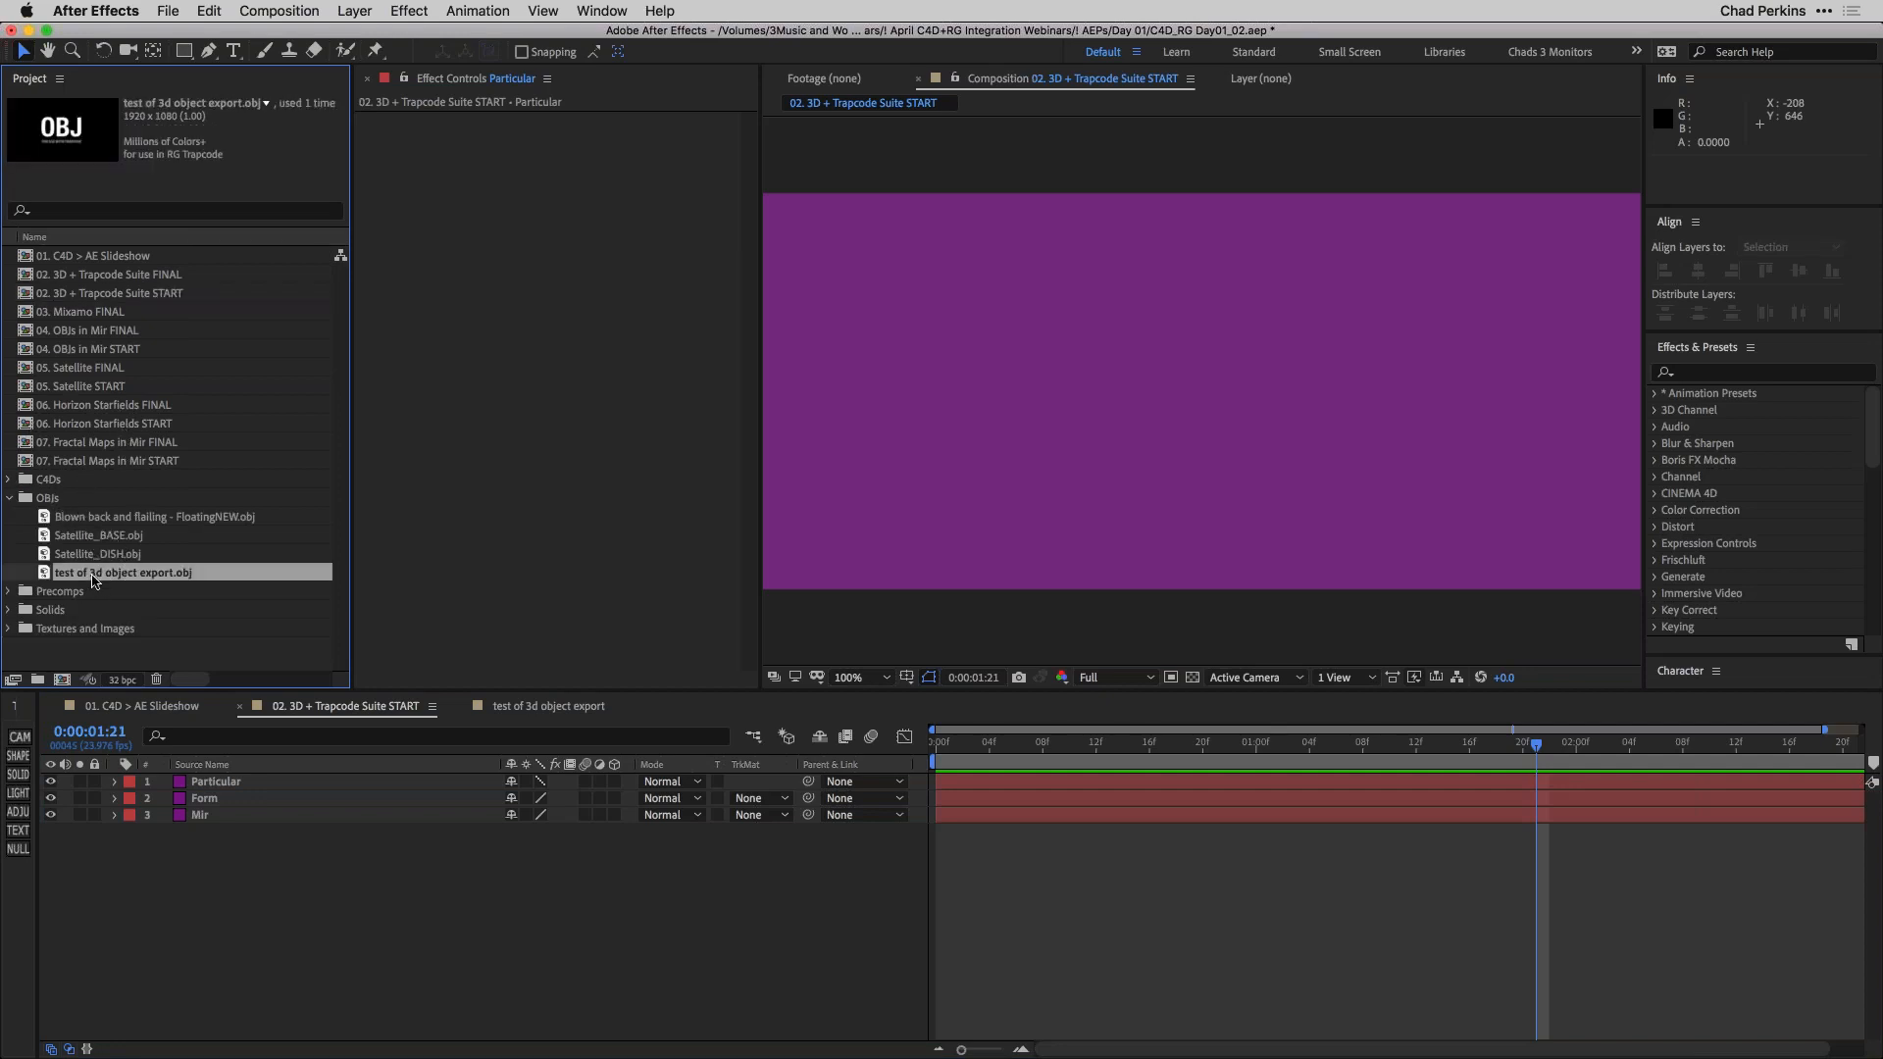
left_click_drag(91, 579, 248, 880)
left_click(51, 832)
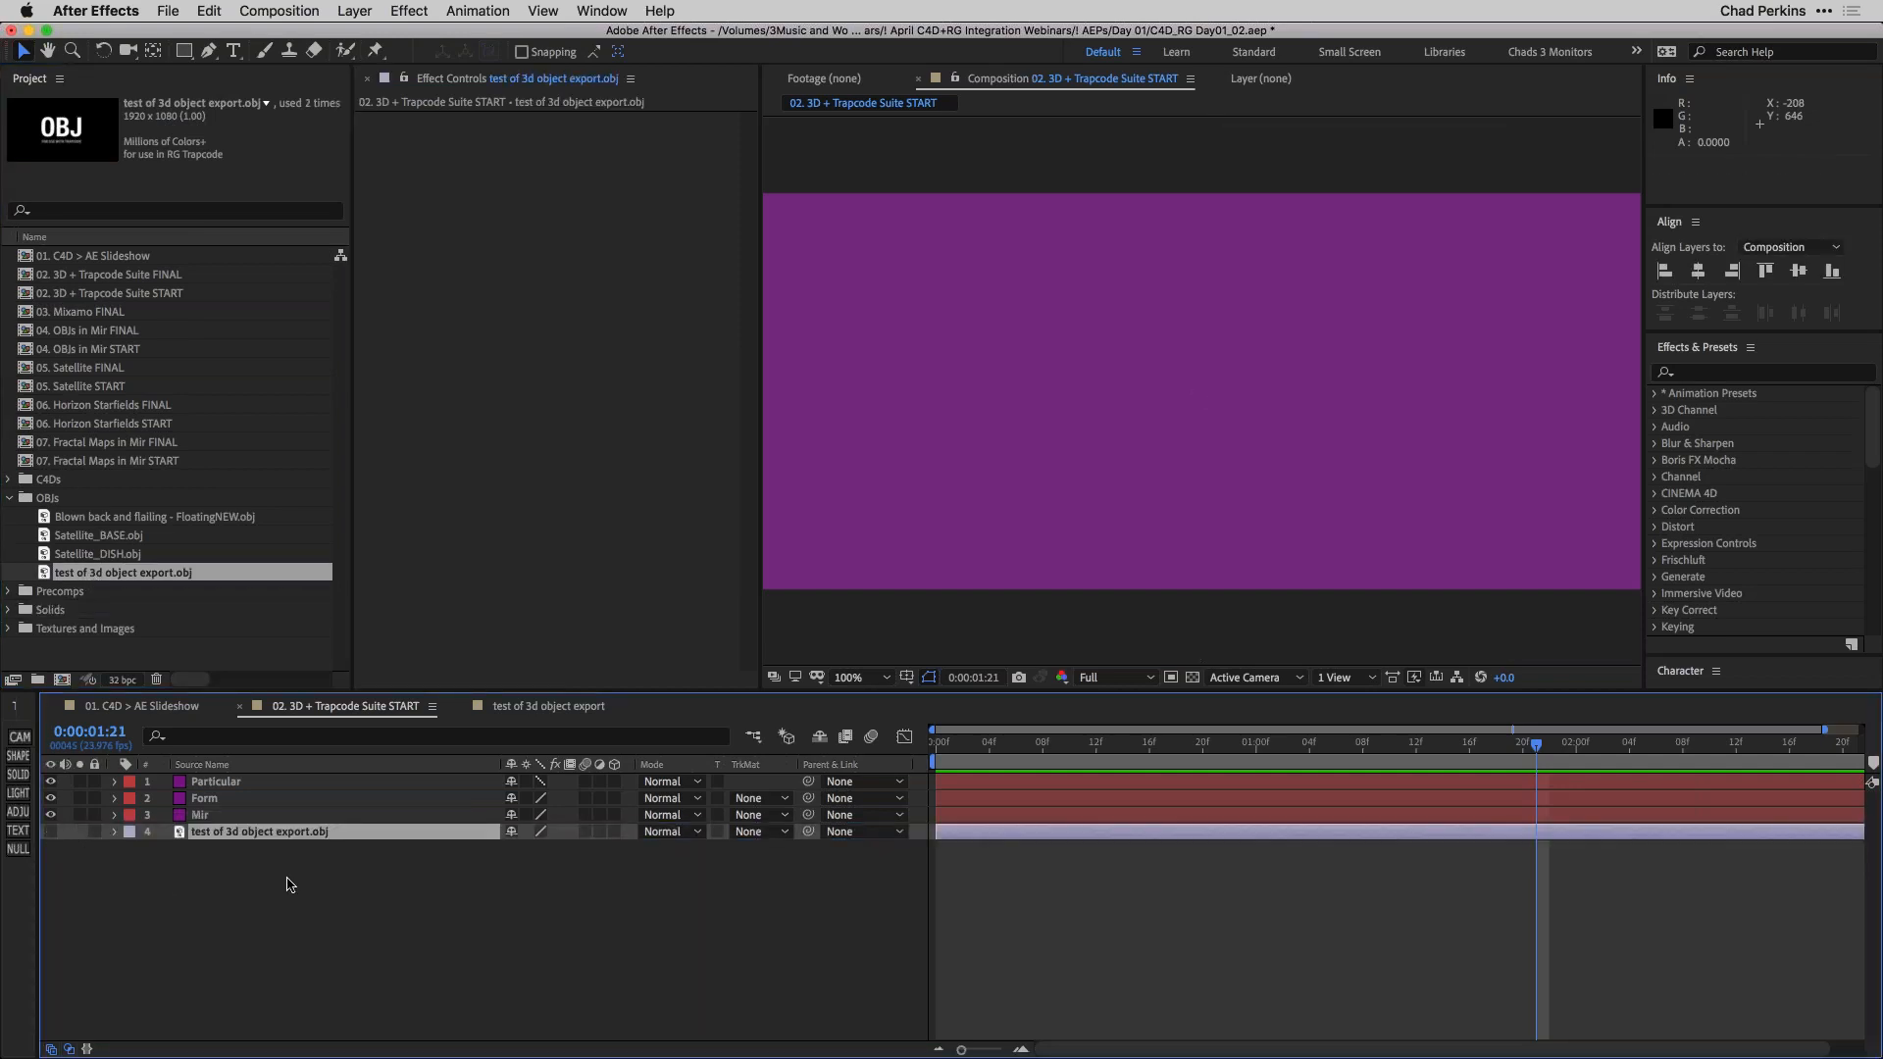
Apply the RG Trapcode Mir 3 effect to the Mir layer and hide the Form and Particular layers.
left_click(300, 784)
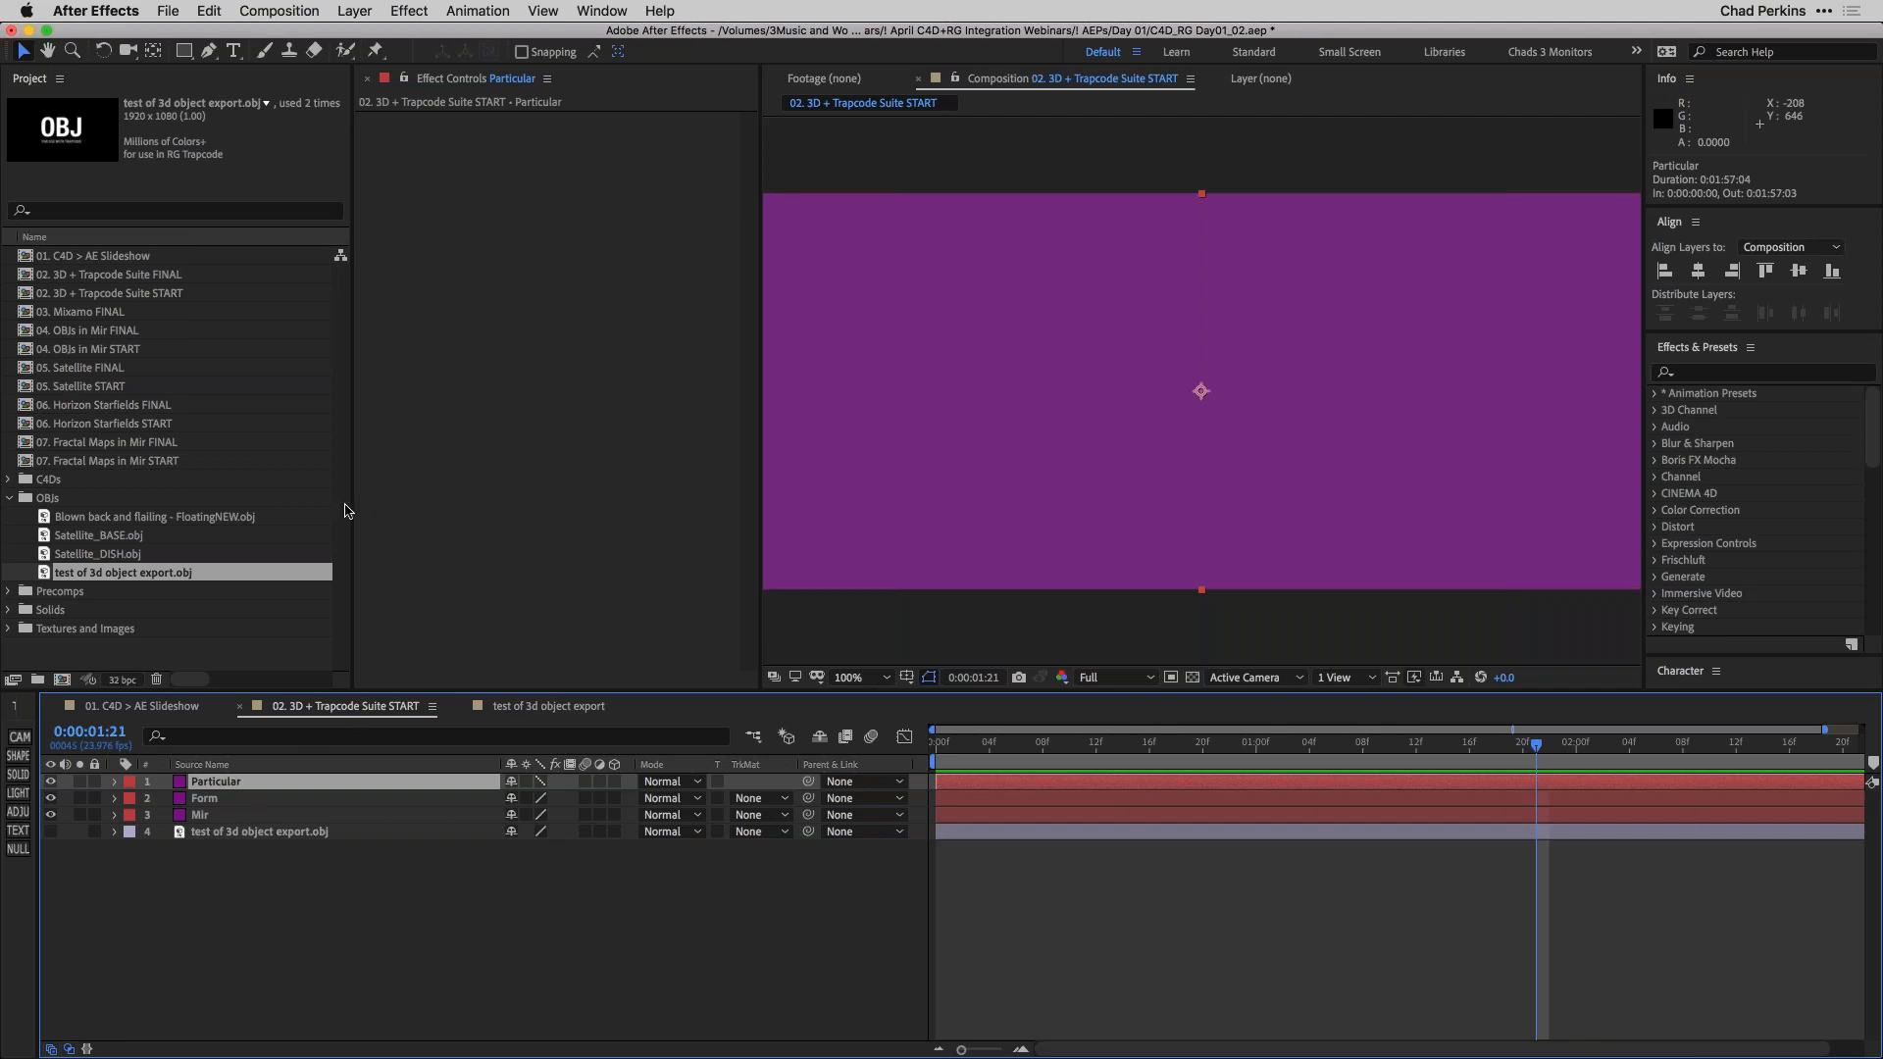
left_click(272, 818)
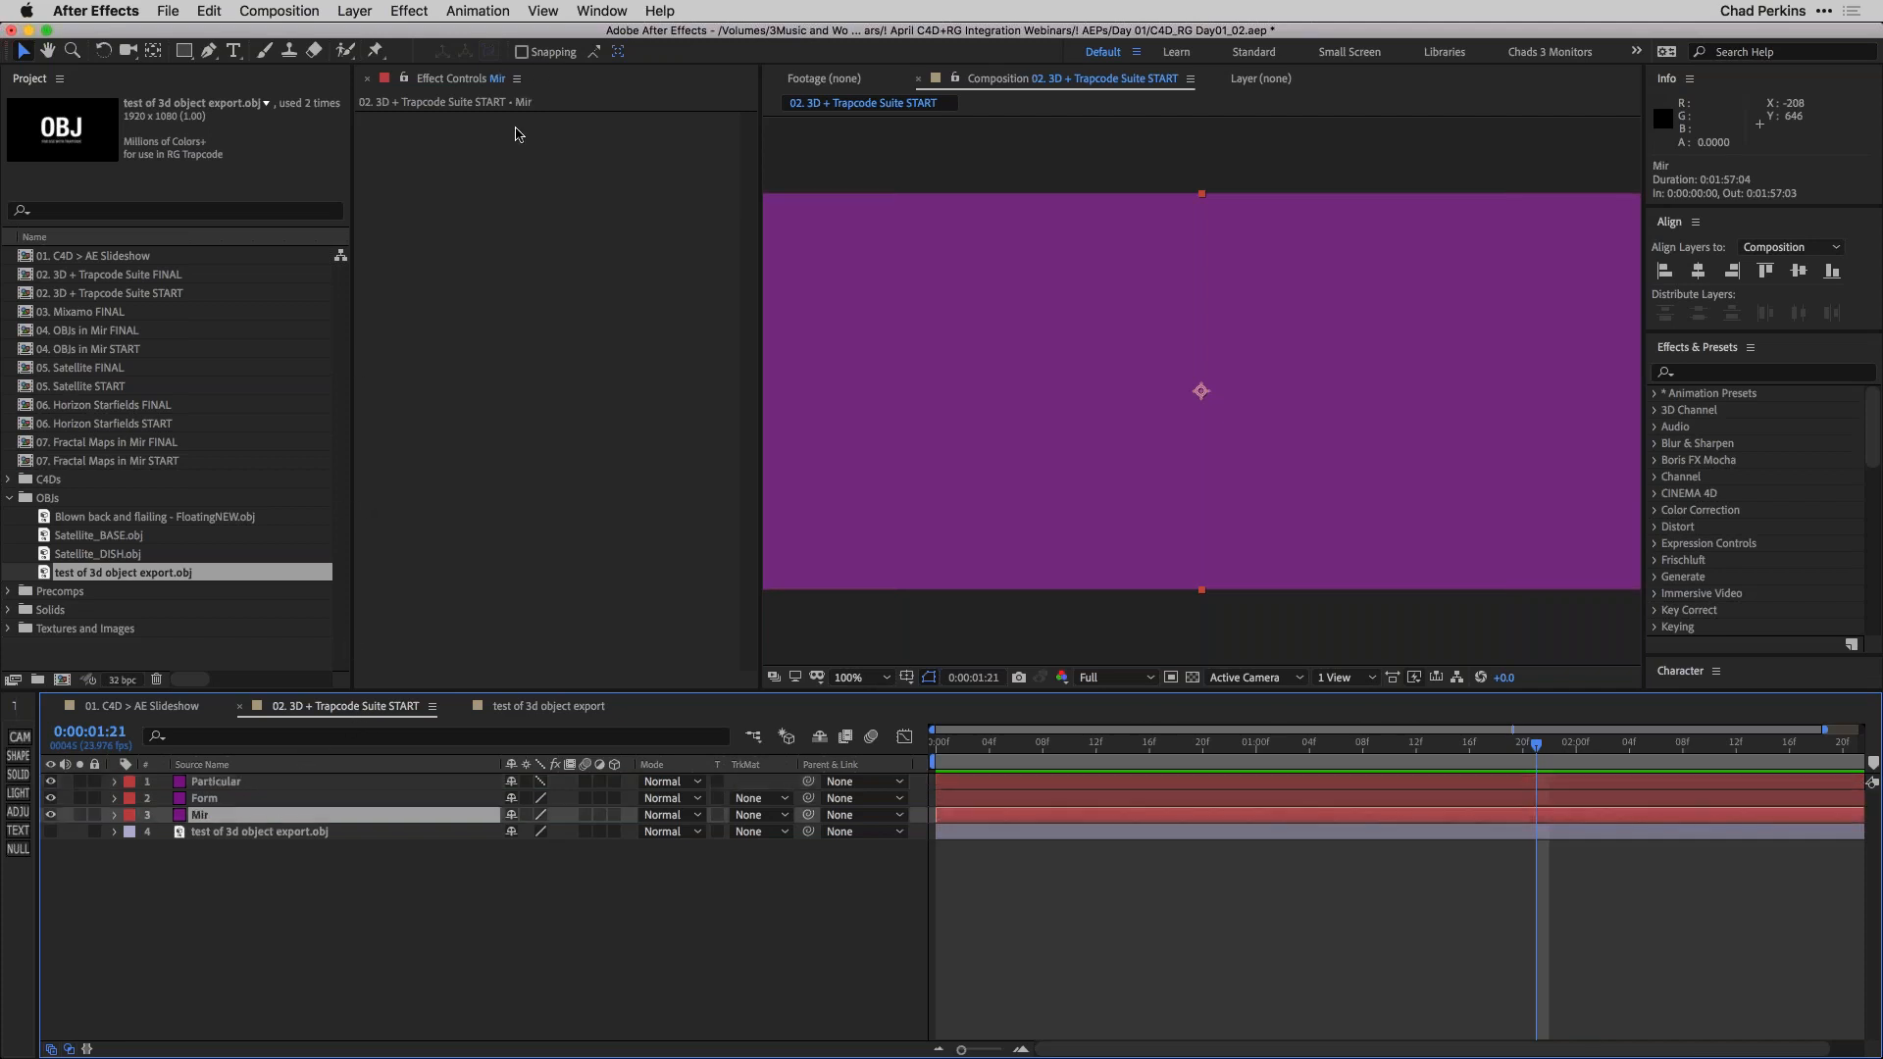
left_click(412, 12)
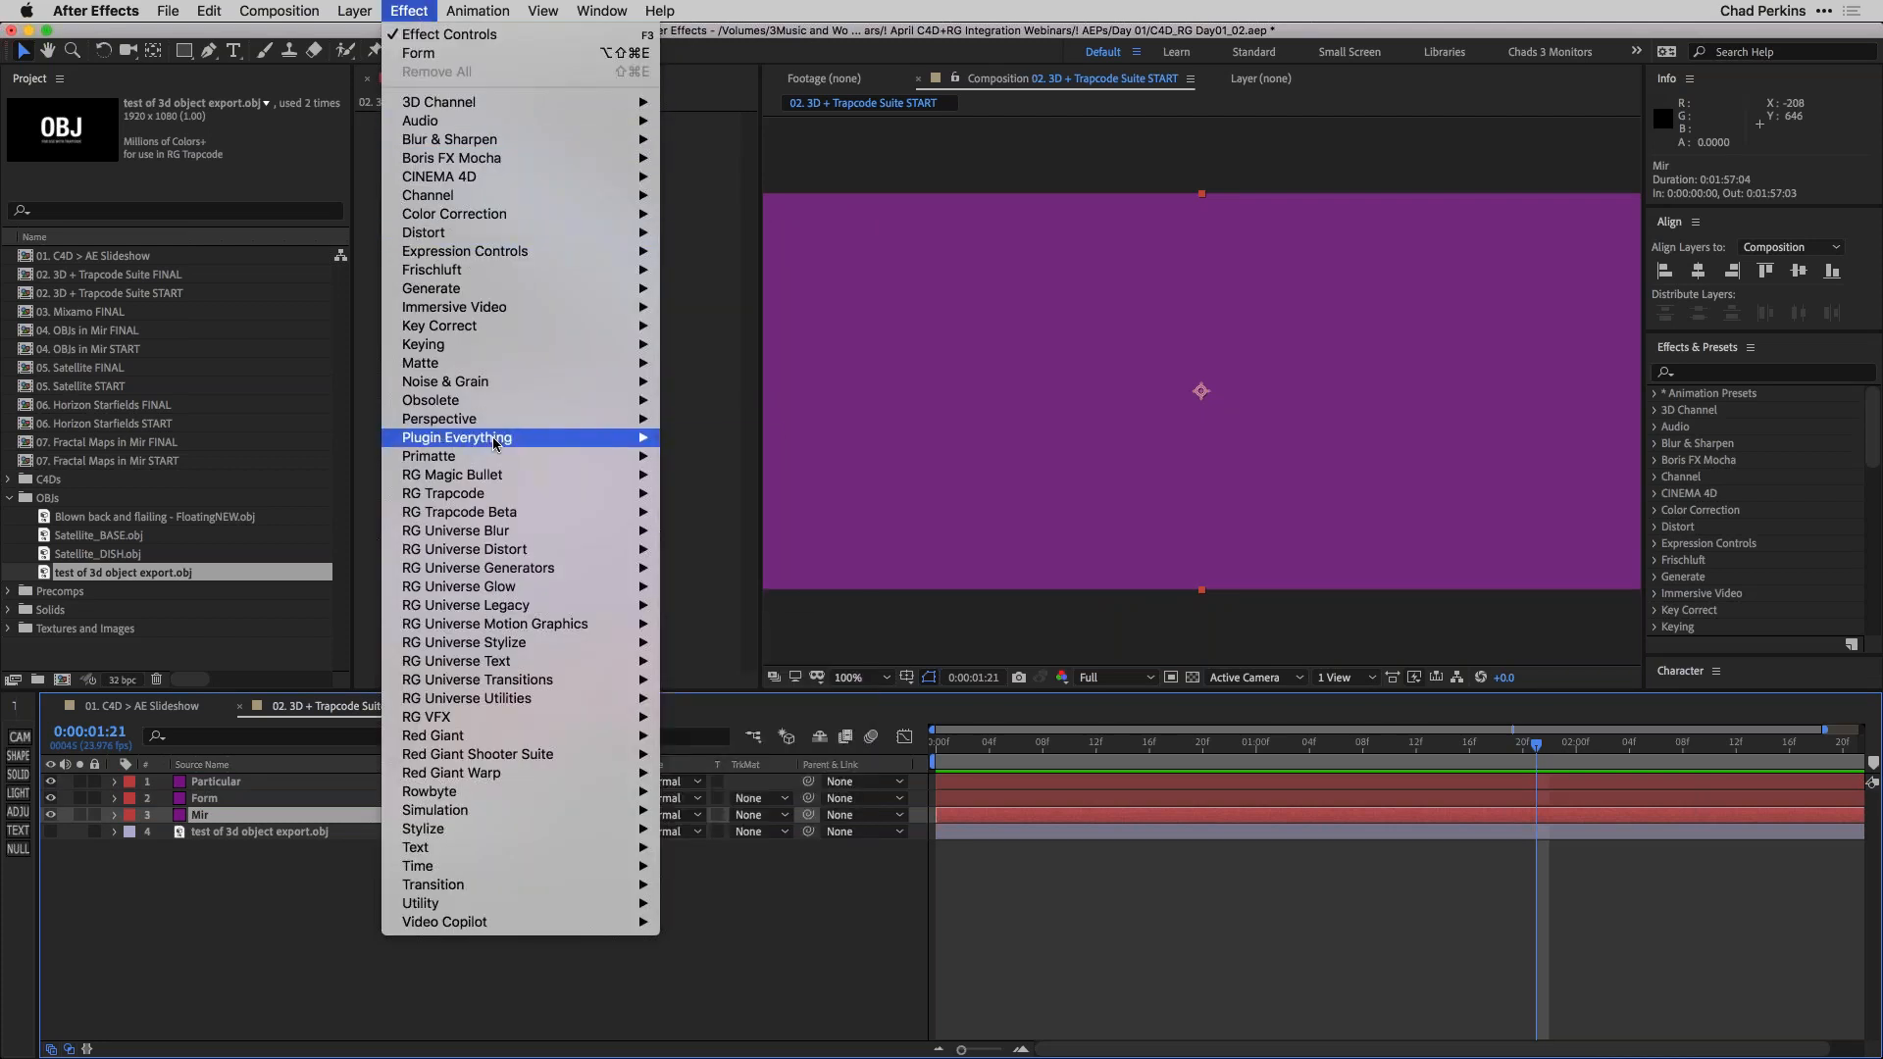
mouse_move(567, 495)
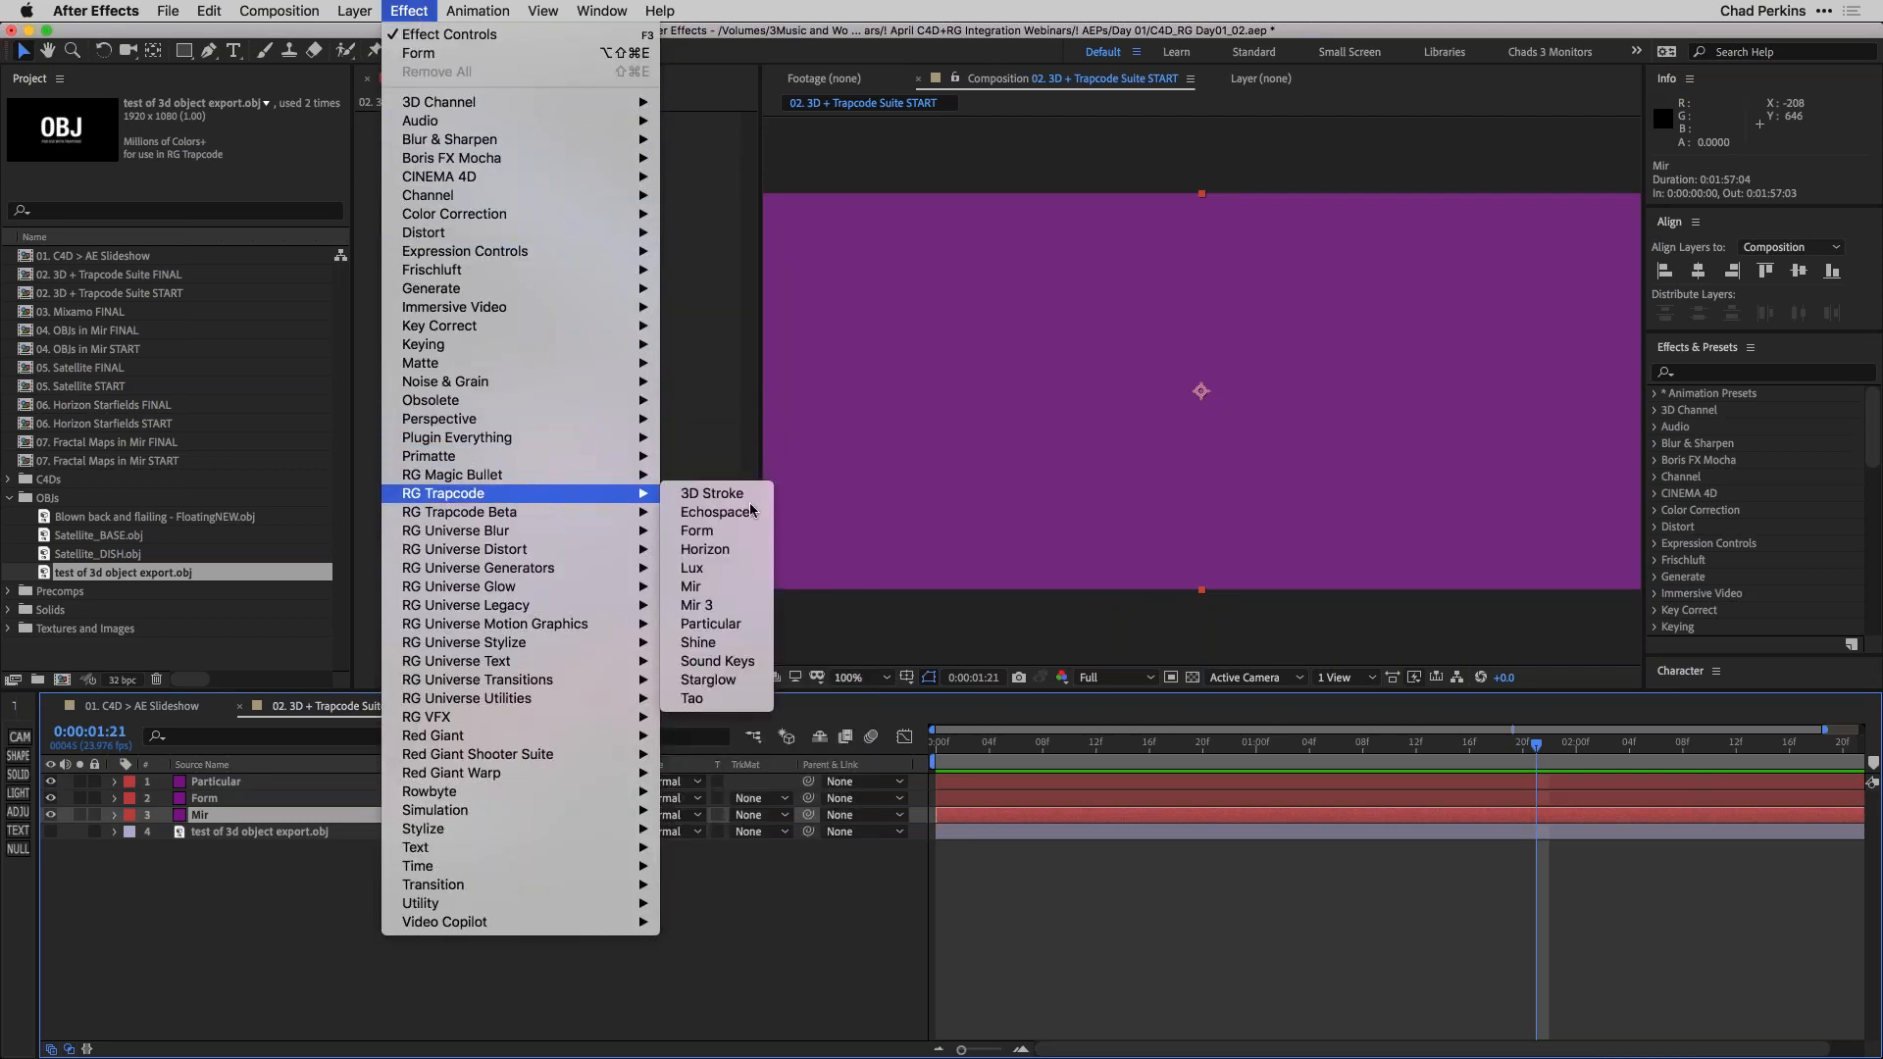
left_click(755, 606)
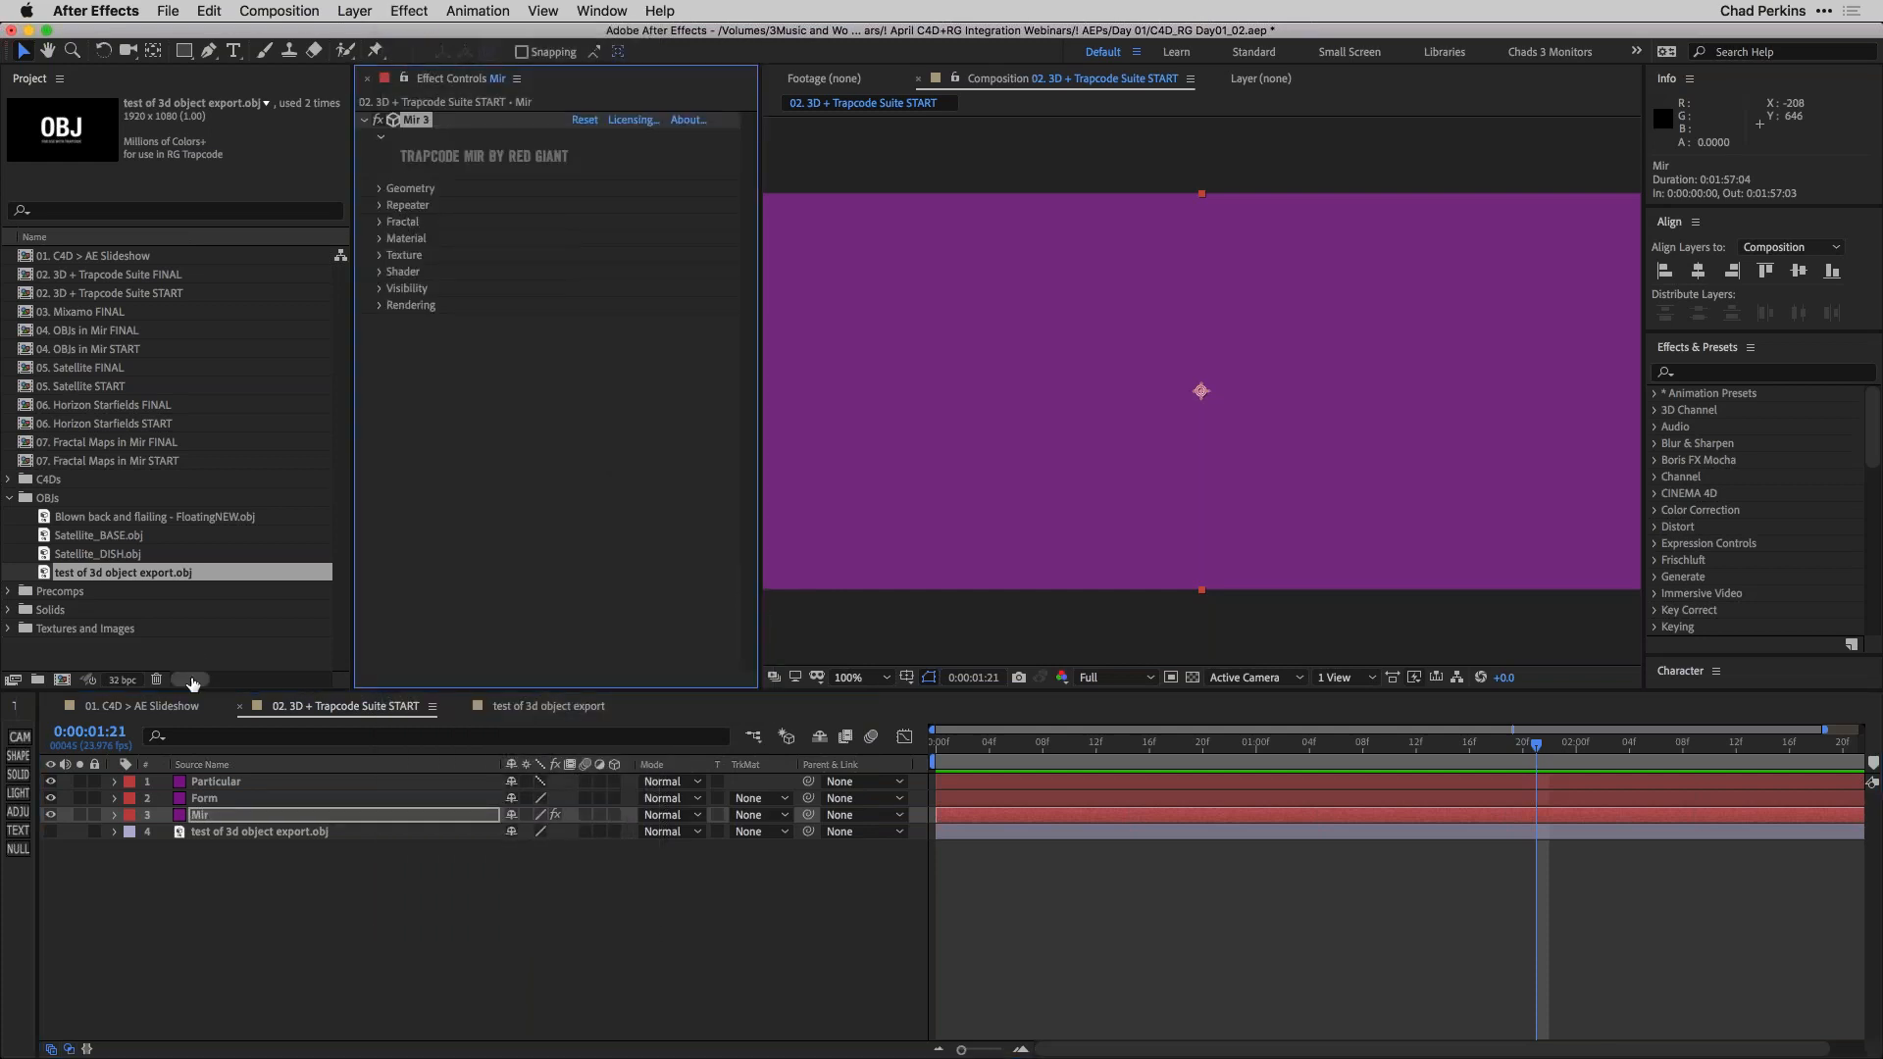
left_click_drag(51, 799, 51, 782)
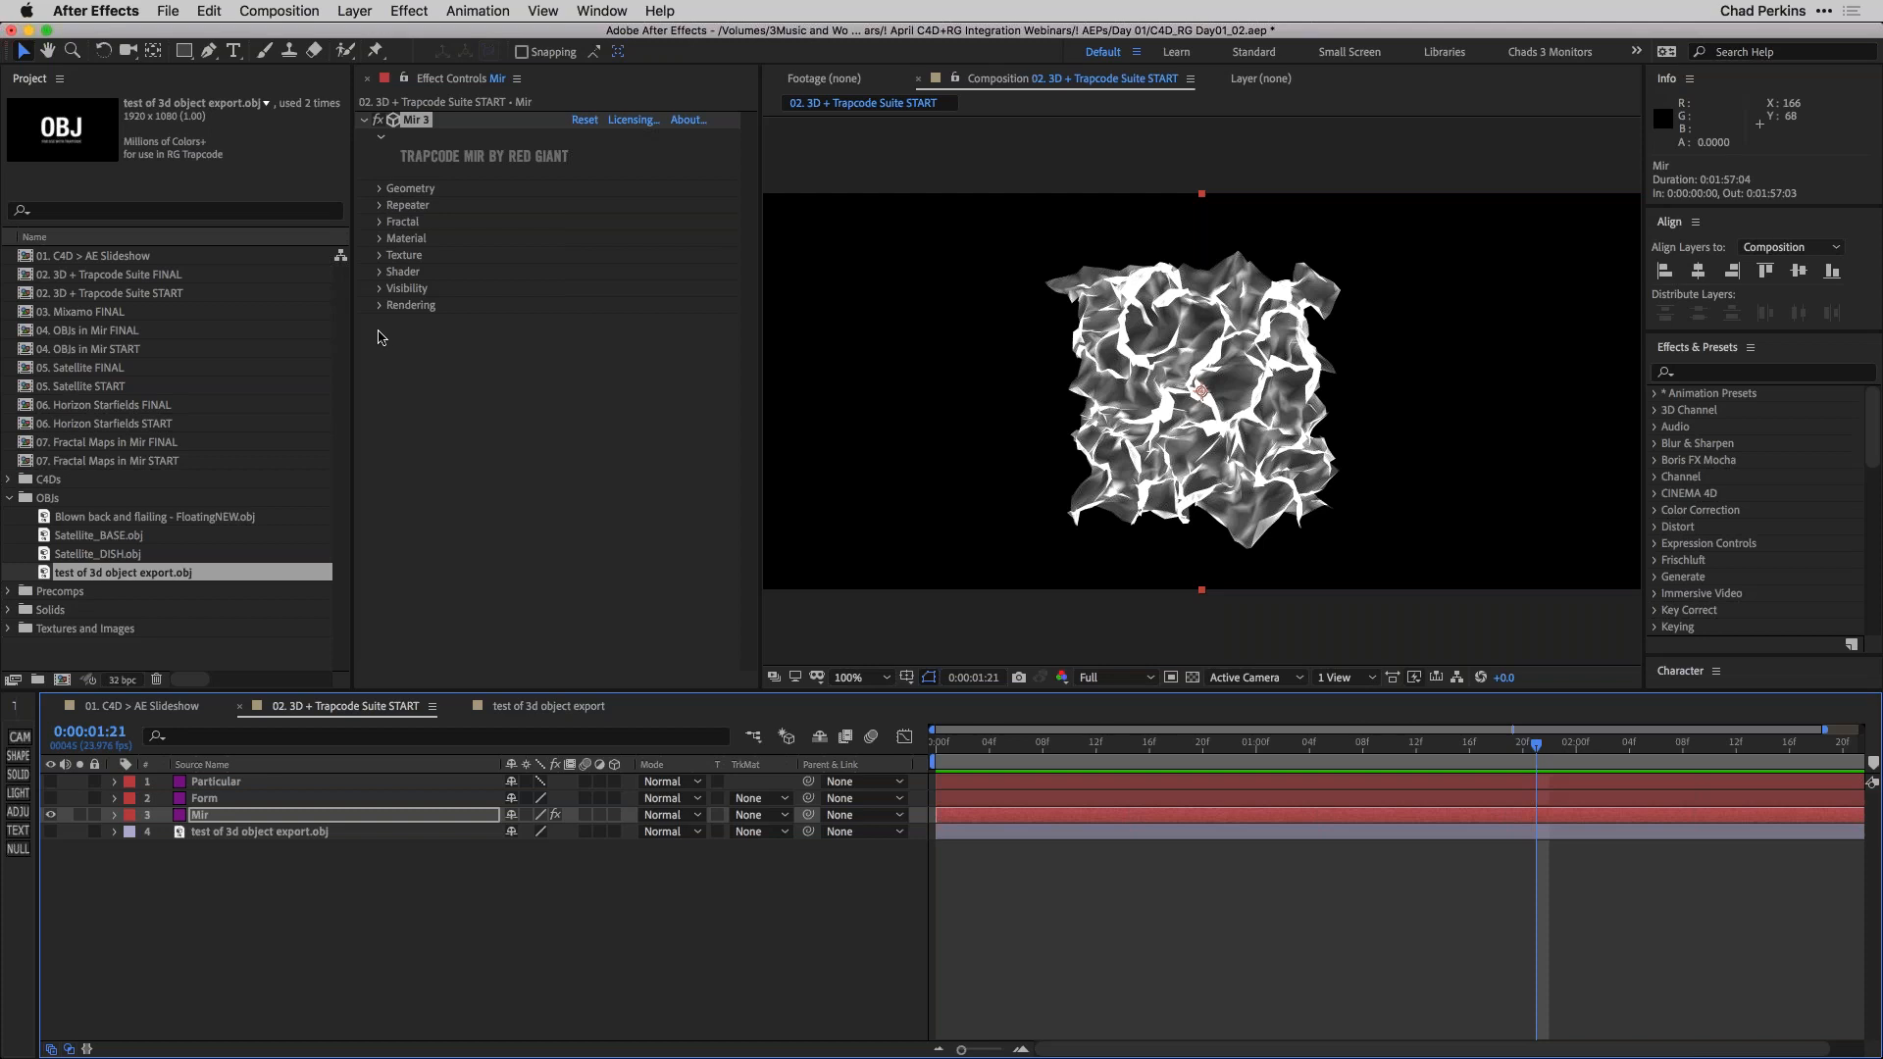
Set the Base Geometry of Mir 3 to OBJ Model.
left_click(379, 188)
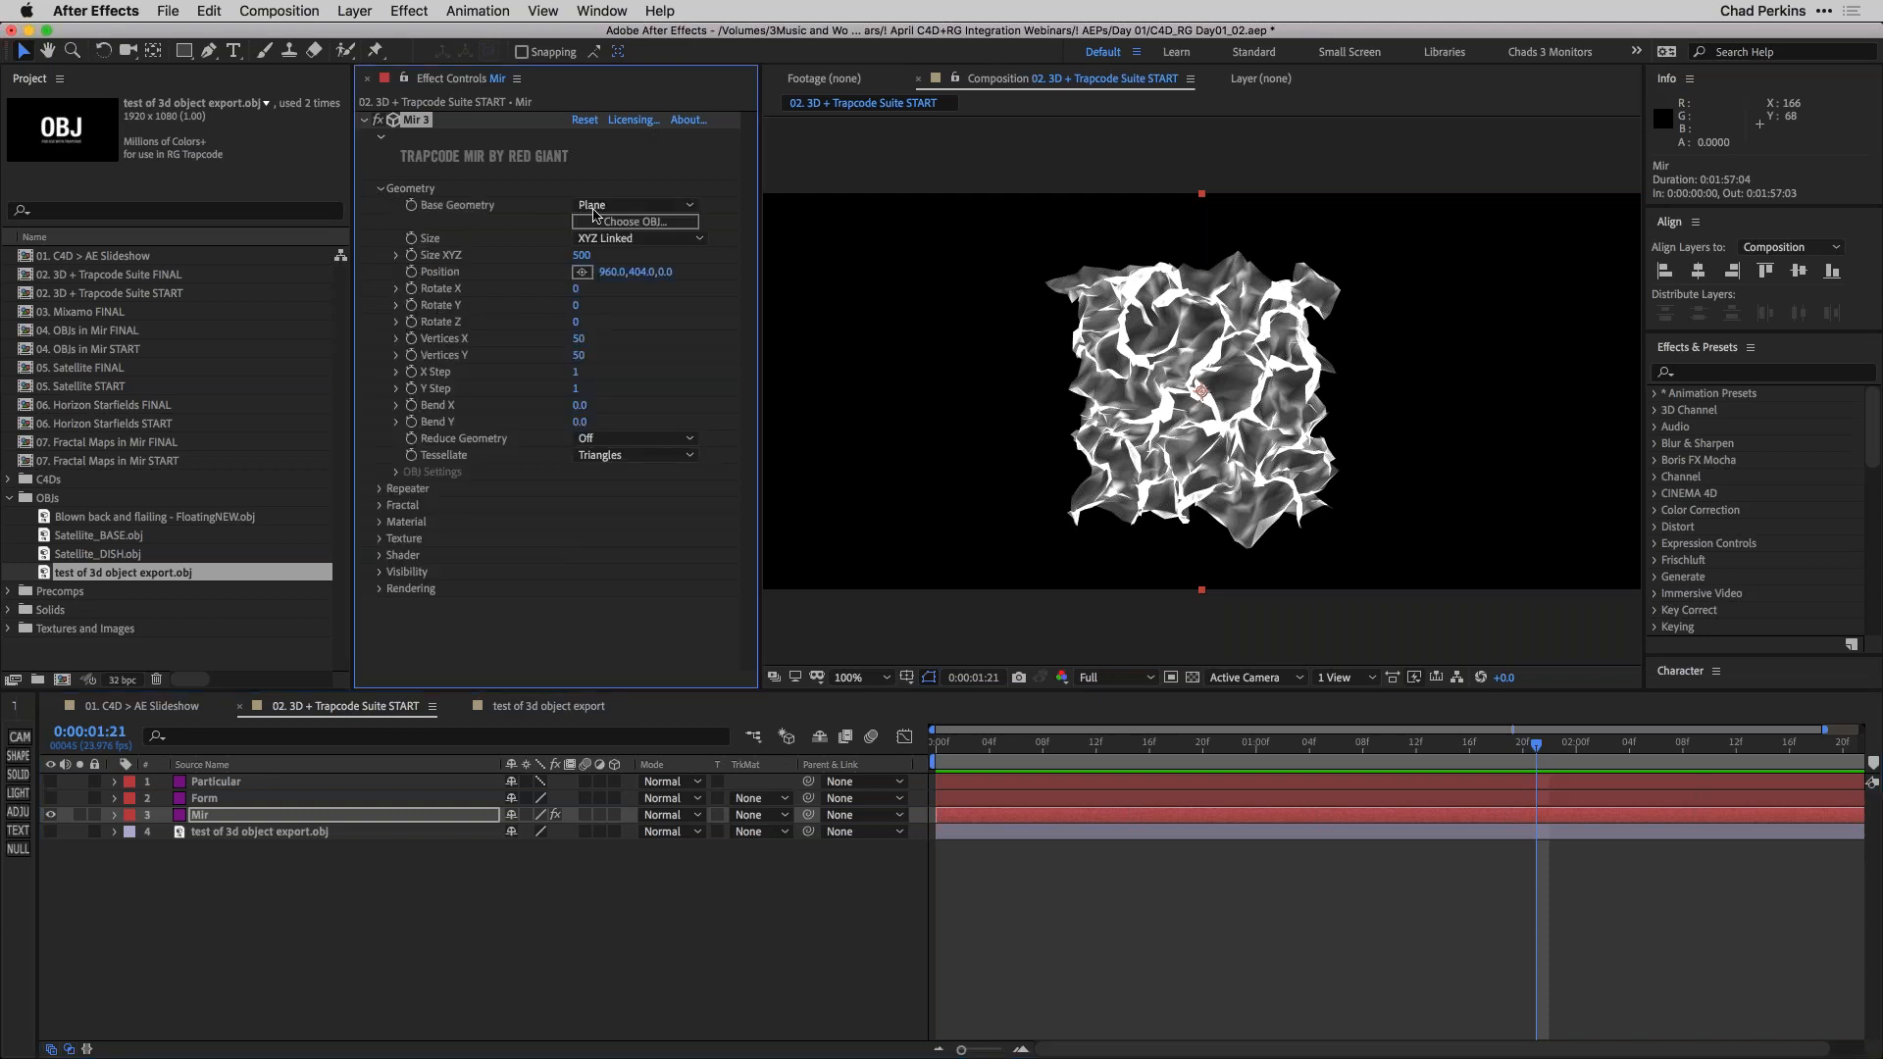
left_click(607, 206)
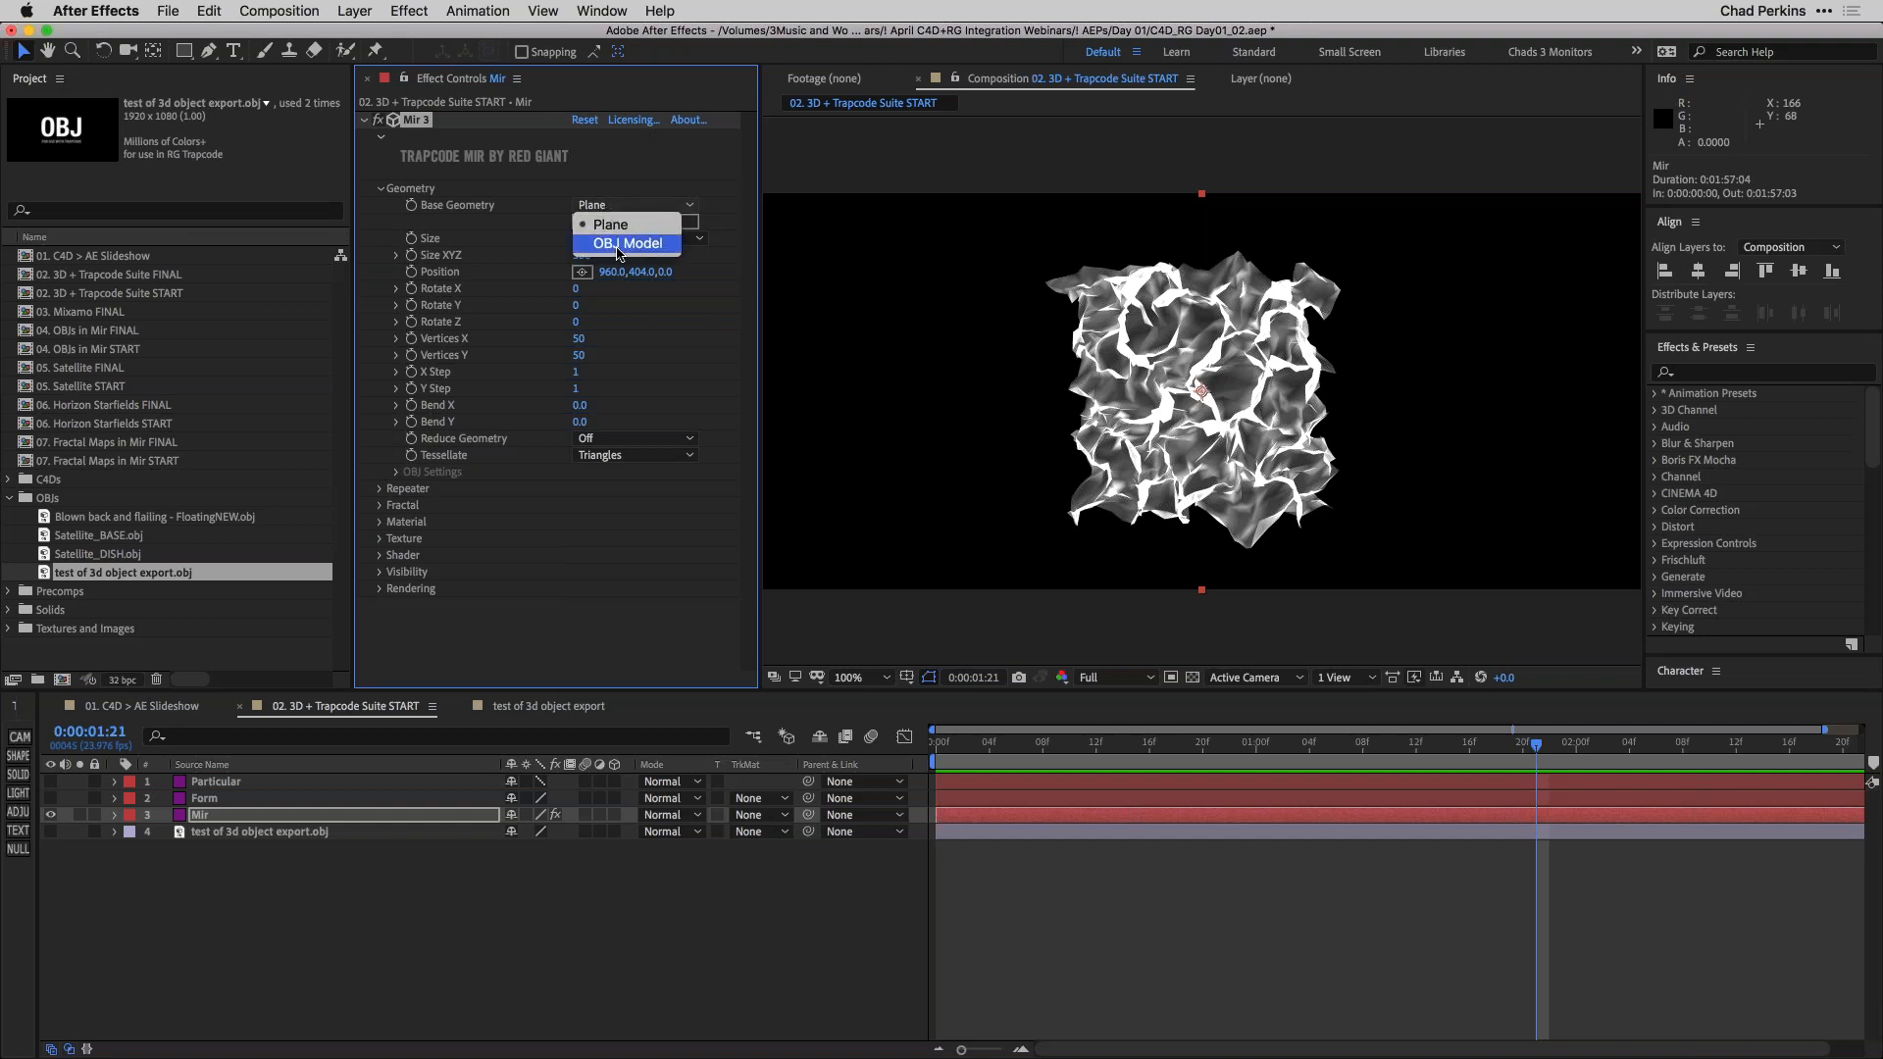
left_click(619, 244)
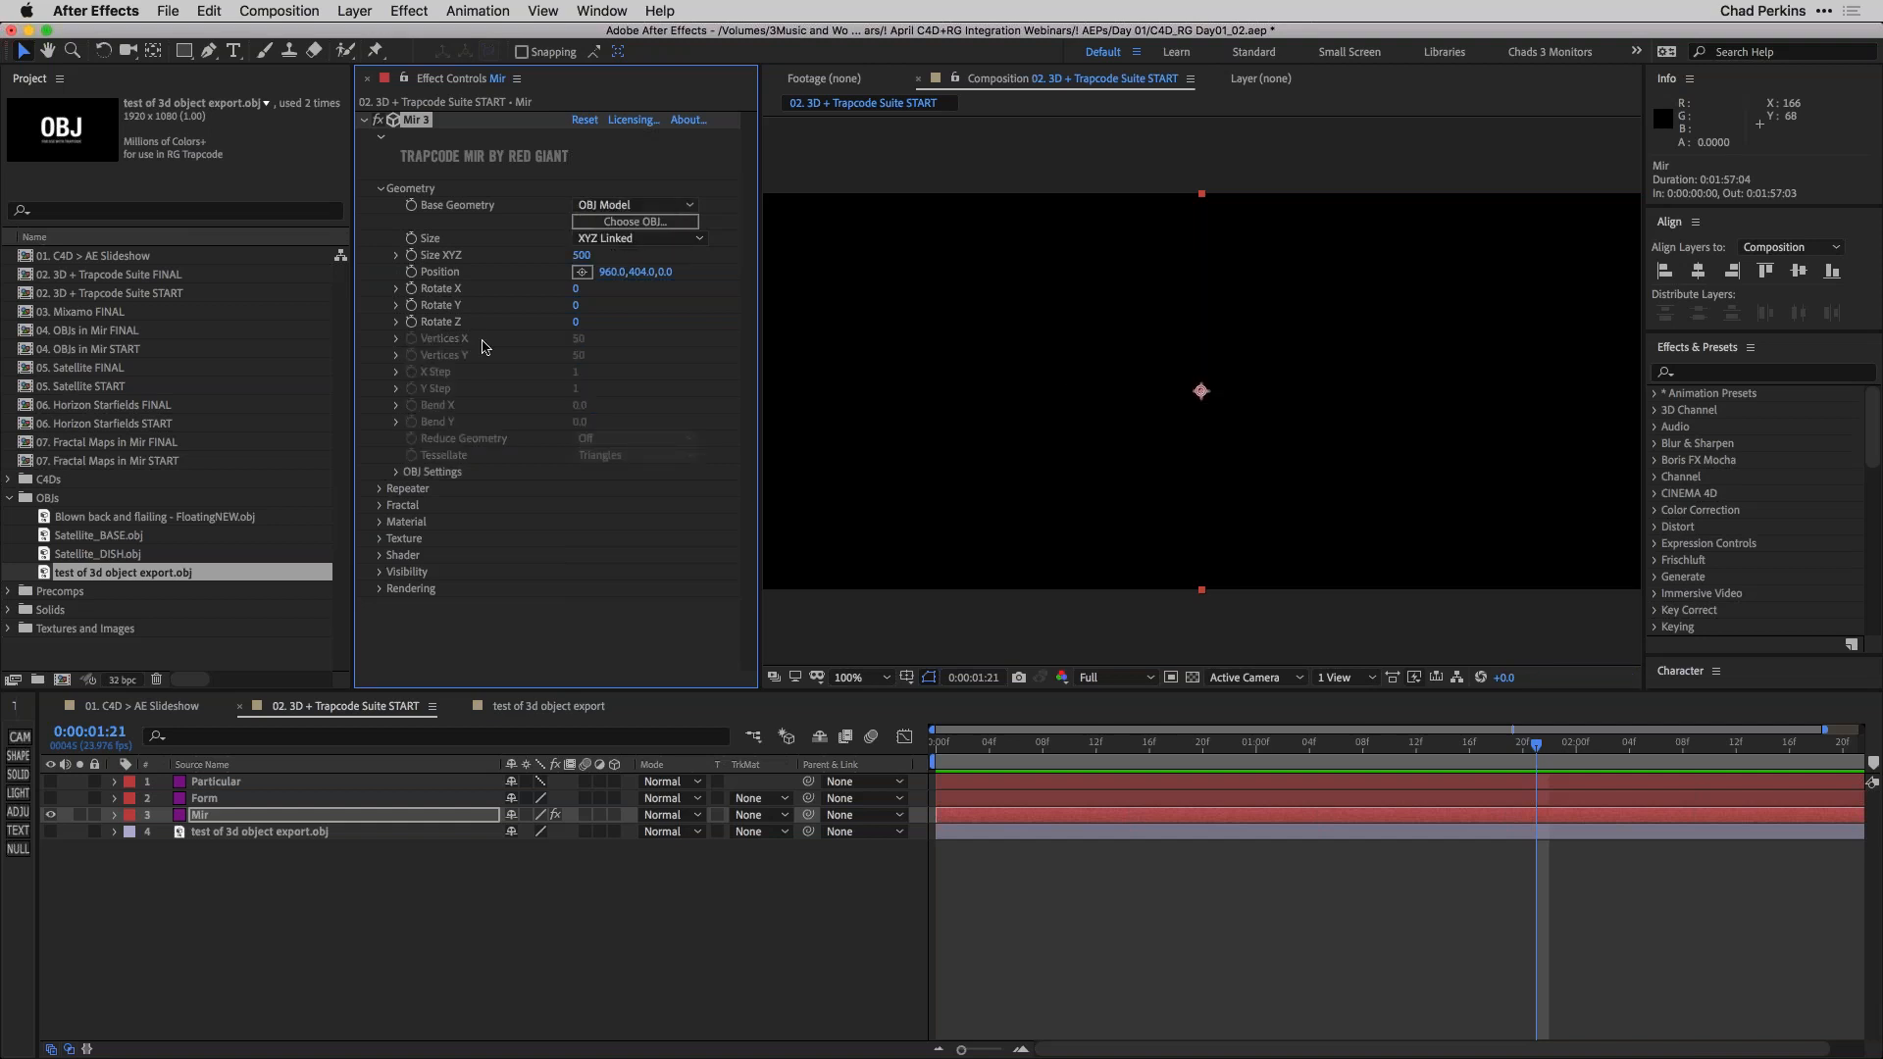
Look through the Geometry, PixelLab Objects and Custom models in Mir 3's OBJ library without choosing one.
left_click(615, 223)
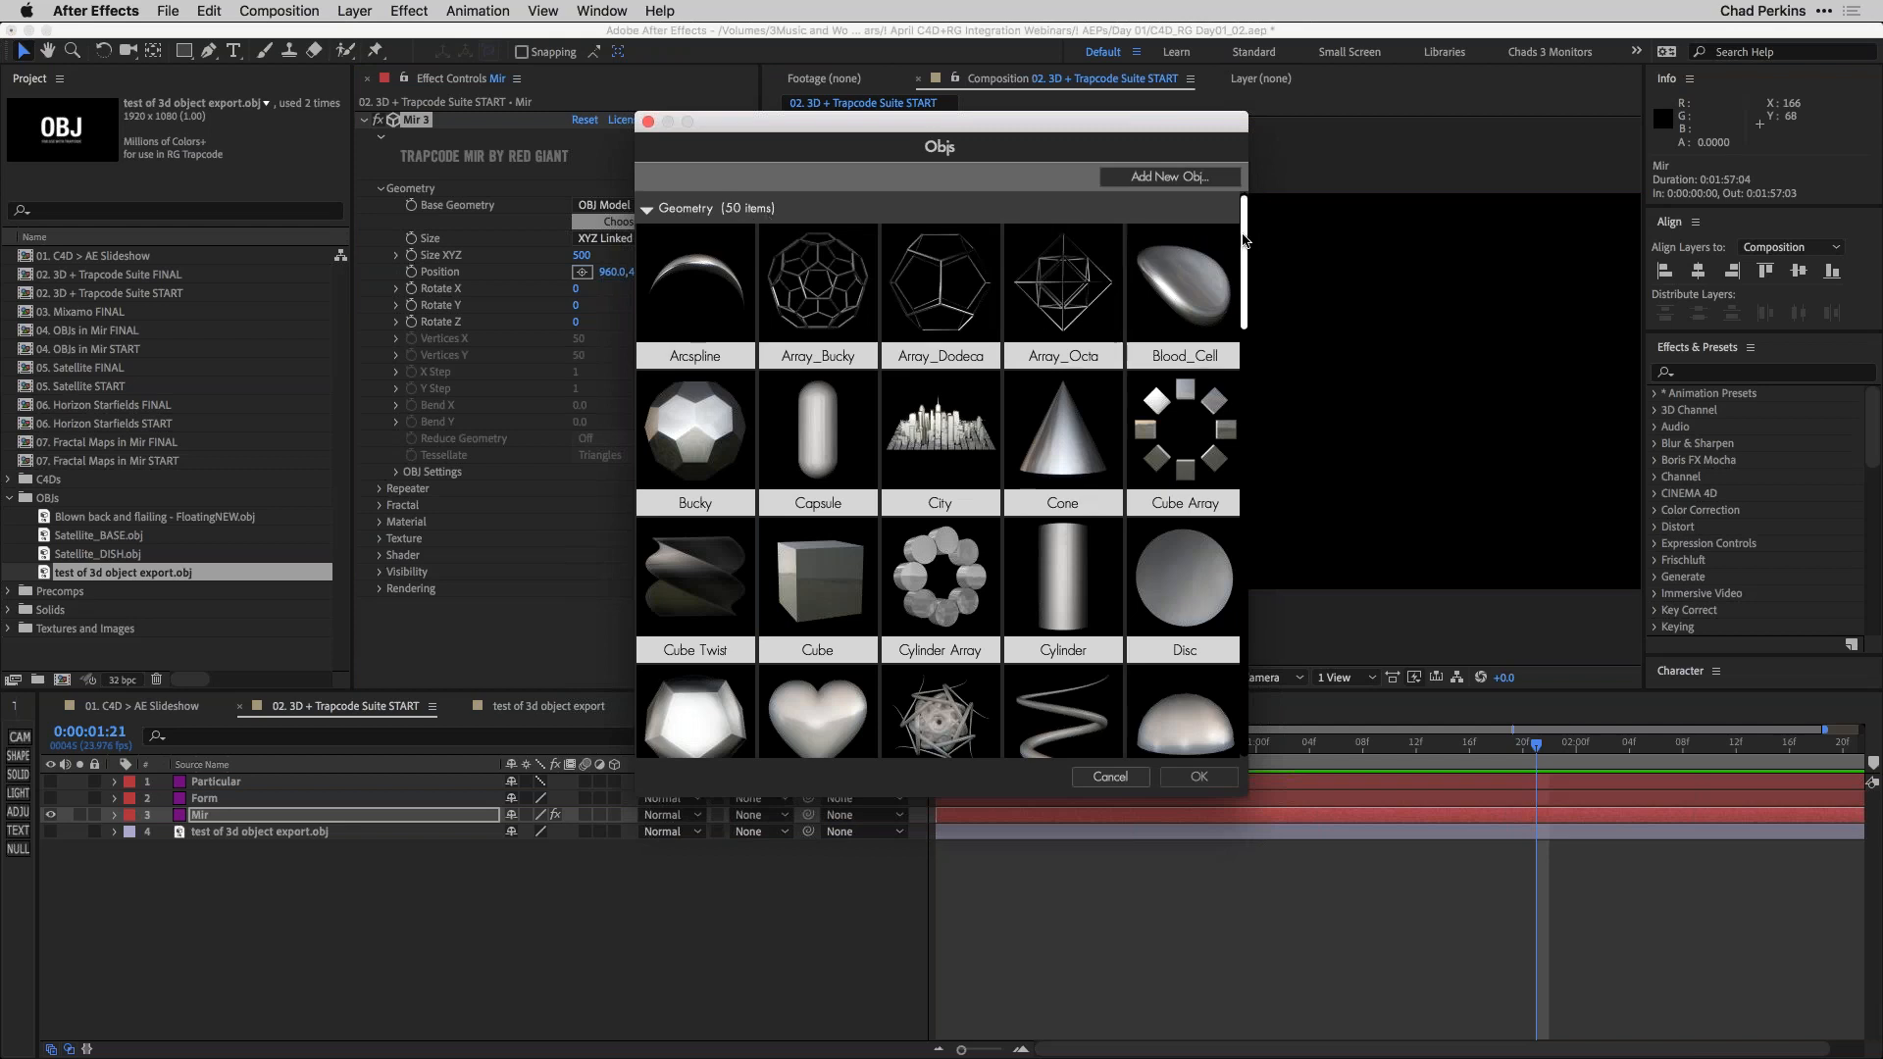
left_click_drag(1246, 246, 1267, 606)
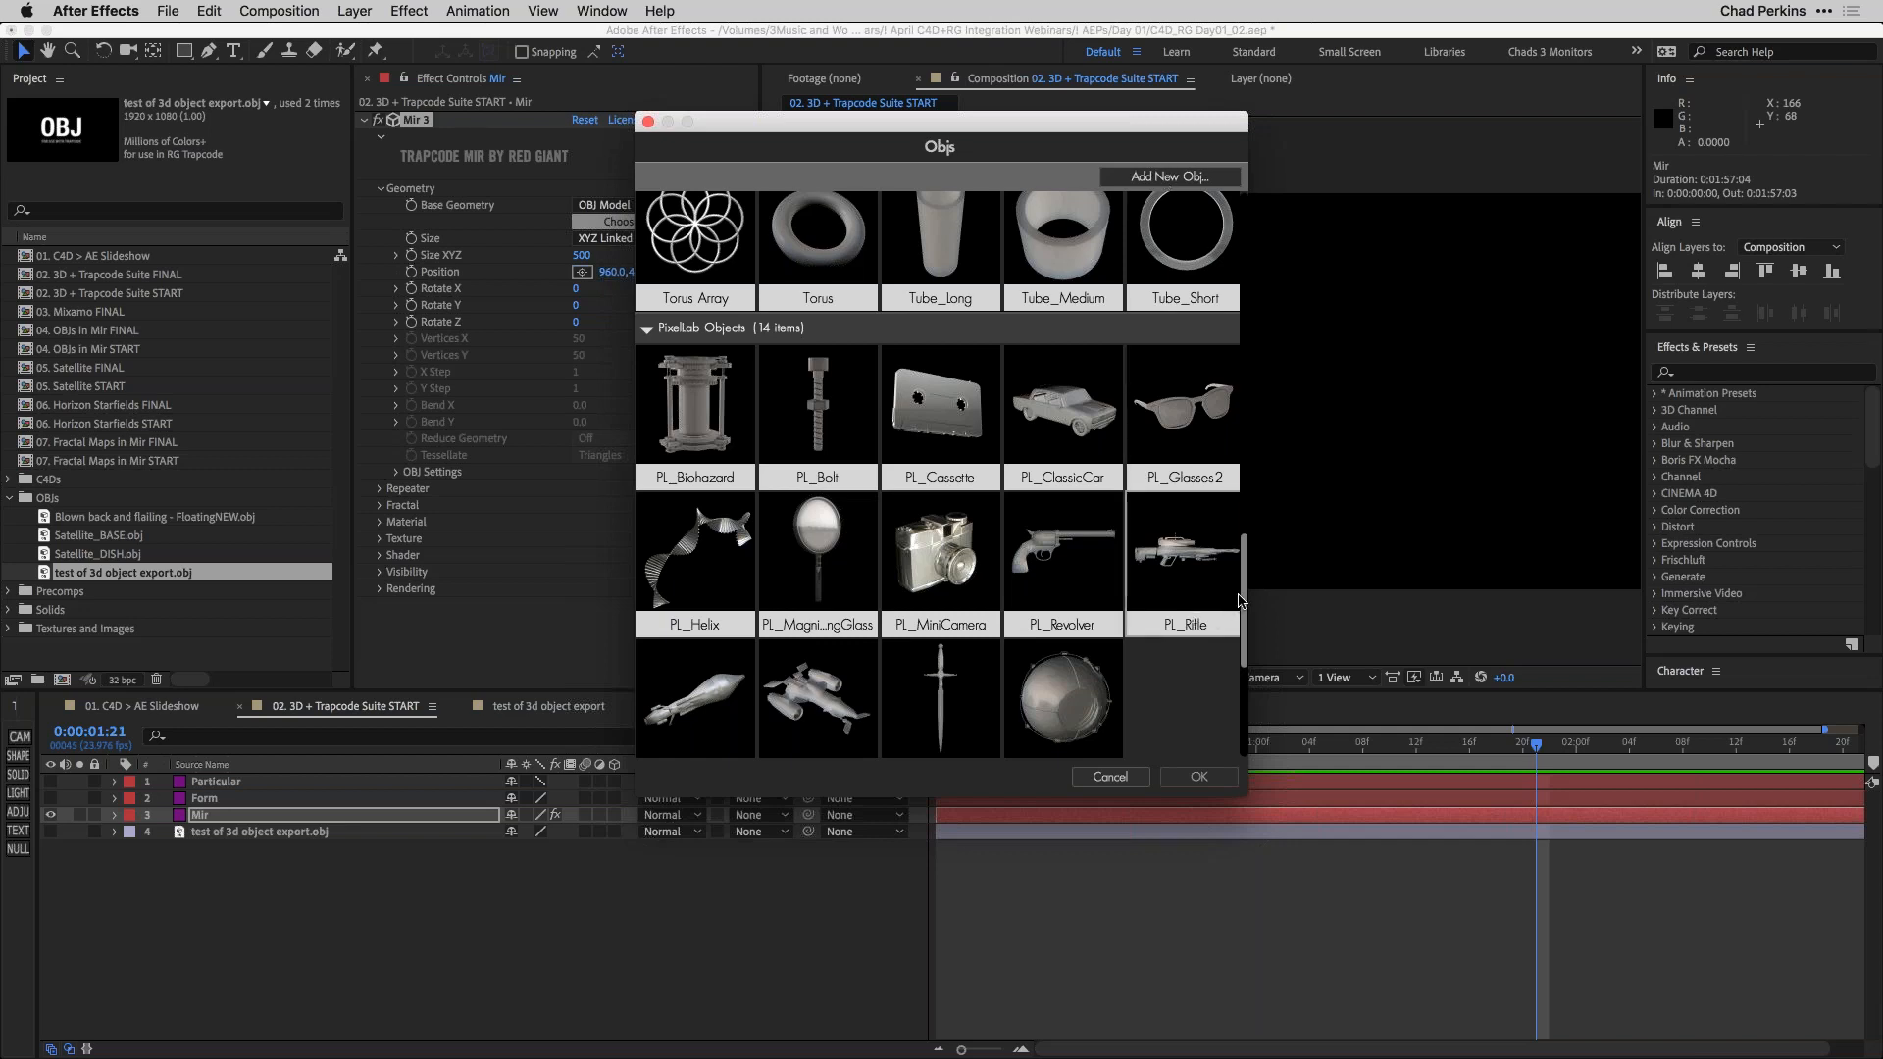
scroll(1247, 608, "down", 2)
scroll(1246, 705, "down", 5)
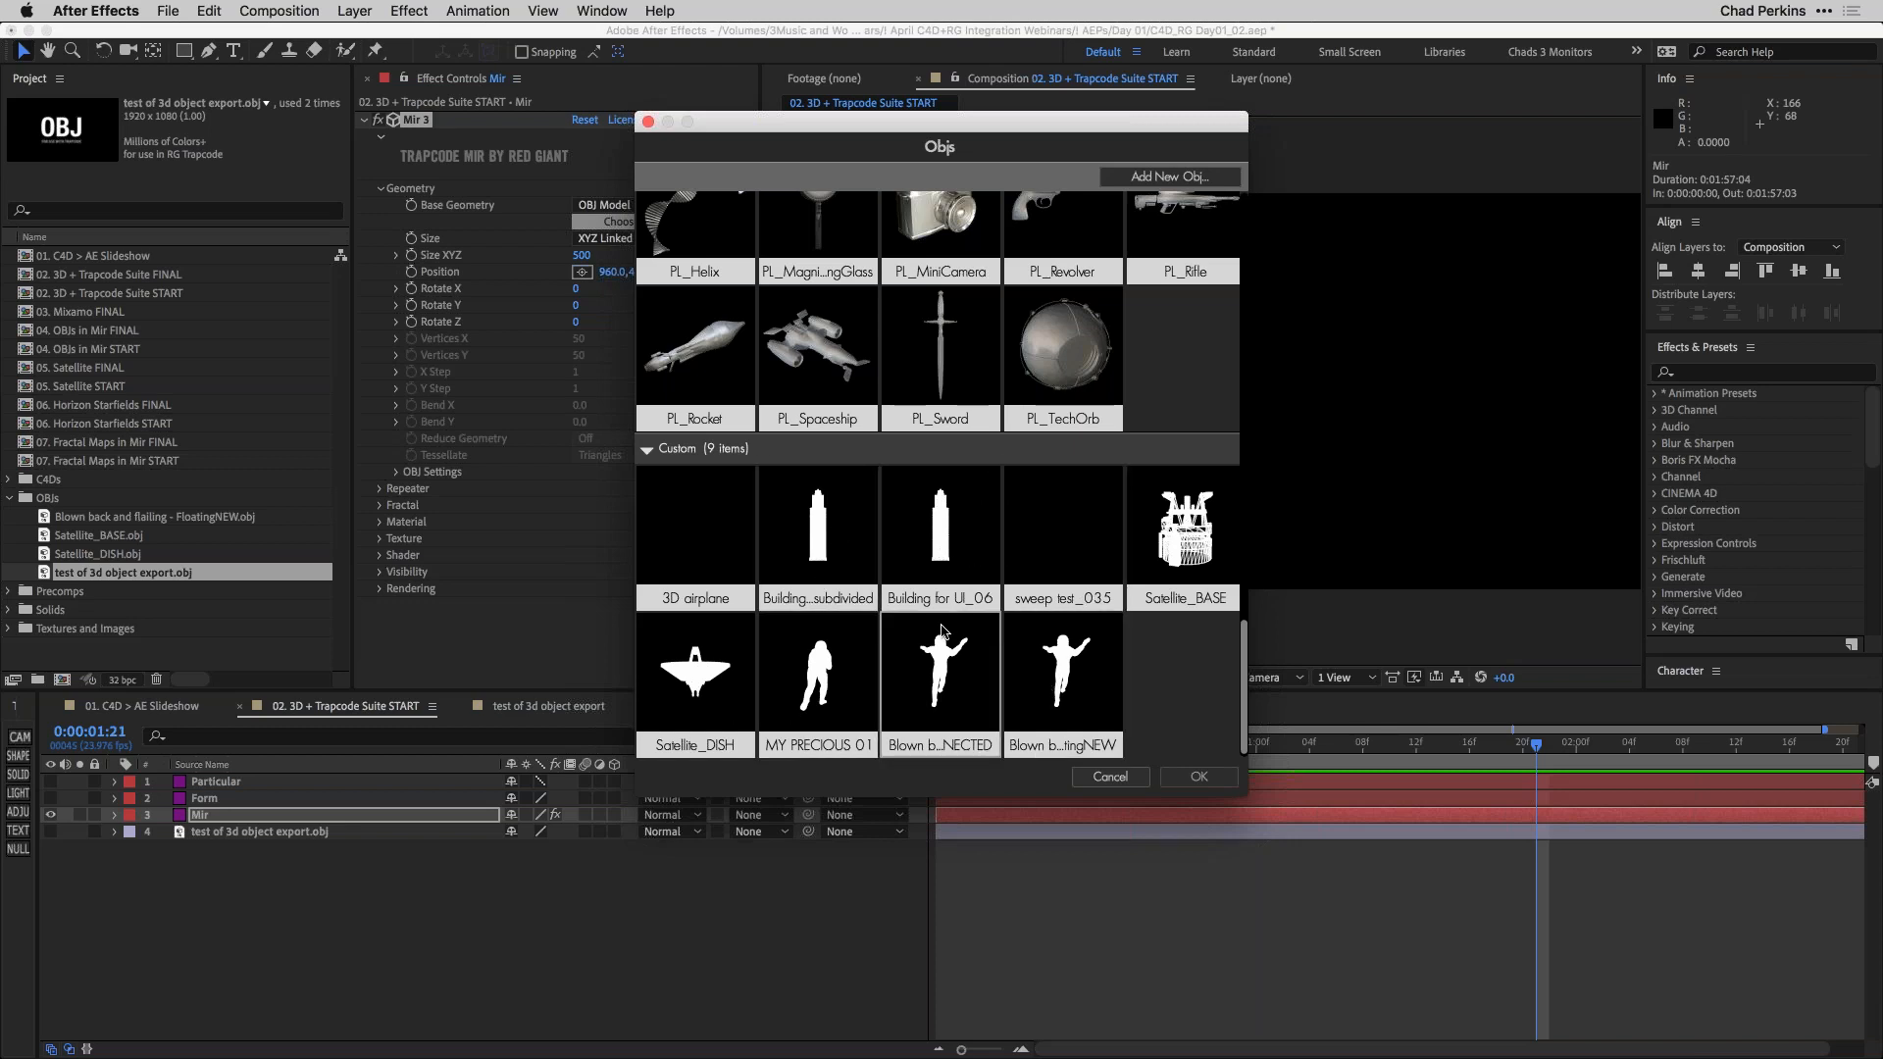
left_click(1091, 778)
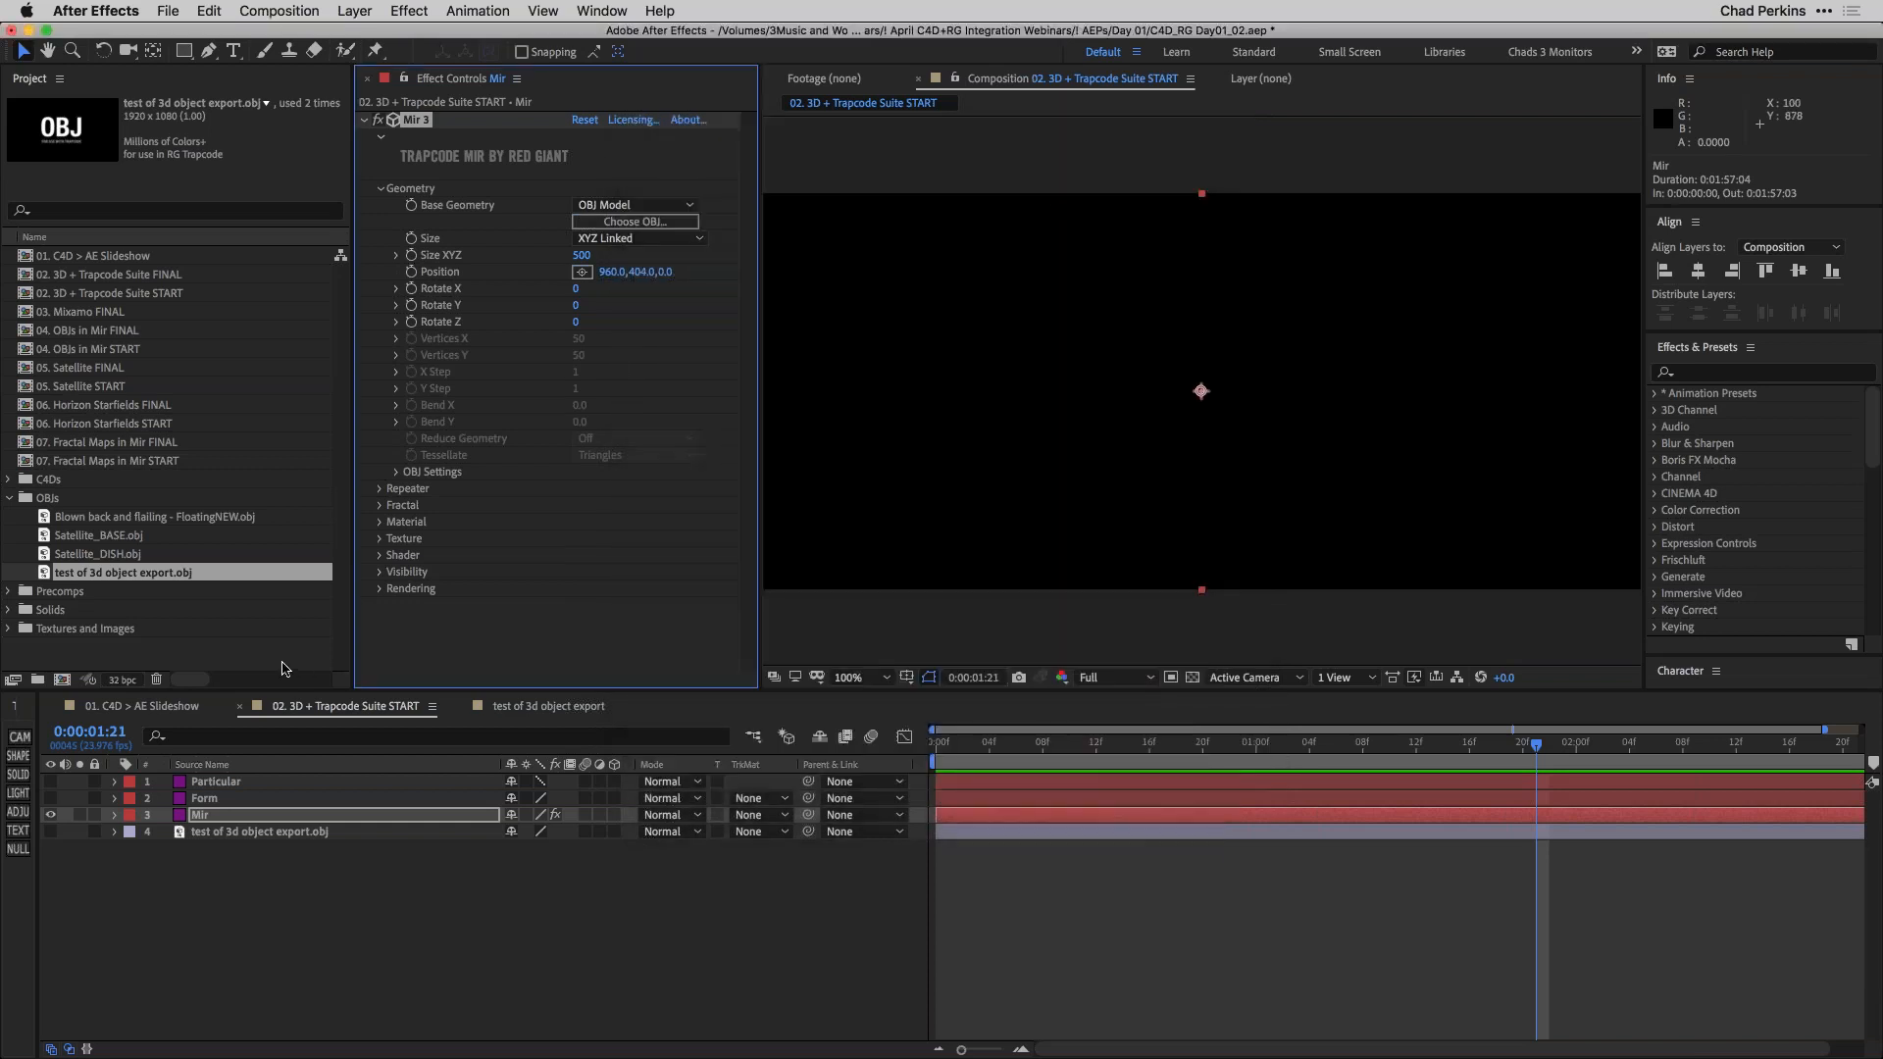
Assign the test of 3d object export.obj layer as the 3D Model in Mir 3's OBJ Settings.
left_click(397, 473)
left_click(640, 490)
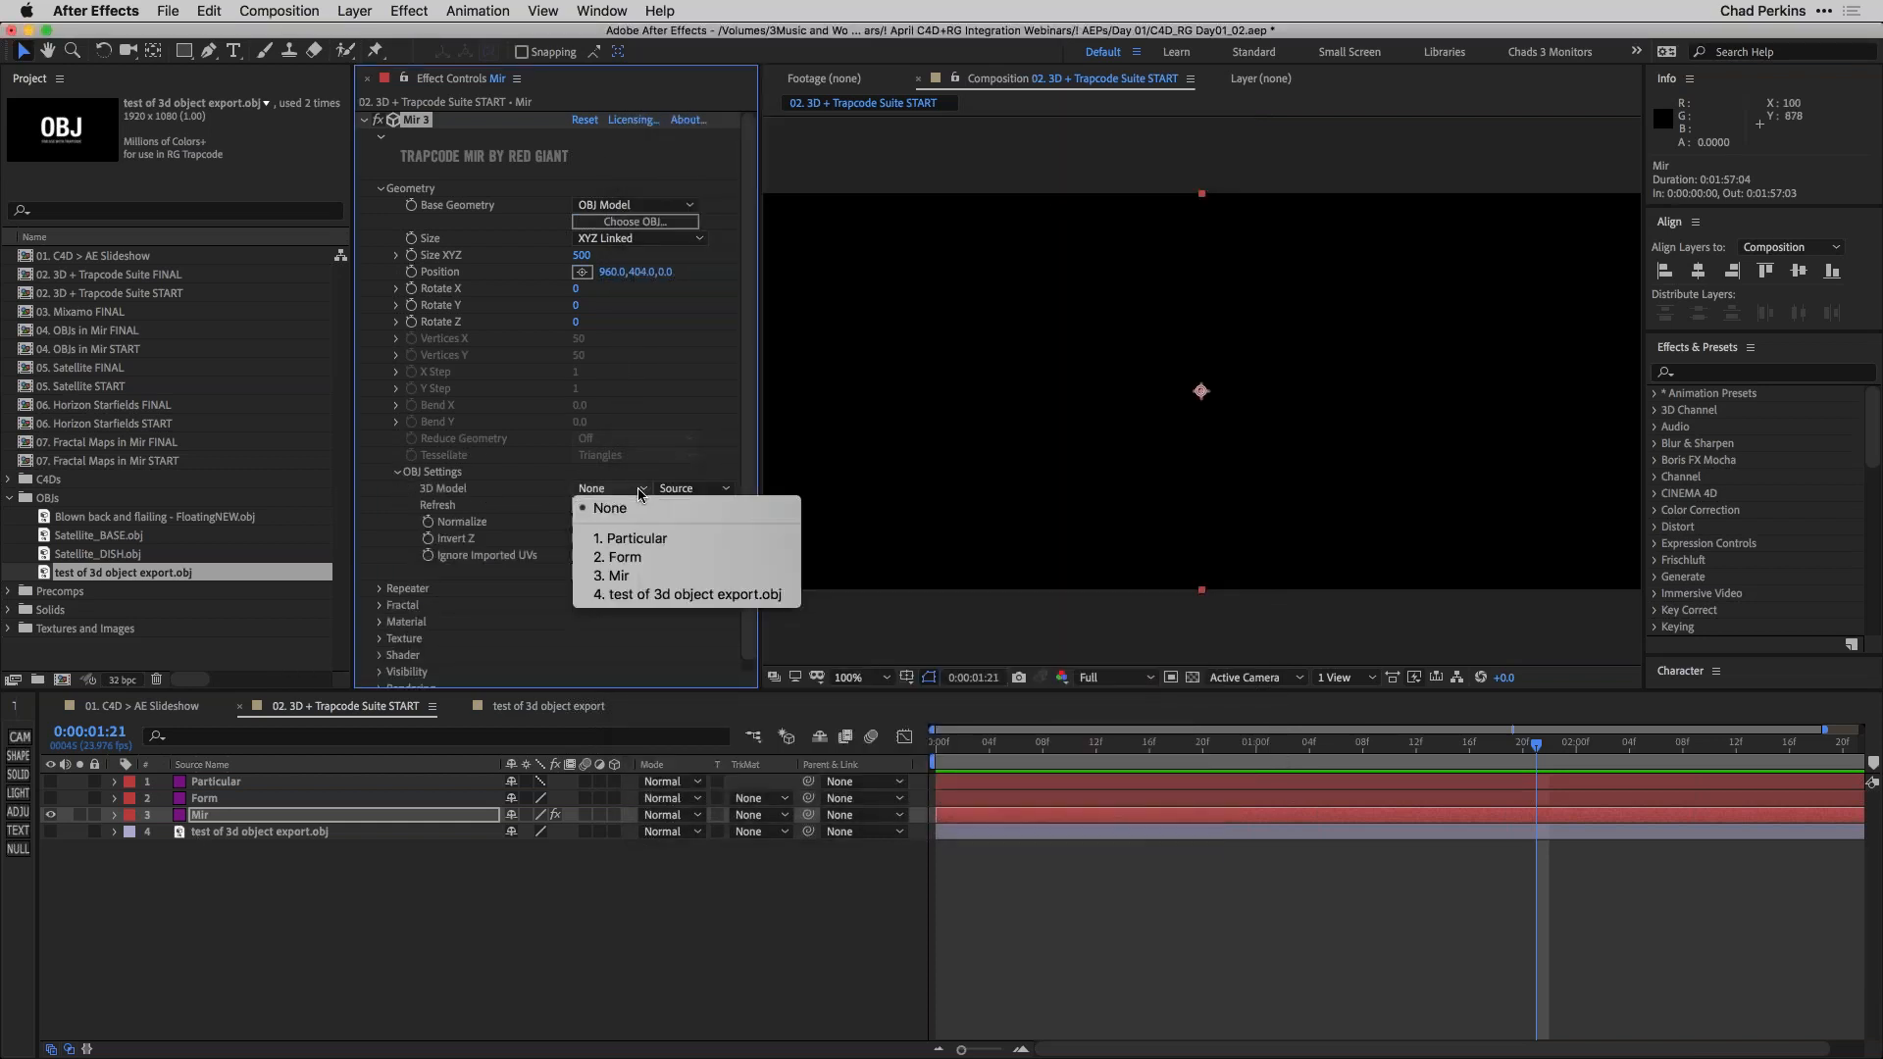
left_click(647, 594)
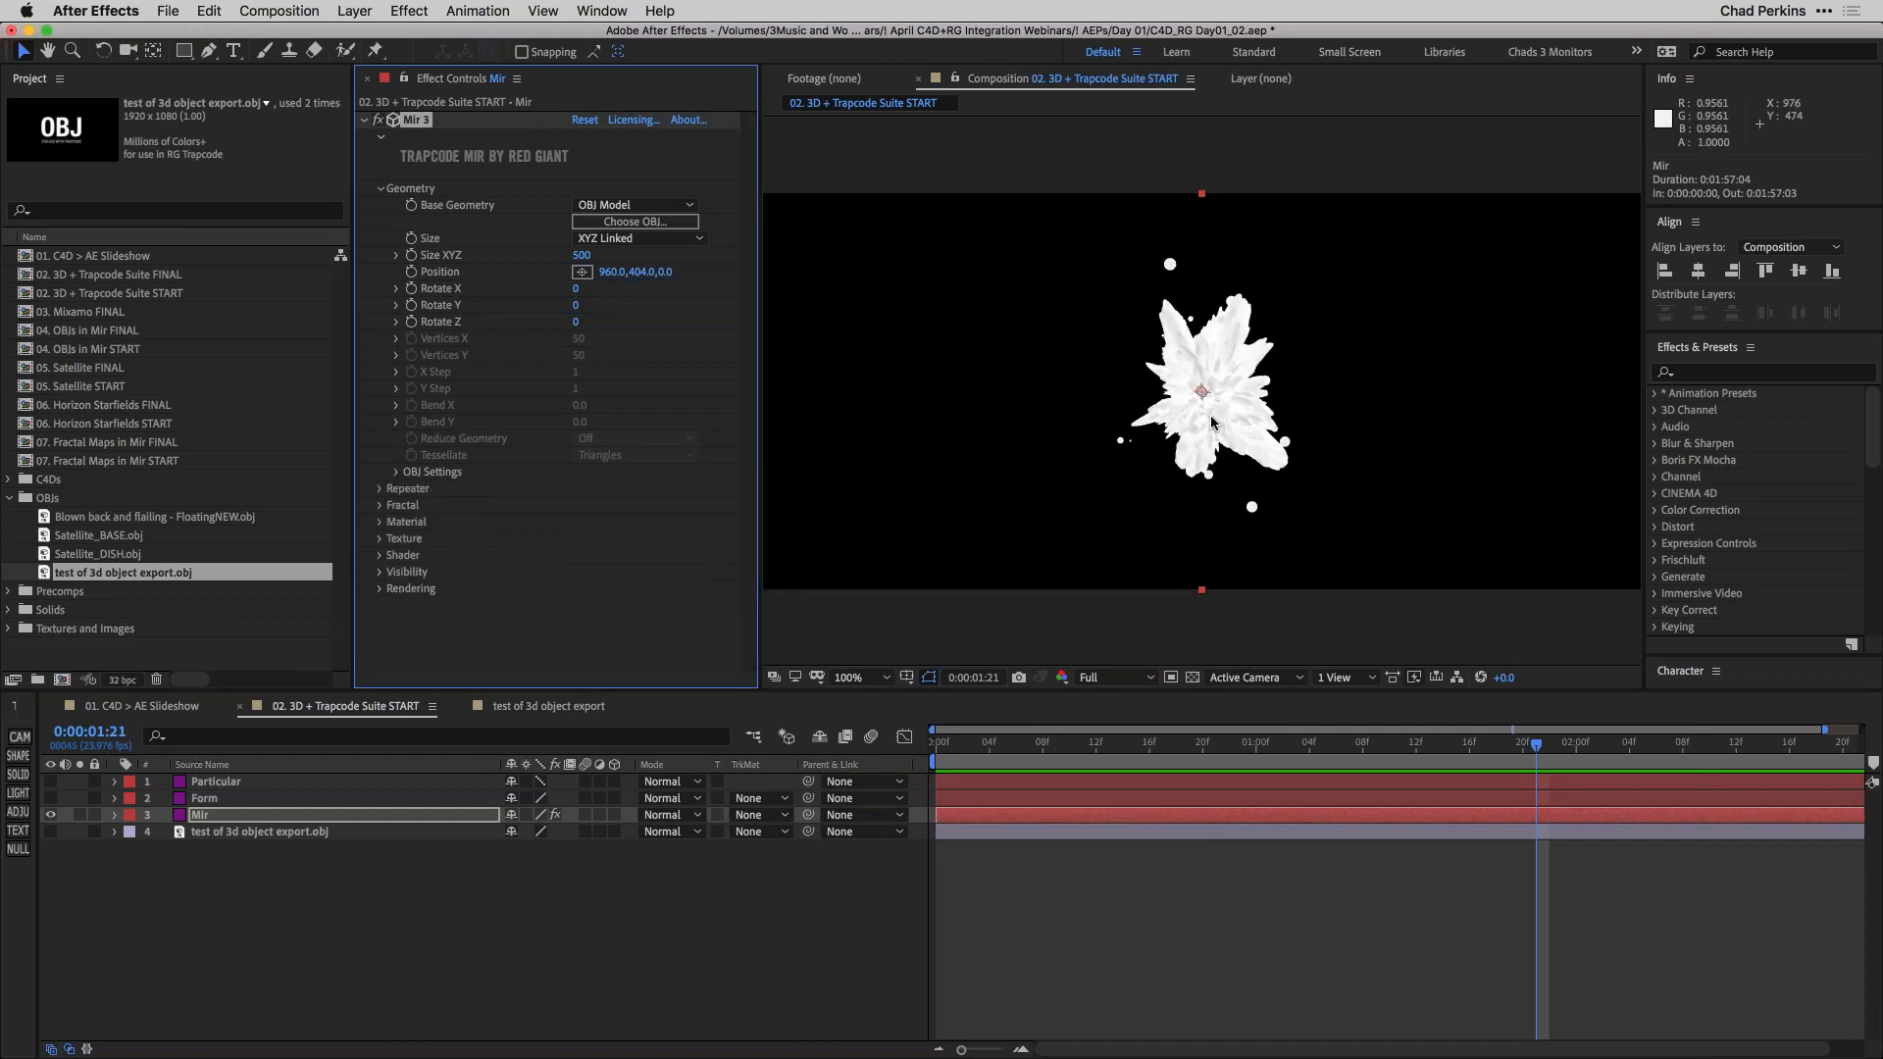
key("period")
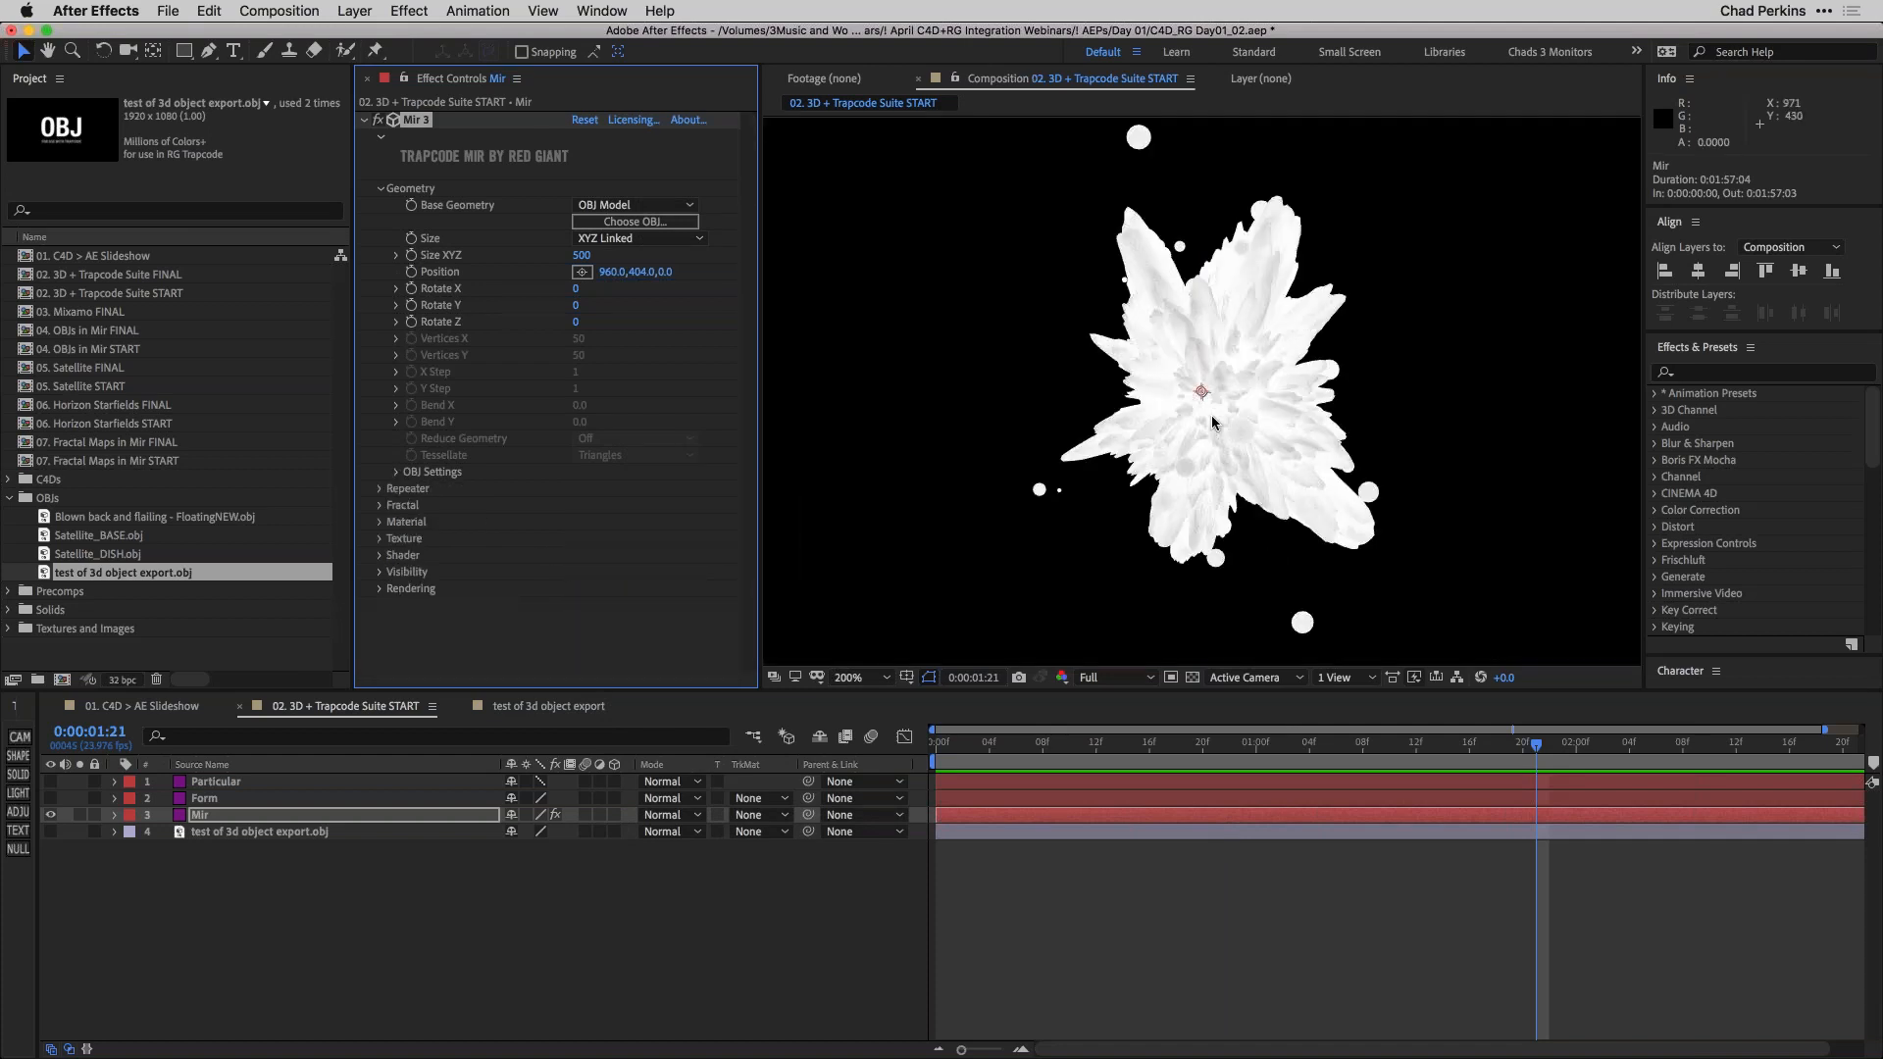
Add a point light with a red FF0D0D colour to the composition.
left_click(538, 945)
key("super+alt+shift+l")
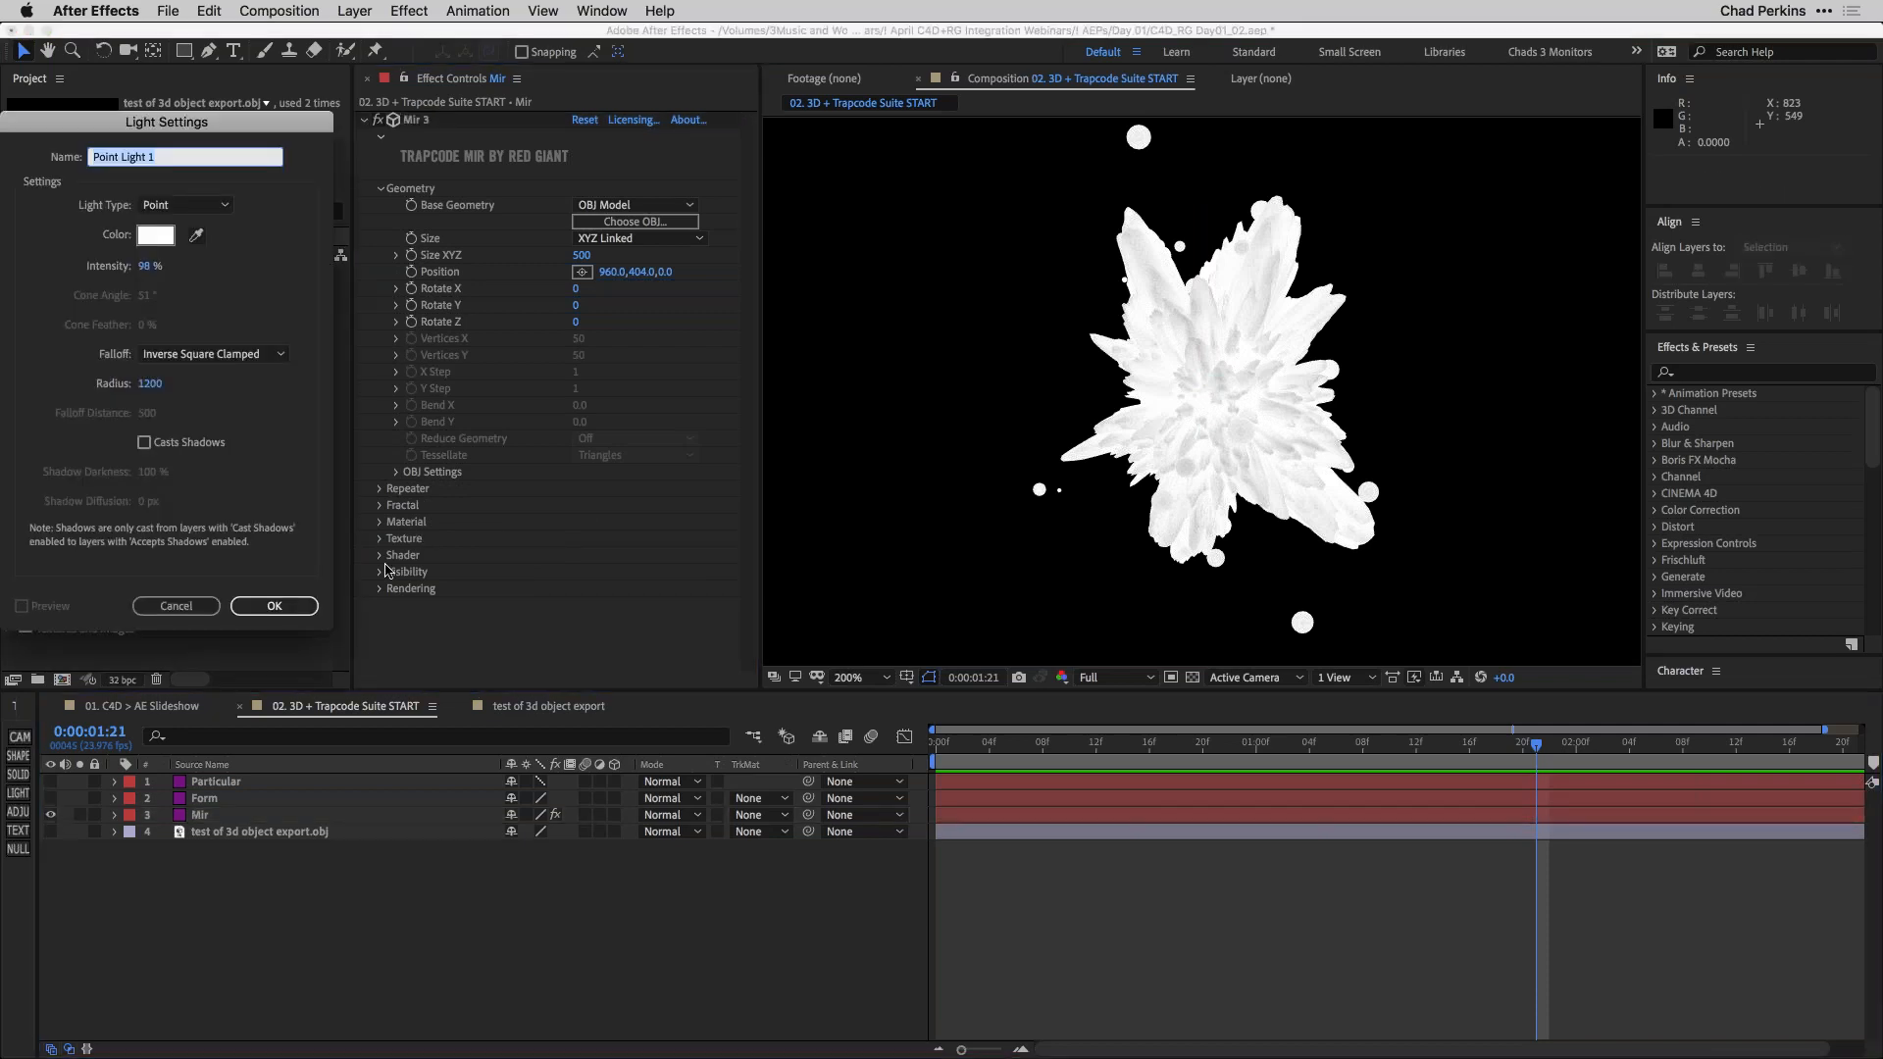
left_click(156, 235)
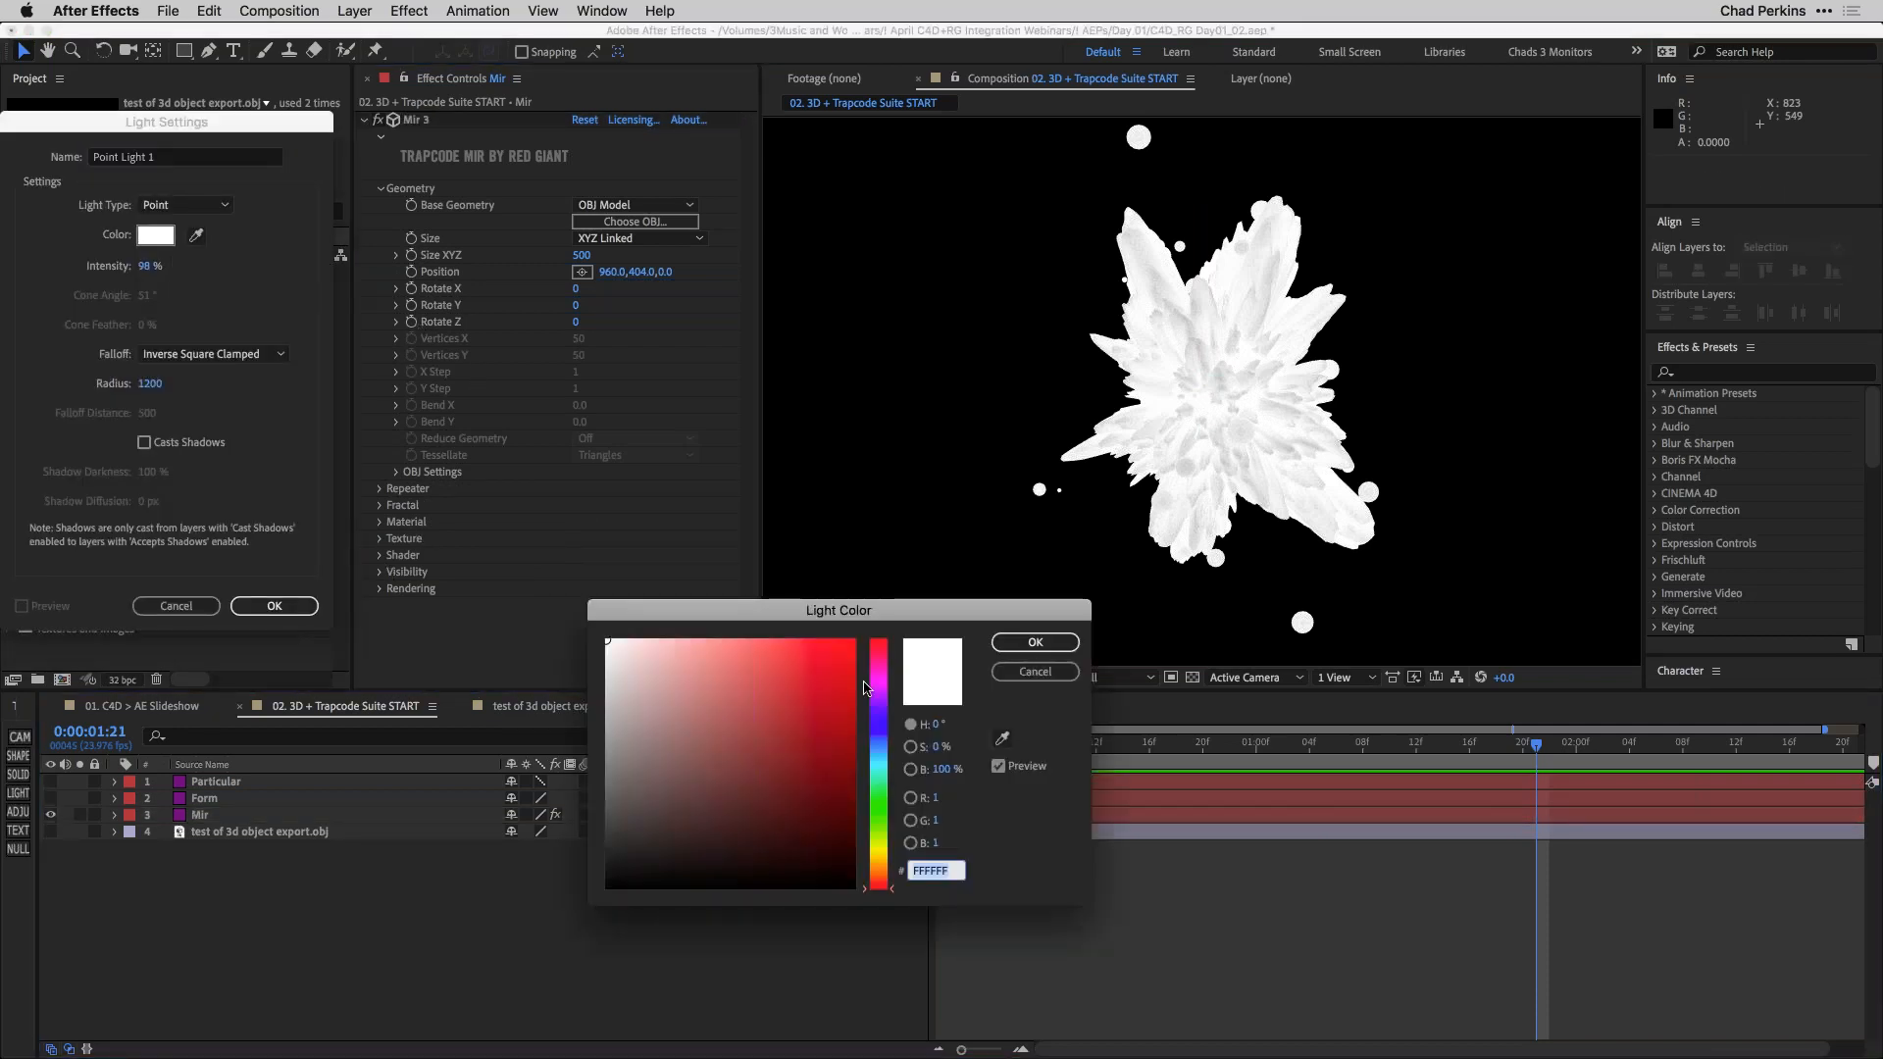
left_click(844, 639)
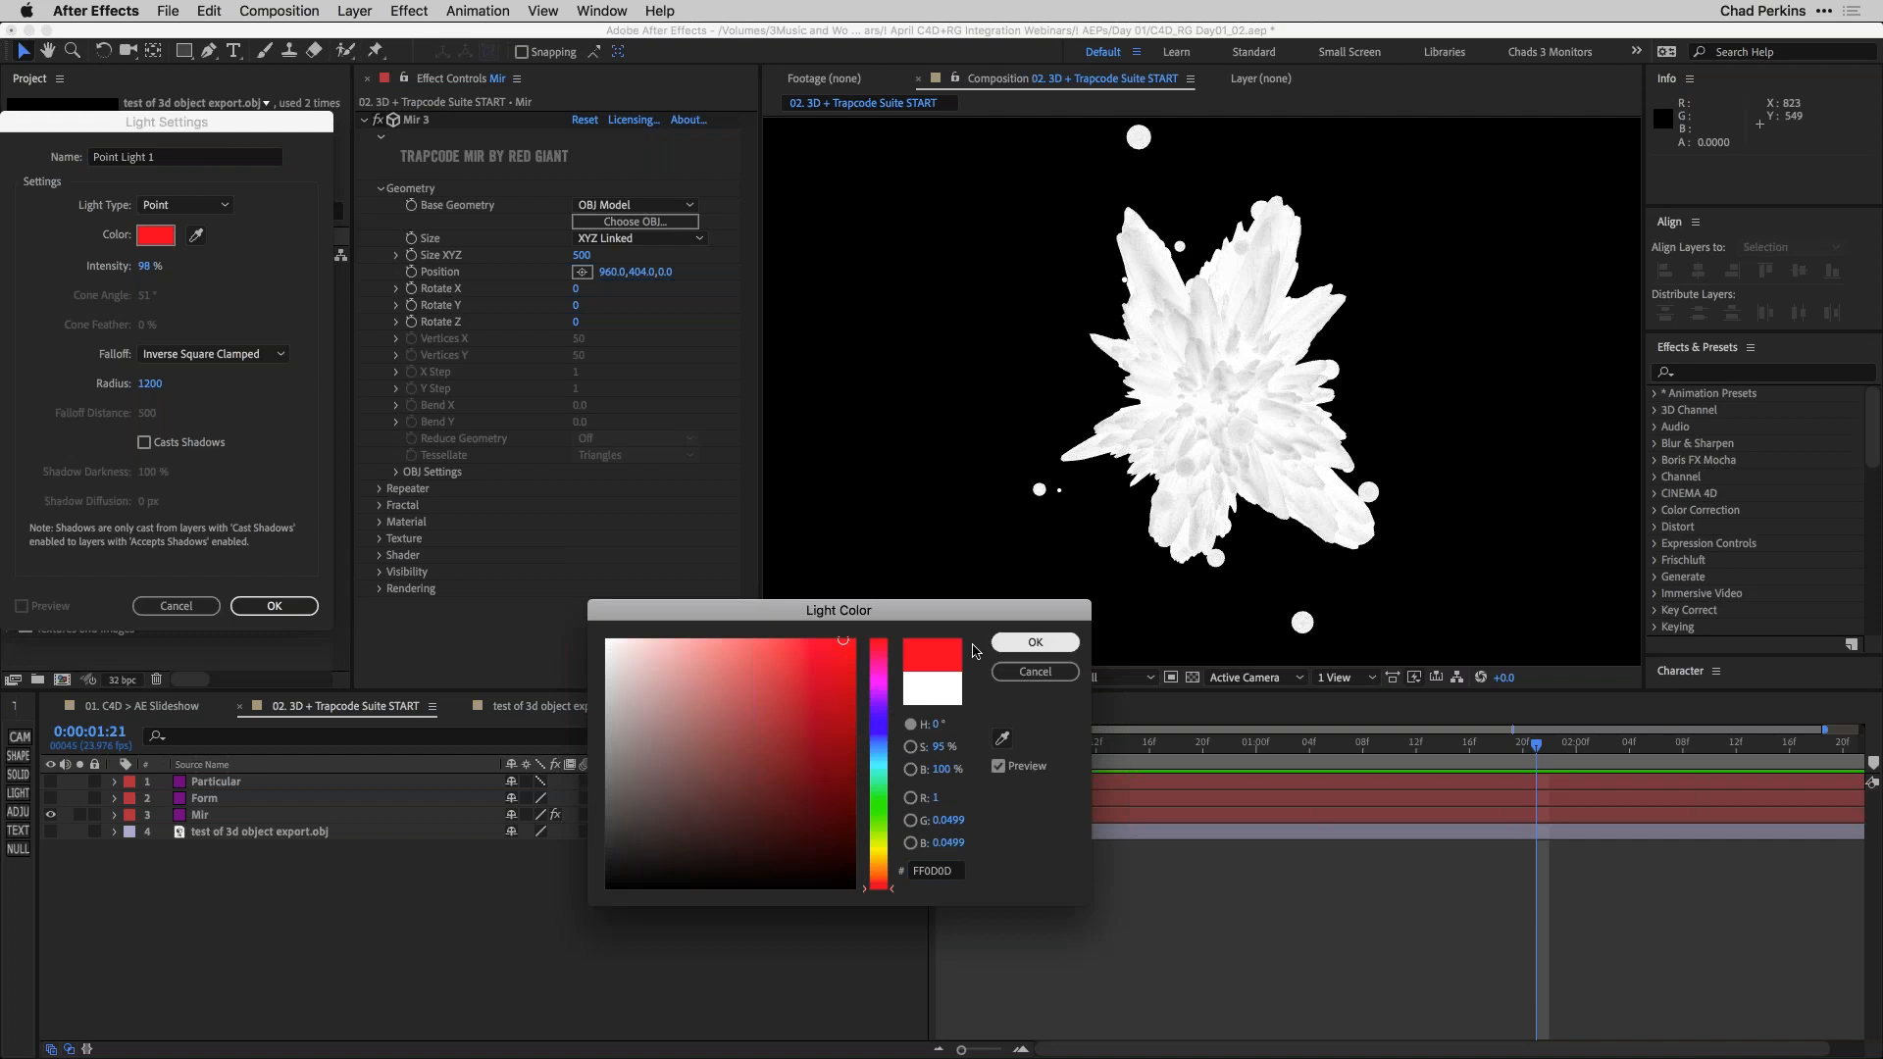
left_click(1035, 642)
left_click(265, 607)
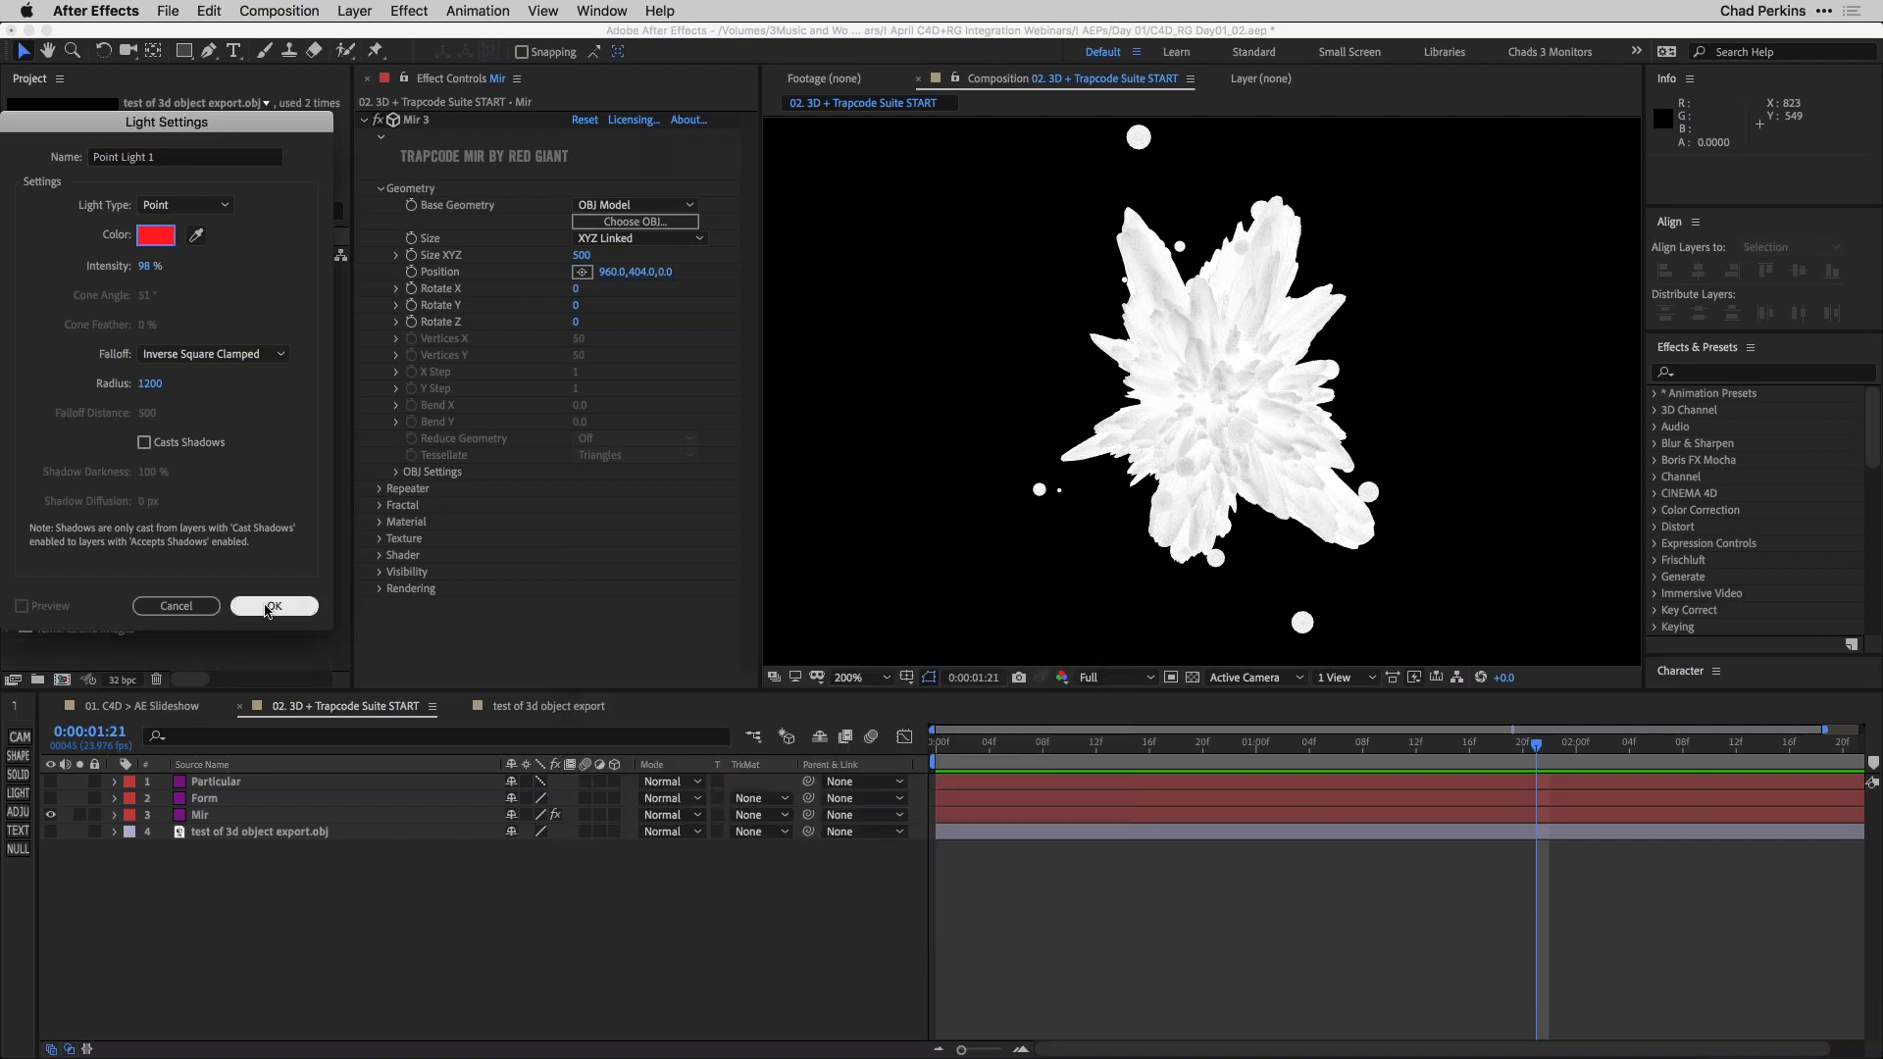
Move the red point light to about 1445, 684, -666.7, below and to the right of the Mir model.
left_click_drag(1312, 272, 1542, 294)
key("super+z")
key("super+z")
key("comma")
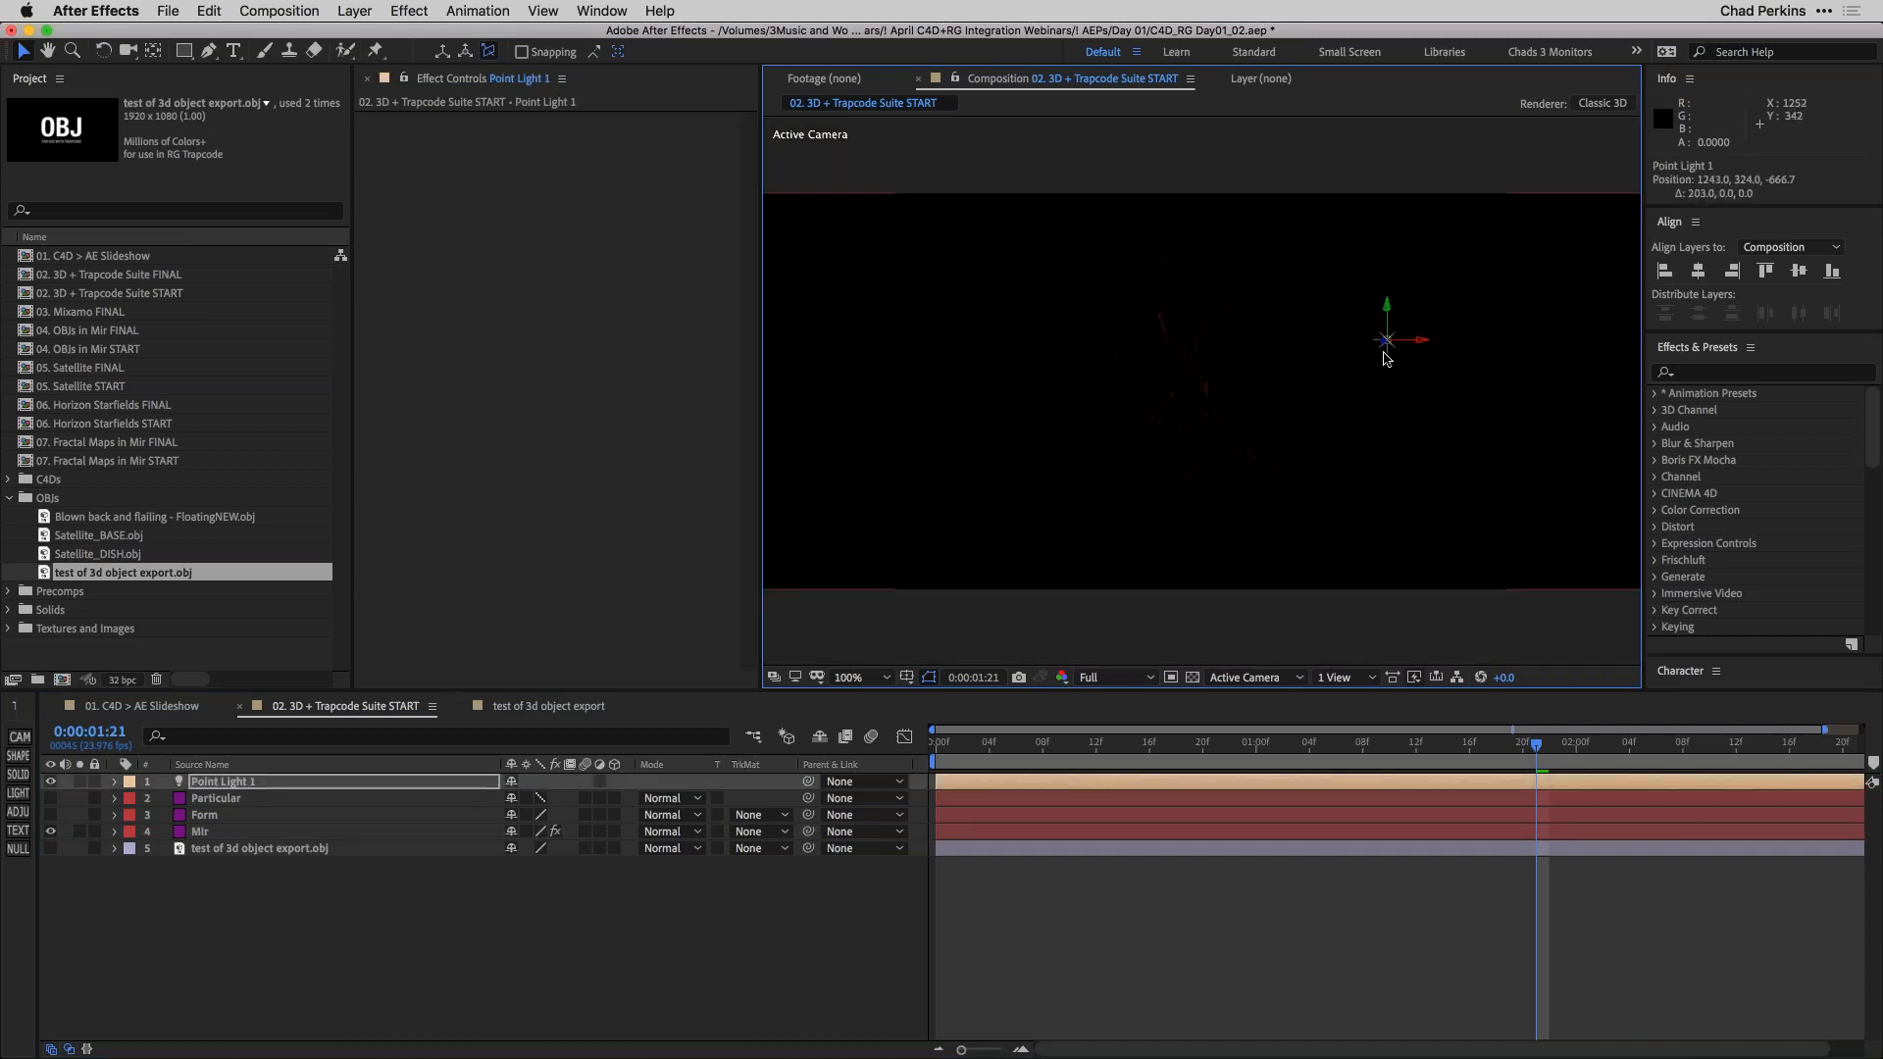
left_click_drag(1401, 345, 1482, 506)
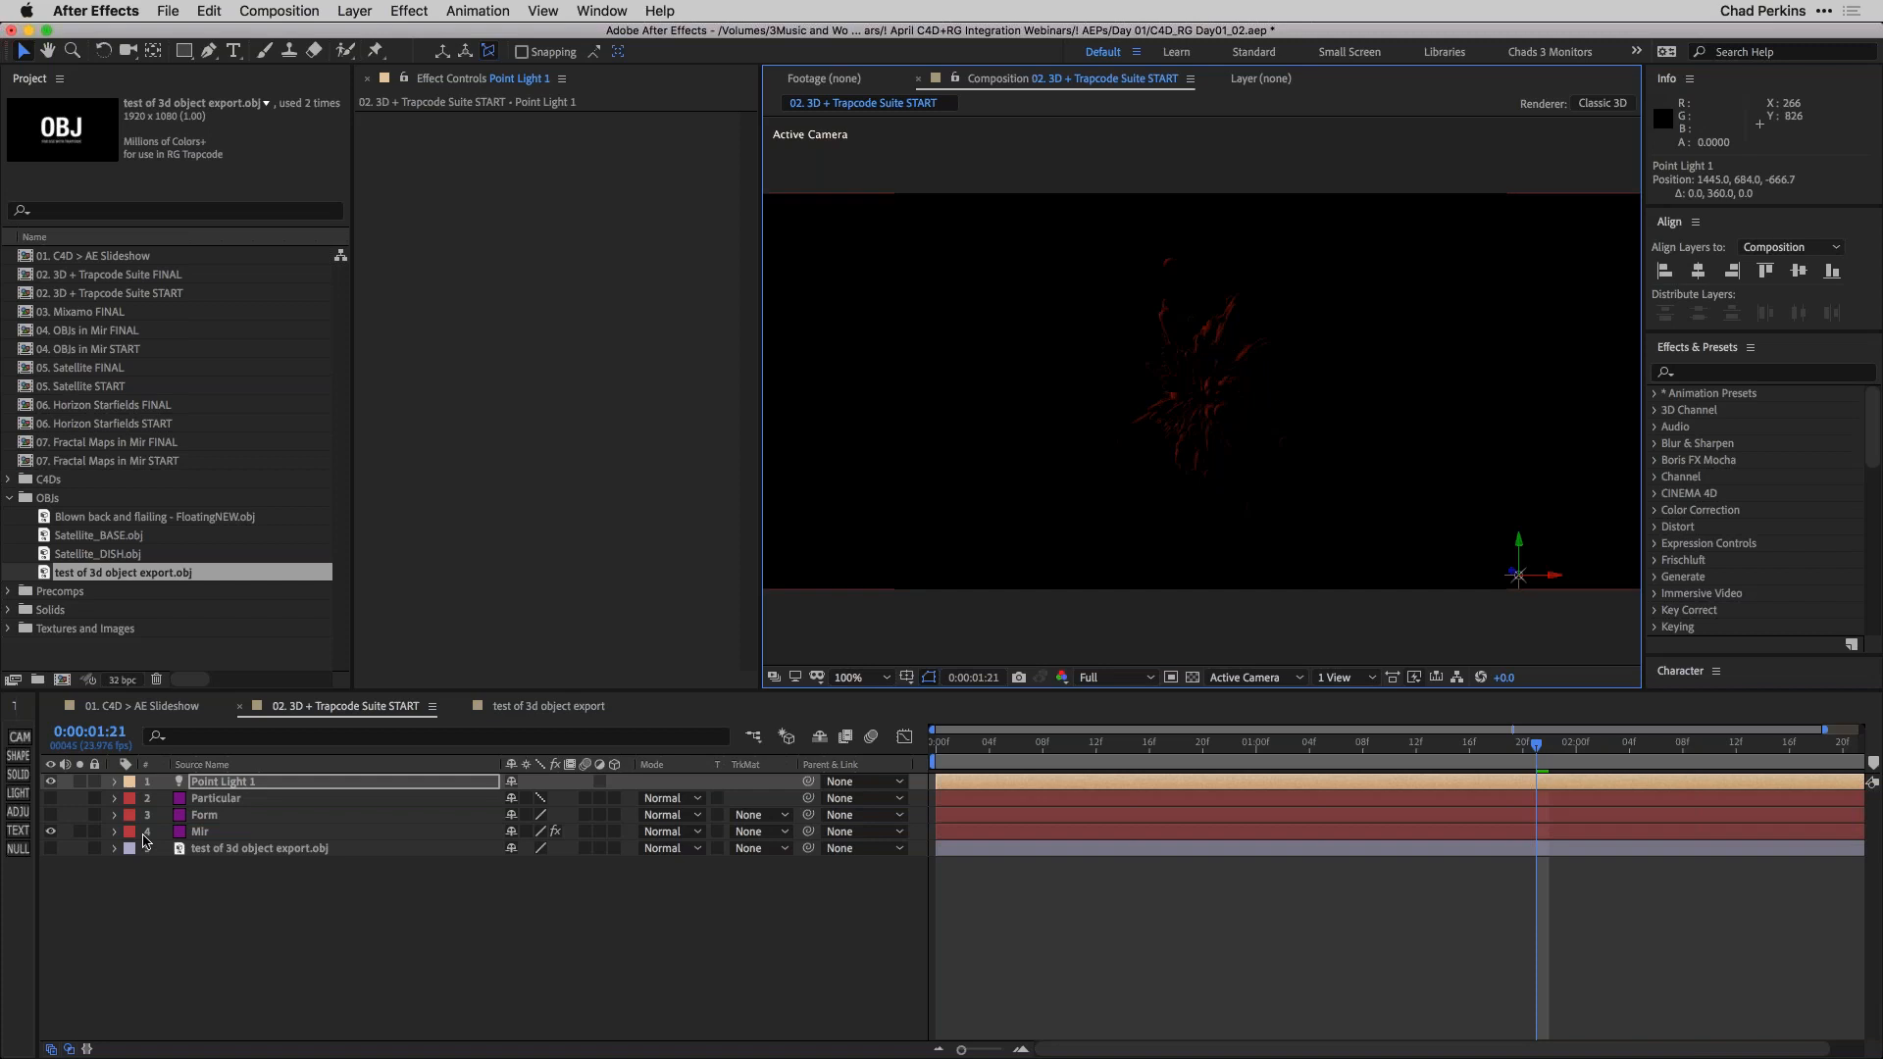
Hide the Mir and Point Light 1 layers, show the Particular layer and apply the RG Trapcode Particular effect to it.
left_click(50, 832)
left_click(50, 783)
left_click(196, 800)
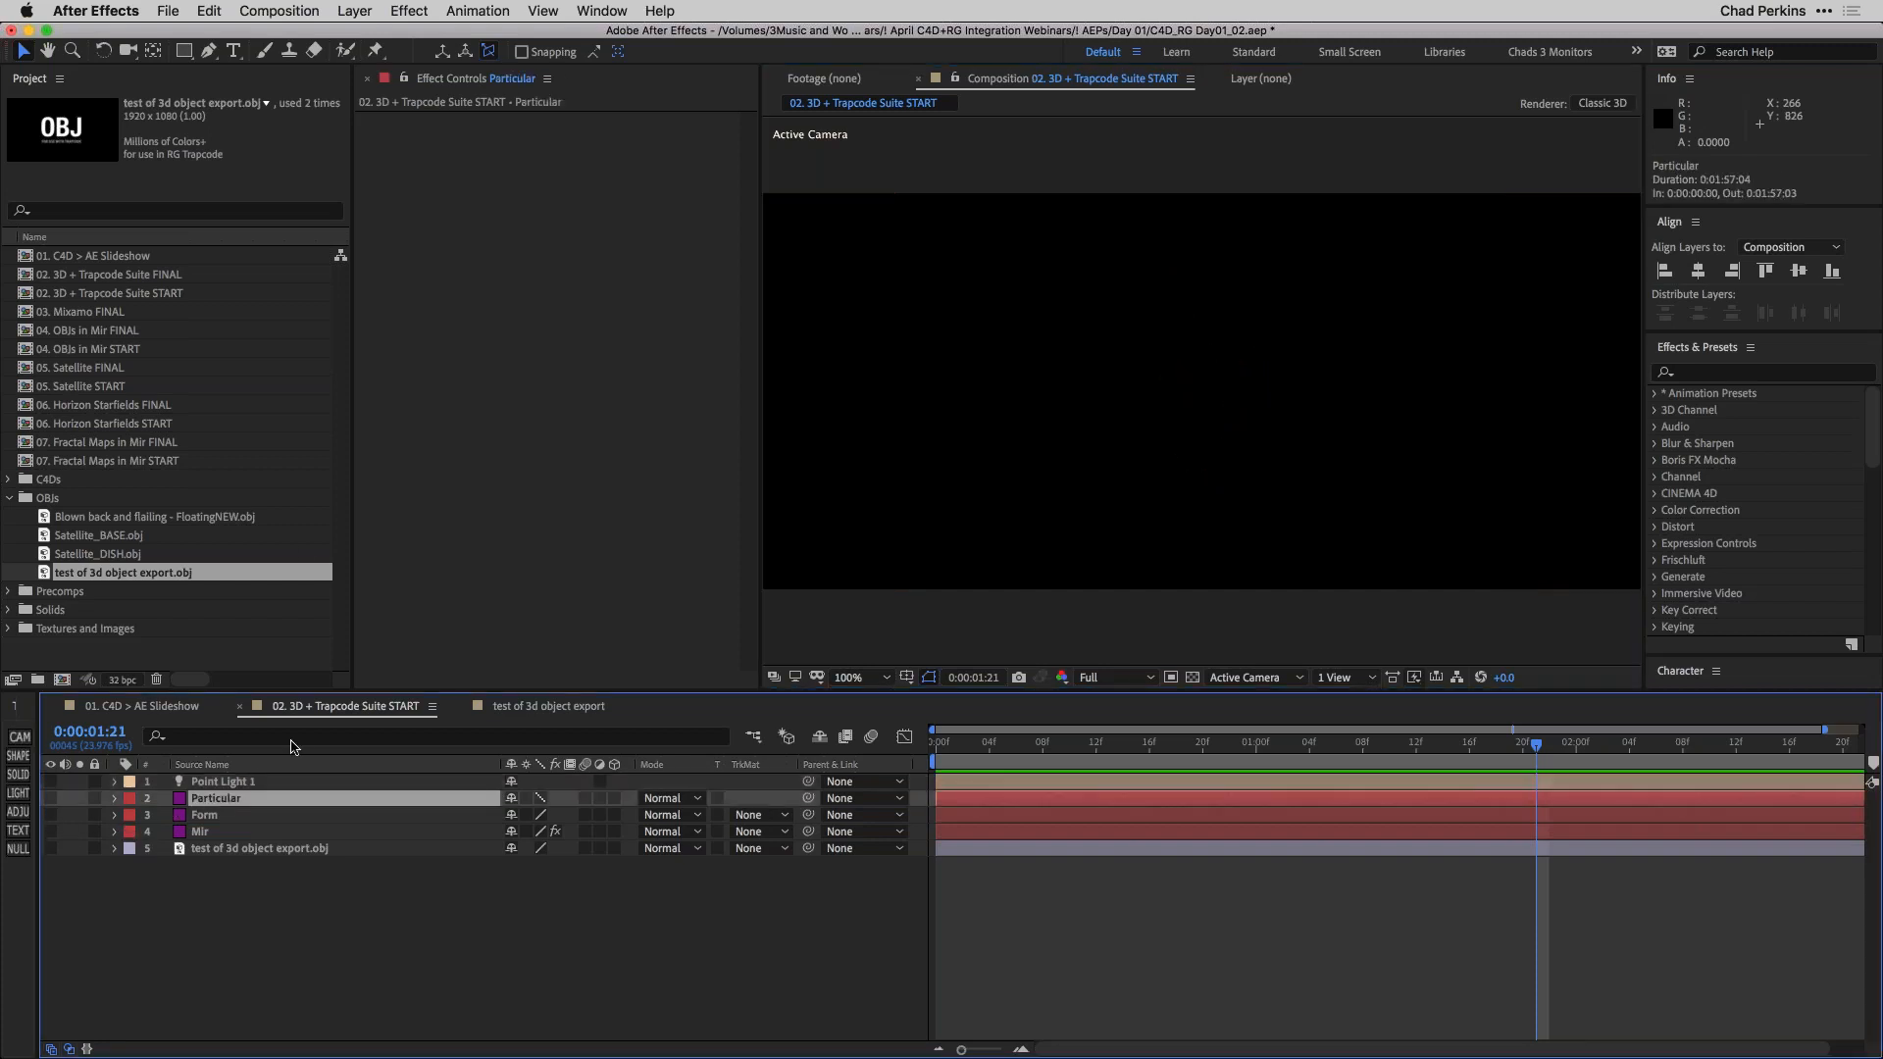
left_click(50, 798)
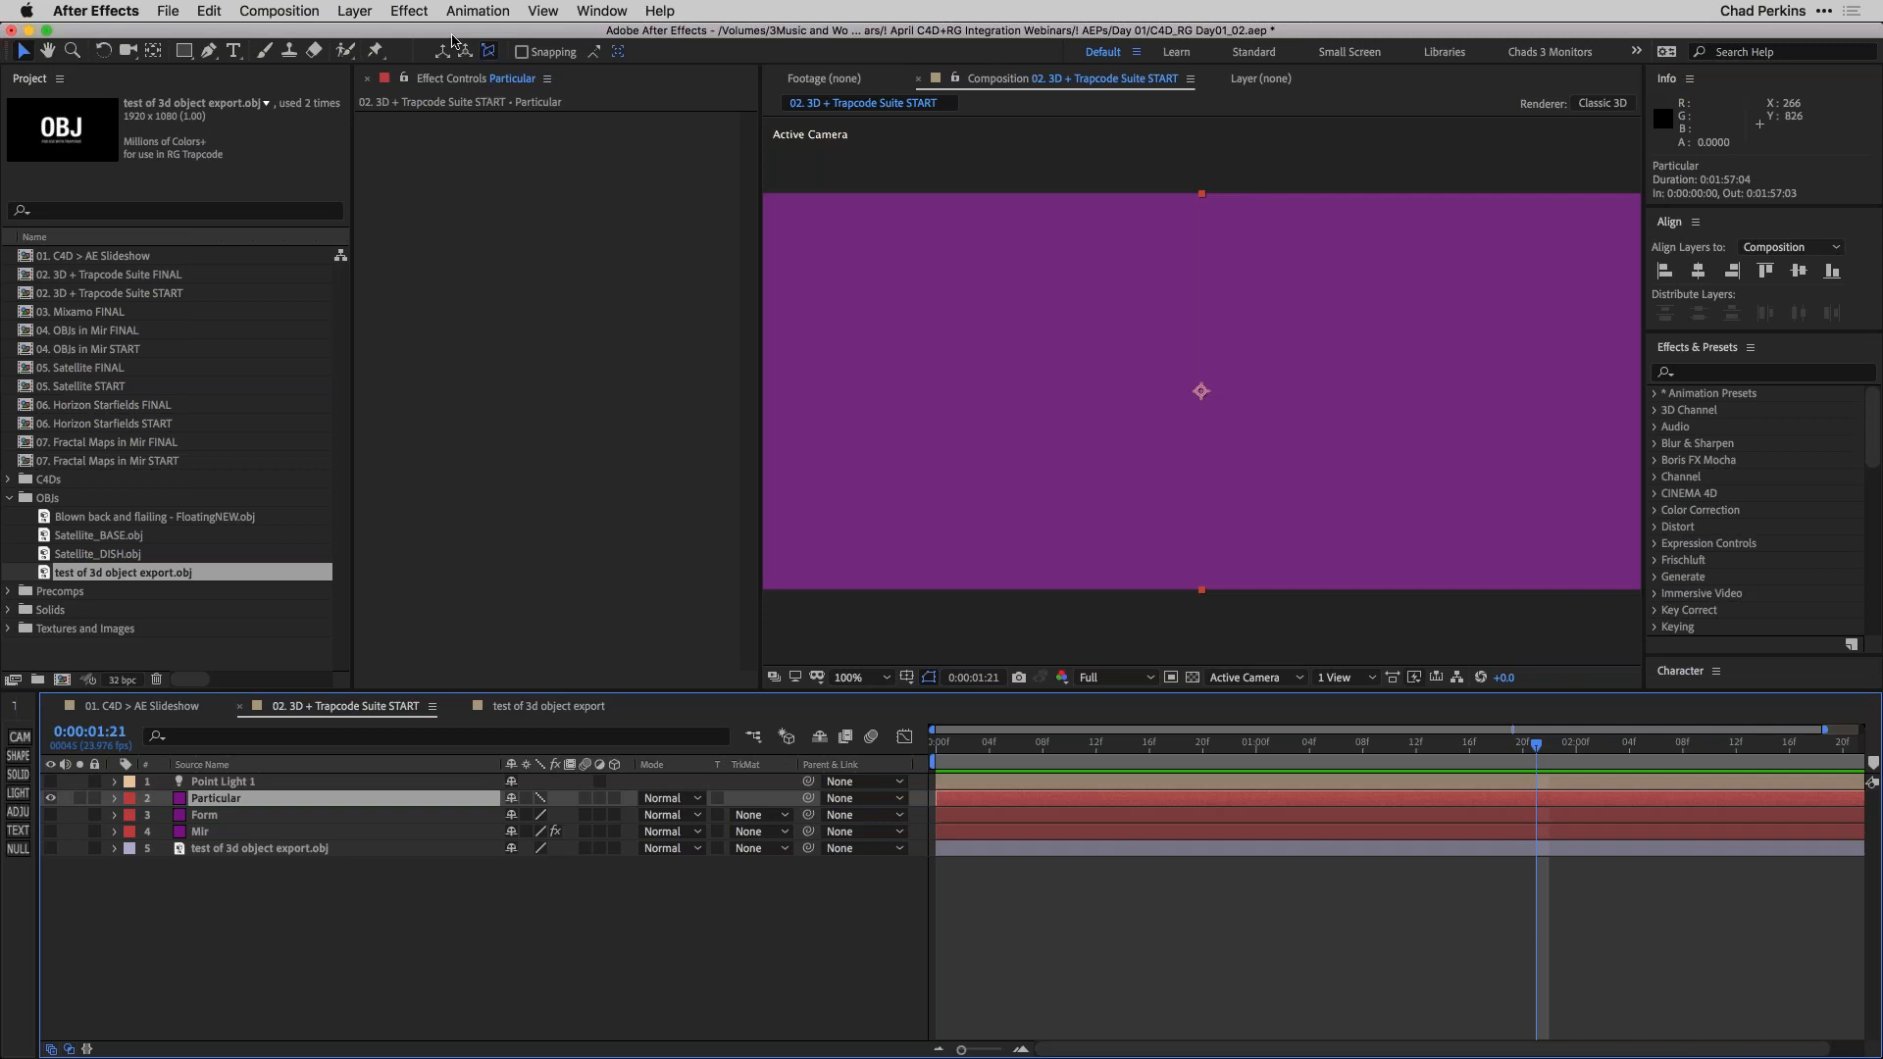
left_click(408, 10)
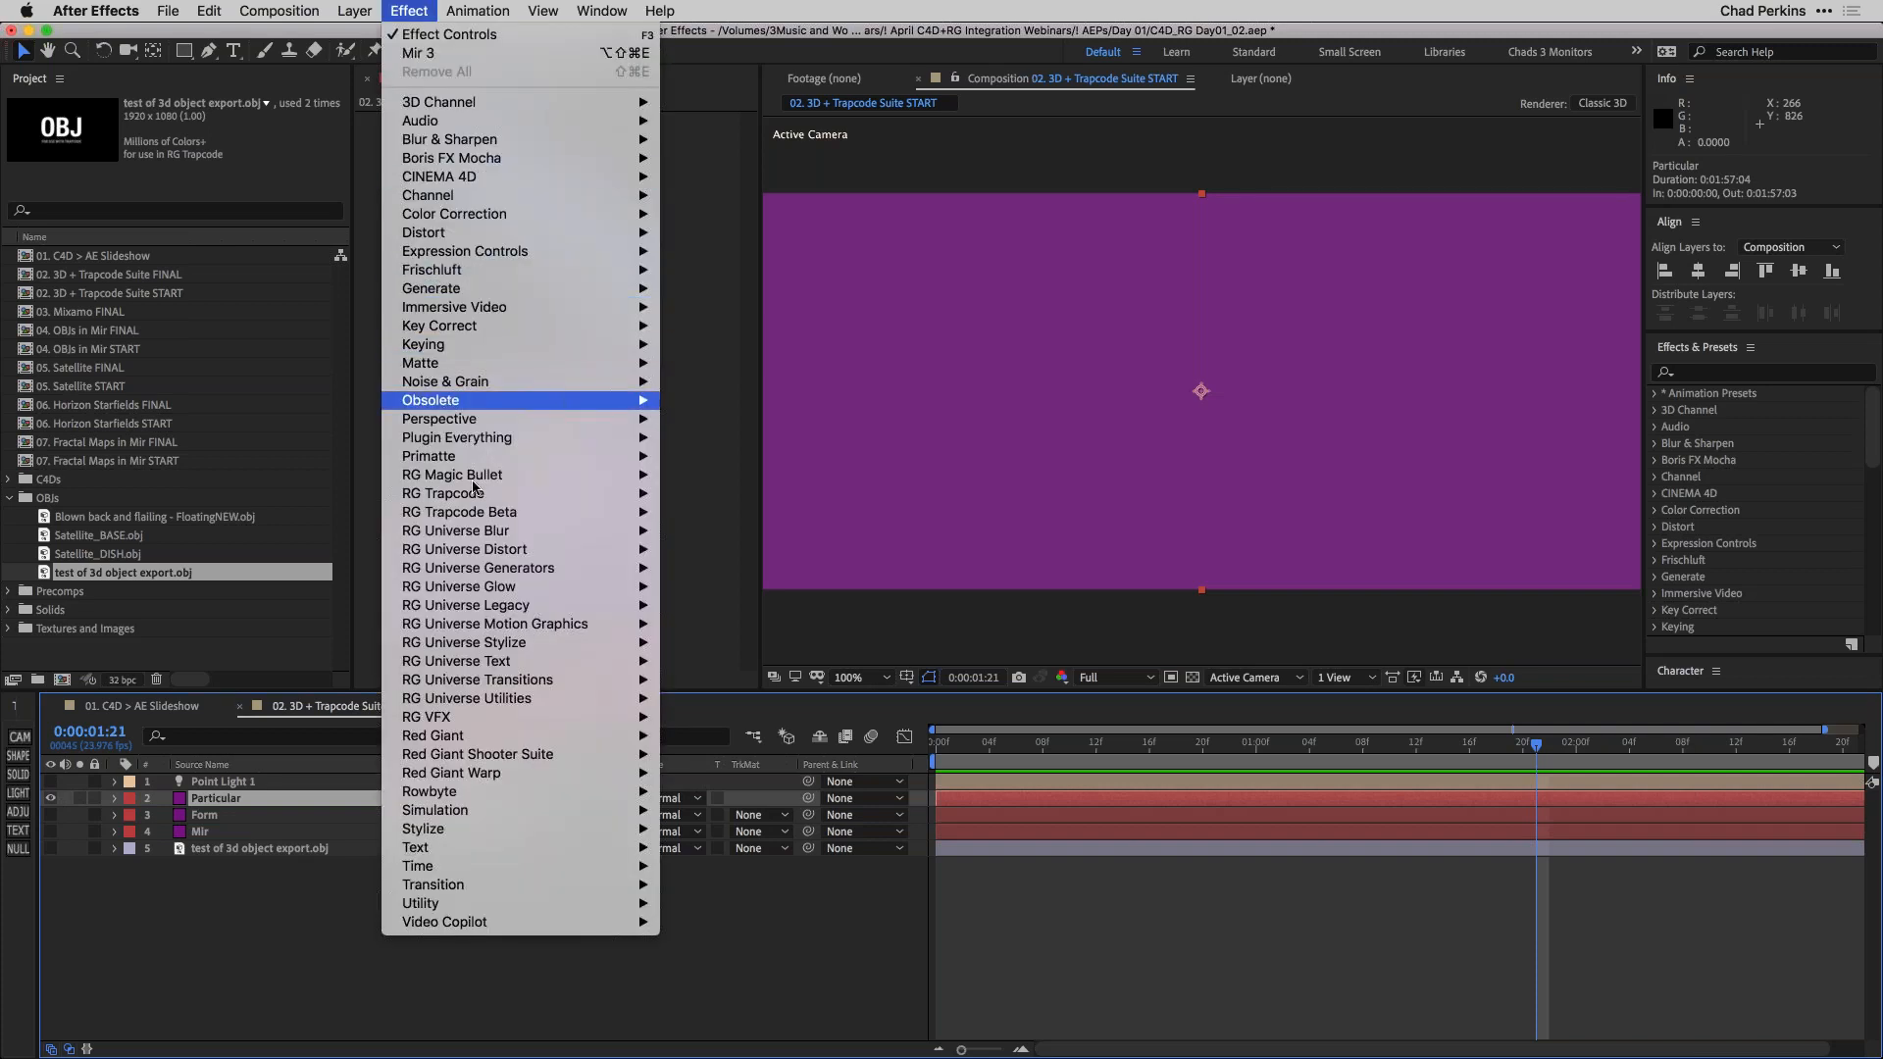
mouse_move(496, 493)
left_click(726, 624)
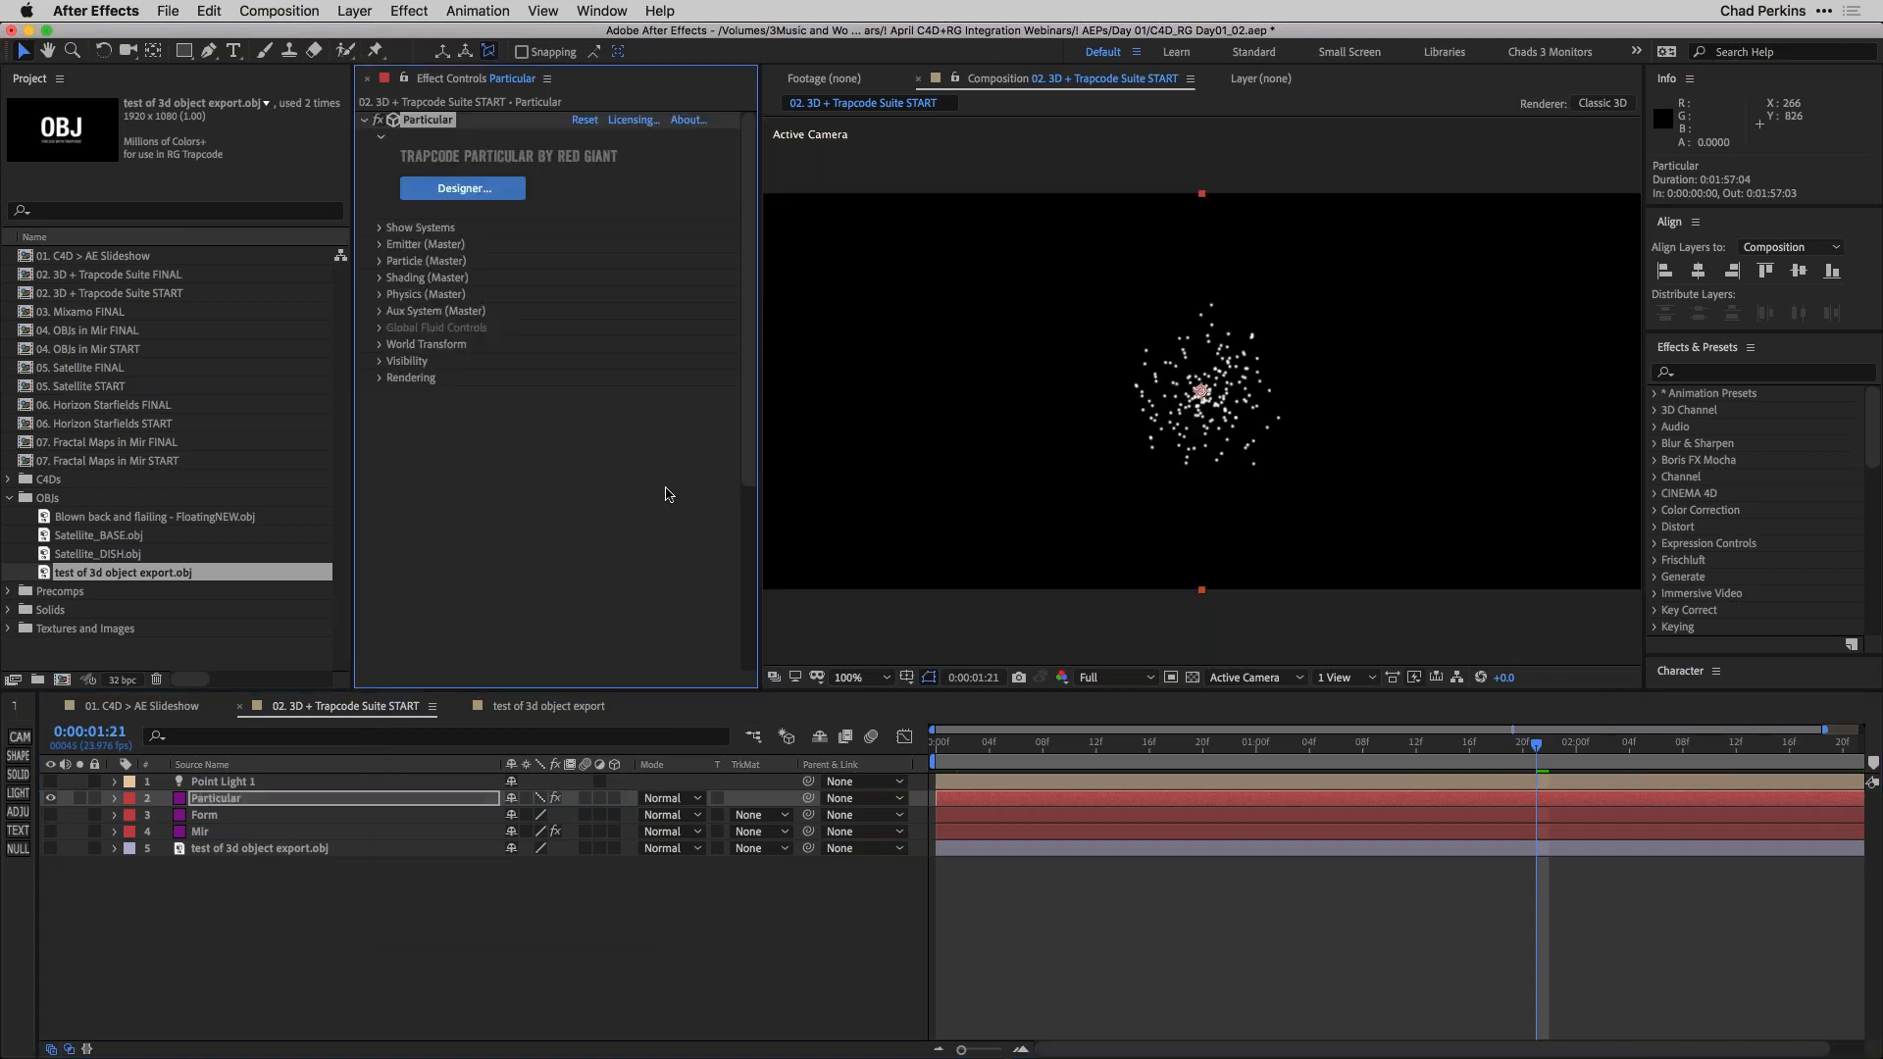
Preview the default particle emission of the Particular layer from near the start of the composition.
left_click(238, 814)
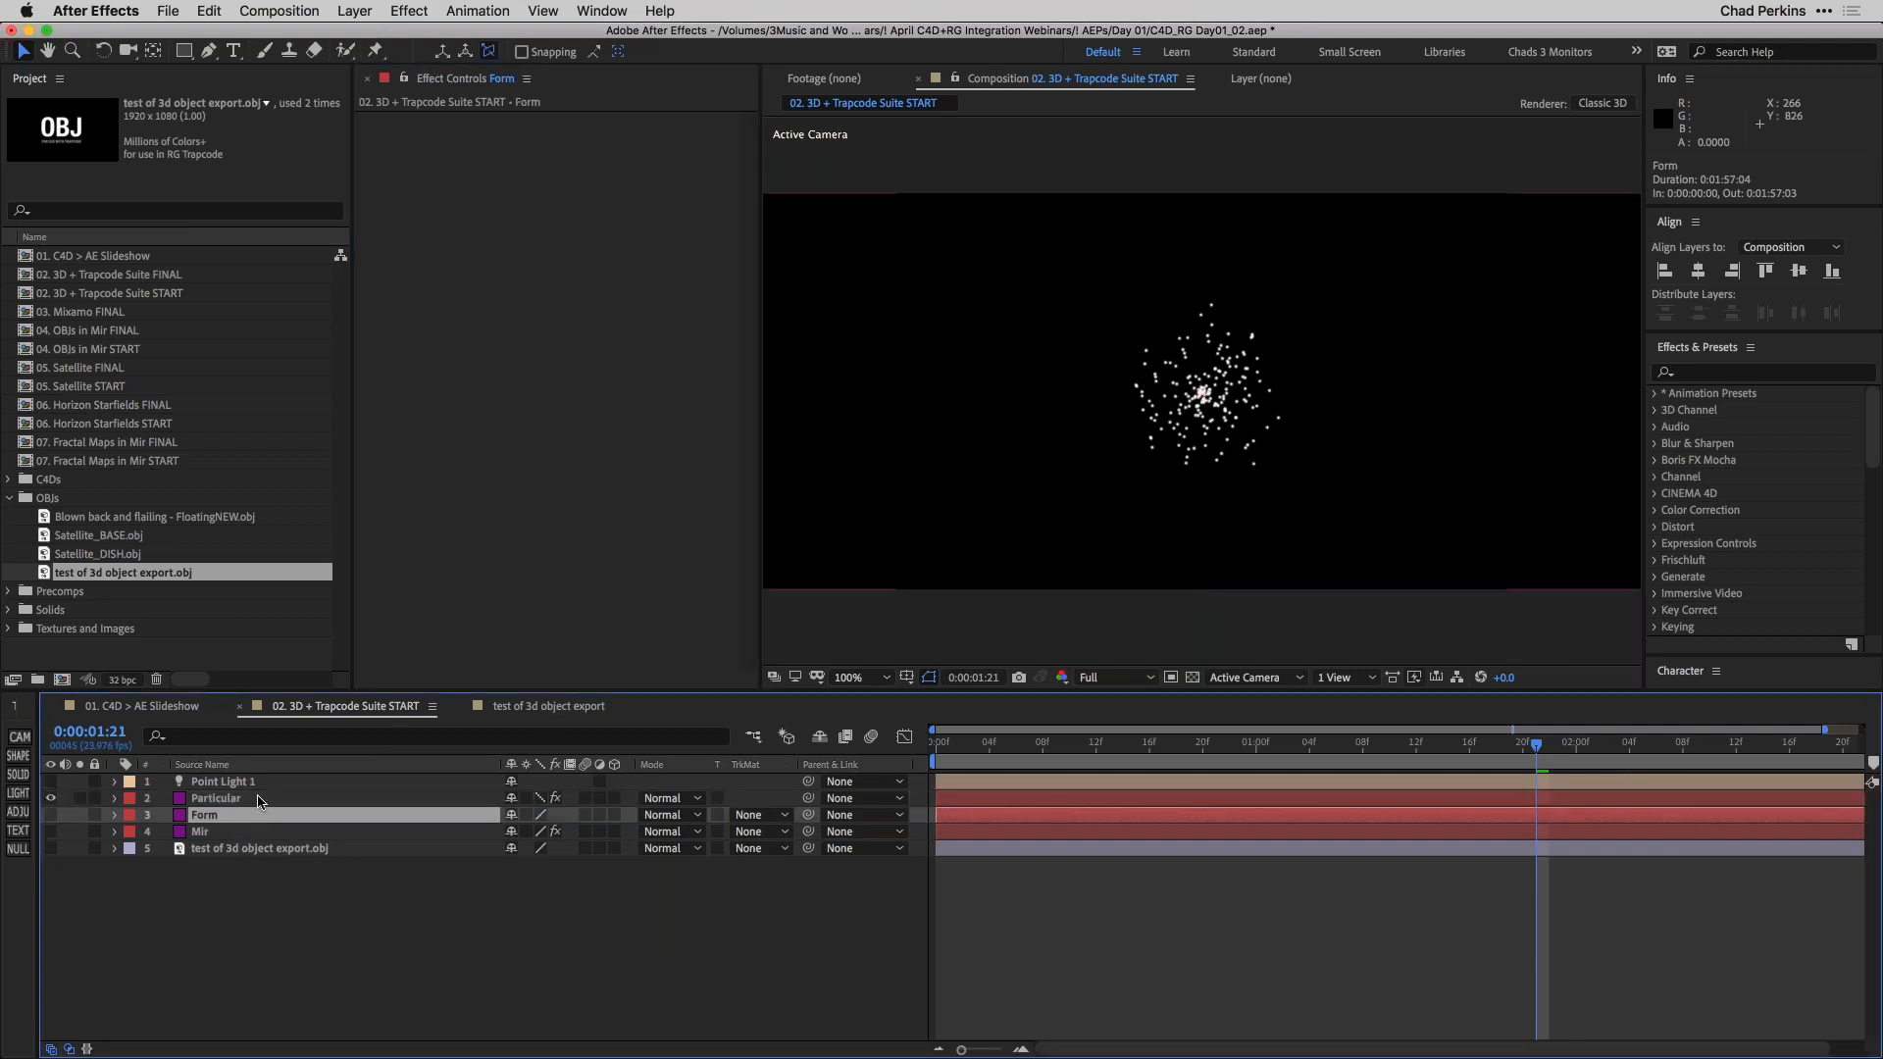
left_click(260, 799)
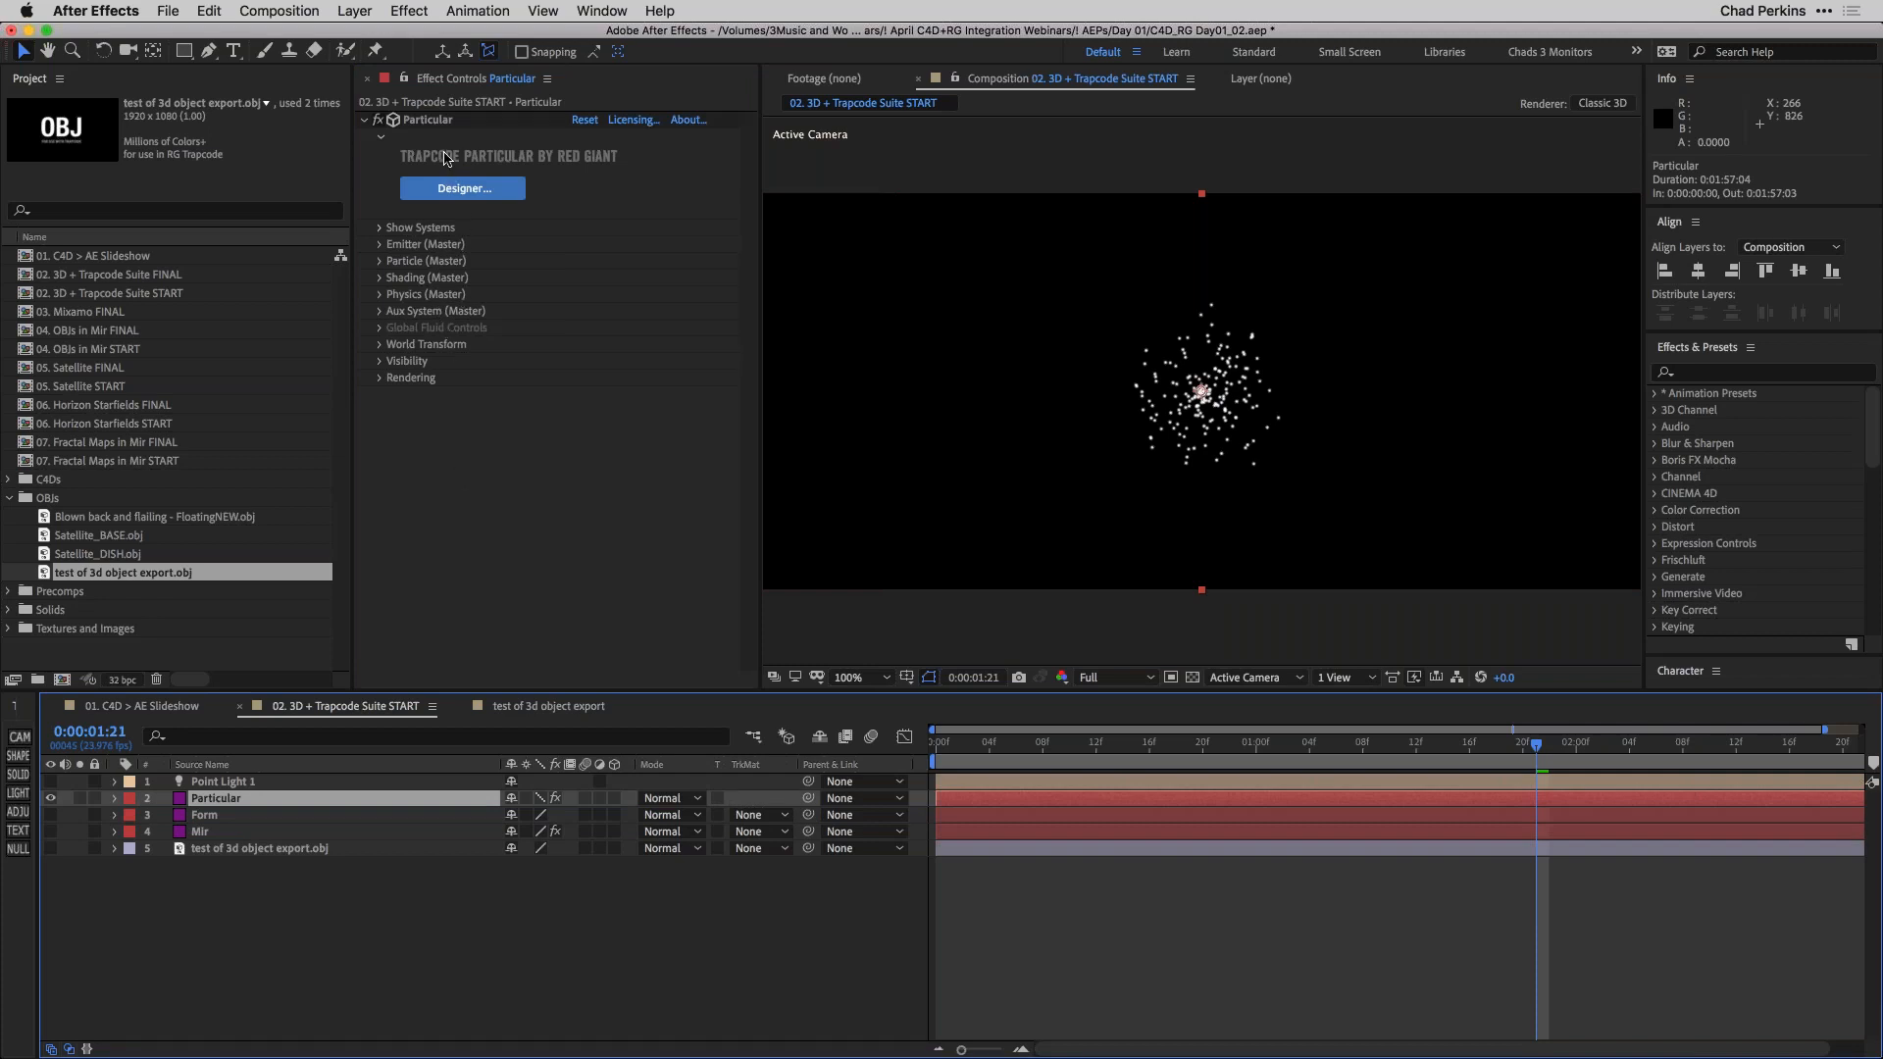
left_click_drag(1065, 750, 1040, 749)
key("space")
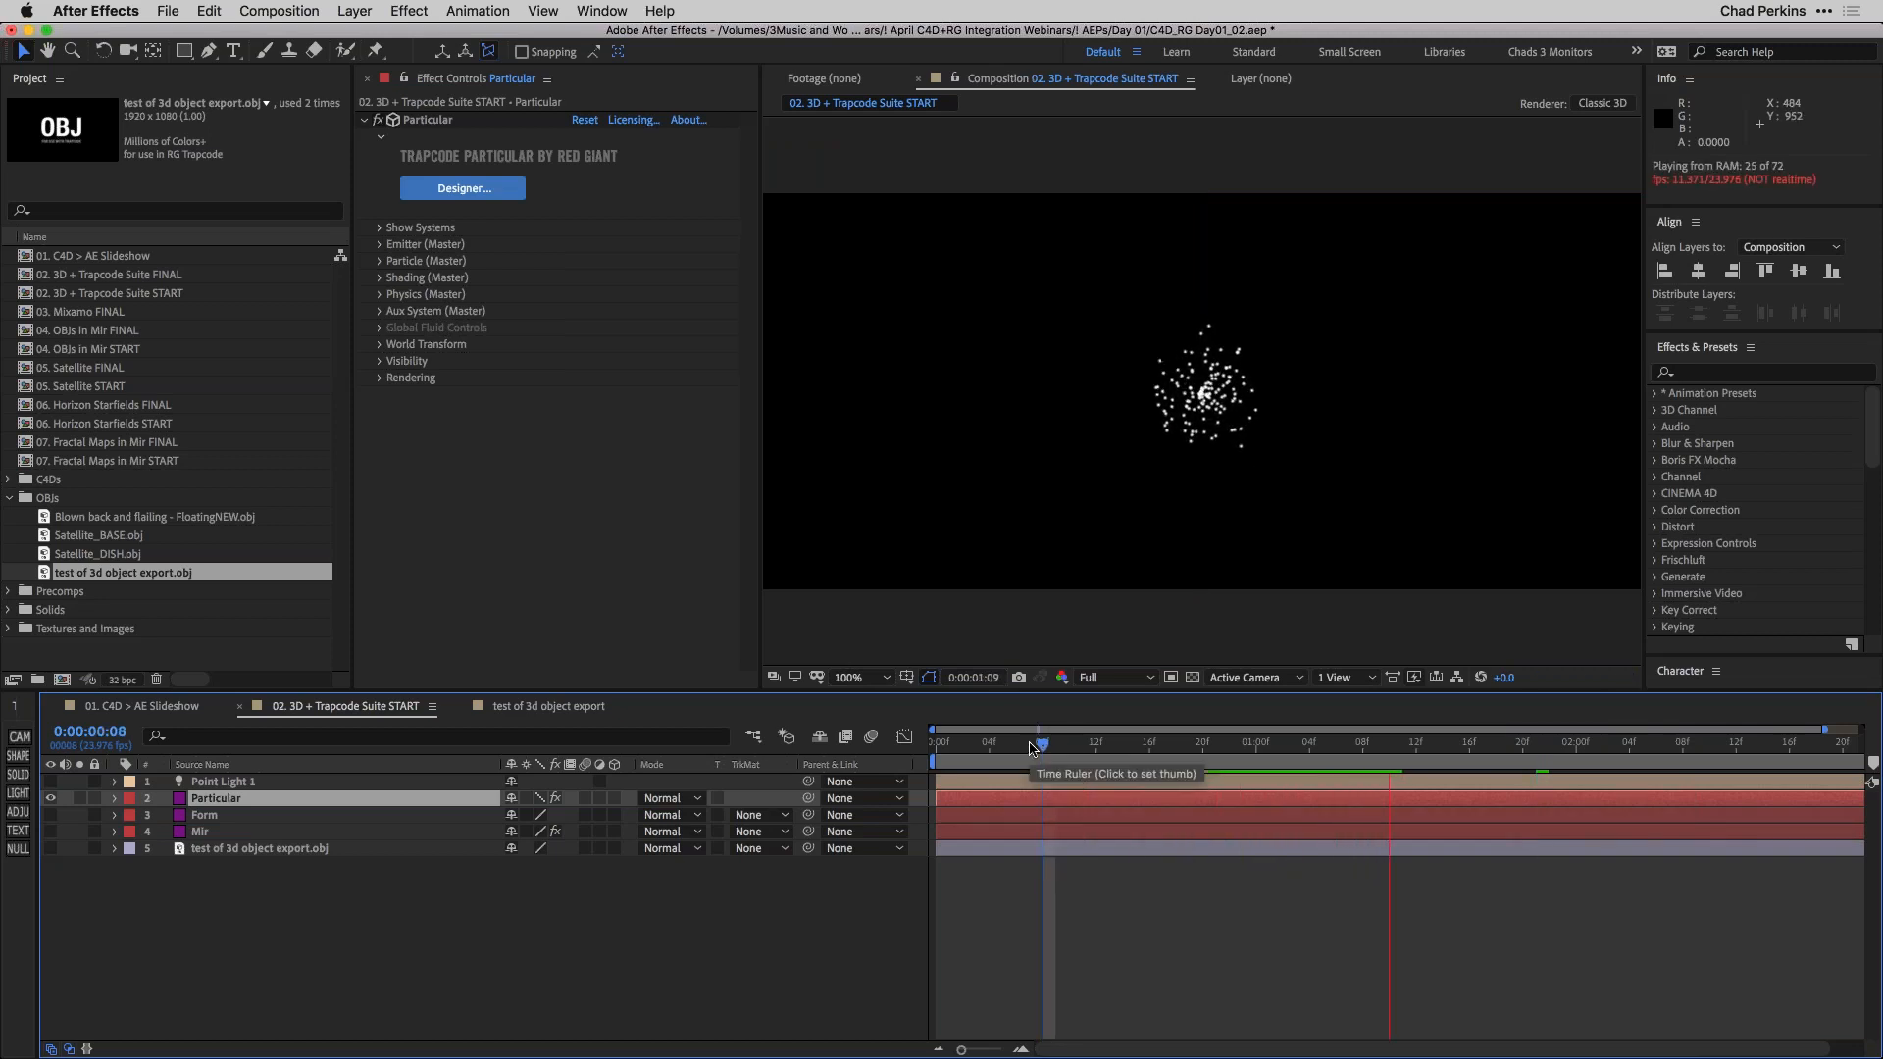
key("space")
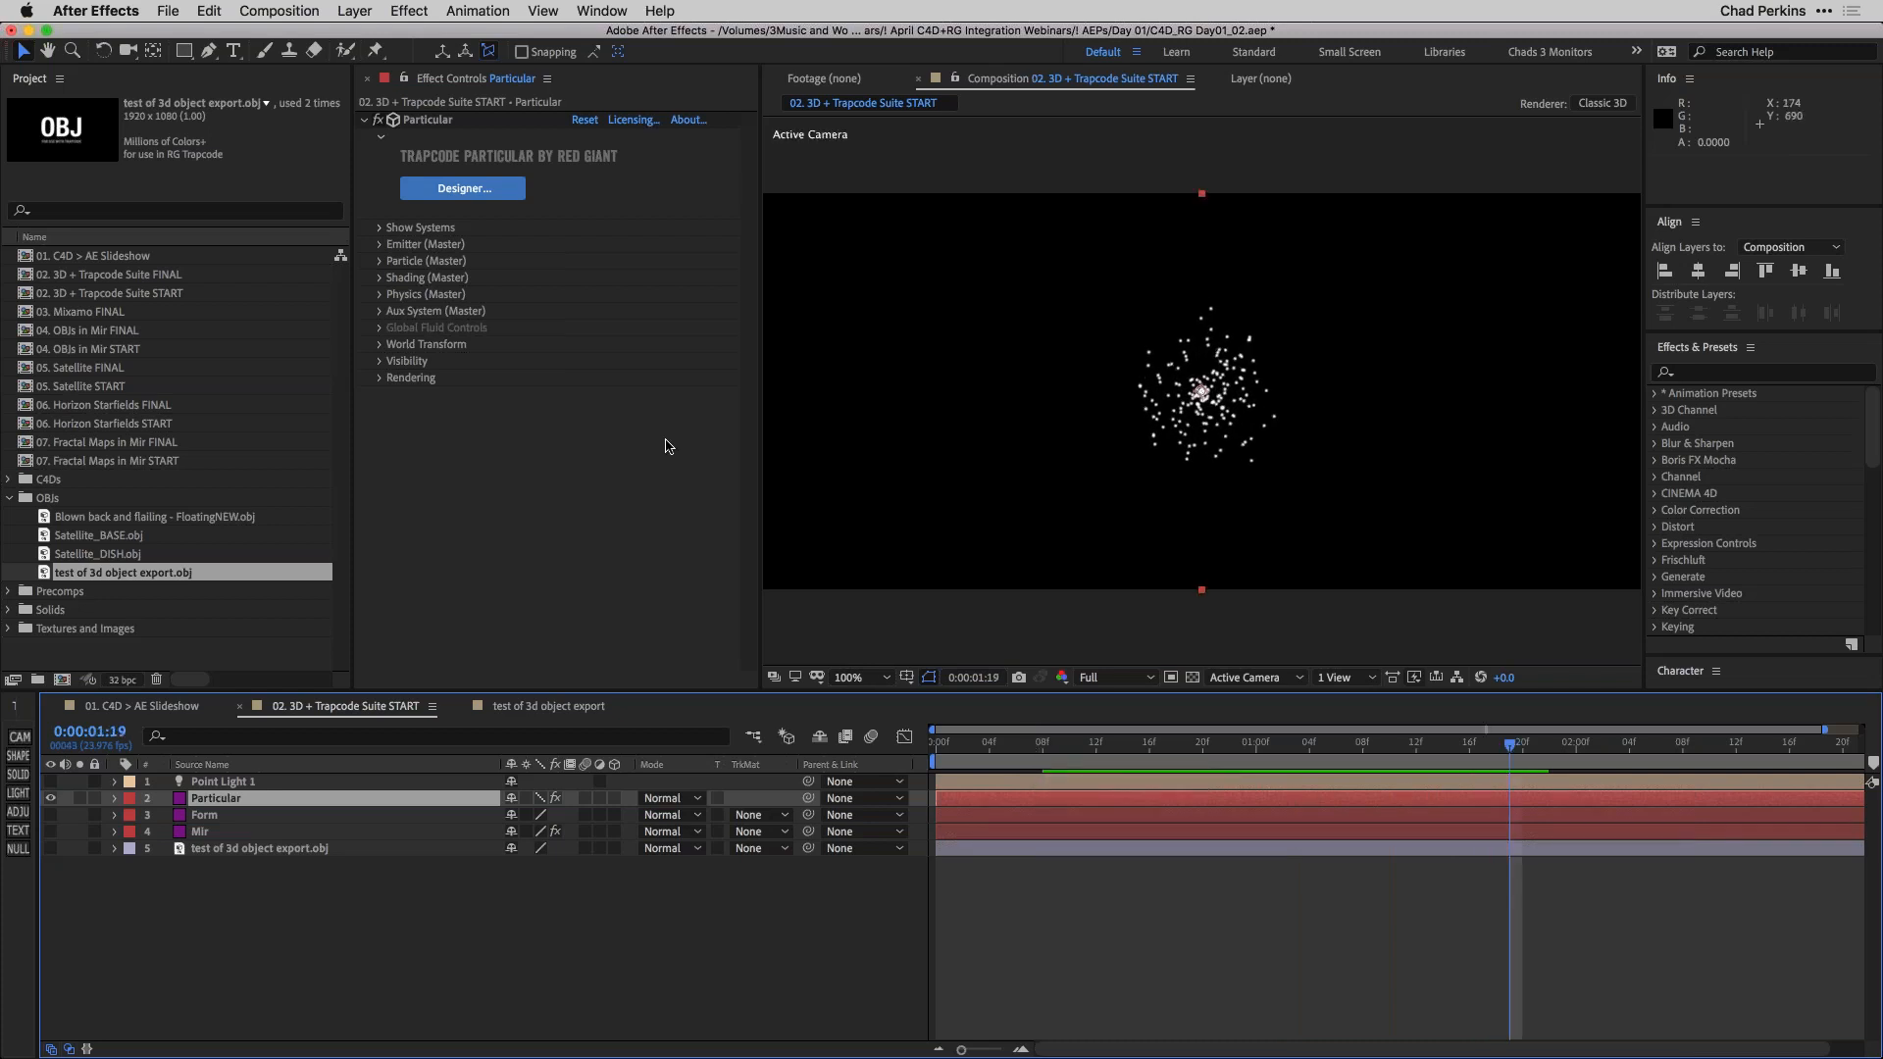
Set Particular's Emitter Type to OBJ Model in the master emitter settings.
left_click(380, 245)
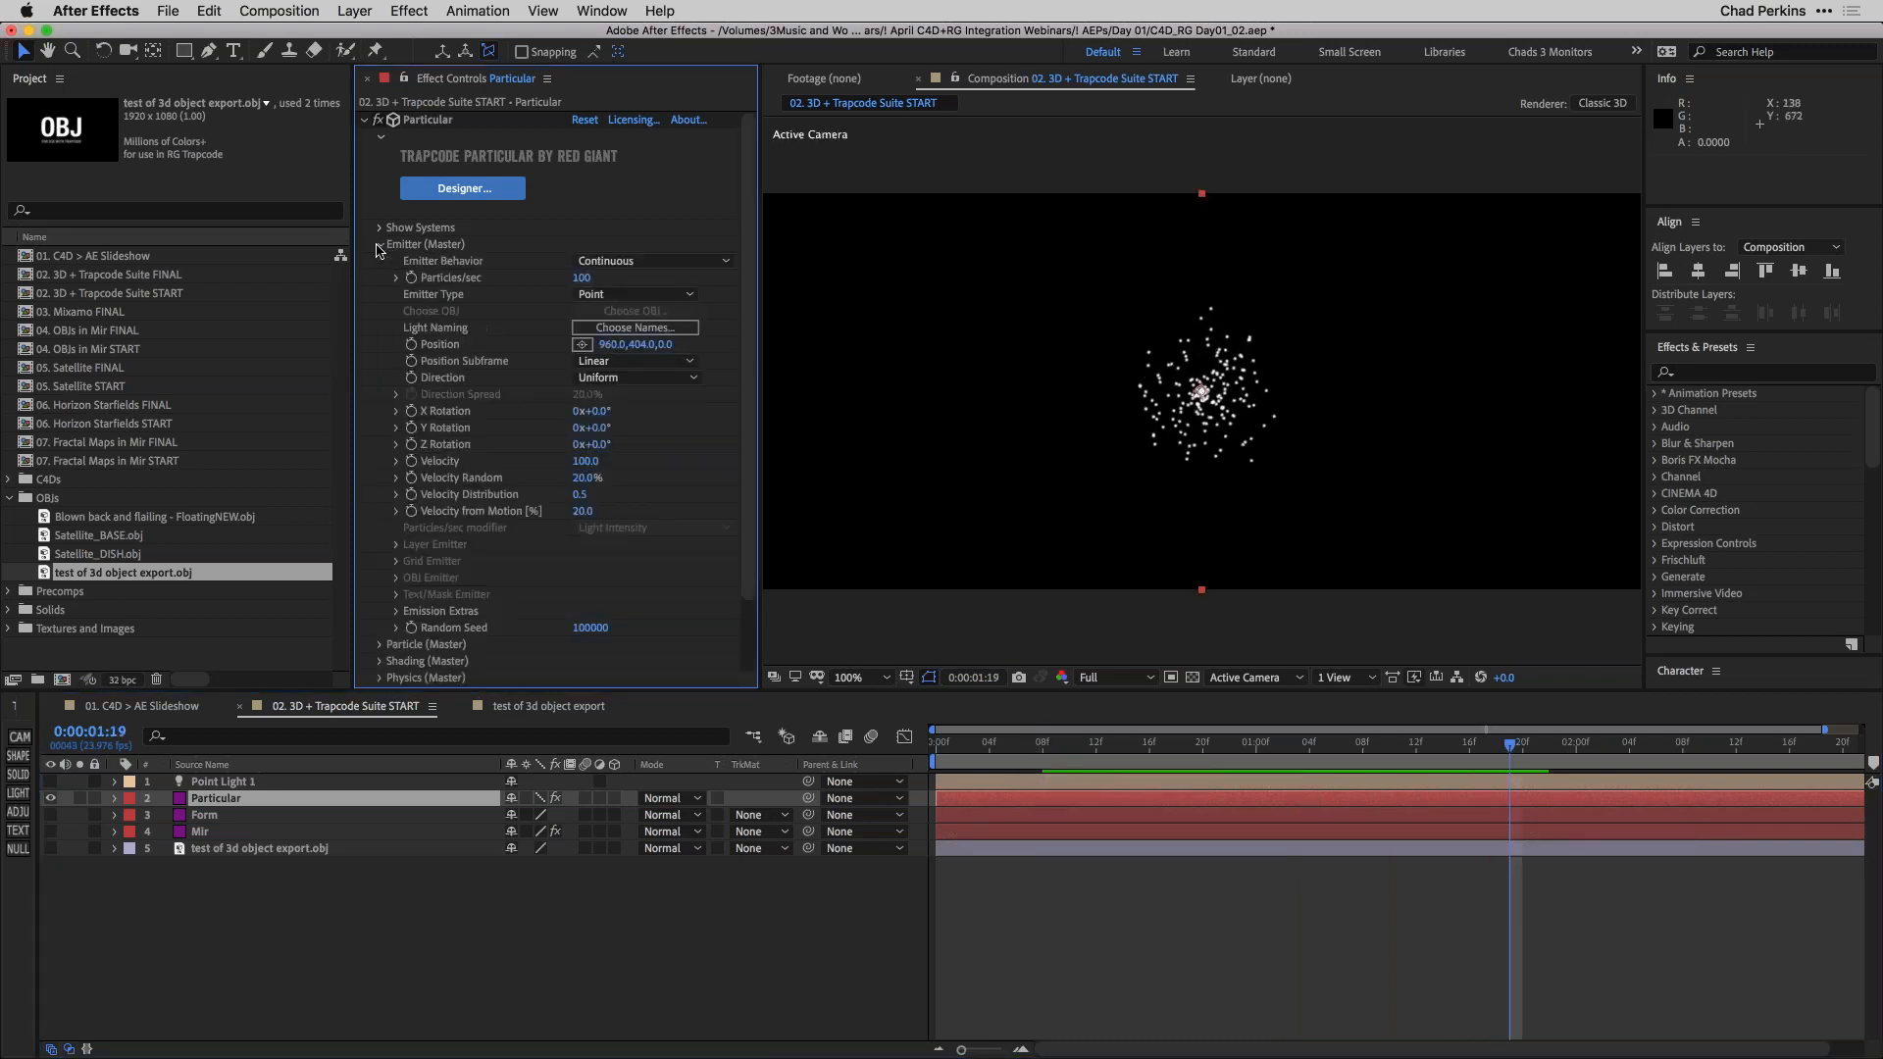
left_click(596, 297)
left_click(816, 437)
left_click(638, 294)
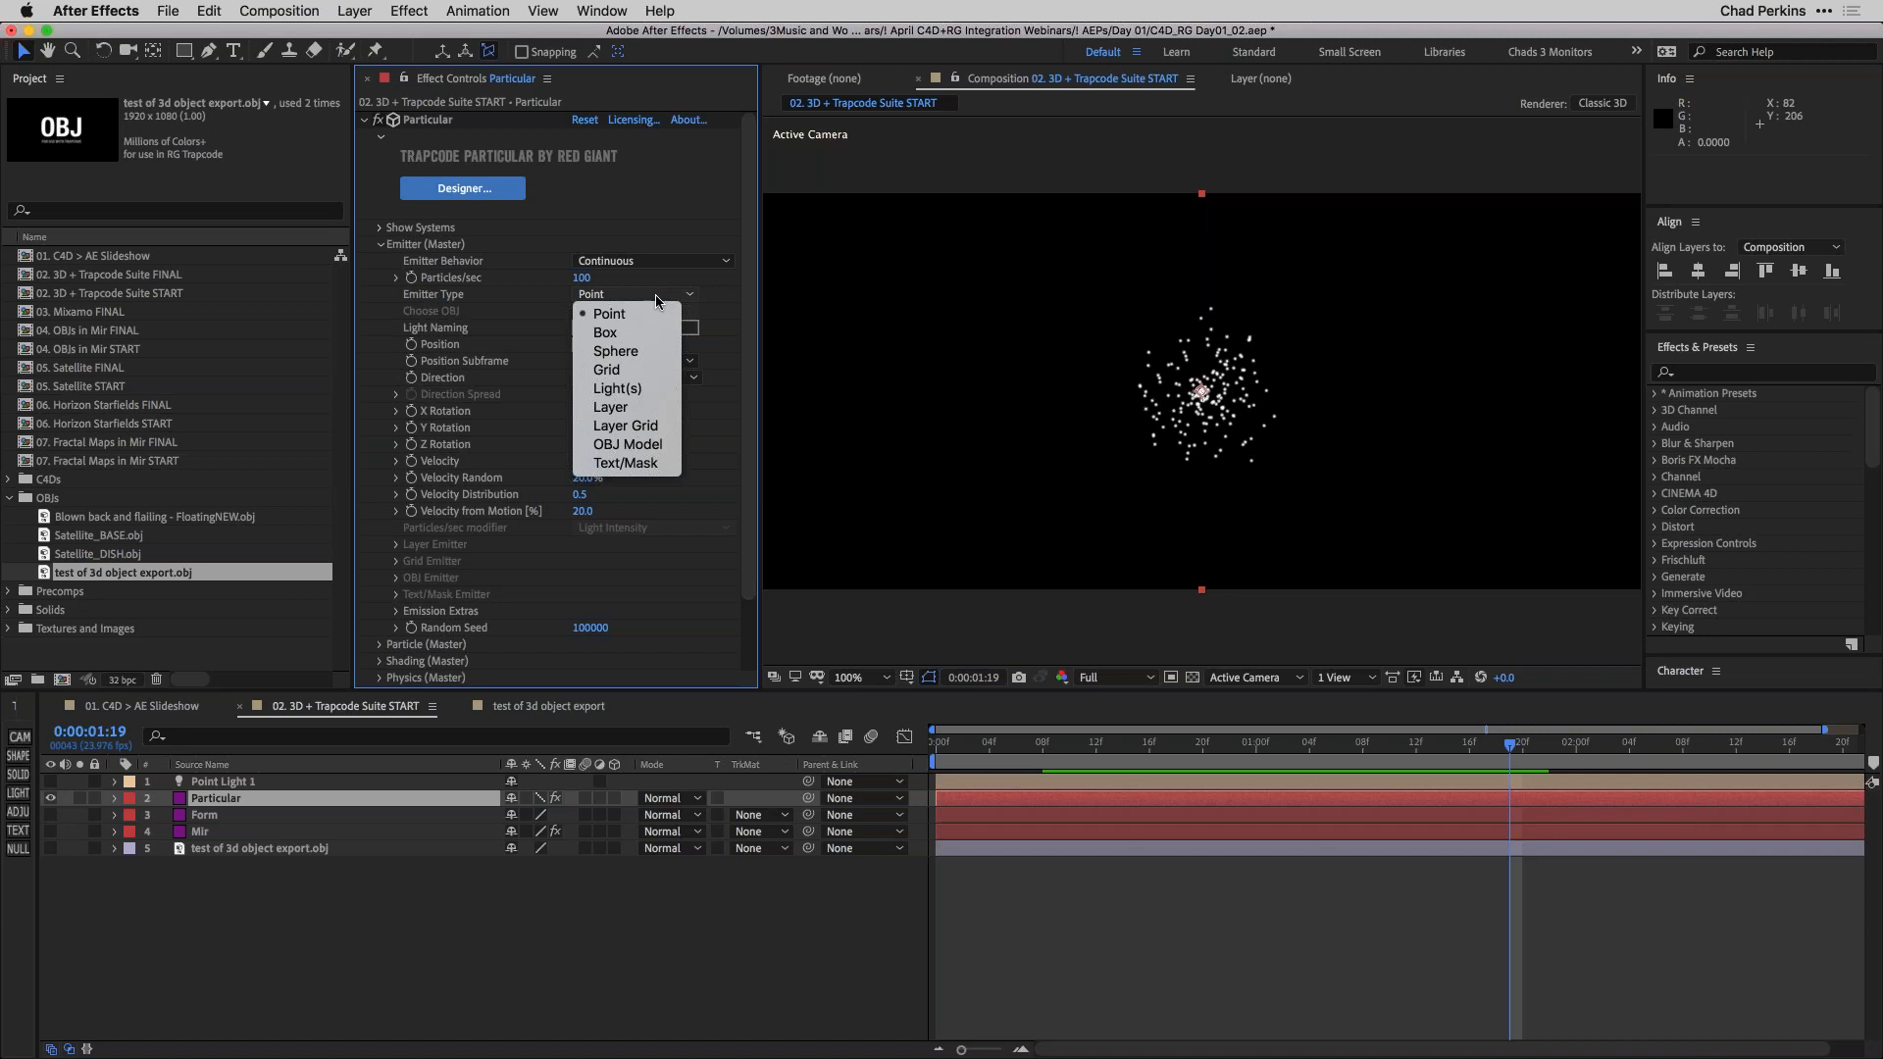
left_click(628, 444)
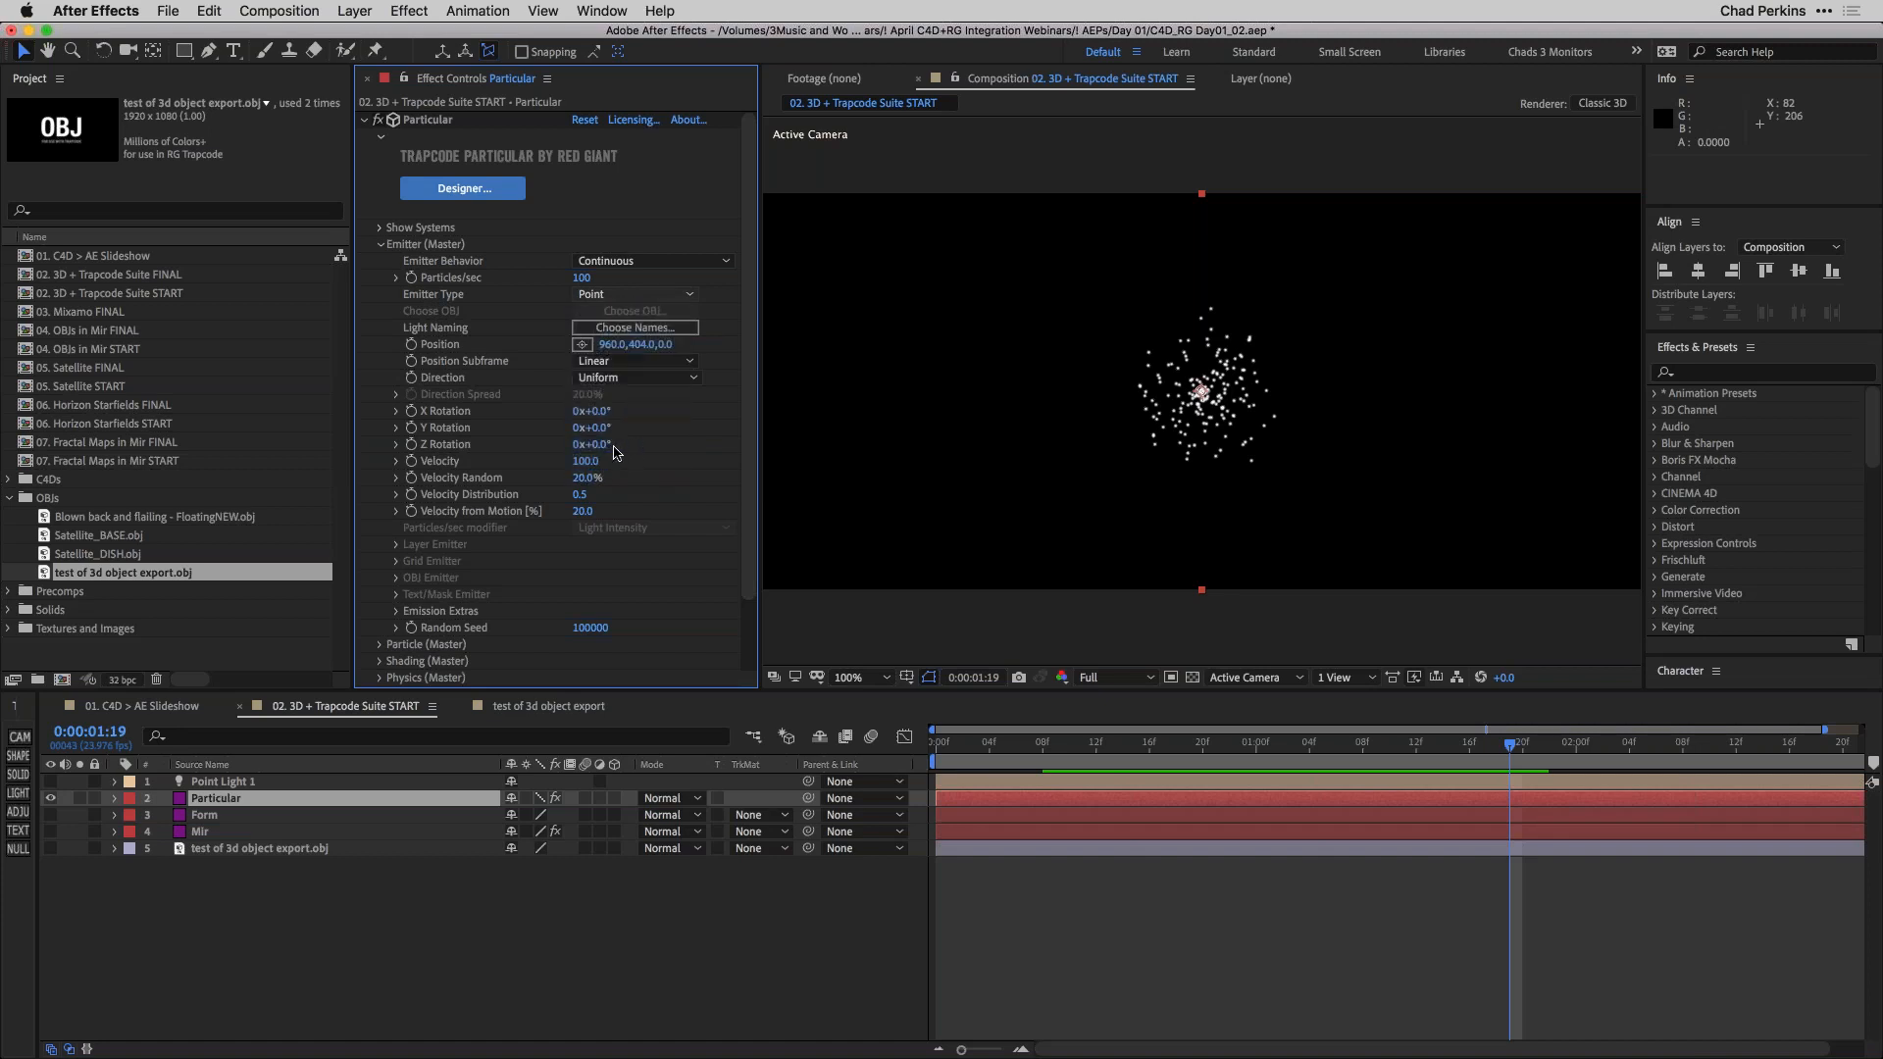
Assign the test of 3d object export.obj layer as the 3D Model in Particular's OBJ Emitter settings.
left_click(396, 610)
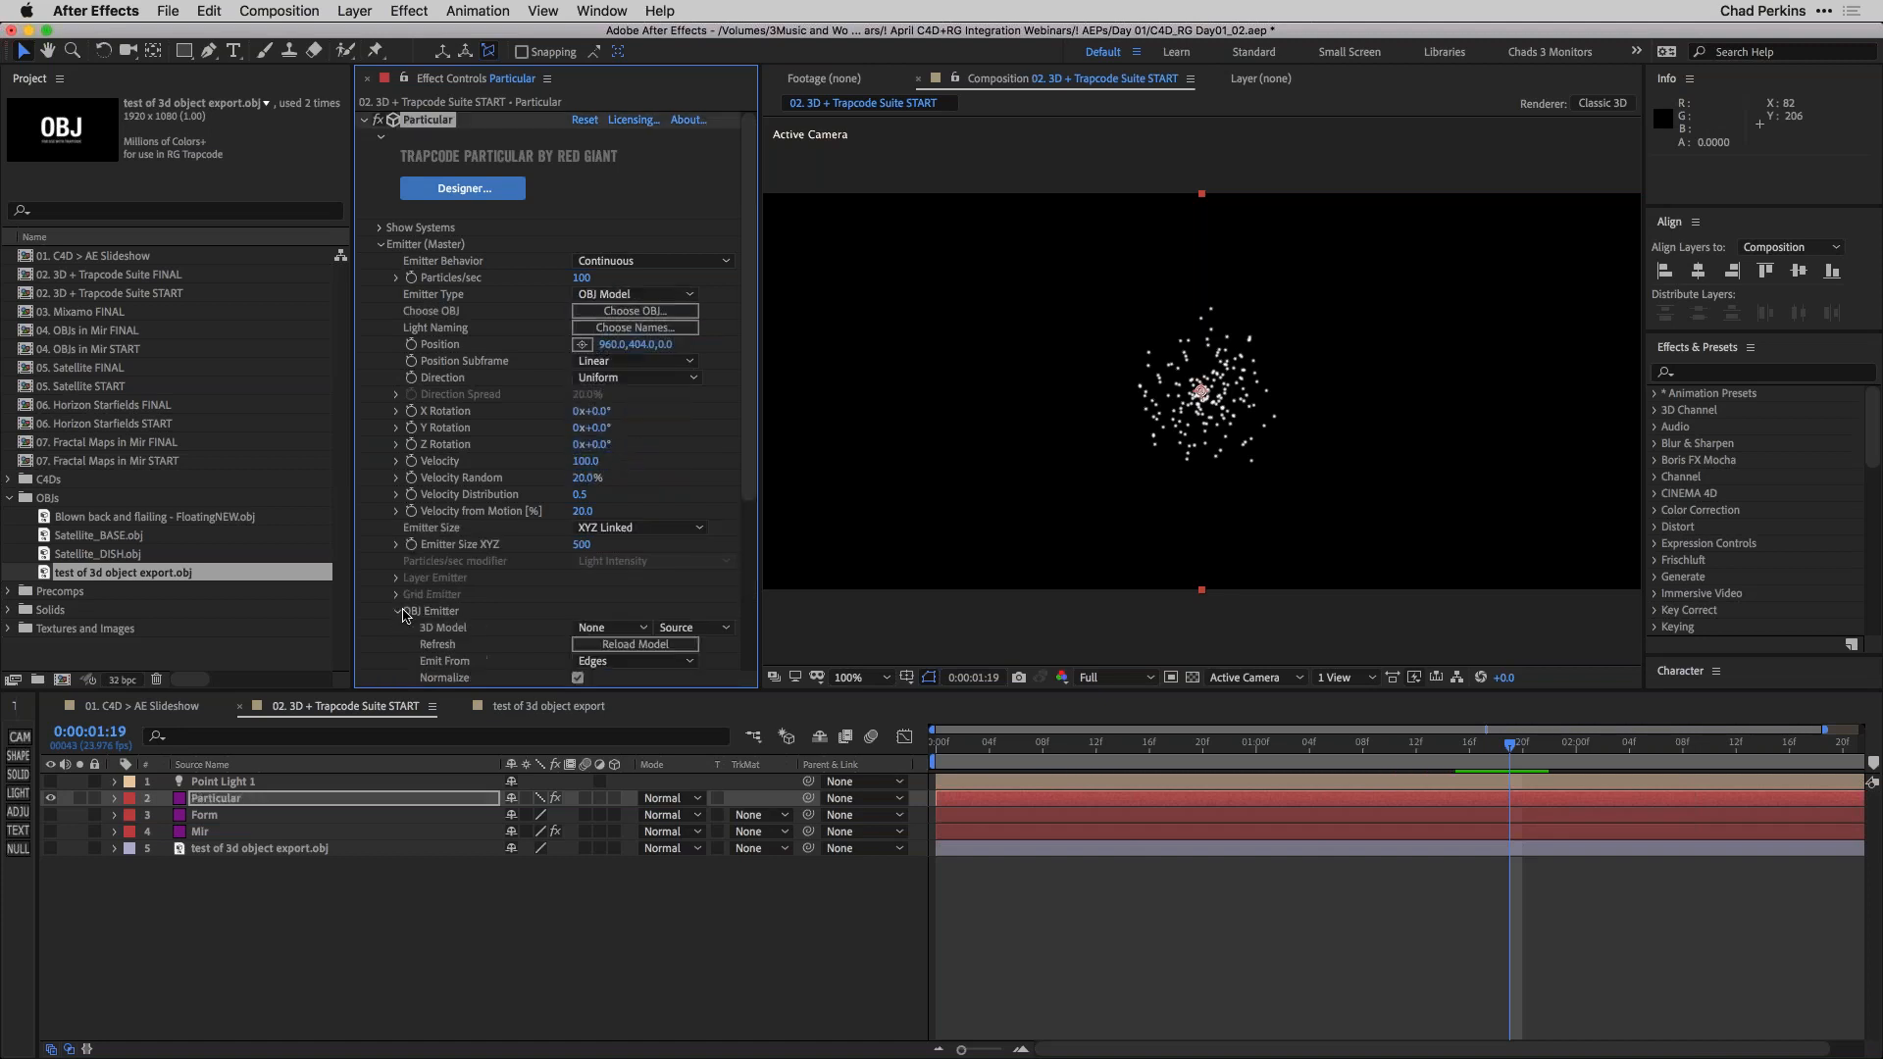
scroll(471, 623, "down", 1)
left_click(613, 562)
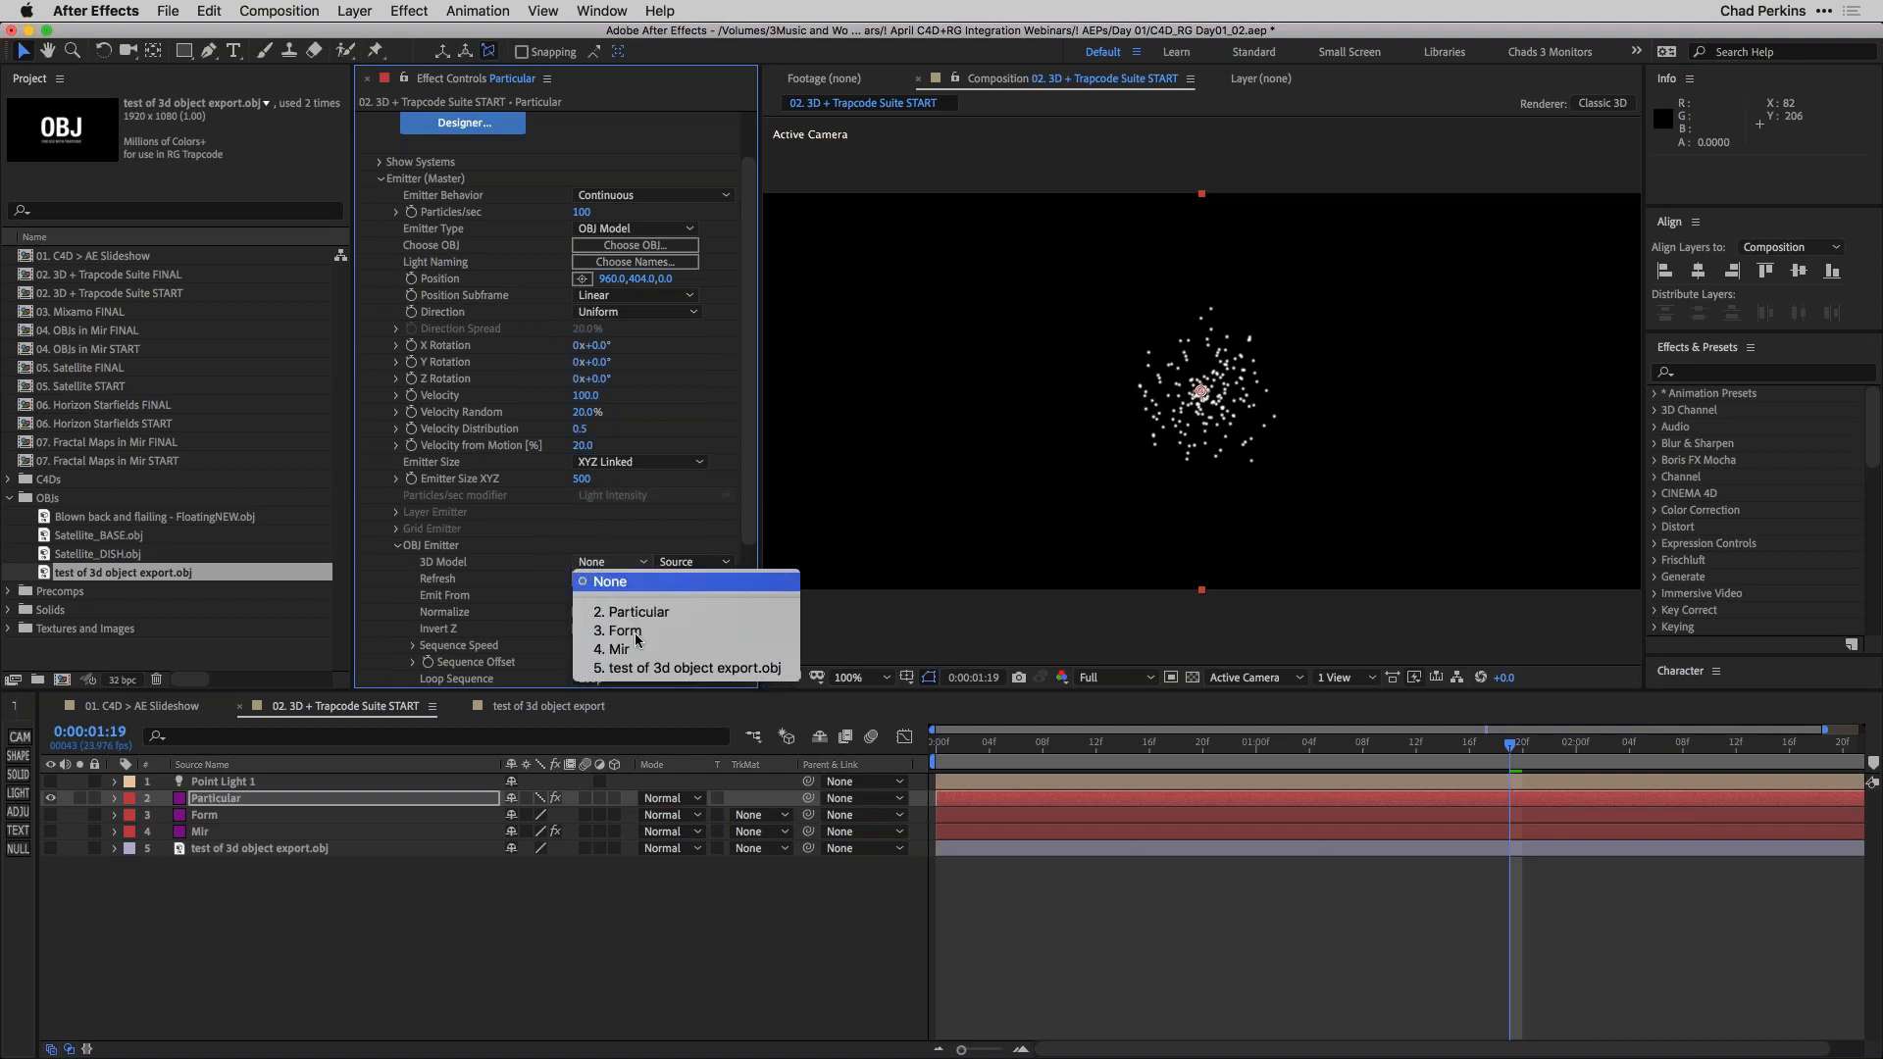
left_click(655, 668)
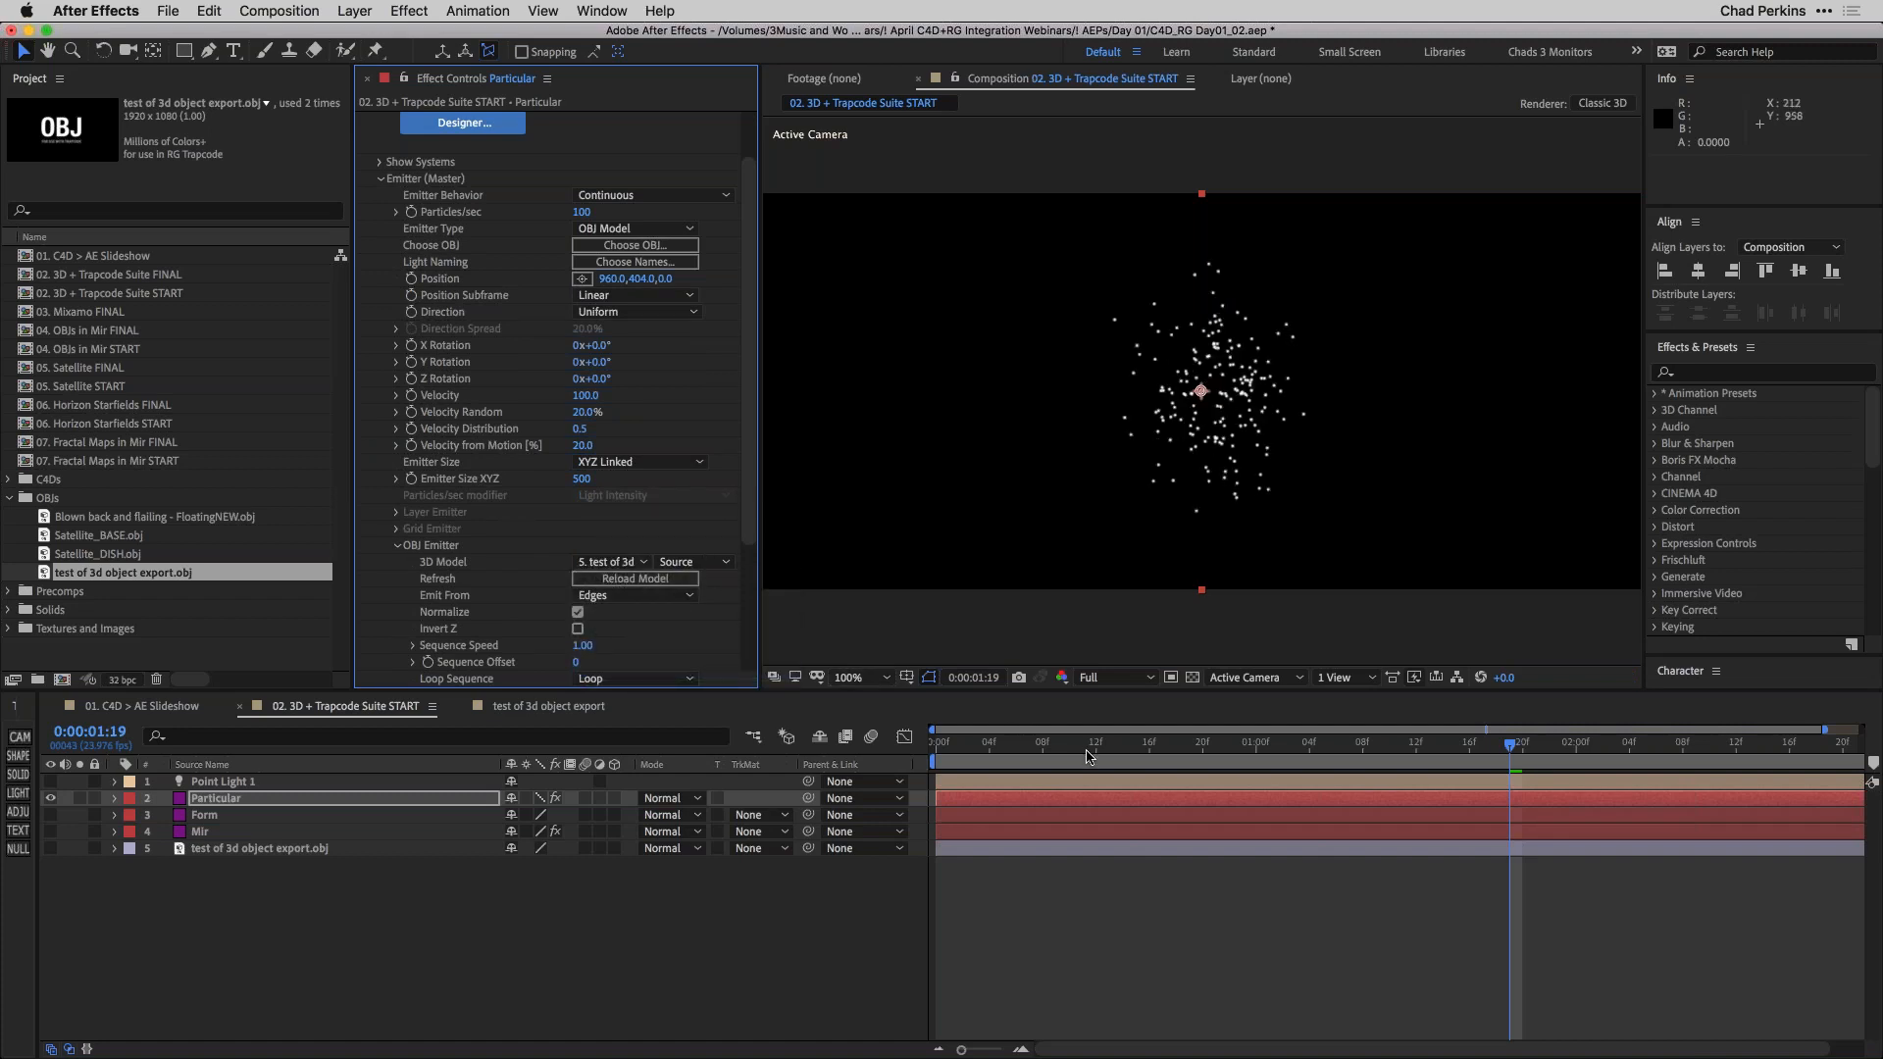
Preview the particles emitted from the OBJ model and stop the current time at 0:00:00:12.
left_click(1055, 753)
key("space")
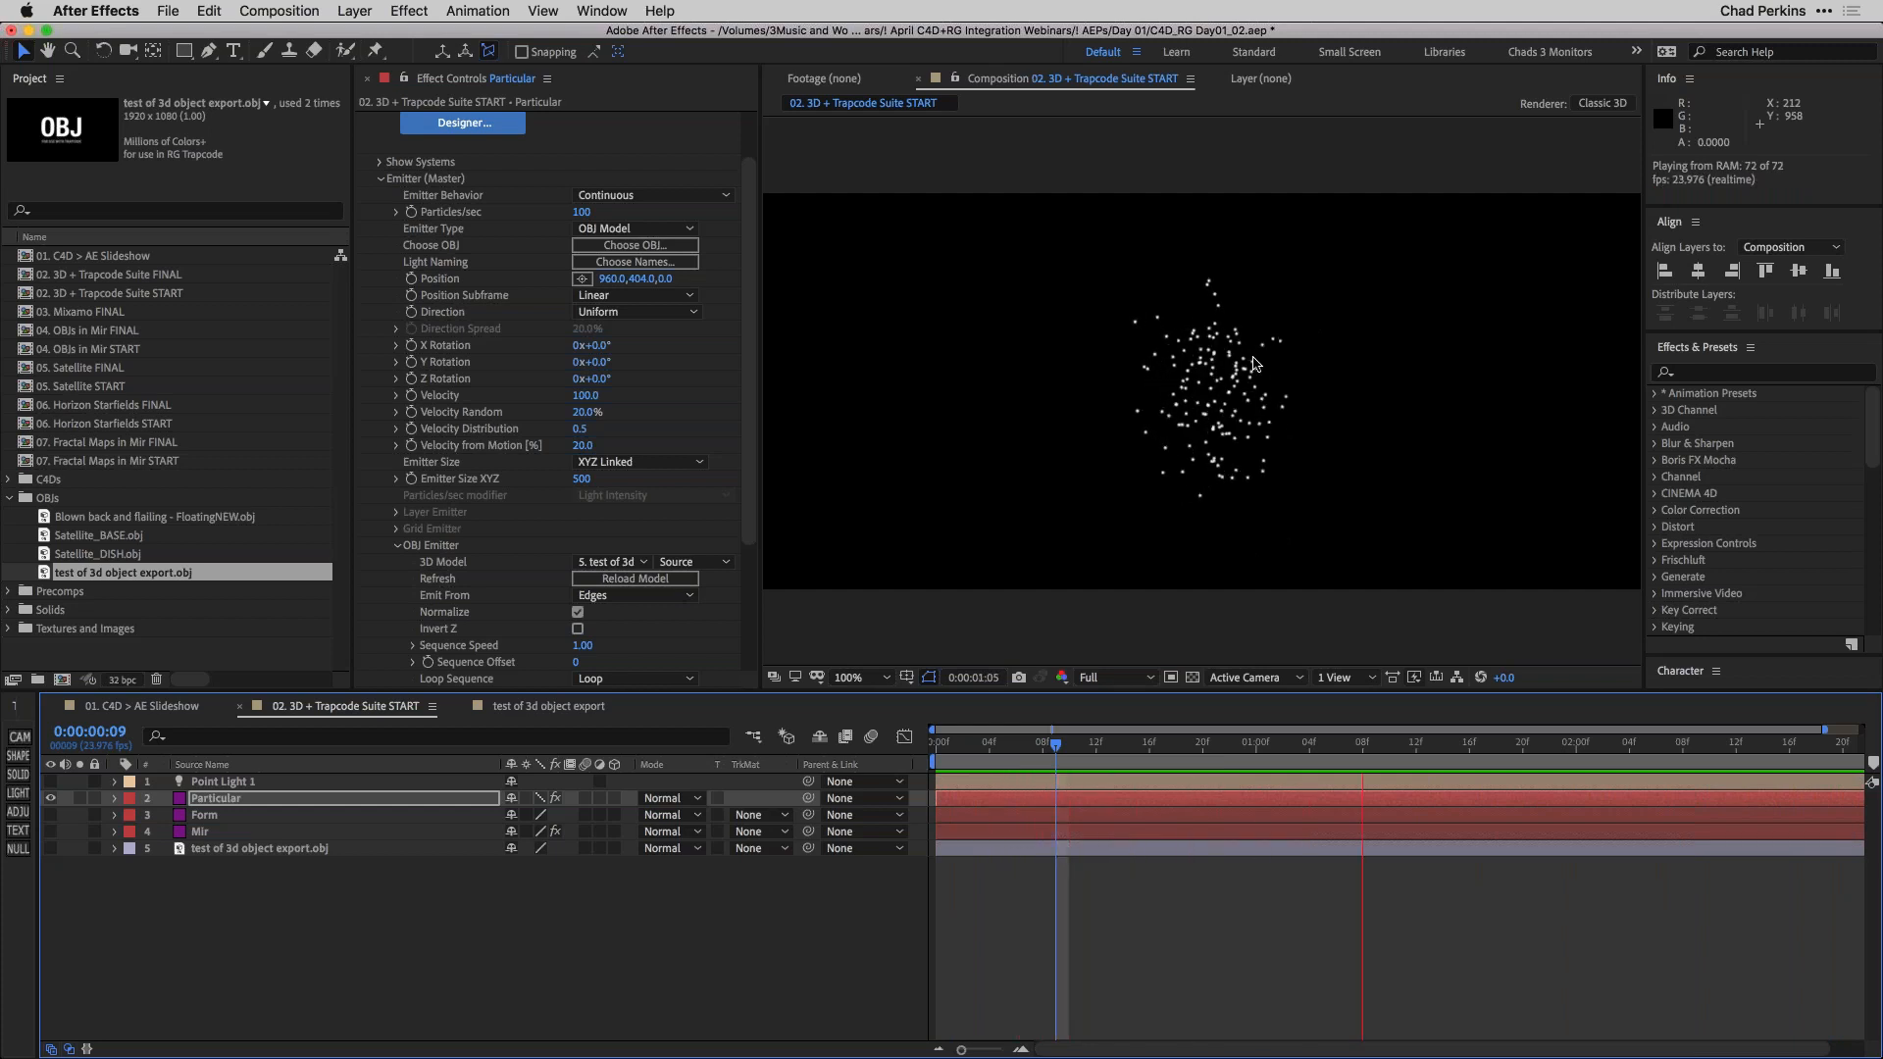
key("space")
left_click_drag(1001, 748, 1098, 748)
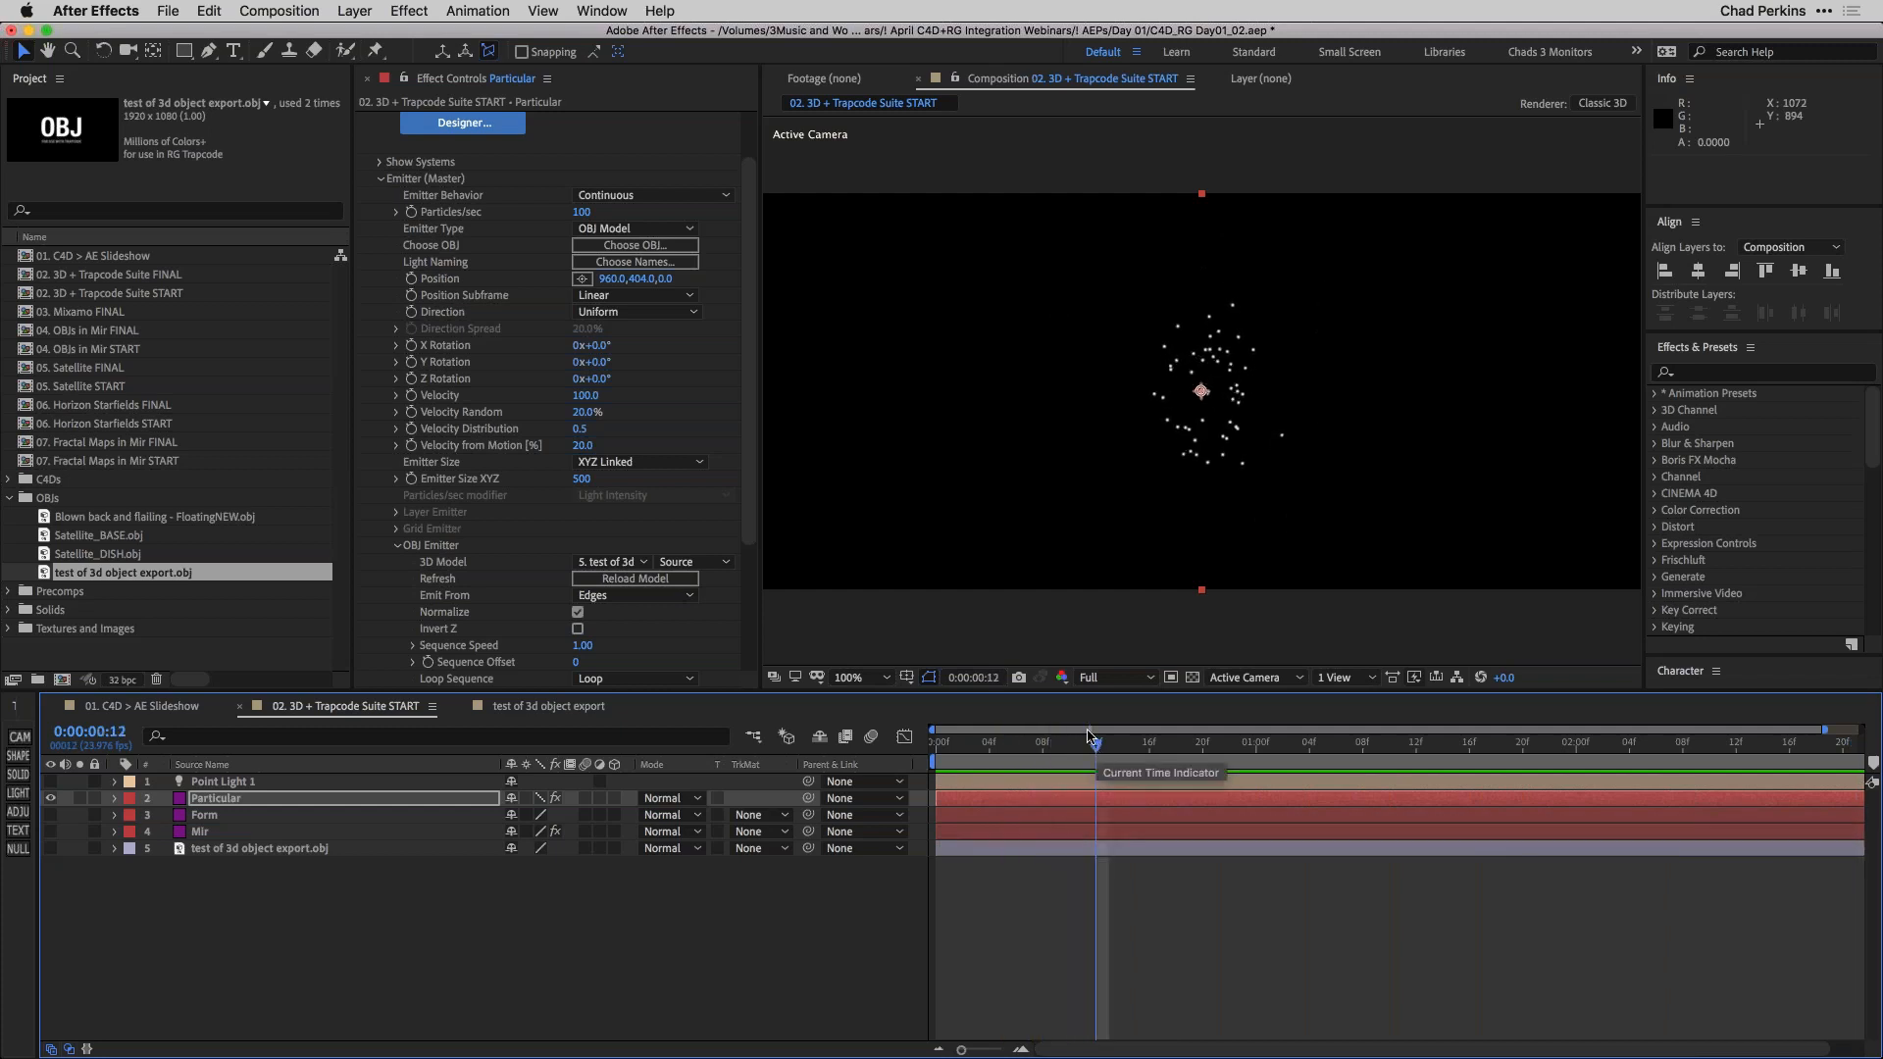
Set the emitter Velocity to 2 and Particles/sec to about 2790, and play back the result.
left_click(585, 397)
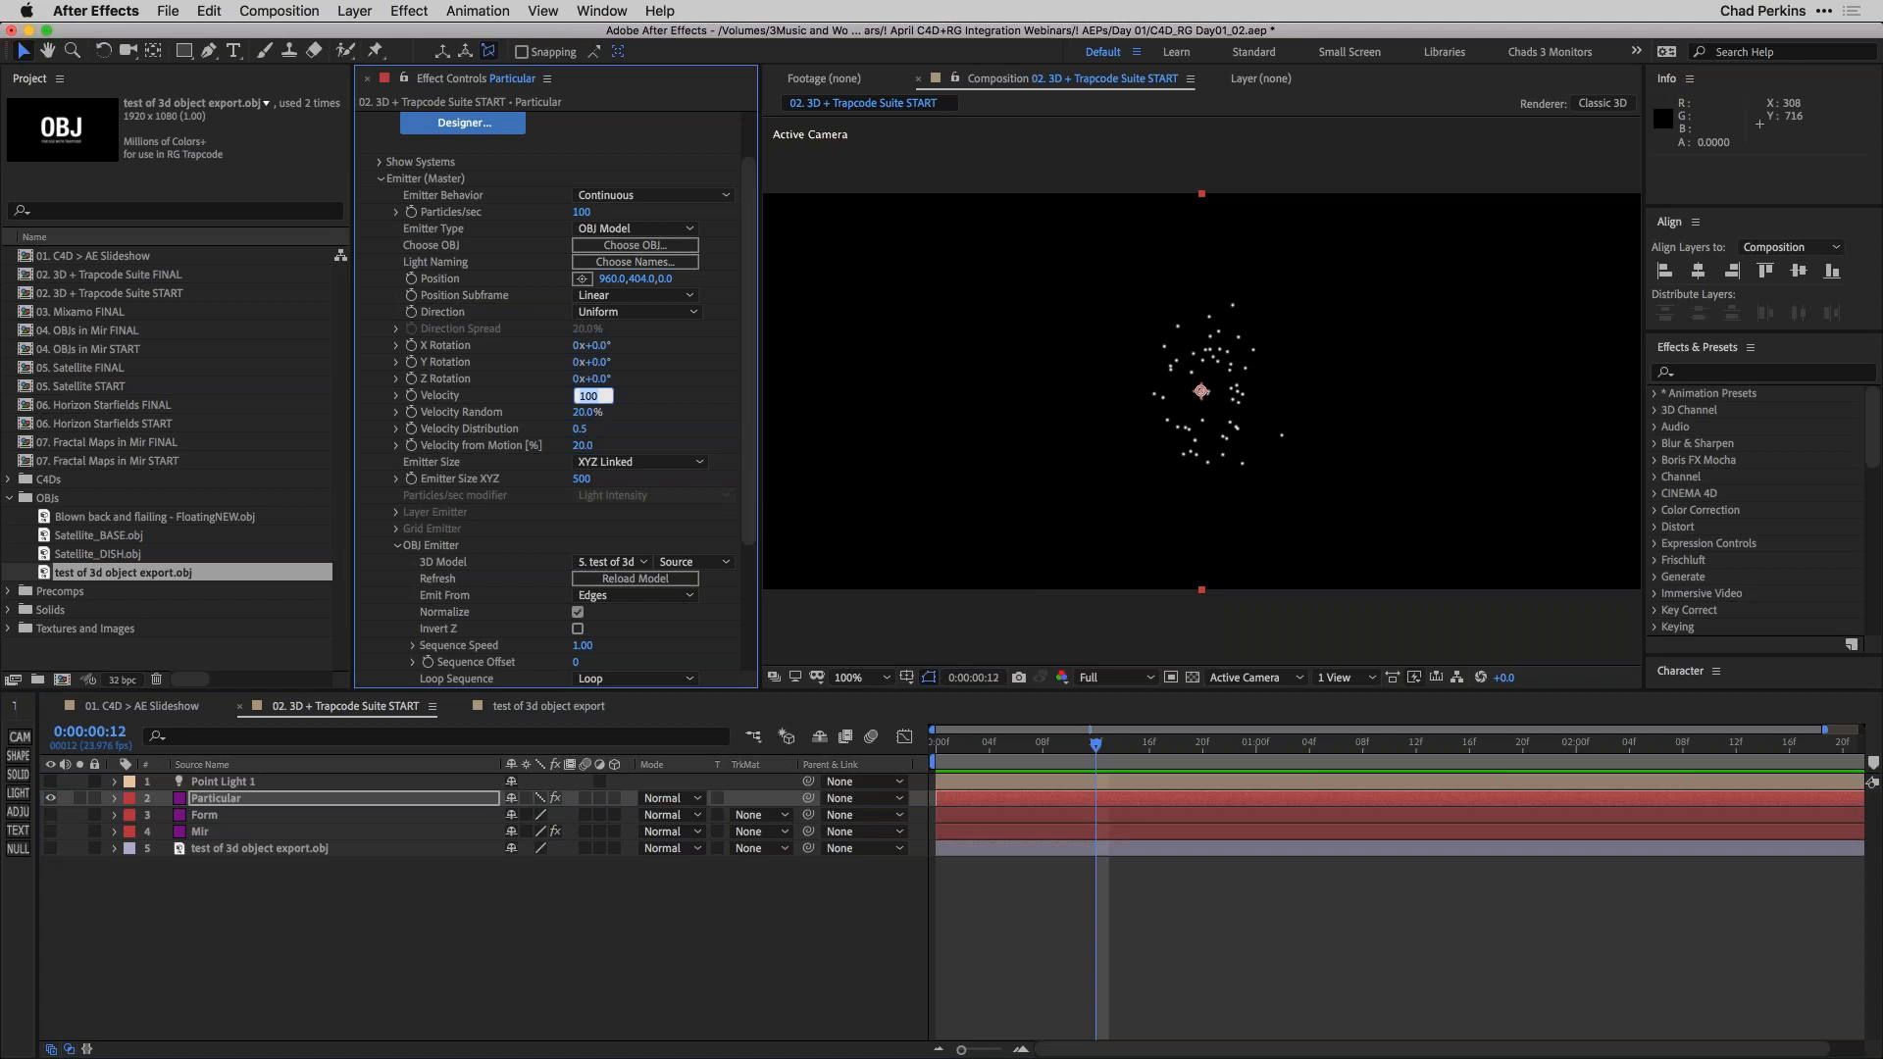
key("Return")
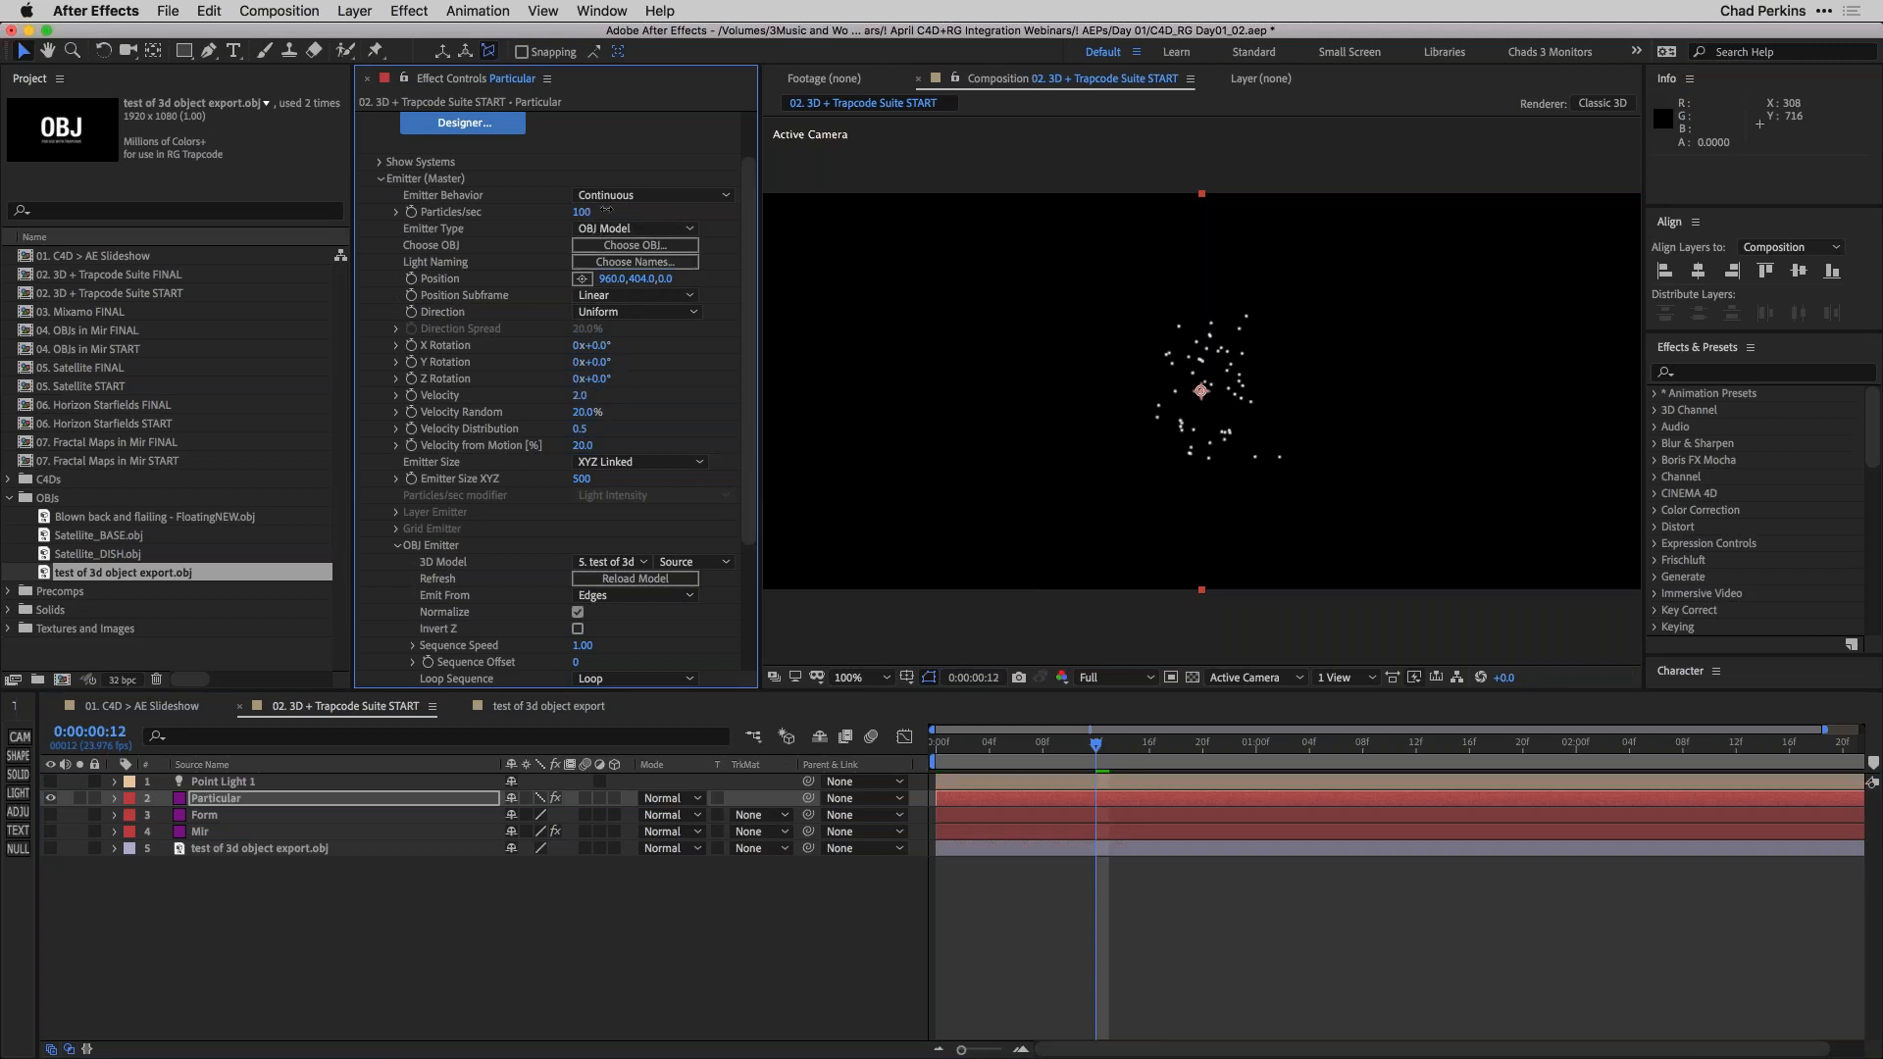
left_click_drag(659, 211, 851, 374)
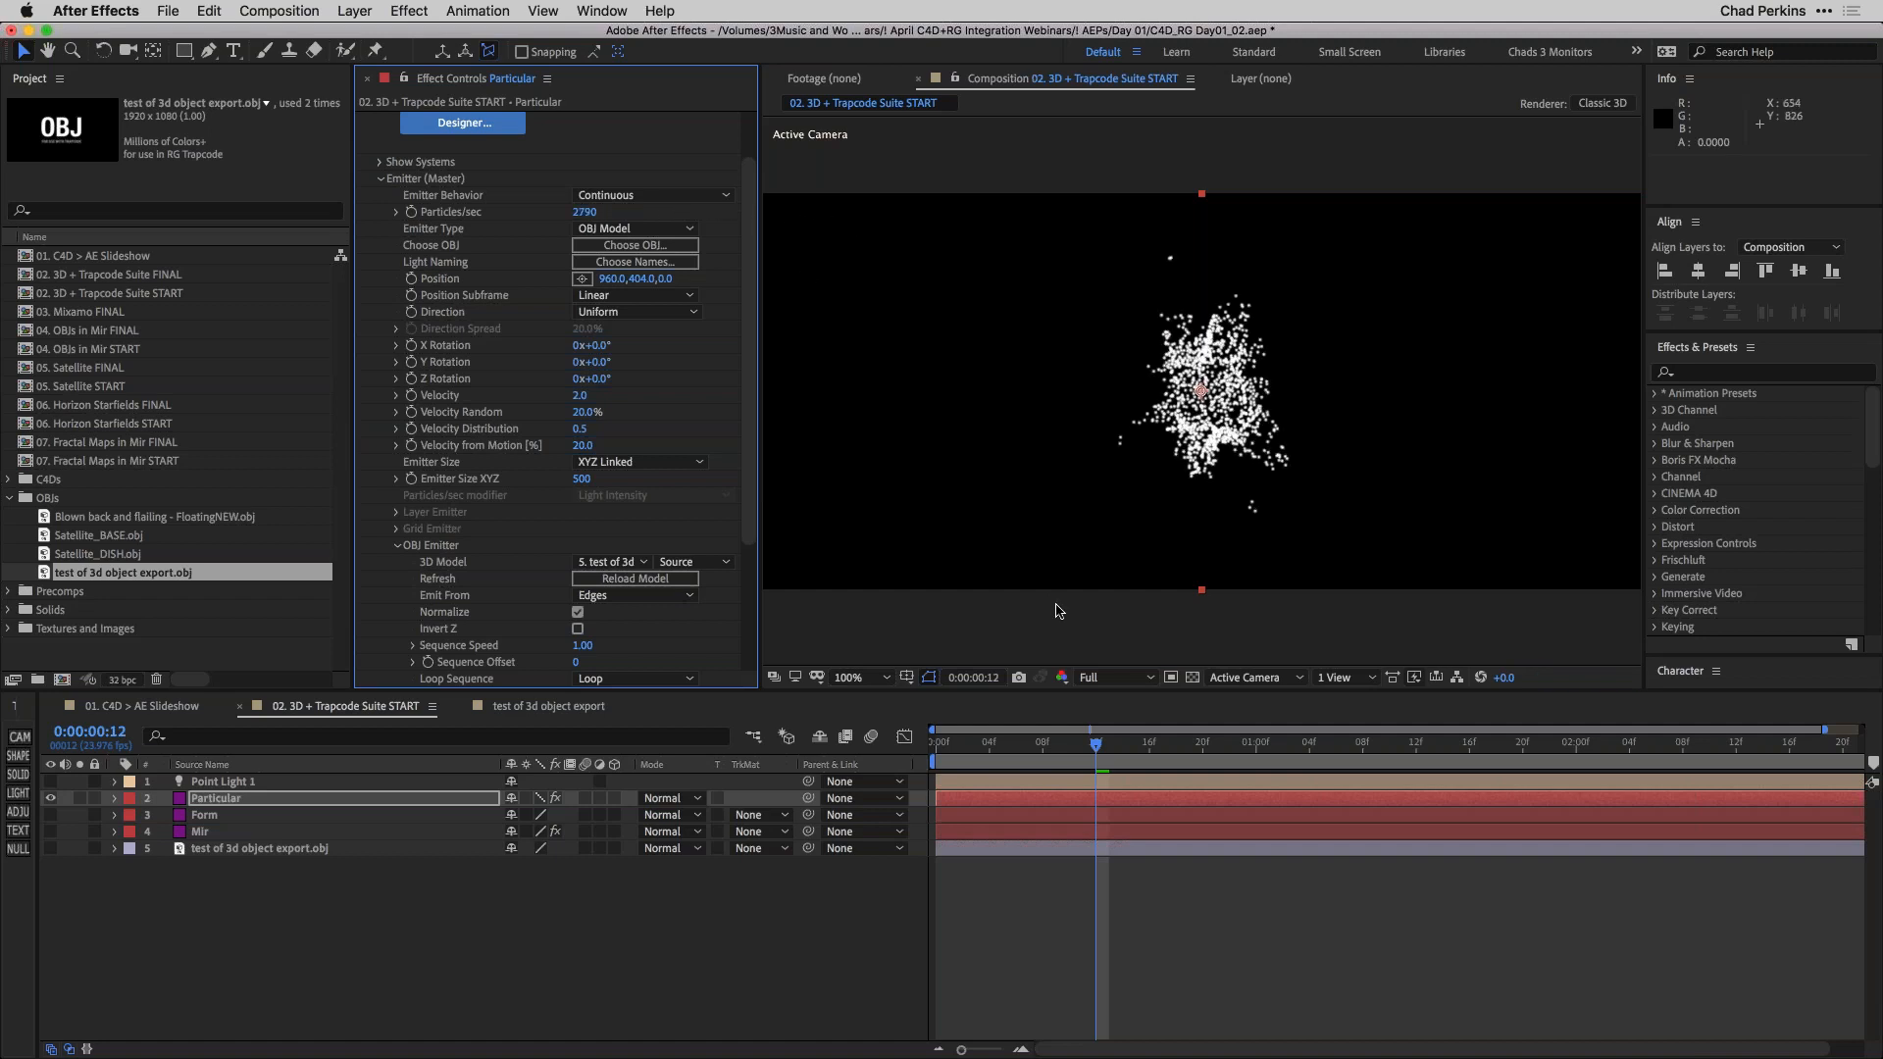
key("space")
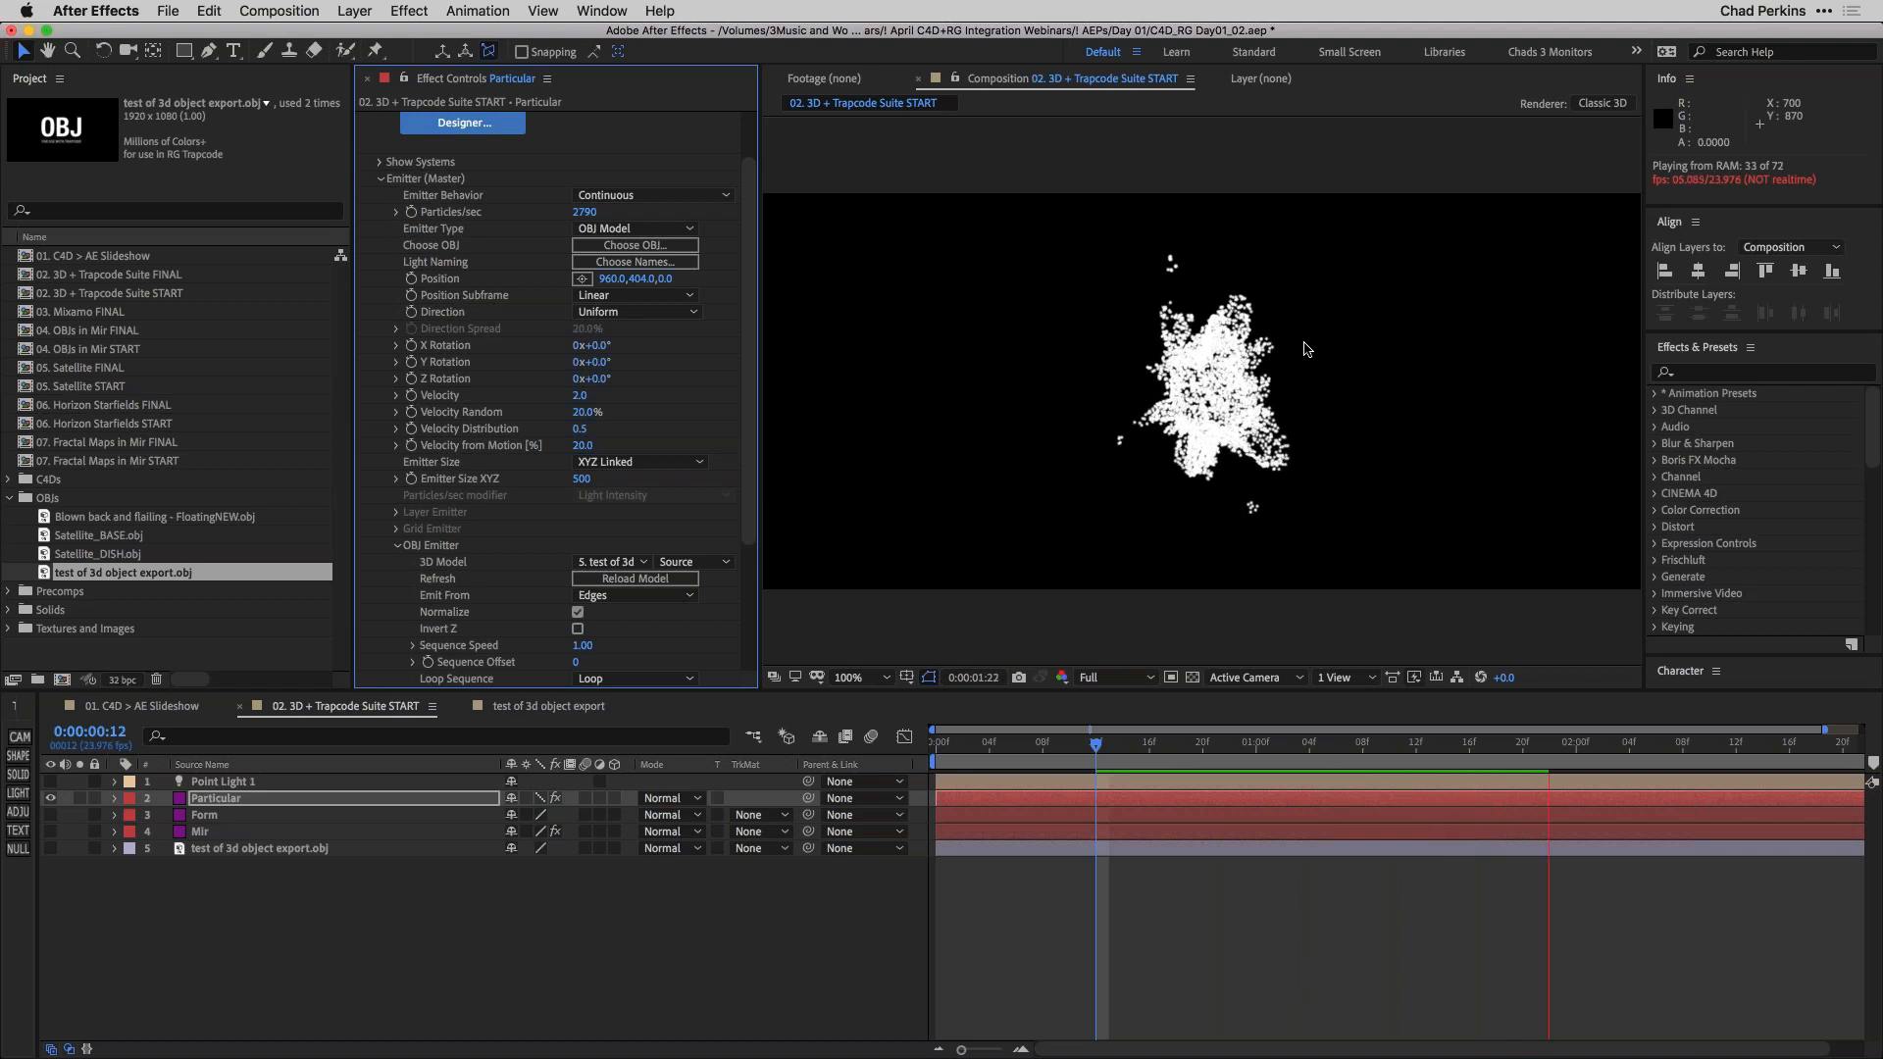
key("space")
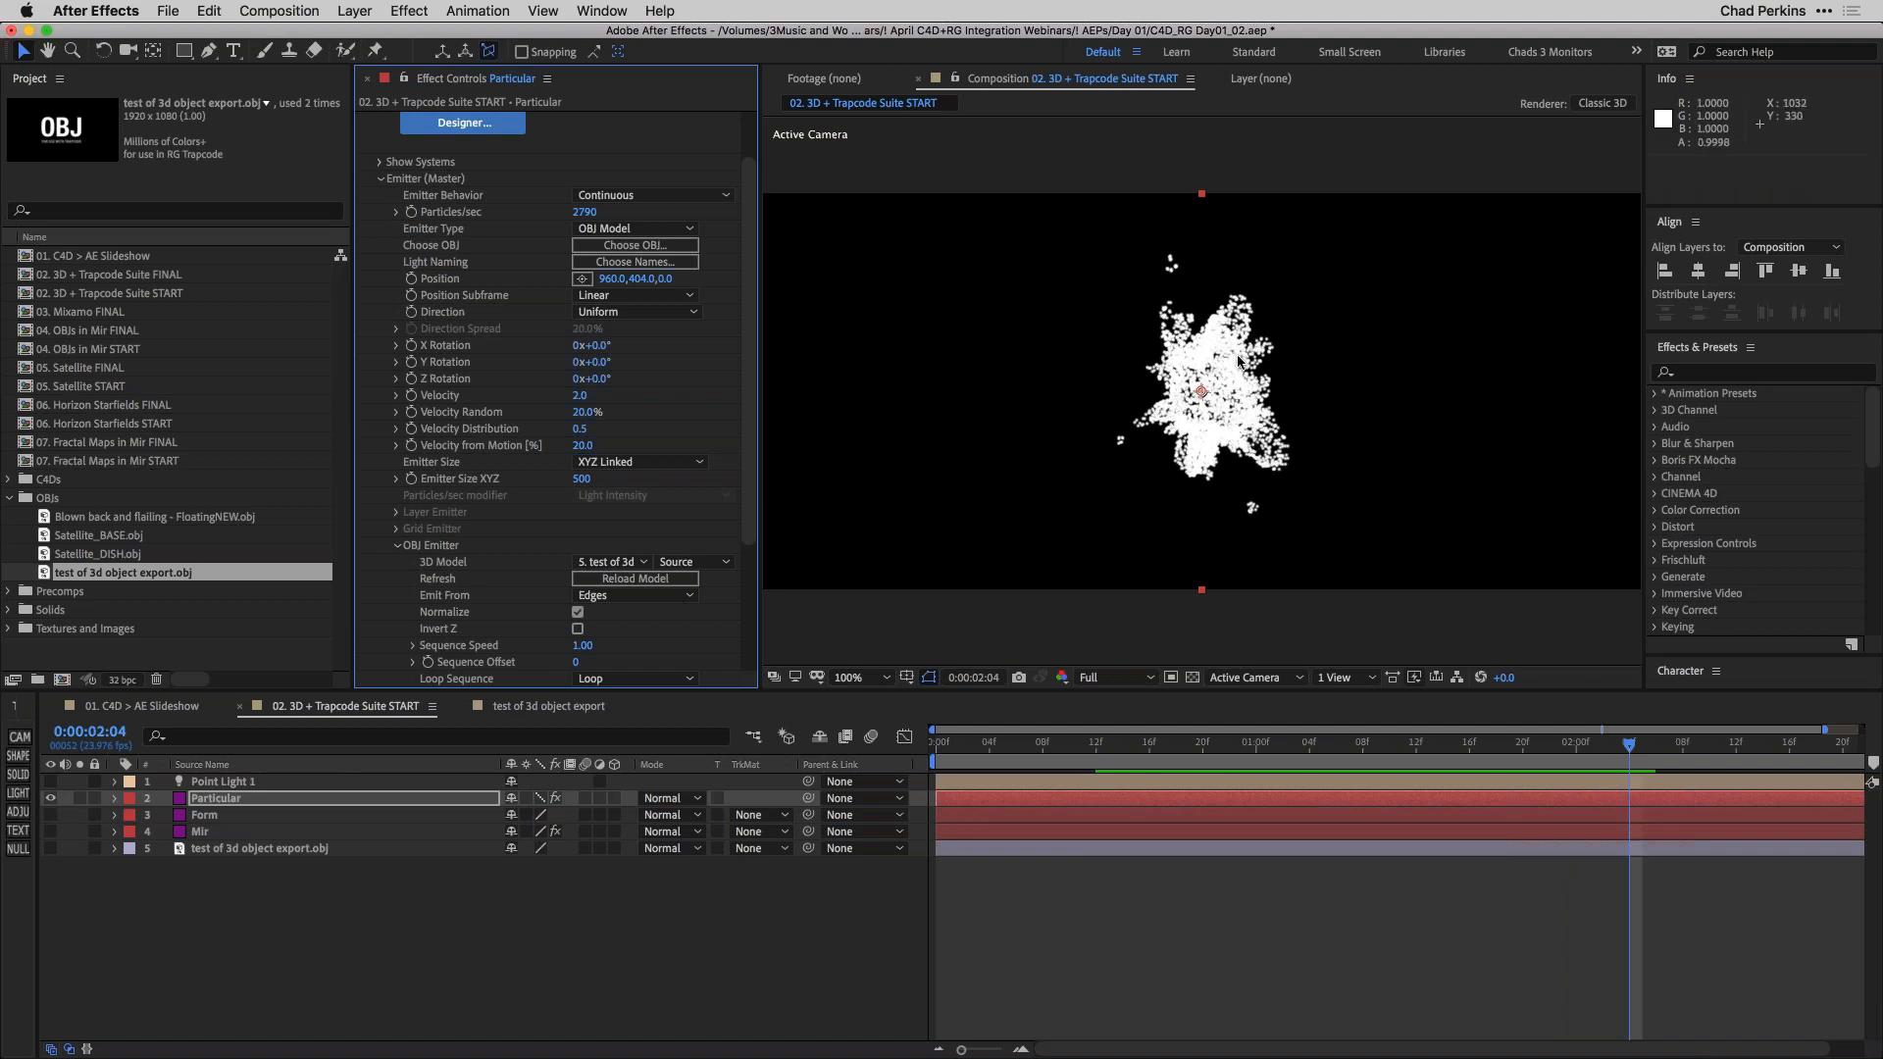
Hide the Particular layer, show the Form layer and apply the RG Trapcode Form effect to it.
left_click(51, 798)
left_click(51, 798)
left_click(51, 815)
left_click(203, 817)
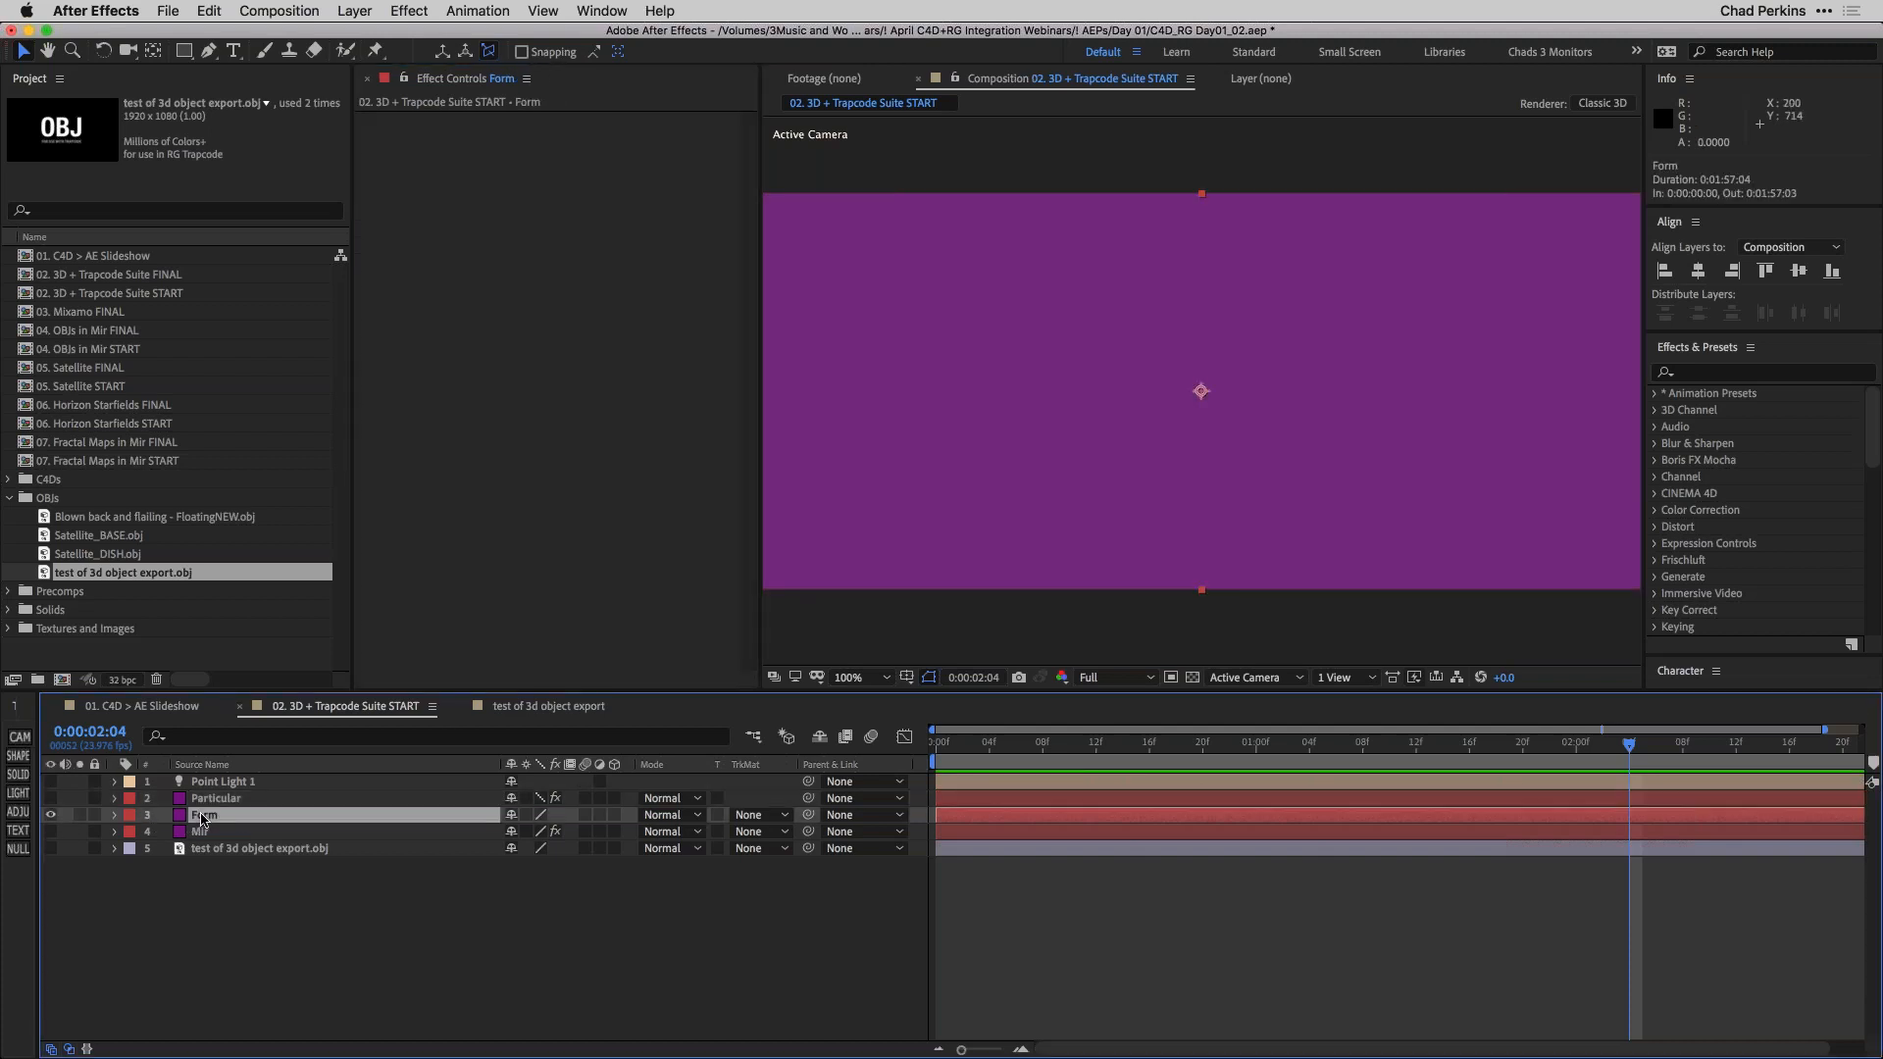
left_click(413, 14)
mouse_move(485, 494)
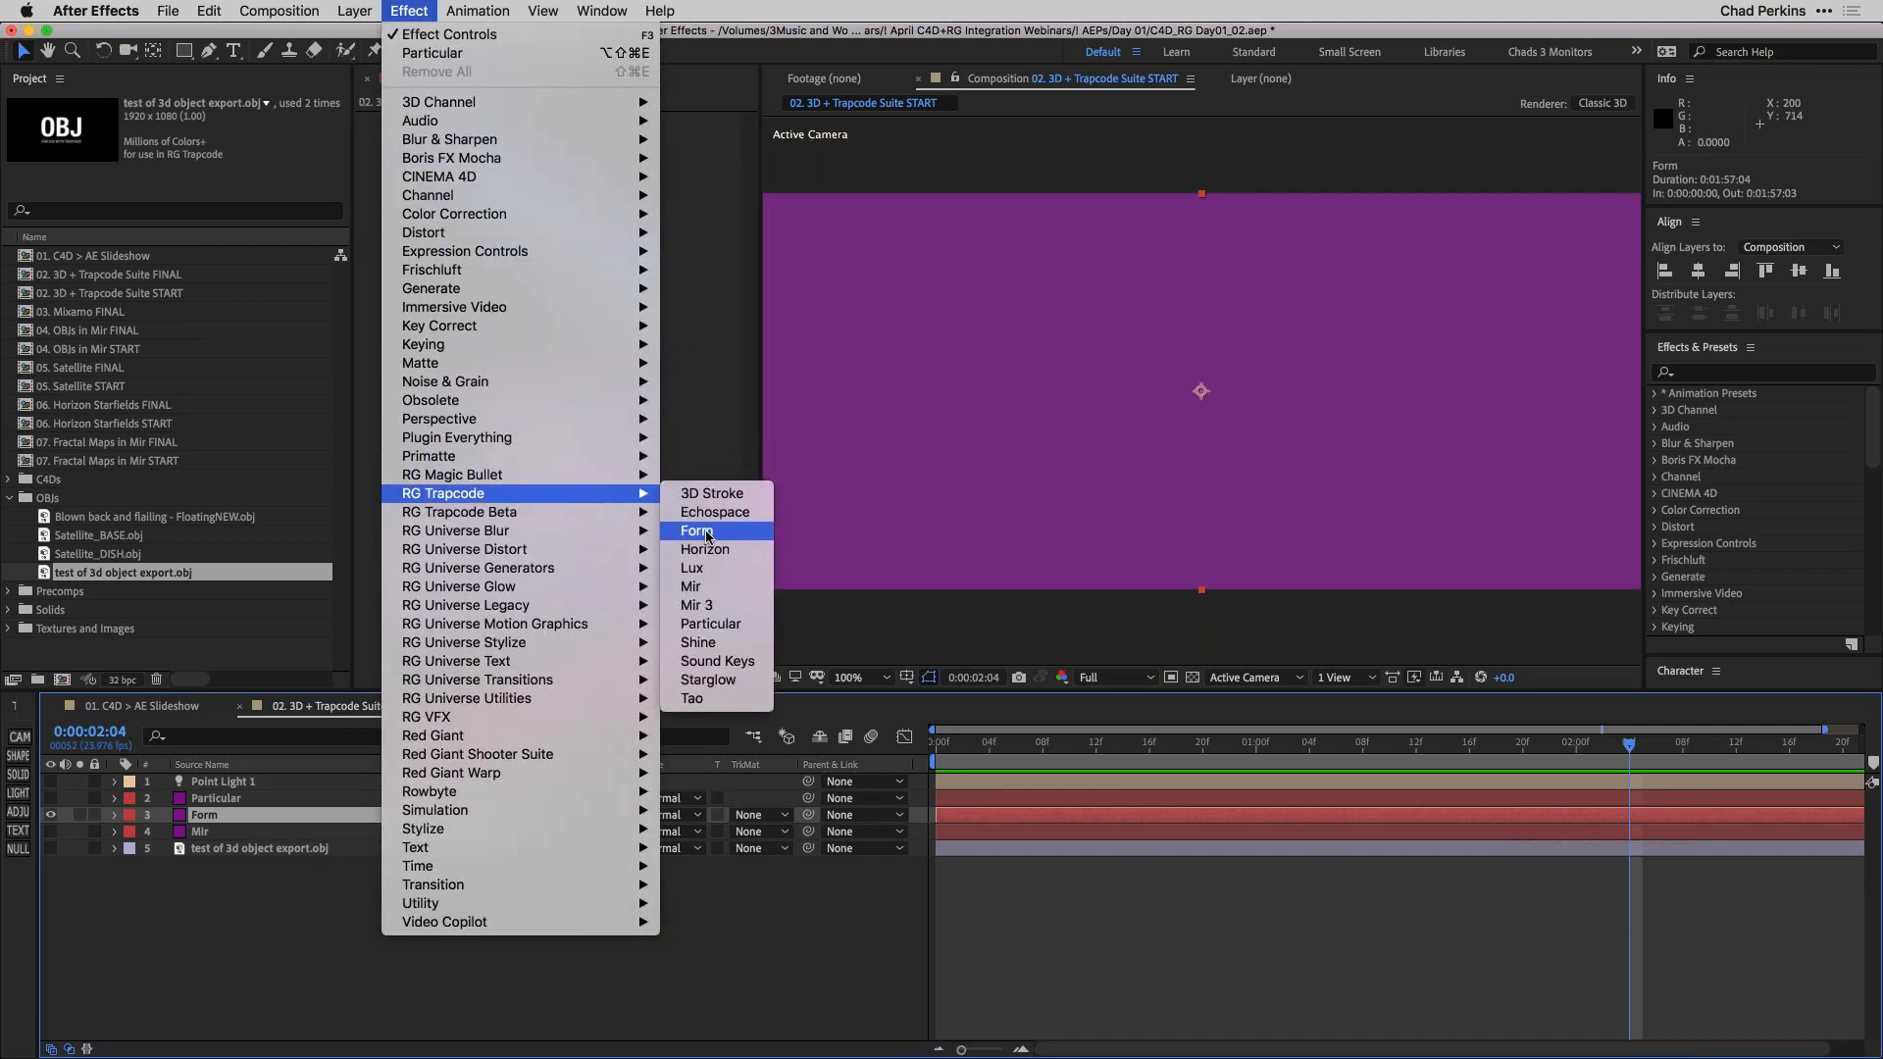
left_click(698, 530)
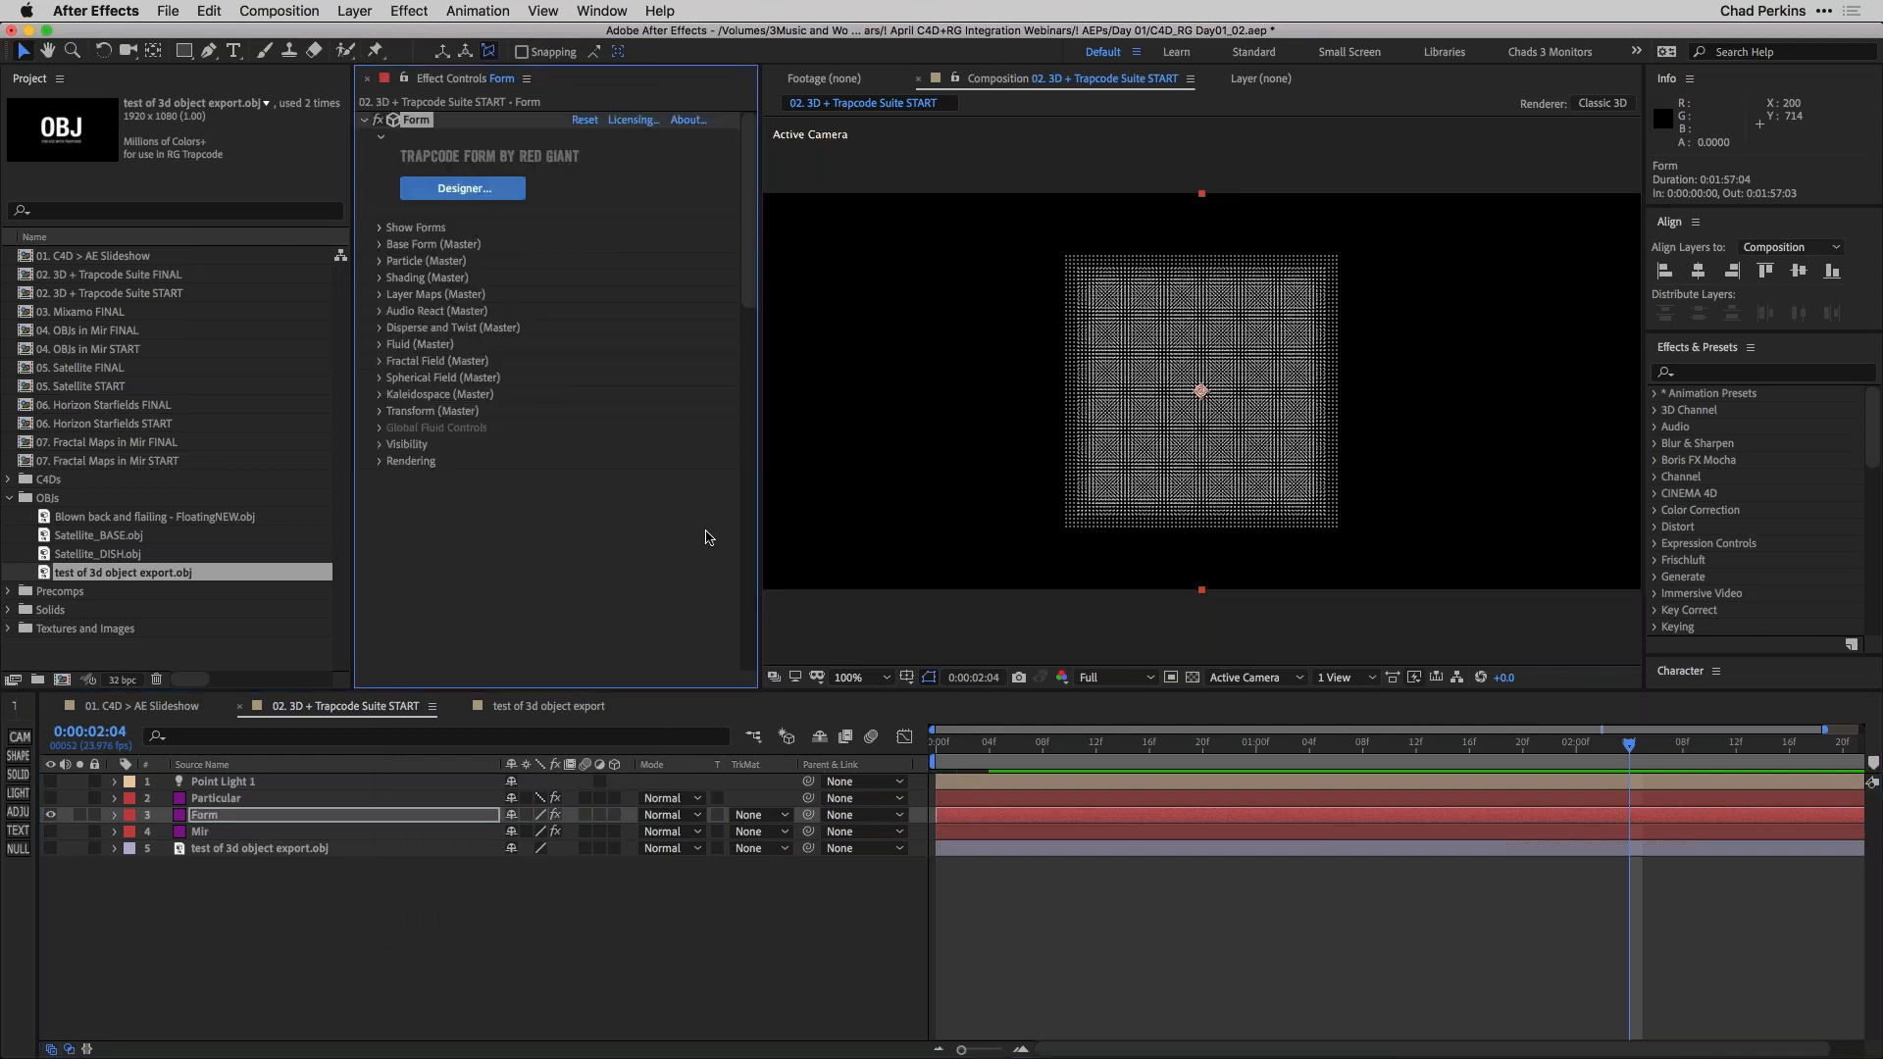
Preview the default Form particle grid and move the current time to 0:00:01:01.
left_click(1033, 749)
key("space")
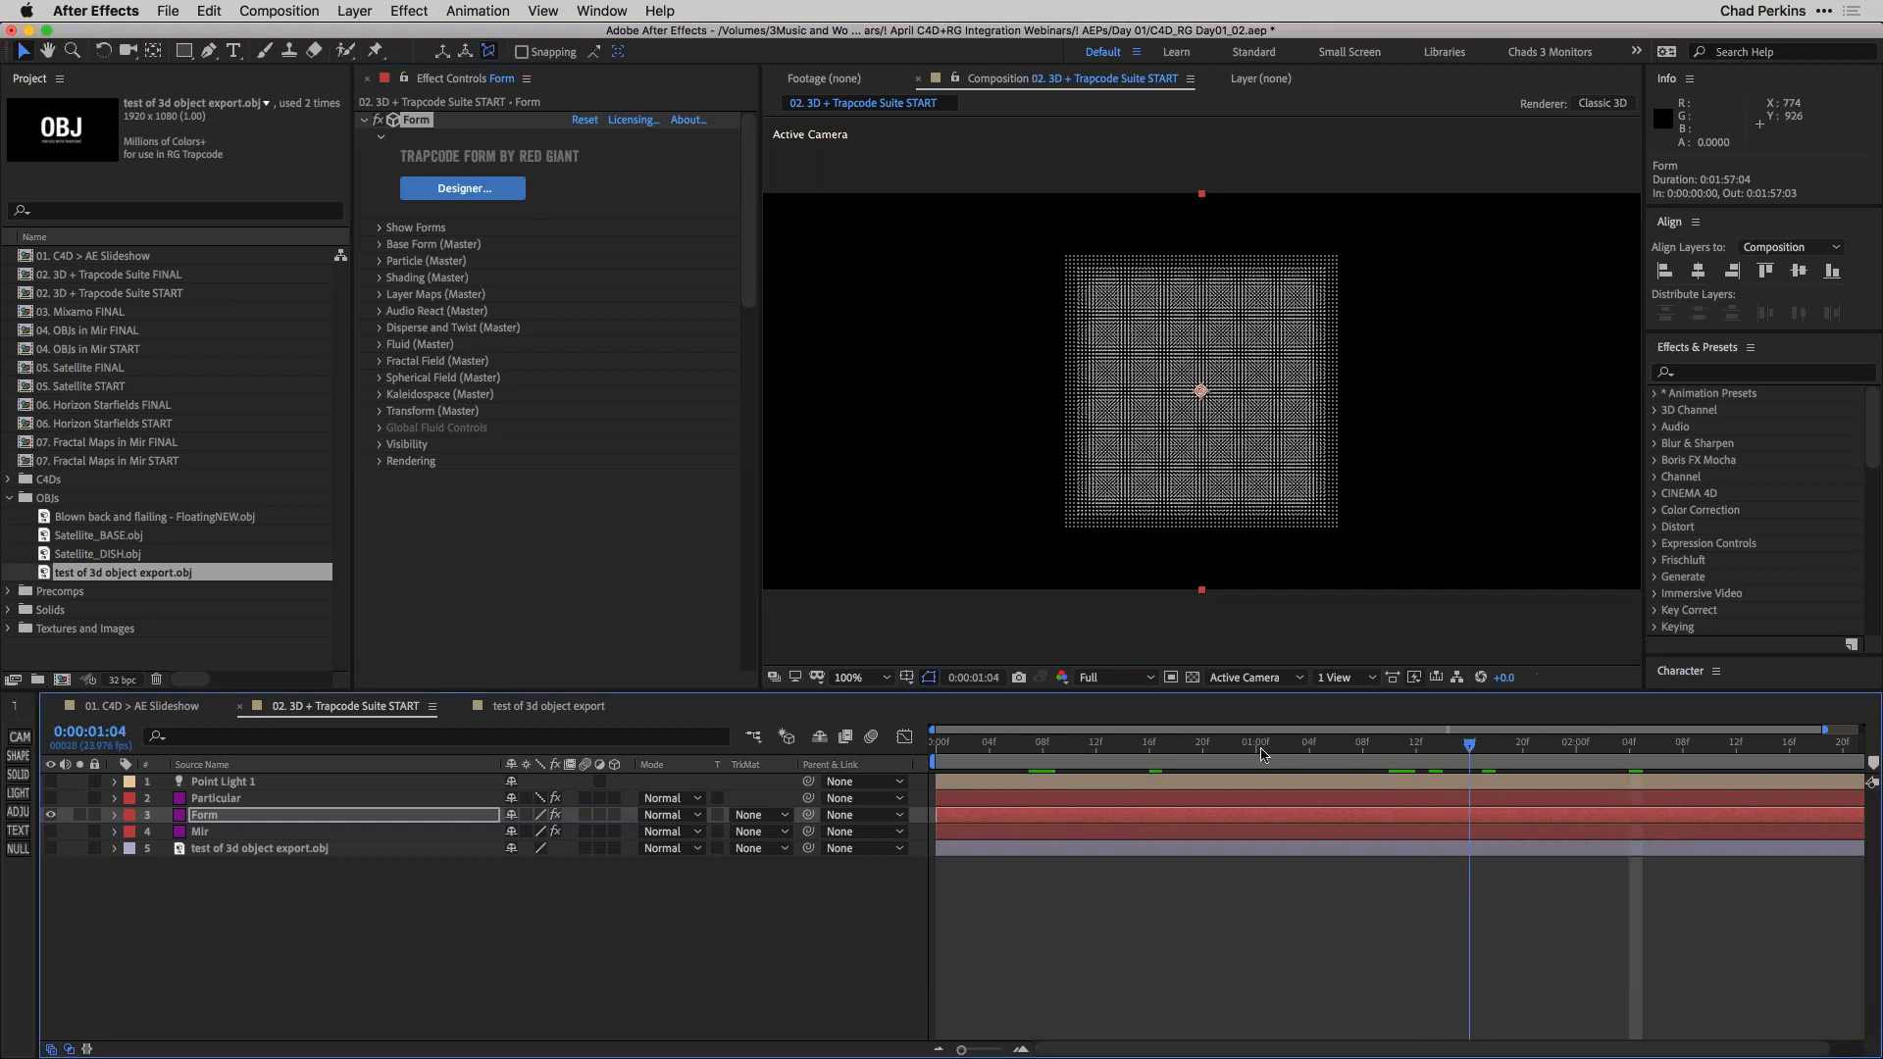
left_click(1268, 747)
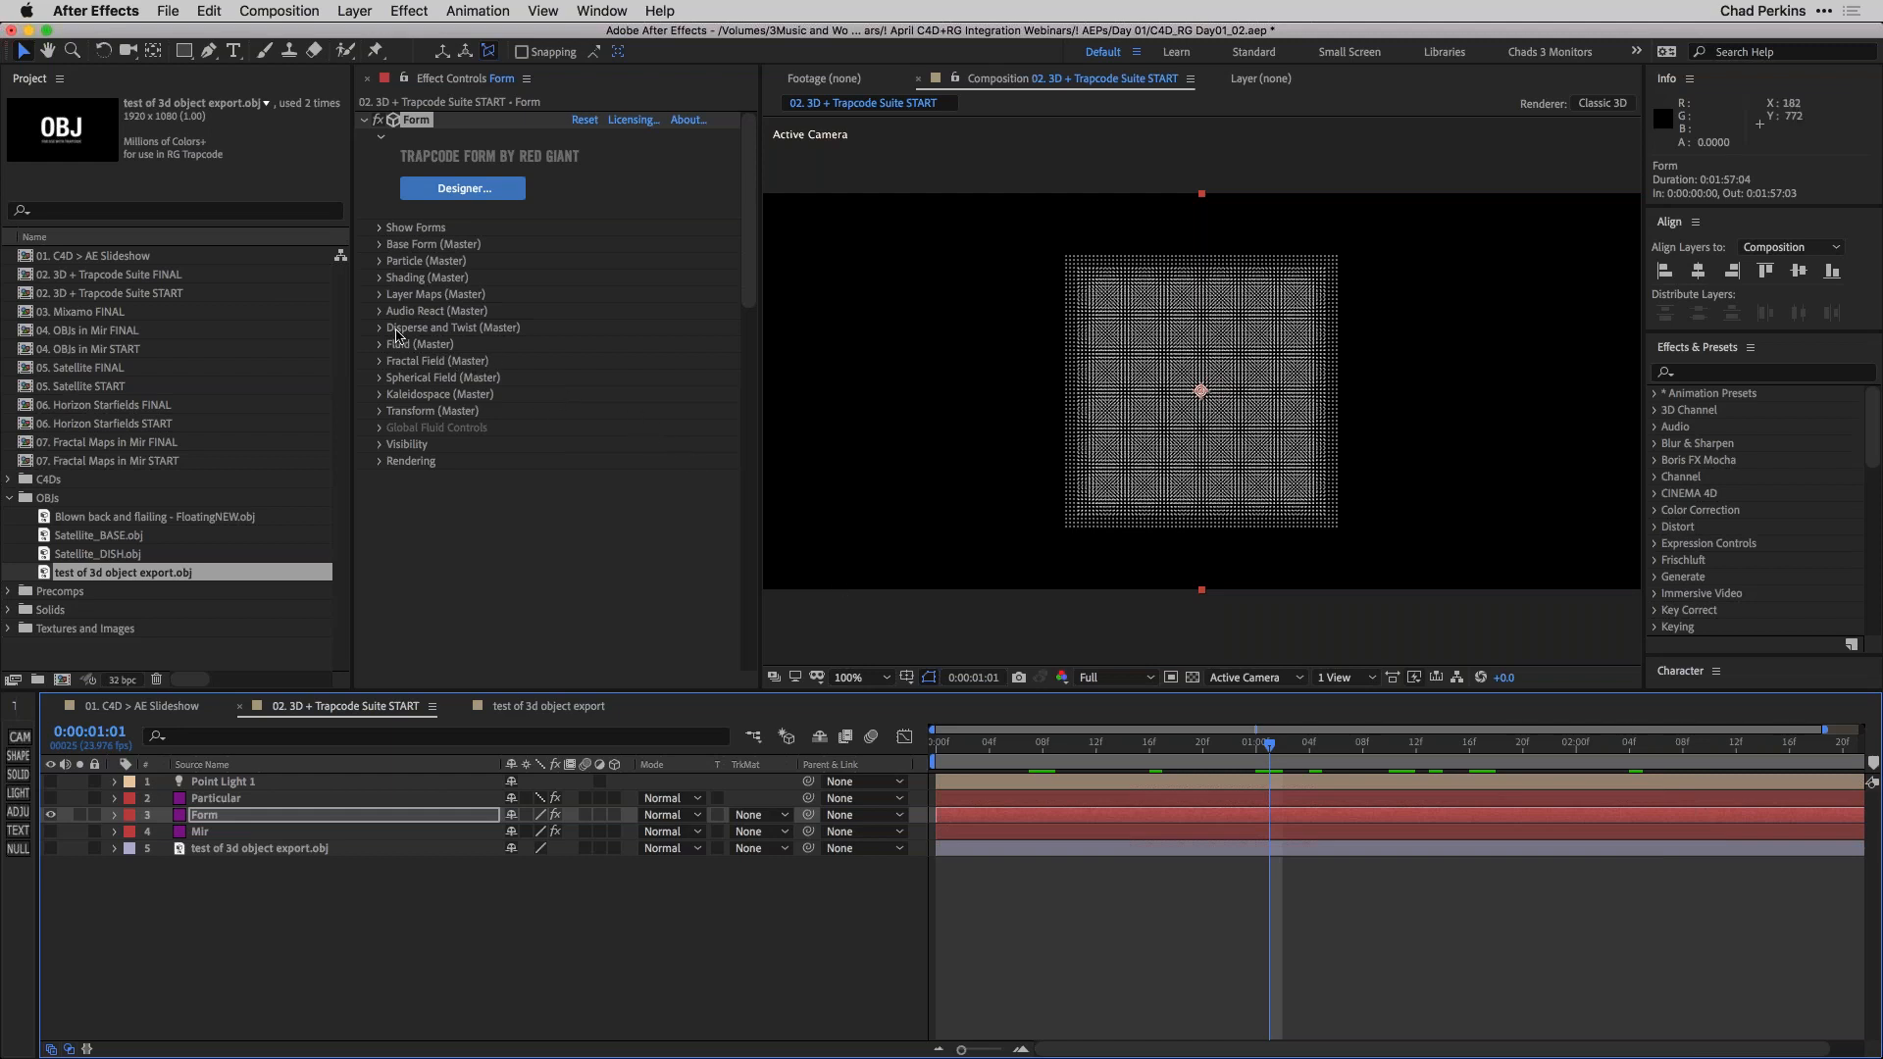
Set Form's Base Form to OBJ Model in the master base form settings.
left_click(379, 245)
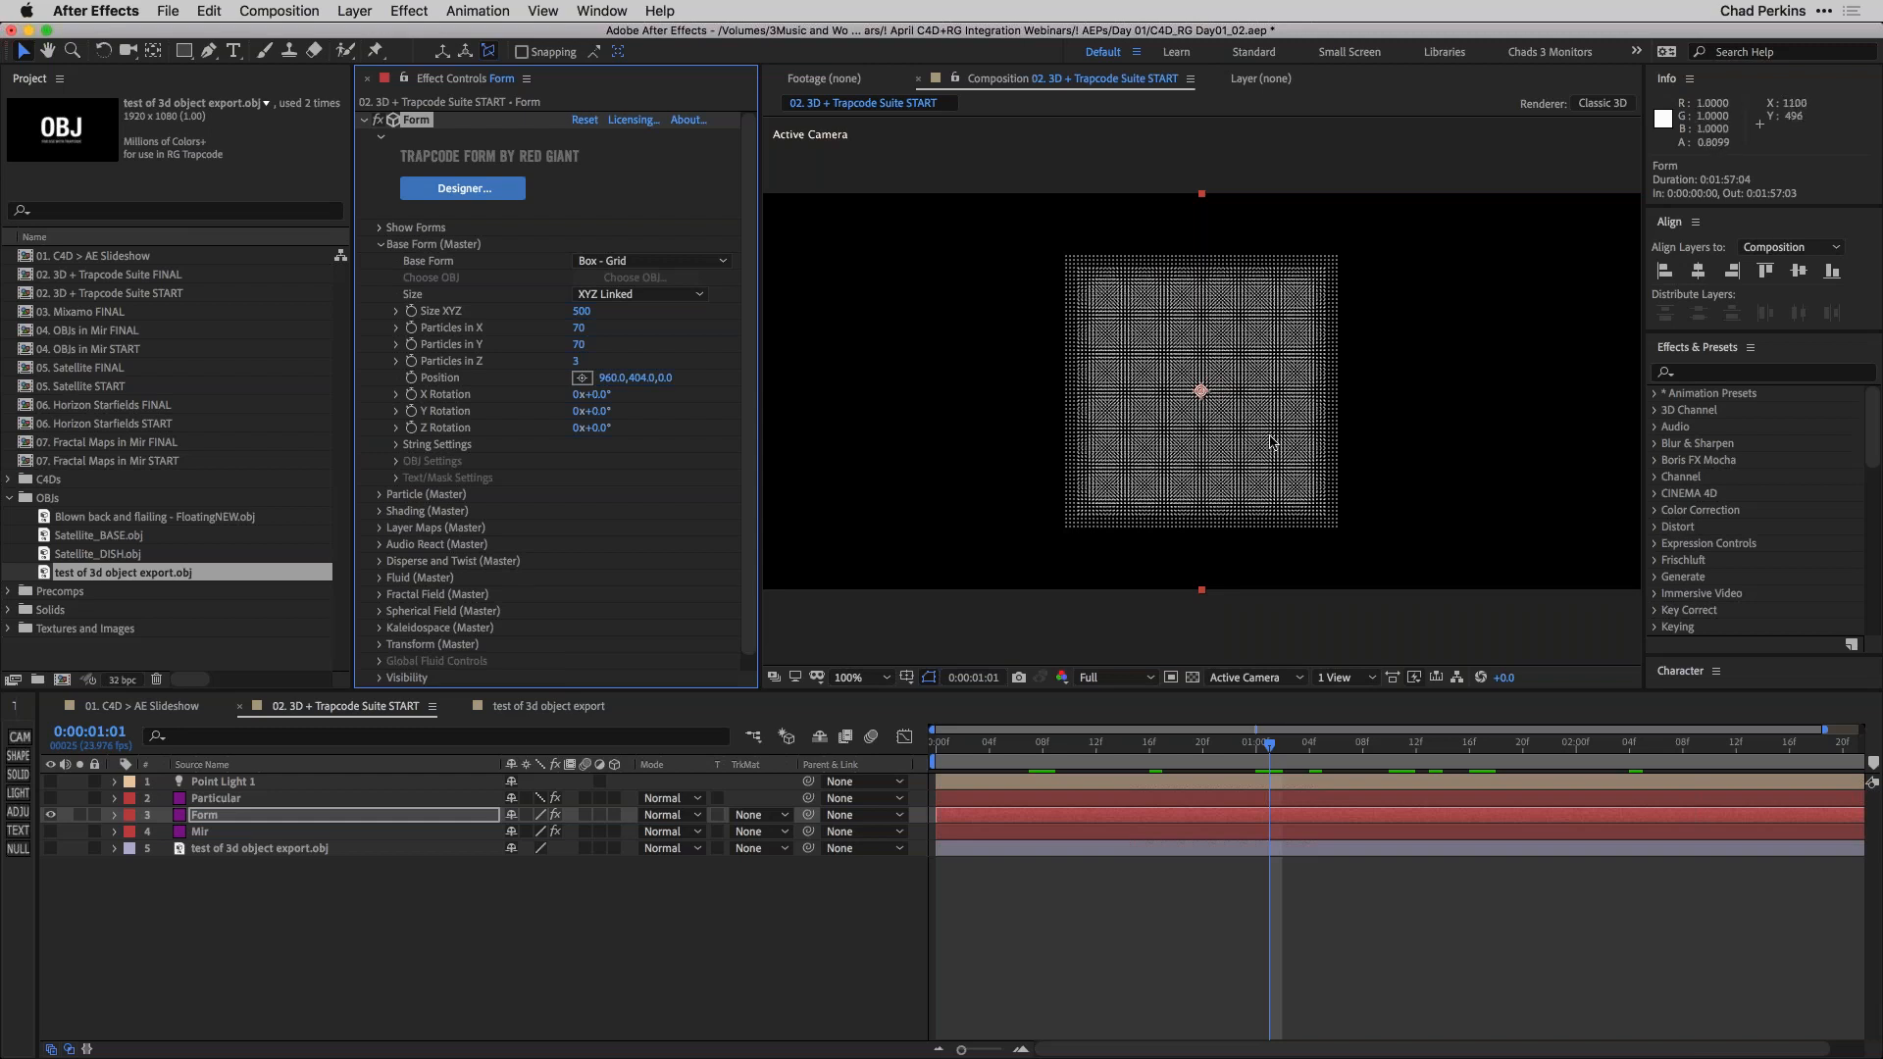
left_click(655, 262)
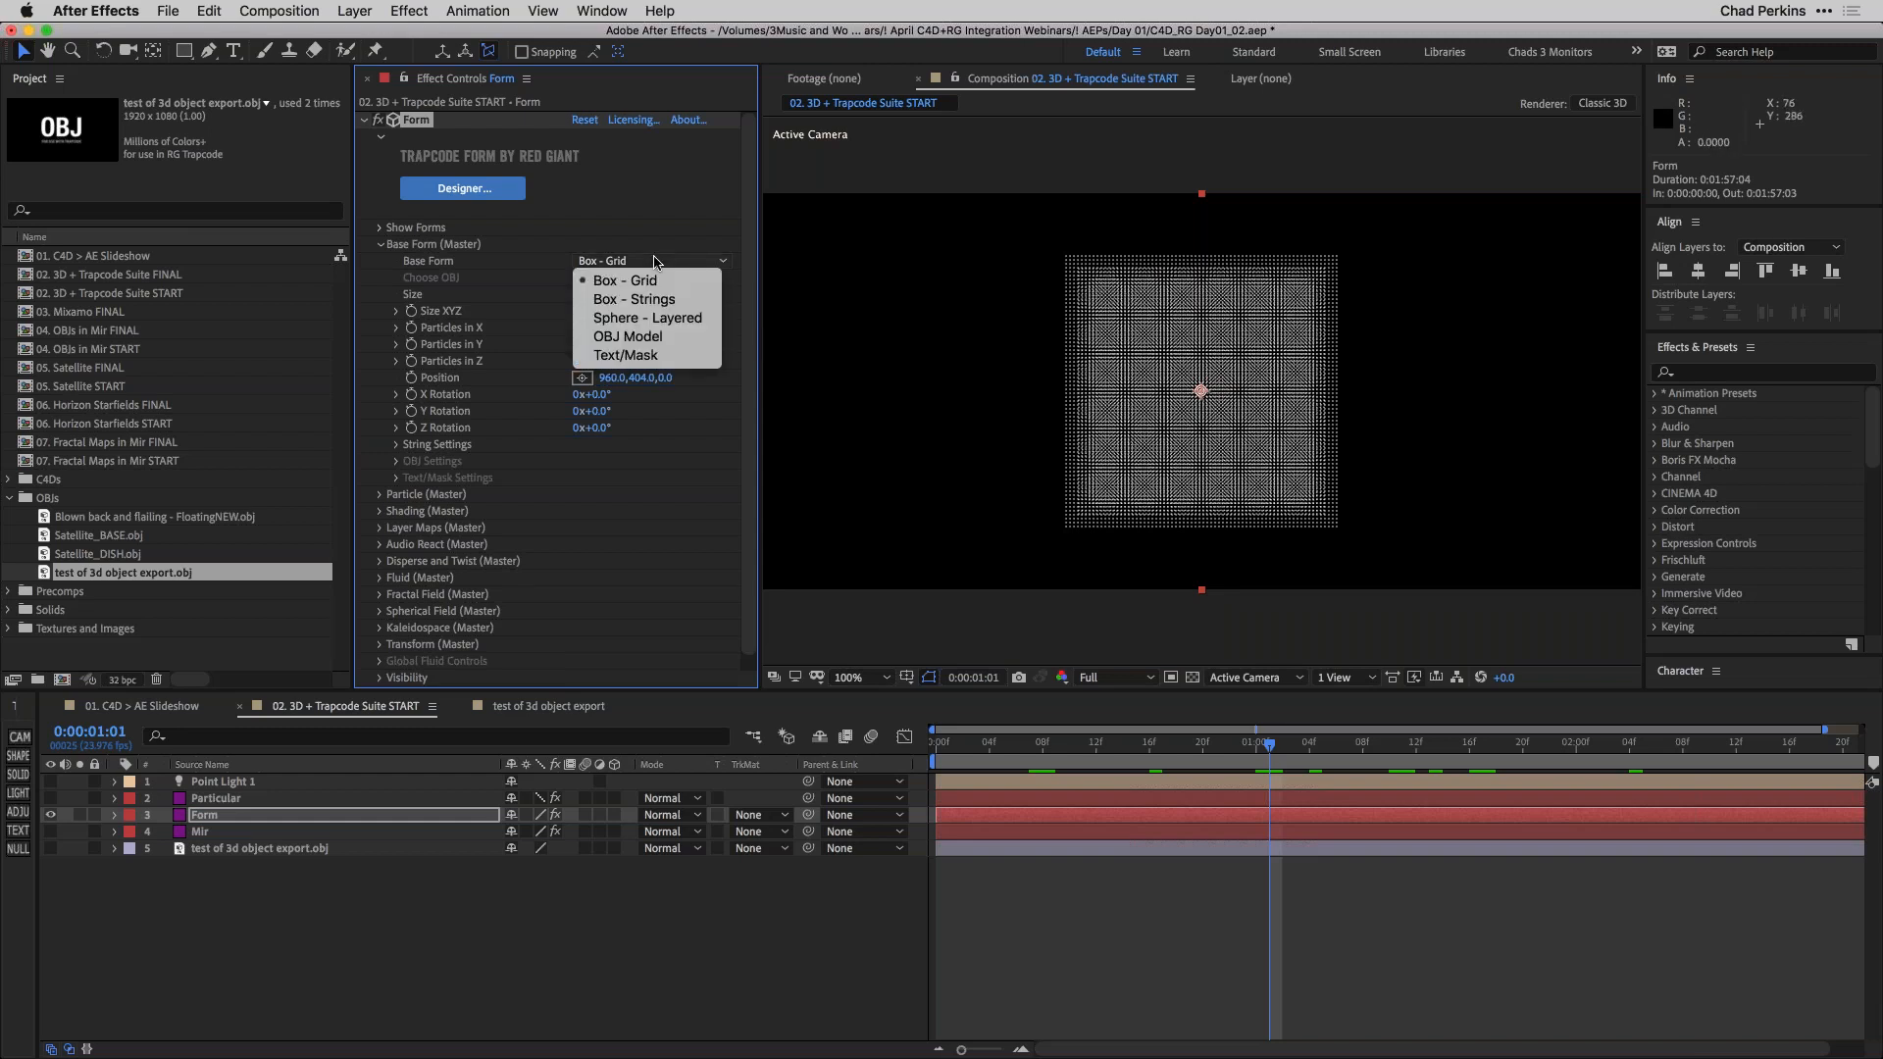
left_click(660, 339)
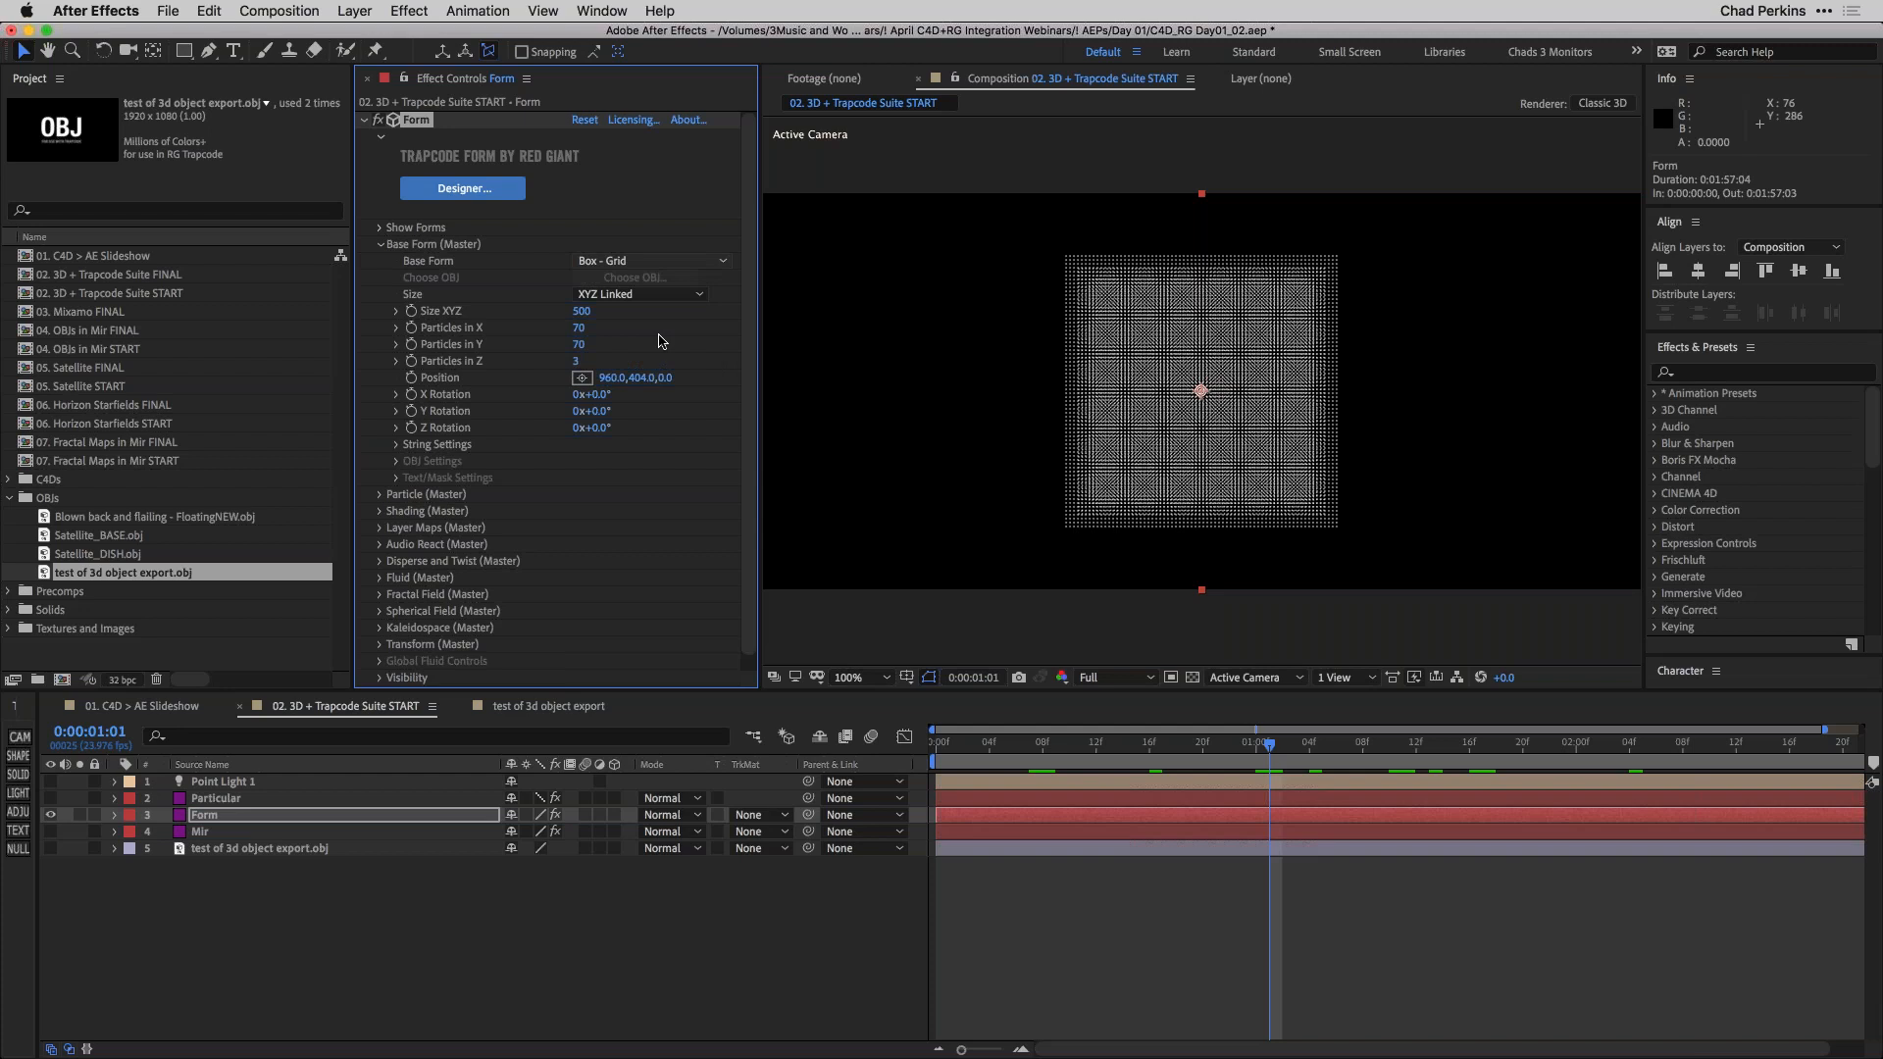
Assign the test of 3d object export.obj layer as the 3D Model in Form's OBJ settings.
left_click(398, 462)
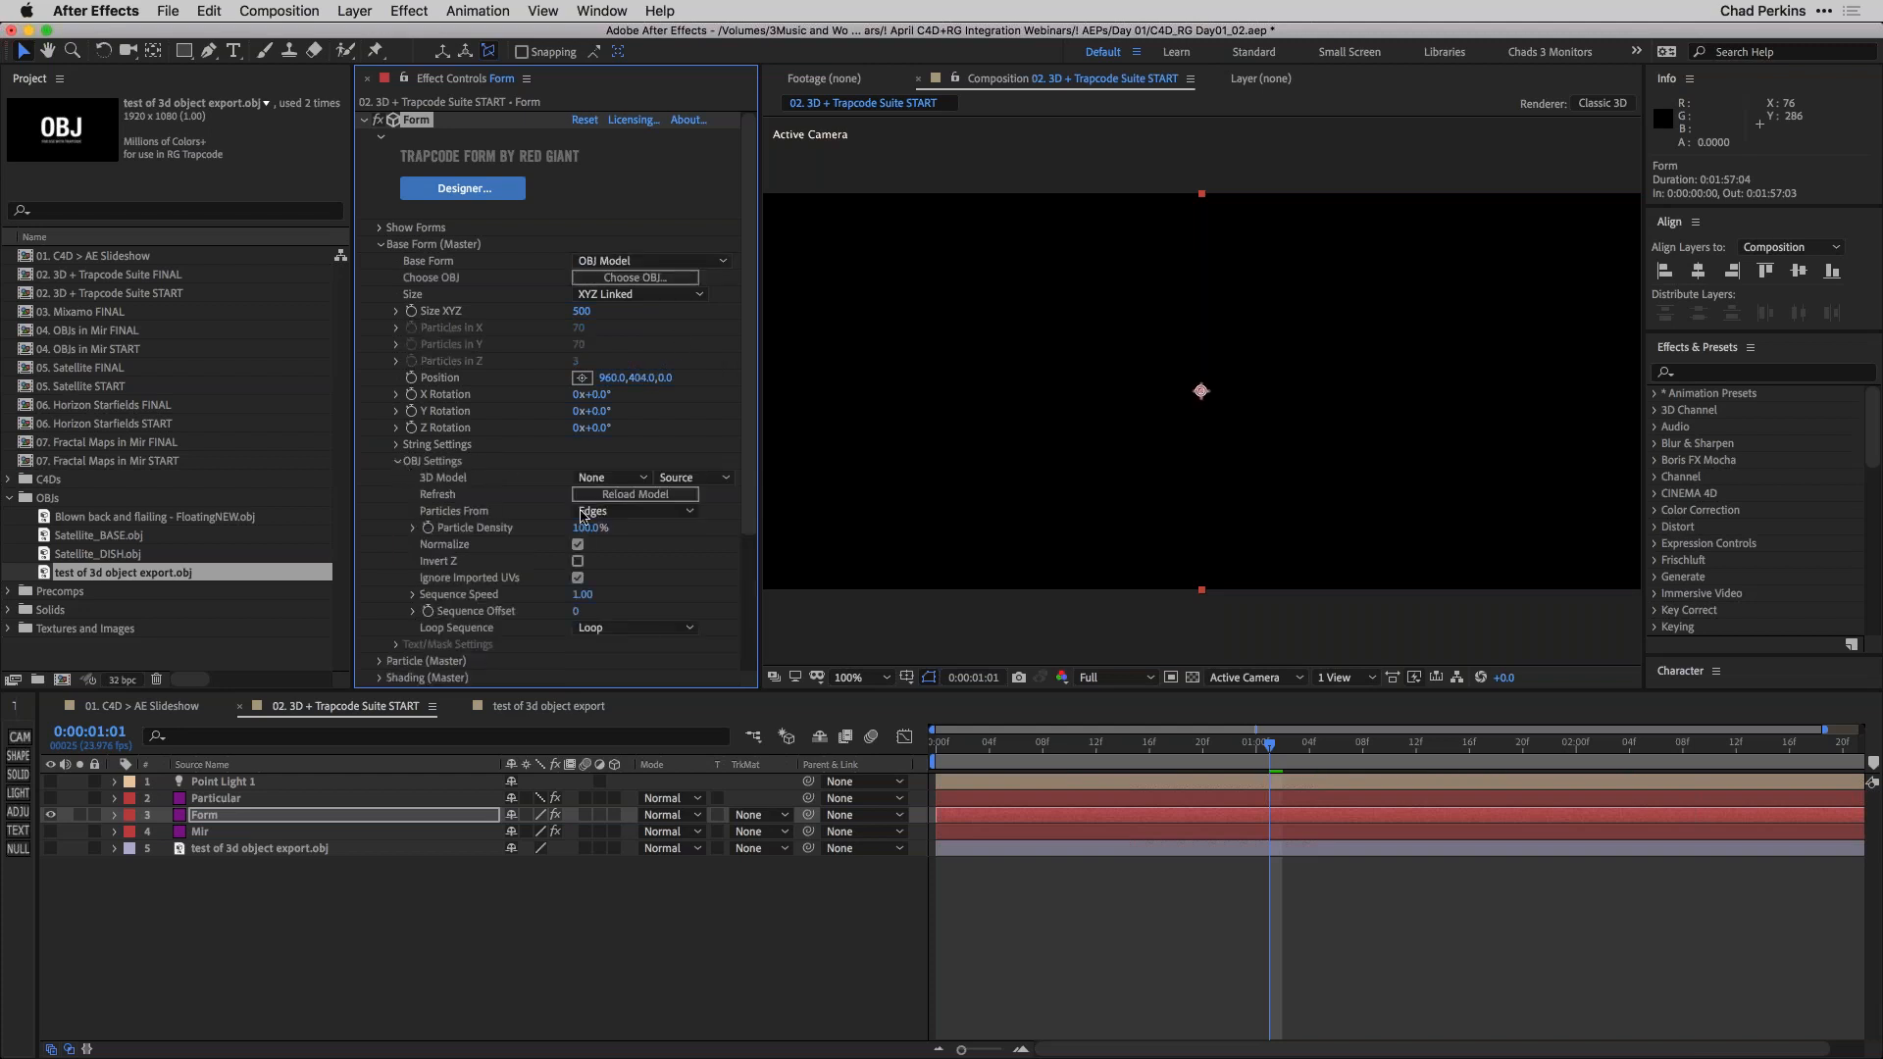
left_click(613, 478)
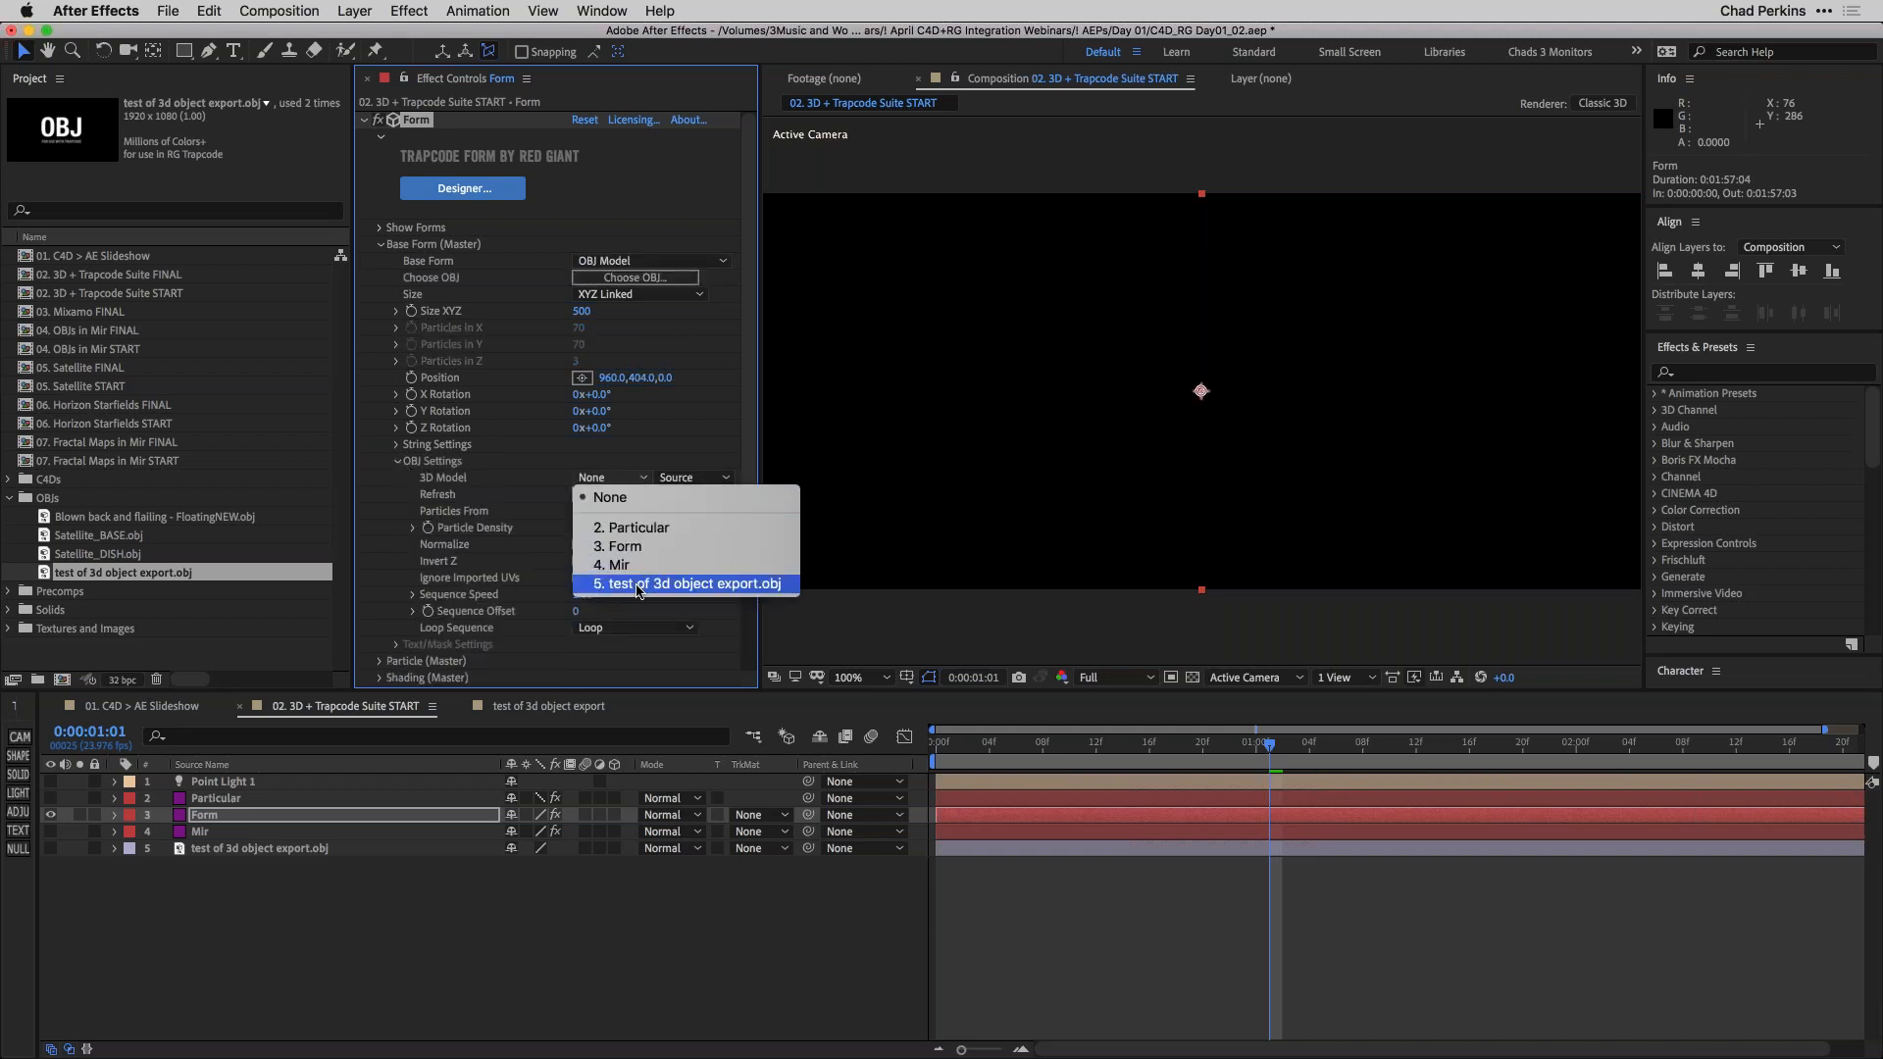
left_click(638, 585)
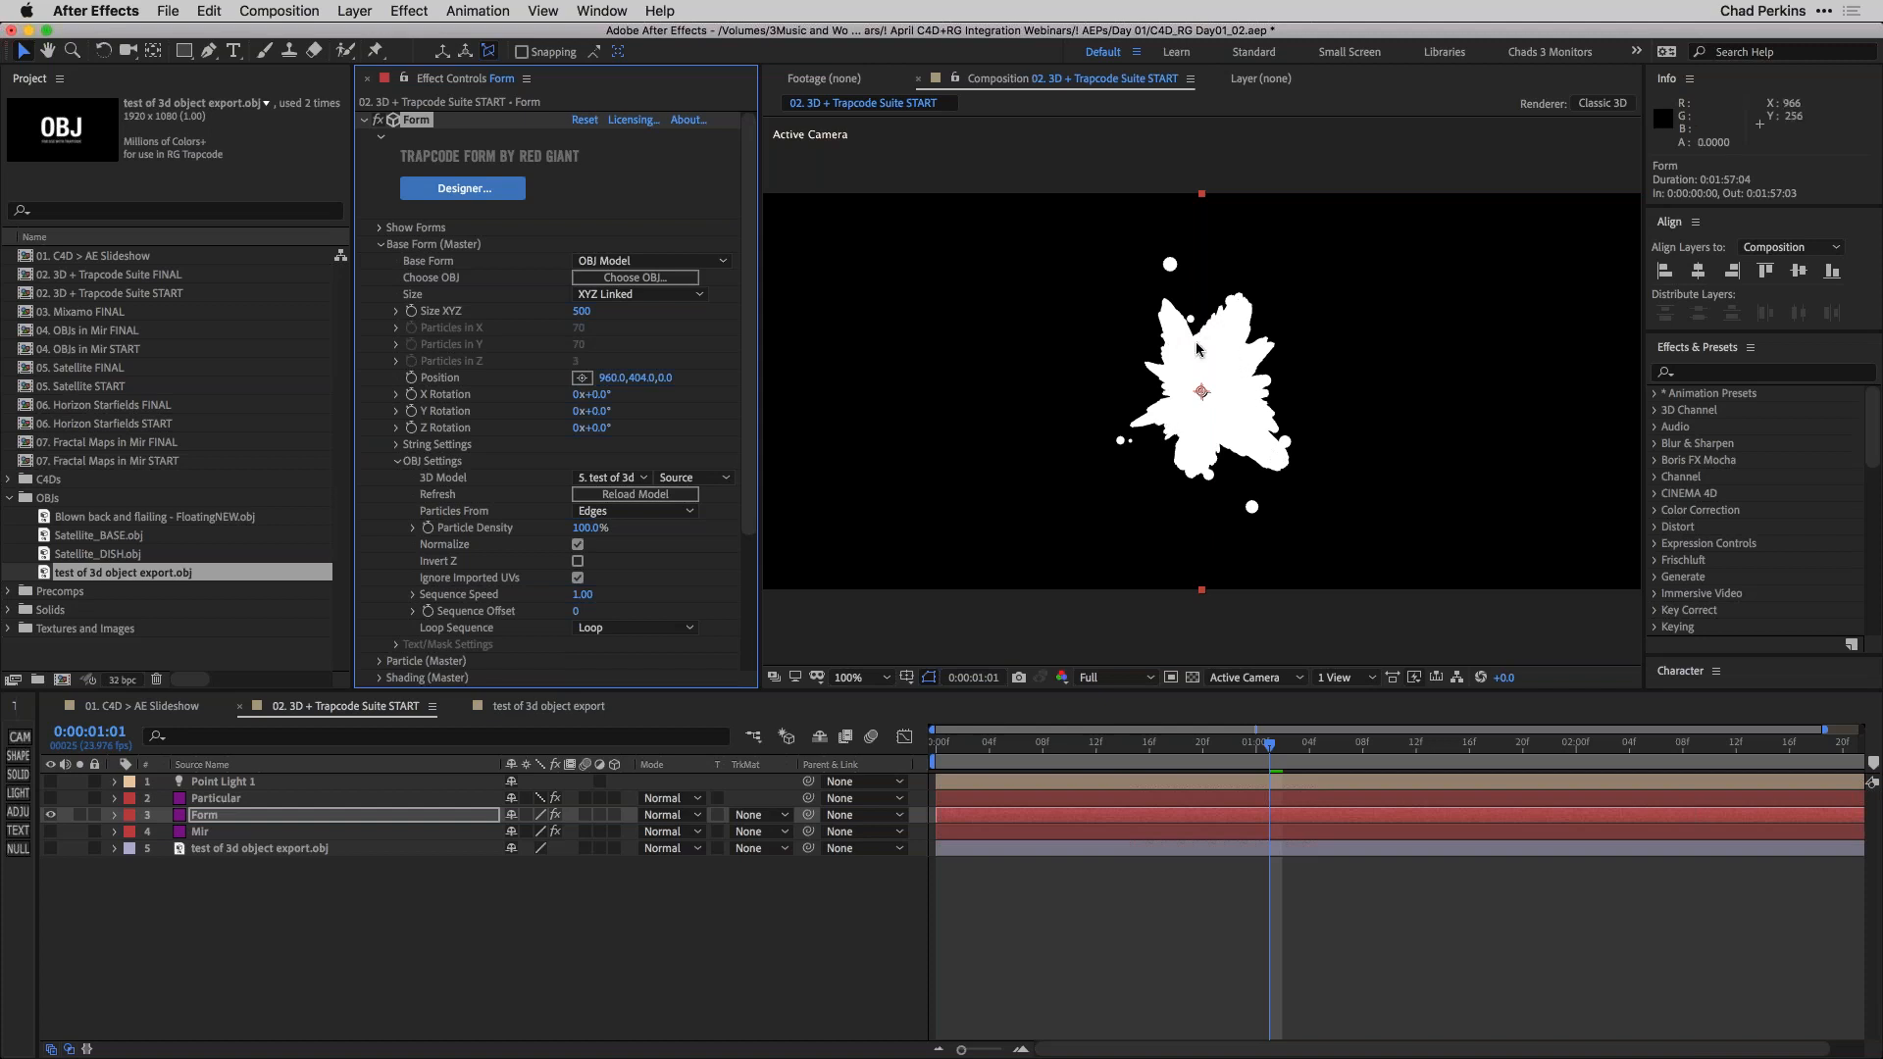
Colour Form's particles blue in the master particle settings and set their Blend Mode to Add.
scroll(746, 368, "down", 5)
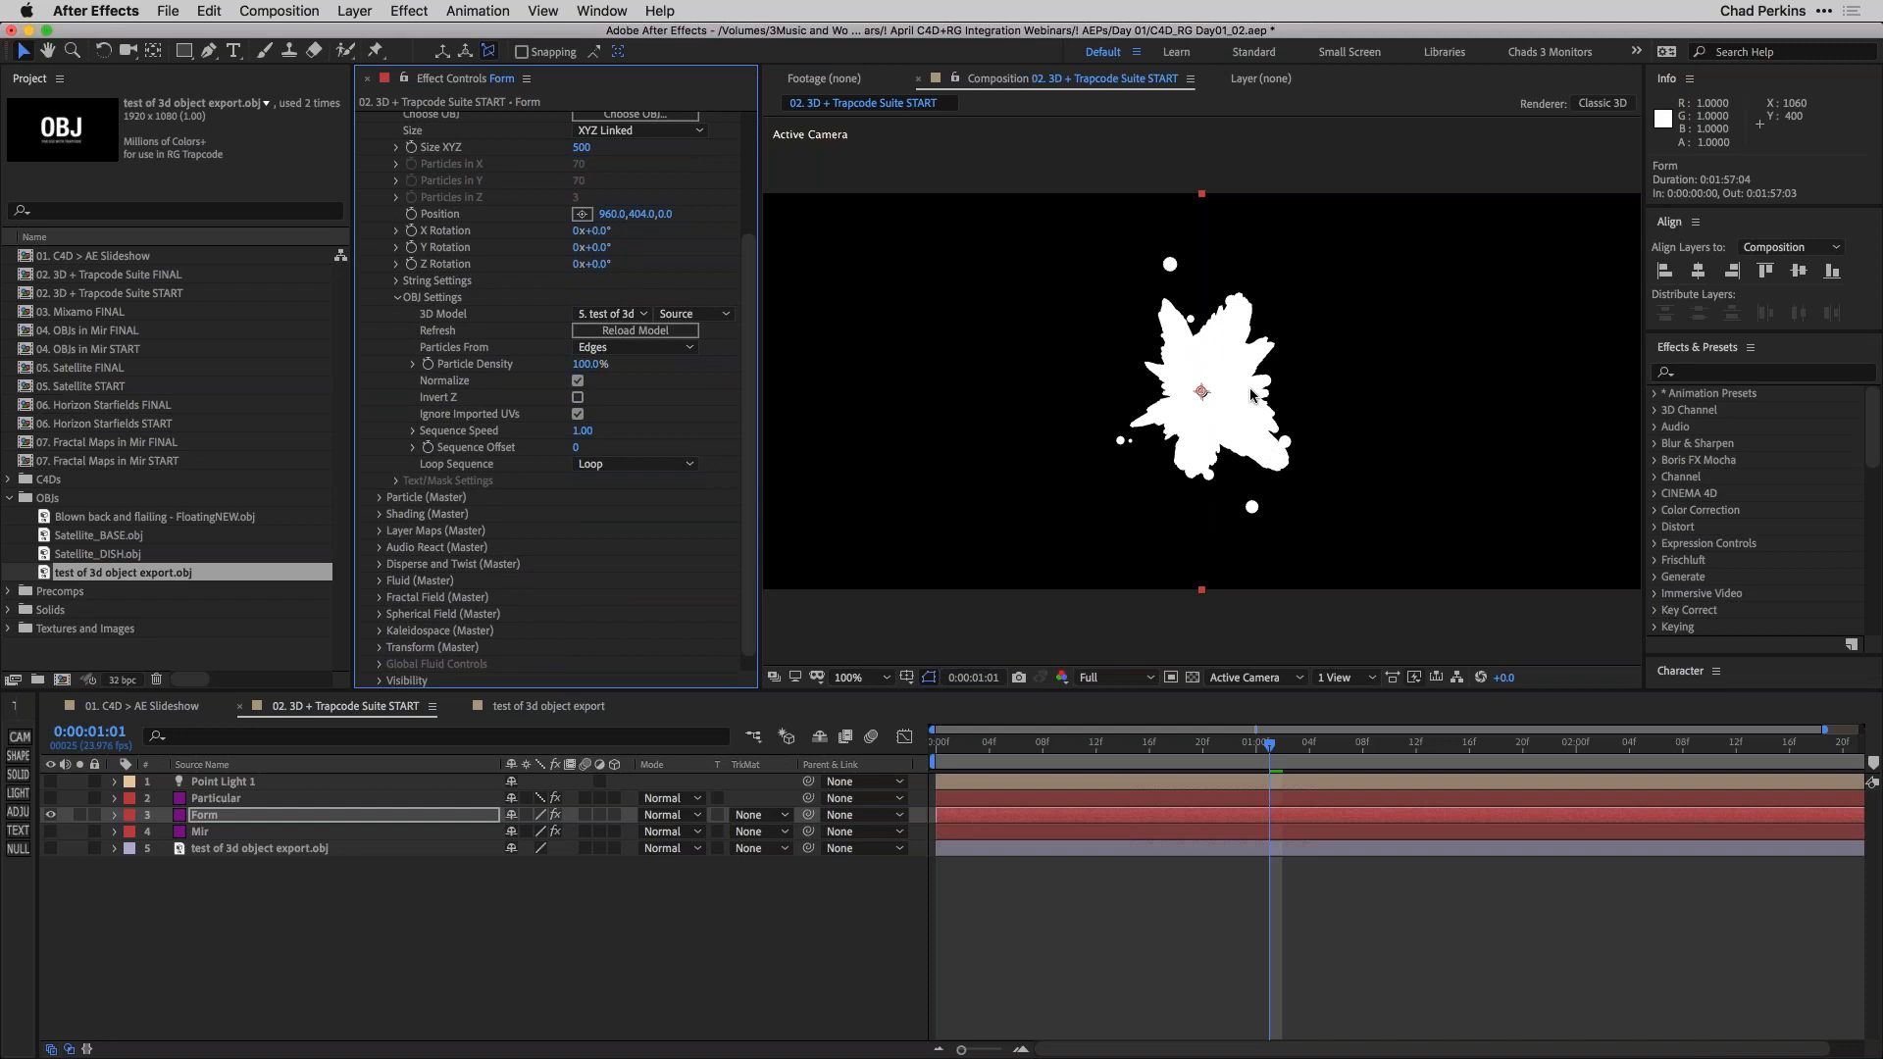
left_click(380, 497)
scroll(484, 539, "down", 3)
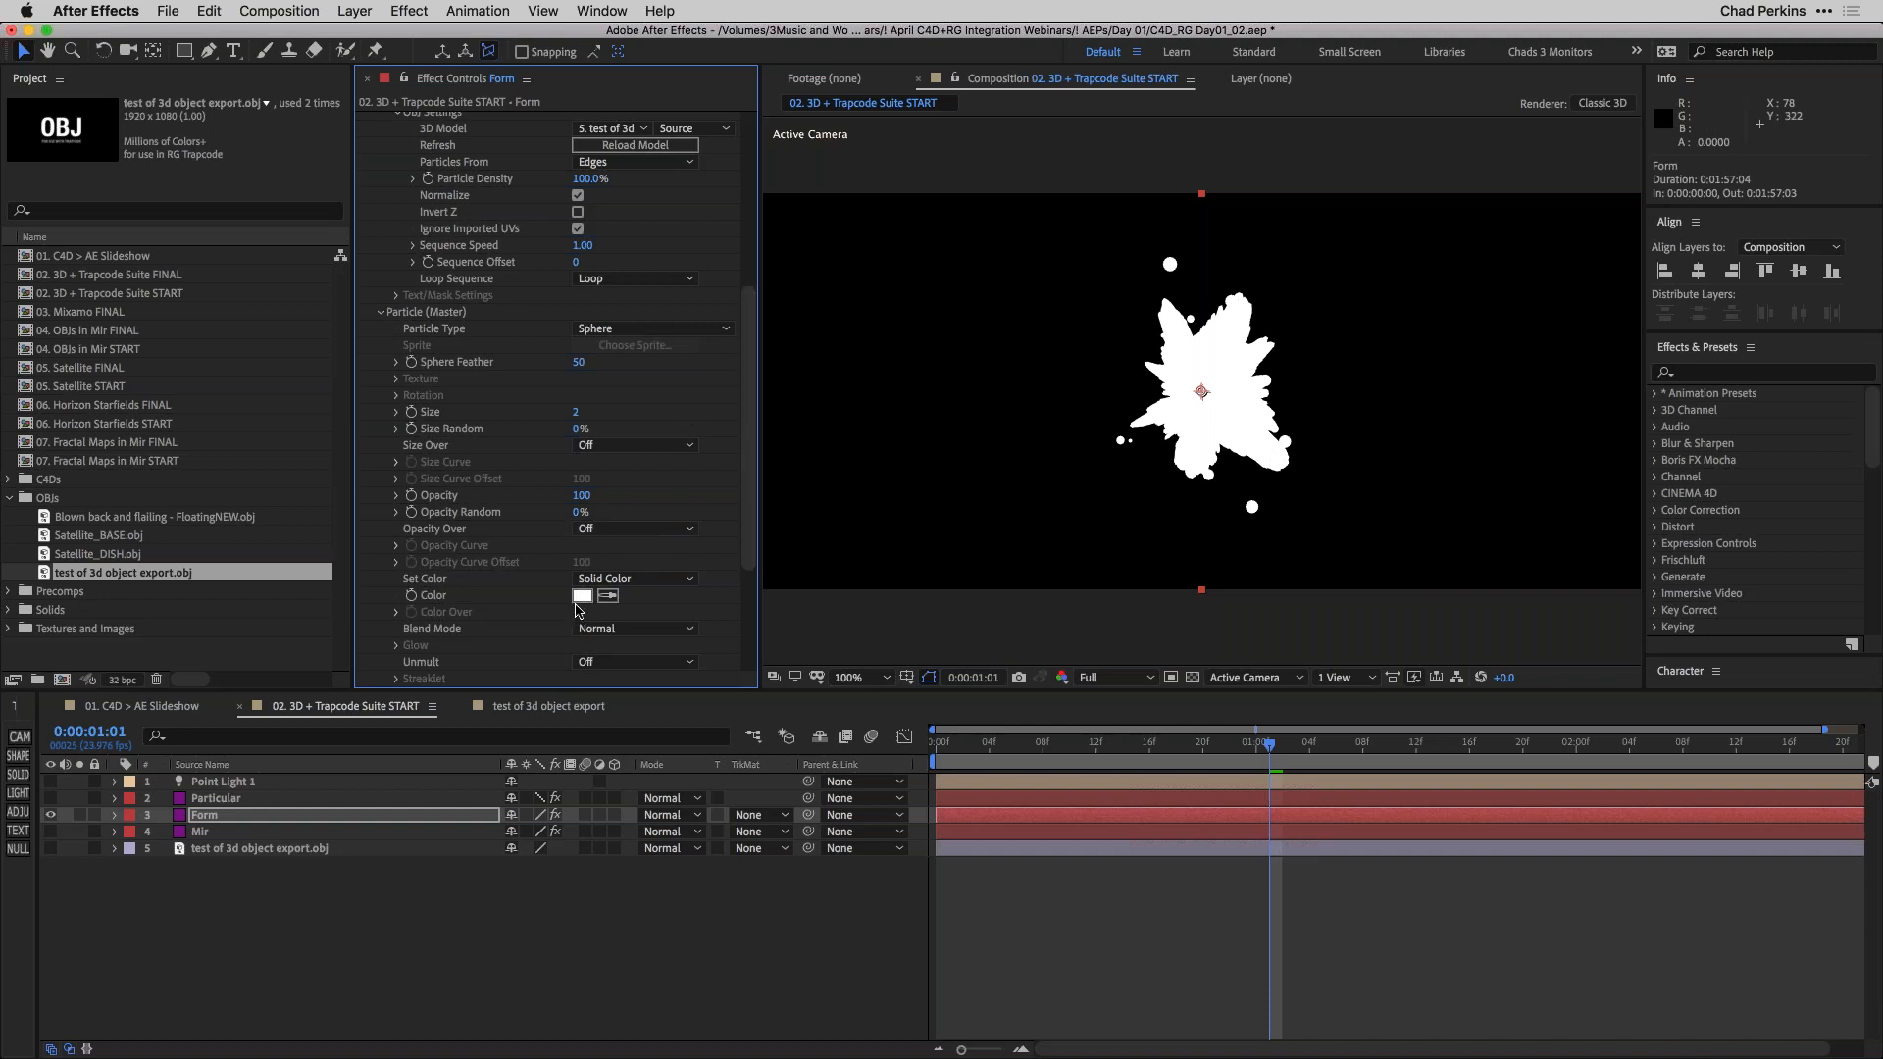
left_click(582, 596)
left_click(877, 738)
left_click(838, 712)
left_click(1035, 644)
left_click(638, 629)
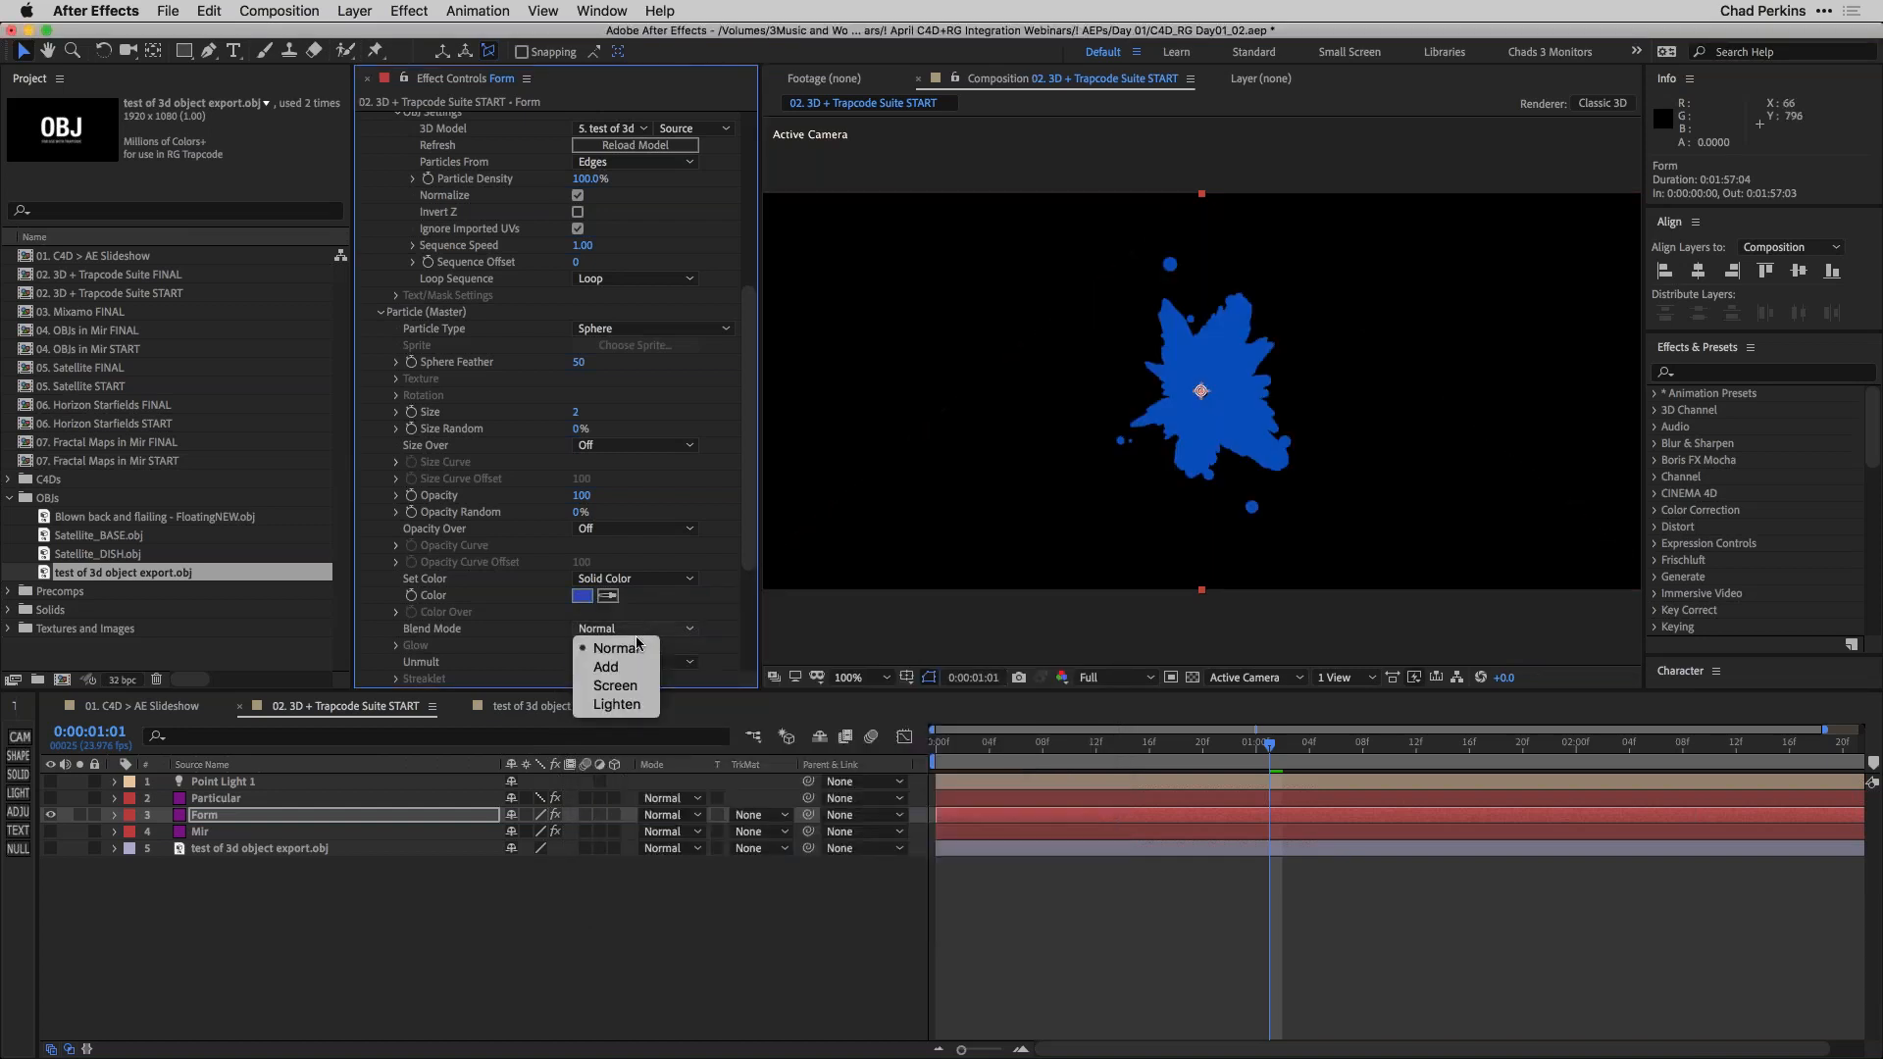
left_click(608, 667)
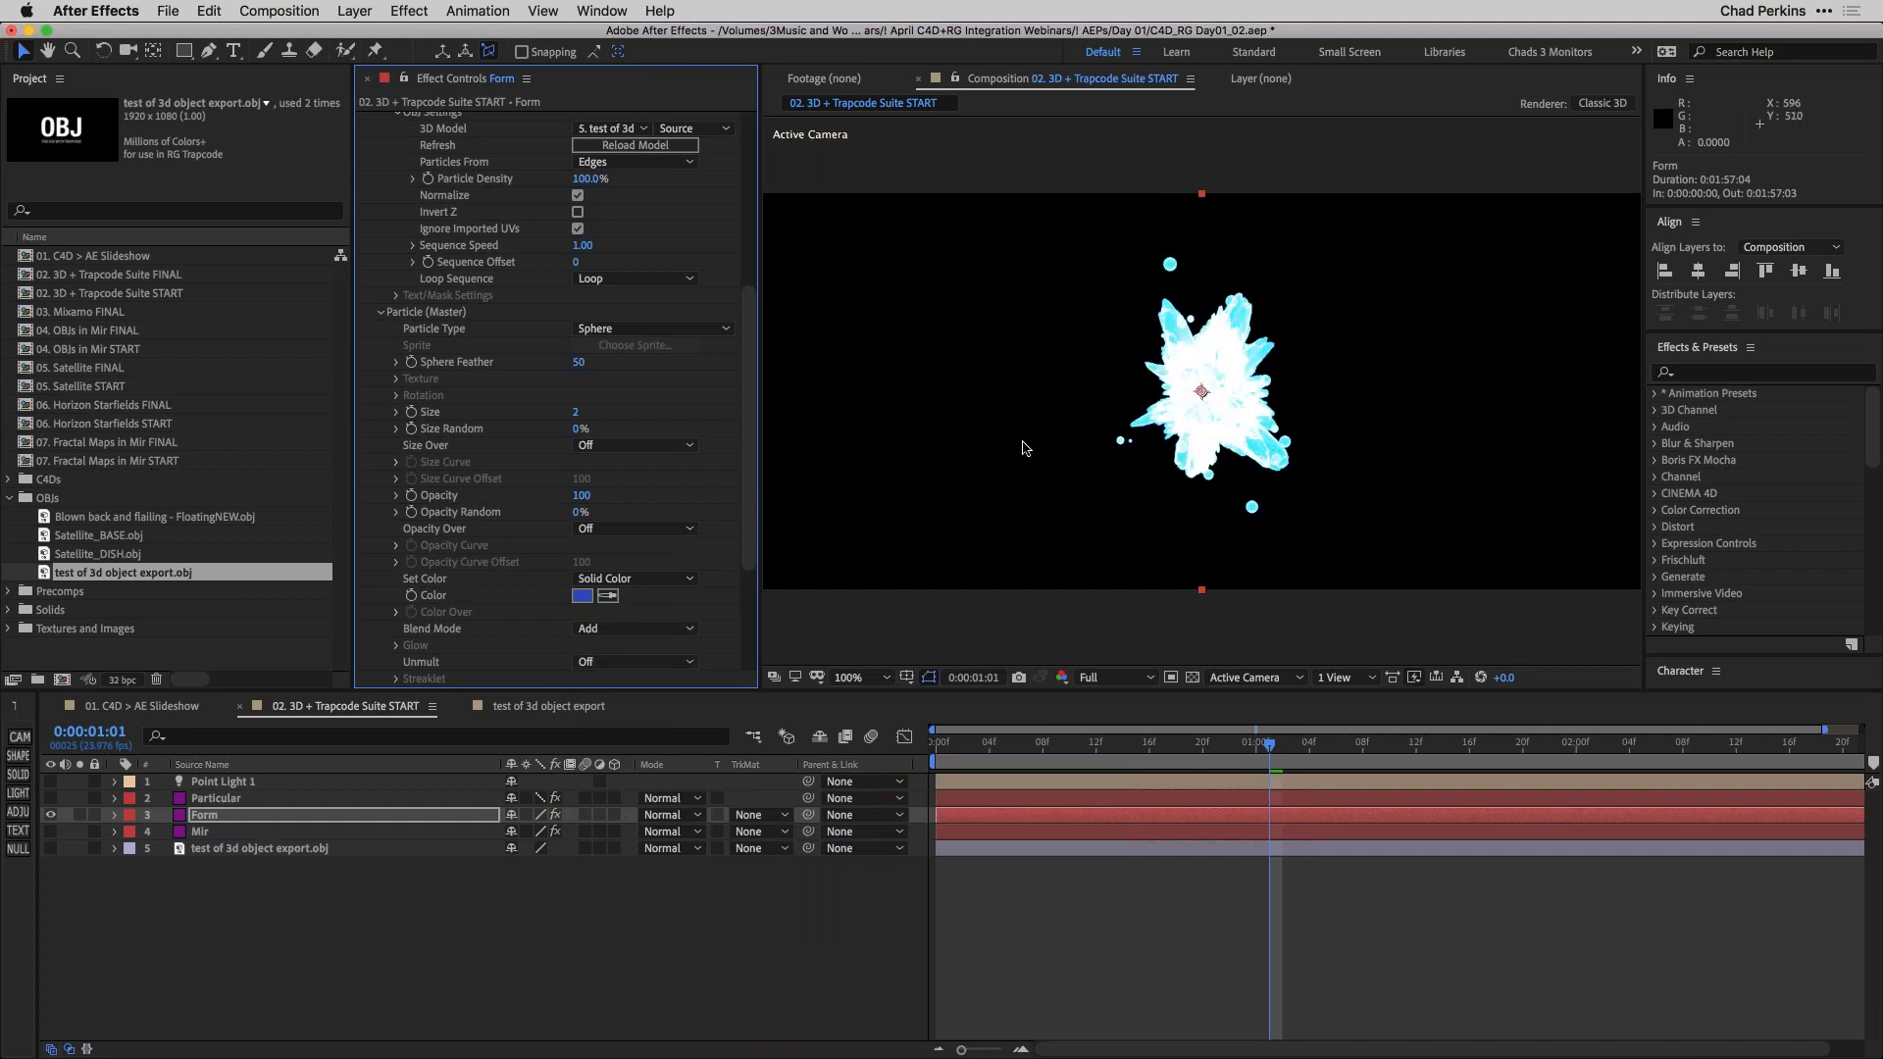
Set Particles From to Vertices in Form's OBJ settings.
key(".")
left_click_drag(755, 414, 755, 343)
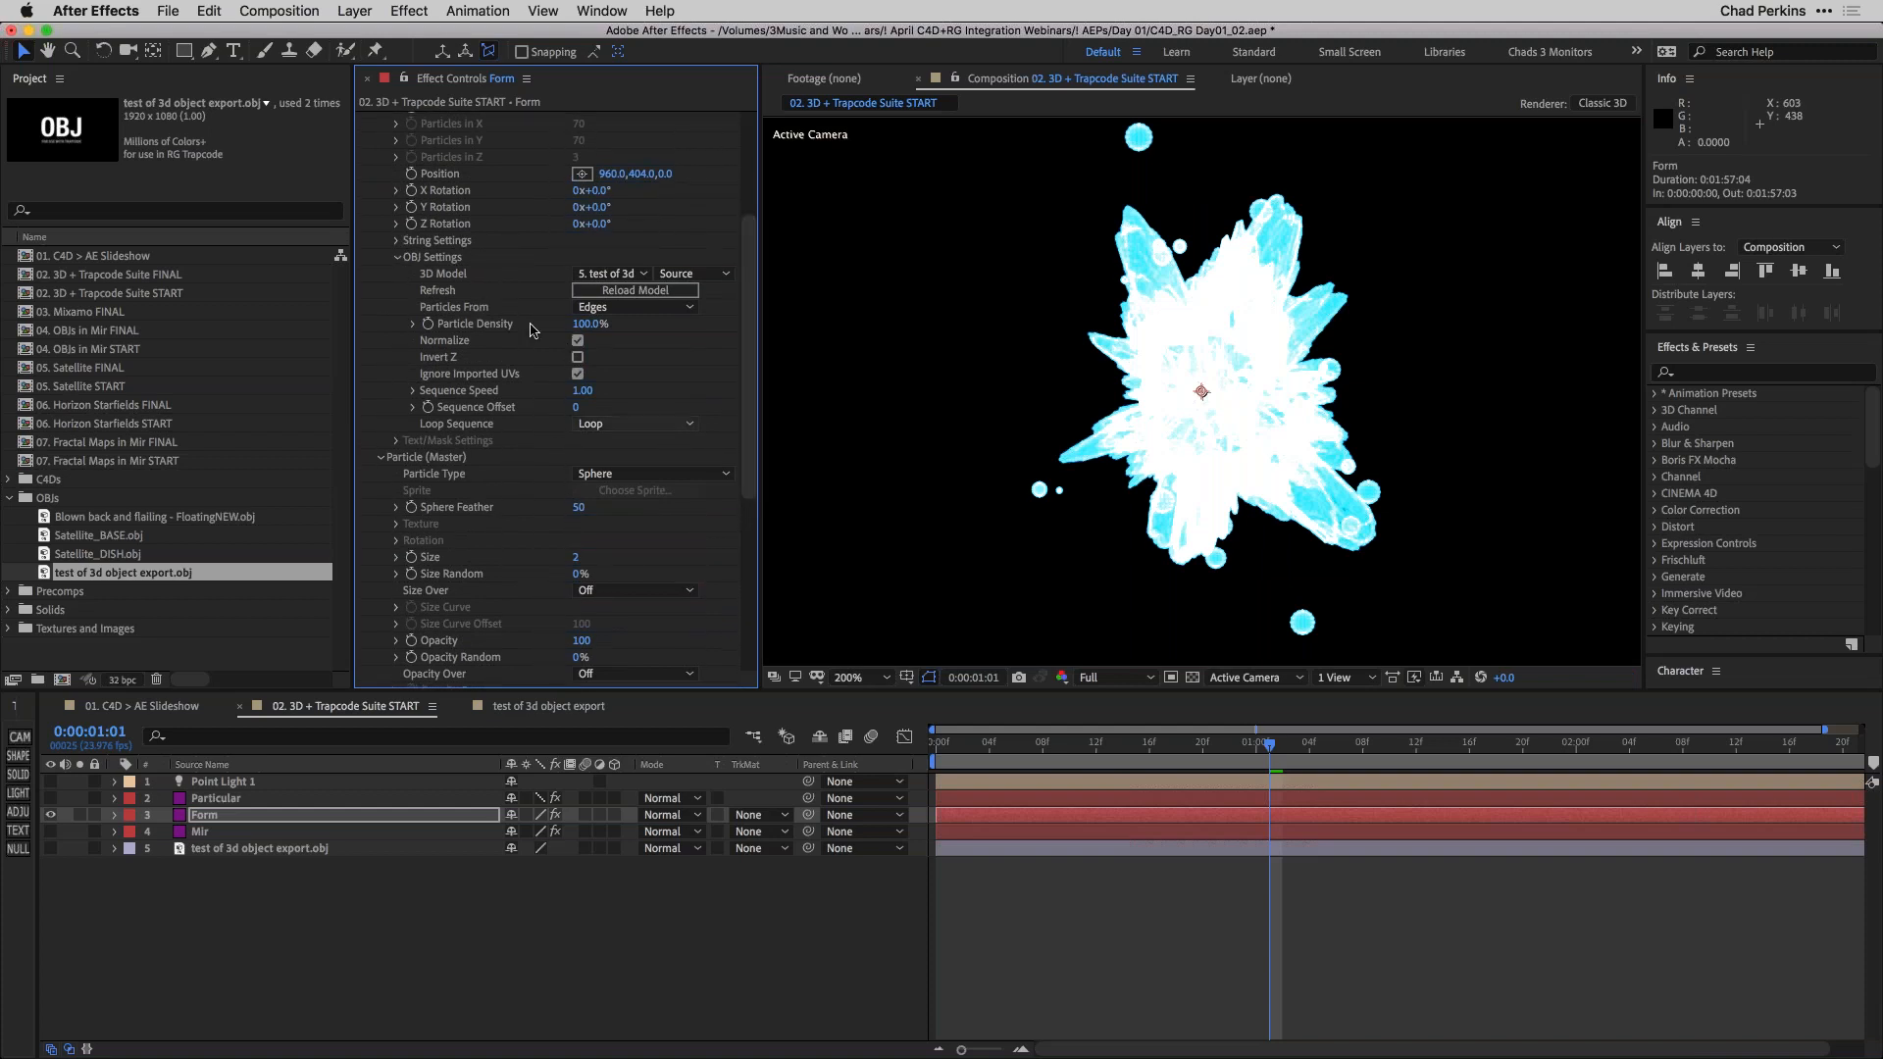
left_click(656, 300)
left_click(625, 307)
left_click(689, 327)
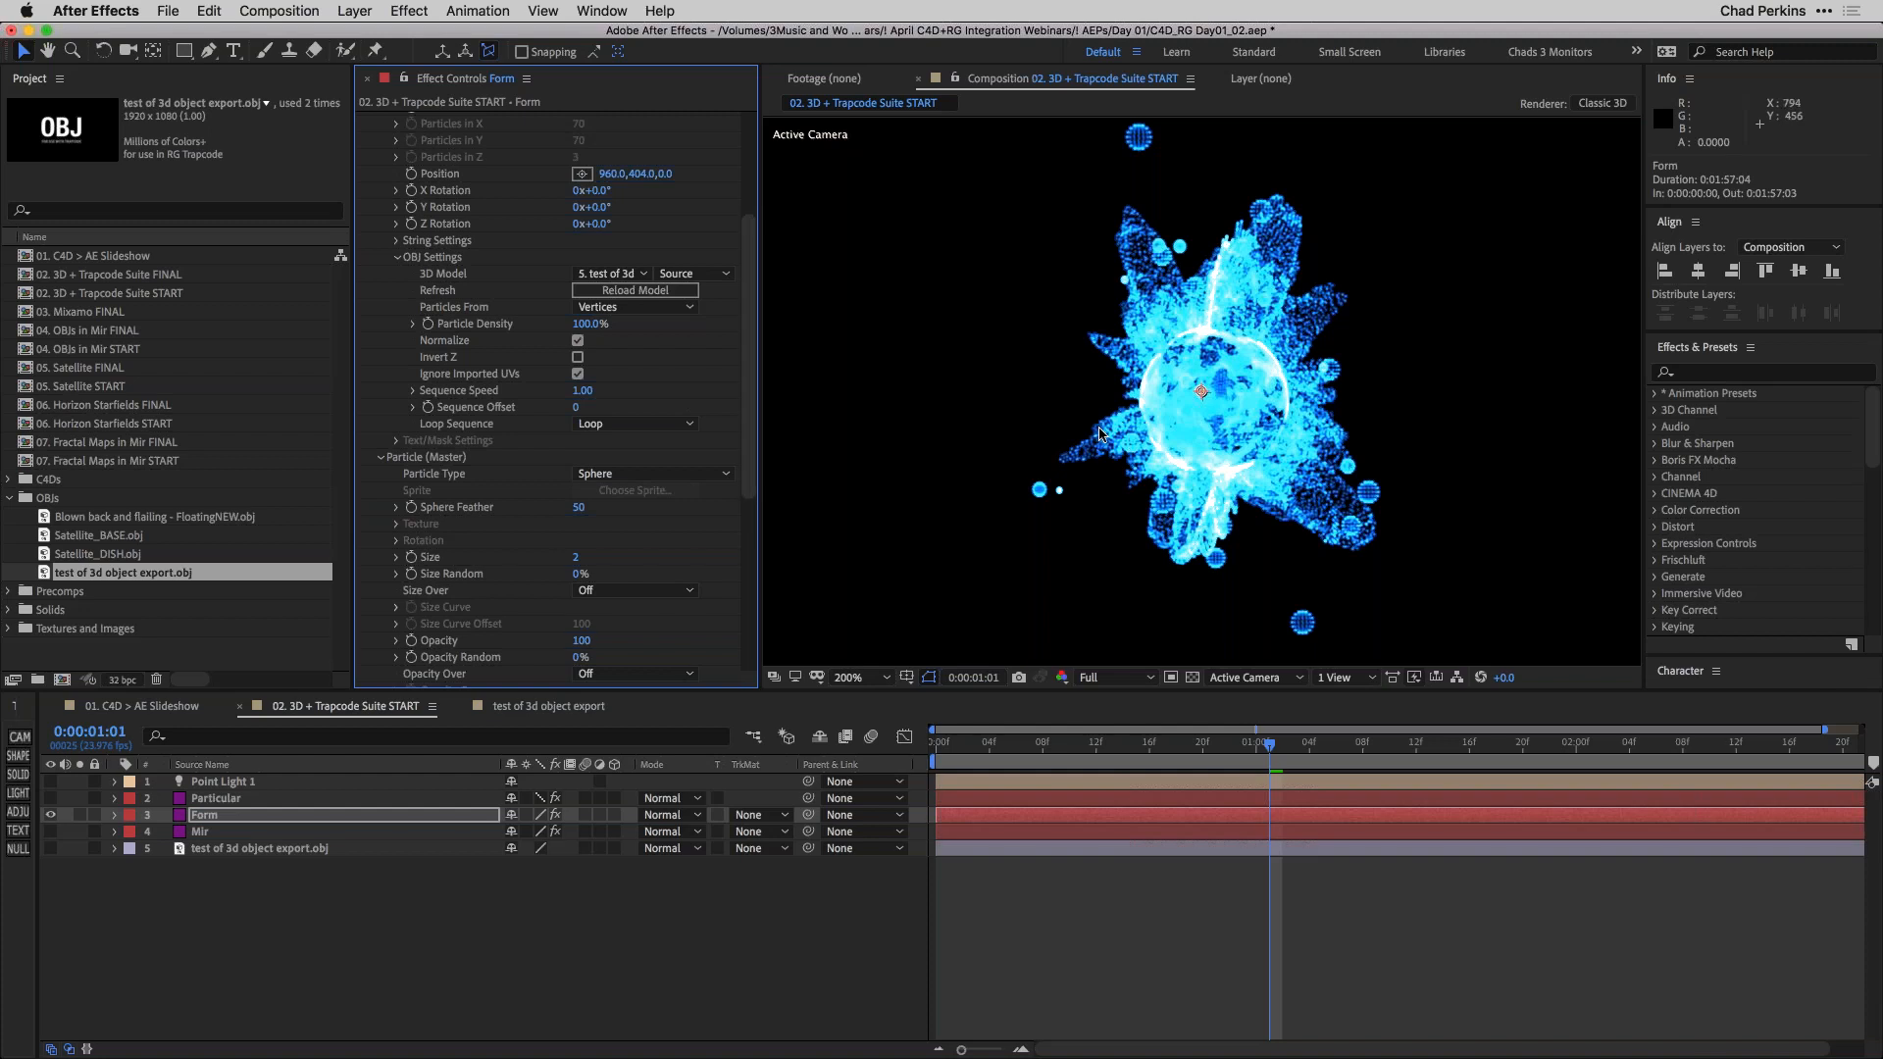
Try lower and higher Particle Density values for the OBJ form and settle on 22%.
left_click_drag(559, 327, 538, 327)
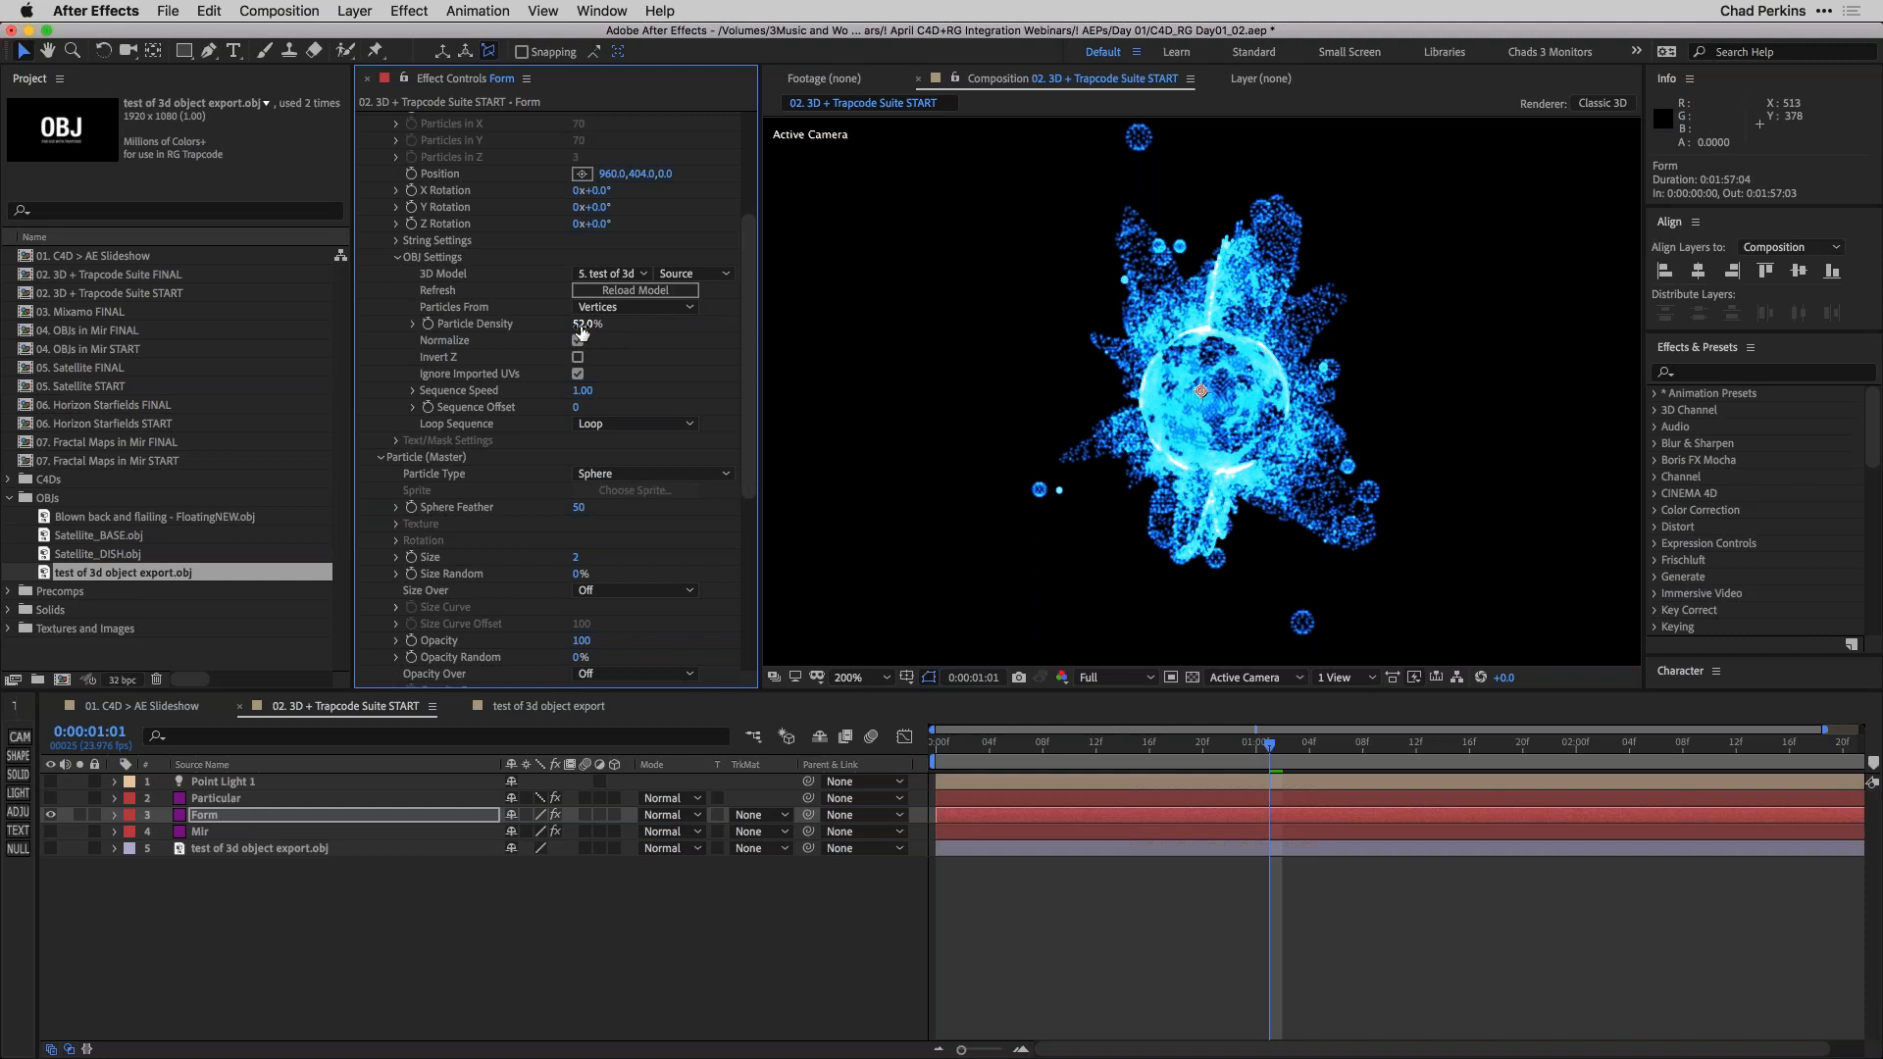
left_click_drag(586, 326, 687, 326)
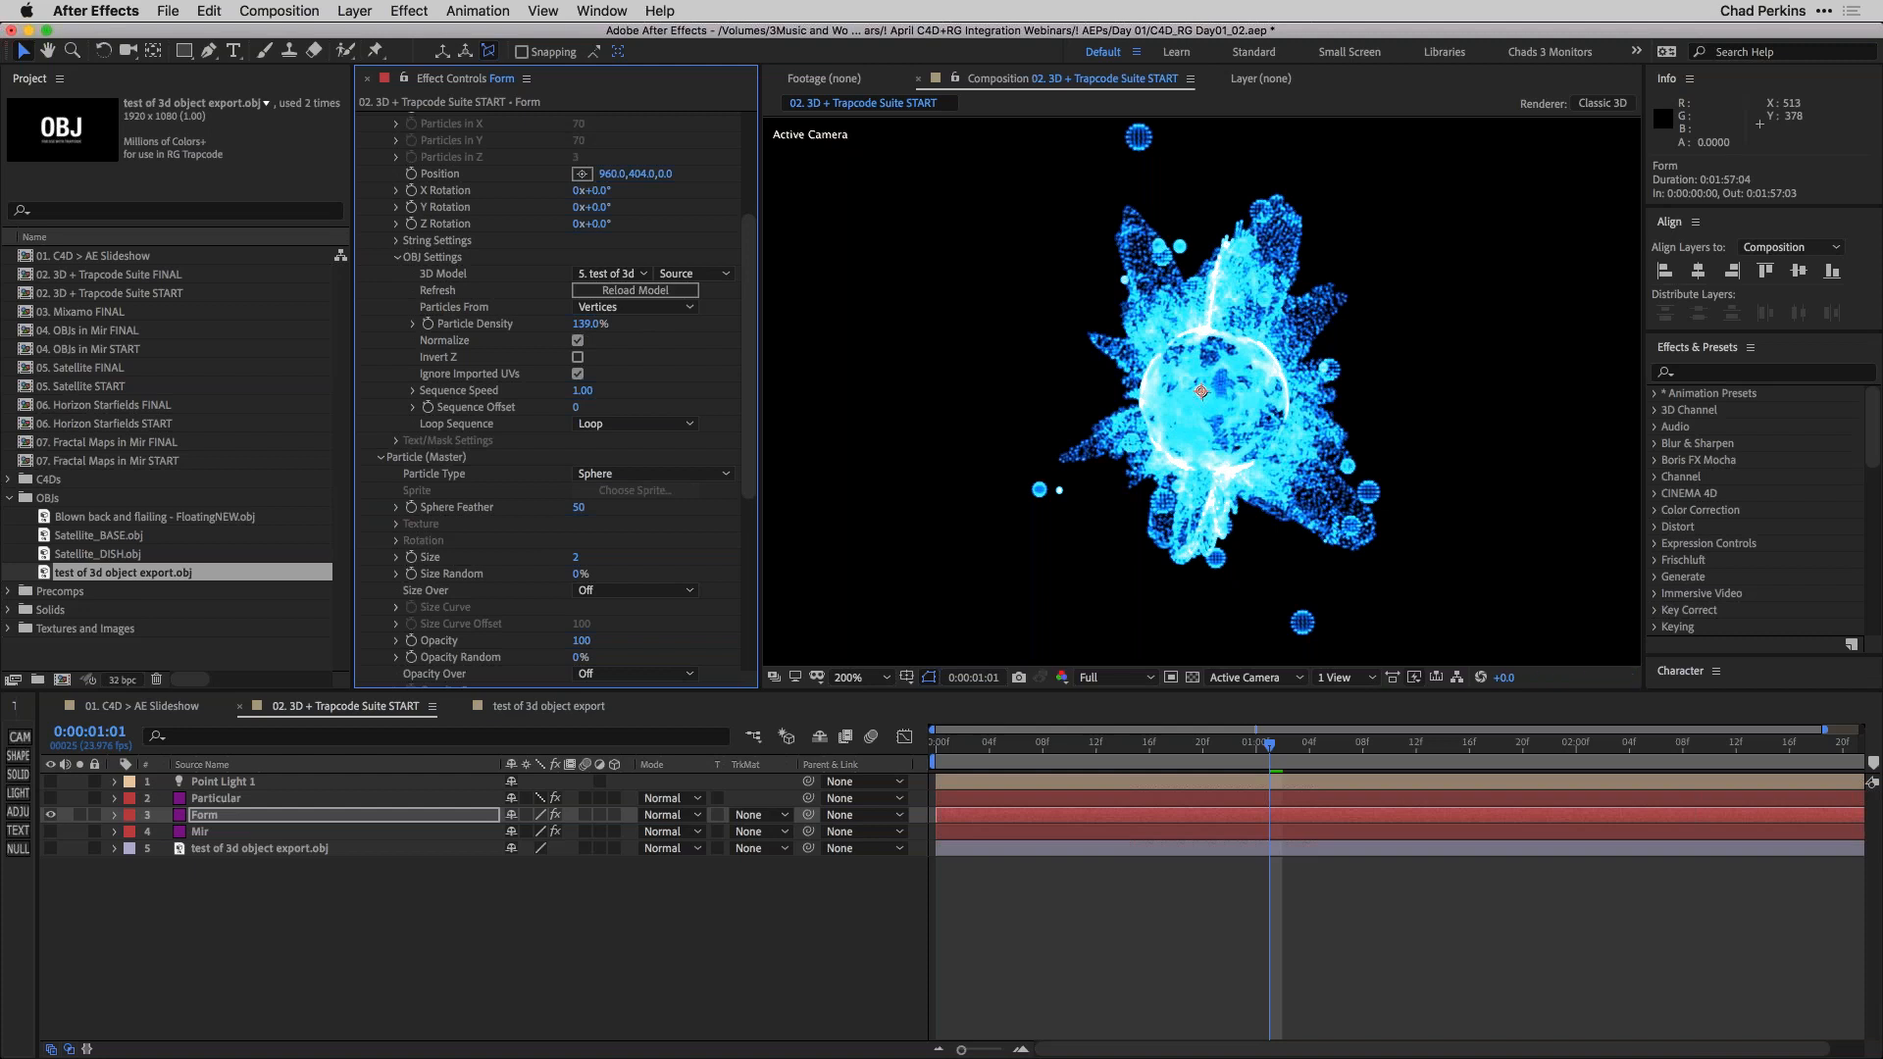
left_click_drag(587, 329, 476, 326)
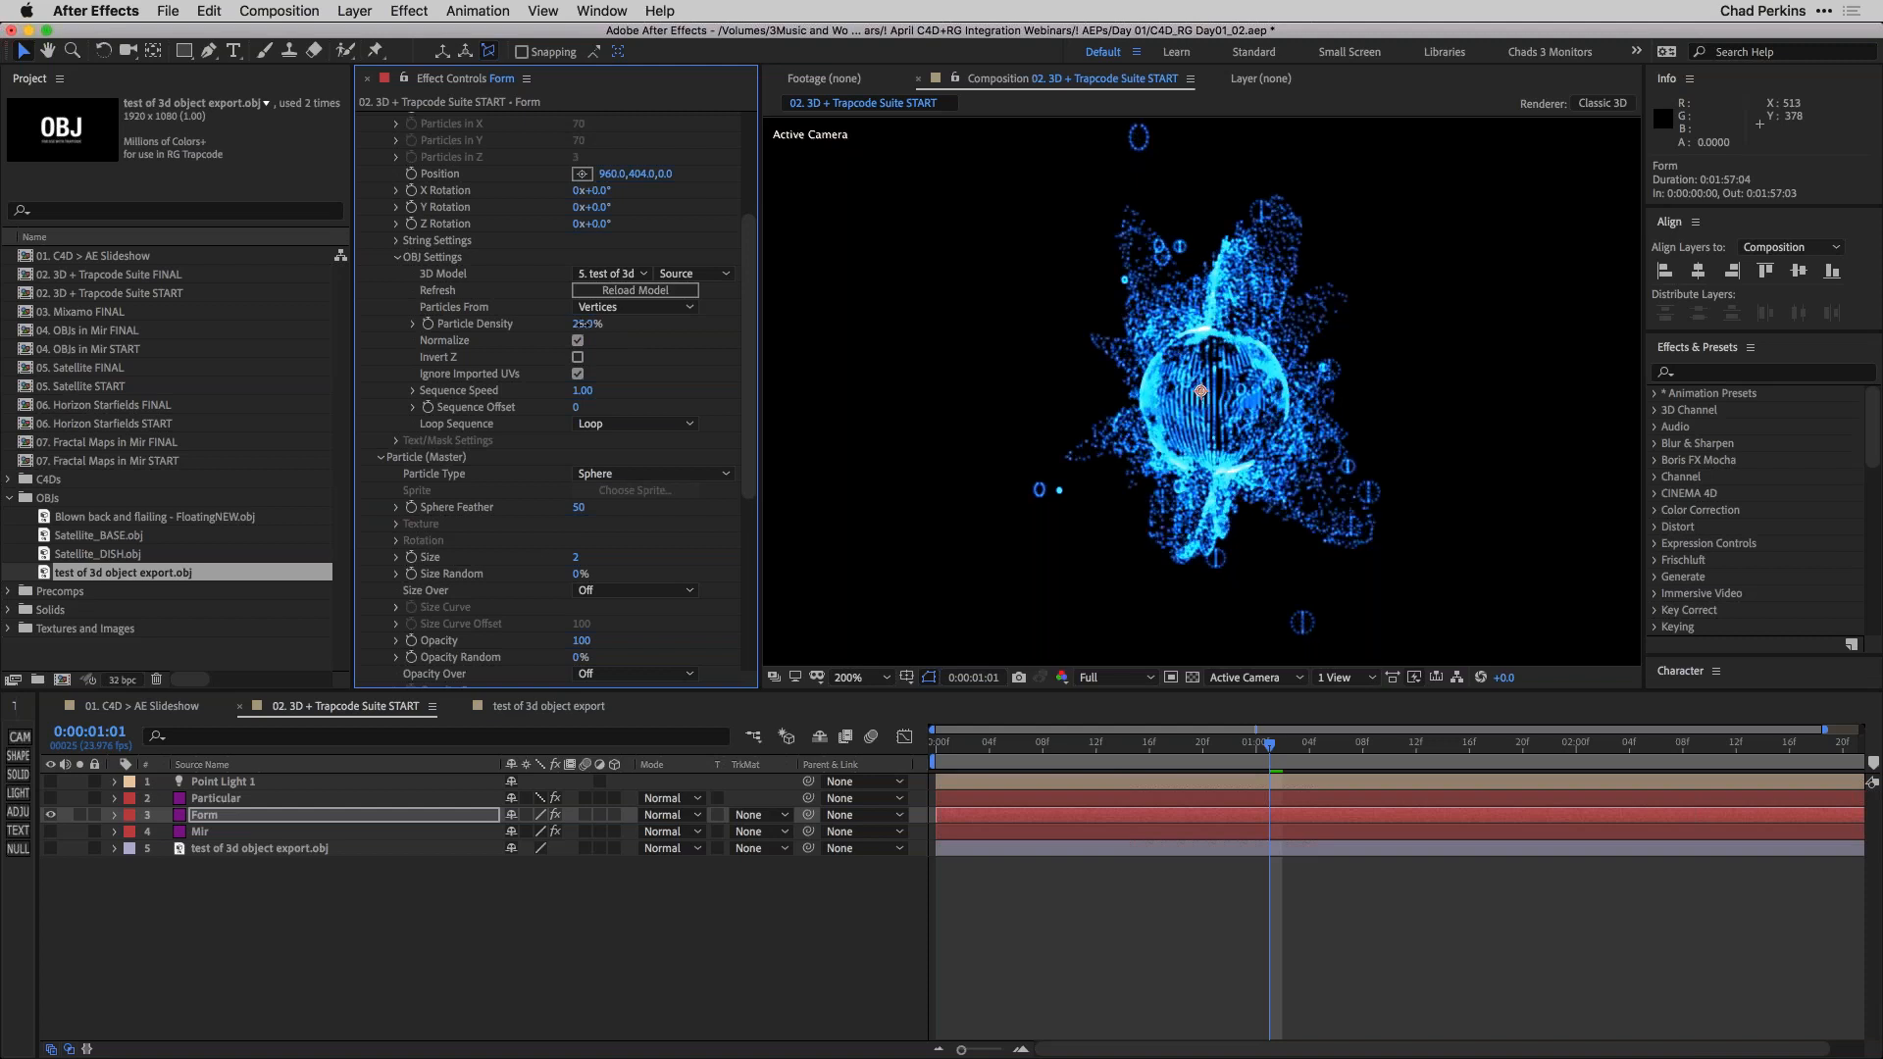
left_click_drag(582, 324, 590, 324)
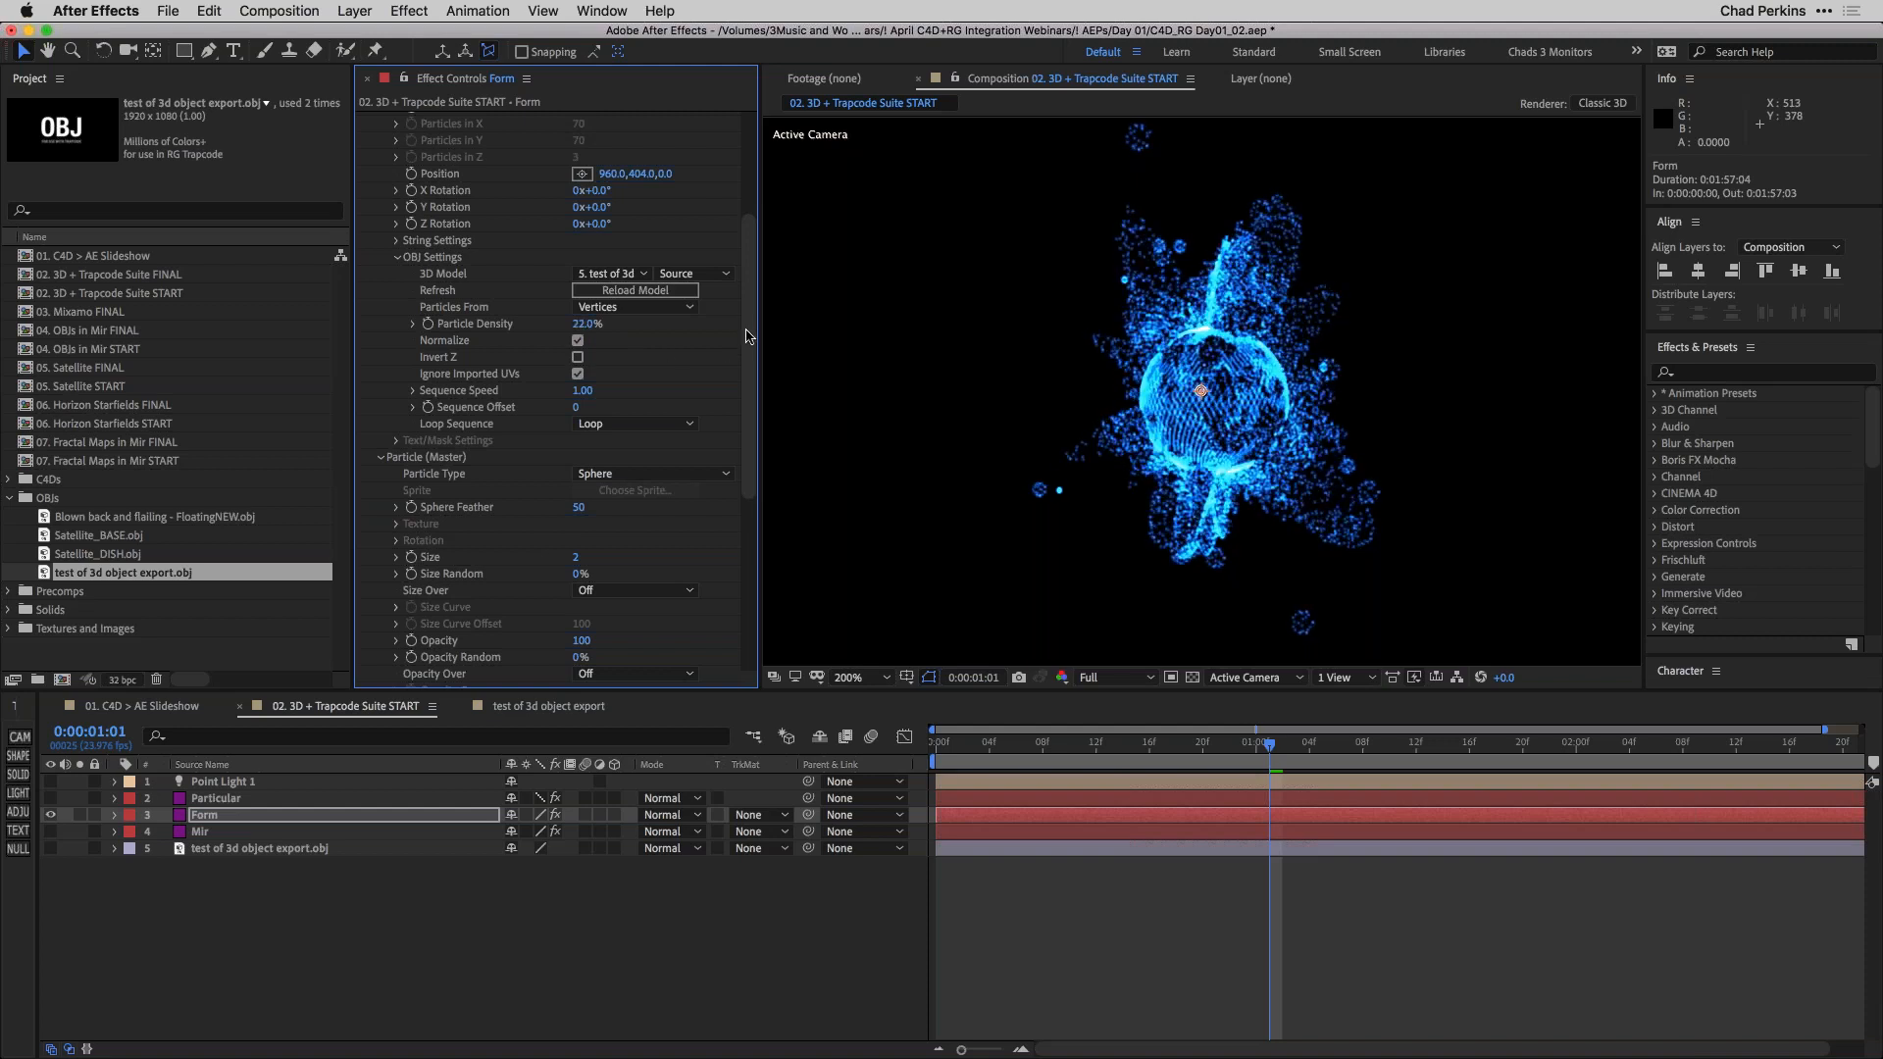
Set the particles' Size Random to 100% and Opacity Random to 43%, and rotate the base form 74° in Y.
mouse_move(745, 337)
left_mouse_down()
mouse_move(748, 422)
mouse_move(746, 395)
left_mouse_up()
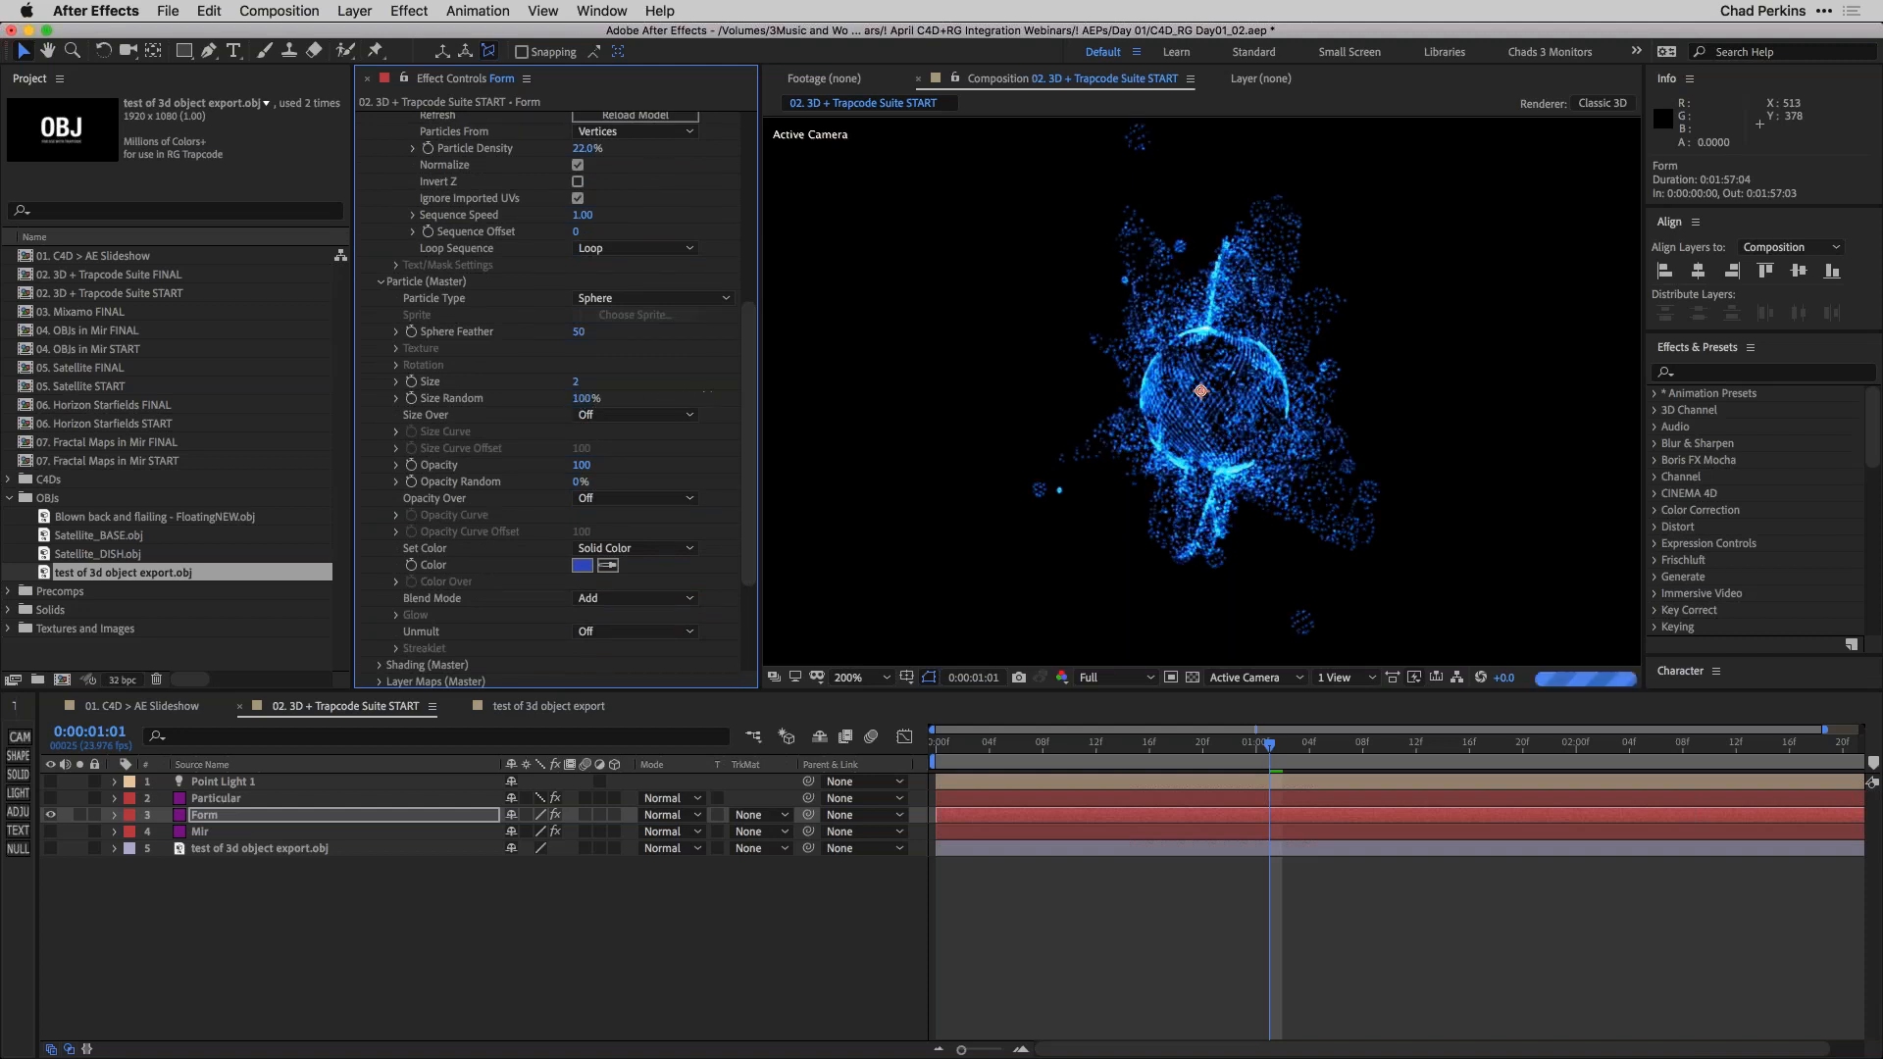
left_click_drag(632, 477, 632, 478)
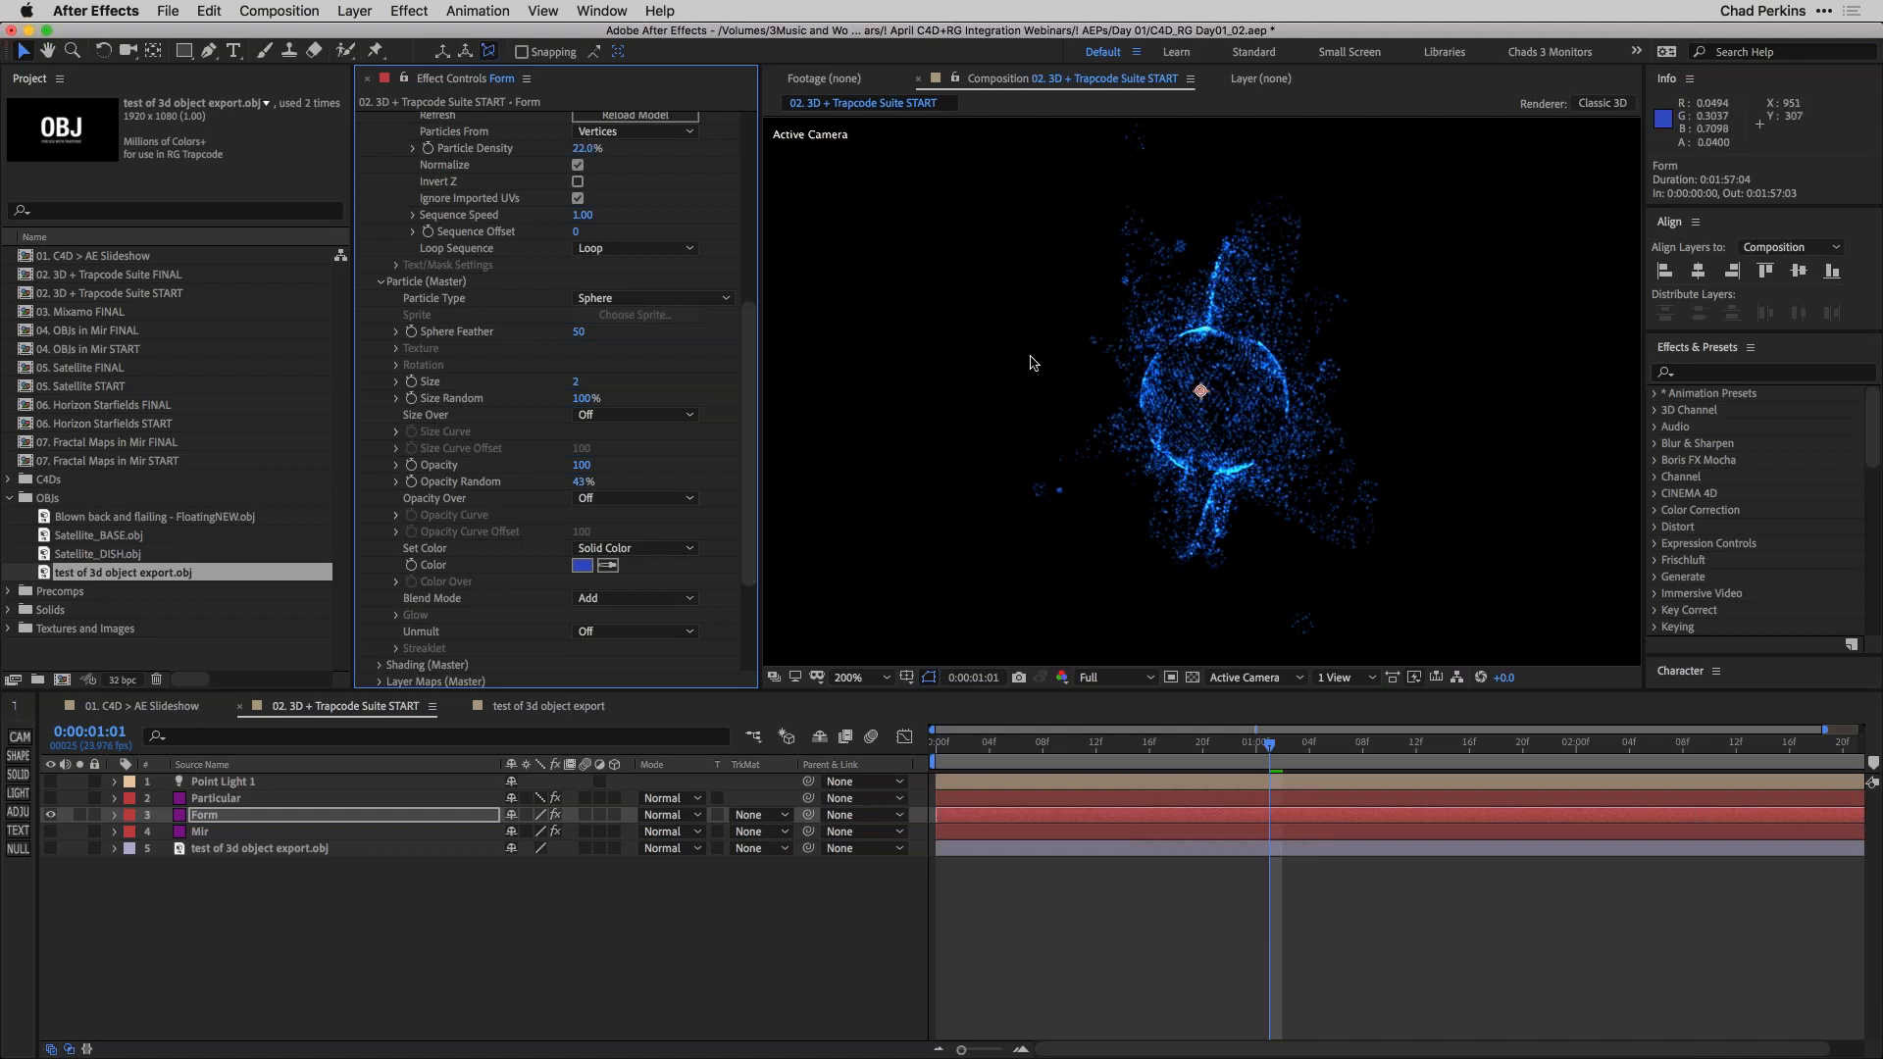
scroll(747, 358, "up", 5)
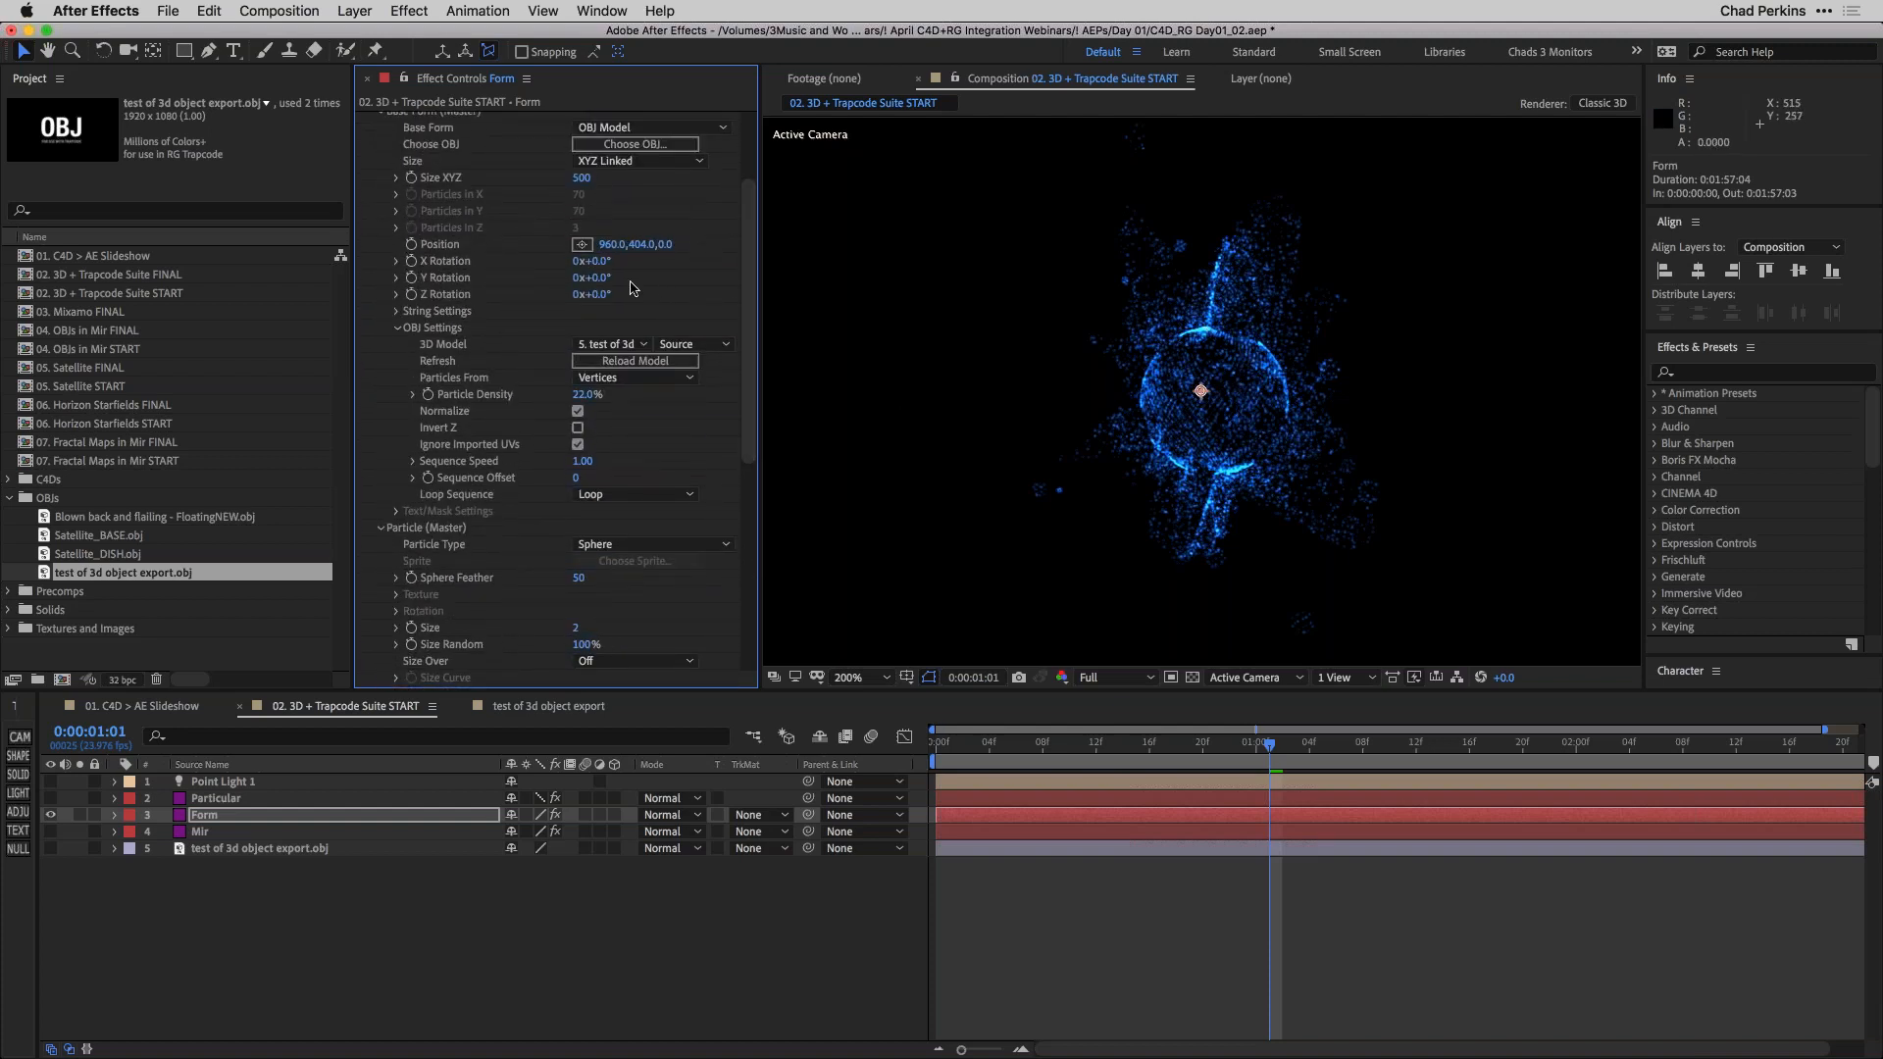
left_click_drag(602, 277, 752, 481)
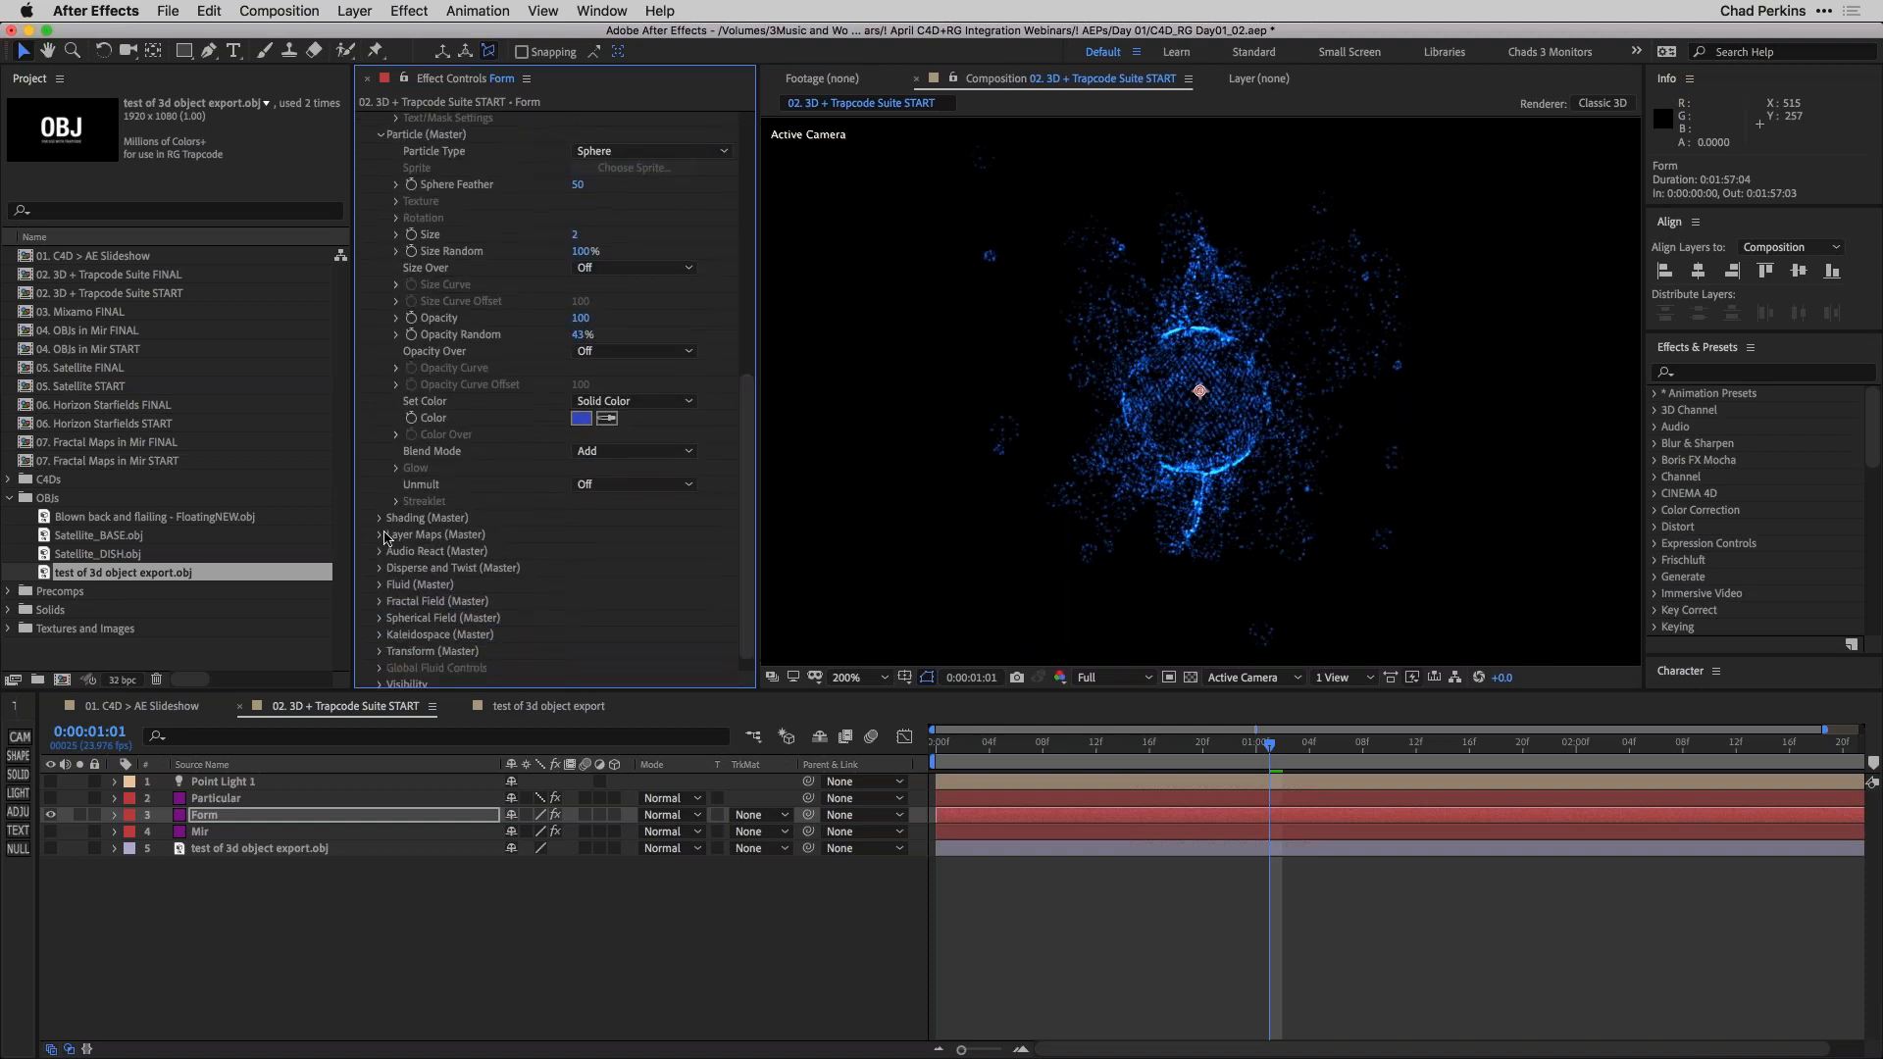
Examine Form's master Shading options and review its base form, OBJ and particle settings.
left_click(380, 537)
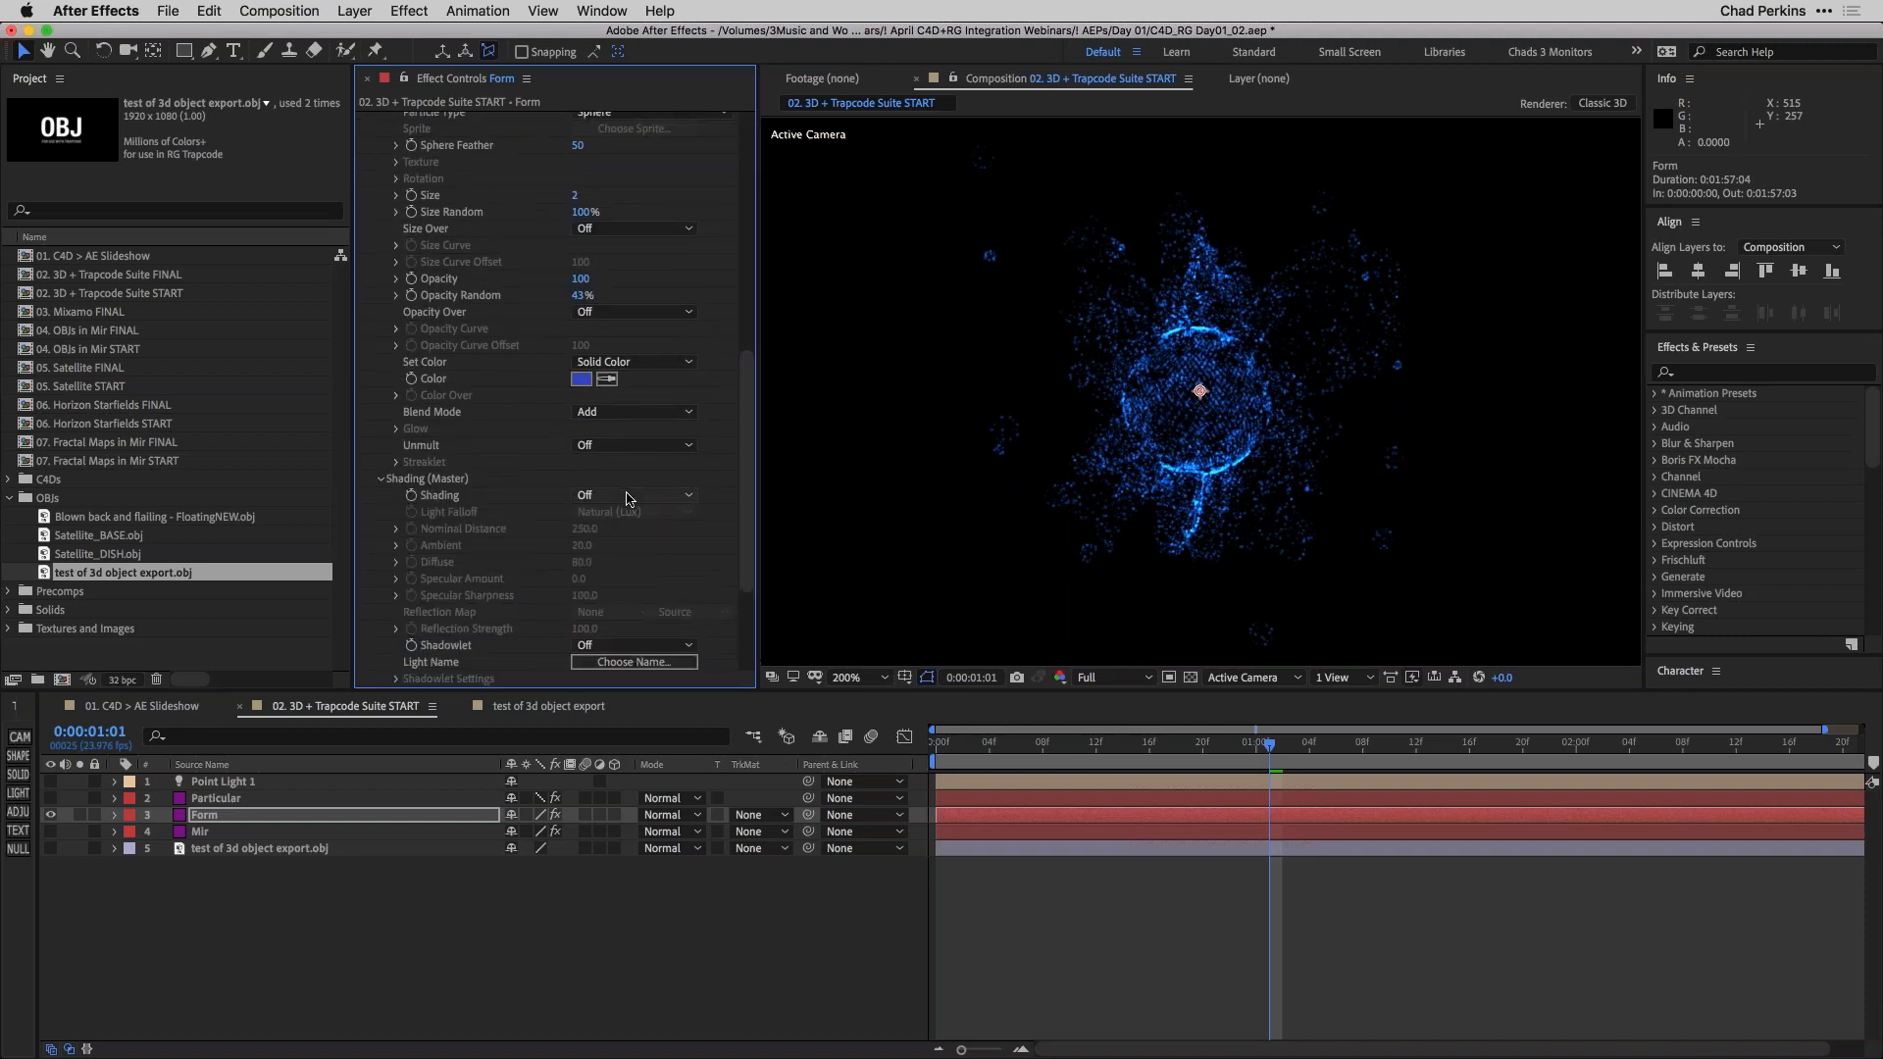
left_click(381, 479)
left_click_drag(748, 454, 753, 356)
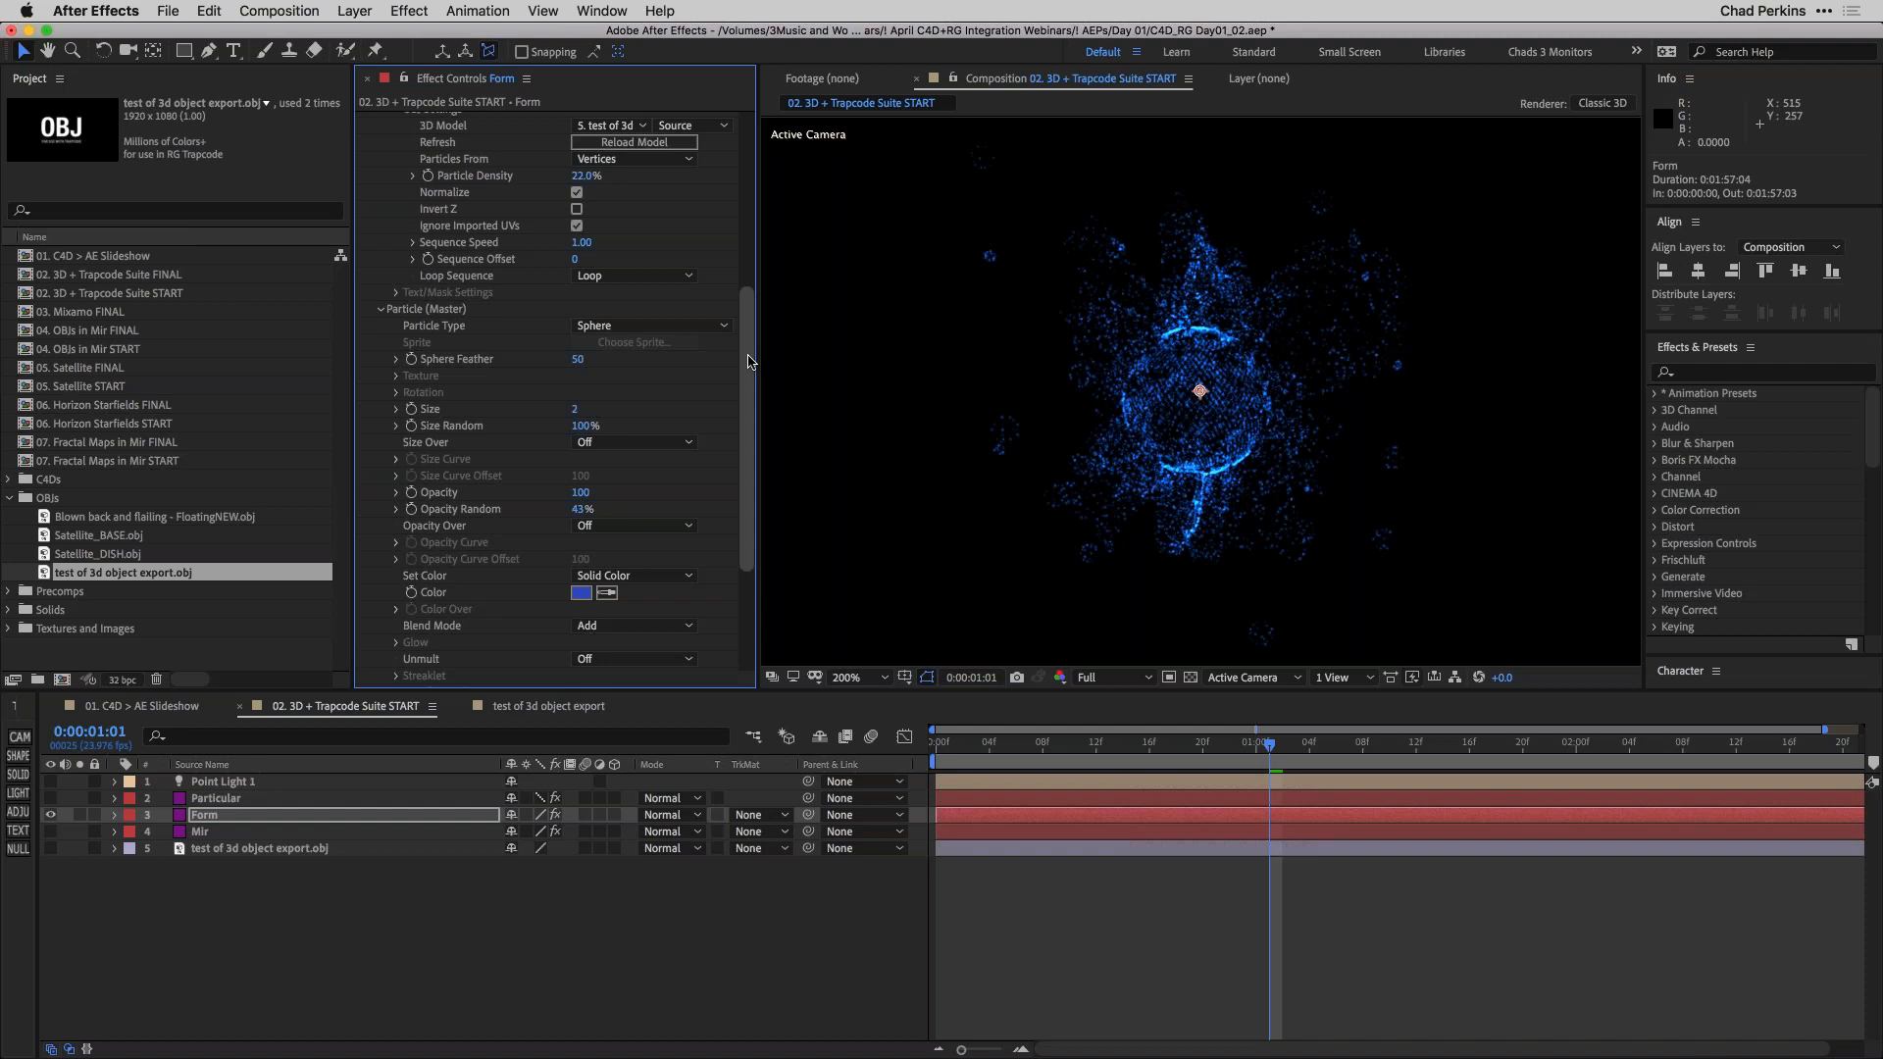
left_click_drag(748, 360, 757, 278)
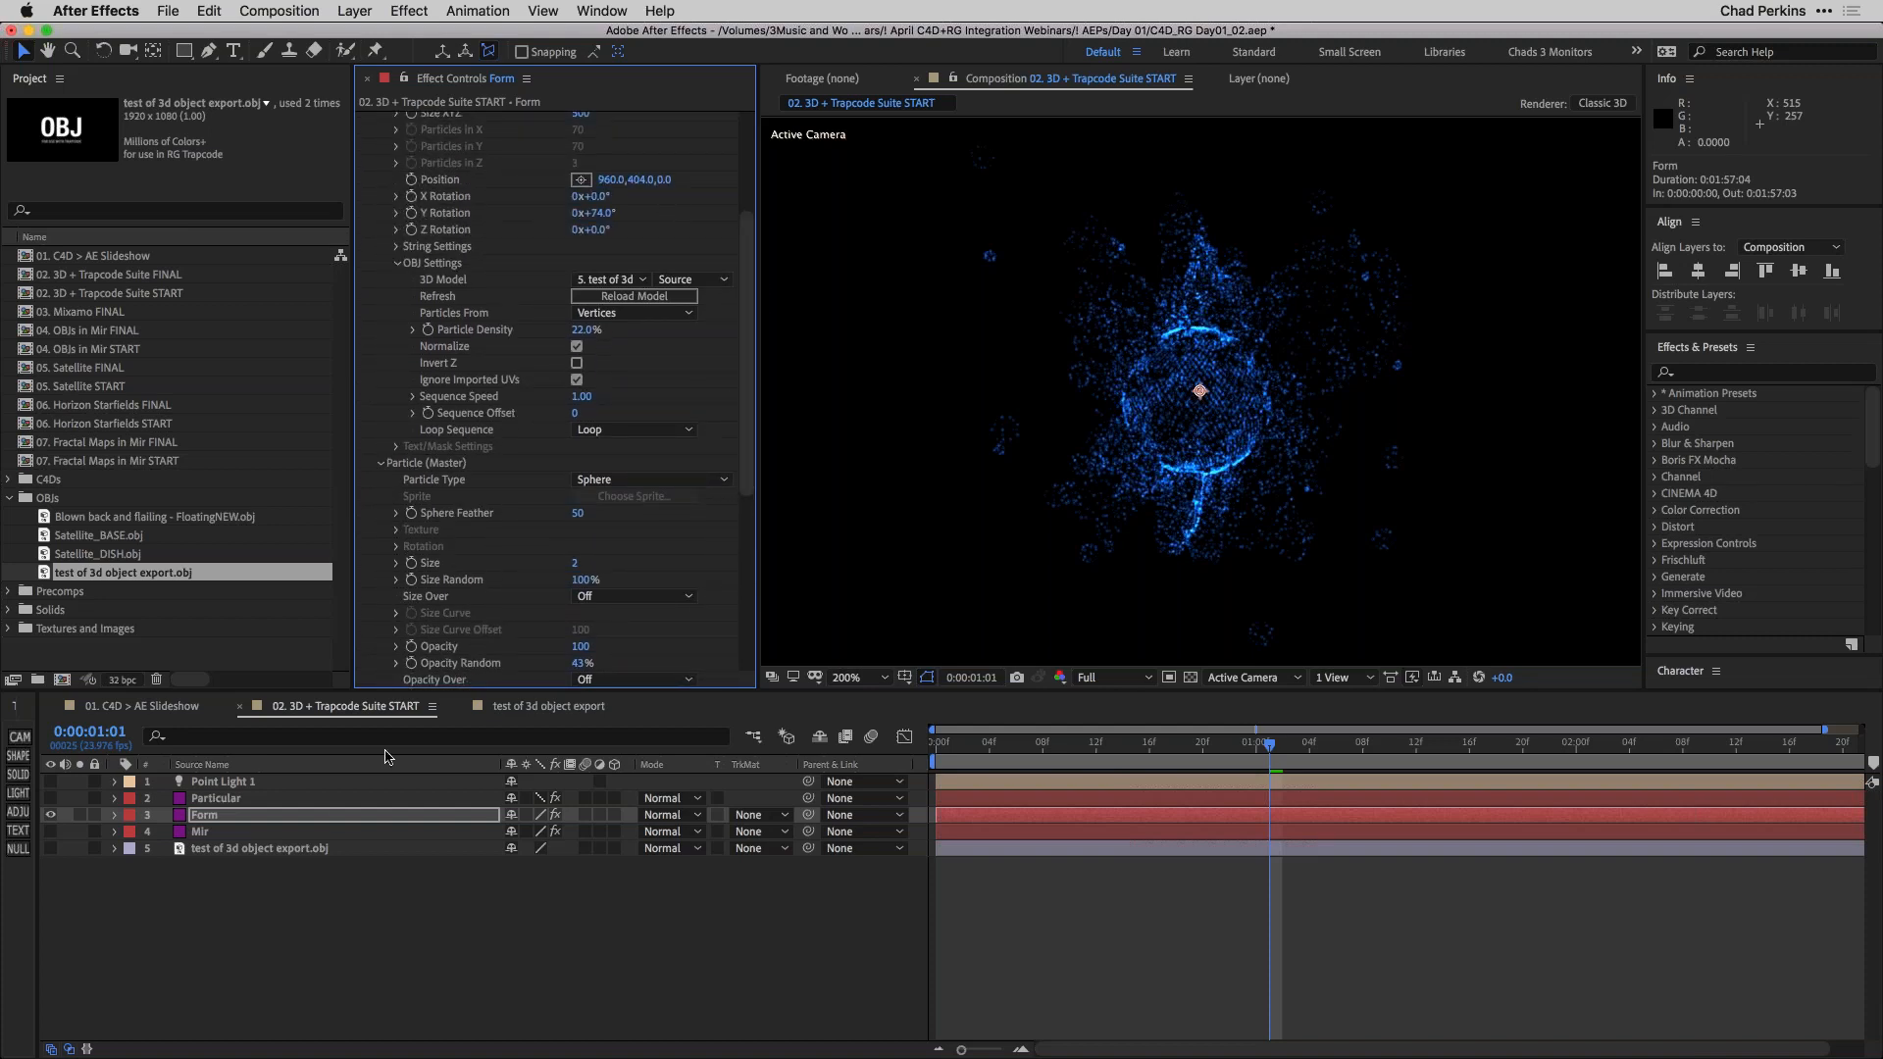
left_click(341, 819)
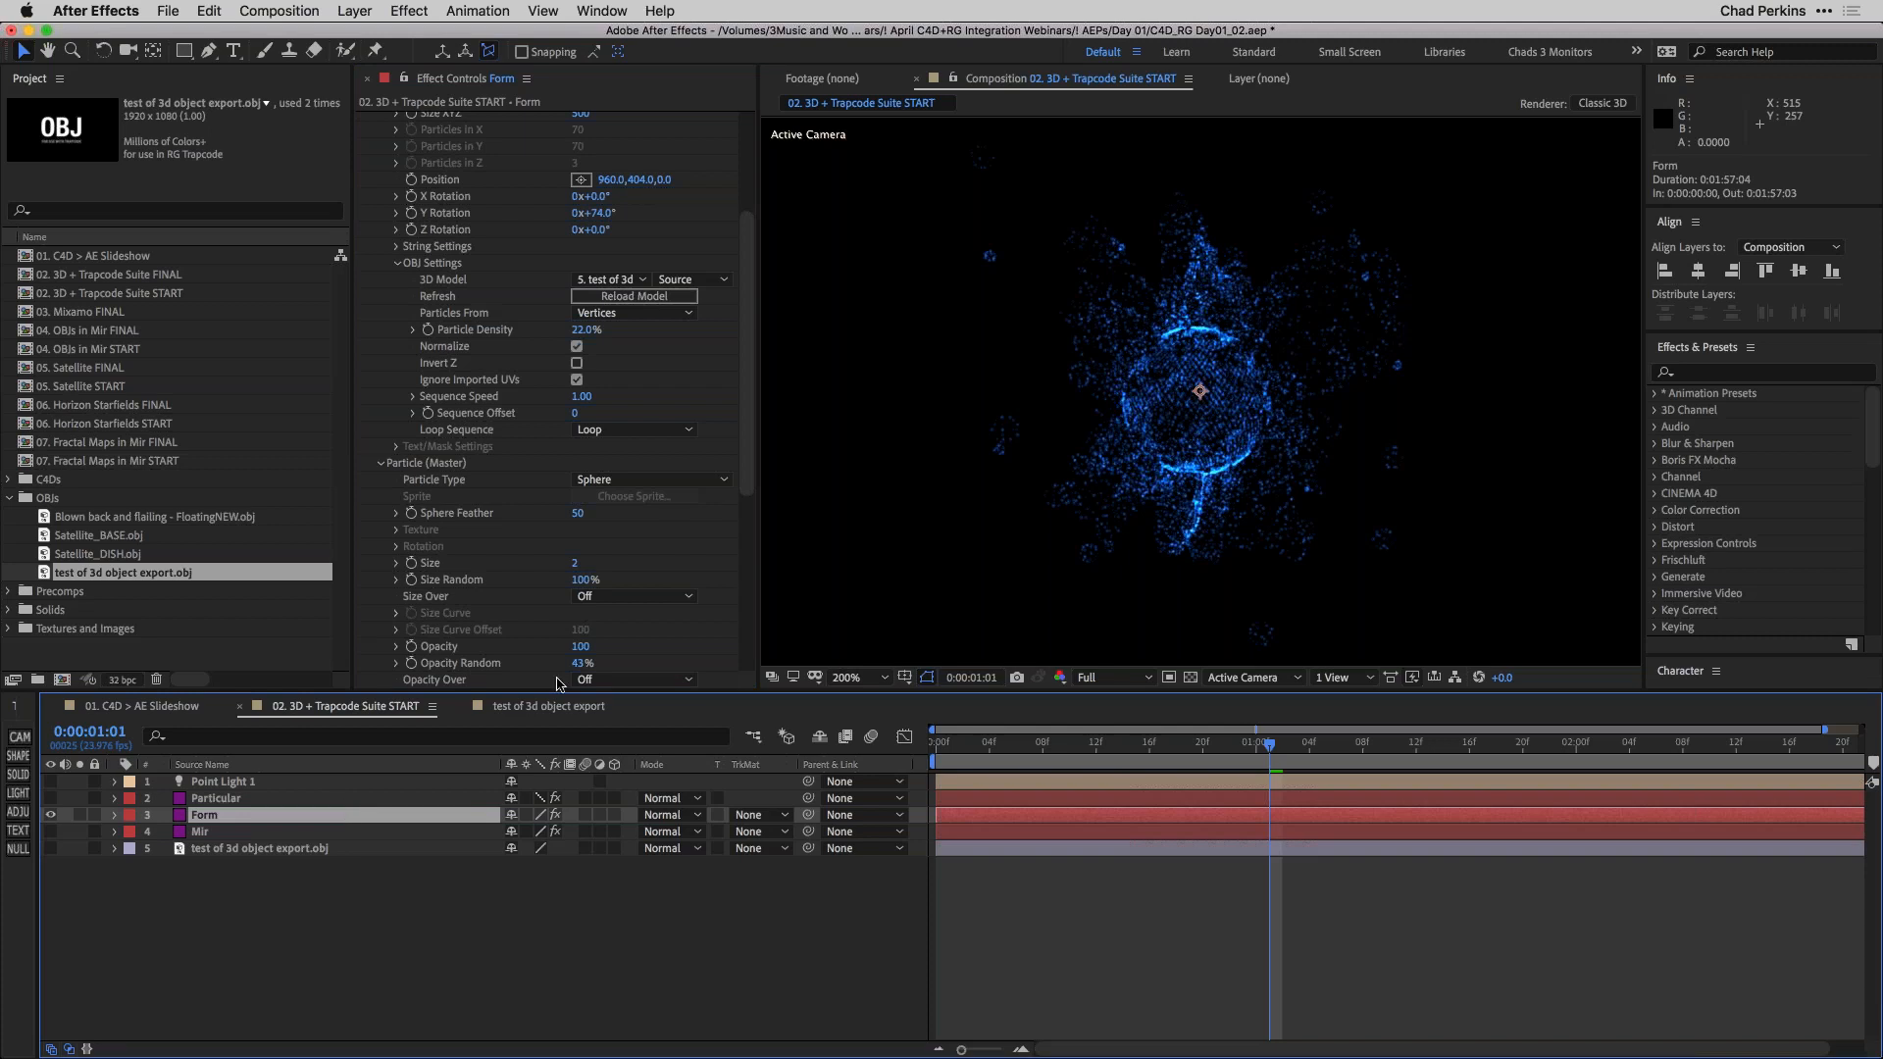
left_click_drag(750, 423, 751, 438)
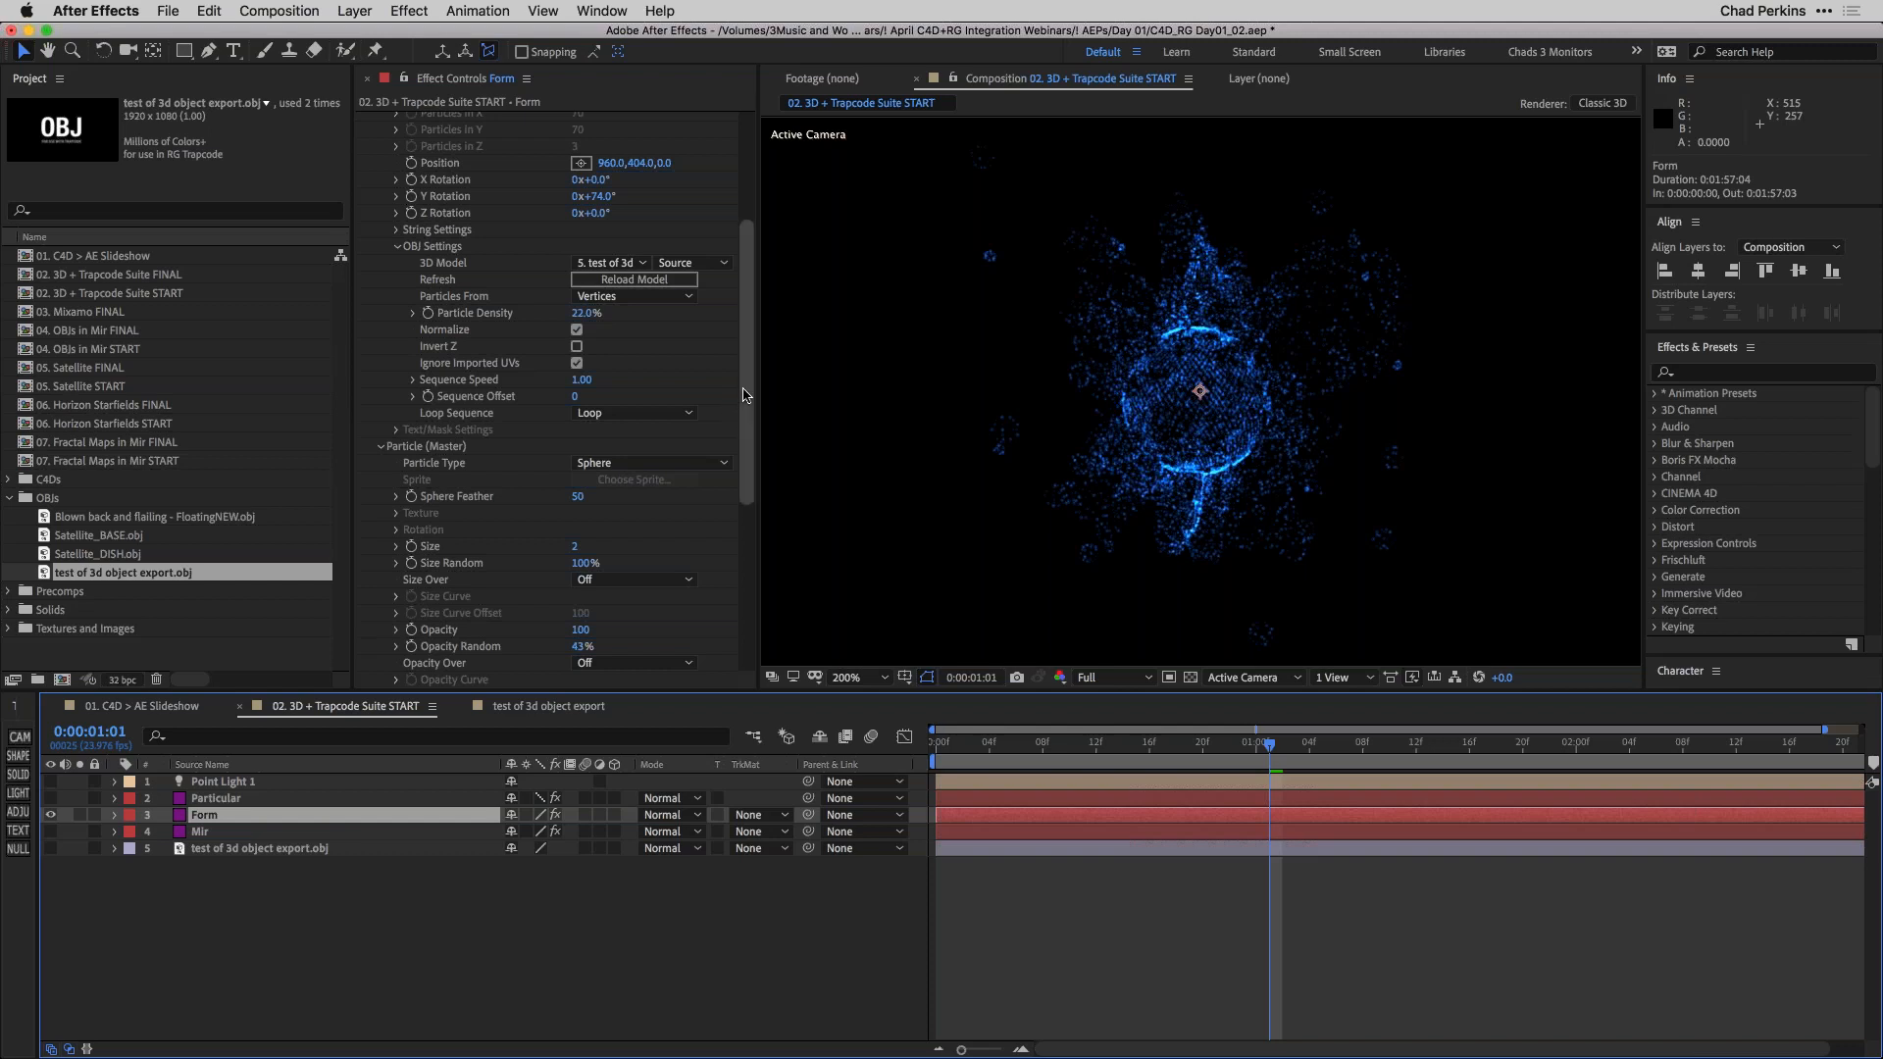
left_click_drag(743, 397, 743, 458)
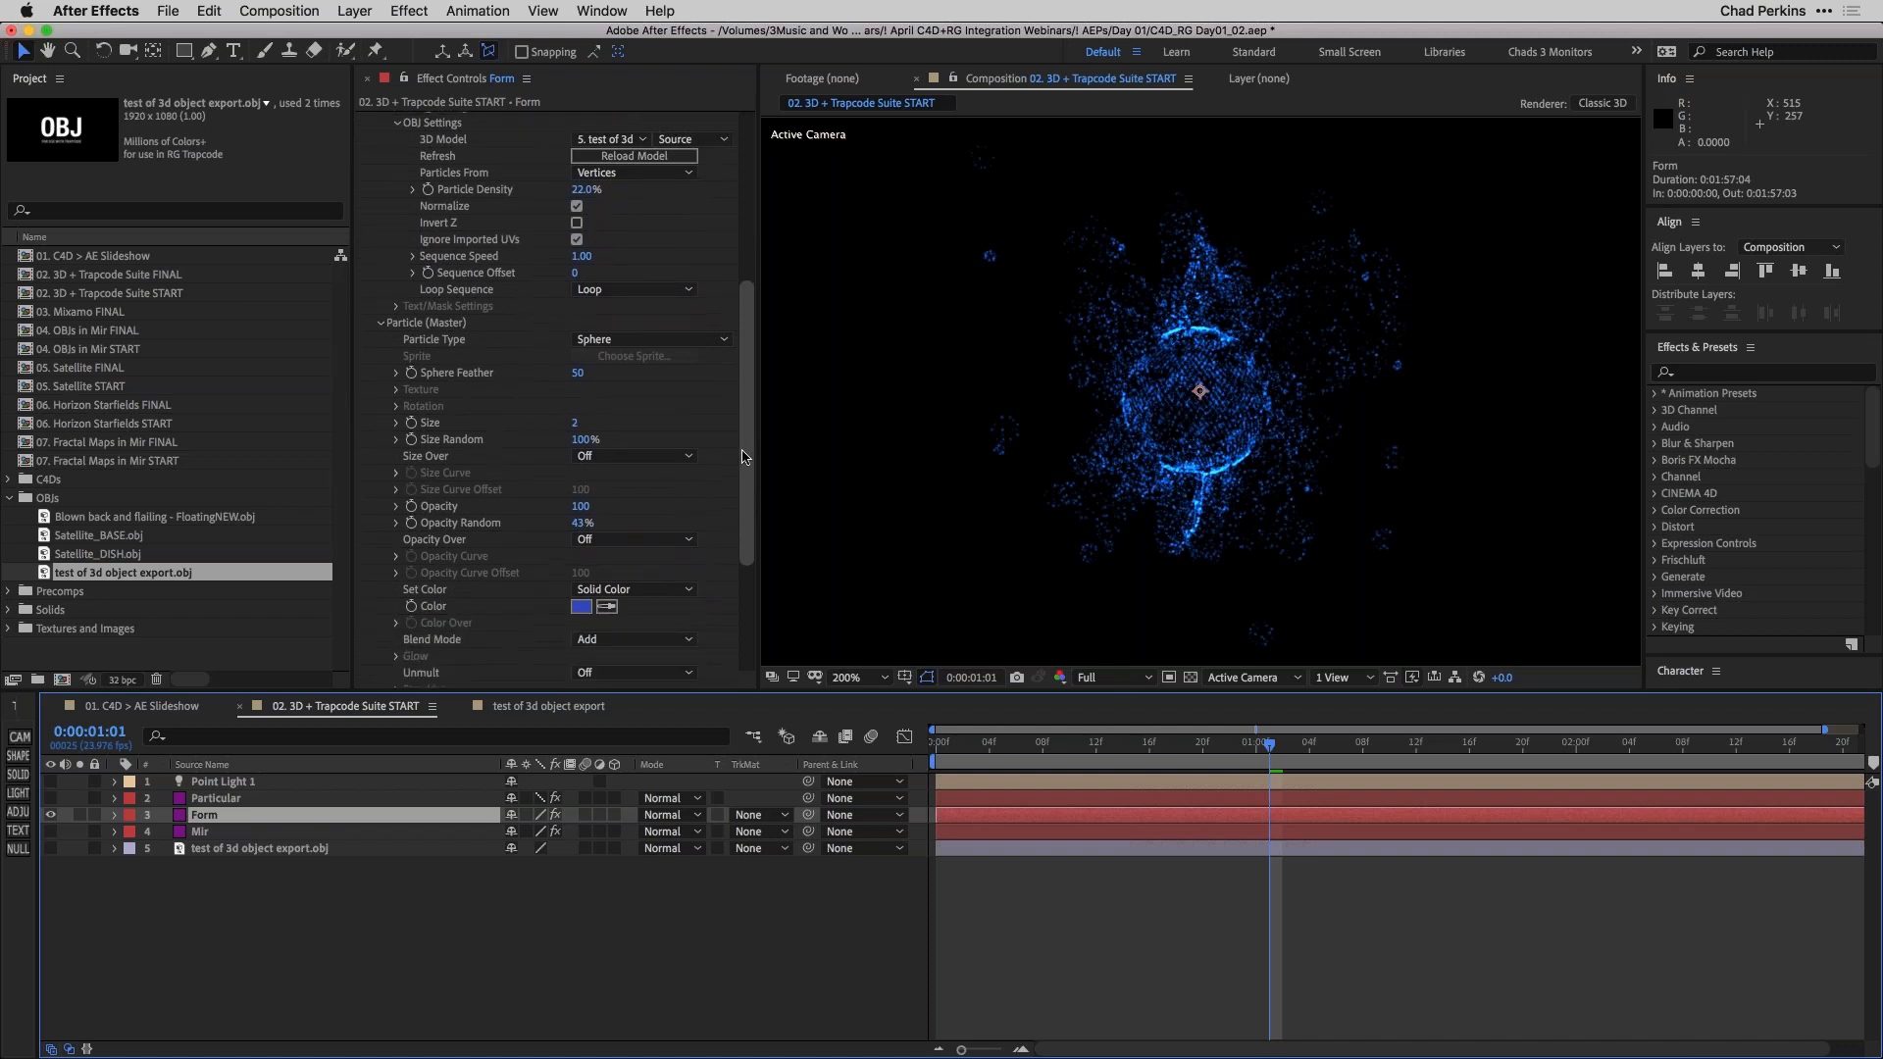
left_click_drag(744, 454, 746, 517)
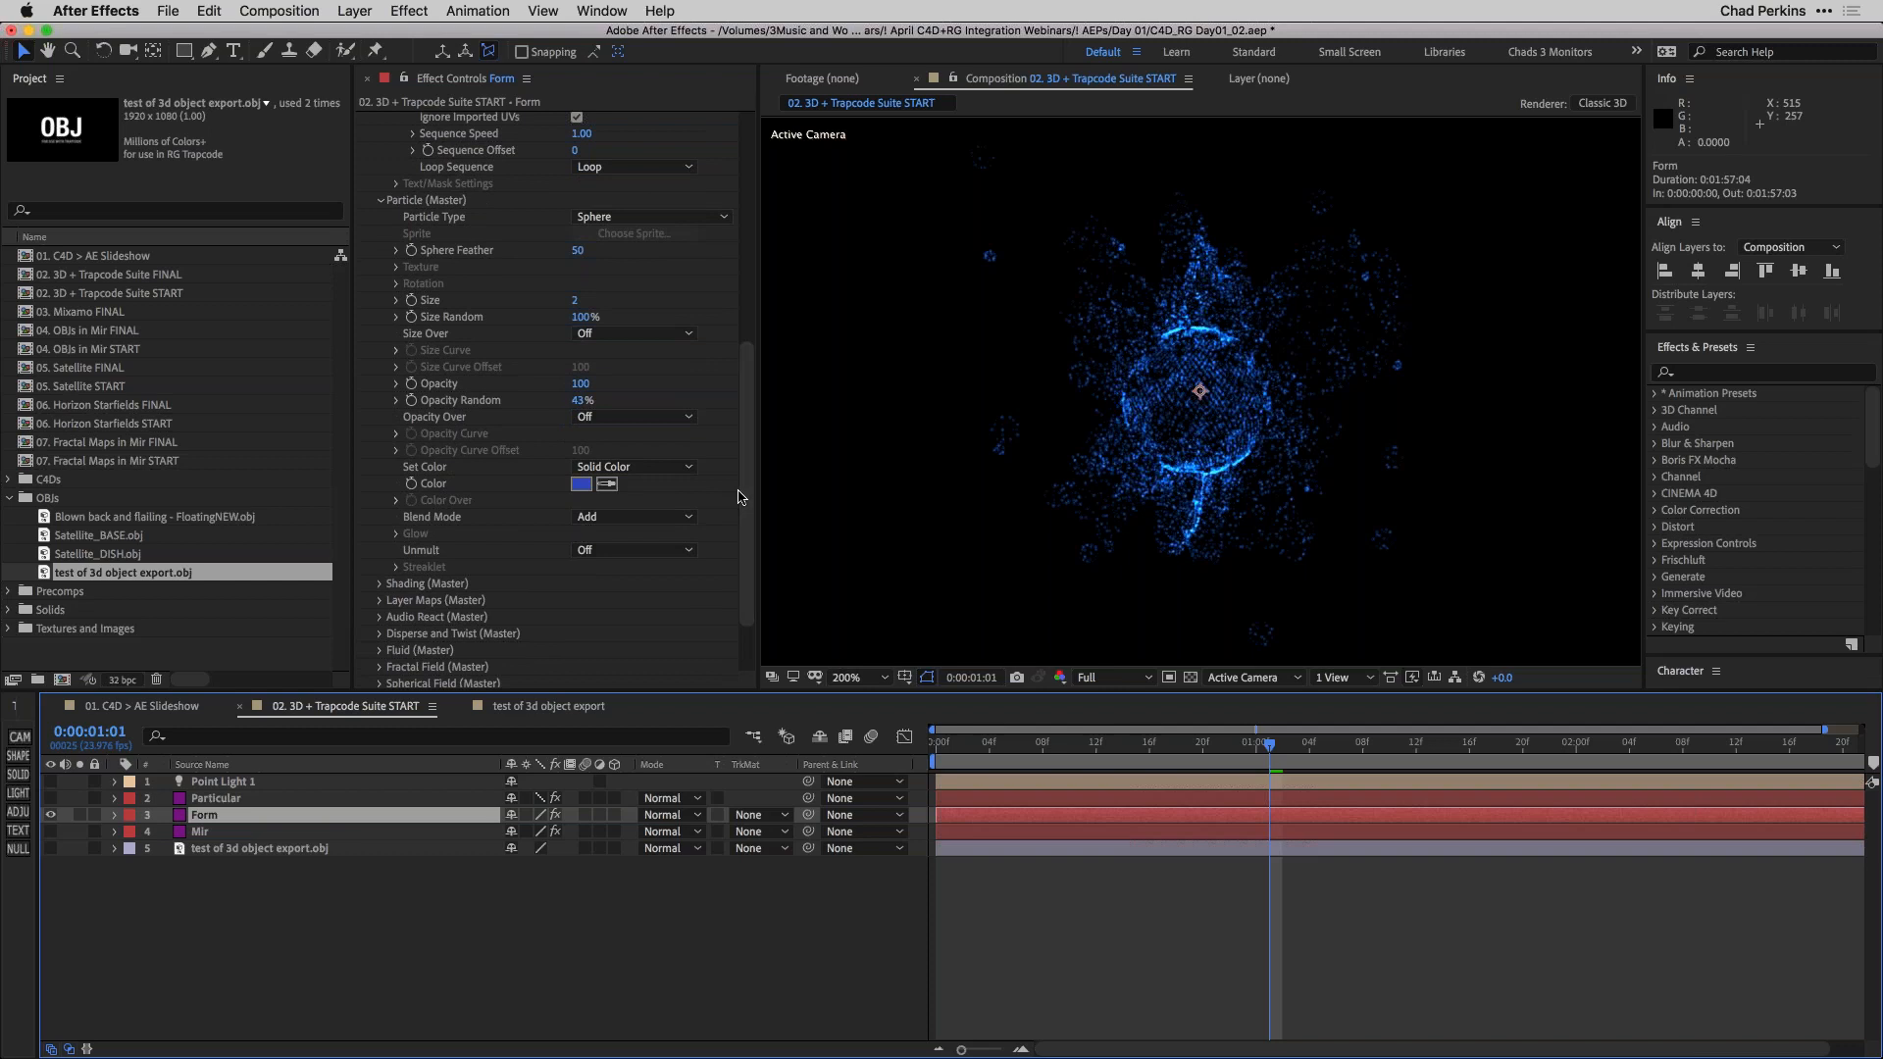
scroll(743, 490, "down", 3)
scroll(747, 456, "up", 5)
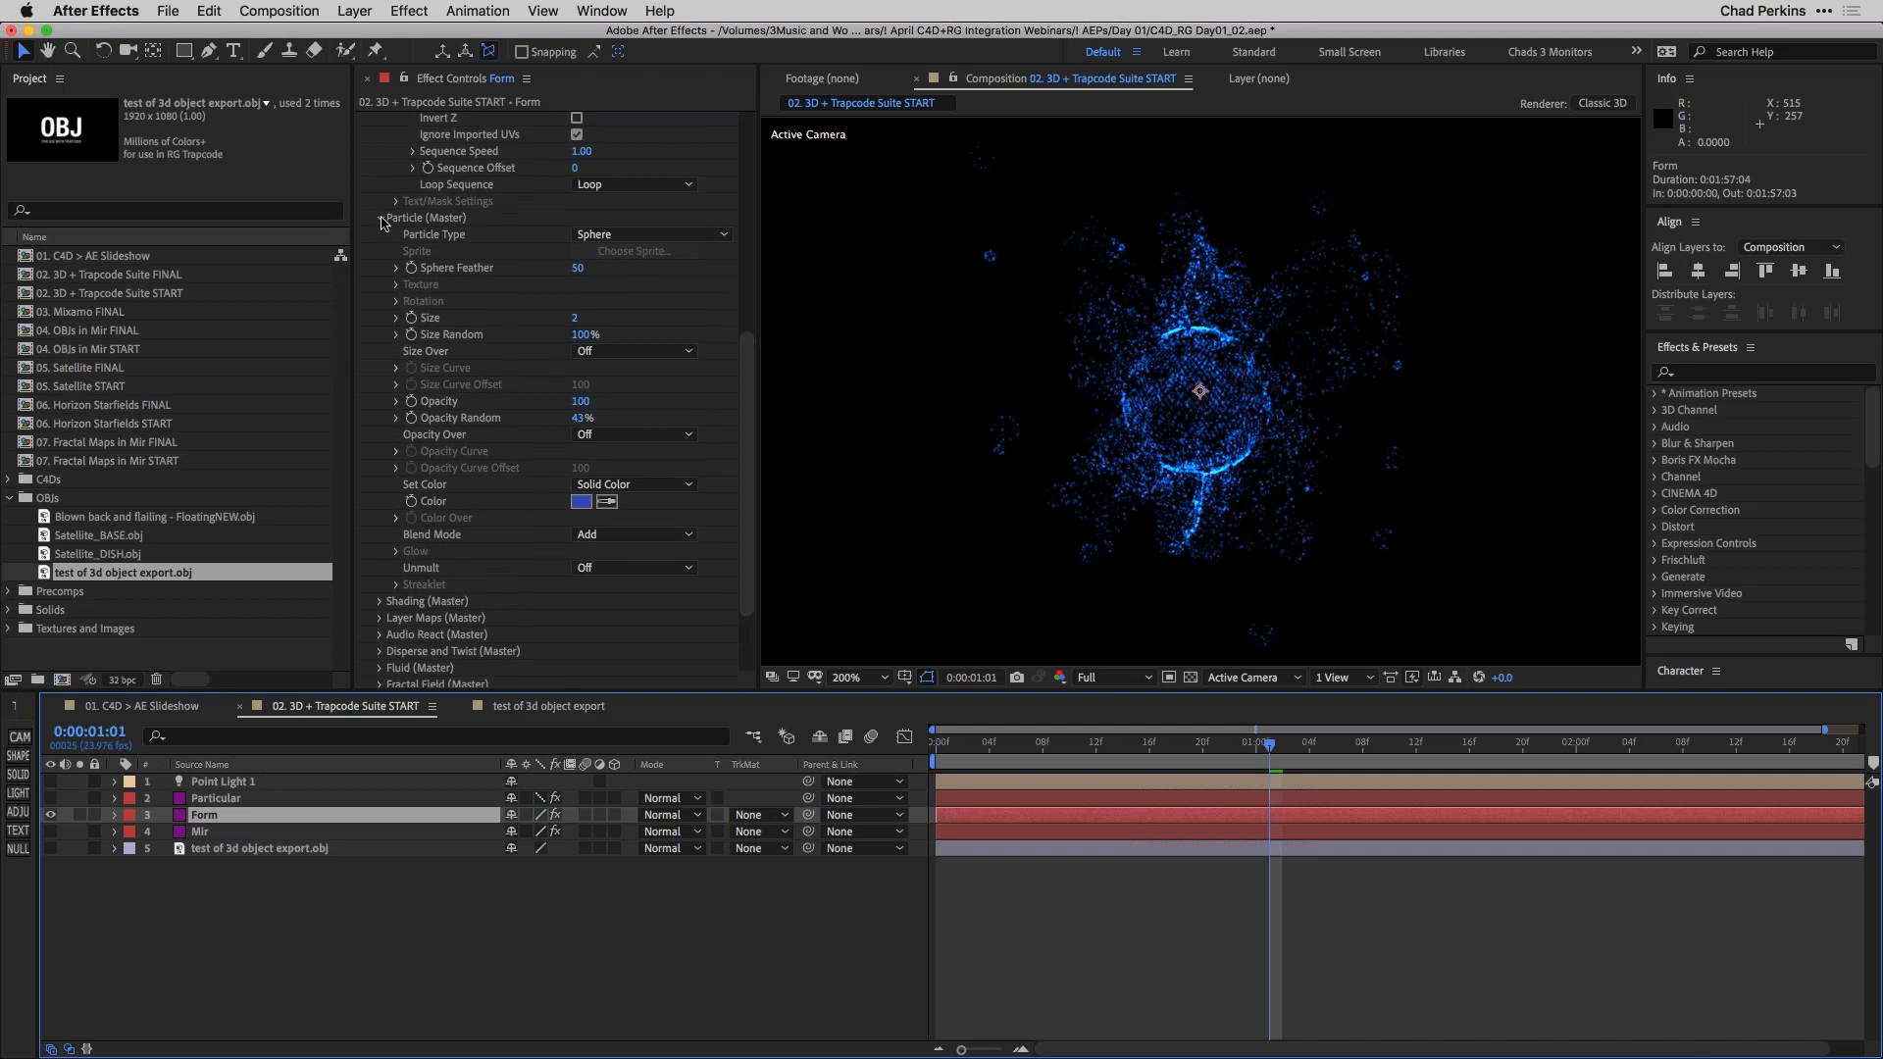
In Form's Fractal Field, set Affect Size to 5, Affect Opacity to 20 and Displace to 2, and preview the animation.
left_click(380, 219)
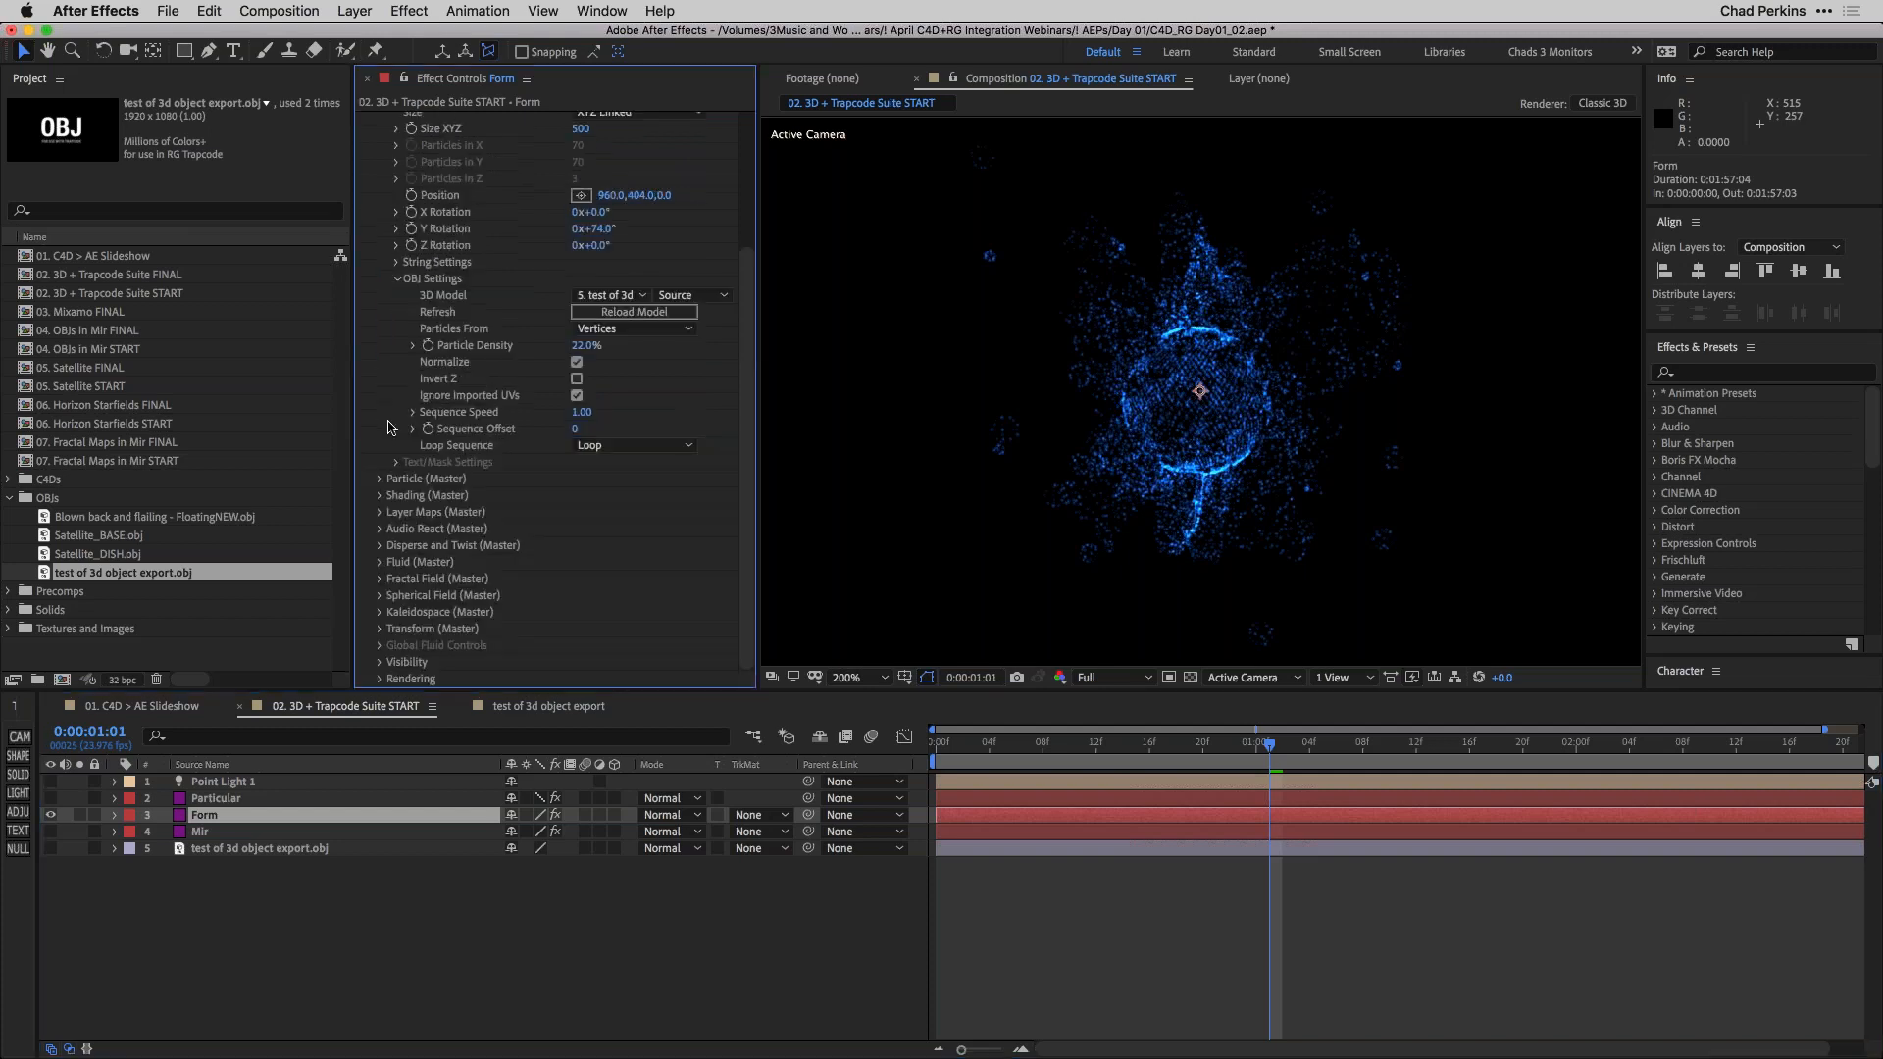
left_click(380, 578)
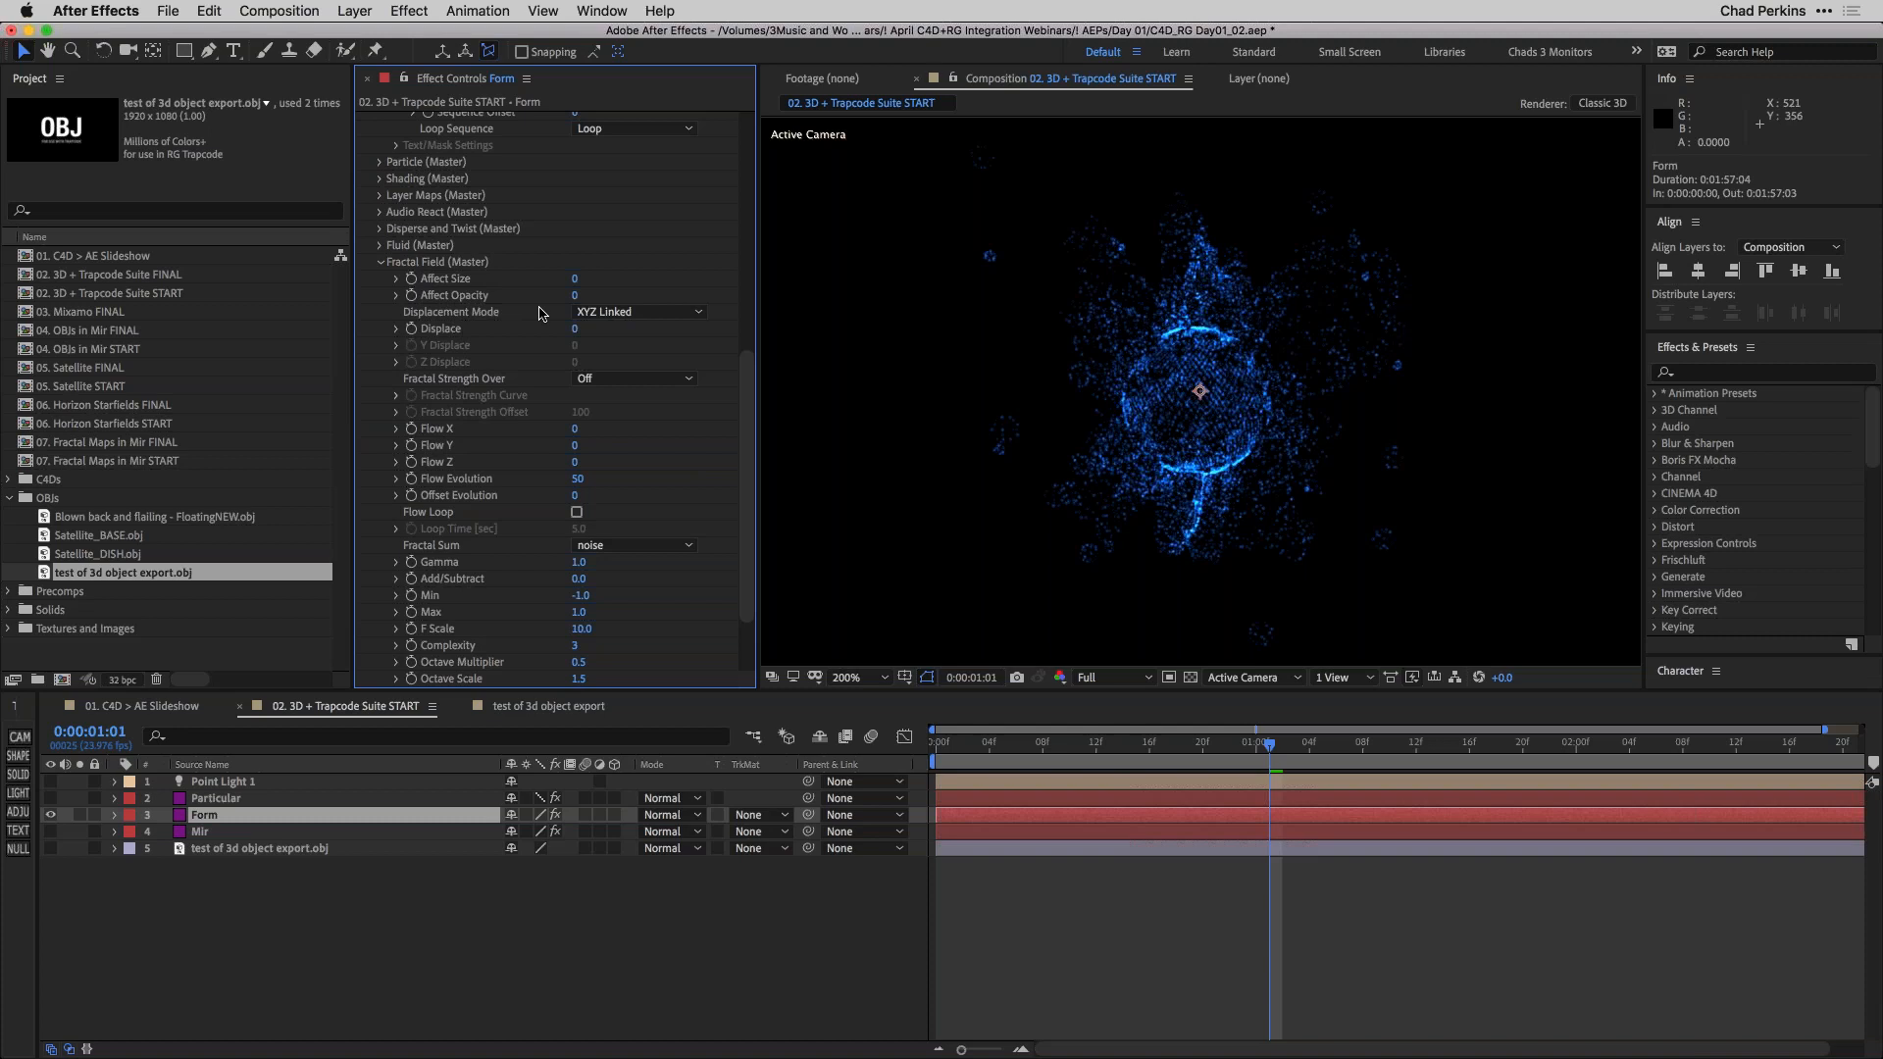
left_click(576, 278)
key("Tab")
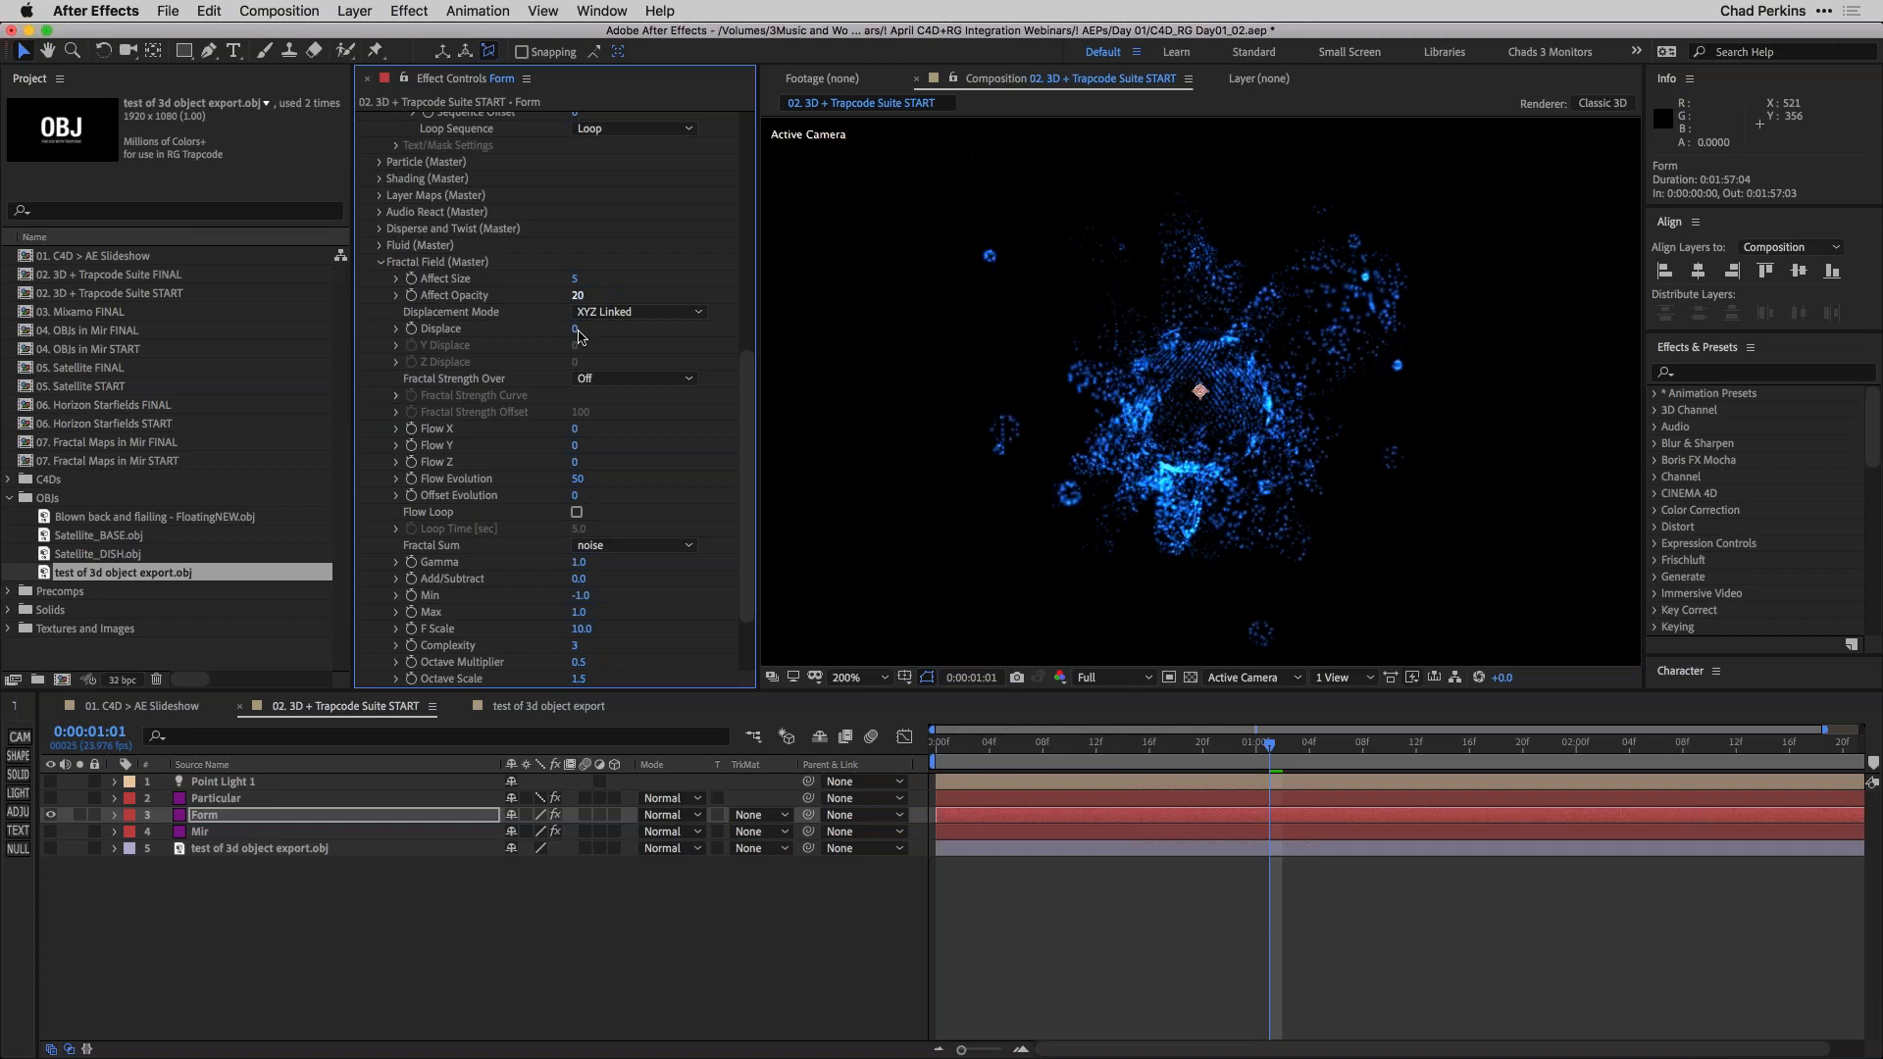
left_click(576, 329)
key("Return")
key("space")
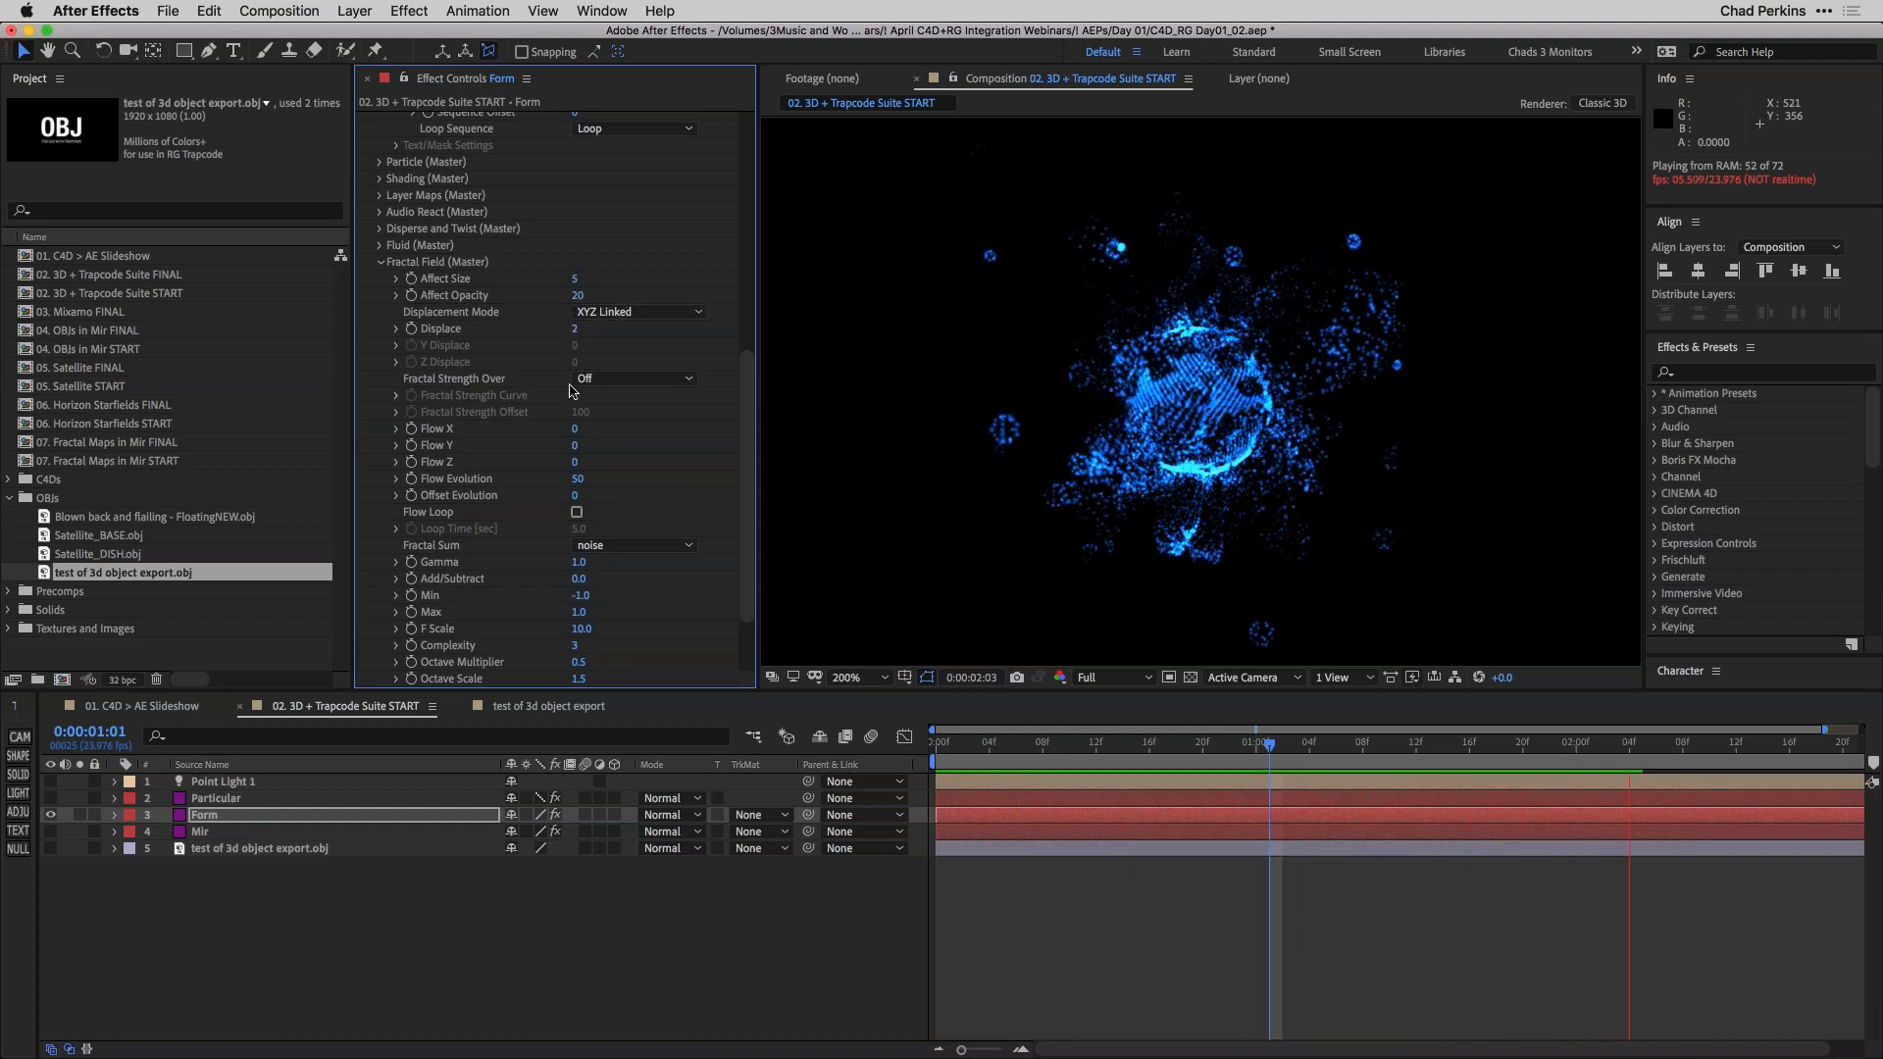
key("space")
At 0:00:01:00, set the Fractal Field's F Scale to 36 and scrub through the animation to 0:00:00:19.
left_click(1153, 753)
left_click(1256, 753)
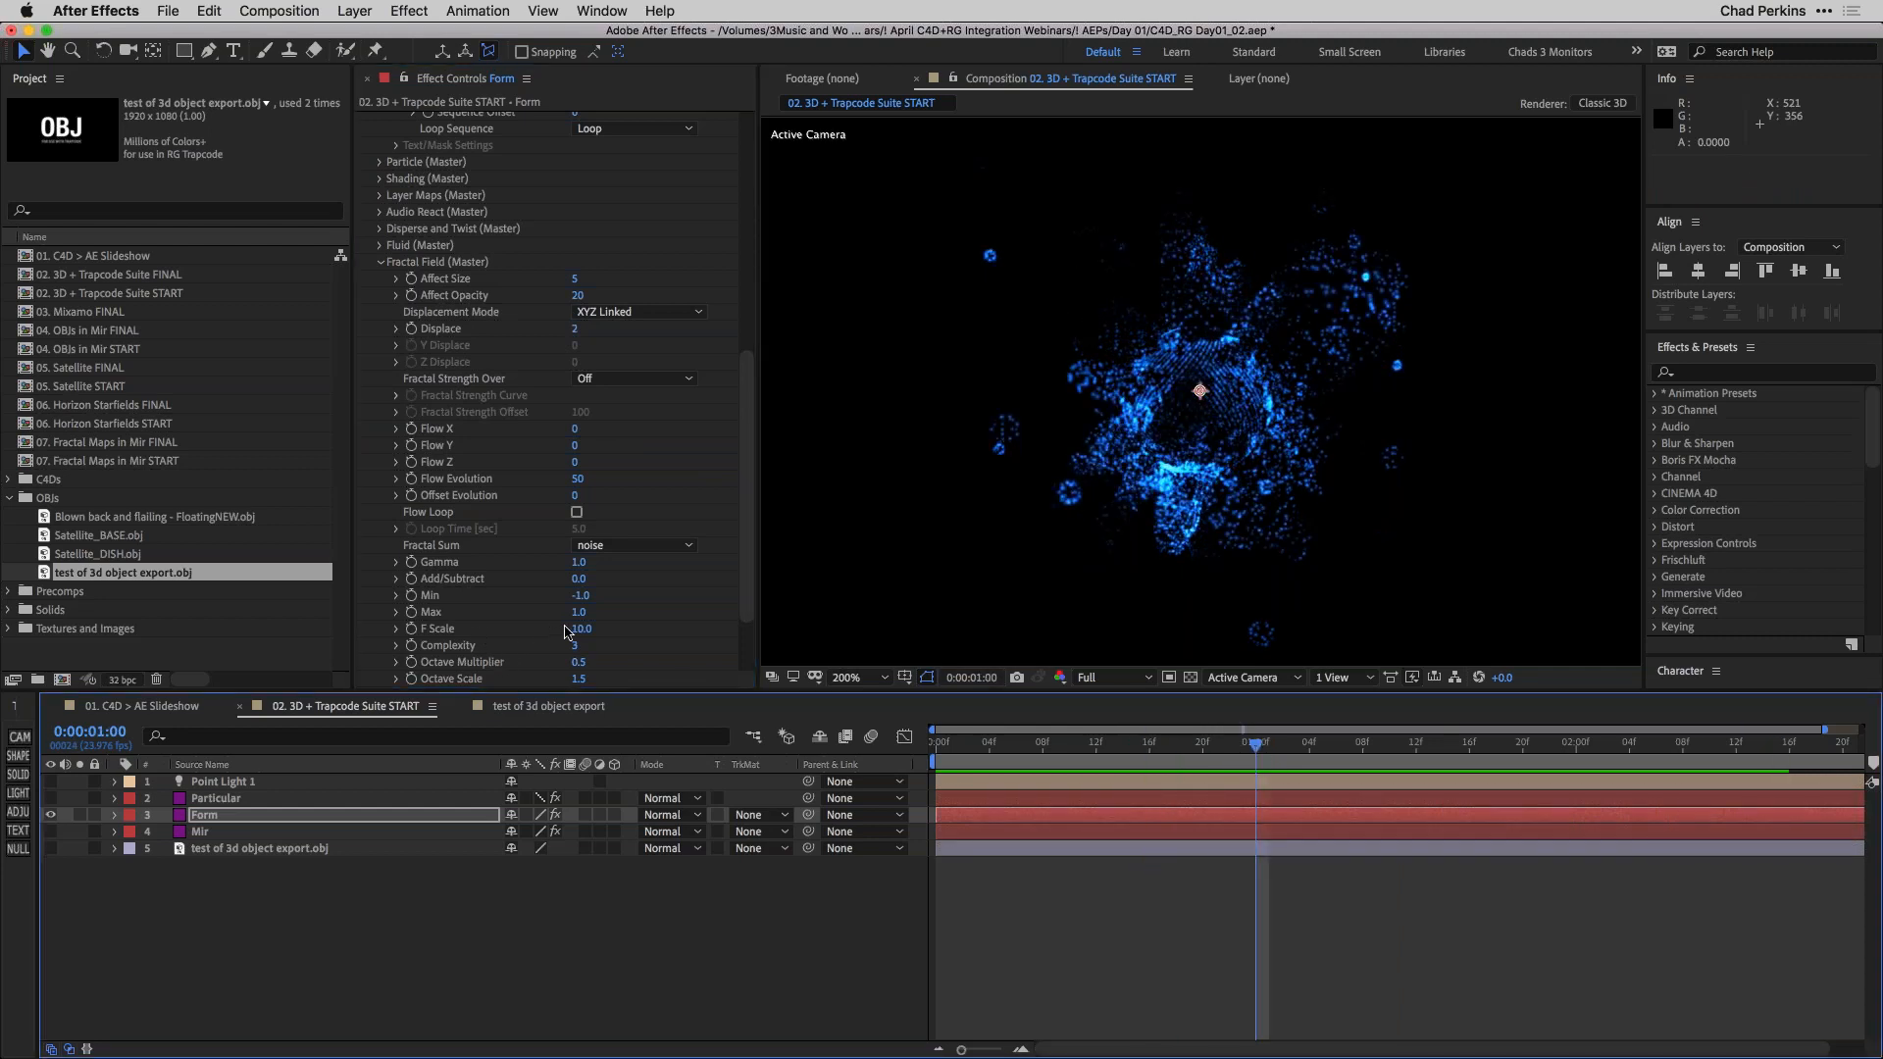
left_click_drag(581, 631, 606, 628)
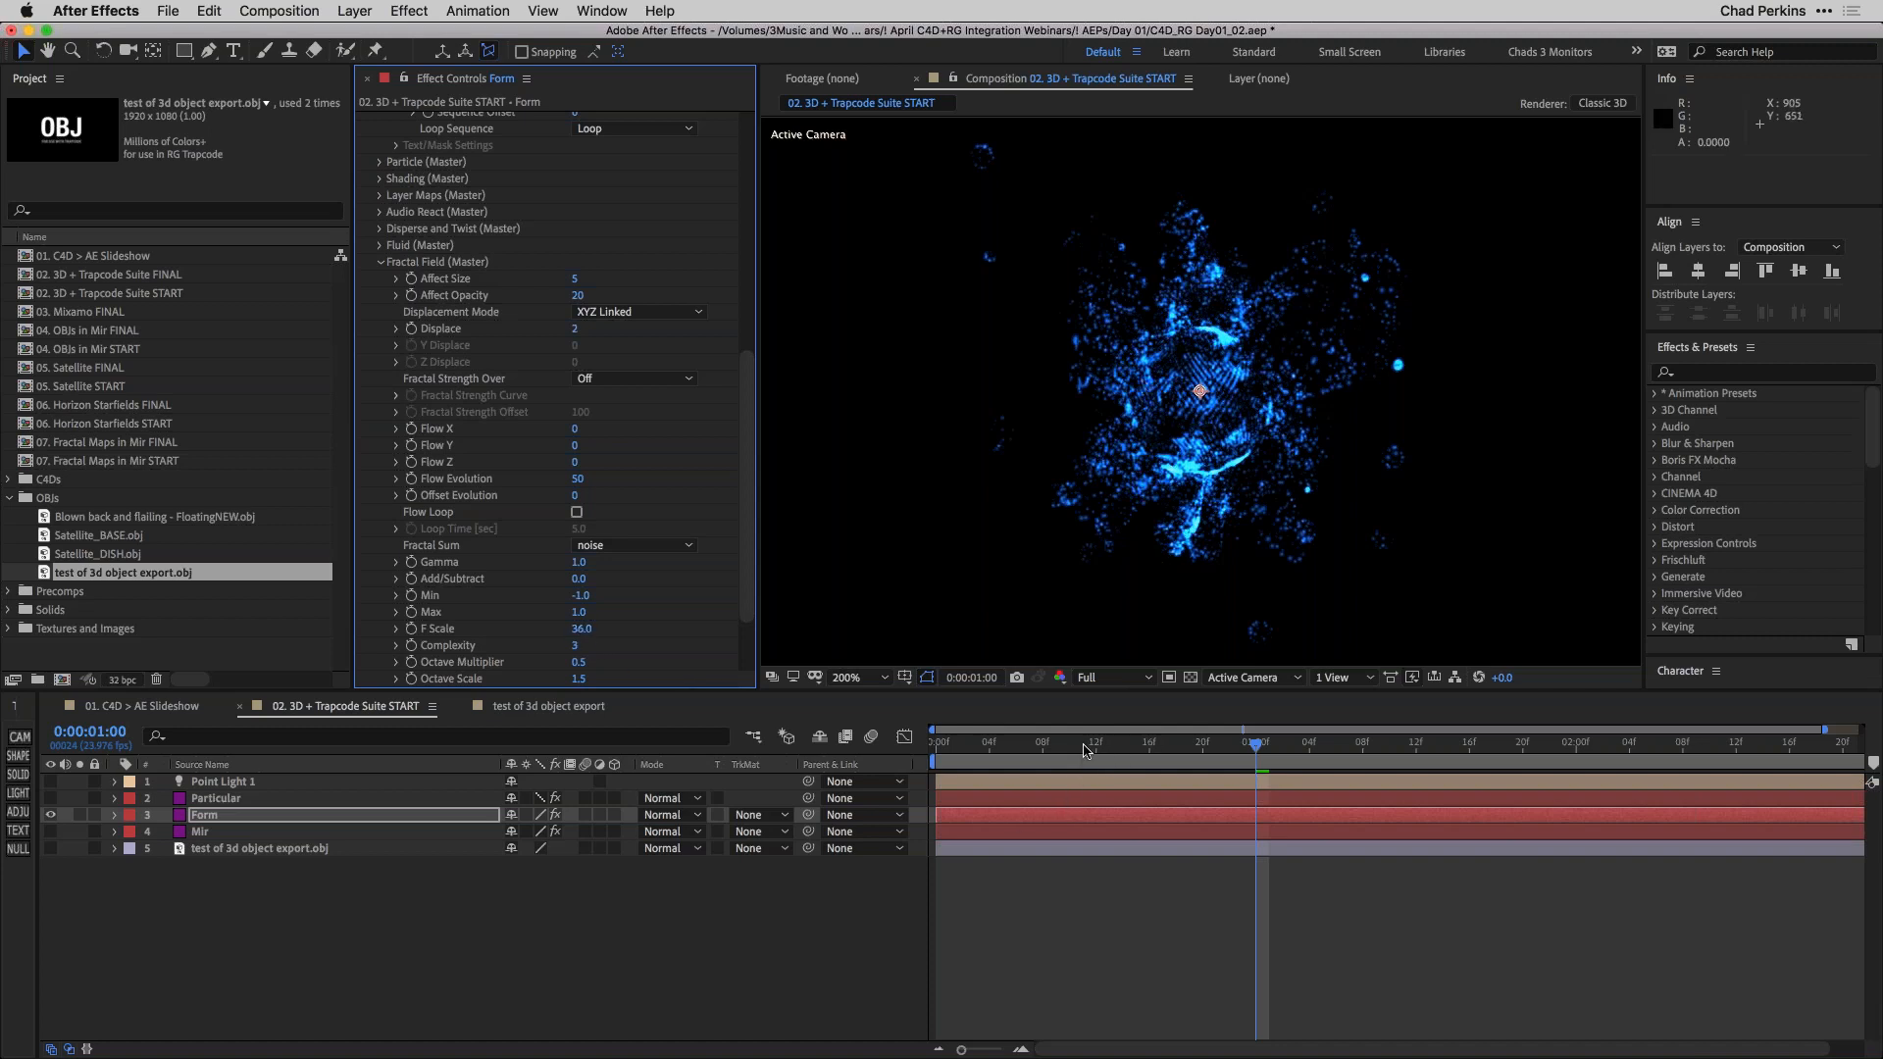
left_click_drag(1086, 749, 1189, 748)
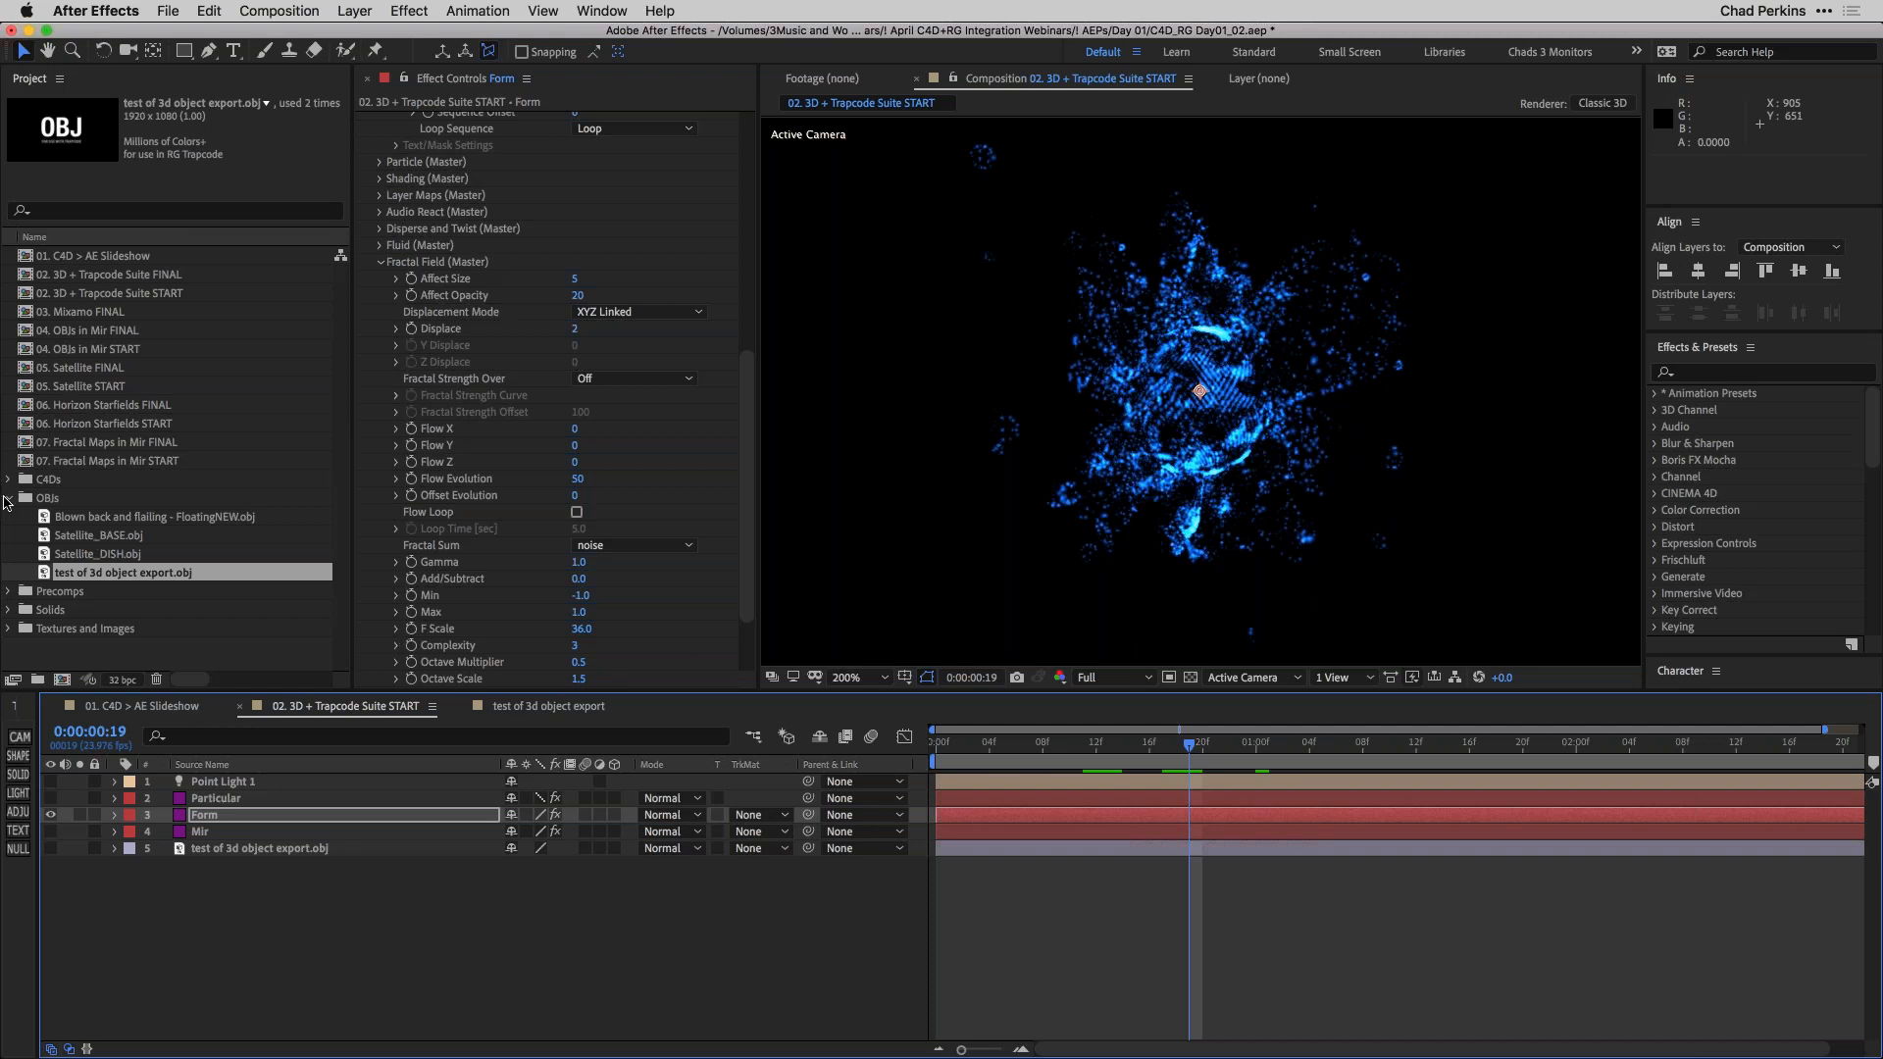
Open the 02. 3D + Trapcode Suite FINAL composition, scrub to 0:00:01:04 and preview the finished effect.
left_click(8, 499)
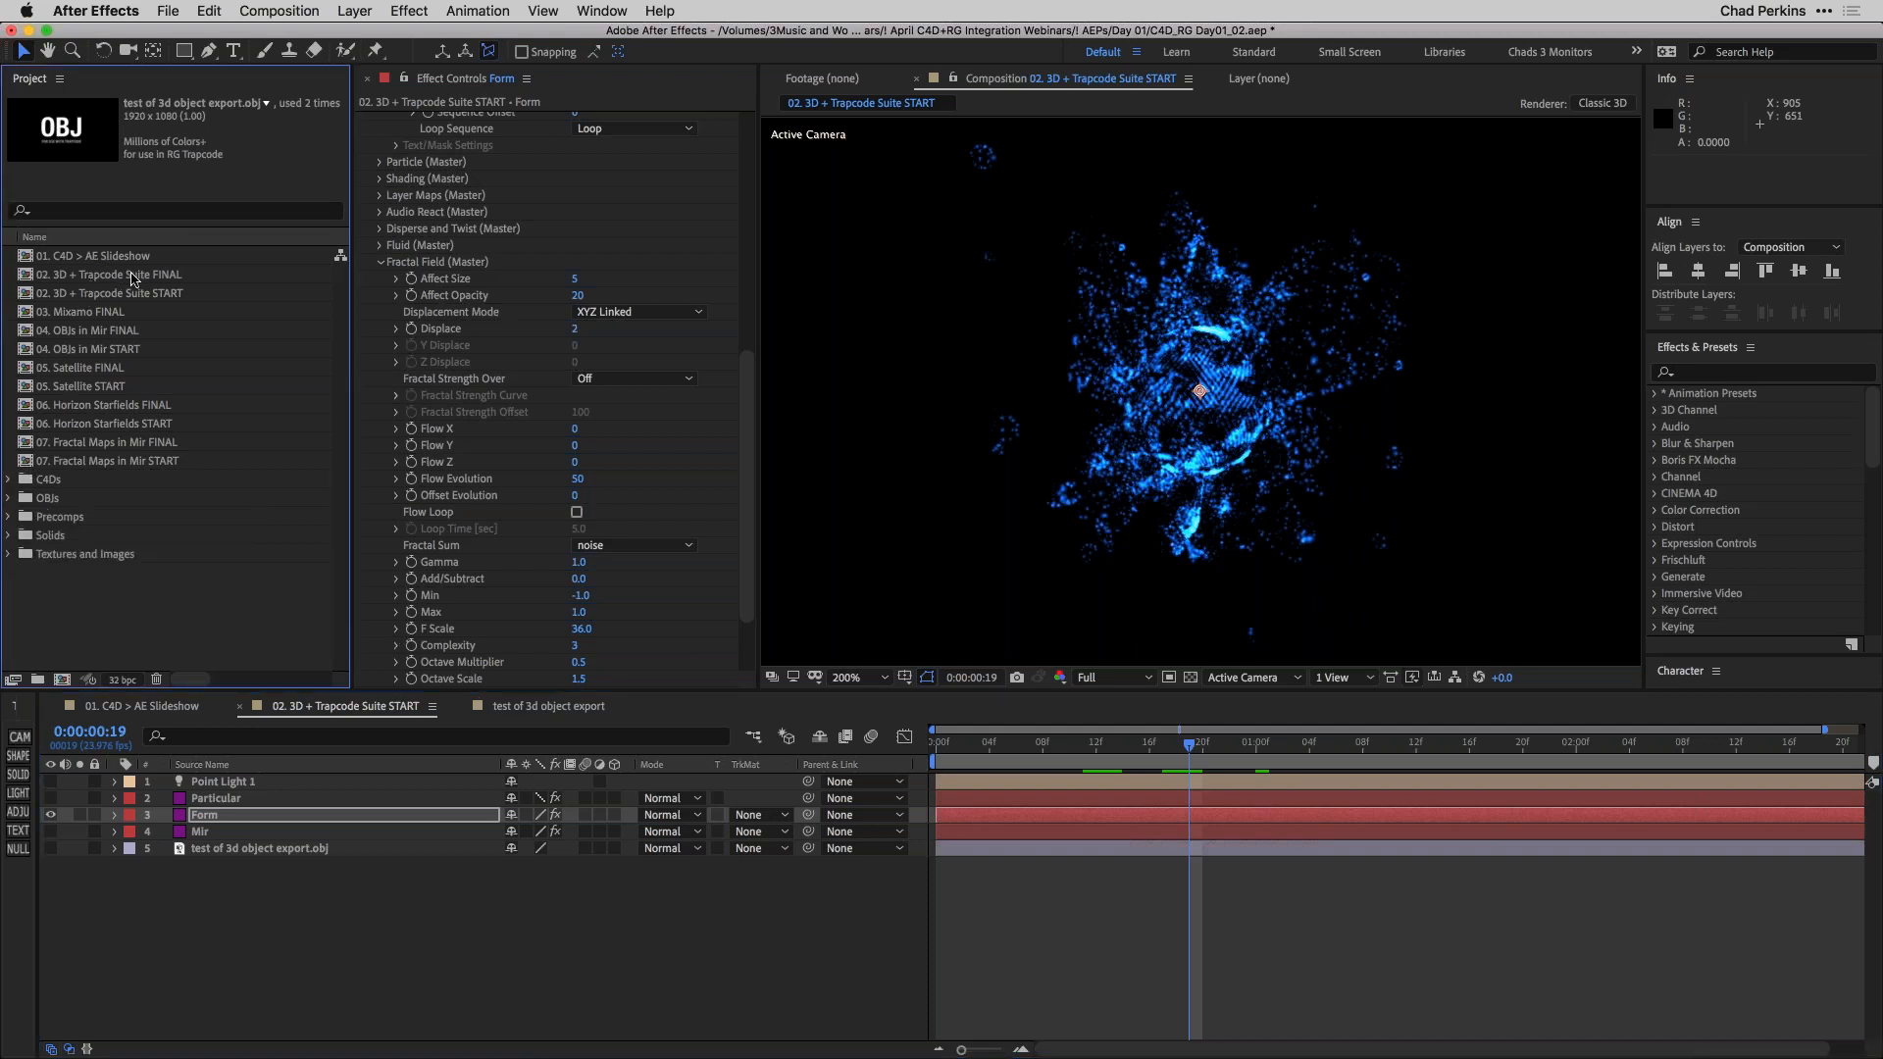
left_click(133, 280)
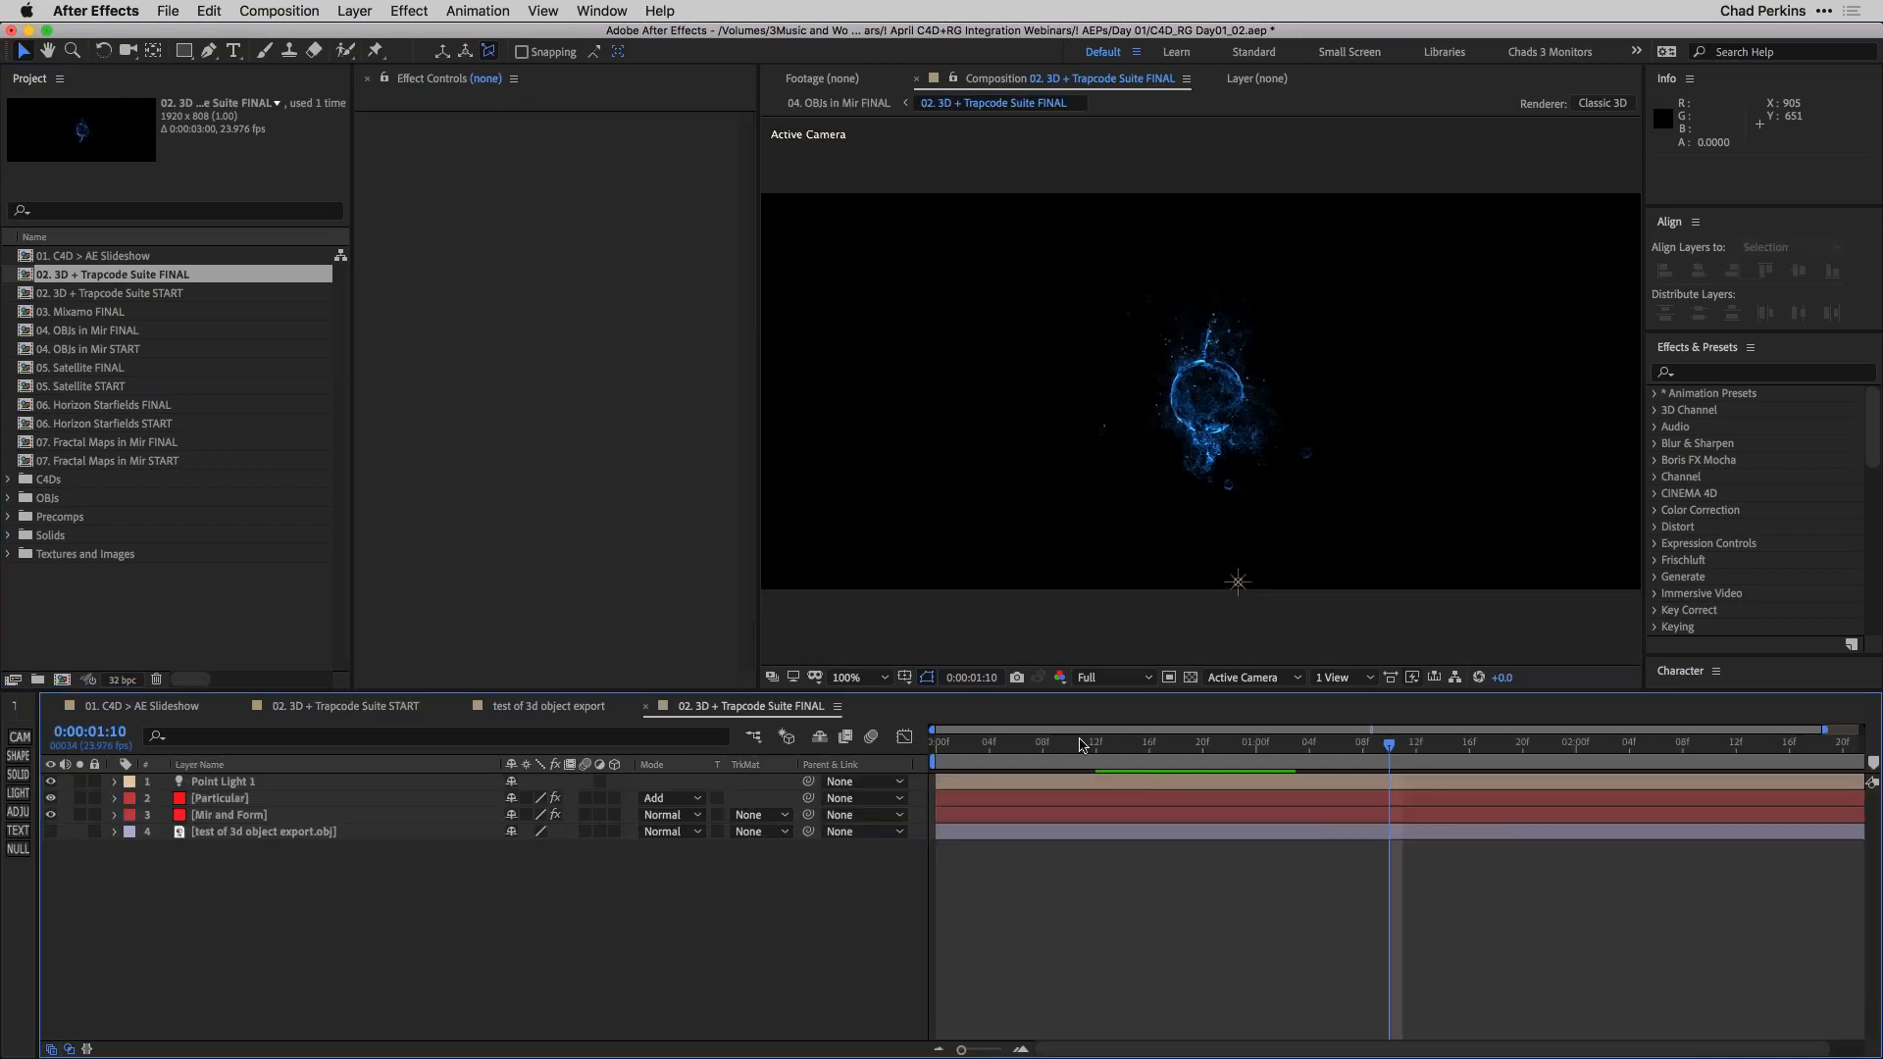
left_click_drag(1079, 738, 1312, 746)
key("space")
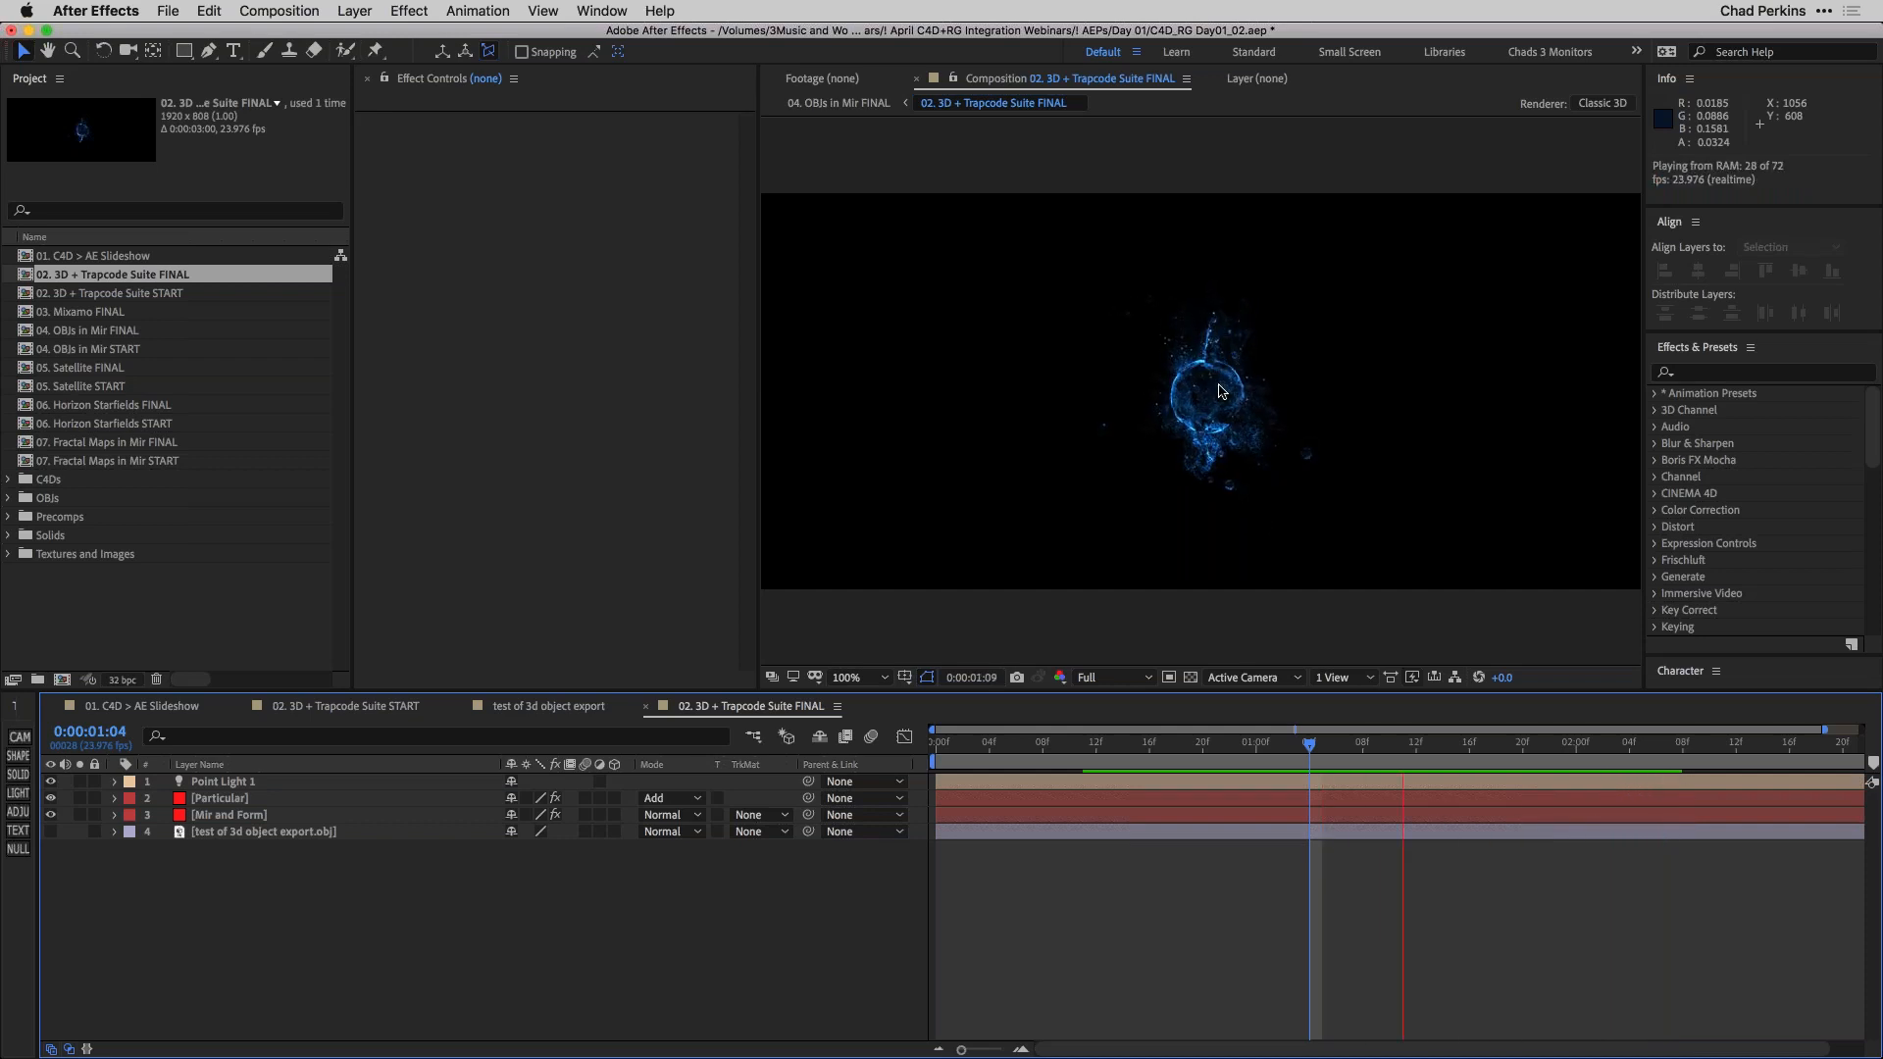
Zoom the composition view to 200% and stop the preview, then switch to the Mixamo page in Firefox.
key("period")
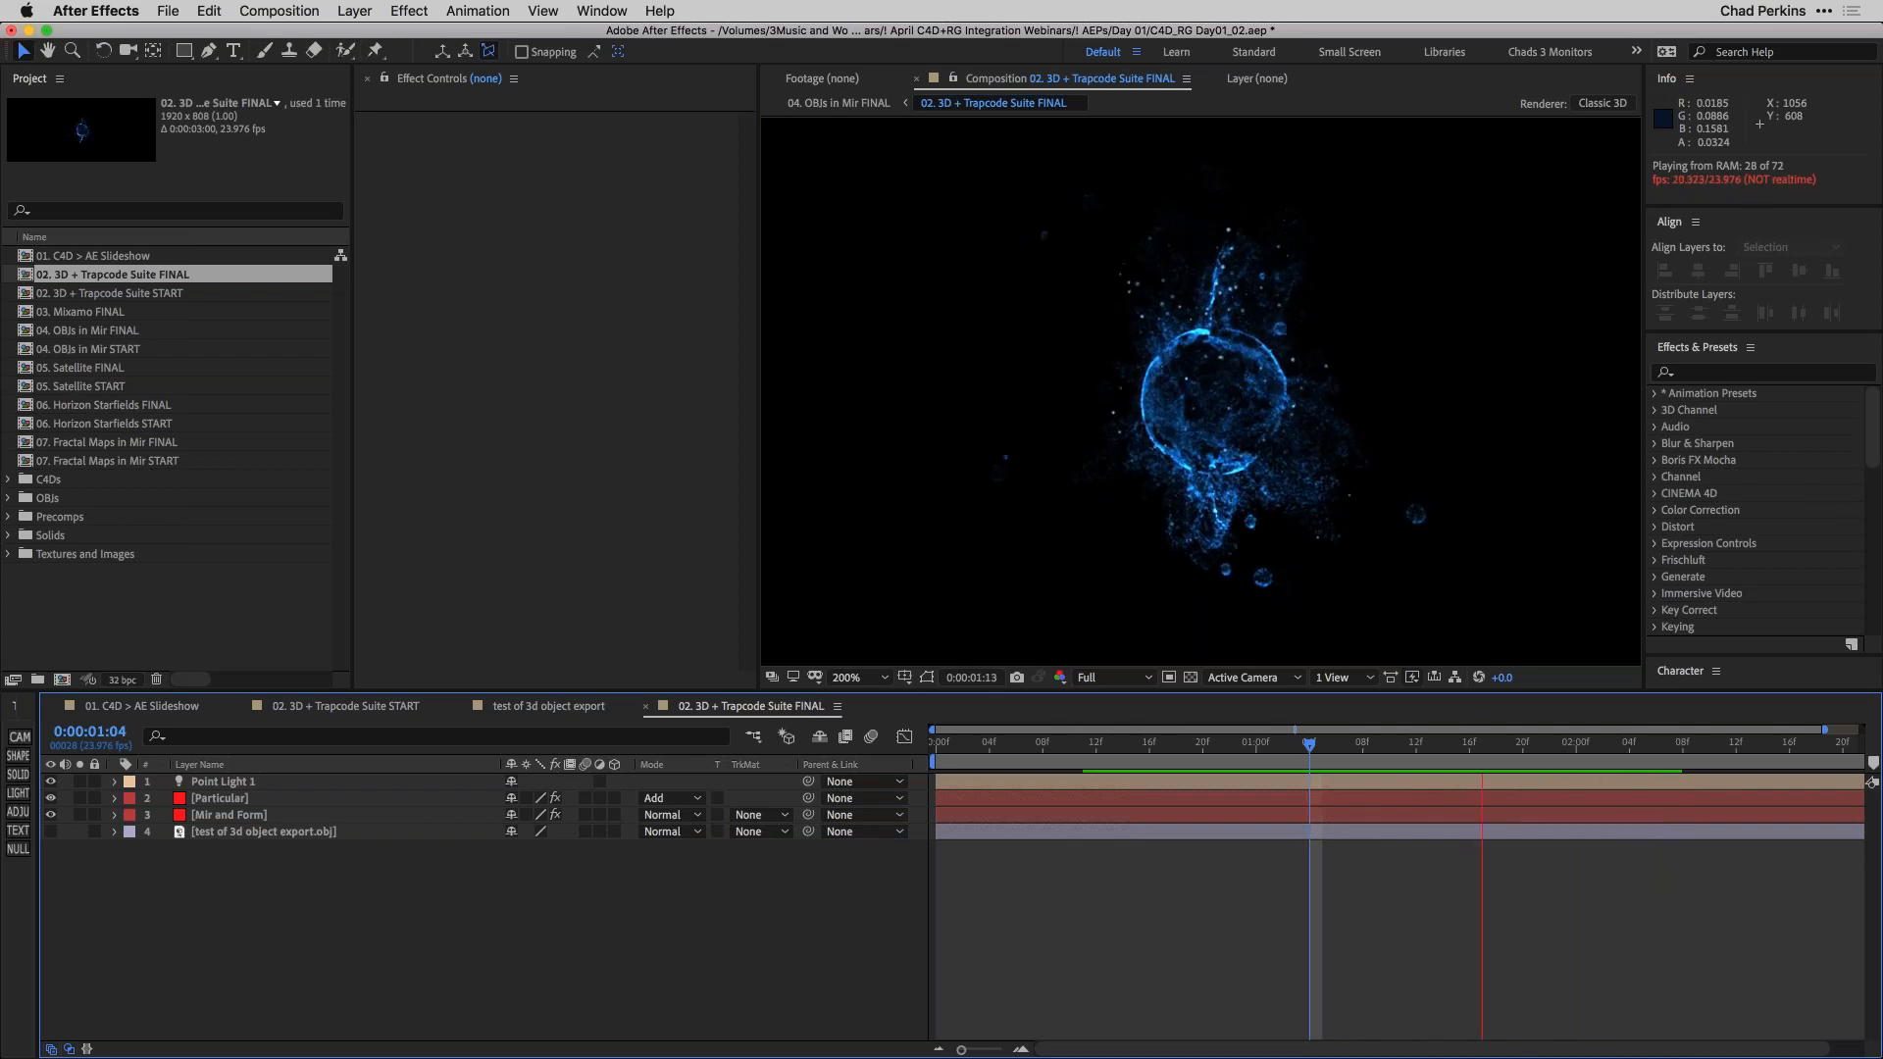
key("space")
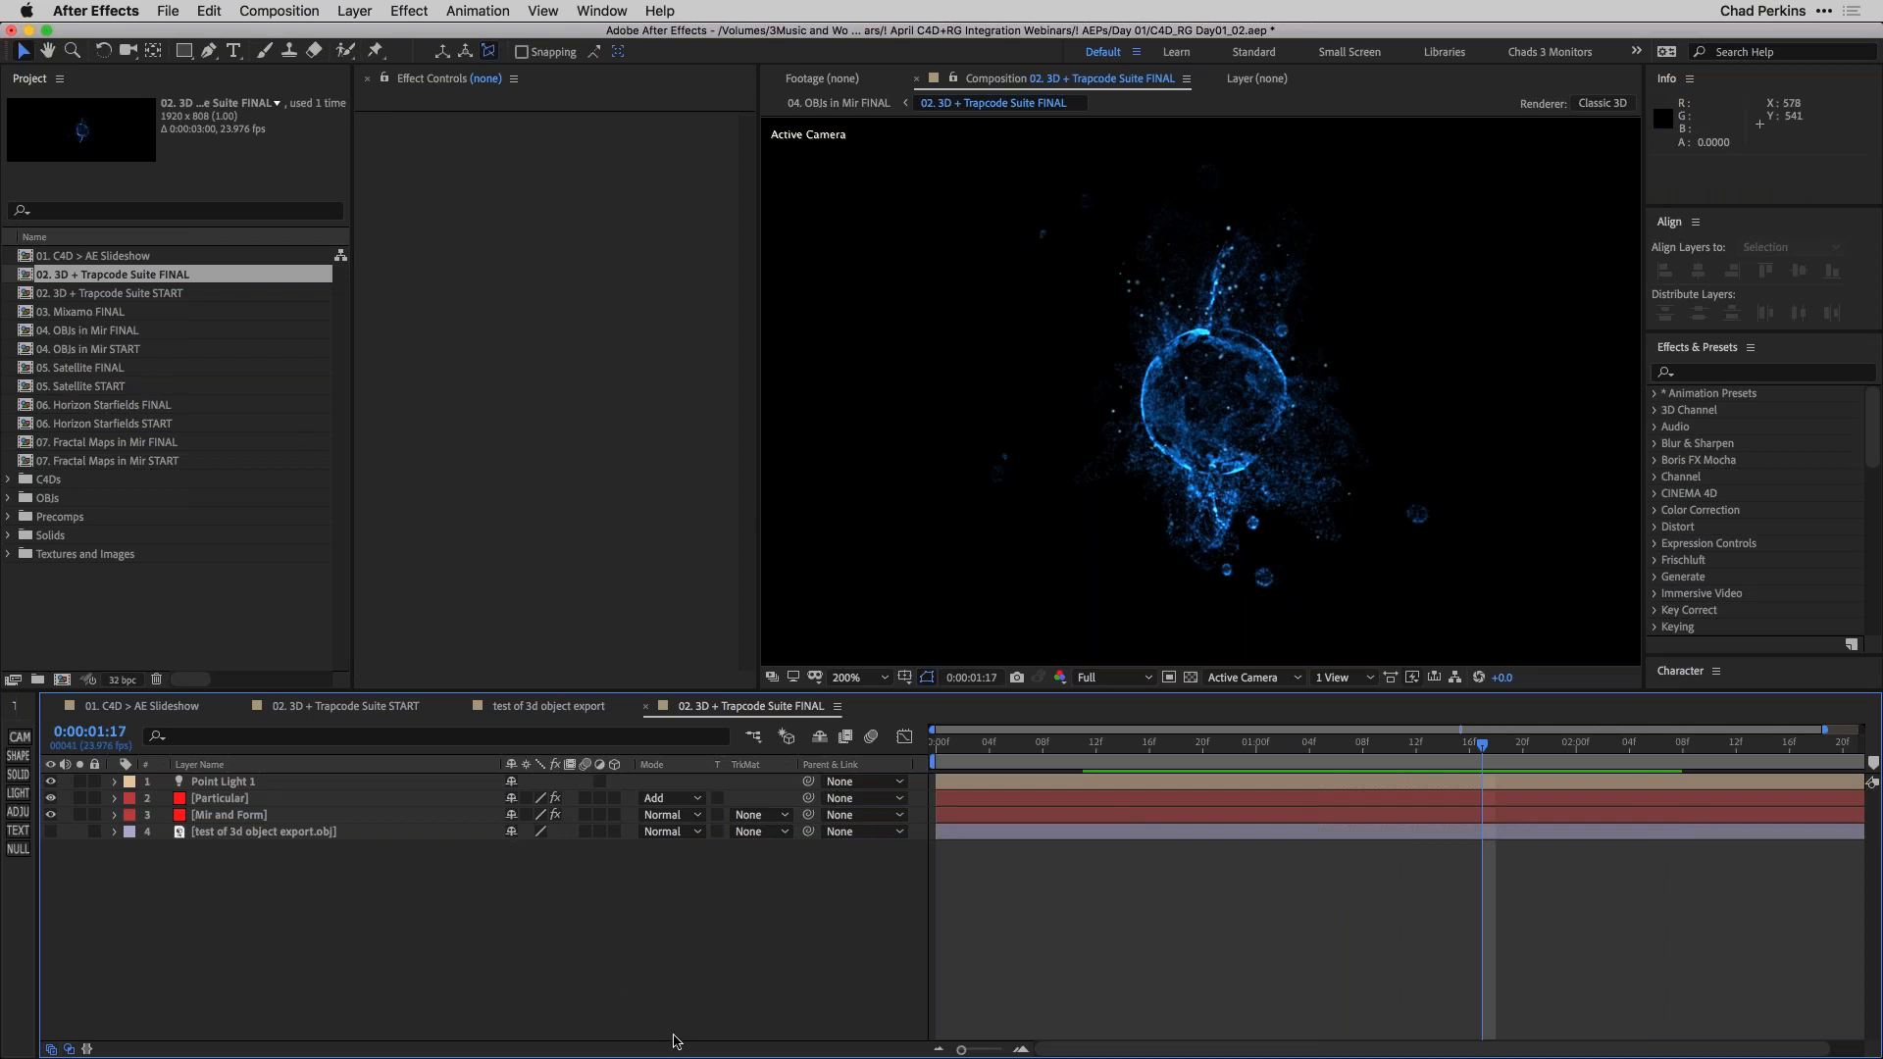
mouse_move(761, 1056)
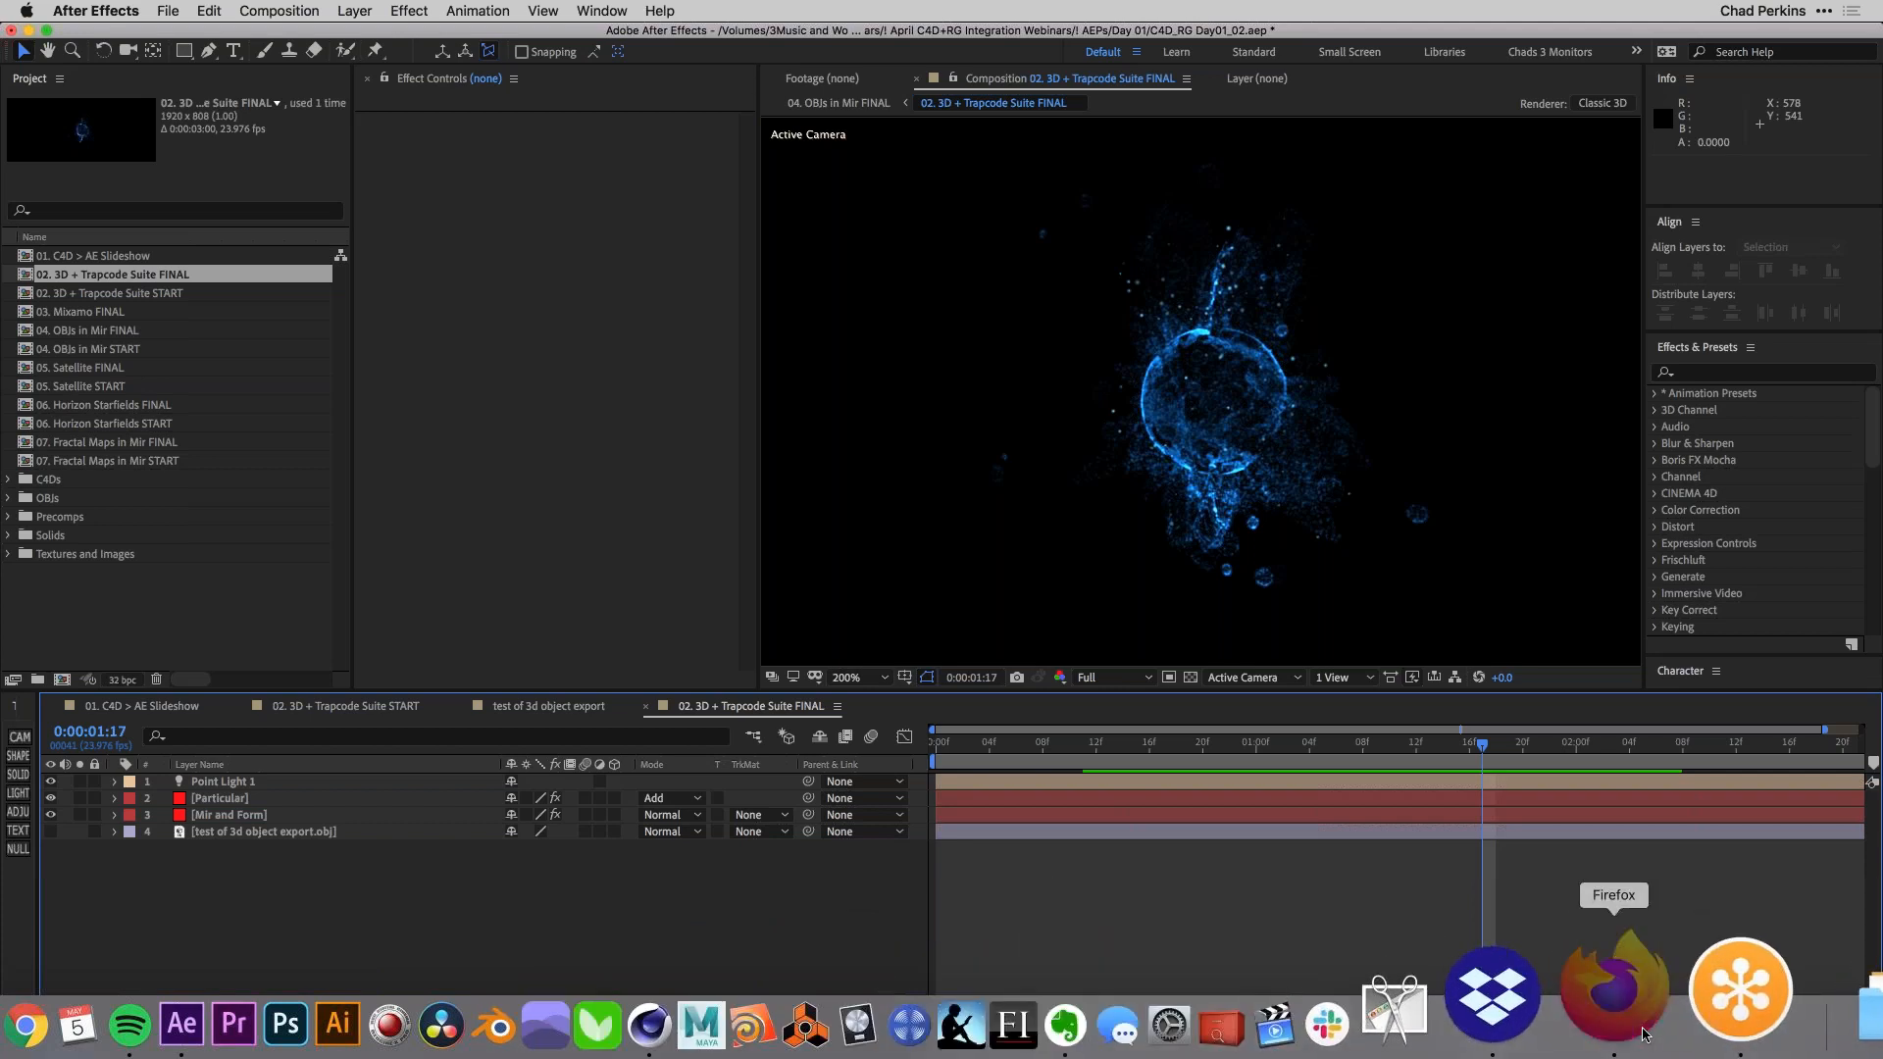
left_click(1594, 1005)
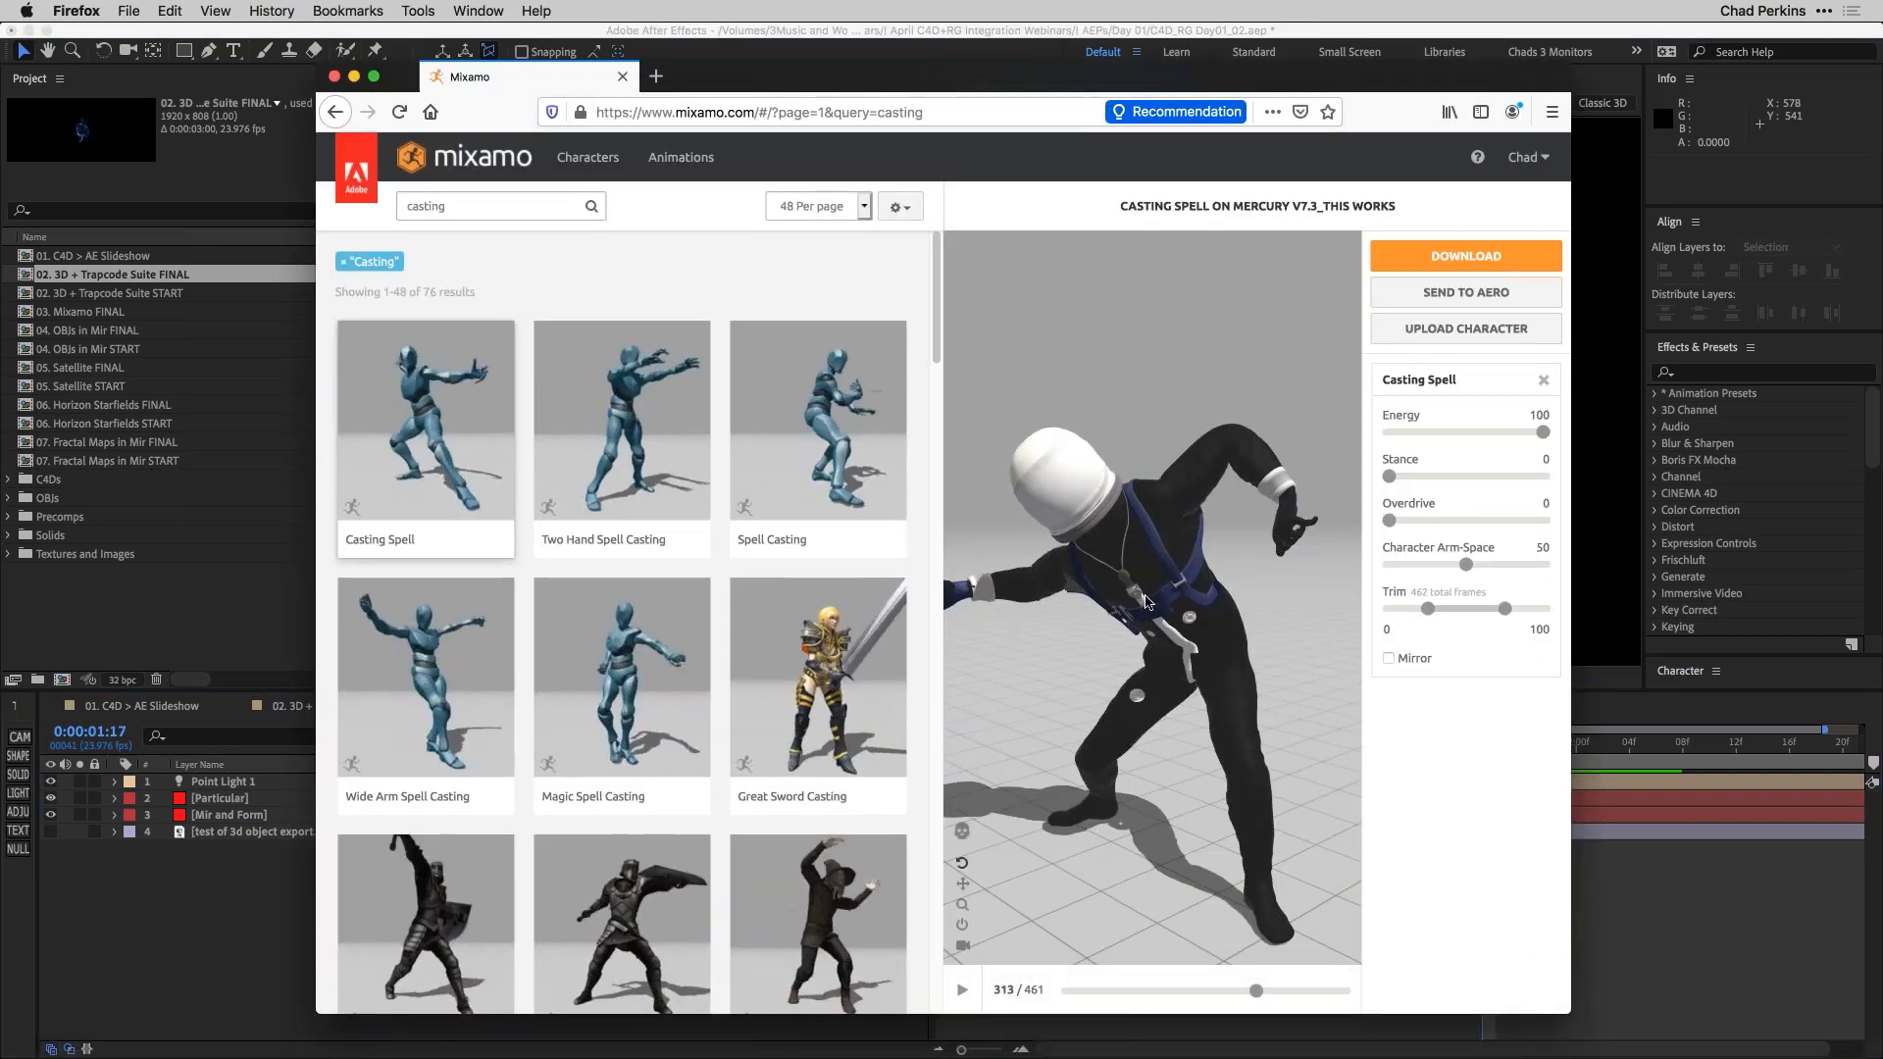
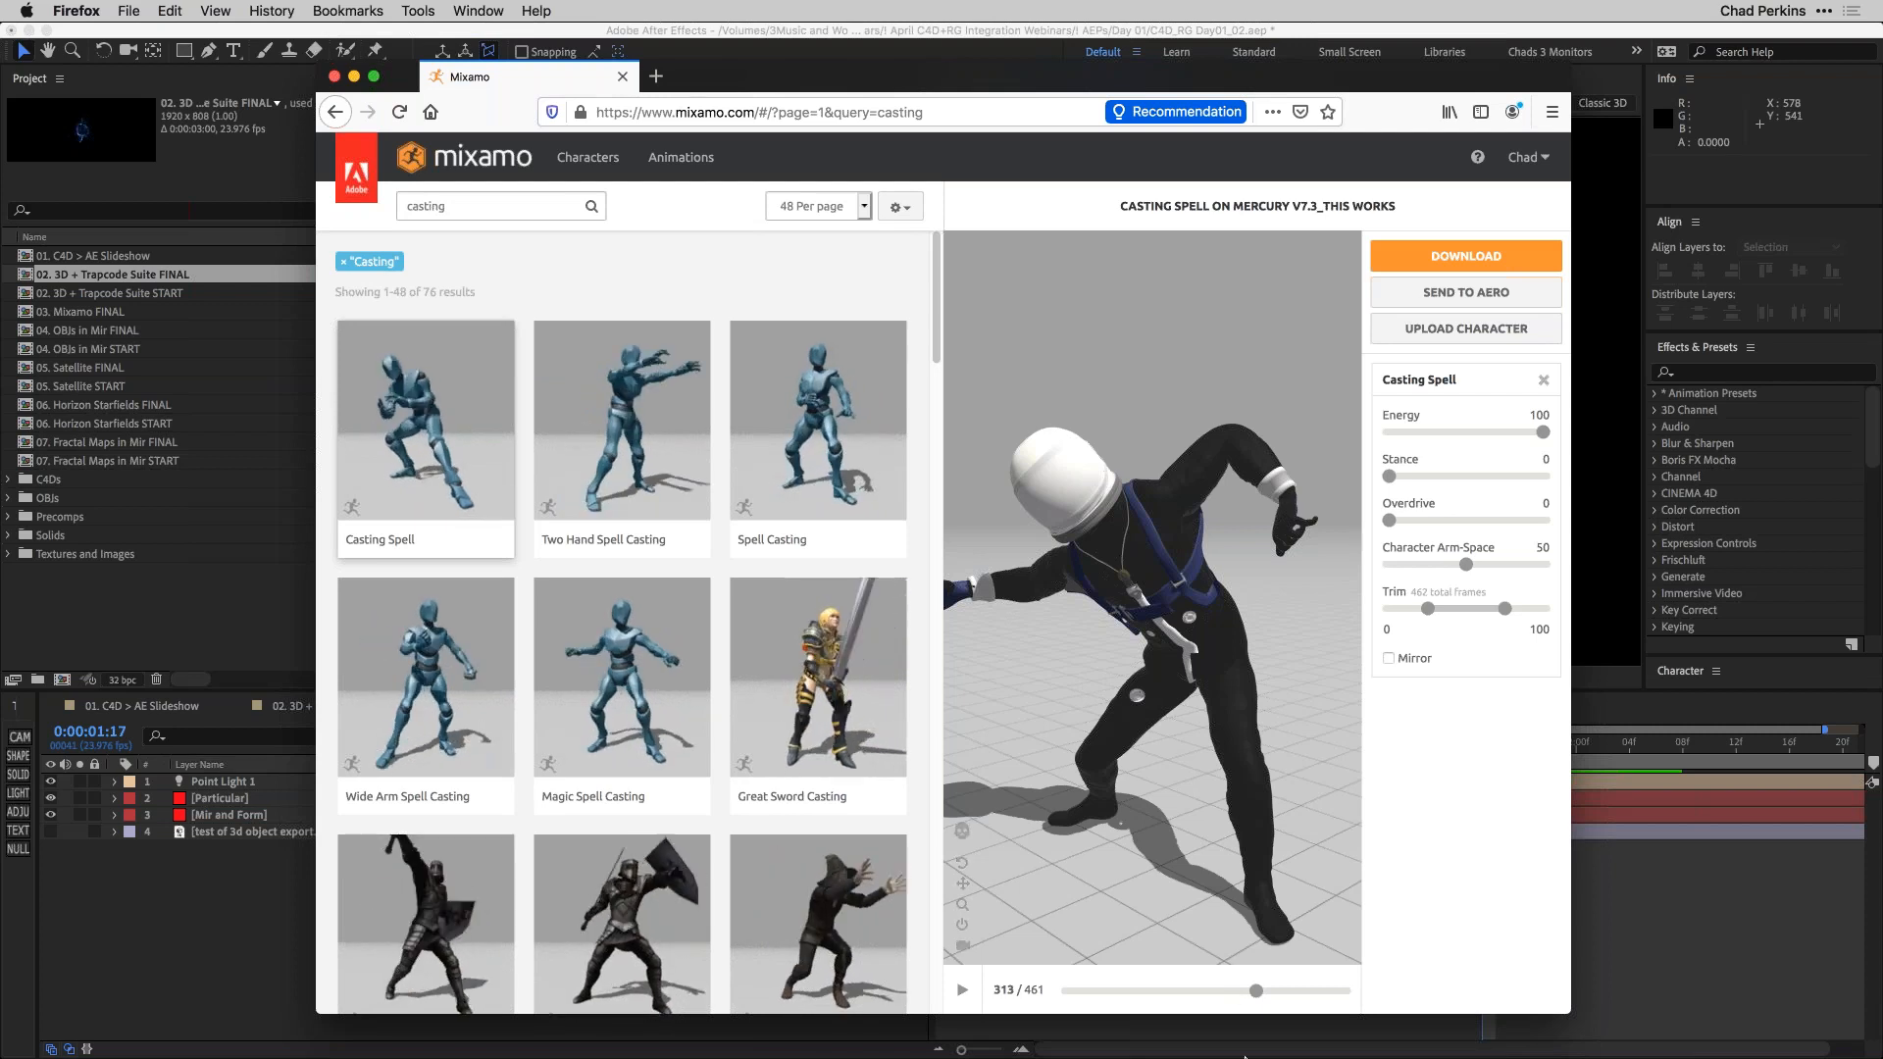
Switch to Cinema 4D and close the Untitled 4 project without saving.
mouse_move(1265, 1052)
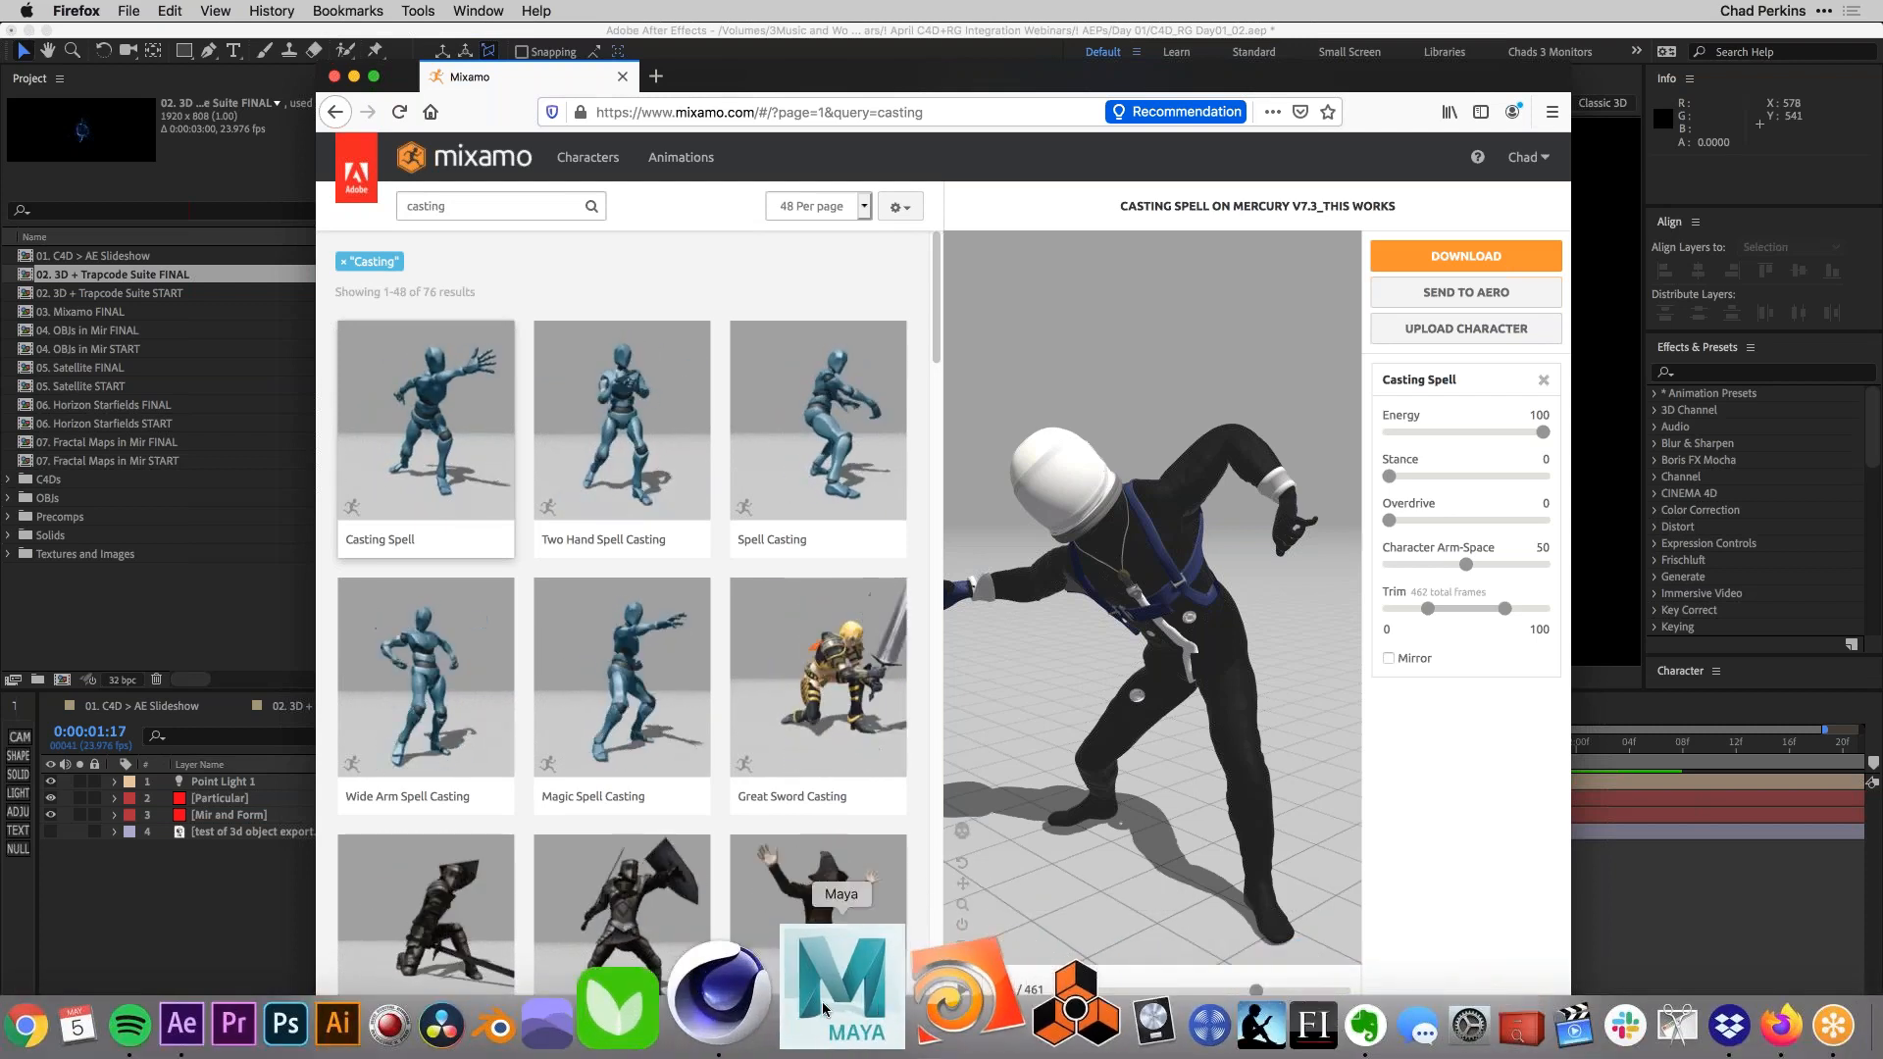
left_click(719, 1006)
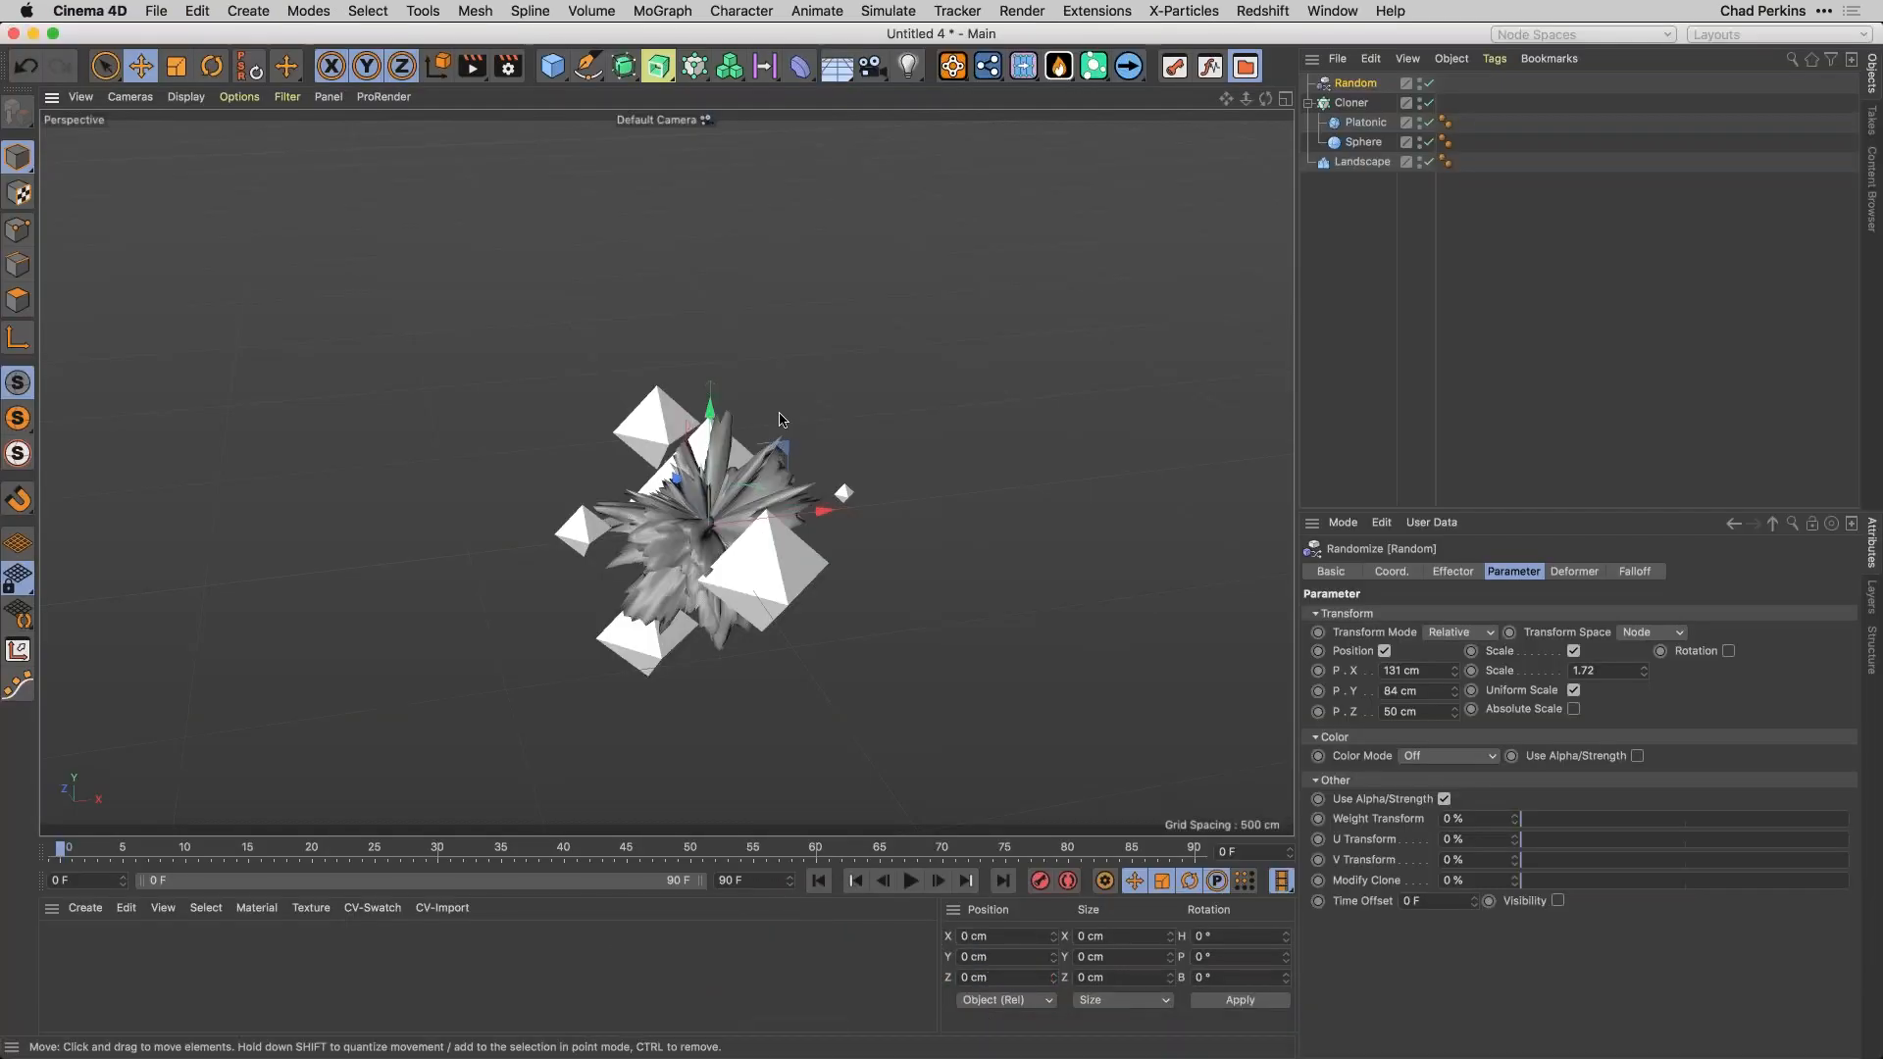
key("super+F4")
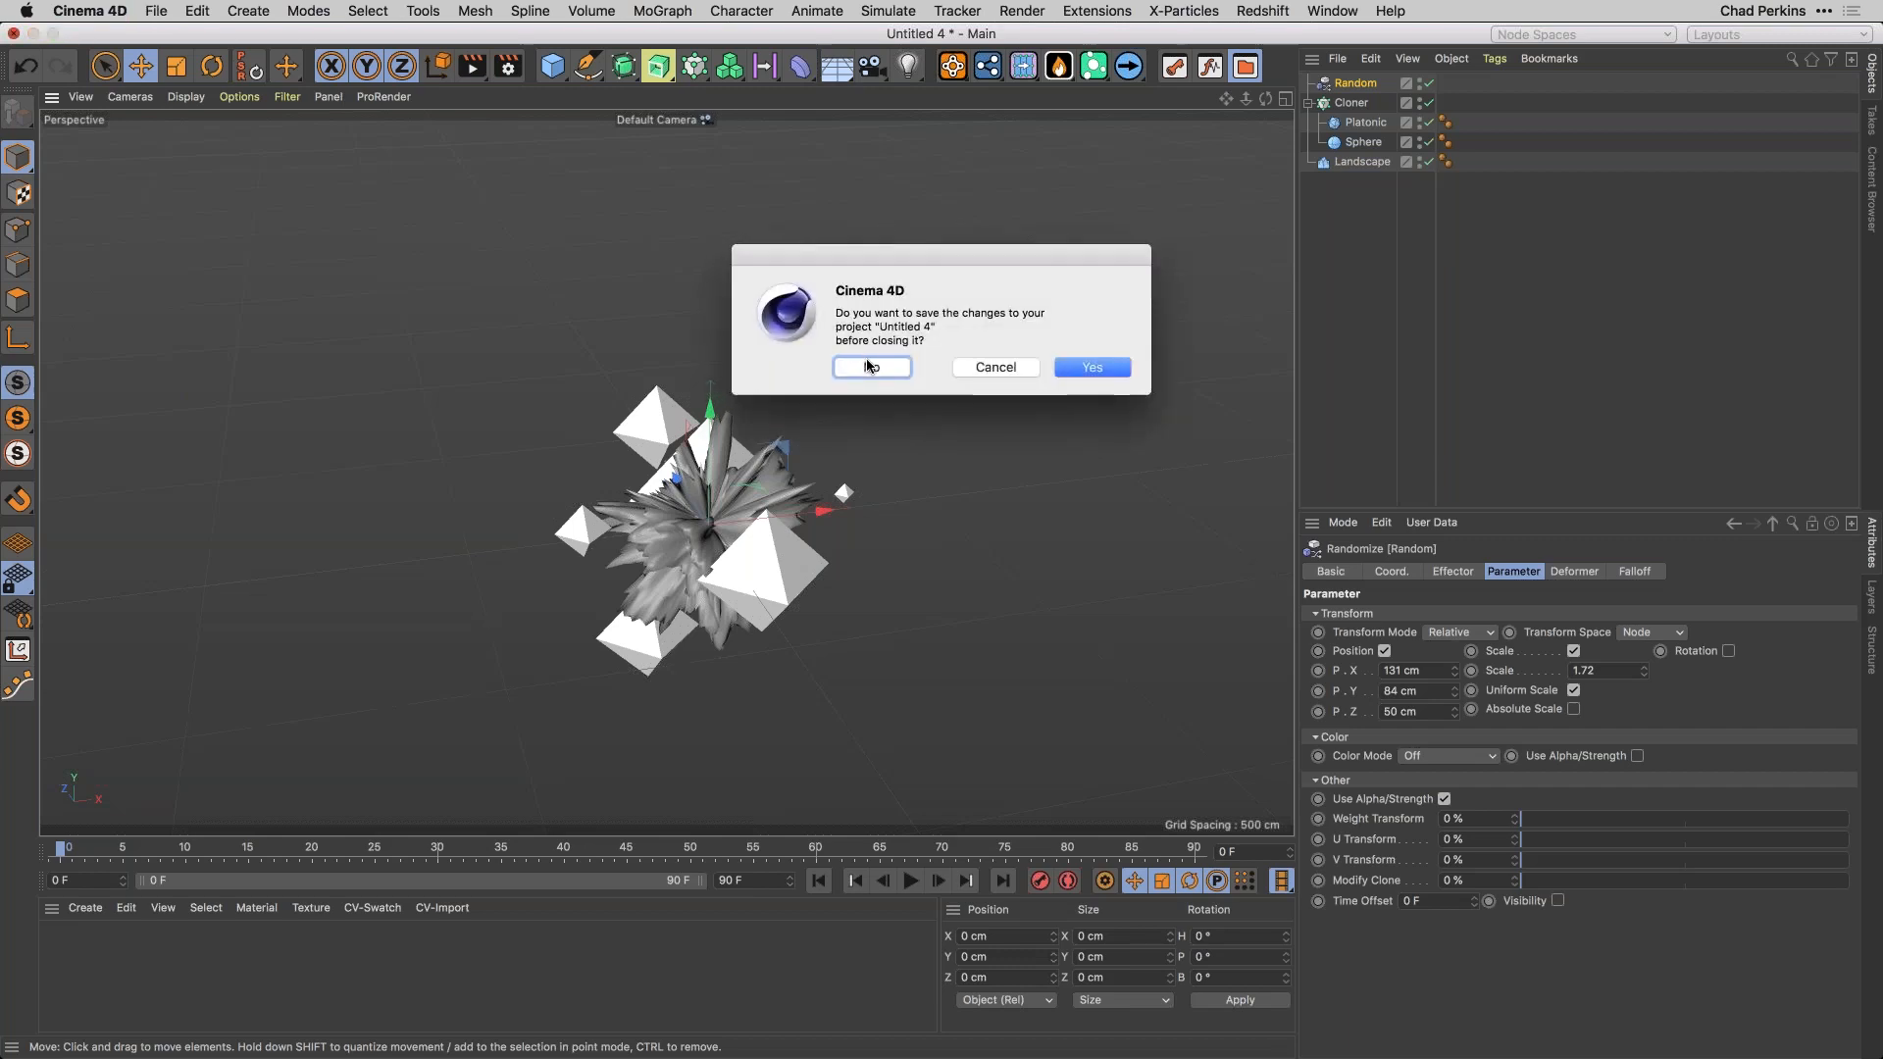
left_click(868, 367)
Open Mercury.obj from the ! Mercury folder, importing it with Invert Transparency off and the .MTL file's materials.
key("super+o")
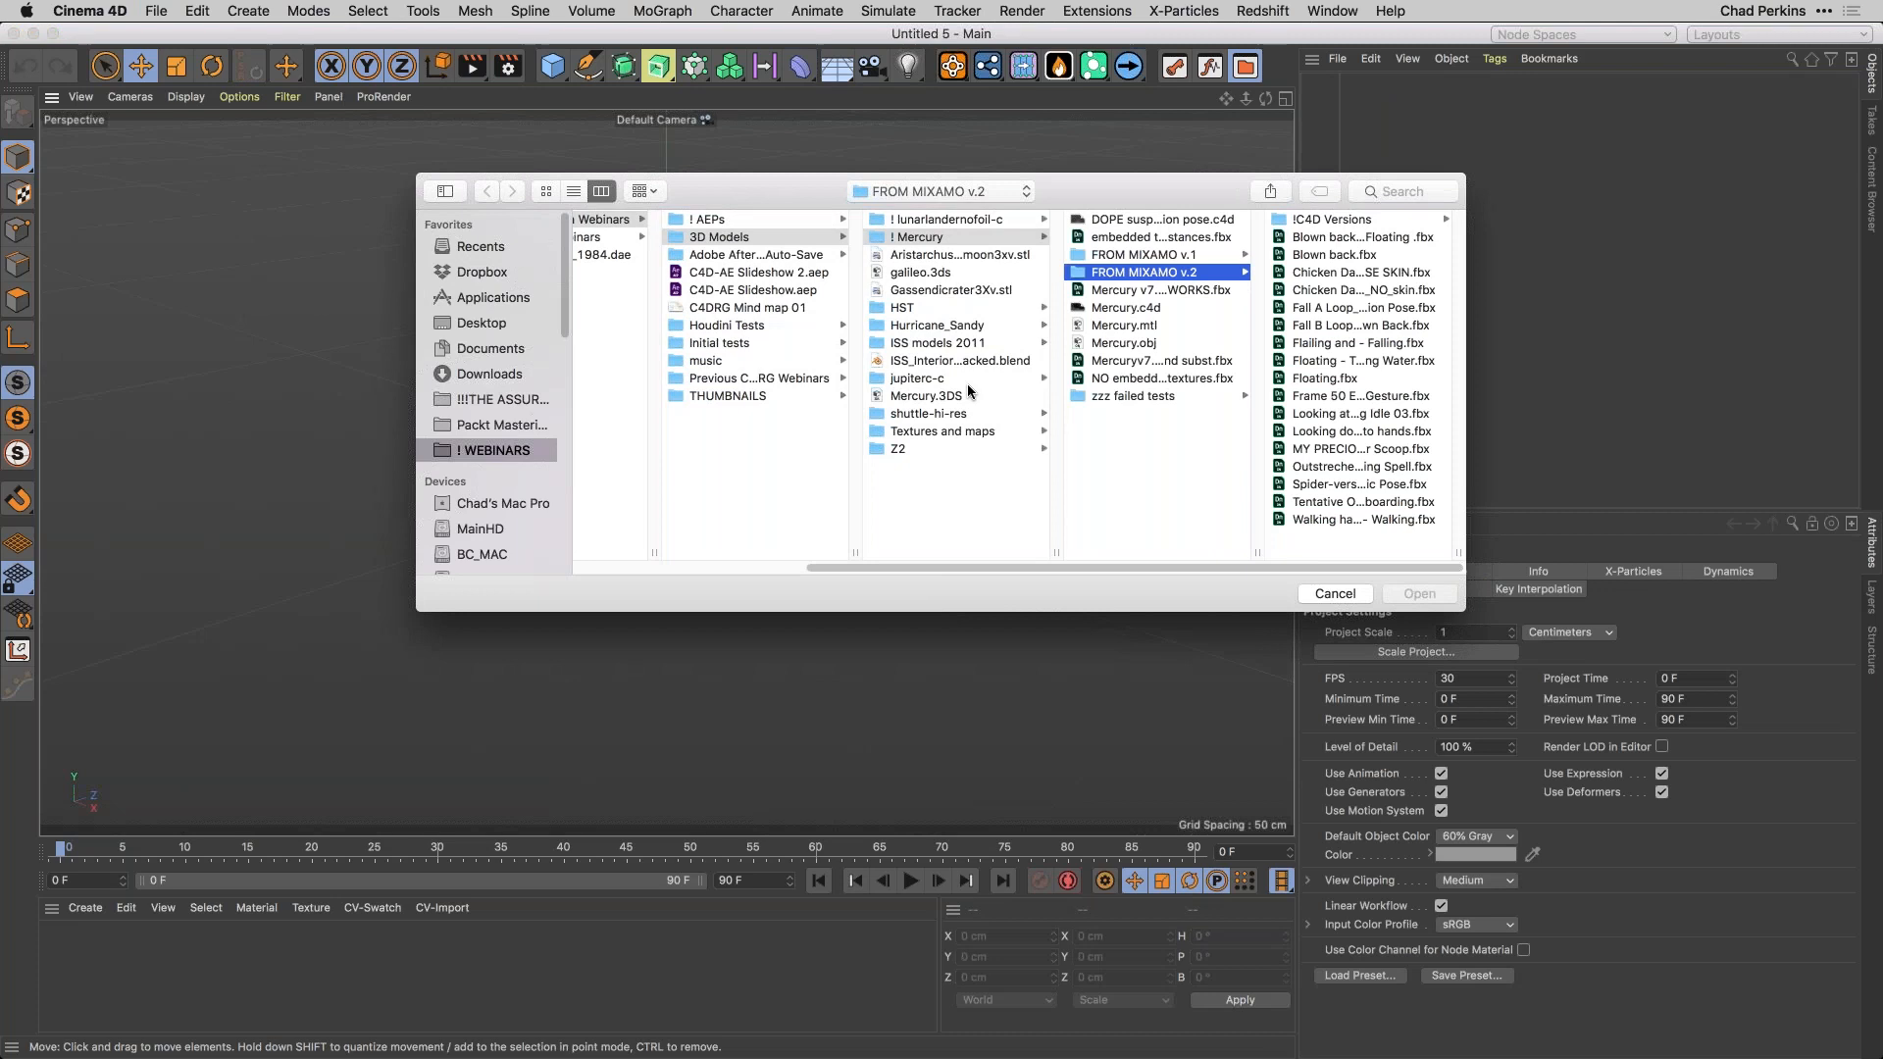
left_click(1133, 342)
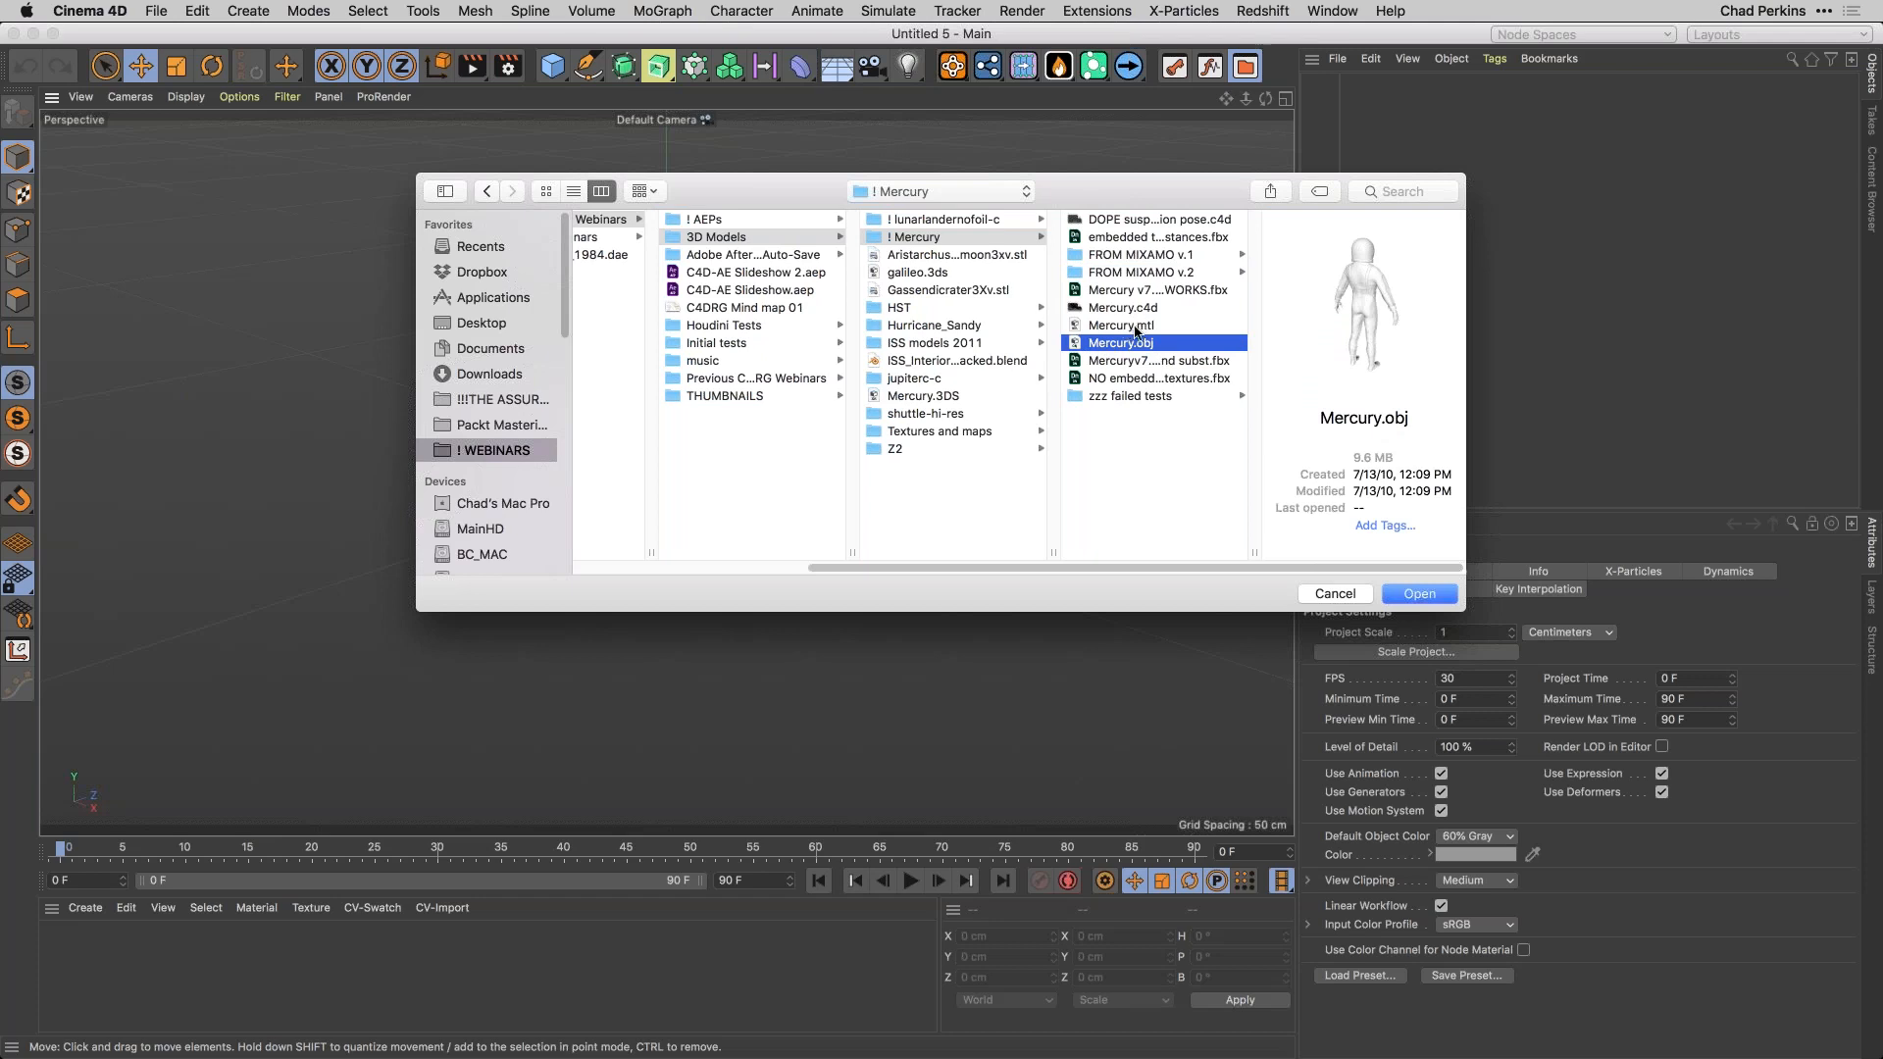
left_click(1438, 595)
left_click(1370, 624)
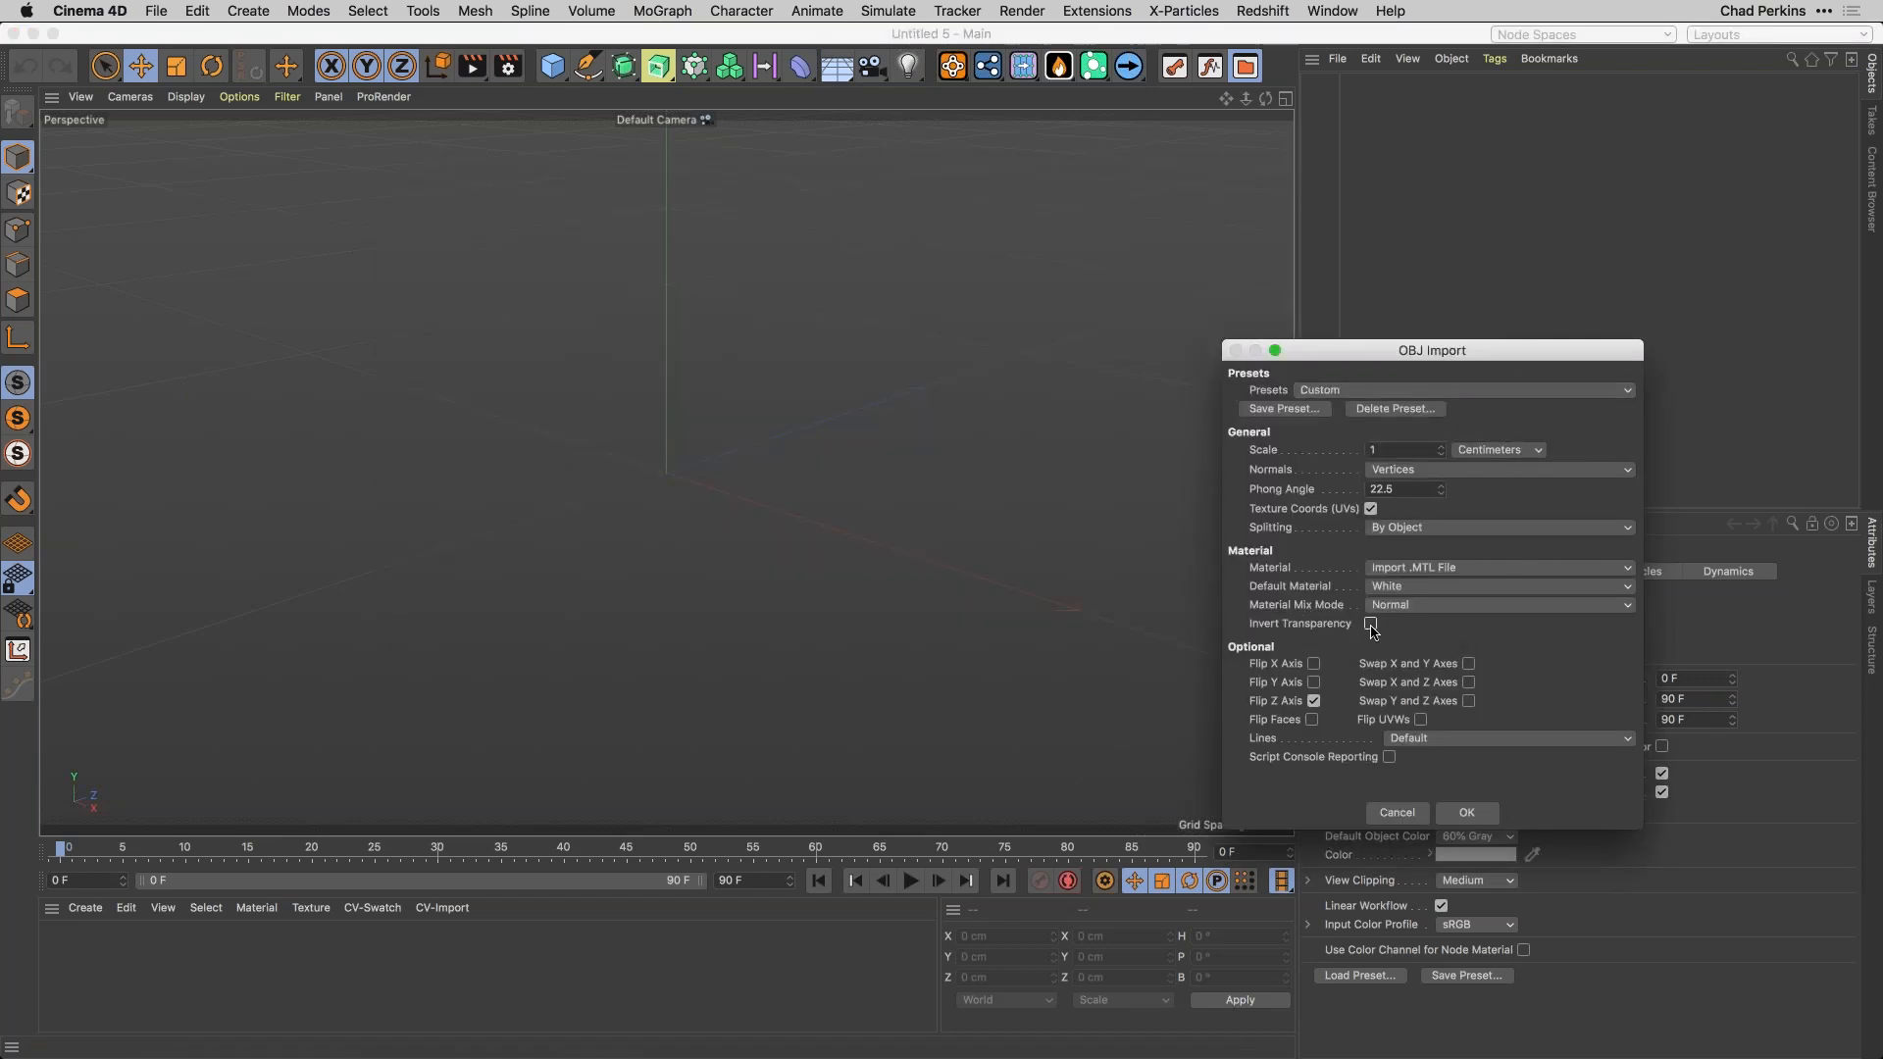
left_click(1462, 815)
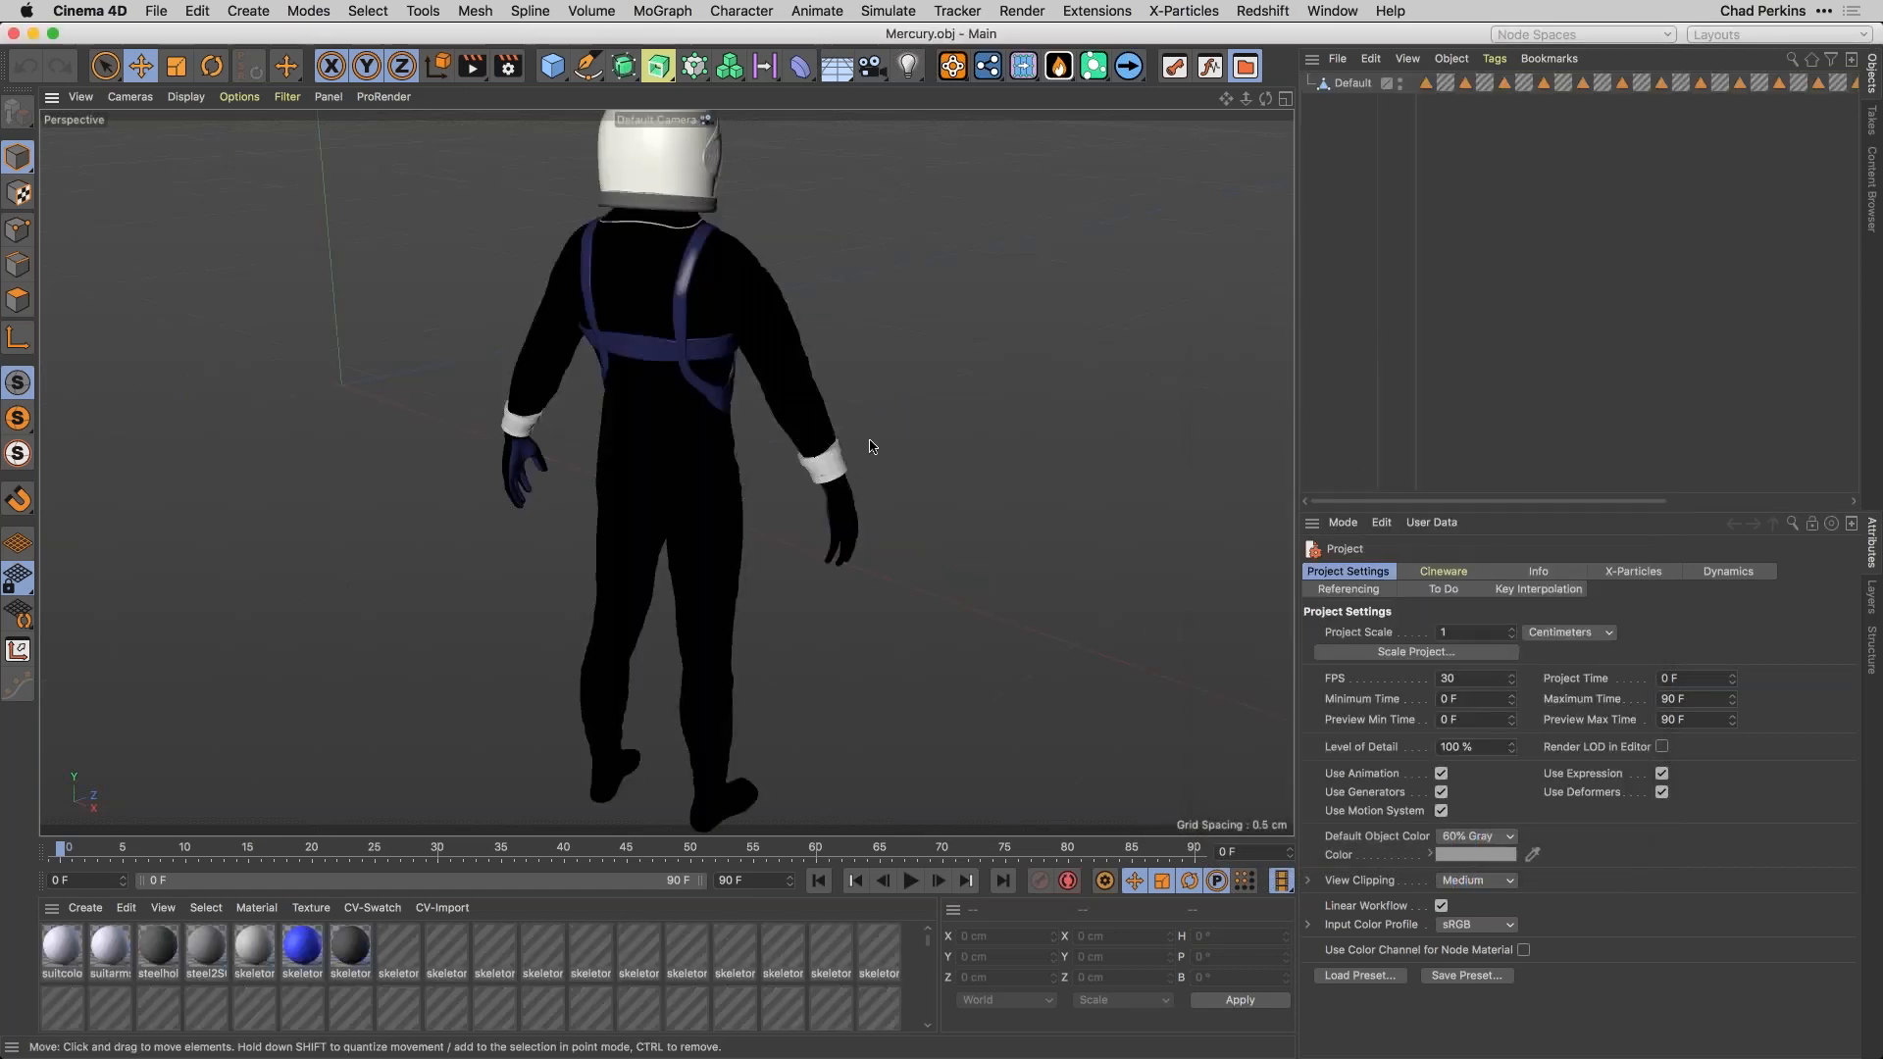
Frame the whole imported astronaut model and examine it from the front.
scroll(745, 430, "up", 10)
middle_click_drag(746, 425, 1157, 525, "alt")
middle_click_drag(414, 386, 650, 403, "alt")
left_click_drag(651, 408, 411, 413, "alt")
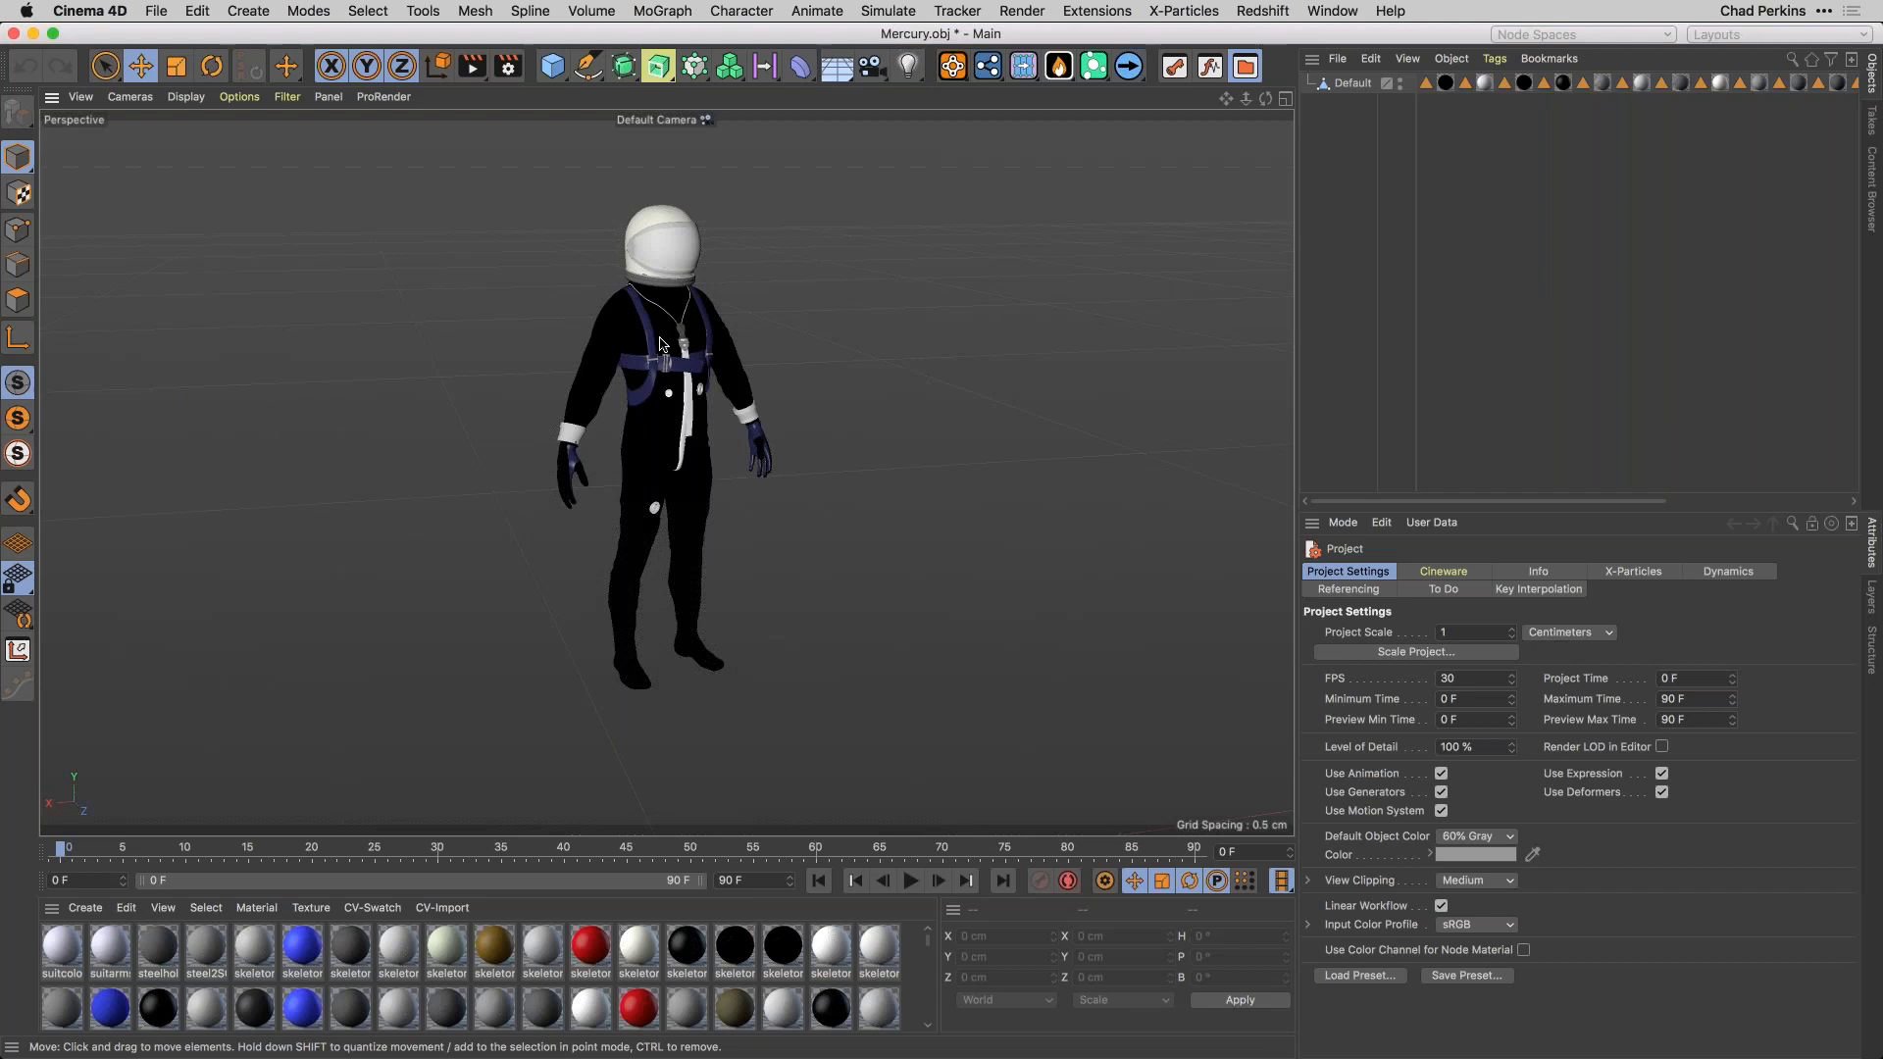
left_click_drag(696, 402, 602, 400, "alt")
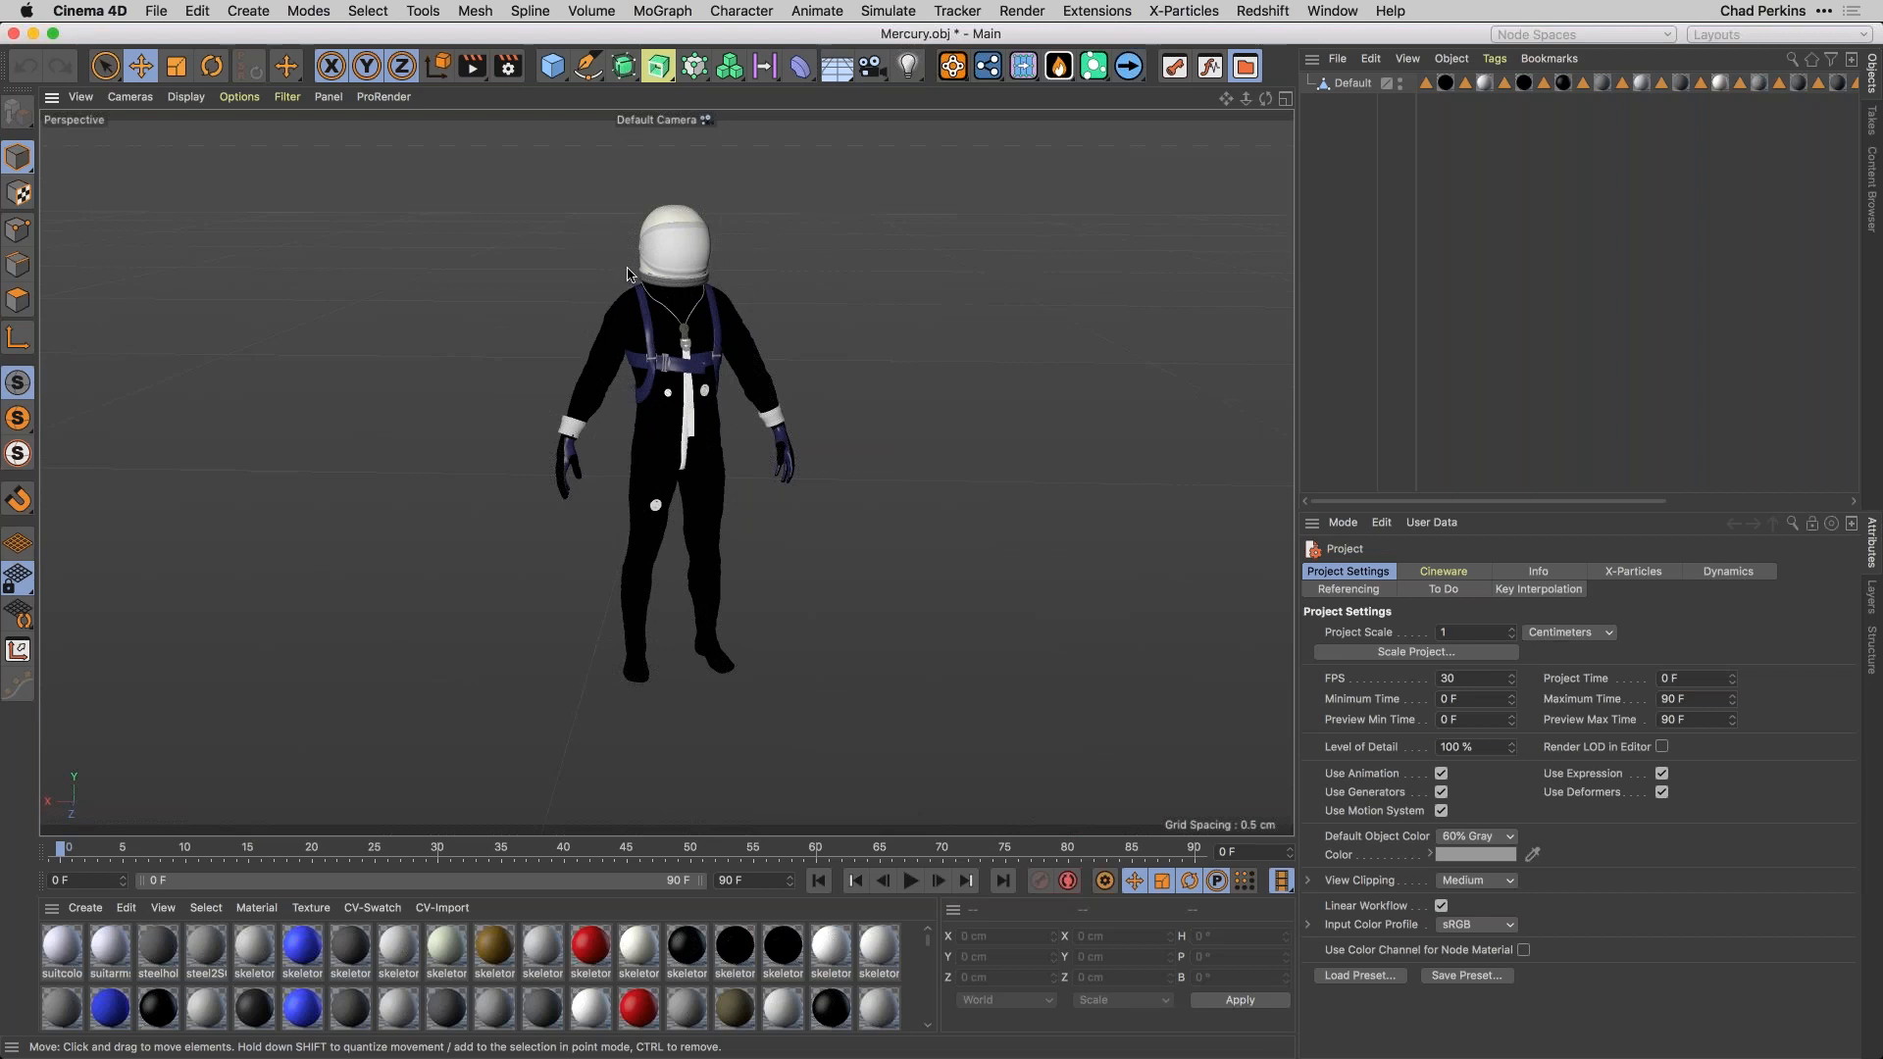
Review the file formats available for exporting the astronaut model, without exporting.
left_click(157, 10)
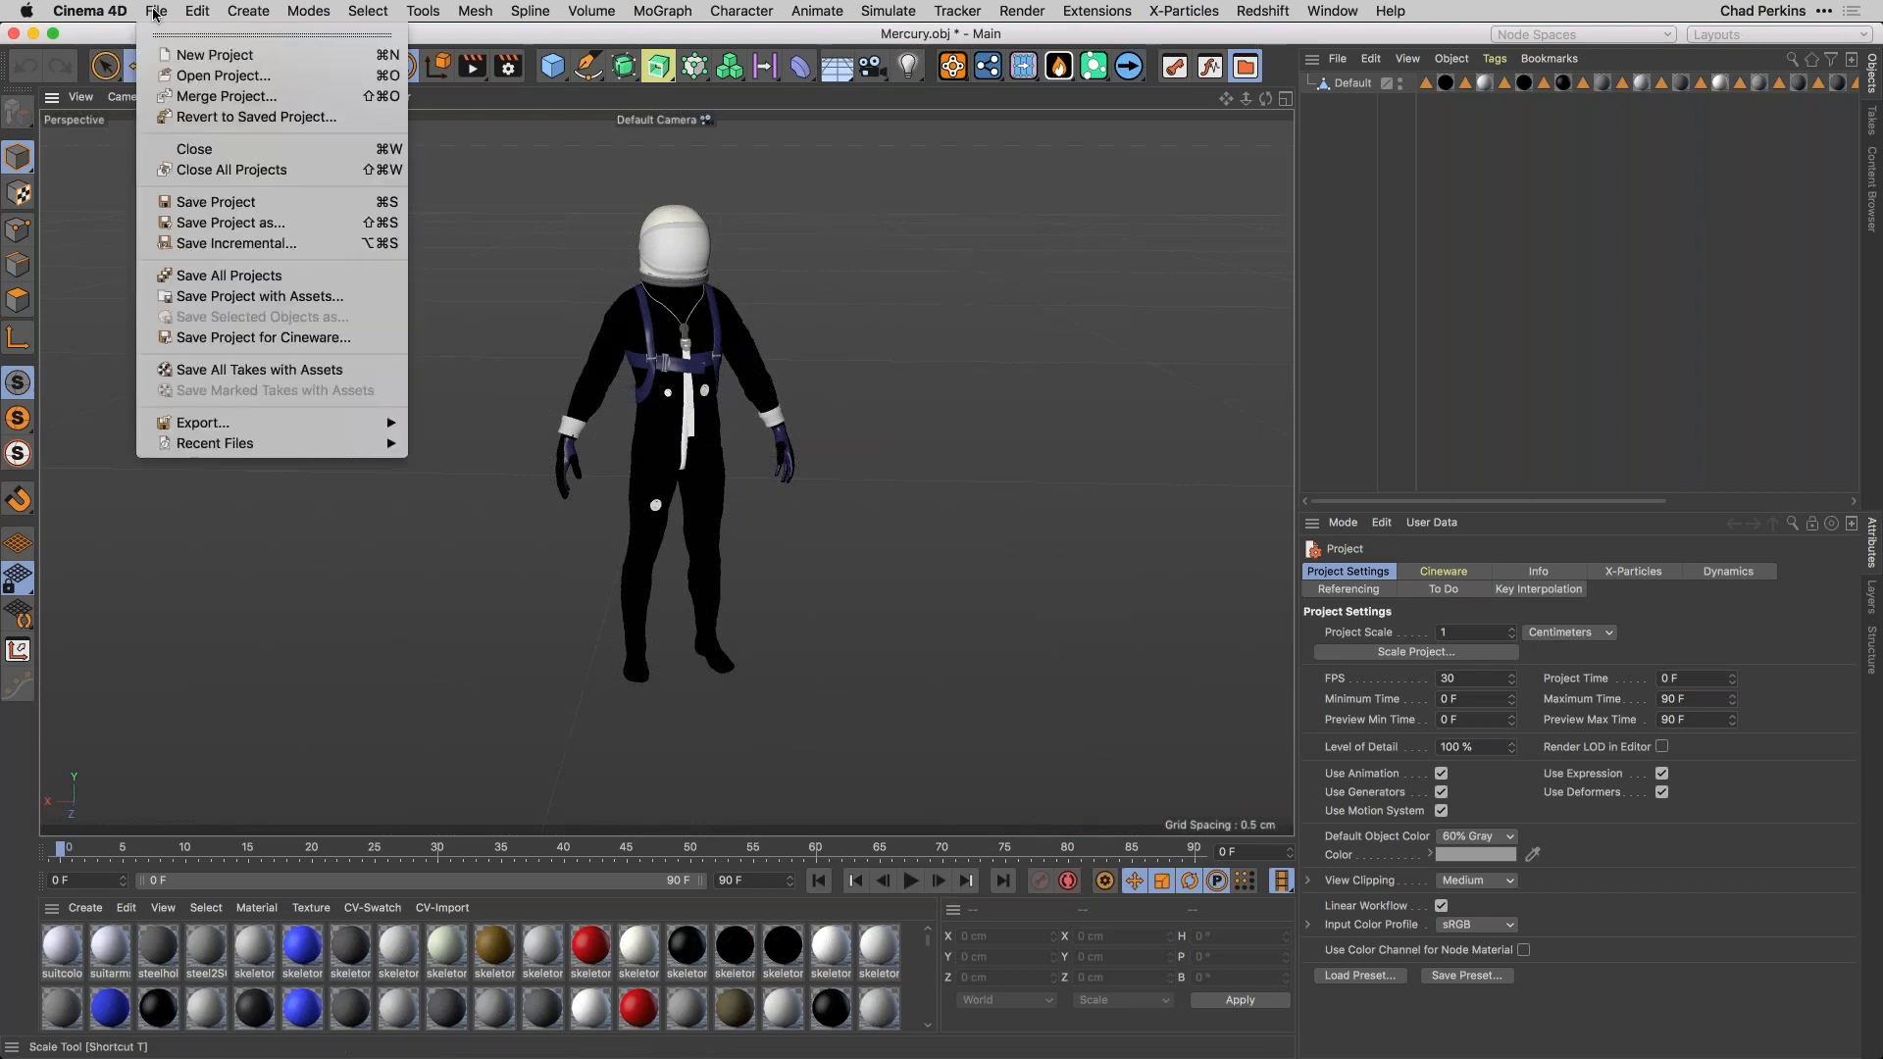
mouse_move(269, 426)
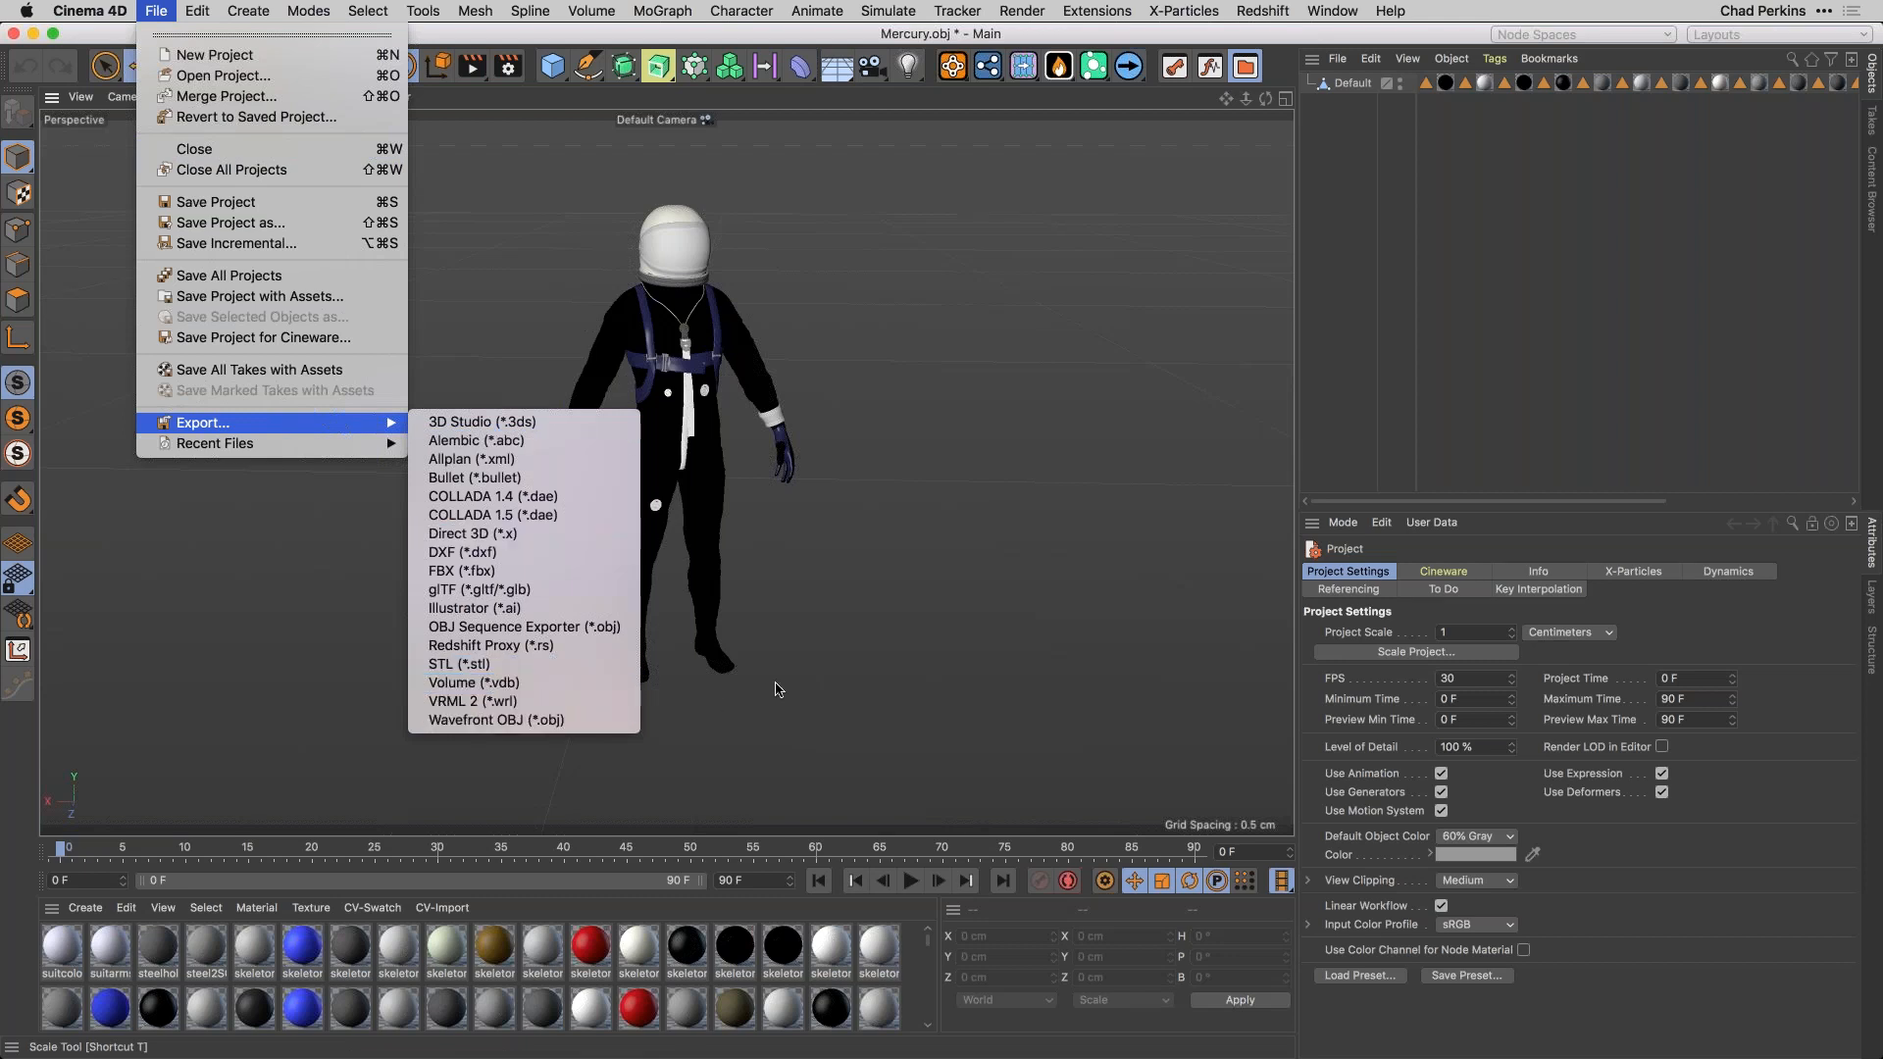
key("Escape")
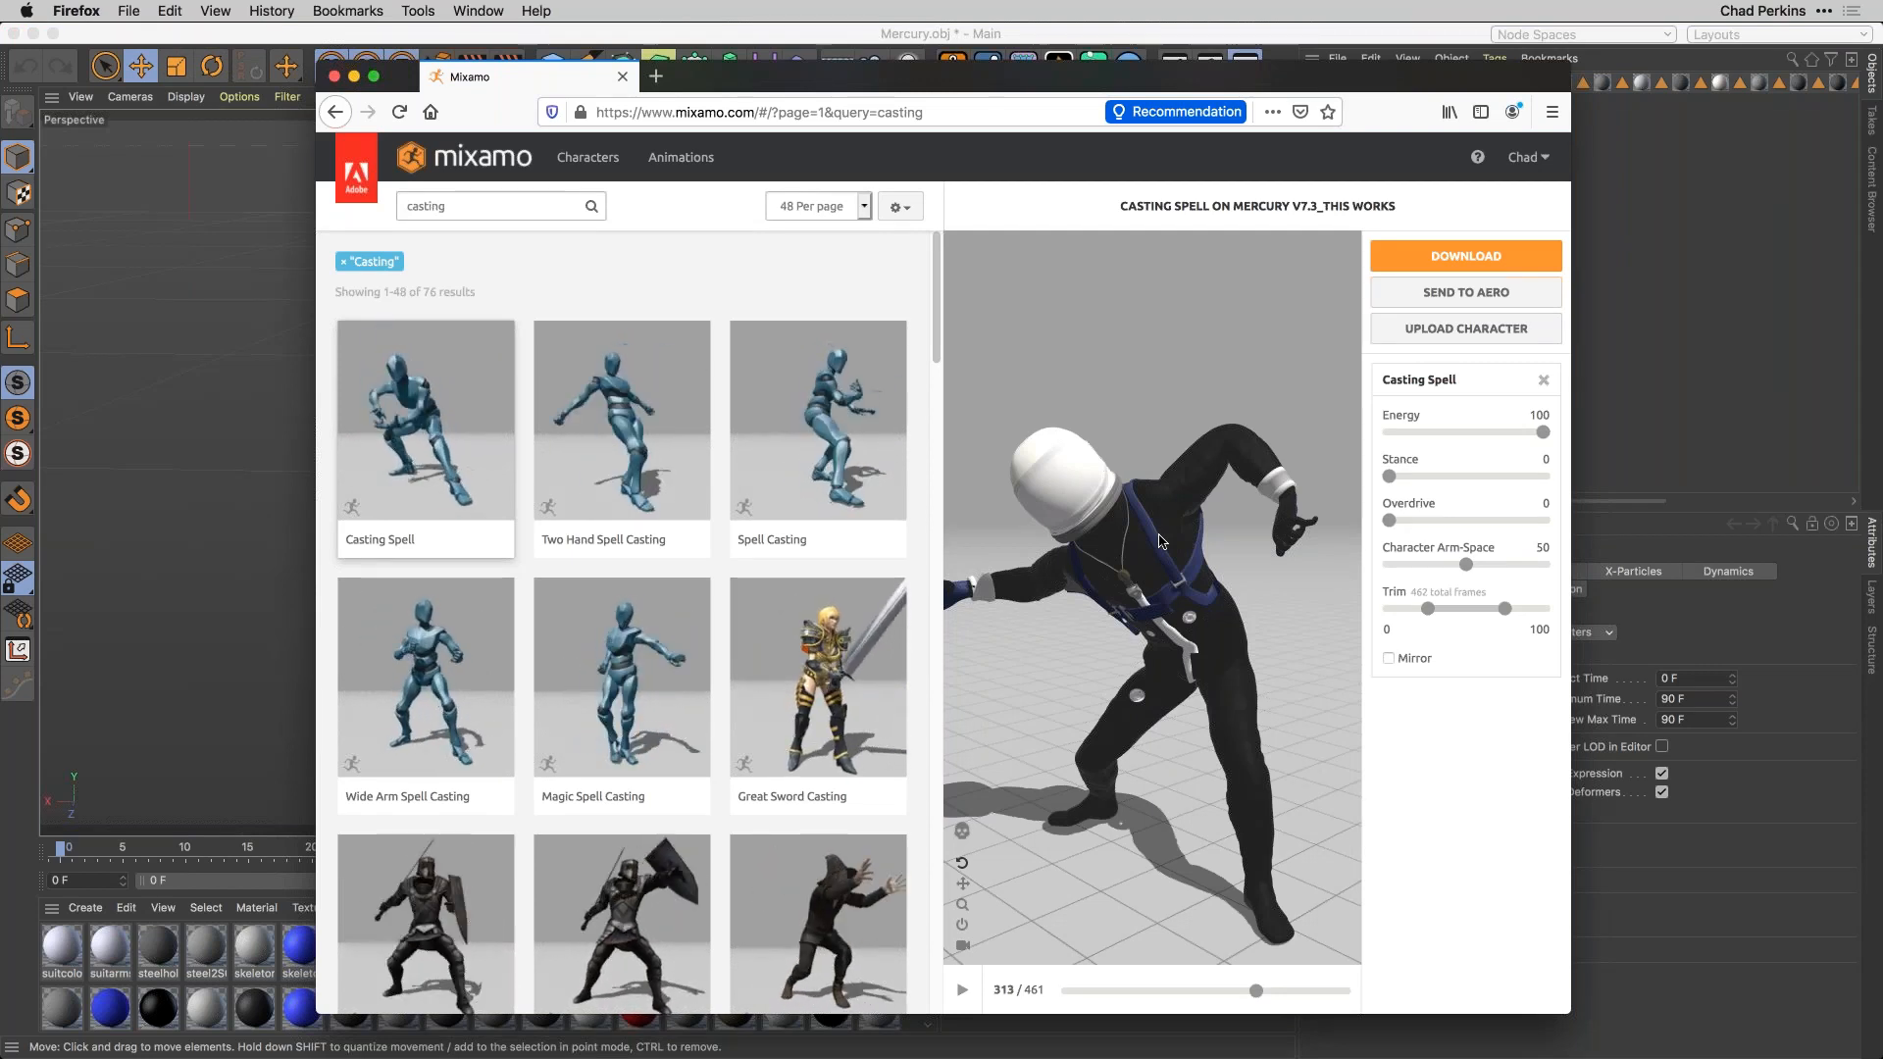
Locate Mercury.mtl and Mercury.obj together in Finder's ! Mercury folder, then return to Mixamo in Firefox.
key("super+Tab")
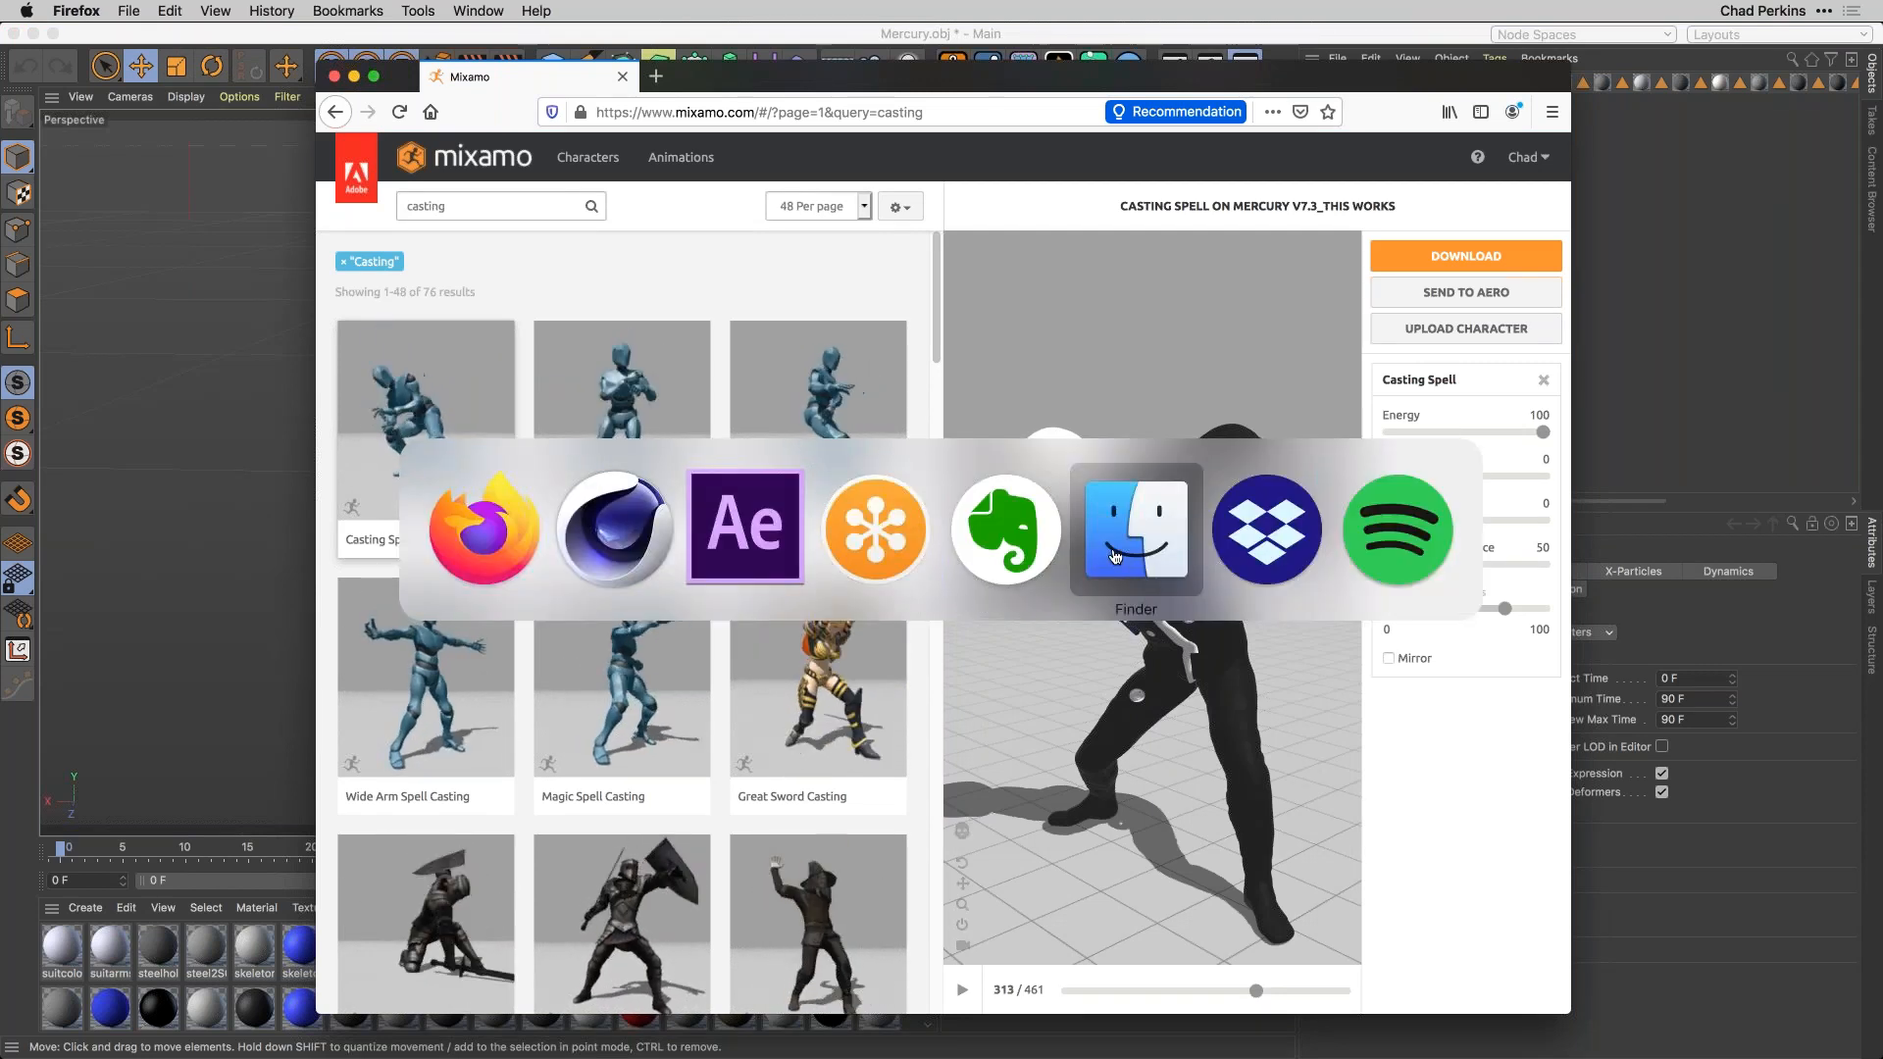
left_click(1114, 557)
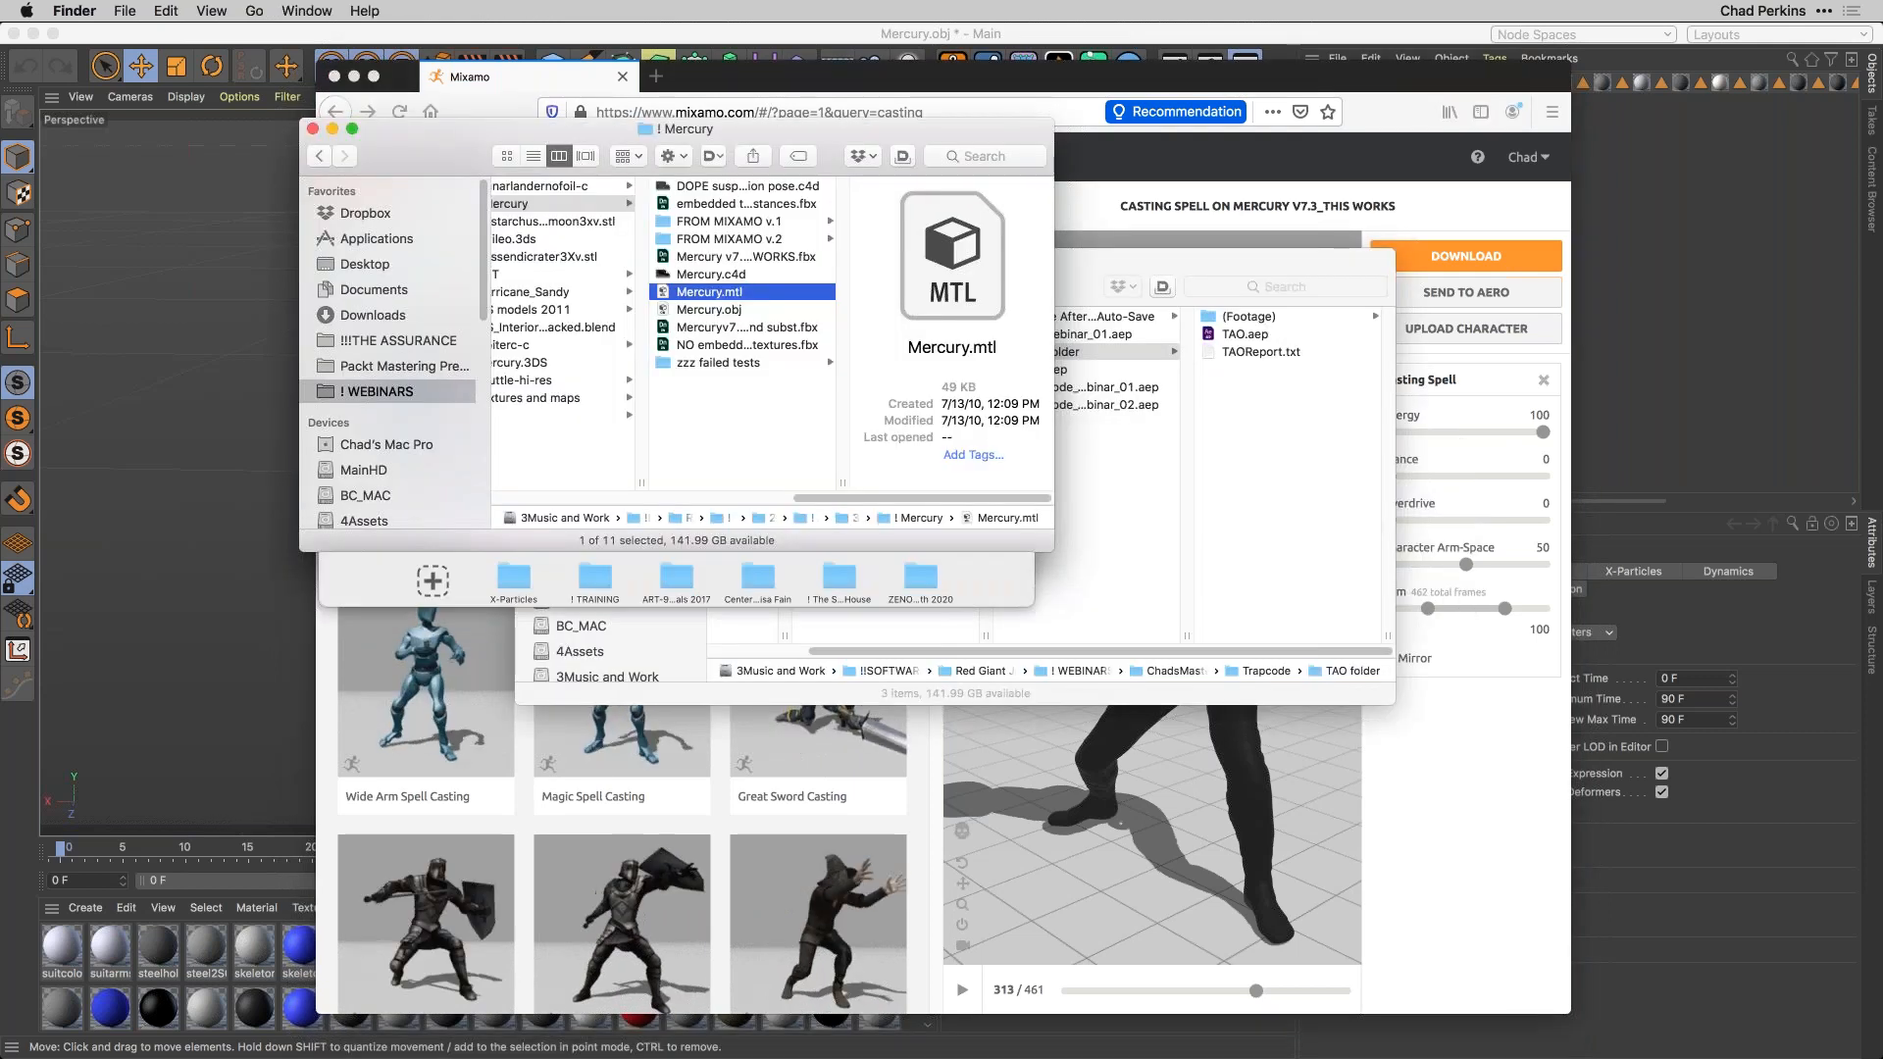
left_click(709, 310, "super")
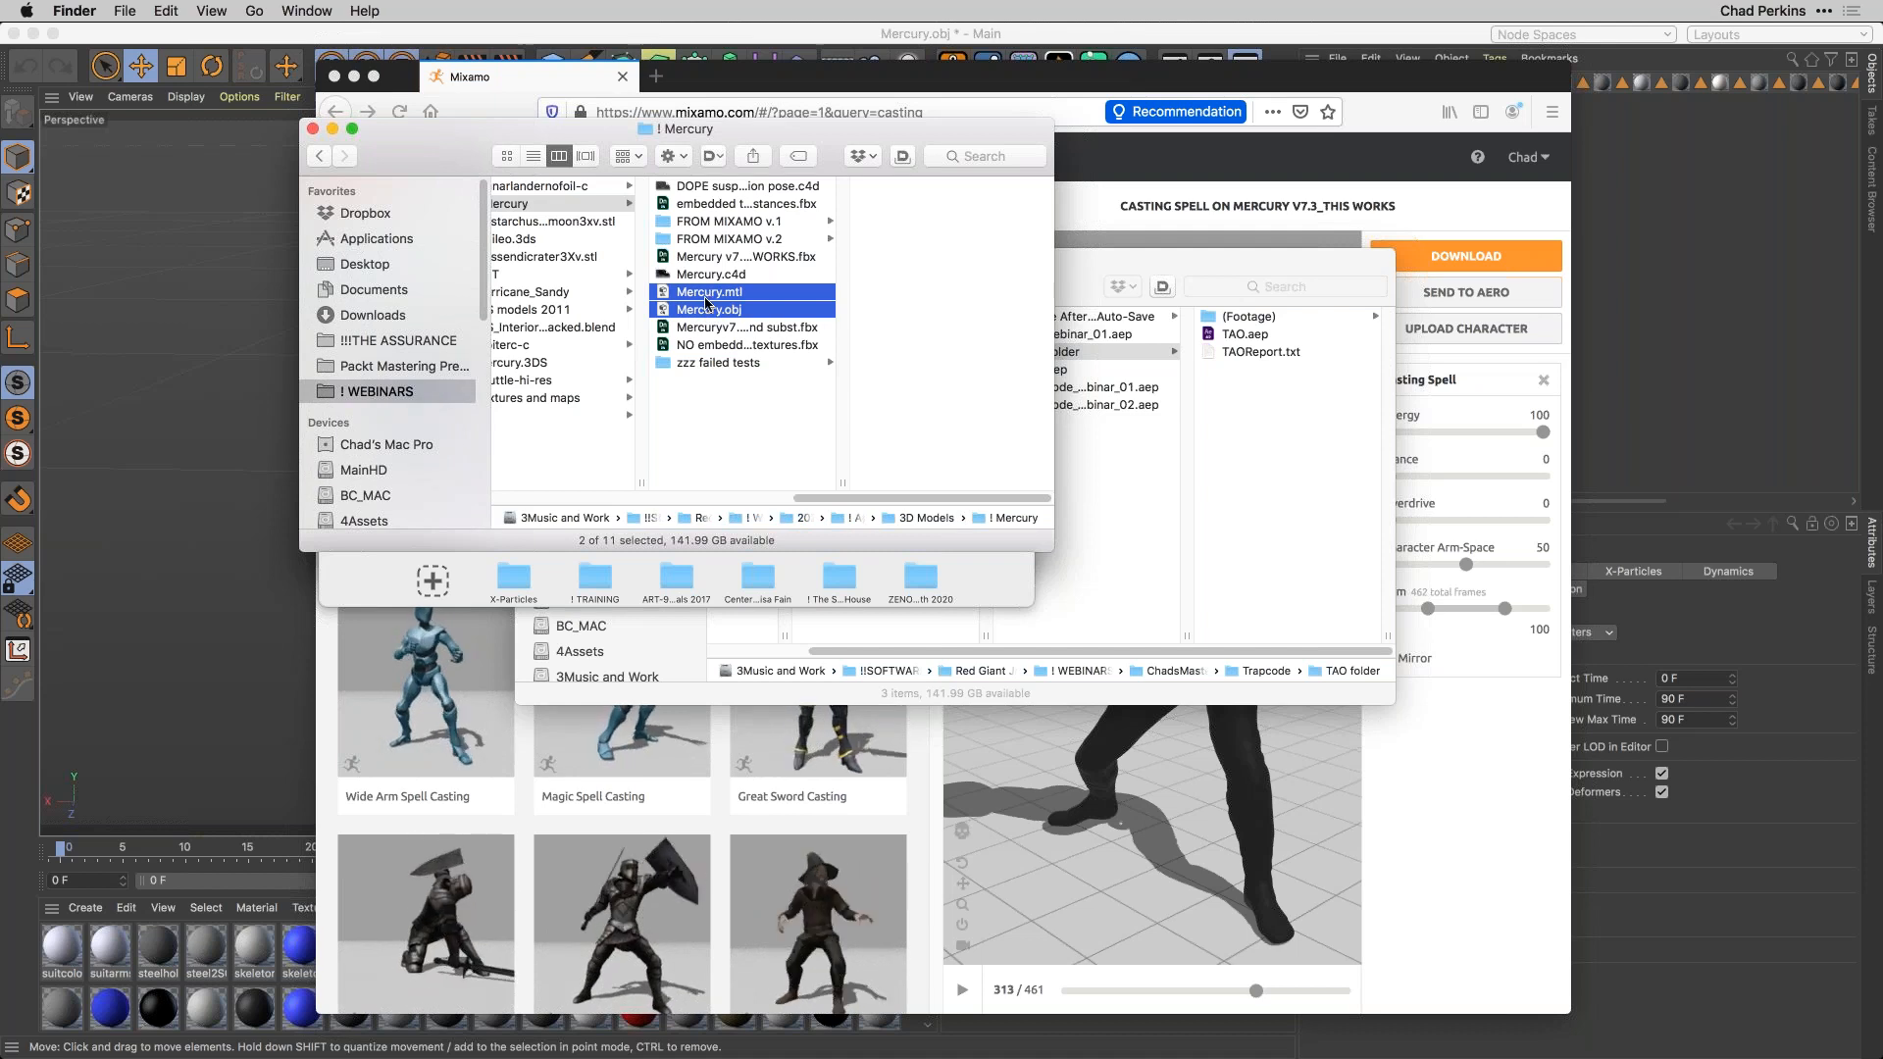
left_click(1444, 753)
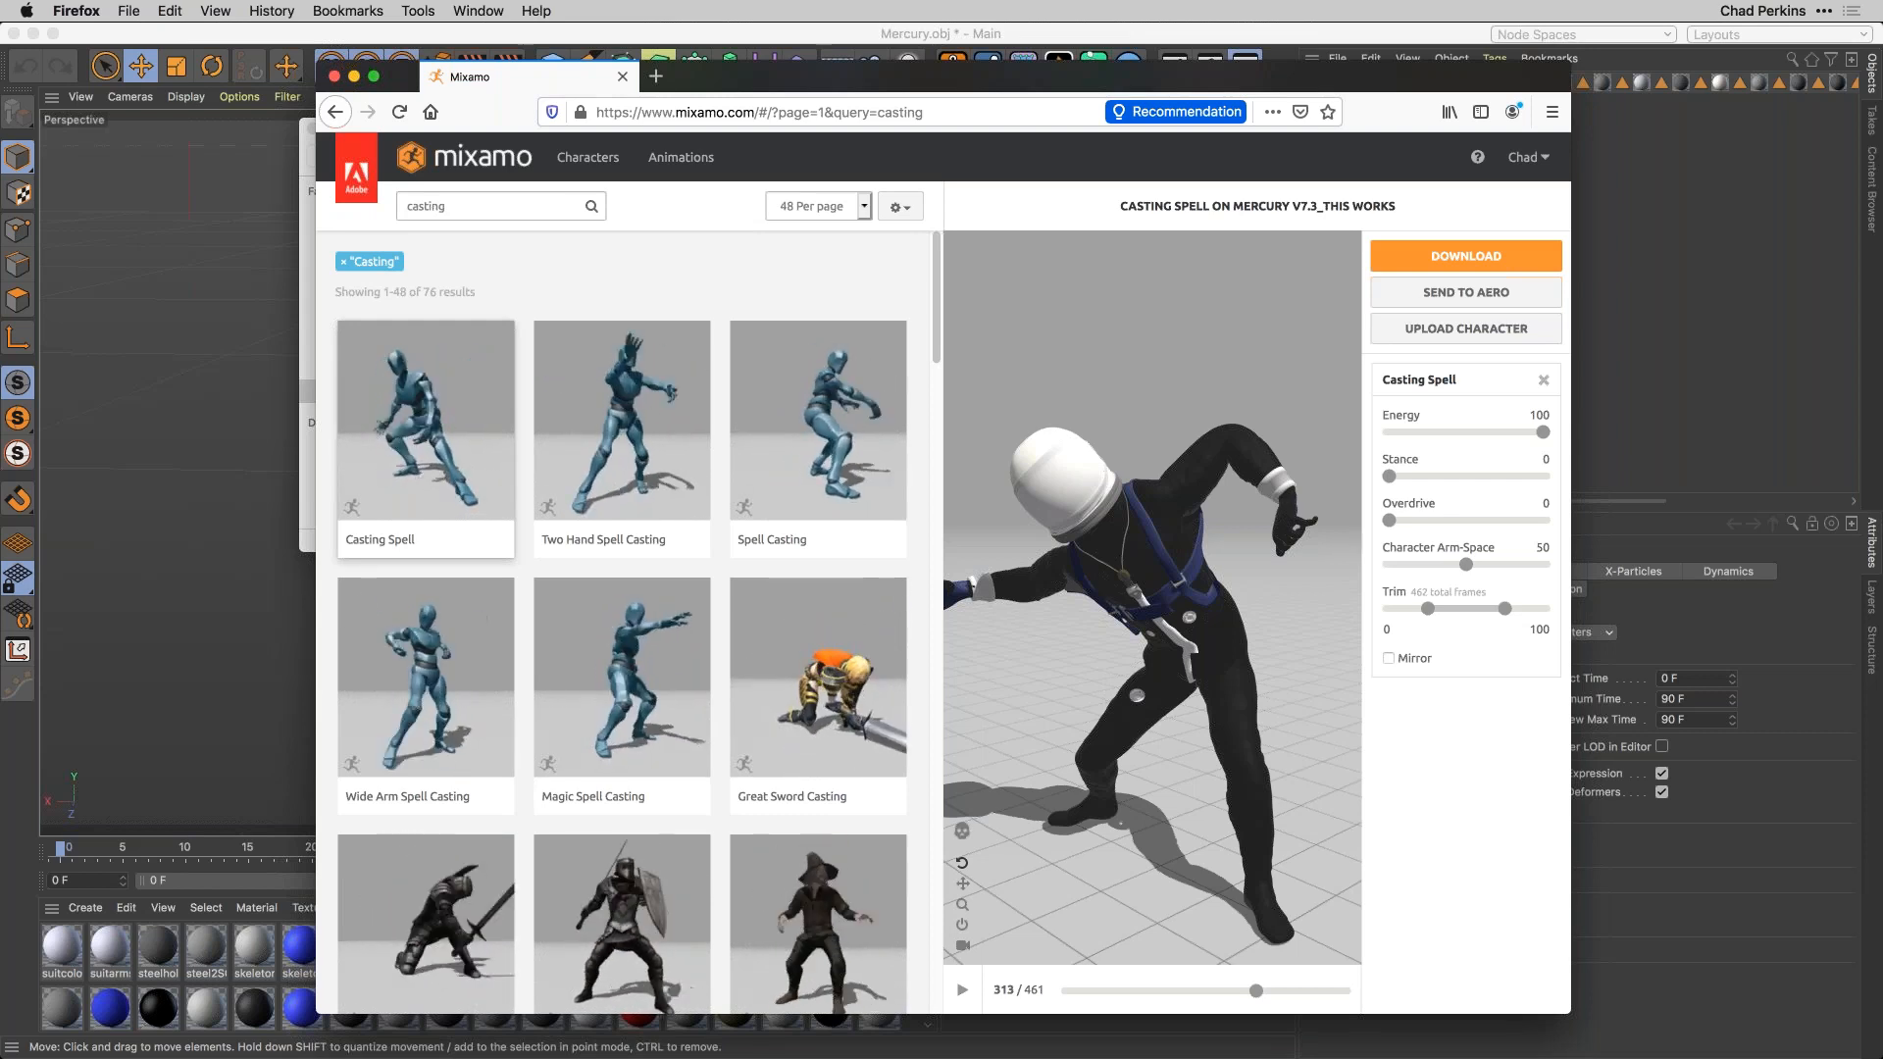
Switch to Cinema 4D and open the FBX export settings for the Mercury astronaut model.
left_click(168, 219)
left_click(152, 11)
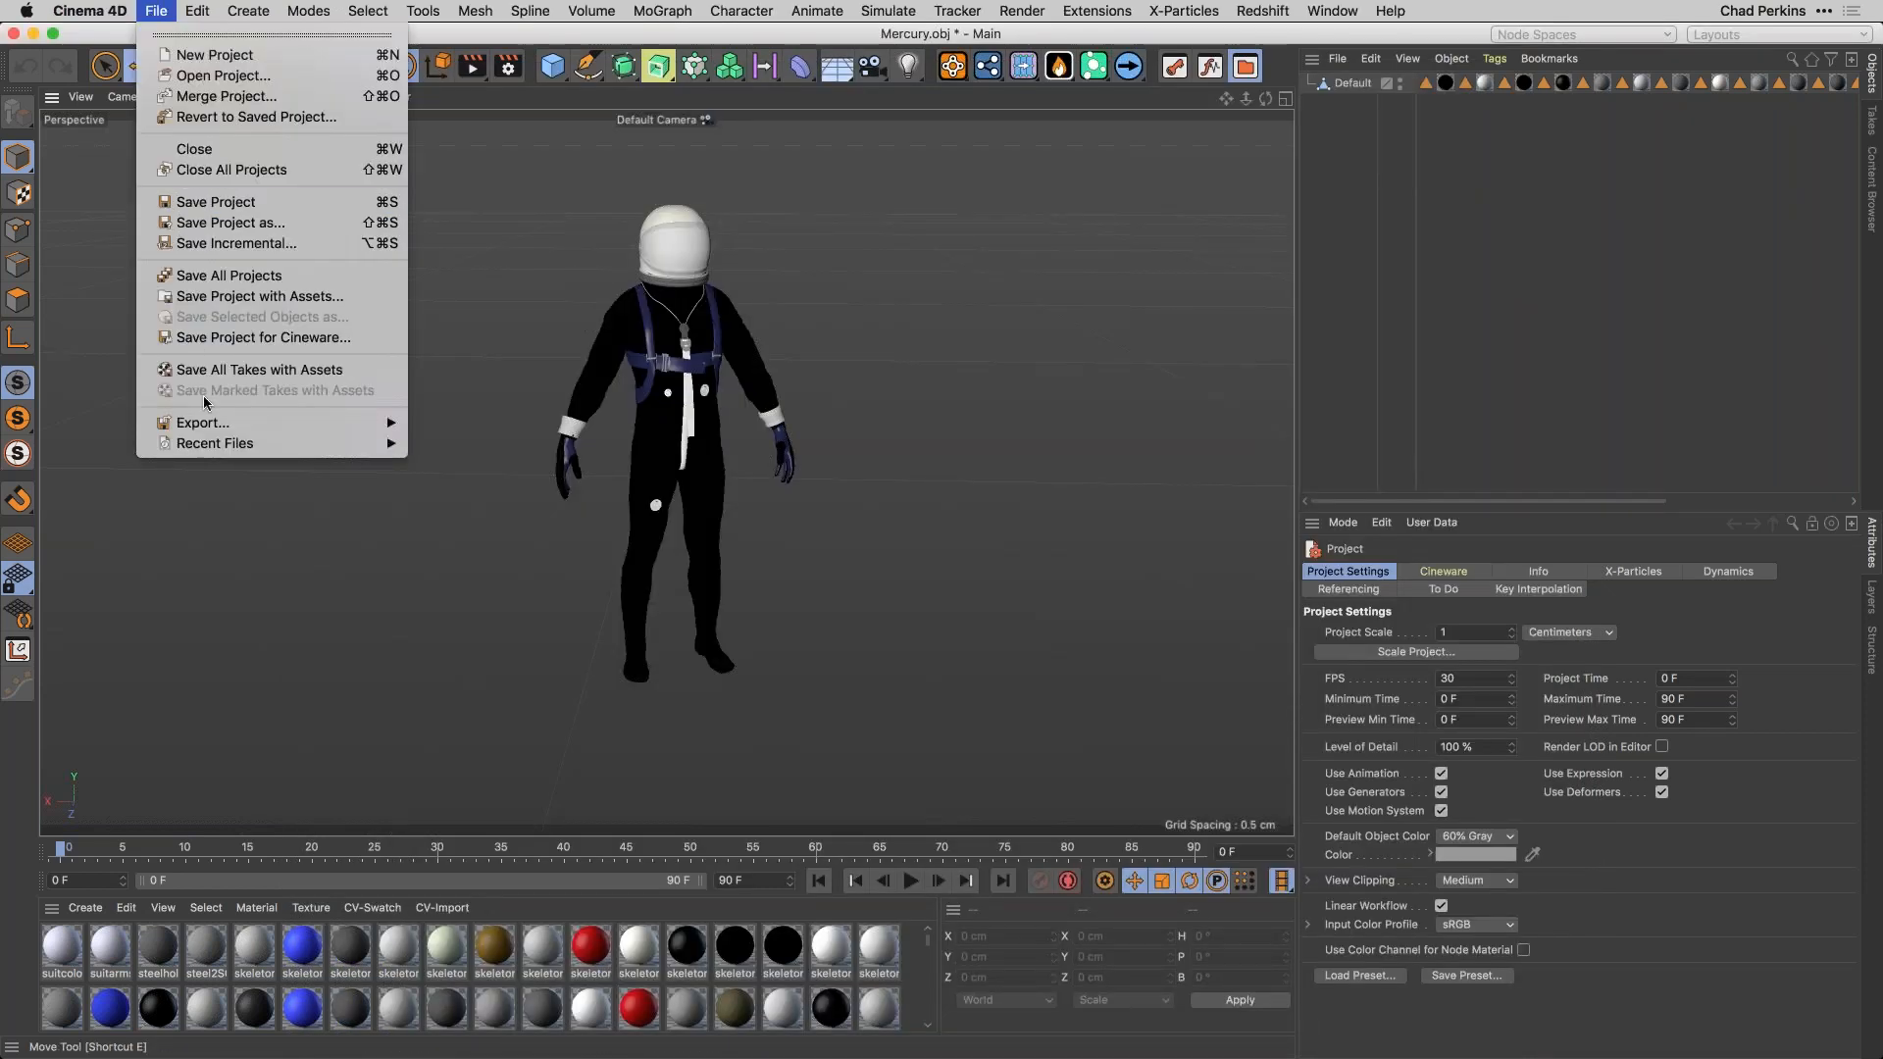
mouse_move(324, 426)
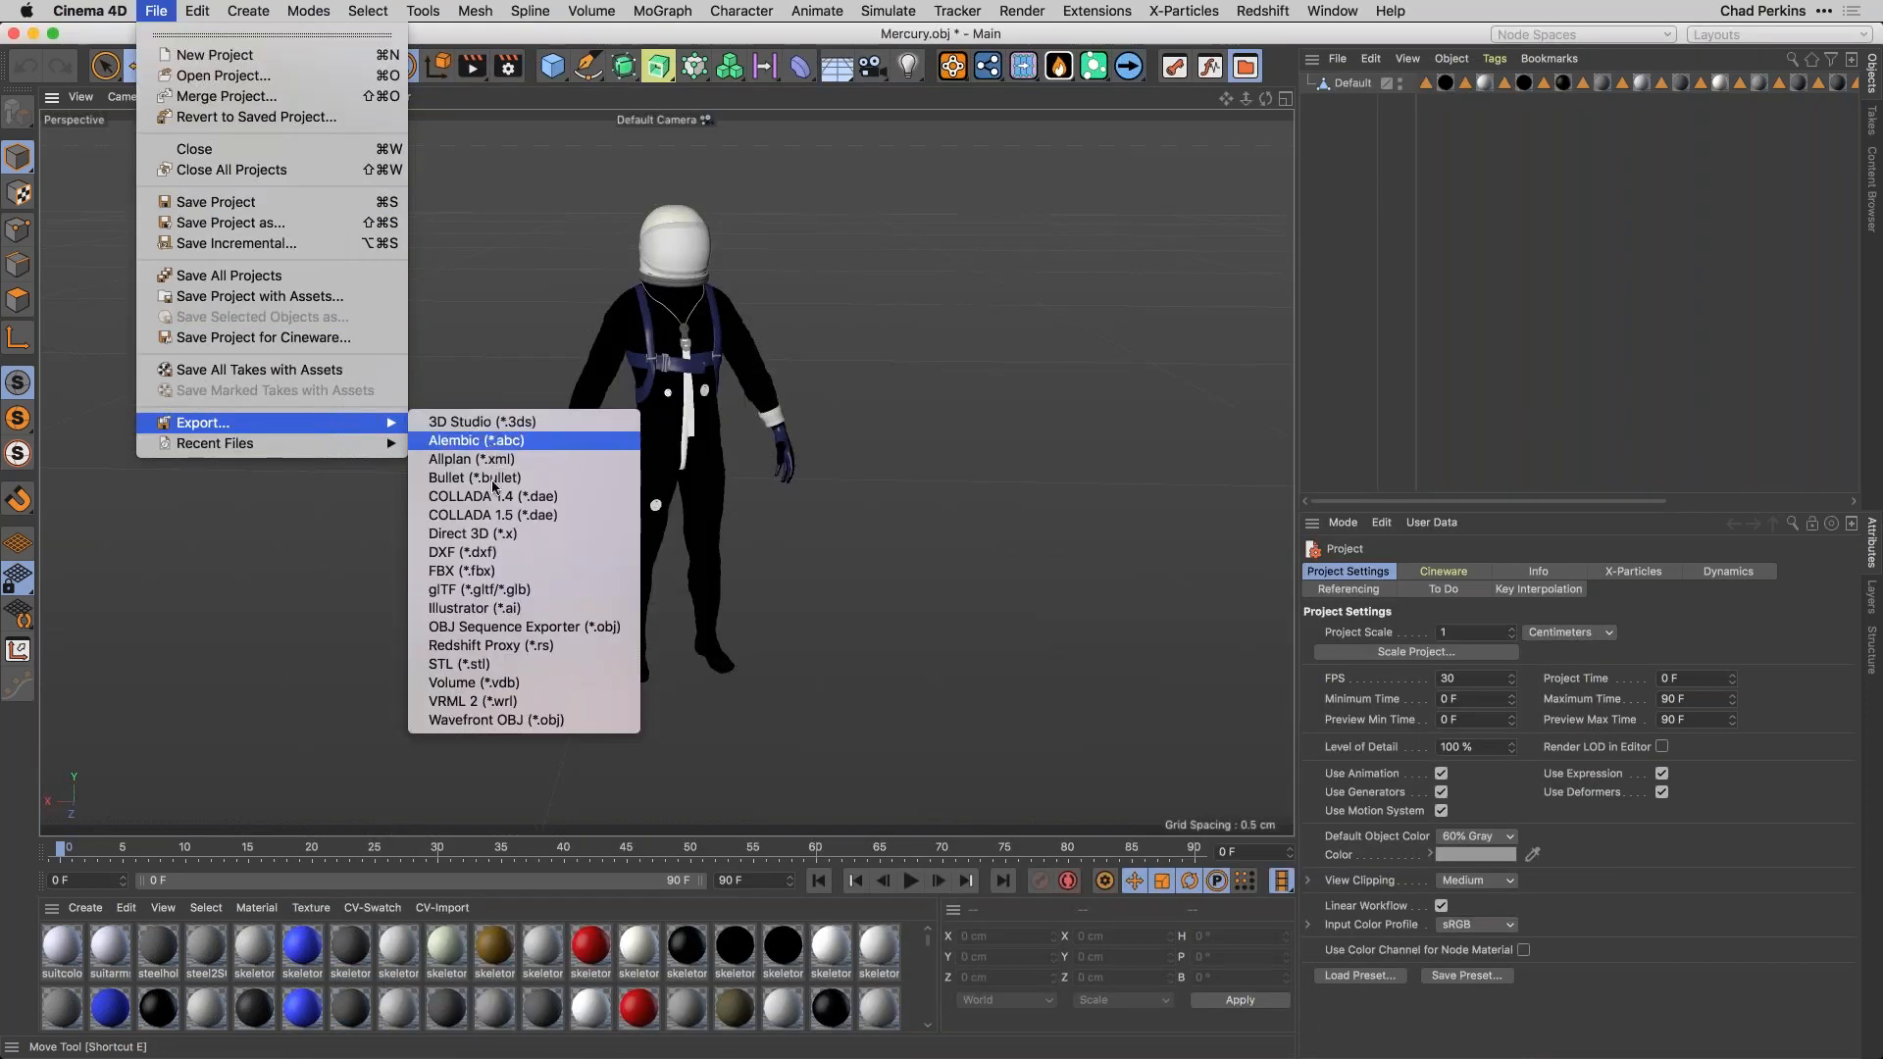
left_click(506, 575)
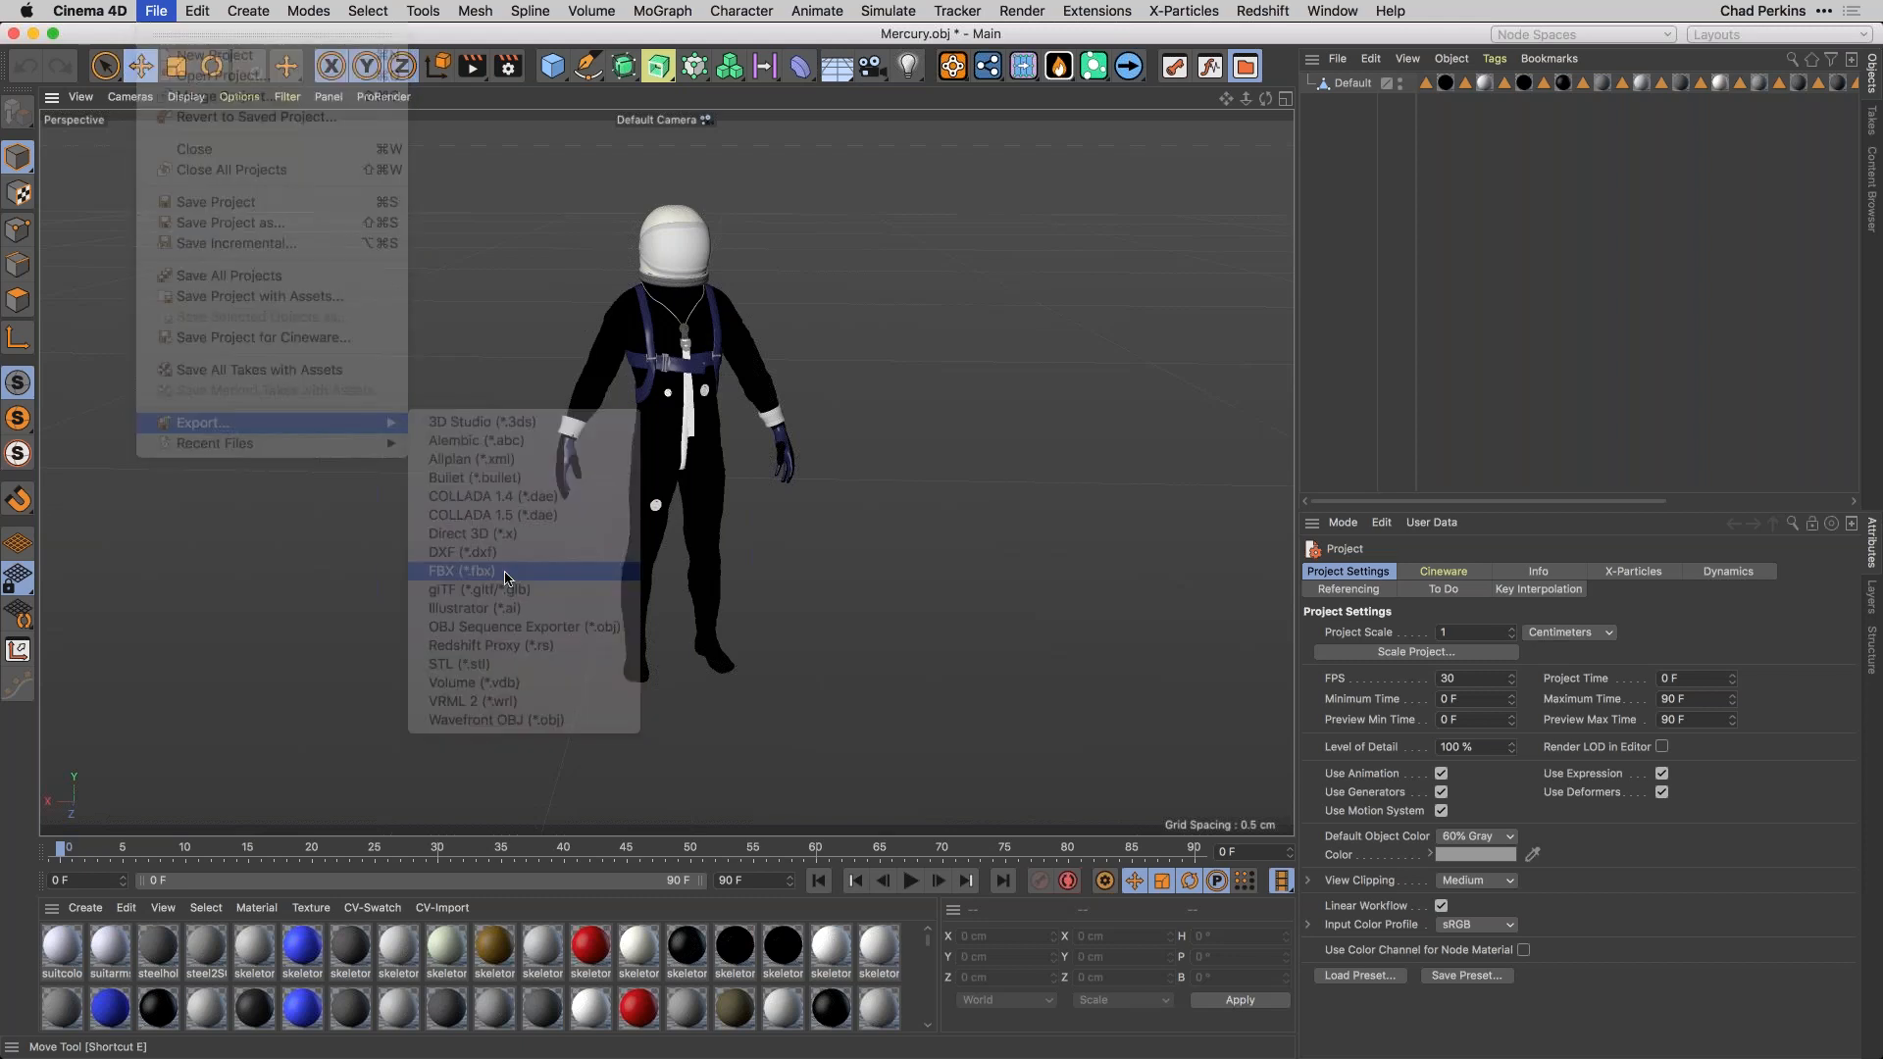
Set the FBX export file format to Version 7.3 (2013).
left_click(299, 74)
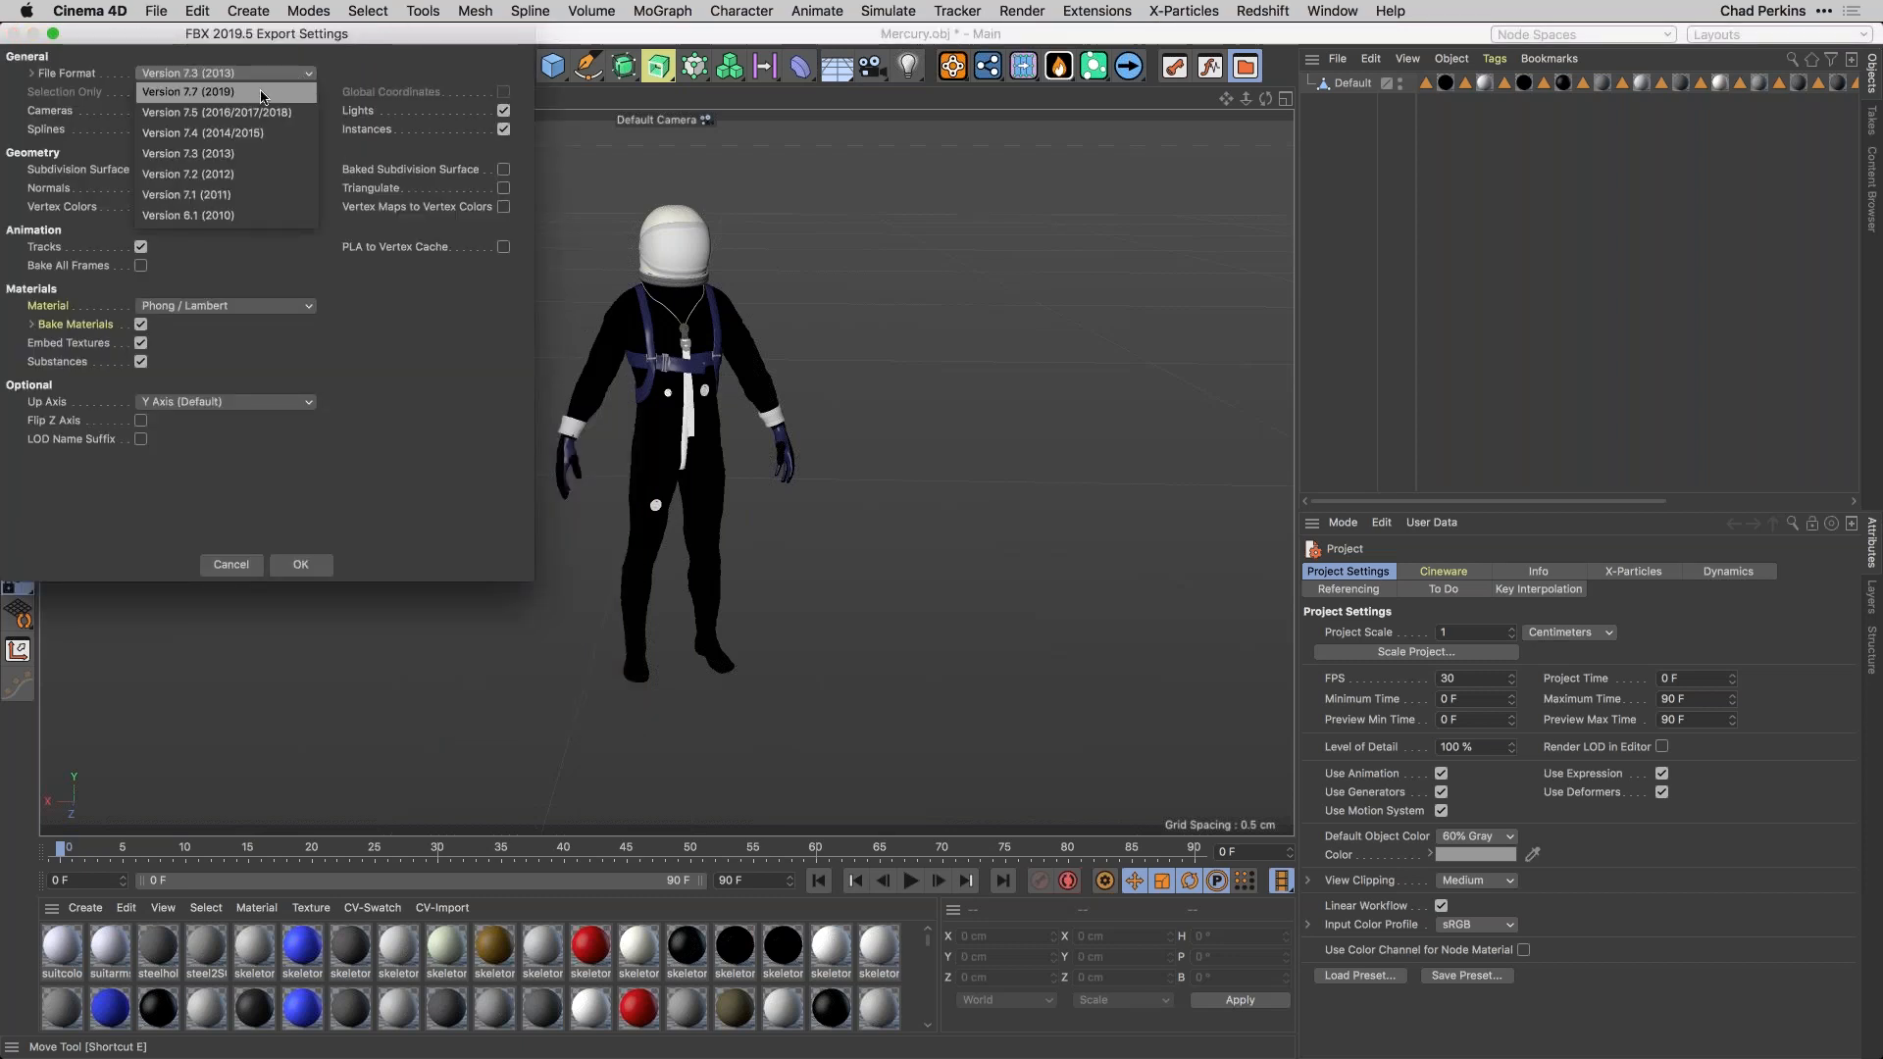
left_click(295, 65)
left_click_drag(387, 42, 1154, 152)
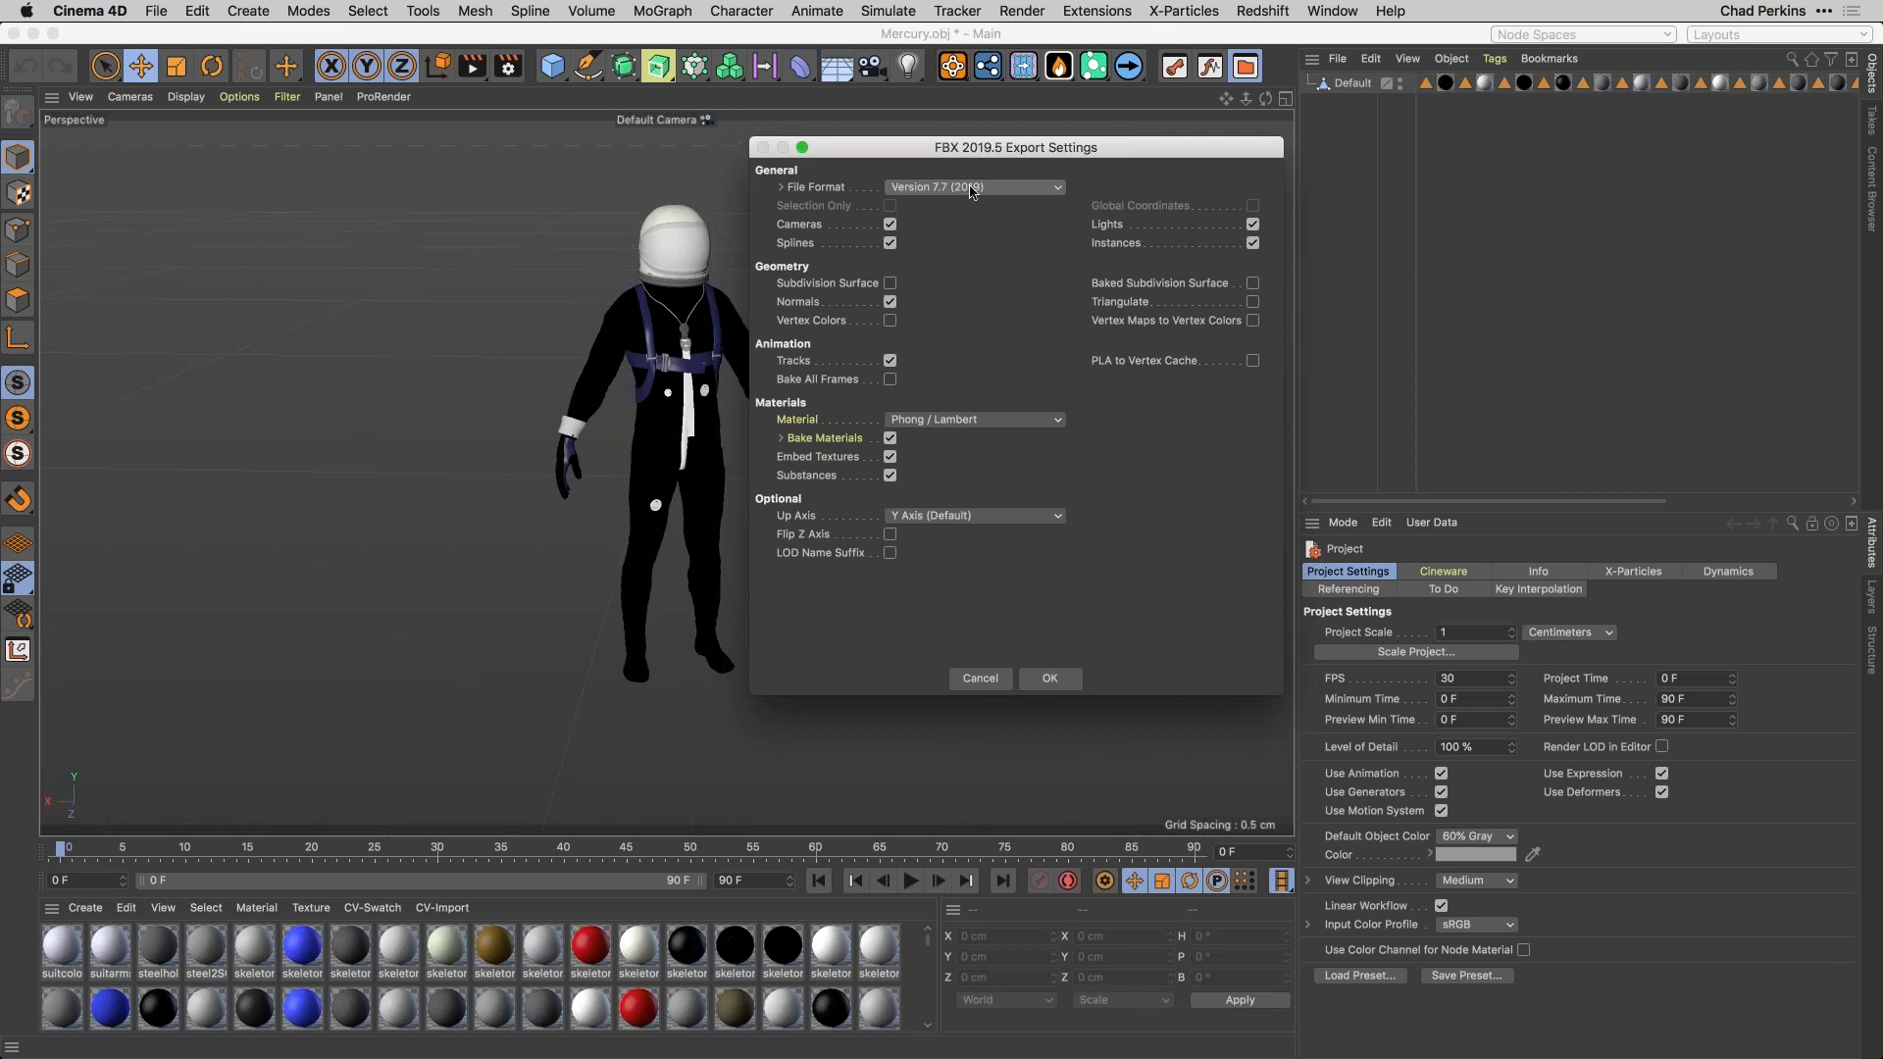
left_click(983, 187)
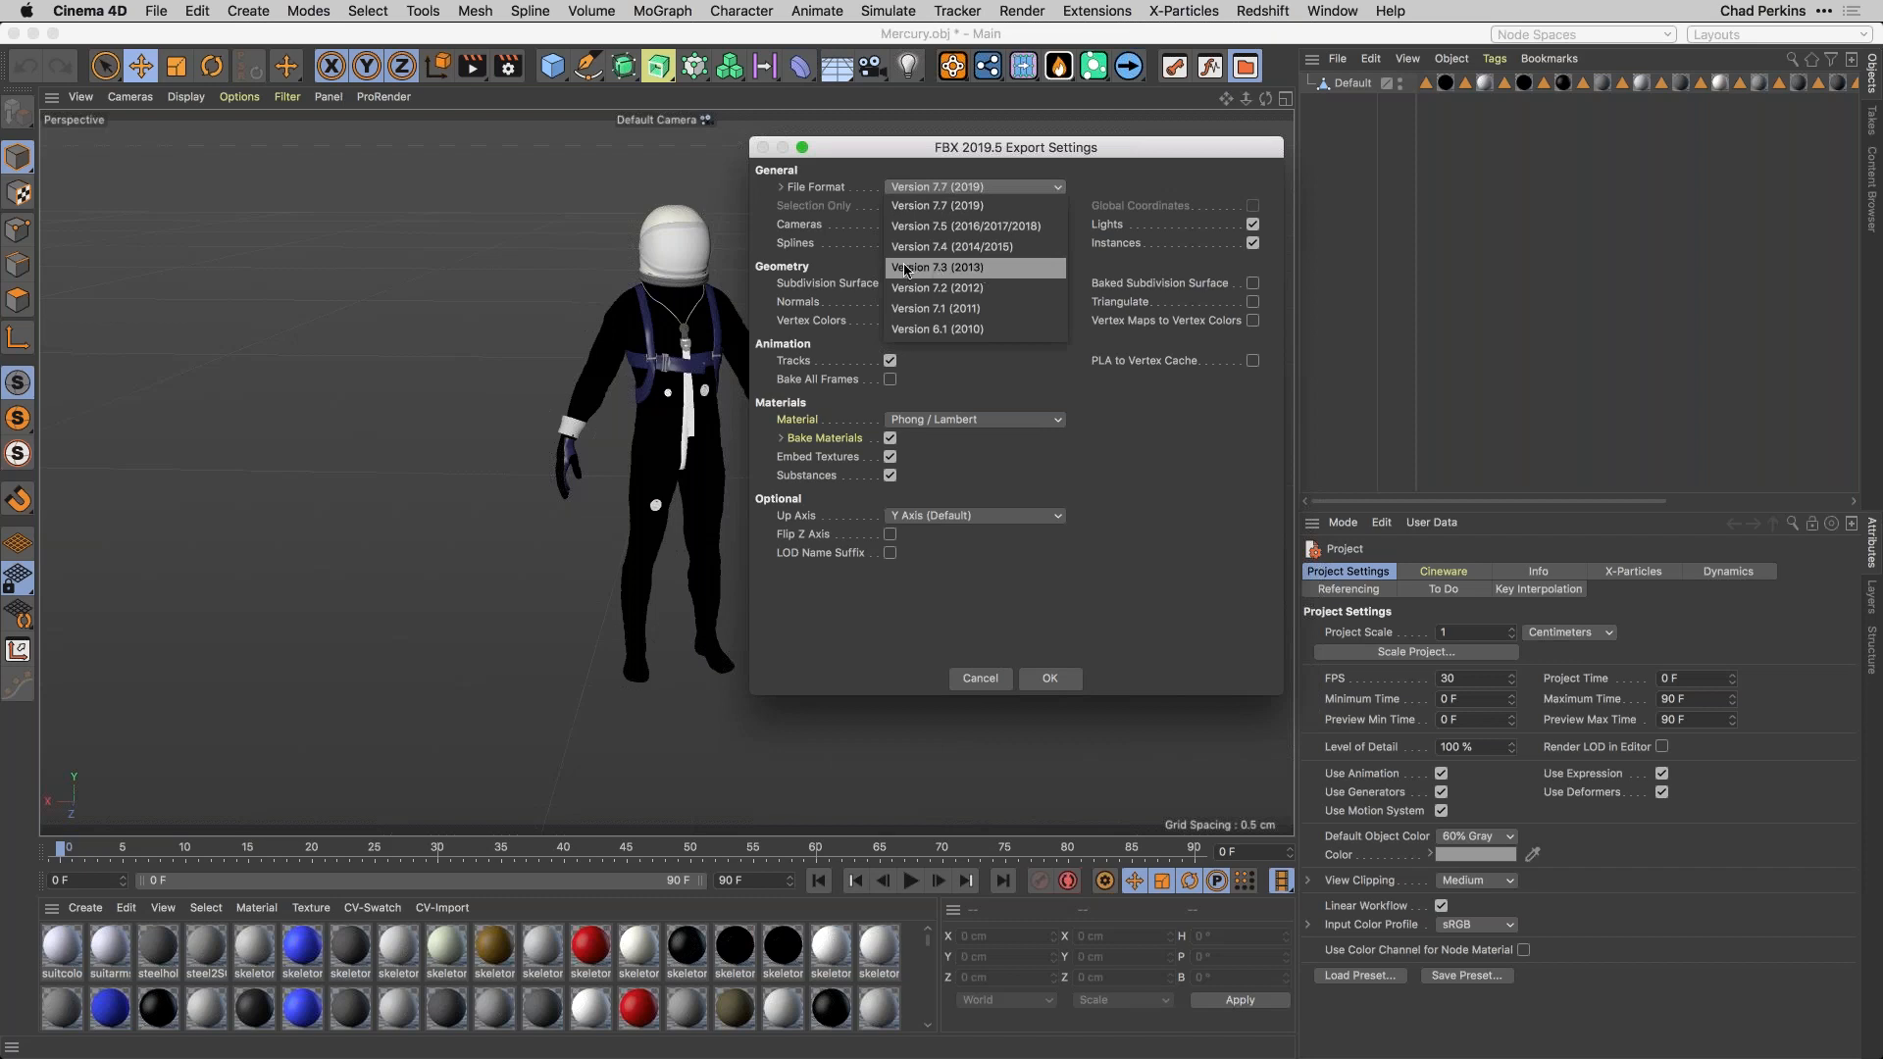
left_click(984, 268)
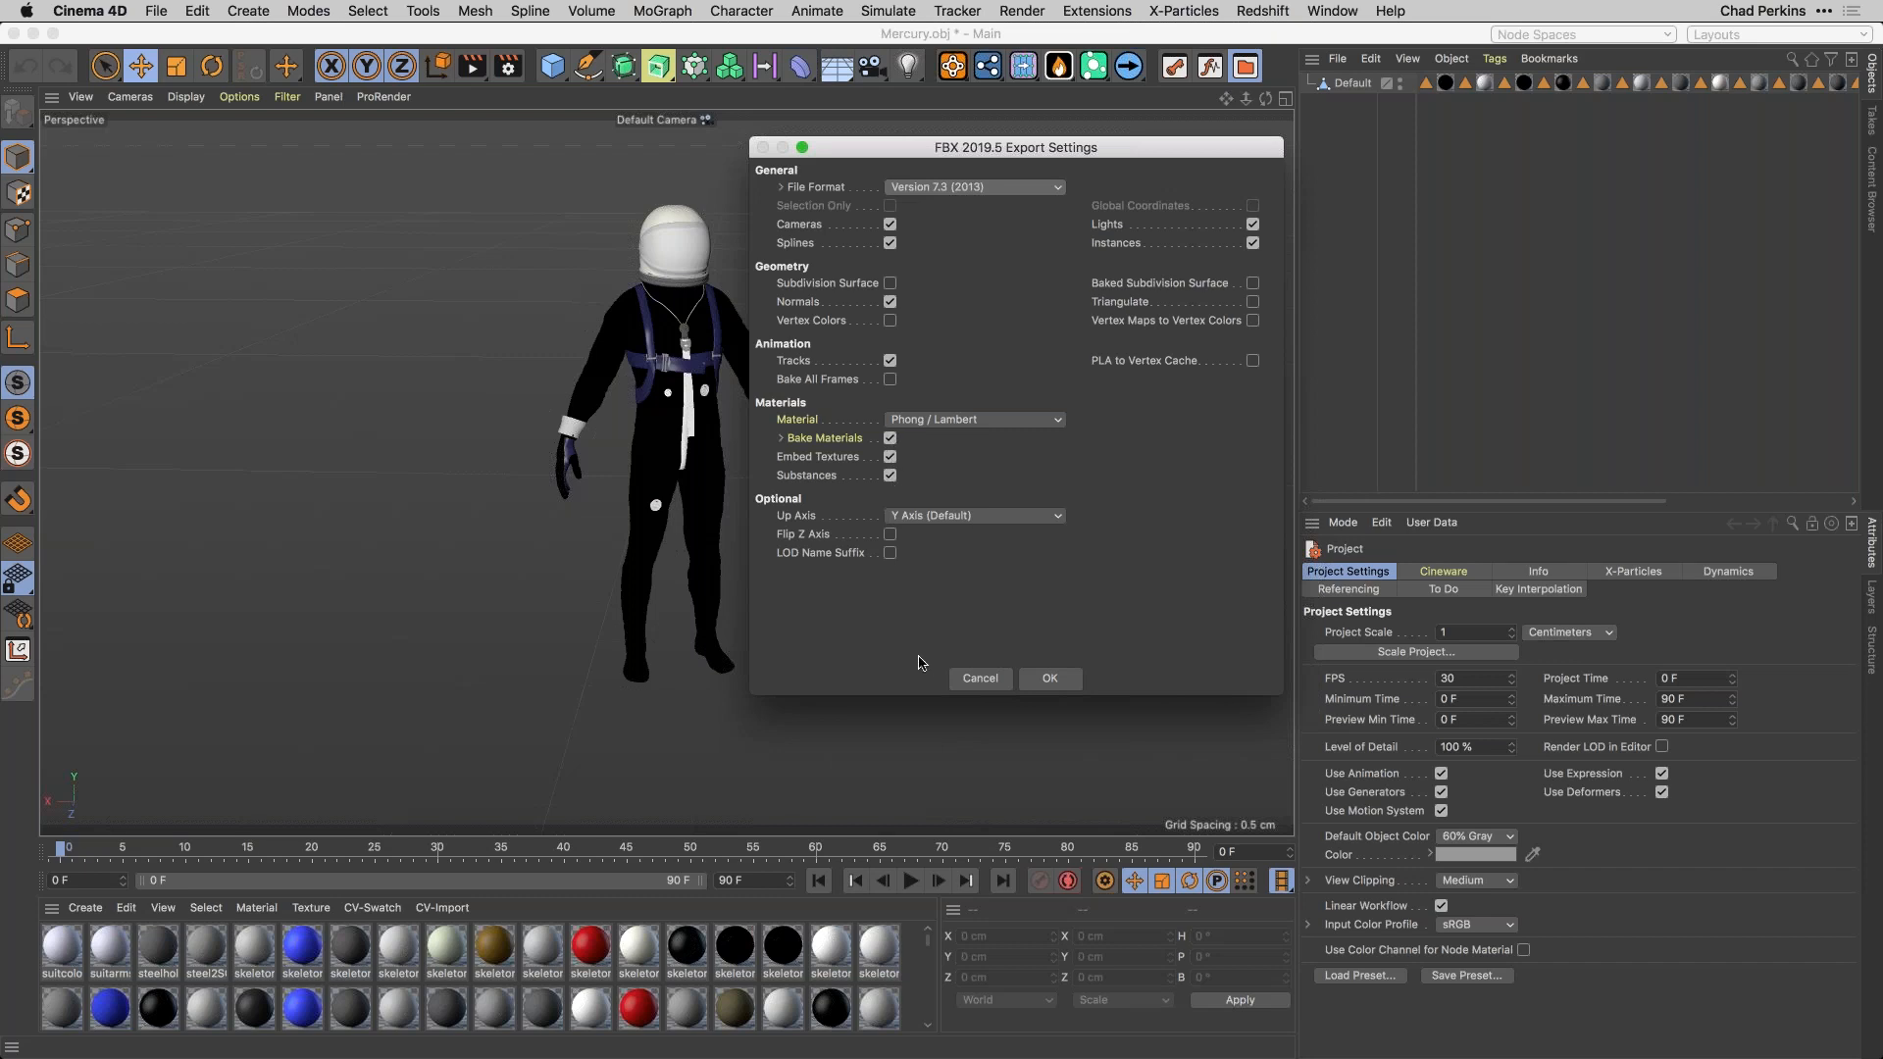
Switch to Mixamo in Firefox, try Great Sword Casting on the Mercury character, and replace it with the Spell Casting animation.
key("super+Tab")
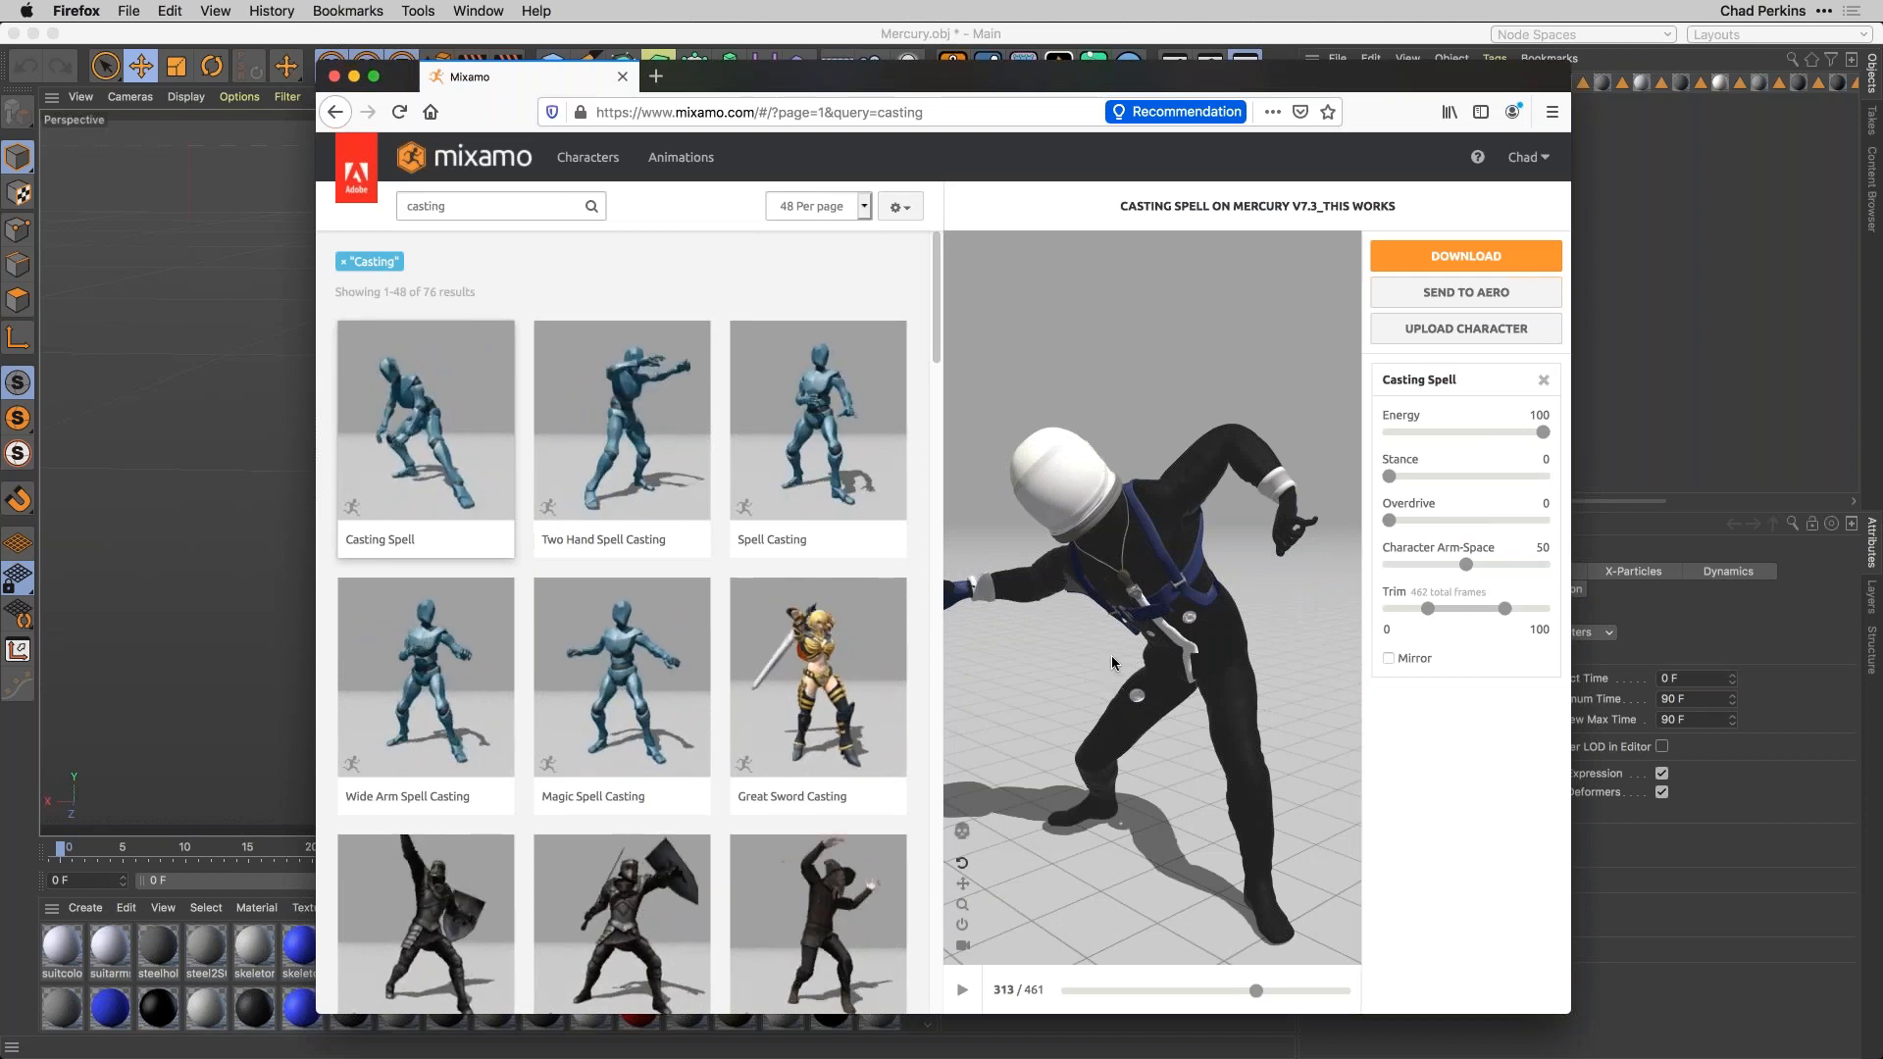
left_click(801, 664)
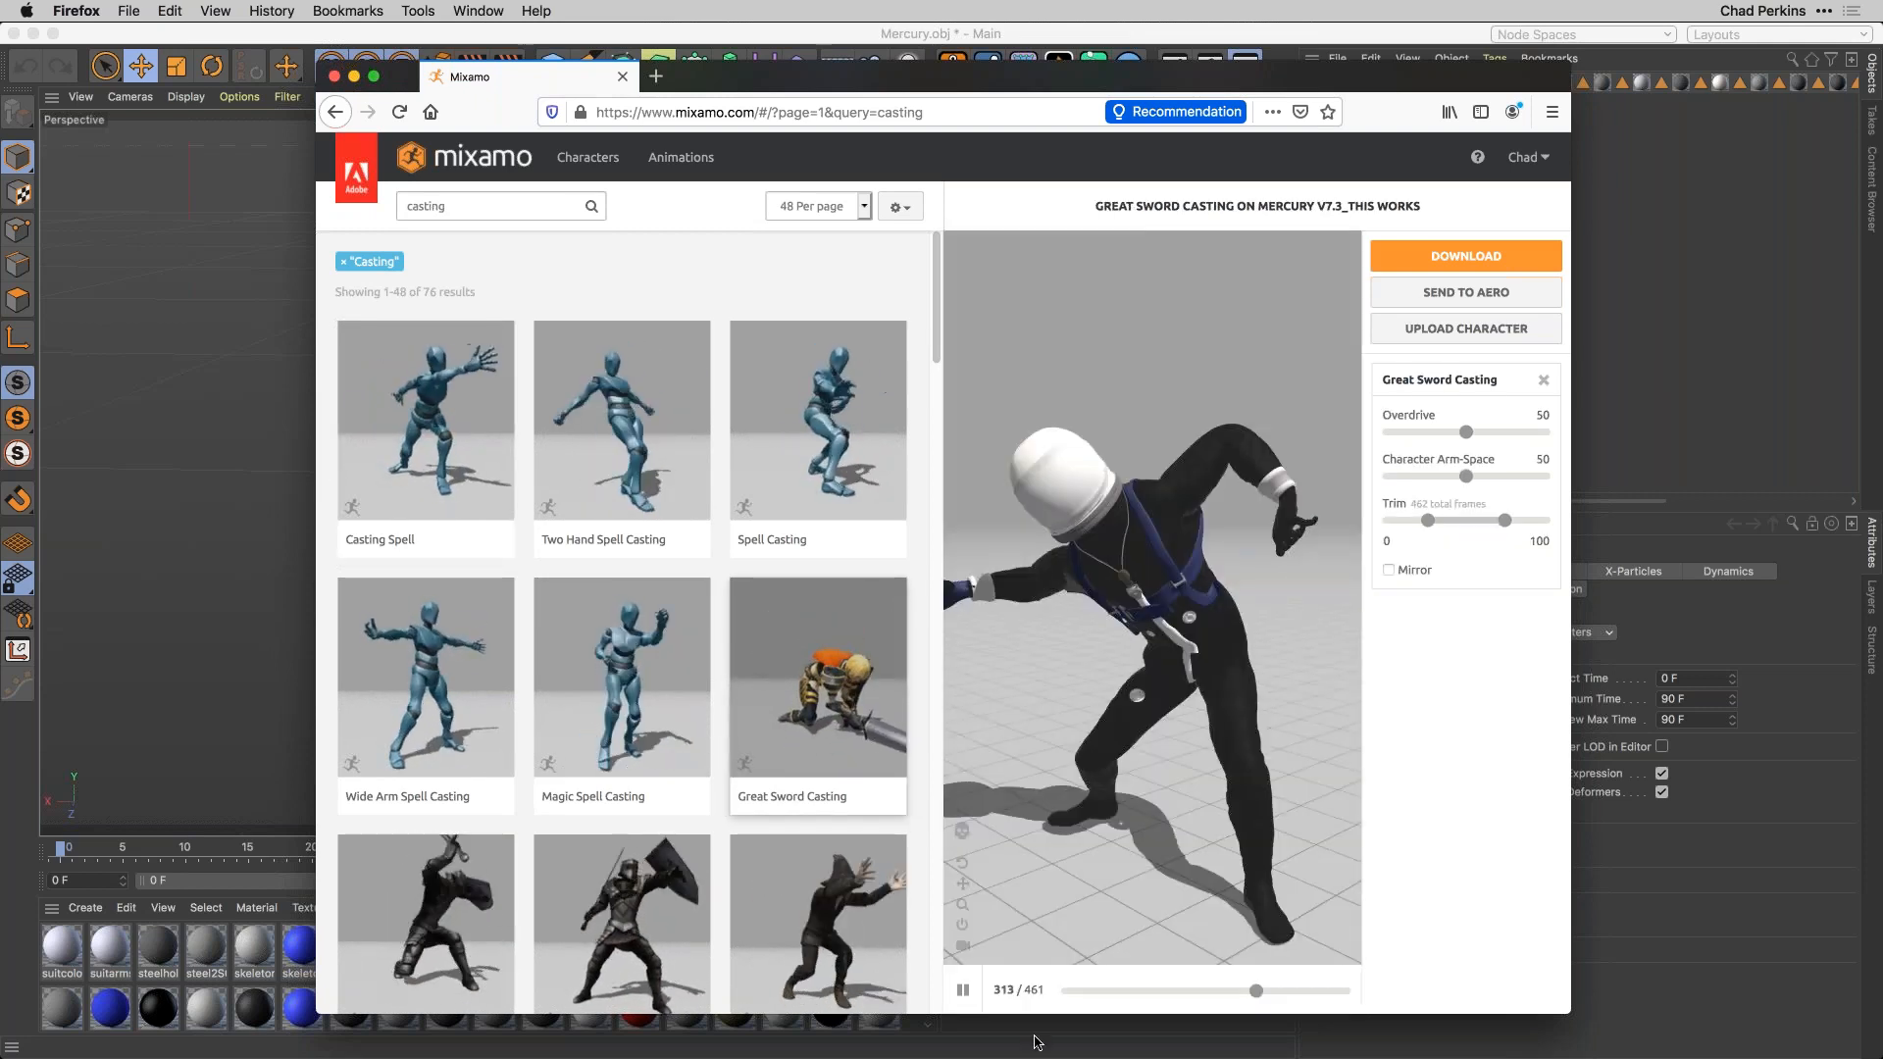
left_click(838, 456)
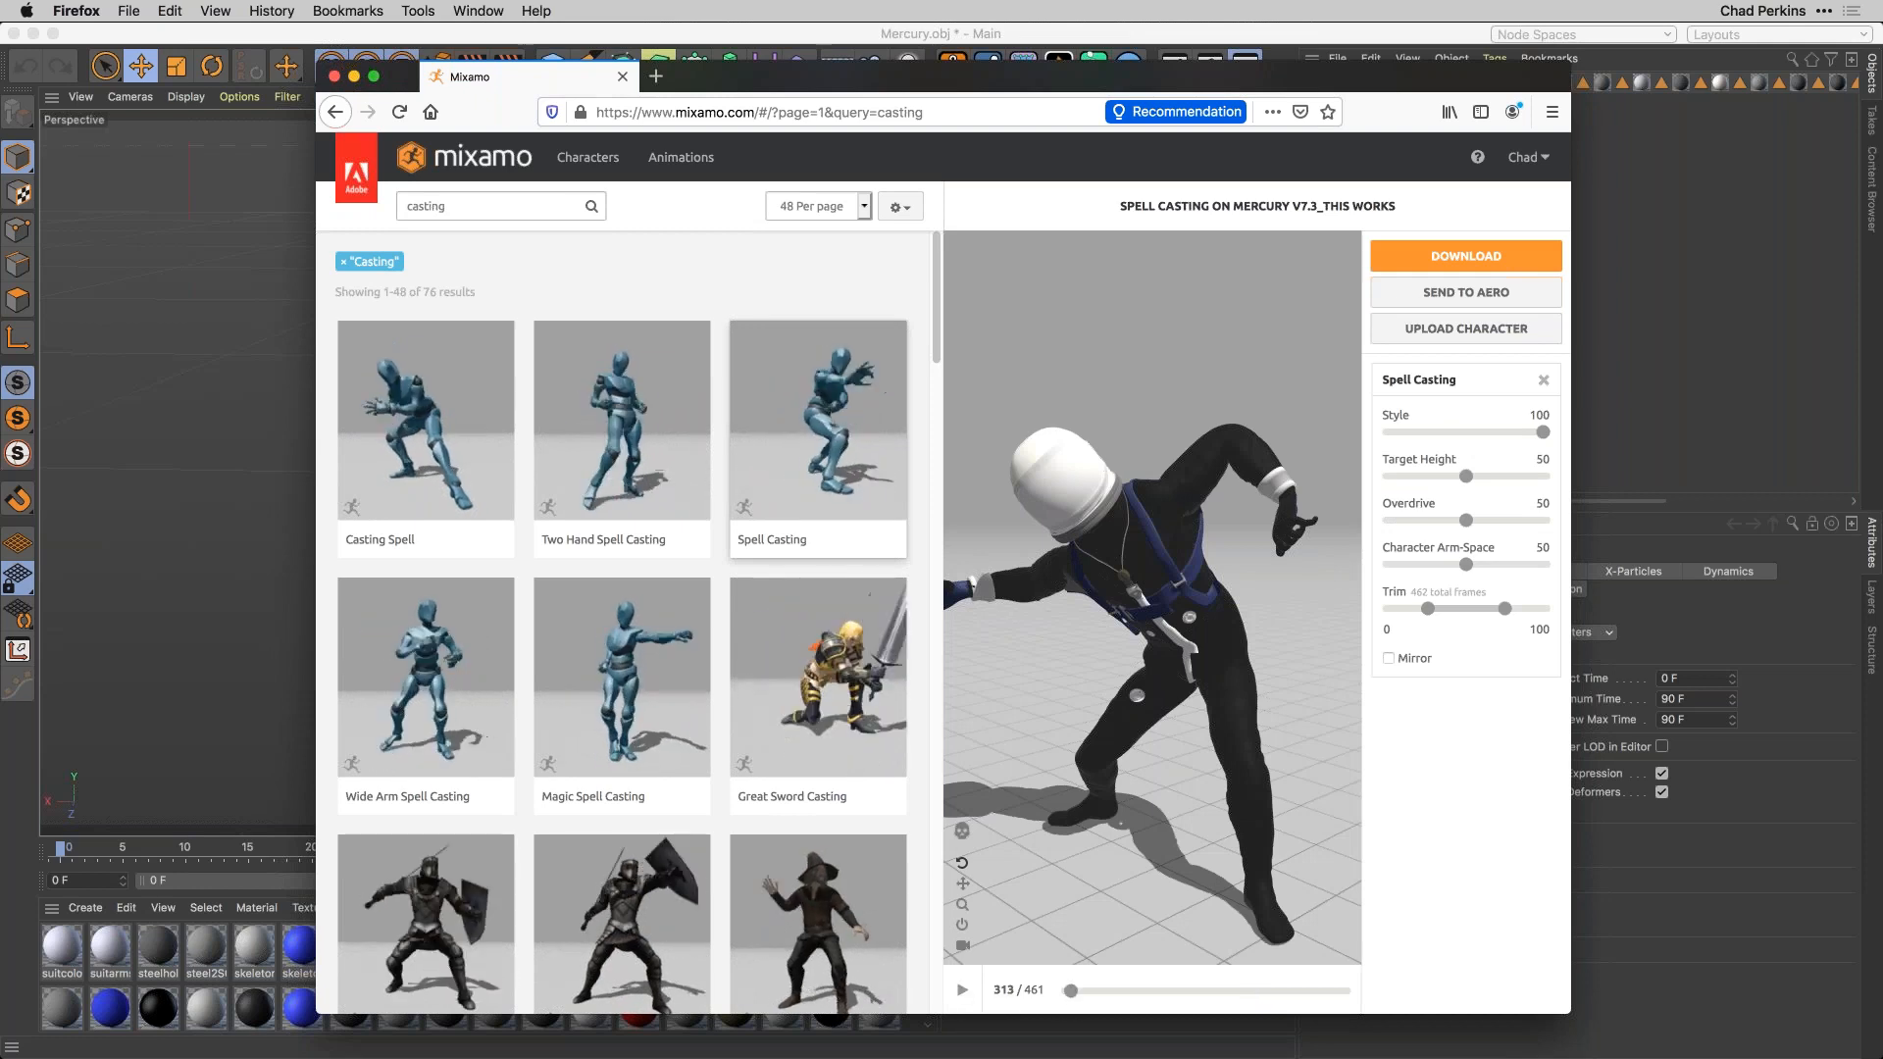
left_click(962, 993)
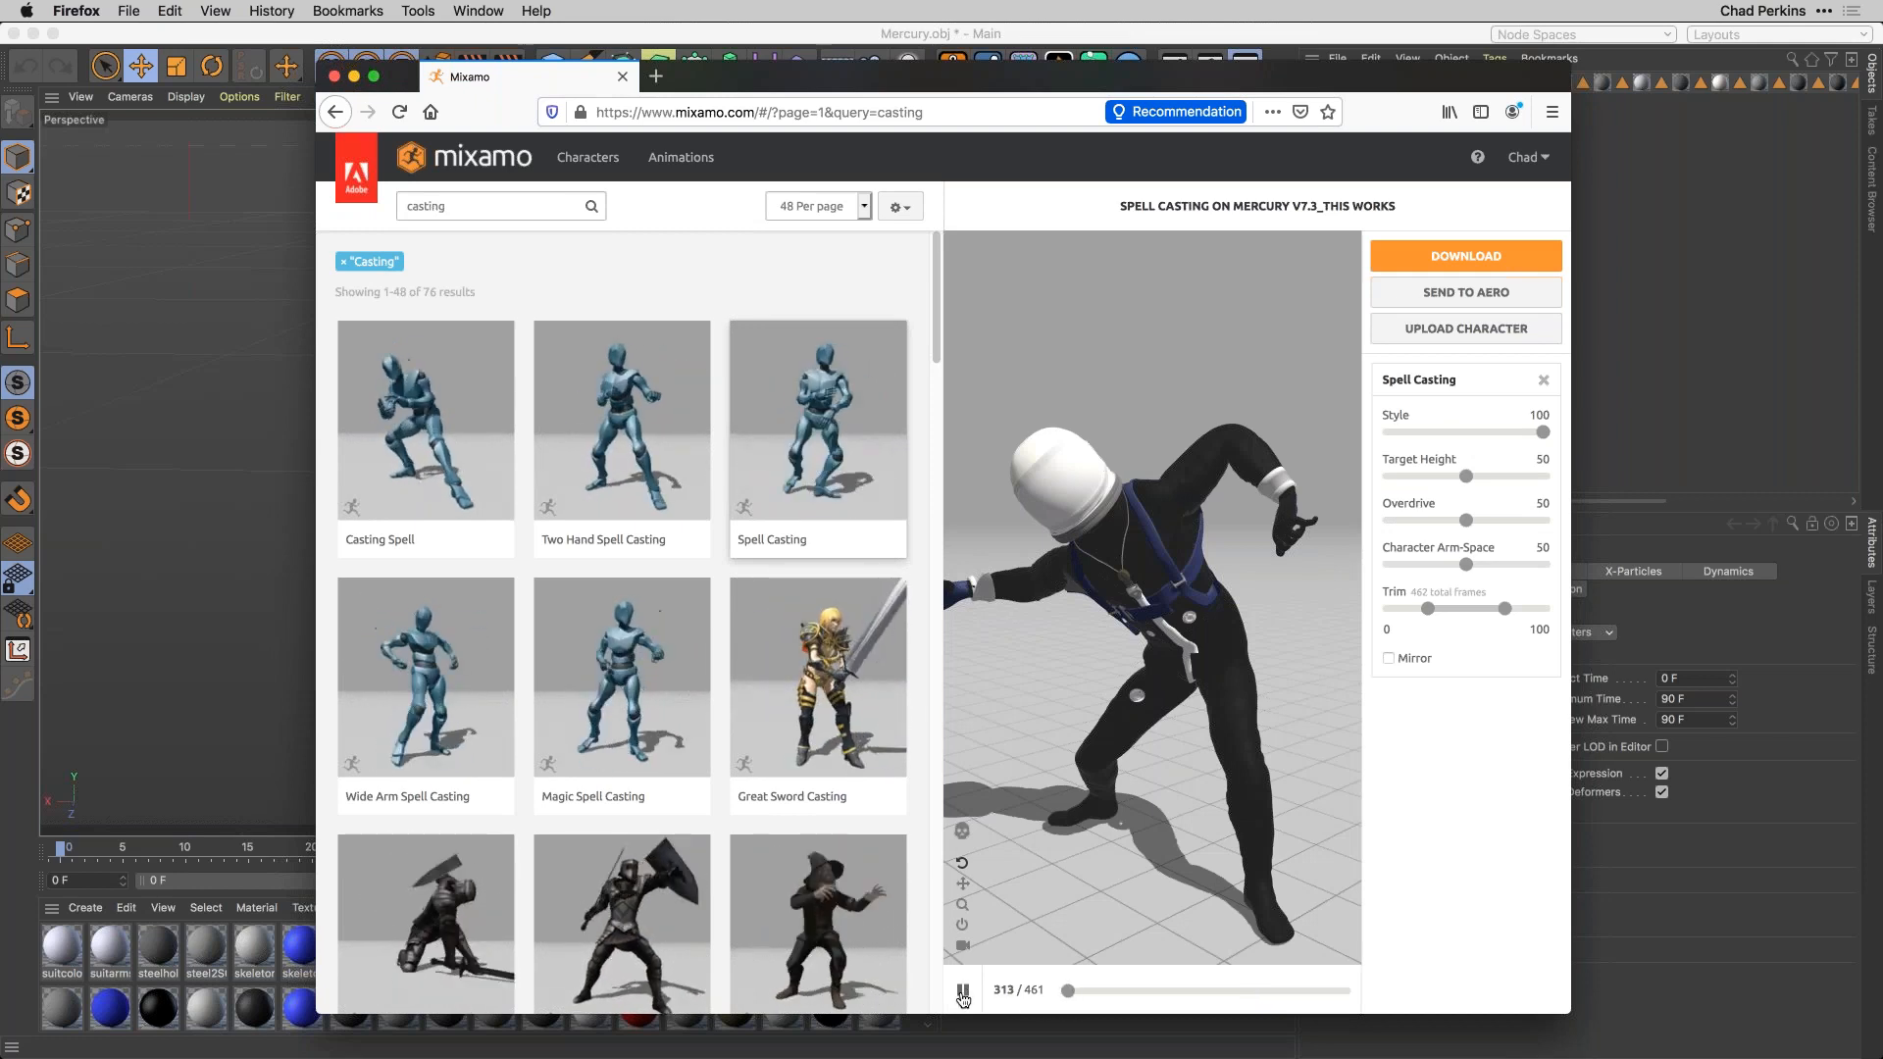
left_click(962, 993)
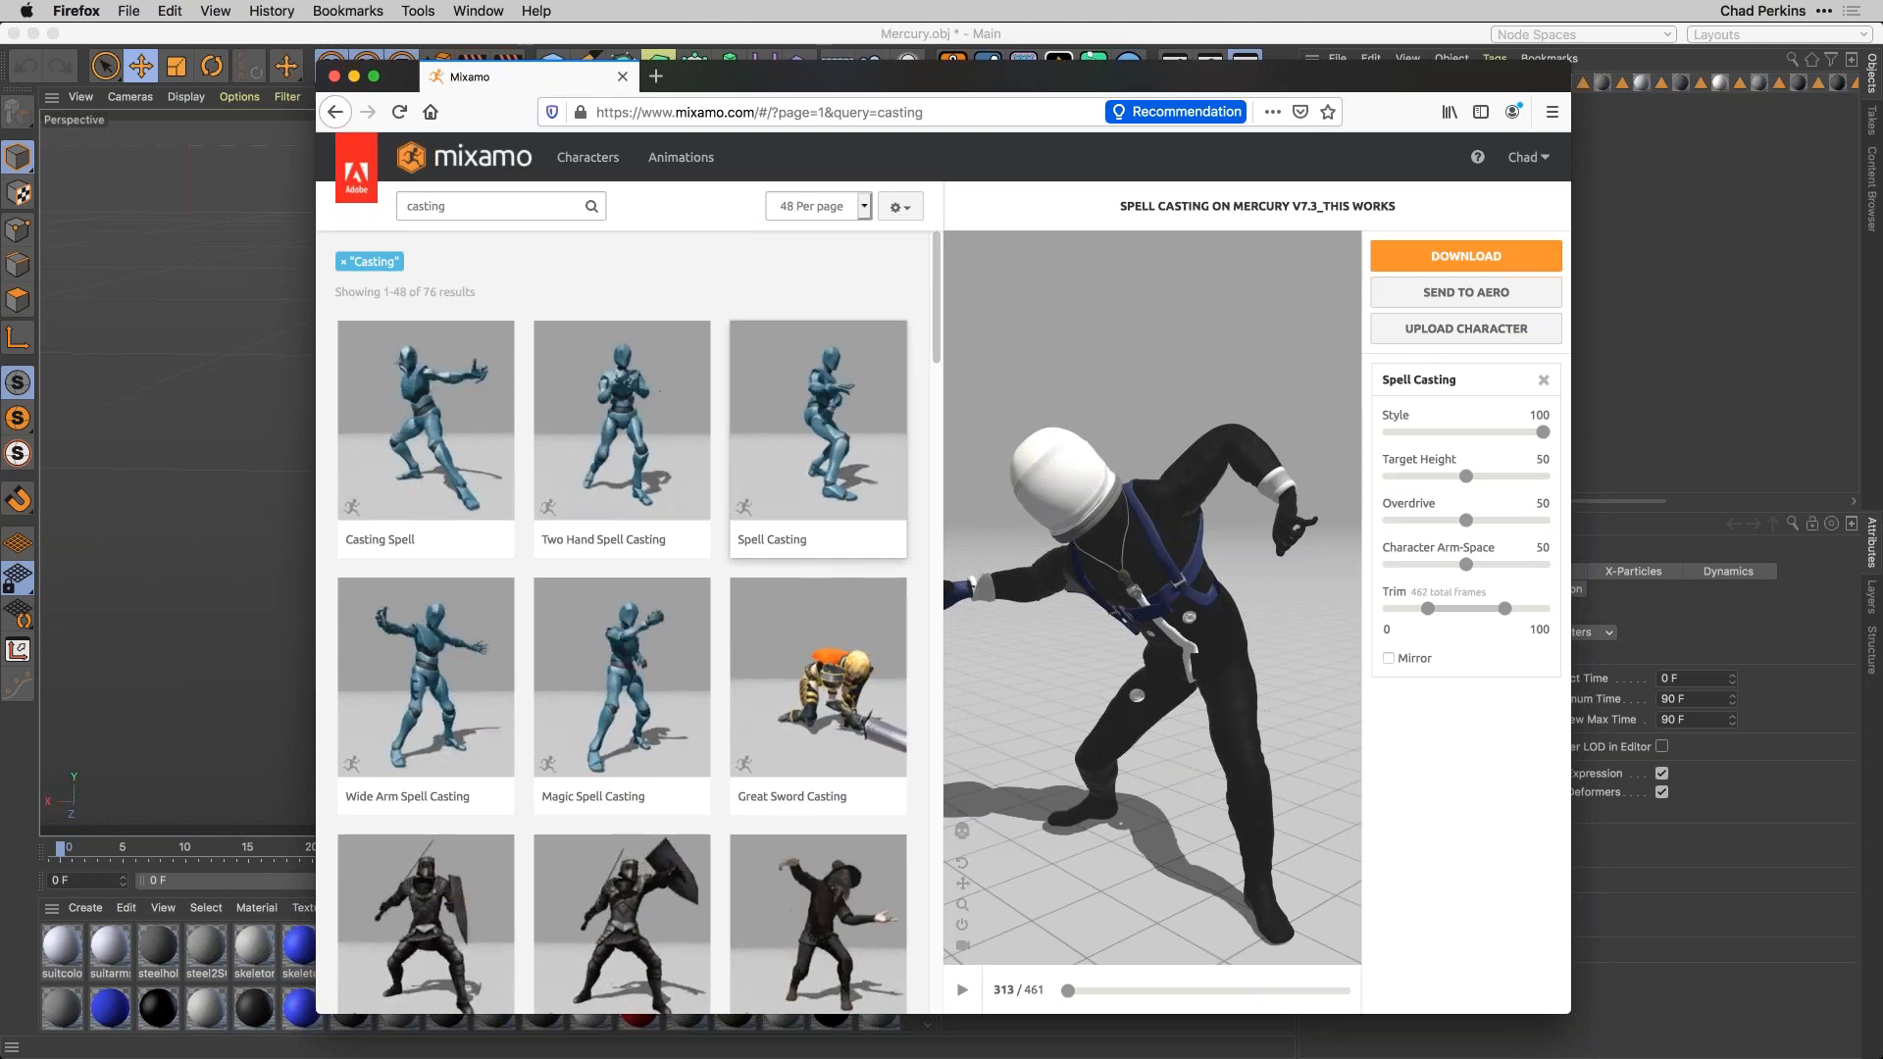
View the character upload window with its accepted file formats and close it without uploading anything.
left_click(1437, 329)
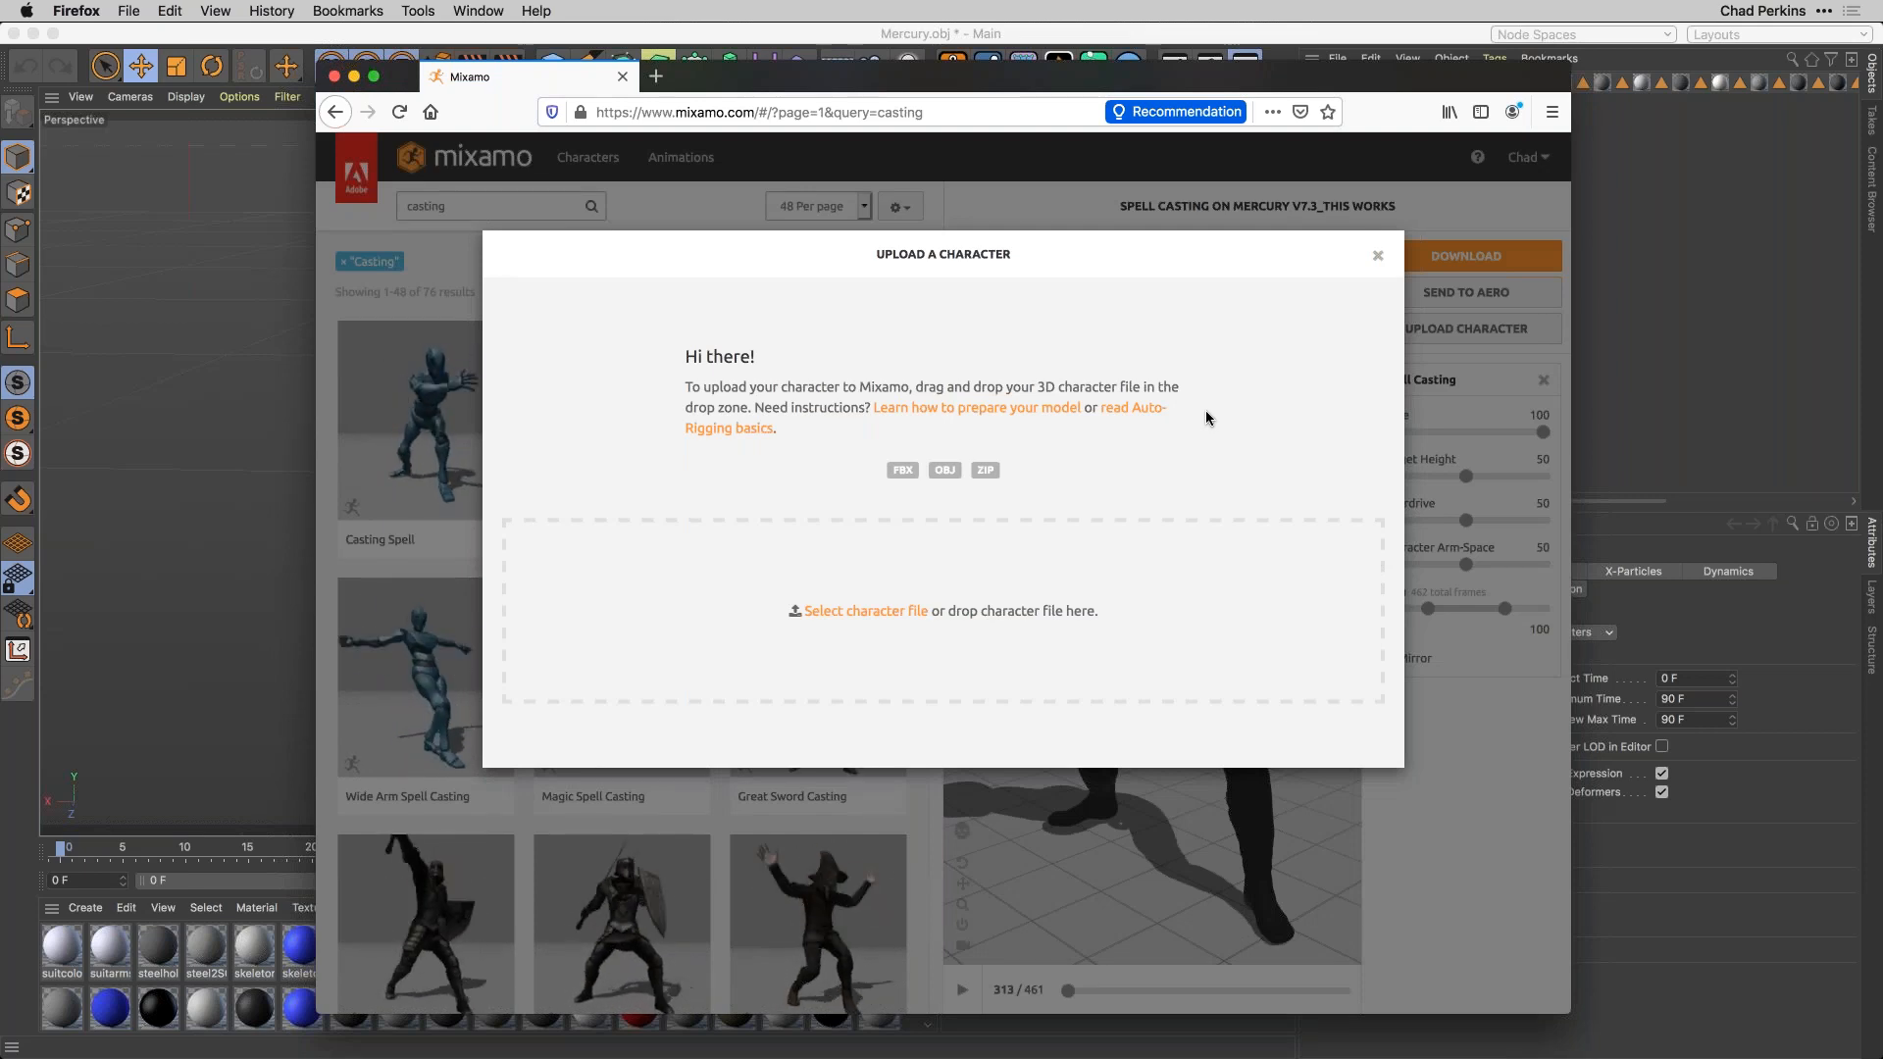
left_click(1378, 259)
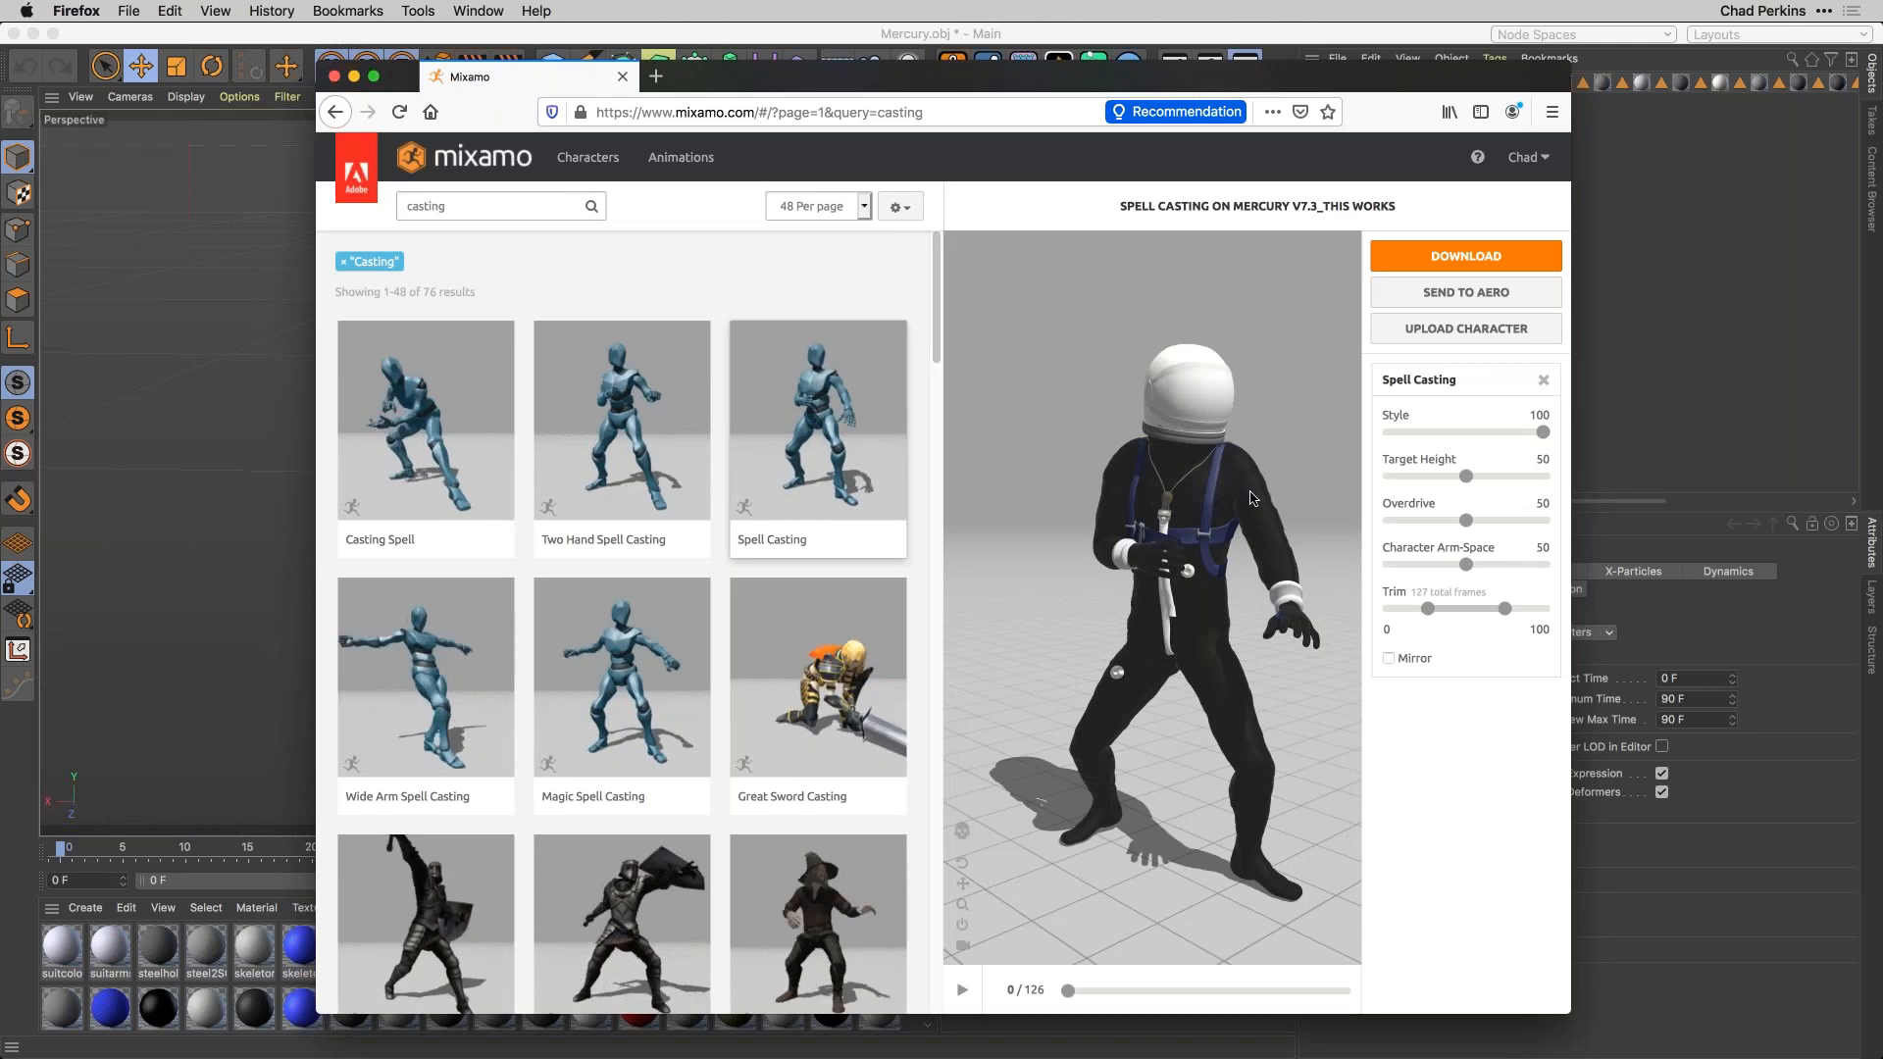
Play the Spell Casting animation on the astronaut, pause it, and scrub to frame 71.
left_click(958, 993)
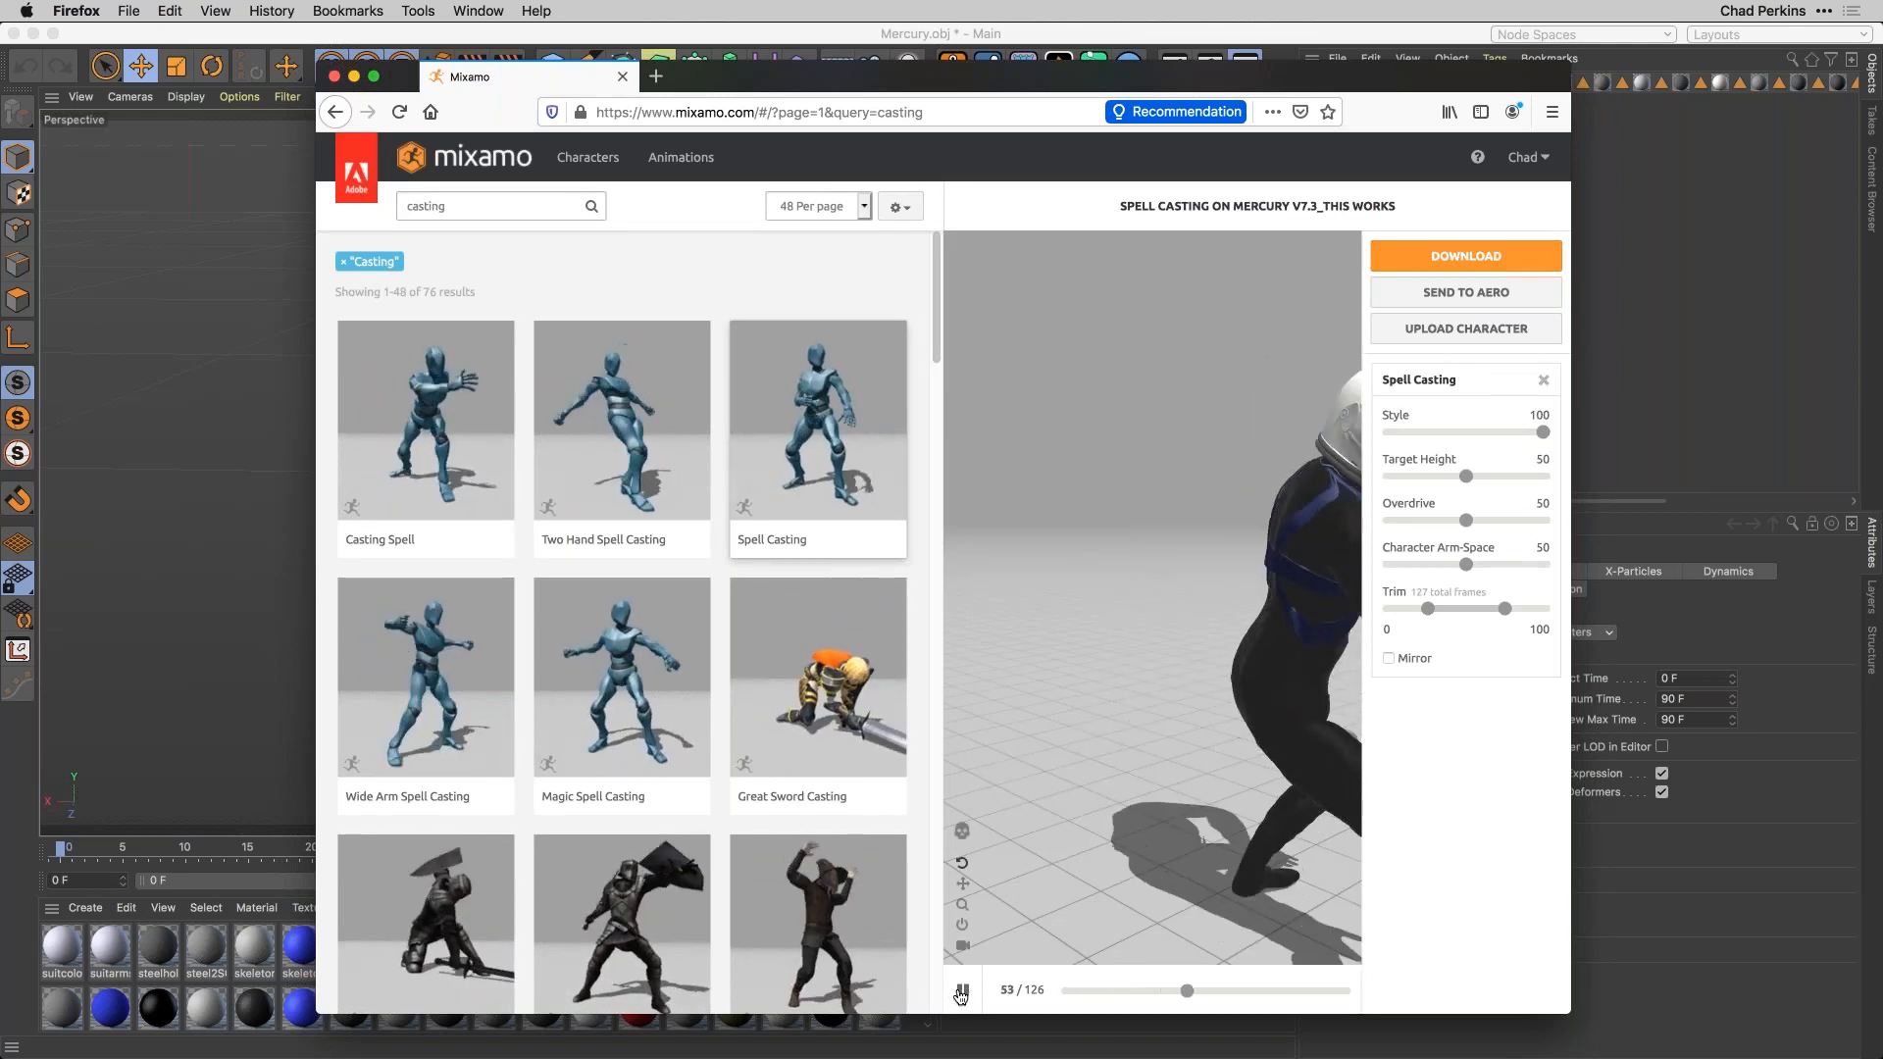
left_click(960, 993)
scroll(1216, 673, "up", 3)
left_click_drag(1197, 667, 1236, 673)
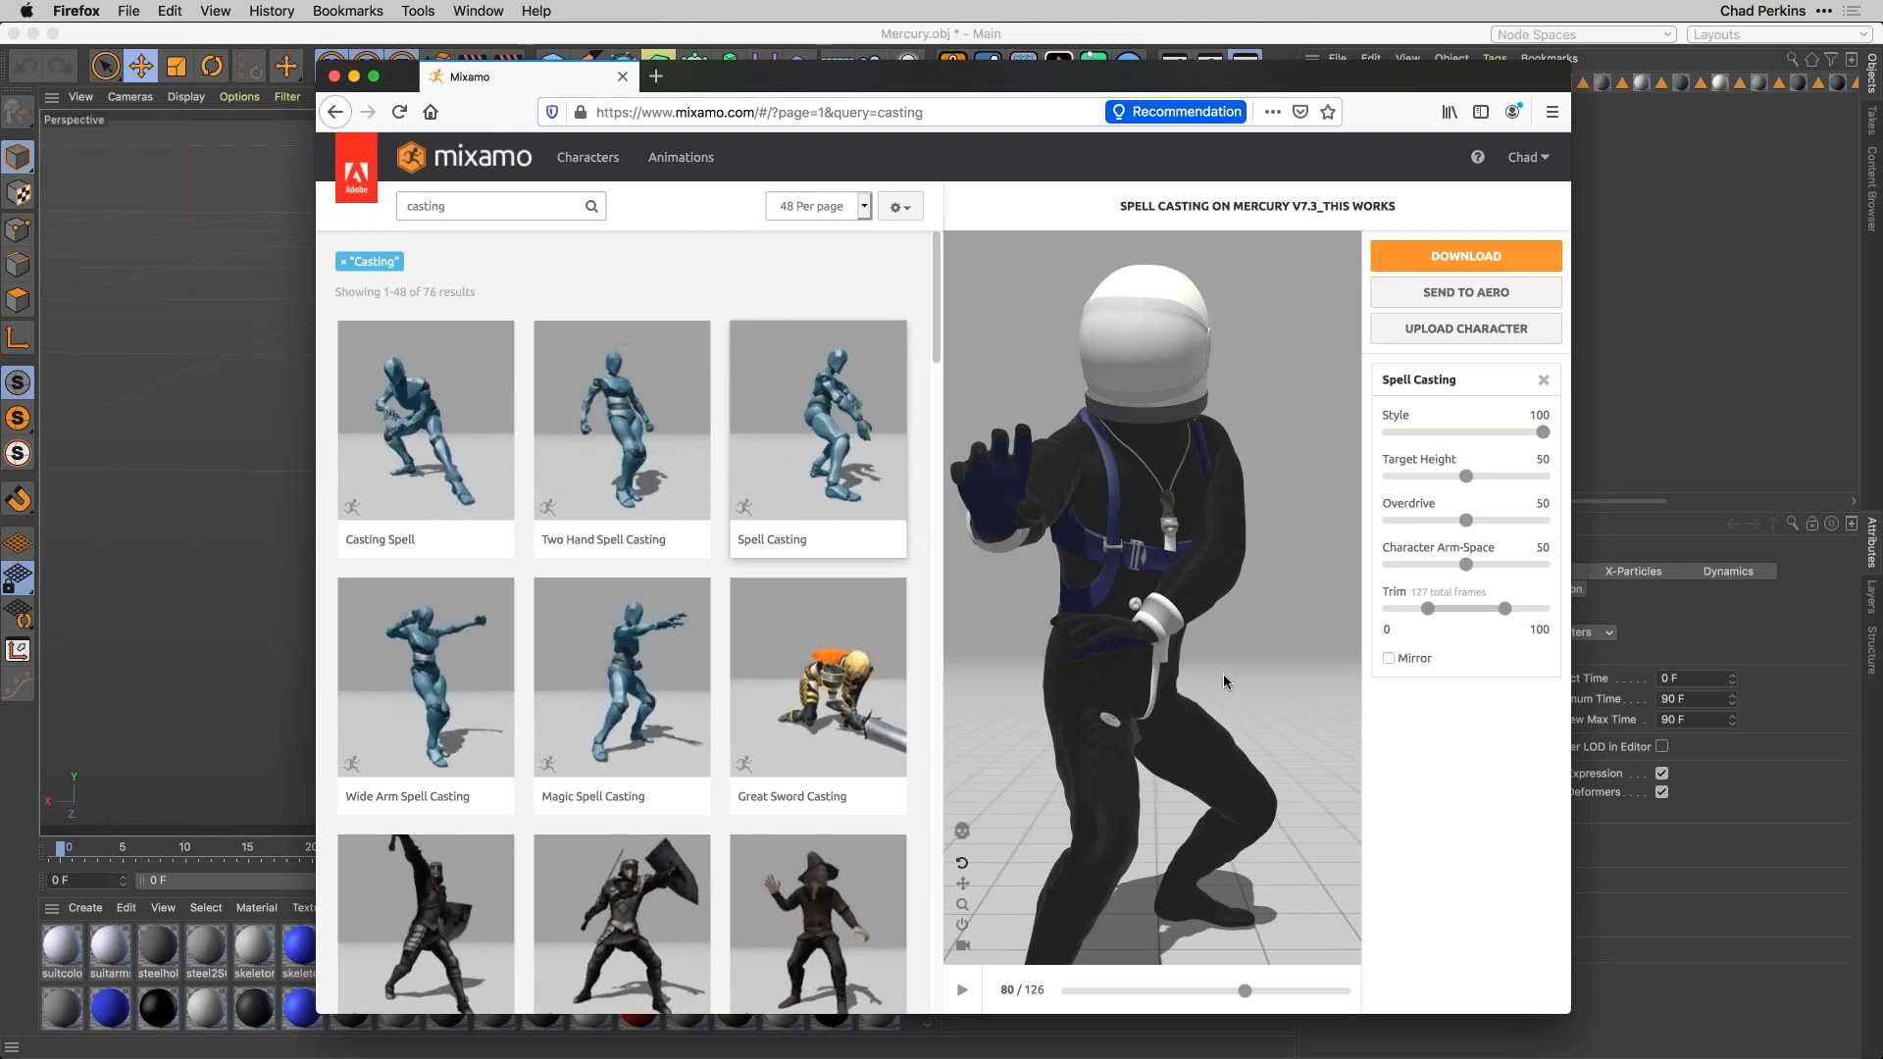
left_click_drag(1121, 989, 1222, 967)
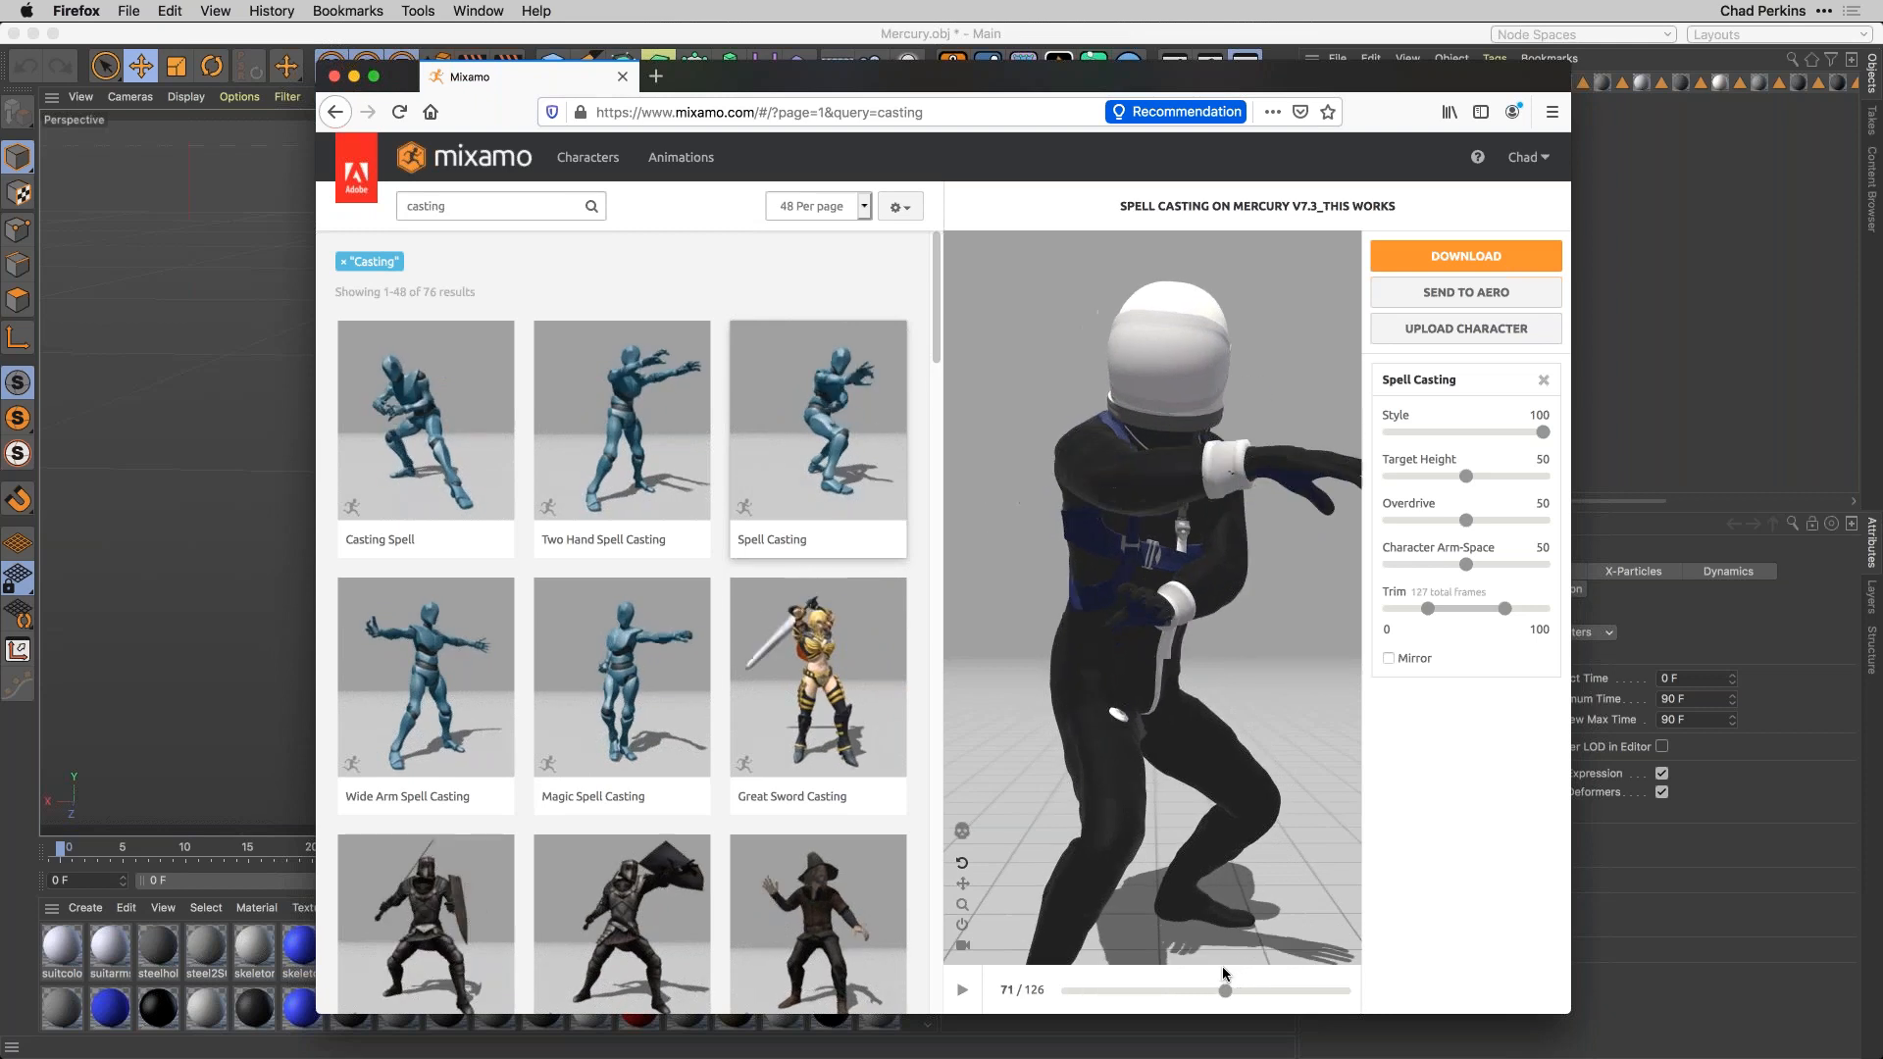
Apply the Casting Spell animation to the astronaut, pause it, and scrub to the outstretched-hand pose at frame 159.
left_click(445, 486)
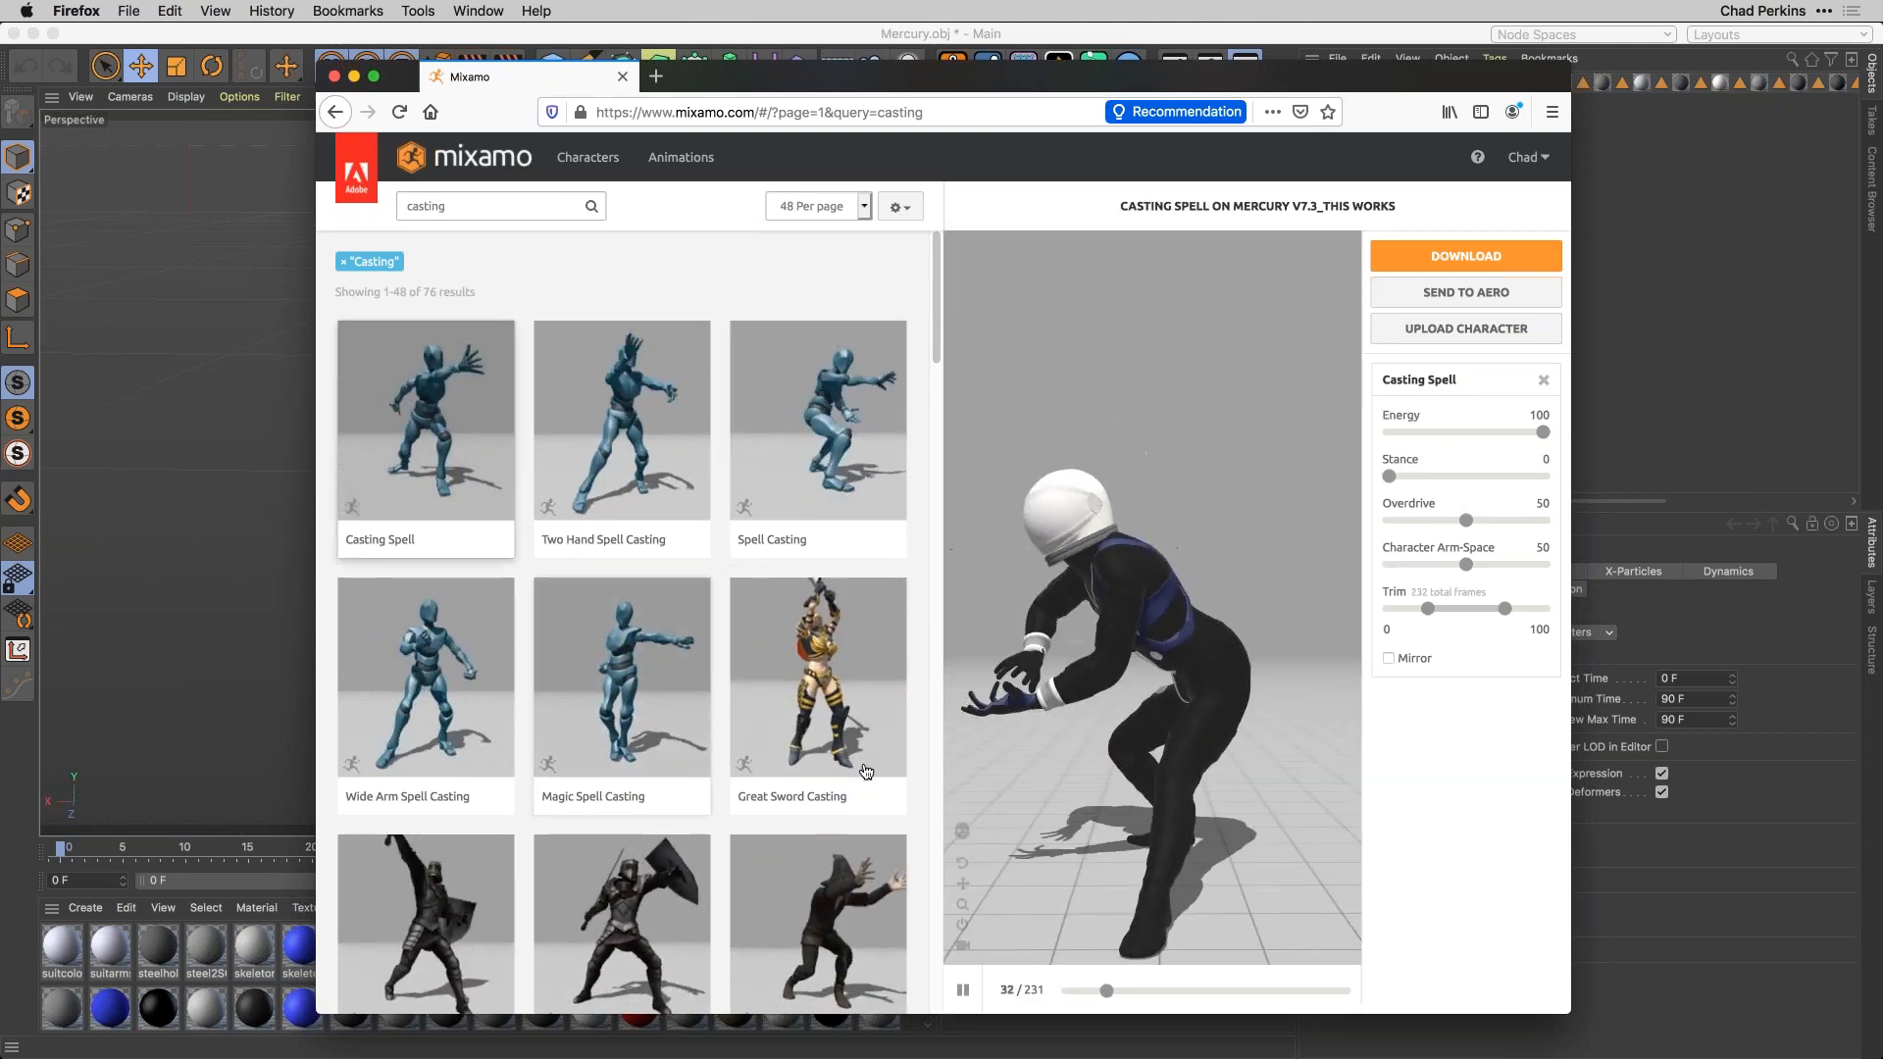
left_click(965, 992)
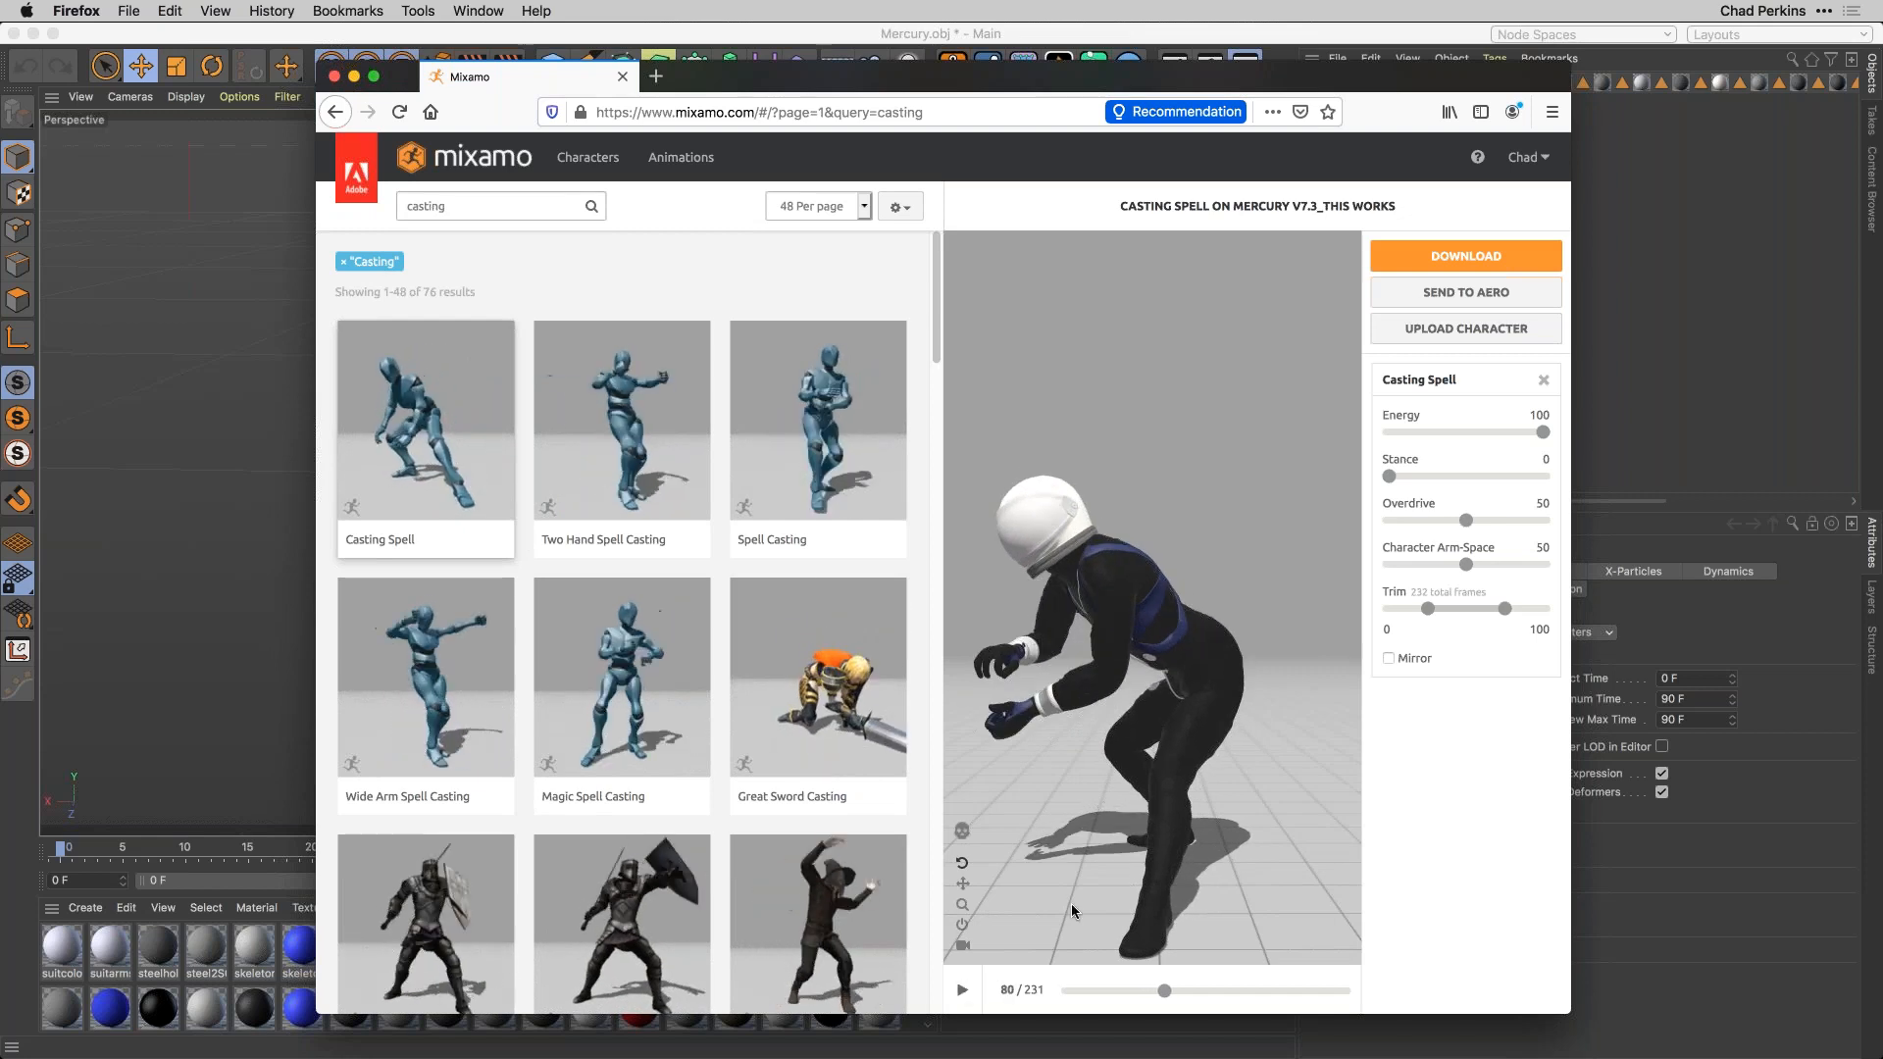
left_click_drag(1165, 990, 1261, 973)
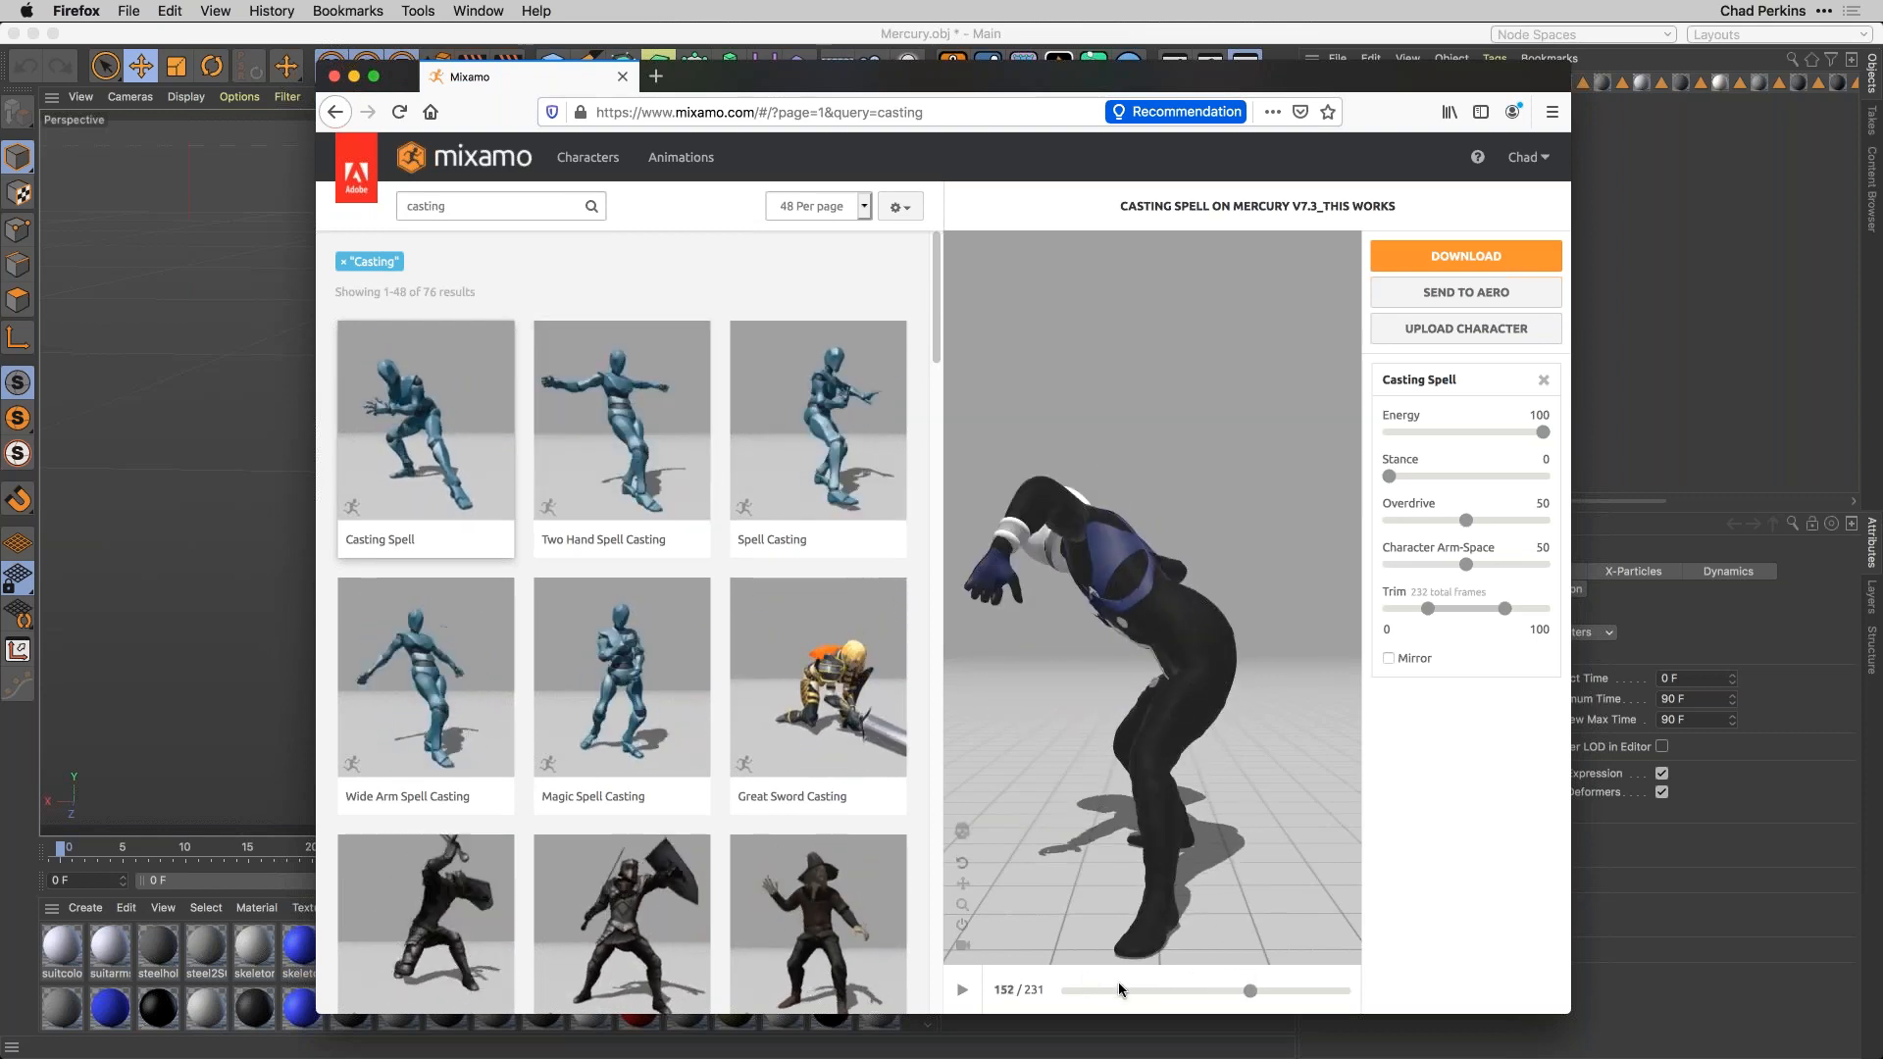
left_click_drag(1144, 993, 1261, 981)
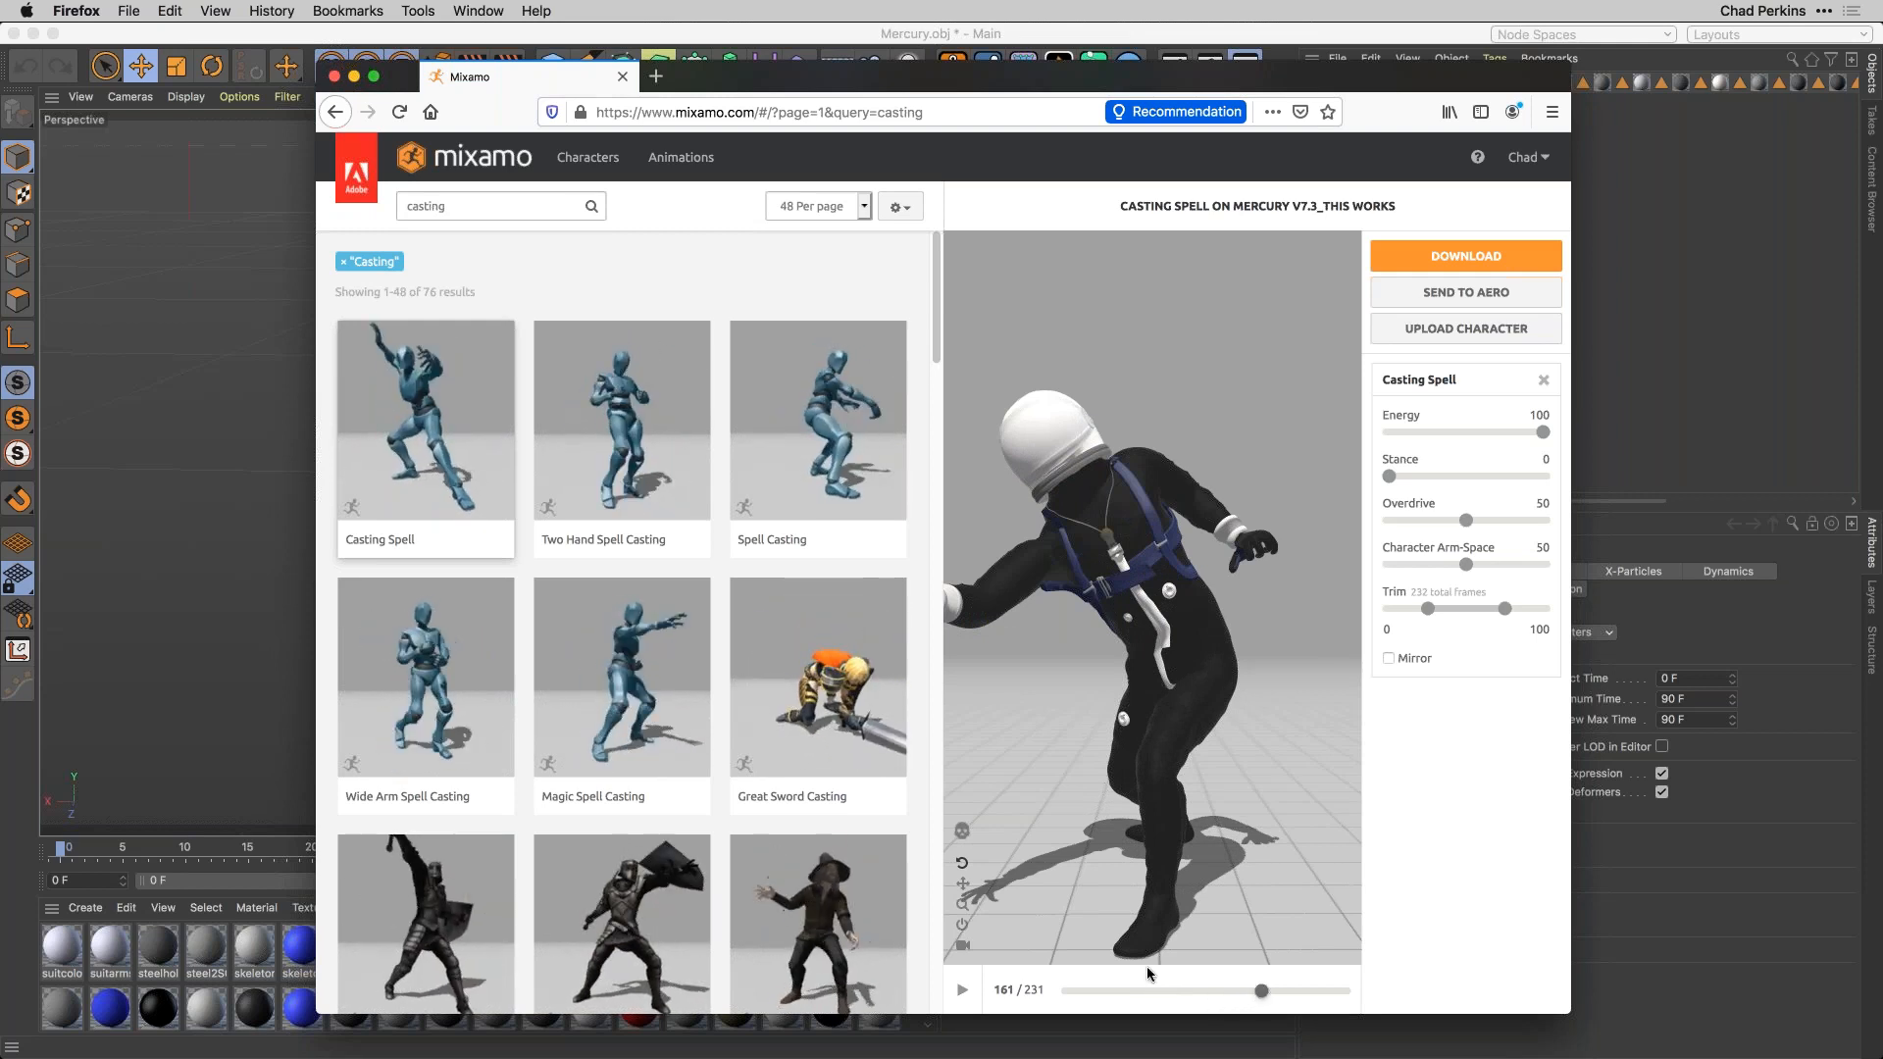
left_click_drag(1099, 673, 1156, 762)
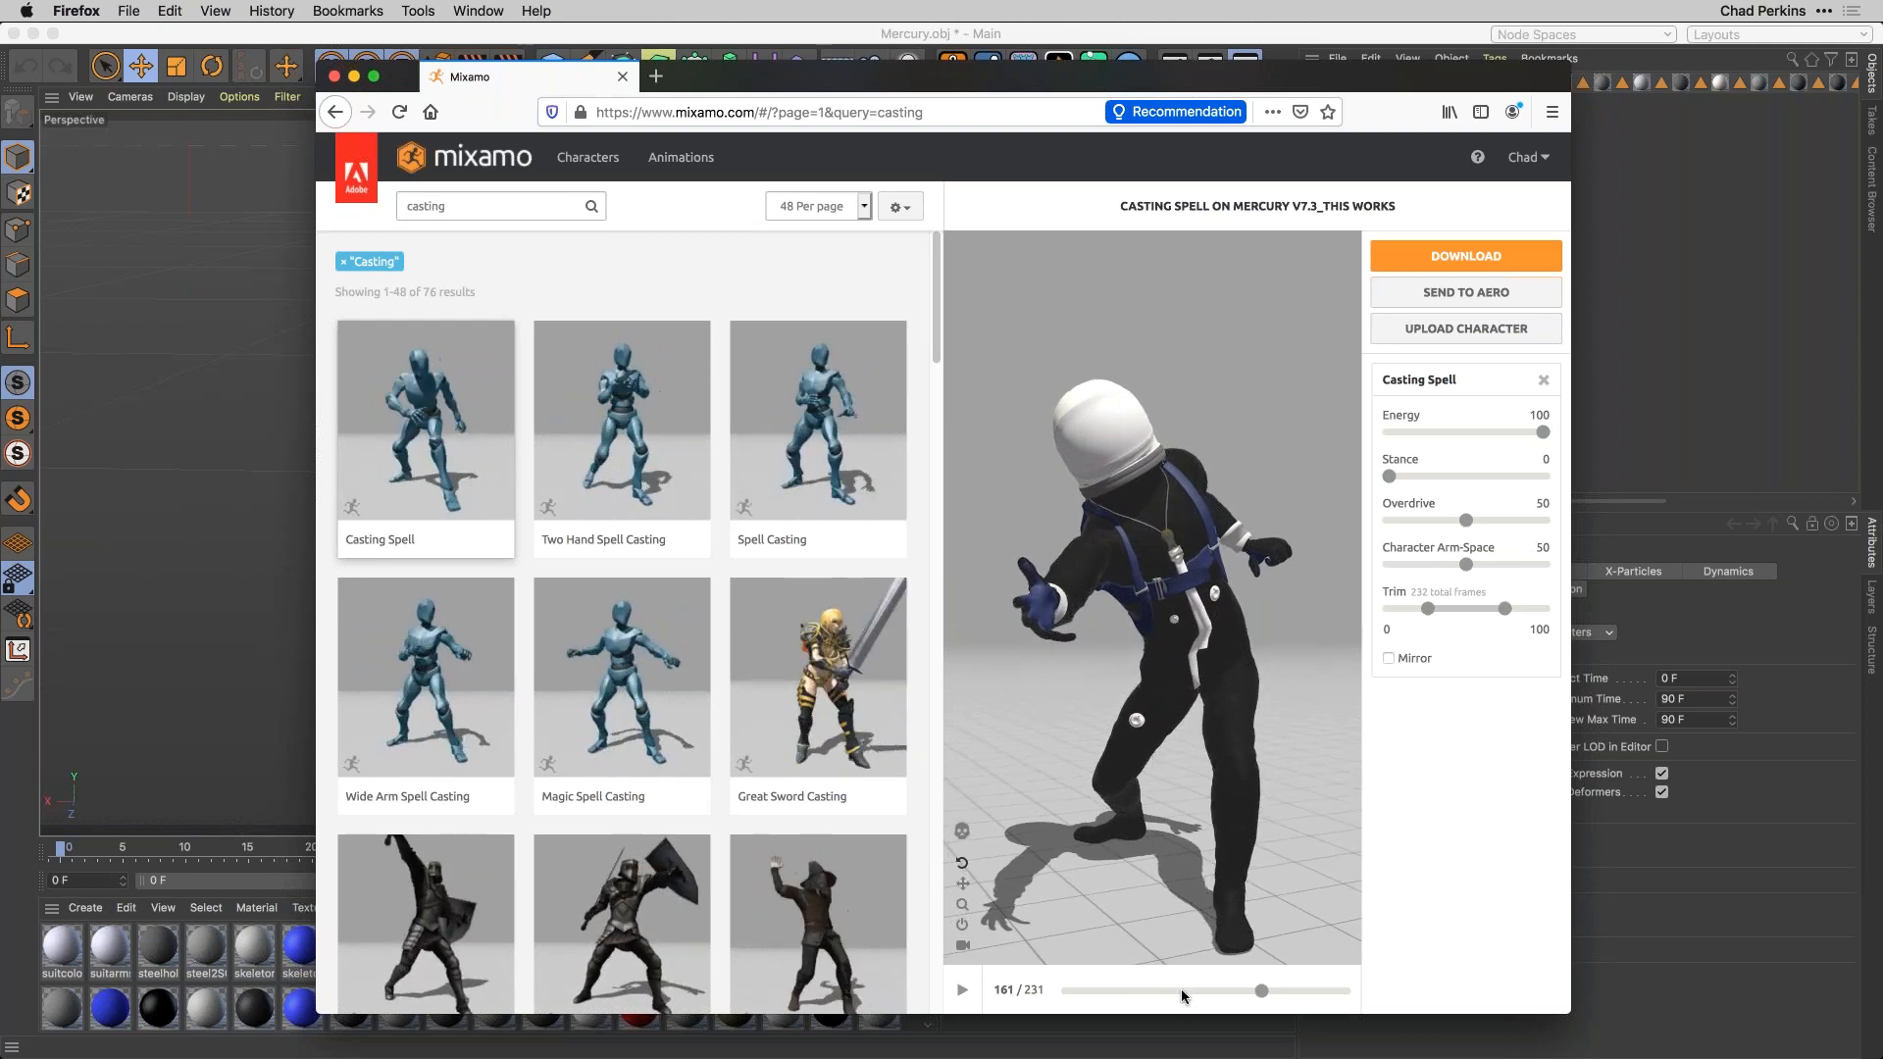
mouse_move(1260, 997)
left_mouse_down()
mouse_move(1240, 994)
mouse_move(1260, 997)
left_mouse_up()
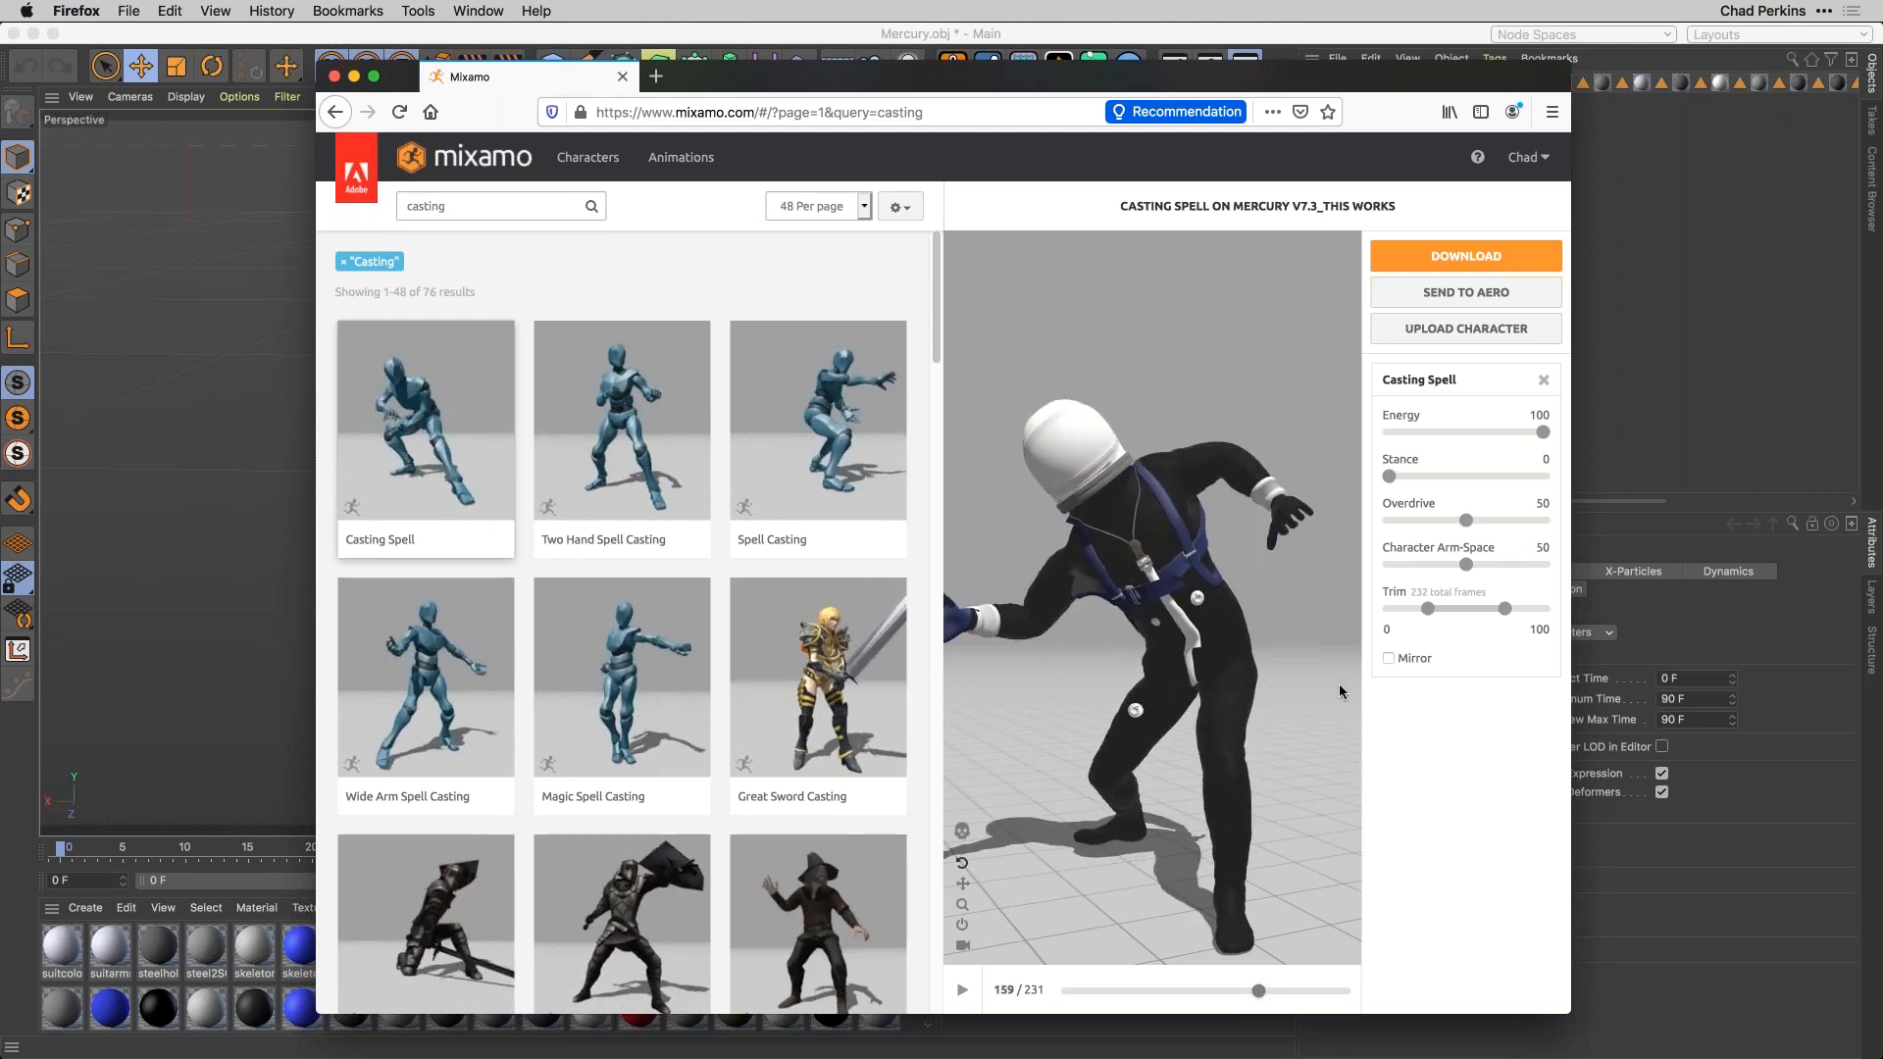
Review the download settings for the Casting Spell animation, including the skin options, and cancel the download.
left_click(1465, 256)
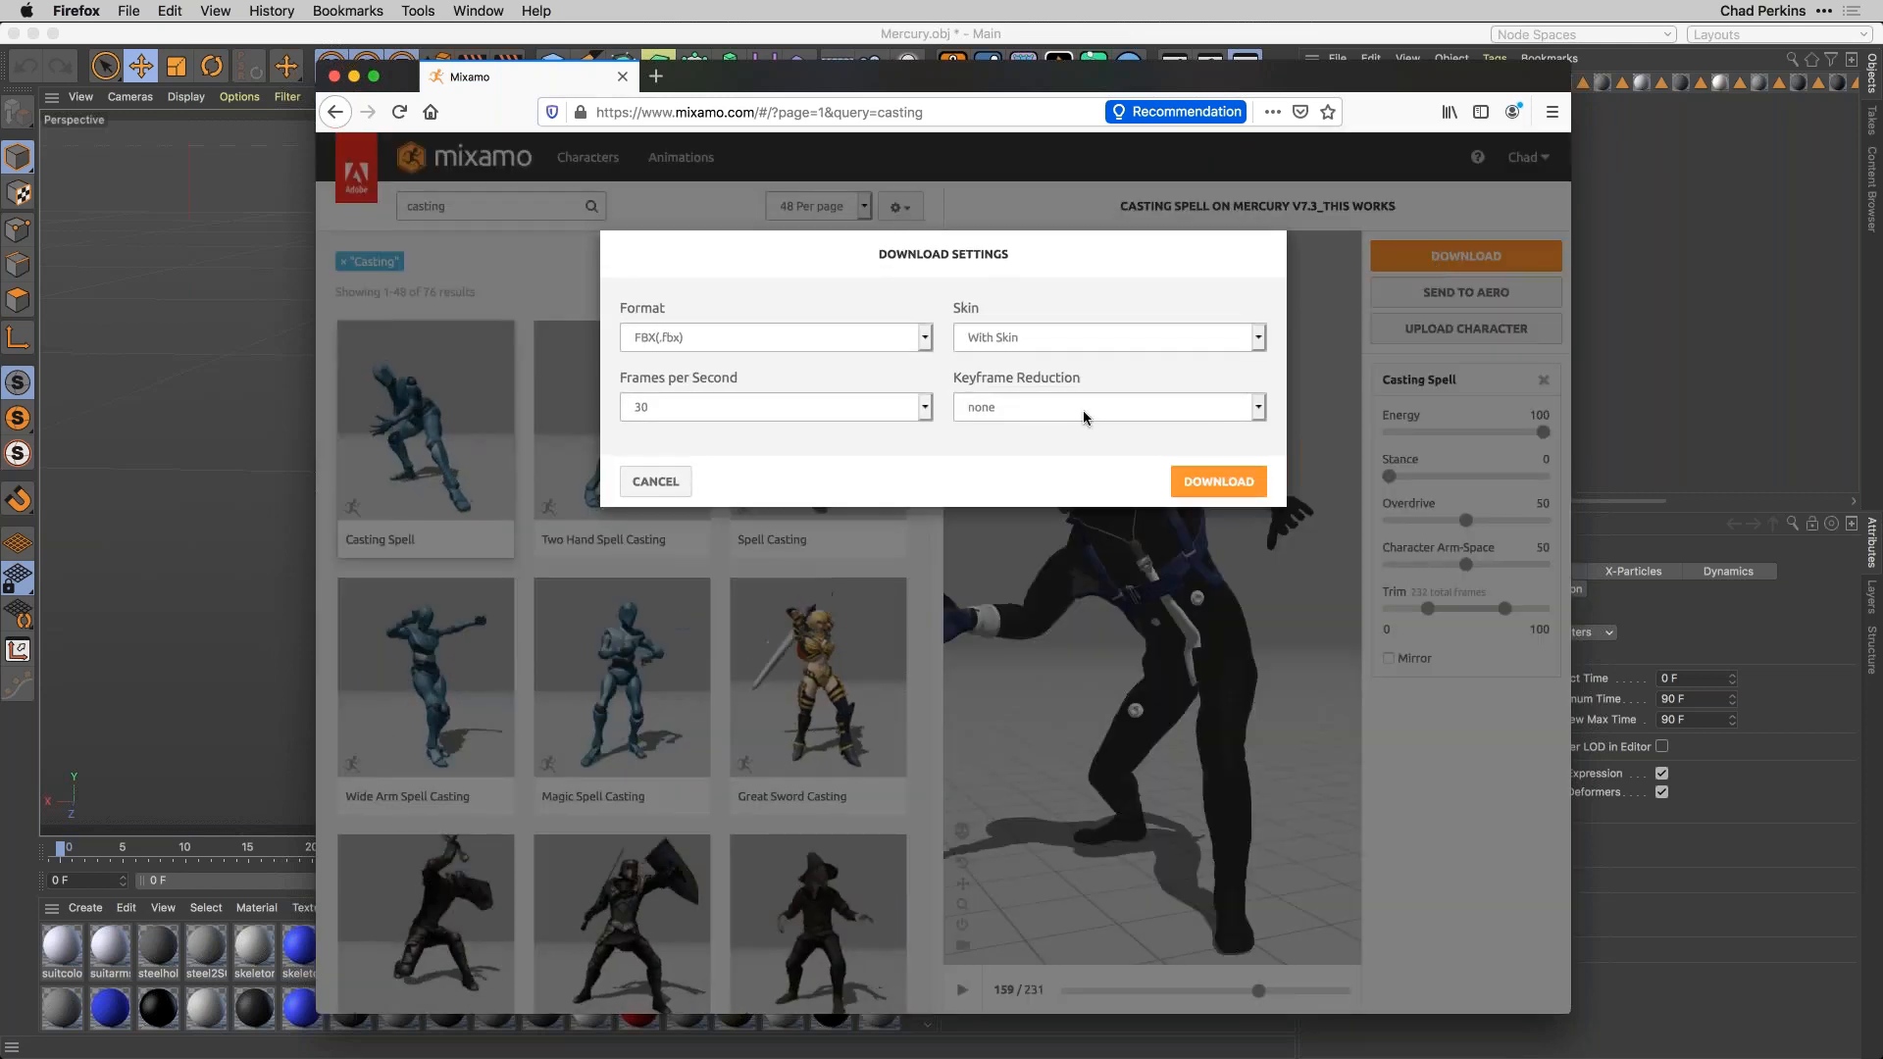
left_click(1254, 343)
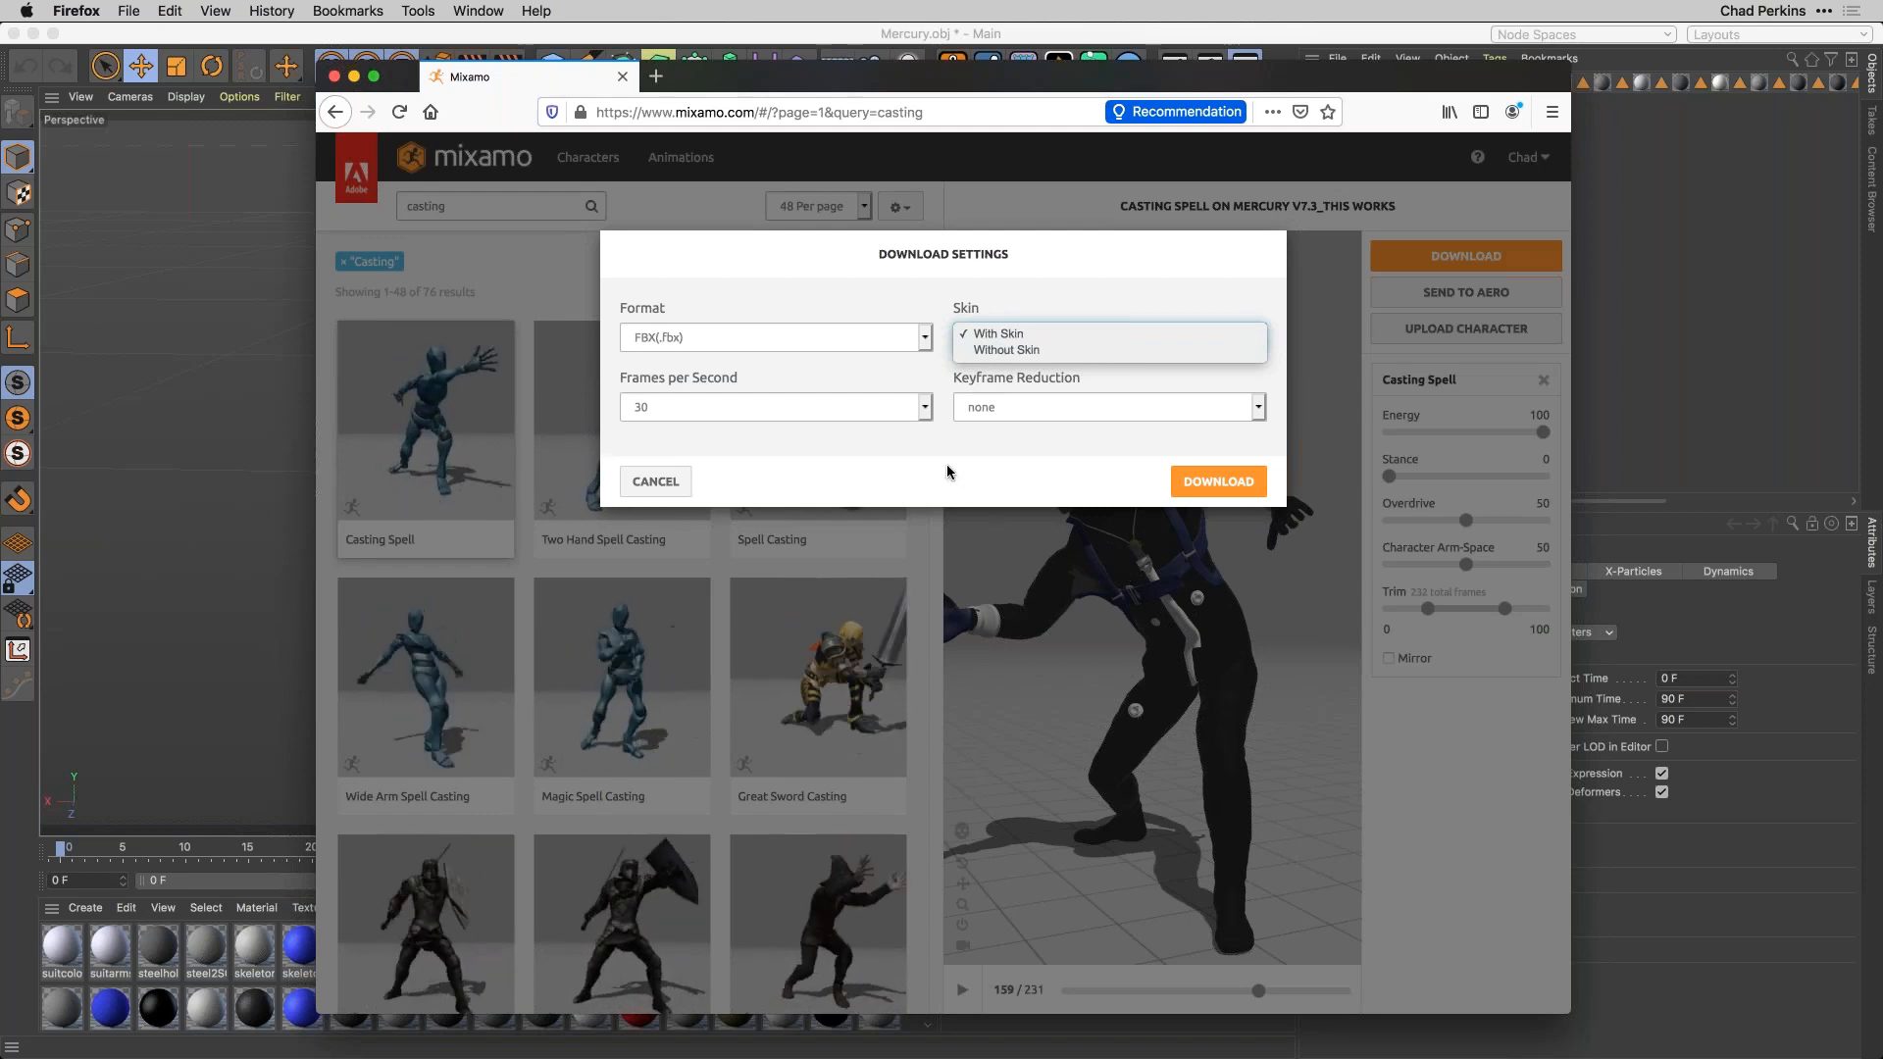
left_click(681, 486)
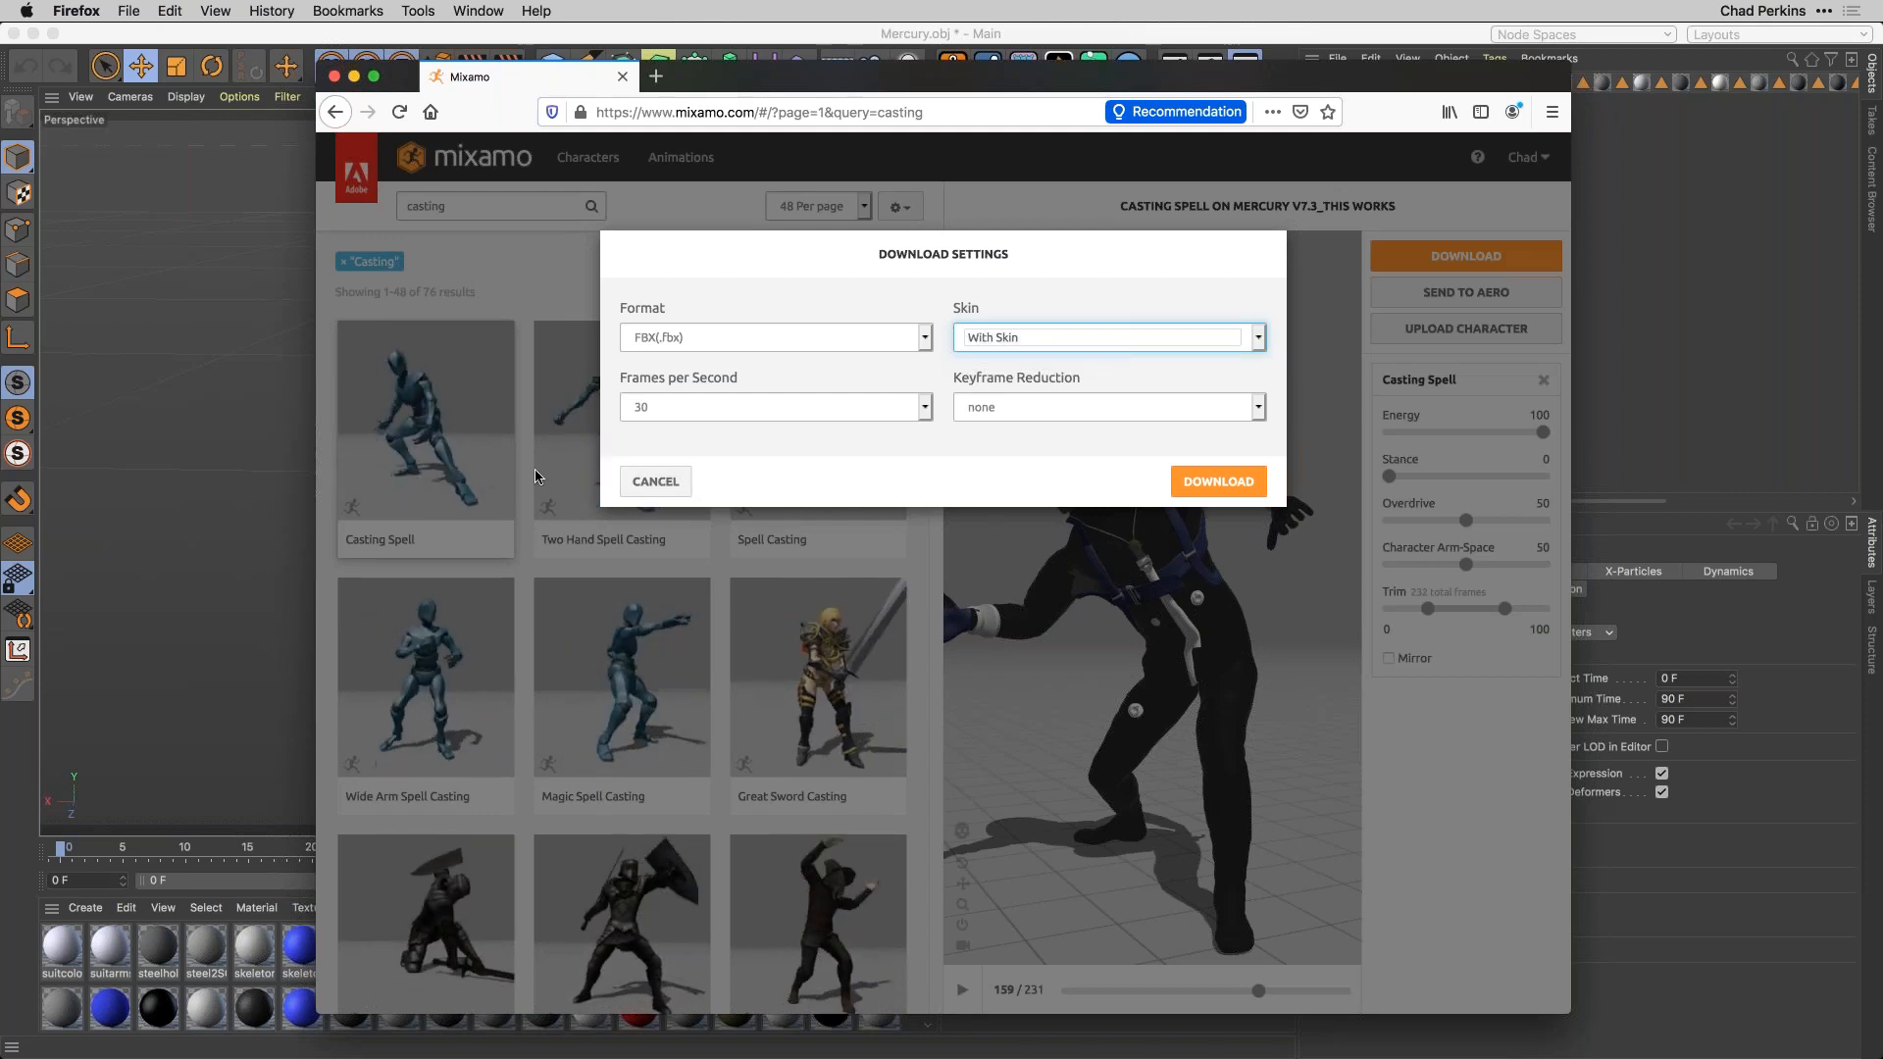
left_click(653, 481)
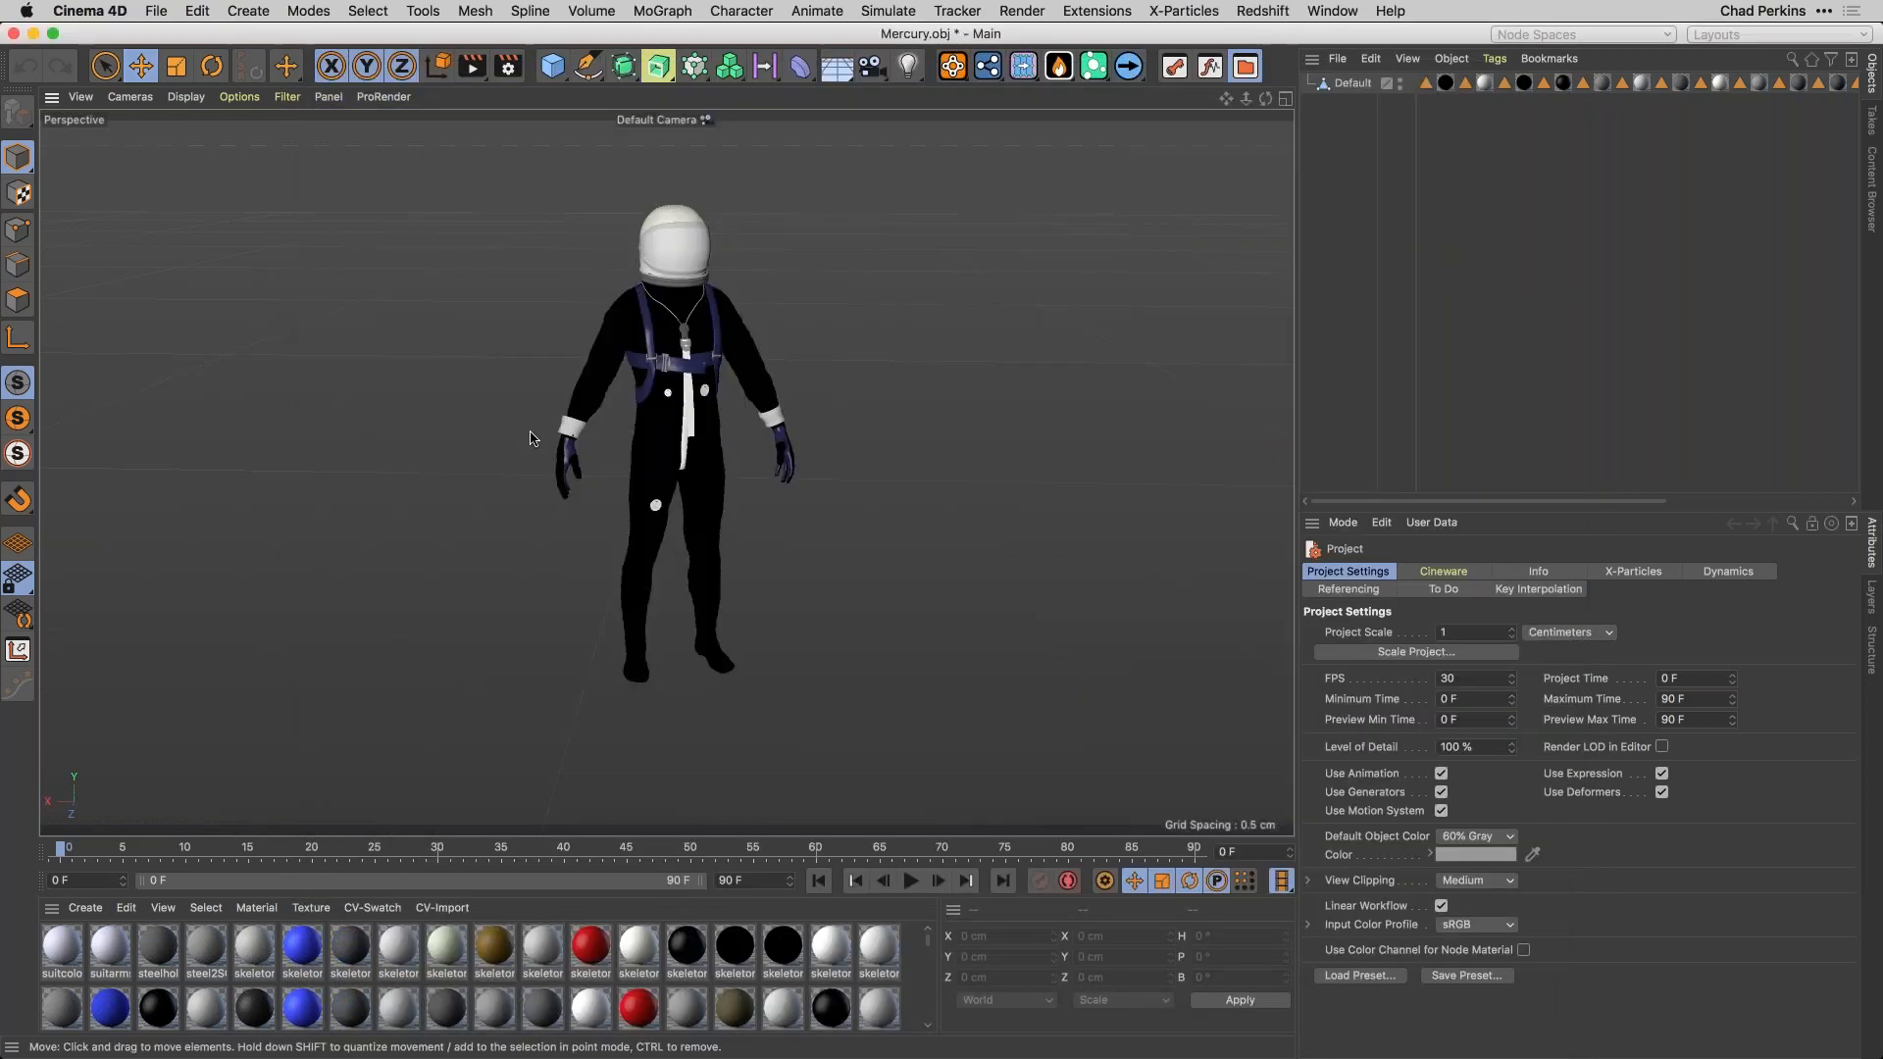
In Cinema 4D, import "Outstreched hand - Casting Spell.fbx" from the FROM MIXAMO v.2 folder using the existing FBX import settings.
key("super+o")
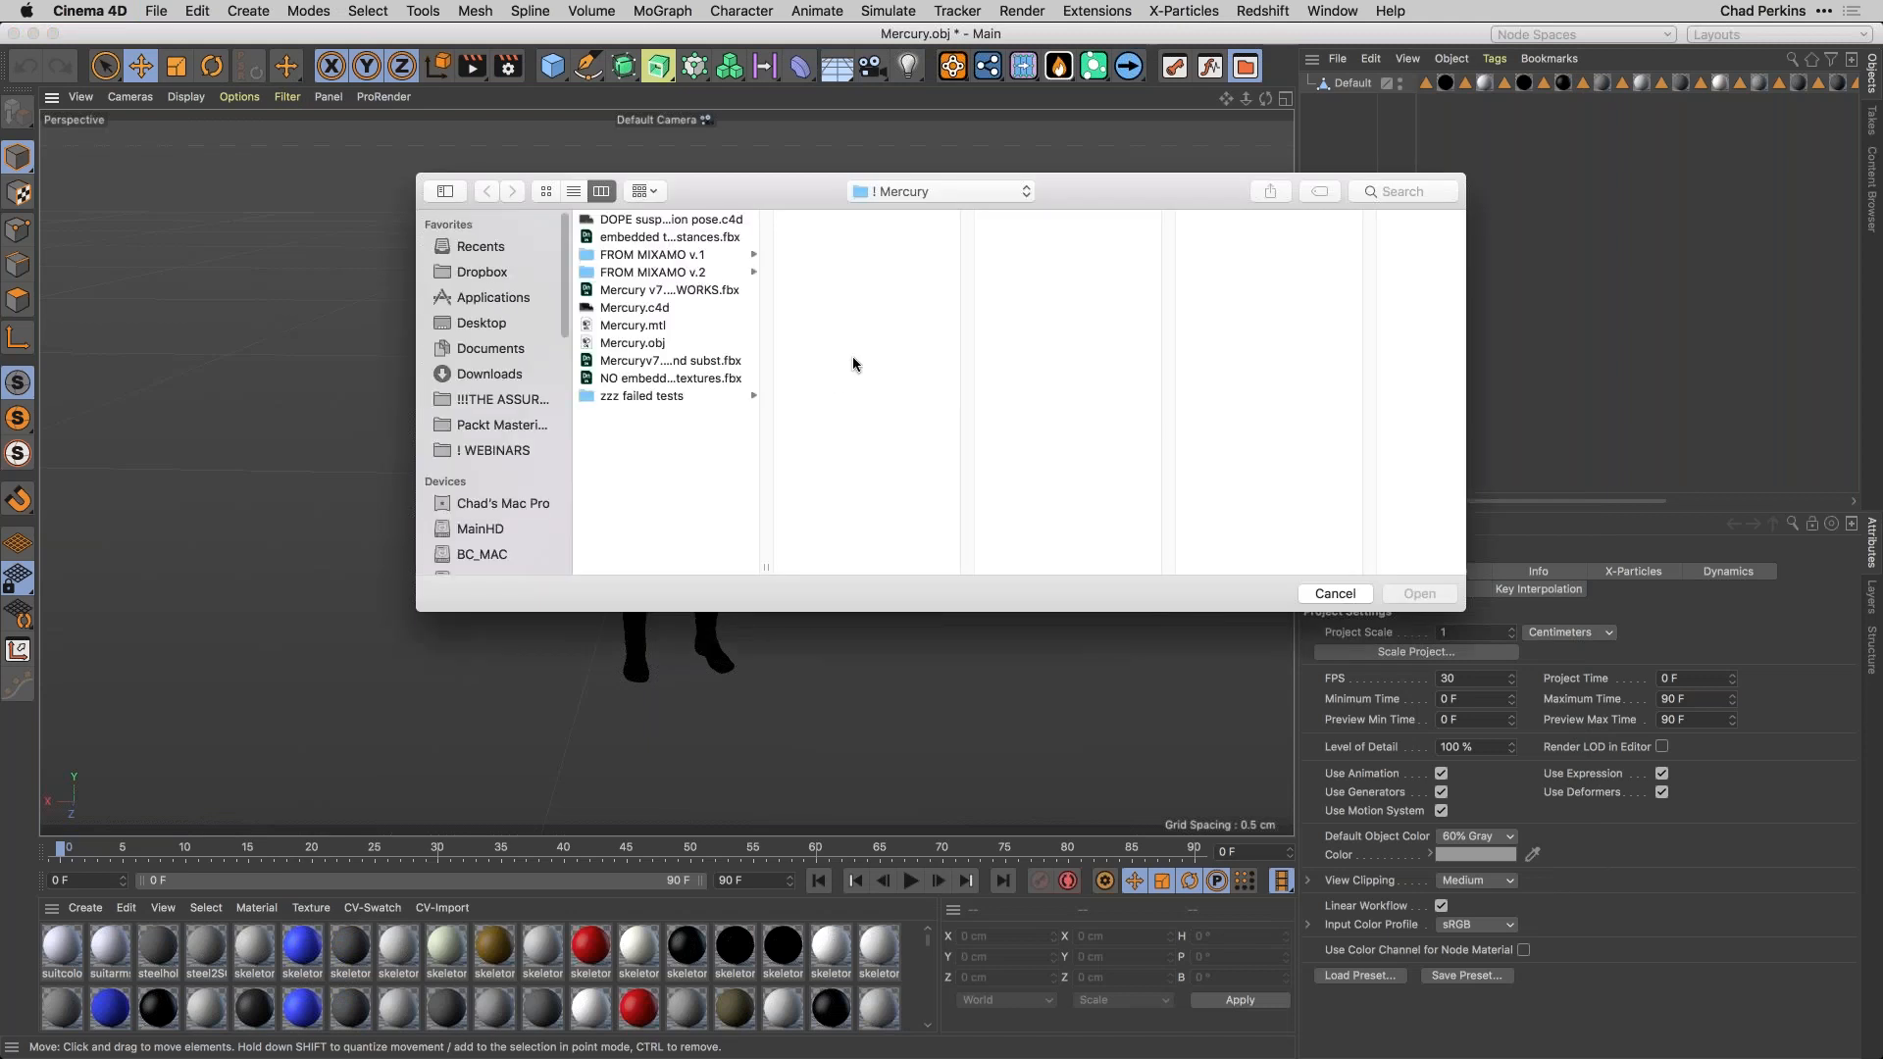
left_click(655, 276)
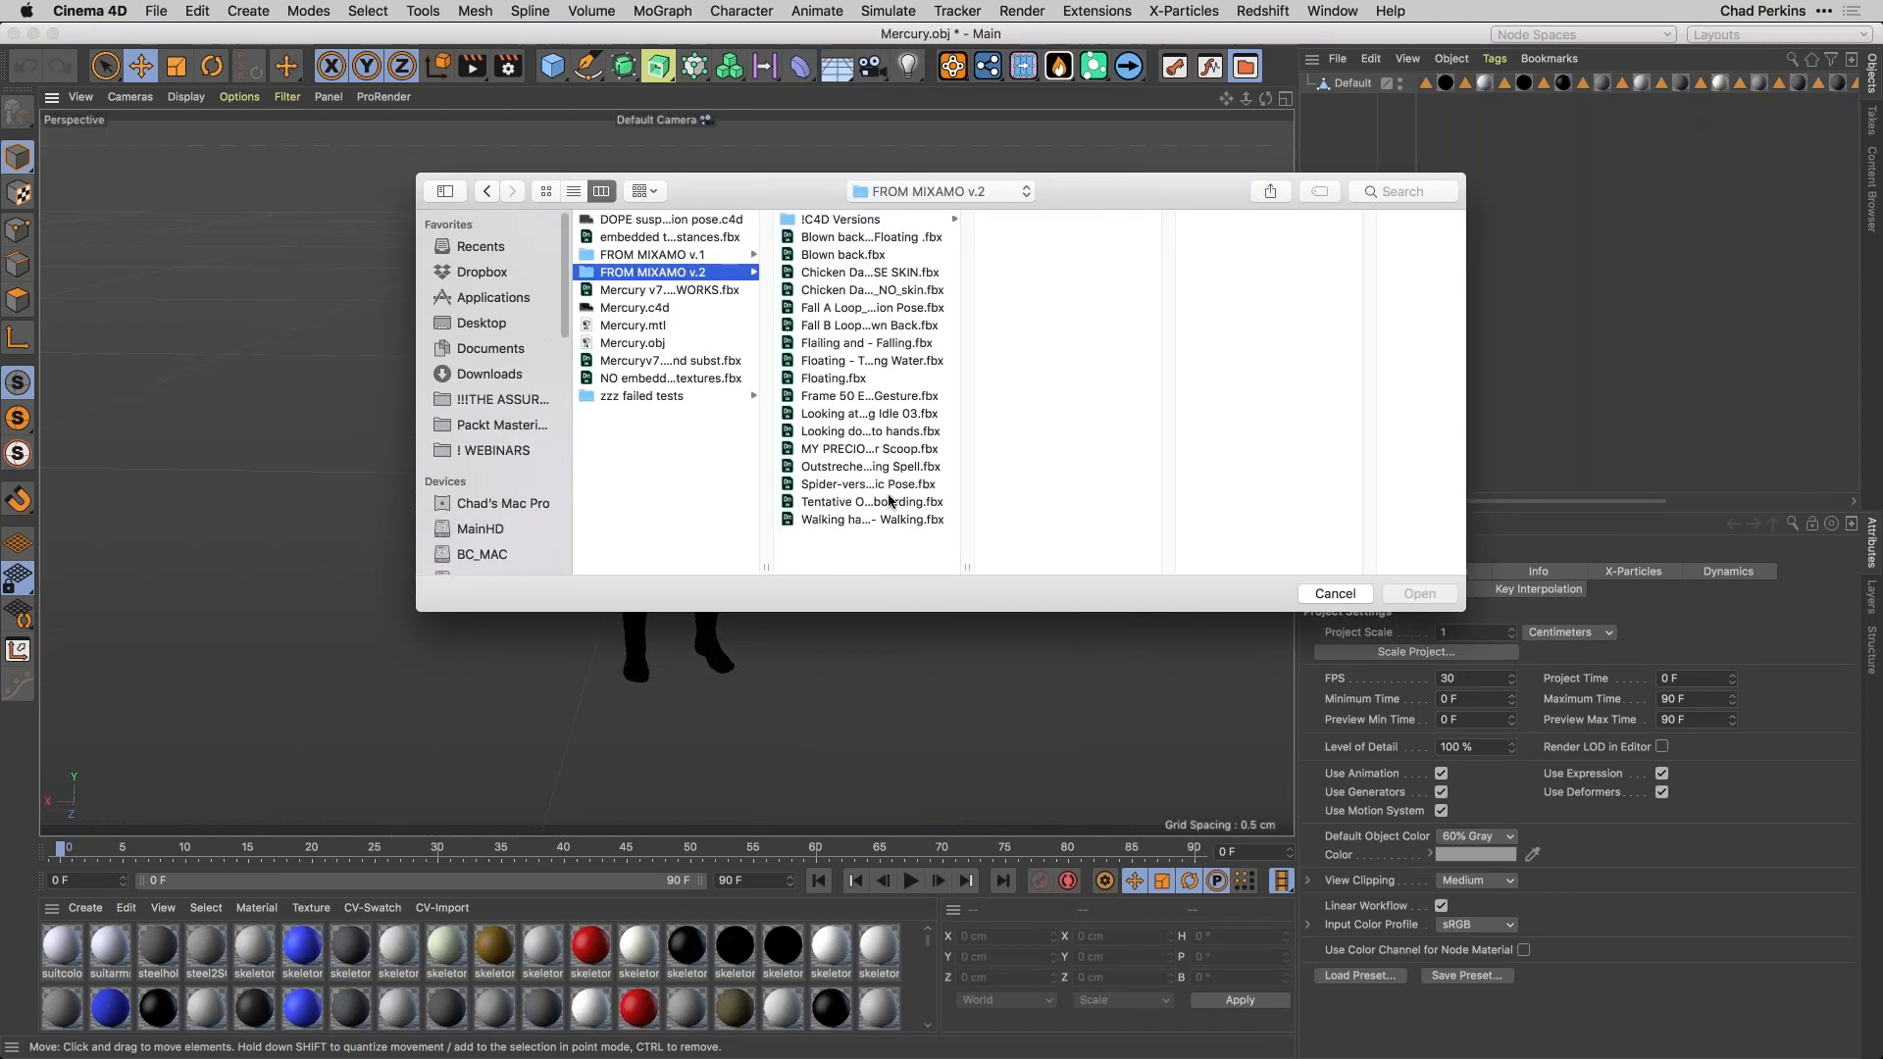
double_click(871, 467)
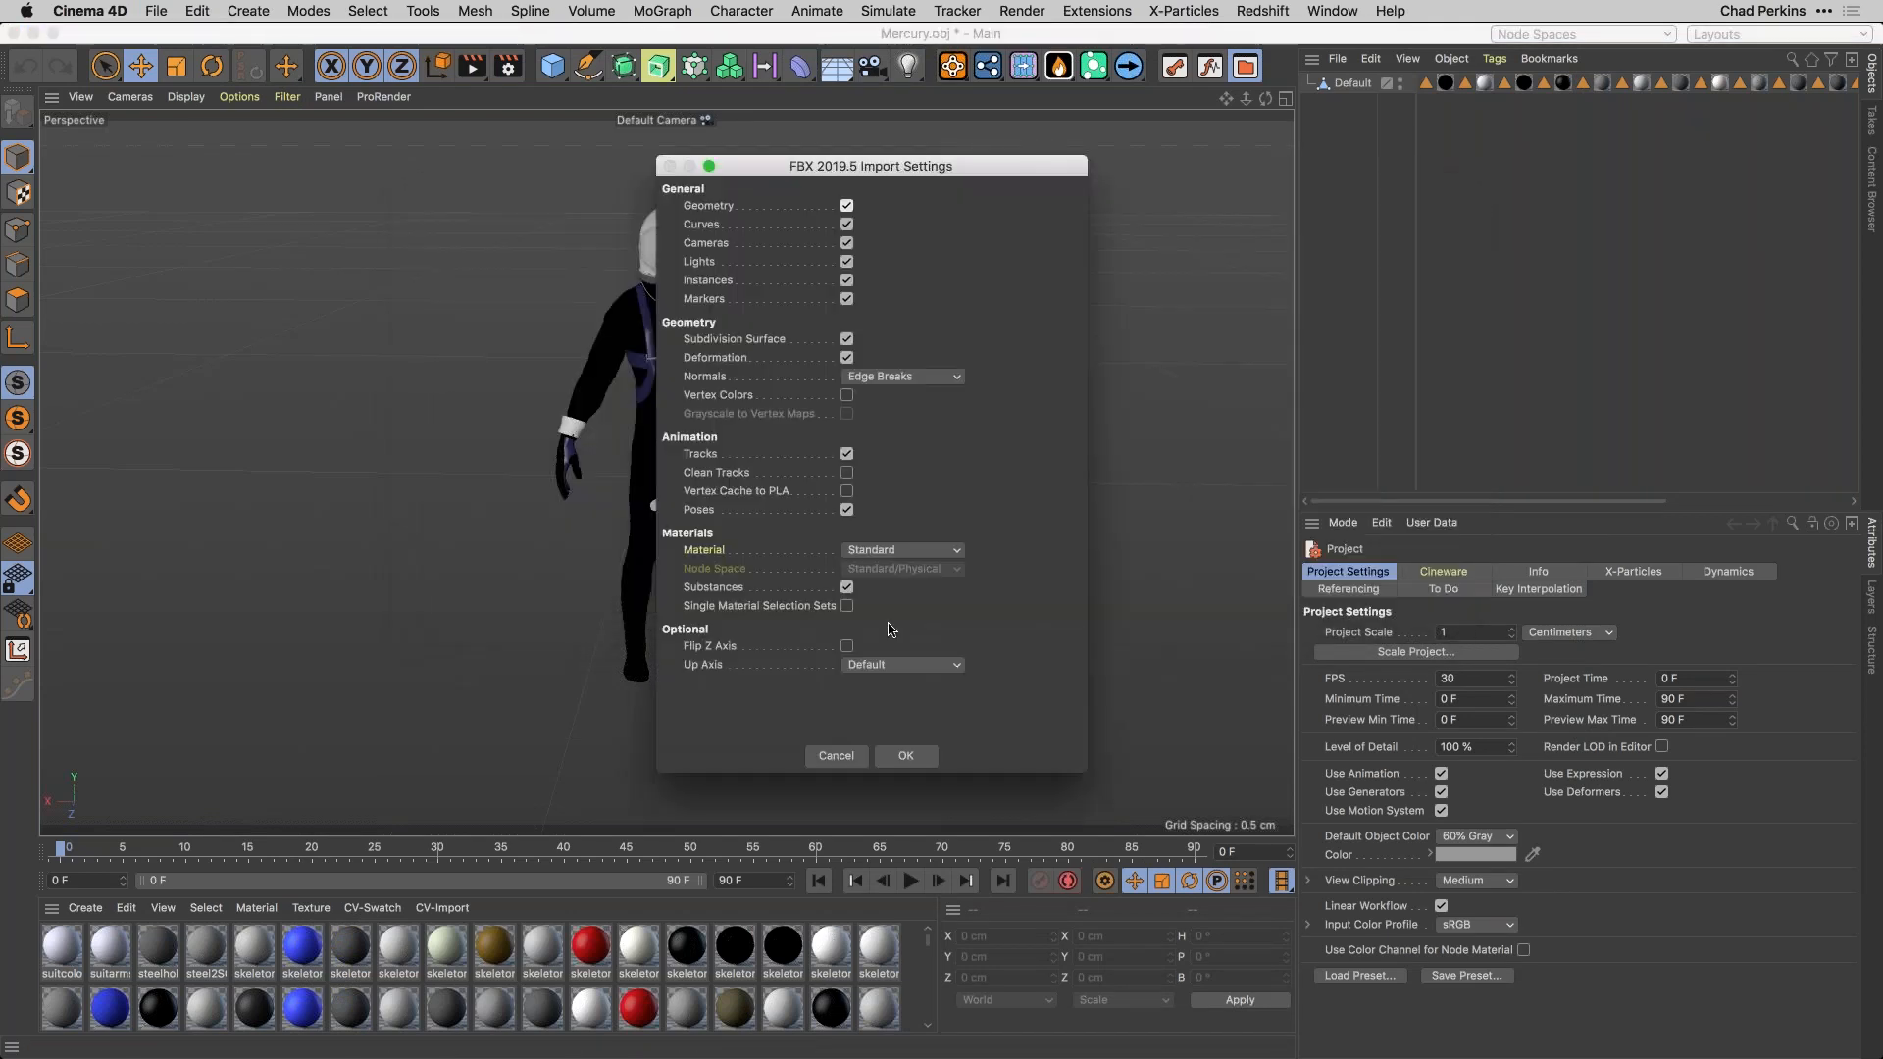
left_click(906, 757)
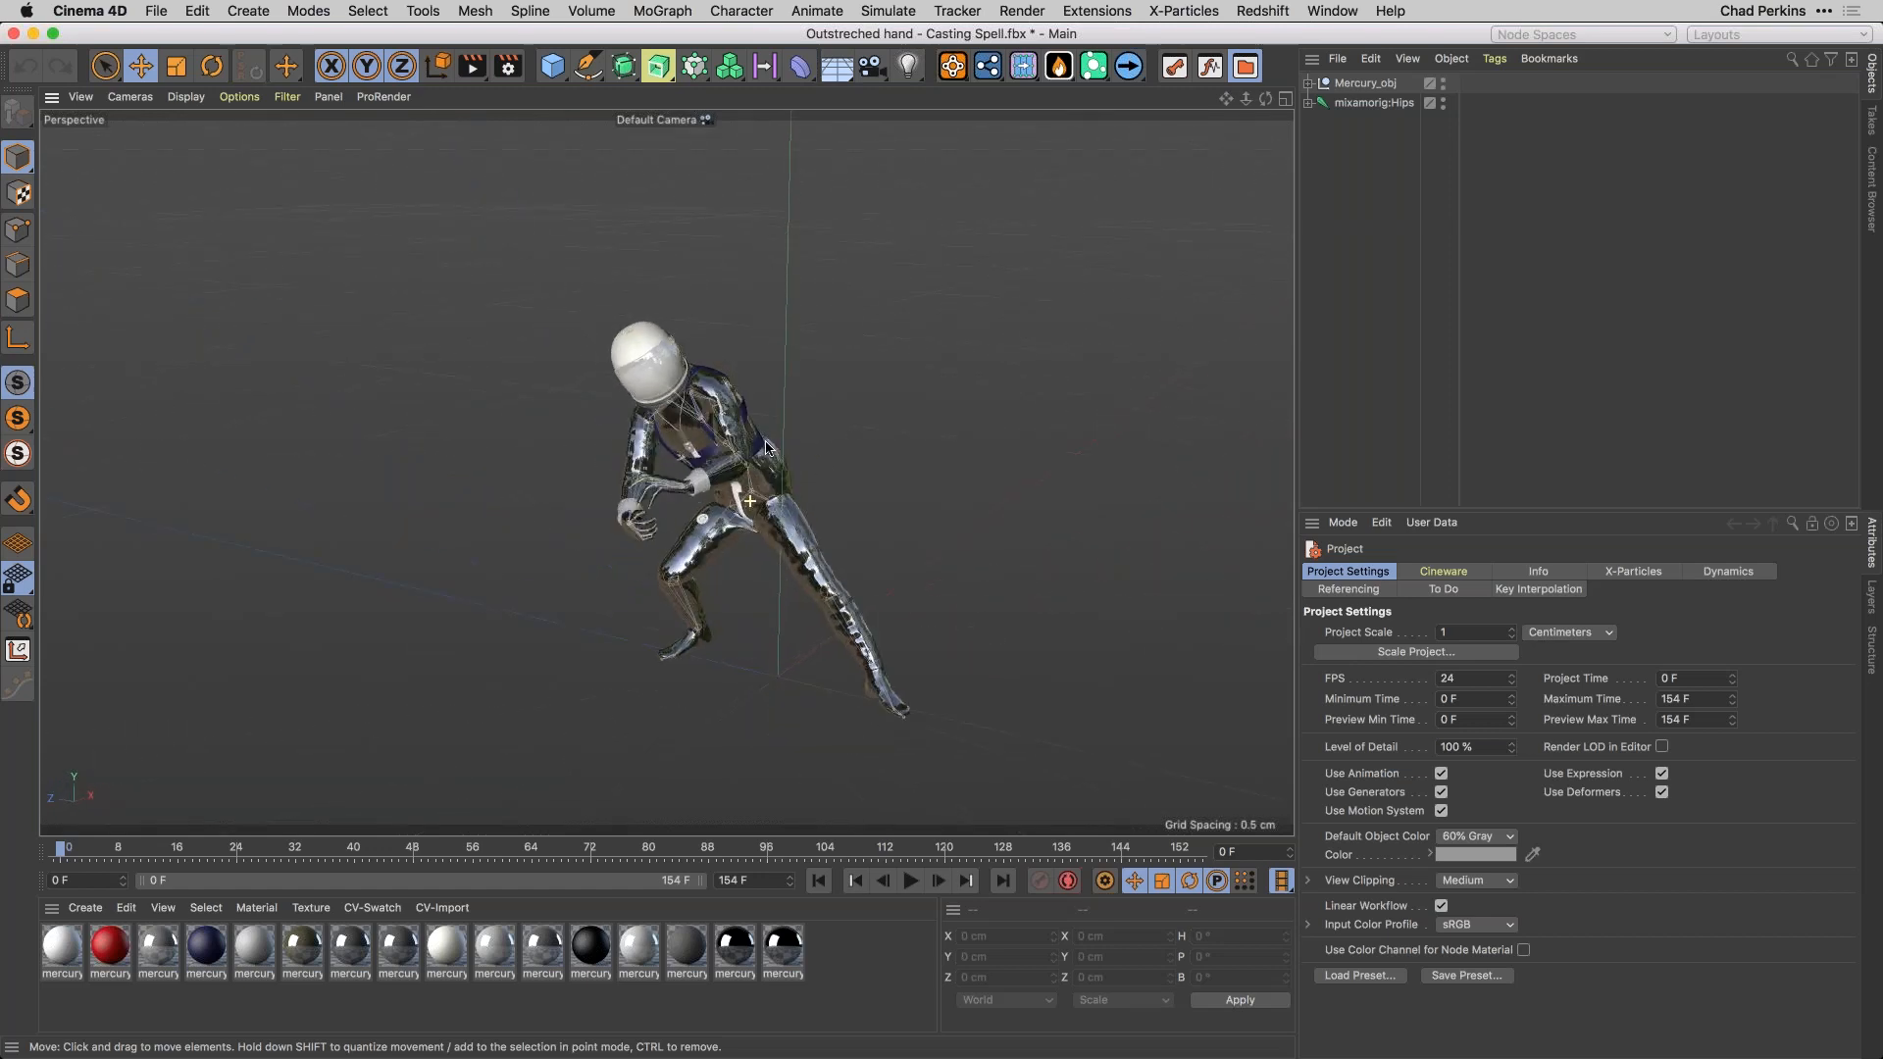
Set the imported animation's timeline start to frame 30 and scrub the astronaut's motion to frame 50.
left_click_drag(797, 422, 765, 488, "alt")
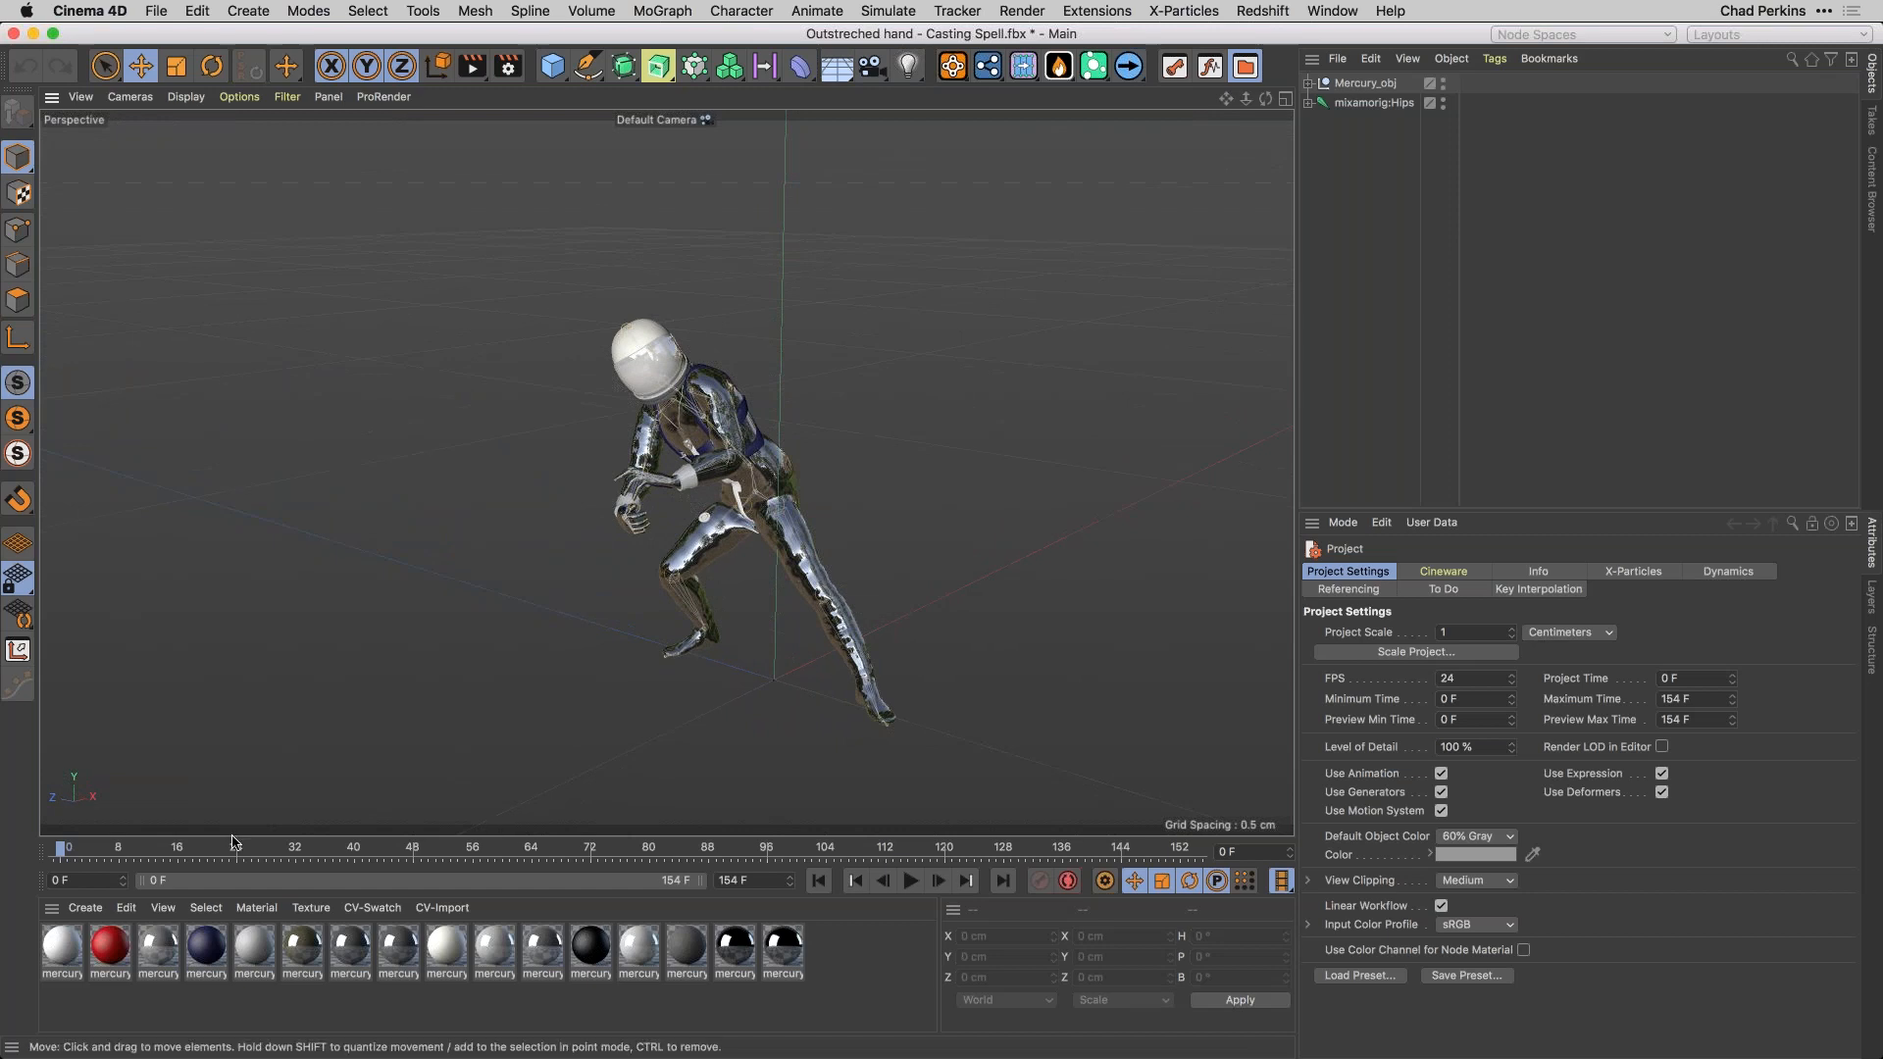
left_click_drag(240, 848, 365, 848)
left_click_drag(247, 852, 280, 877)
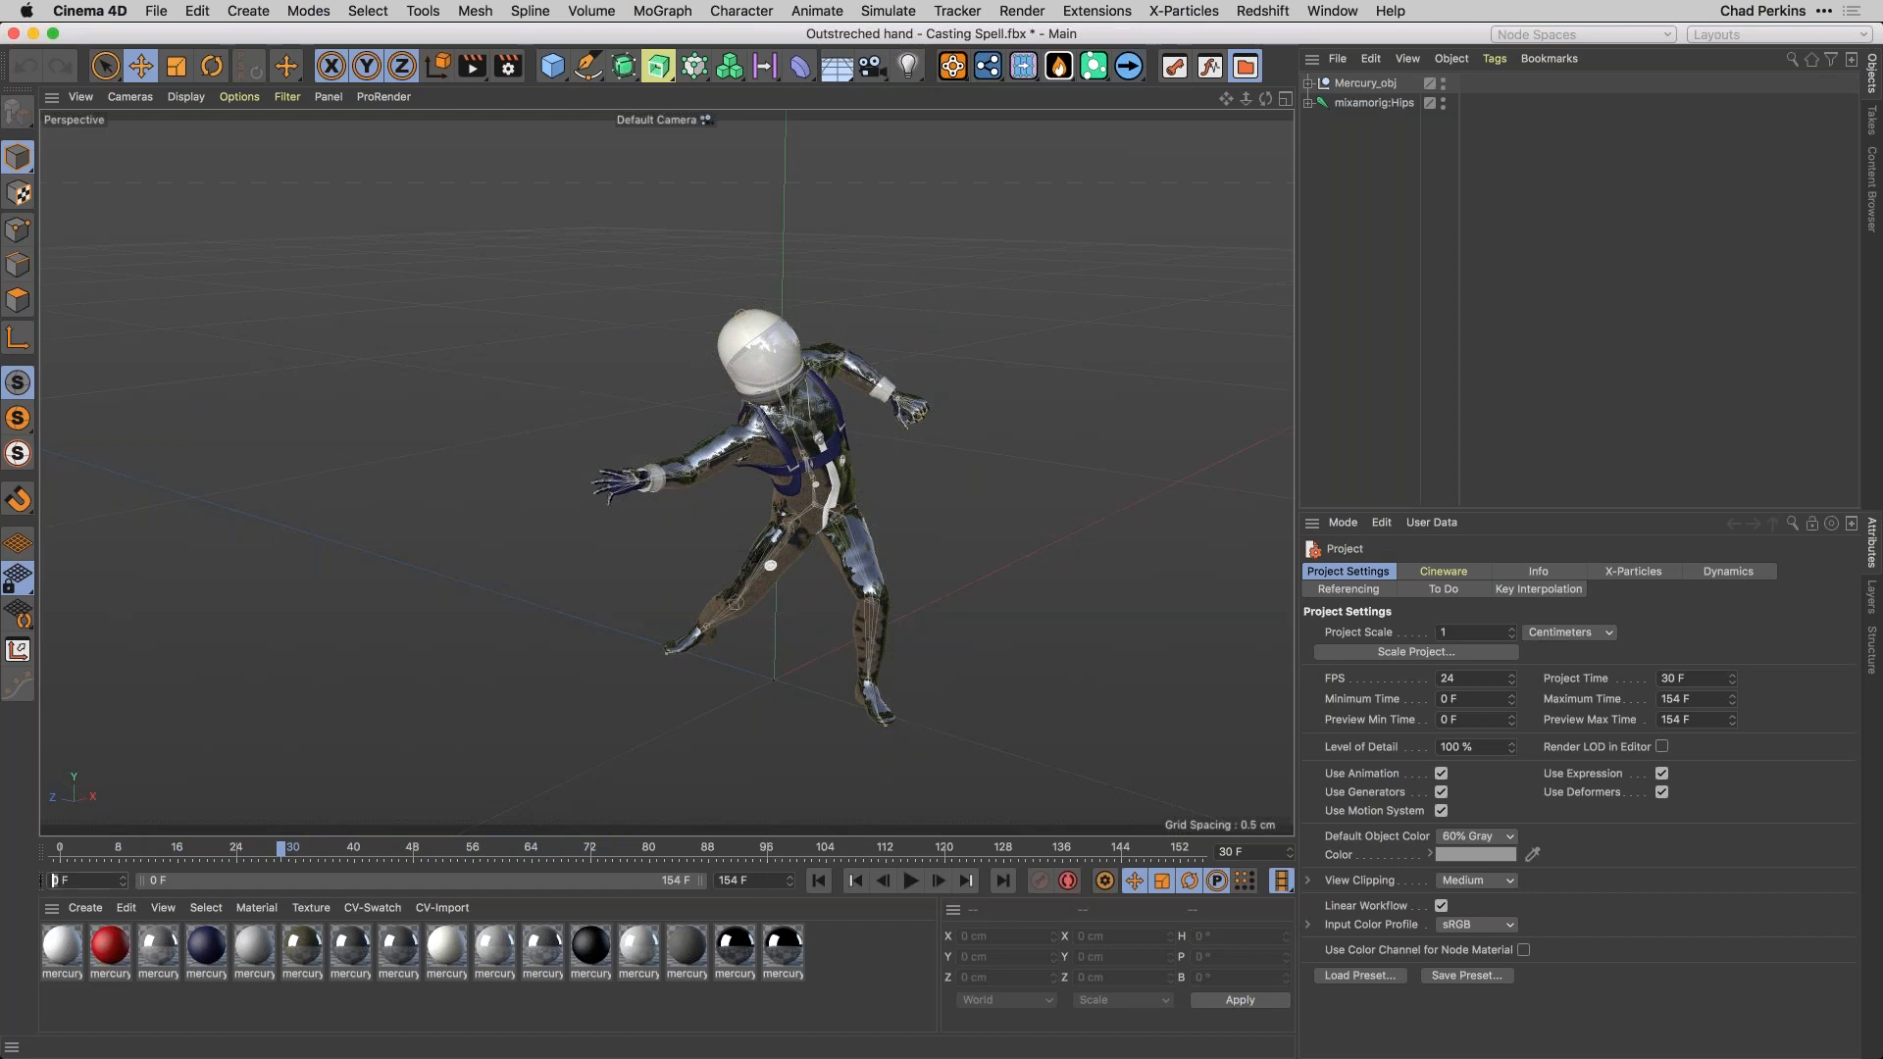
key("Return")
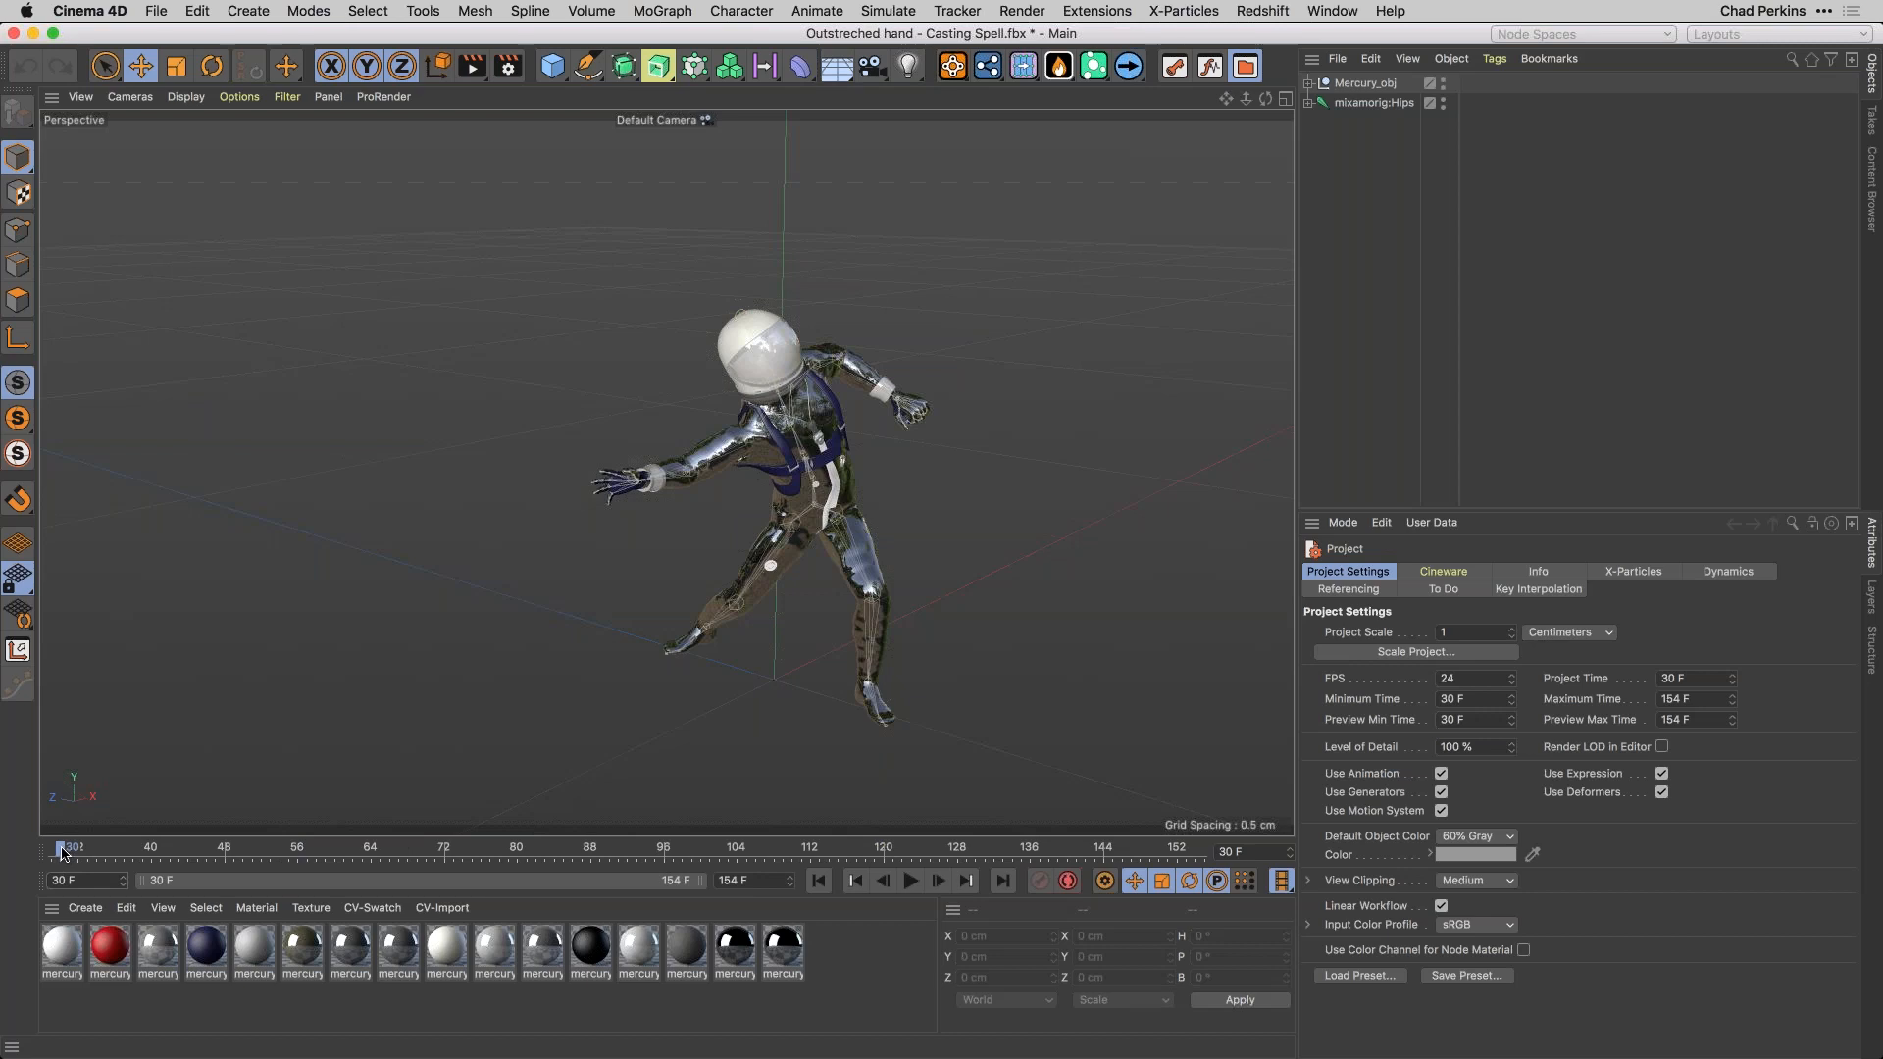
left_click_drag(82, 852, 242, 862)
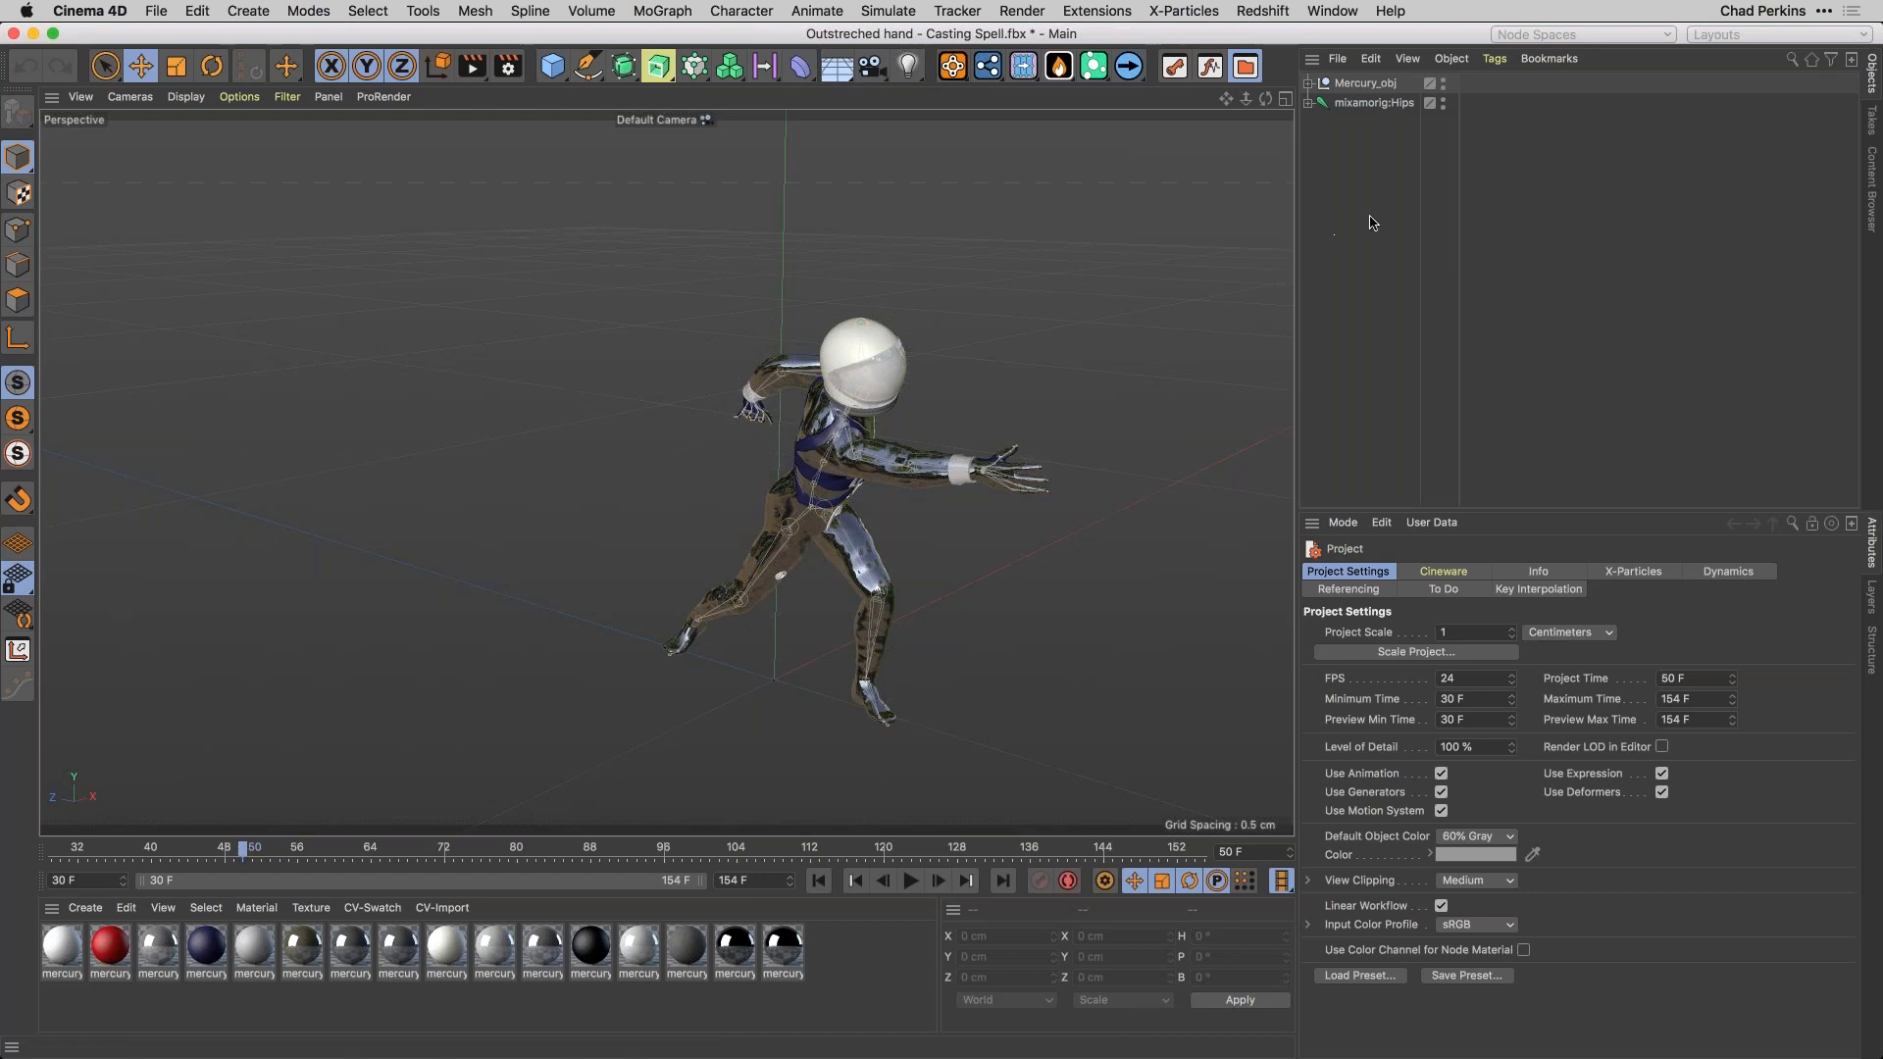
In the Dope Sheet timeline, delete all mixamorig:Hips animation keys after frame 50.
left_click(1371, 104)
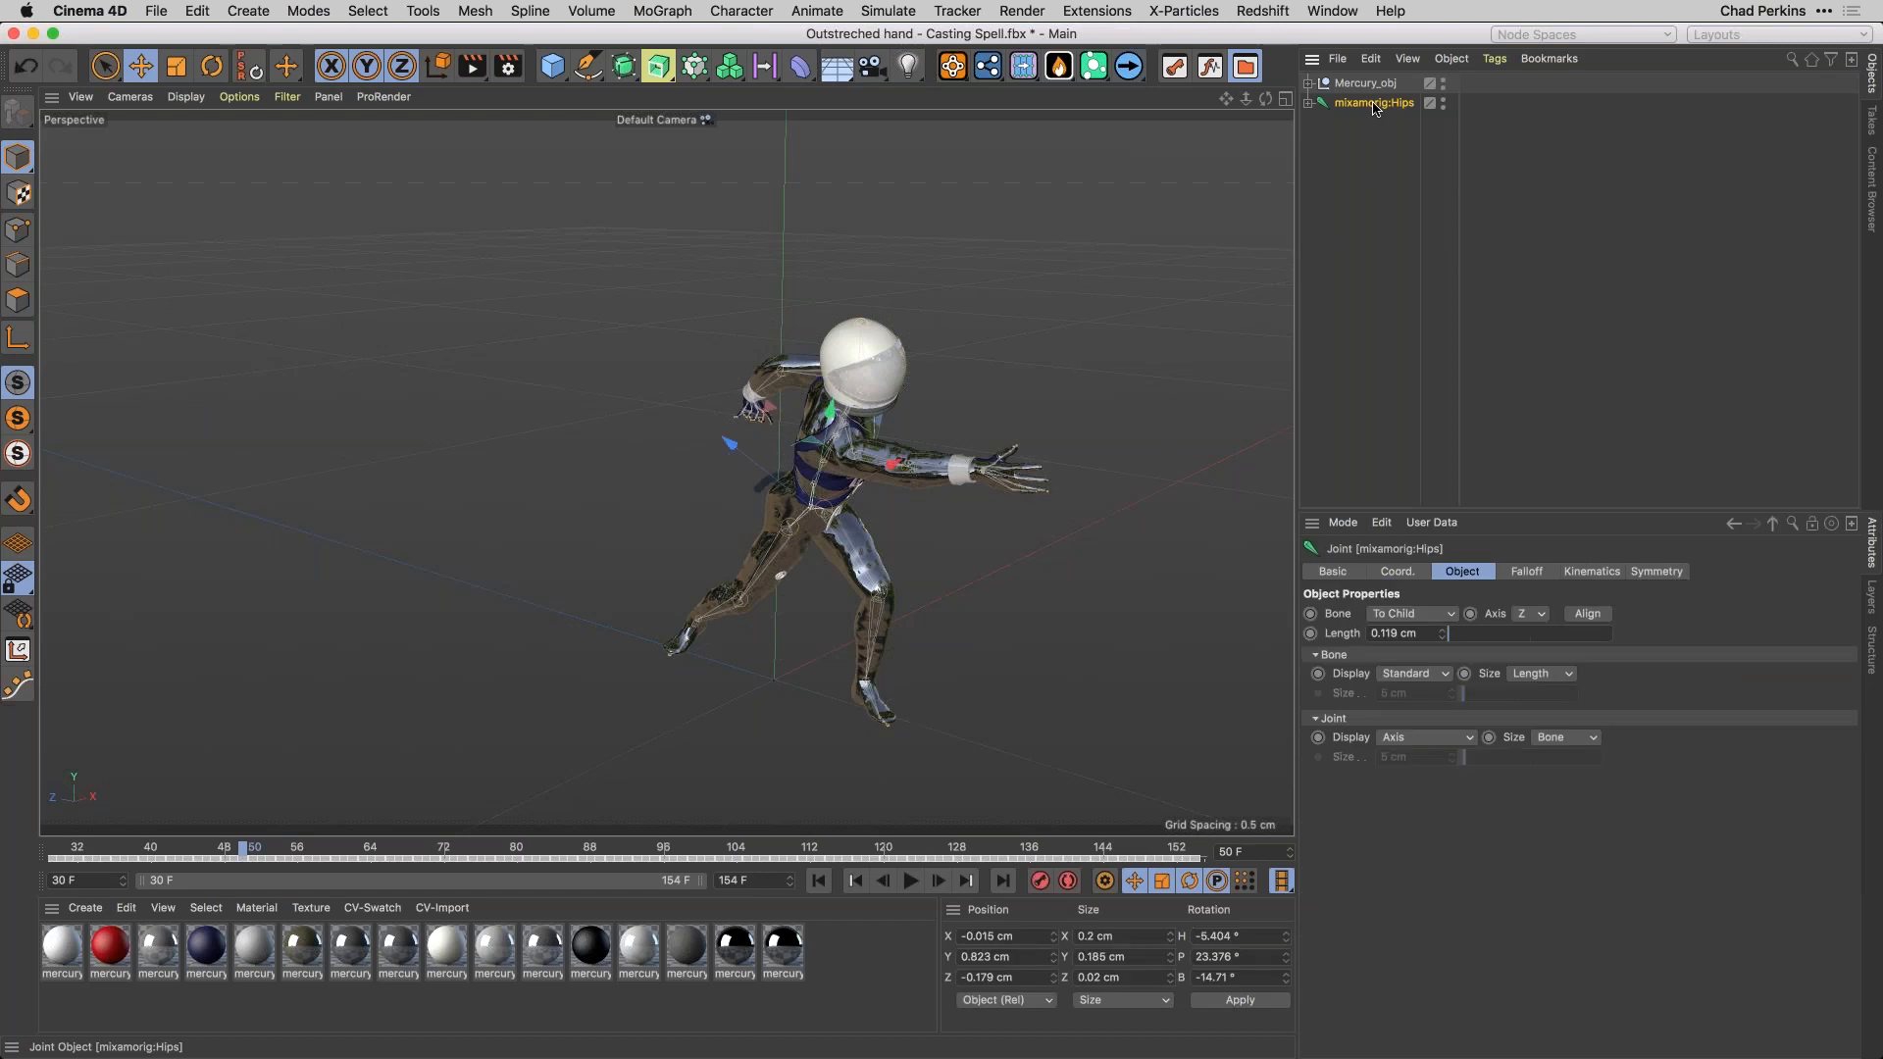
left_click(1174, 65)
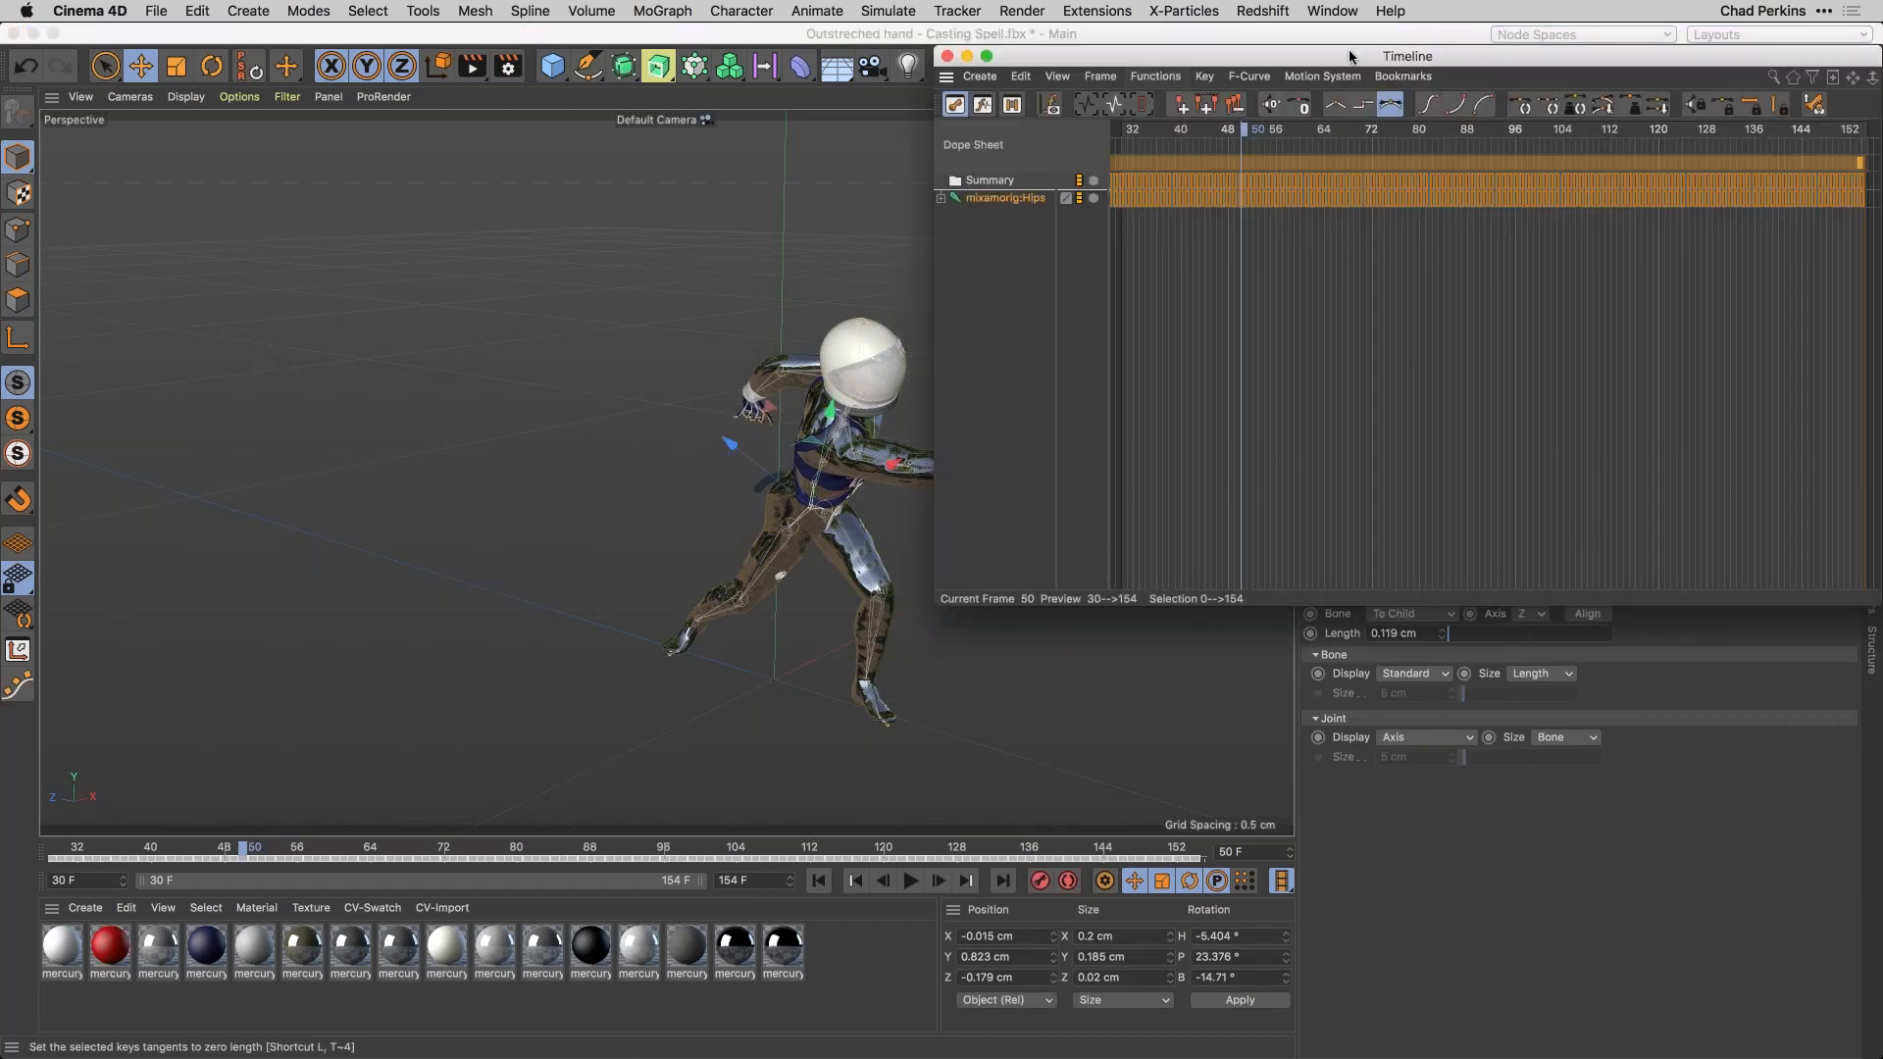
left_click_drag(1324, 54, 833, 140)
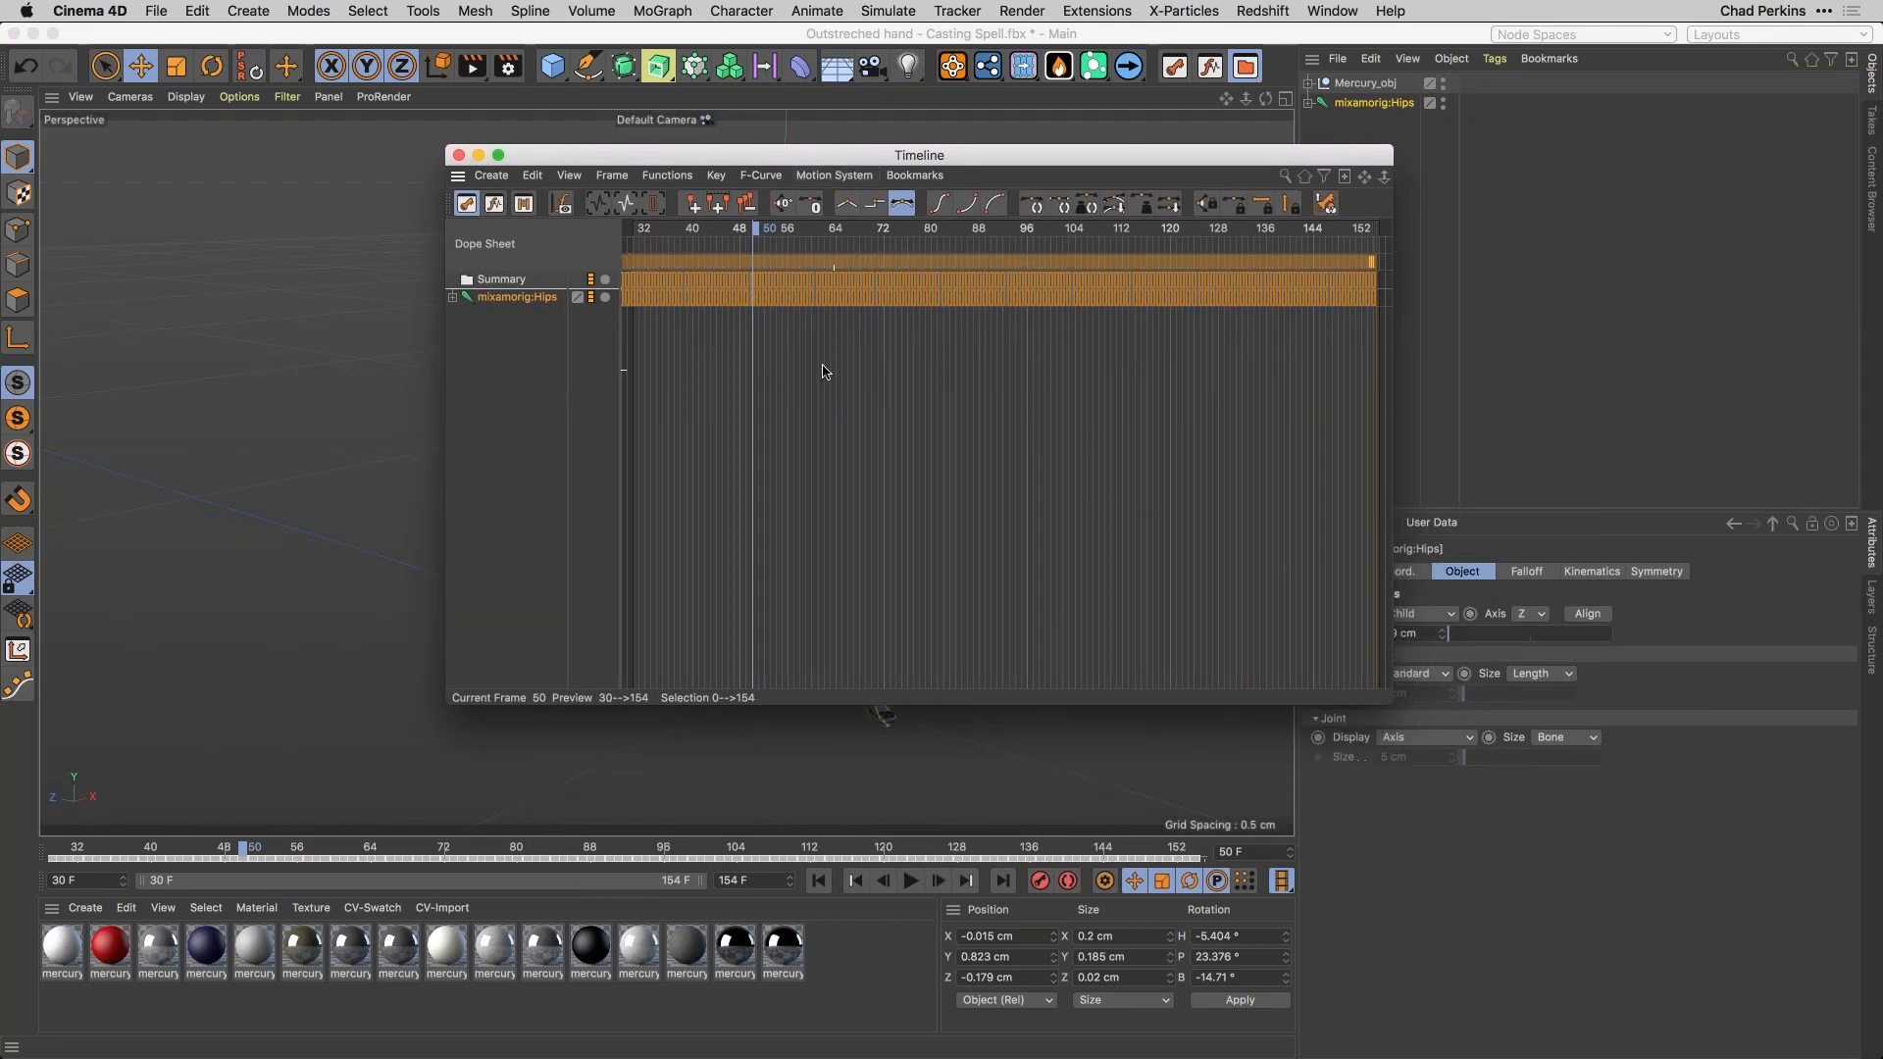
left_click(767, 345)
left_click_drag(760, 345, 1400, 268)
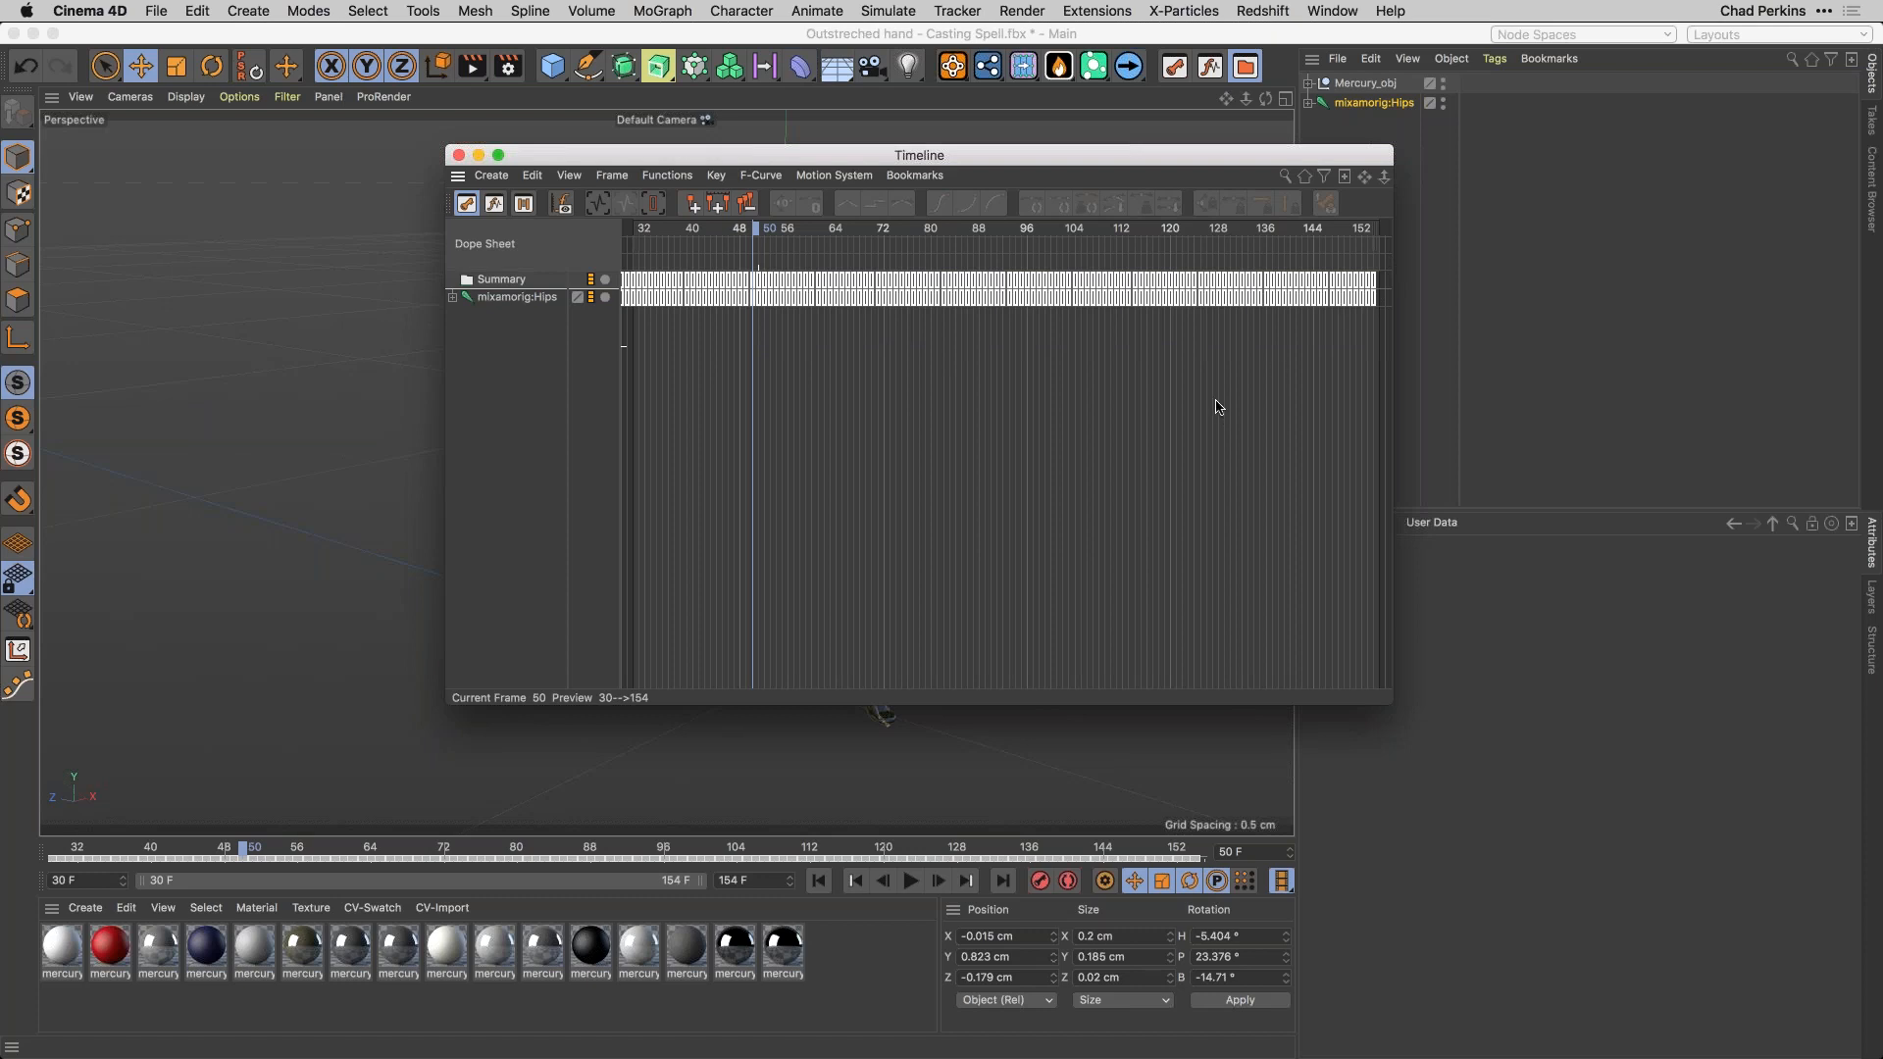
key("Delete")
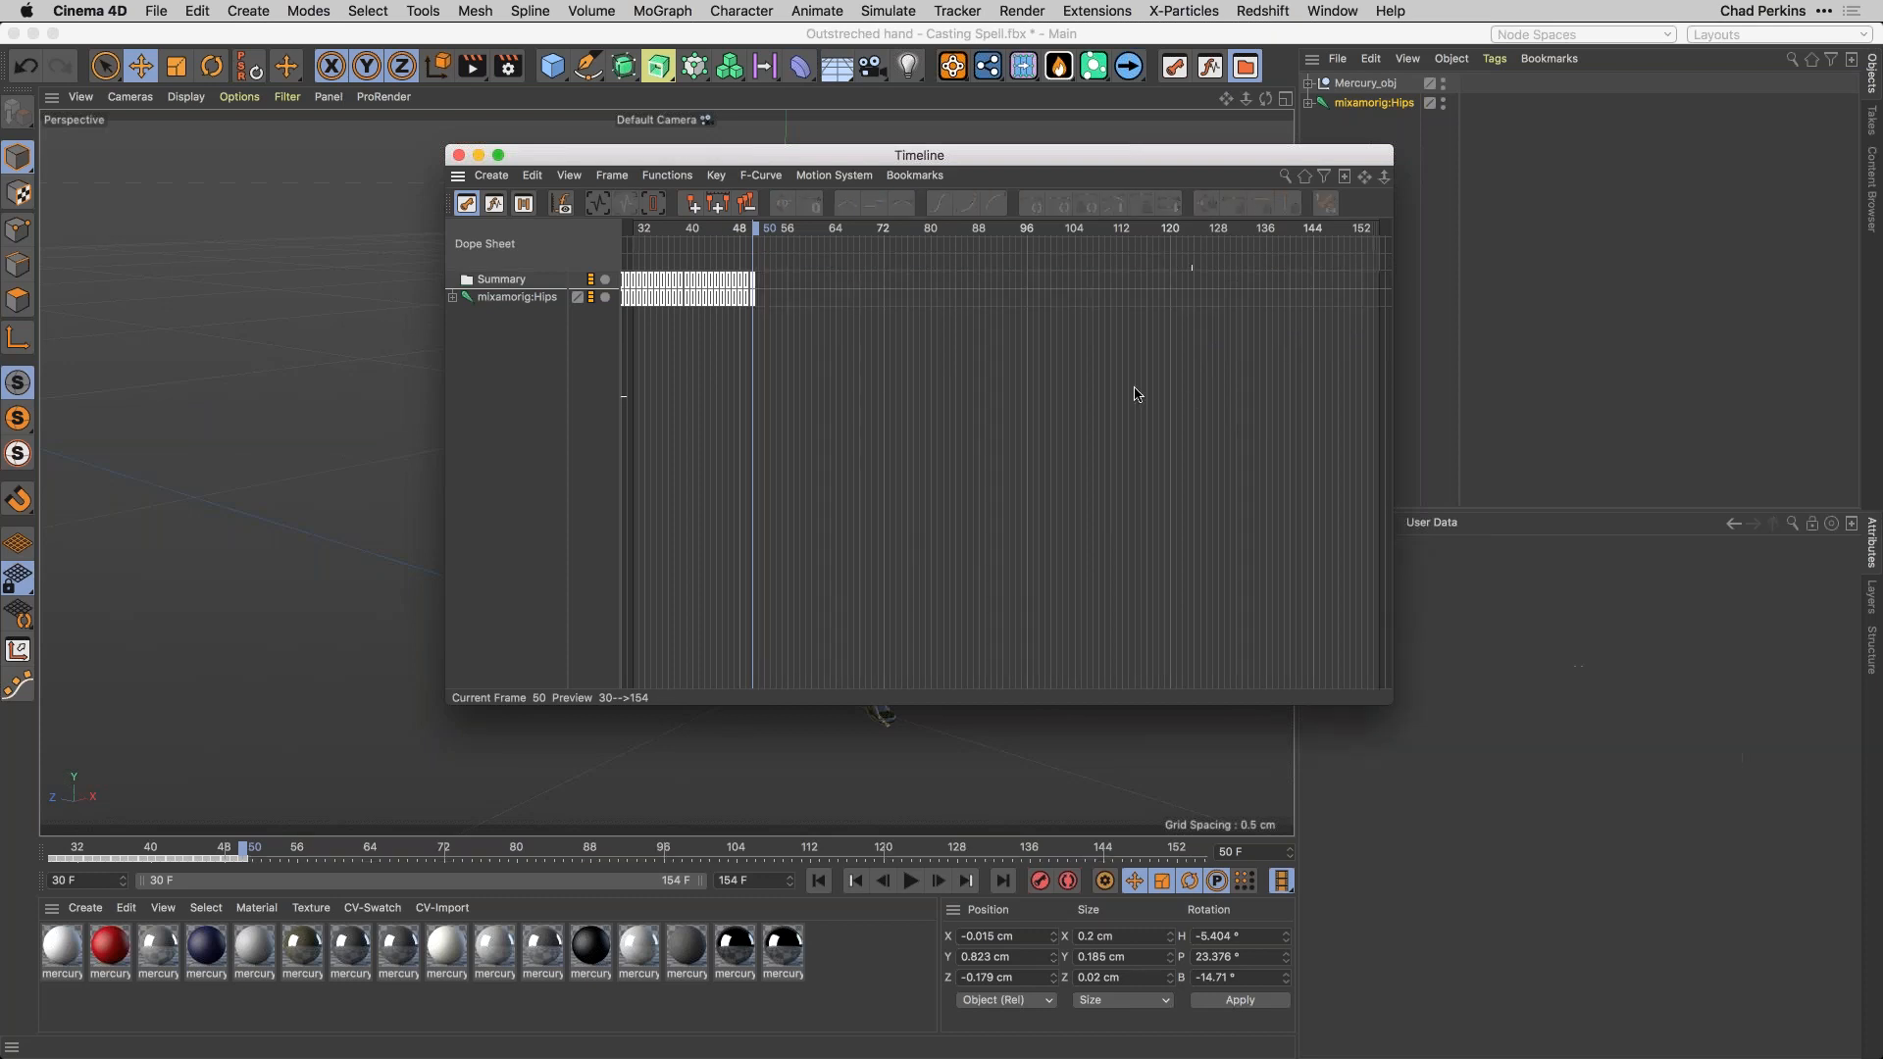
Select the remaining hip rig keys from frame 30 on, stretch them out to frame 153, and close the timeline.
left_click_drag(848, 377, 630, 278)
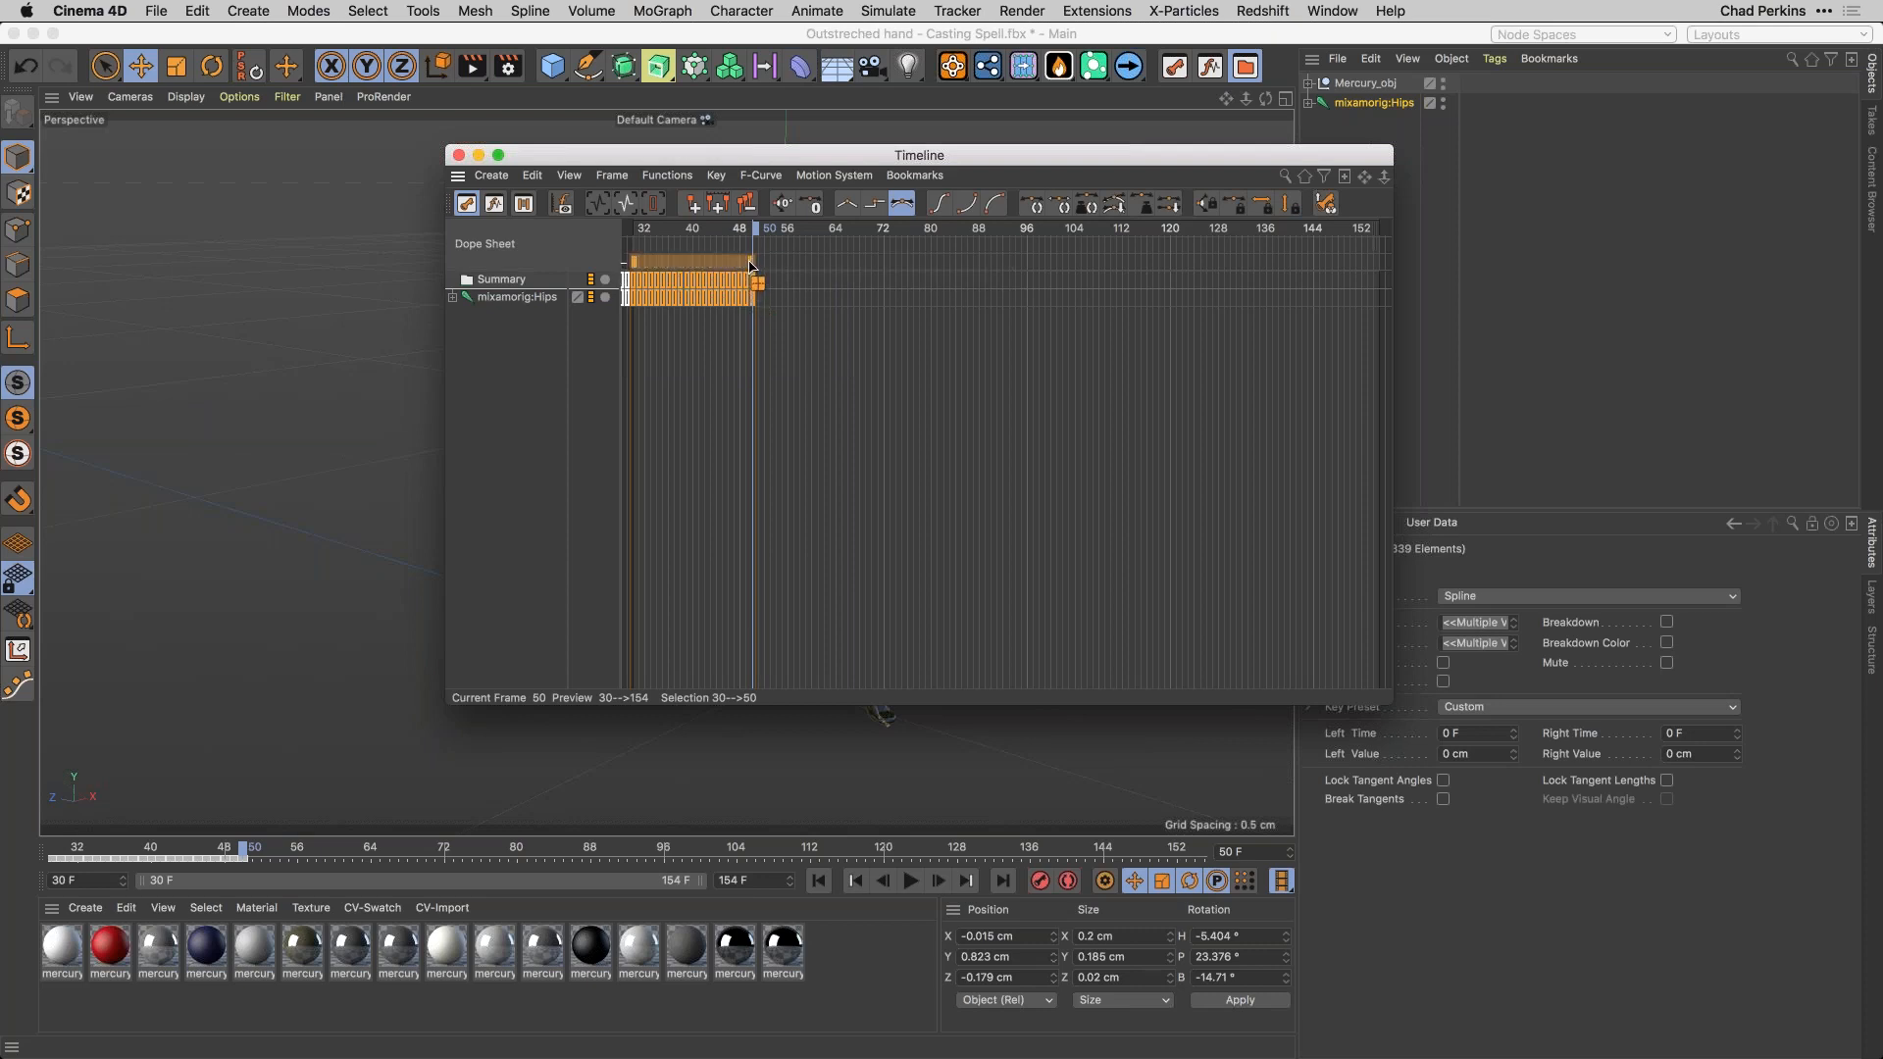
left_click_drag(750, 265, 1373, 276)
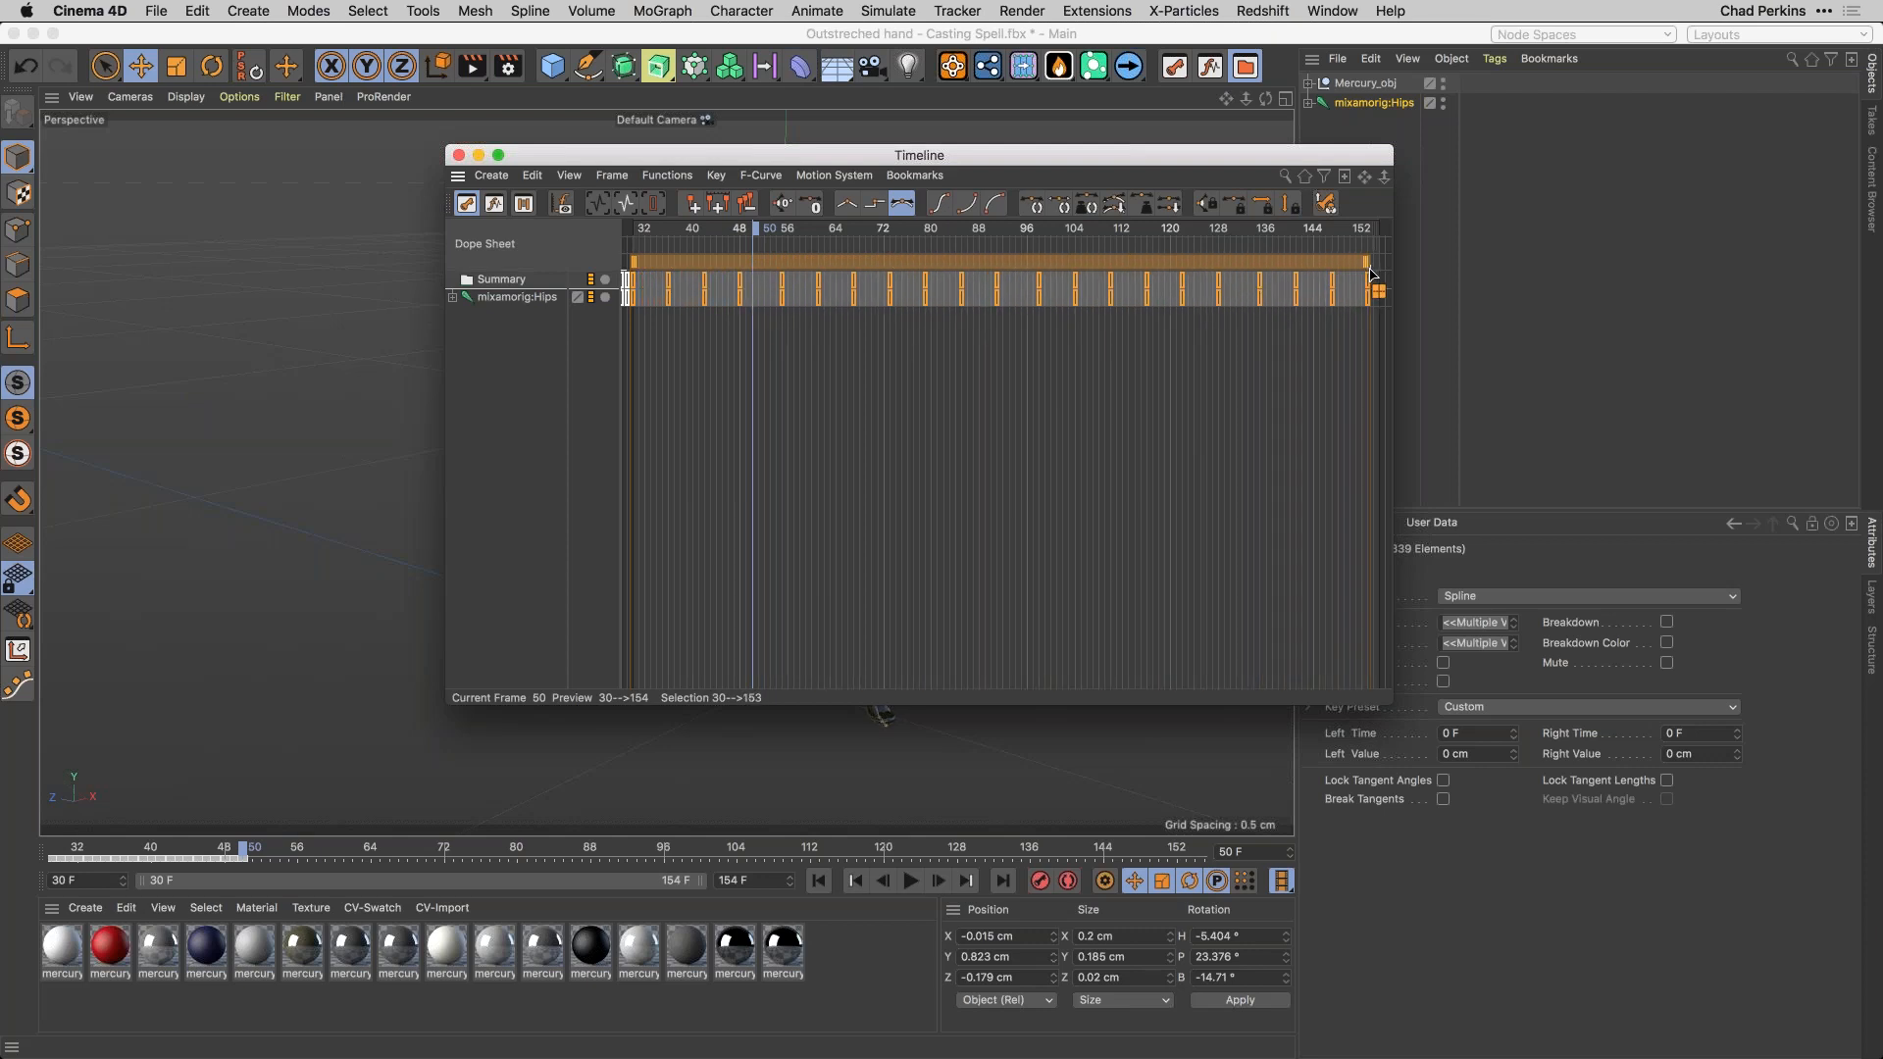
left_click(458, 155)
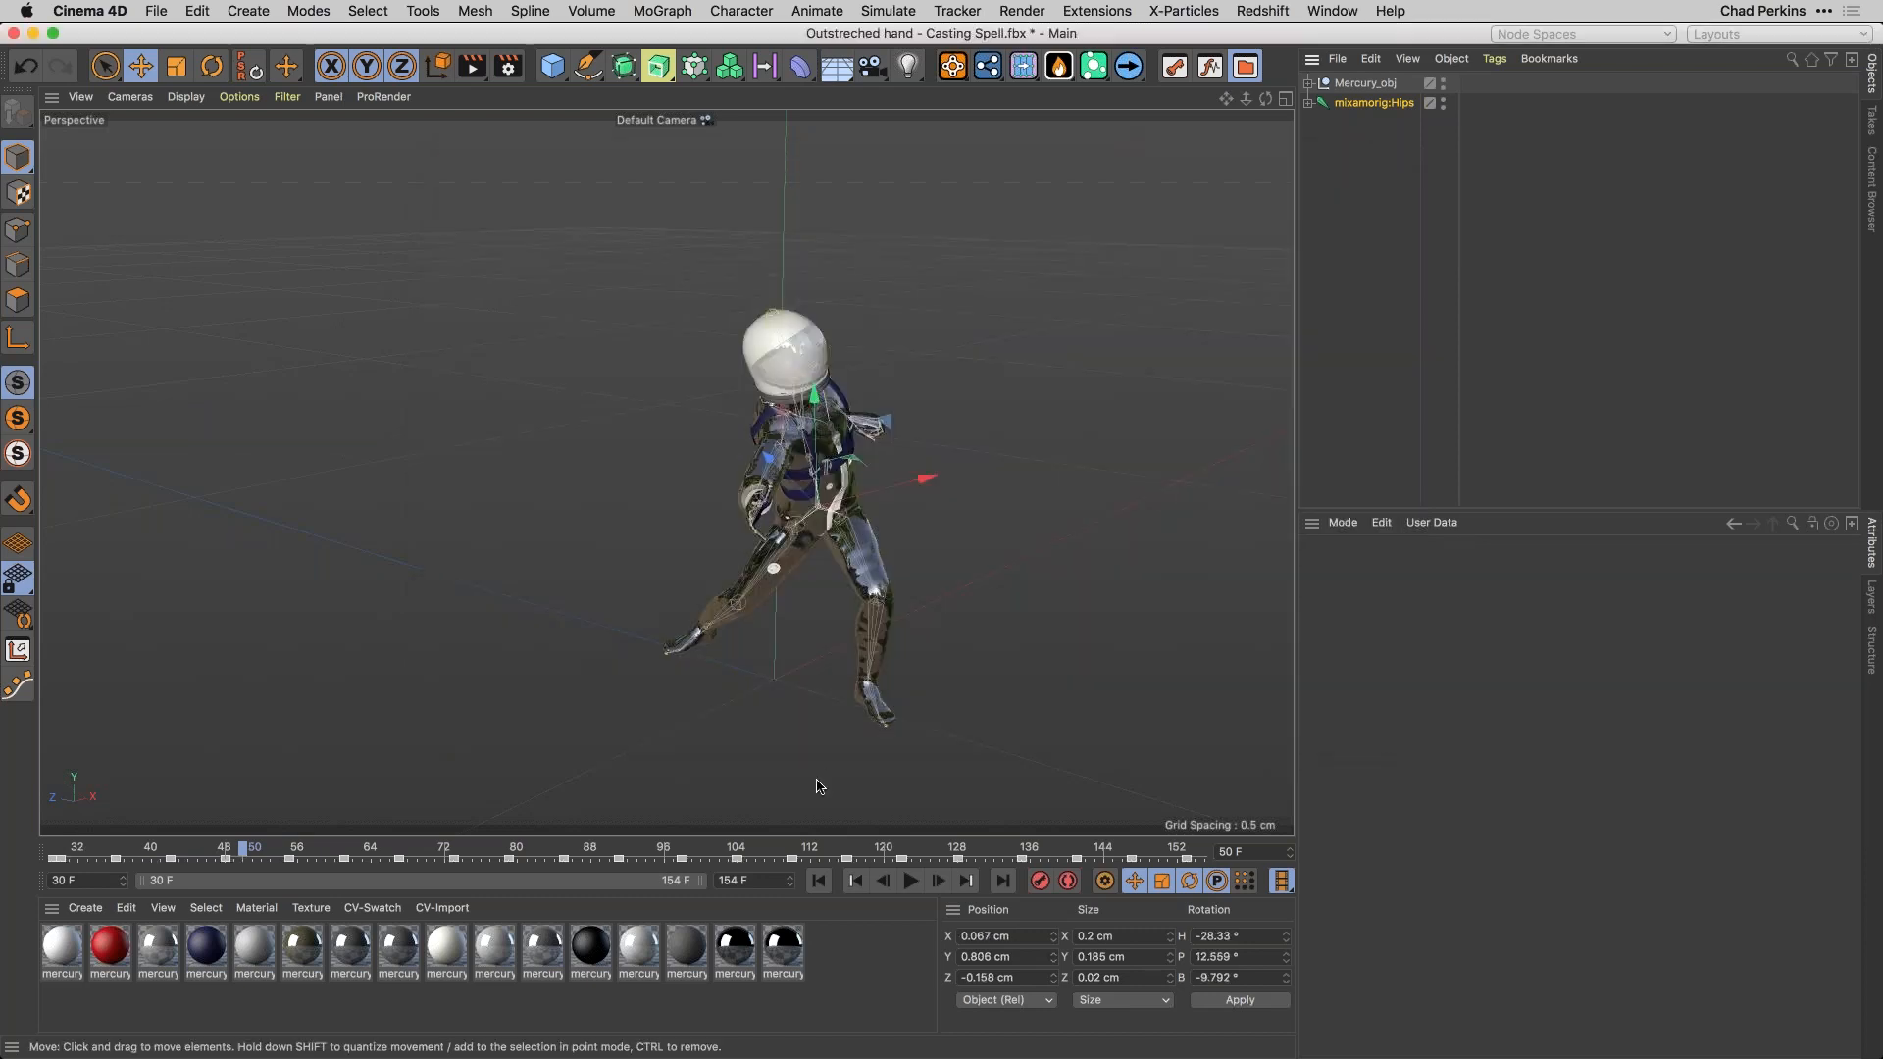
Play the retimed animation from its start and examine the astronaut's outstretched hand and upper body up close.
left_click(817, 880)
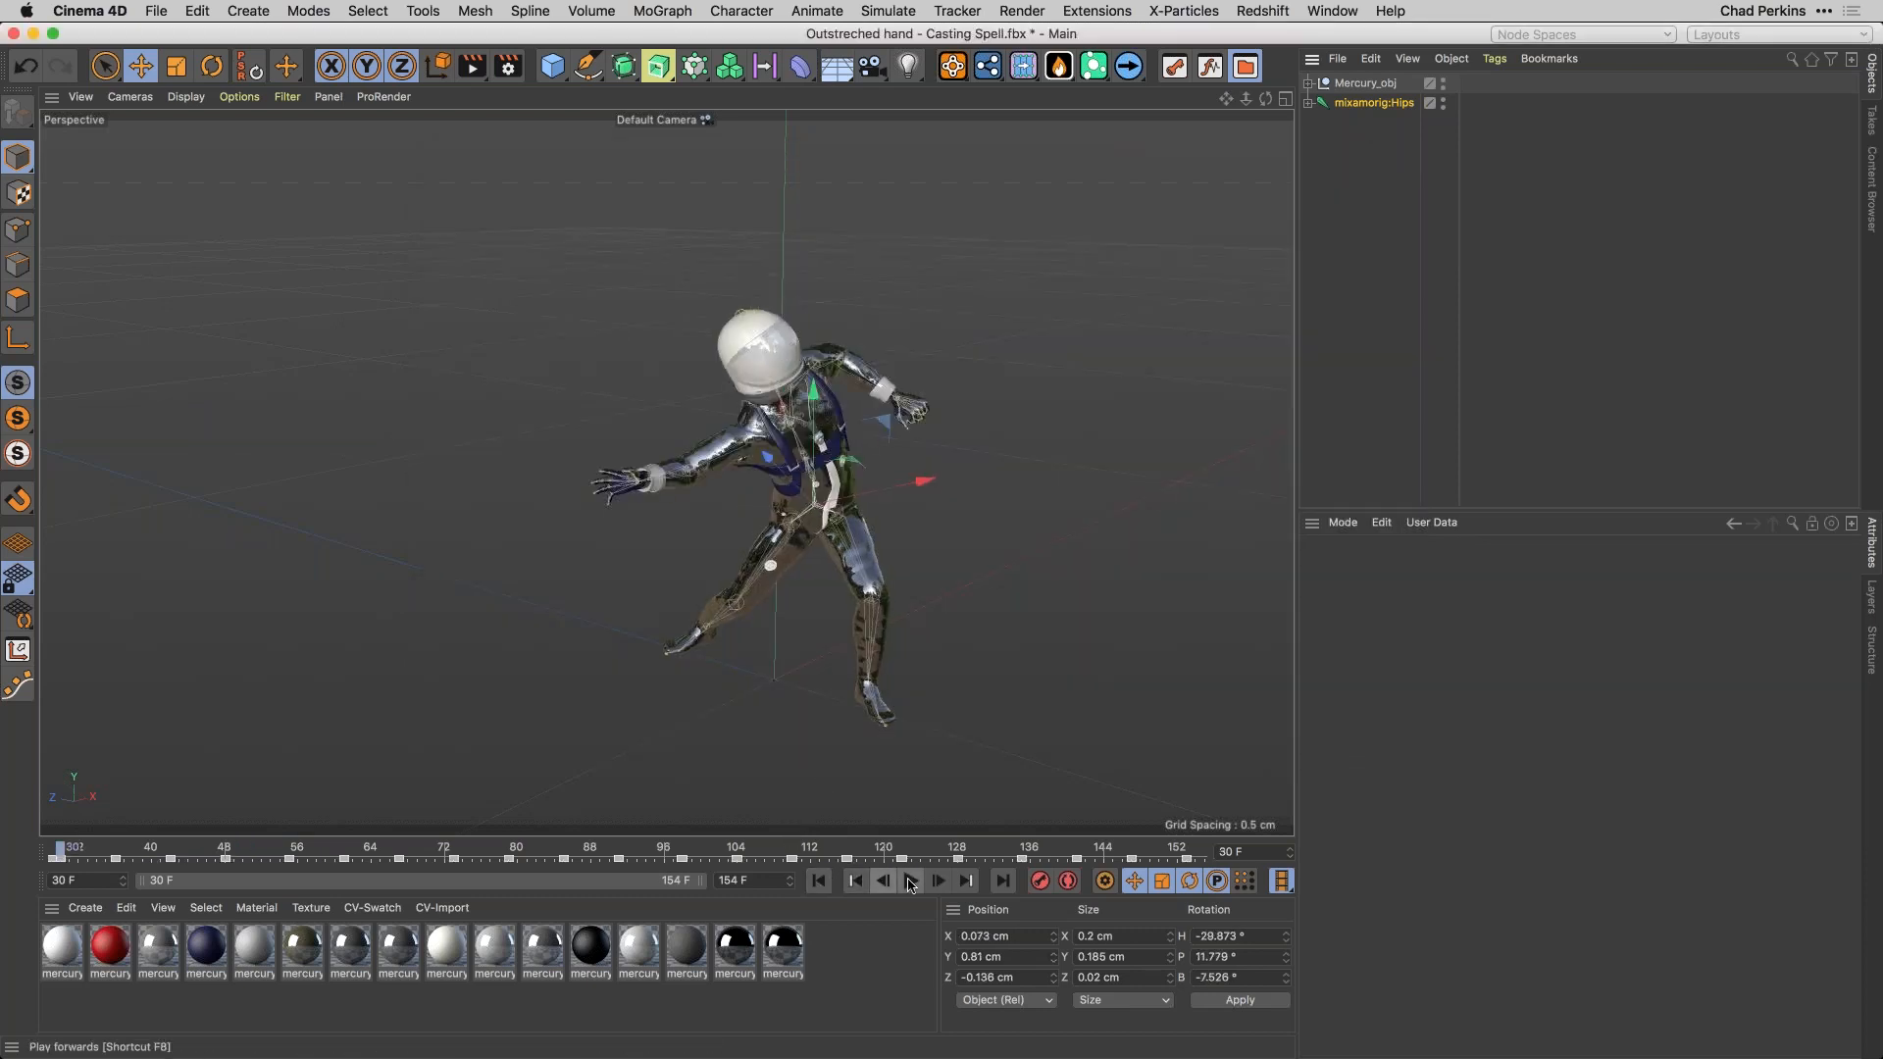
left_click(911, 882)
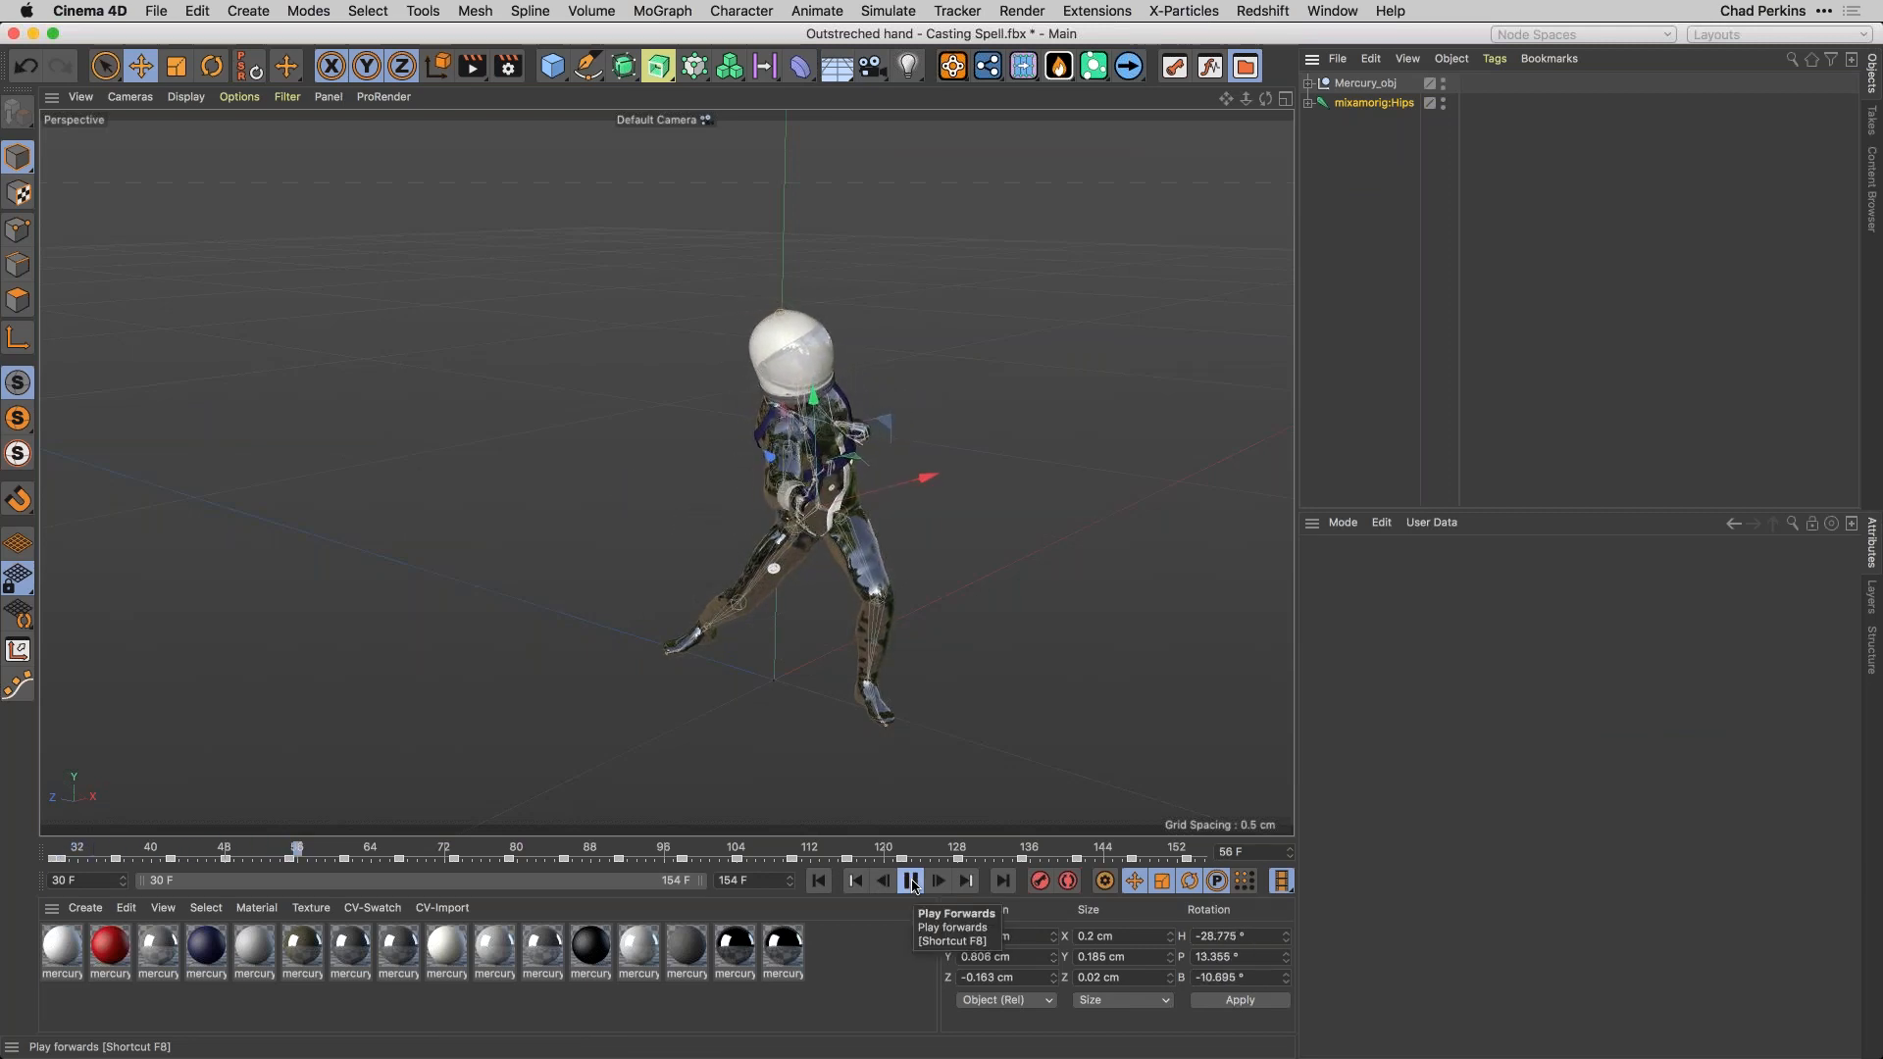
left_click(912, 882)
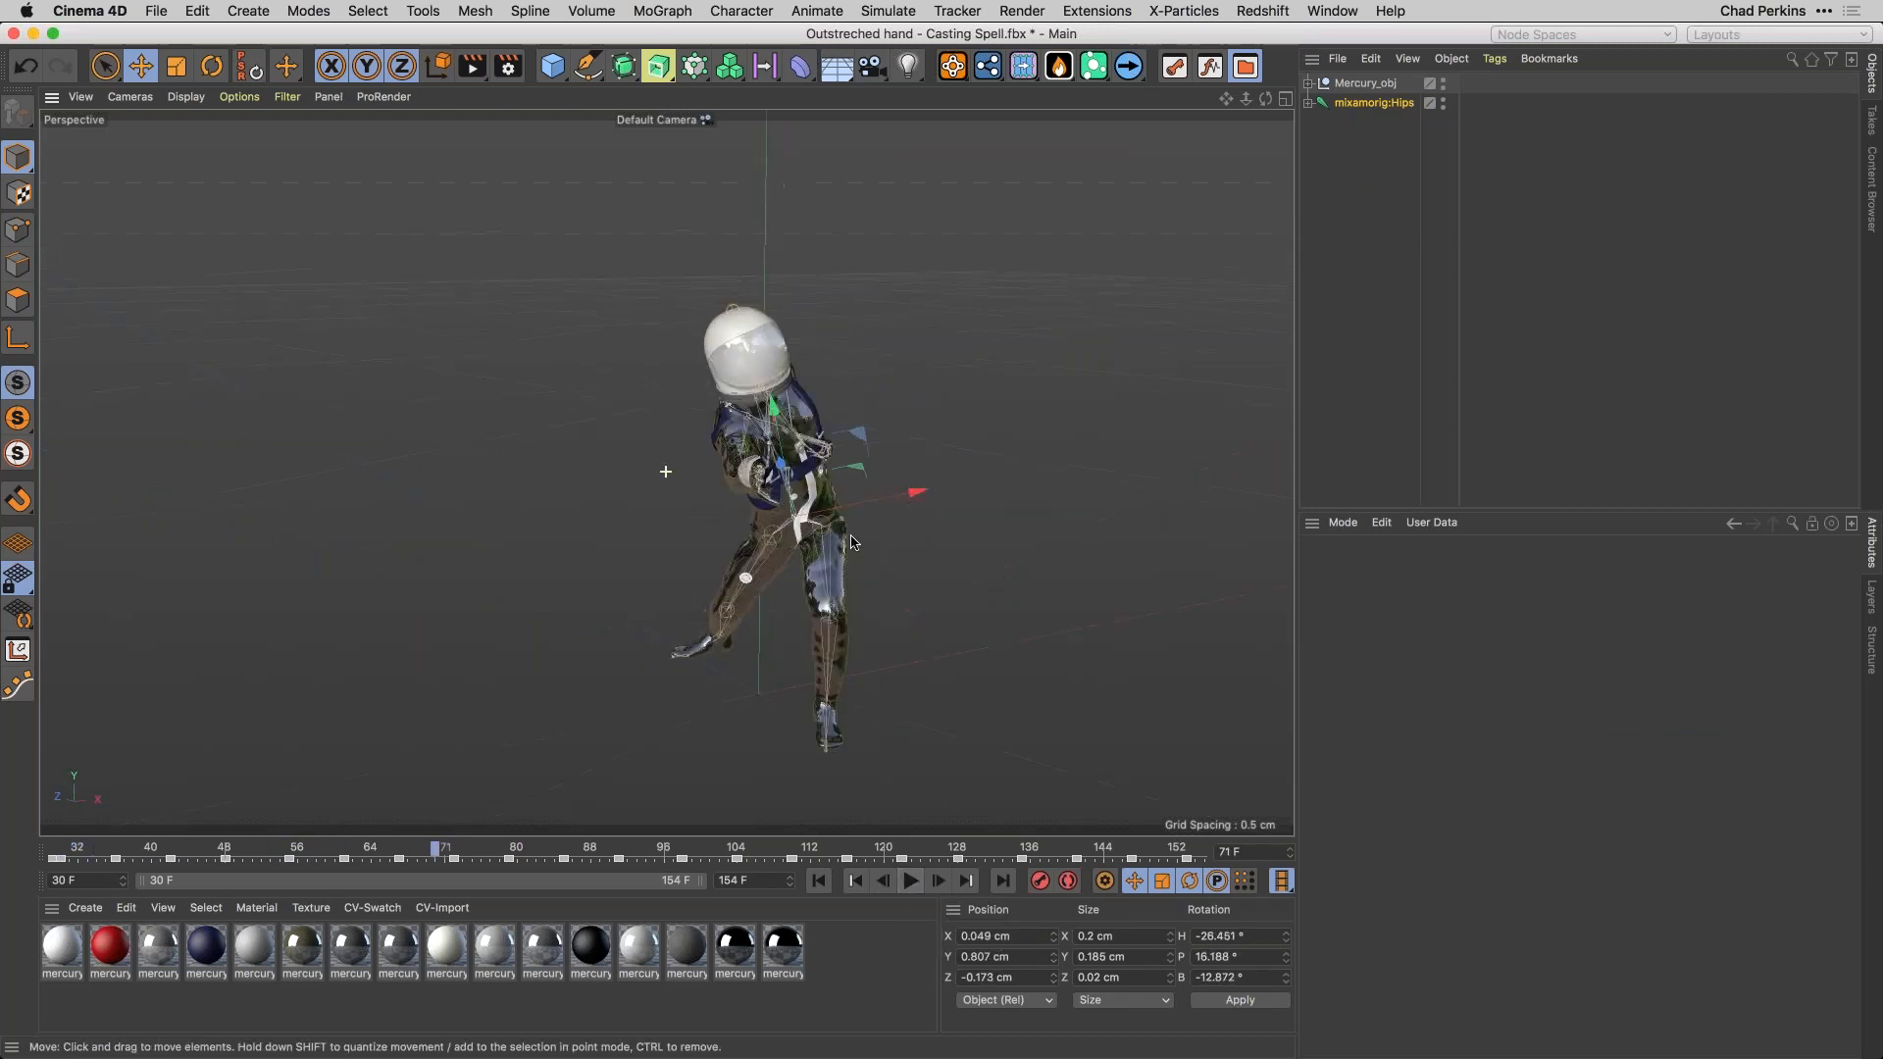
scroll(713, 487, "up", 10)
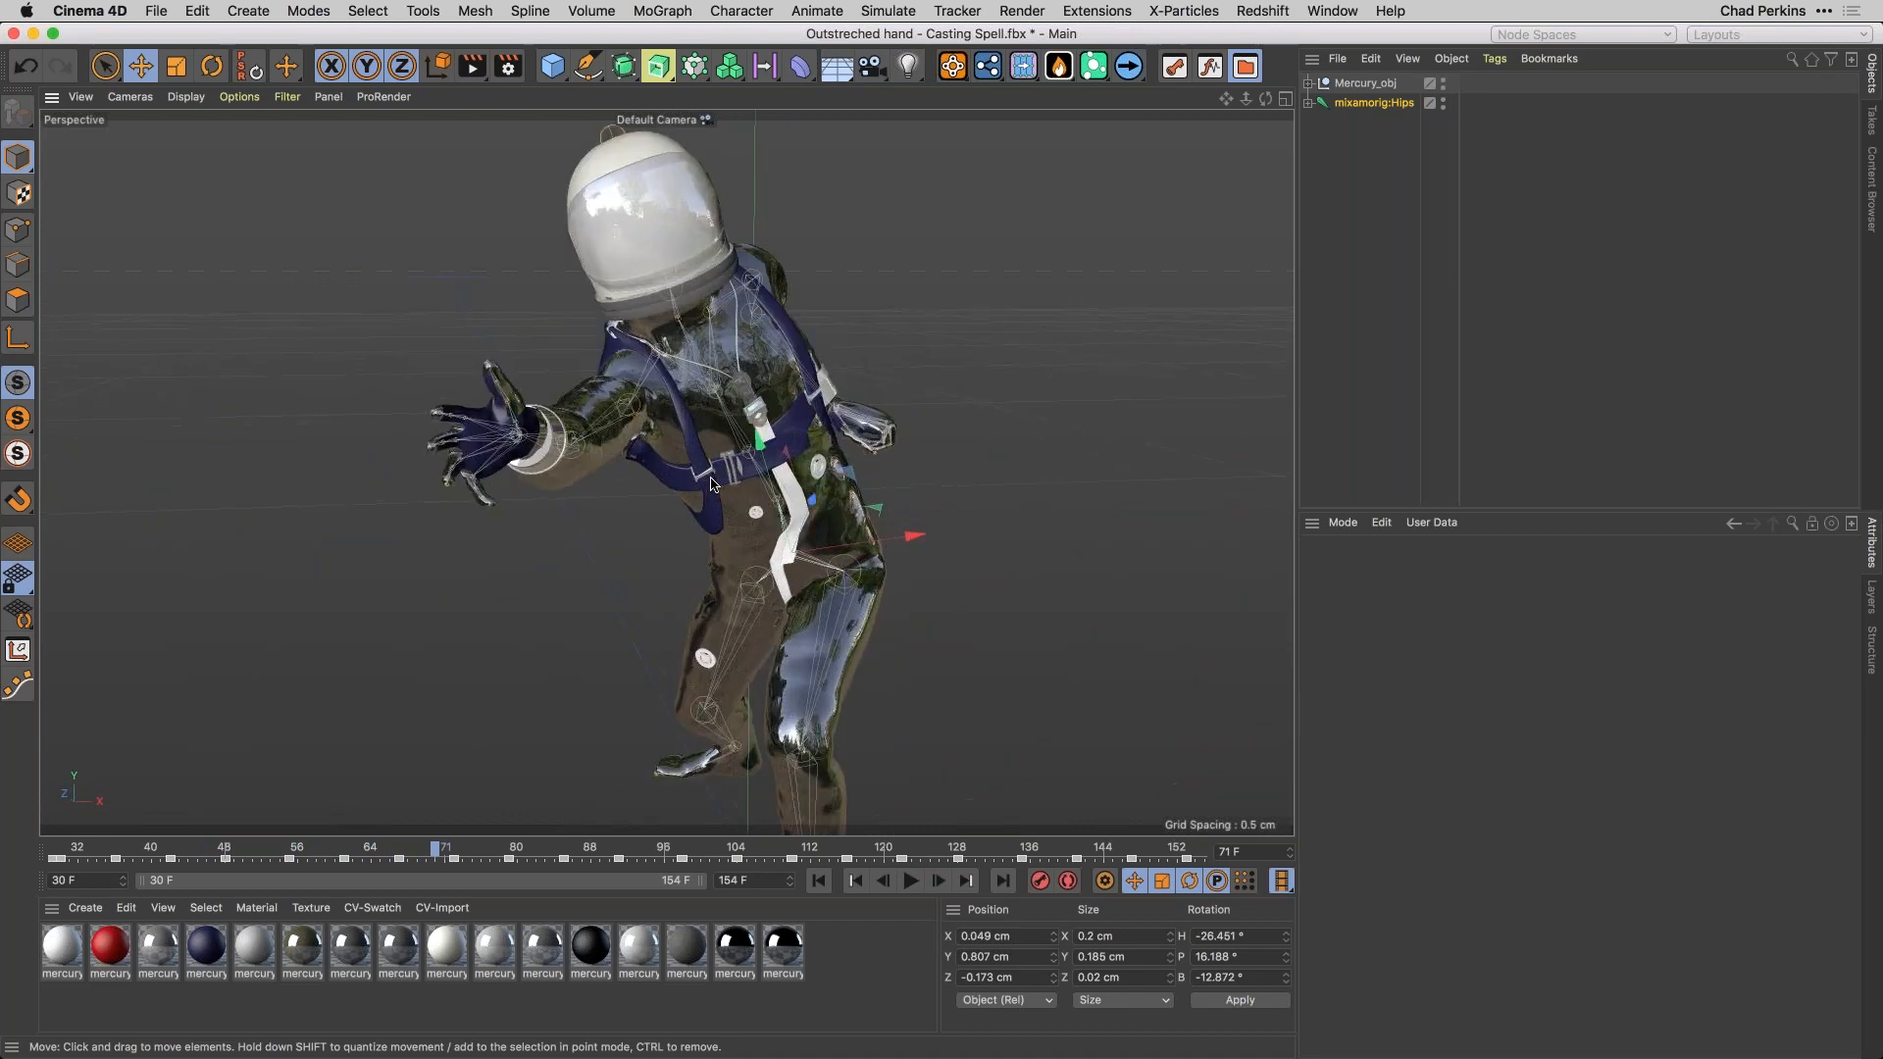
middle_click_drag(713, 487, 766, 570, "alt")
scroll(766, 570, "up", 3)
left_click_drag(766, 570, 744, 547, "alt")
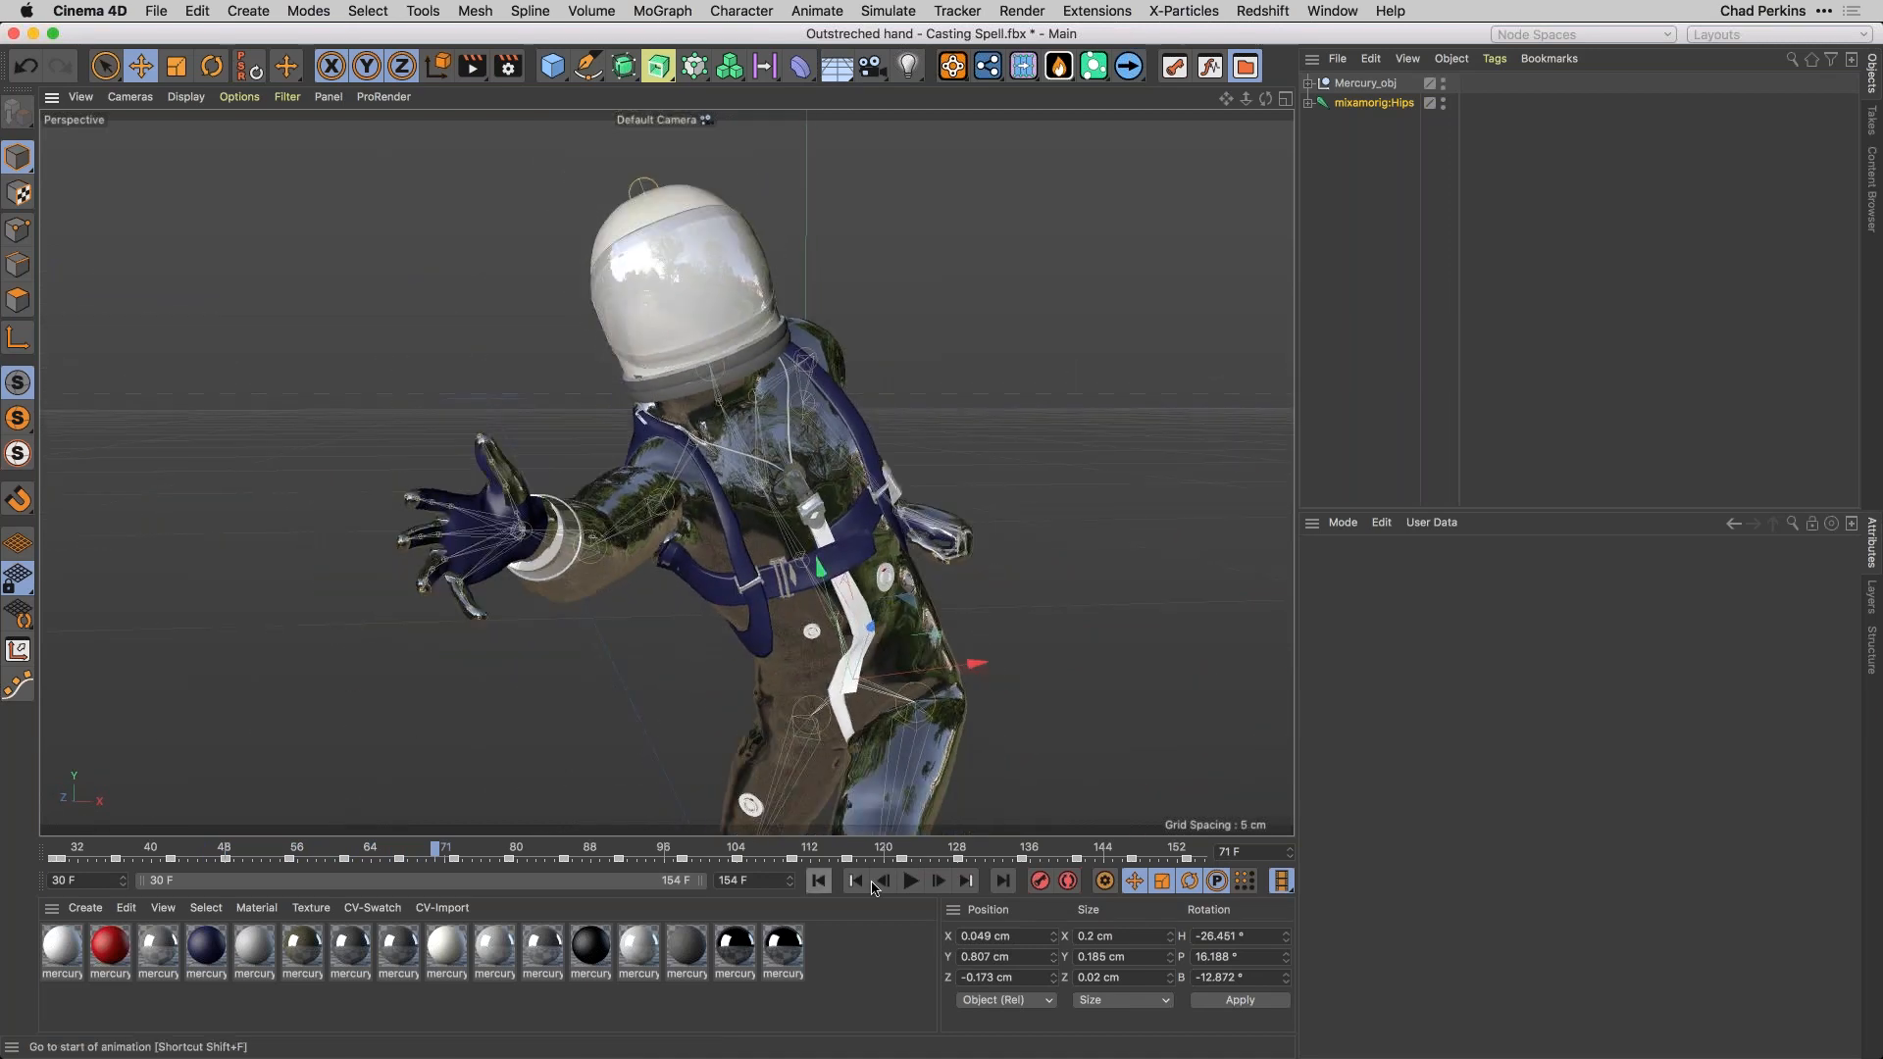
left_click(819, 881)
left_click(911, 881)
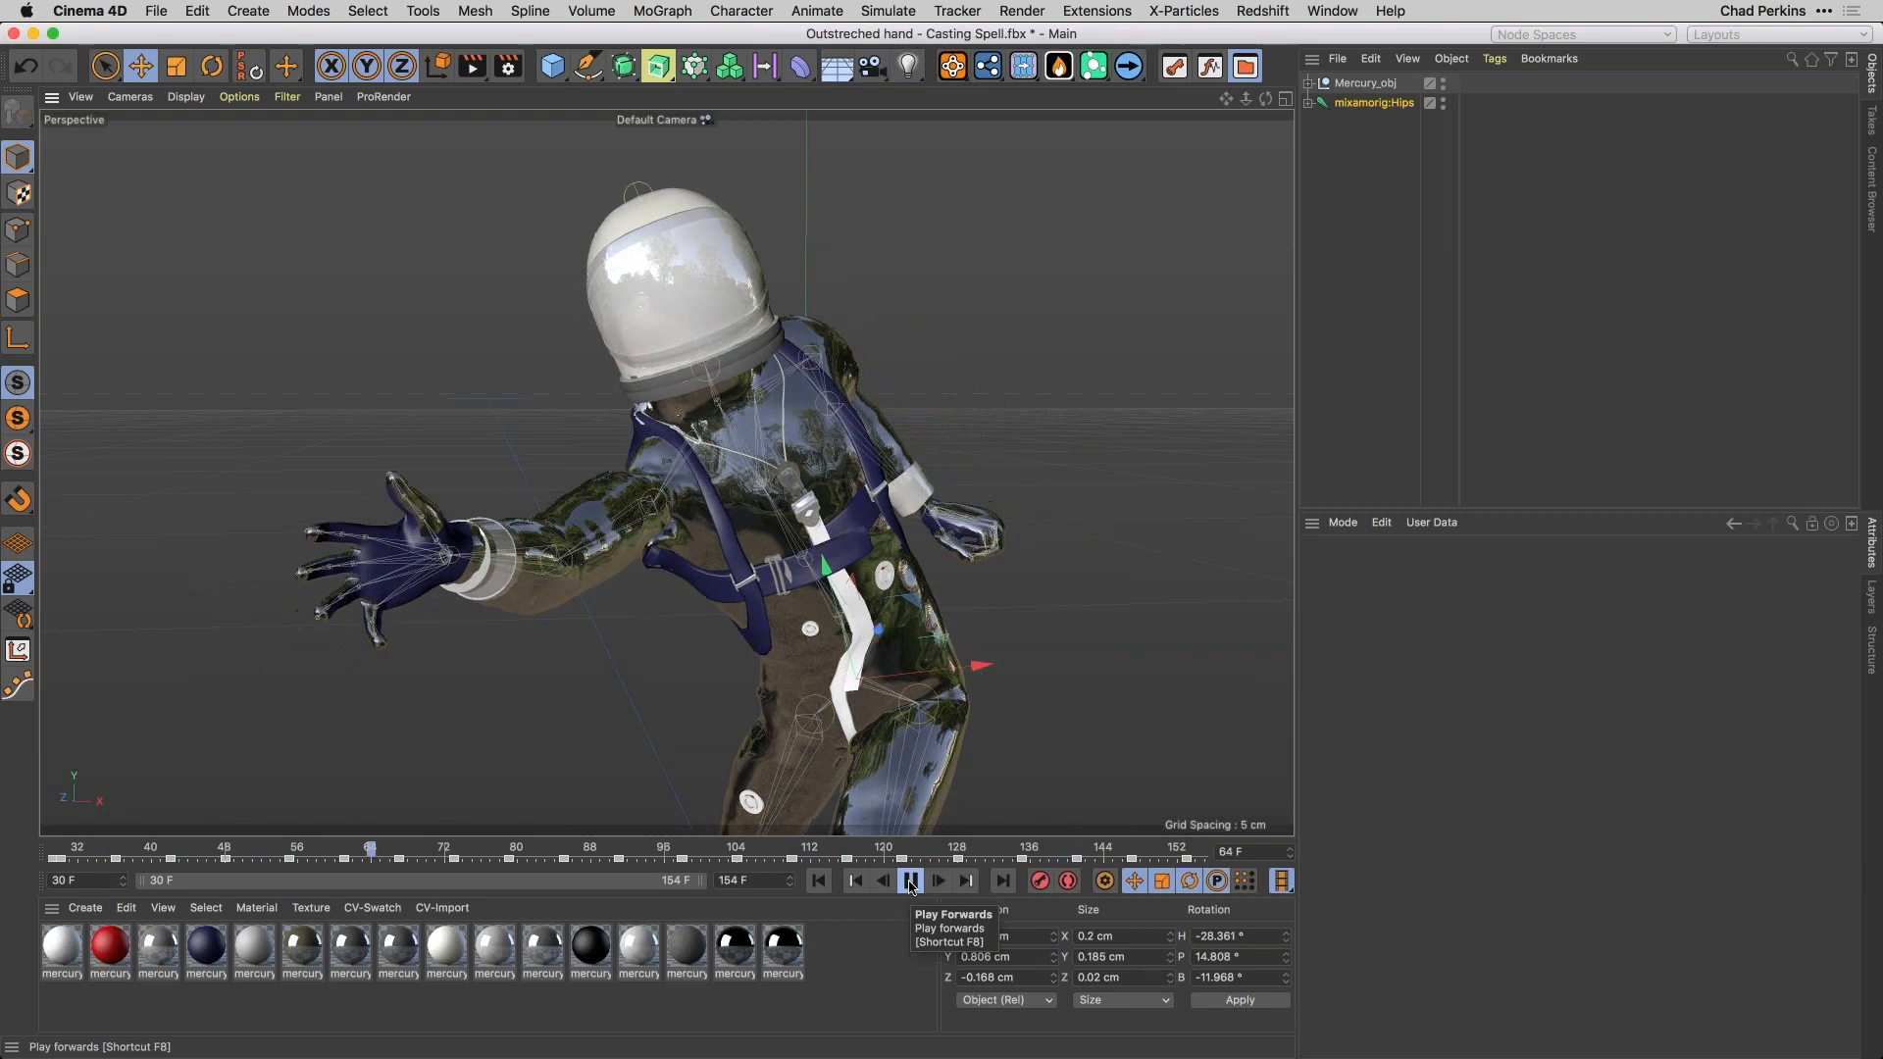
left_click(911, 883)
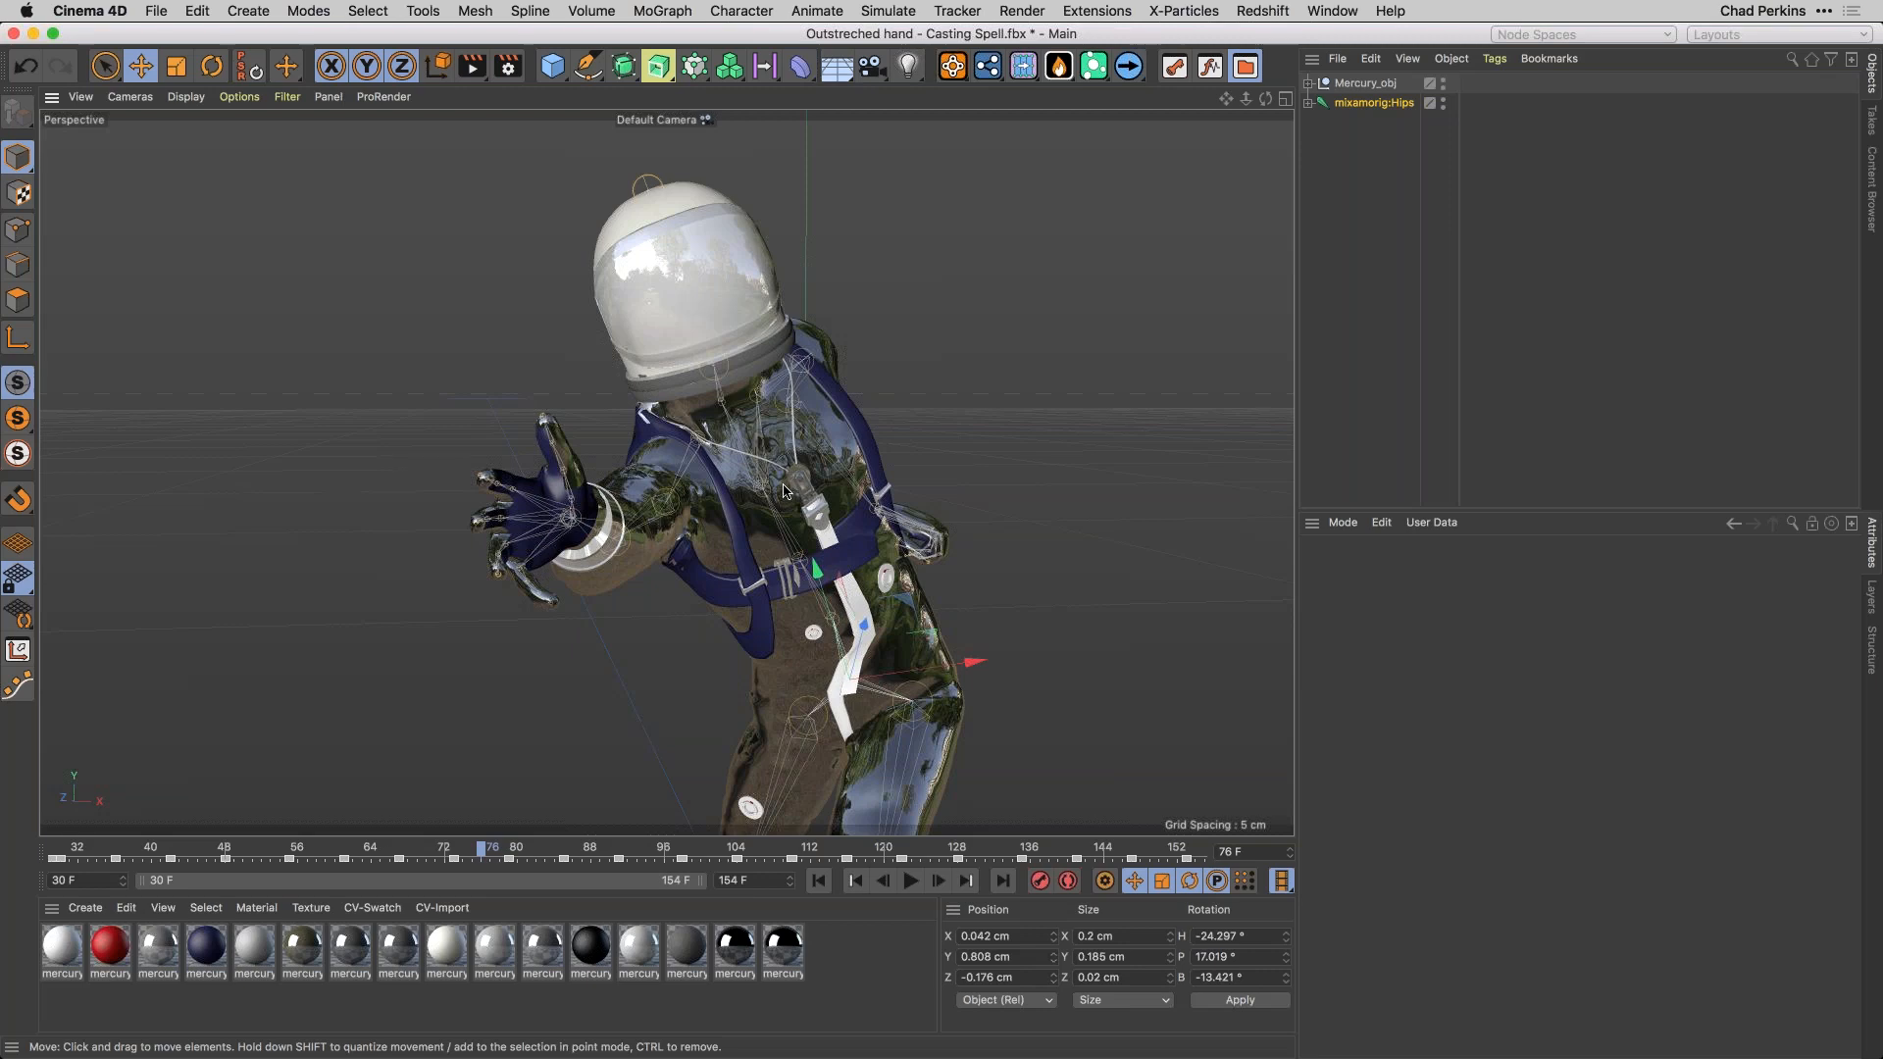
mouse_move(835, 598)
left_mouse_down("alt")
mouse_move(741, 585)
mouse_move(816, 629)
mouse_move(852, 604)
mouse_move(836, 601)
left_mouse_up("alt")
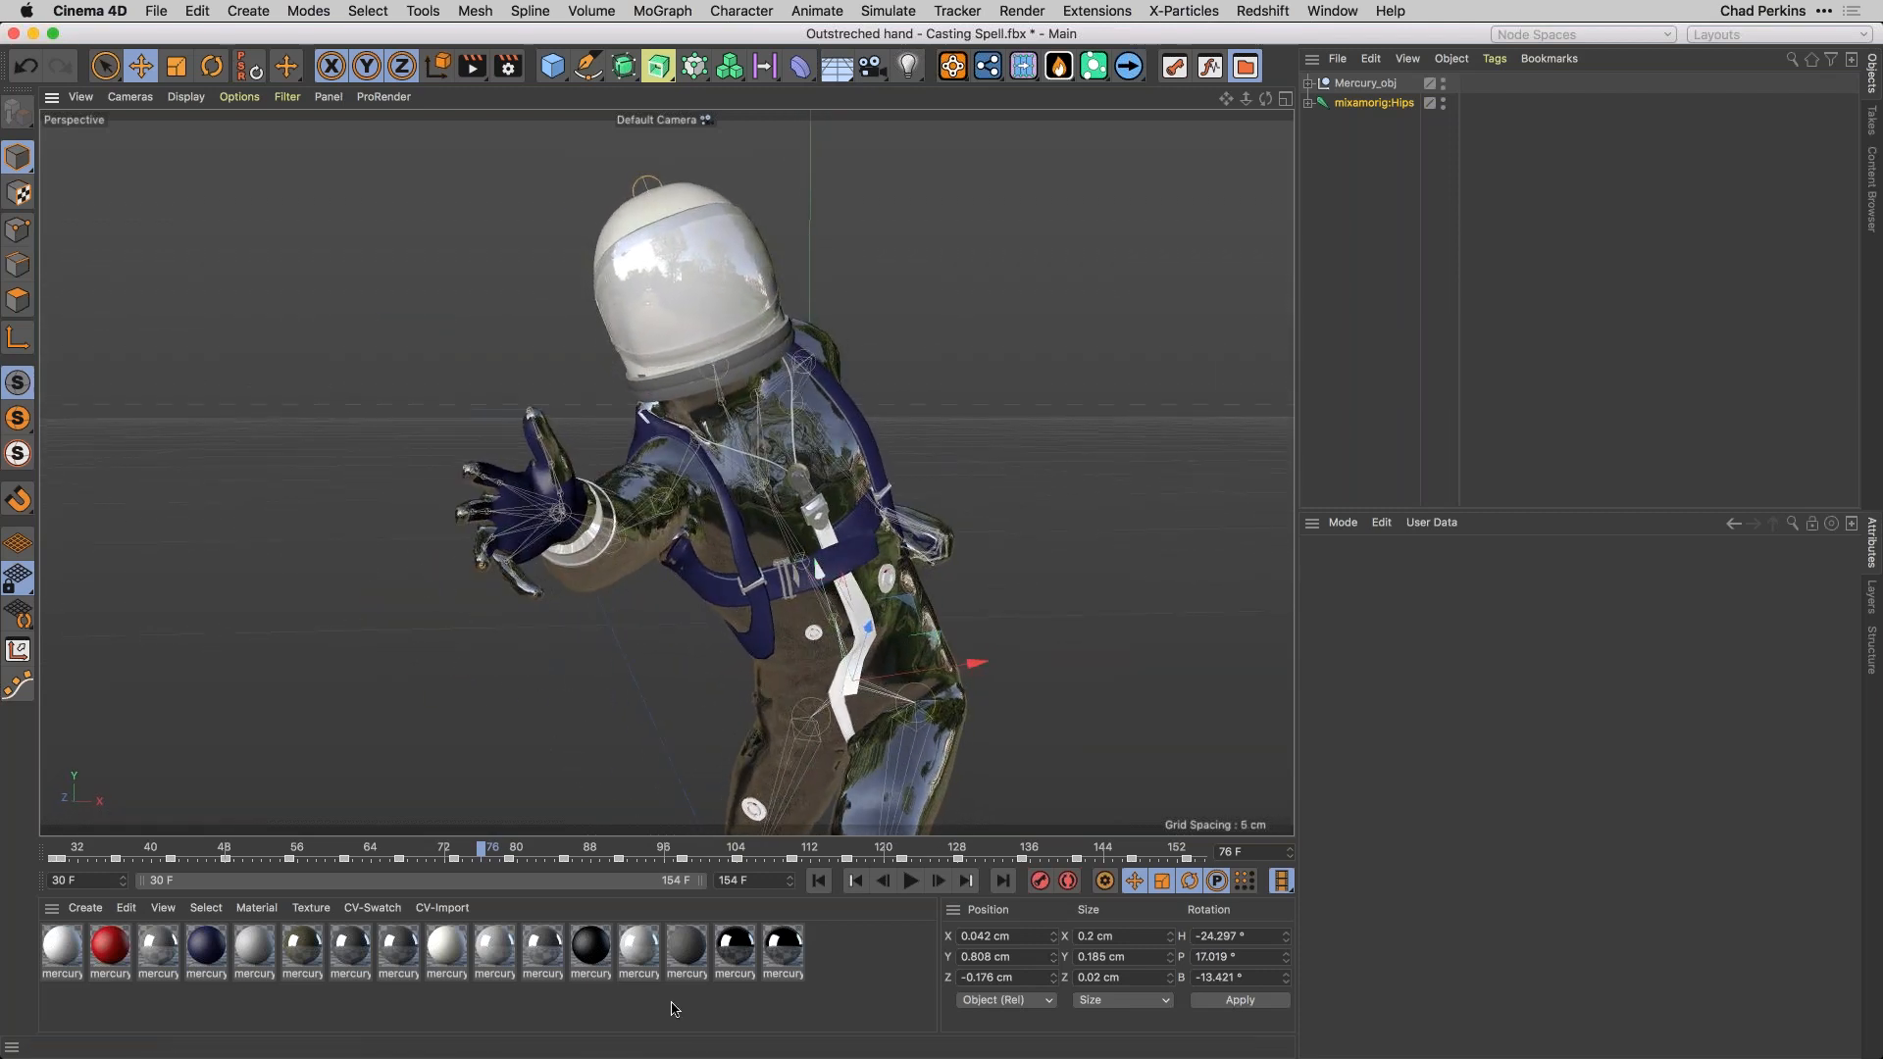
Switch to After Effects and open the composition "04. OBJs in Mir START".
mouse_move(652, 1055)
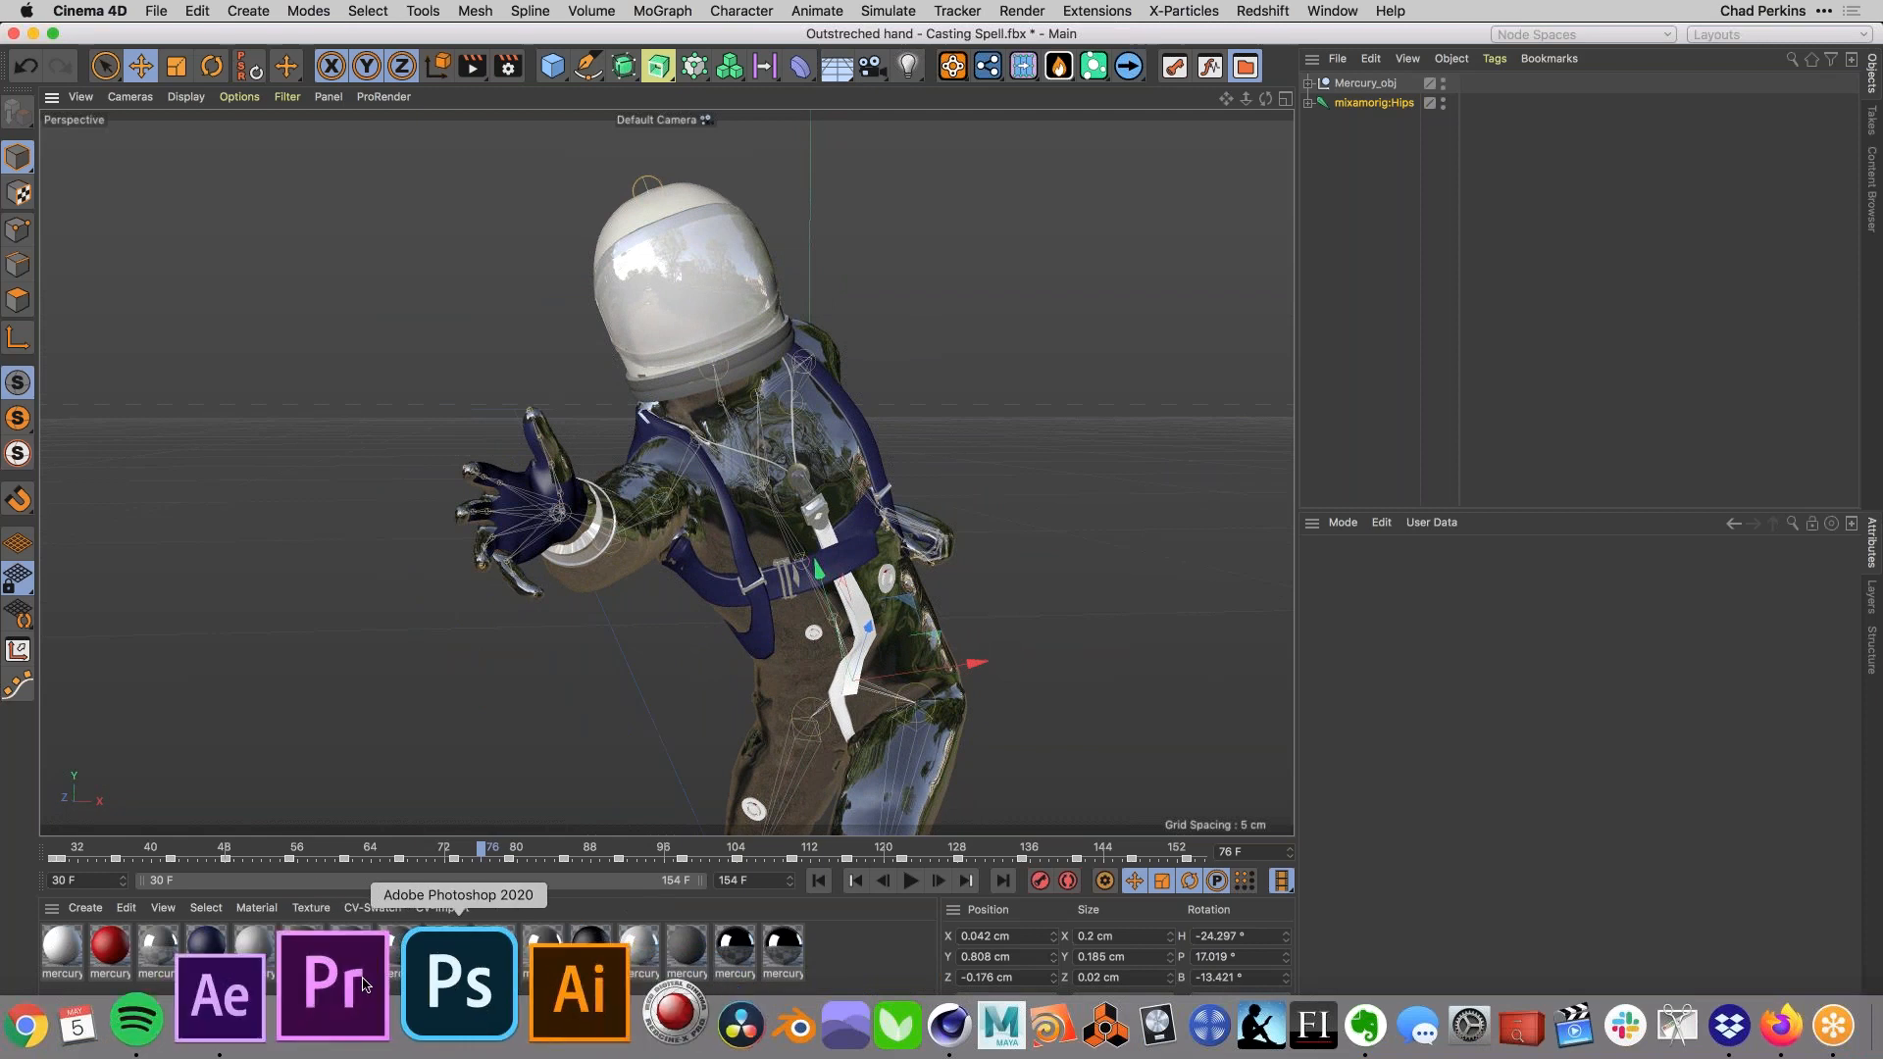
left_click(332, 986)
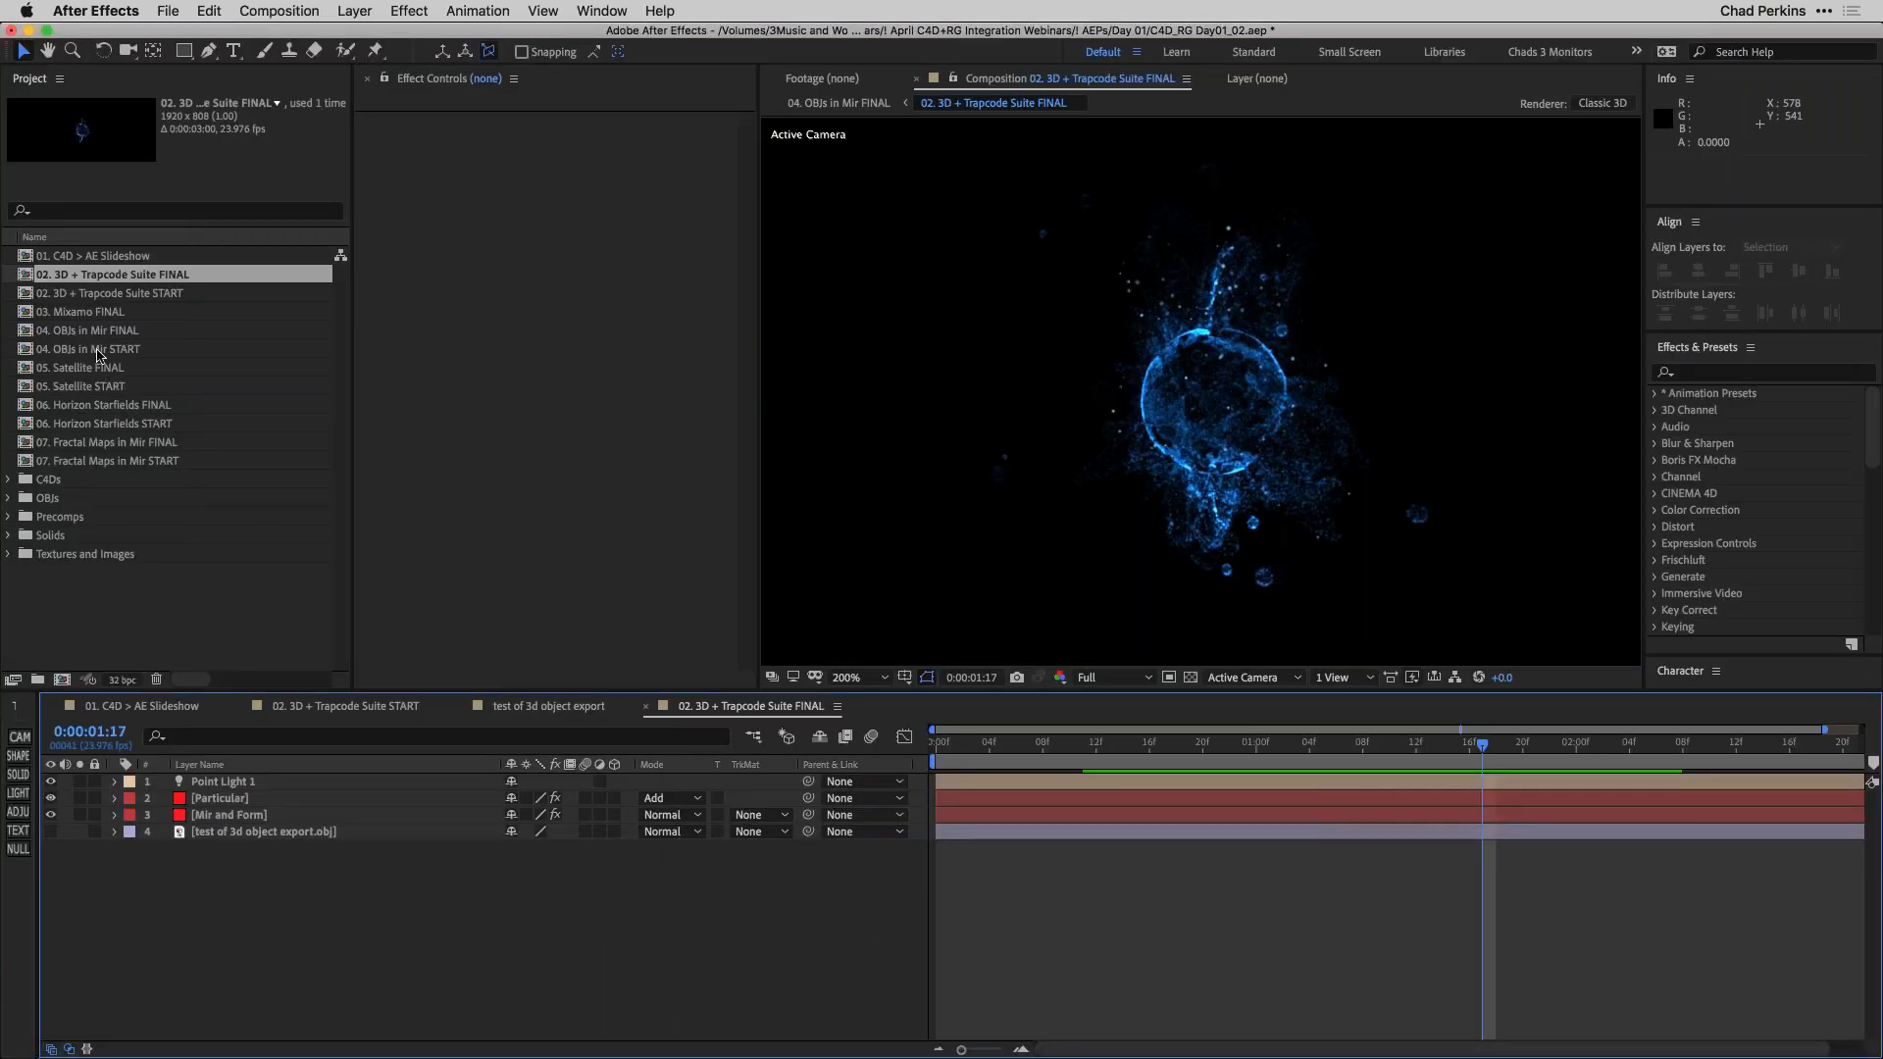
double_click(99, 350)
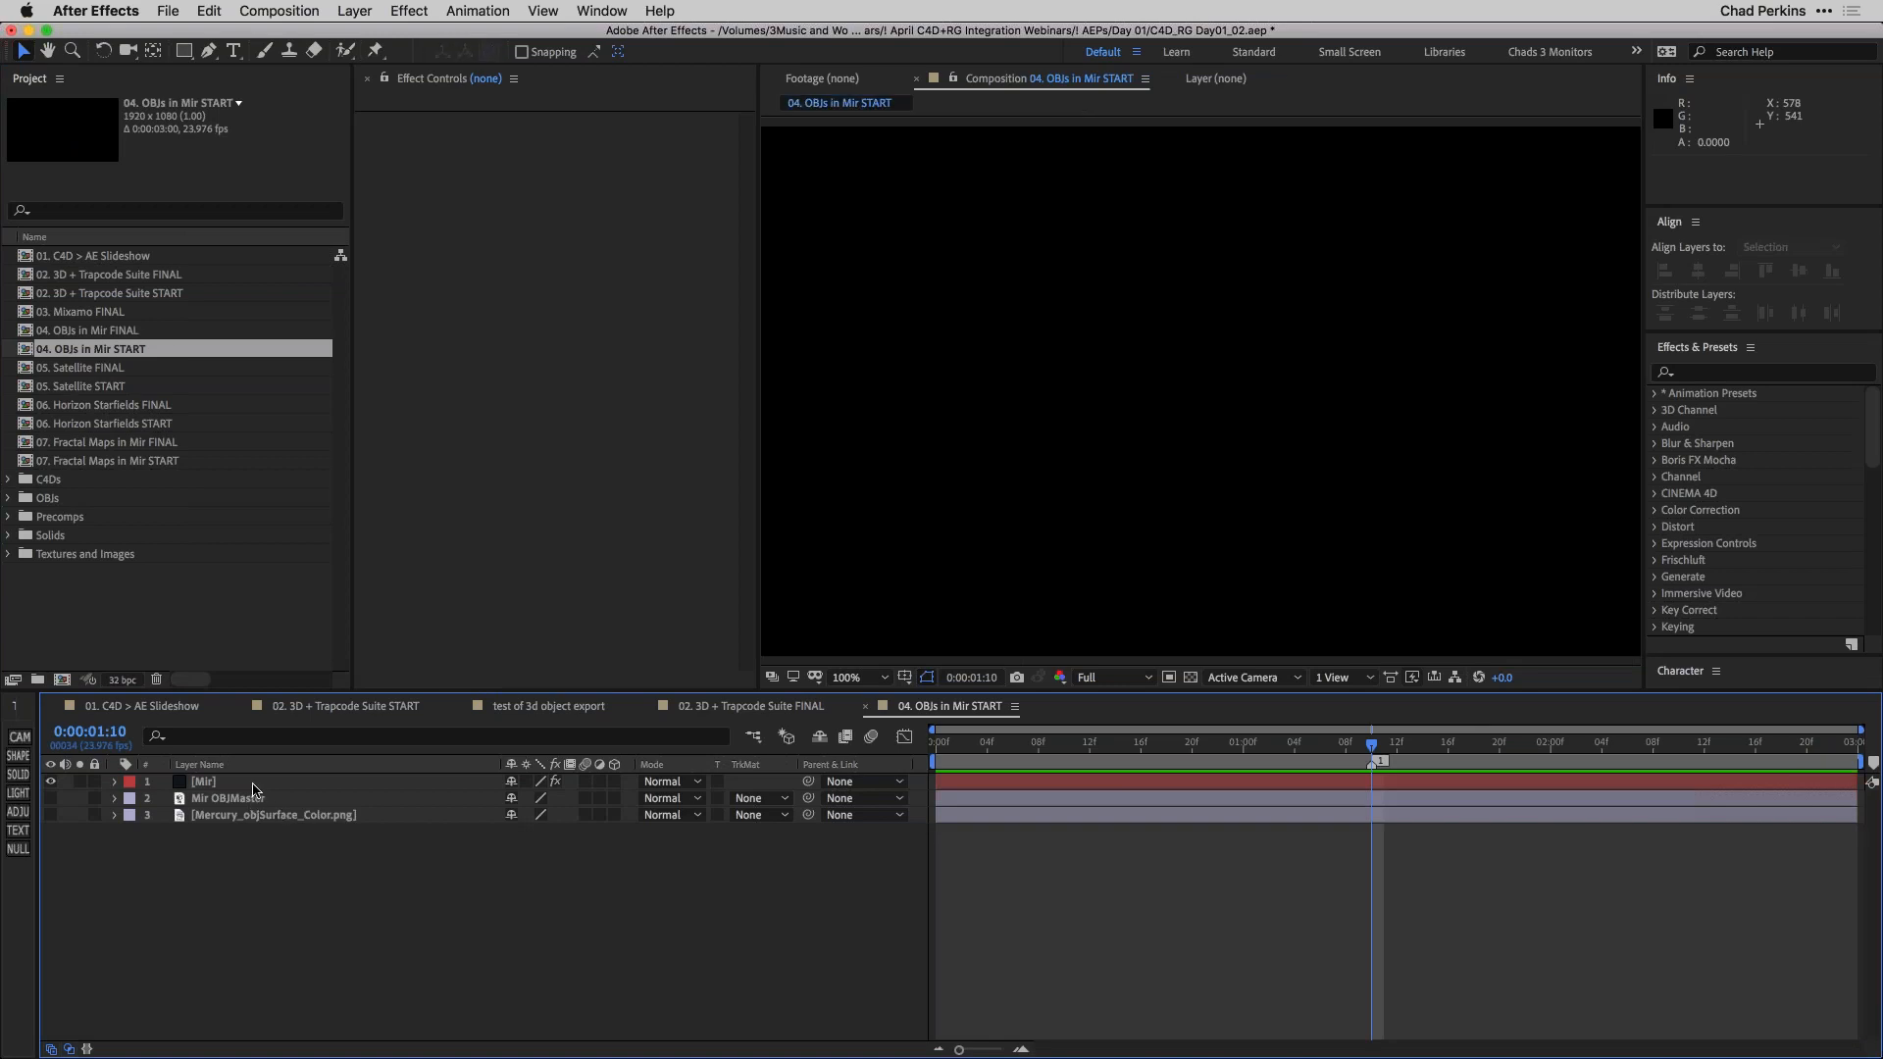
In the Mir layer's OBJ settings, choose the Mir OBJMaster layer as the 3D model.
left_click(253, 783)
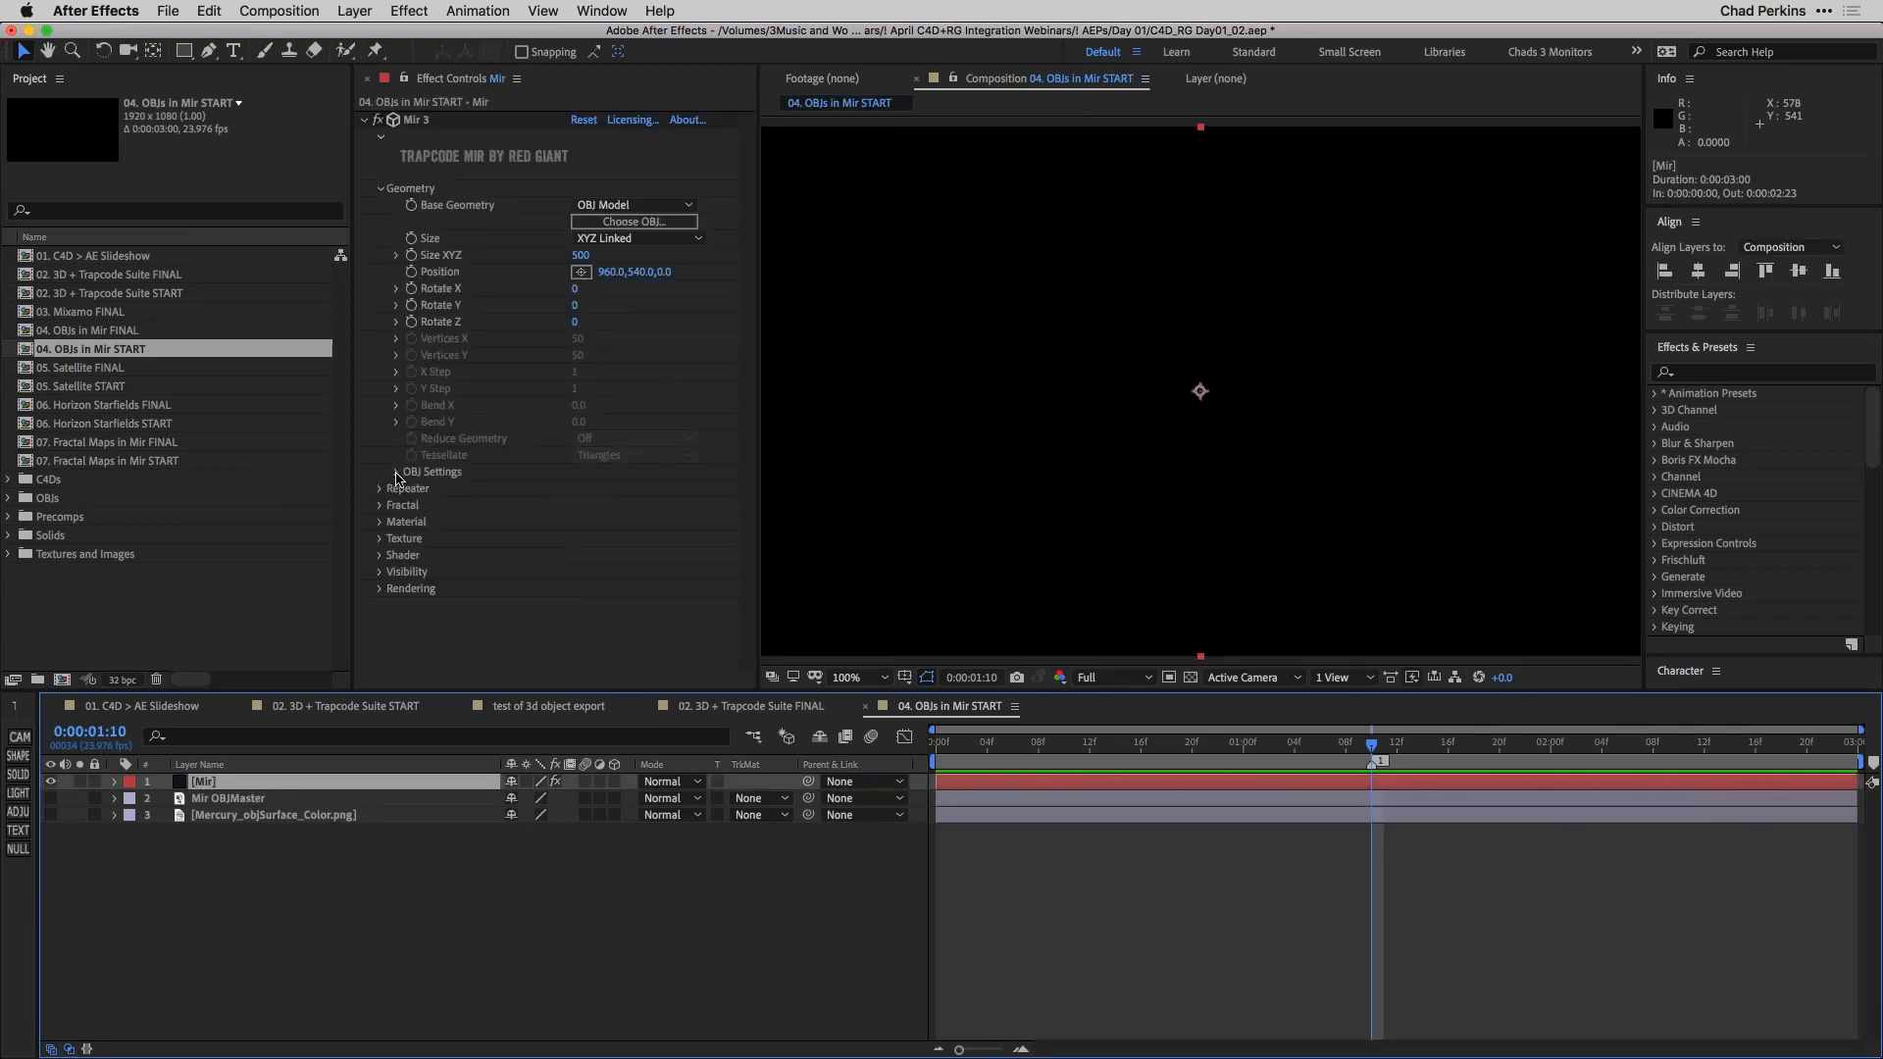
left_click(397, 473)
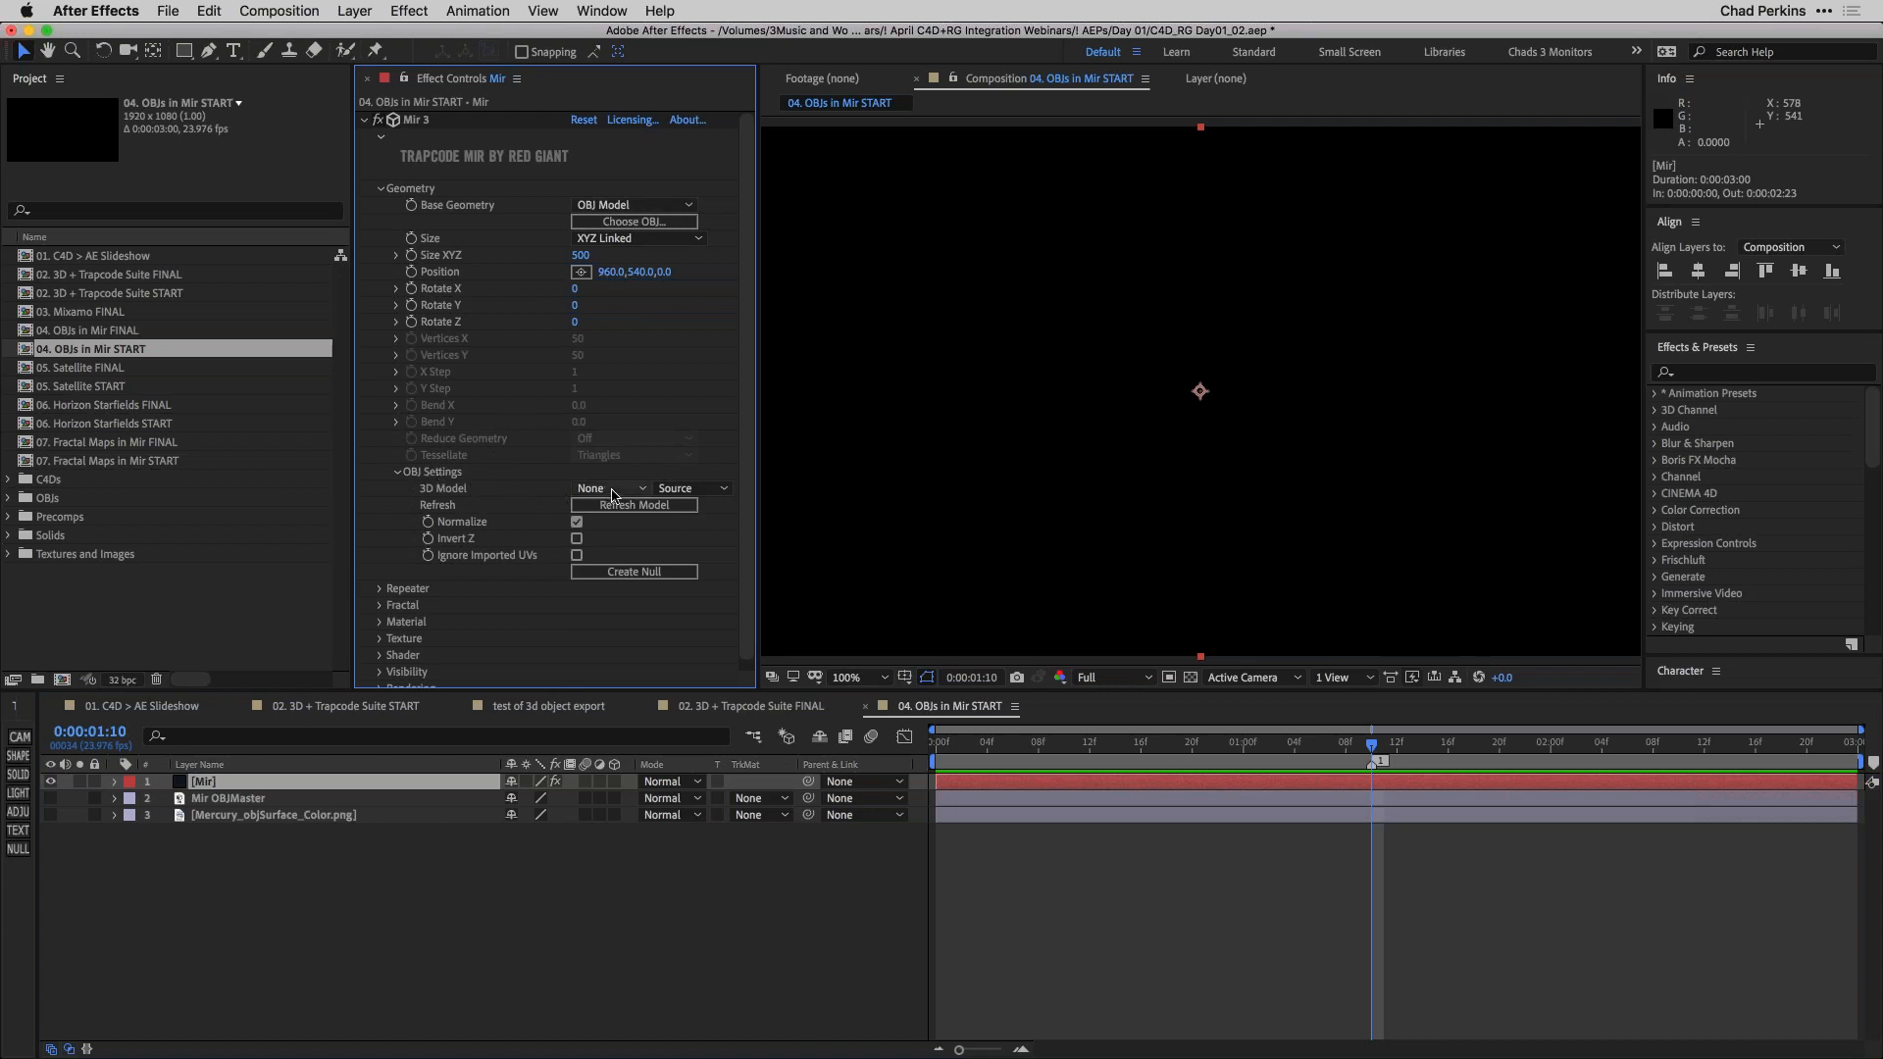
left_click(612, 489)
left_click(634, 557)
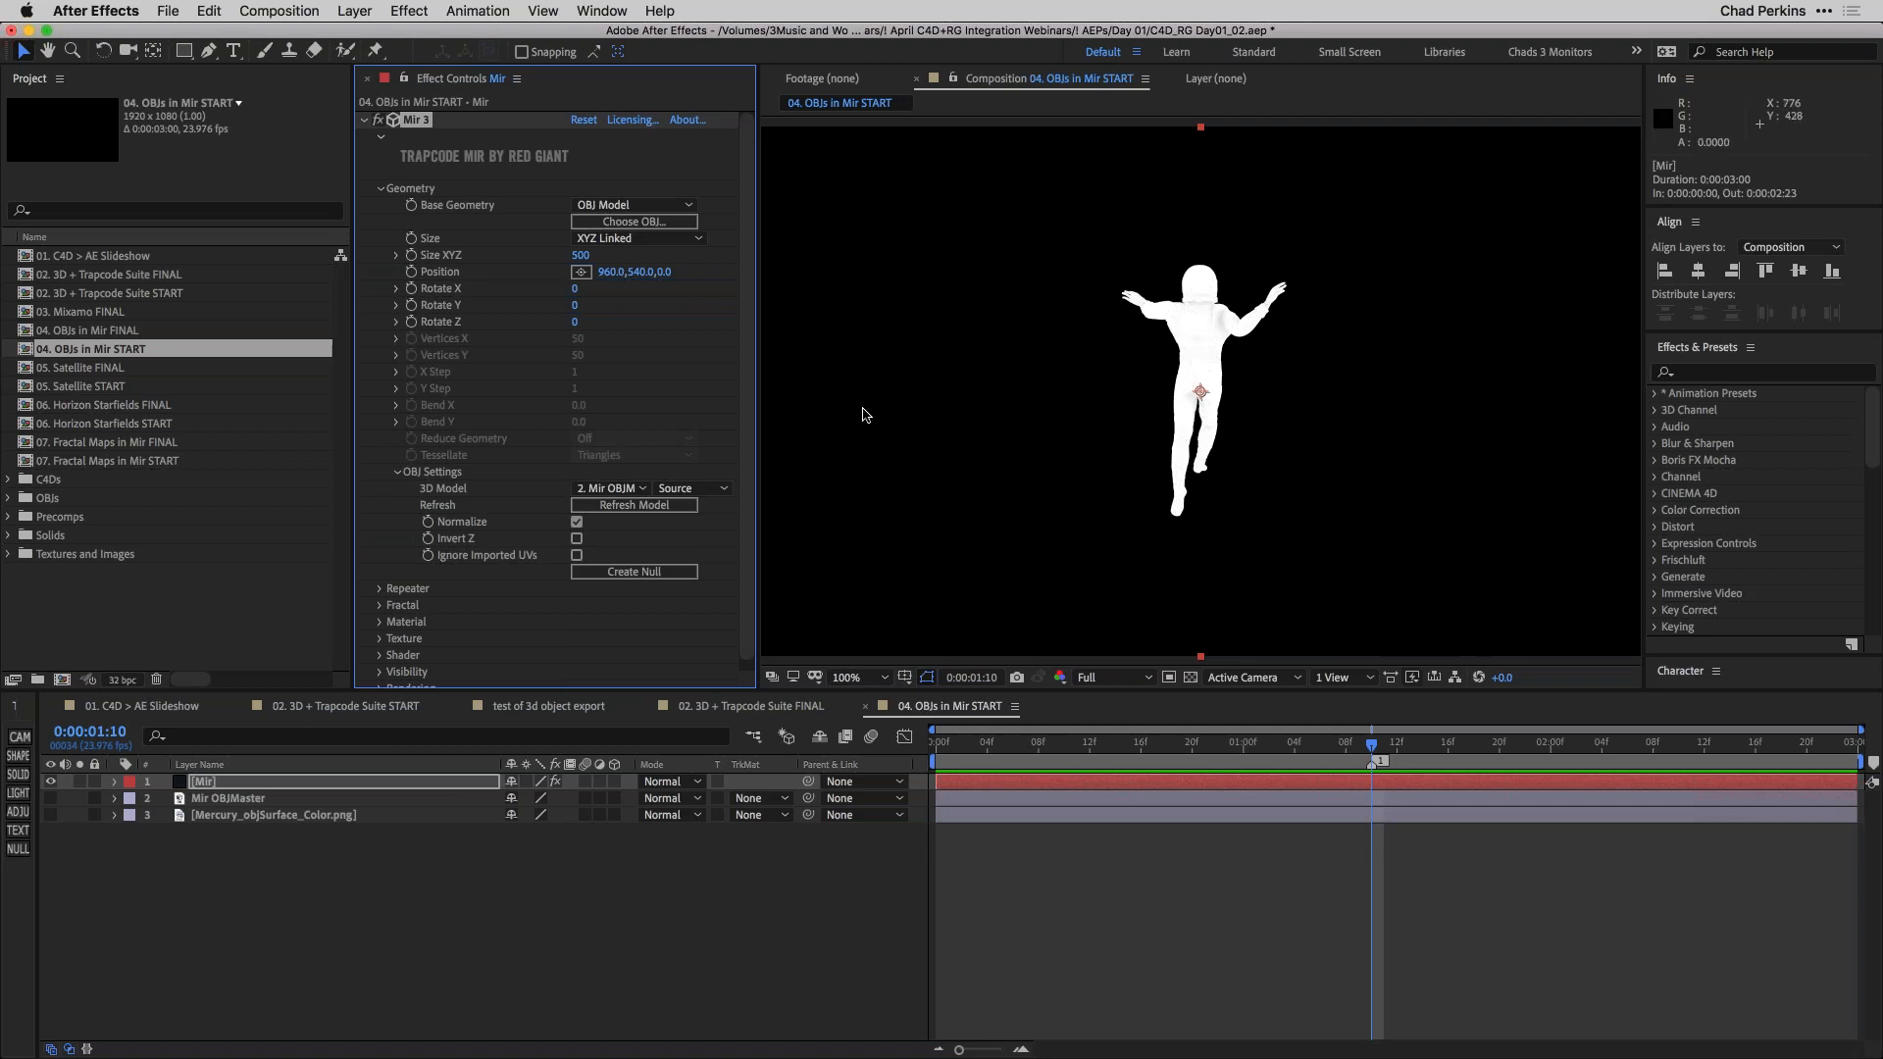
Reveal Mir's texture settings, examine the texture map in the Mercury_objSurface_Color.png layer, and return to the composition.
scroll(739, 365, "down", 1)
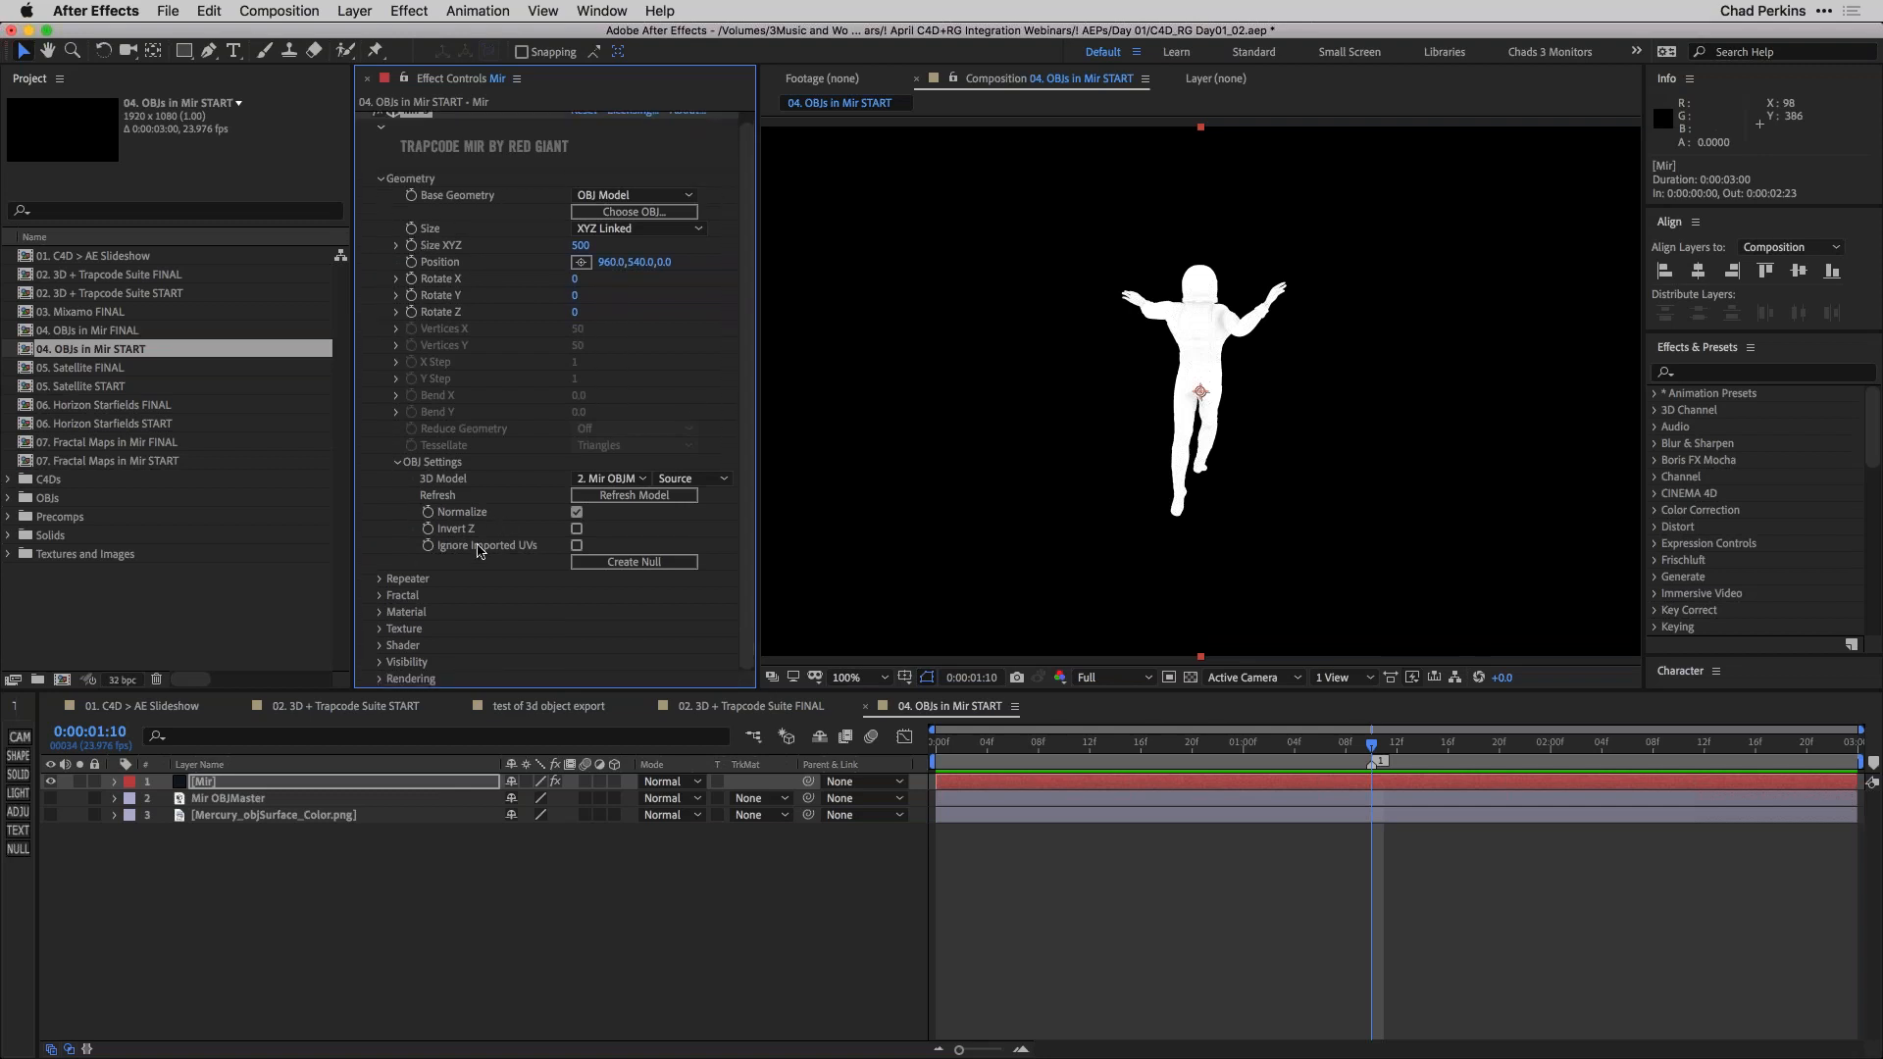
left_click(381, 630)
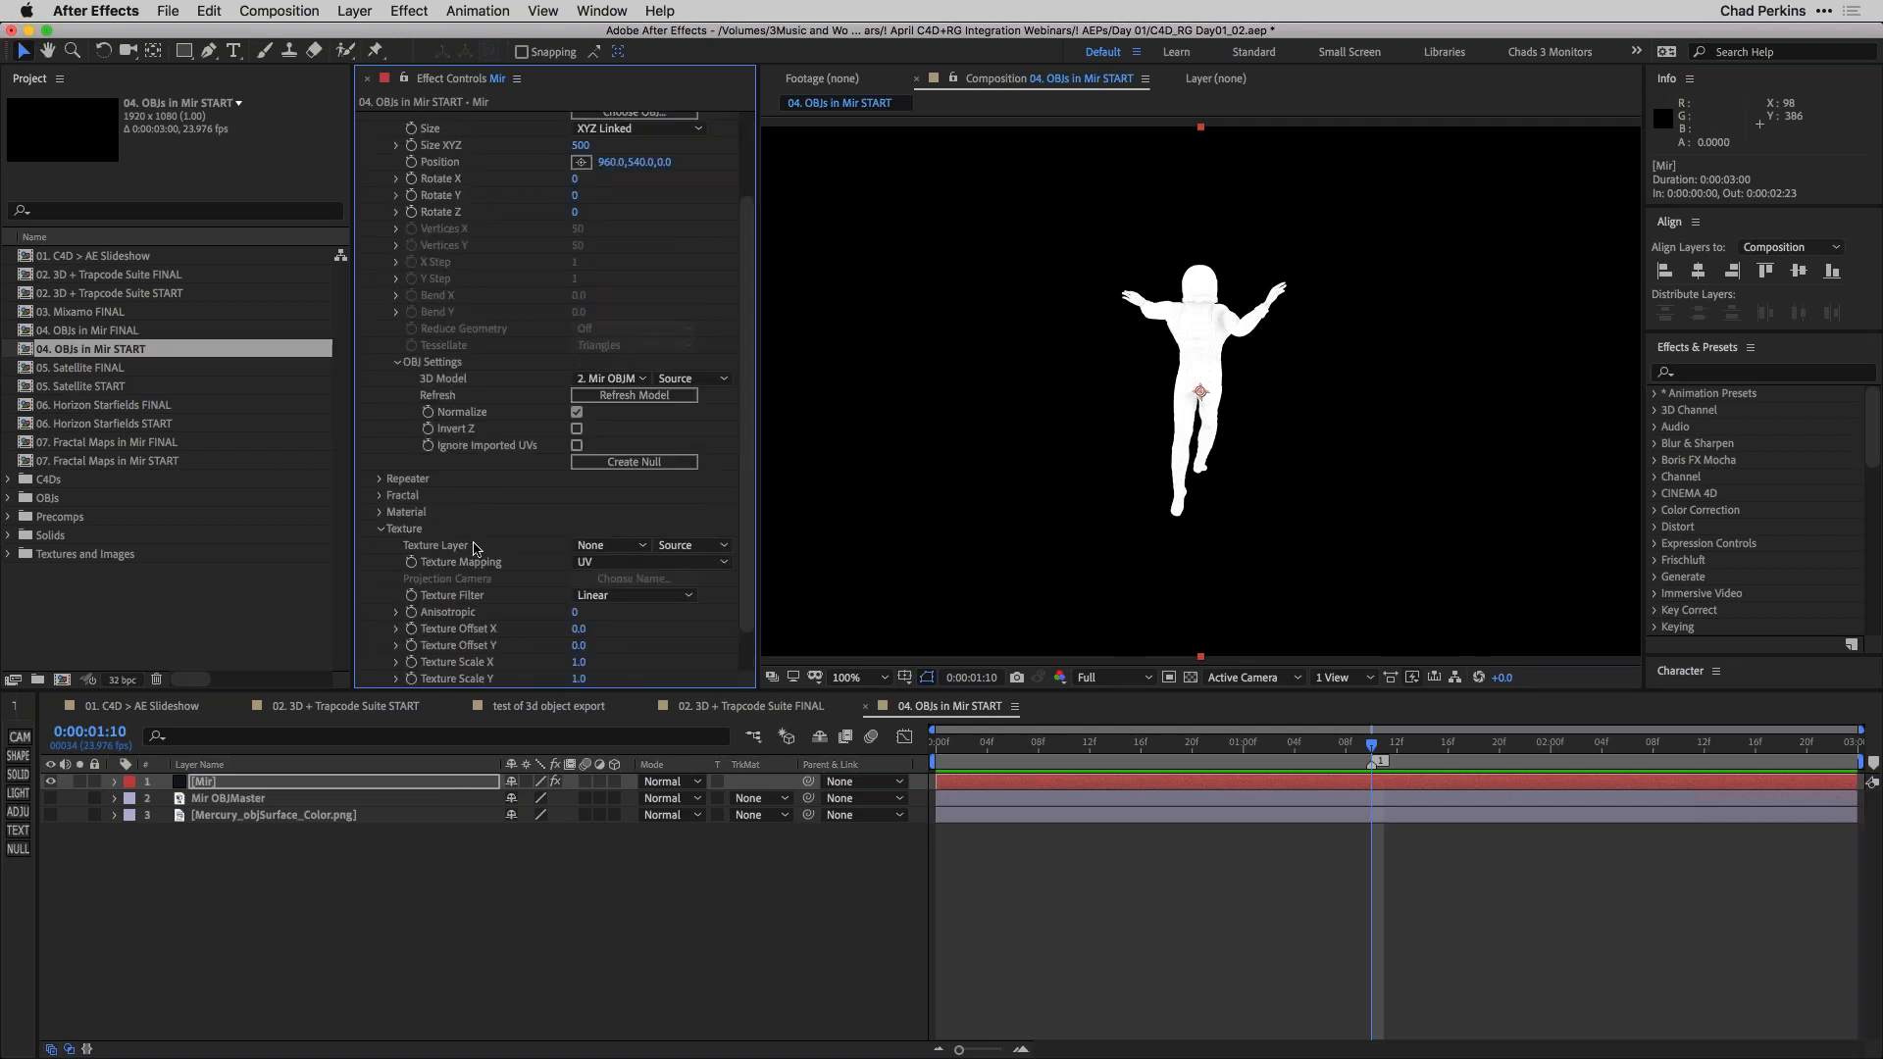
left_click(598, 546)
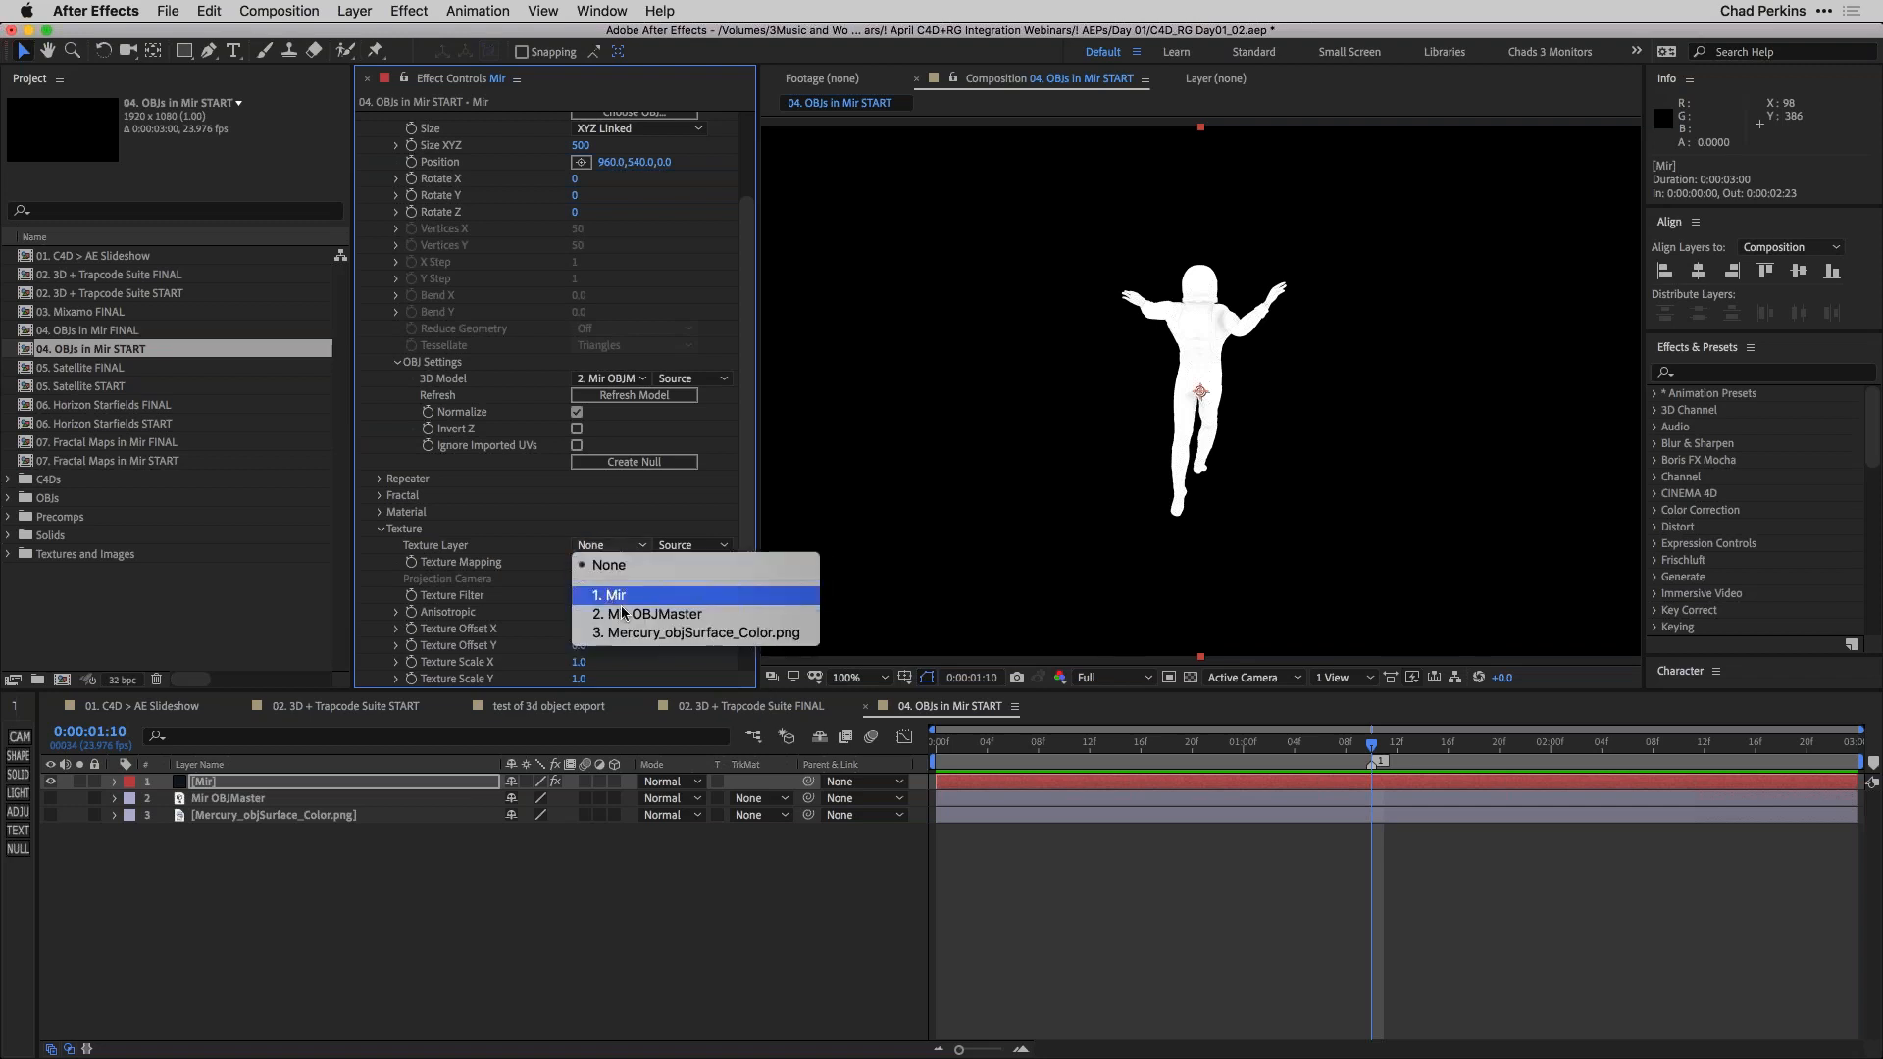
left_click(348, 865)
double_click(325, 820)
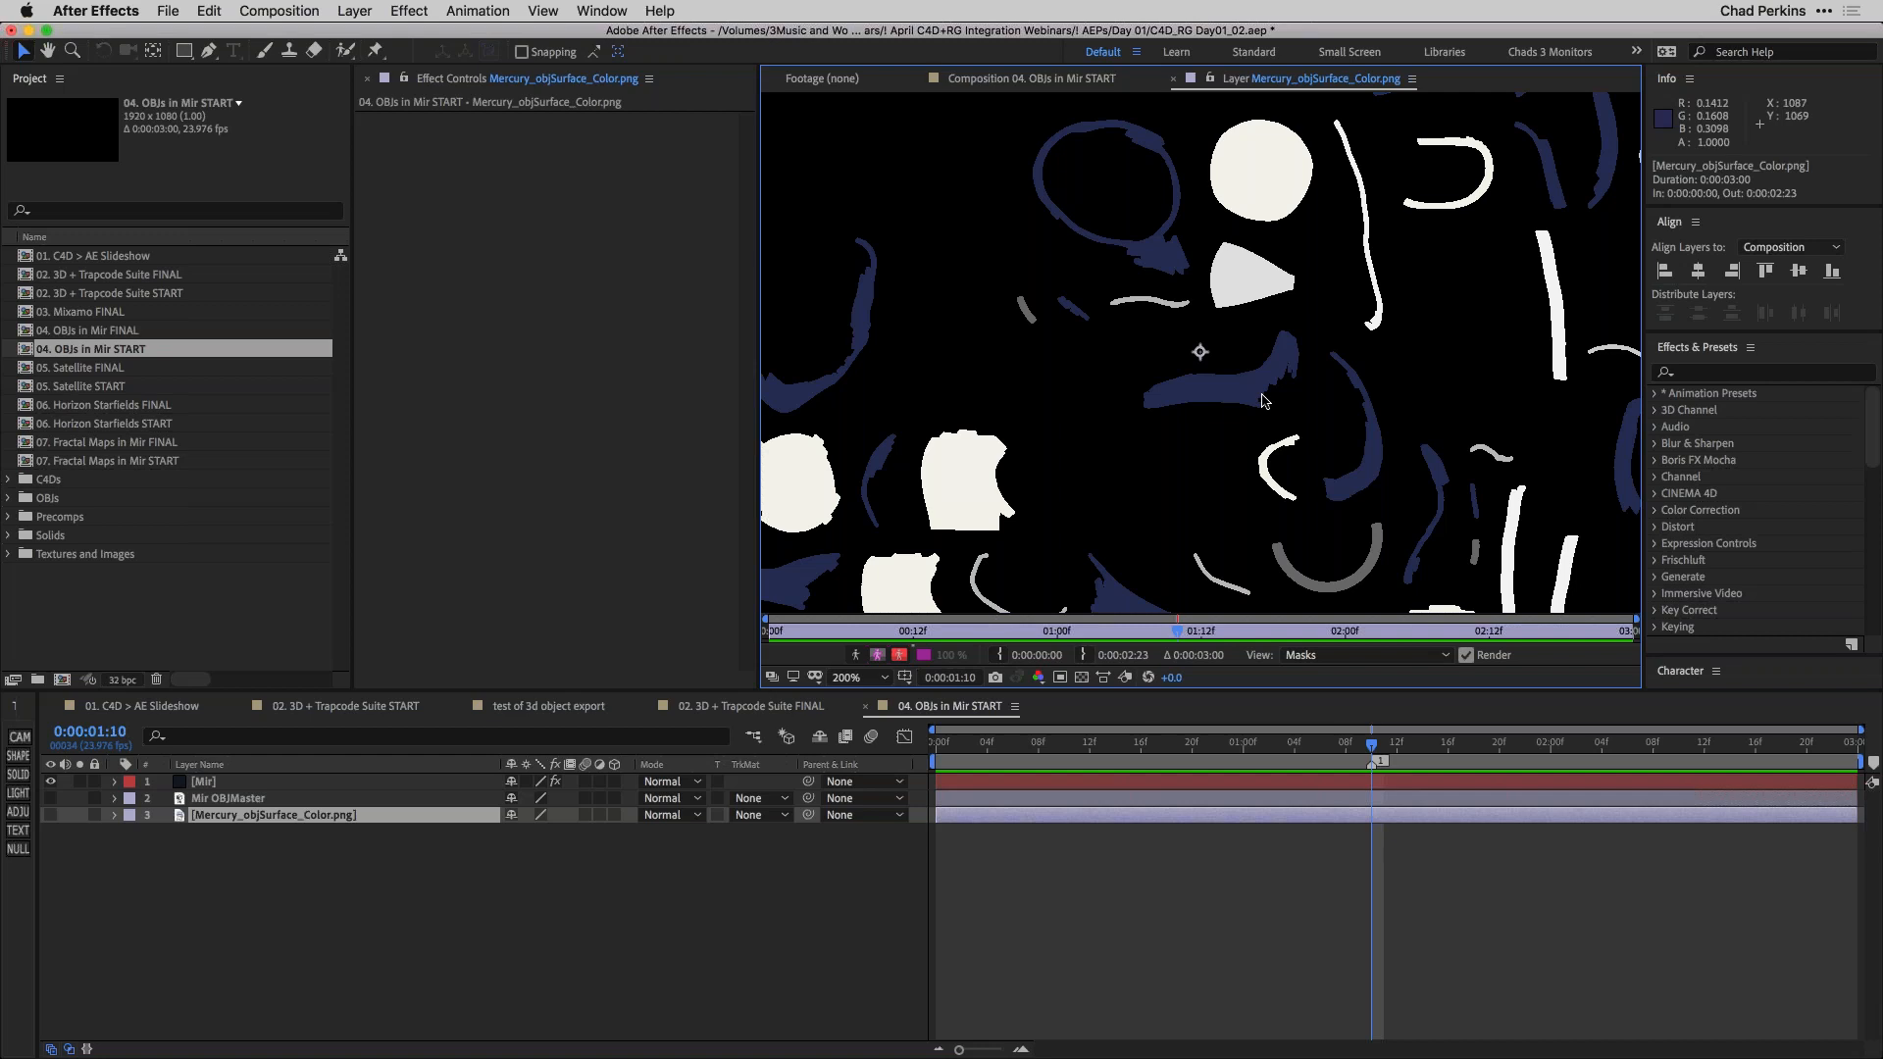
scroll(1265, 401, "down", 2)
scroll(1265, 402, "down", 2)
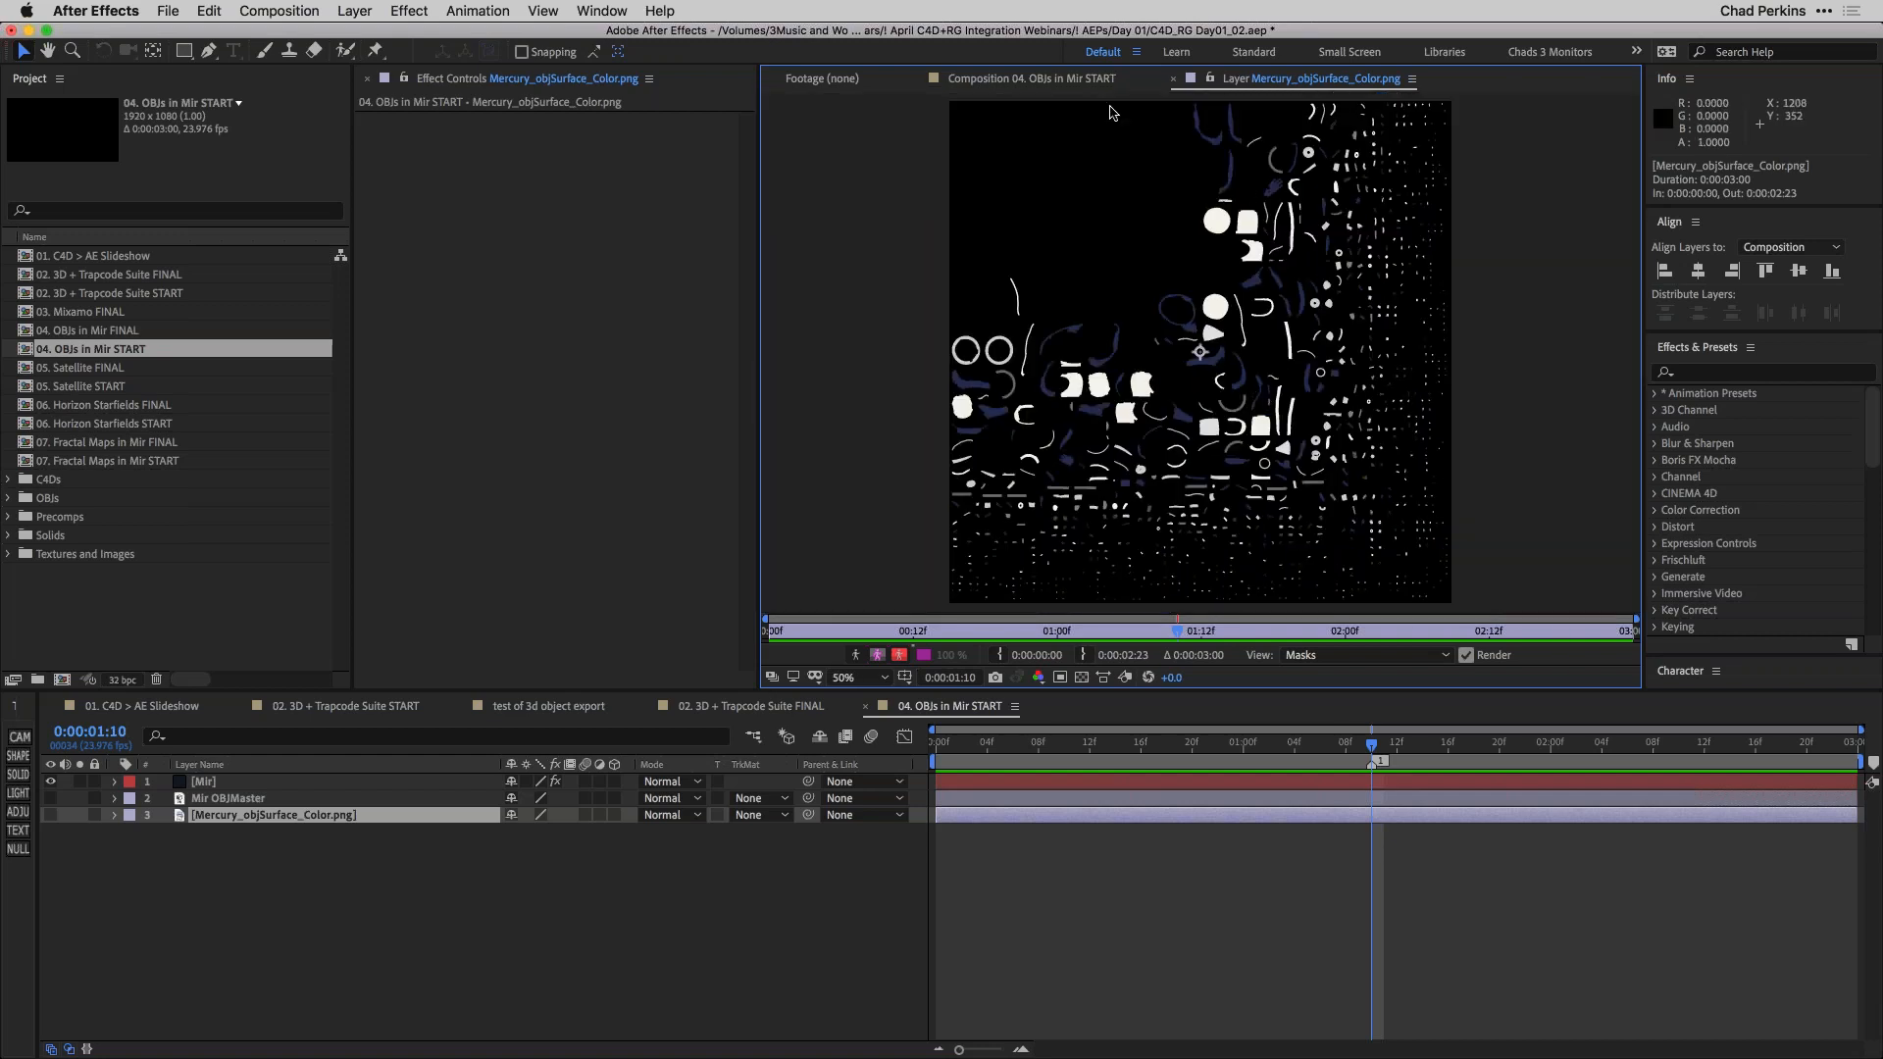
left_click(1046, 80)
Set the Mir effect's texture layer to Mercury_objSurface_Color.png.
left_click(331, 782)
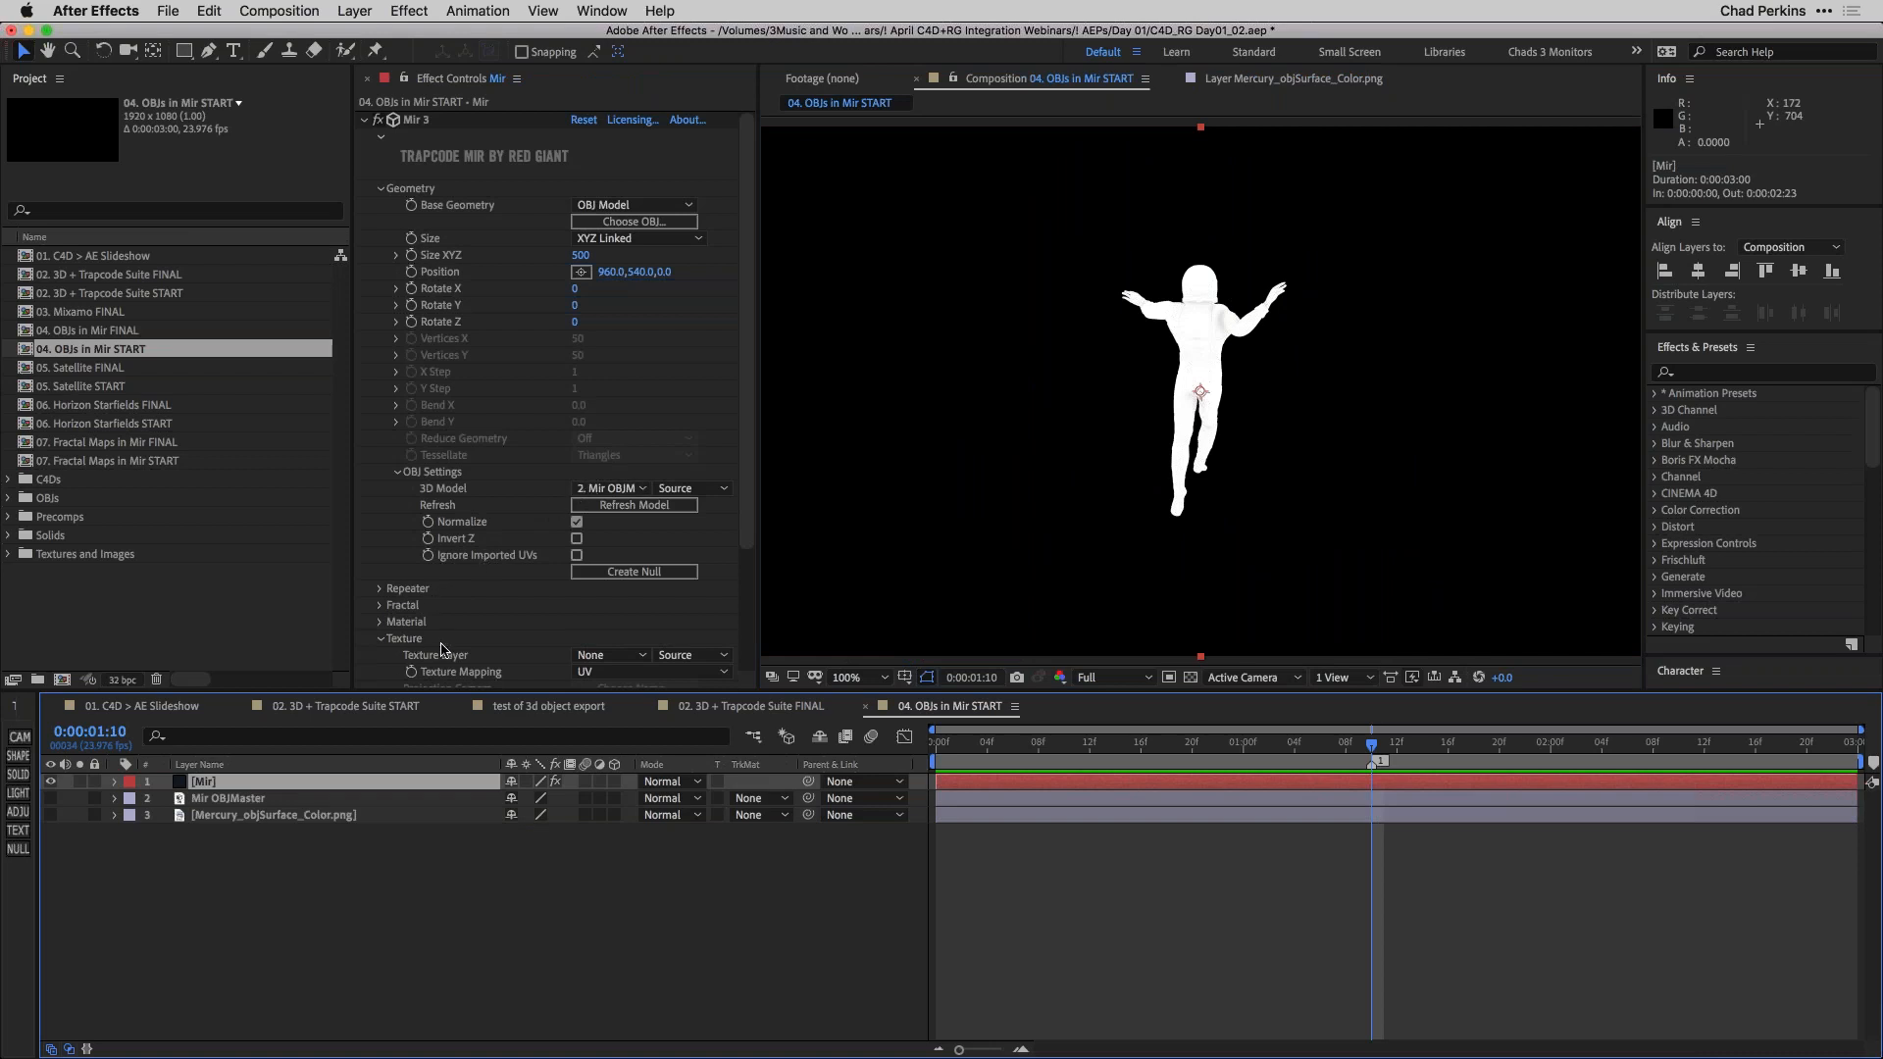
scroll(481, 640, "down", 3)
left_click(590, 583)
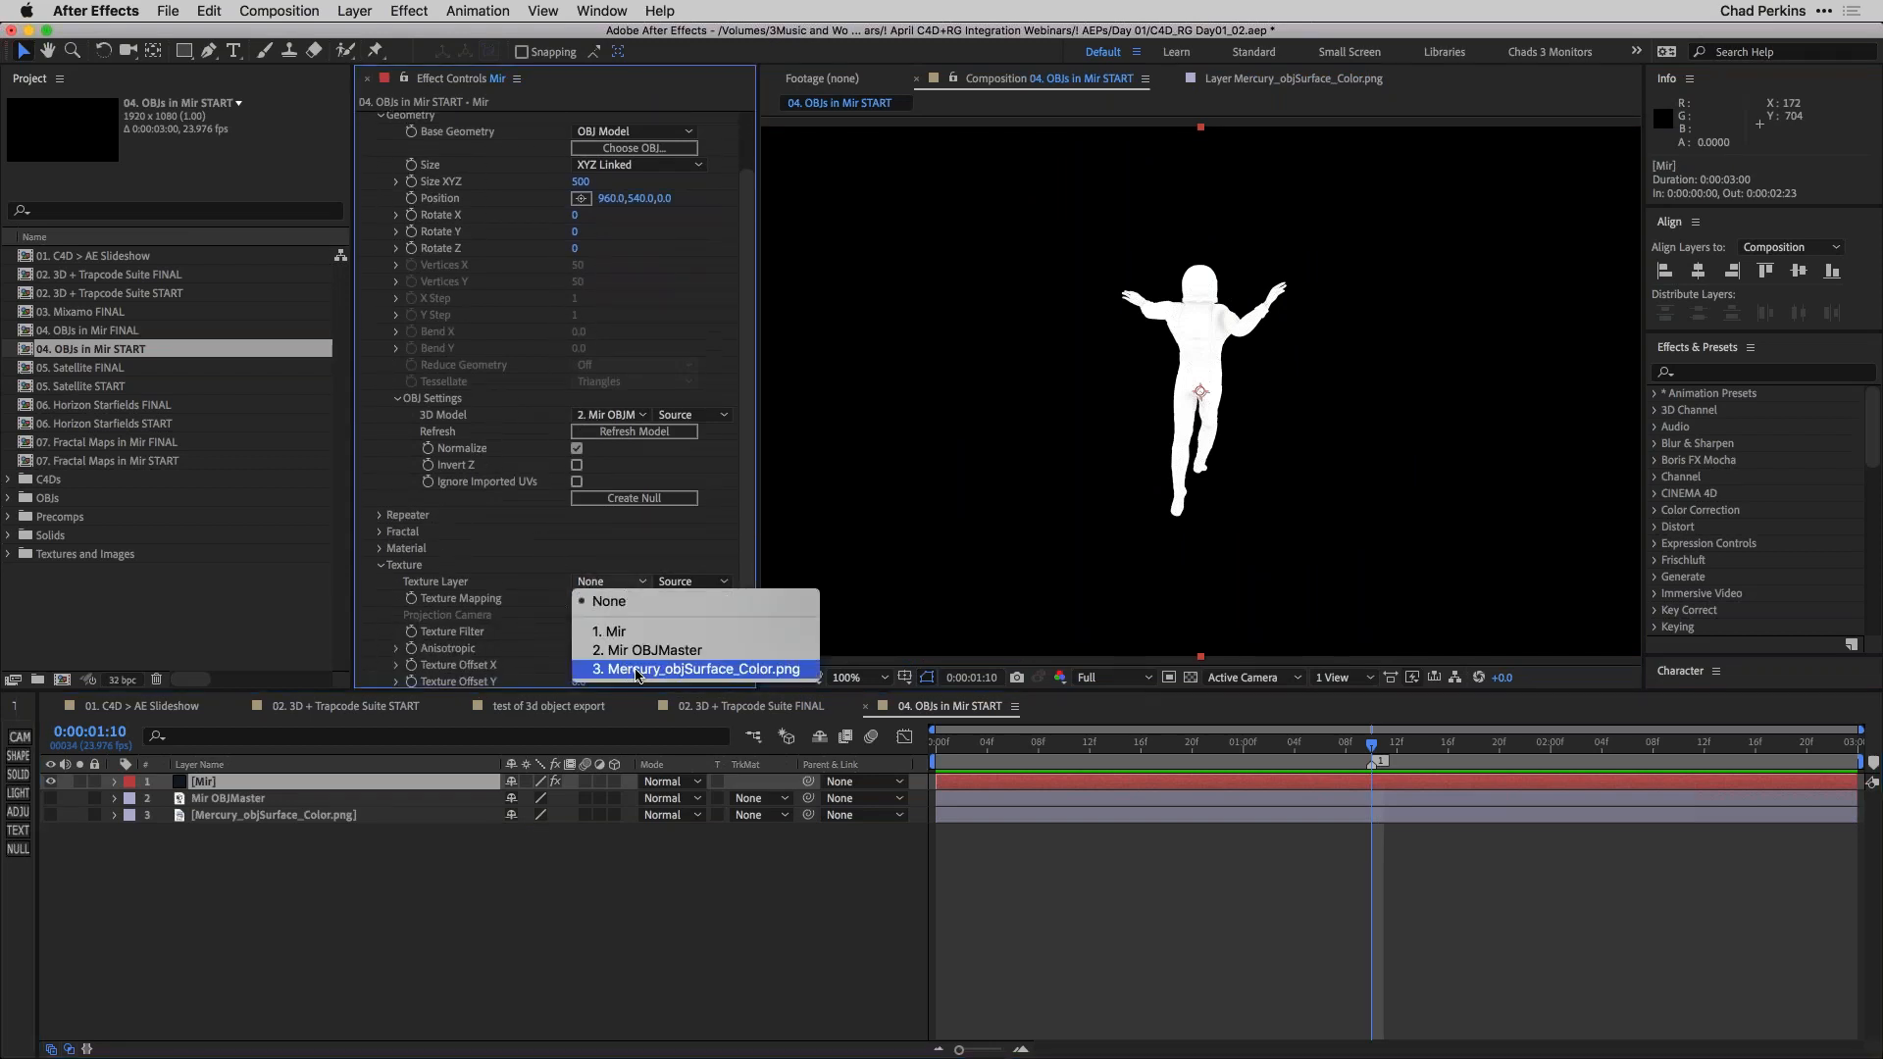
left_click(636, 672)
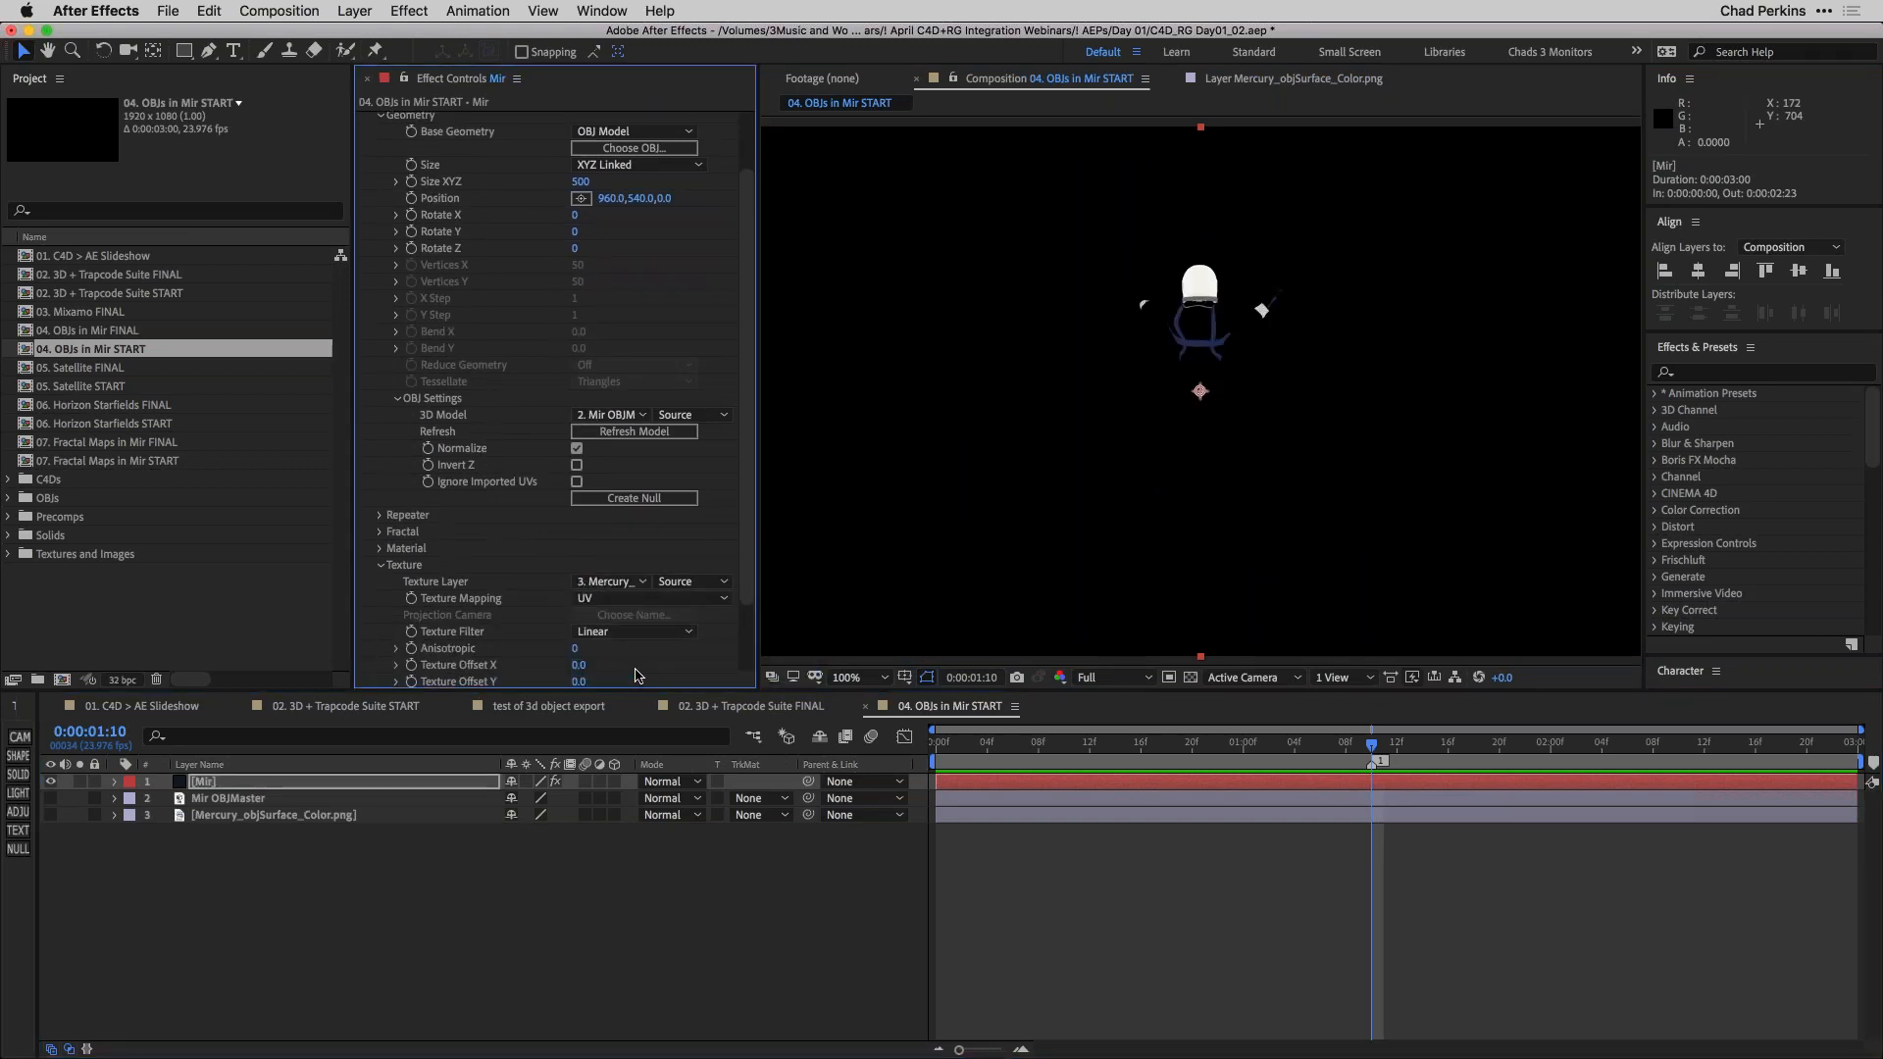
Add a red point light with 98% intensity, Inverse Square Clamped falloff and 1200 radius, and move it far to the right of the astronaut.
left_click(597, 870)
key("super+alt+shift+l")
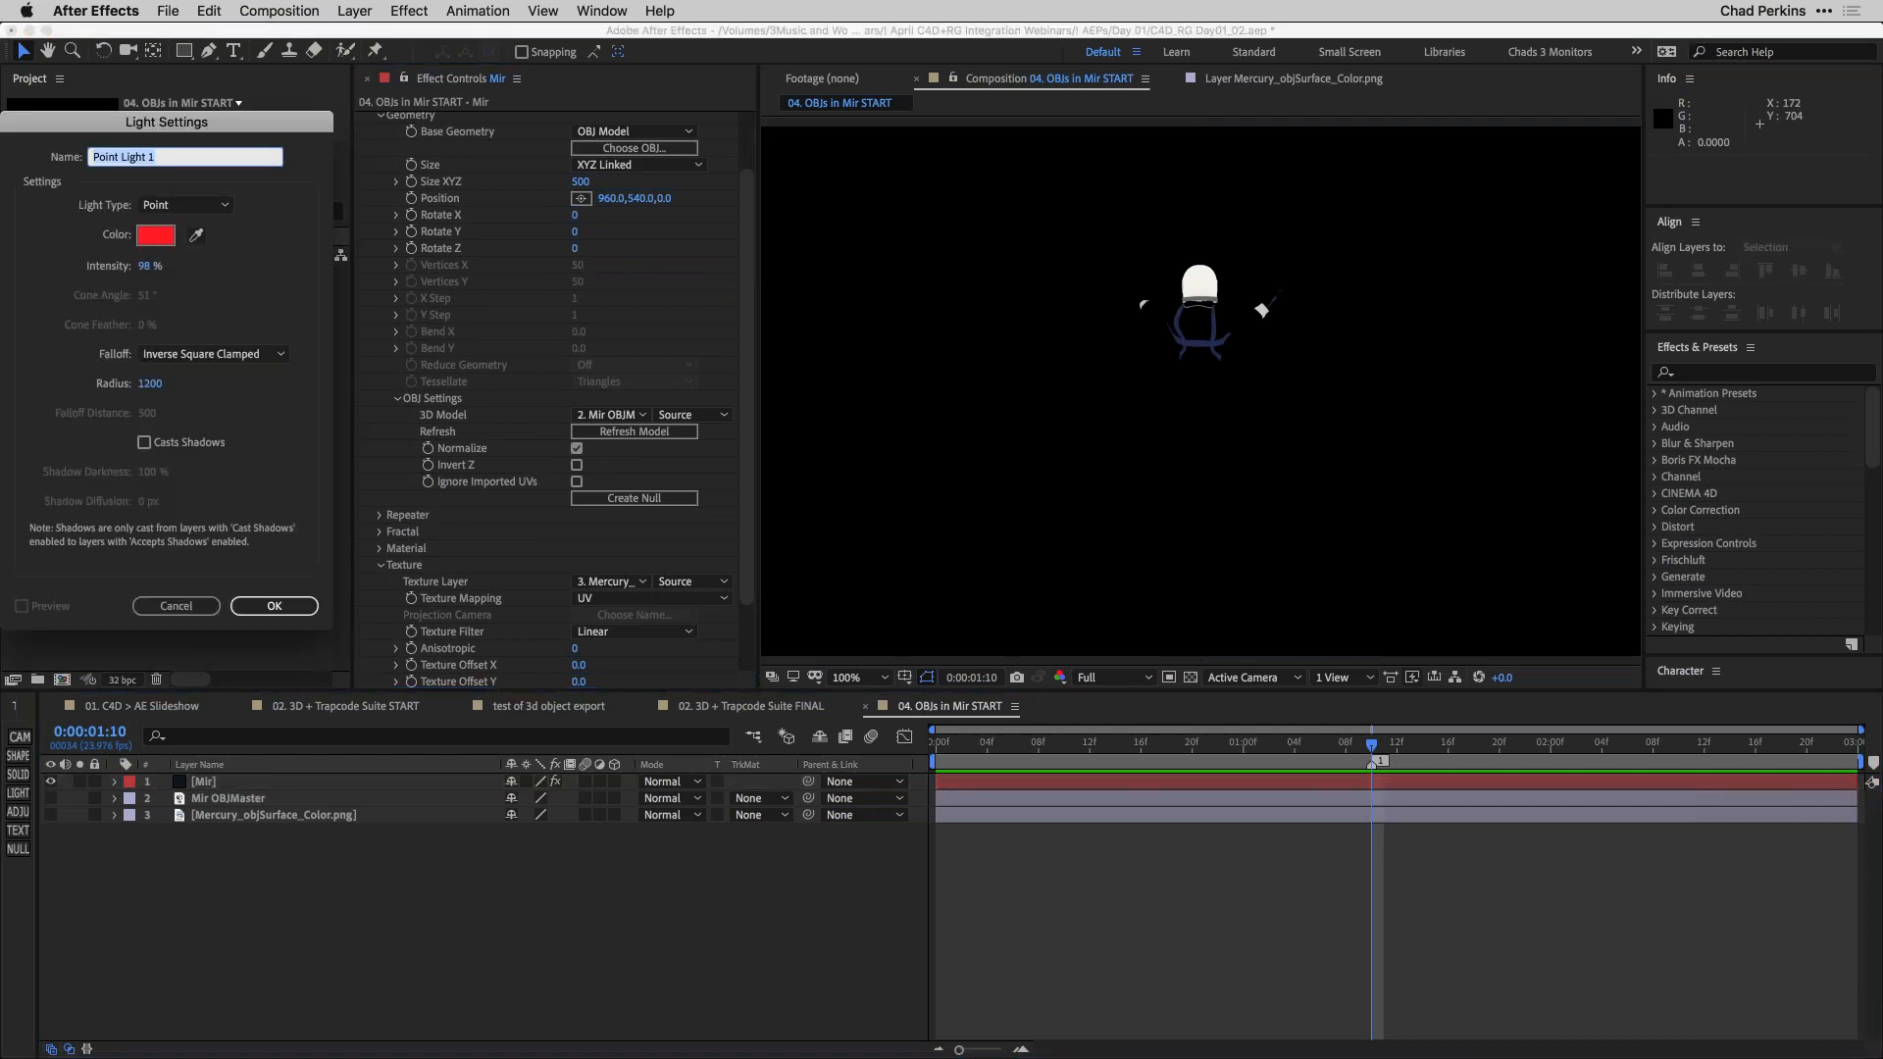
left_click(274, 605)
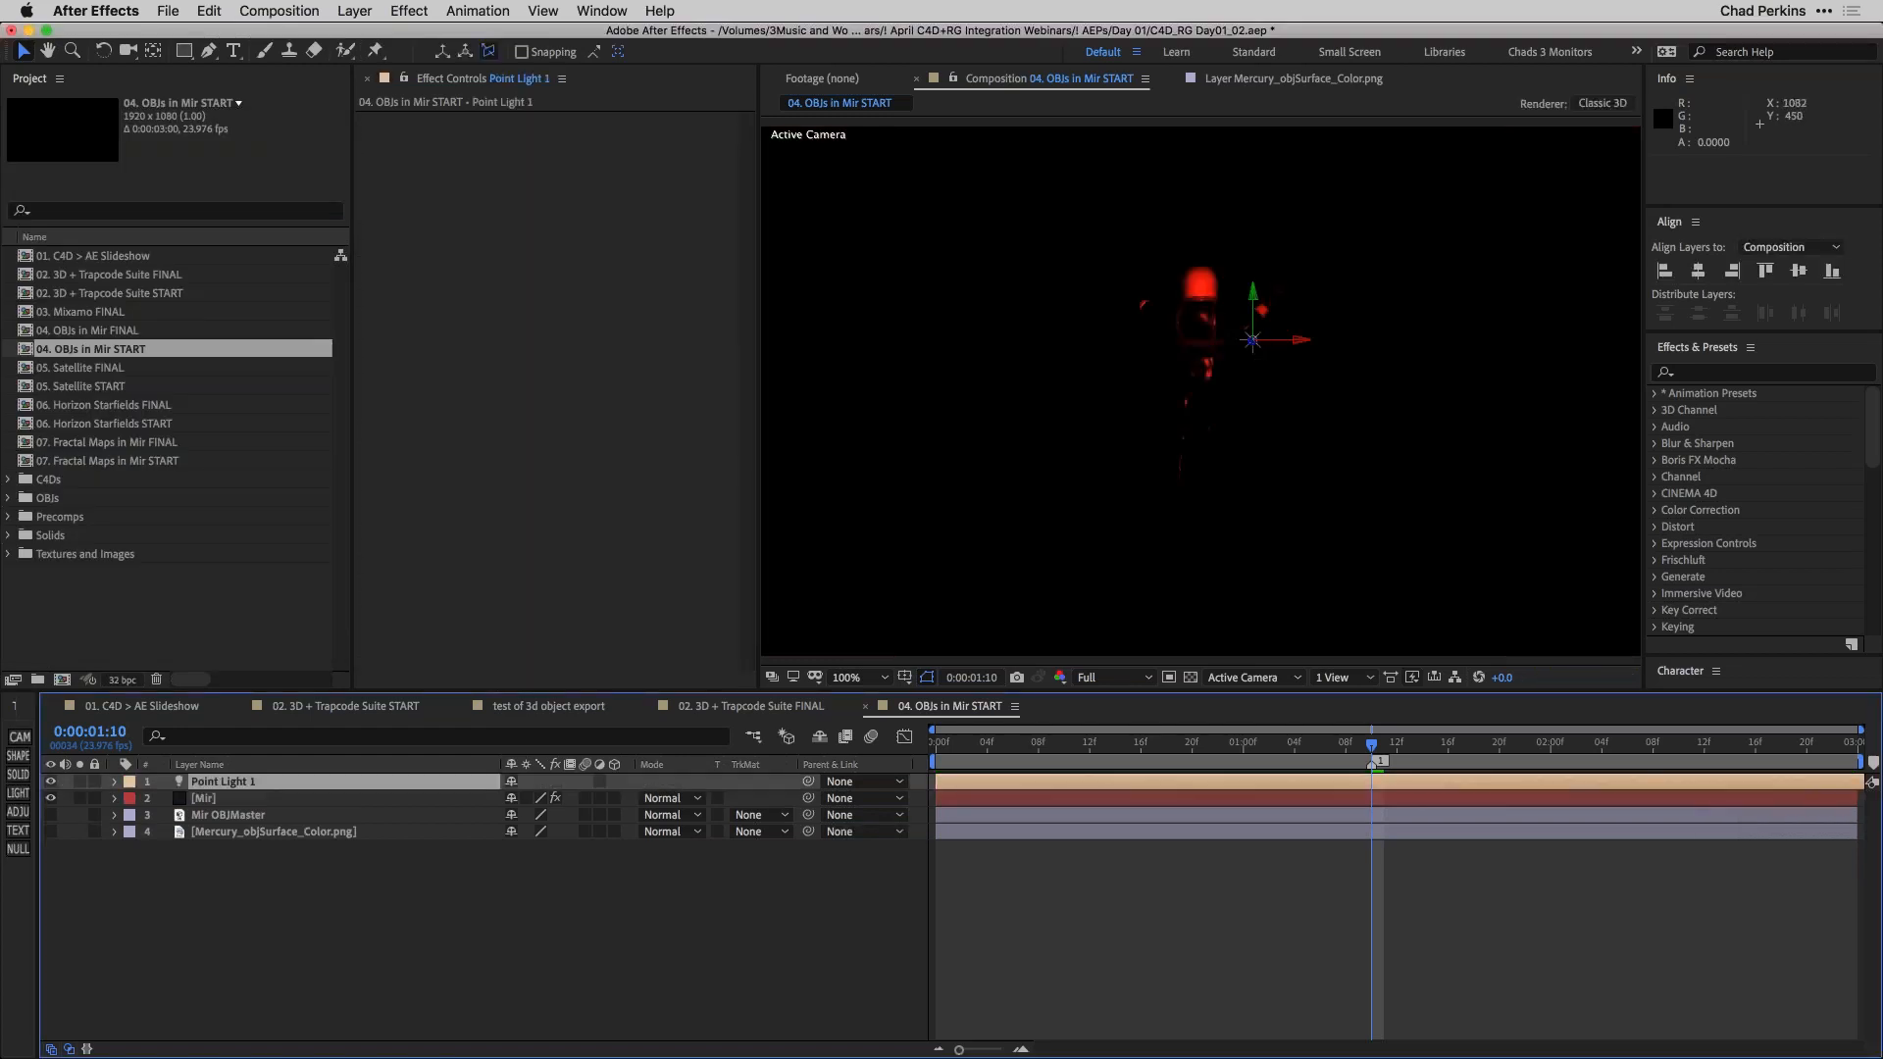
left_click_drag(1277, 341, 1454, 378)
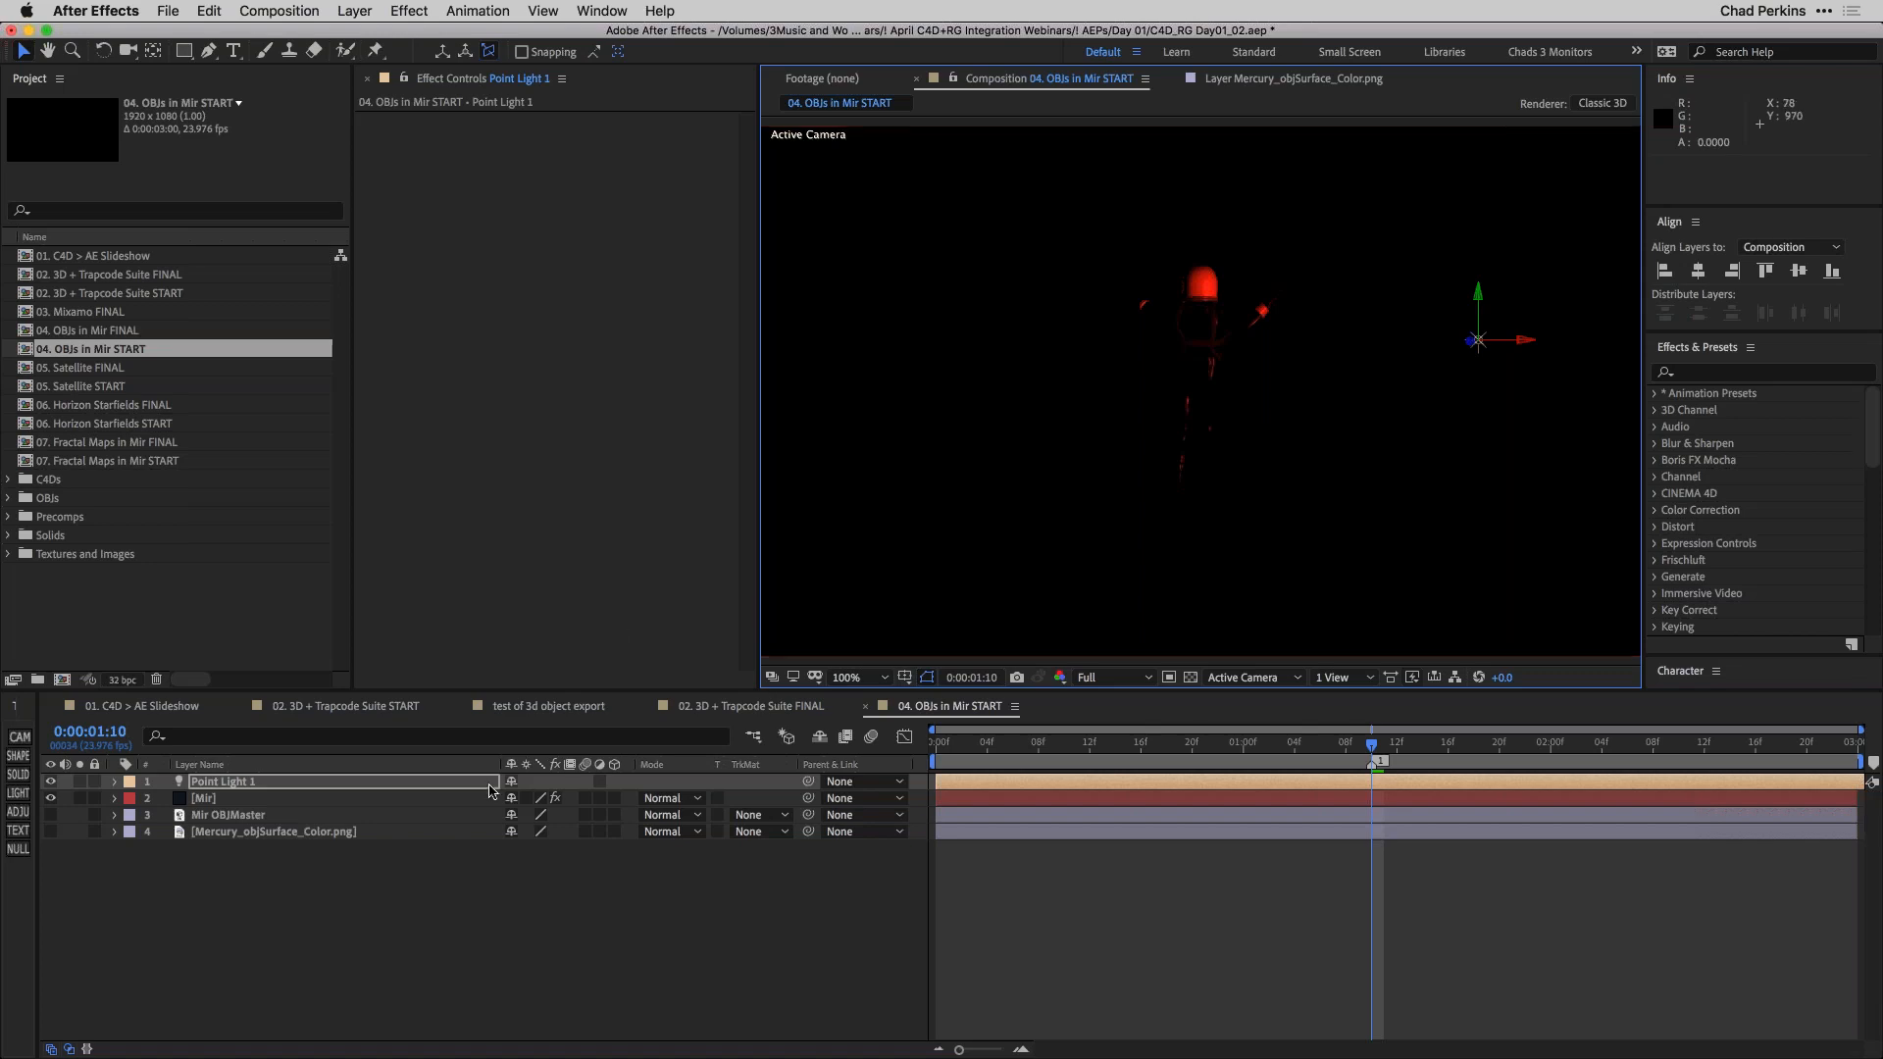
Add a two-node camera with the 24mm preset to the composition.
key("alt+shift+super+c")
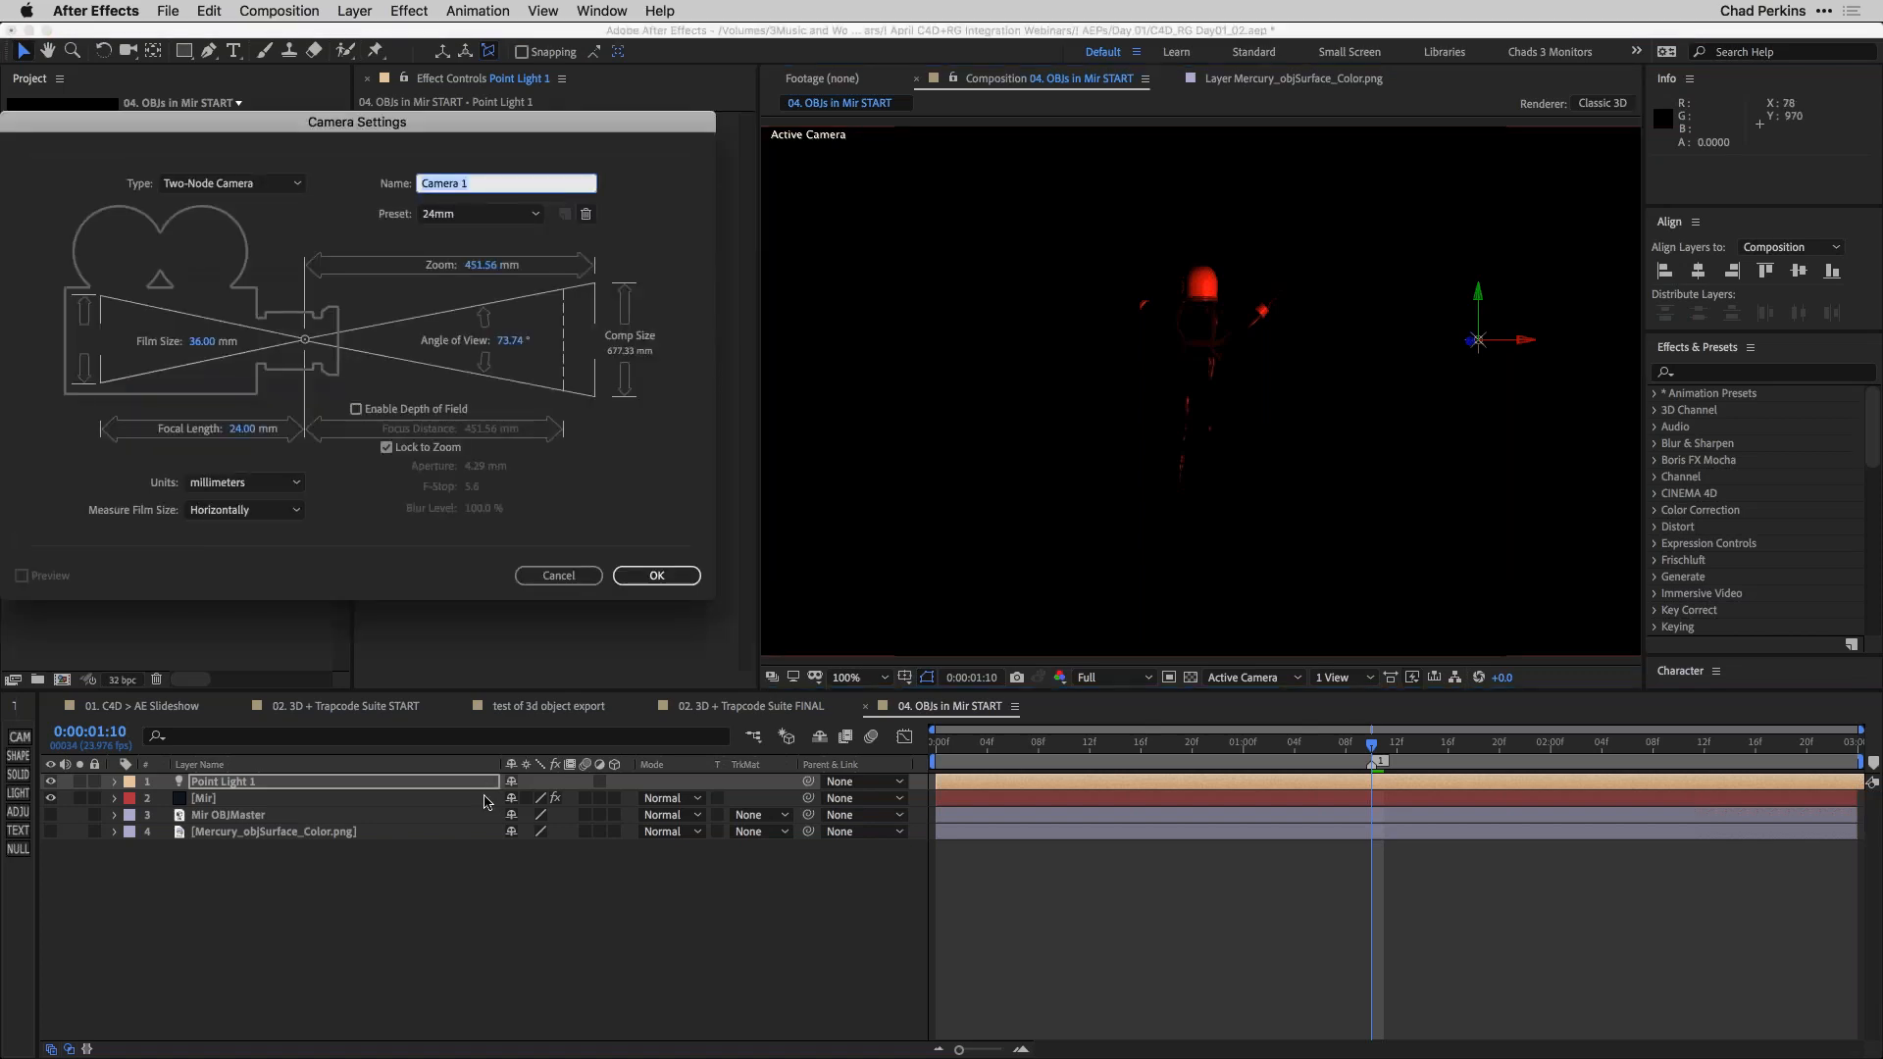
key("Return")
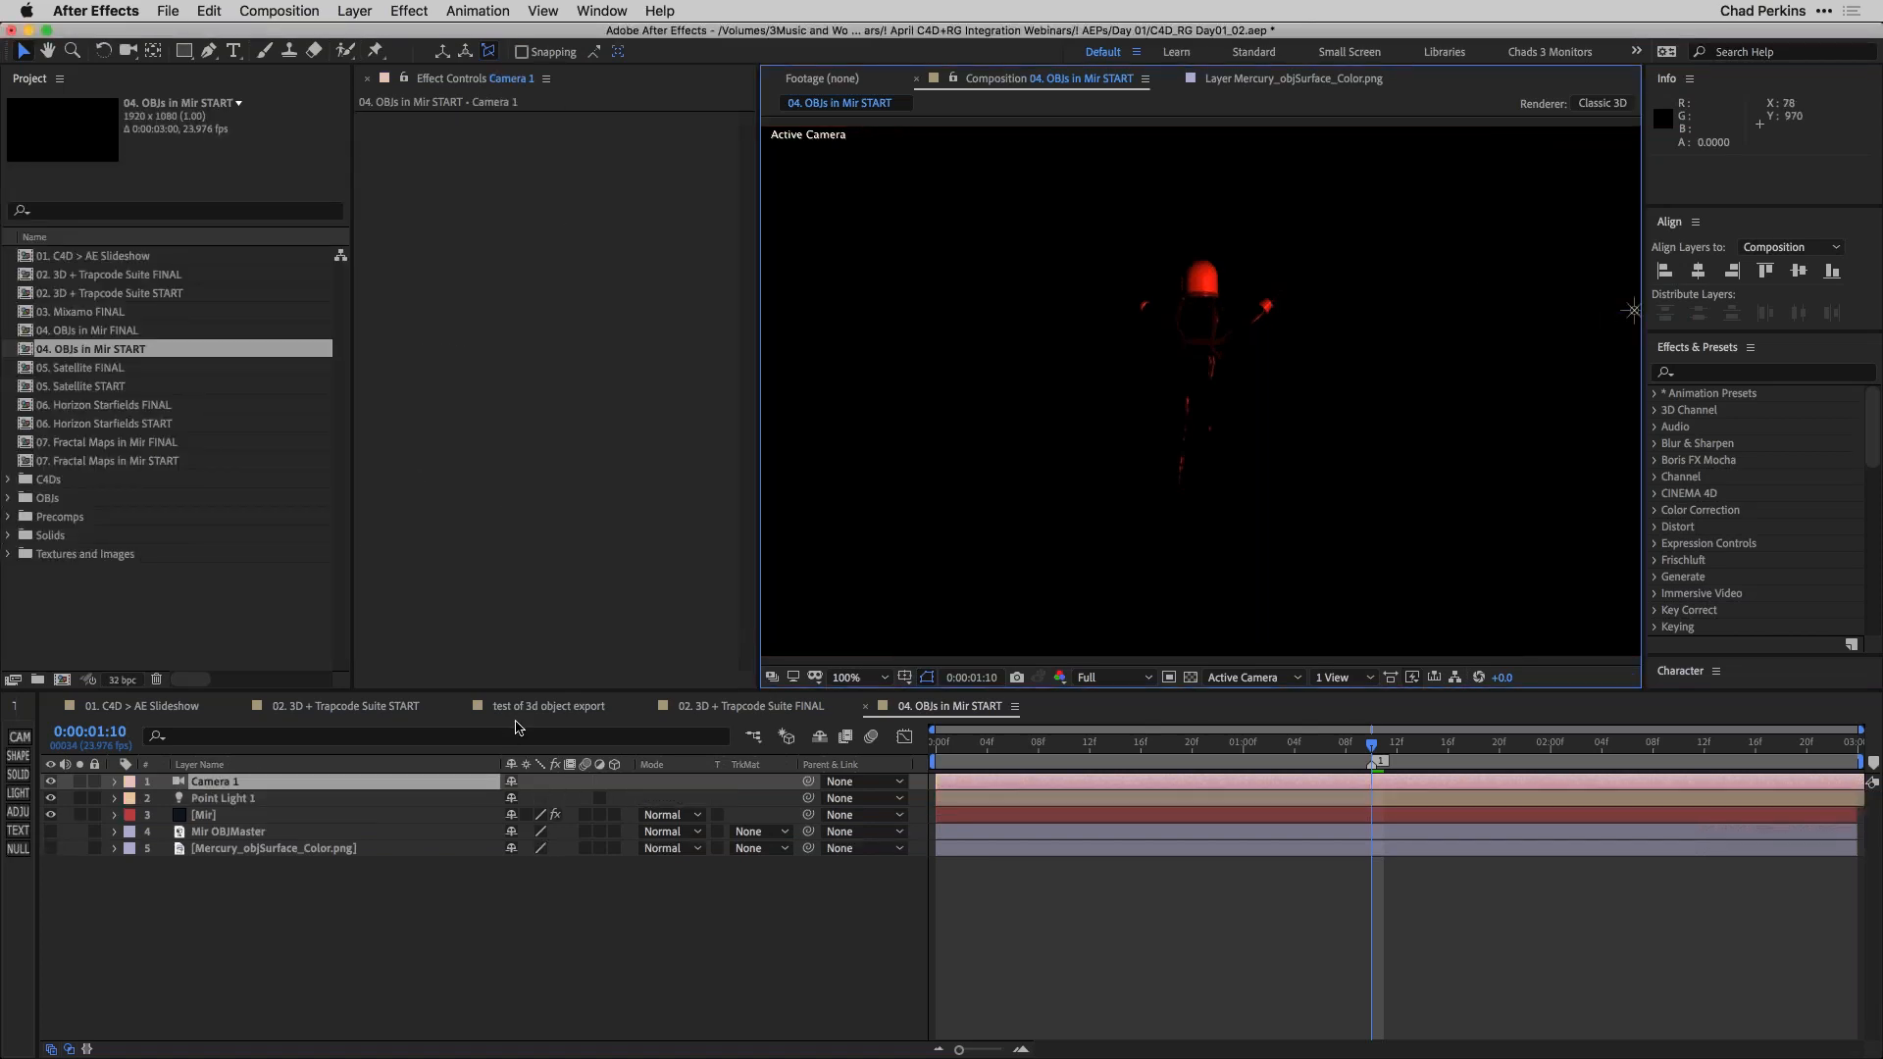
Review the Mir layer's settings, compare Particular, Form and Mir in 02. 3D + Trapcode Suite START, and return to 04. OBJs in Mir START.
left_click(324, 817)
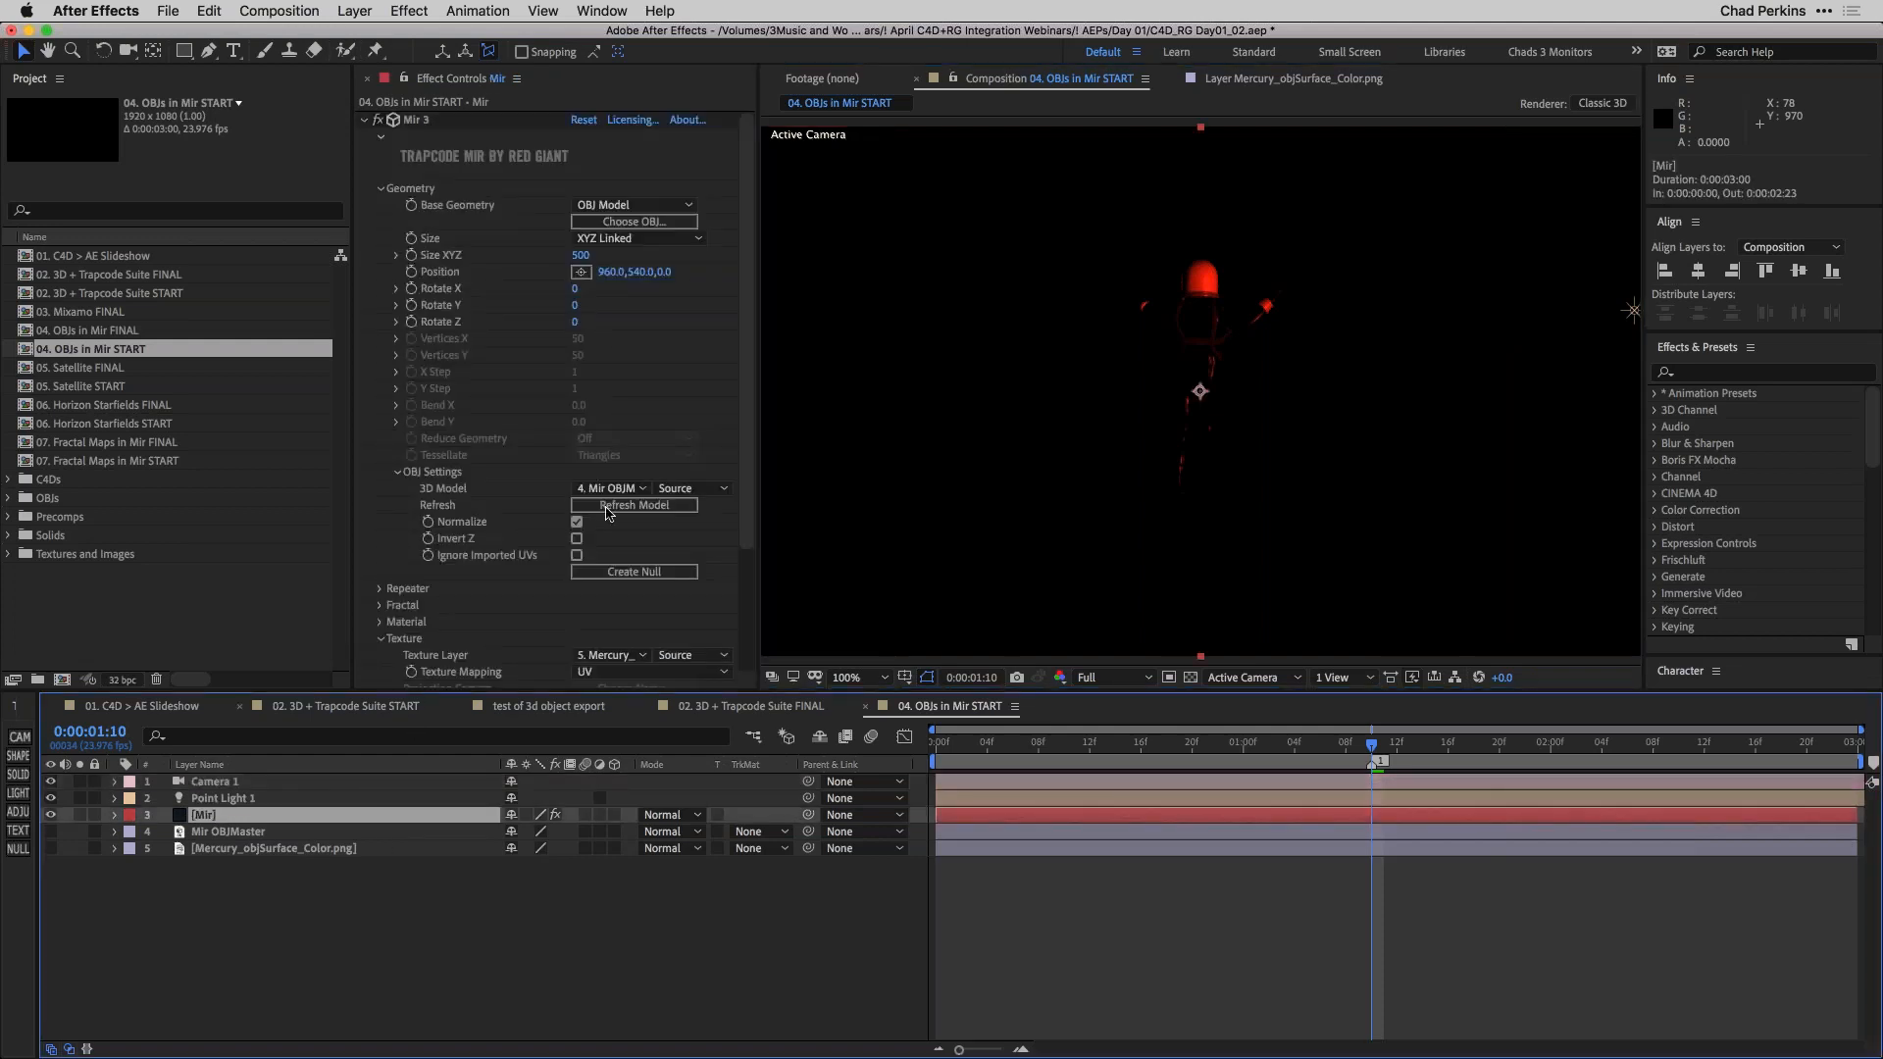
scroll(751, 350, "down", 1)
scroll(750, 350, "up", 1)
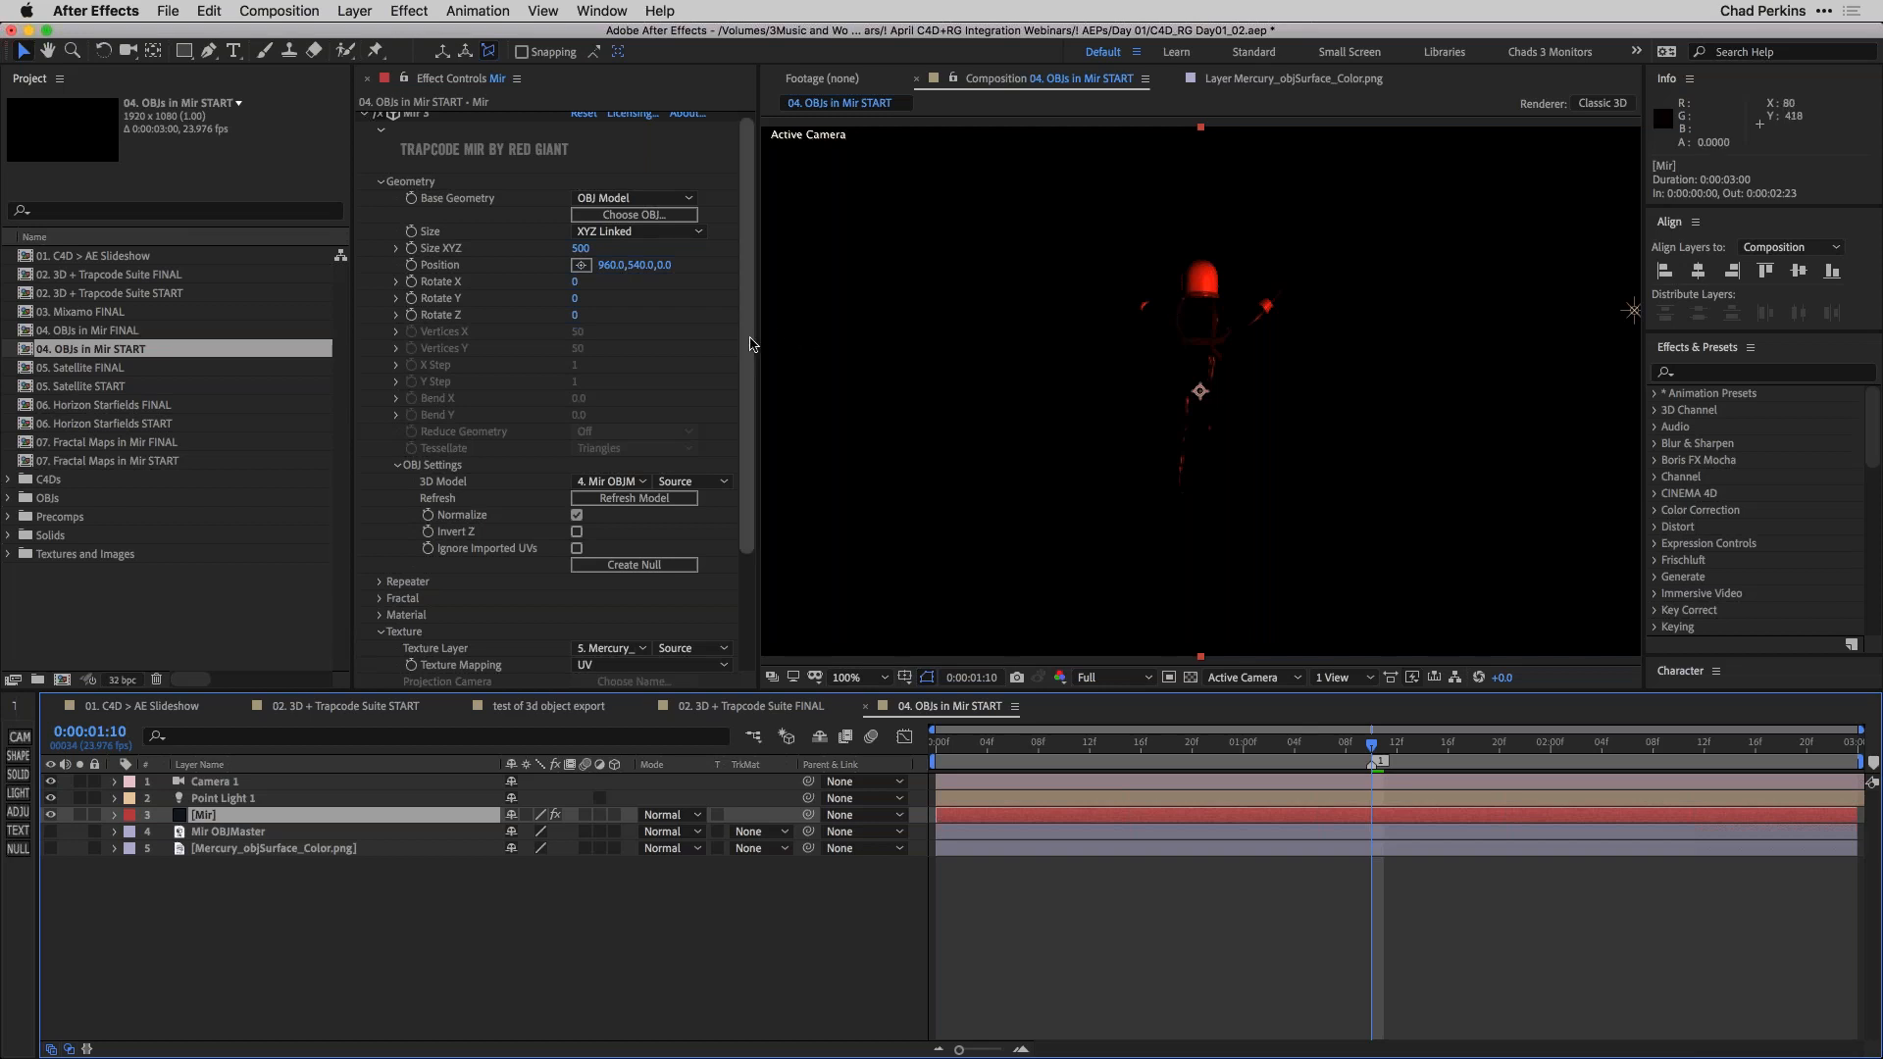
scroll(758, 316, "up", 1)
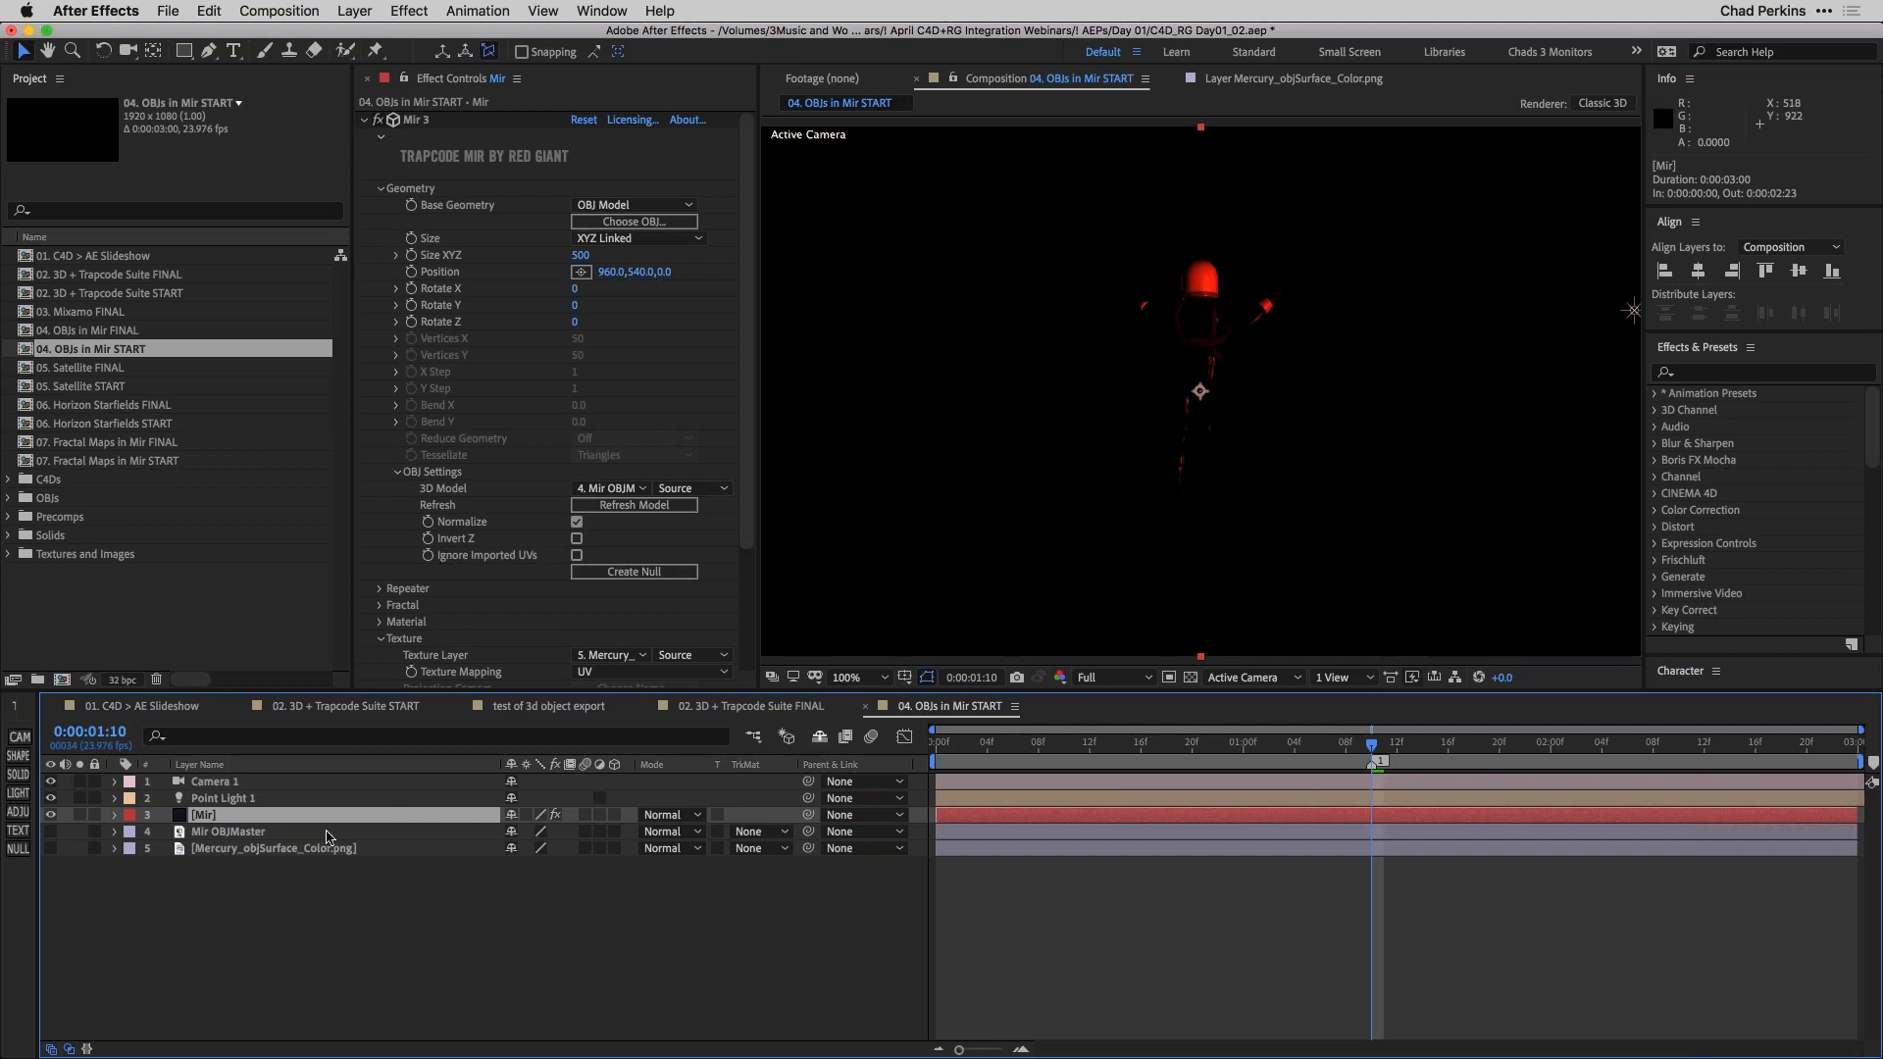
left_click(380, 713)
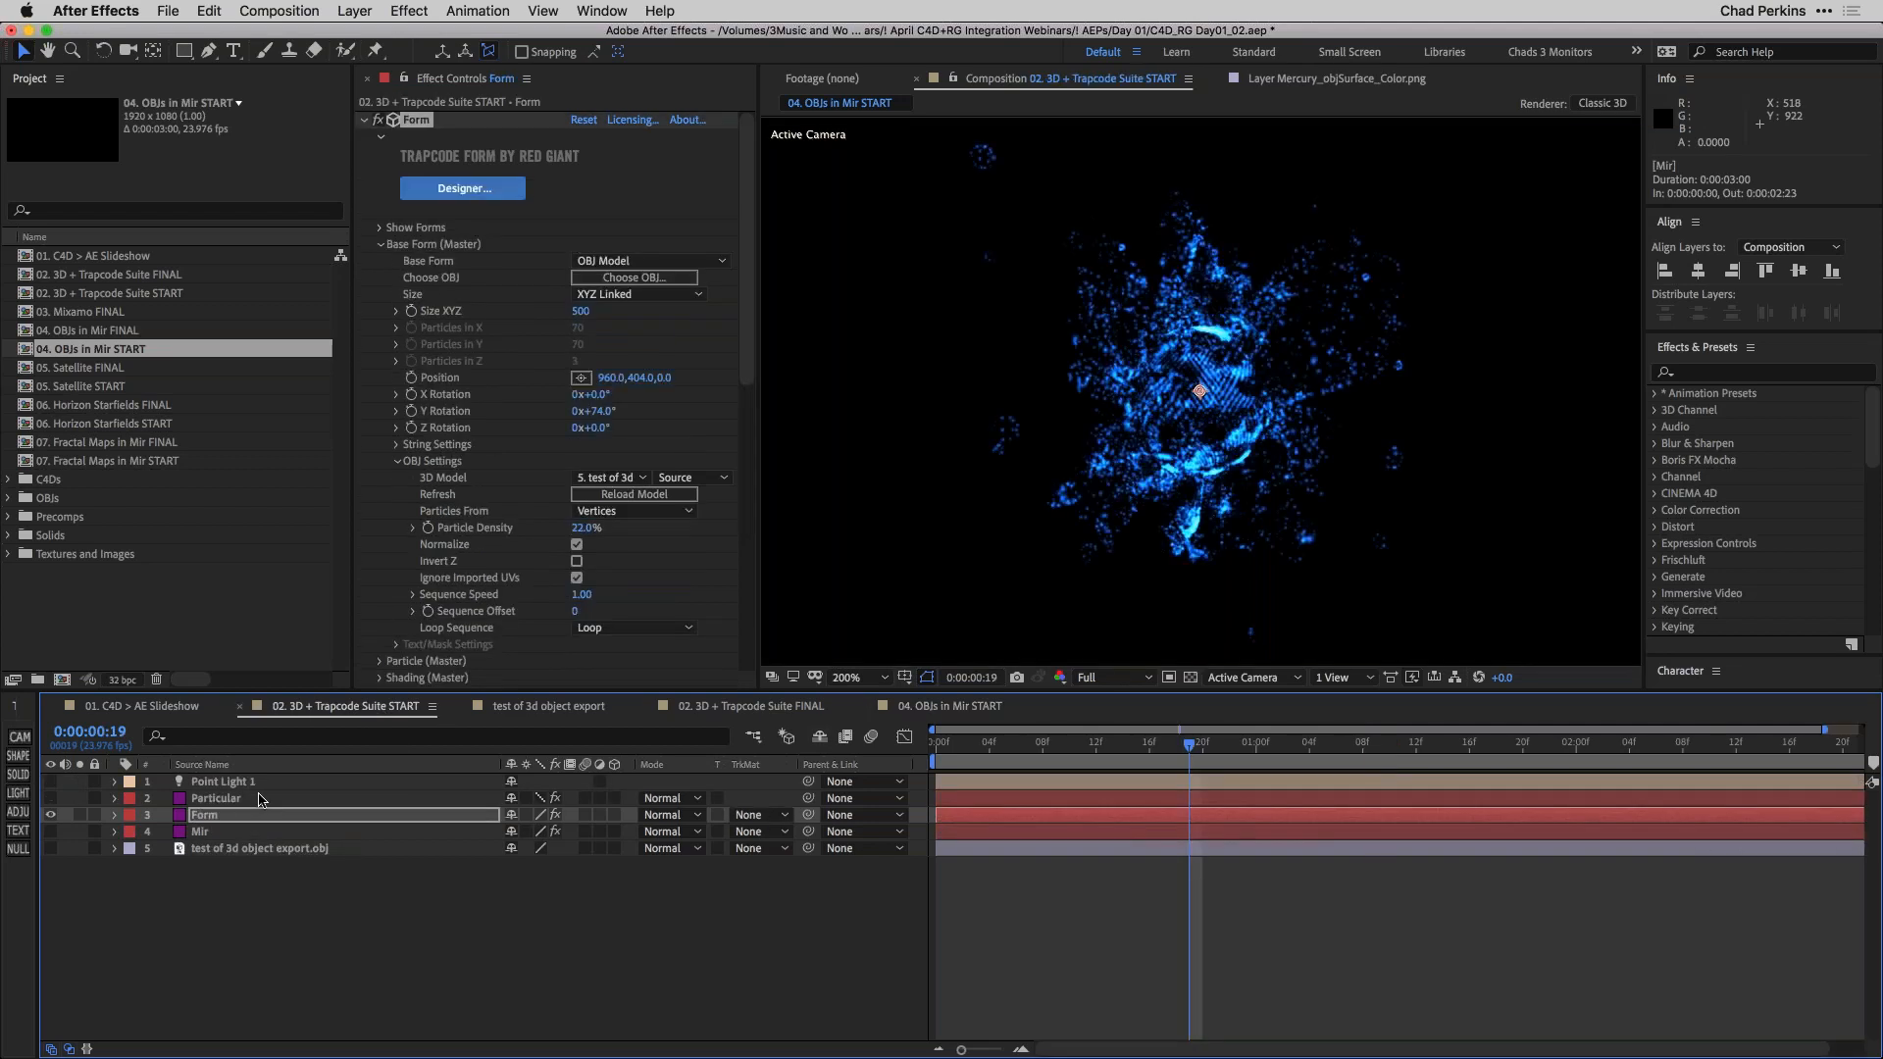
left_click(254, 799)
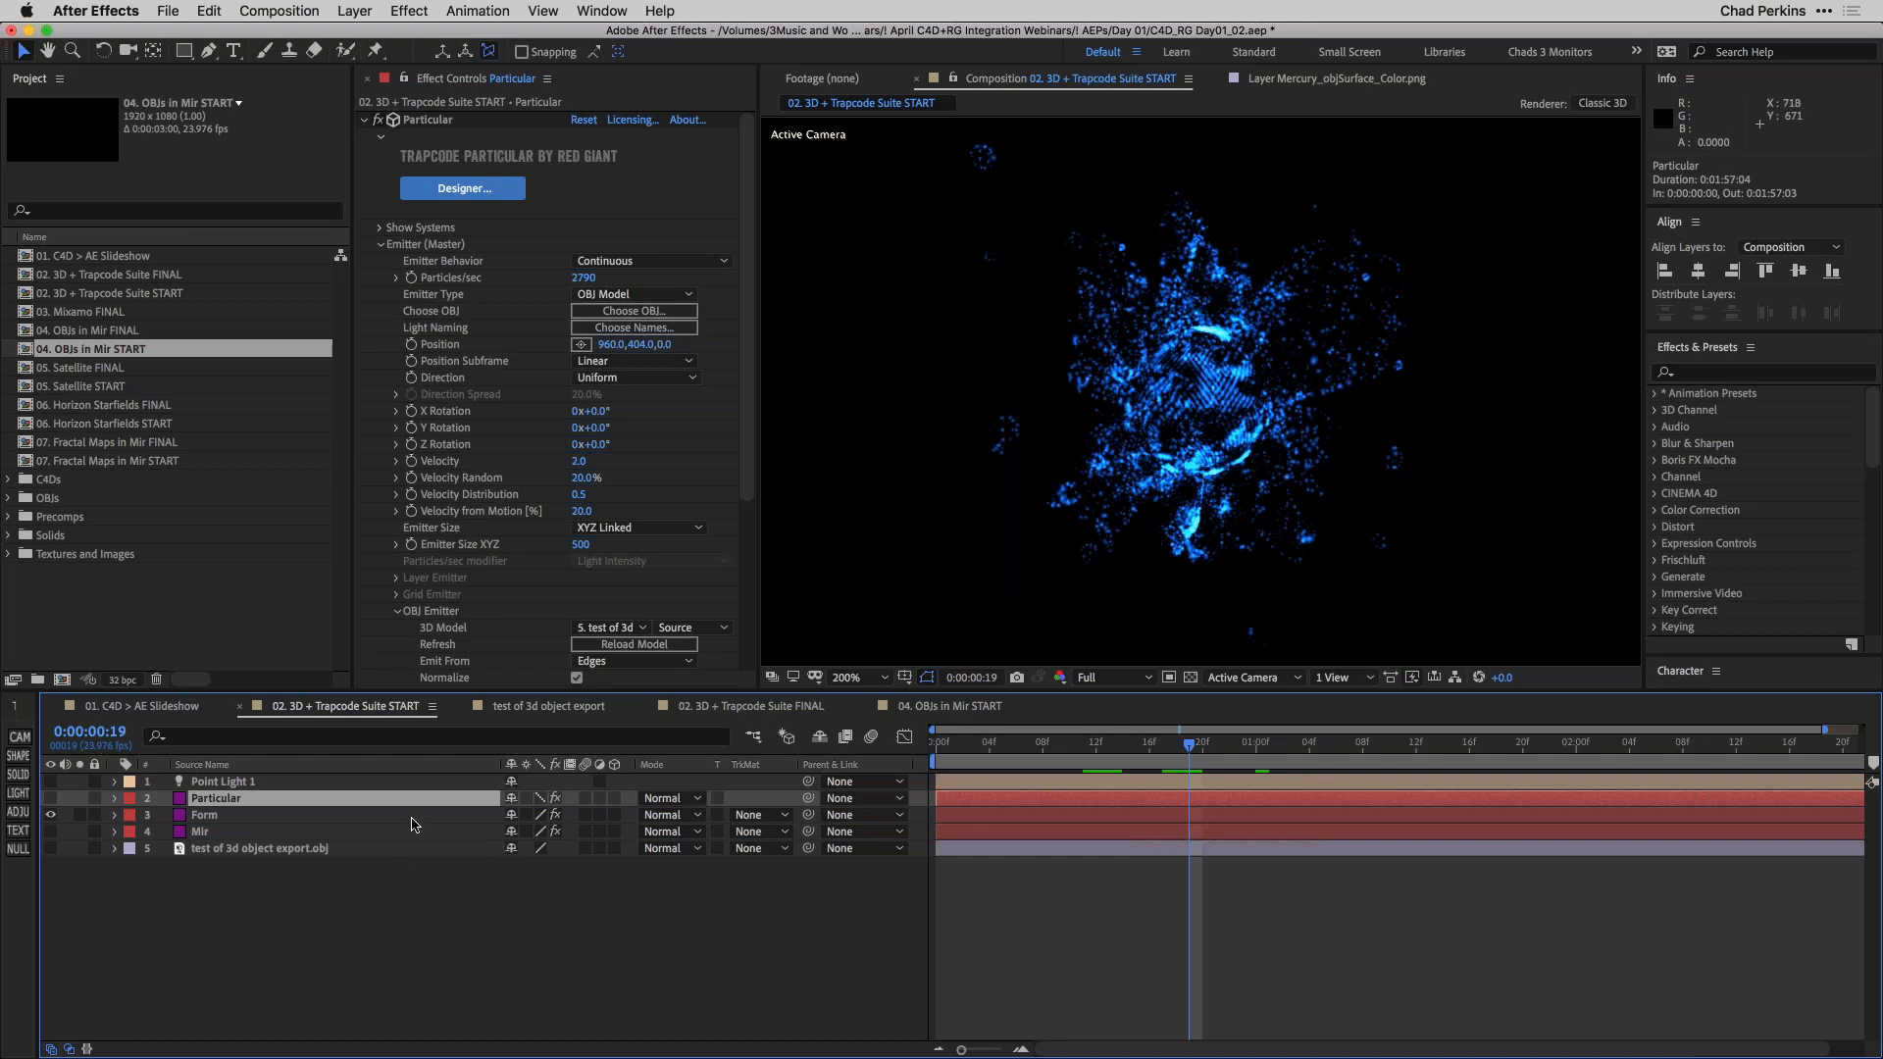
left_click(413, 817)
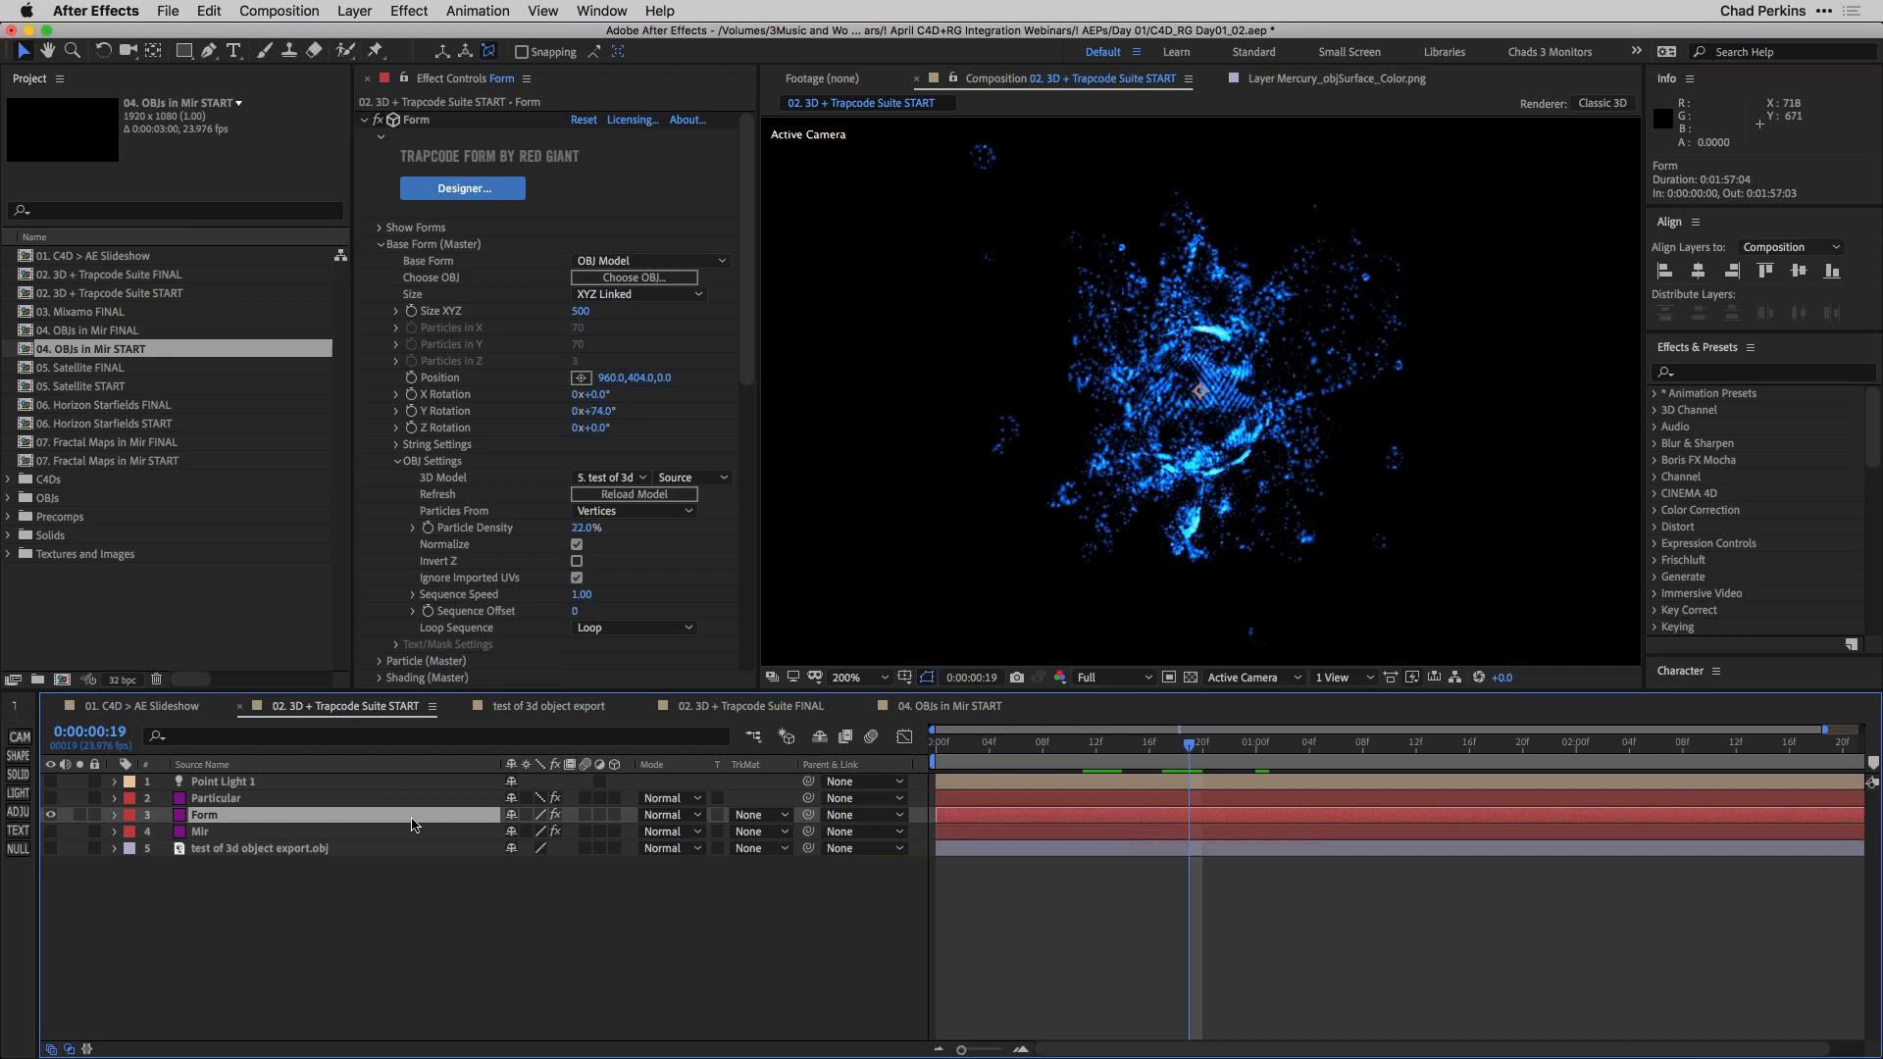
left_click(410, 834)
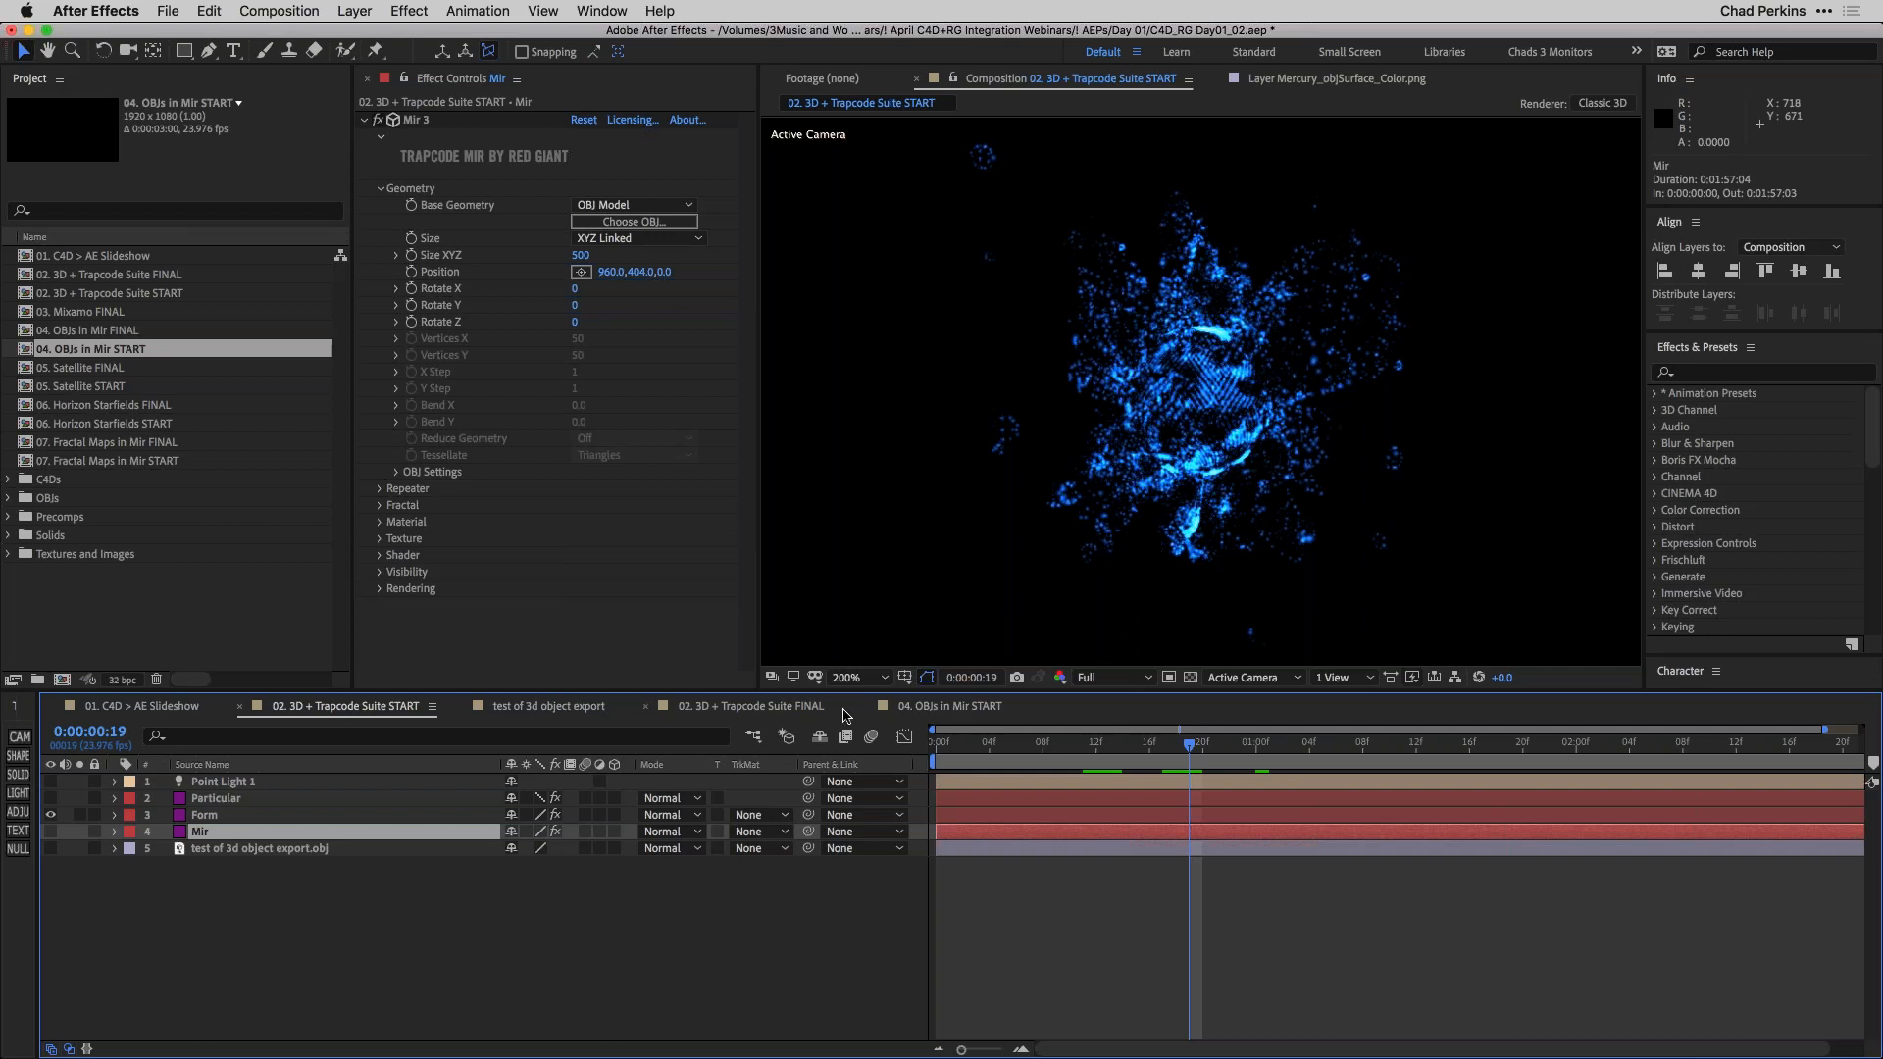
left_click(940, 708)
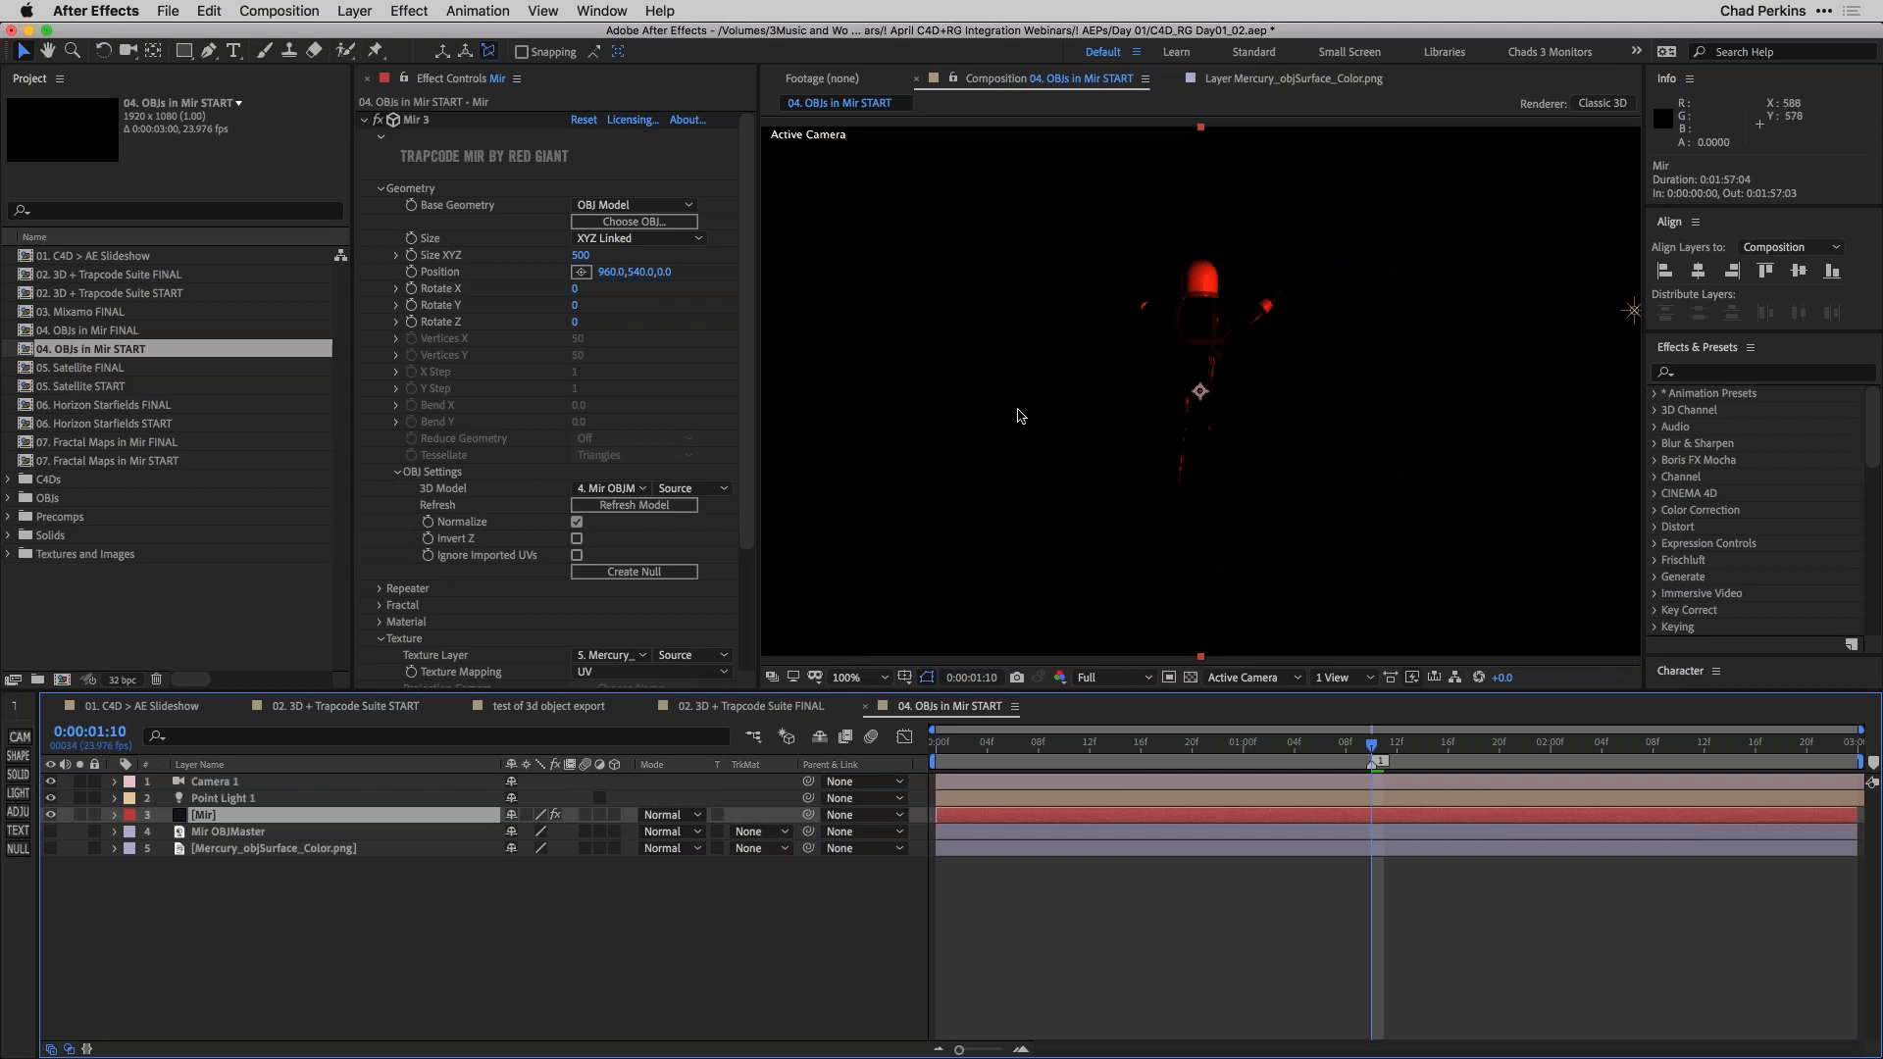
Examine the Mir effect's Material settings, collapse them, and return to its Geometry settings.
scroll(485, 495, "down", 5)
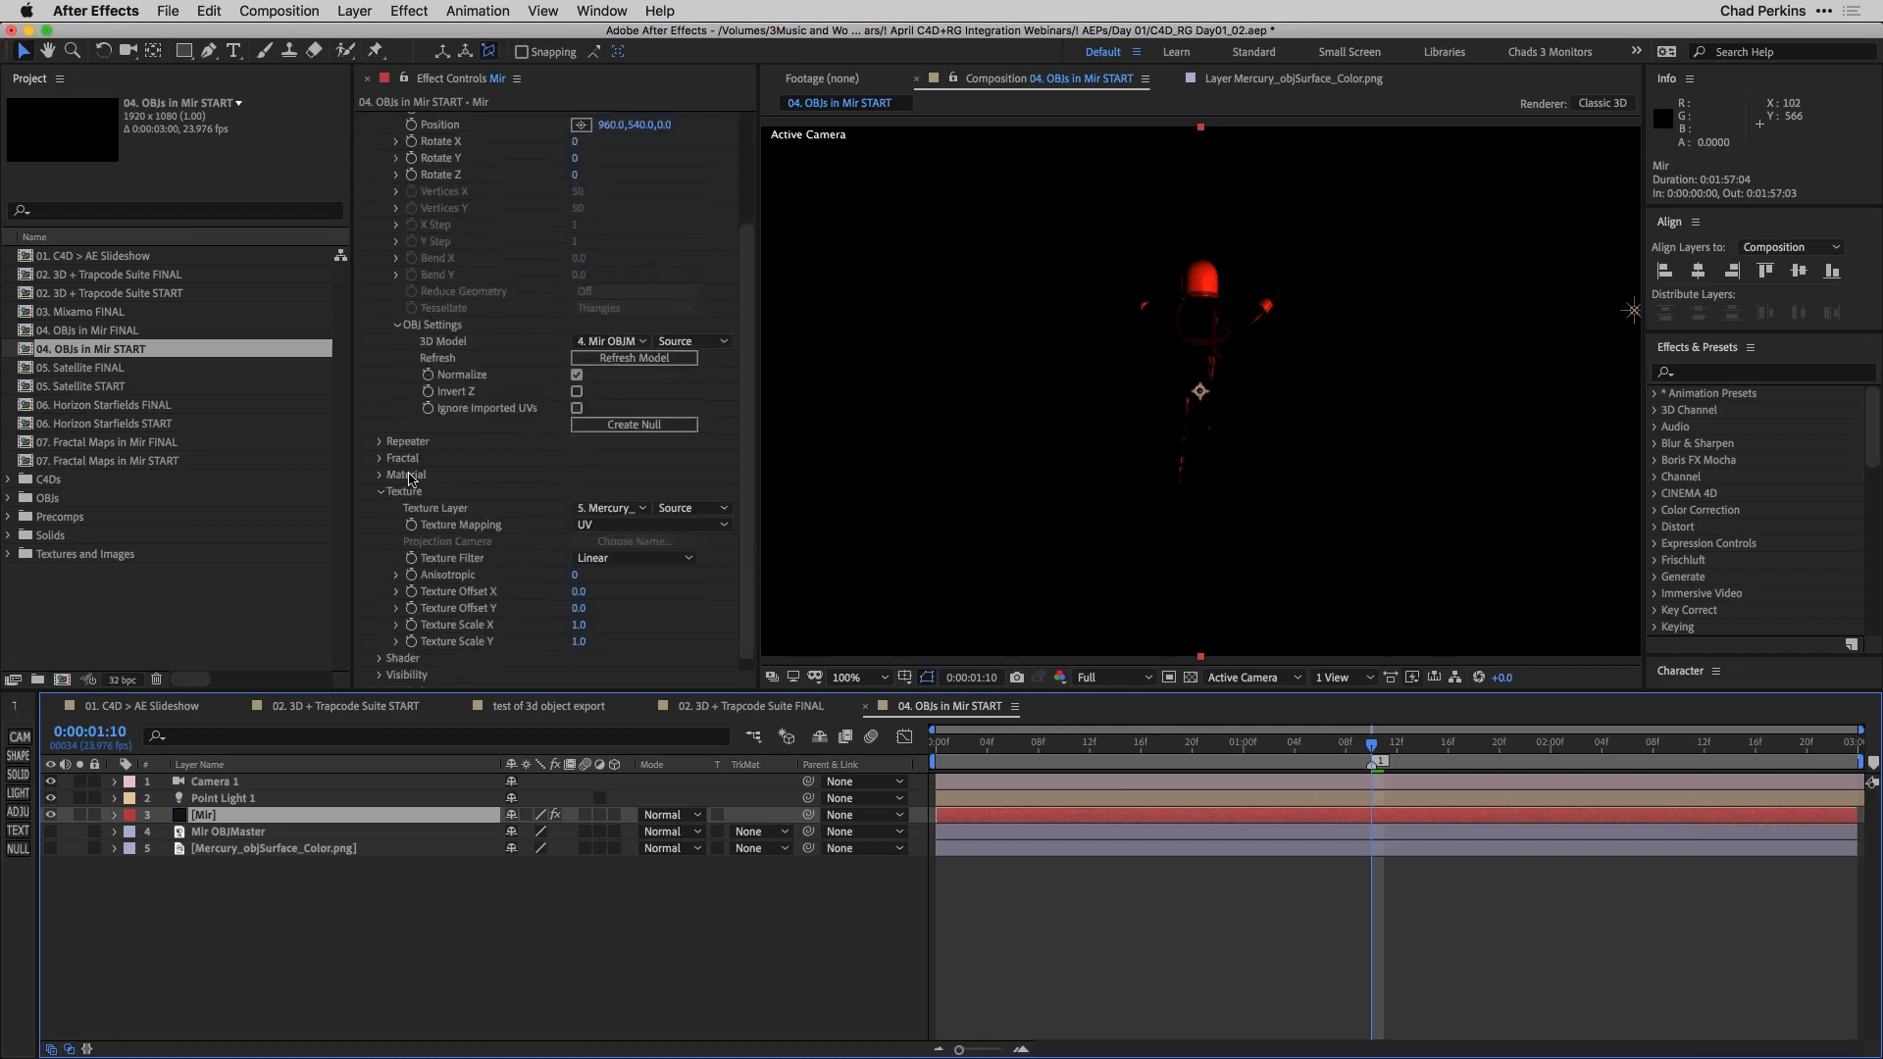
left_click(382, 475)
scroll(456, 503, "down", 1)
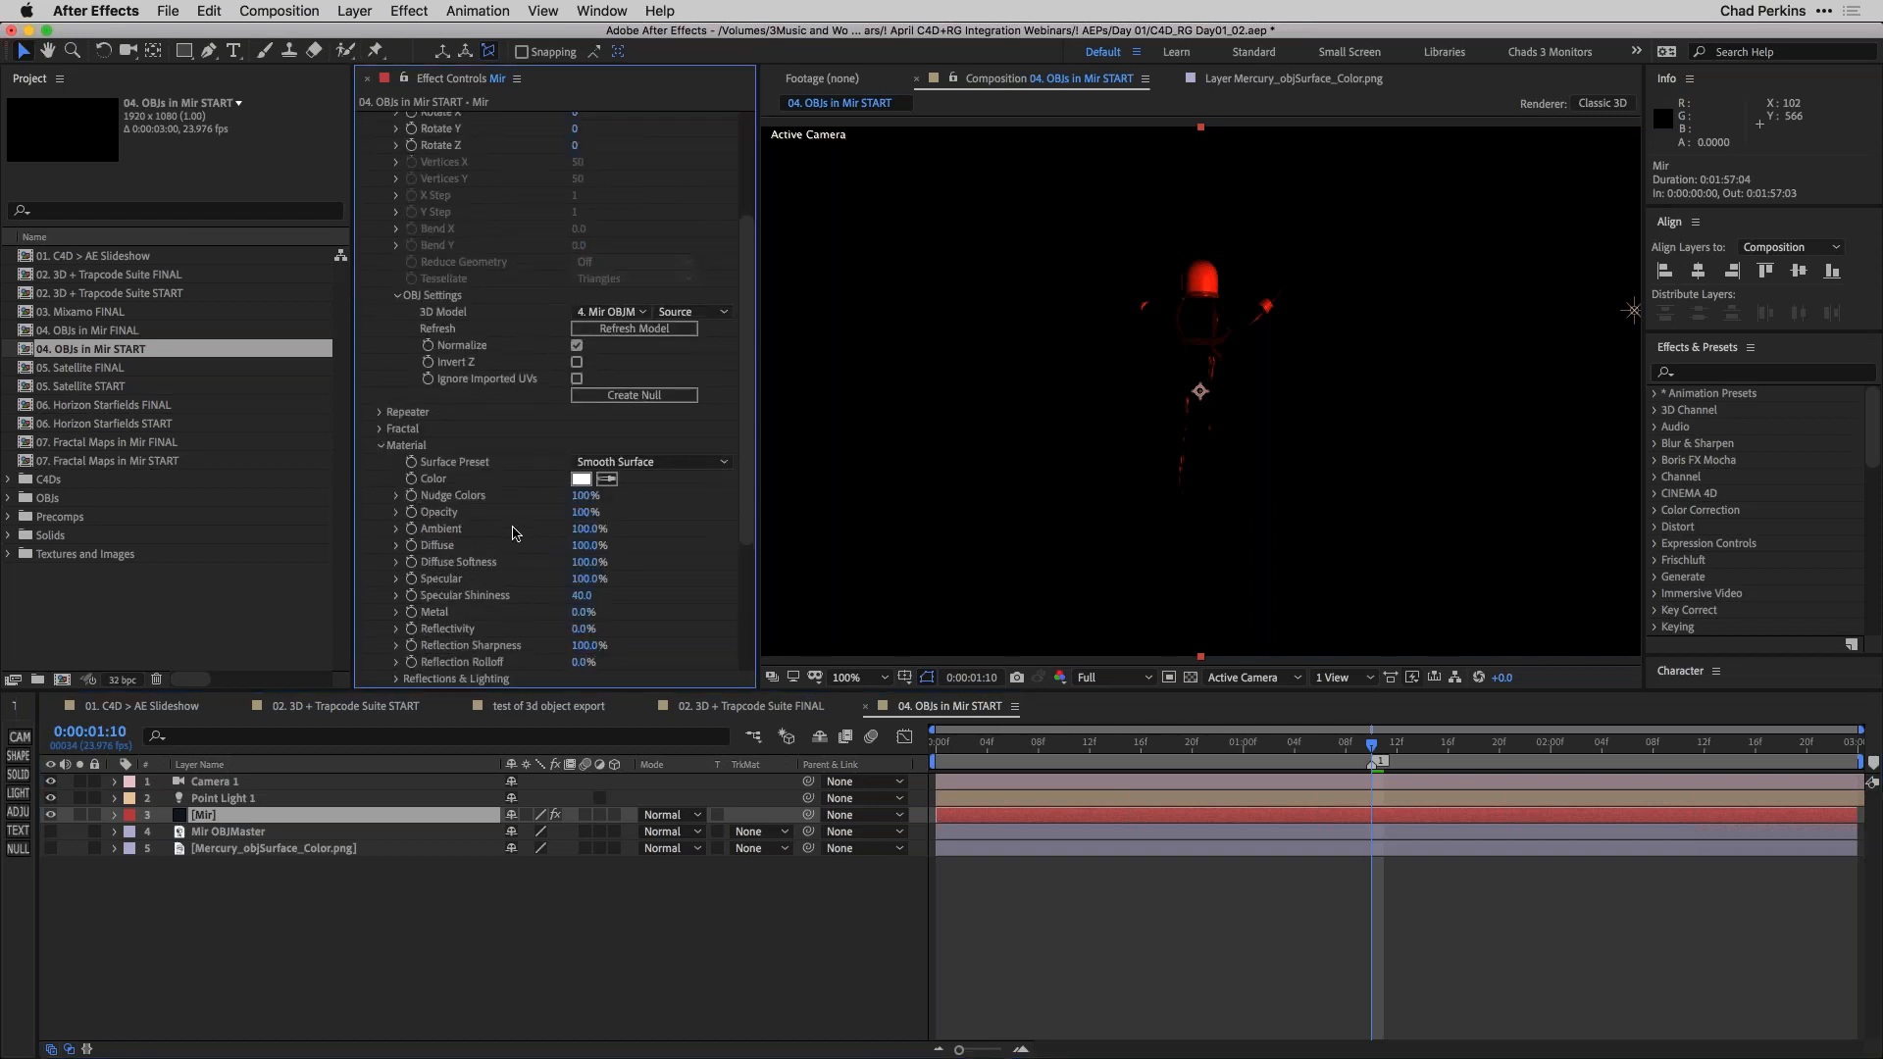
left_click(381, 447)
scroll(701, 421, "up", 5)
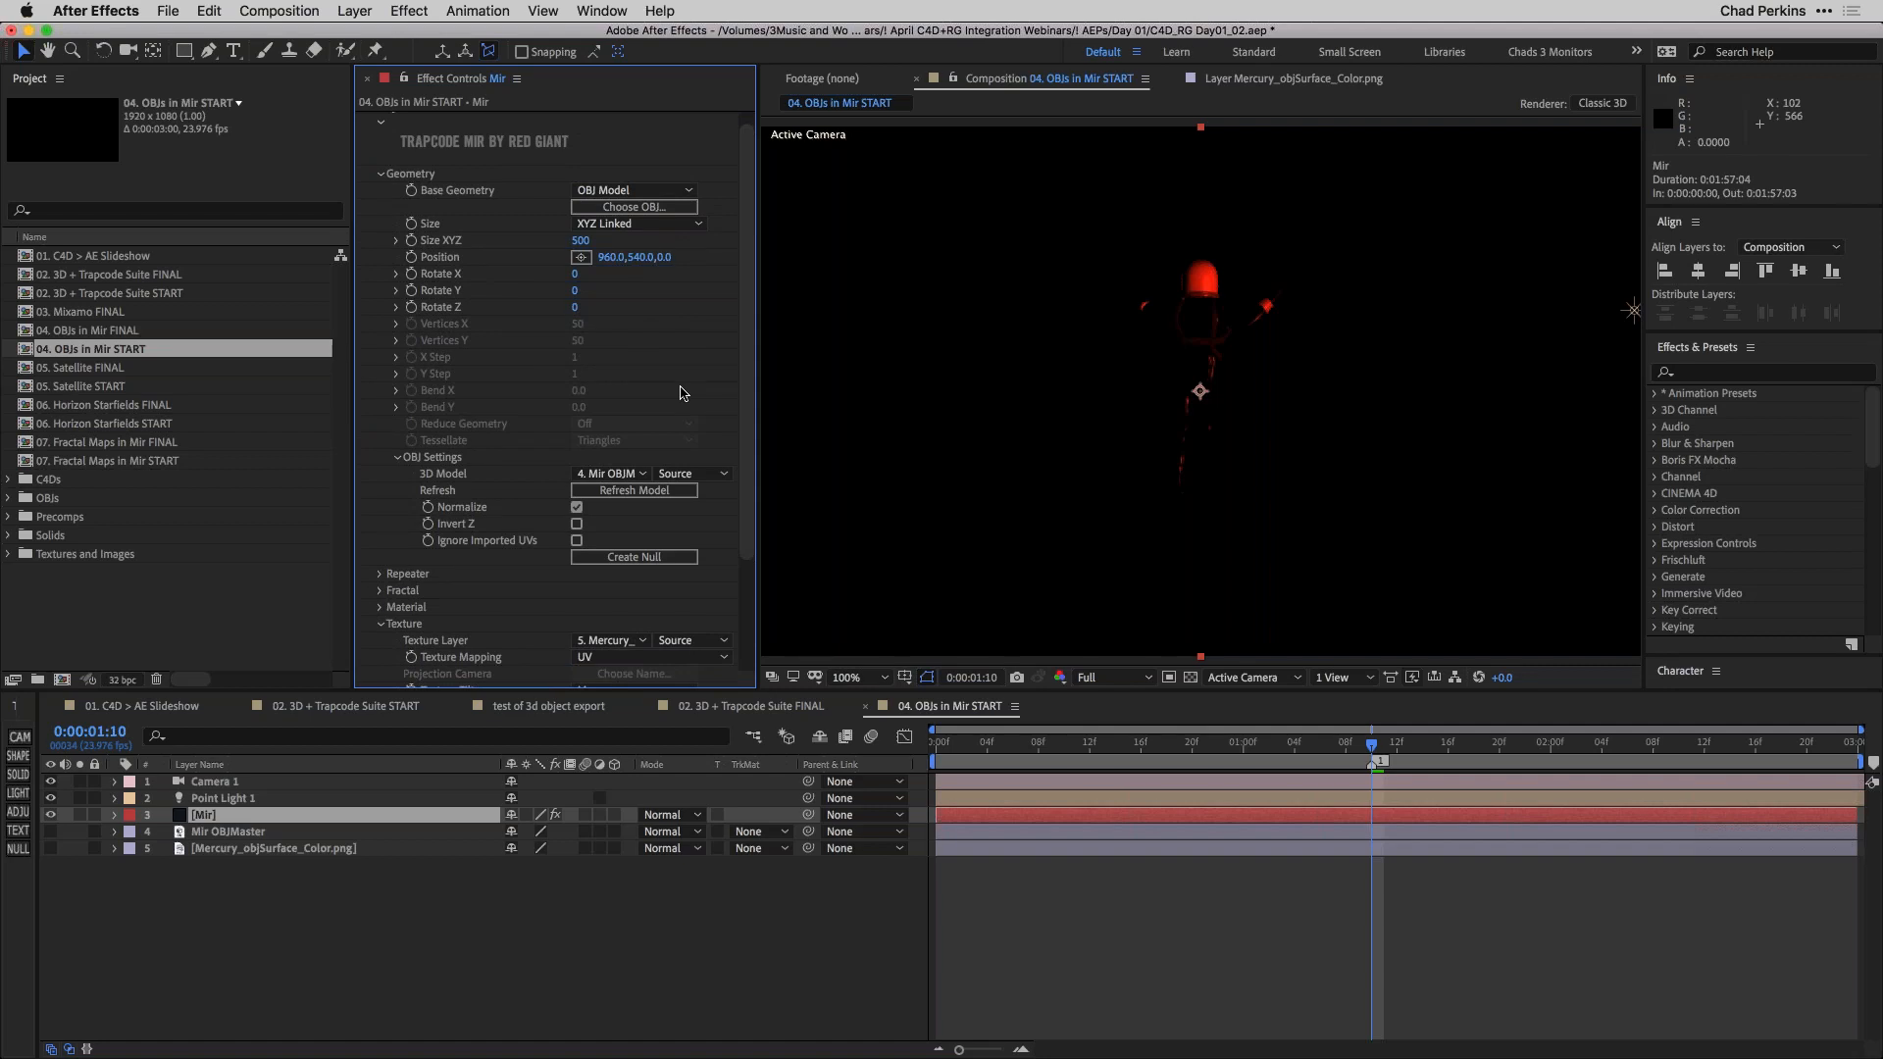
scroll(726, 368, "up", 1)
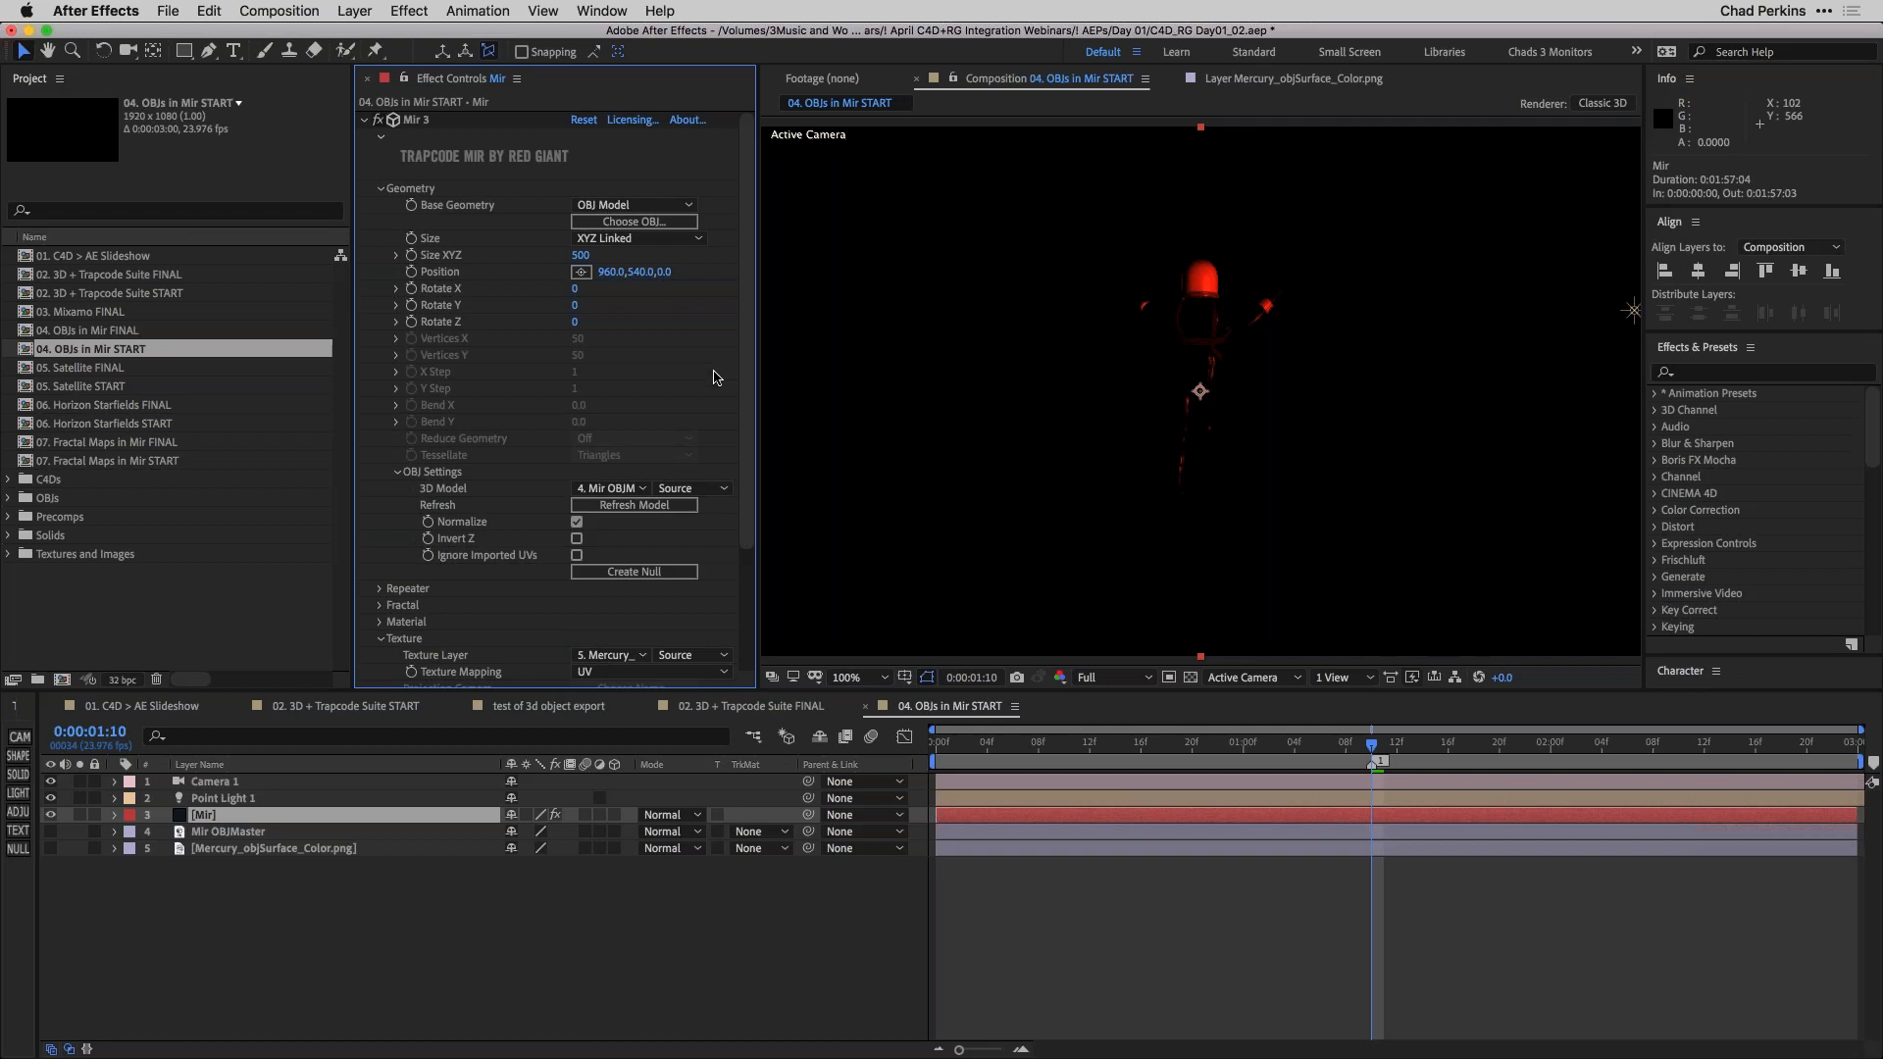
Move Camera 1 much closer to the astronaut, orbiting and reframing it so the figure fills the composition.
left_click(371, 783)
left_click(129, 51)
left_click_drag(1059, 357, 1210, 316)
right_click_drag(1209, 318, 1223, 245)
right_click_drag(1226, 355, 1225, 241)
middle_click_drag(1201, 286, 1208, 436)
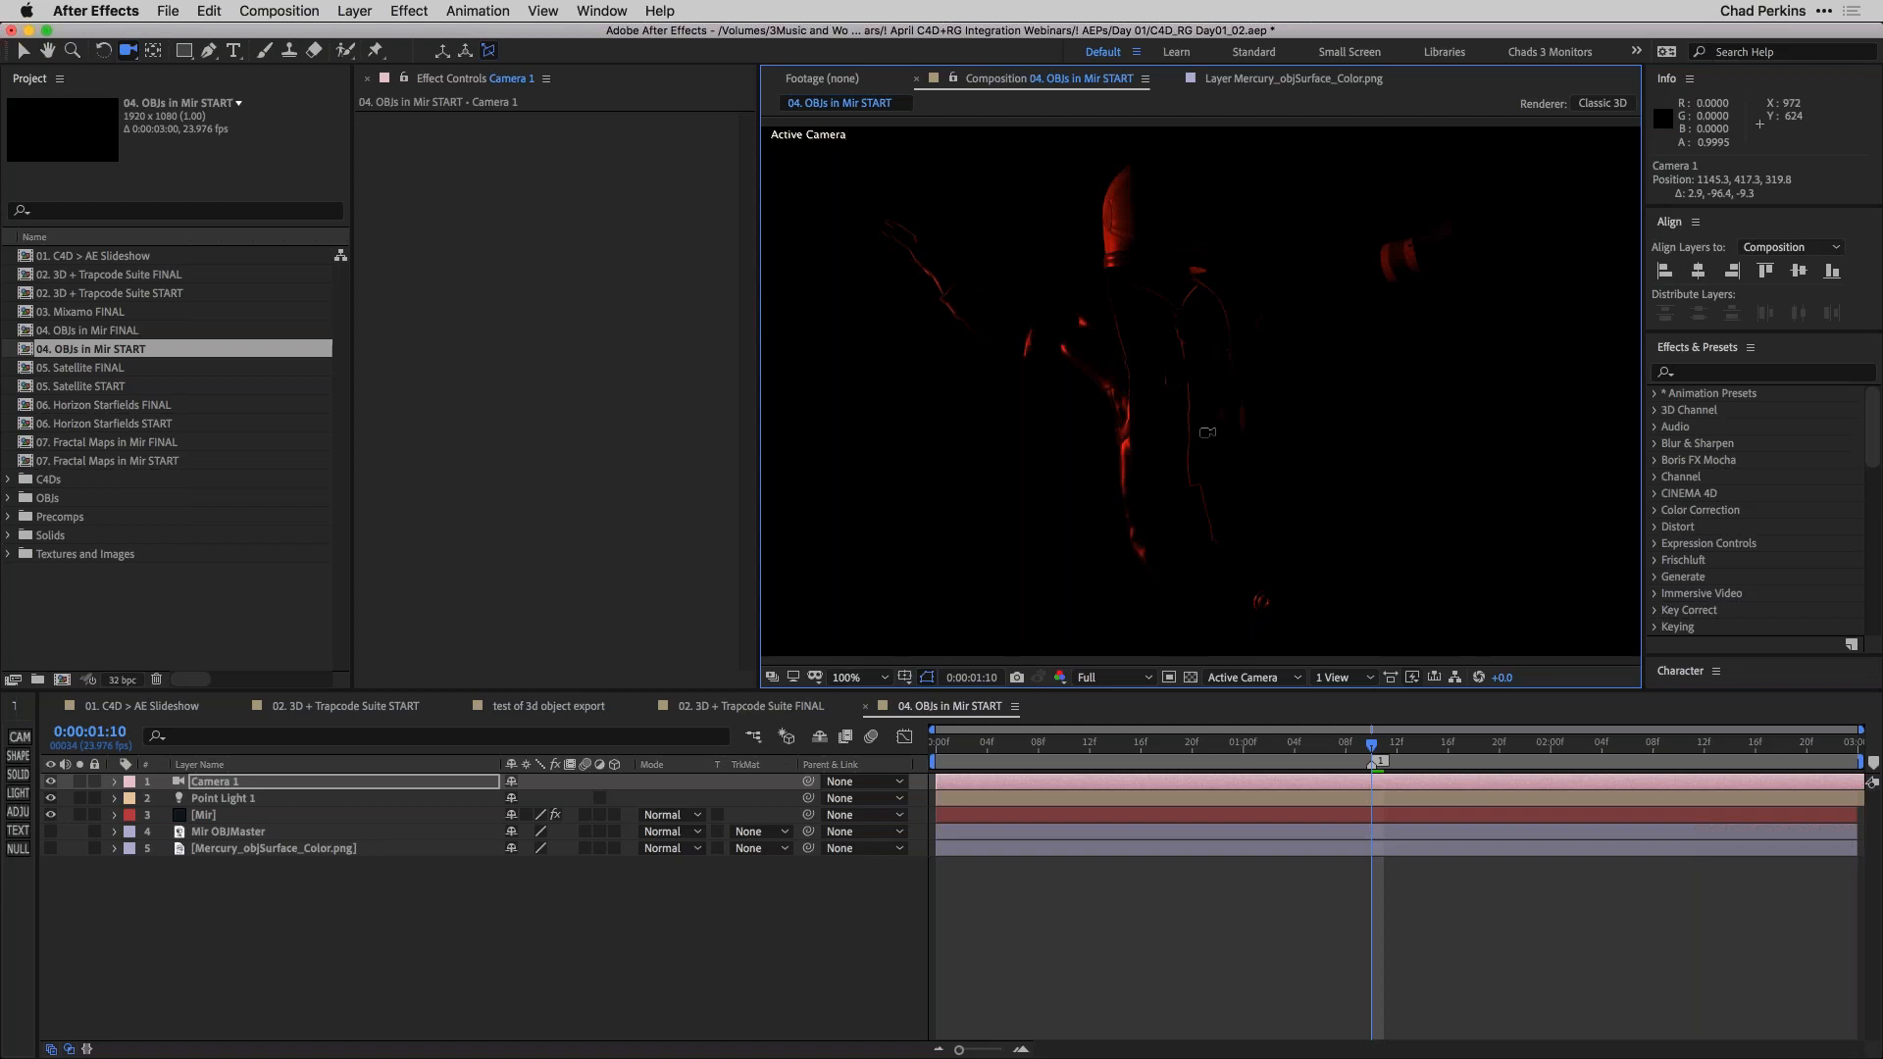
Collapse the Mir effect's Texture settings and reveal its Shader settings.
left_click(307, 818)
scroll(746, 420, "down", 2)
scroll(746, 420, "down", 3)
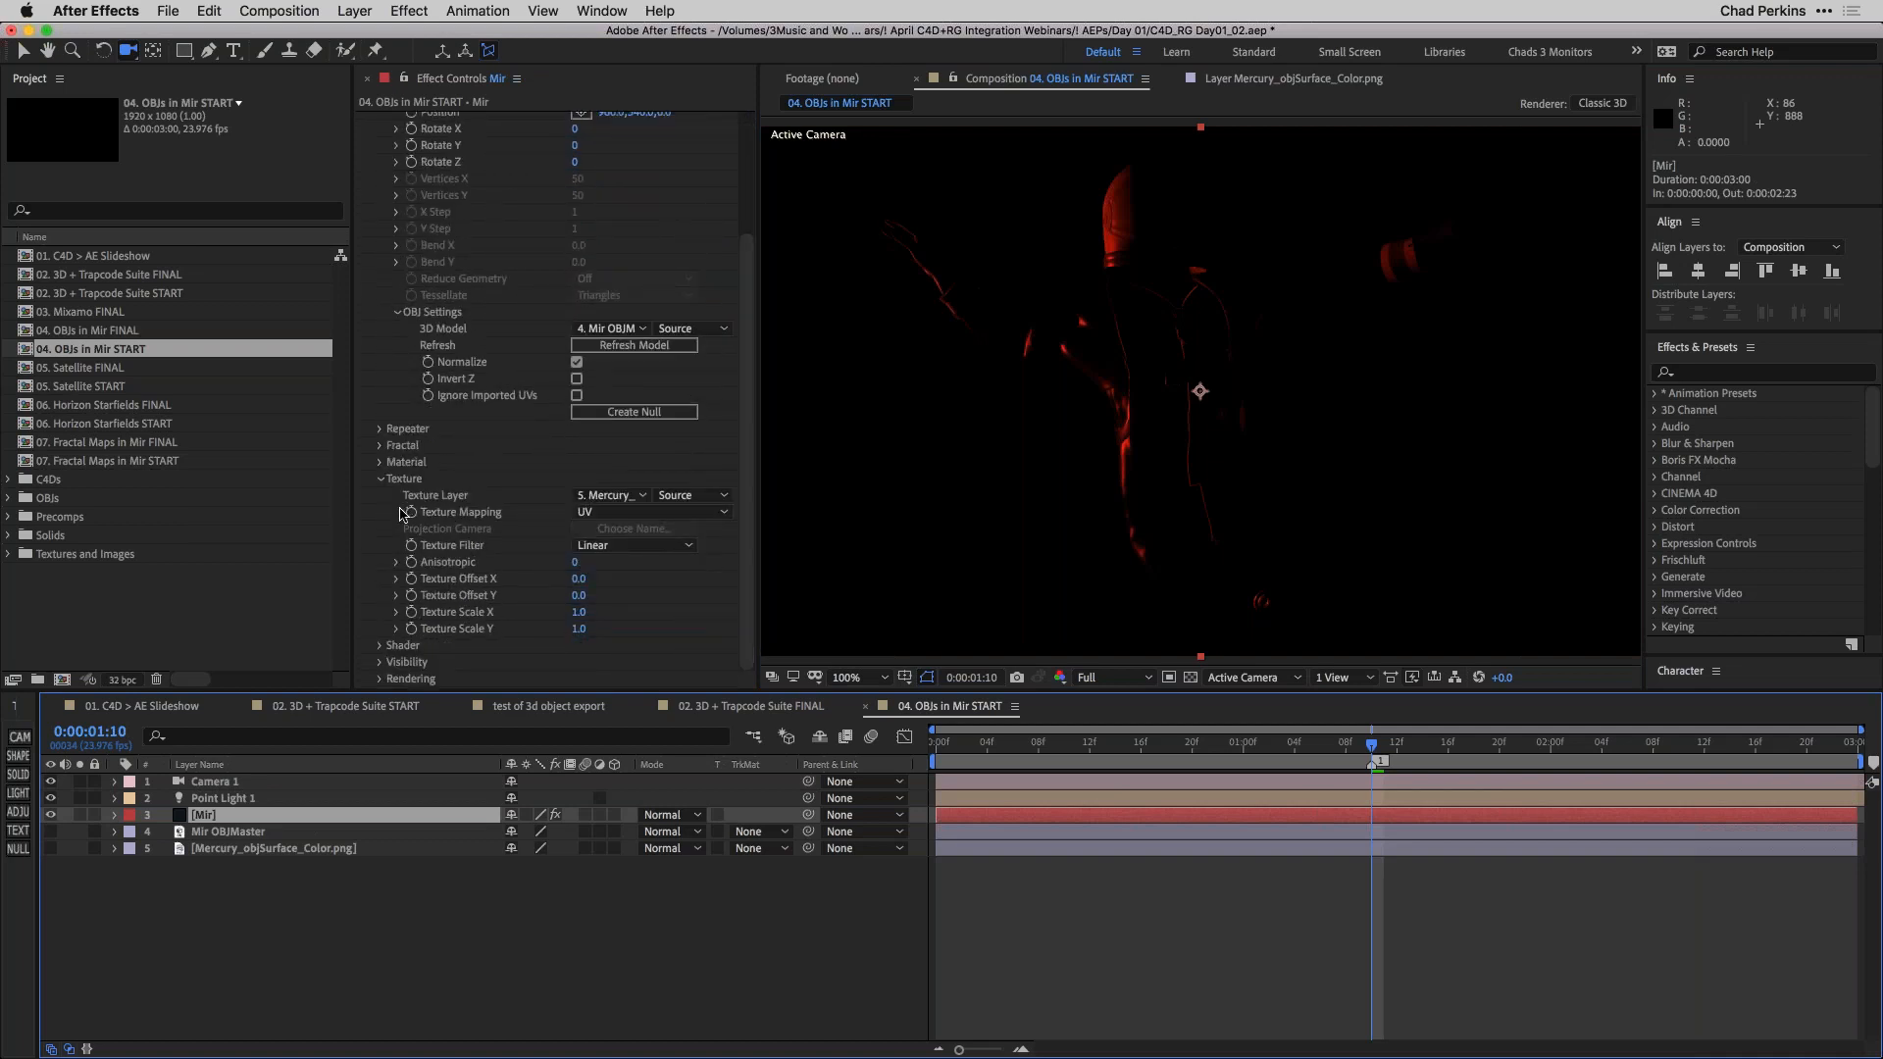
left_click(379, 479)
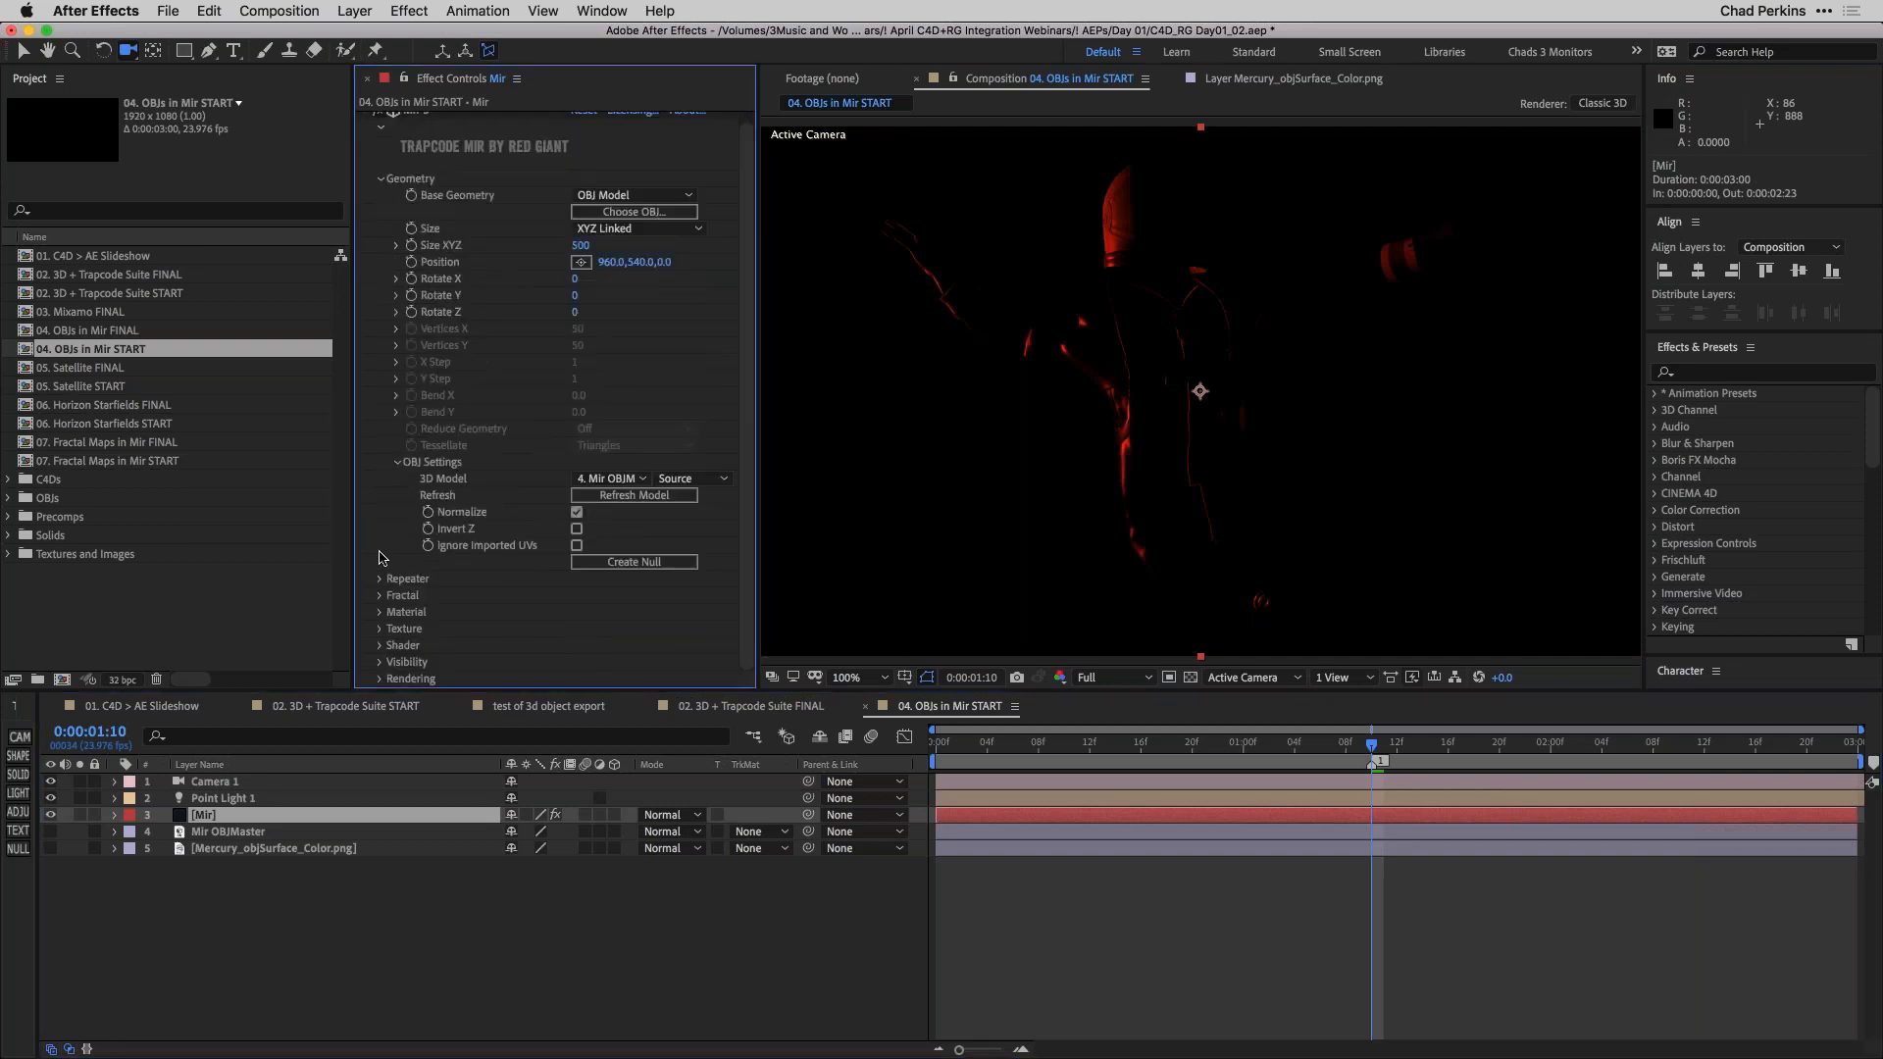
left_click(380, 645)
scroll(412, 608, "down", 5)
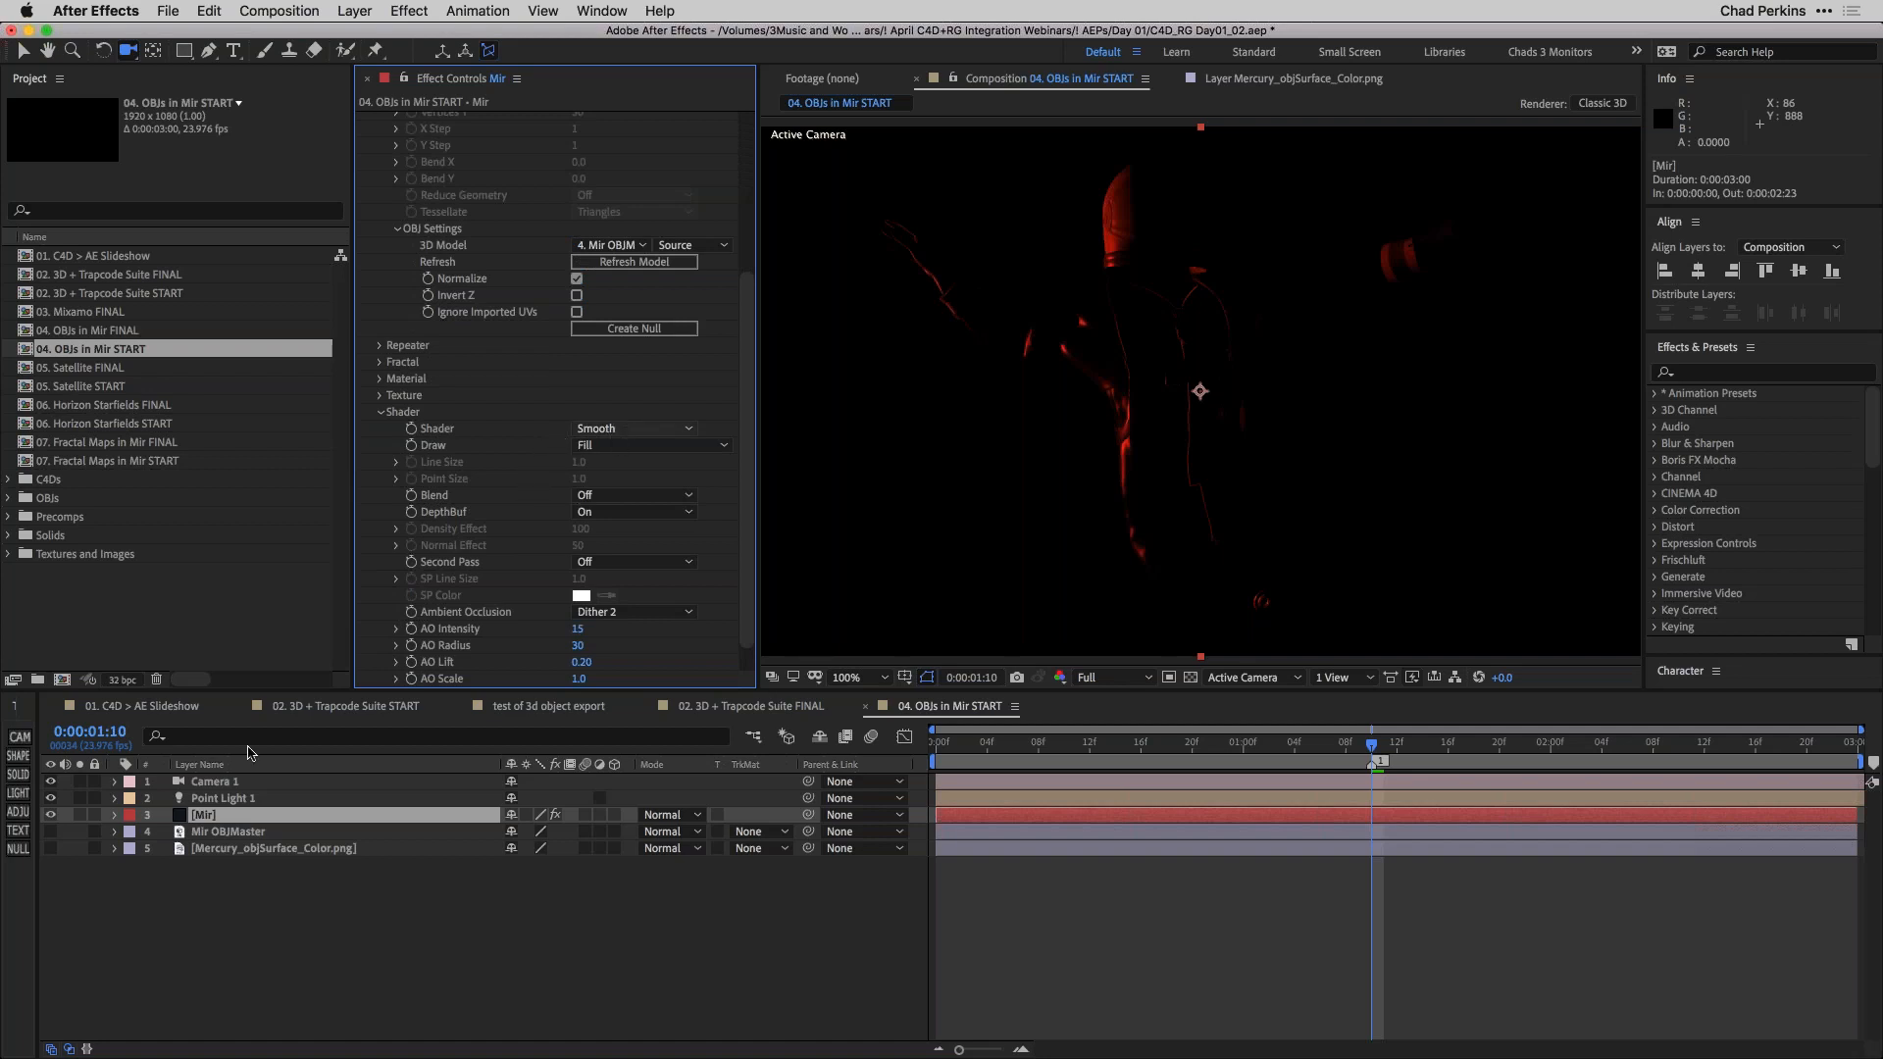
Change the color of Point Light 1 to a very pale pink.
double_click(229, 799)
left_click(155, 236)
left_click_drag(648, 654, 634, 639)
left_click(1035, 642)
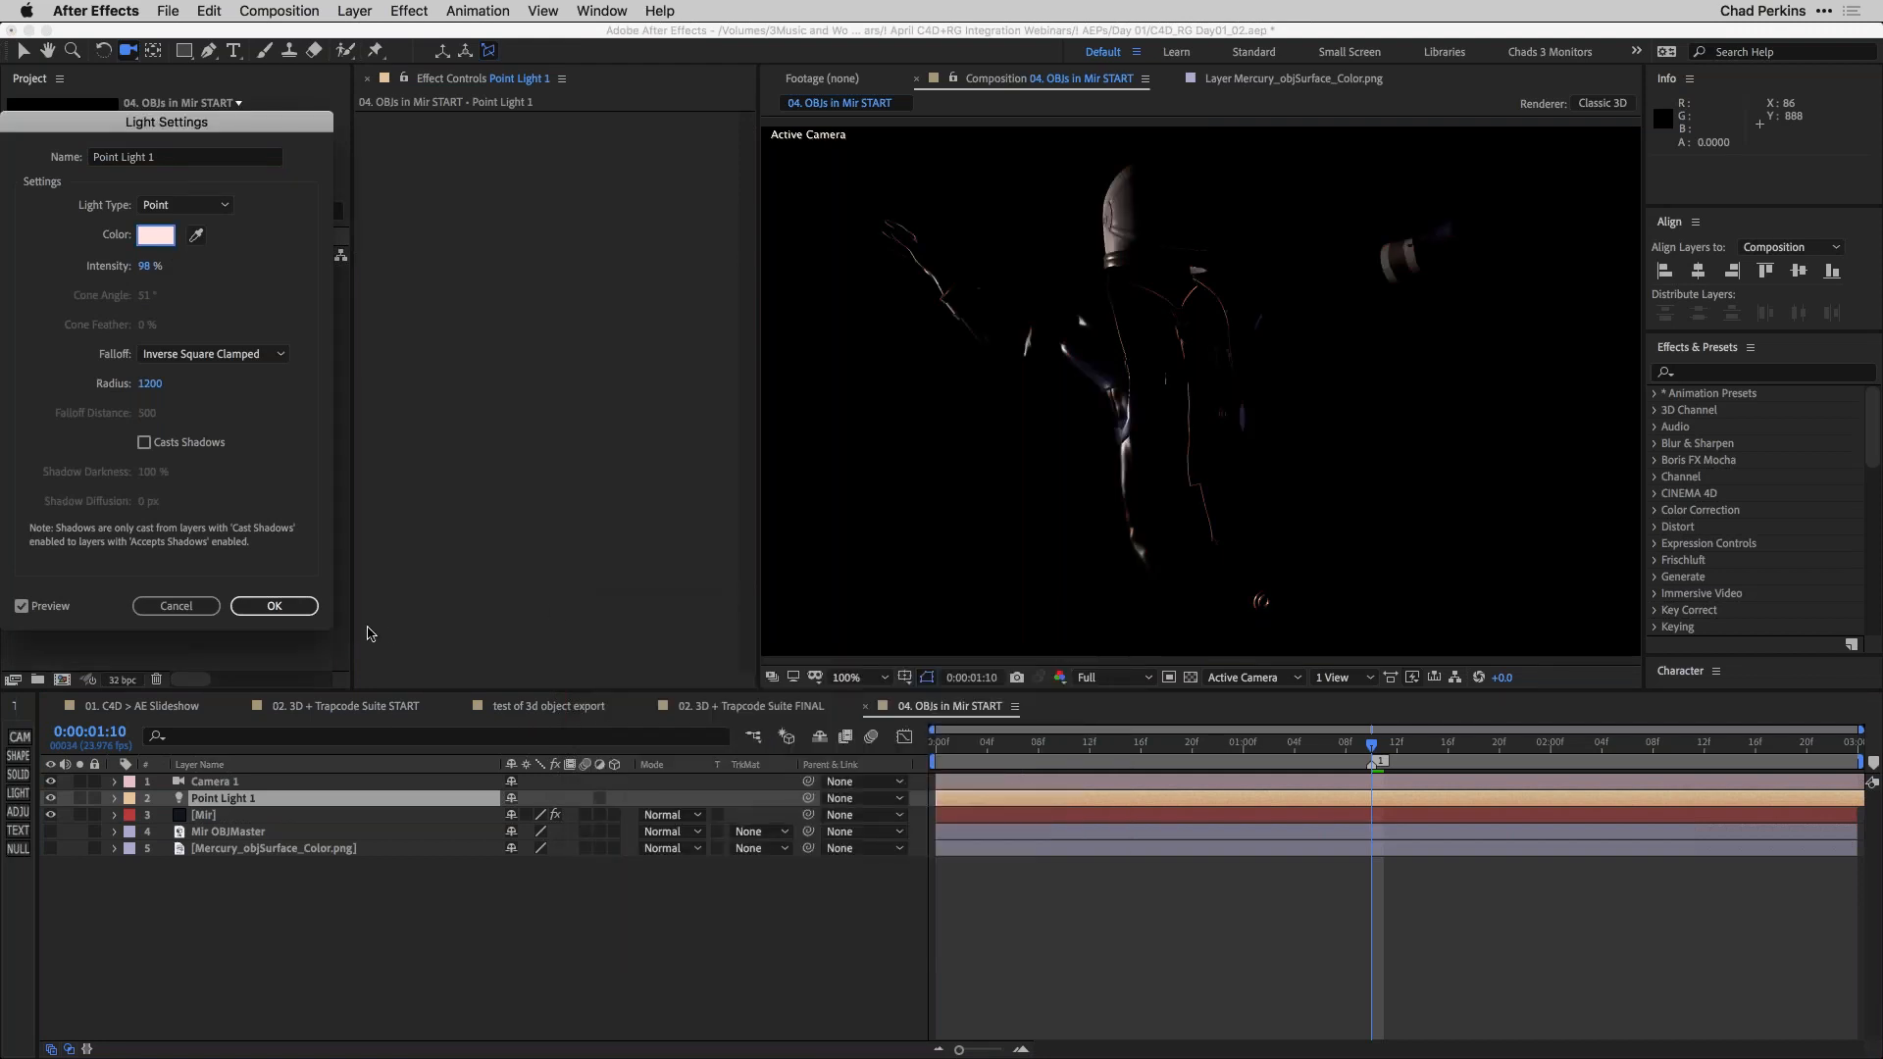
left_click(273, 605)
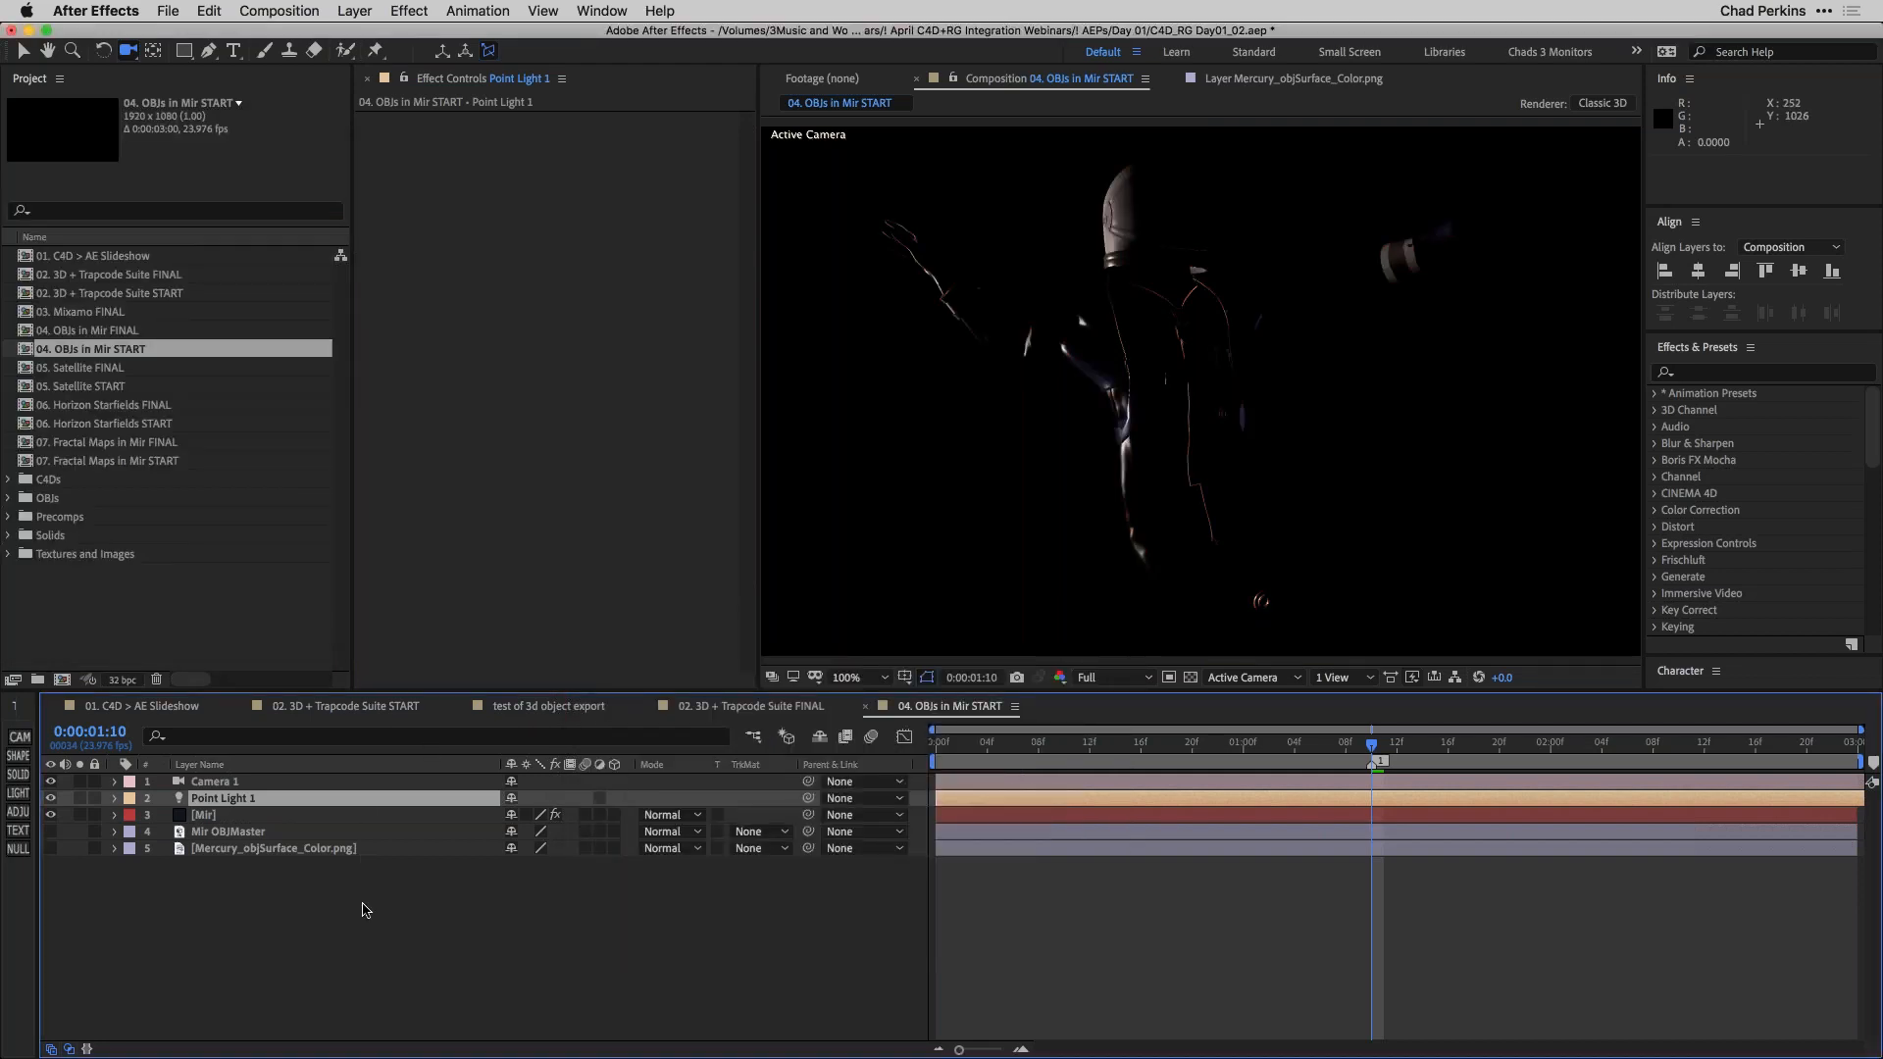
Set the Mir effect's shader Draw mode to Wireframe.
left_click(330, 822)
scroll(742, 608, "down", 5)
scroll(737, 644, "down", 2)
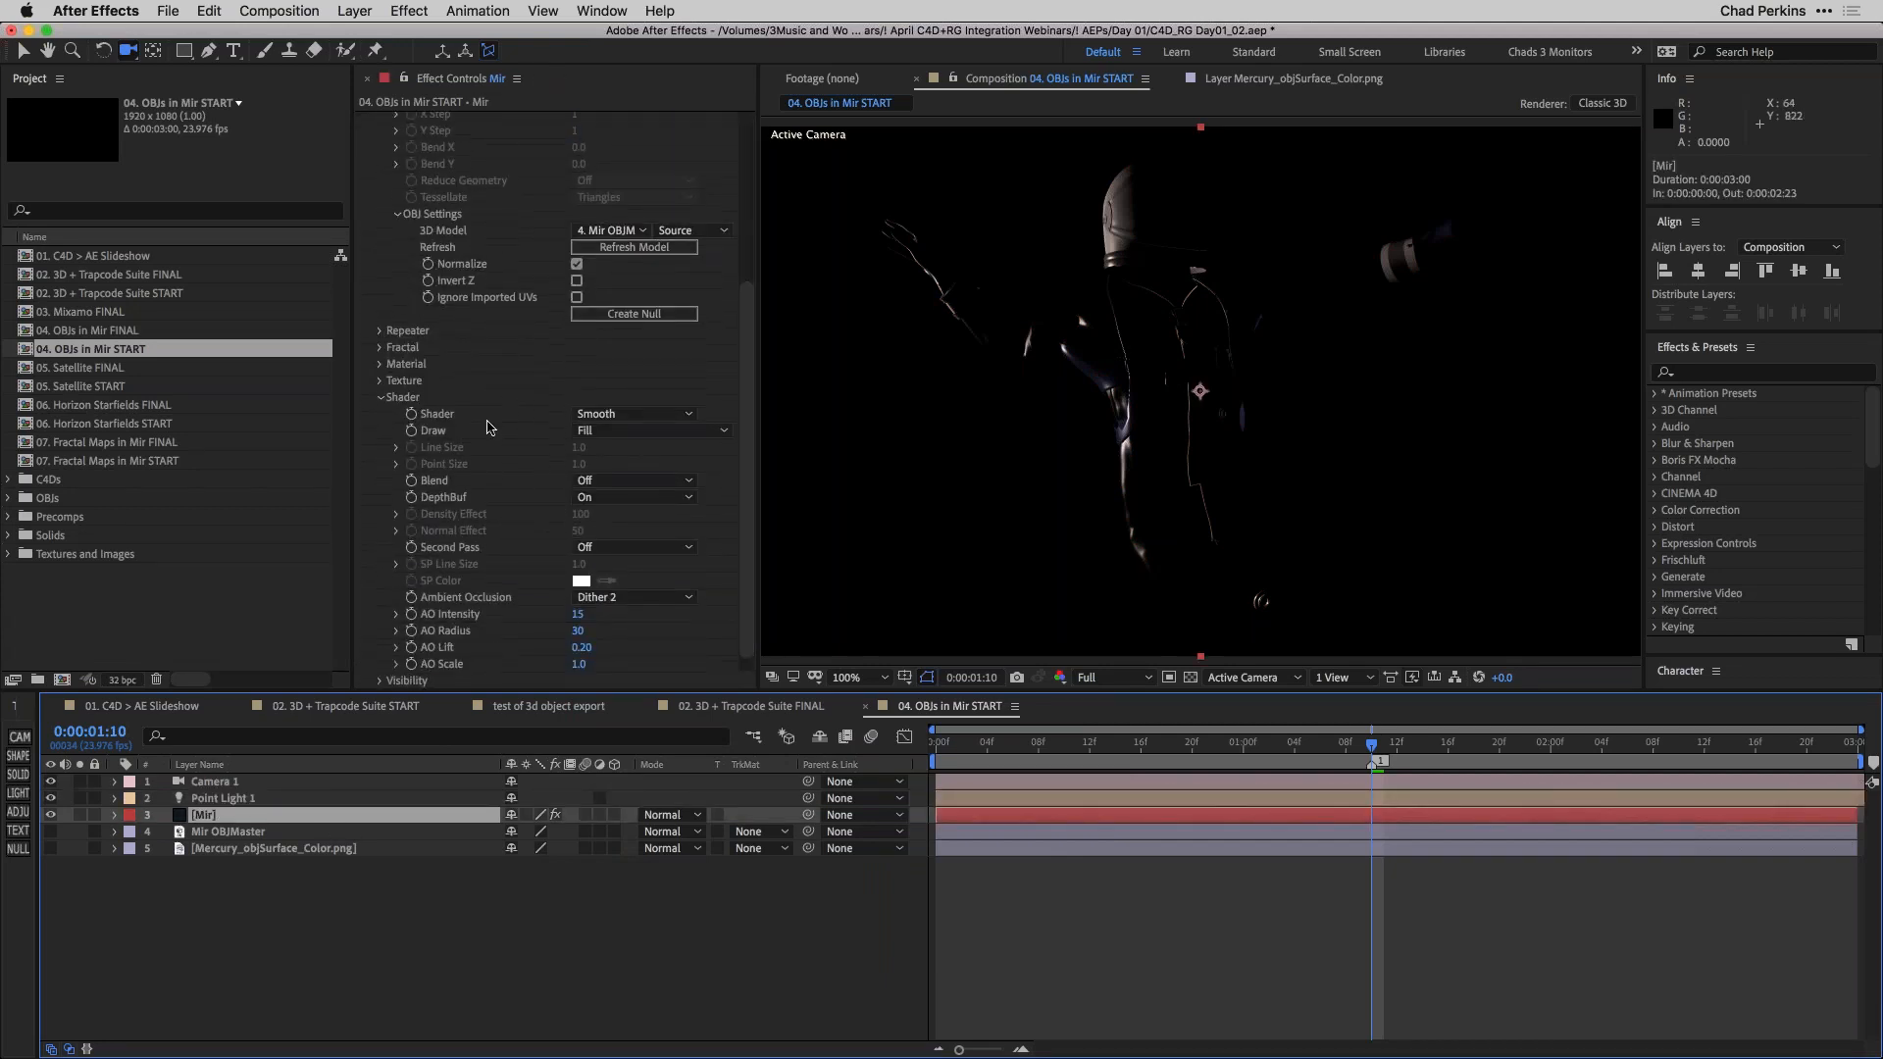
left_click(628, 432)
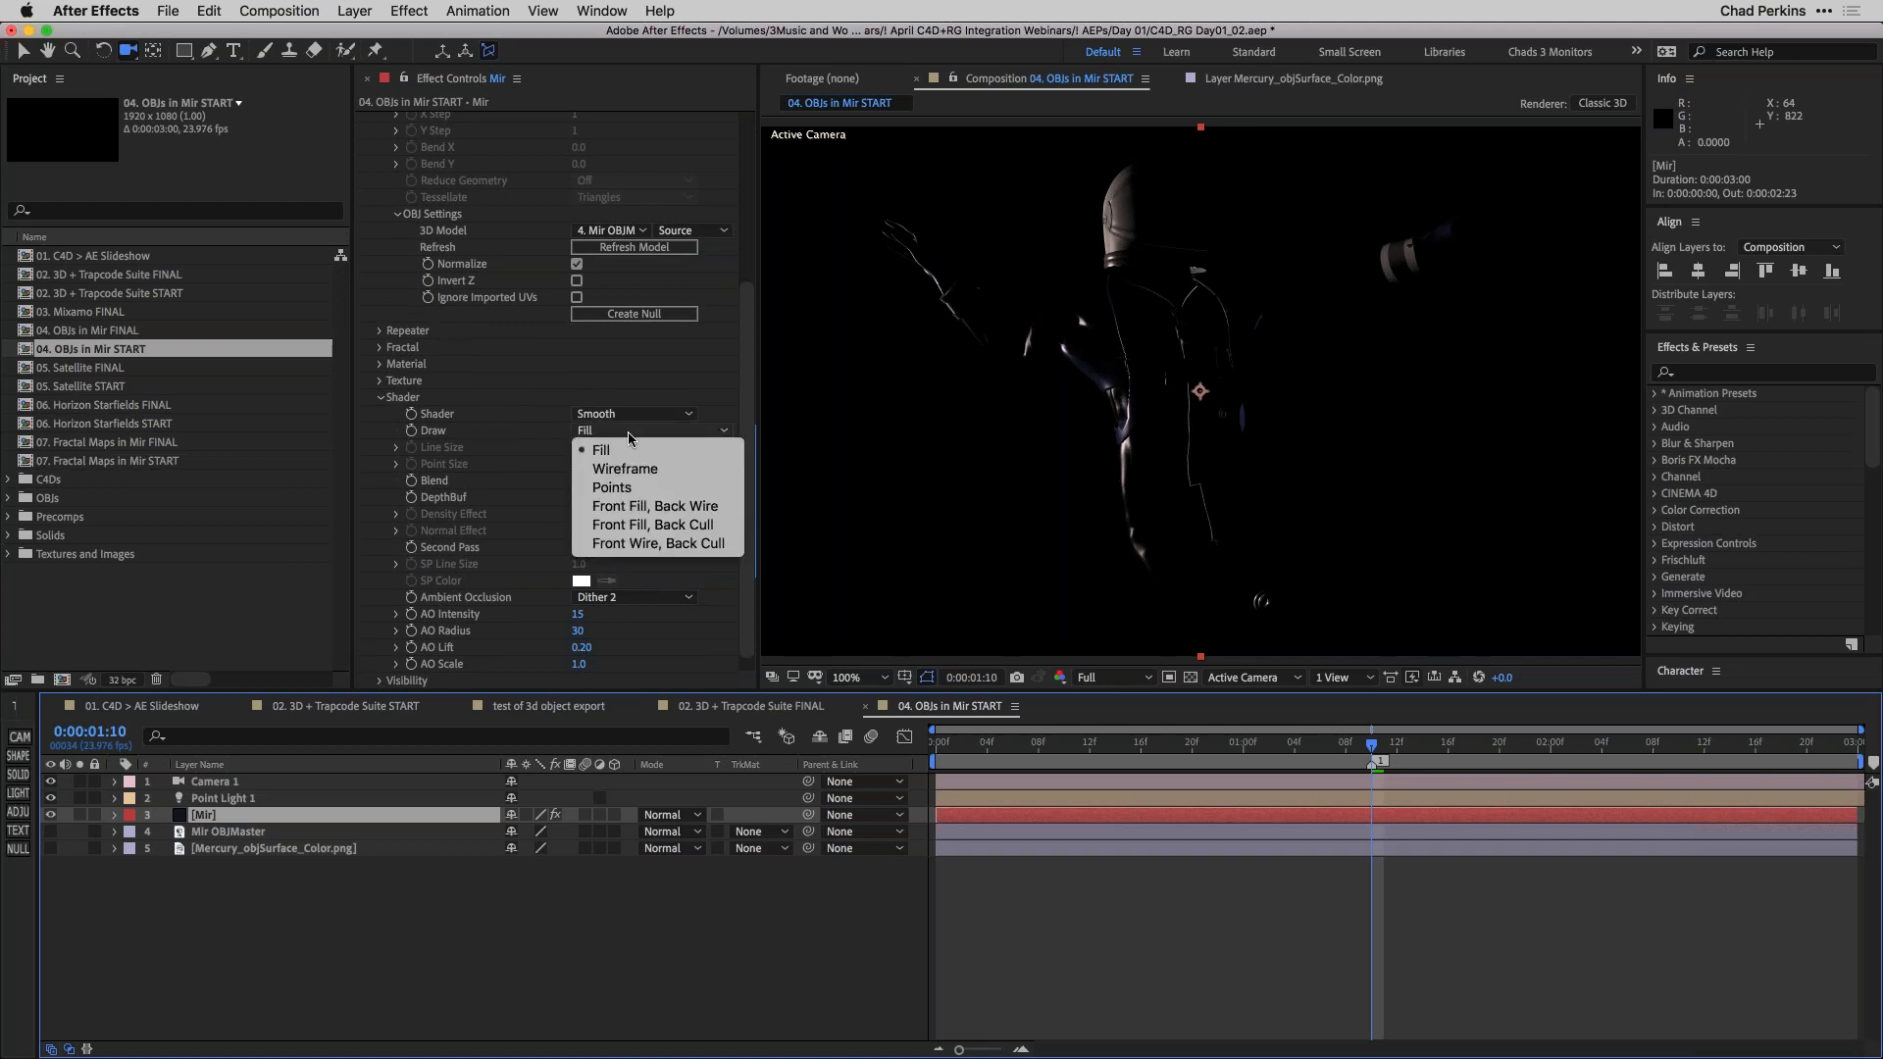
left_click(633, 467)
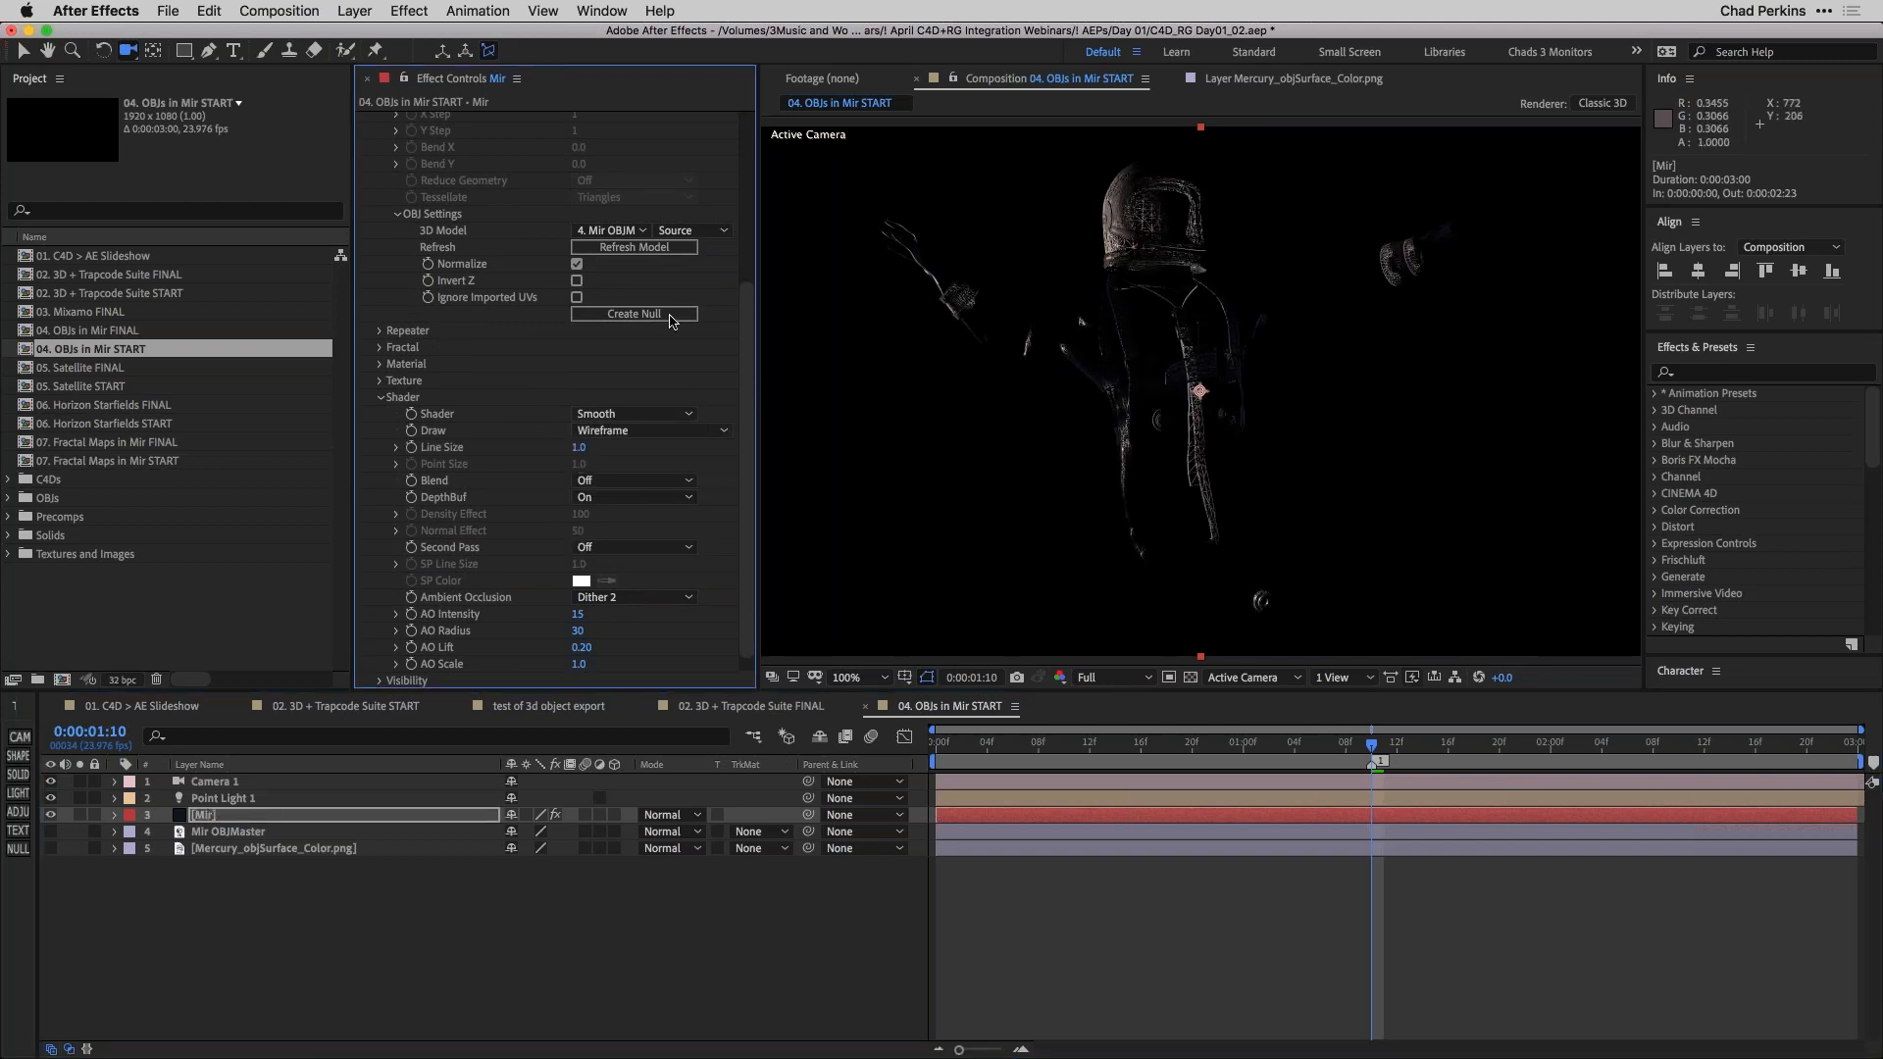
Set the Mir effect's Texture Layer to None and bring its shader line settings into view.
scroll(743, 340, "up", 2)
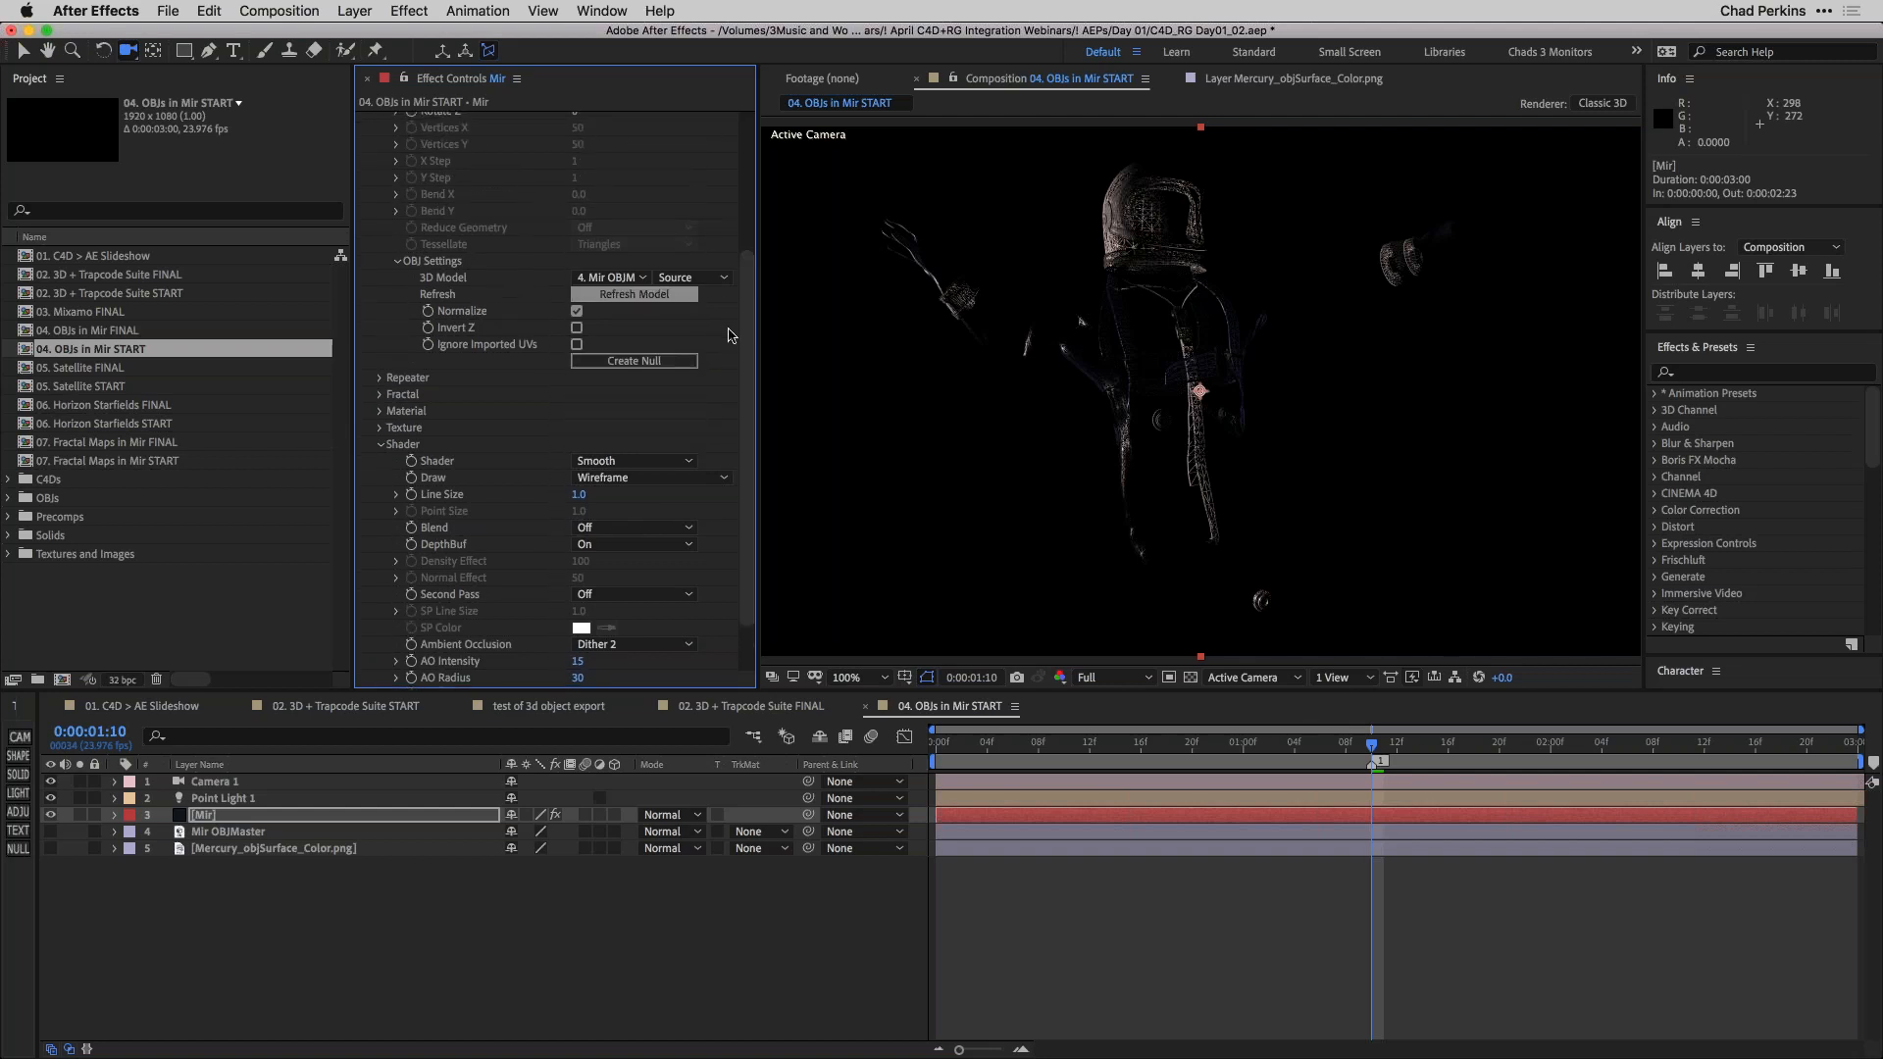
left_click(410, 428)
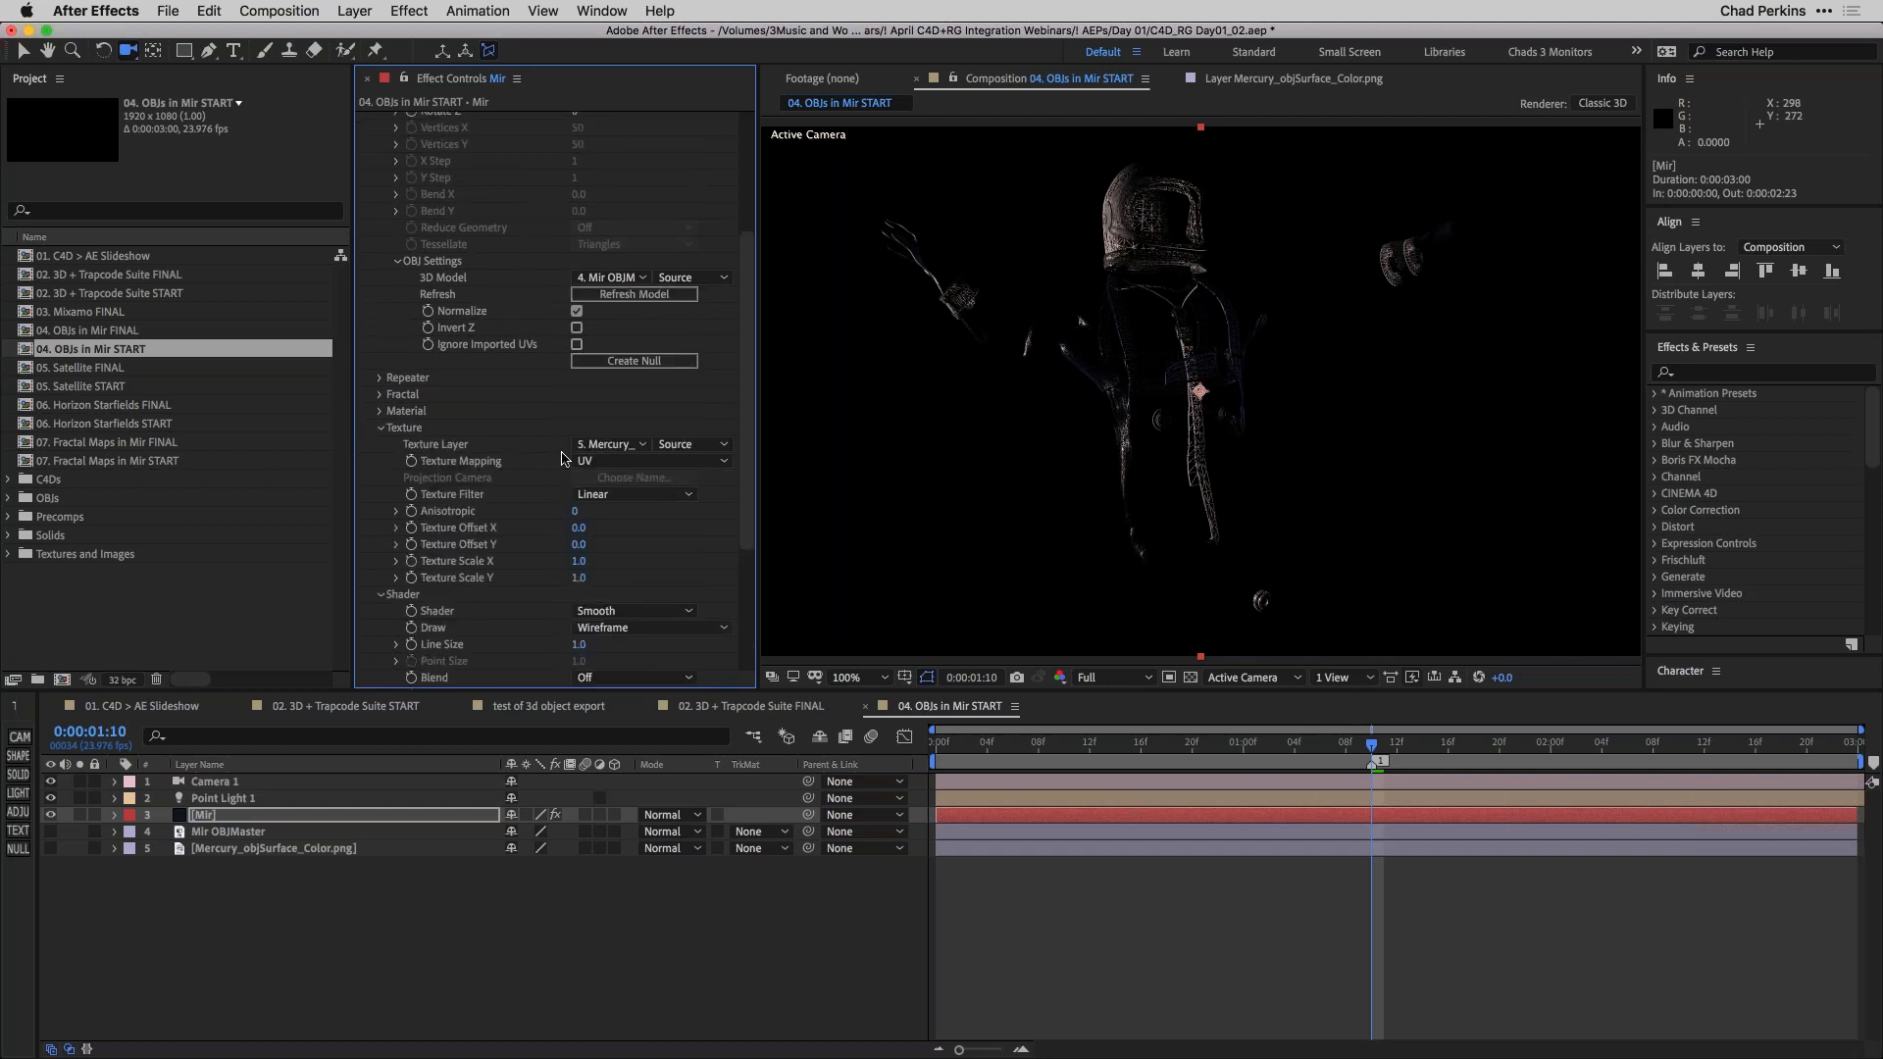
left_click(583, 450)
left_click(596, 468)
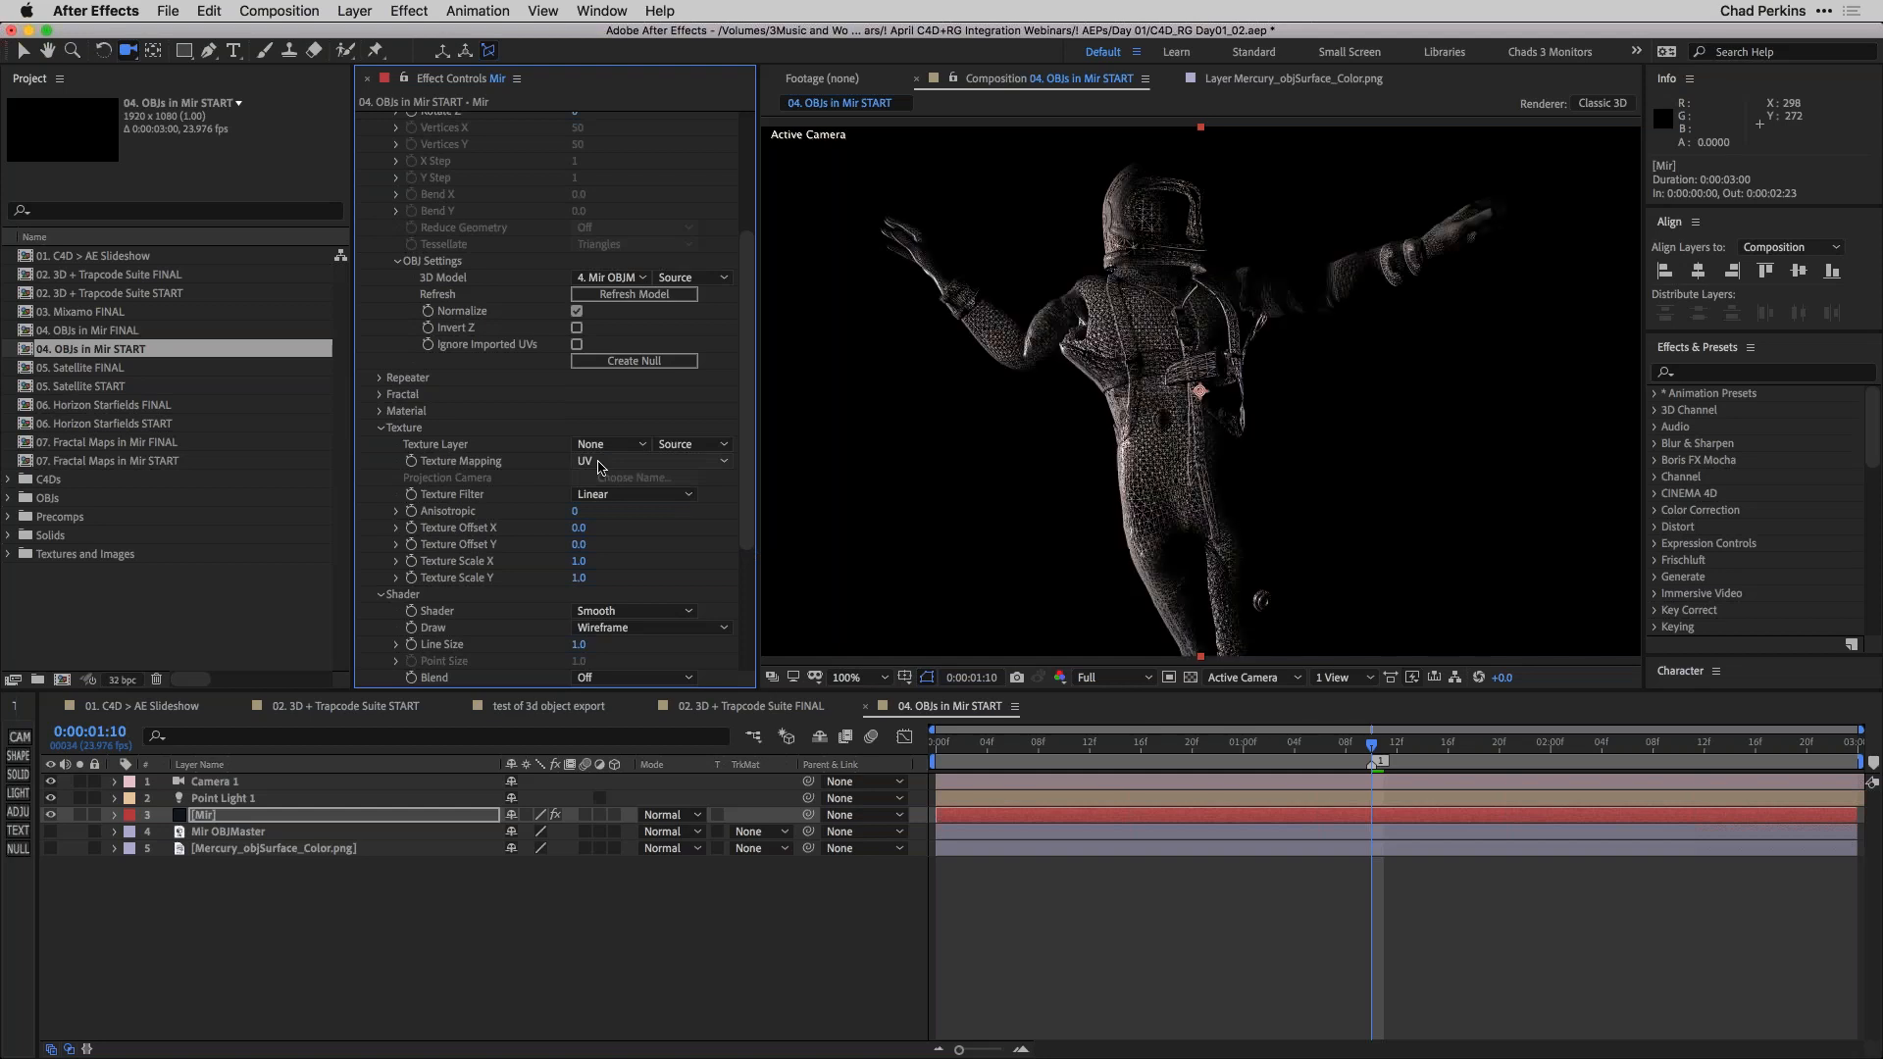
left_click_drag(742, 413, 754, 536)
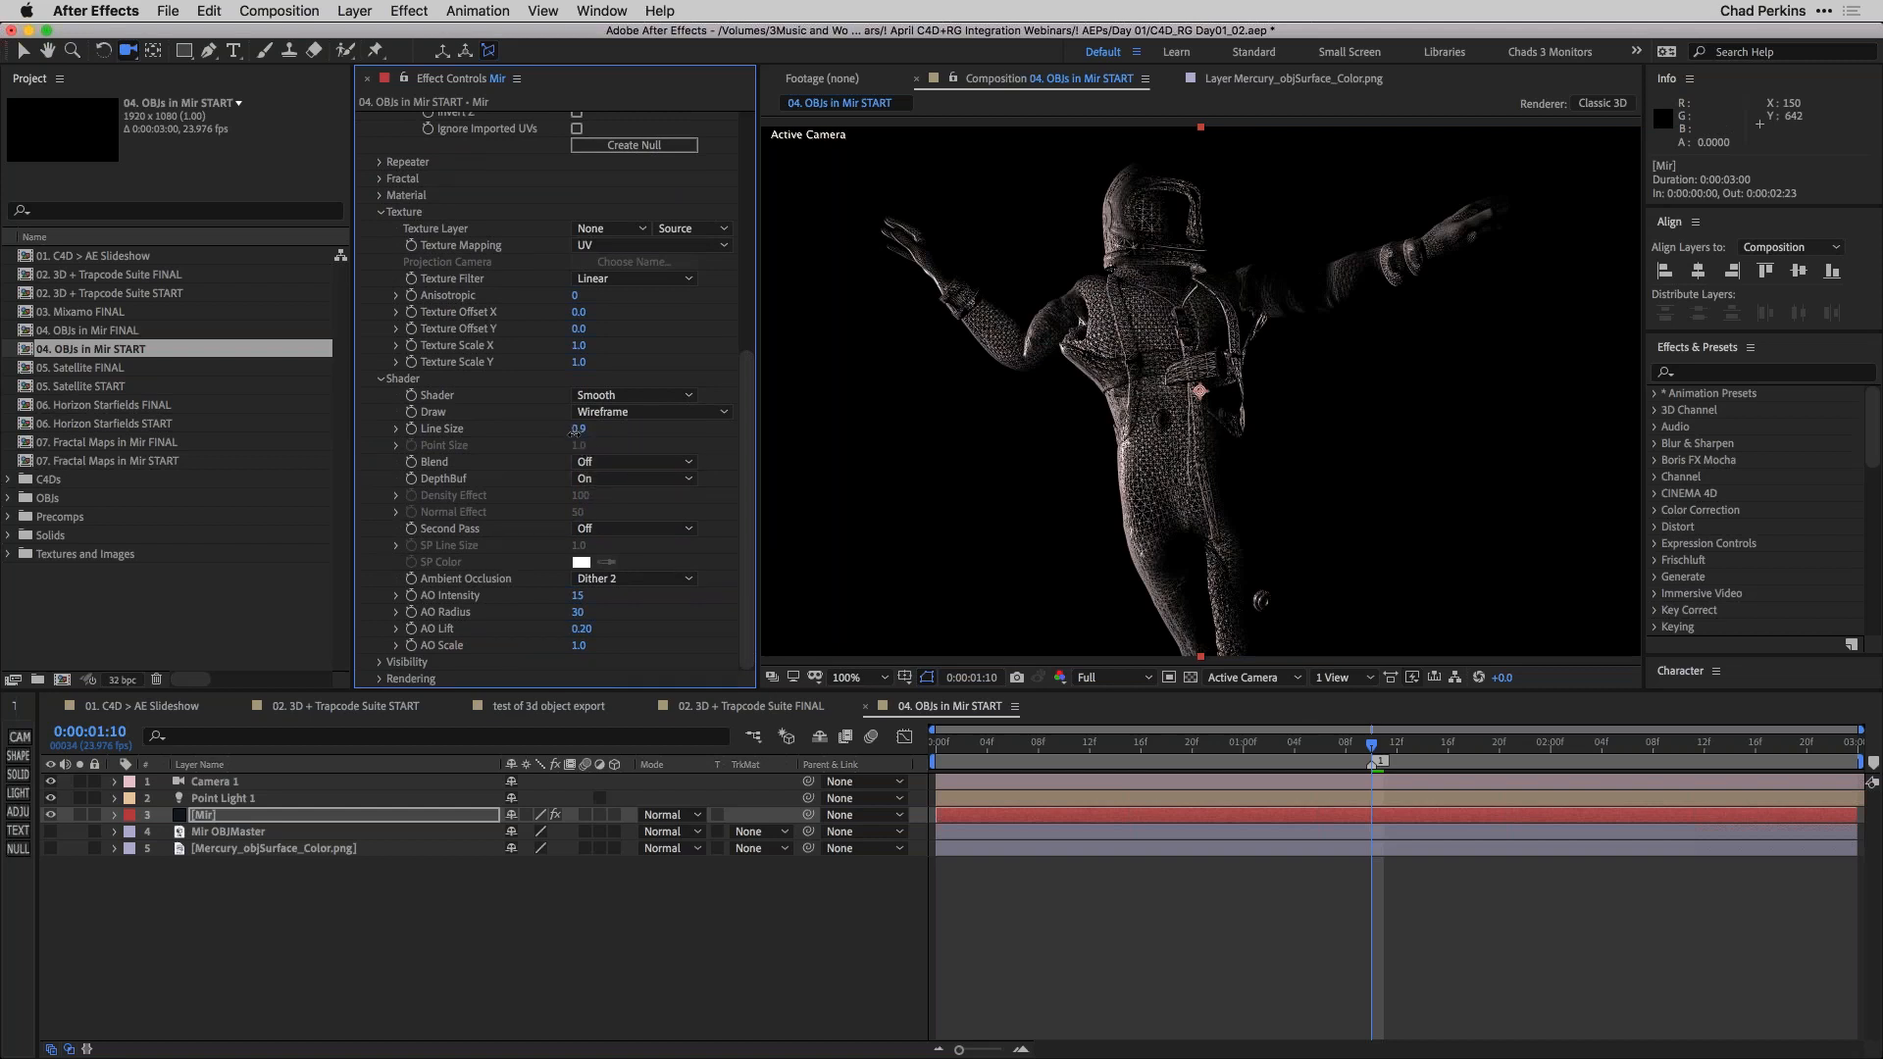
Undo the recent texture layer and wireframe Draw changes on the Mir effect.
key("super+z")
key("super+z")
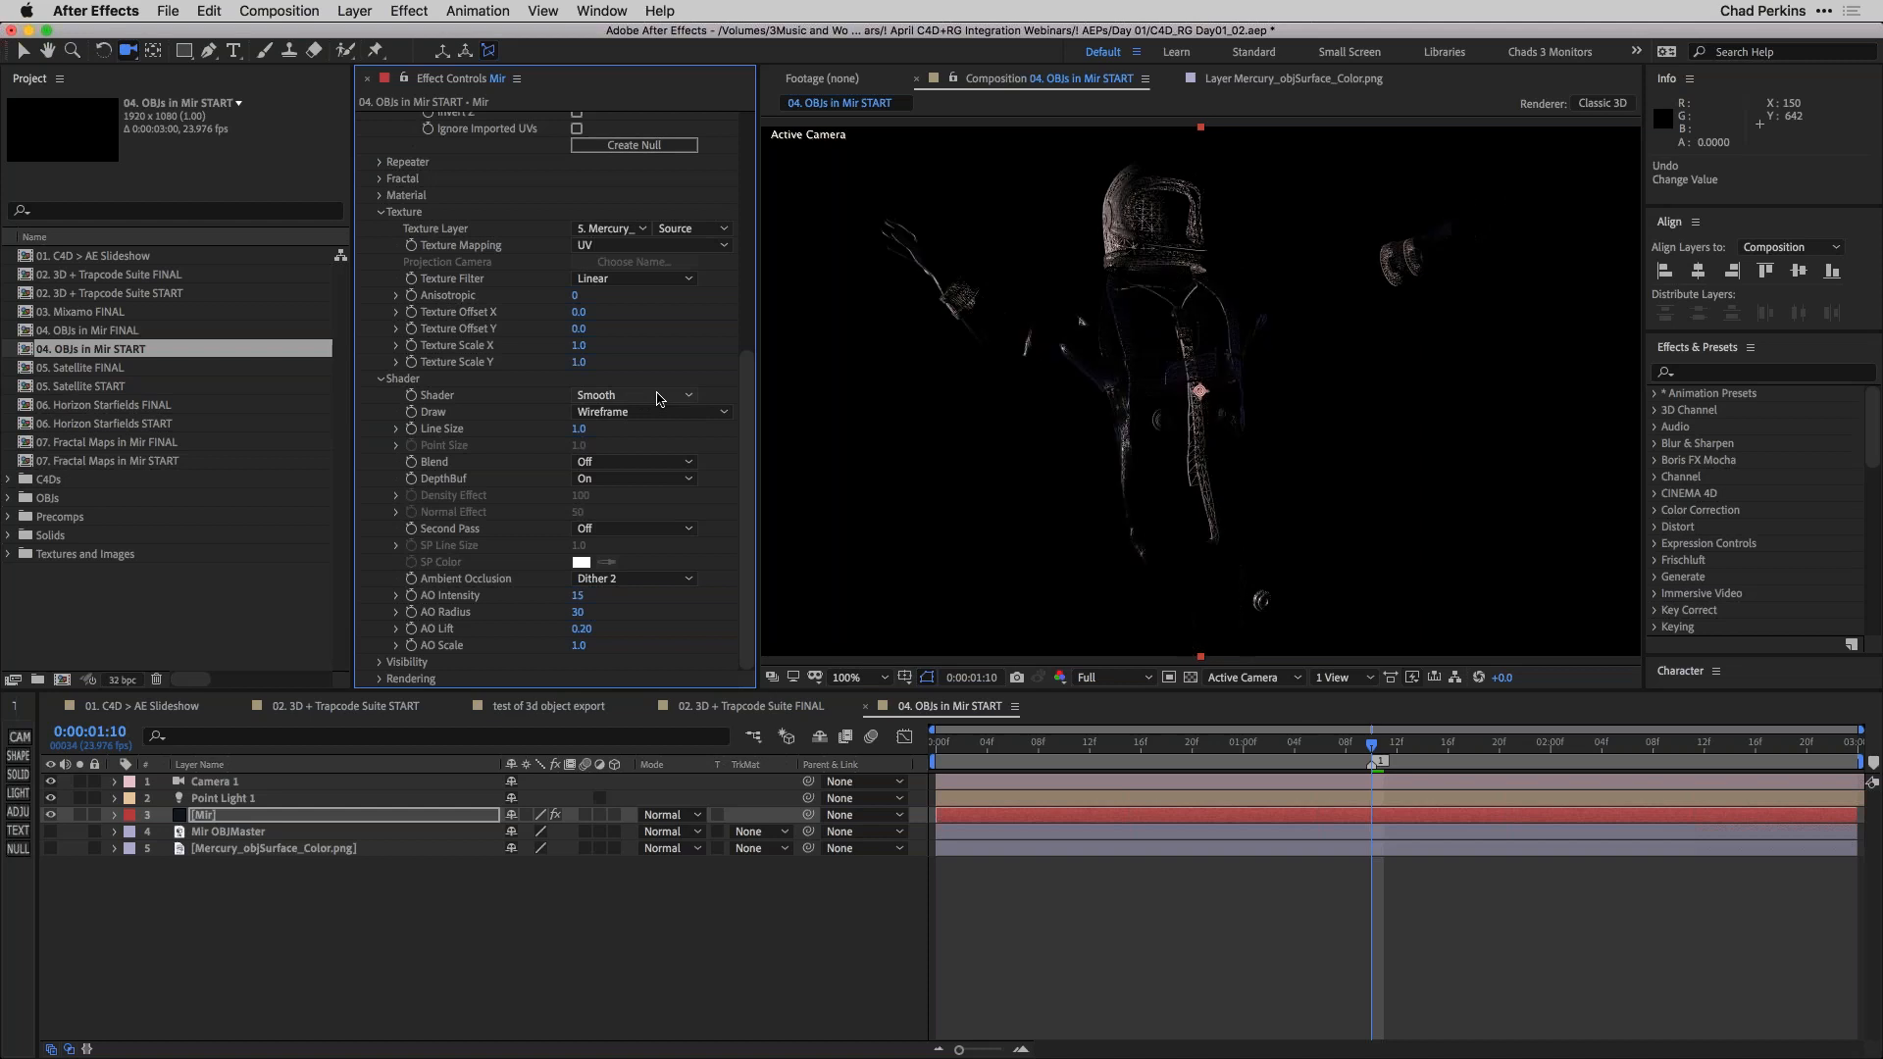
key("super+z")
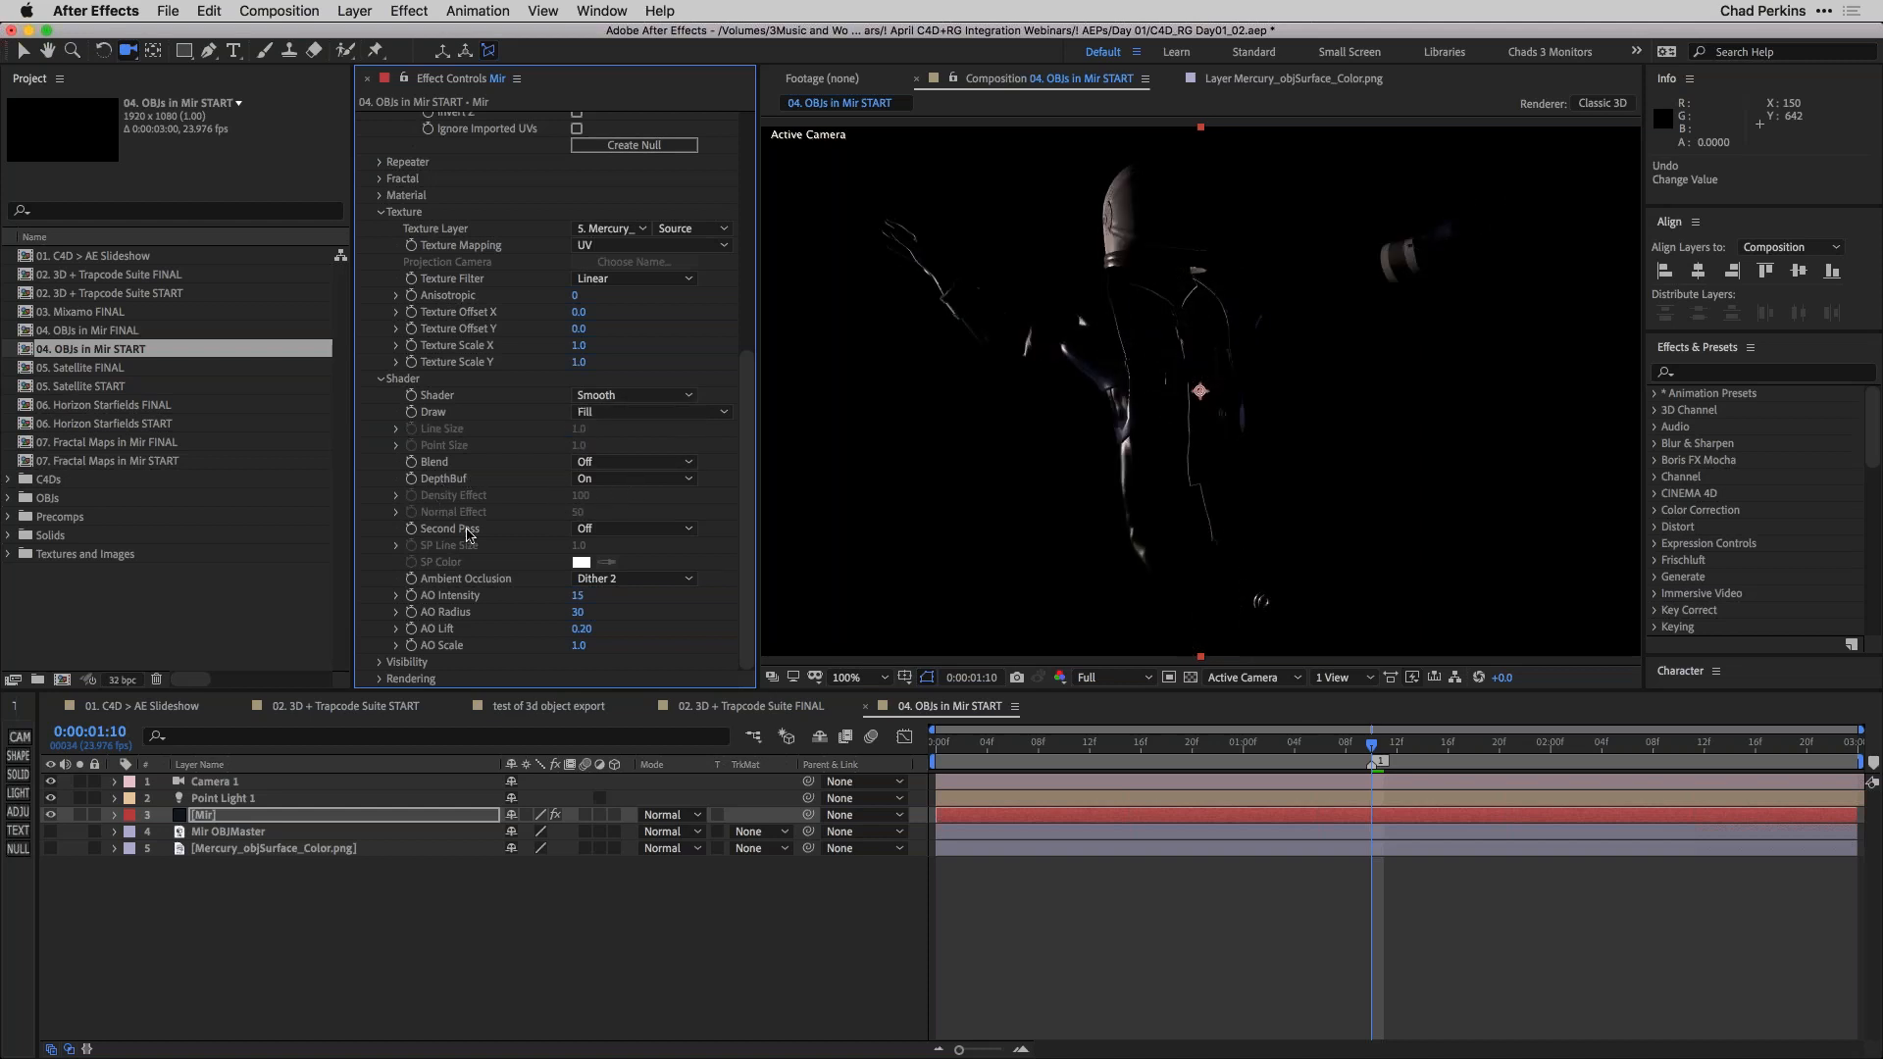
Set the Mir shader's Second Pass to Wireframe and orbit the camera to an elevated side view of the astronaut.
left_click(636, 531)
left_click(625, 568)
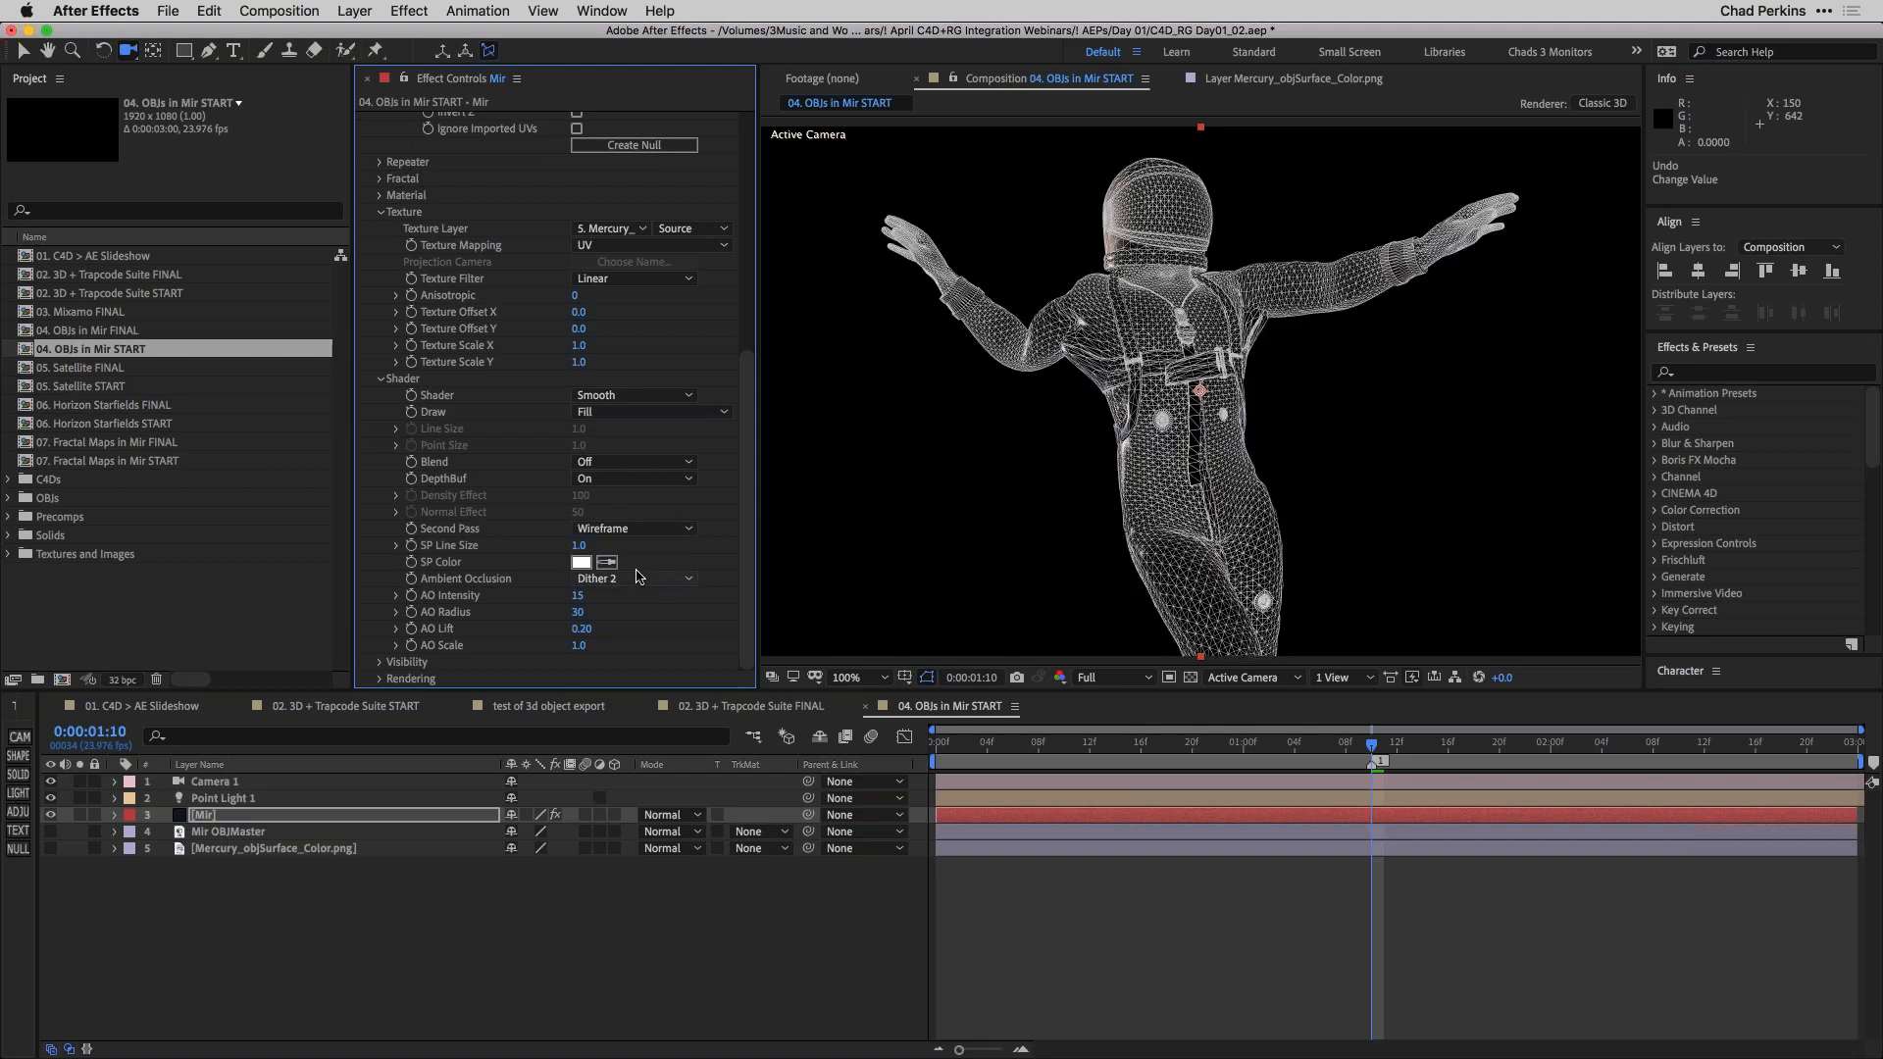
left_click_drag(959, 476, 1110, 326)
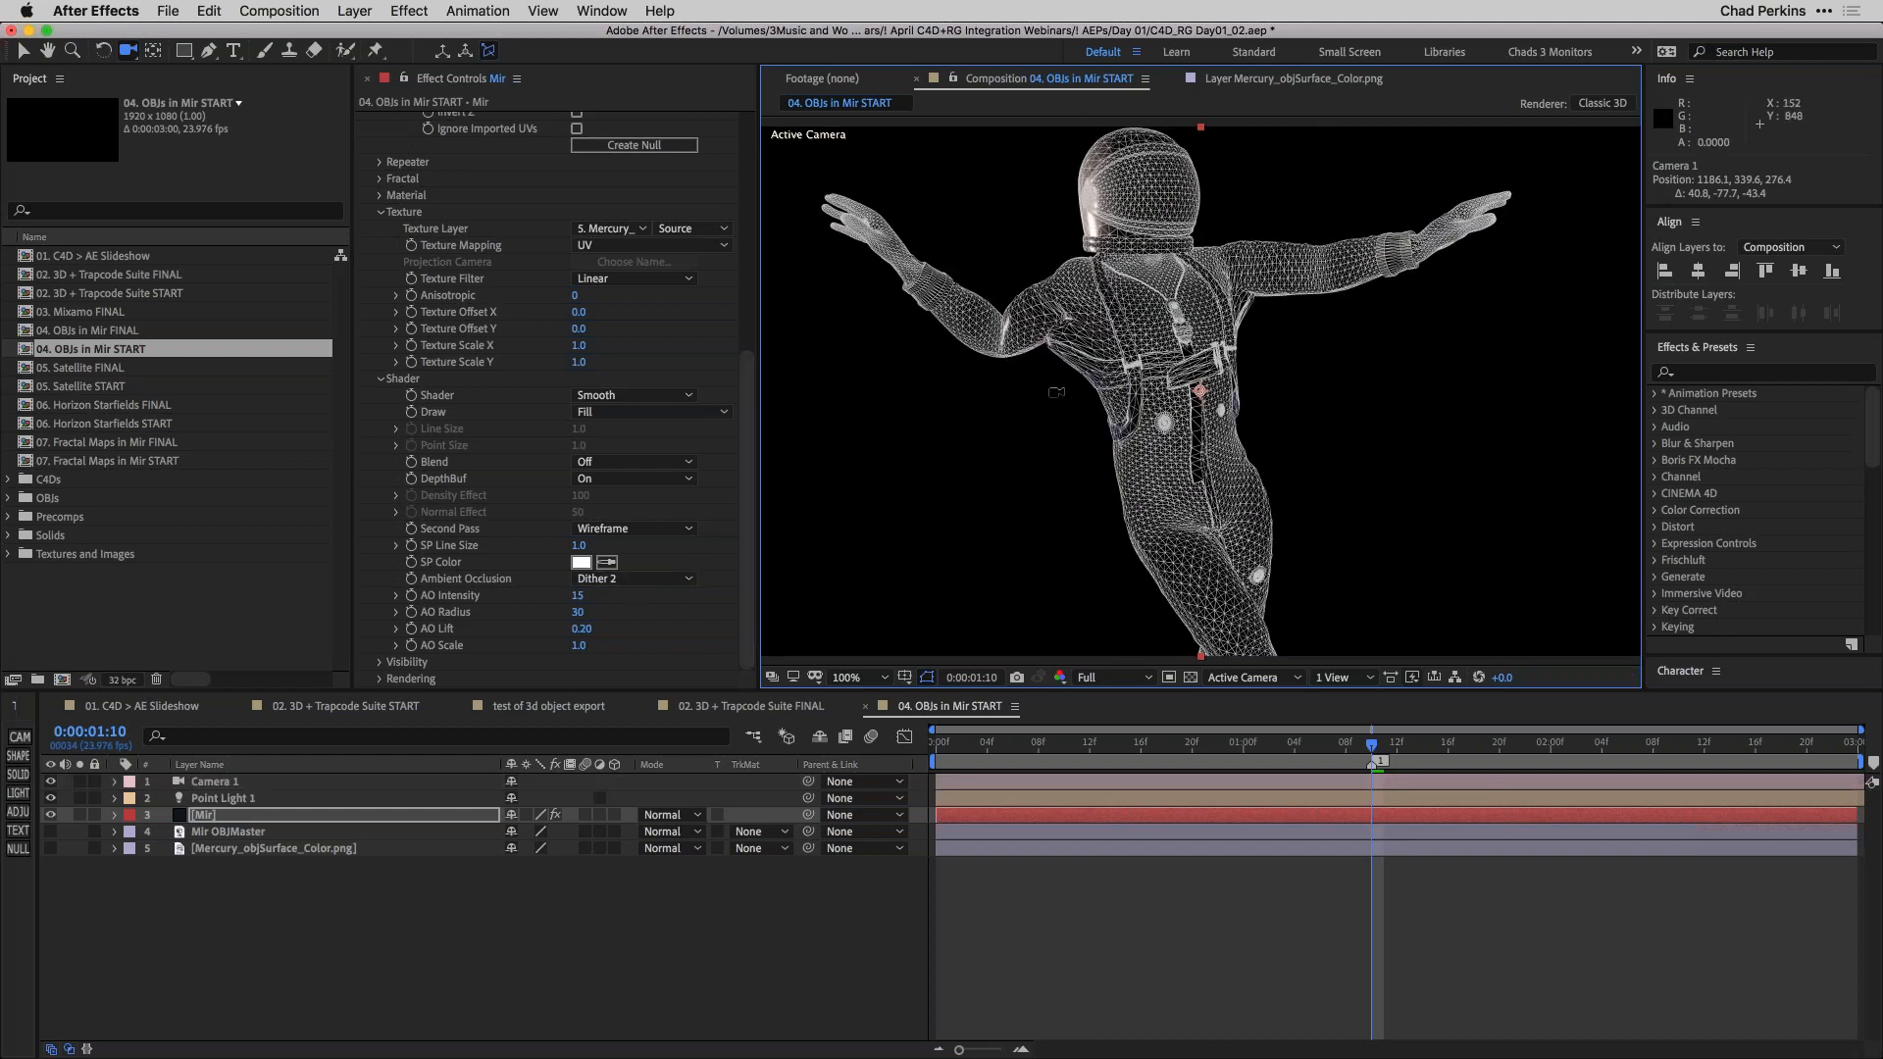
left_click_drag(1111, 308, 1136, 334)
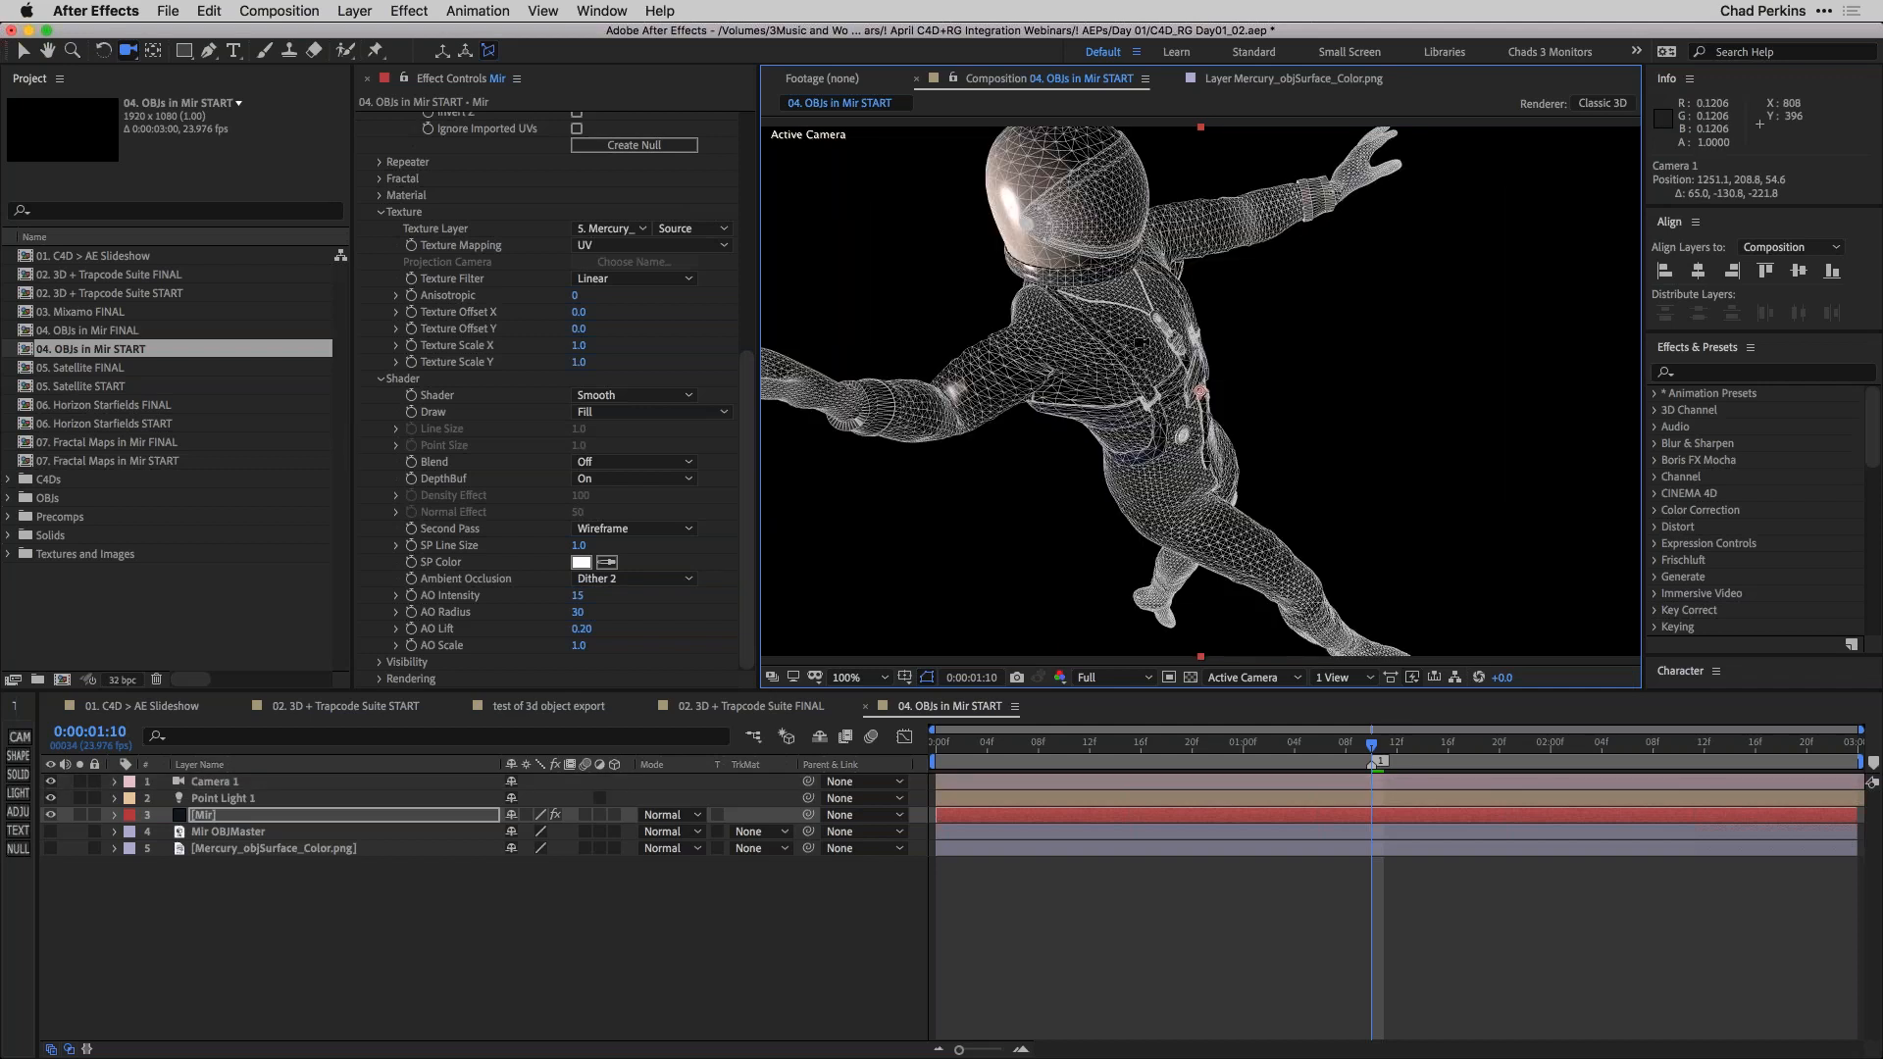
left_click_drag(1049, 258, 1090, 260)
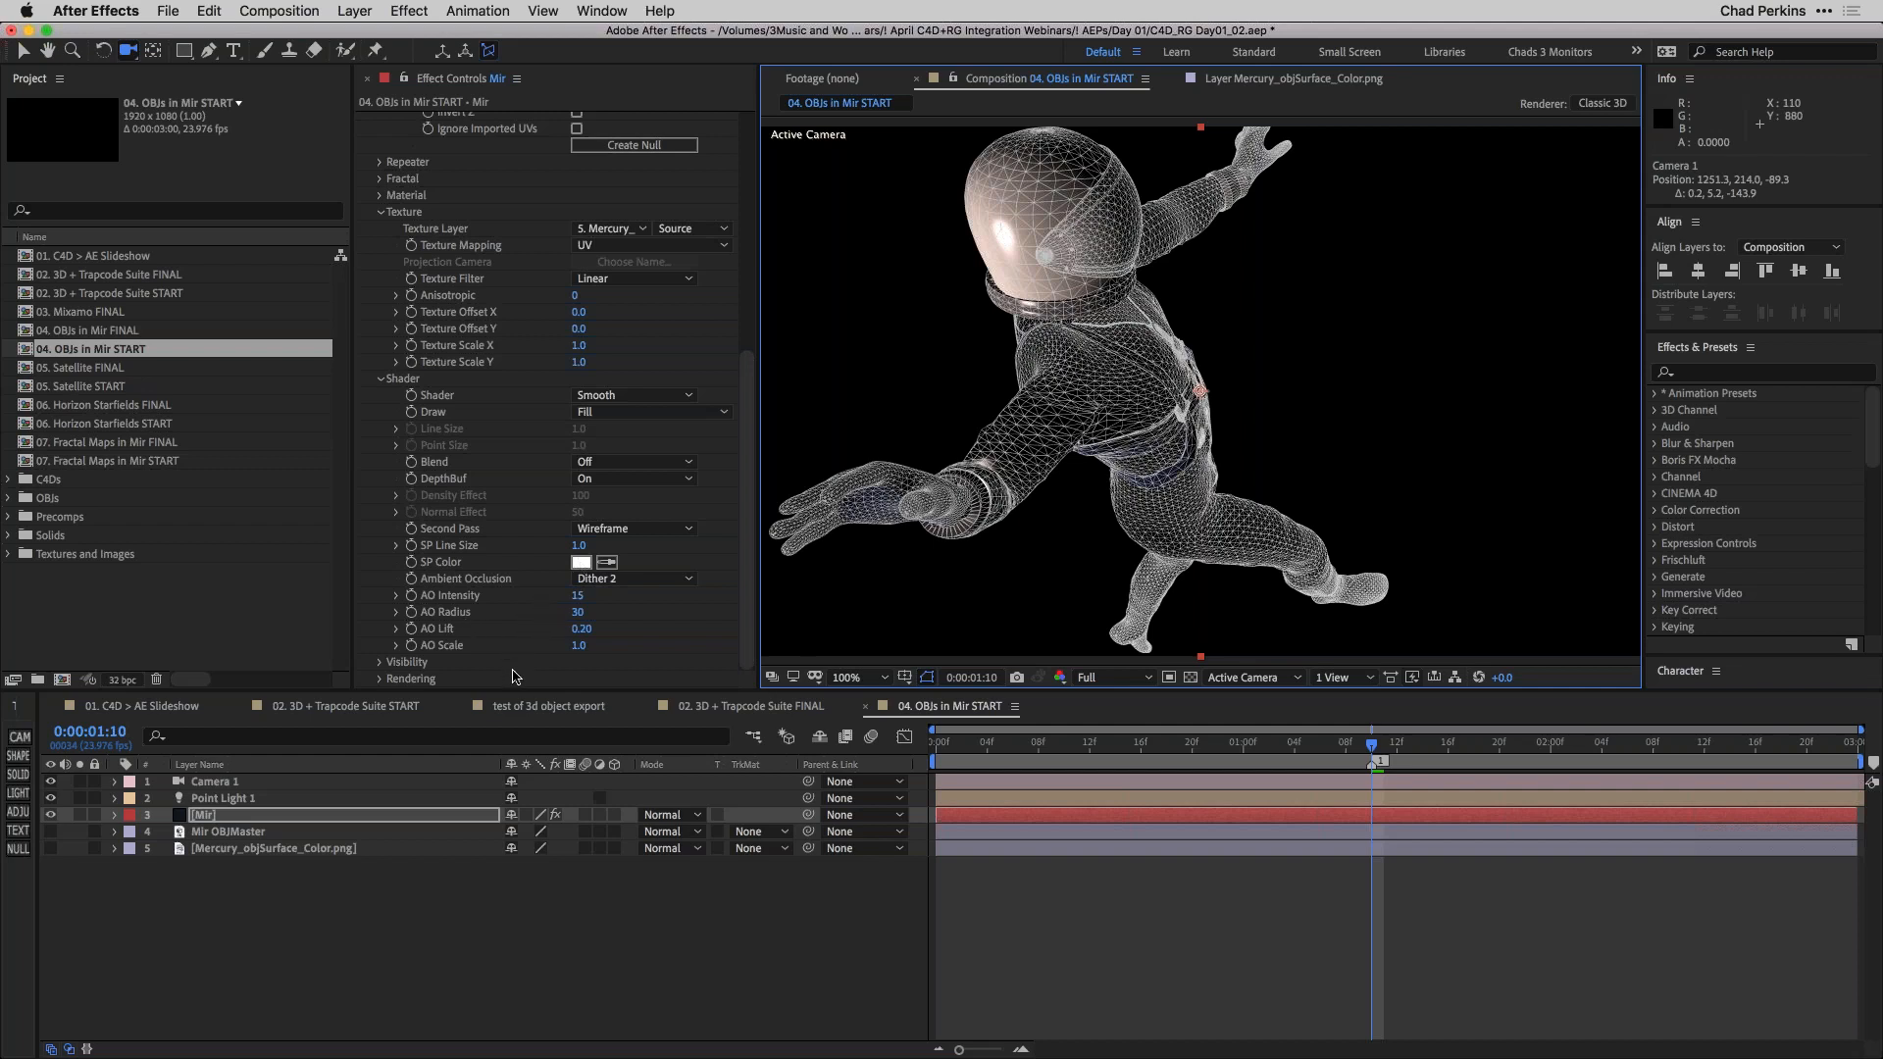
Open the 07. Fractal Maps in Mir START composition and reveal the Mir layer's Fractal settings.
double_click(159, 462)
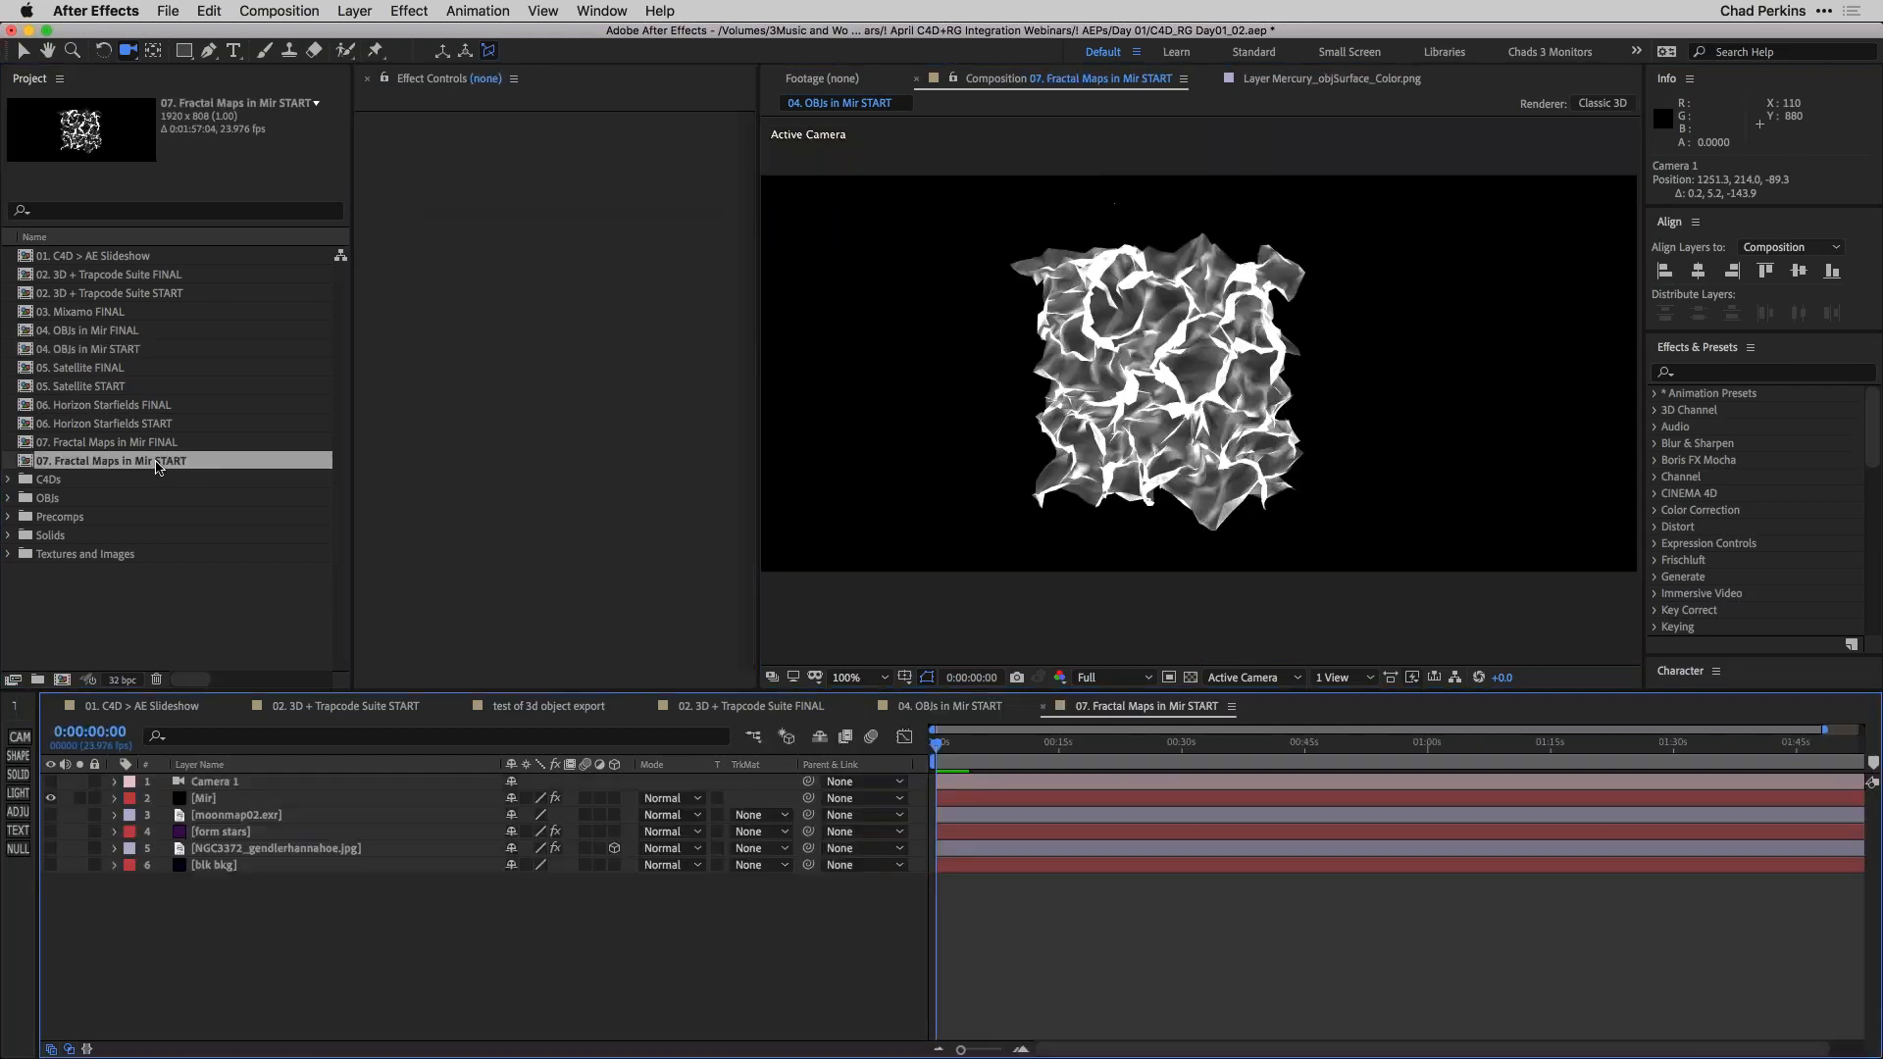
left_click(389, 800)
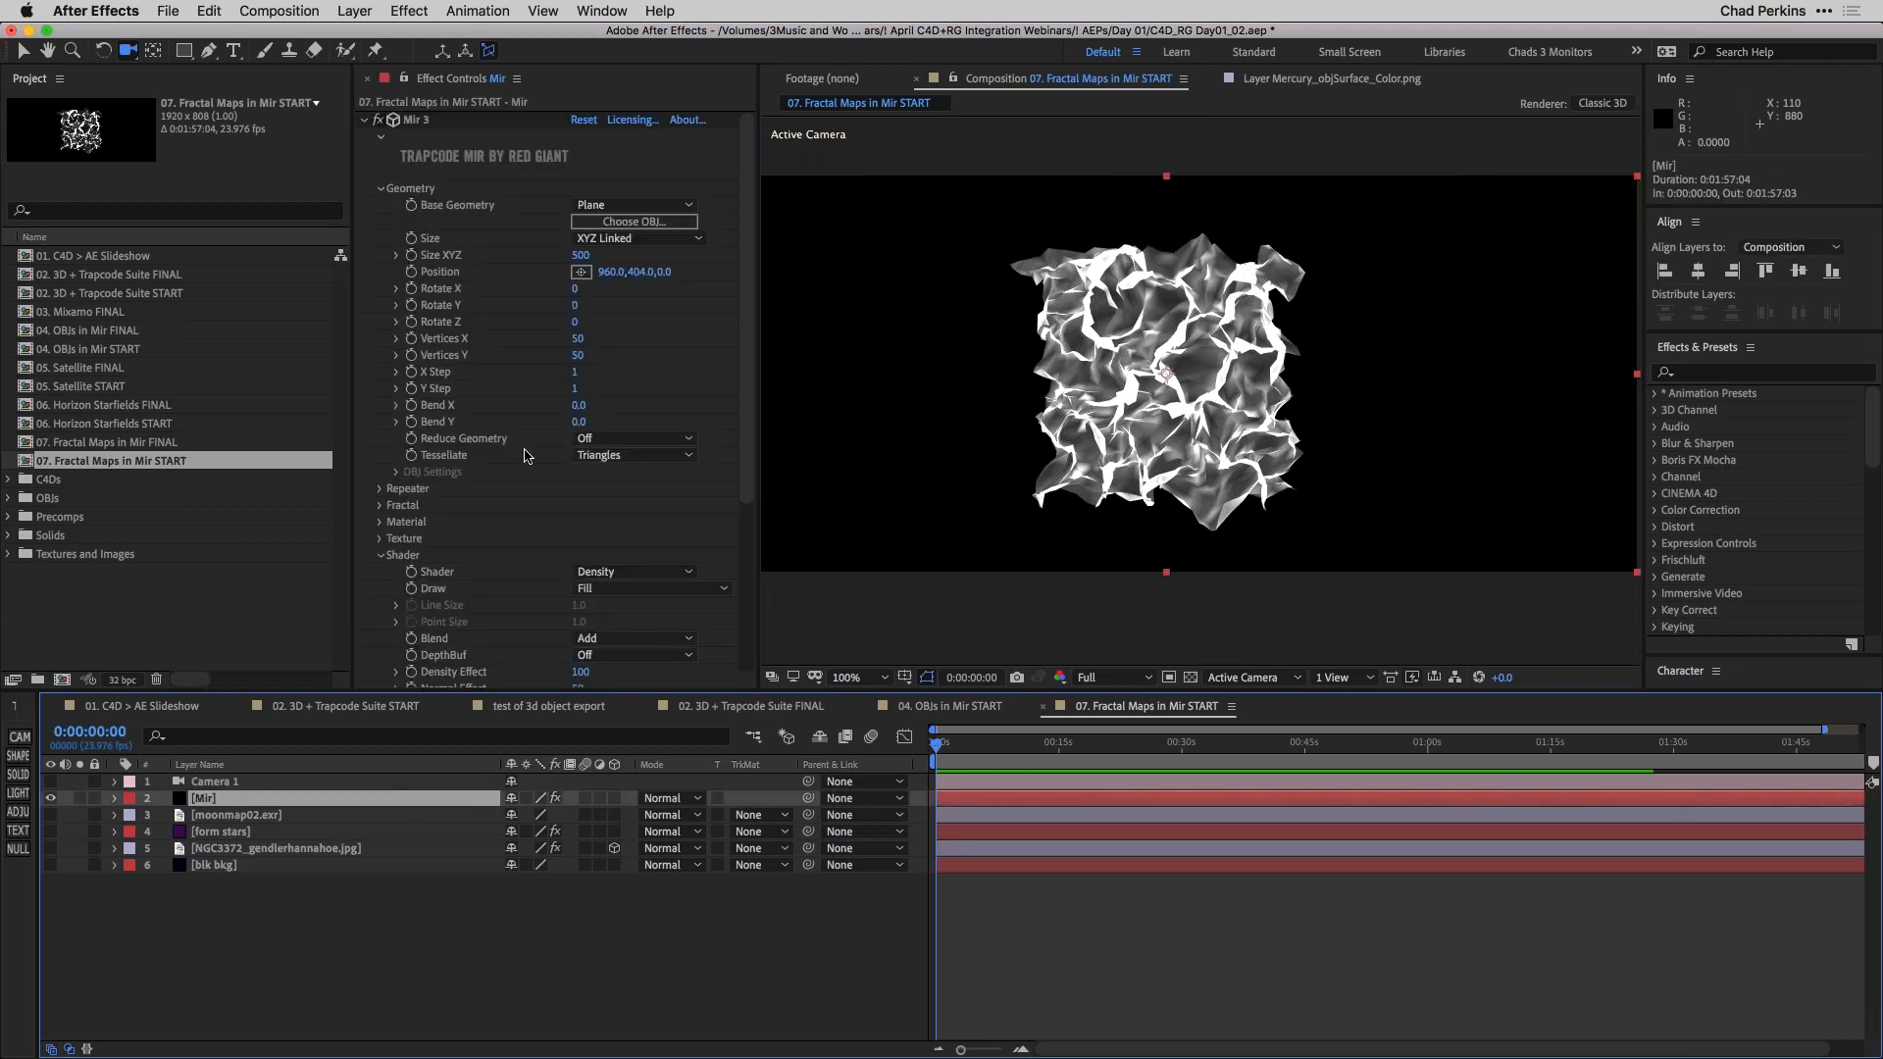
mouse_move(747, 317)
left_mouse_down()
mouse_move(747, 335)
mouse_move(747, 316)
left_mouse_up()
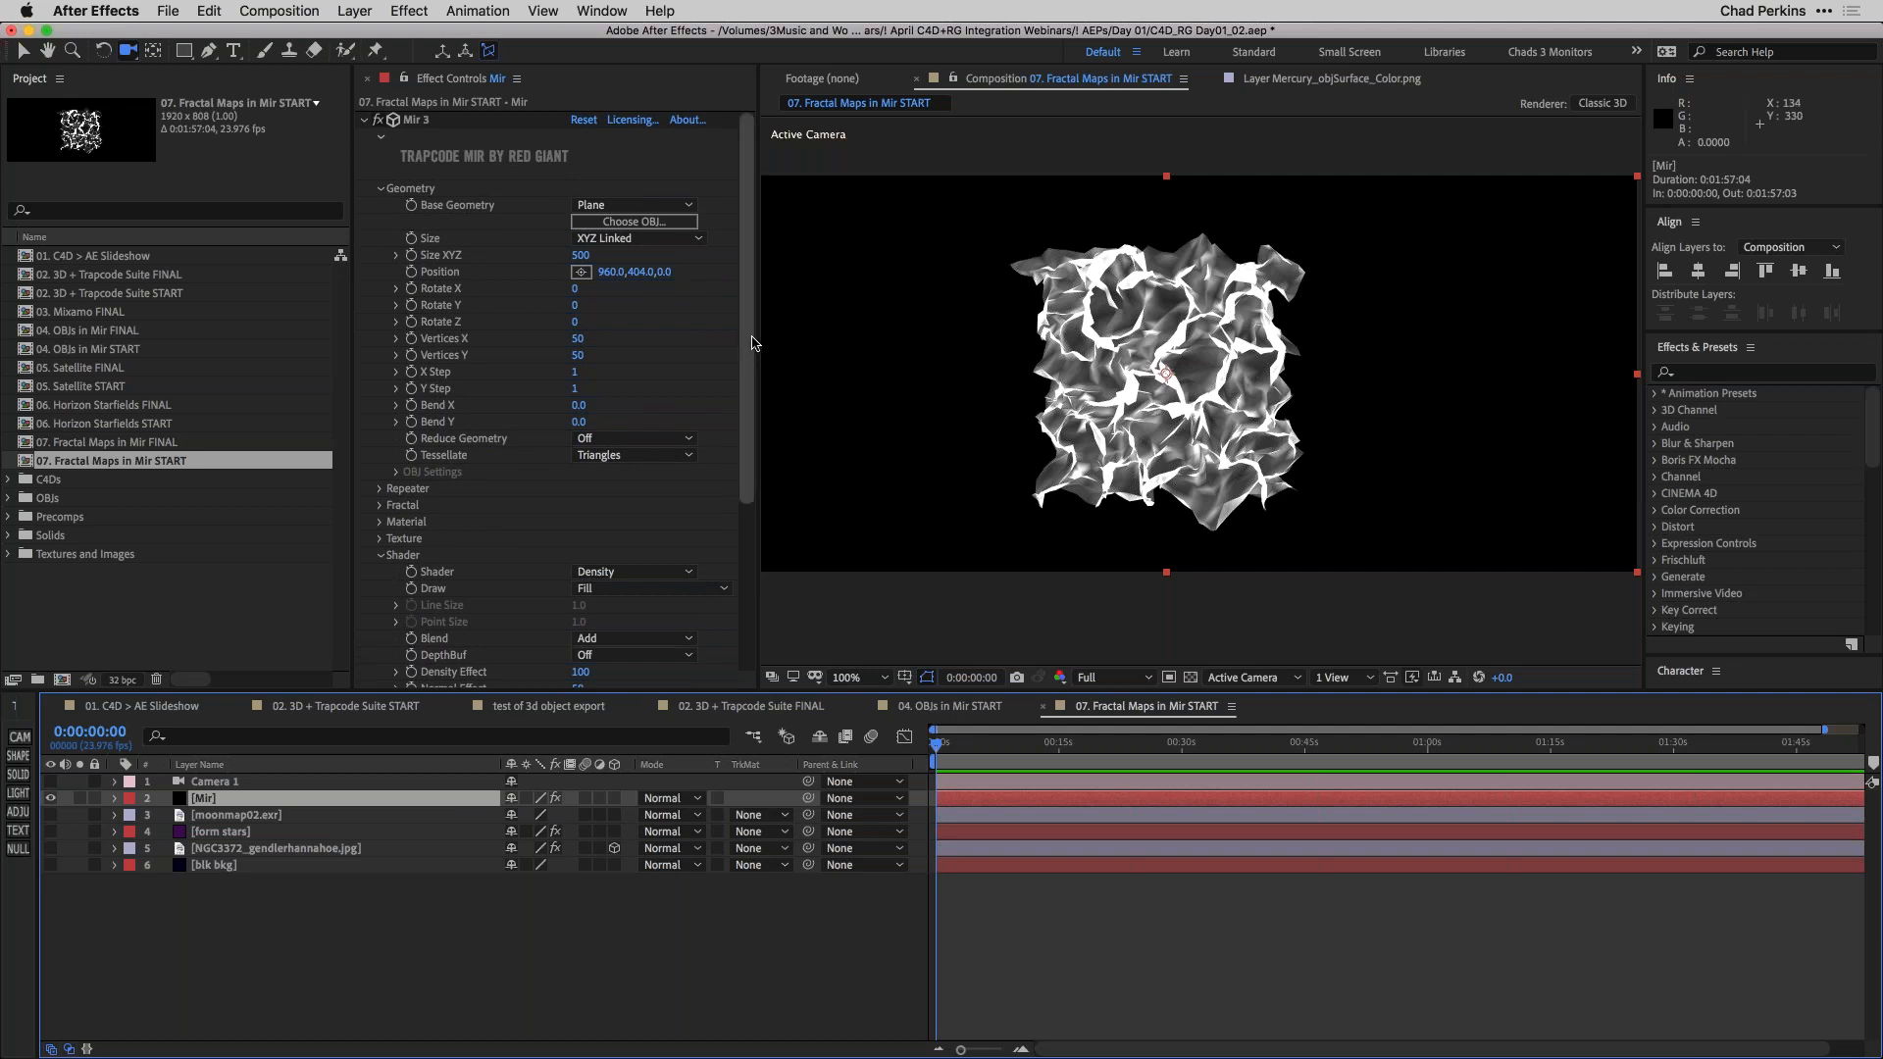
left_click(380, 506)
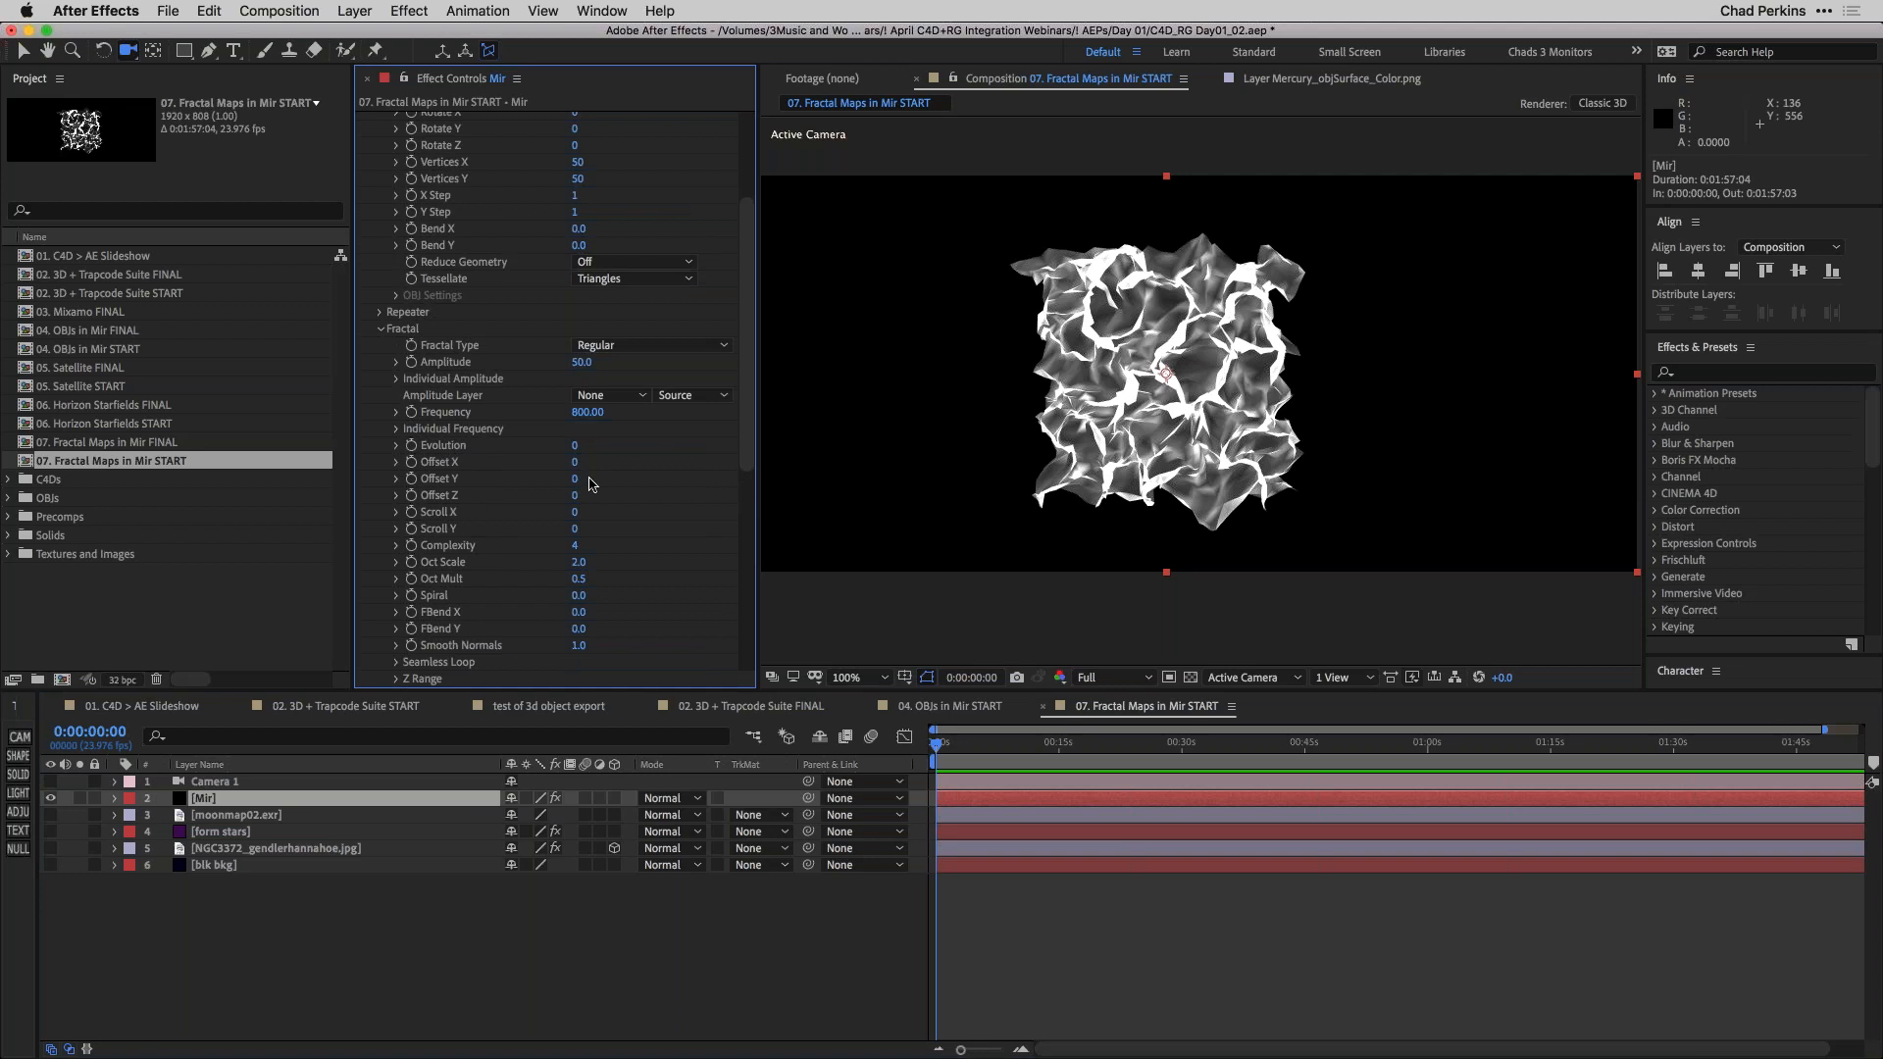
Try a Fractal Evolution of about 192 on the Mir layer and undo it.
left_click_drag(576, 445, 740, 448)
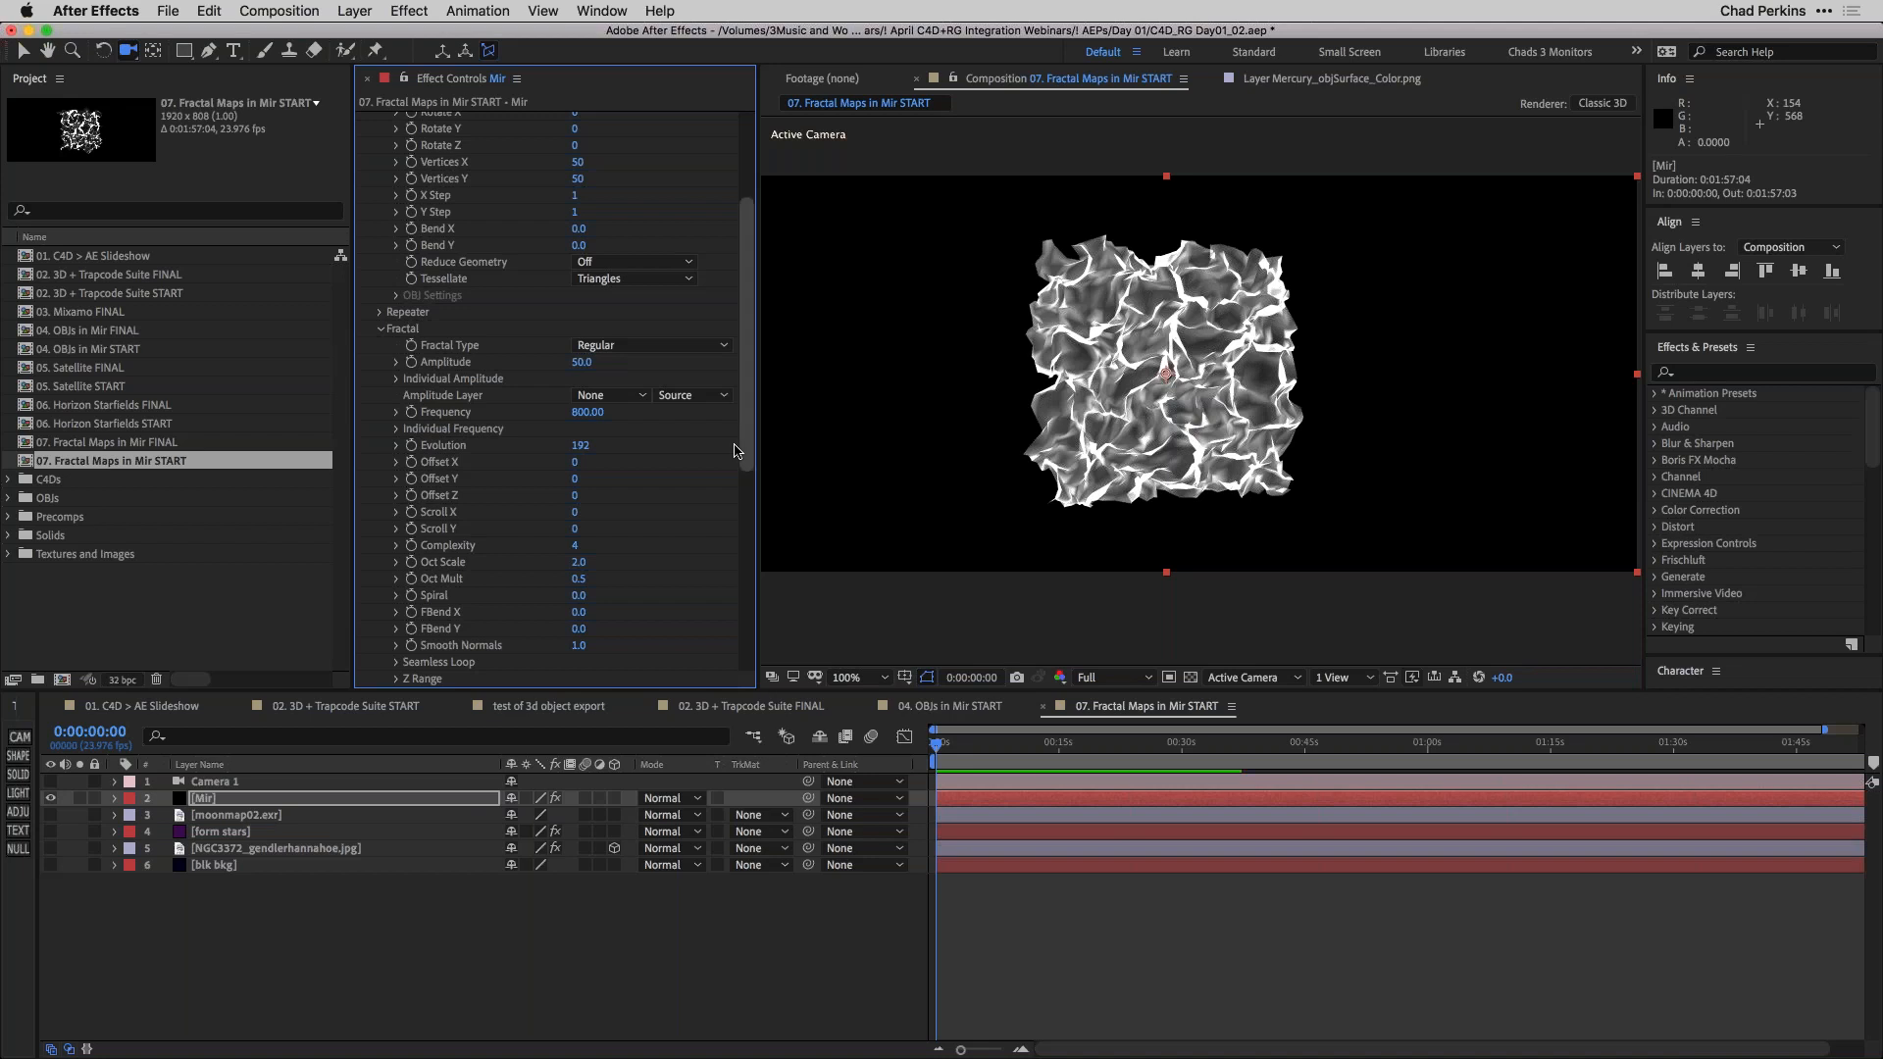
key("super+z")
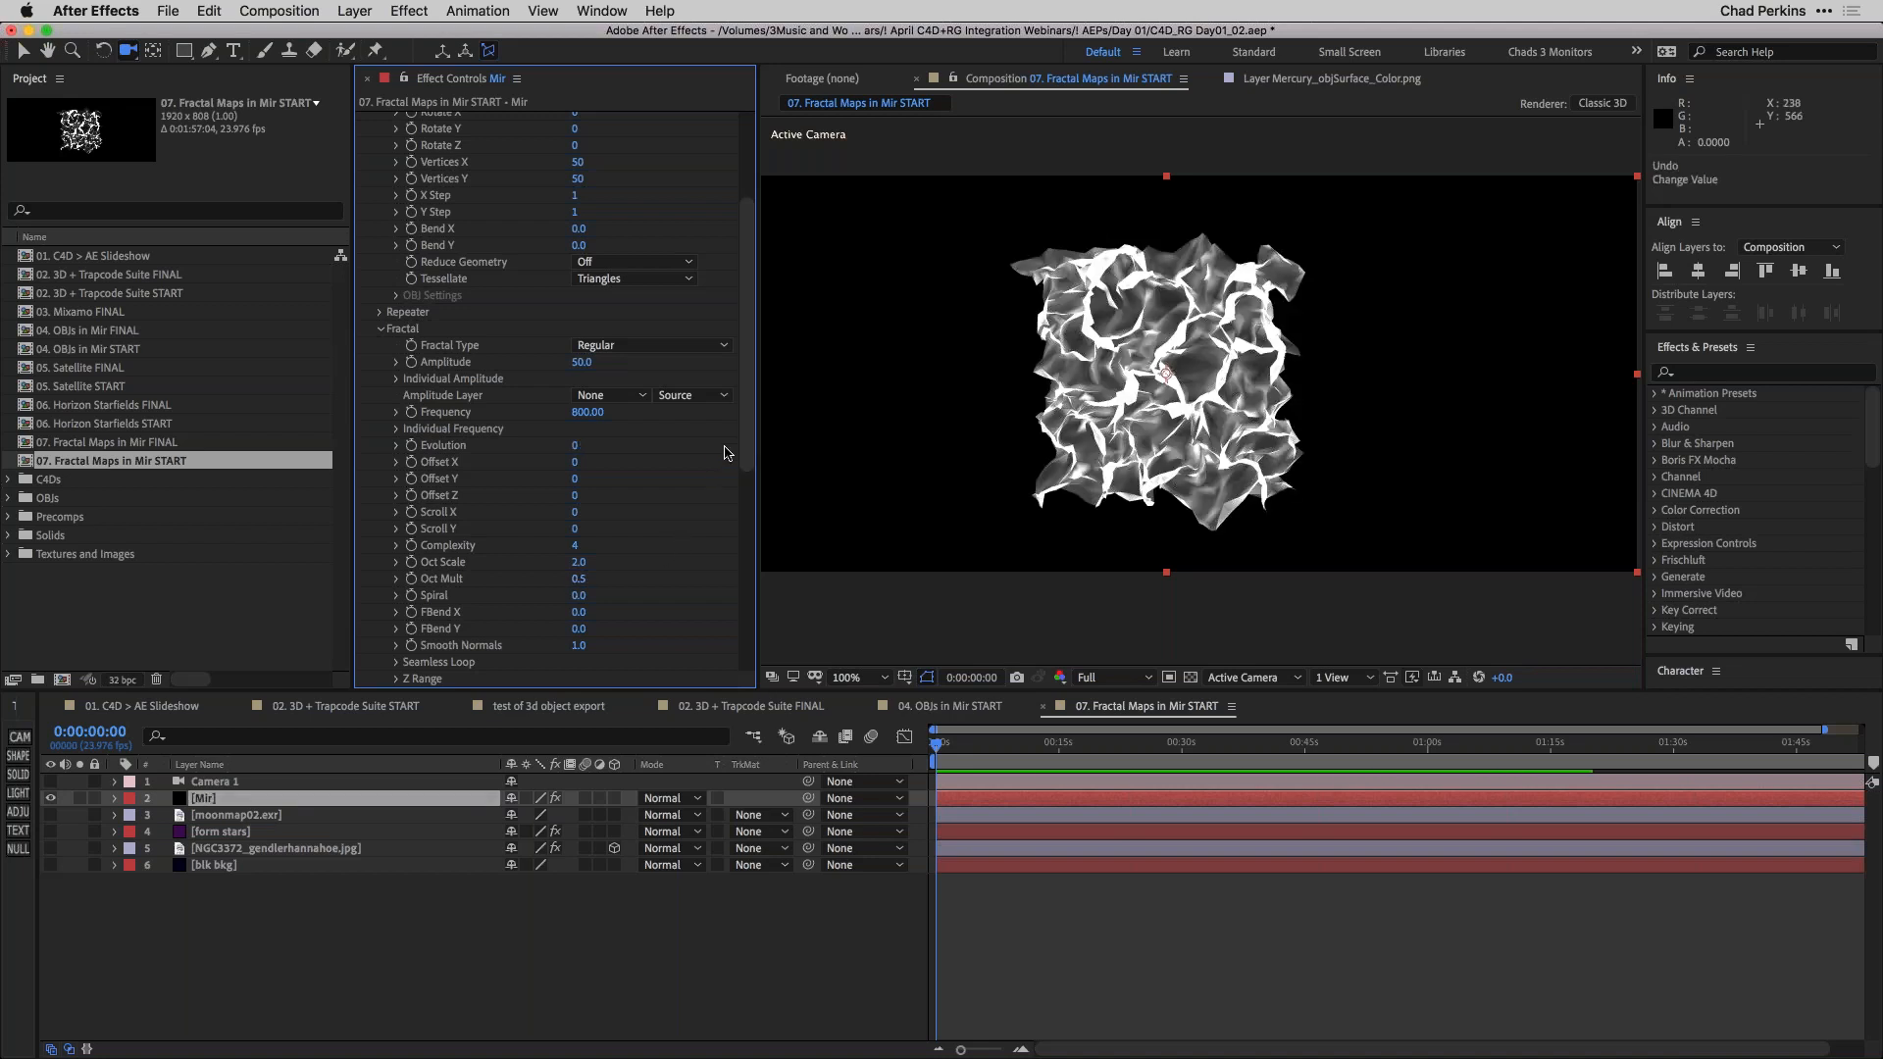
Set the Mir effect's Fractal Frequency to 0 to flatten the plane.
left_click_drag(755, 449, 755, 334)
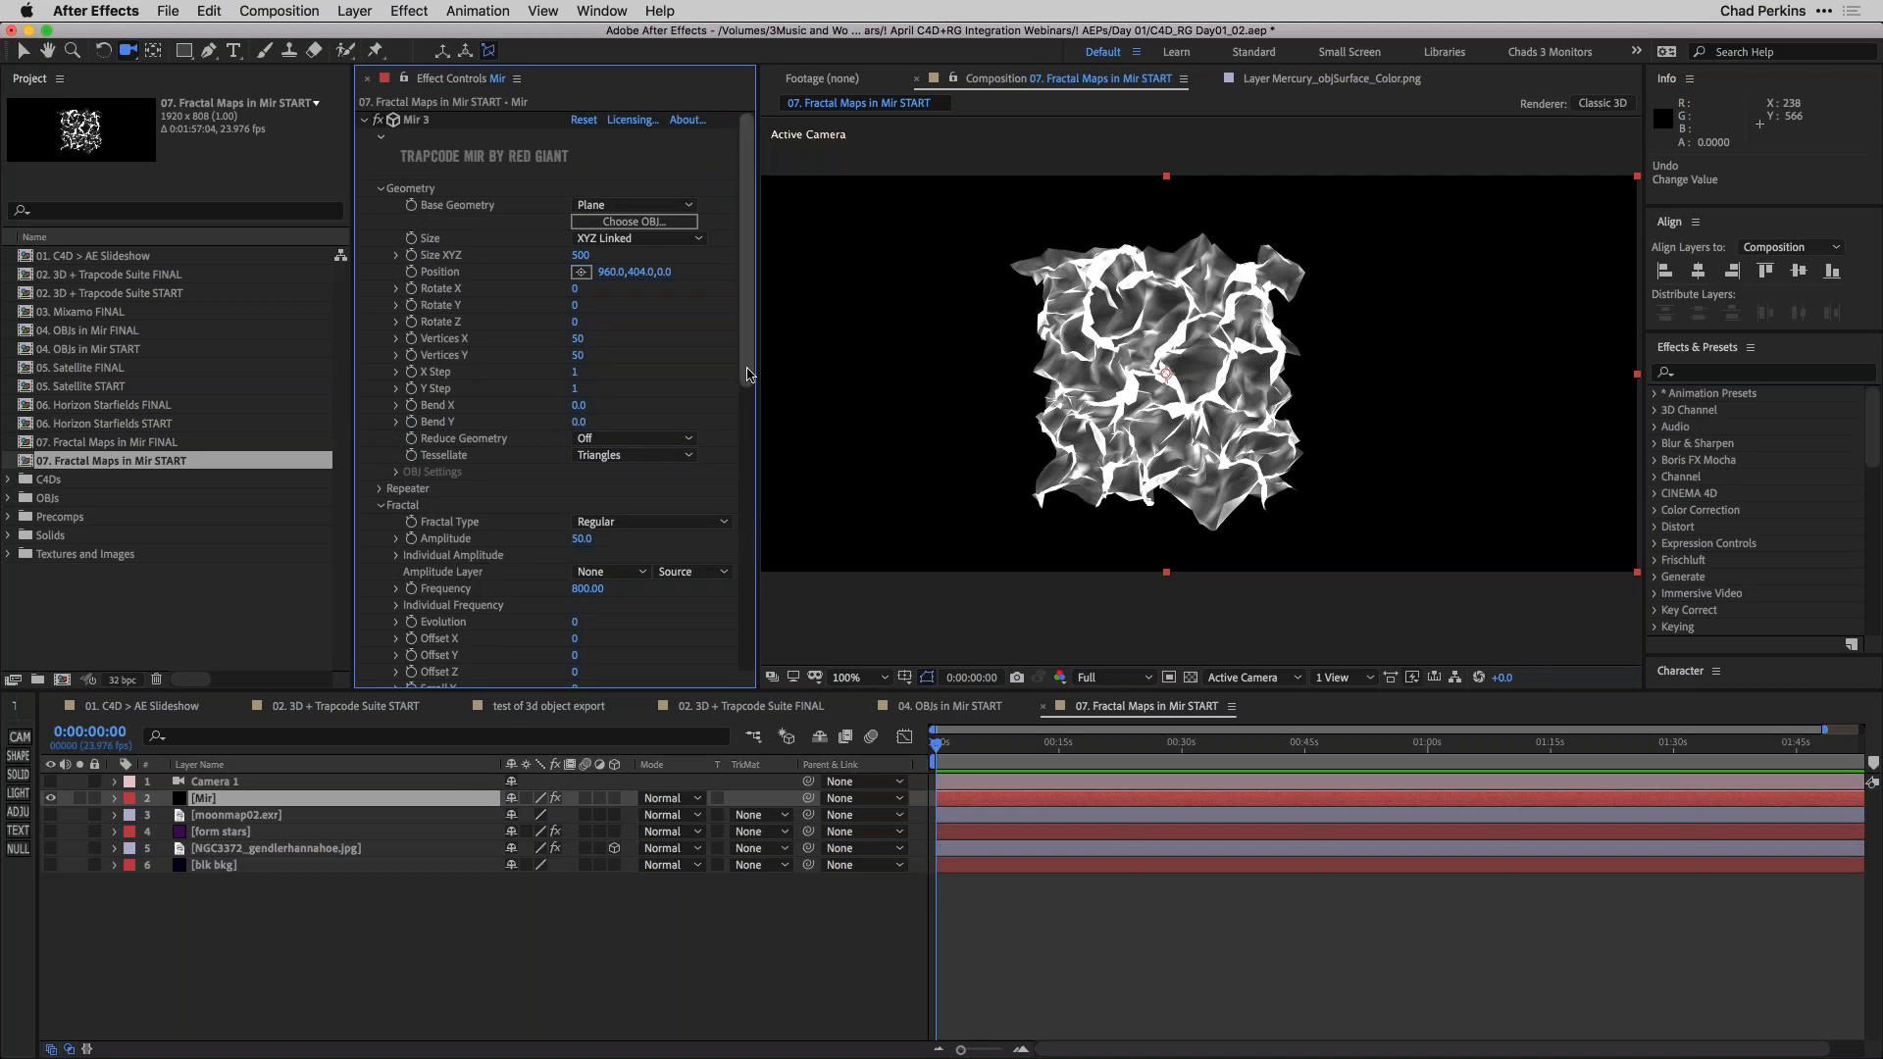
scroll(749, 380, "down", 2)
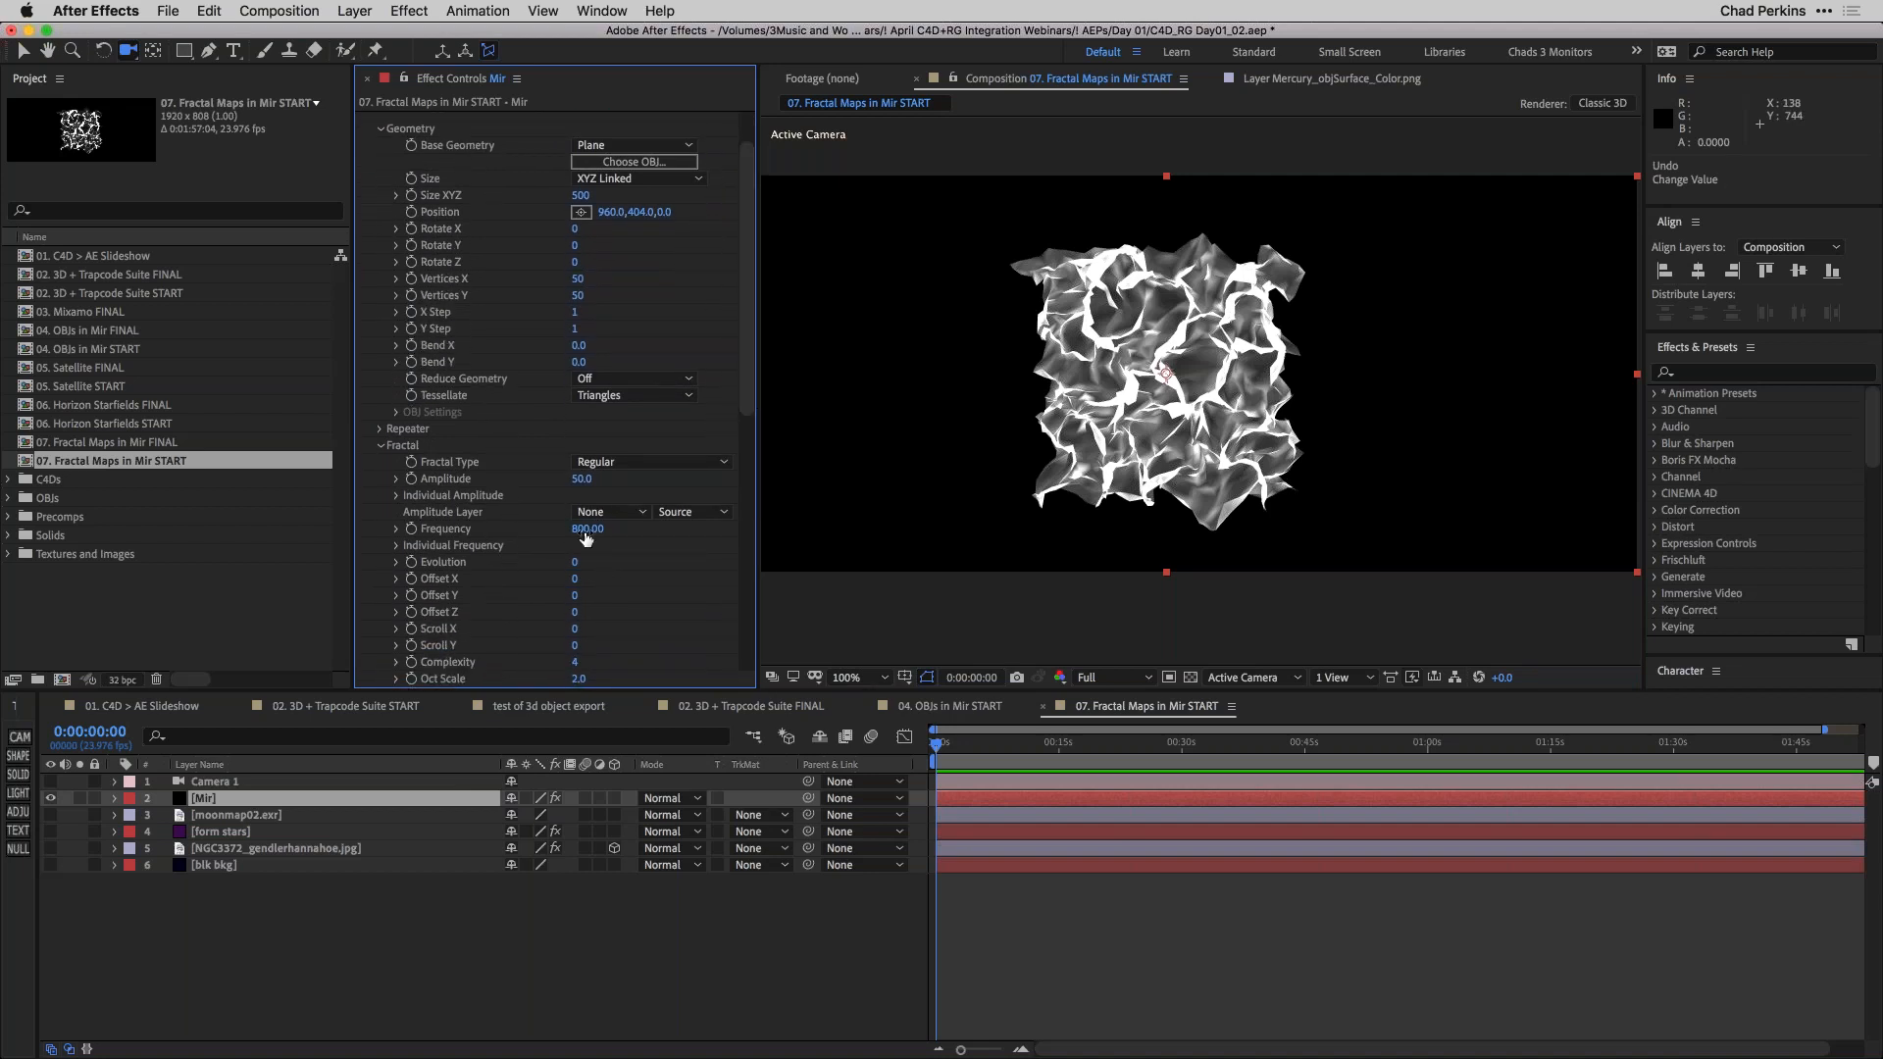
left_click(589, 529)
type("0")
key("Return")
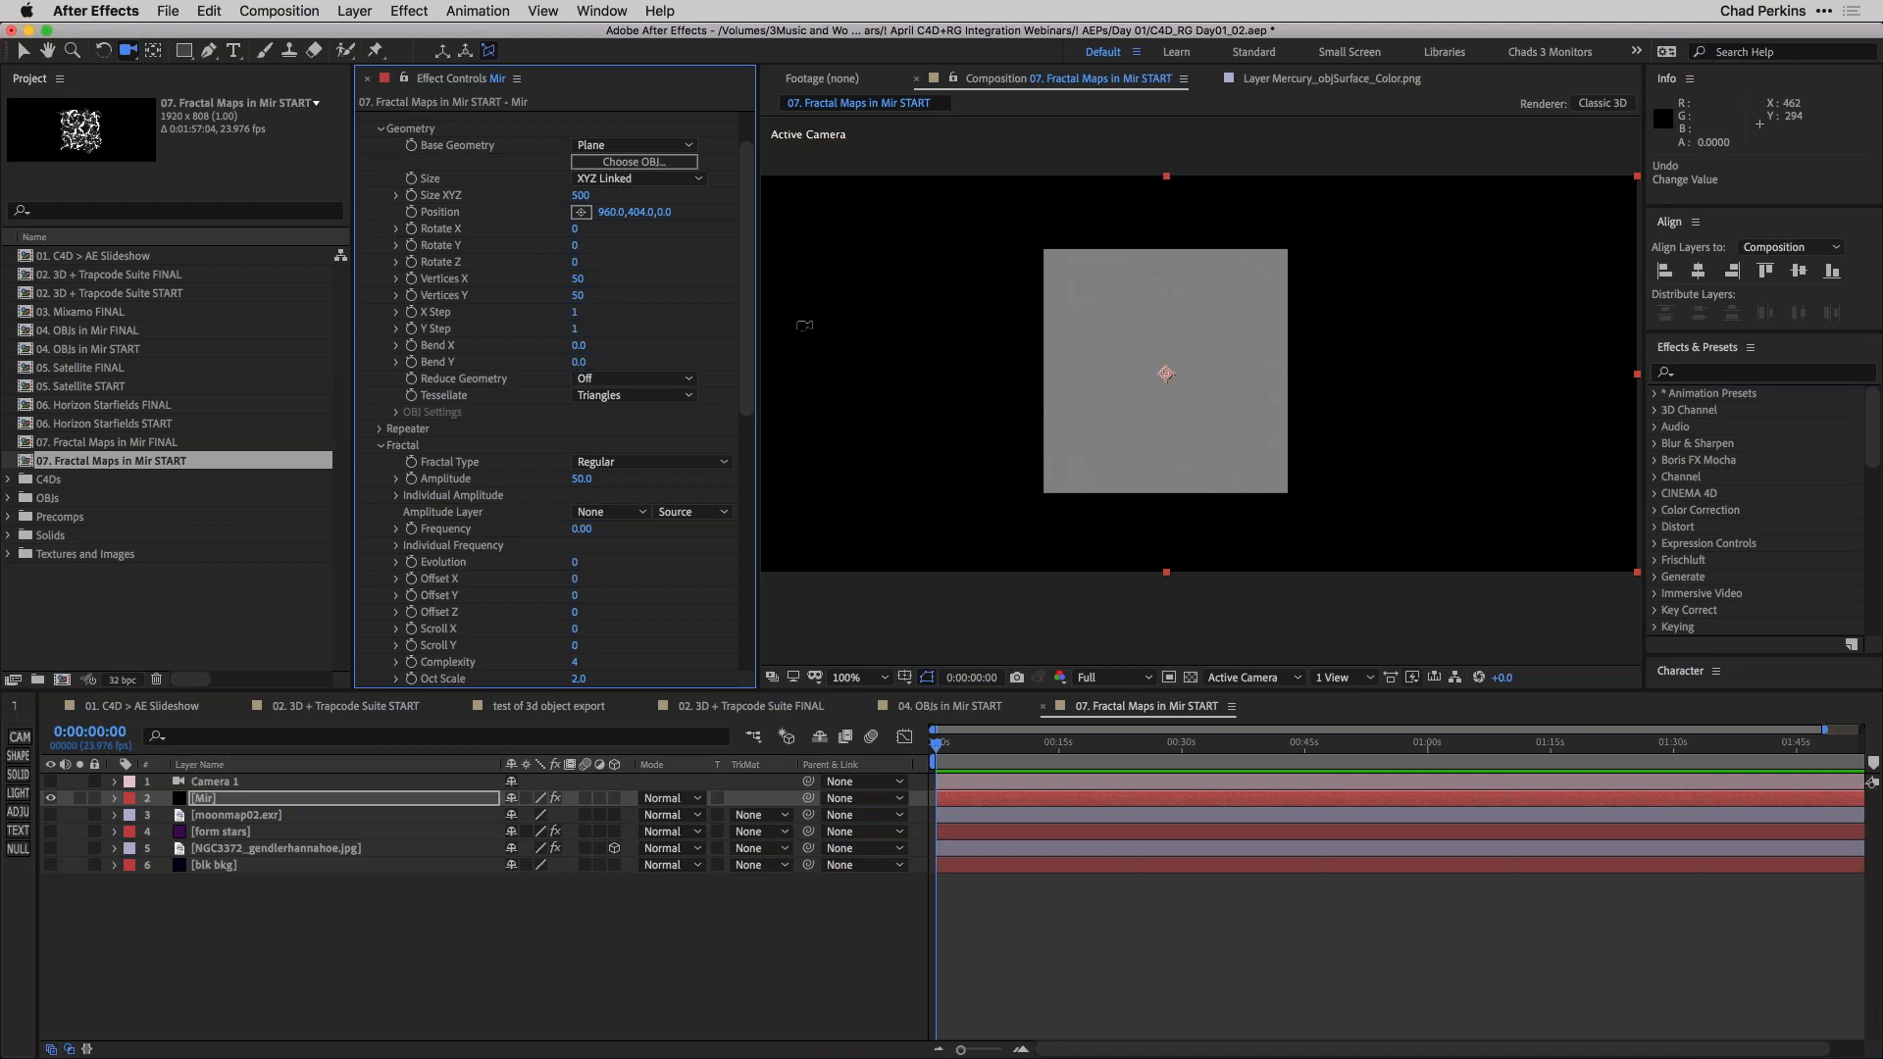
Examine the moonmap02.exr layer in its own viewer with the viewer area enlarged, and return to the 07. Fractal Maps in Mir START composition.
scroll(748, 320, "up", 3)
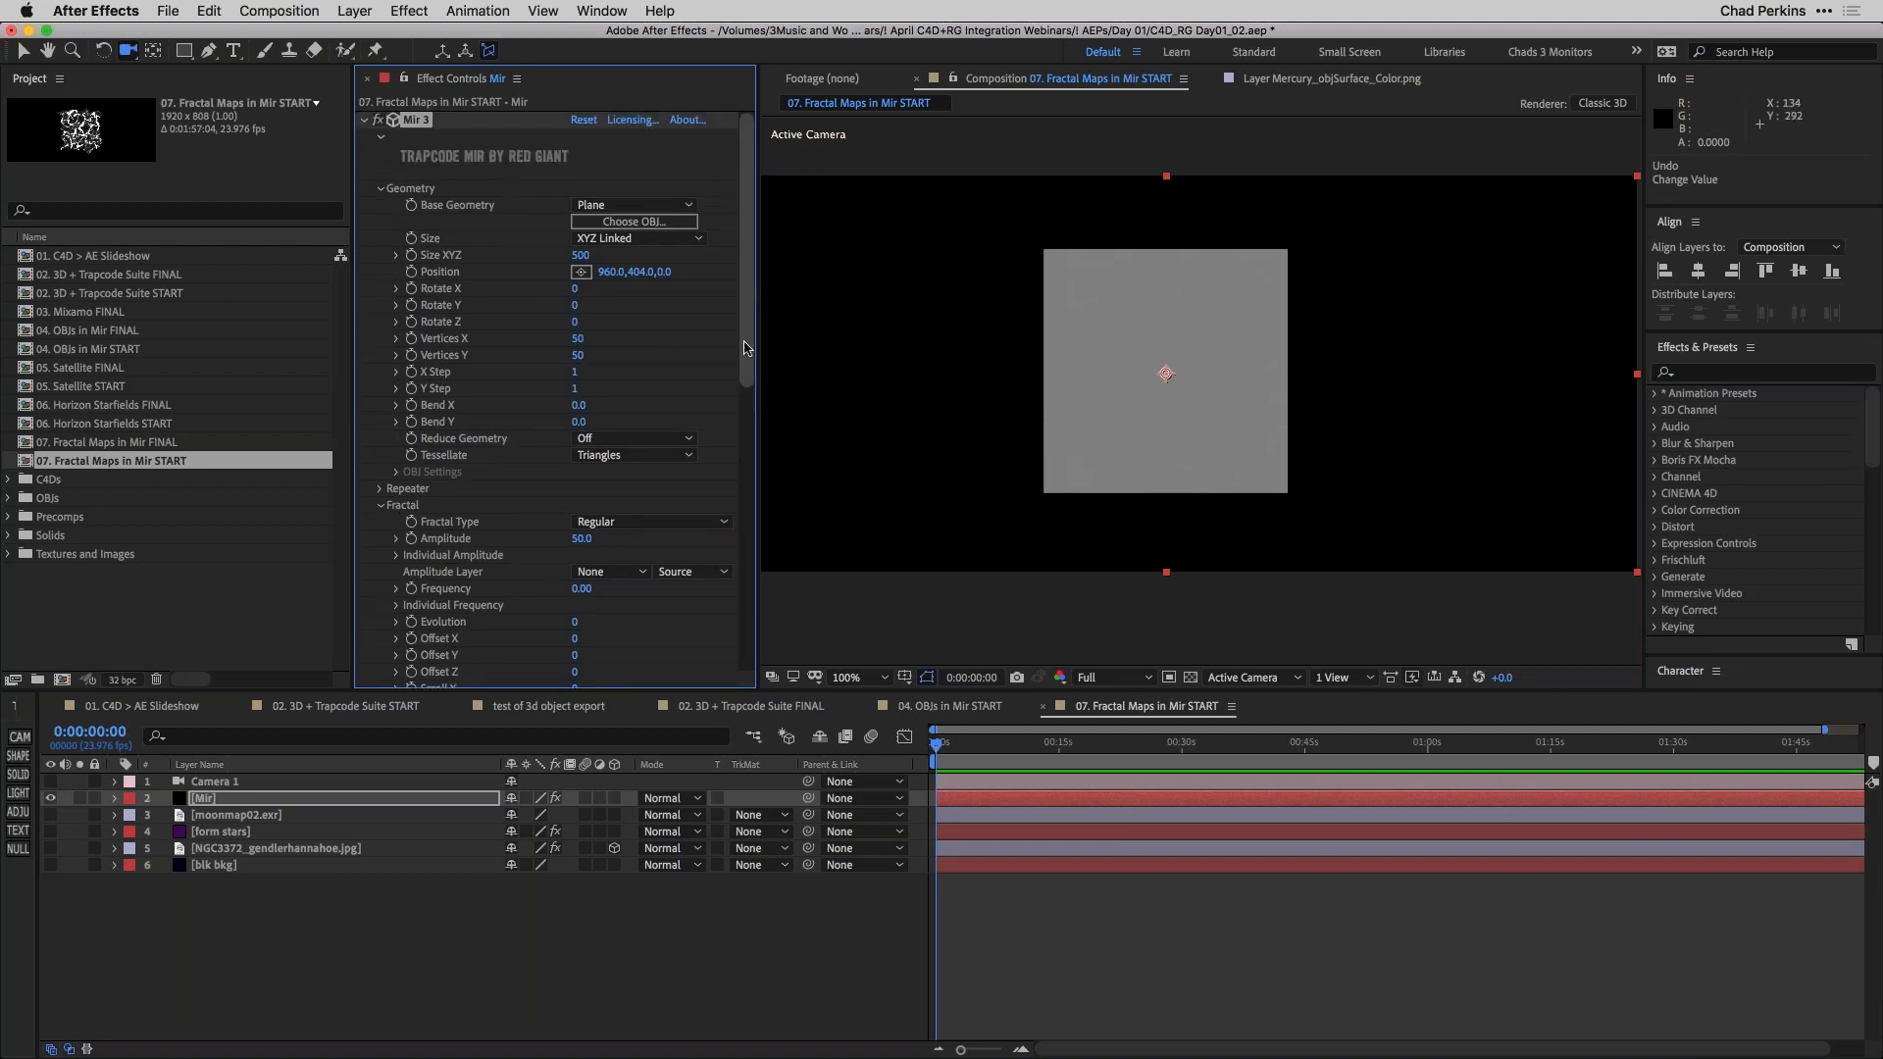
scroll(752, 387, "down", 6)
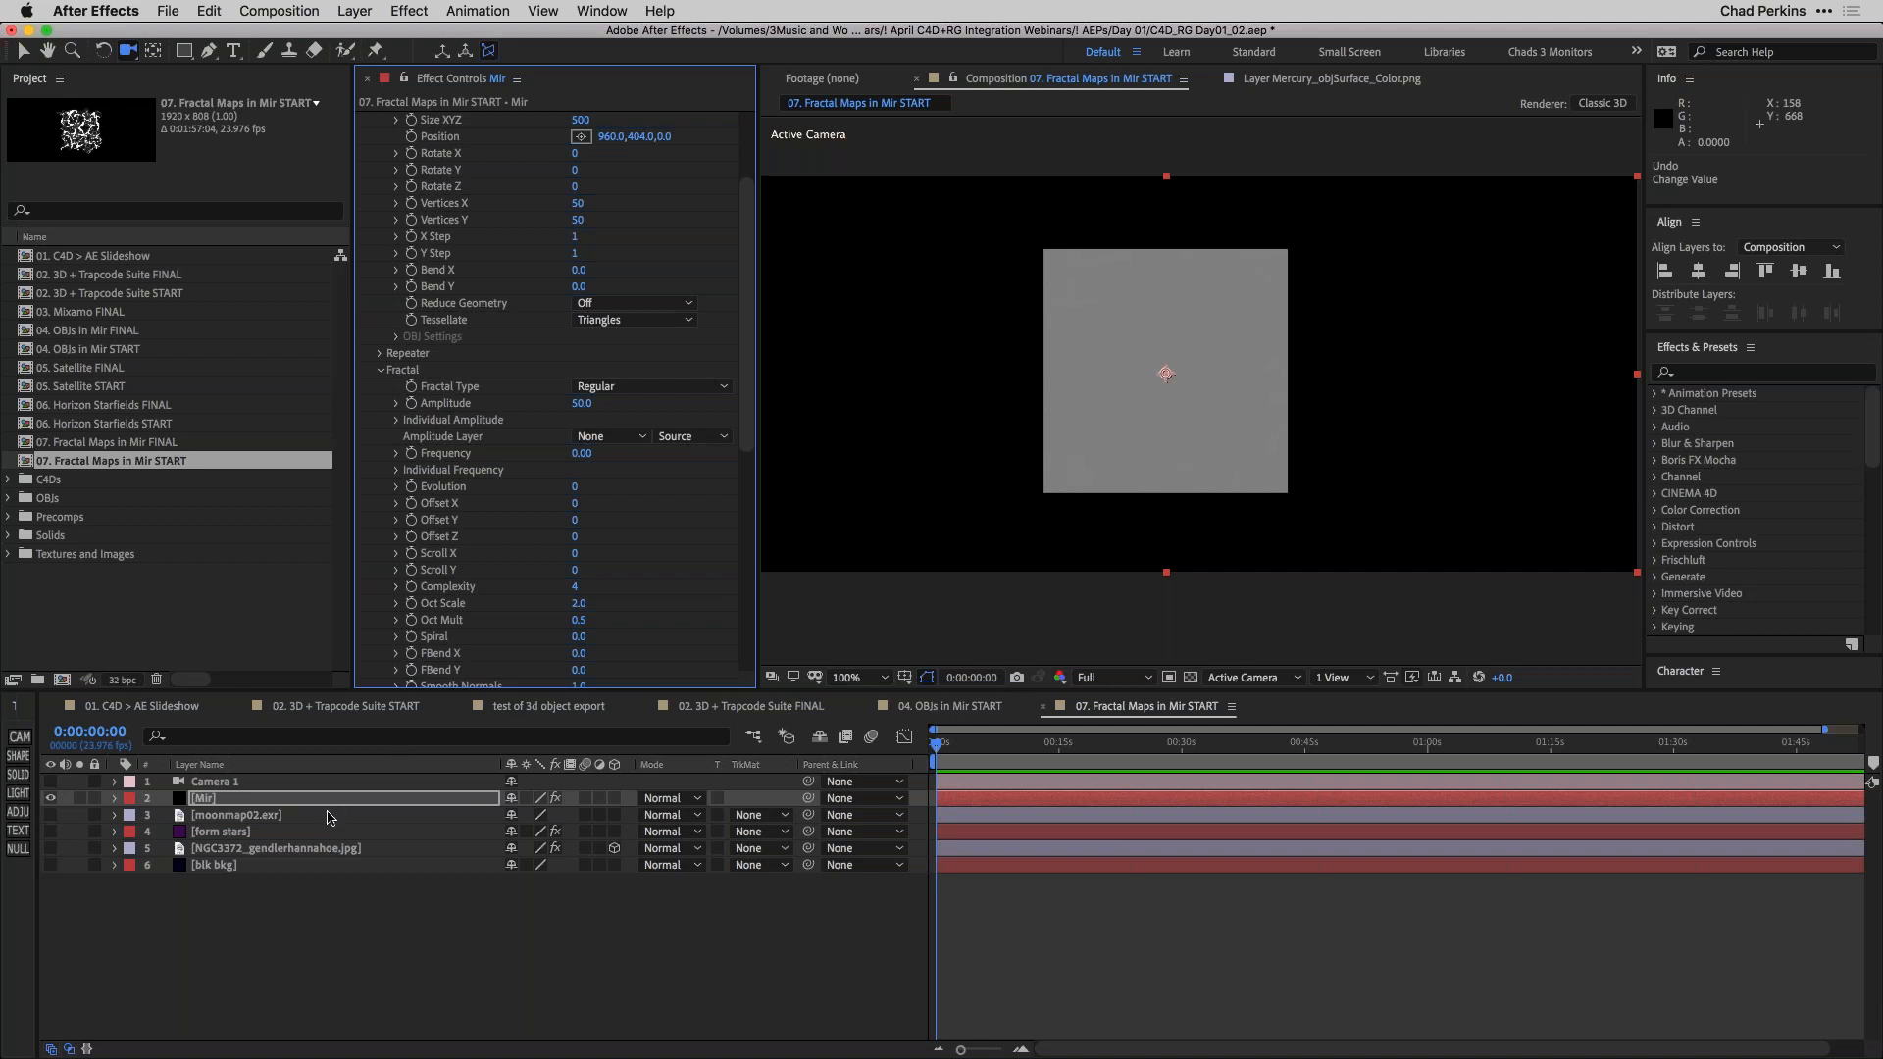
left_click(329, 816)
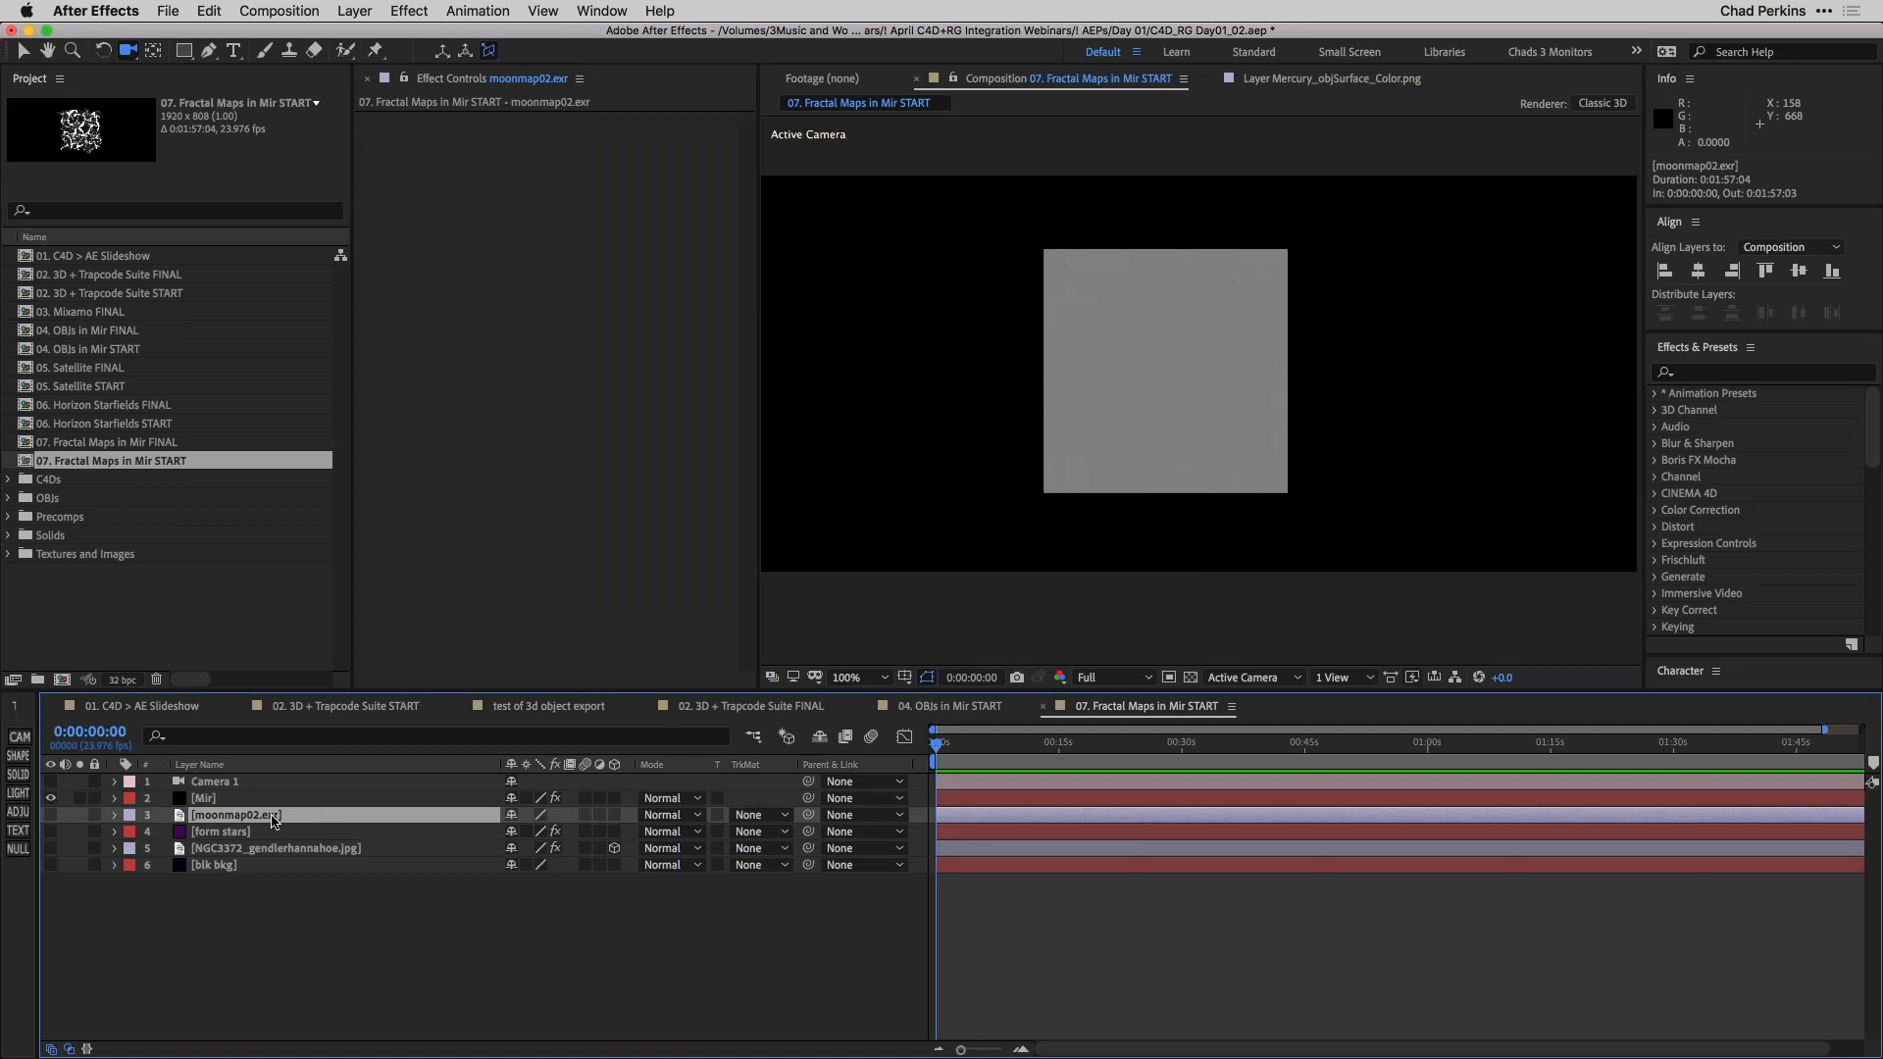
double_click(272, 817)
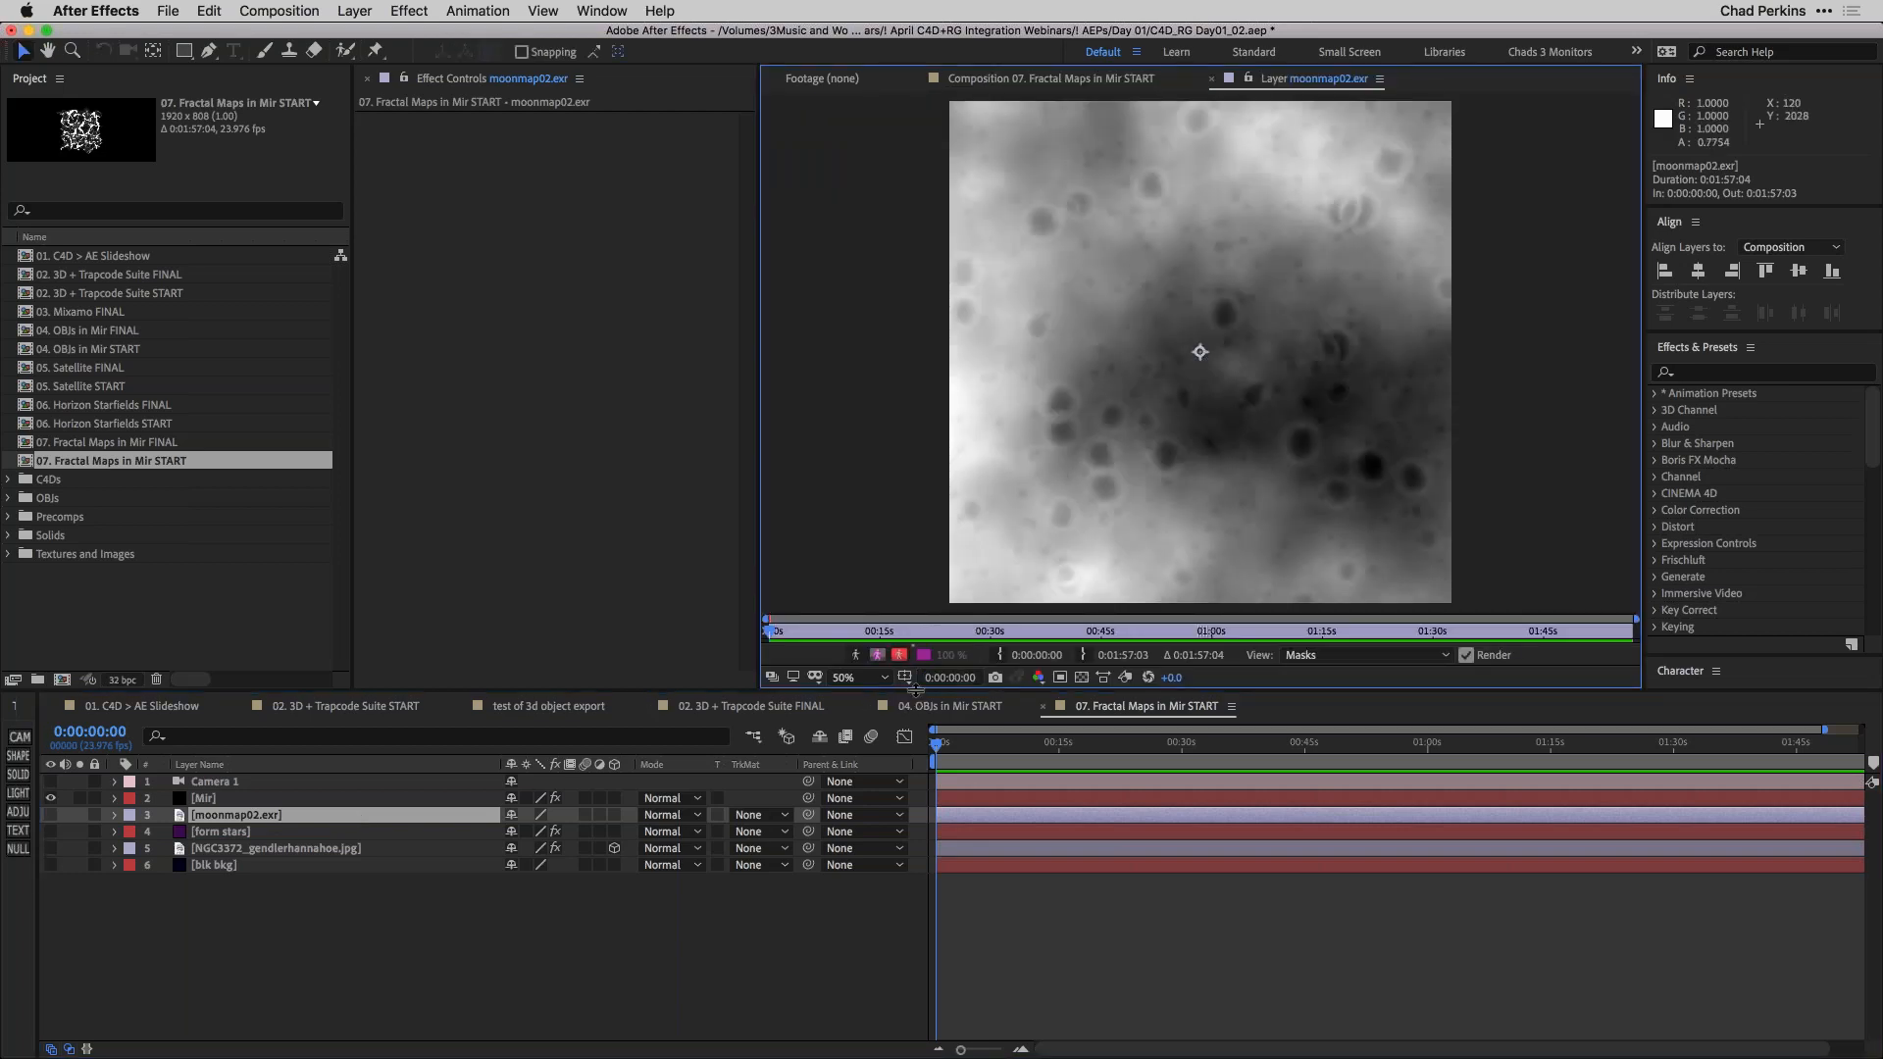
left_click_drag(915, 691, 916, 788)
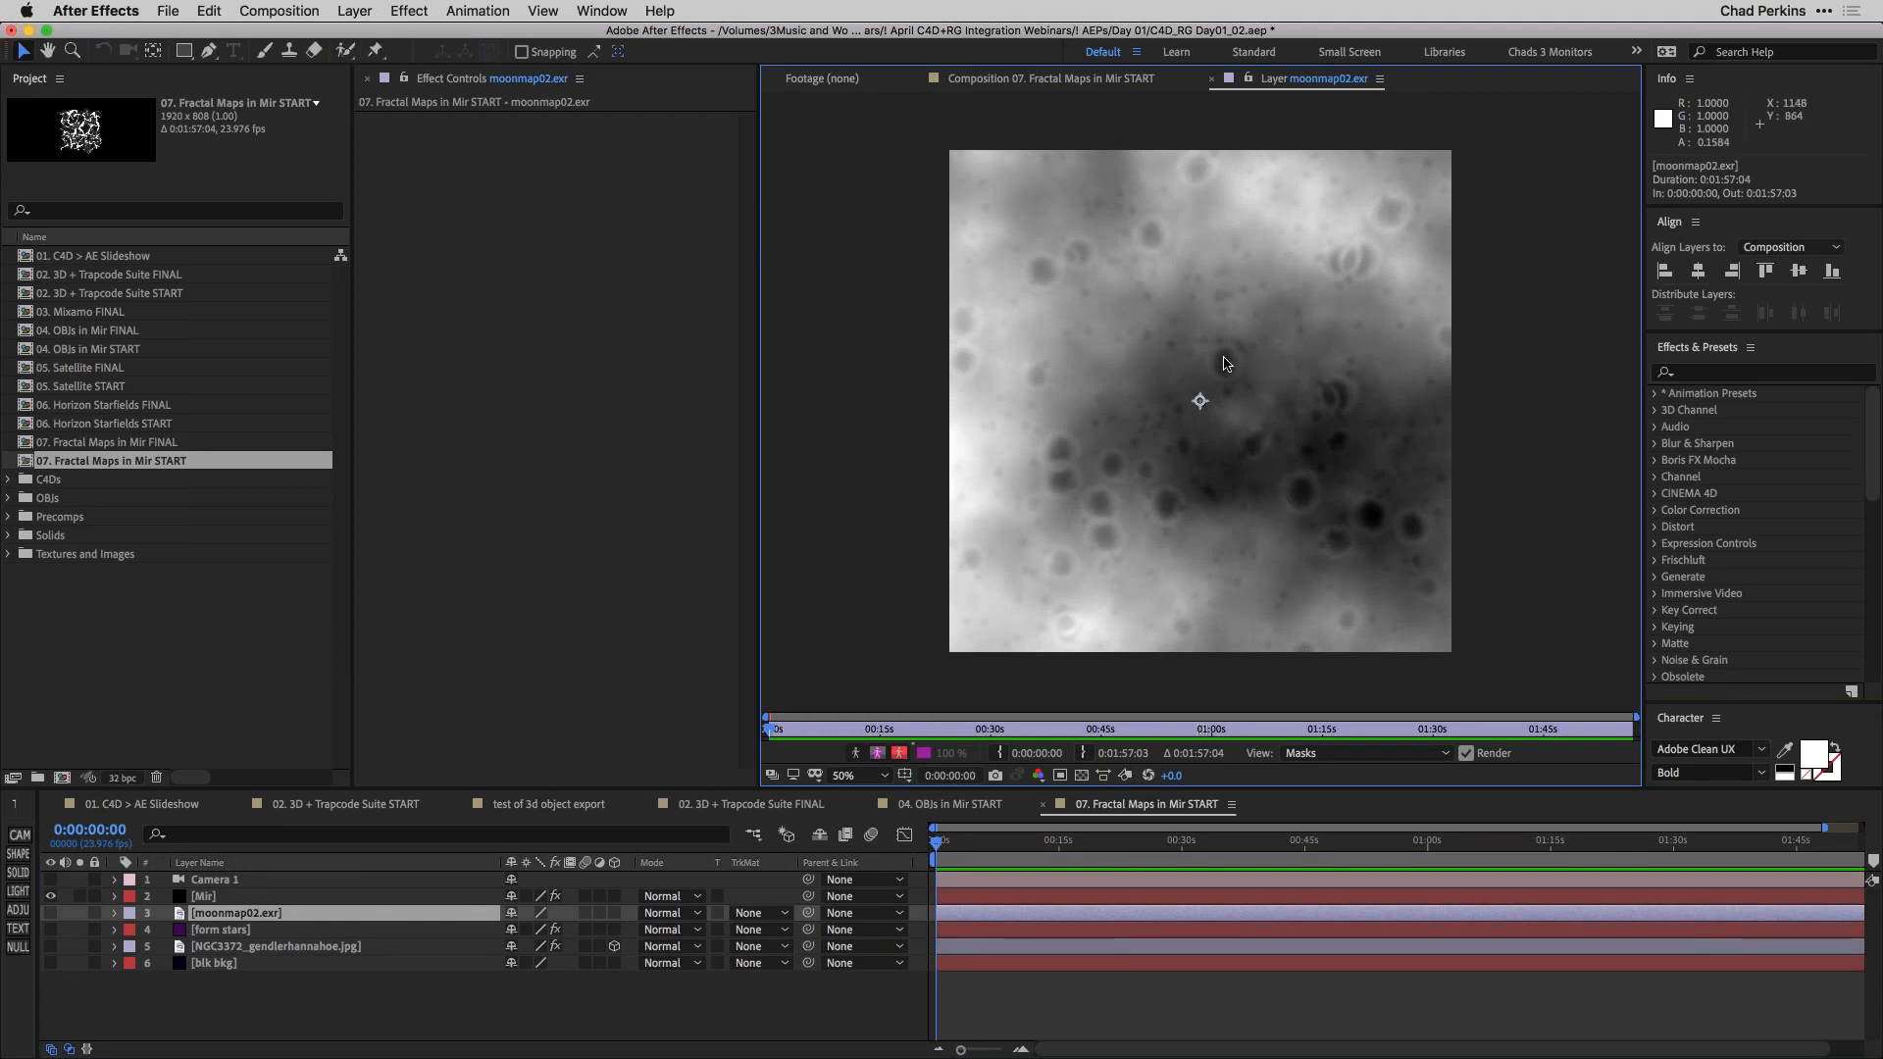
key("period")
key("comma")
left_click(1080, 82)
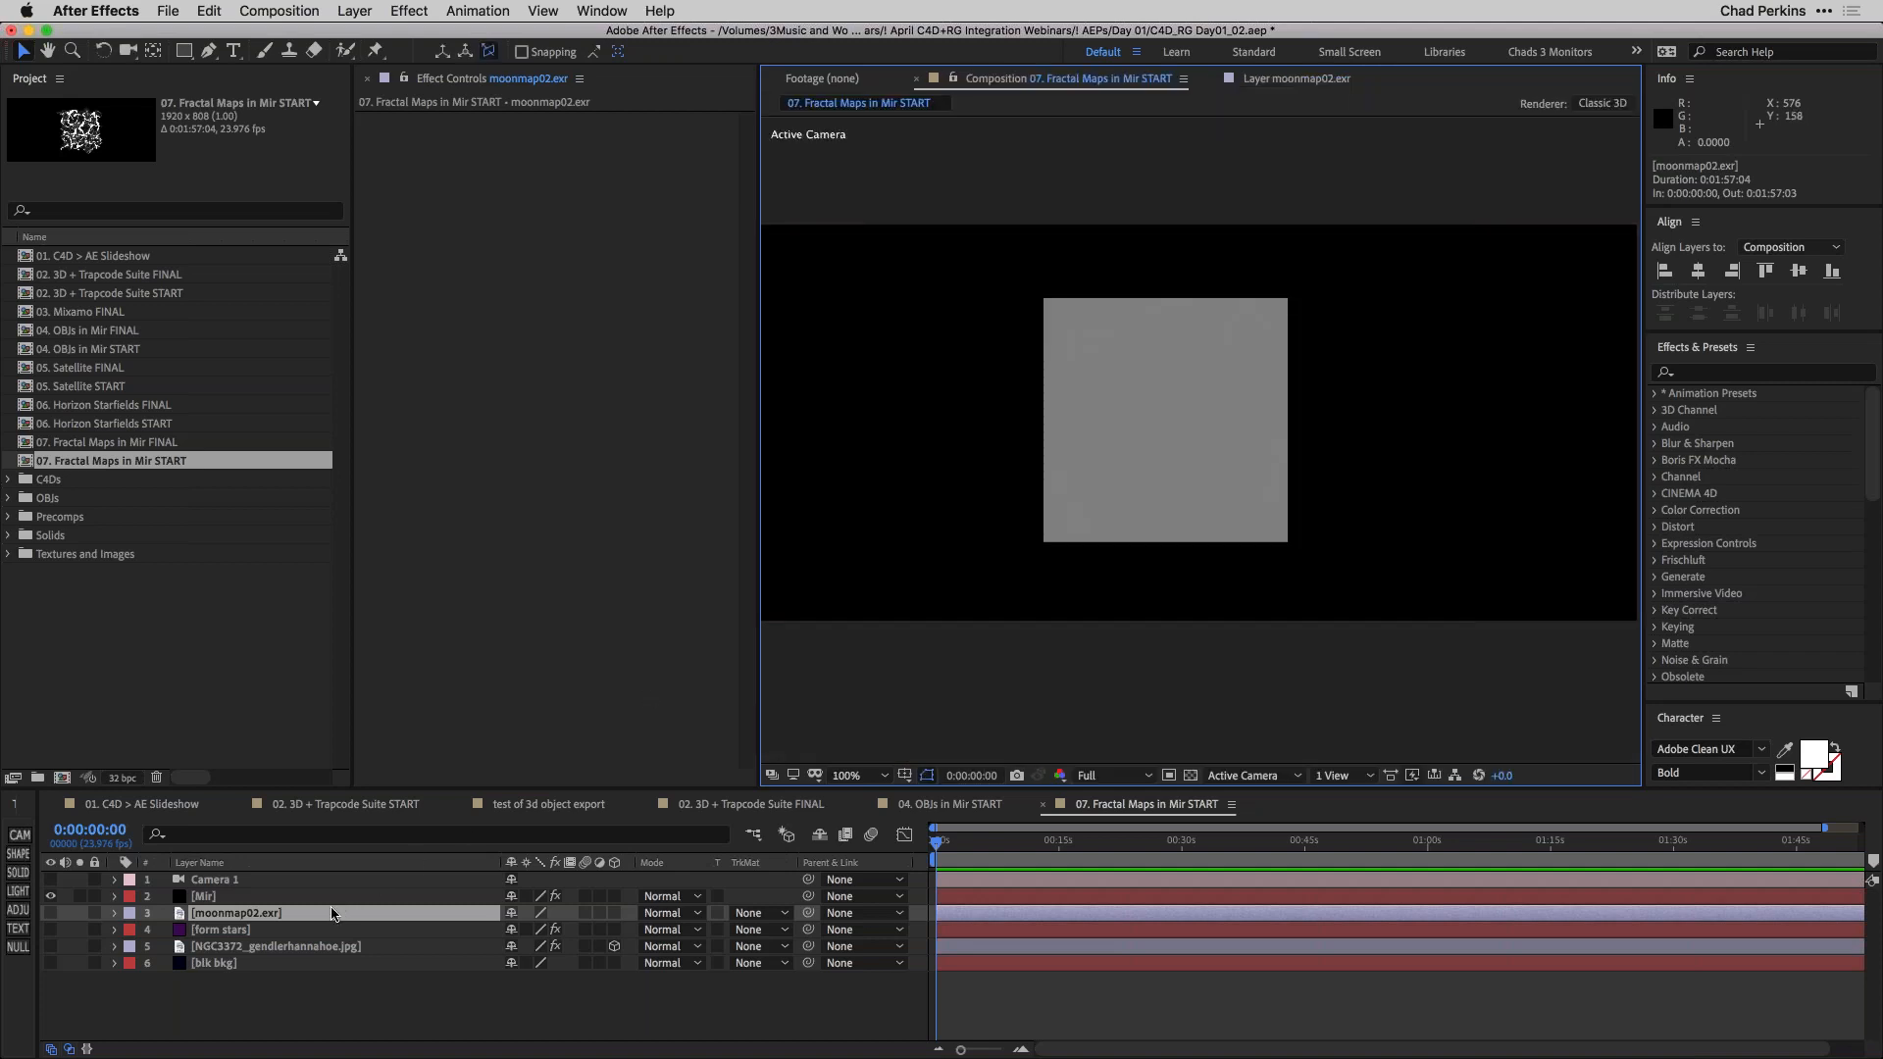
Select the Mir layer and switch the project's color depth to 8 bpc.
left_click(333, 912)
left_click(333, 897)
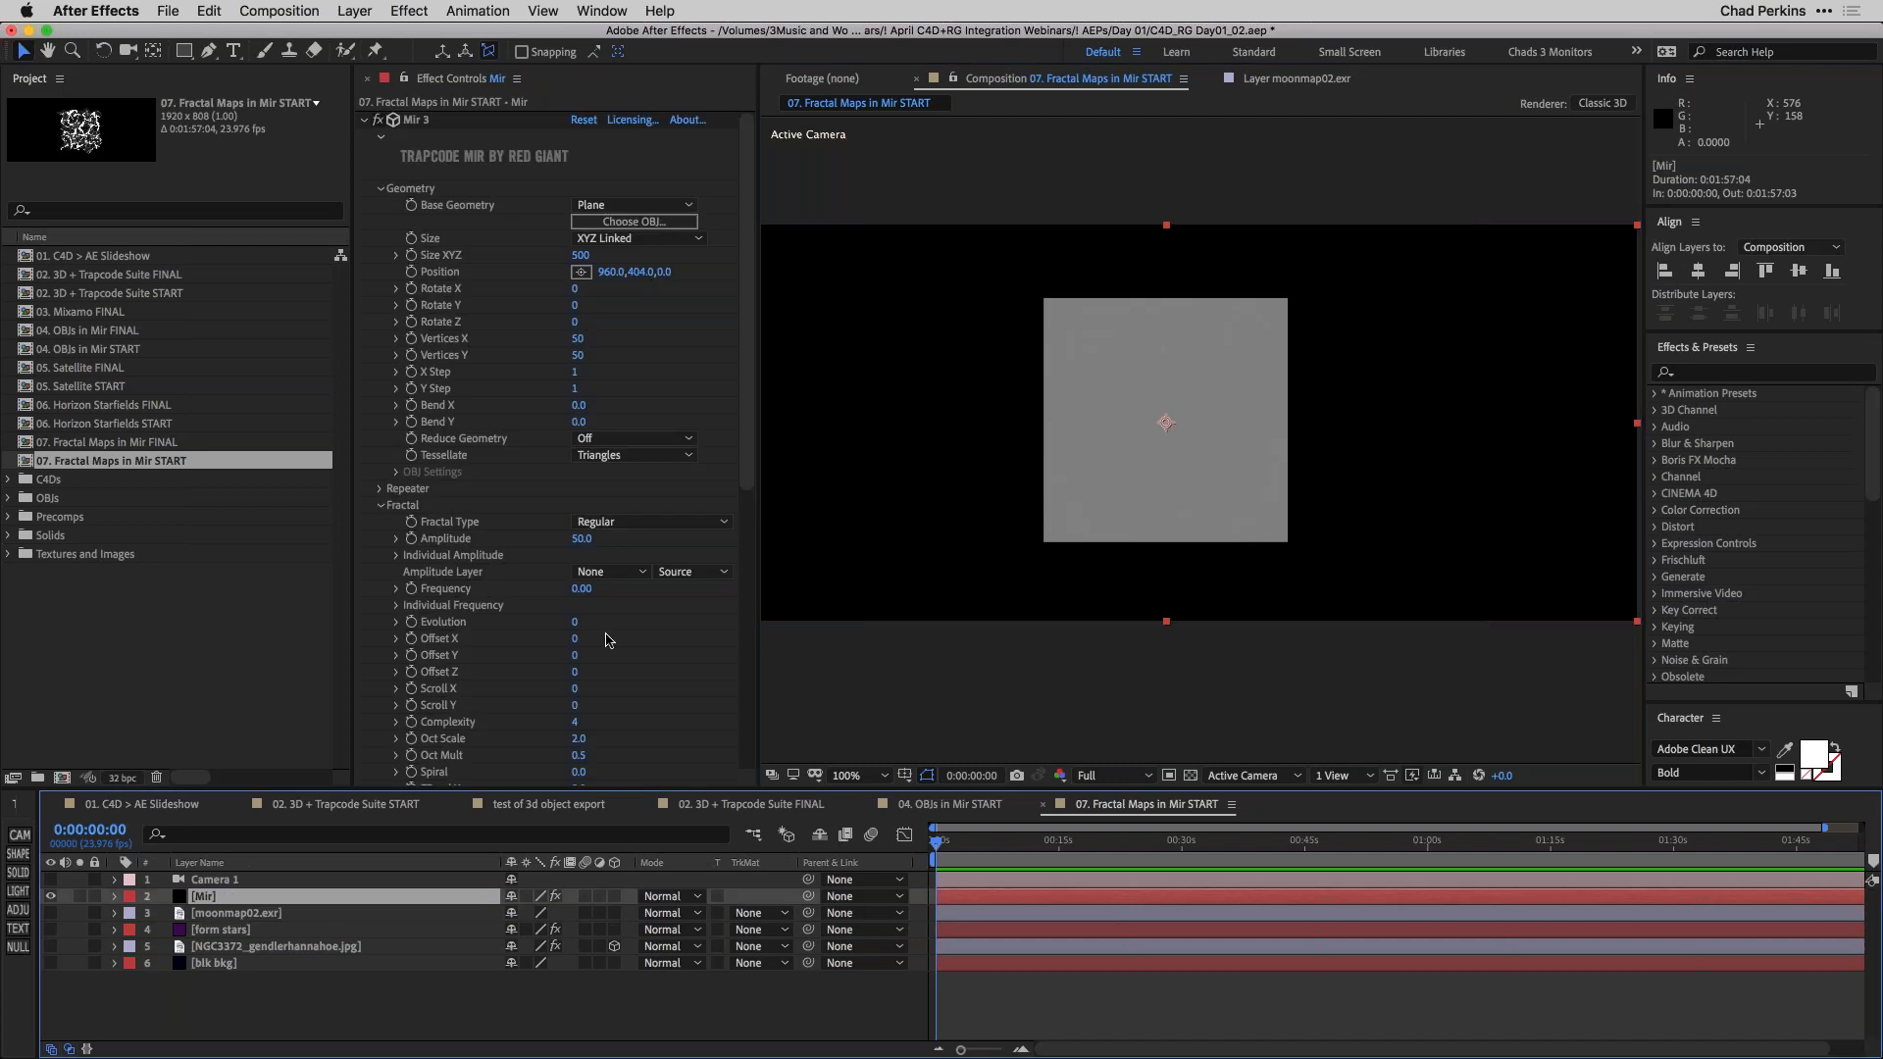
scroll(750, 397, "down", 1)
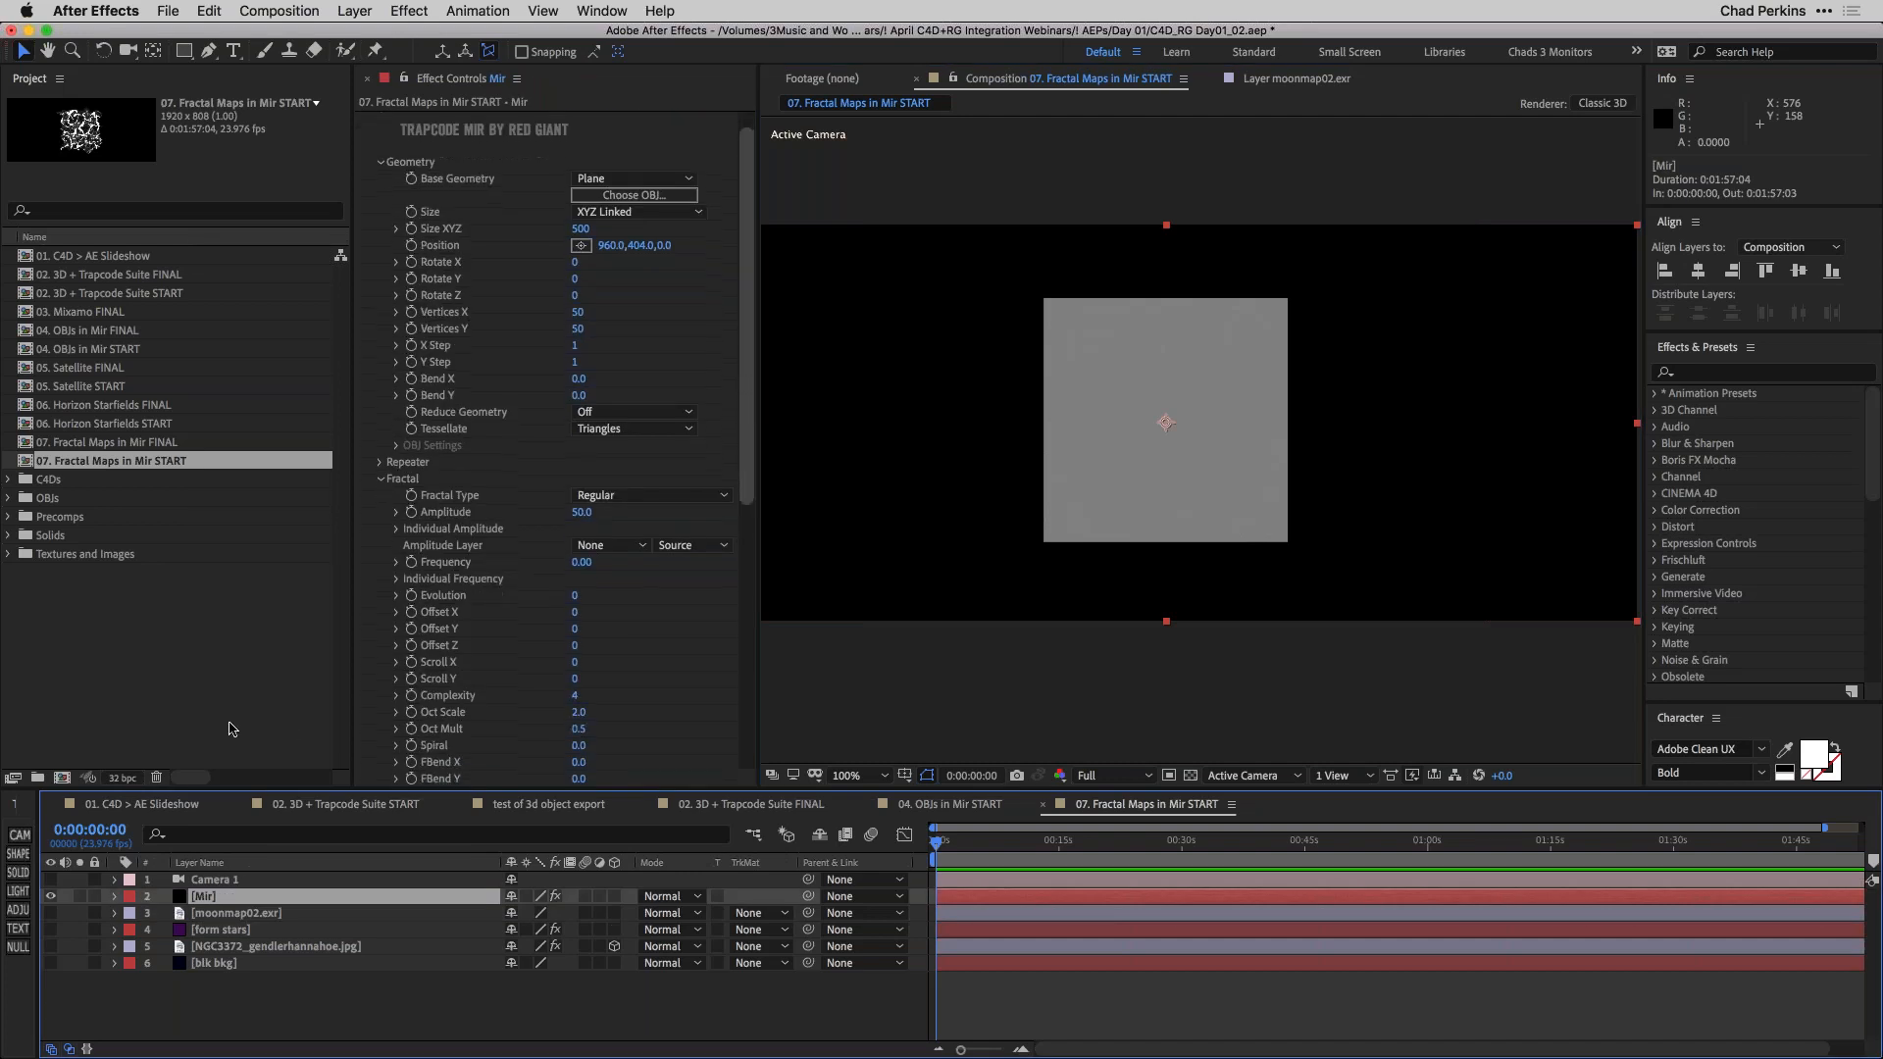
left_click(123, 777)
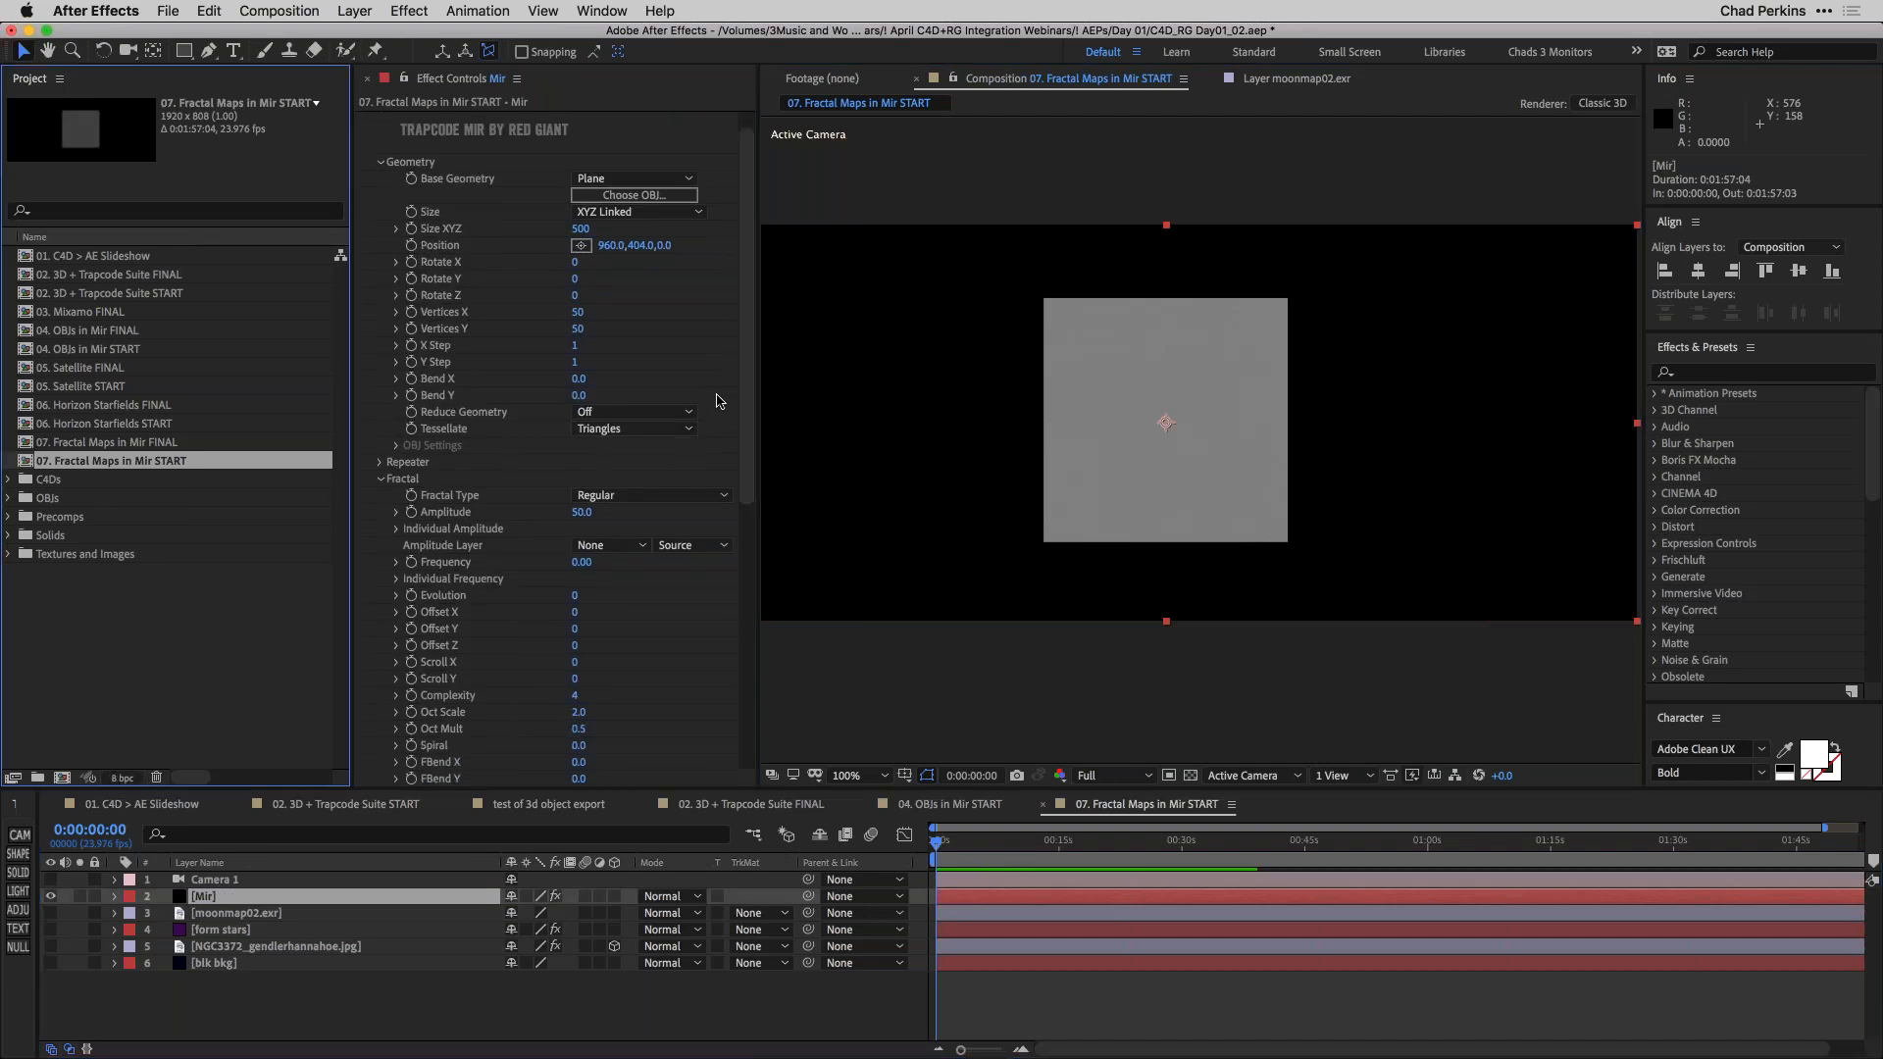
Assign moonmap02.exr as the Amplitude Layer in the Mir effect's Fractal settings.
scroll(751, 393, "down", 3)
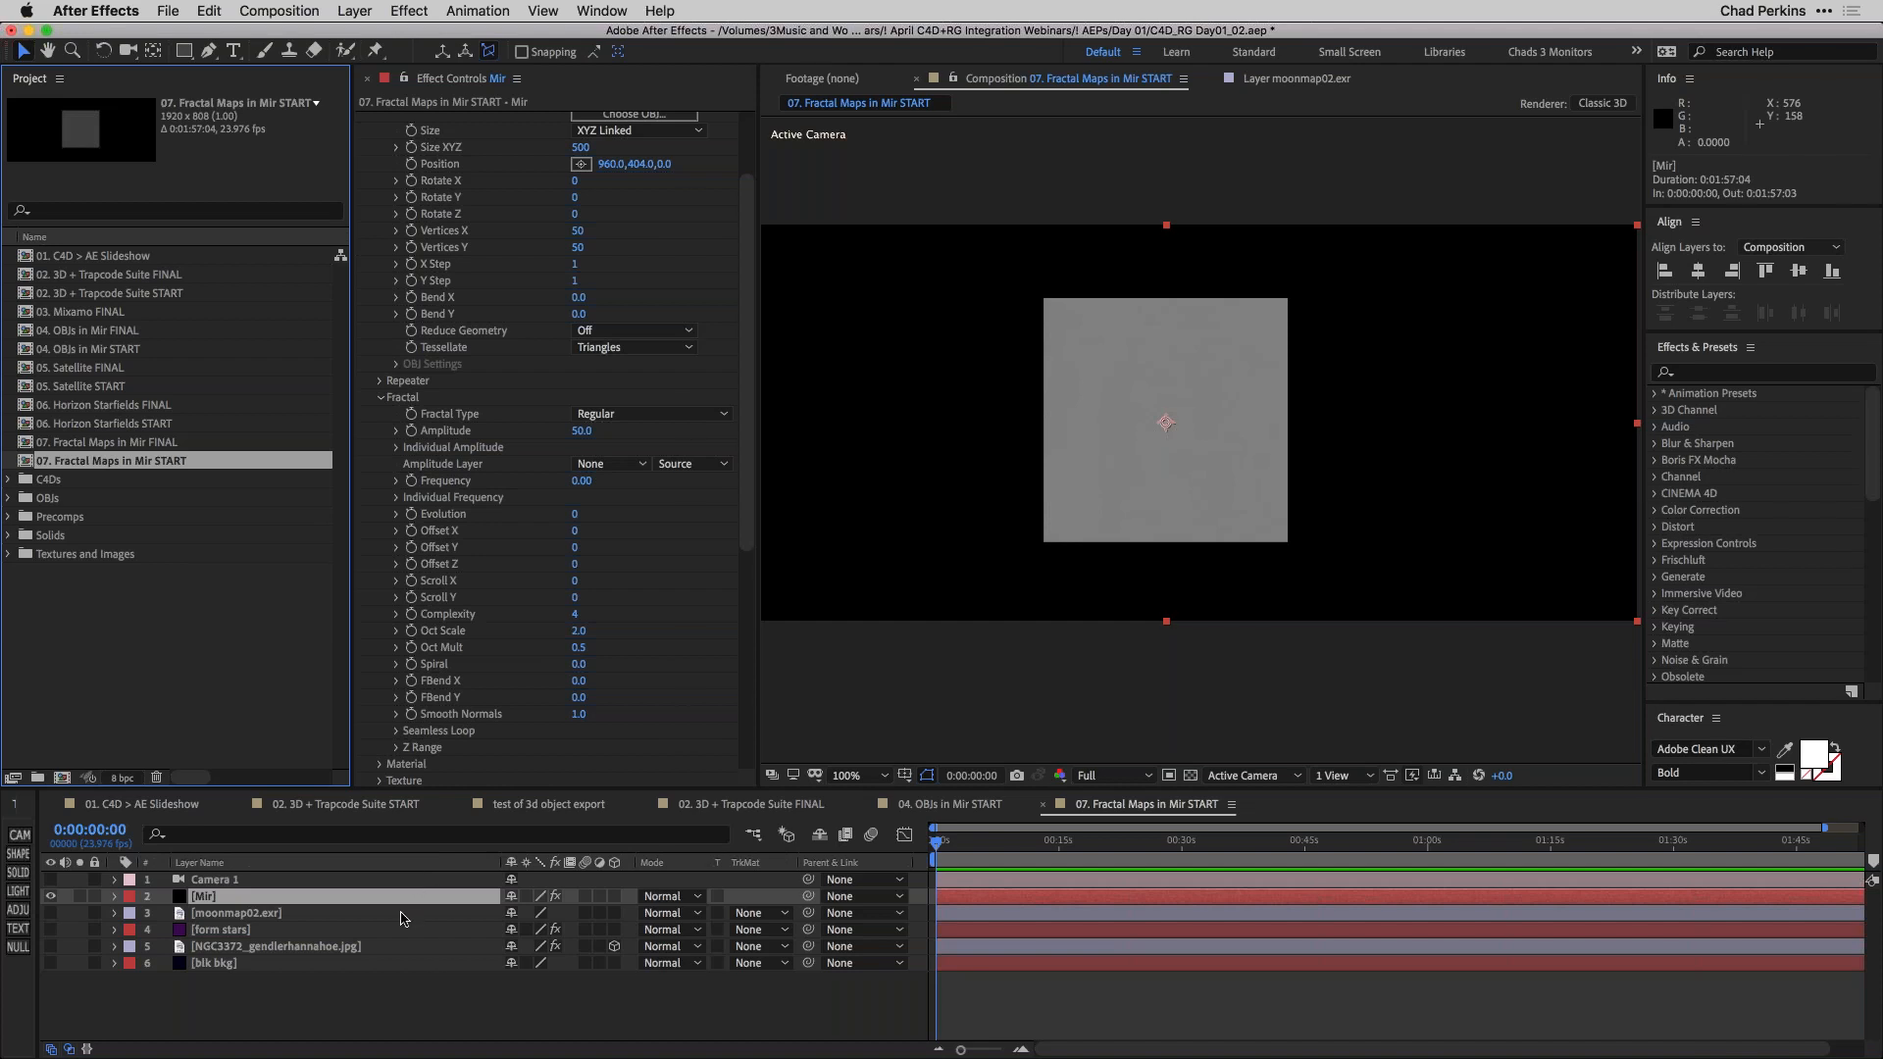
left_click(635, 471)
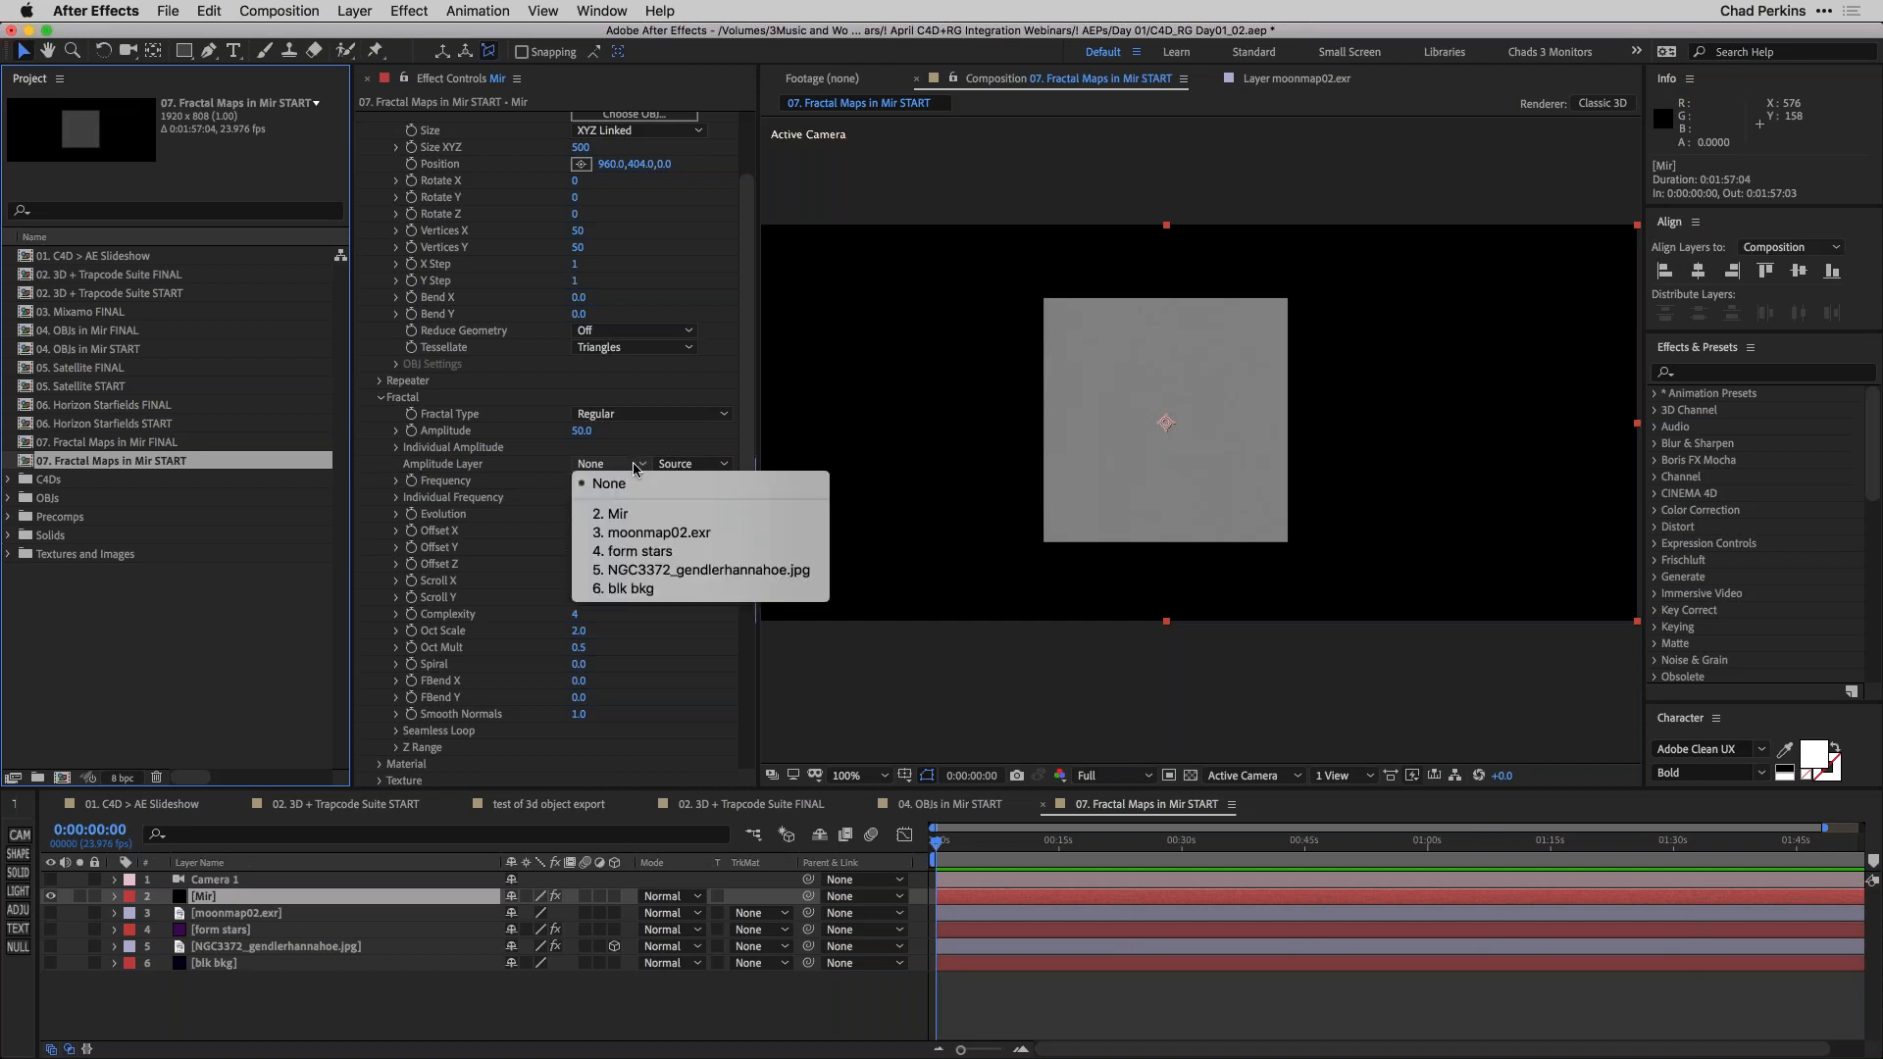
left_click(661, 534)
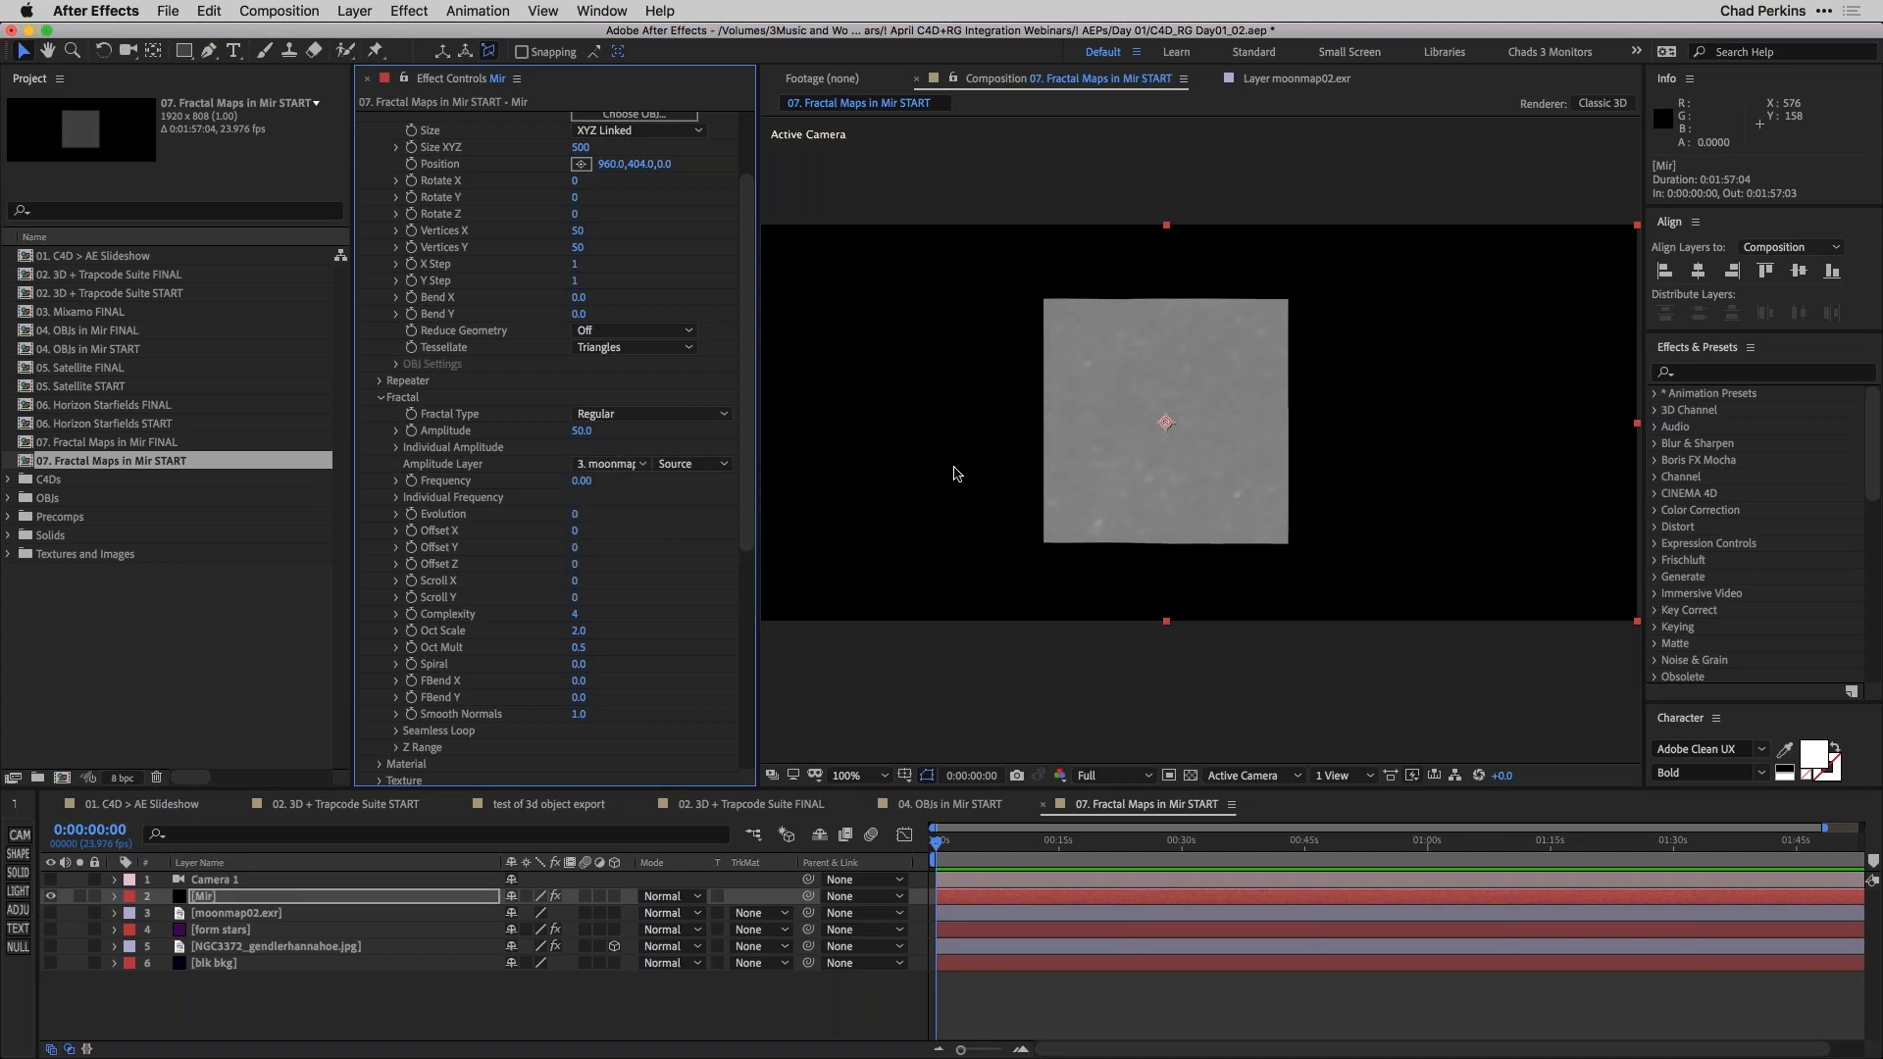
Set the Mir plane's Vertices X and Vertices Y to 2048 and turn on Camera 1's visibility.
key(".")
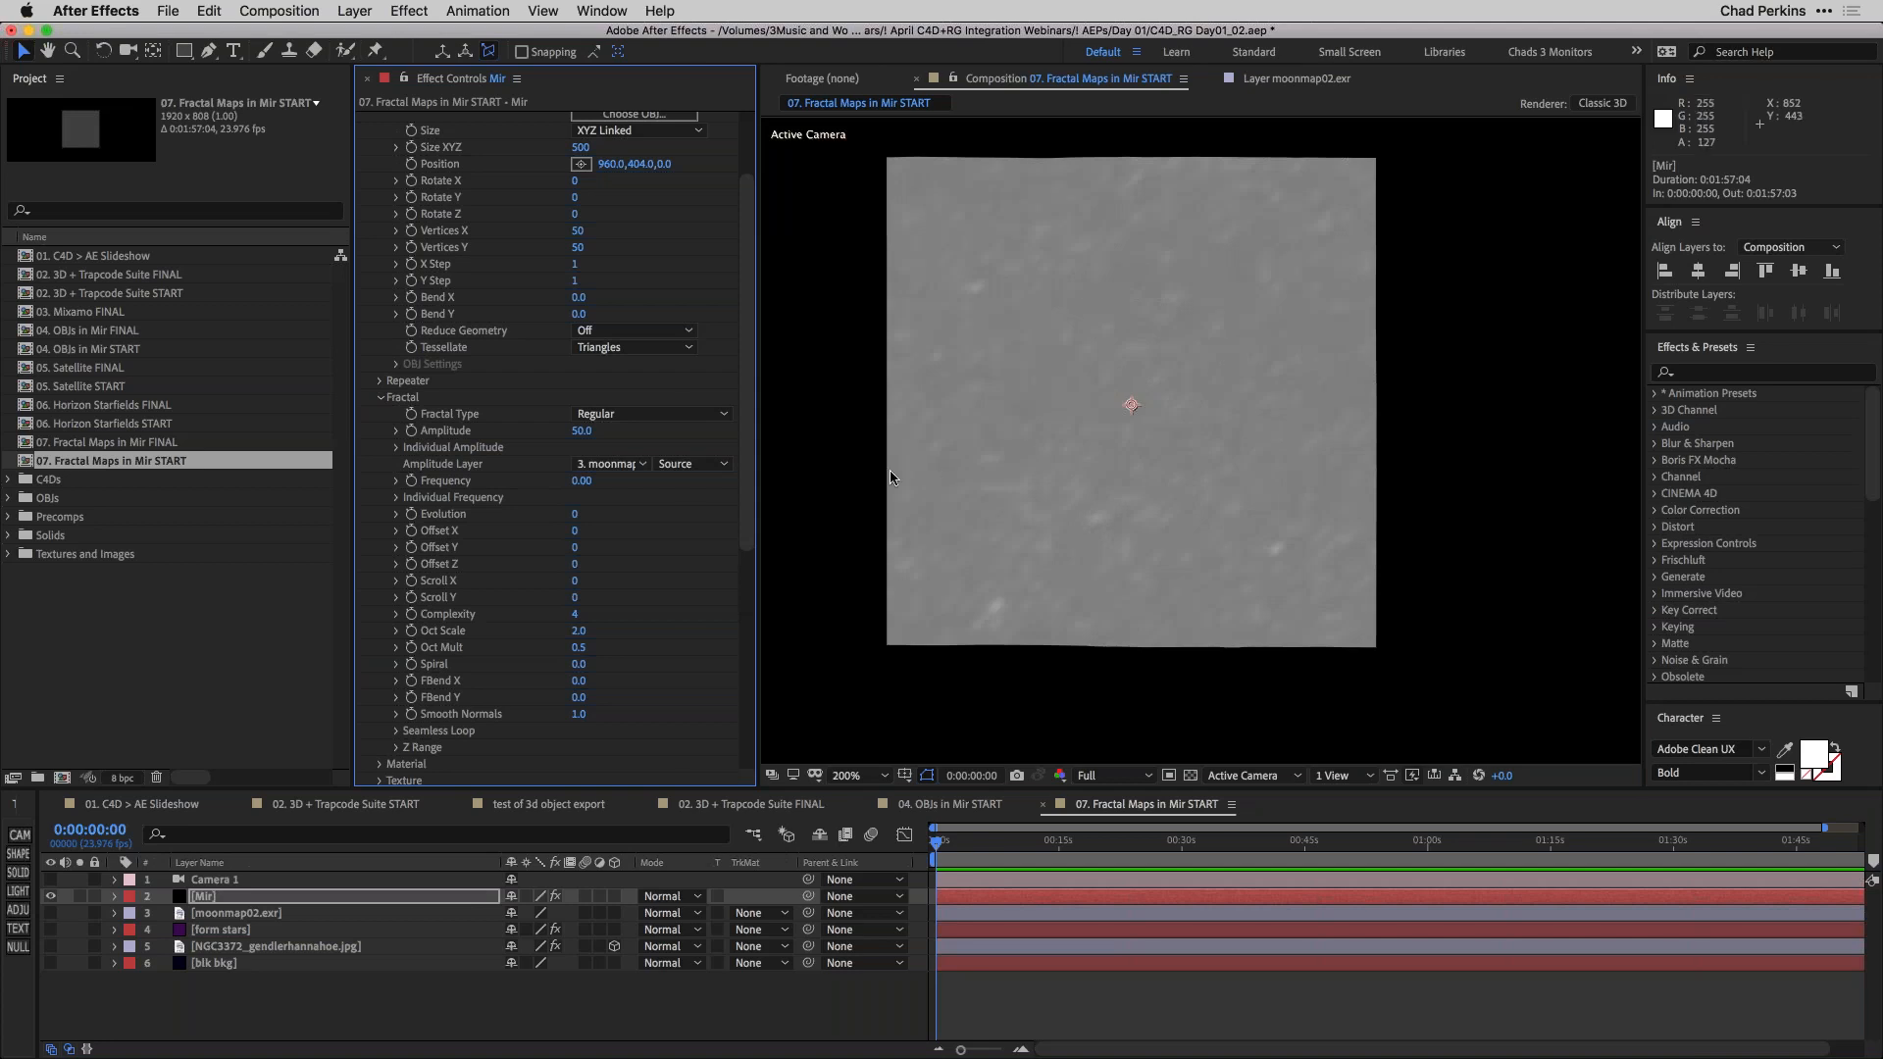
scroll(750, 307, "up", 3)
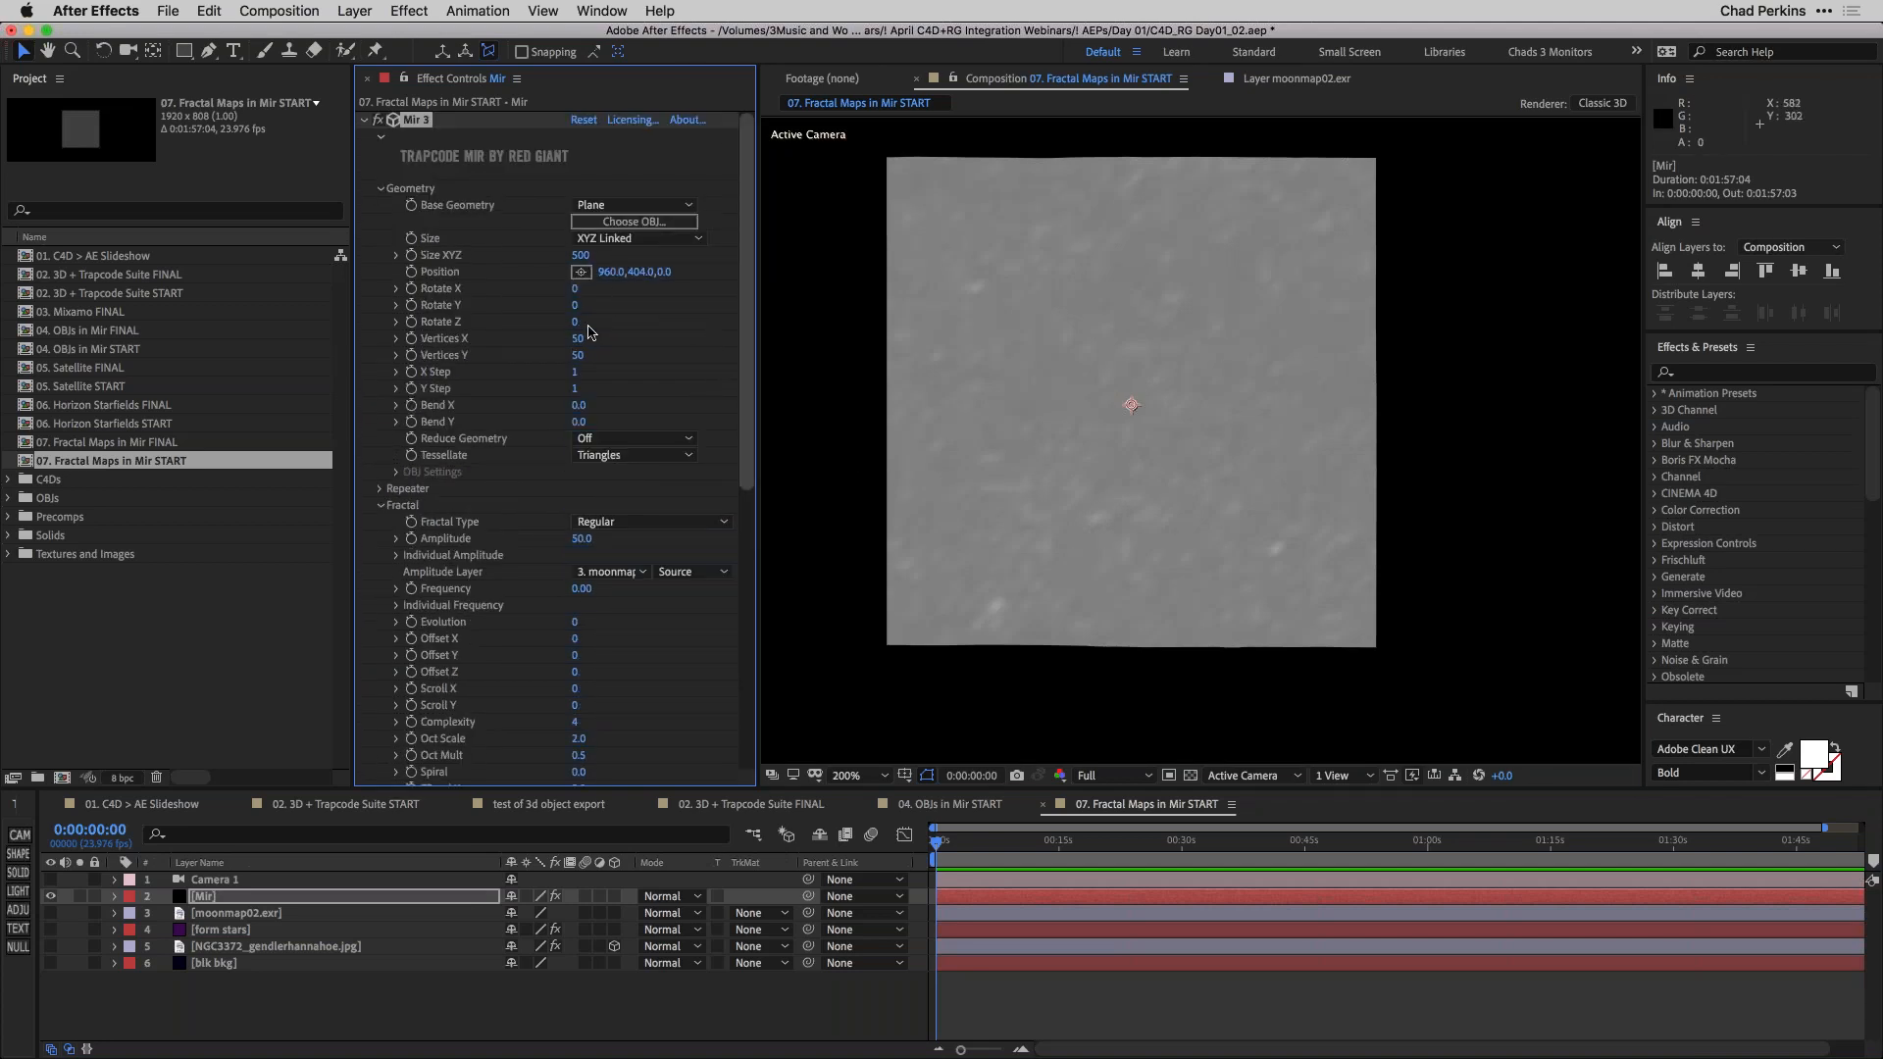
mouse_move(628, 330)
left_mouse_down()
mouse_move(659, 332)
mouse_move(640, 349)
left_mouse_up()
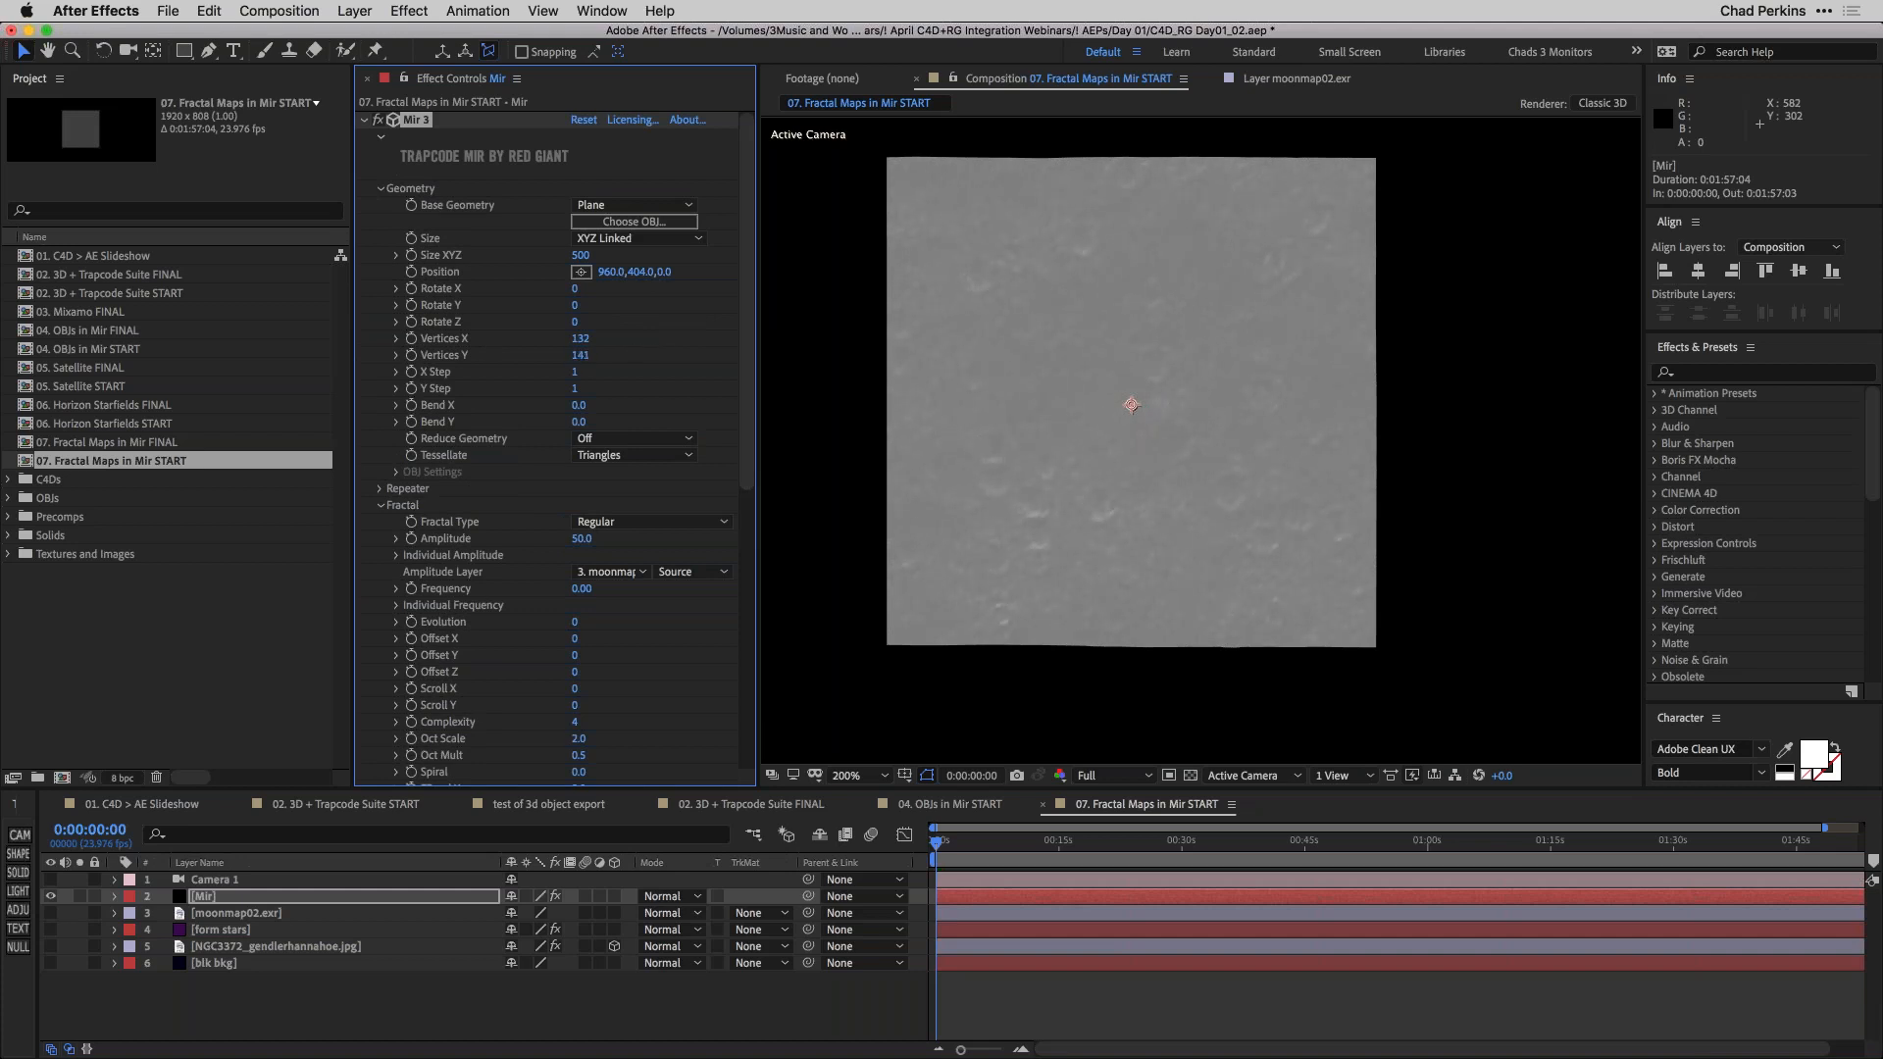
left_click(581, 339)
type("2048")
key("Tab")
type("2048")
key("Return")
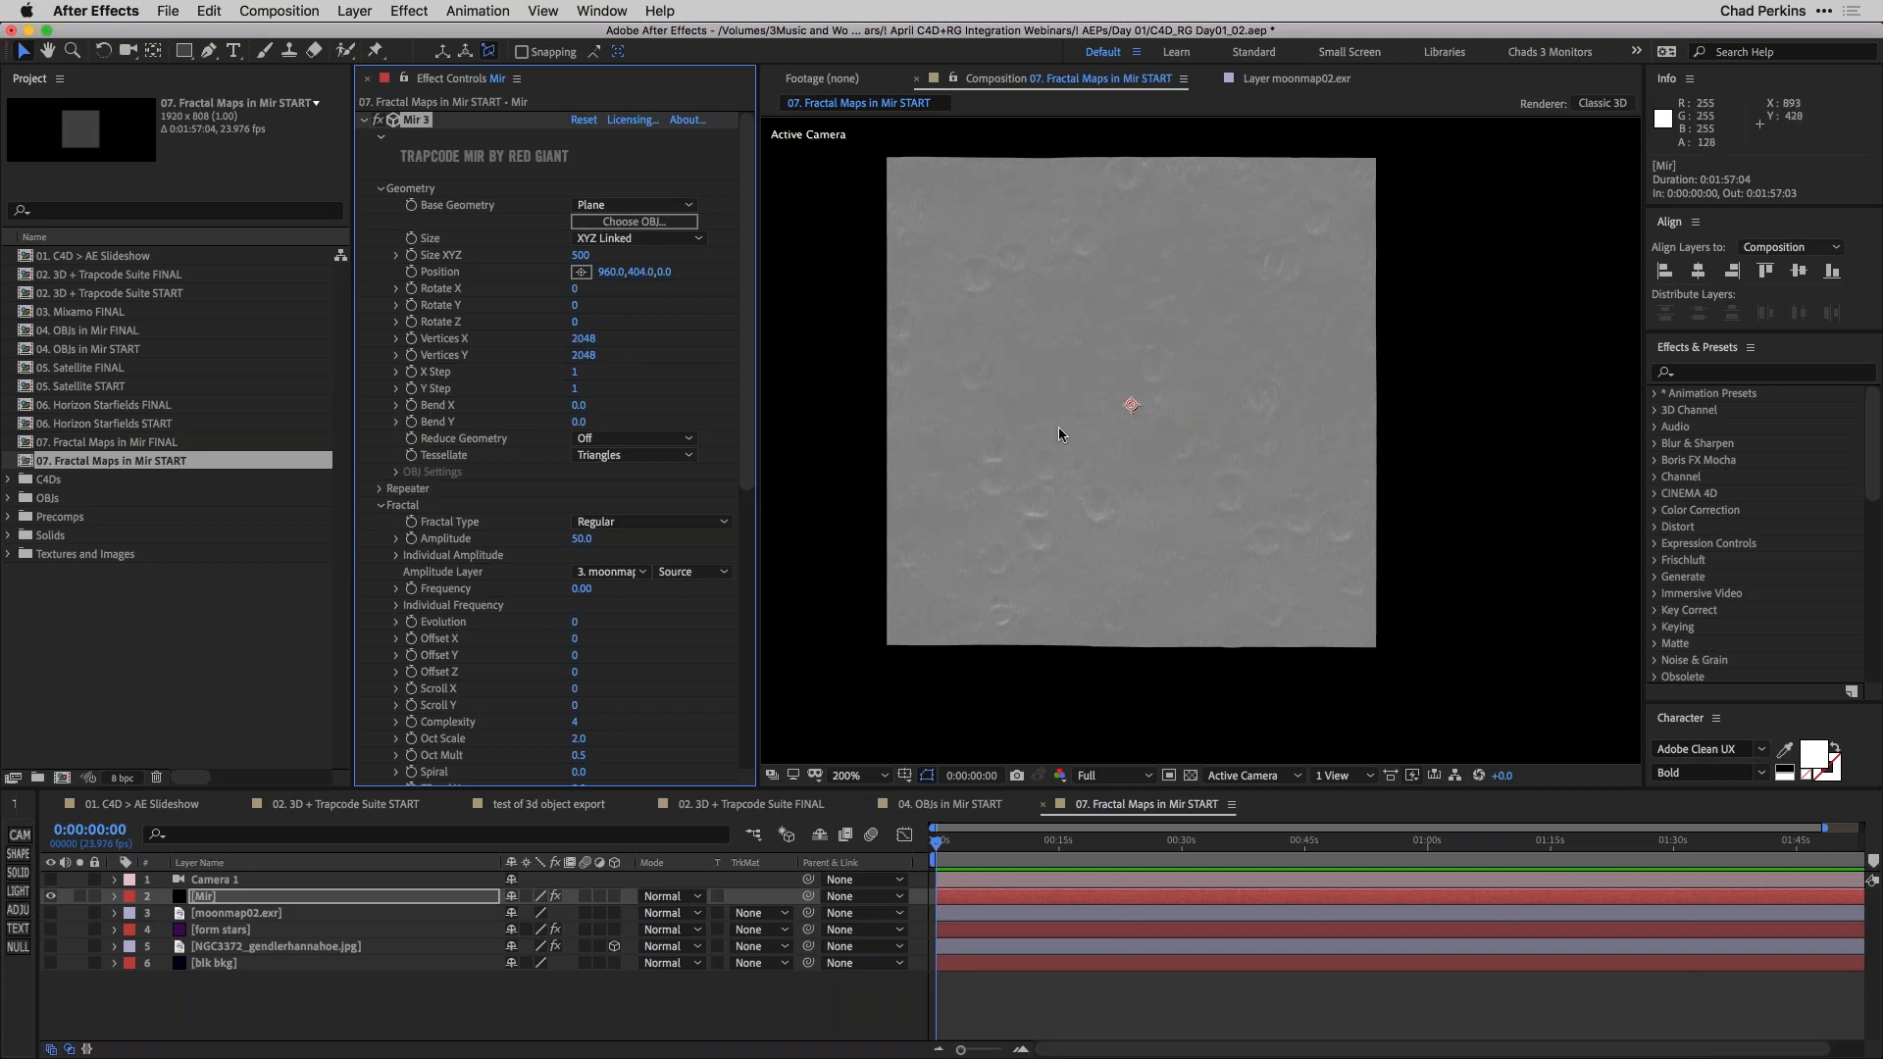
left_click(50, 881)
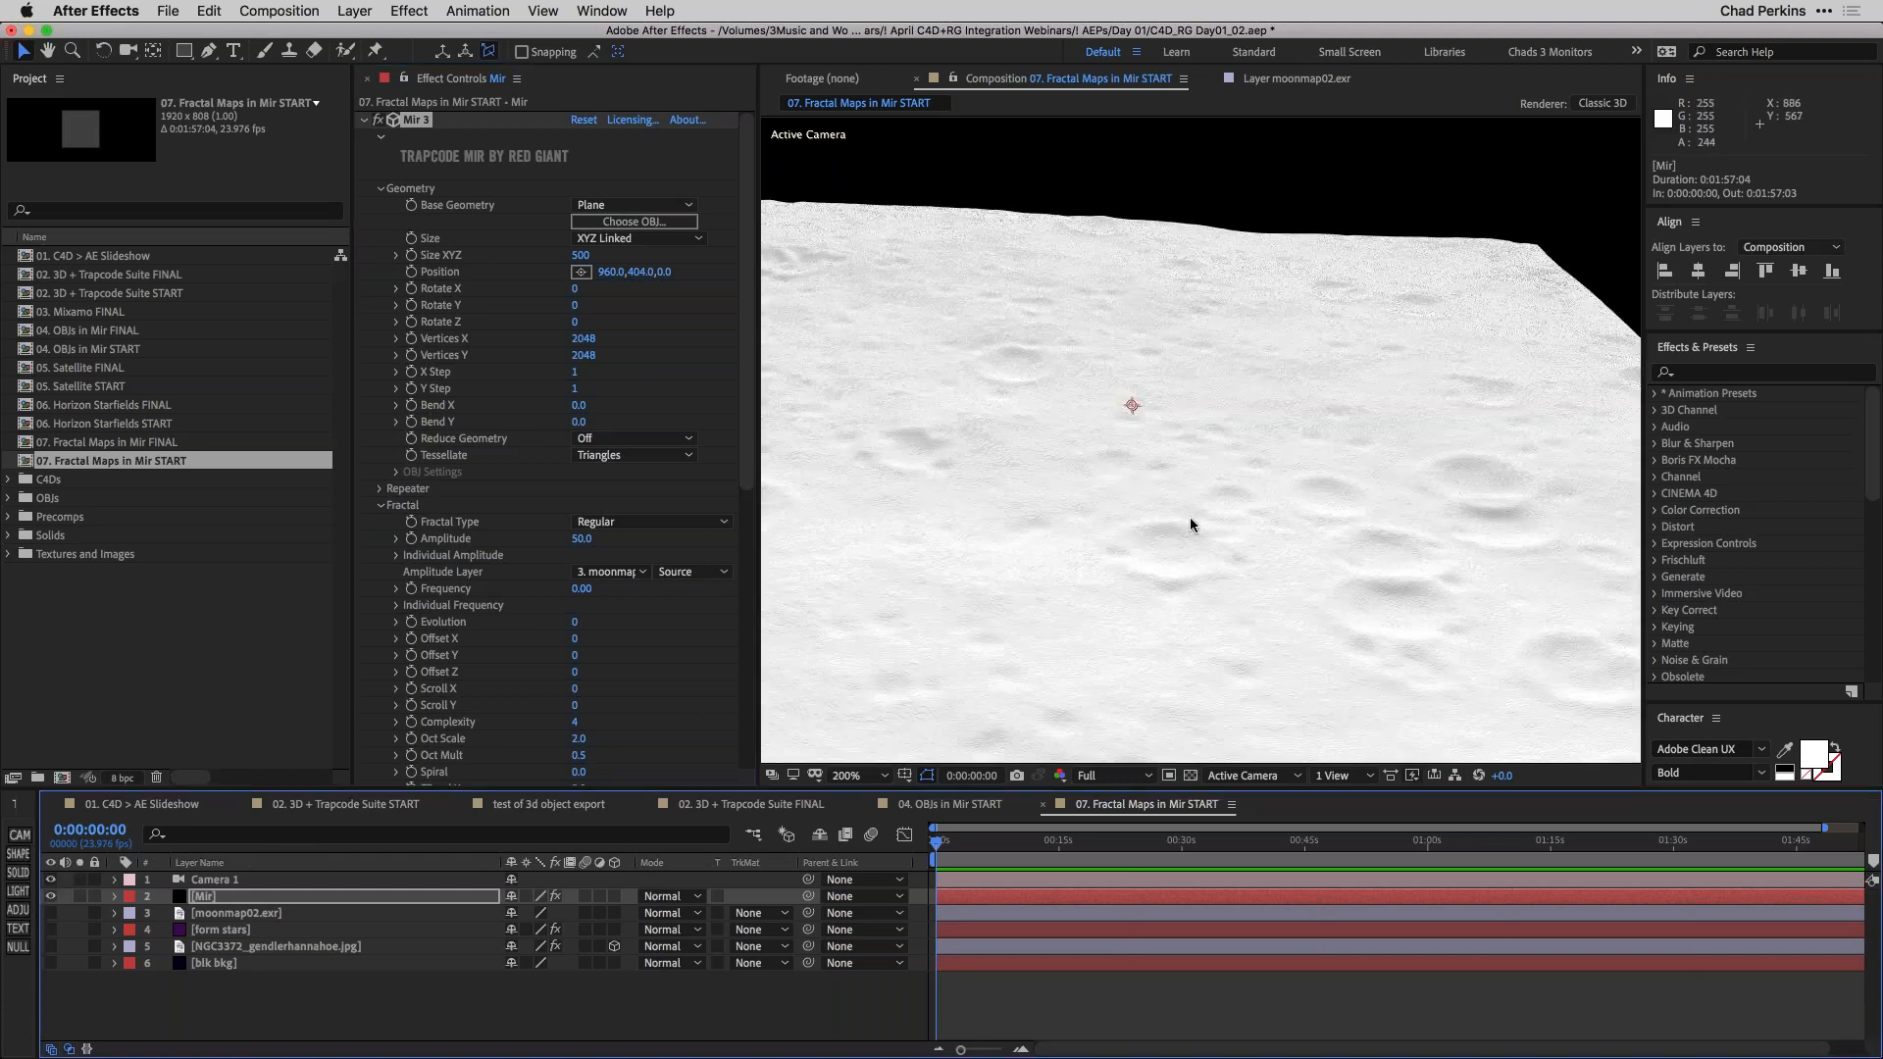
Add a white point light with 98% intensity, Inverse Square Clamped falloff and a 1200 radius.
left_click(647, 1008)
key("super+alt+shift+l")
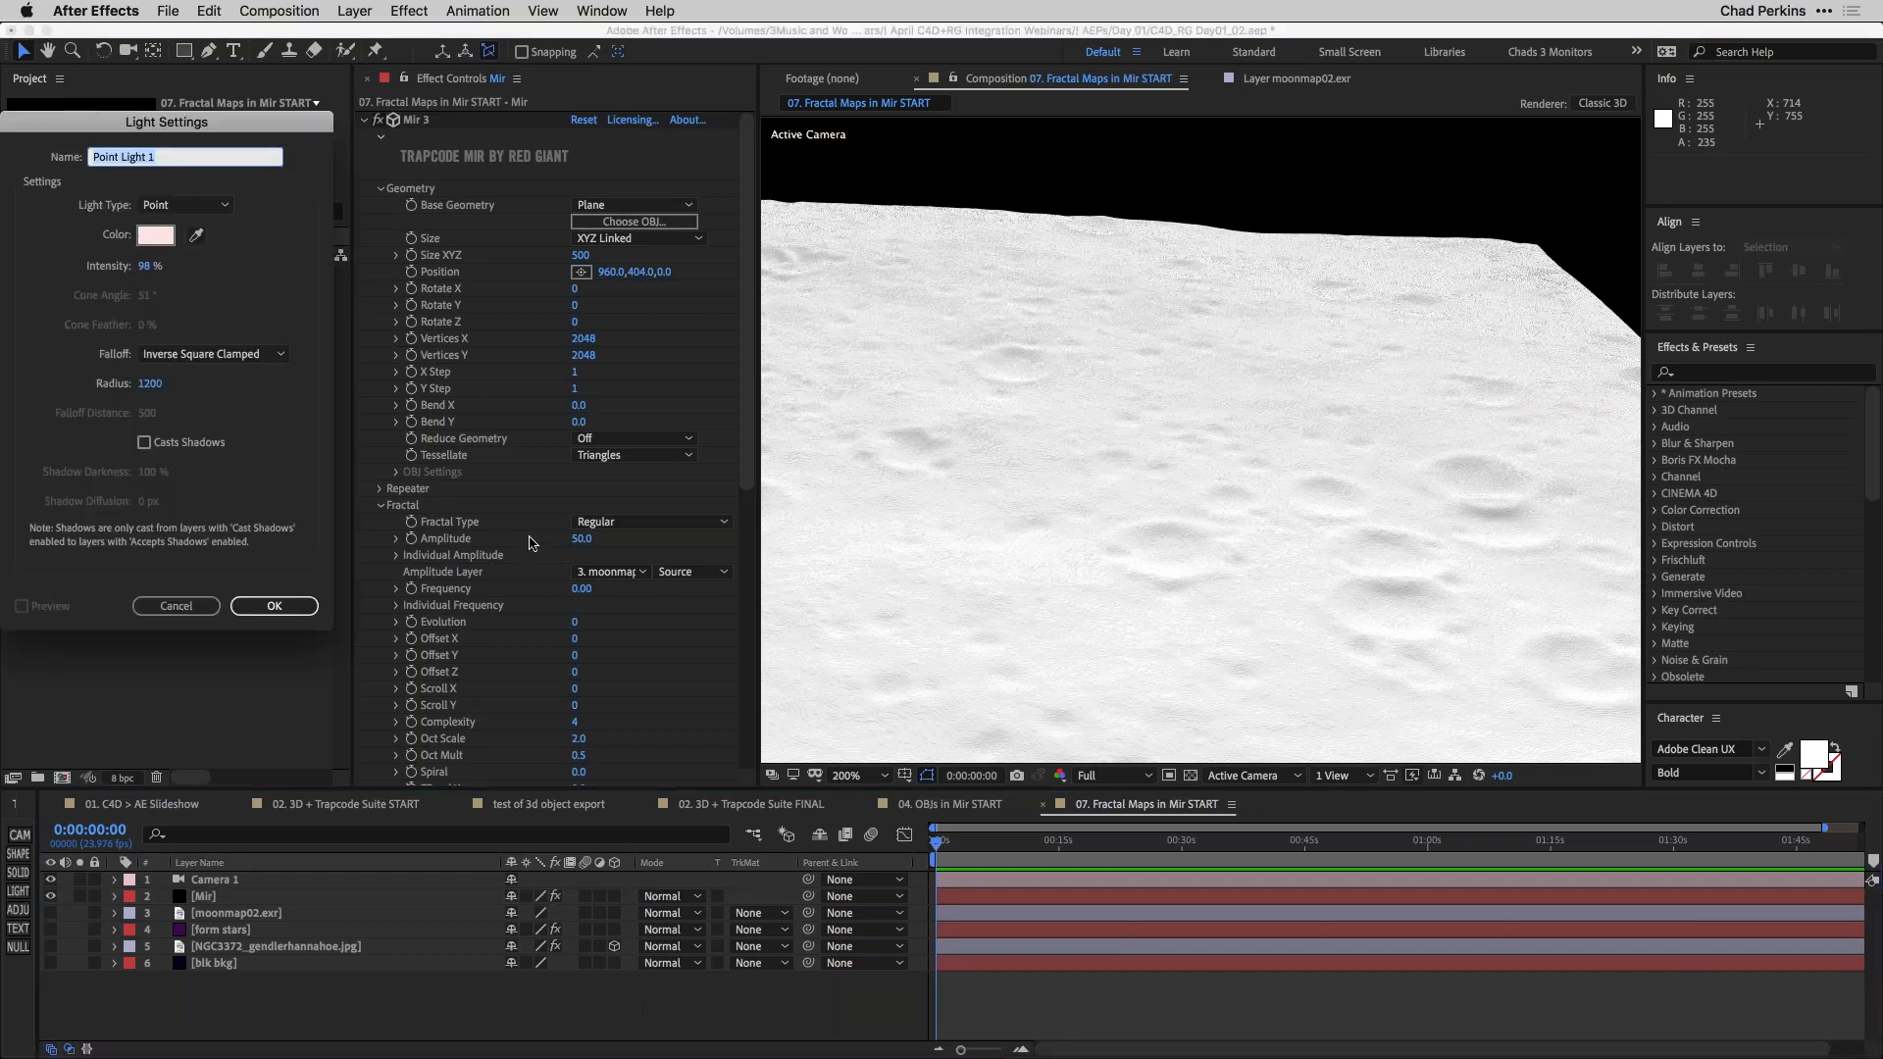
left_click(156, 236)
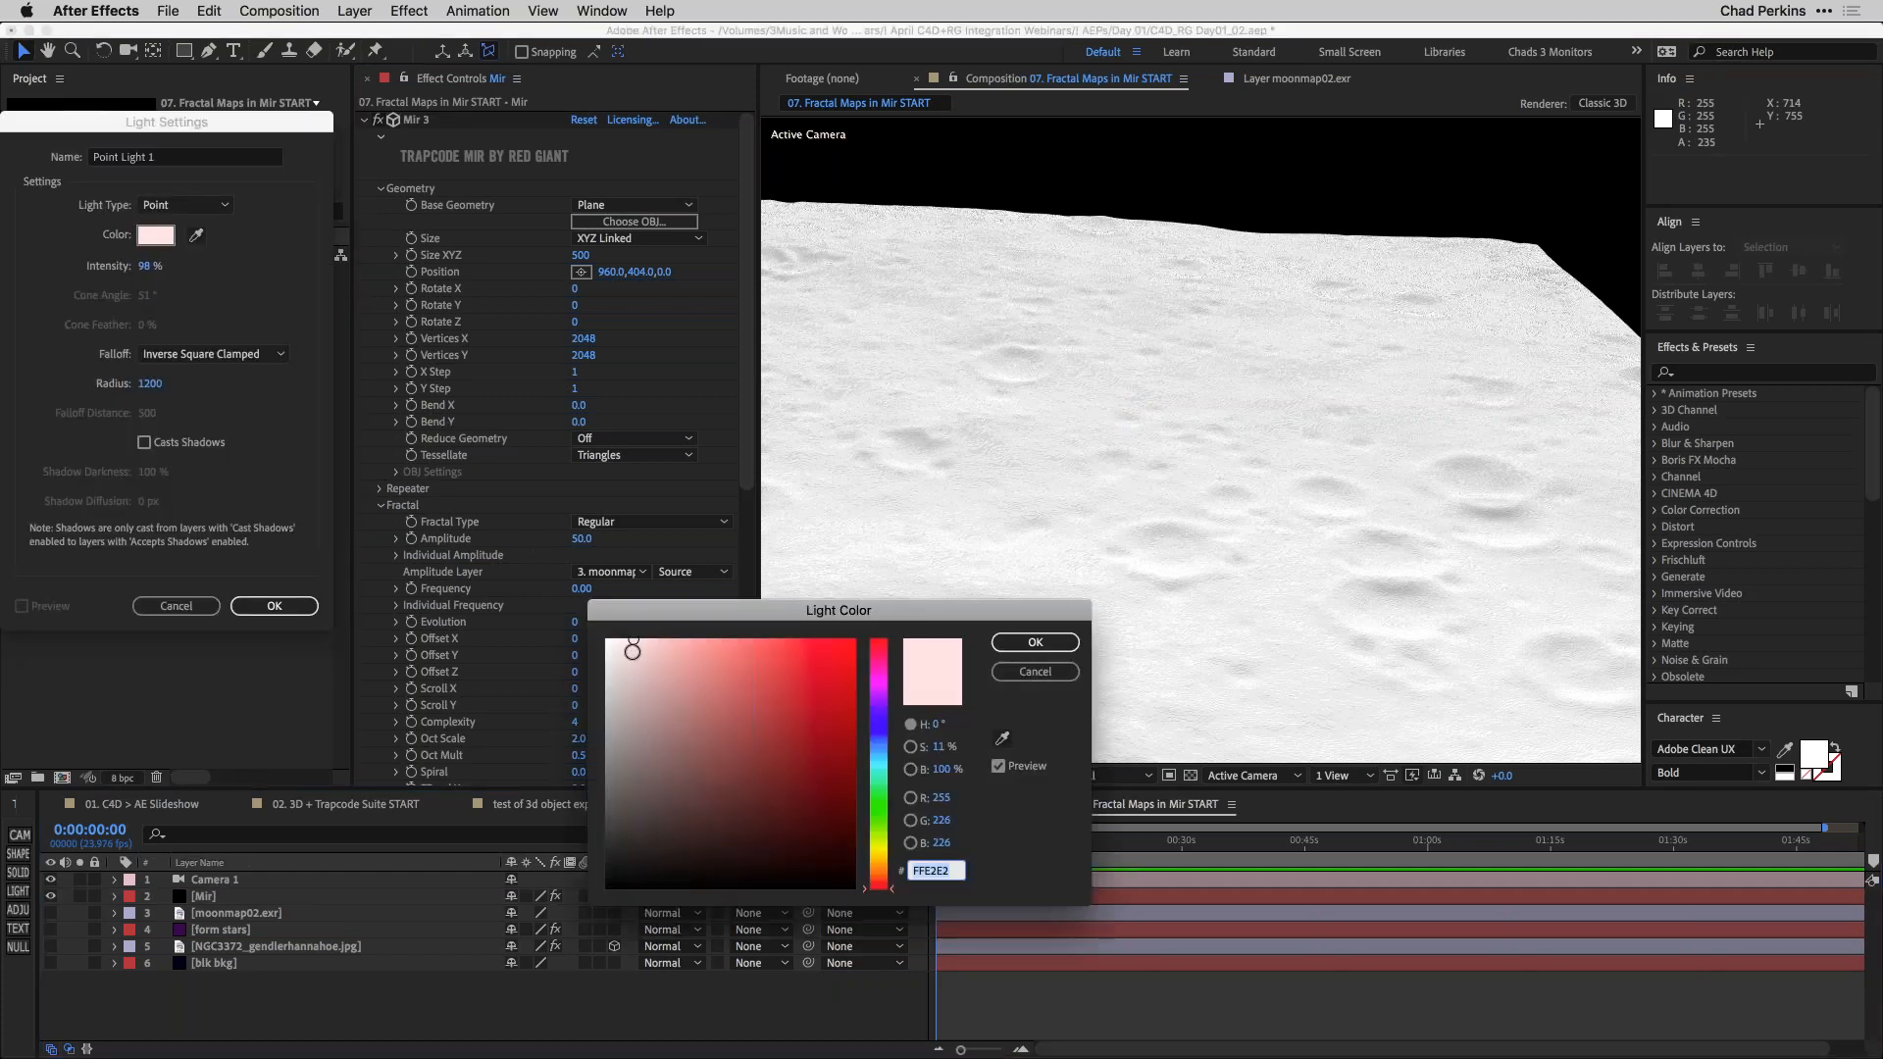
left_click_drag(625, 645, 603, 637)
left_click(1020, 643)
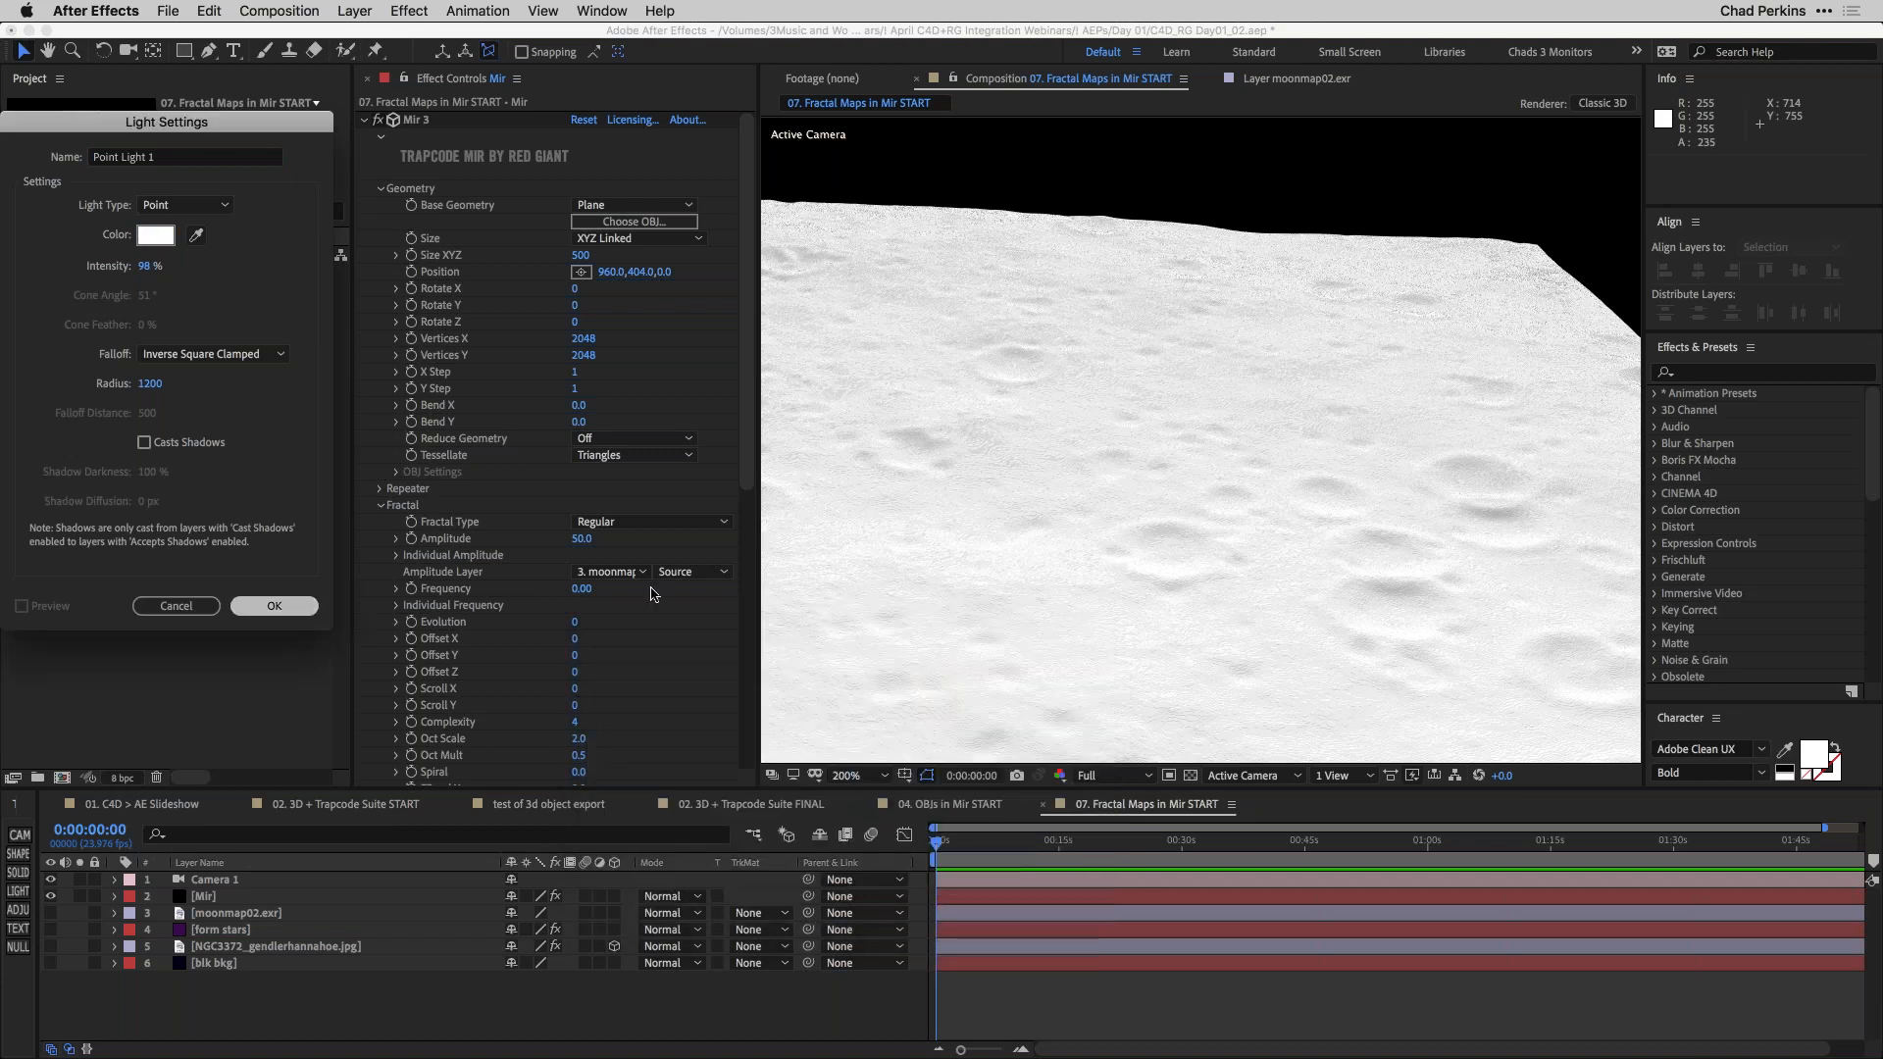
key("Return")
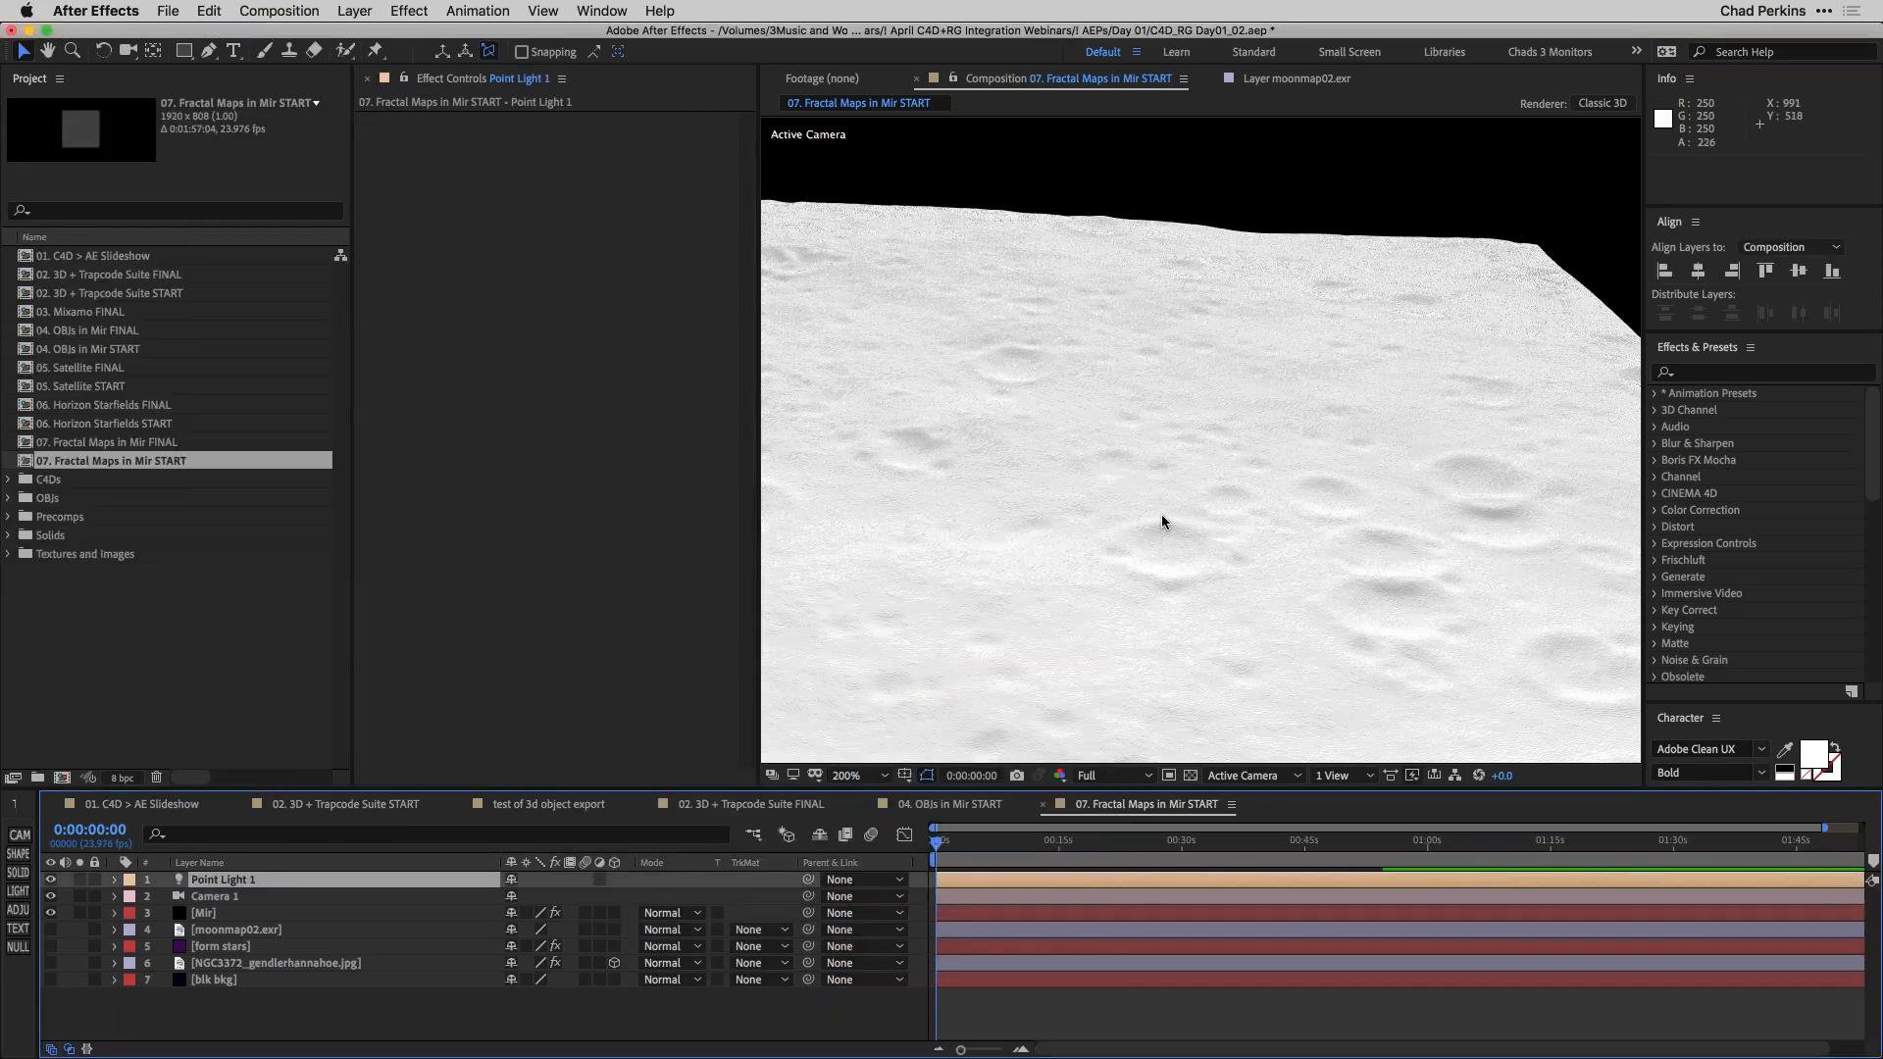
Move Point Light 1 up to the far right part of the moon terrain, at about 453, -965, -441.
key("comma")
key("comma")
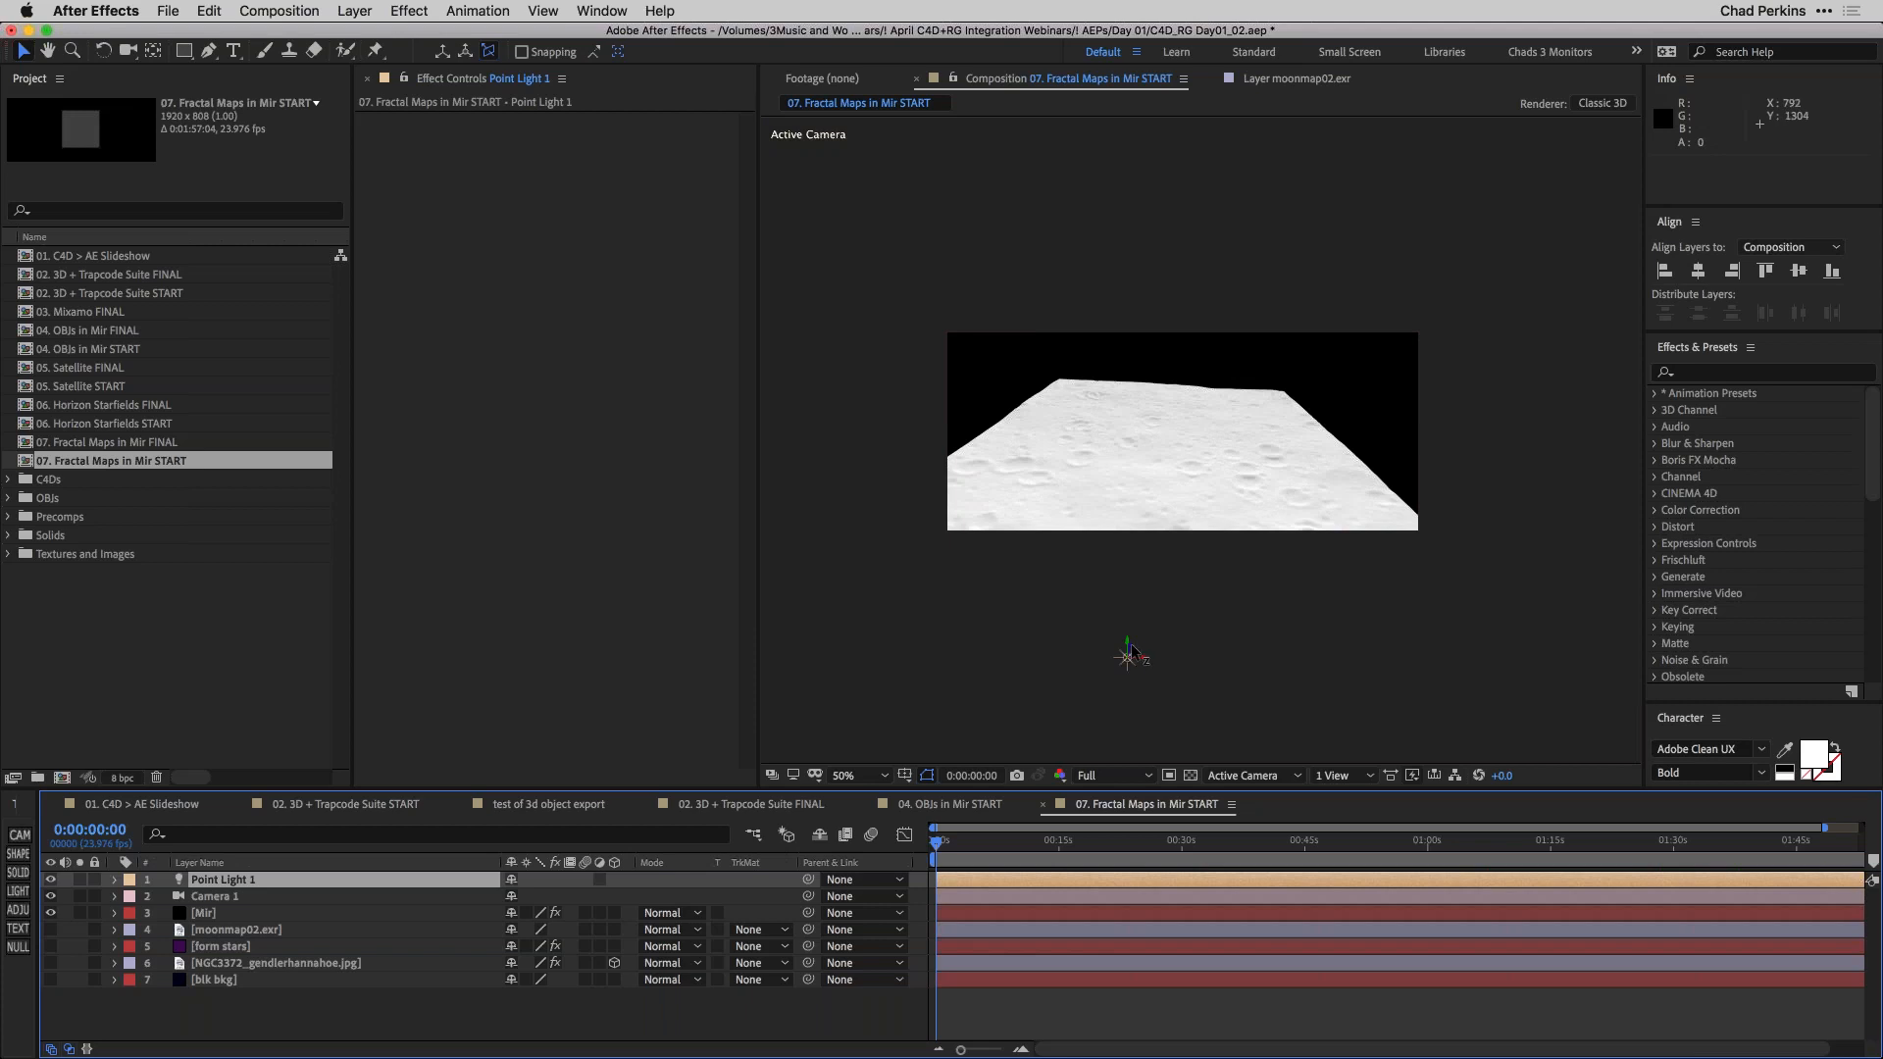
left_click_drag(1130, 650, 1195, 380)
left_click(1163, 522)
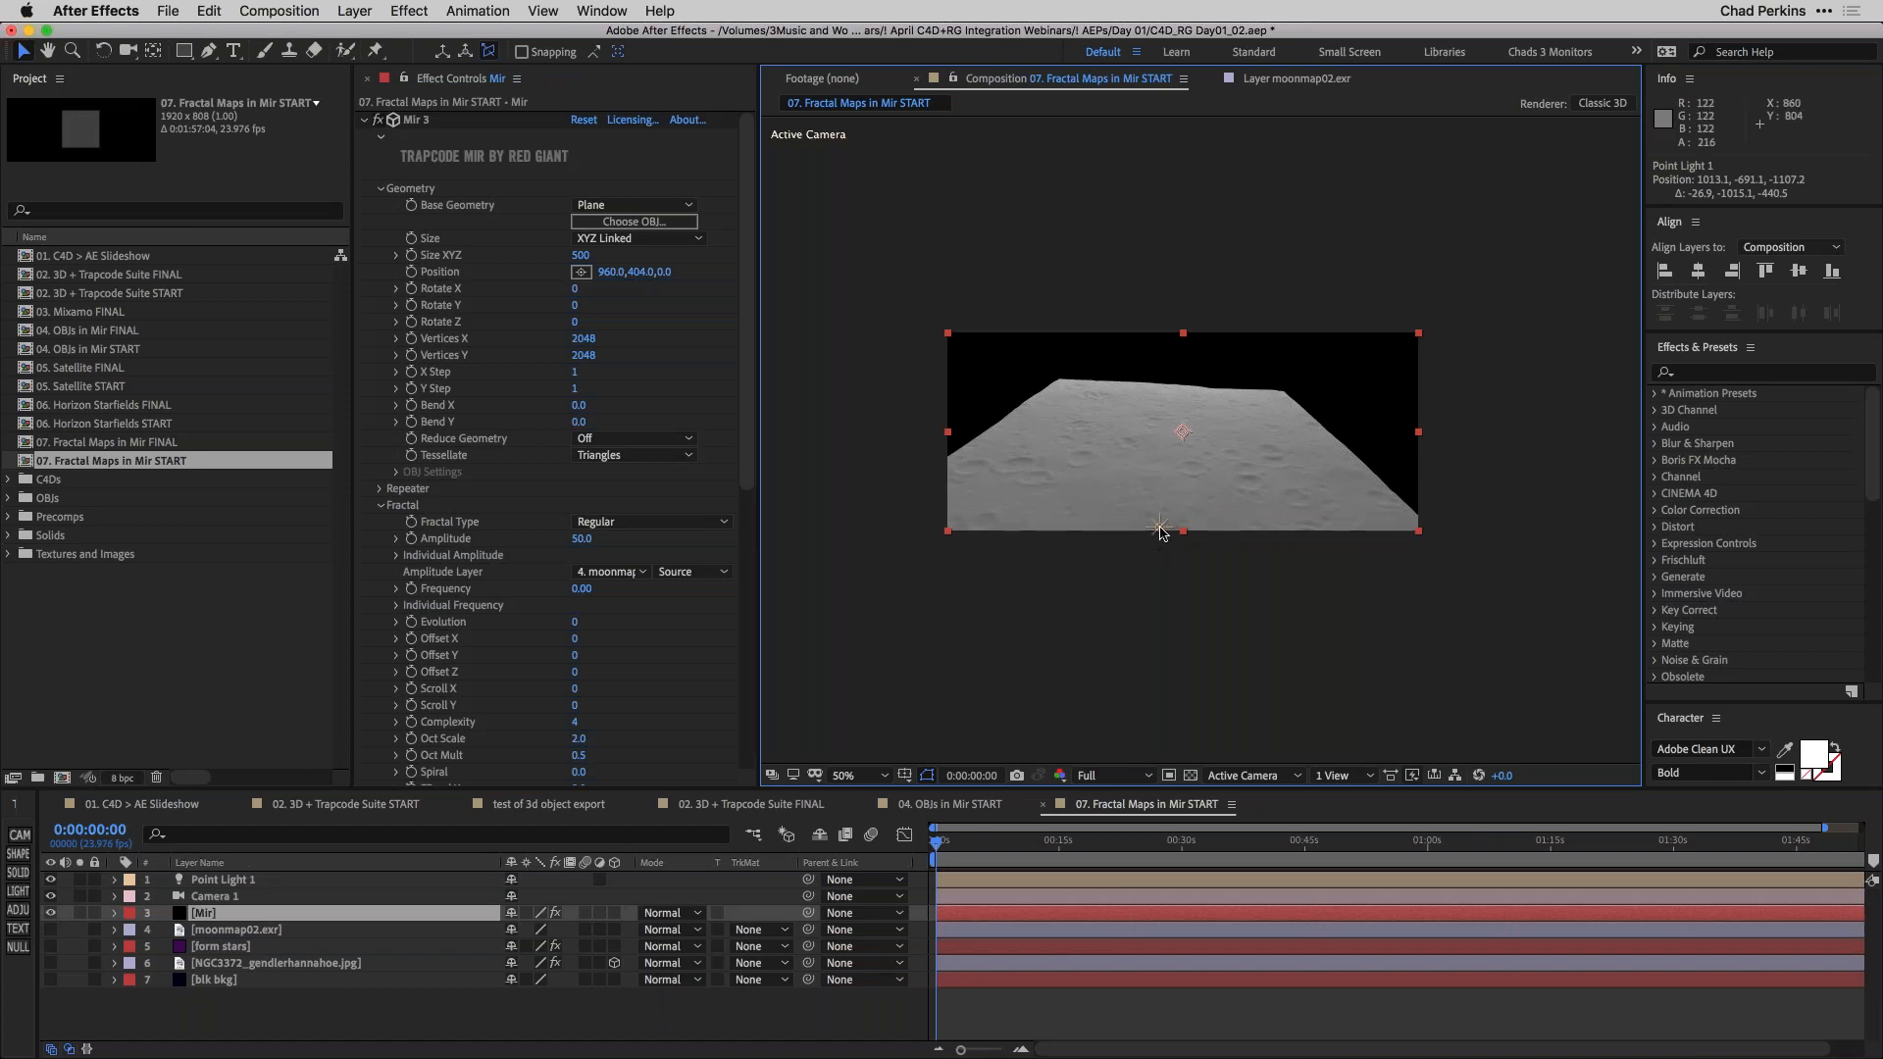
left_click(1159, 523)
left_click_drag(1162, 509, 1195, 389)
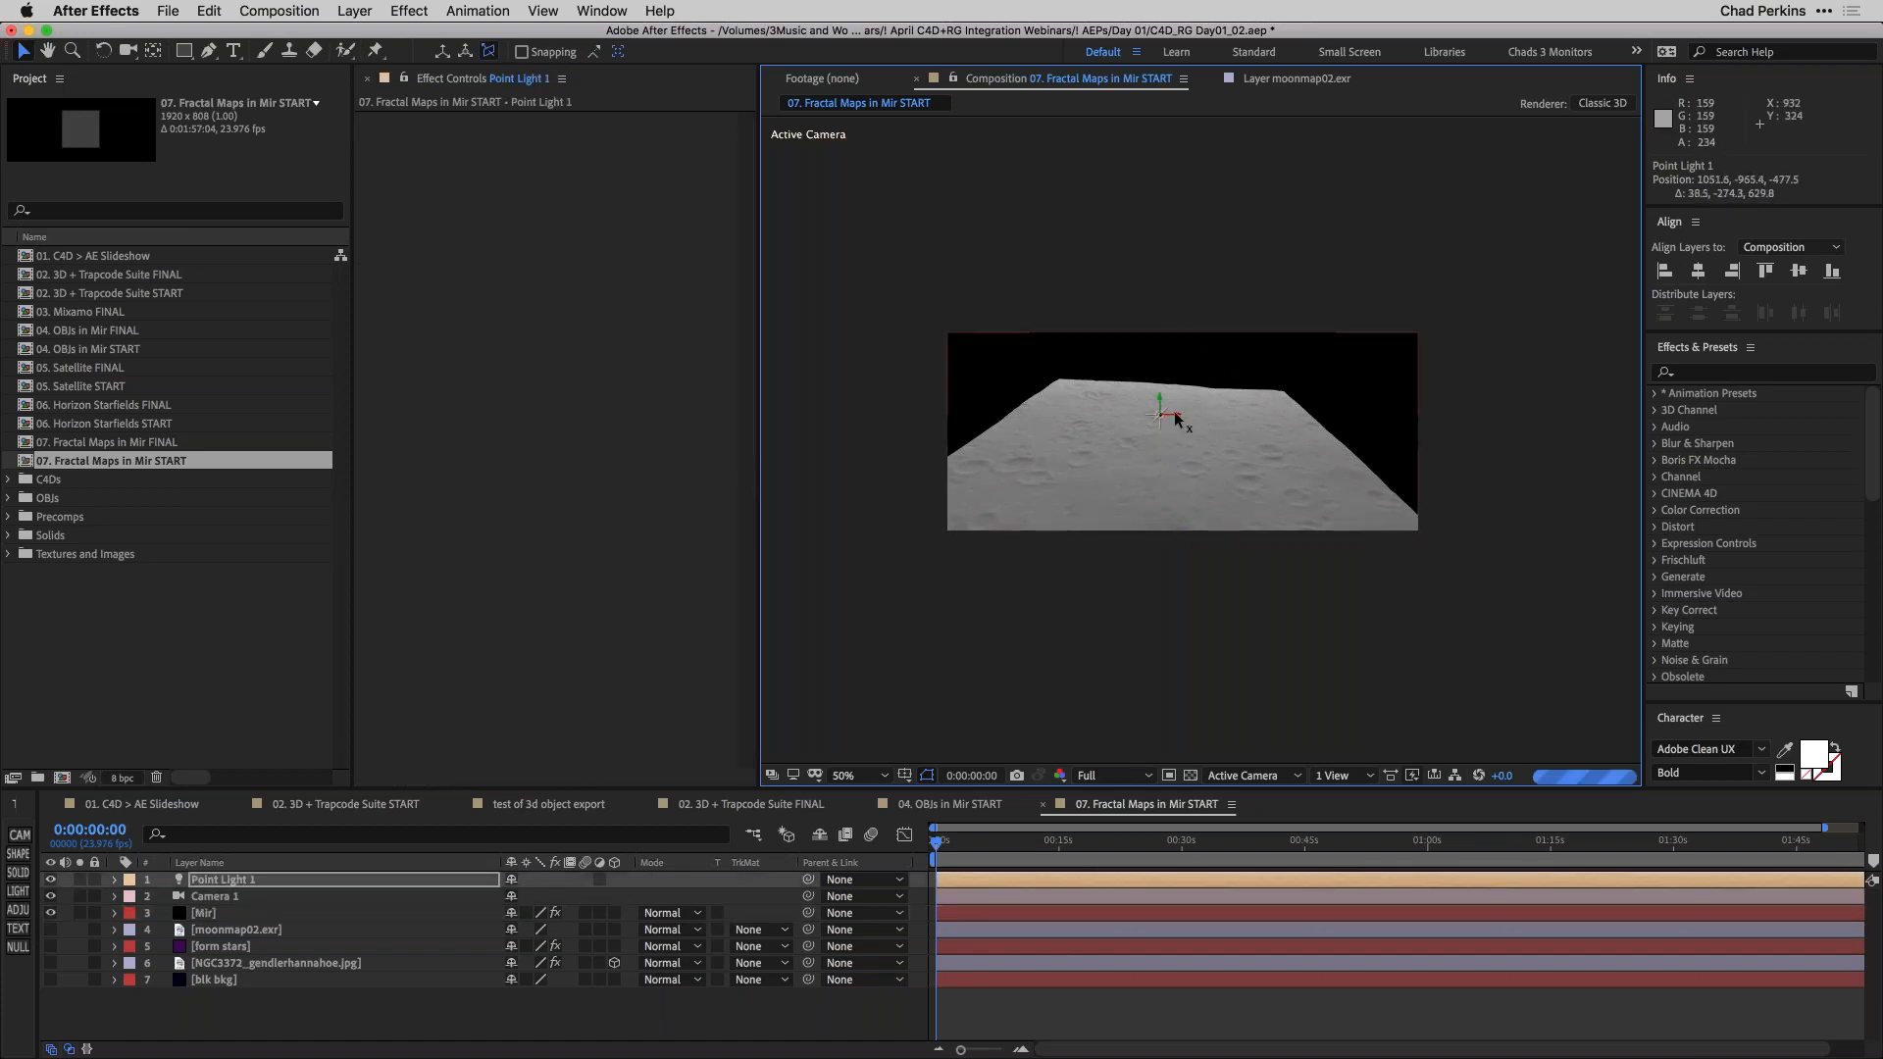
left_click_drag(1180, 411, 1327, 420)
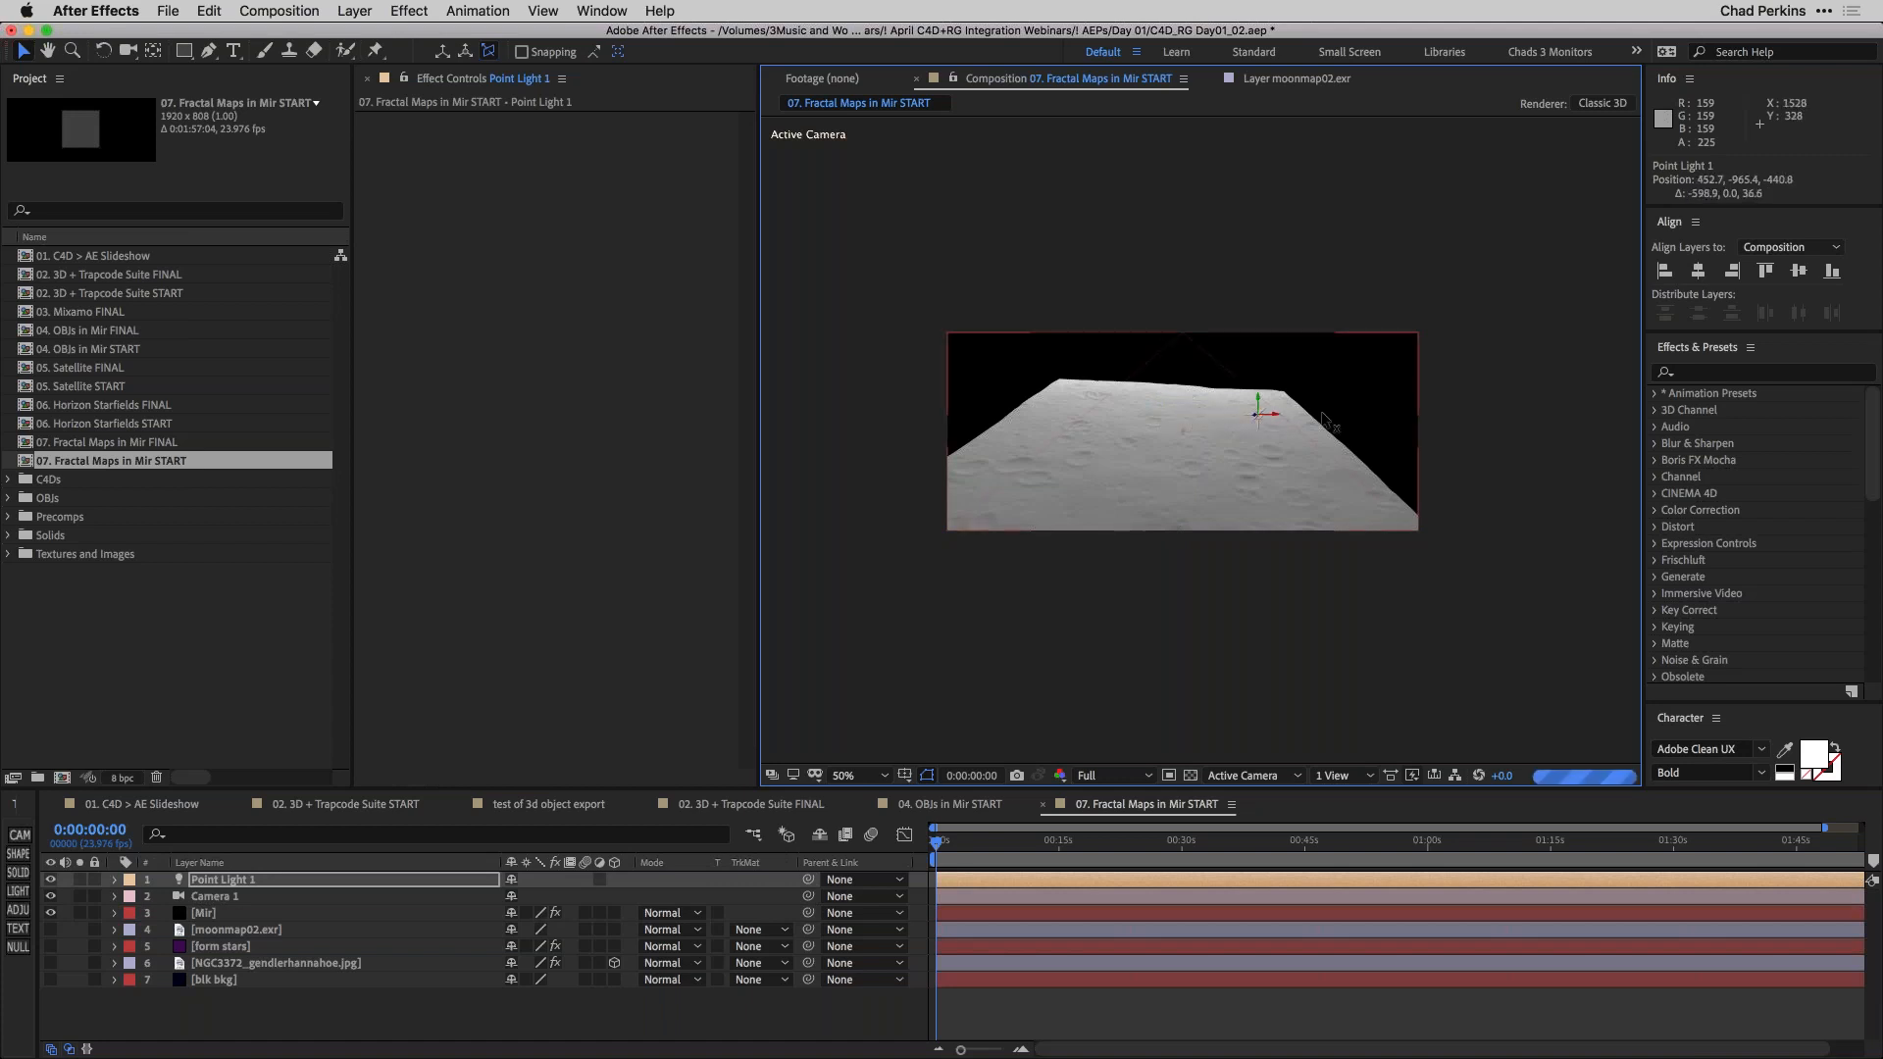
Change the Mir layer's Shader type to Smooth.
left_click(217, 915)
left_click_drag(751, 422, 758, 714)
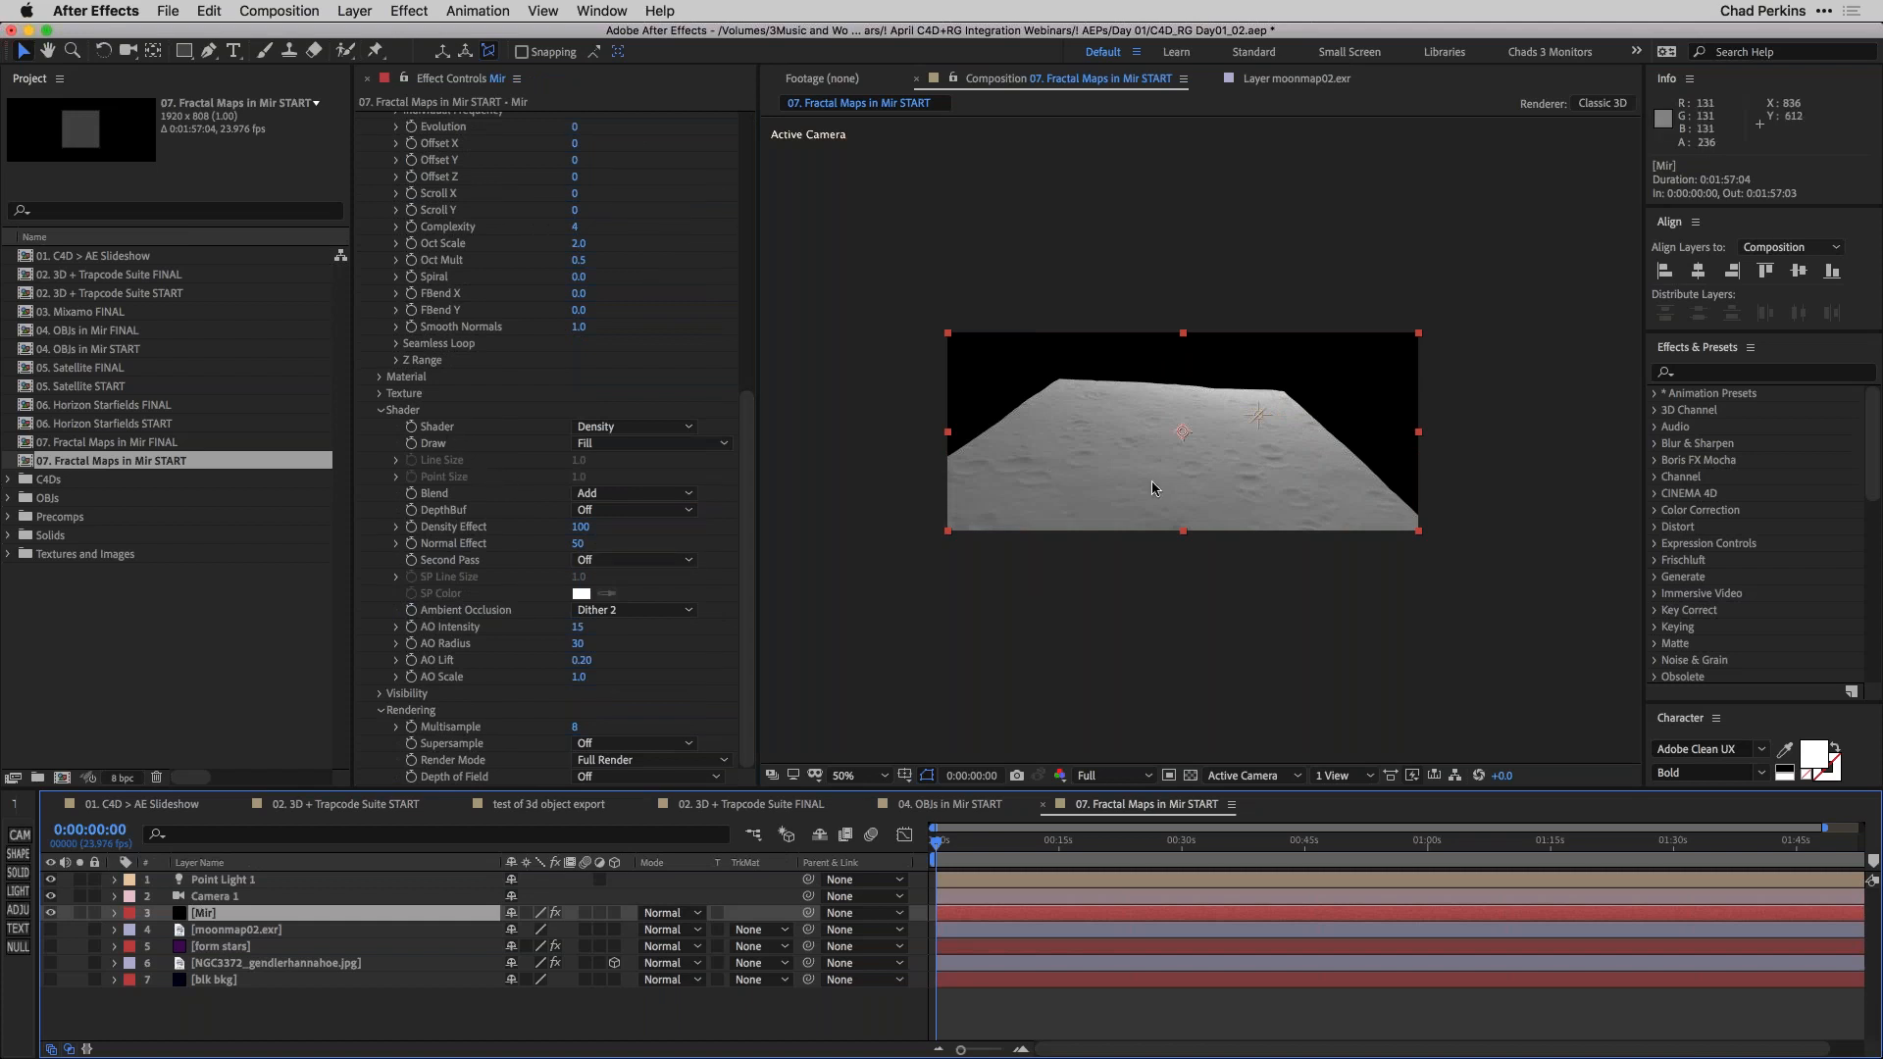
key(".")
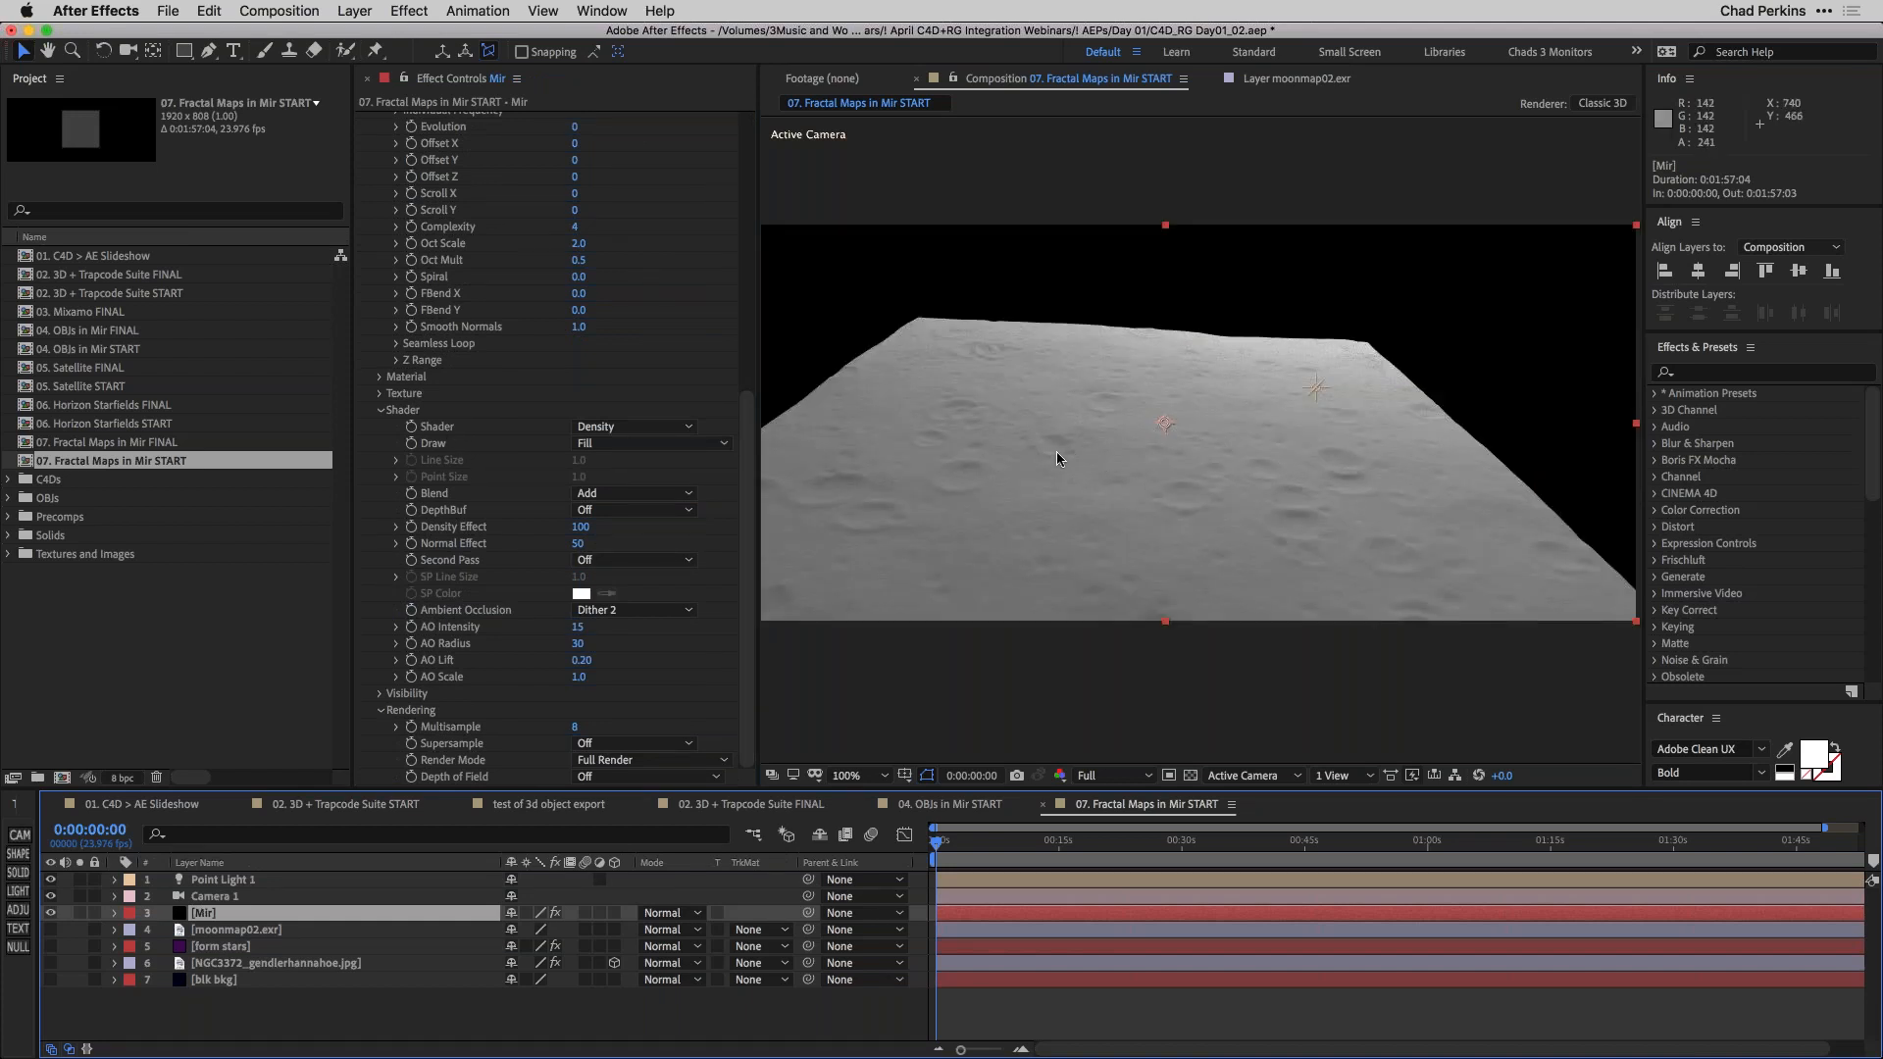
left_click(672, 433)
left_click(637, 467)
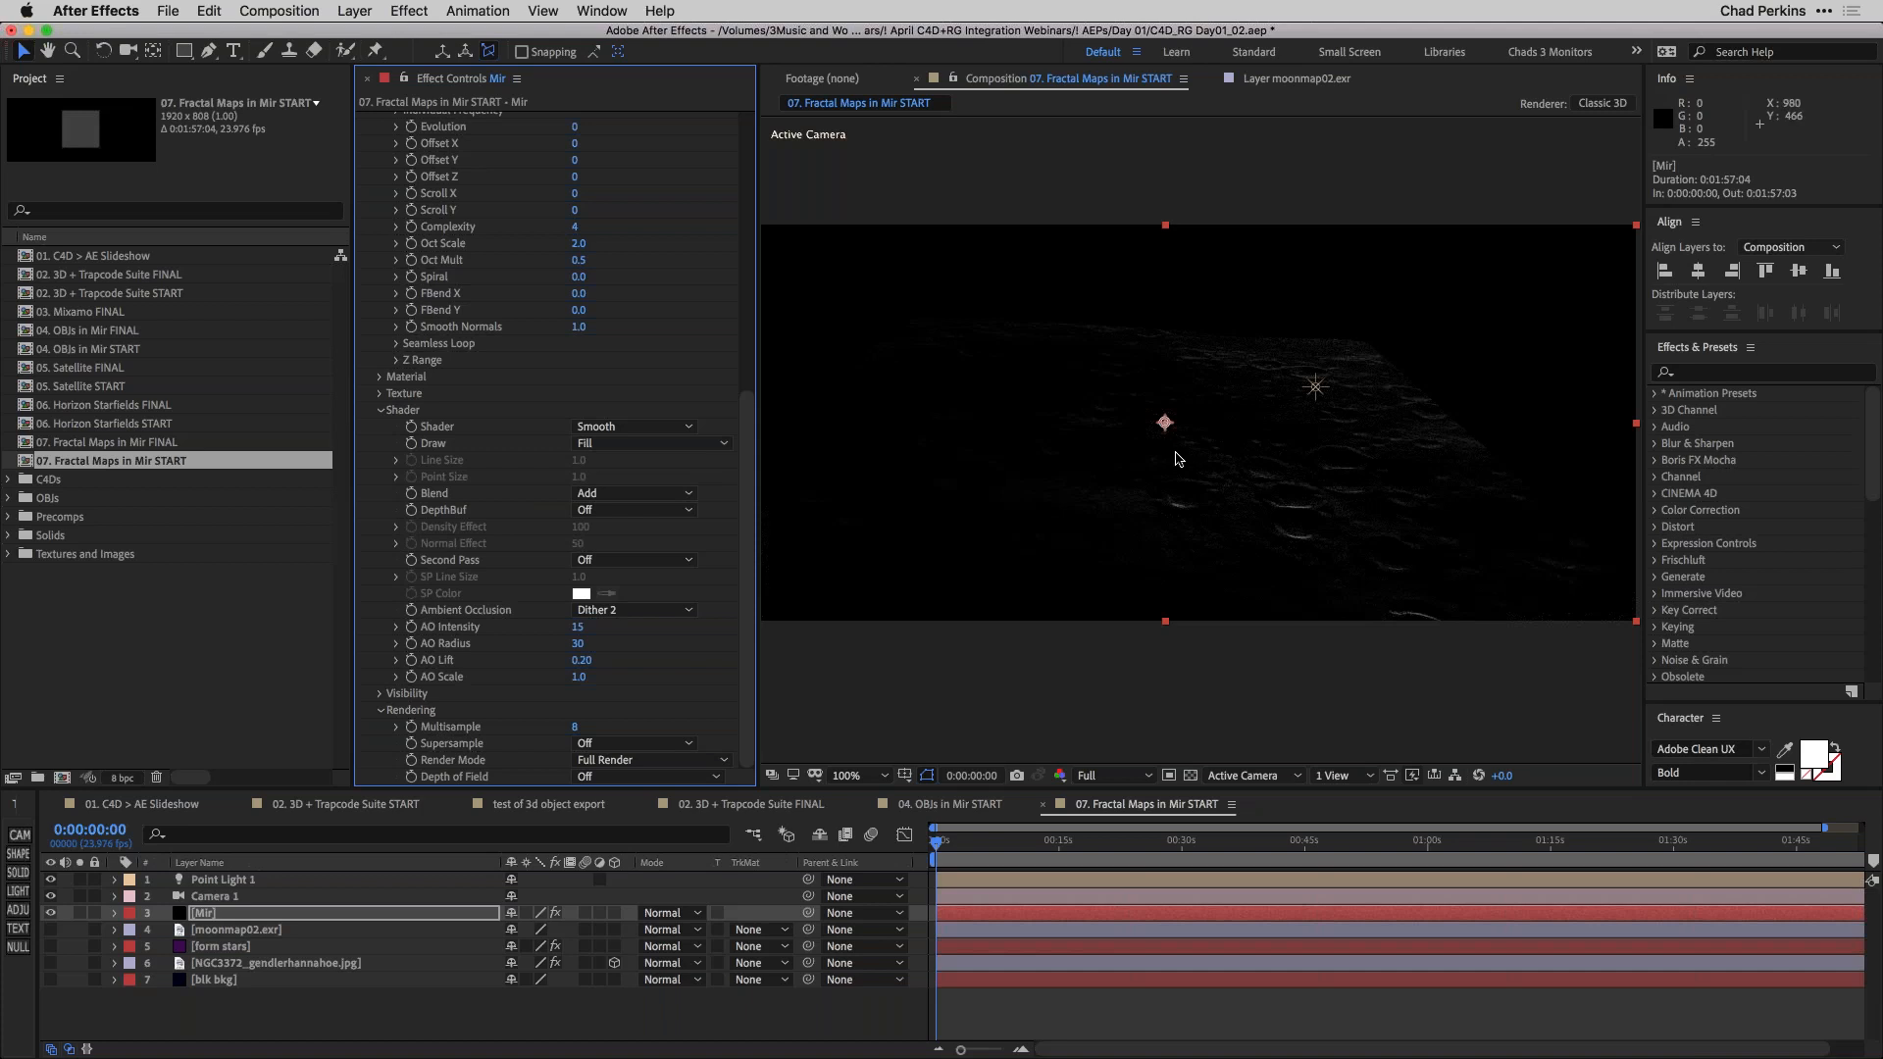
Set the Mir layer's shader Blend mode to Normal.
key("period")
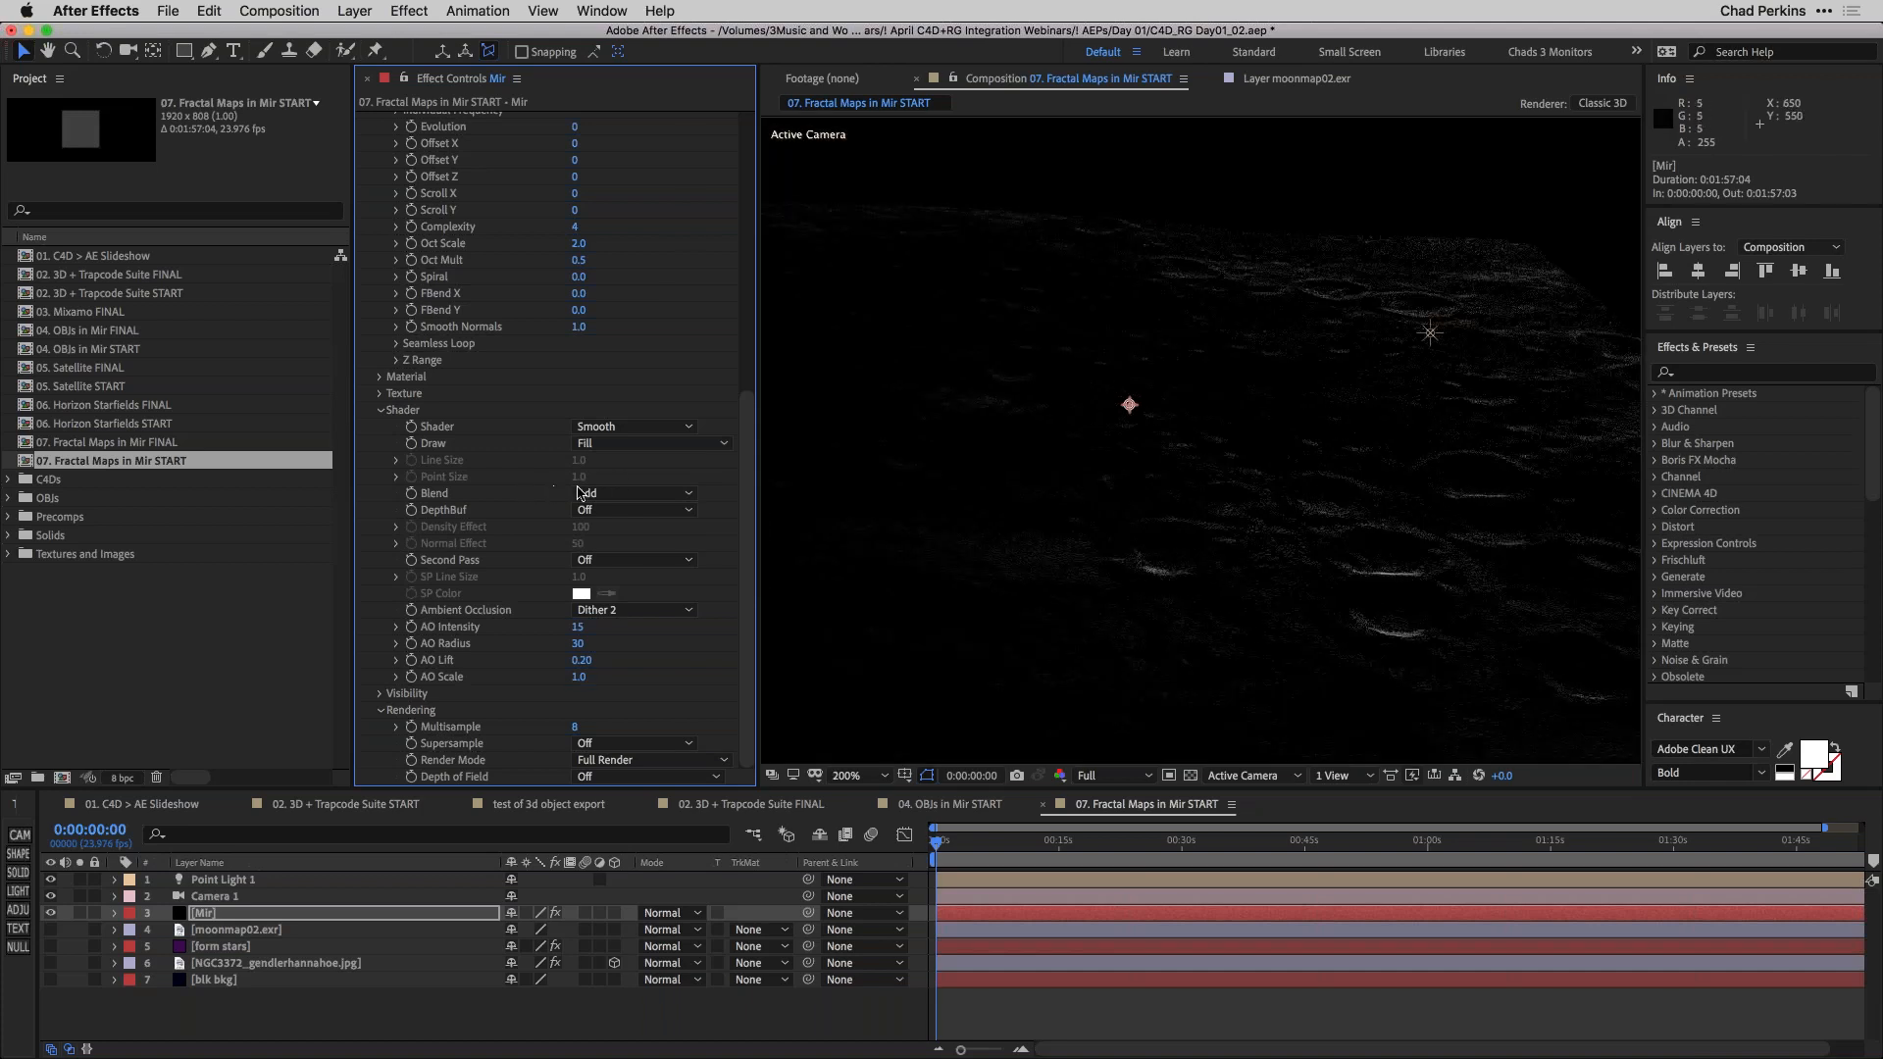
left_click(615, 496)
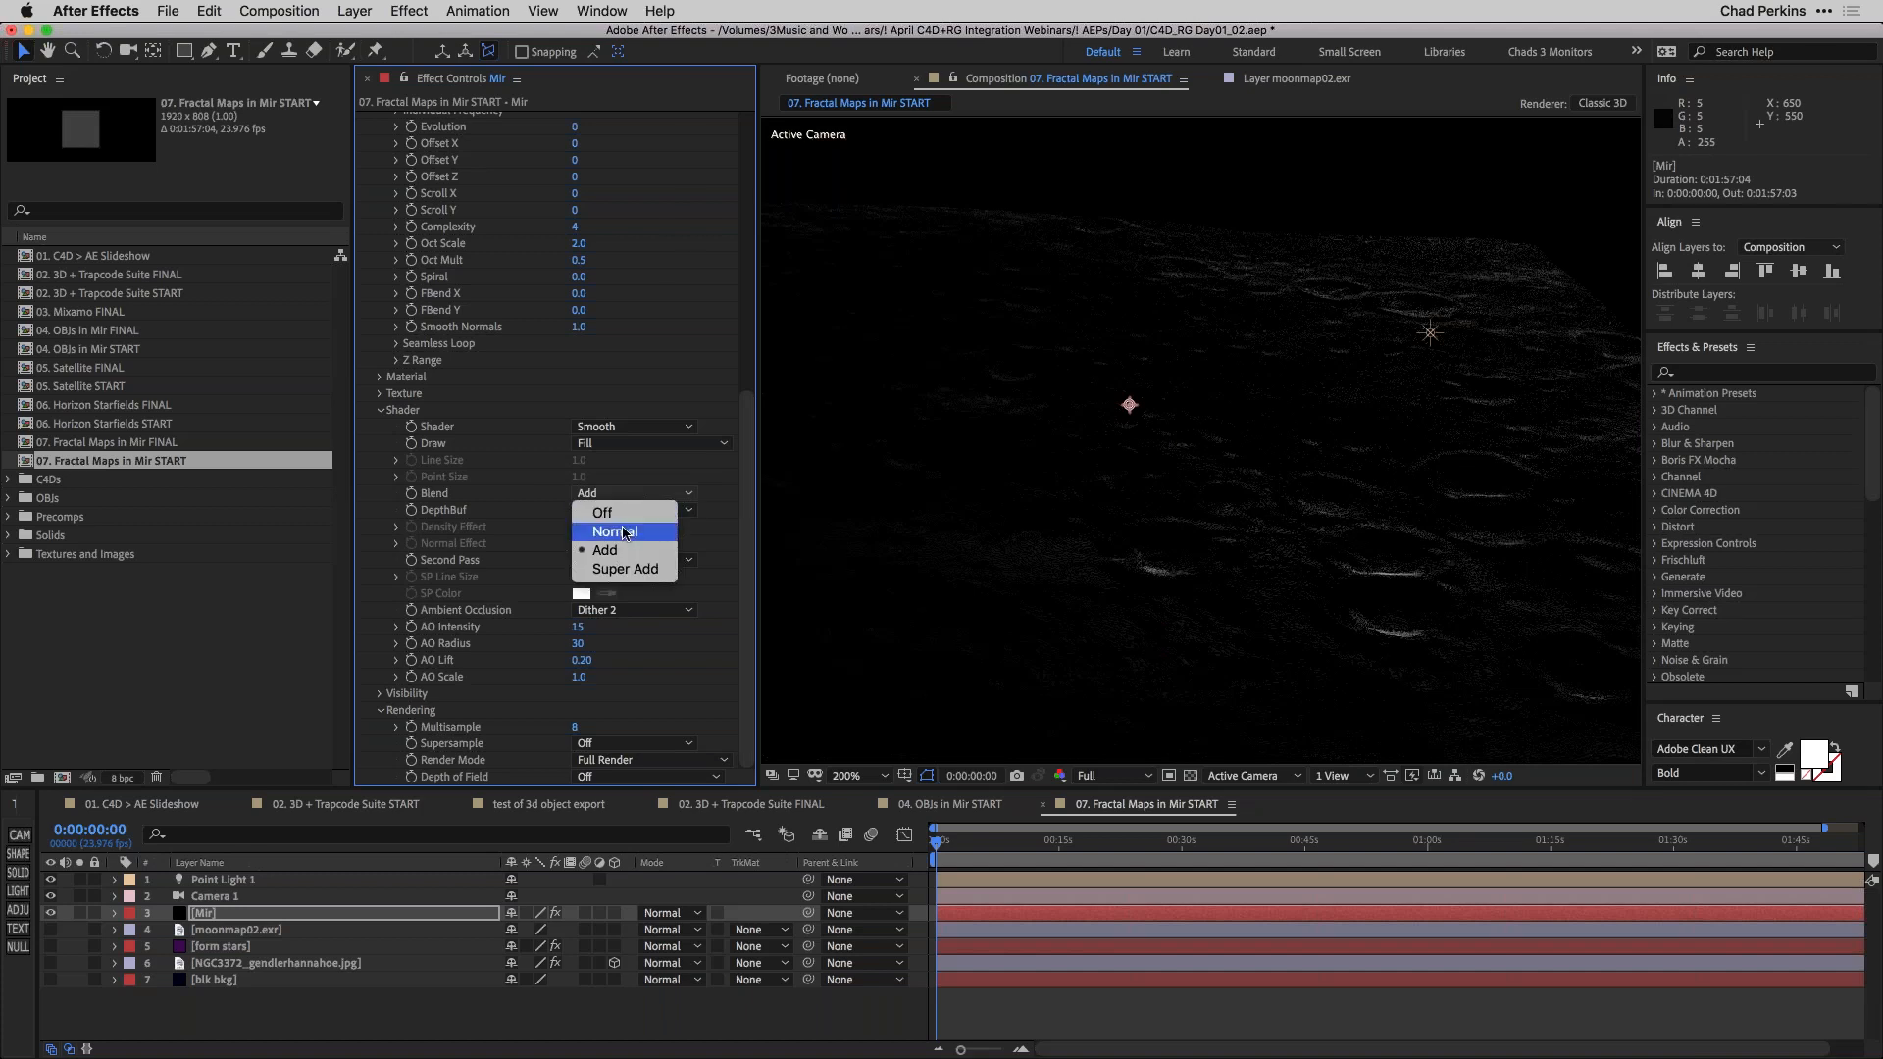
left_click(624, 530)
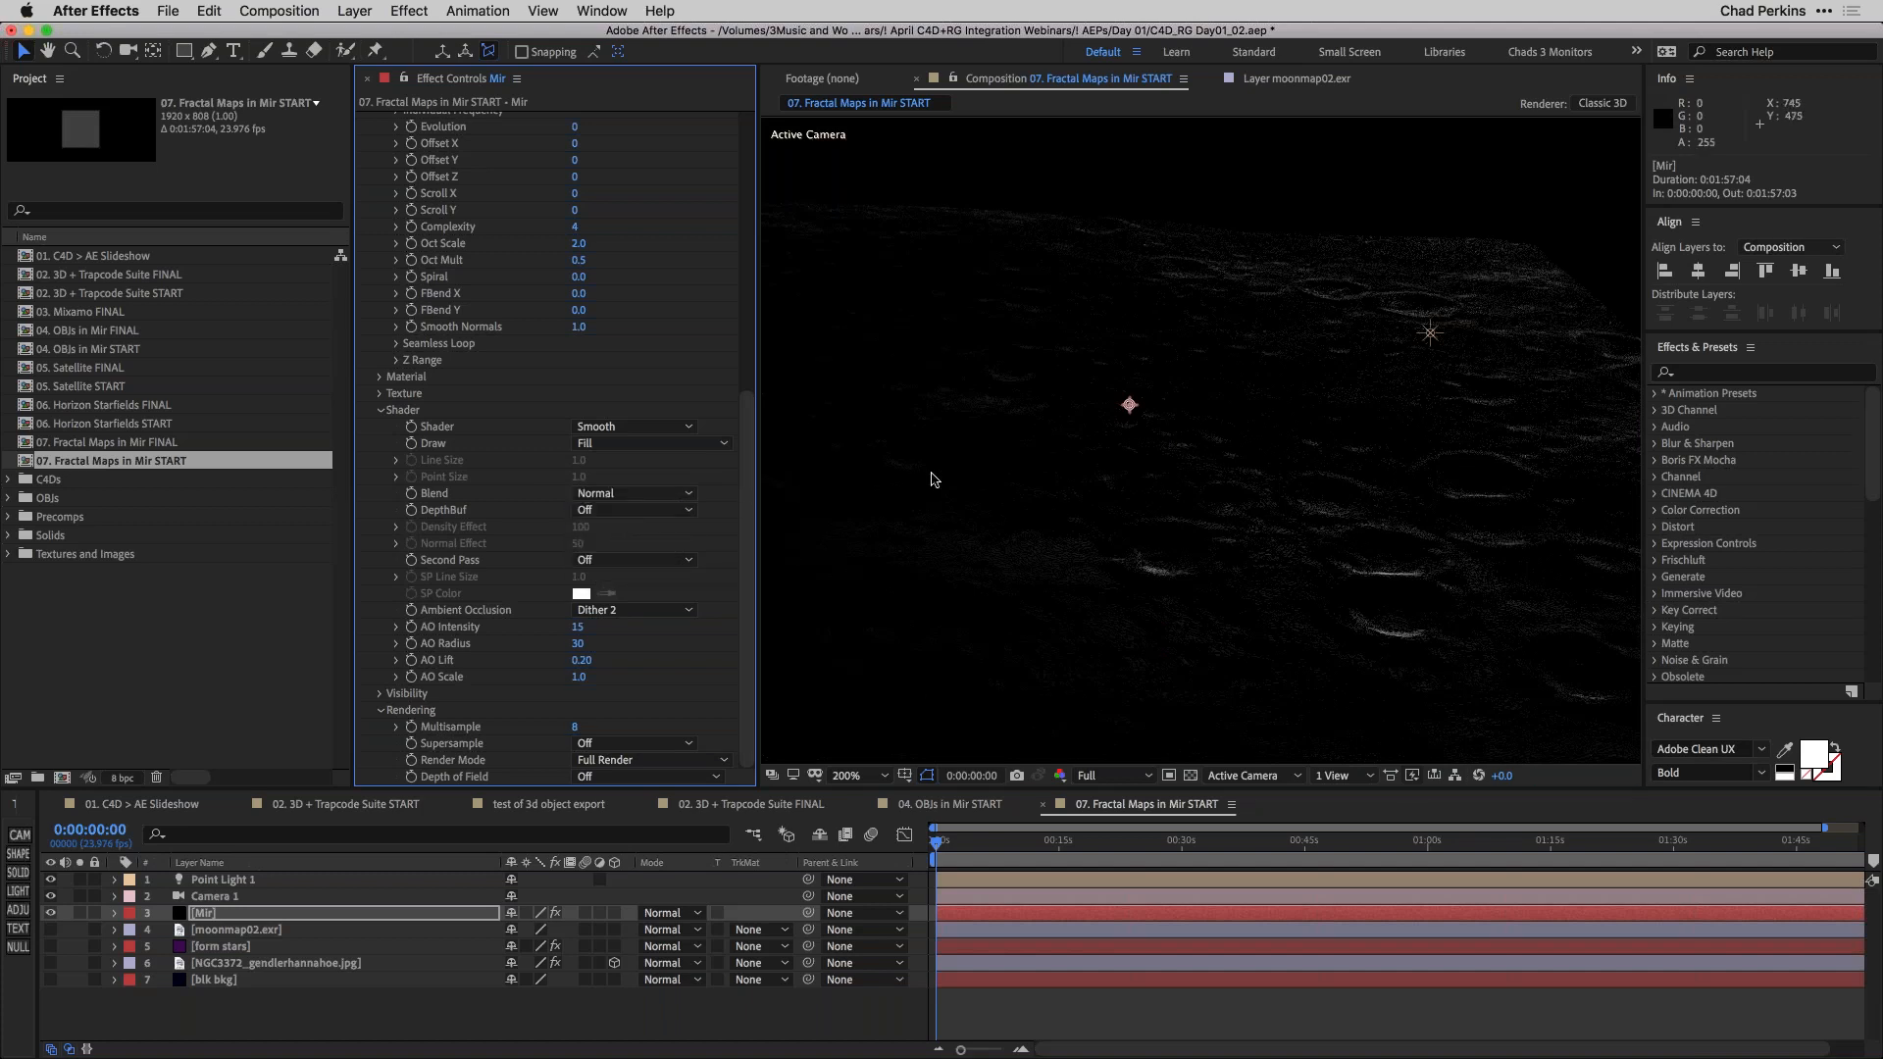
key("comma")
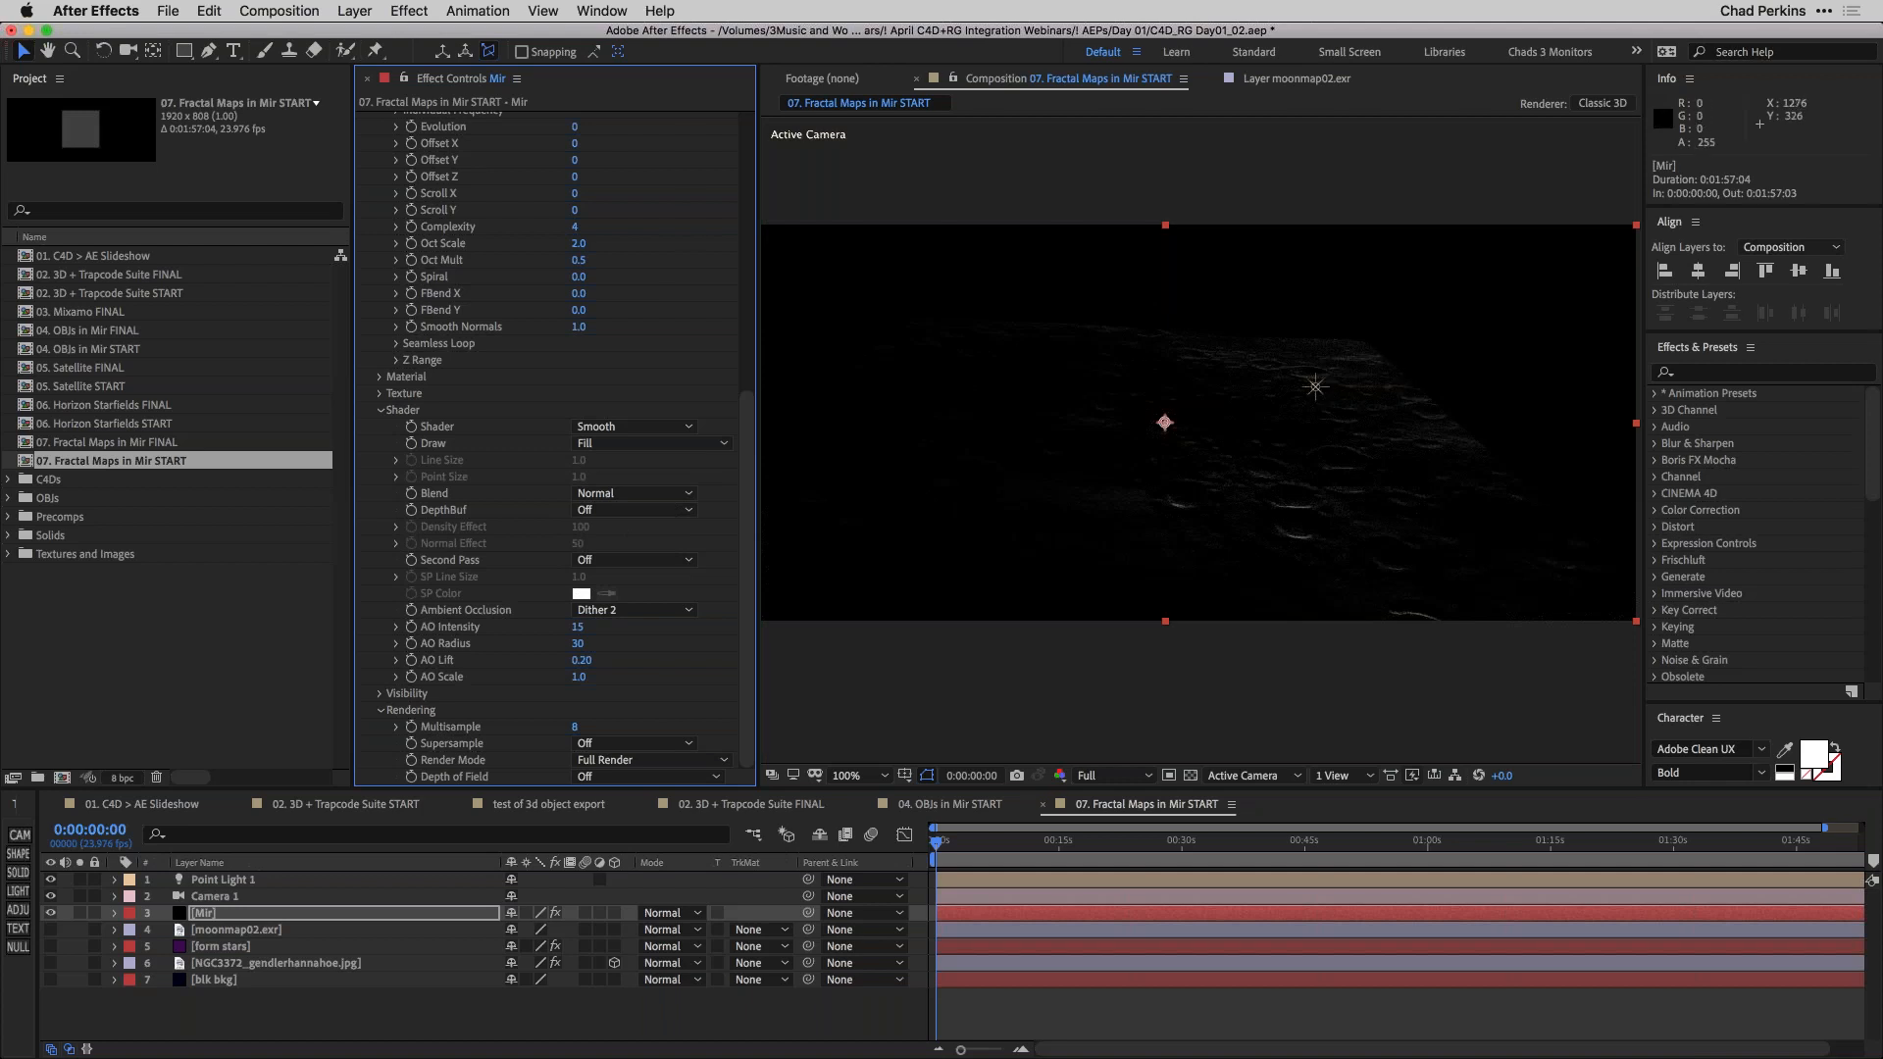
Move Point Light 1 up above the far edge of the moon terrain, to about 447, -863, -46.
left_click(1318, 383)
left_click_drag(1317, 381, 1344, 216)
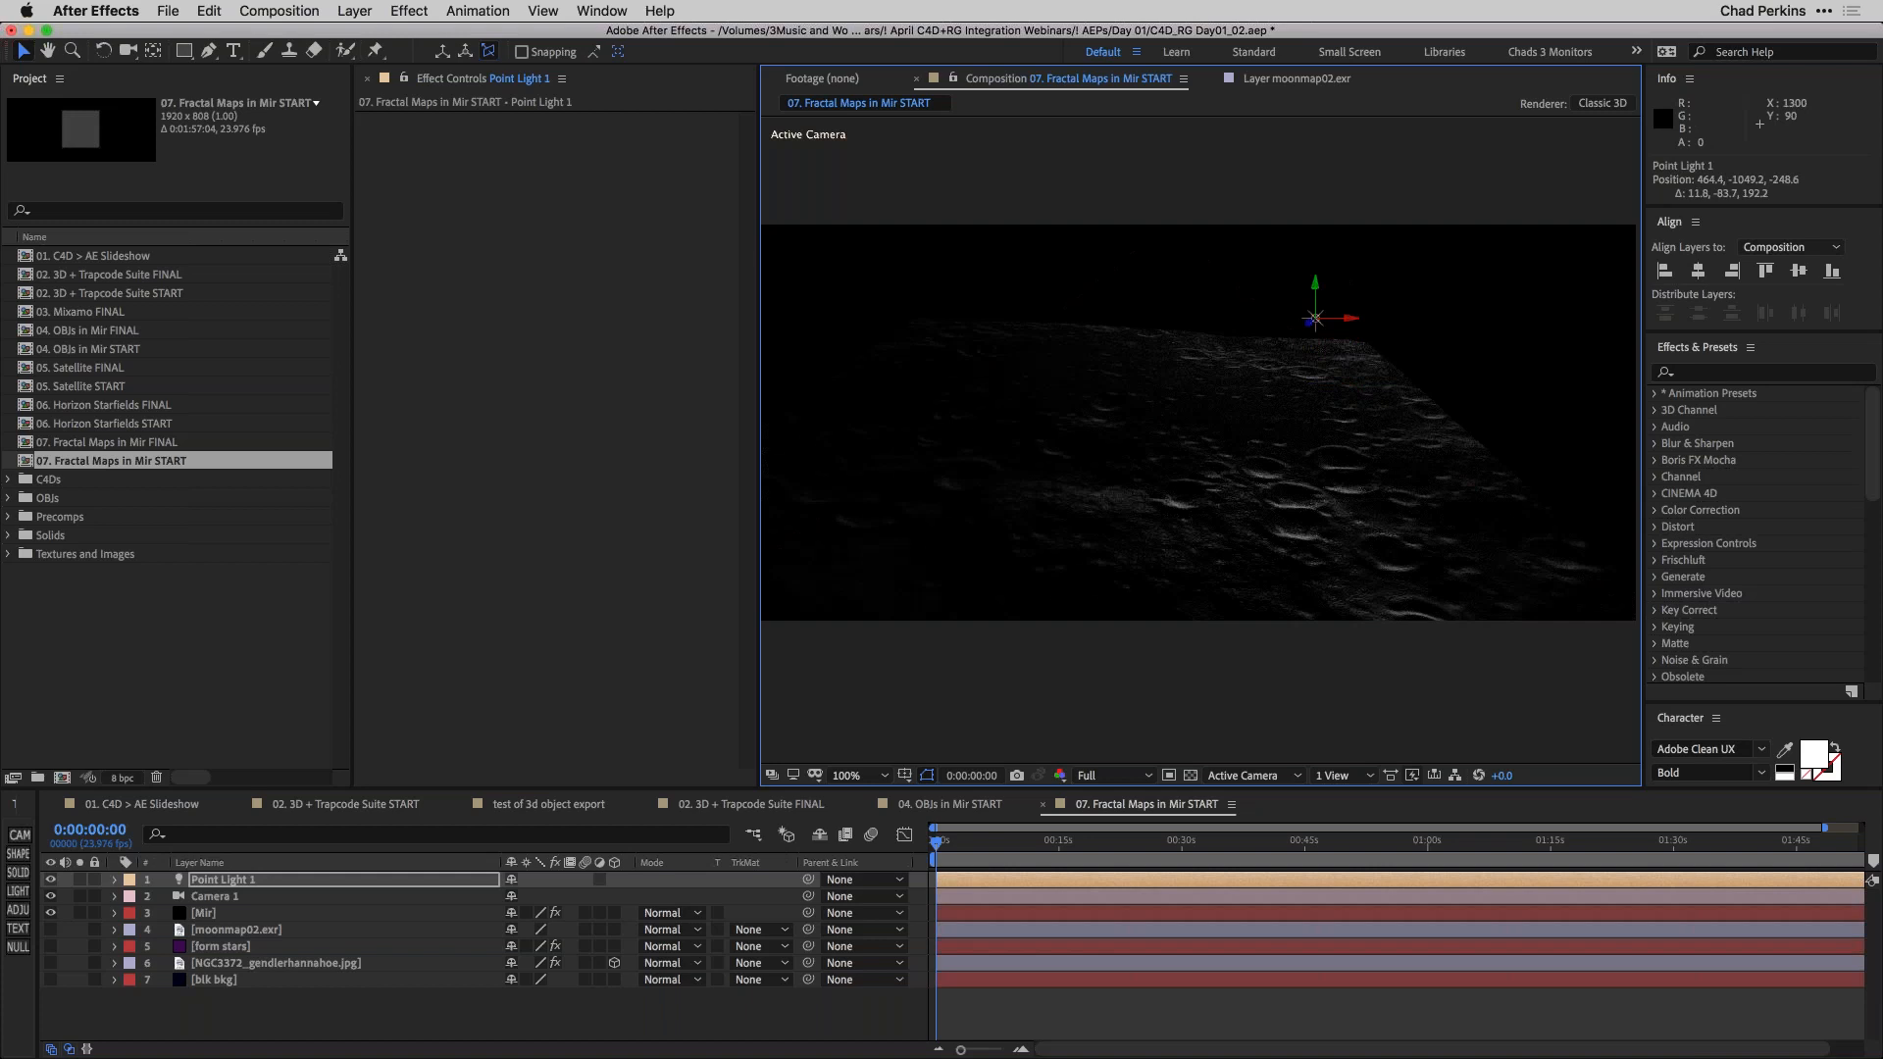
left_click_drag(1319, 304, 1324, 260)
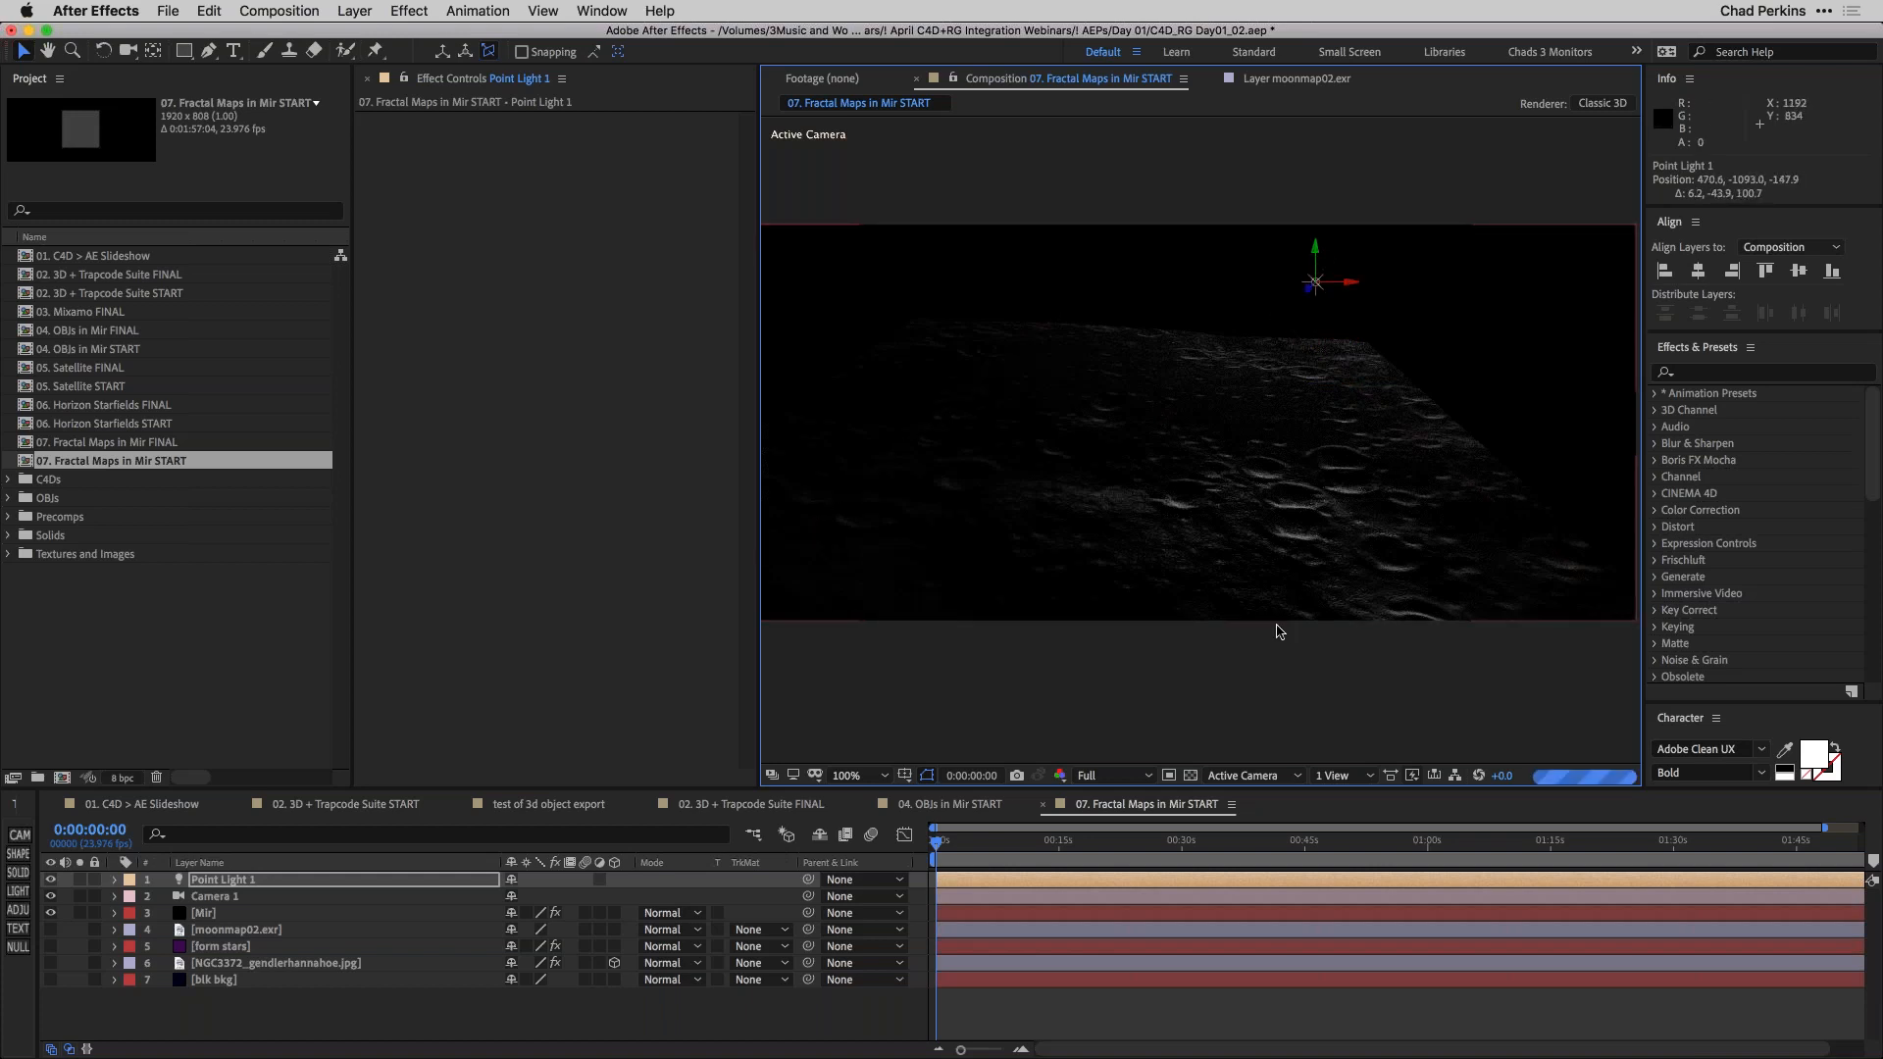
left_click_drag(1329, 286, 1255, 326)
left_click_drag(1409, 320, 1450, 304)
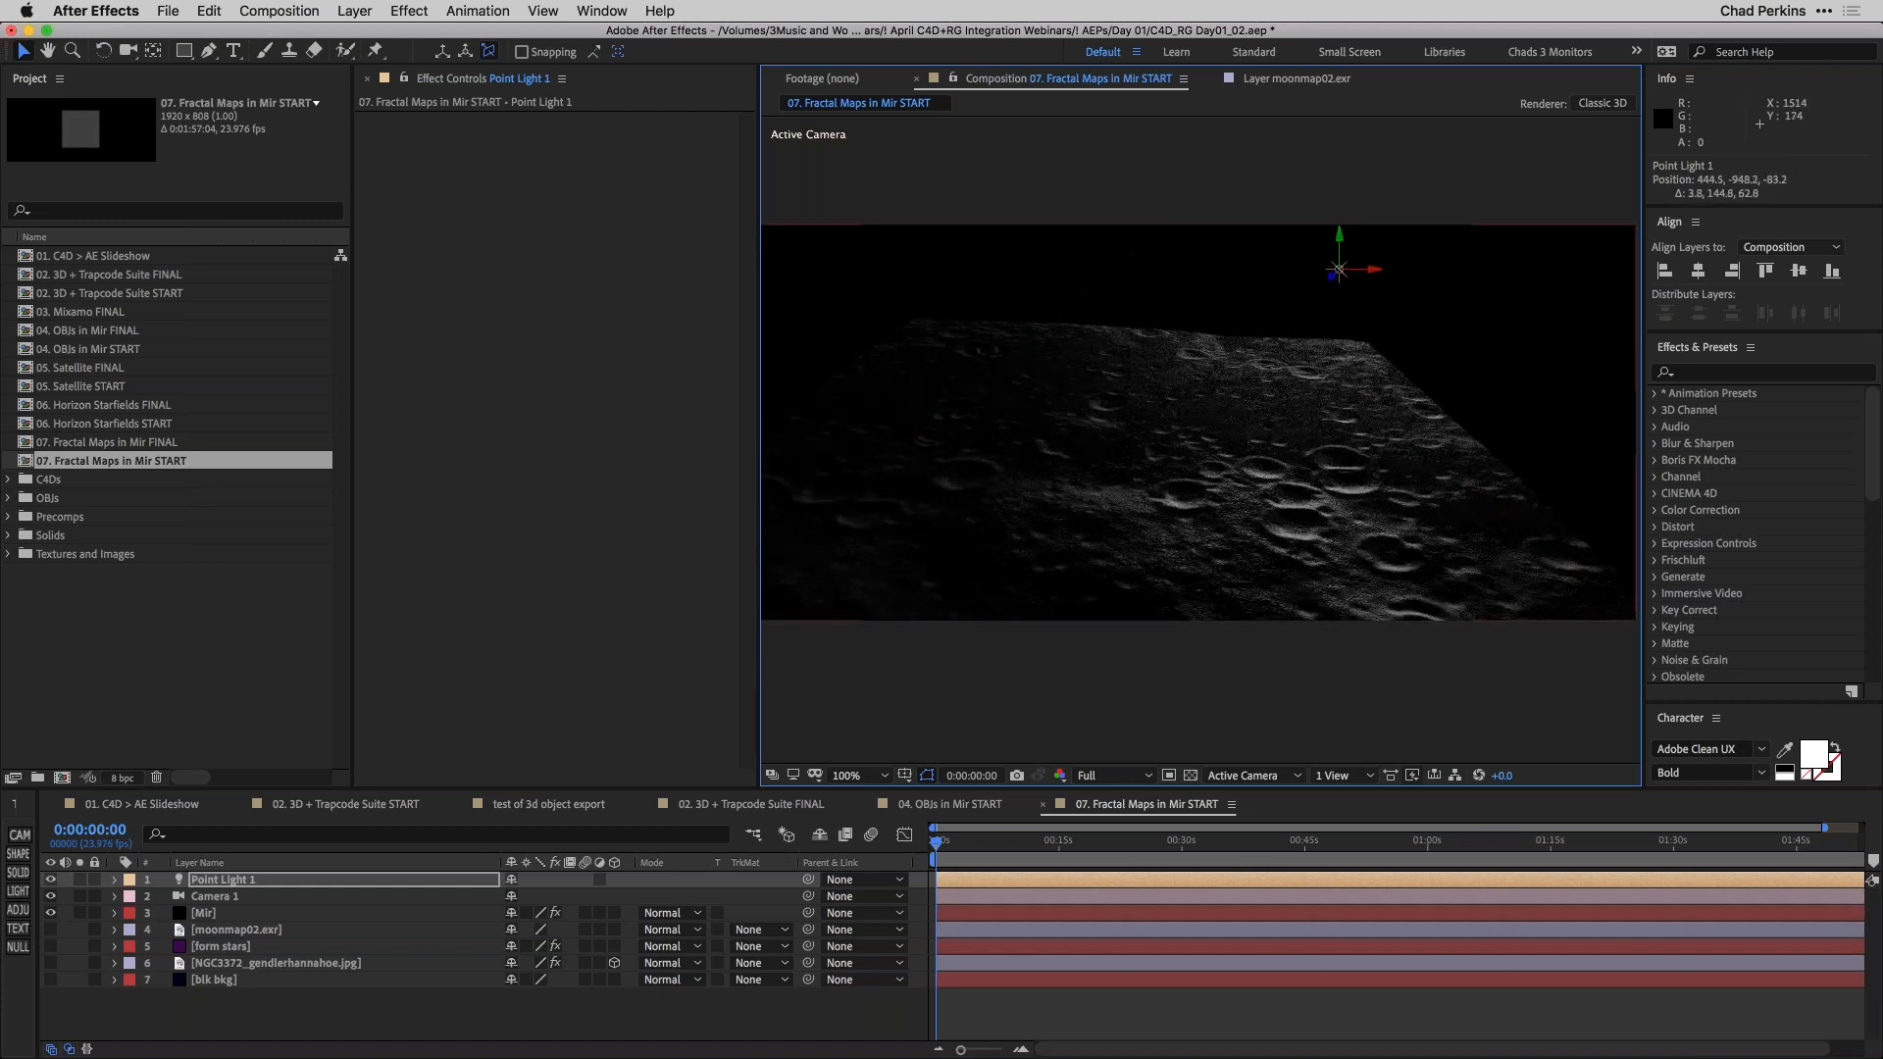
left_click_drag(1335, 280, 1407, 292)
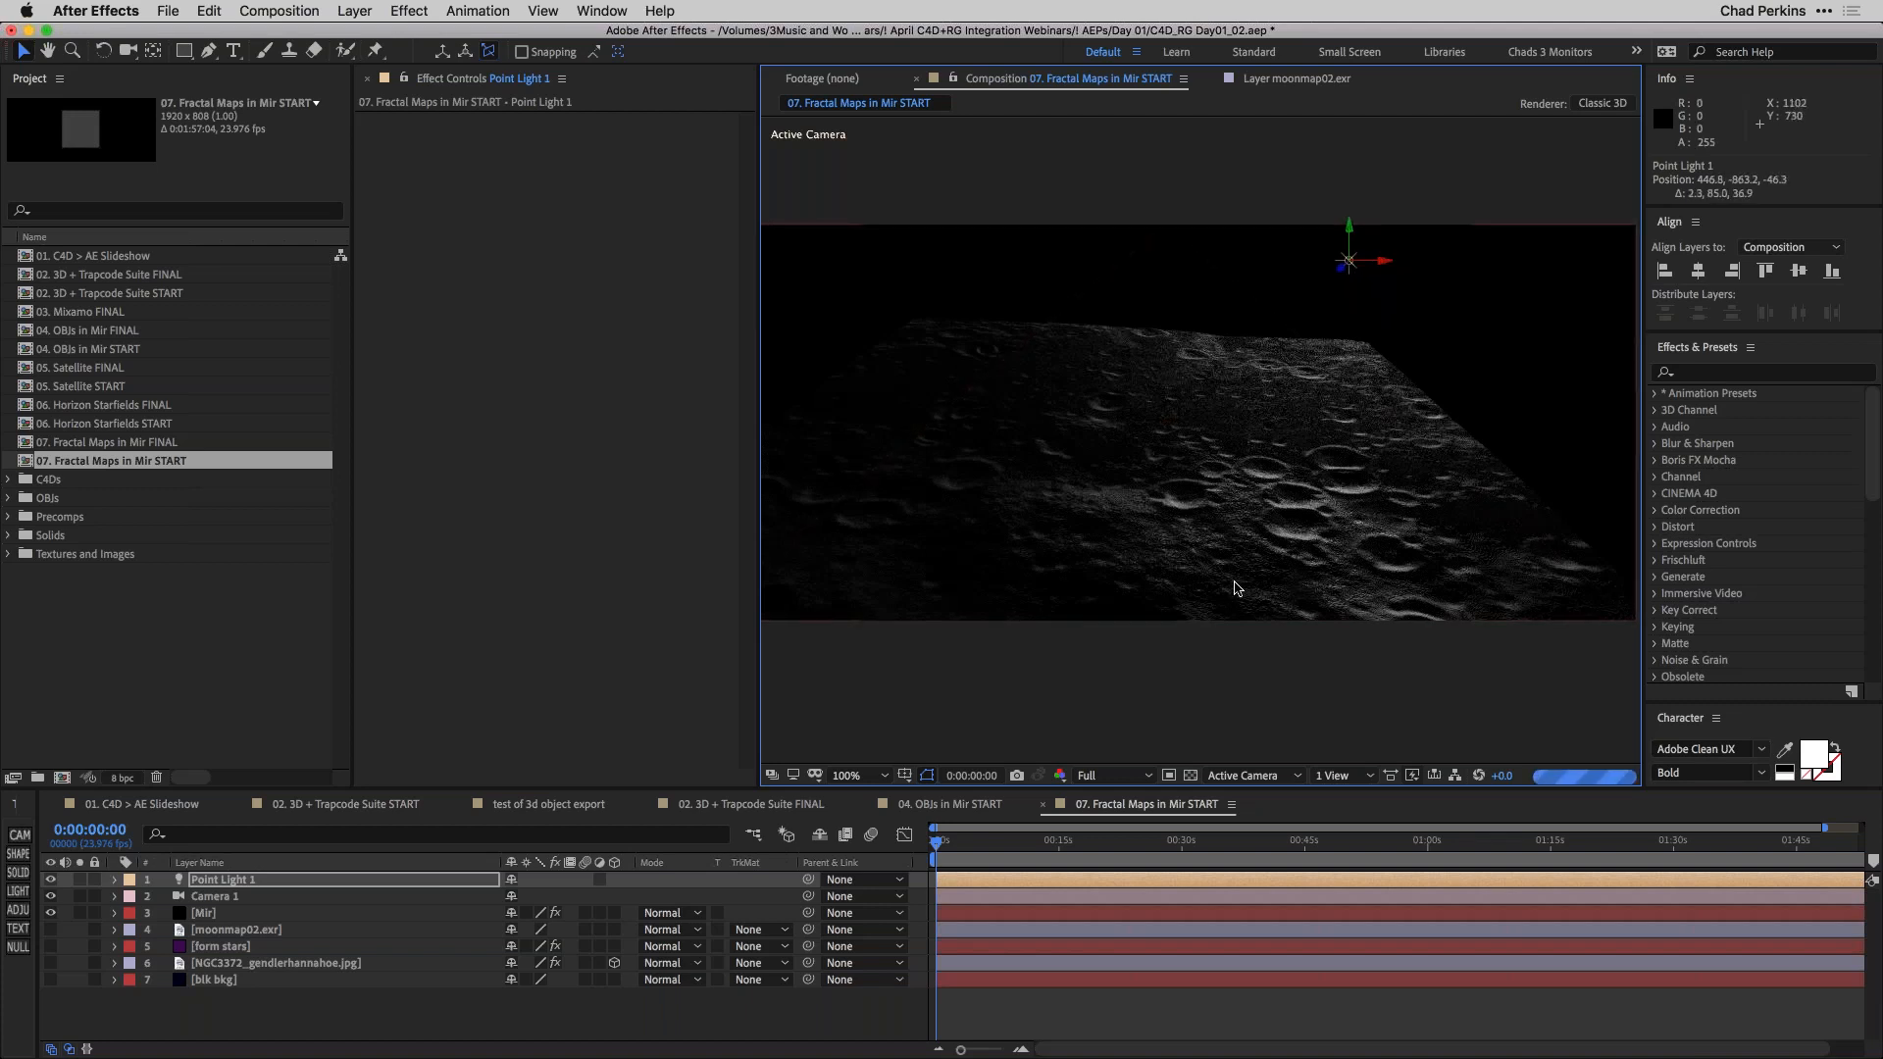
Set the Mir layer's rendering Supersample to 4x.
key("period")
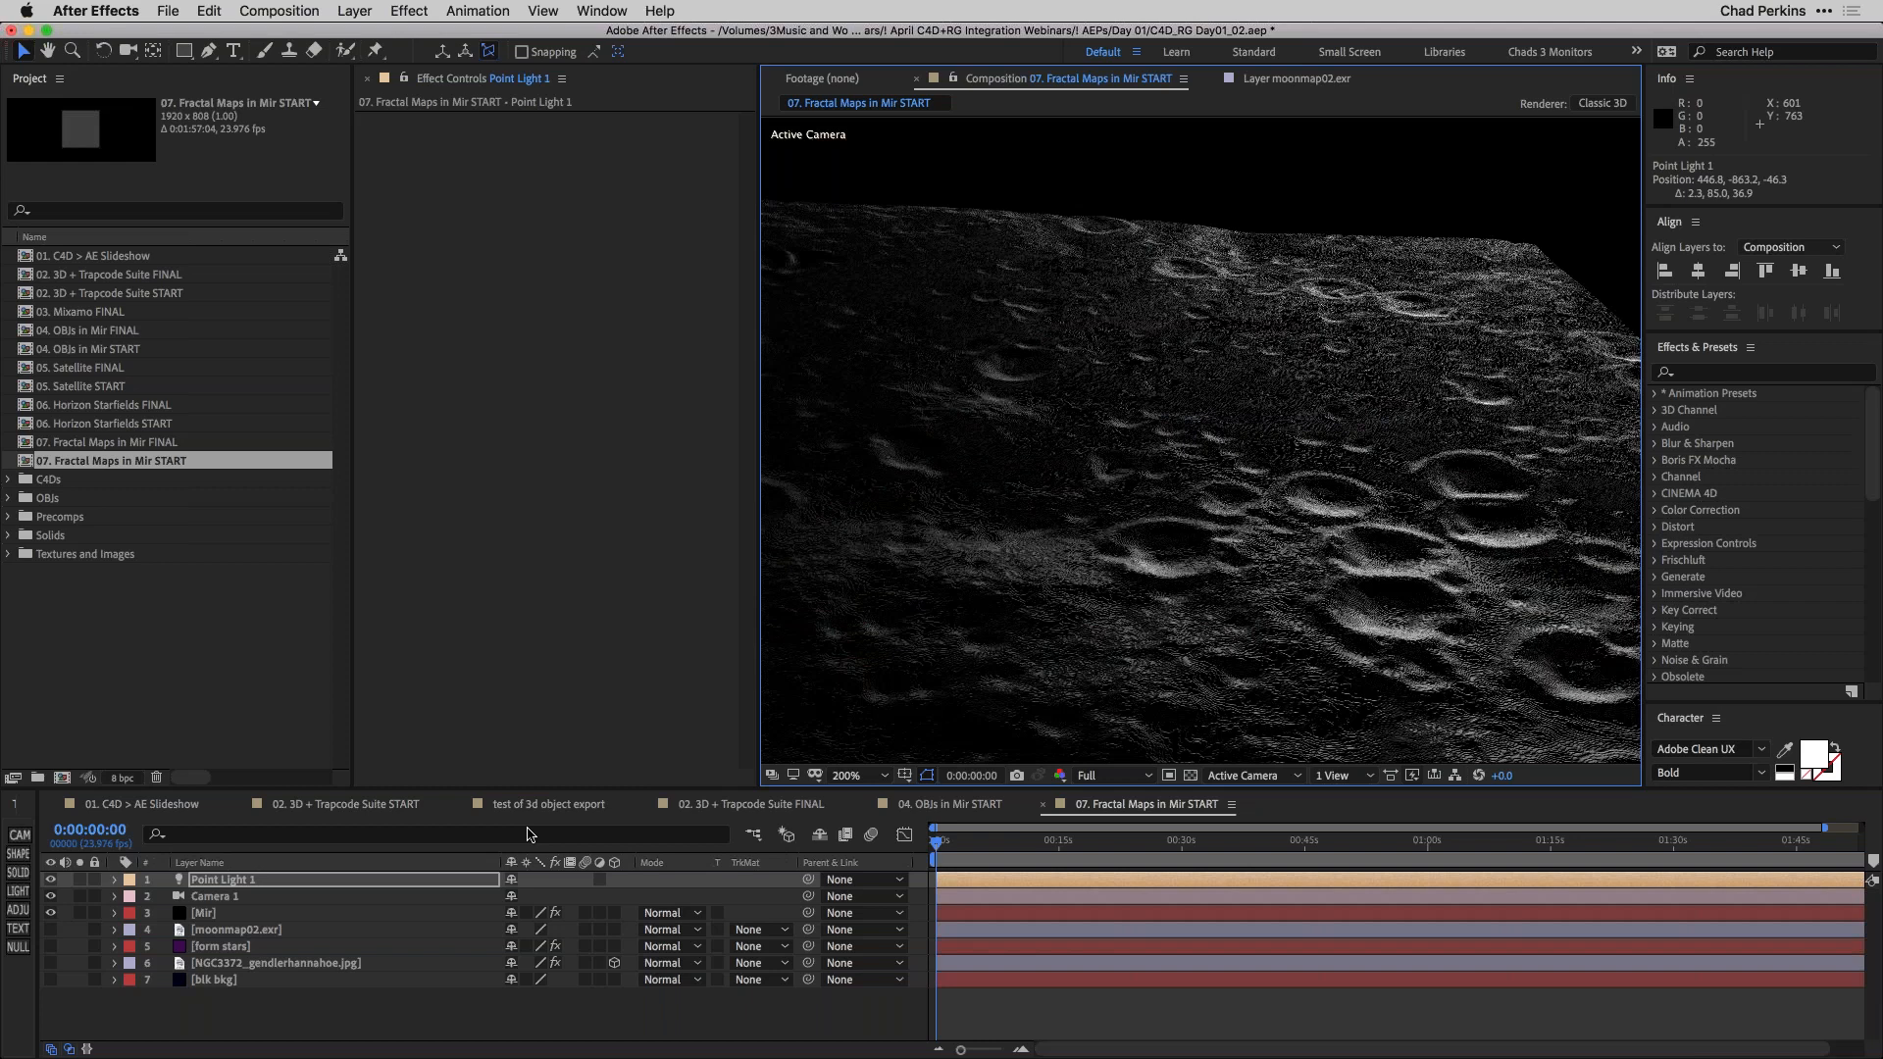
left_click(282, 918)
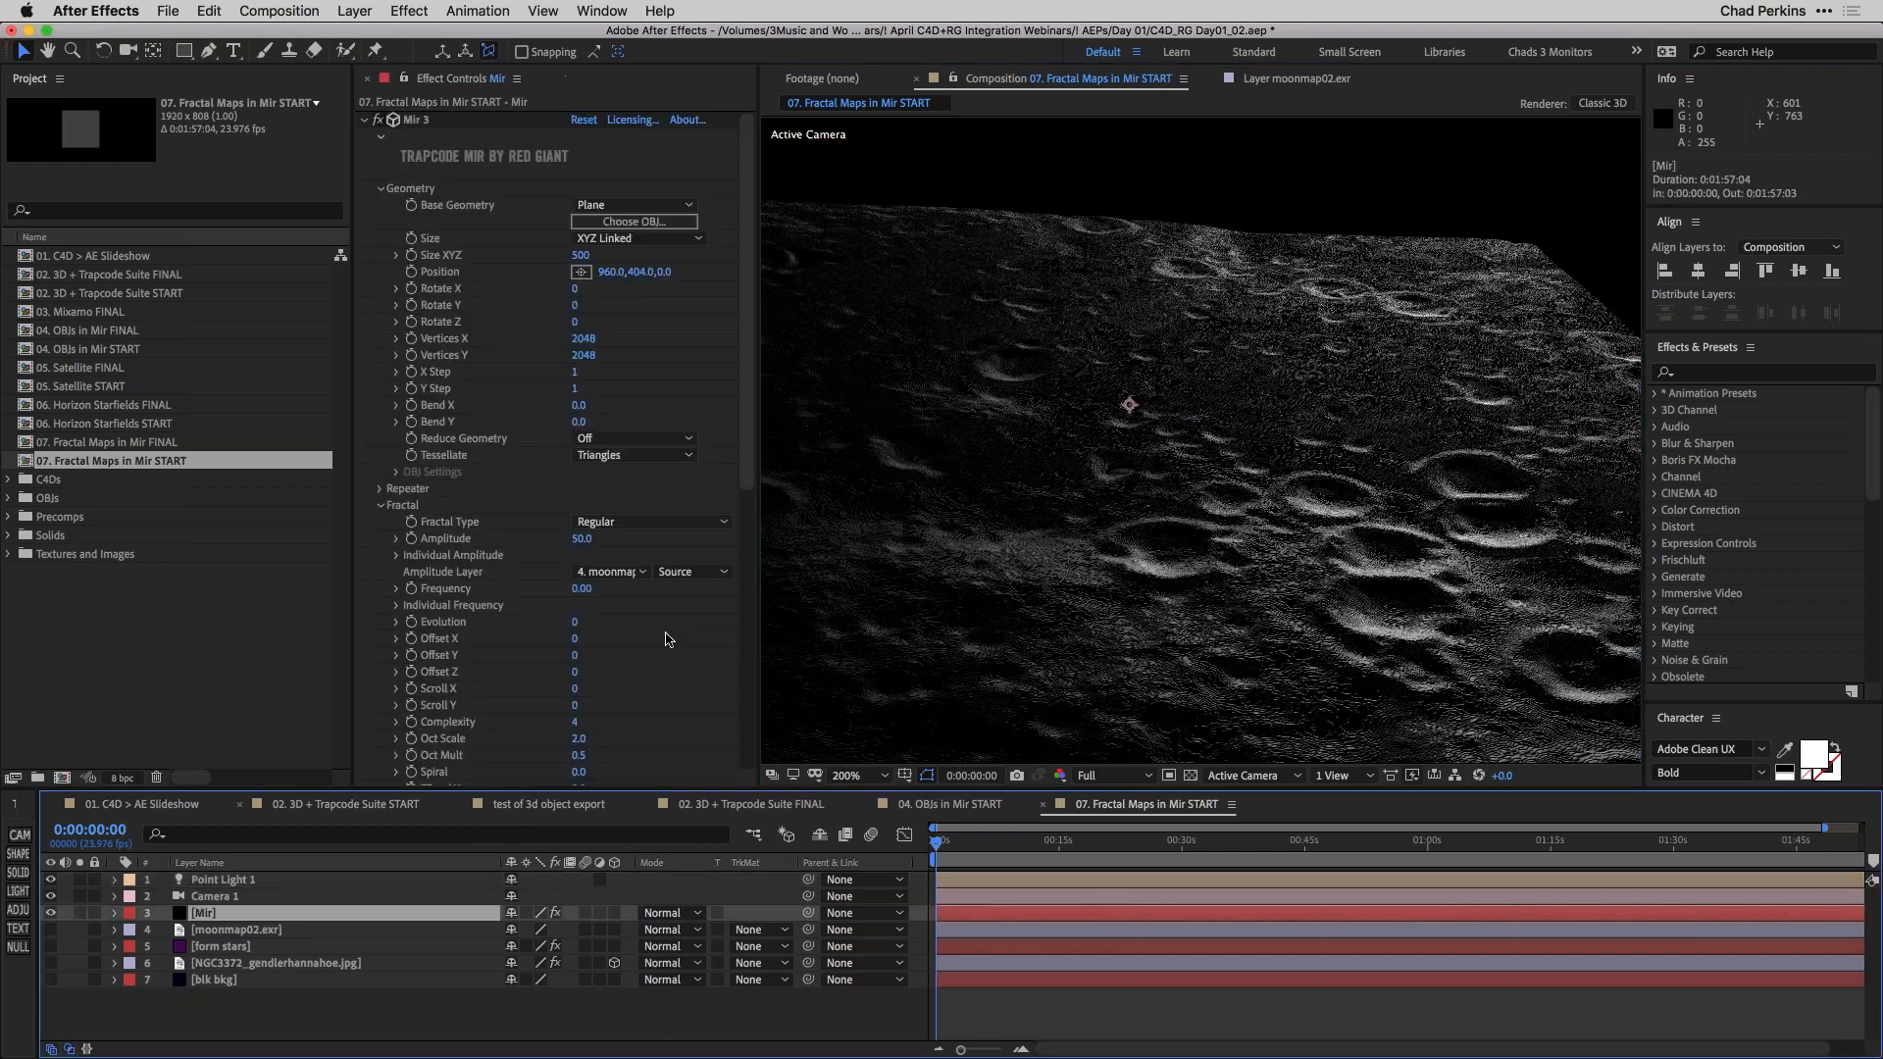
left_click_drag(748, 442, 740, 734)
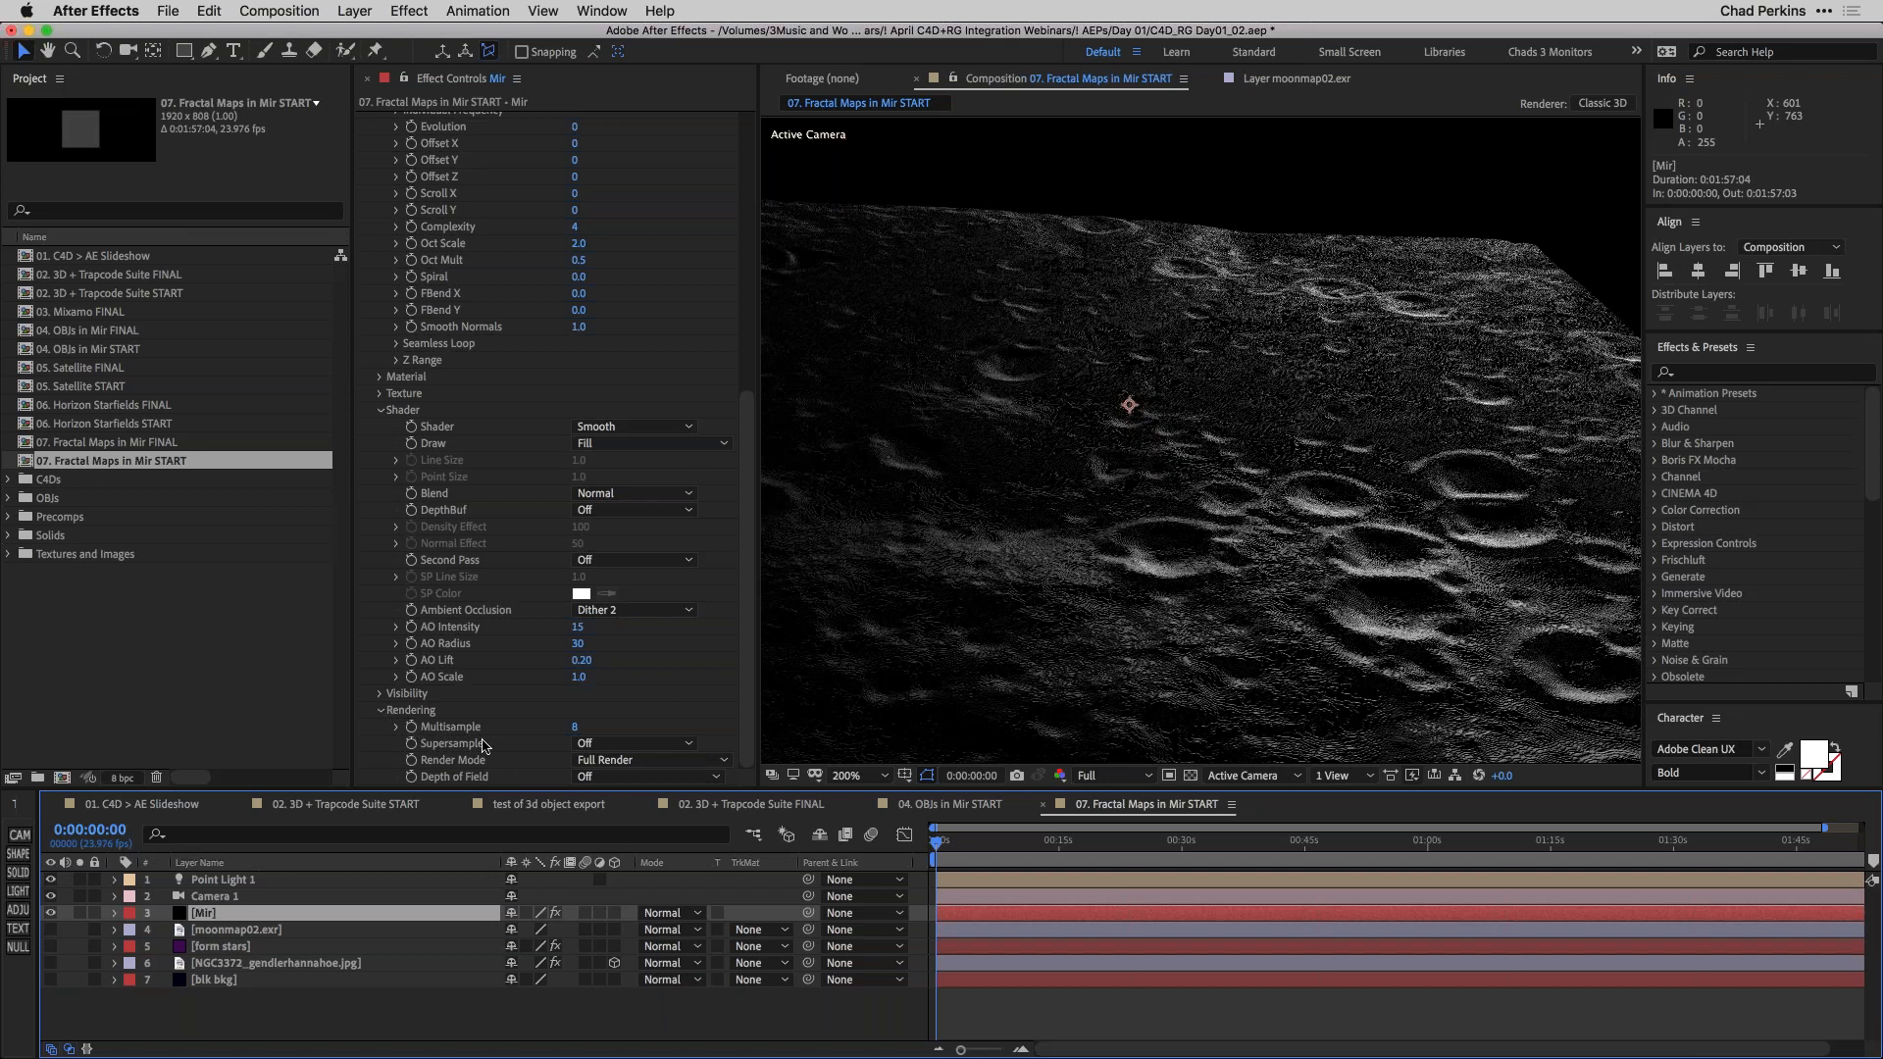
left_click(621, 748)
left_click(594, 790)
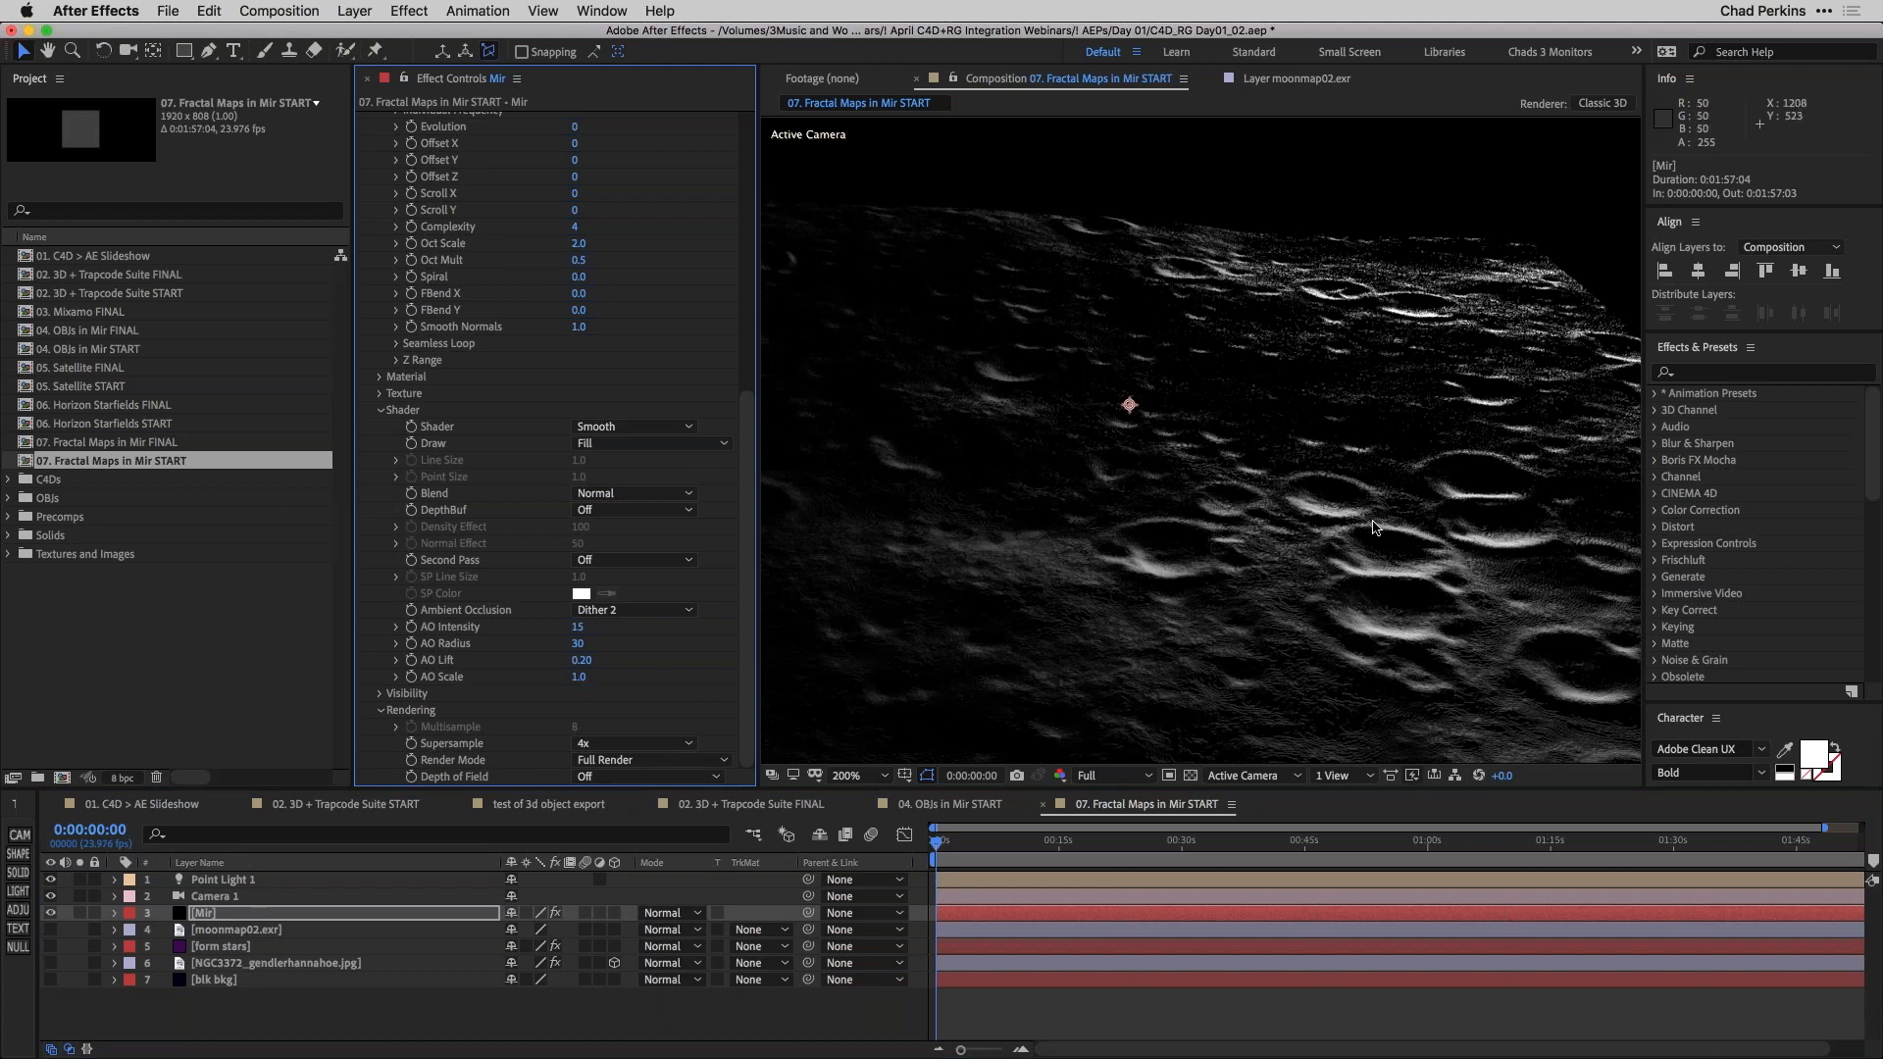
scroll(1268, 510, "down", 2)
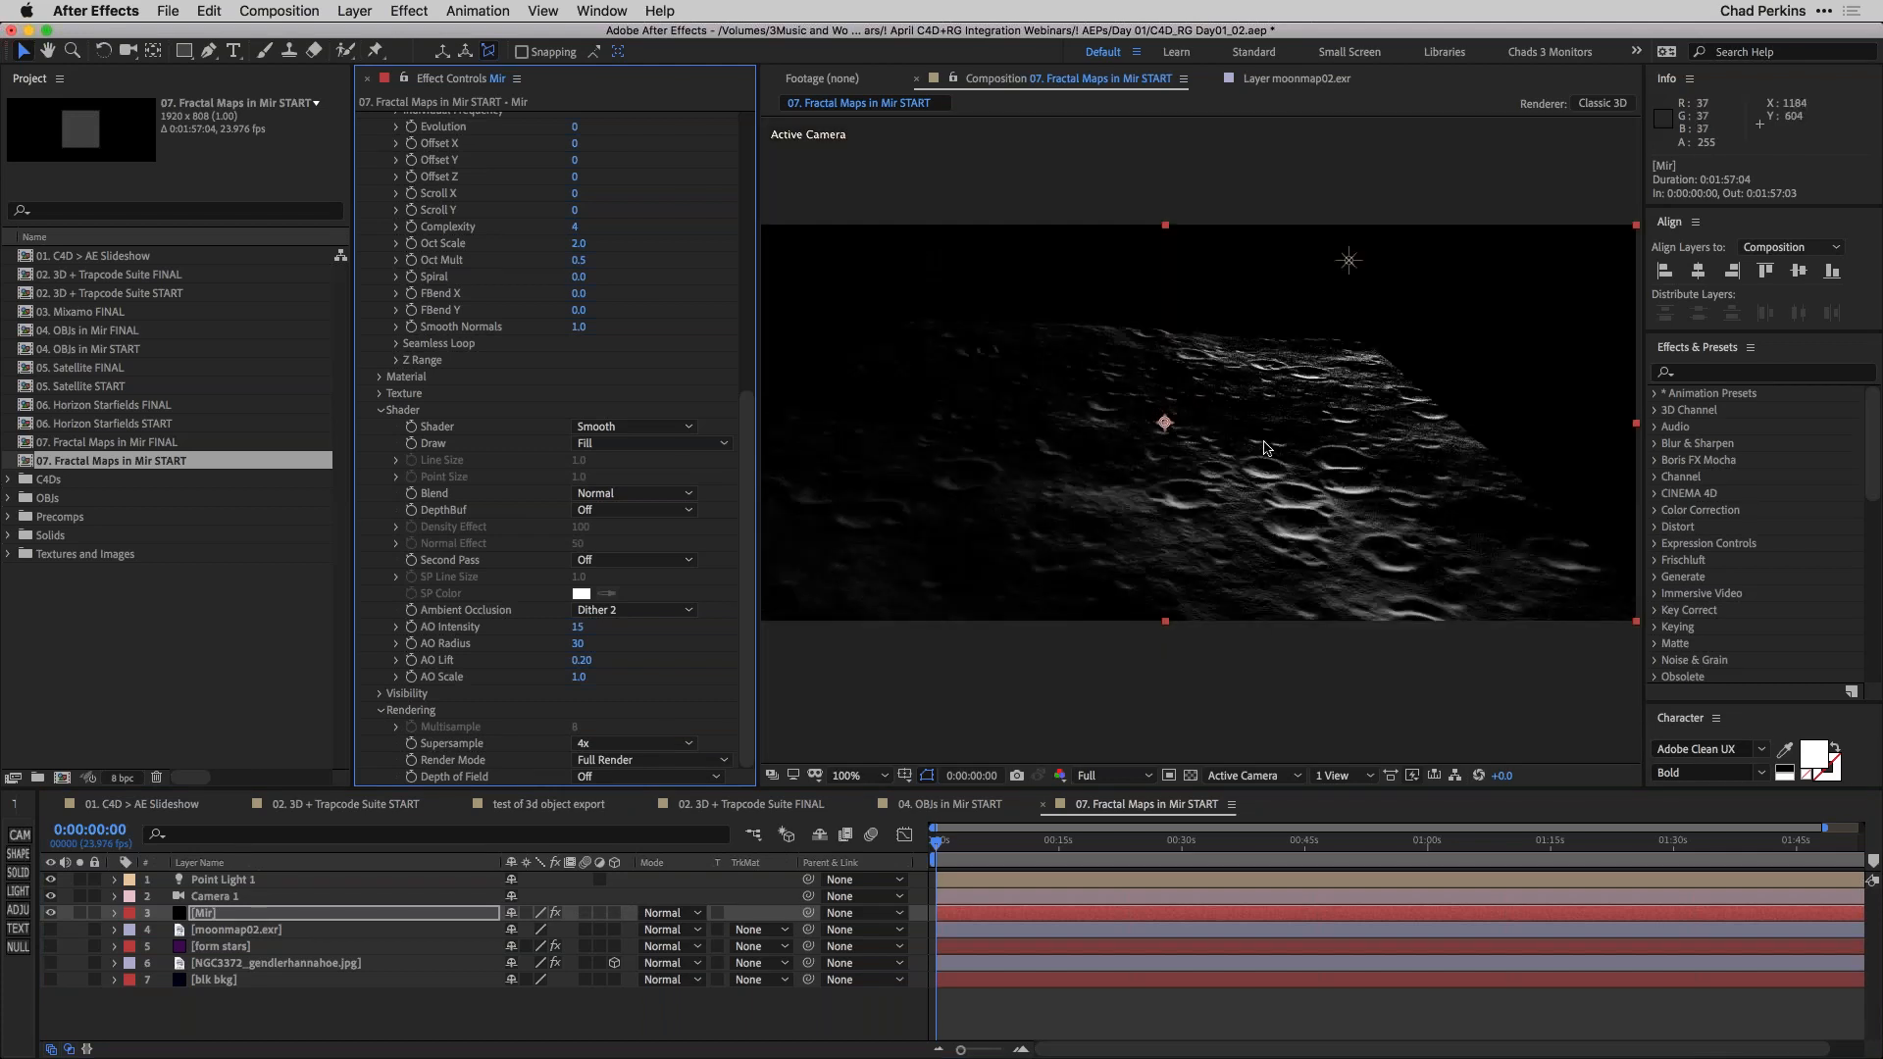
Set Point Light 1's intensity to 175% and move it farther up to about 452, -646, 48.
left_click(1350, 260)
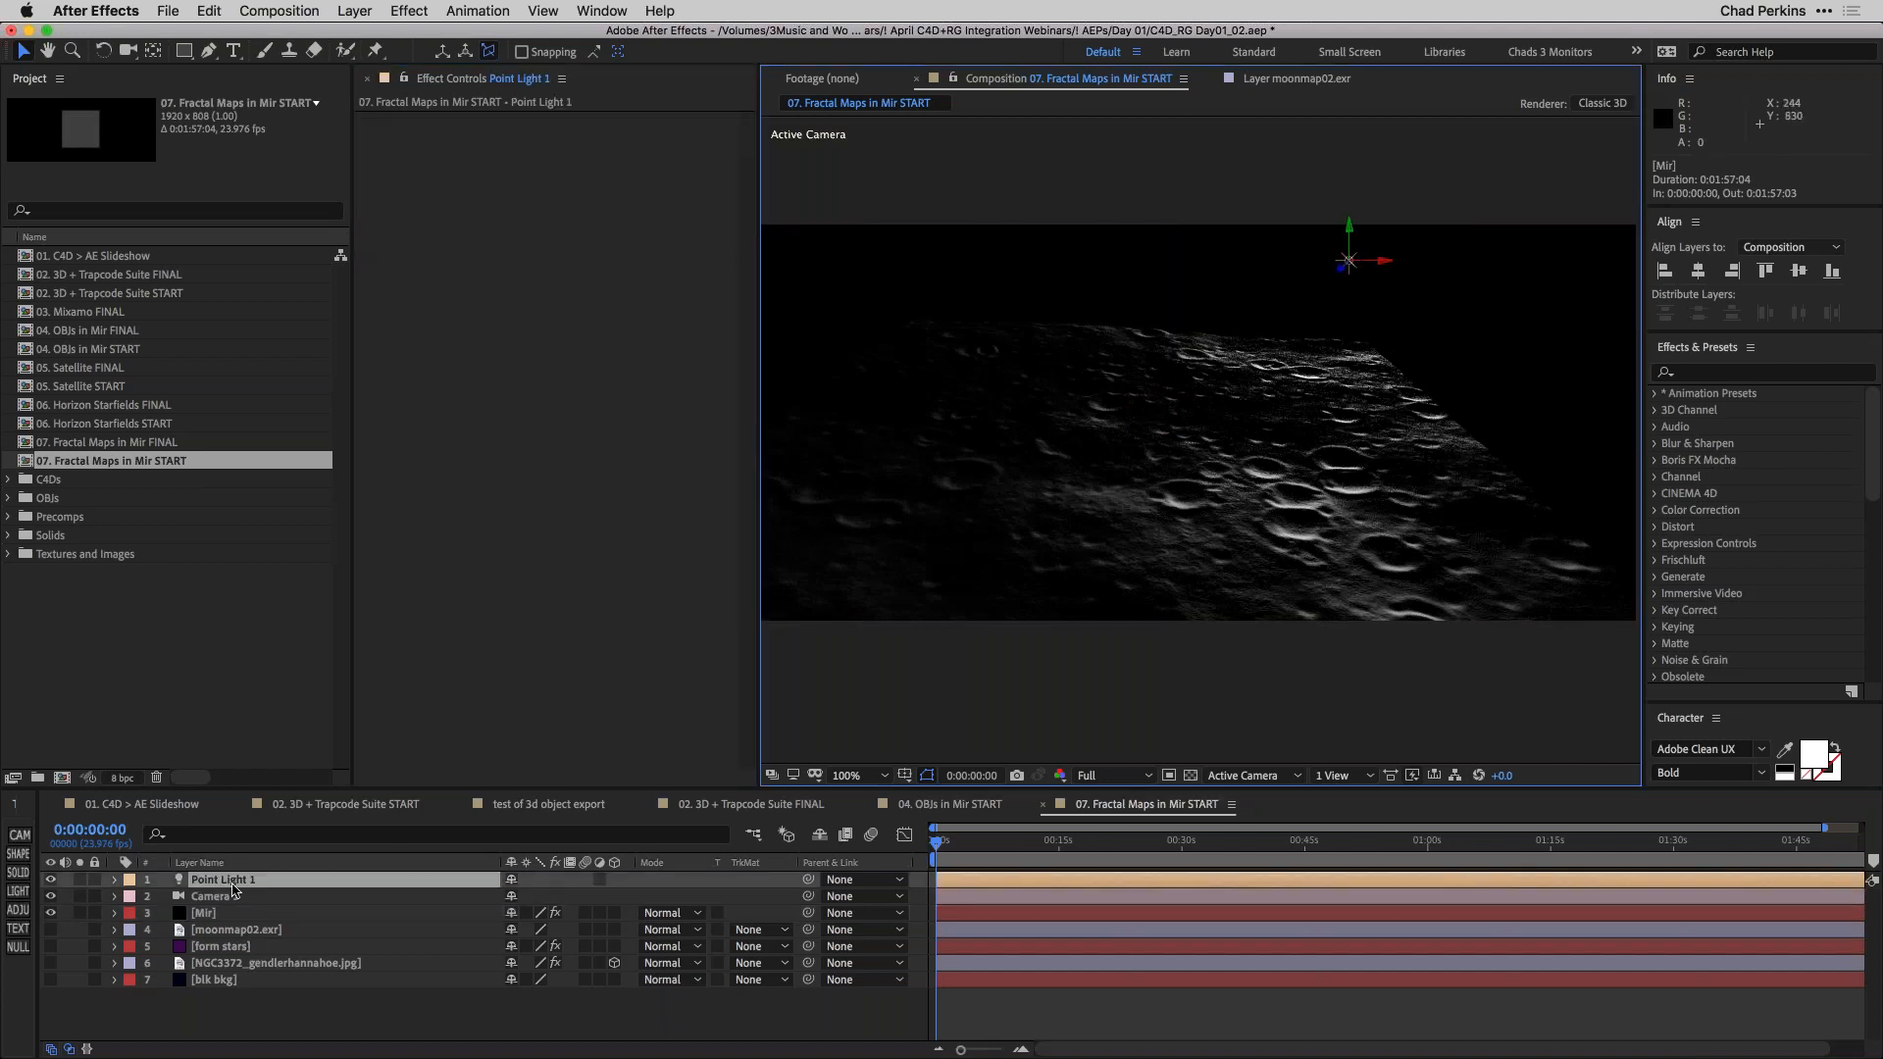
double_click(234, 883)
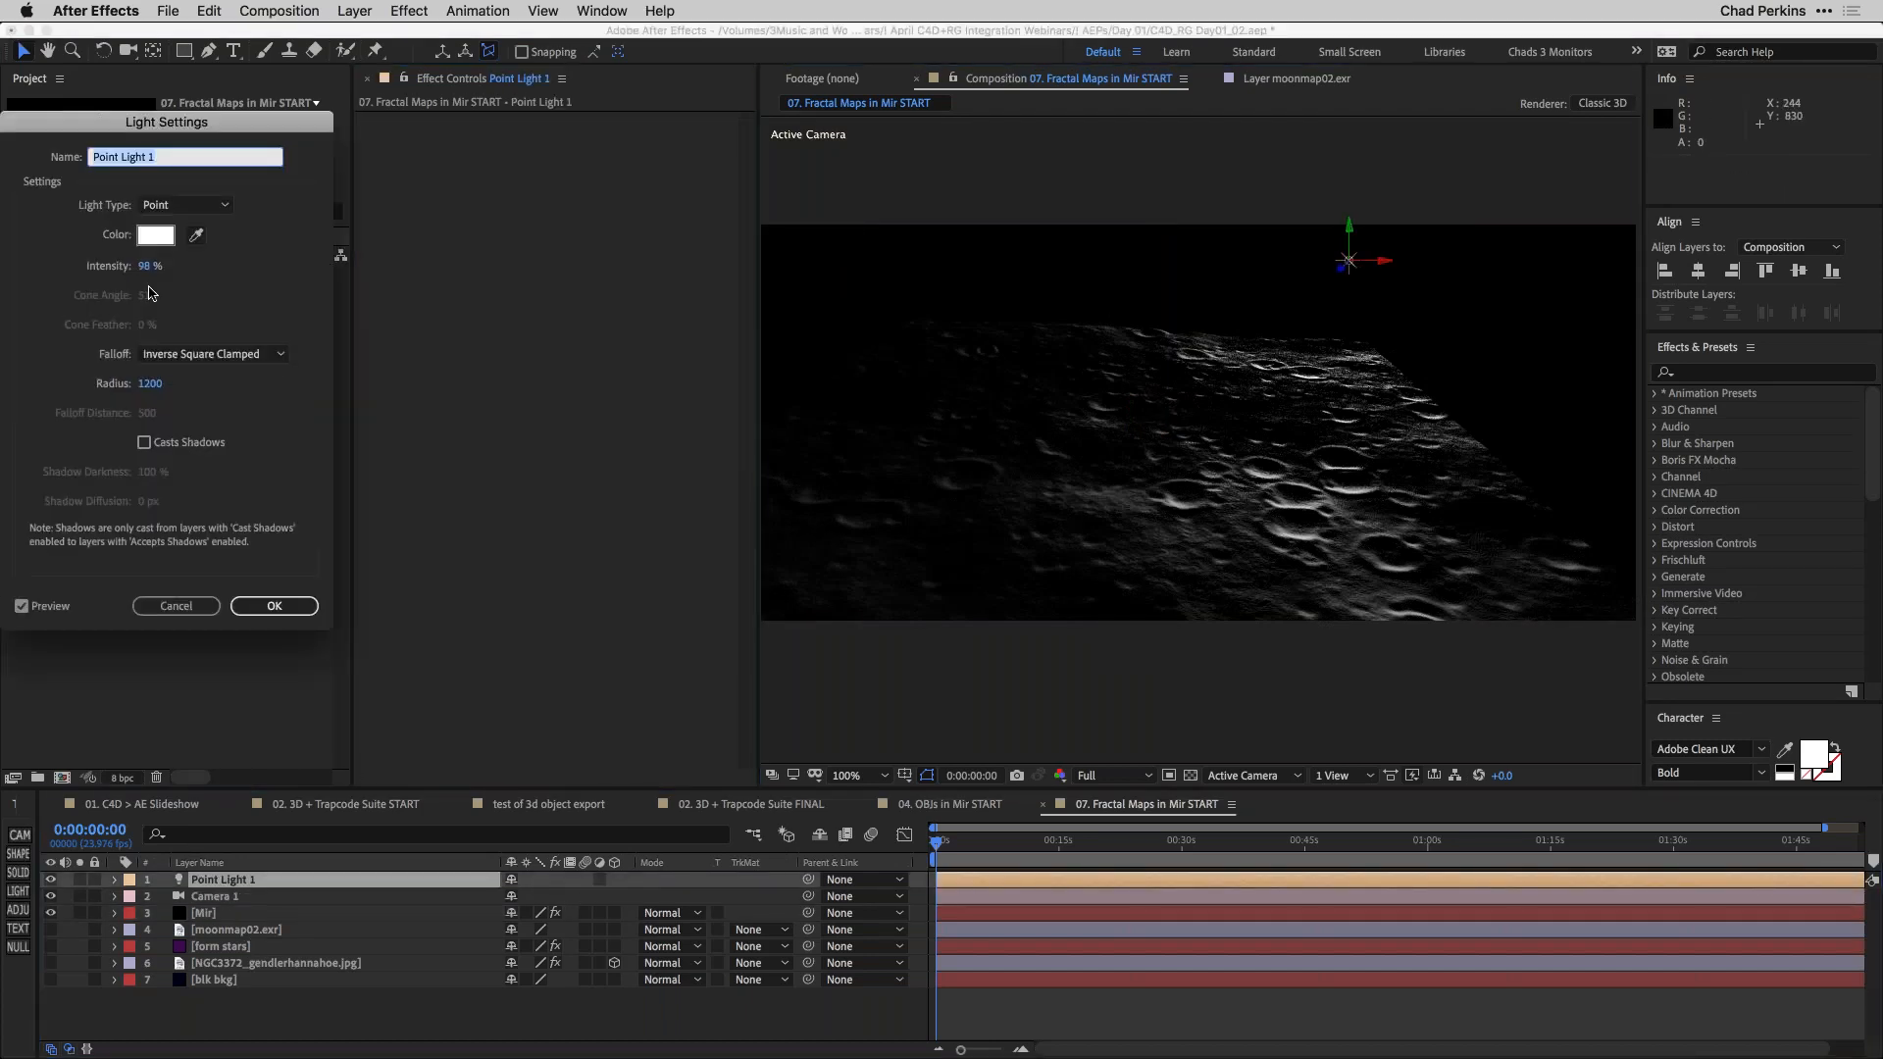
left_click_drag(143, 271, 221, 266)
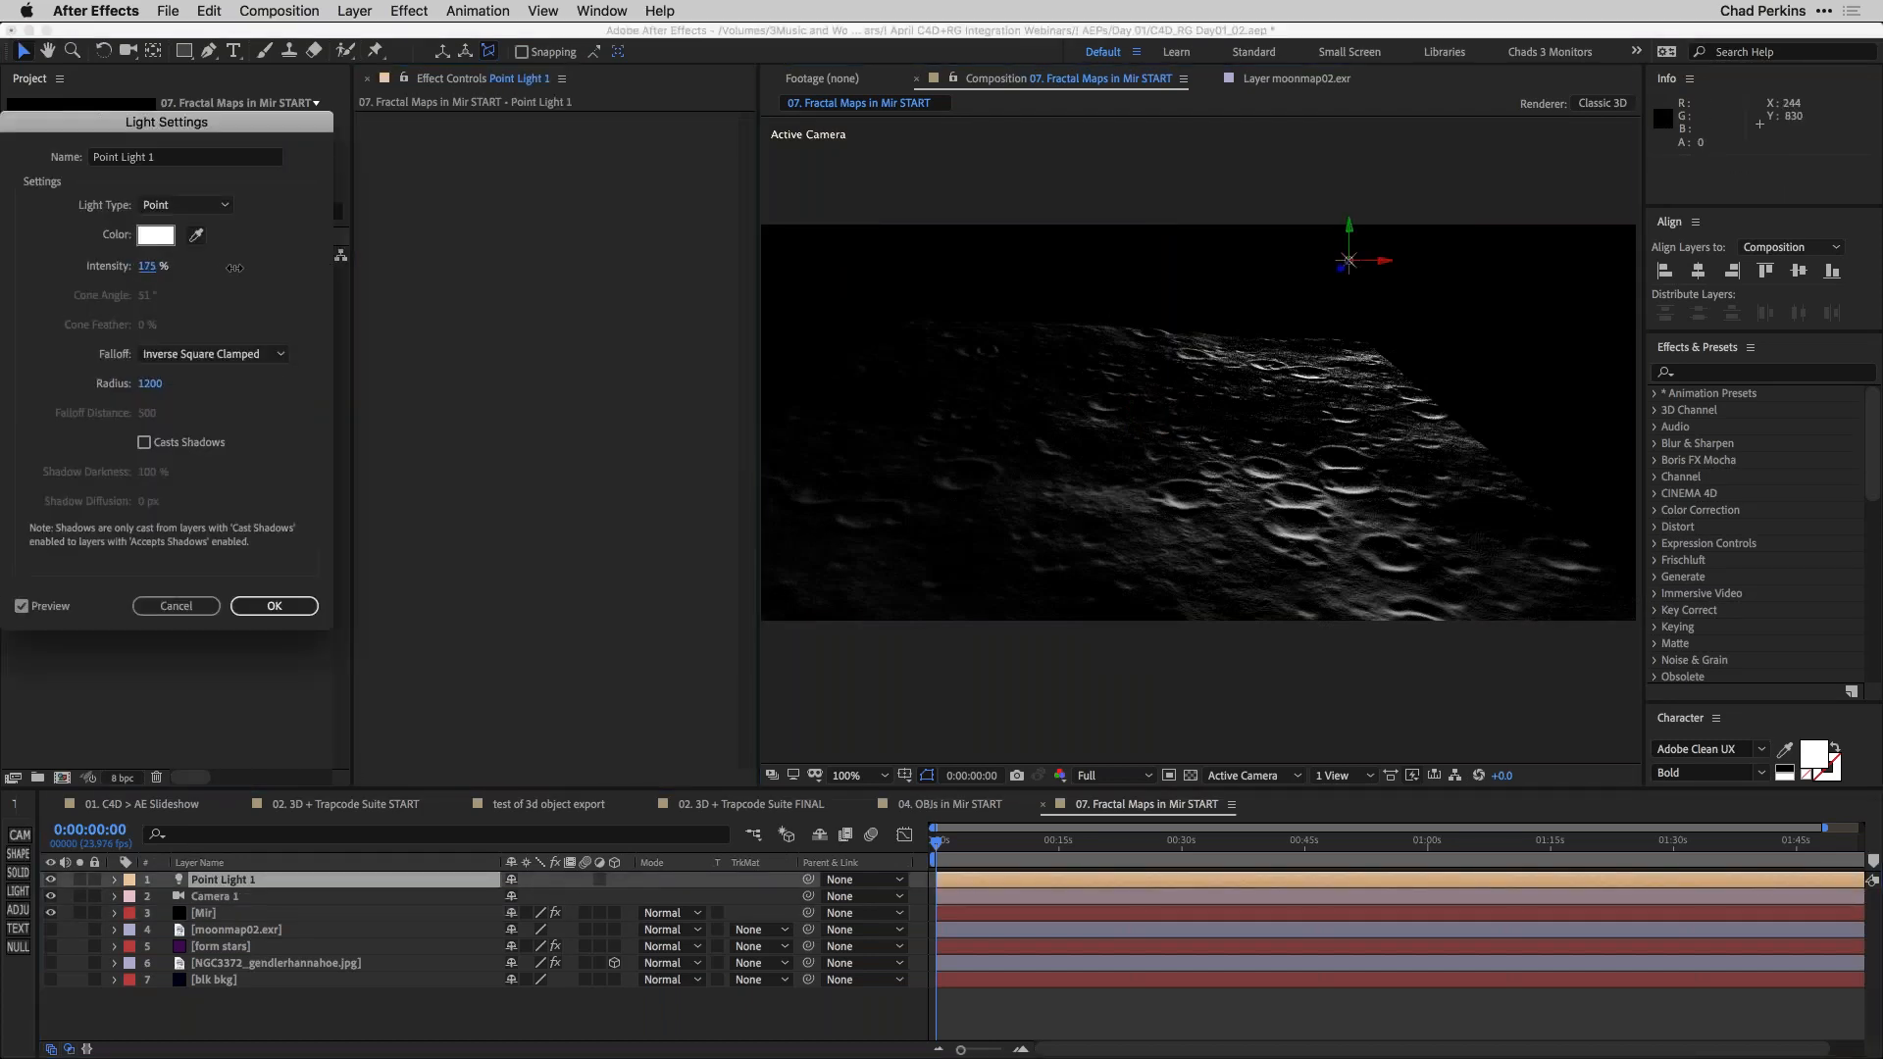
left_click(272, 606)
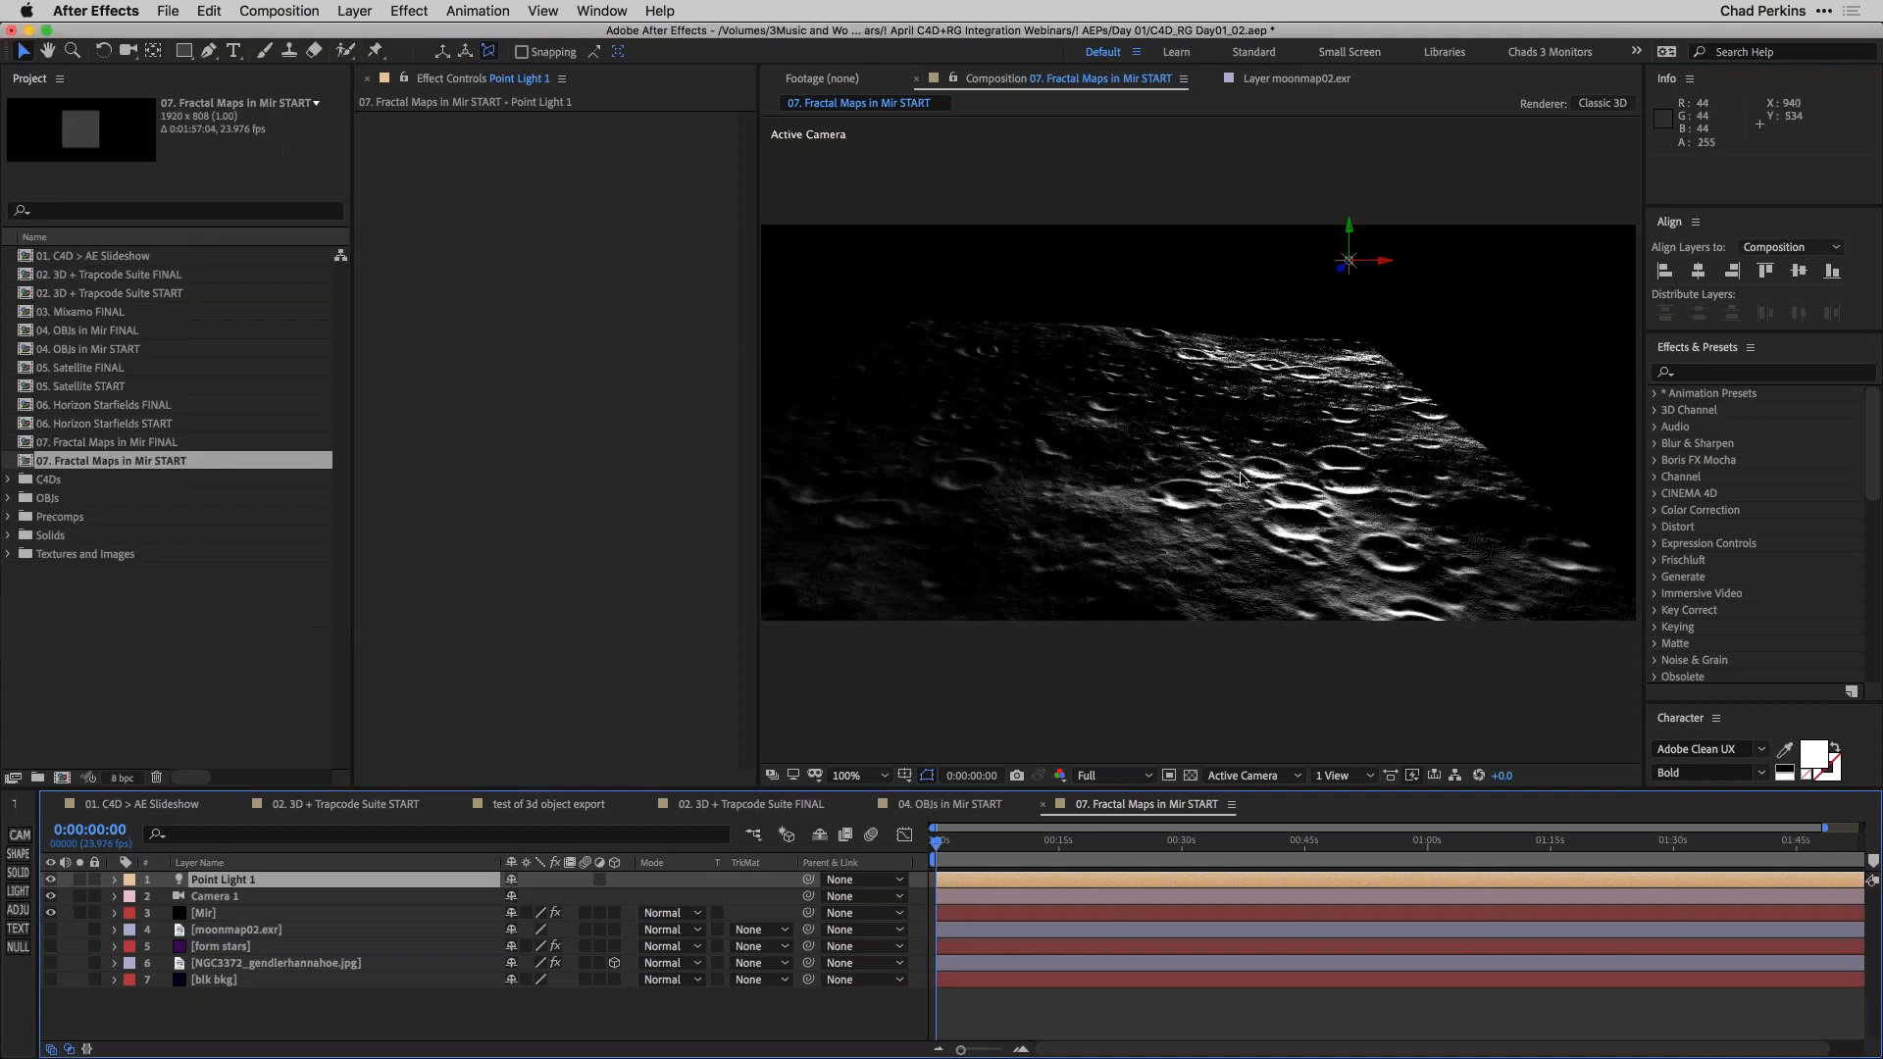
left_click_drag(1304, 287, 1472, 238)
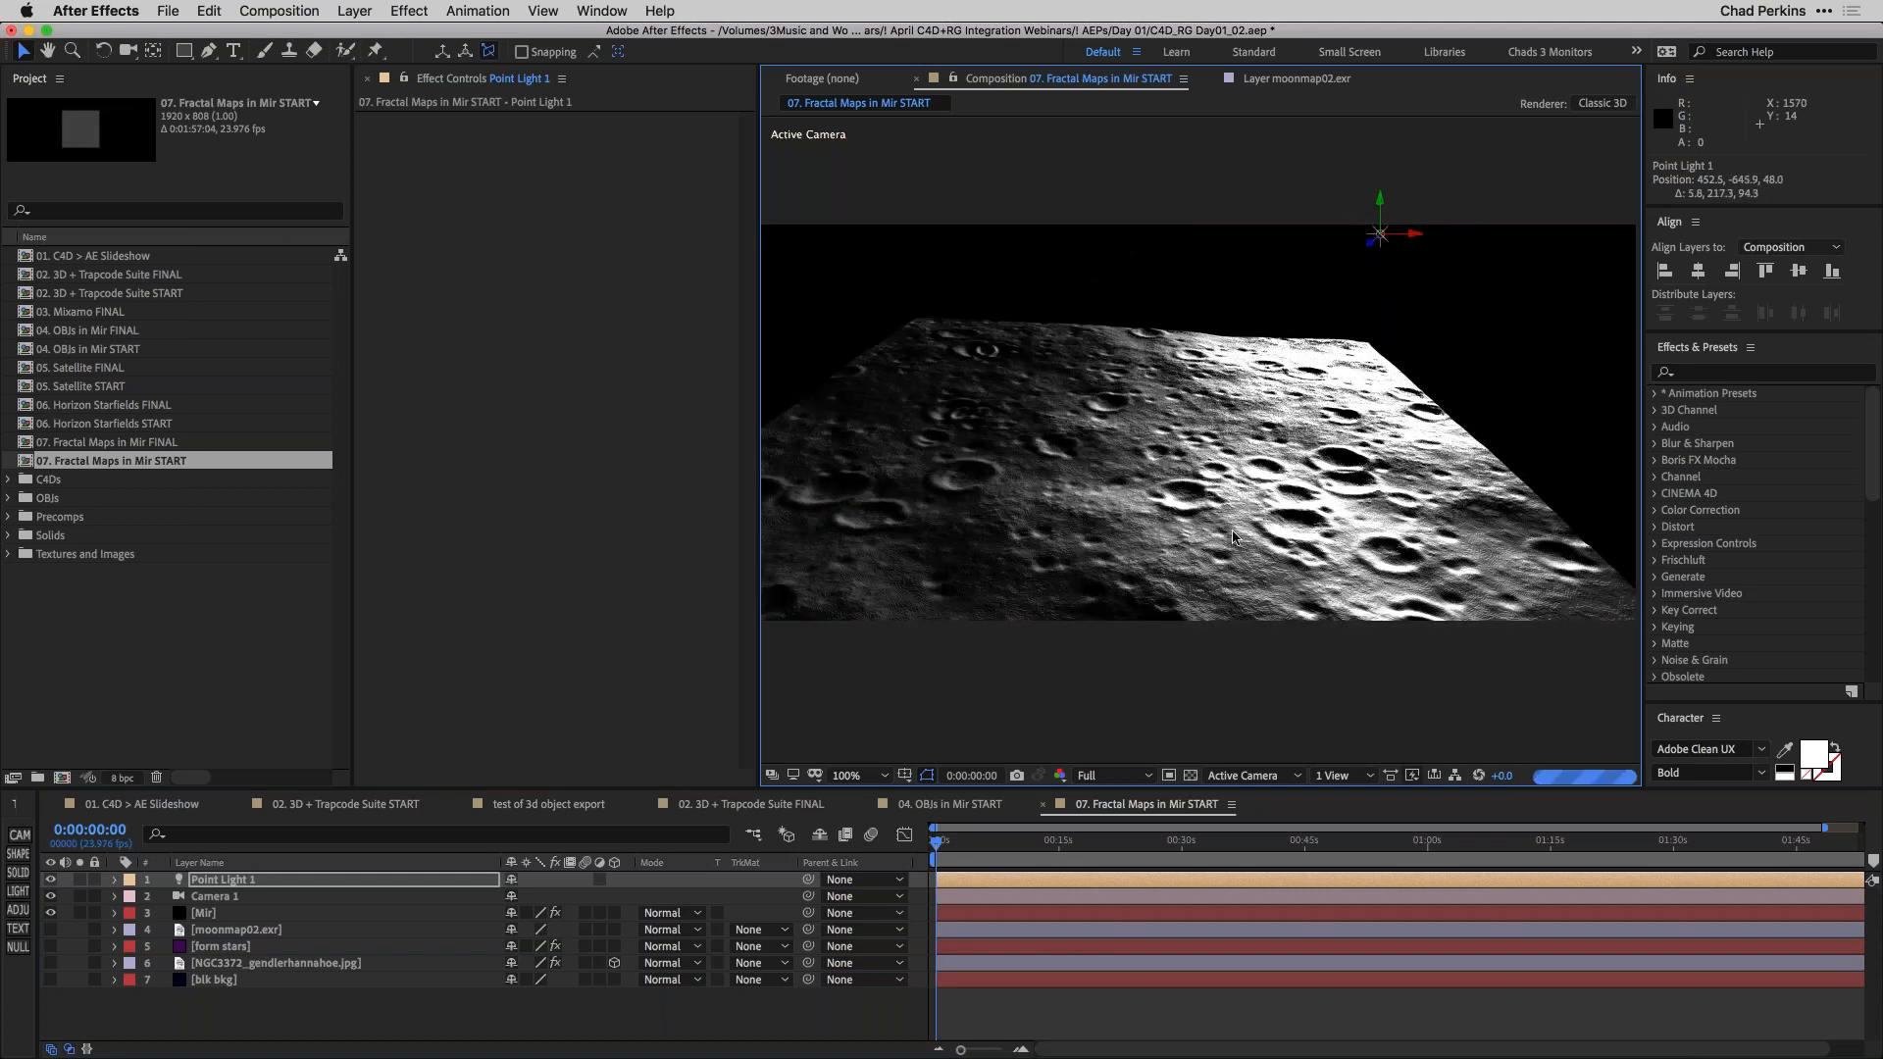
Change the project color depth to 32 bits per channel to smooth the moonmap02.exr displacement on the terrain.
key("period")
left_click_drag(1127, 571, 1358, 489)
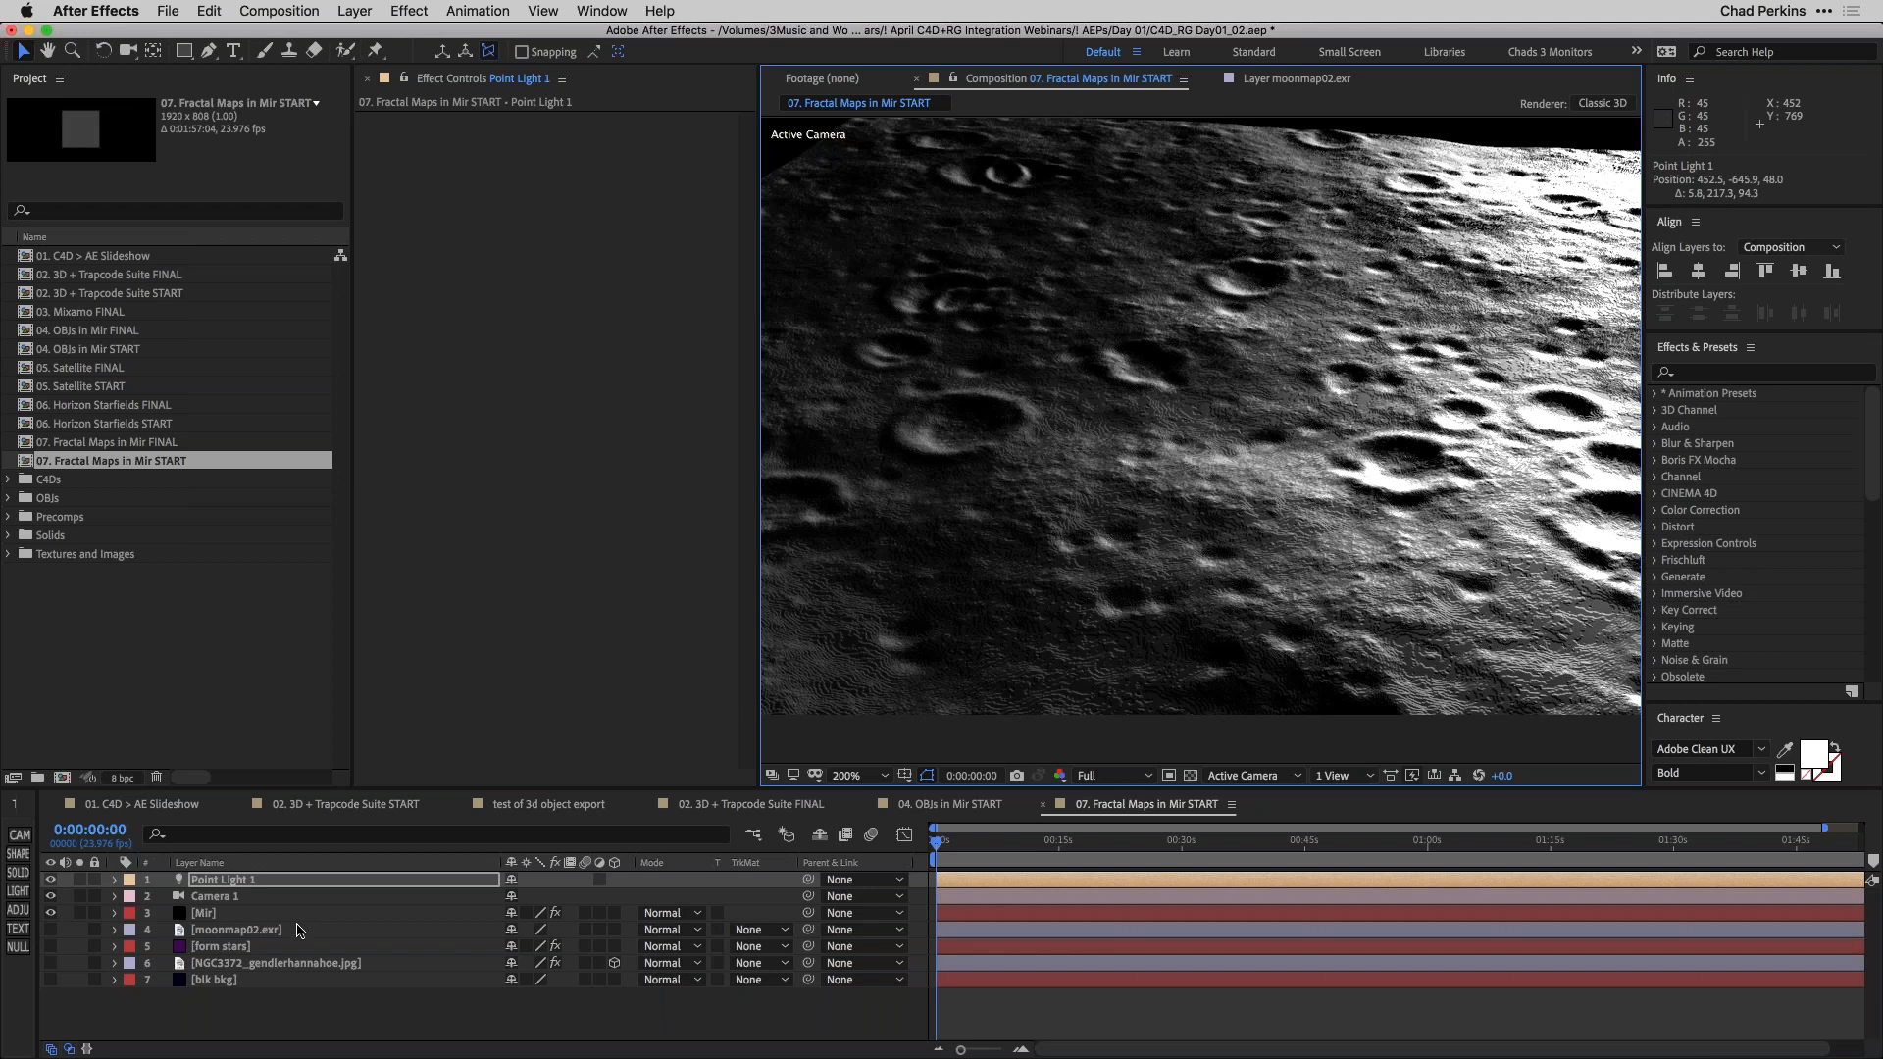
left_click(236, 930)
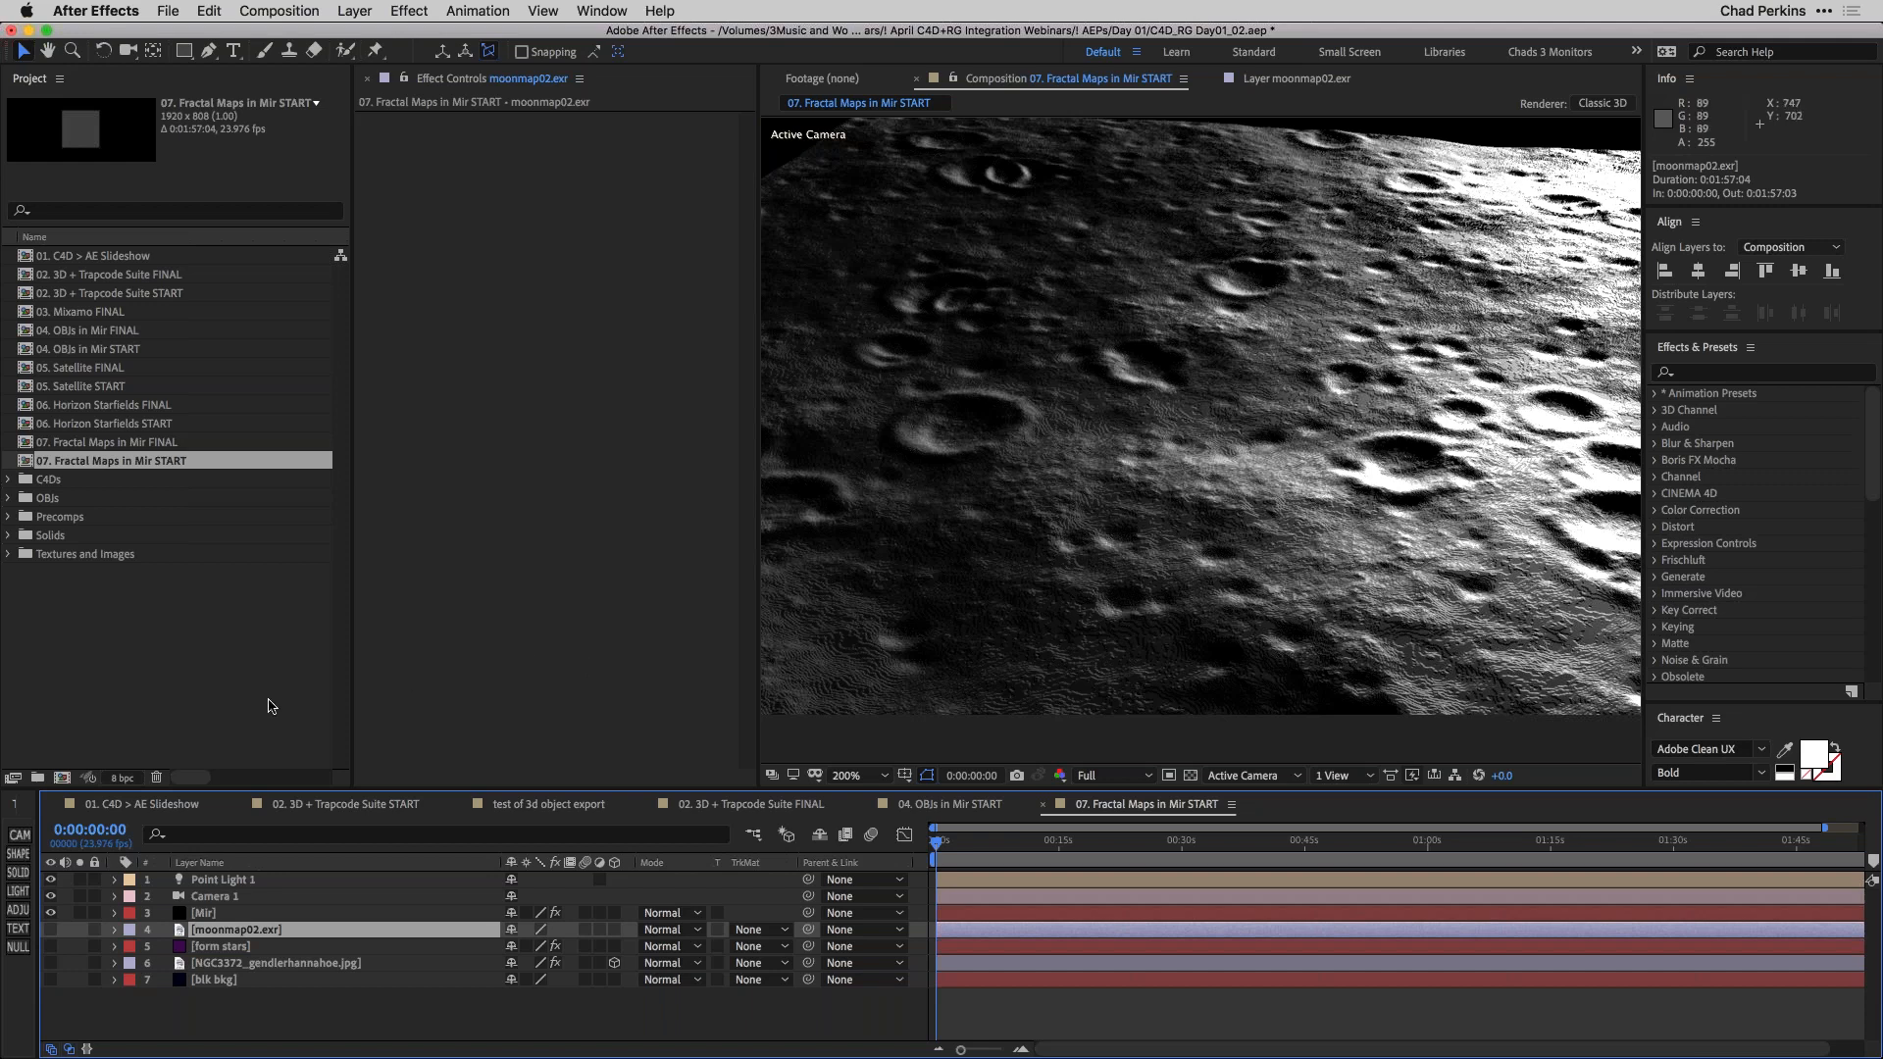
left_click(118, 777, "alt")
left_click(118, 777, "alt")
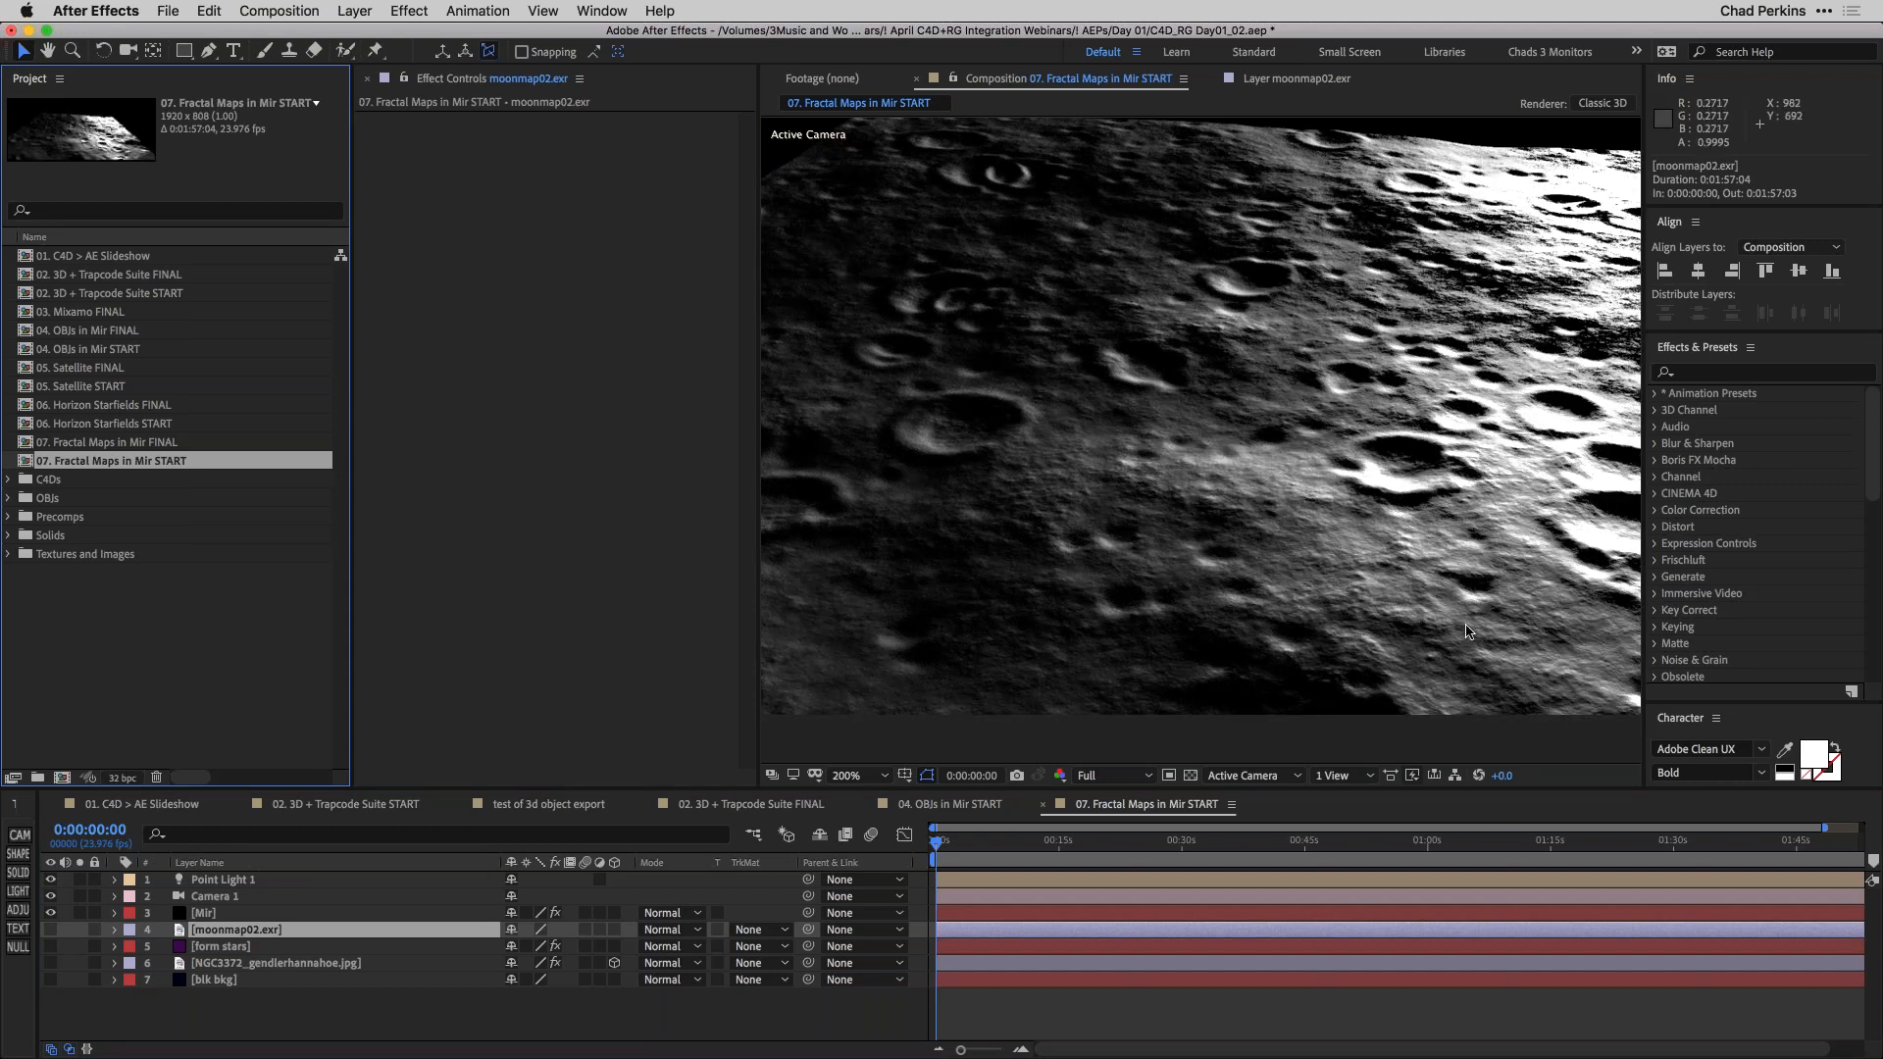
scroll(1228, 475, "down", 1)
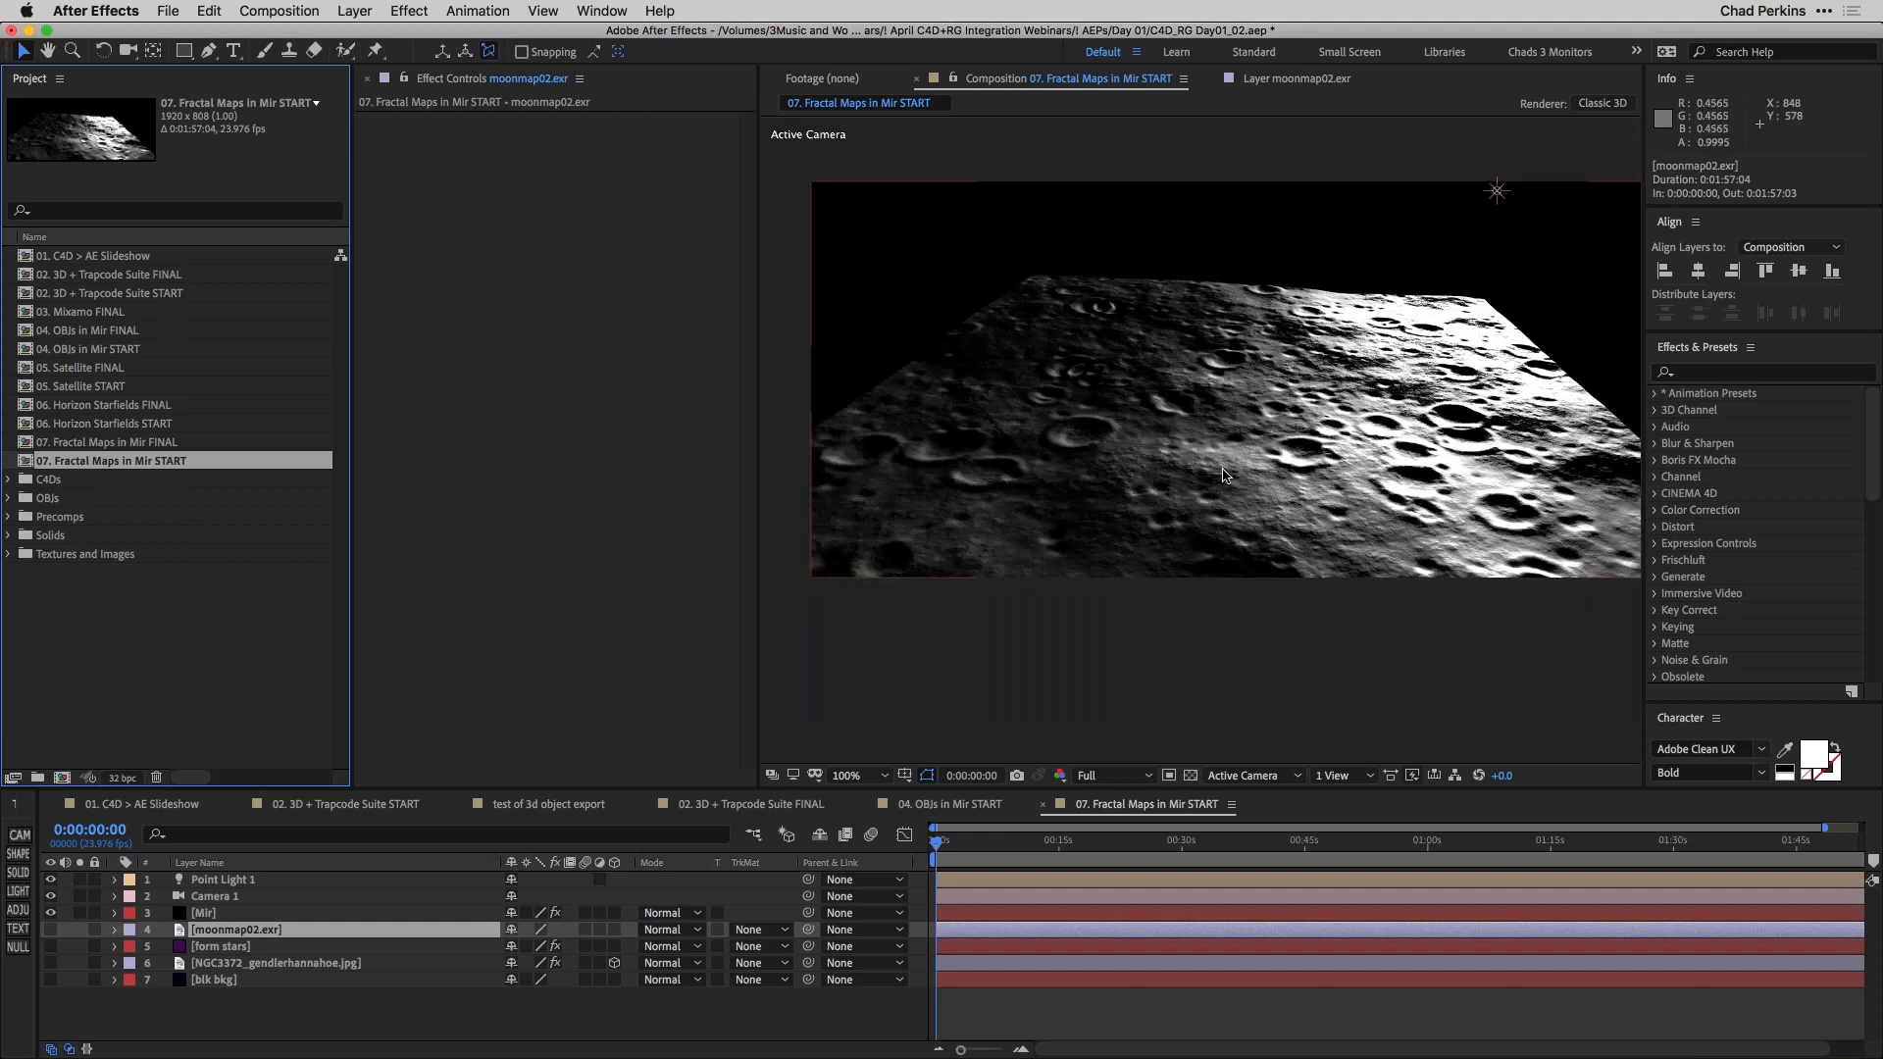
Orbit Camera 1 around the moon terrain to a position of about 958, 823, 209.
key("c")
left_click_drag(1198, 473, 1207, 482)
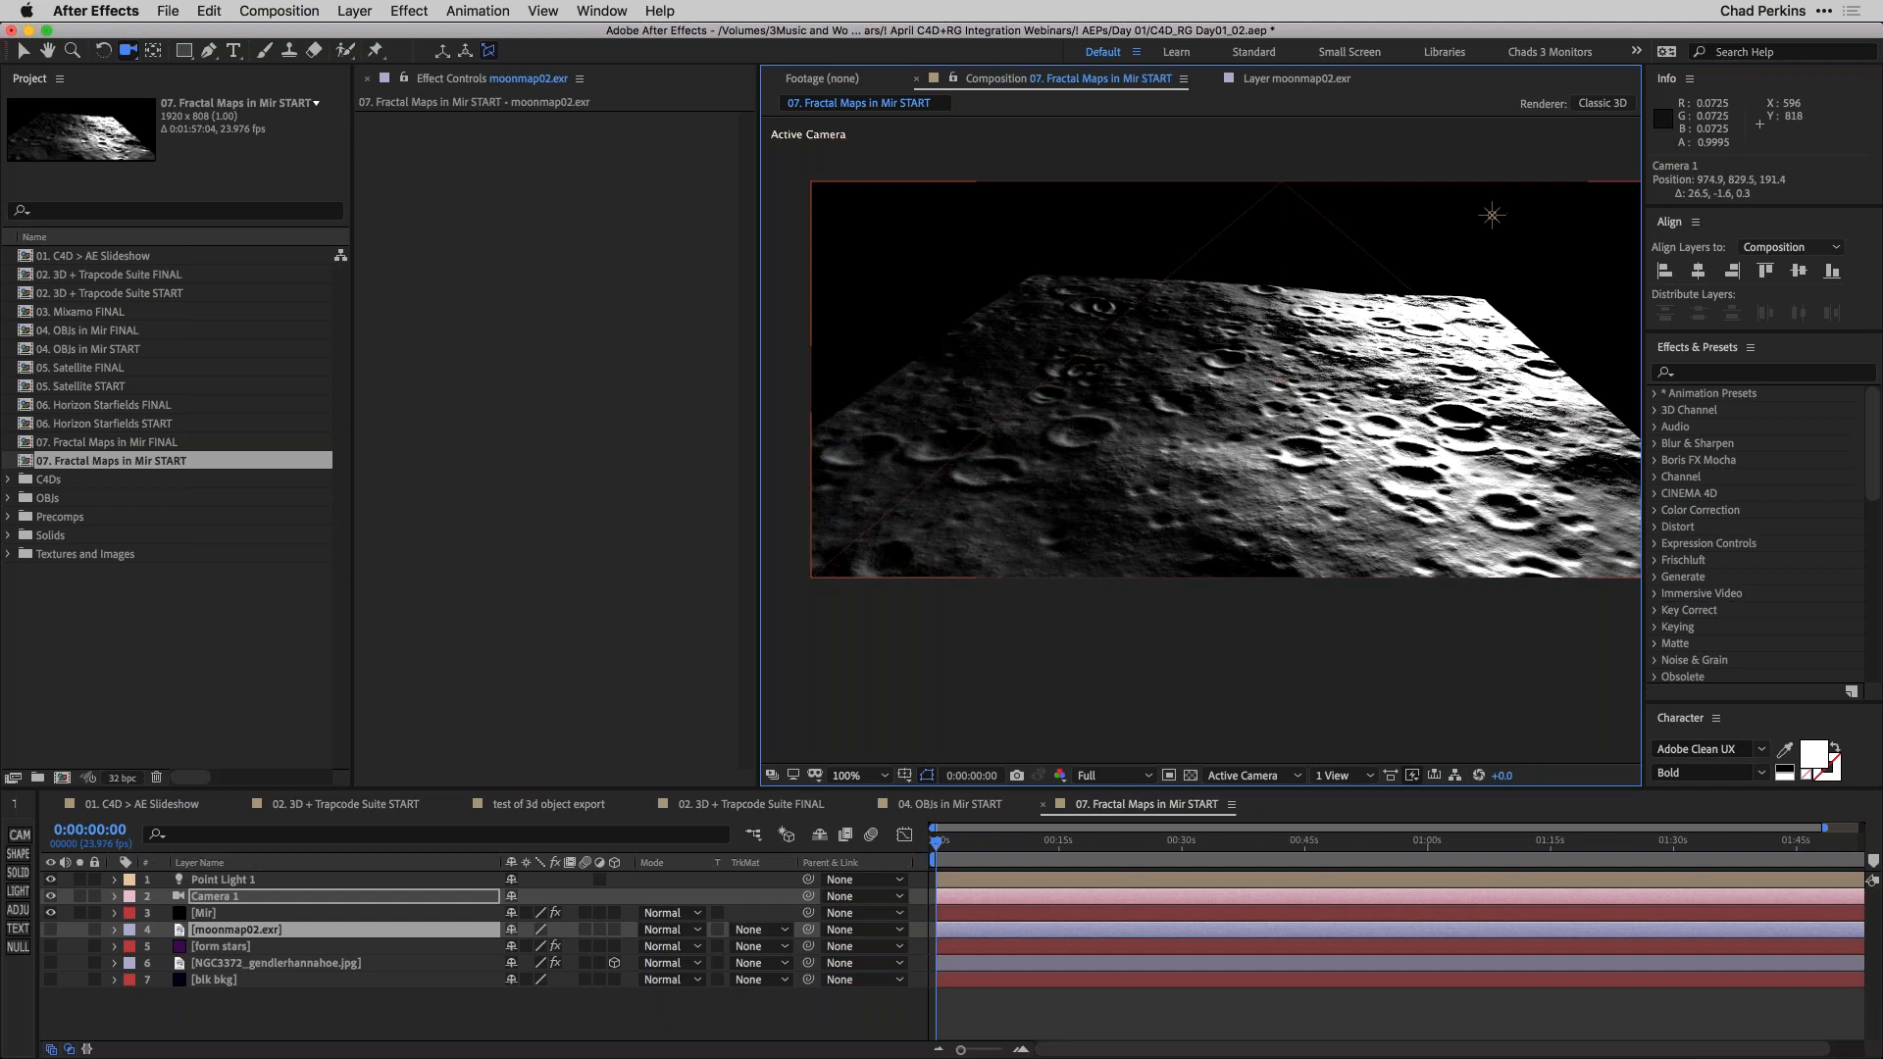
left_click_drag(1104, 582, 1104, 583)
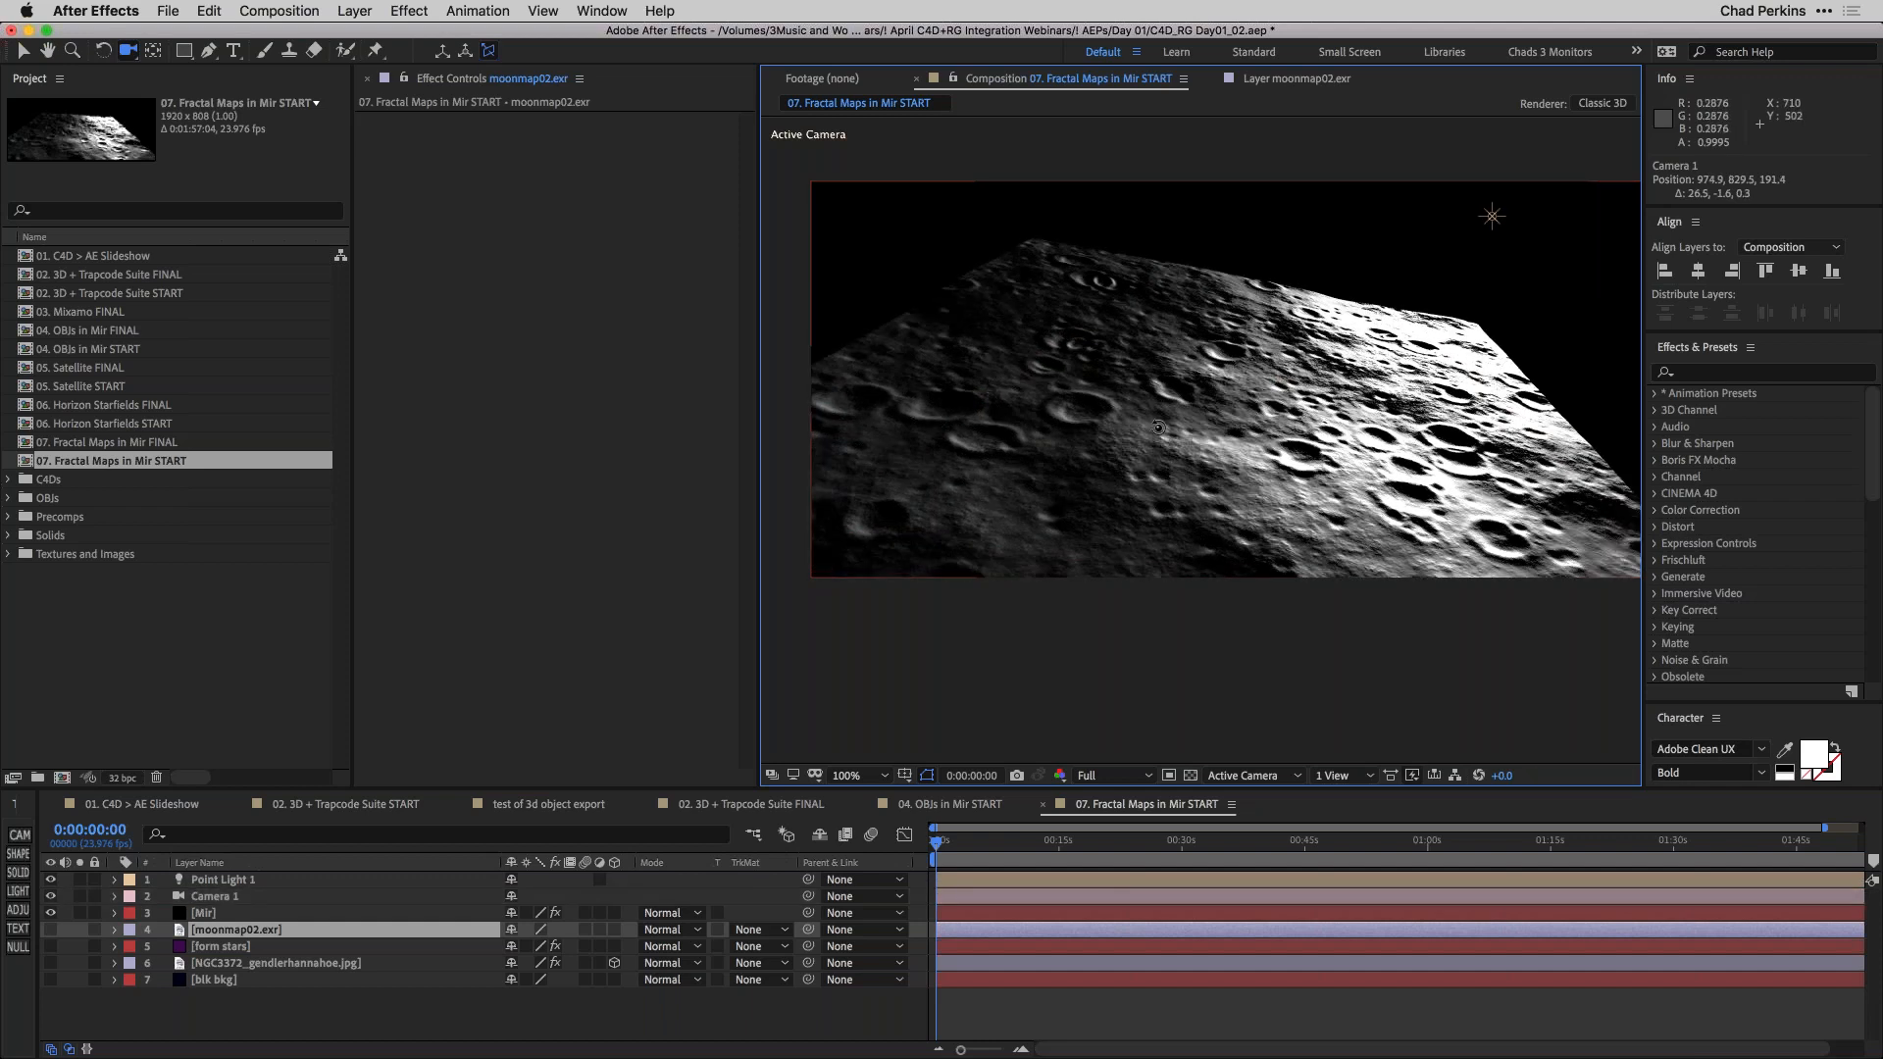
left_click_drag(1159, 428, 1139, 495)
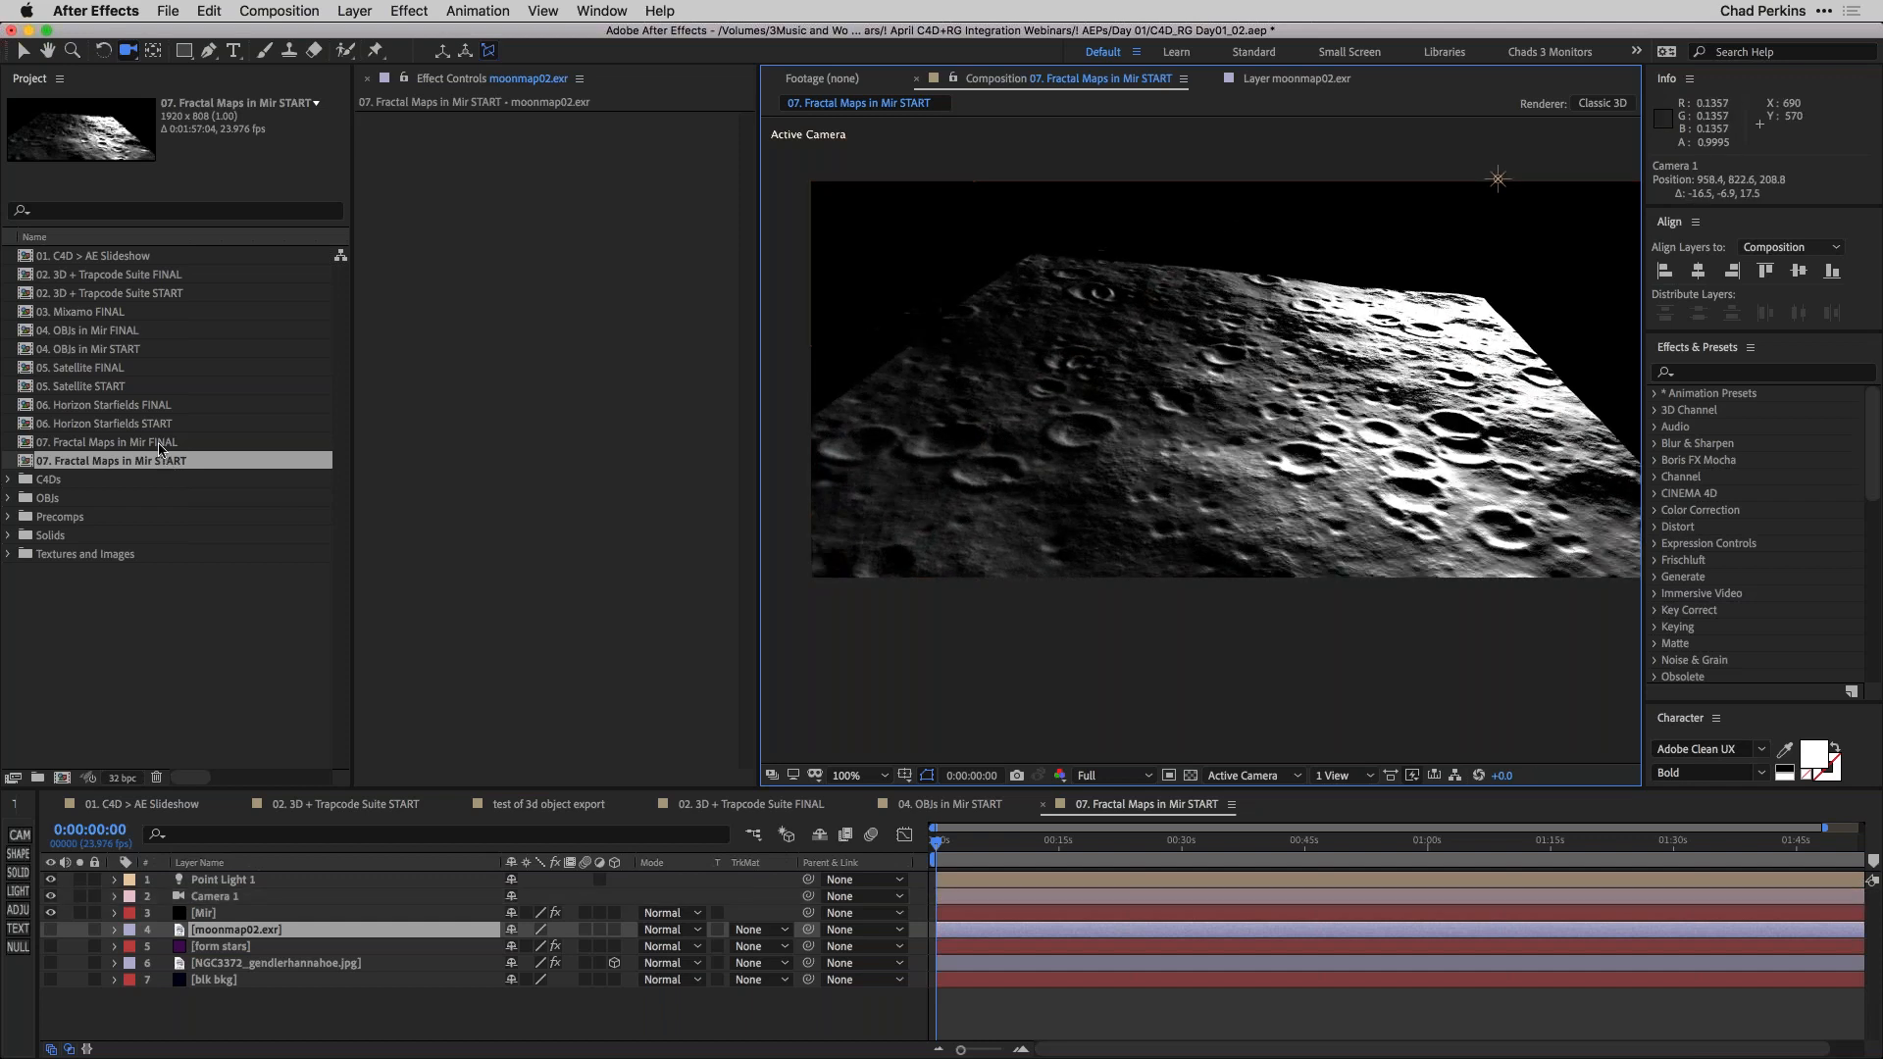
Open the 07. Fractal Maps in Mir FINAL composition and orbit its camera to examine the finished moon surface and starfield.
double_click(160, 444)
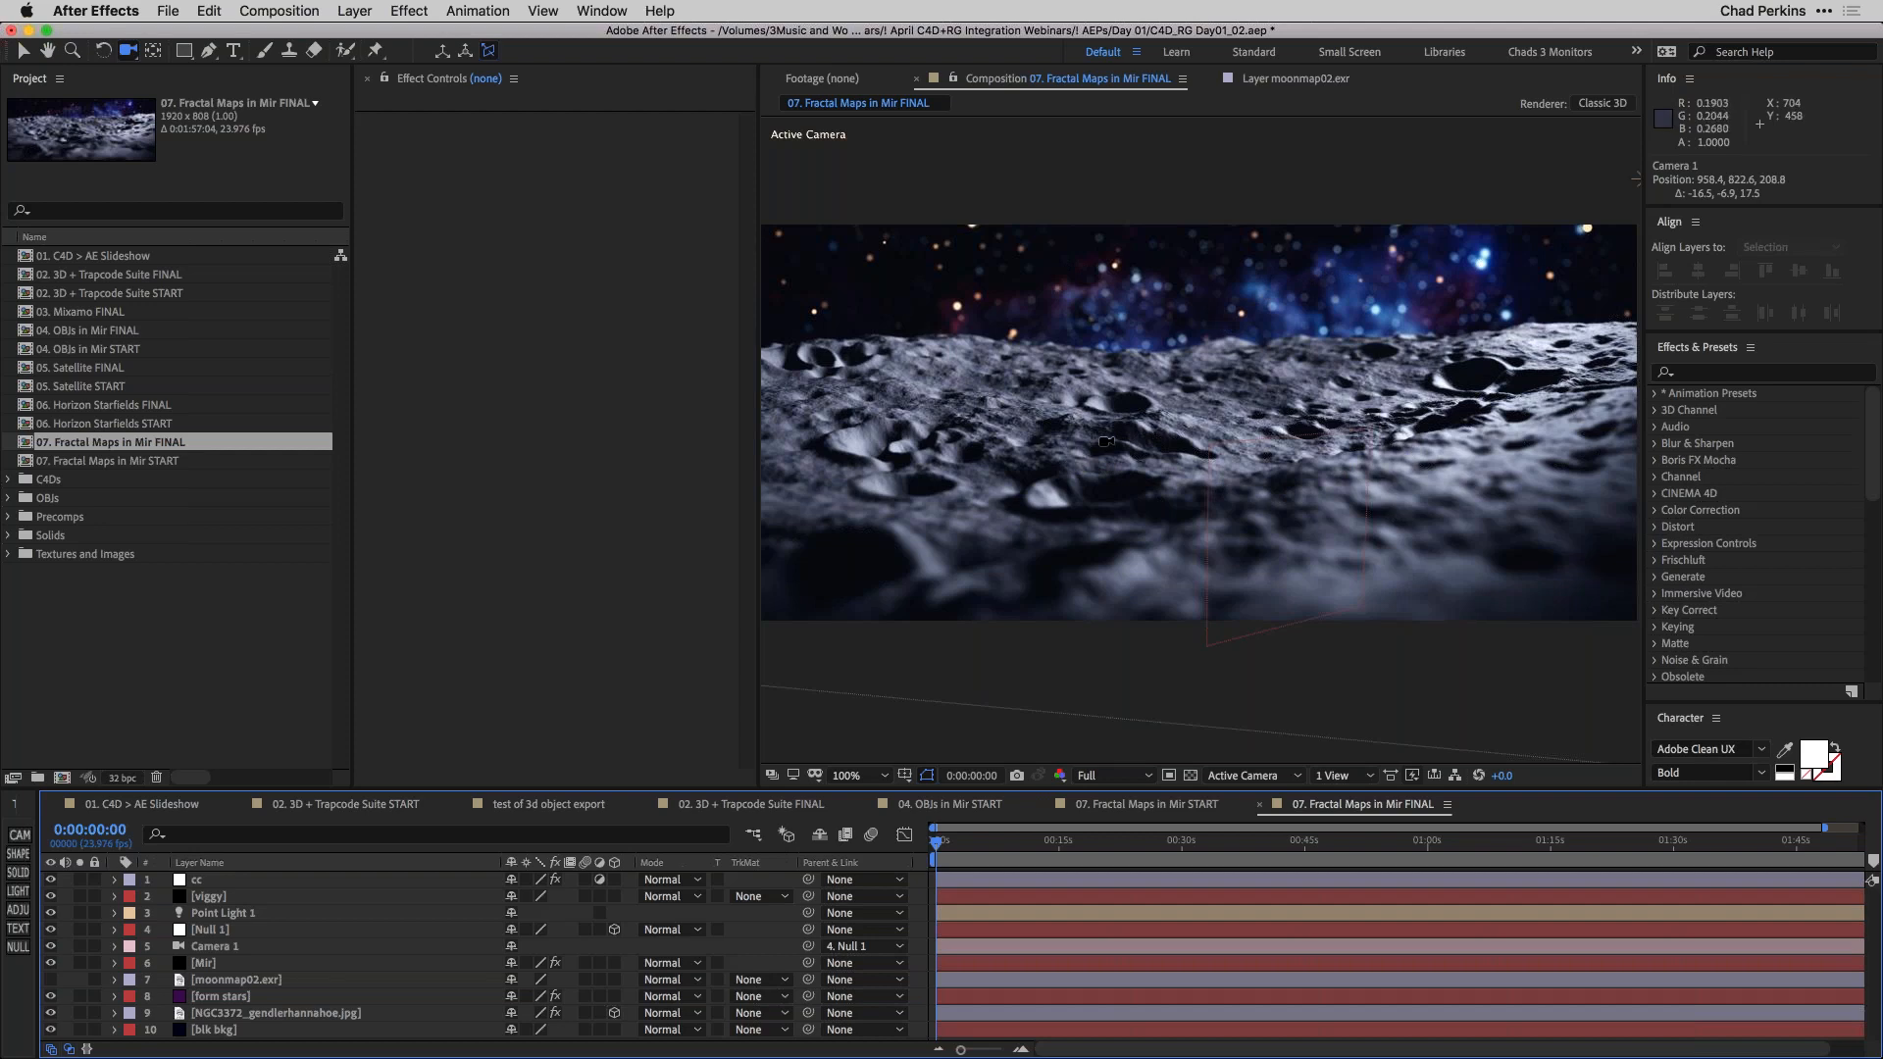
left_click_drag(1175, 486, 1177, 488)
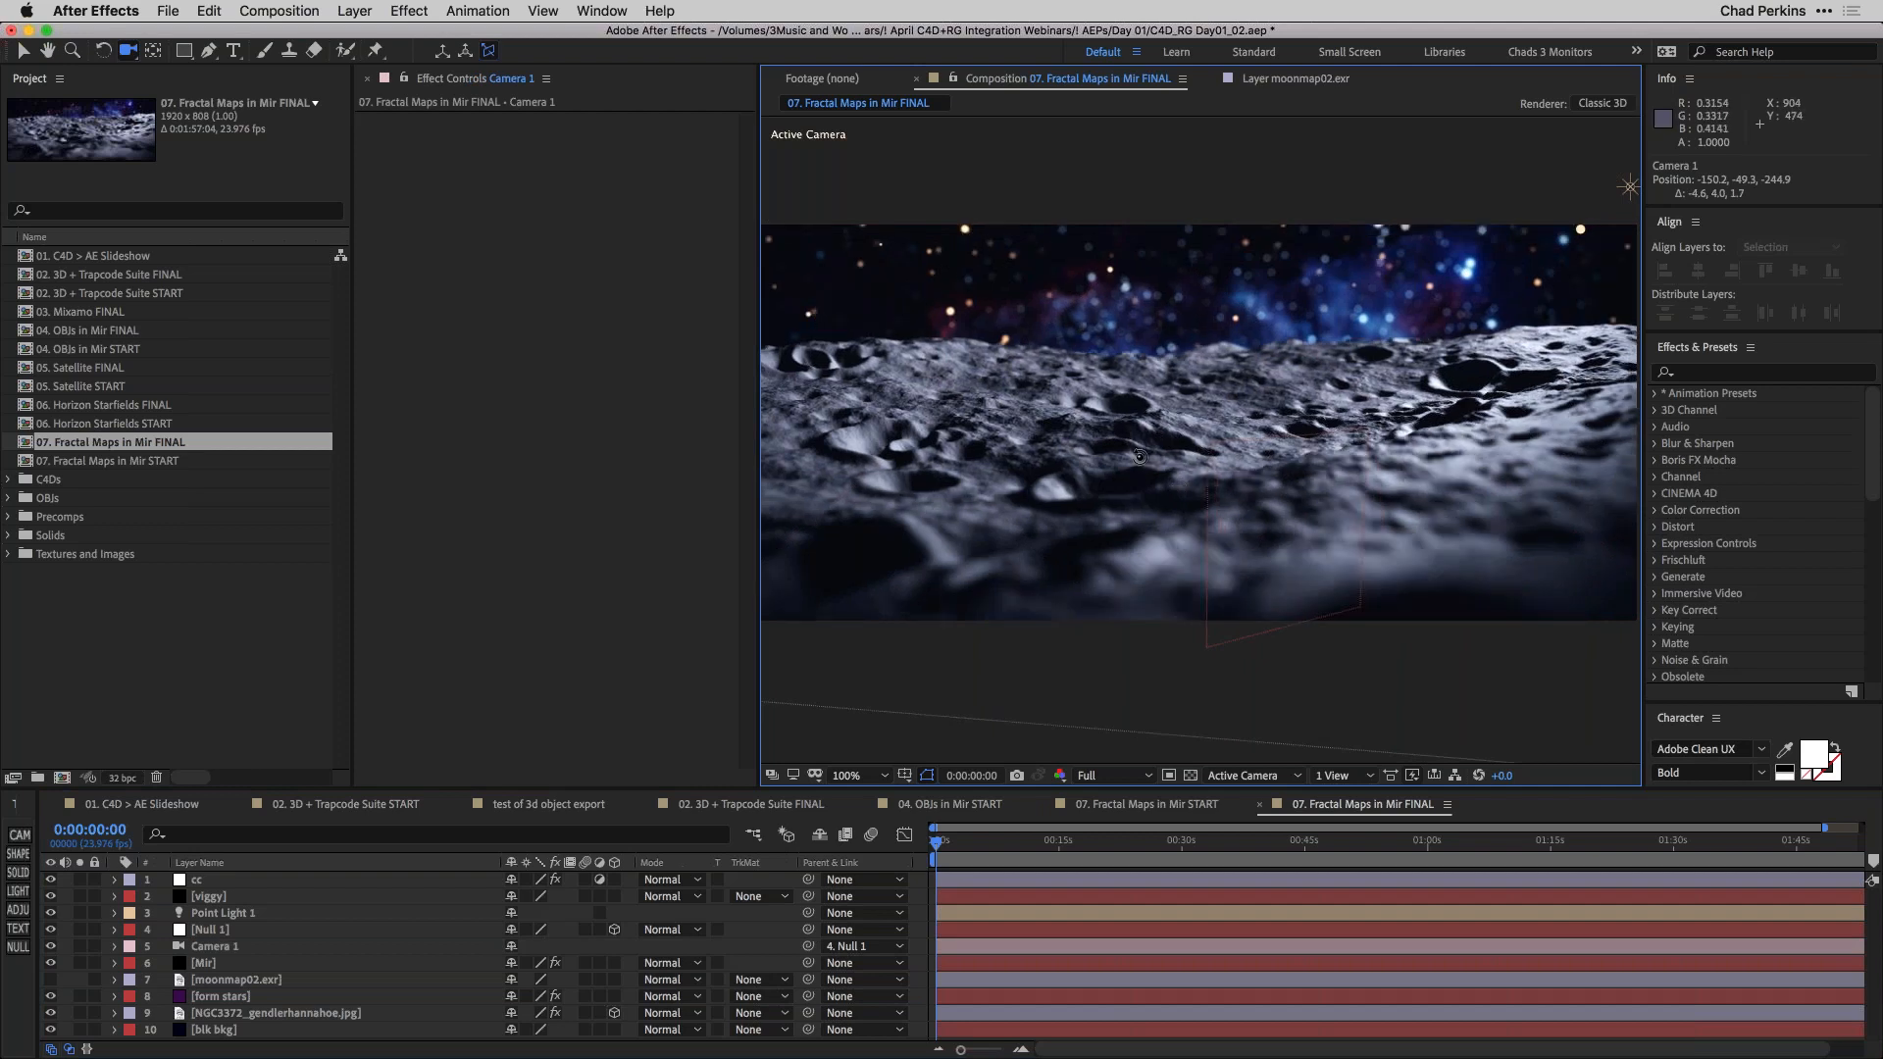
left_click_drag(1156, 465, 1198, 492)
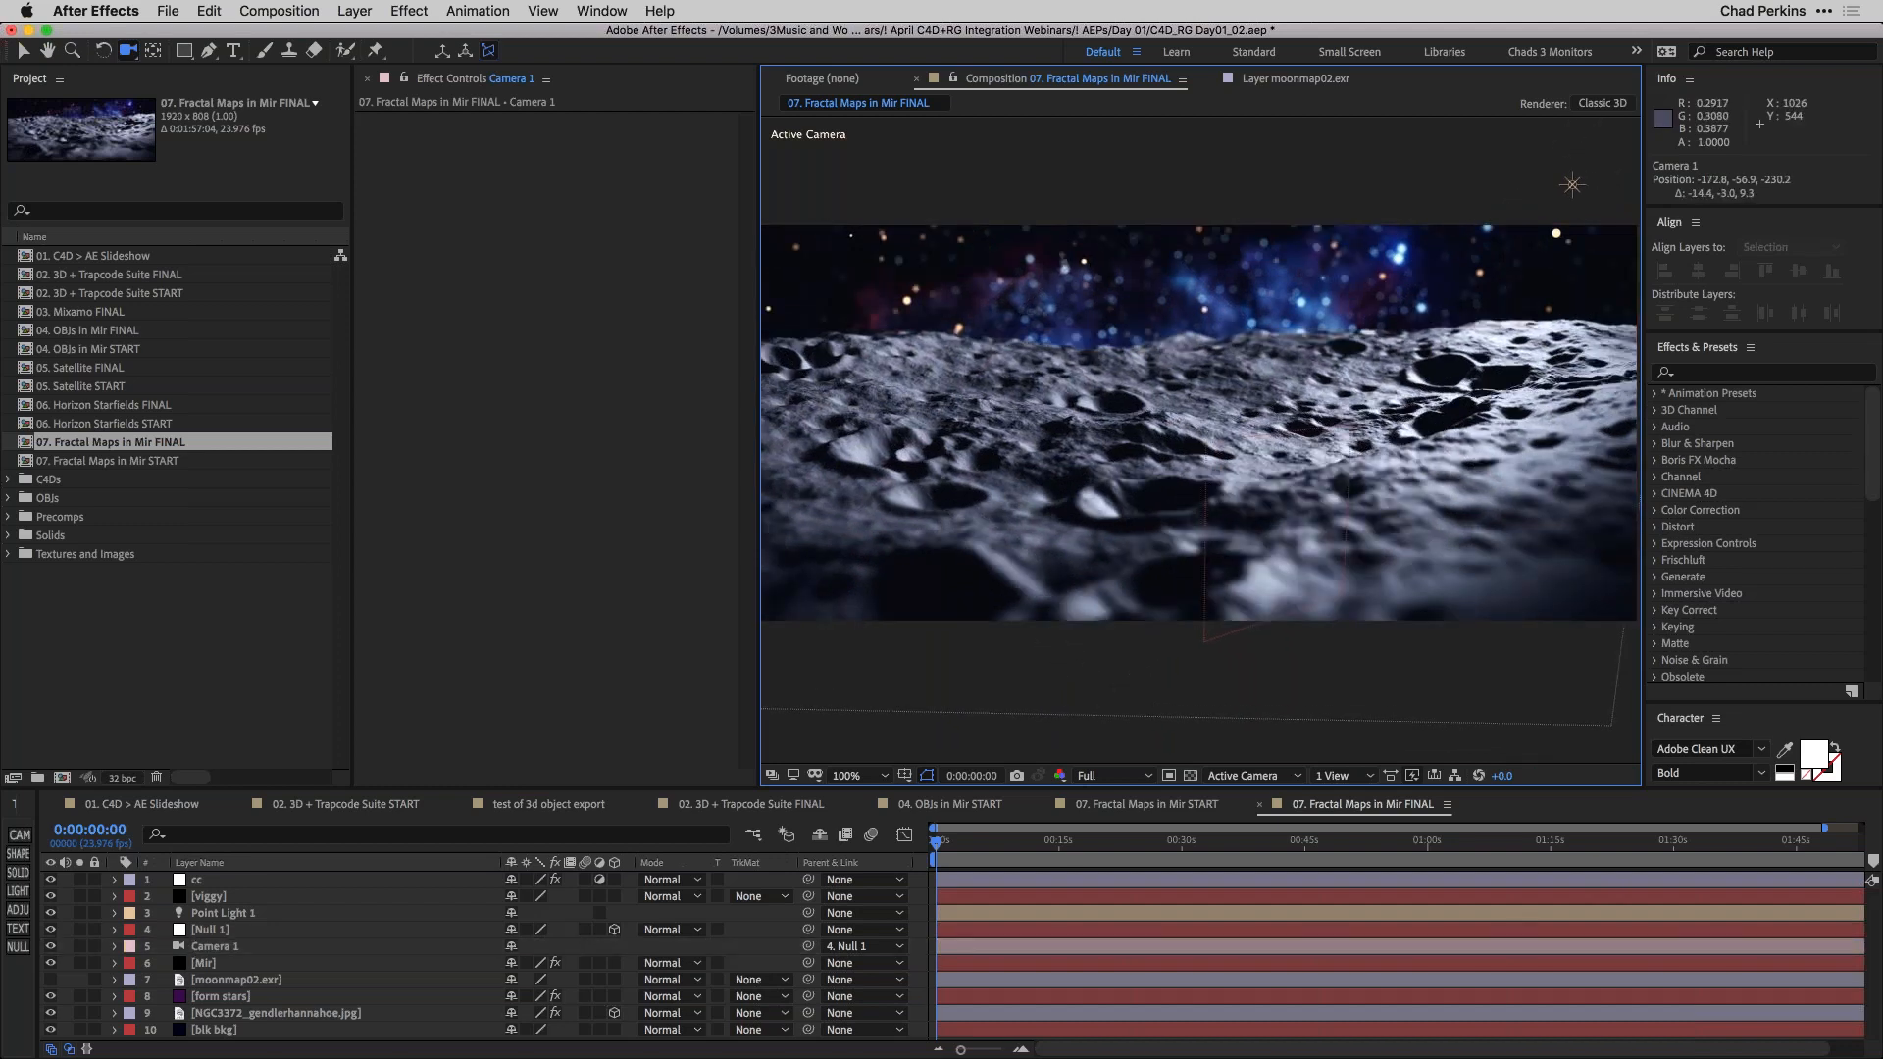
left_click_drag(1203, 487, 1223, 488)
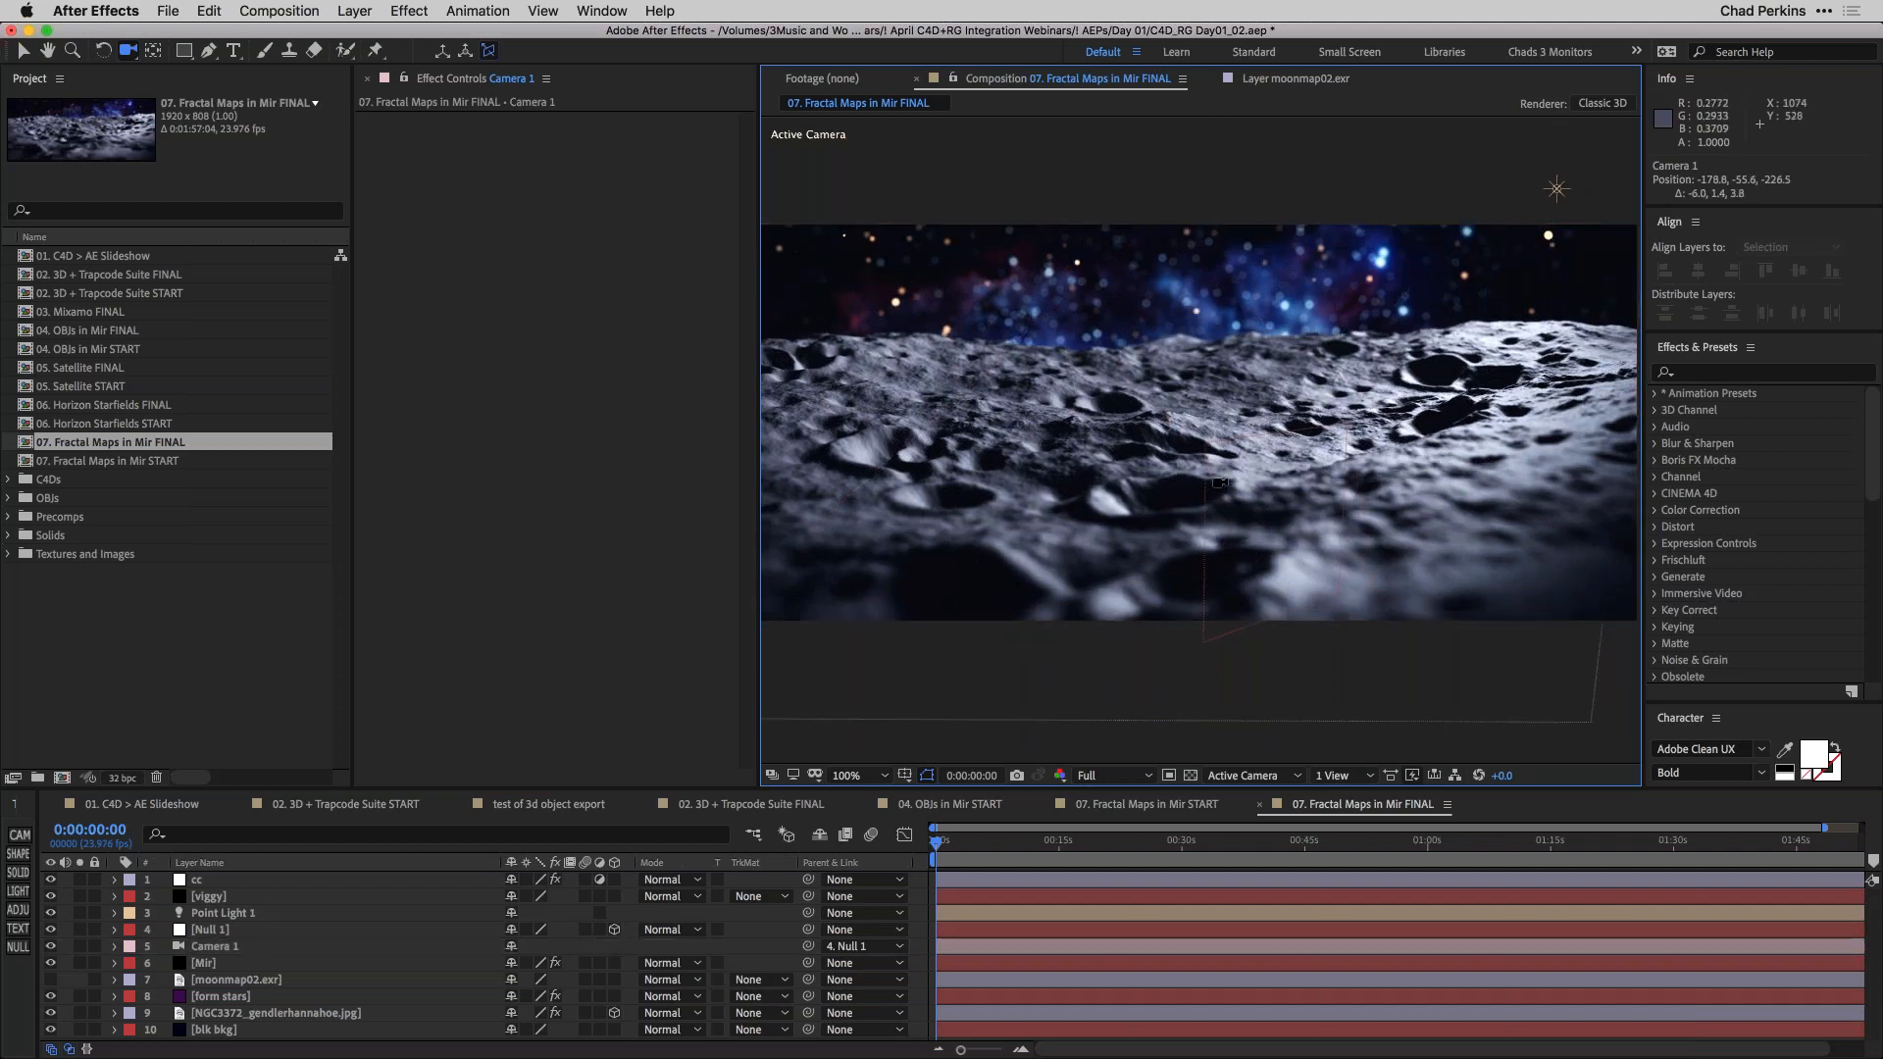
left_click_drag(1195, 467, 1205, 475)
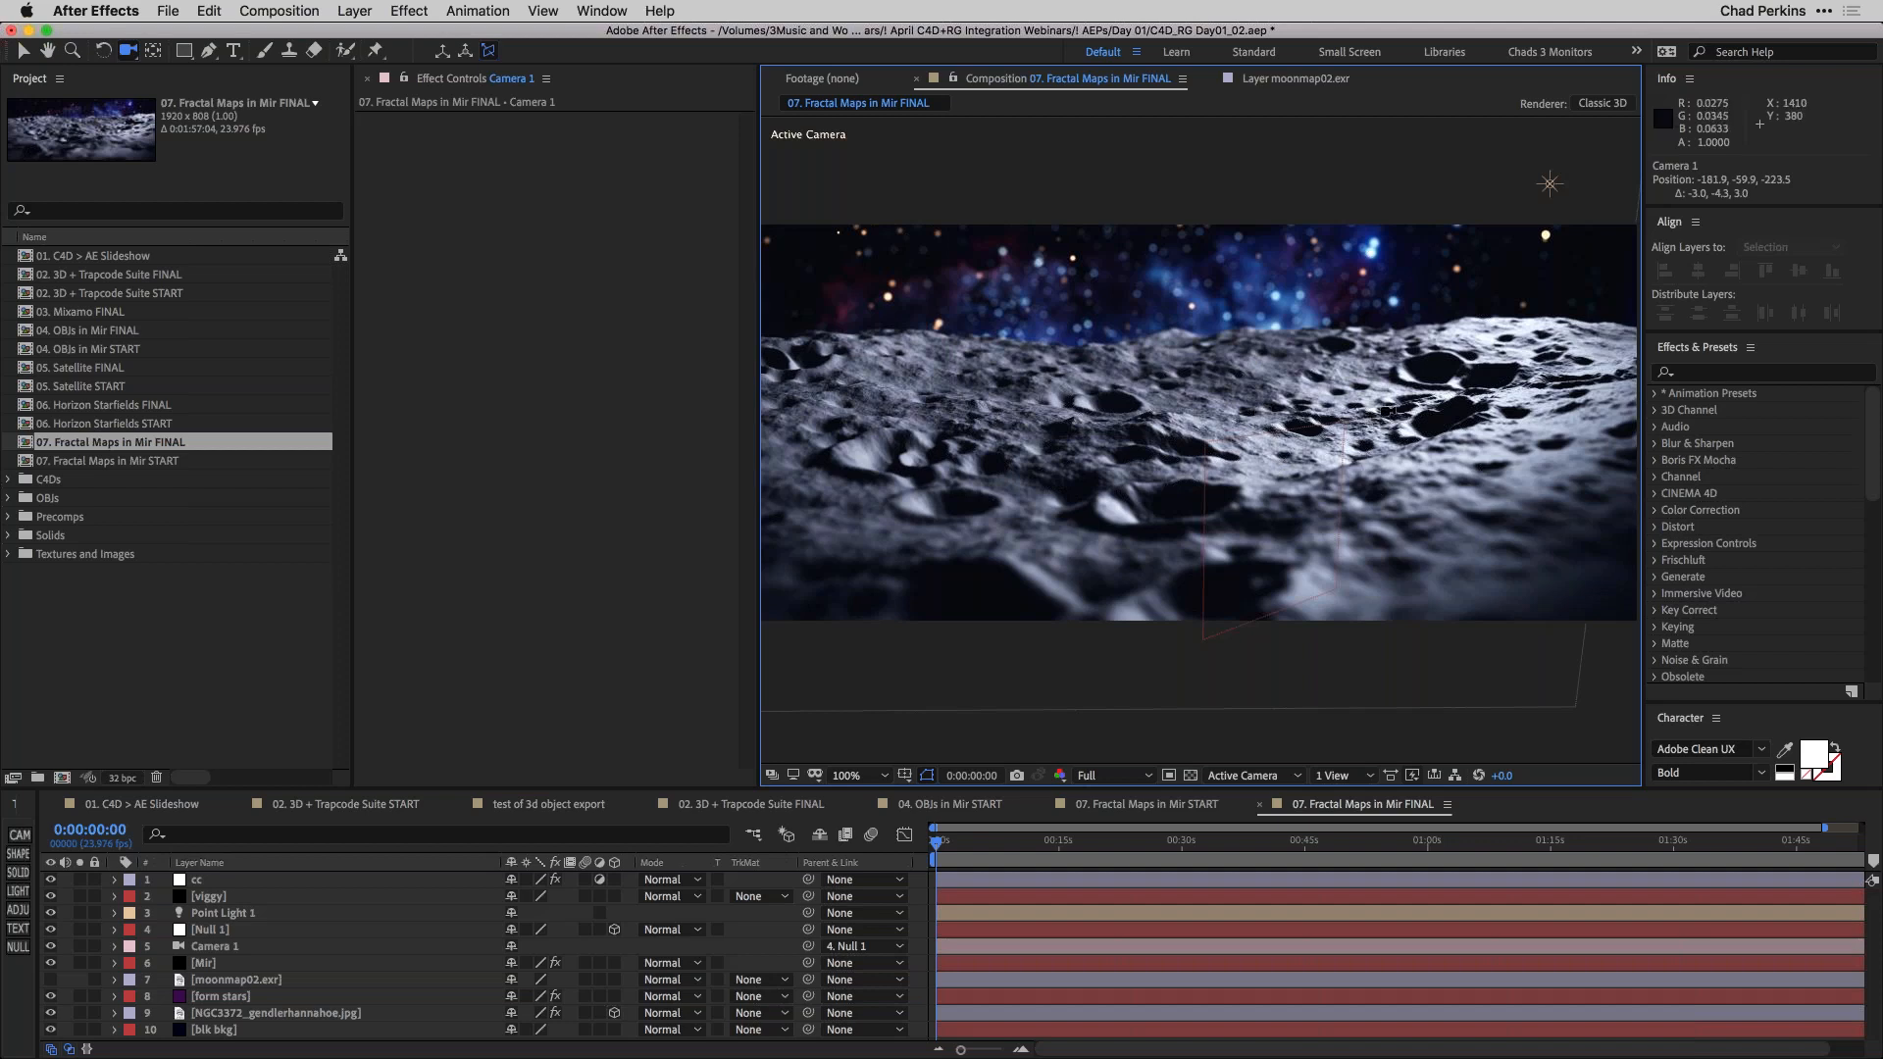
left_click_drag(1332, 420, 1342, 425)
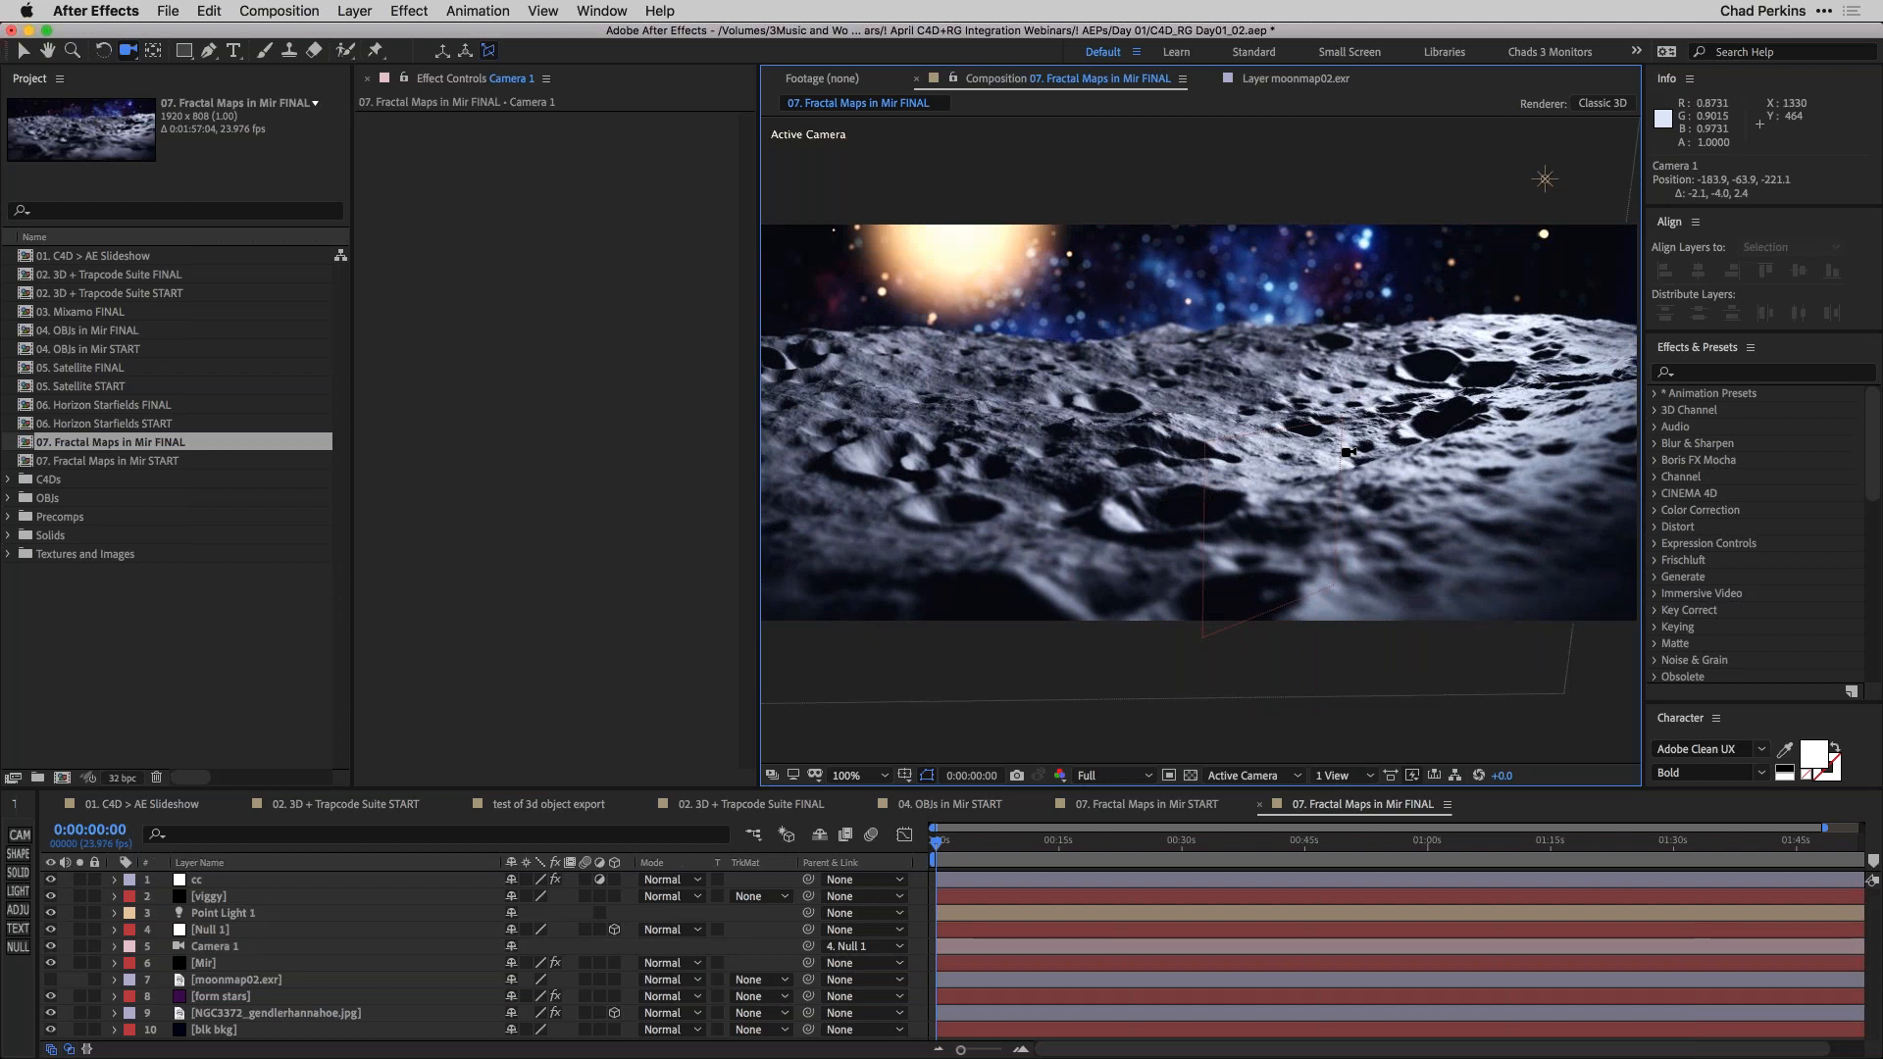
left_click_drag(1349, 452, 1282, 436)
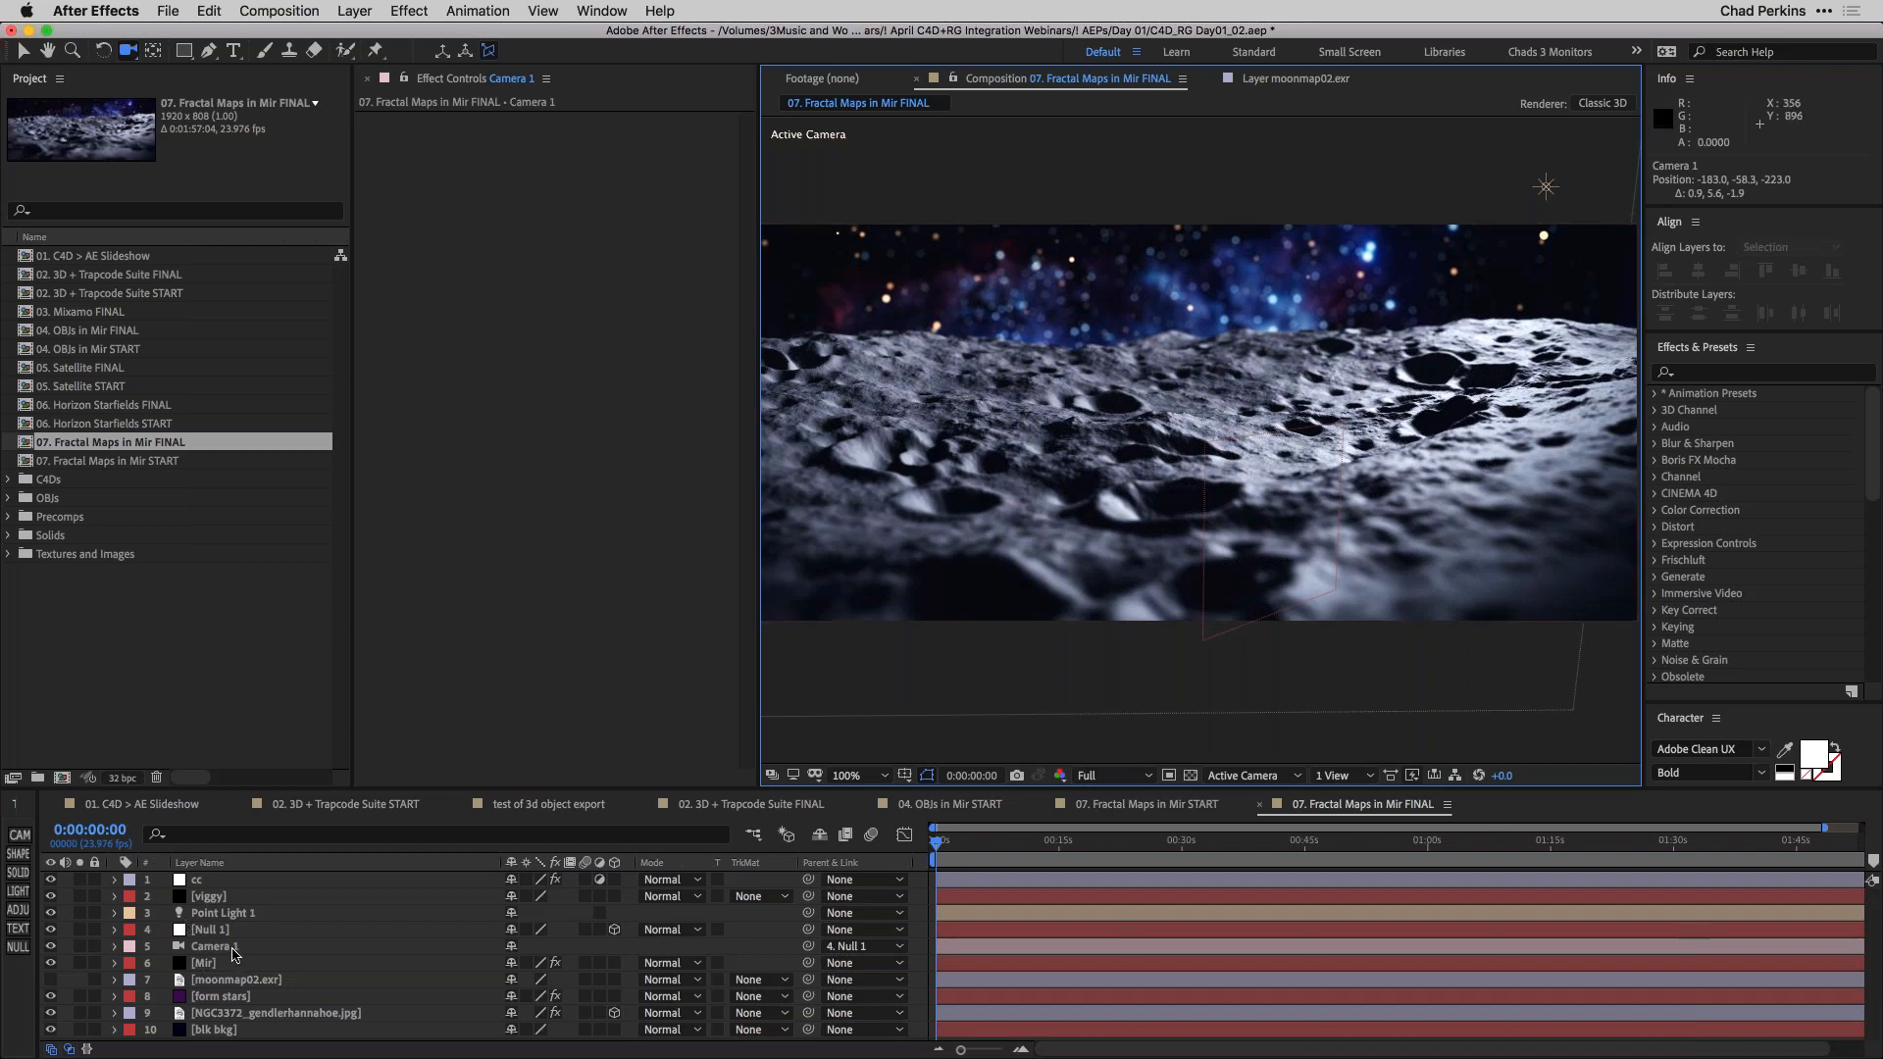
Examine the Depth of Field options in the Mir layer's rendering settings in the 07. Fractal Maps in Mir START composition.
left_click(232, 949)
left_click_drag(342, 785, 1168, 643)
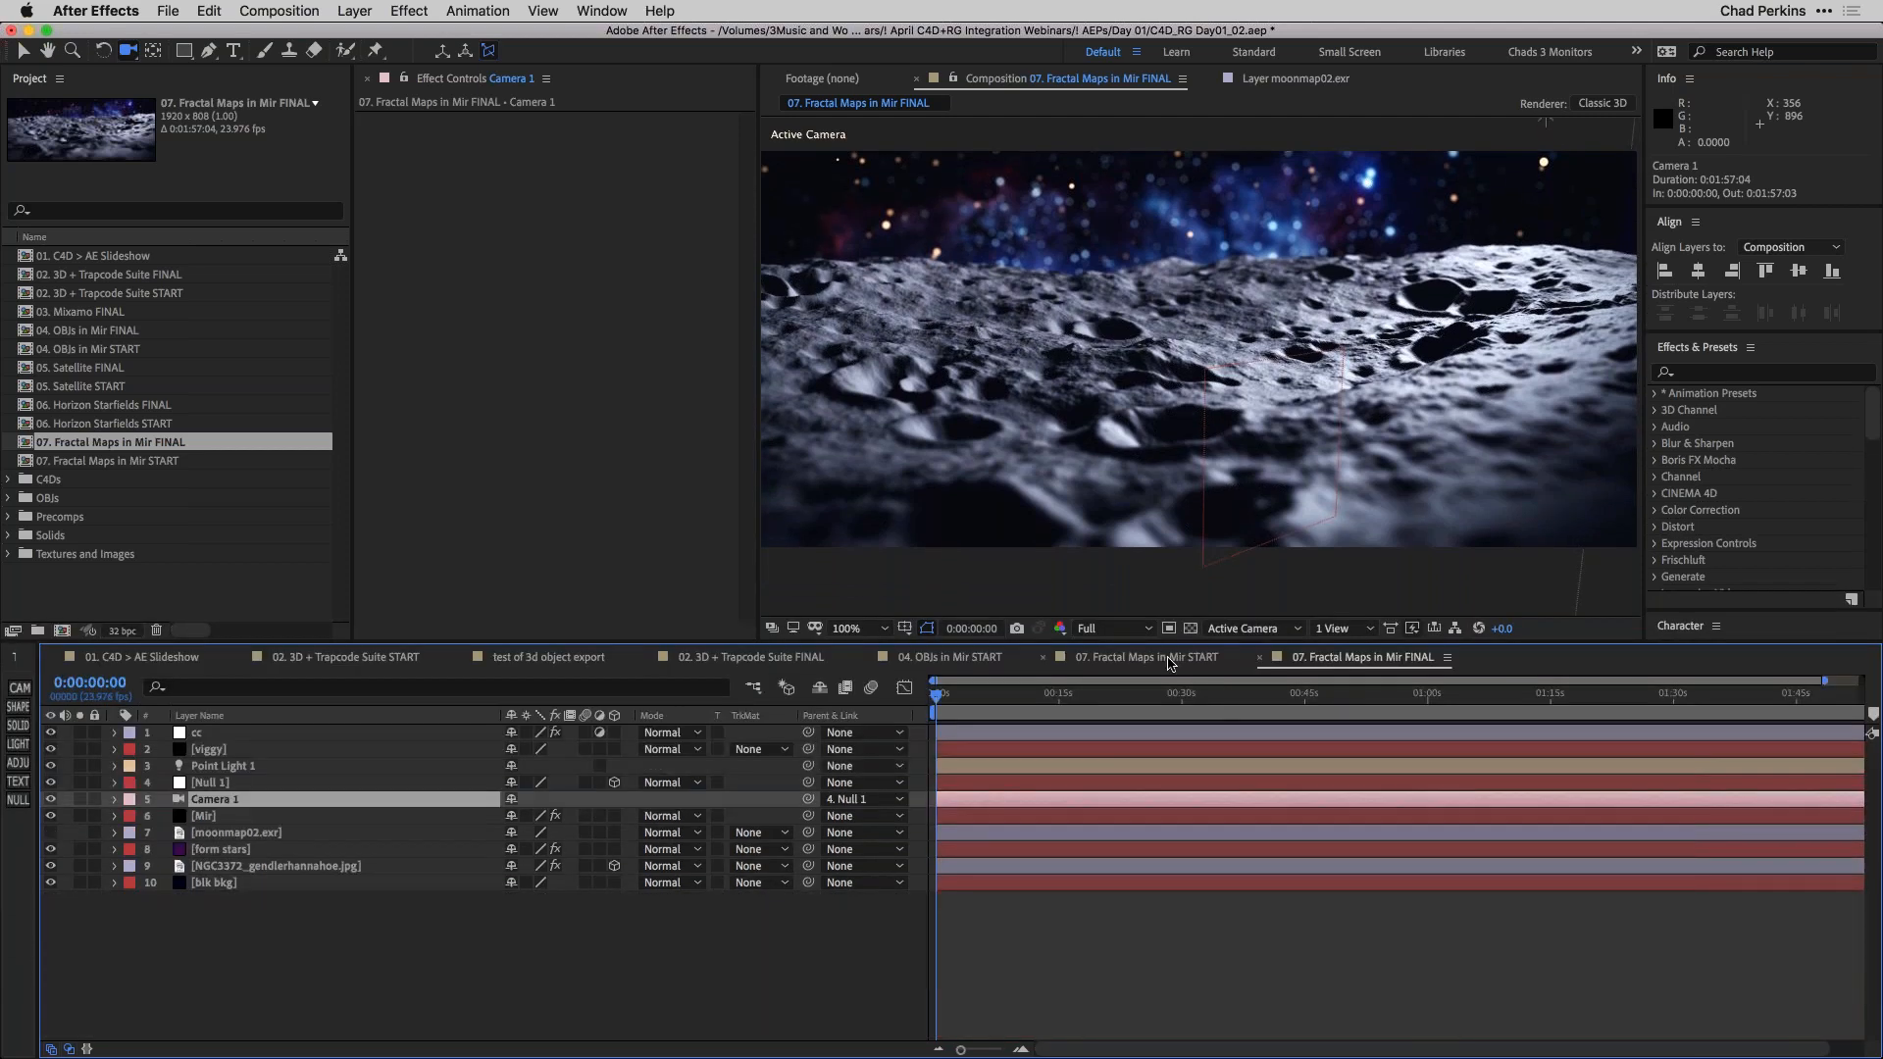
left_click(1169, 660)
left_click(264, 767)
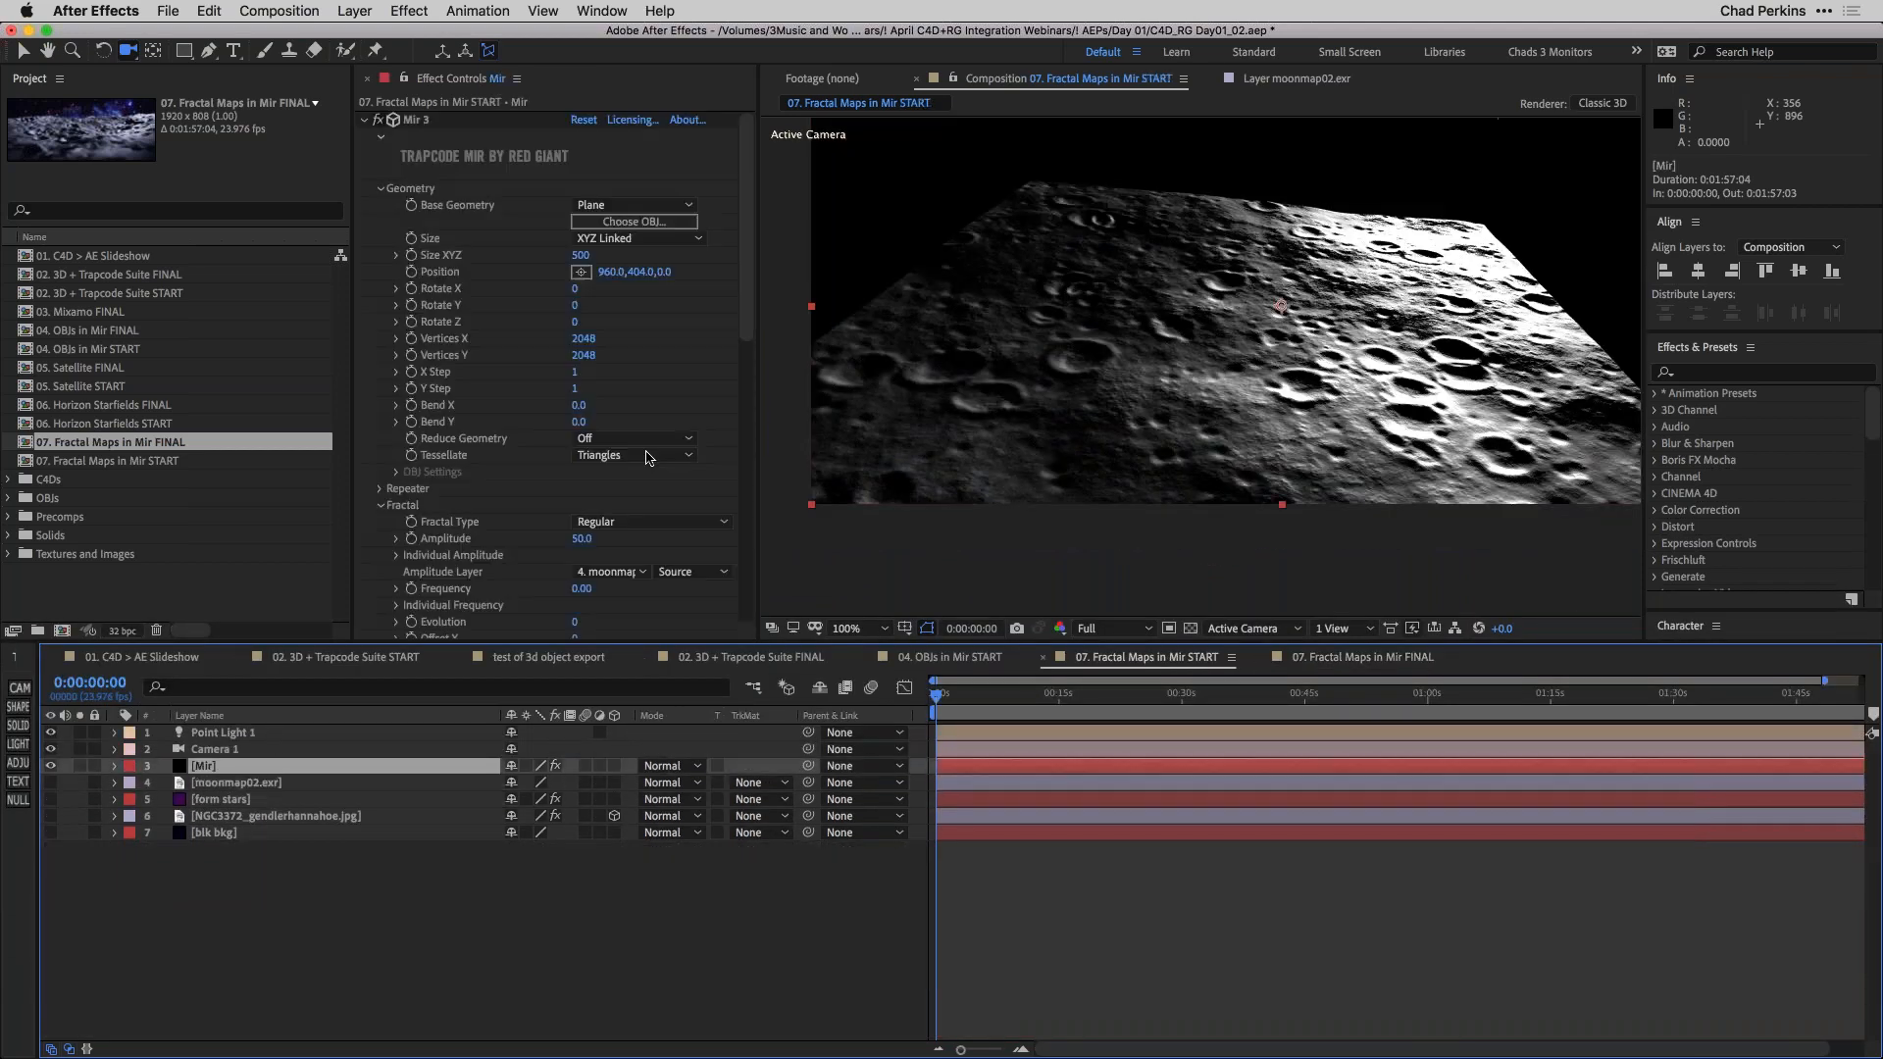
scroll(750, 490, "down", 10)
scroll(417, 608, "down", 3)
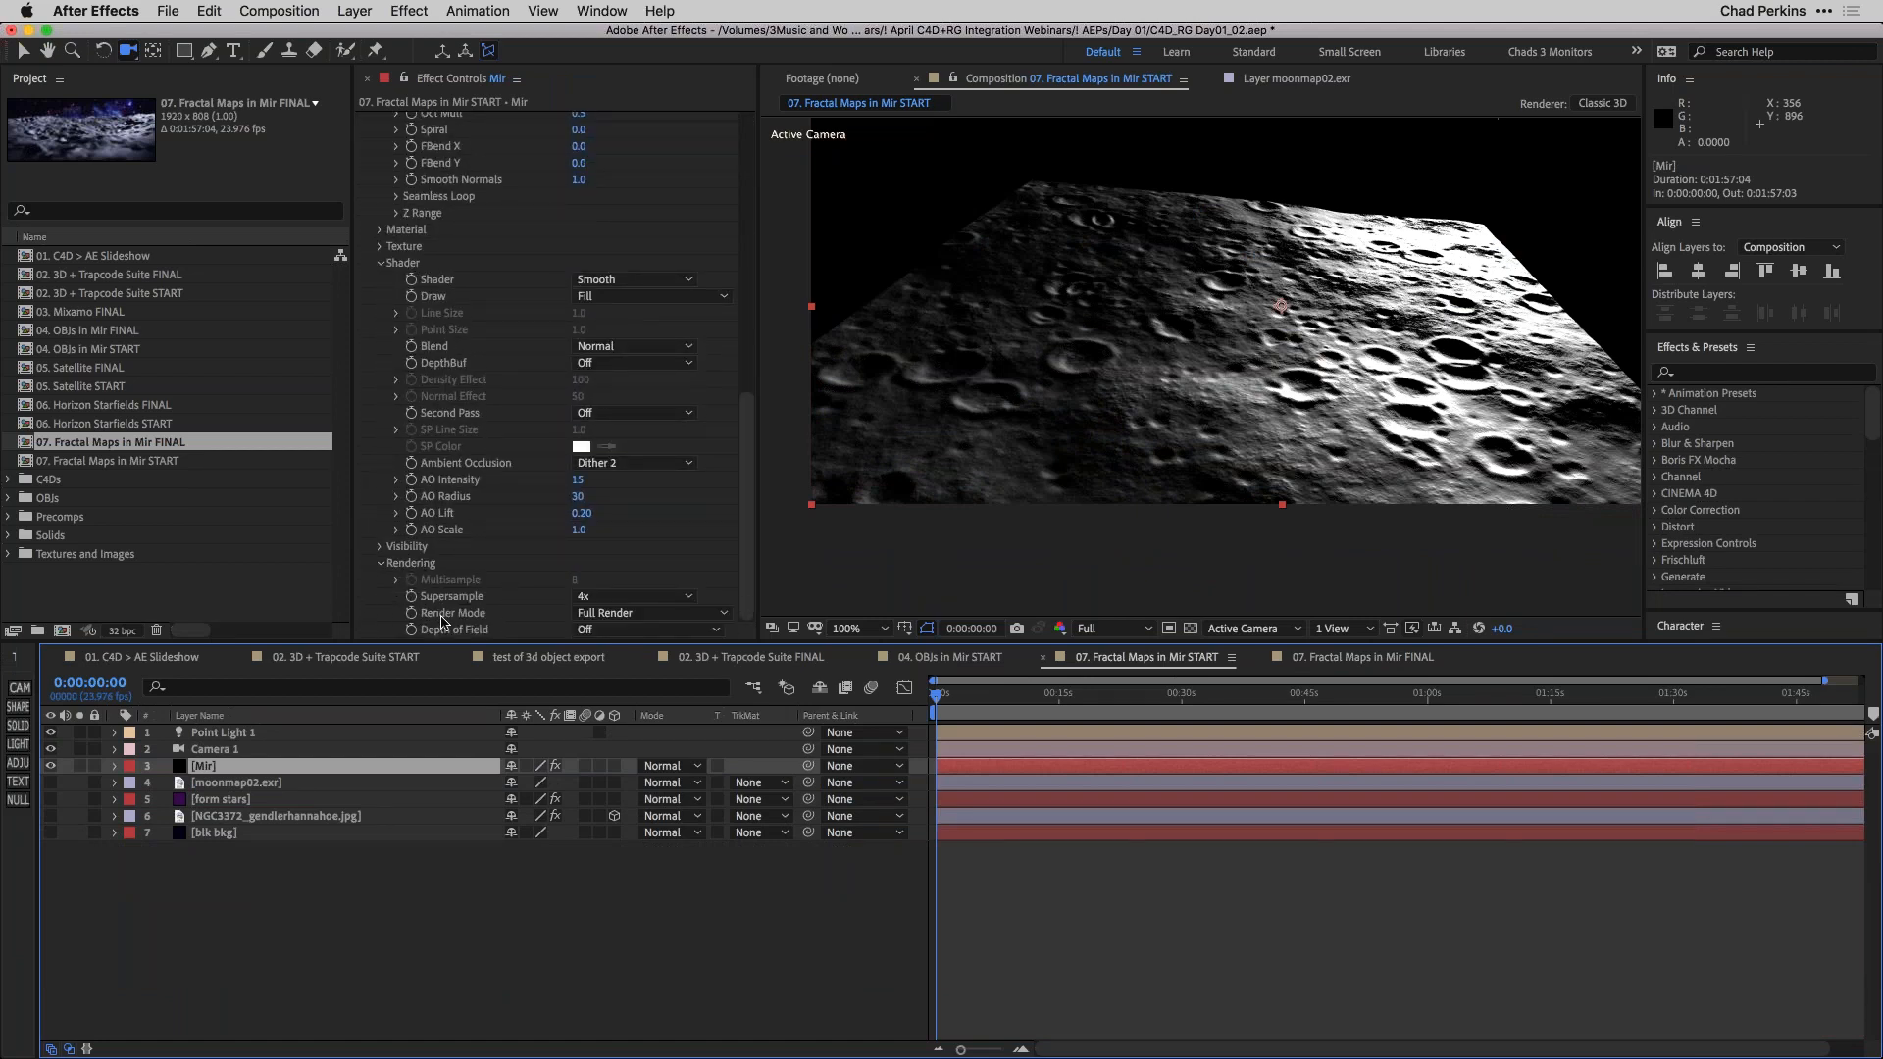
left_click(686, 627)
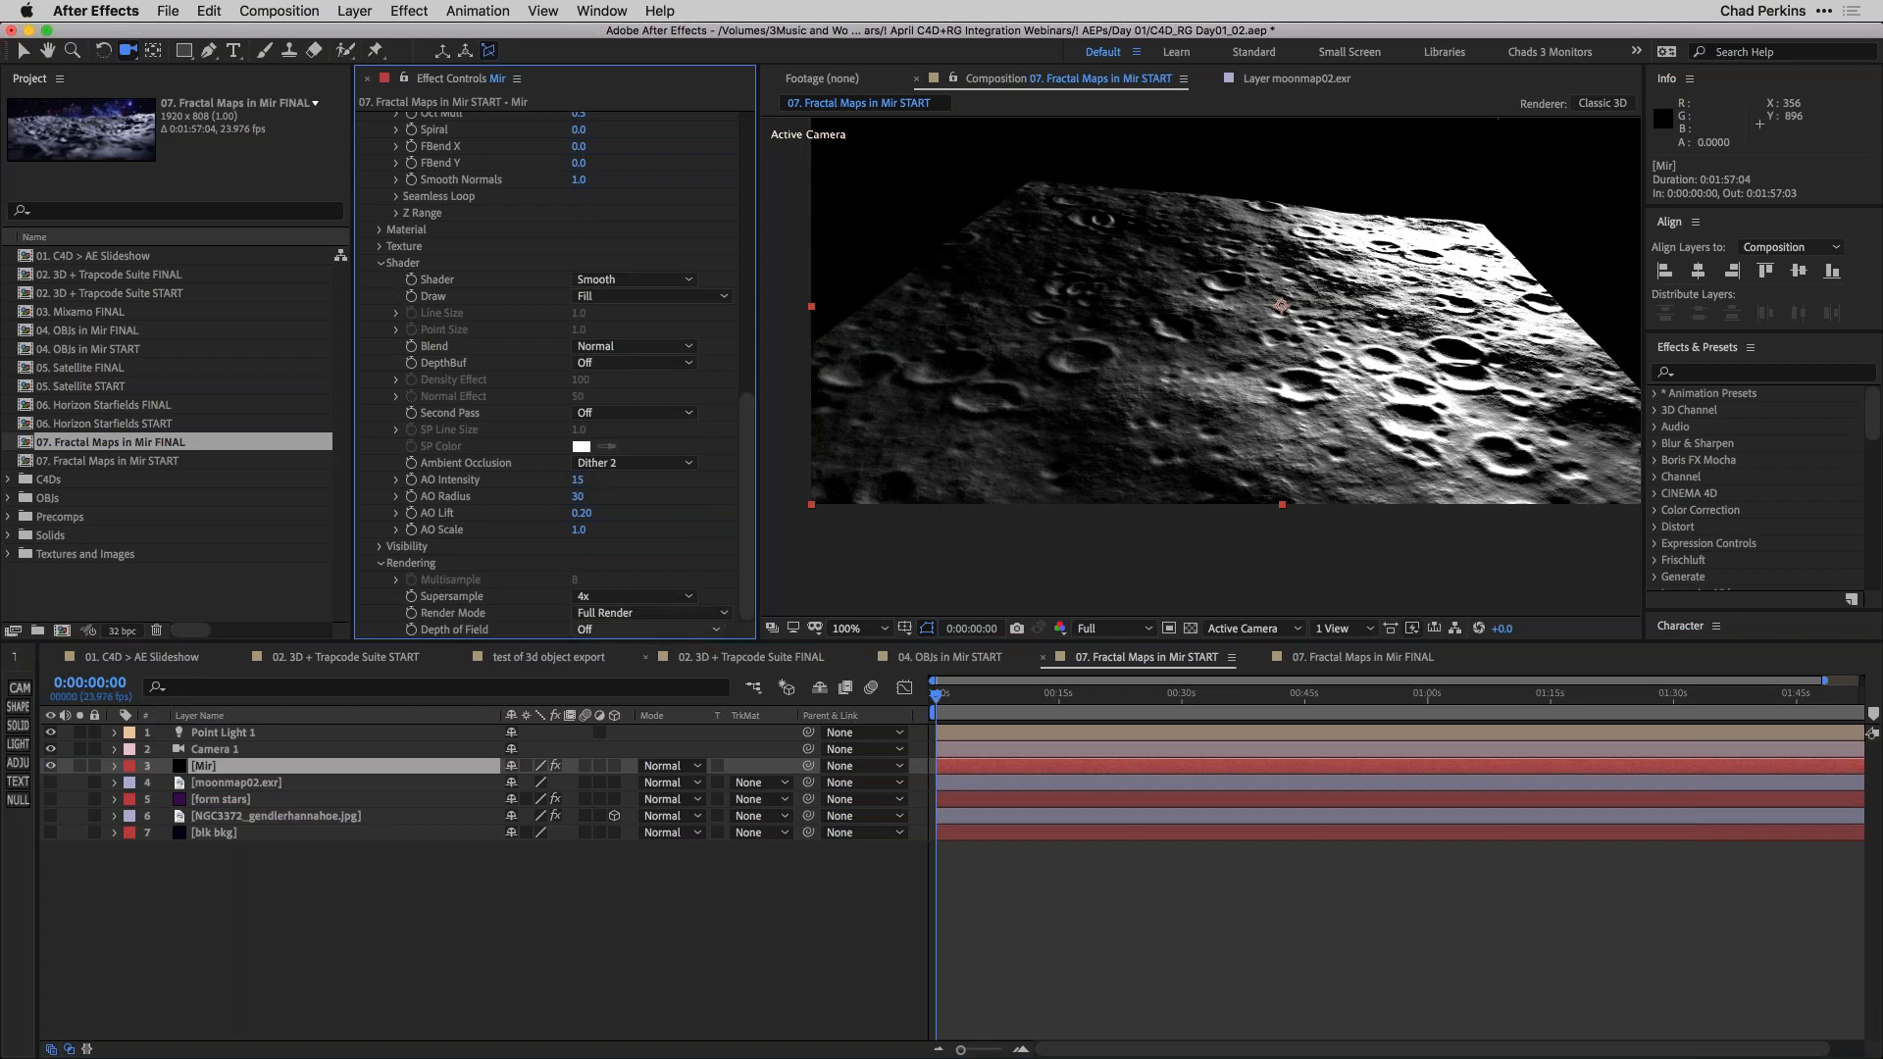
left_click(656, 629)
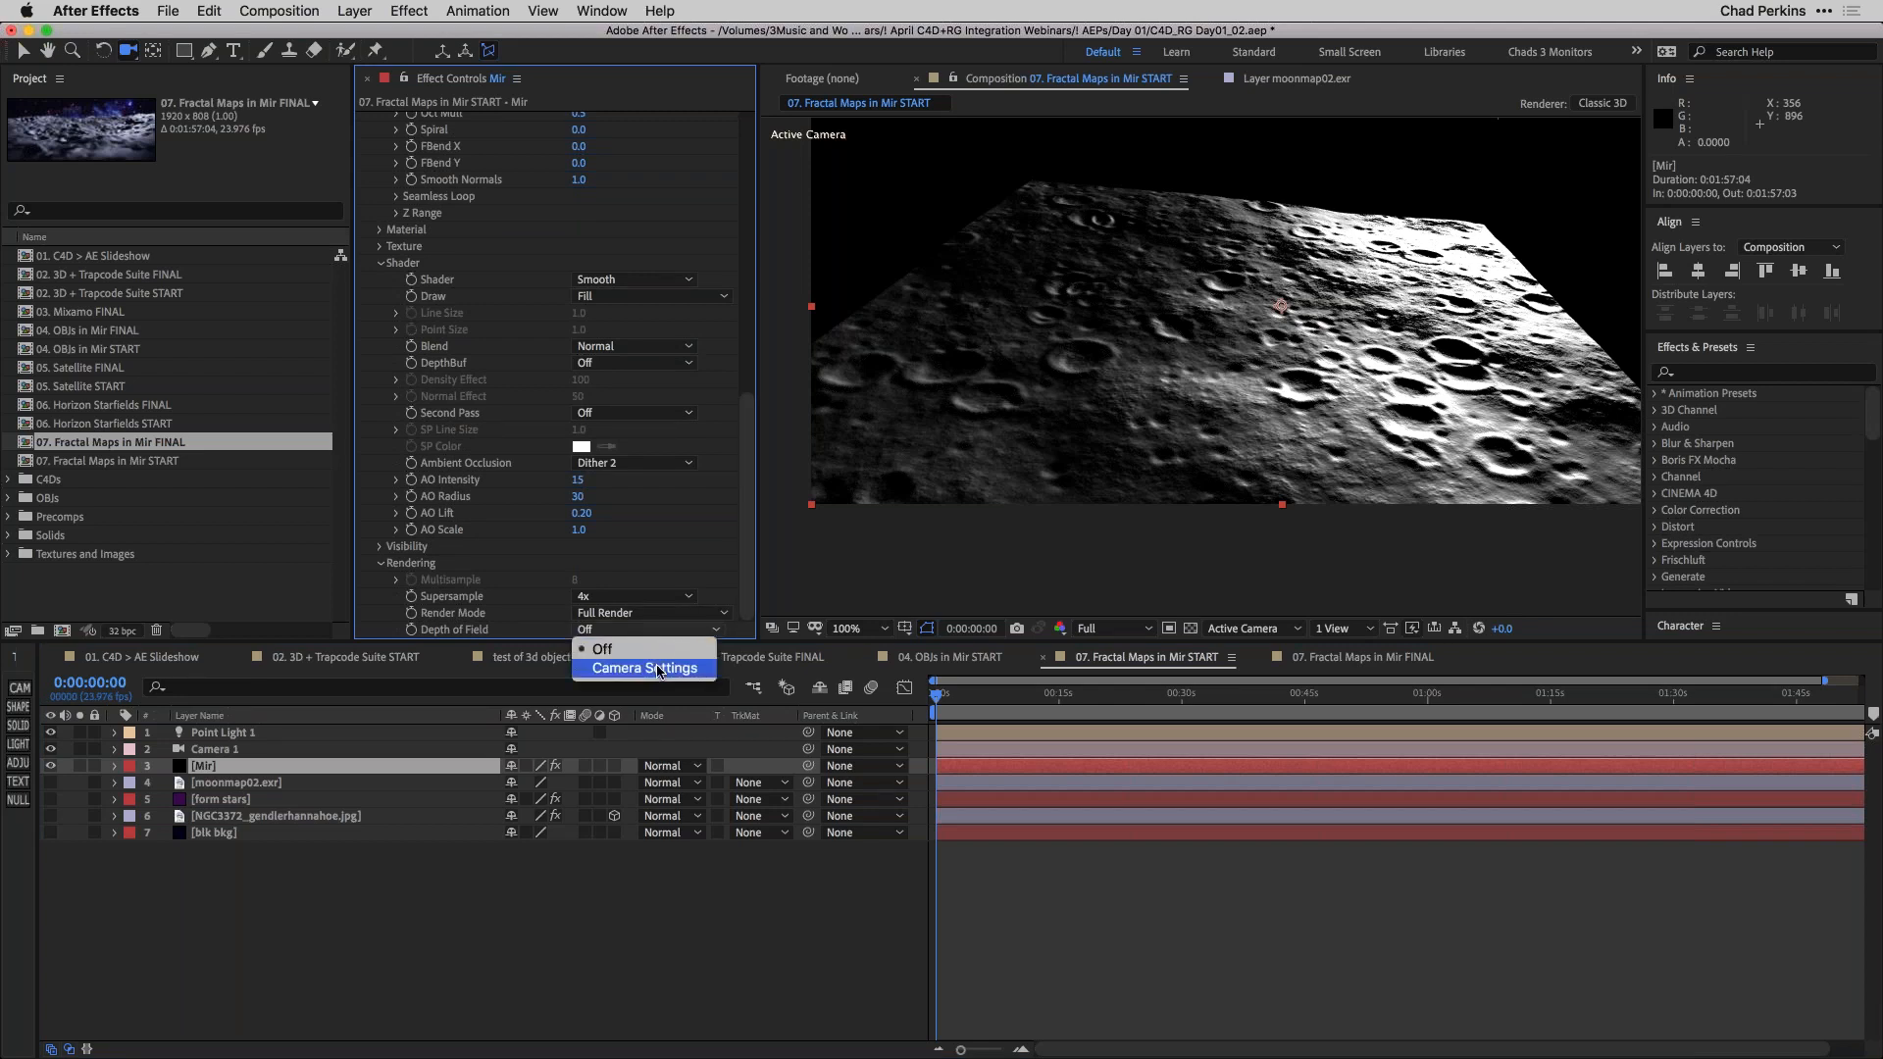
left_click(535, 603)
Return to the 07. Fractal Maps in Mir FINAL composition and reveal Camera 1's camera options.
left_click(1340, 658)
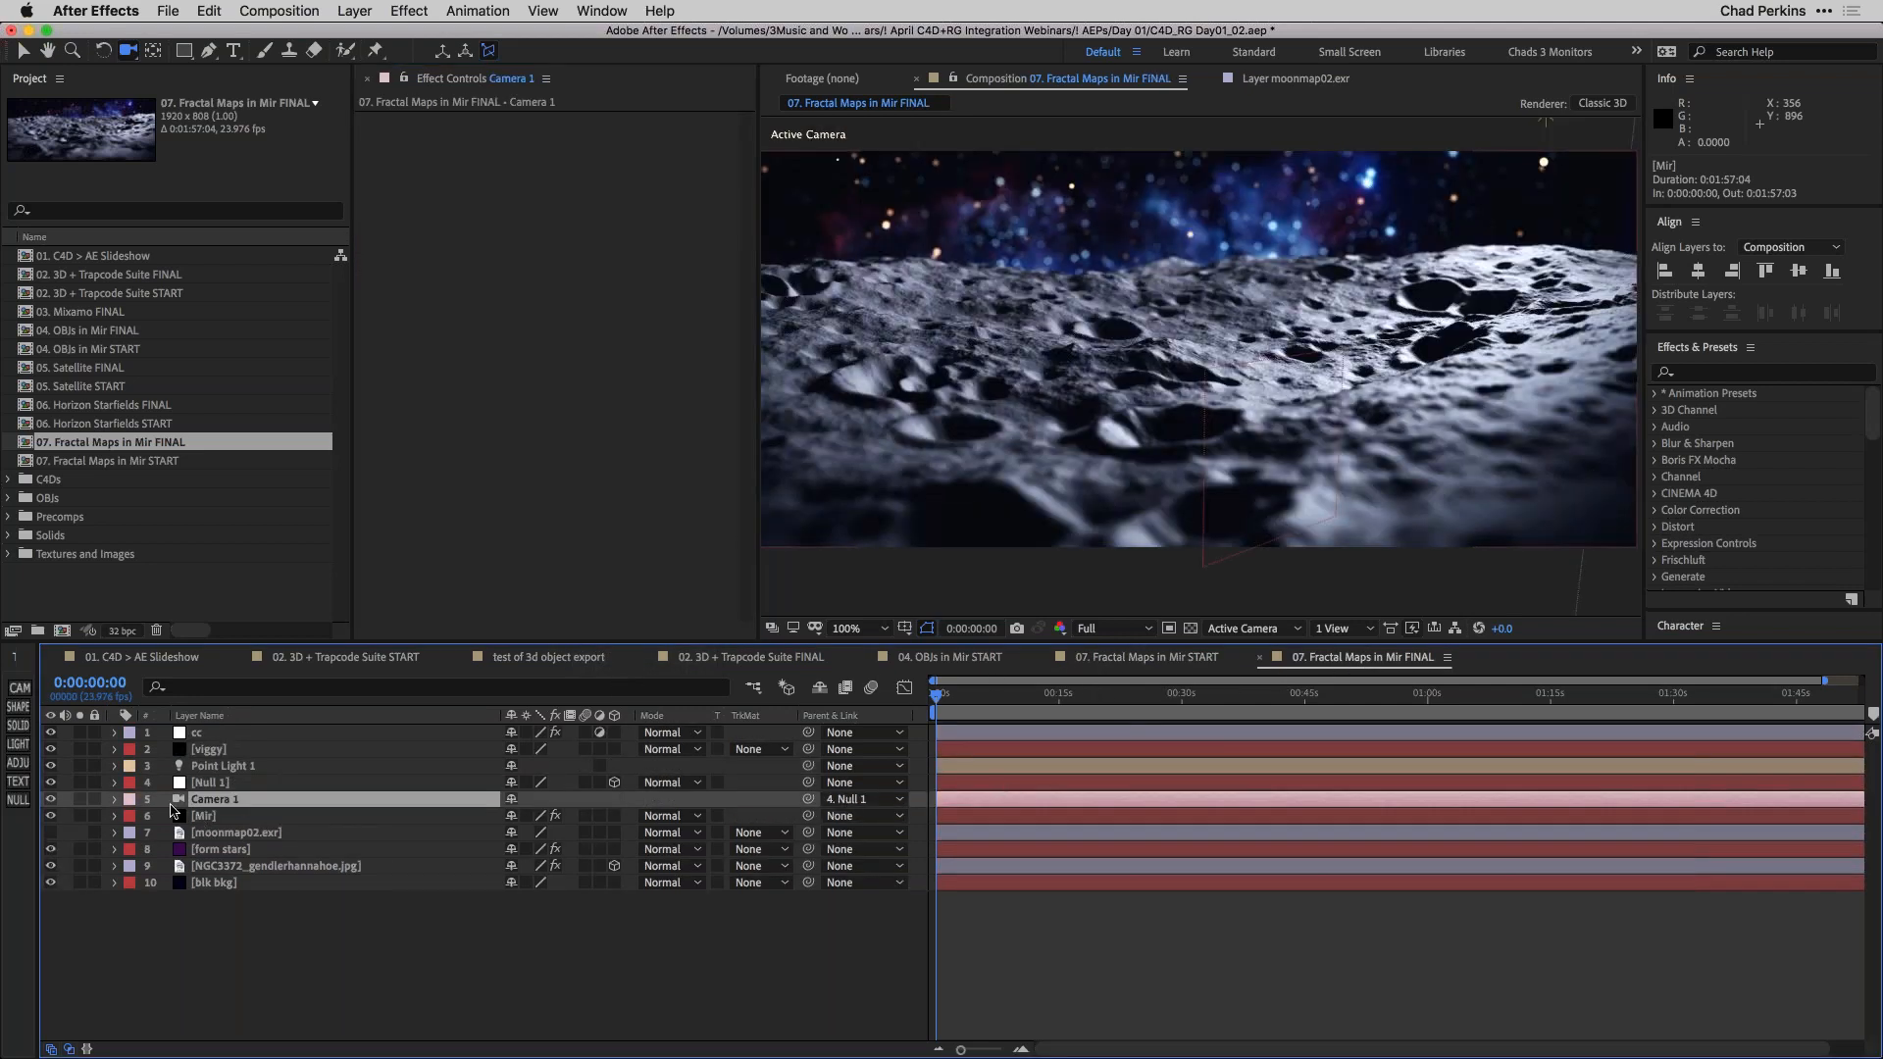
left_click(114, 799)
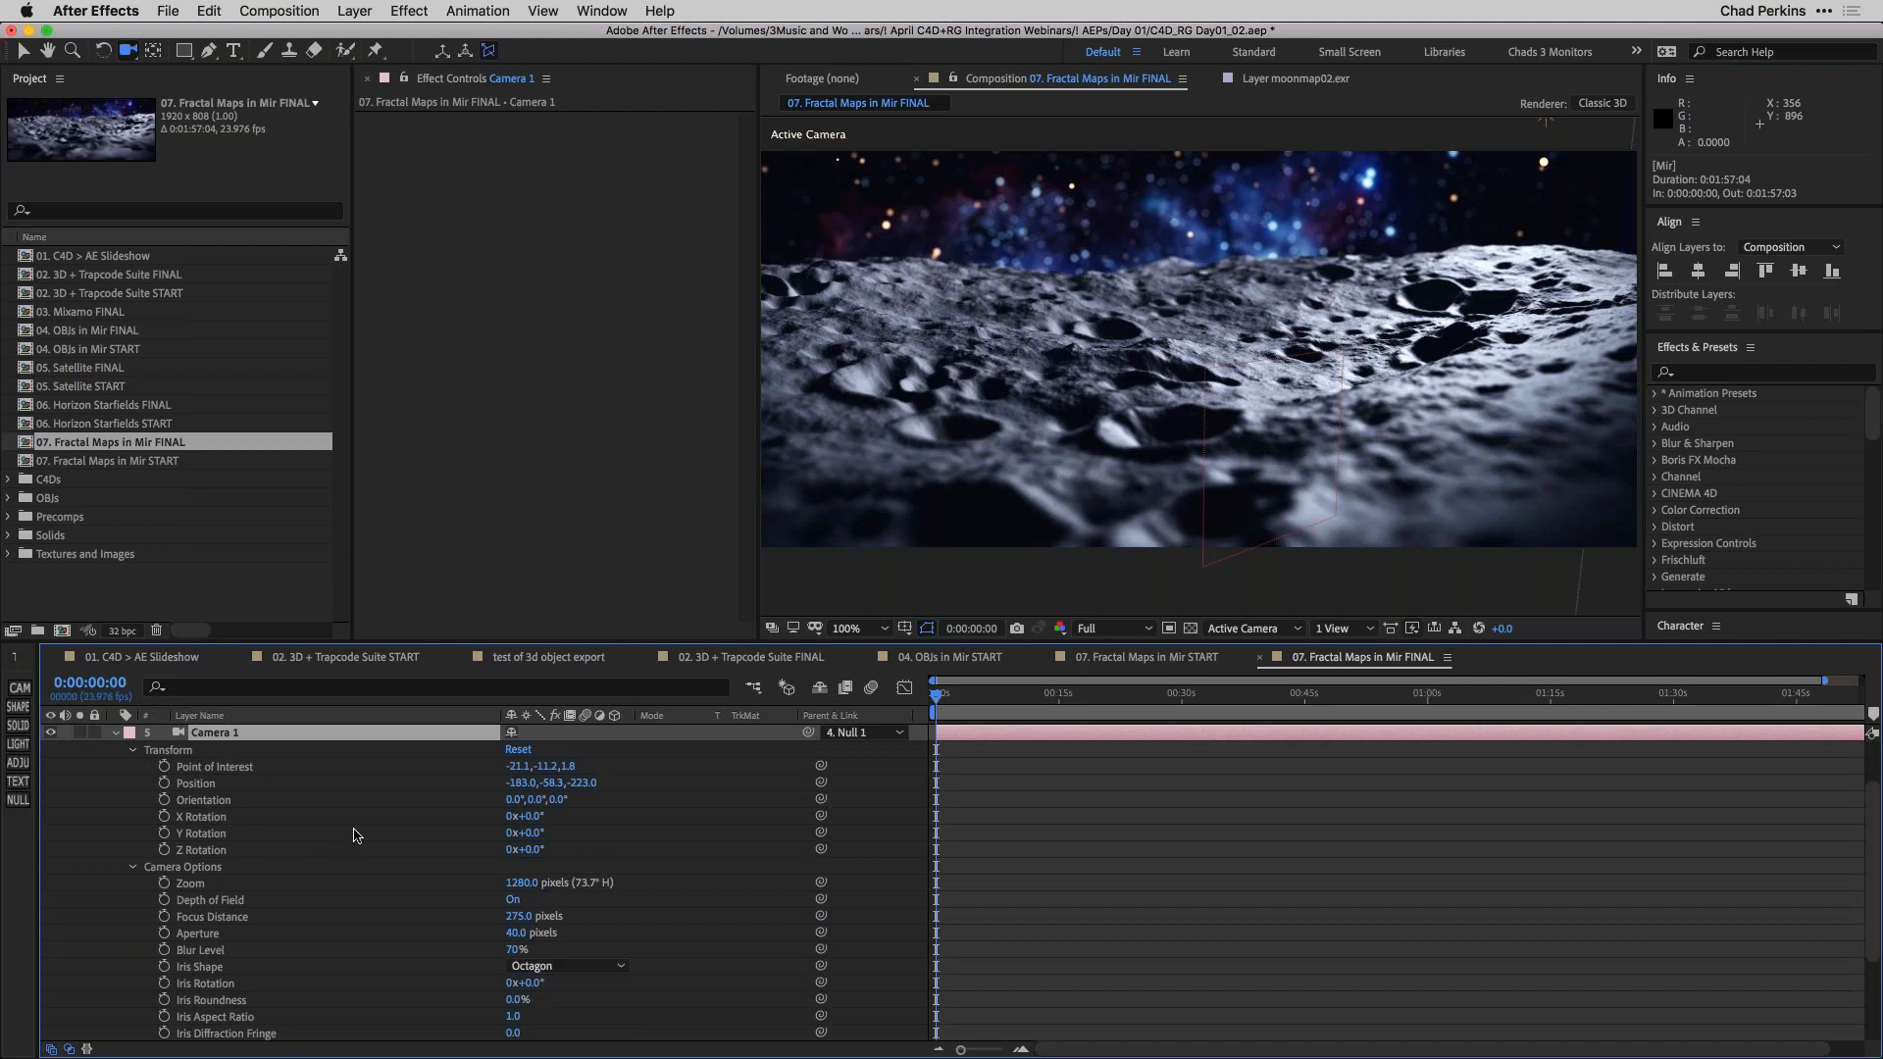
scroll(355, 828, "down", 2)
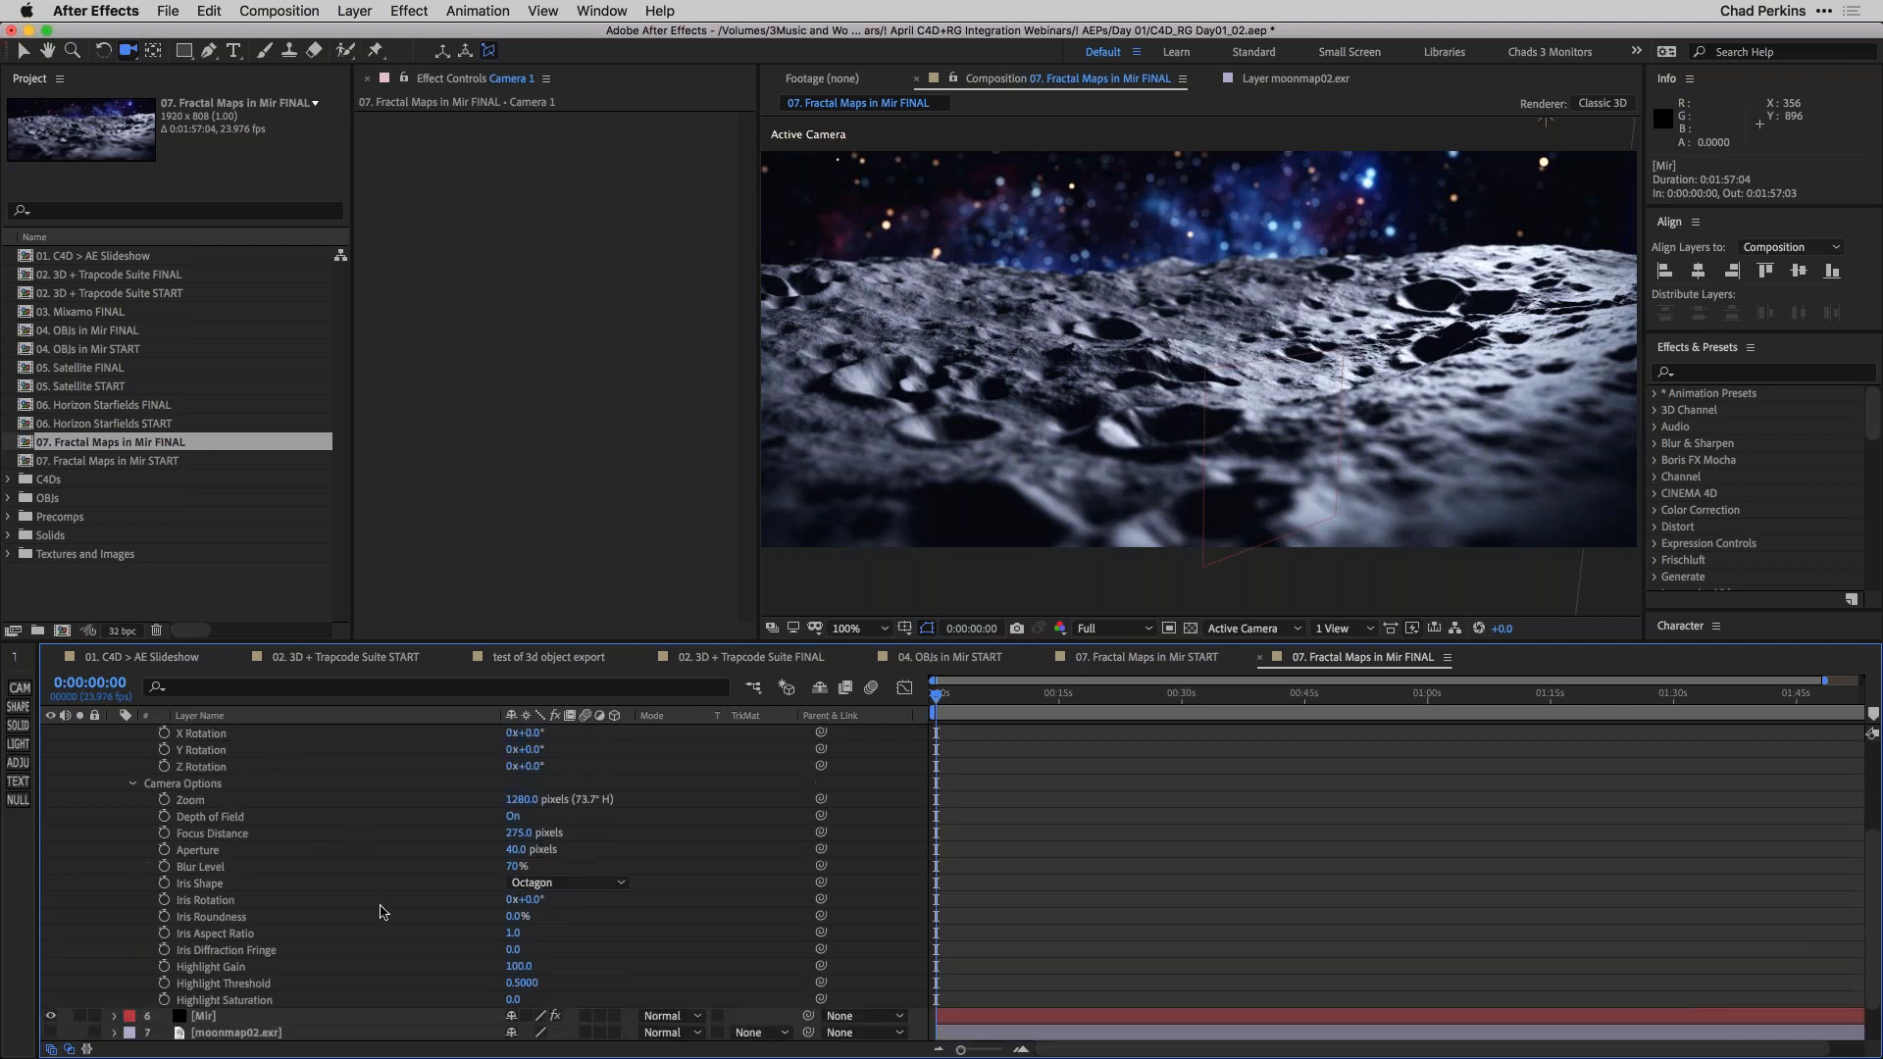
Try an aperture of 80 pixels and then 120 pixels on Camera 1 to strengthen the depth-of-field blur.
left_click(517, 850)
type("80")
key("Return")
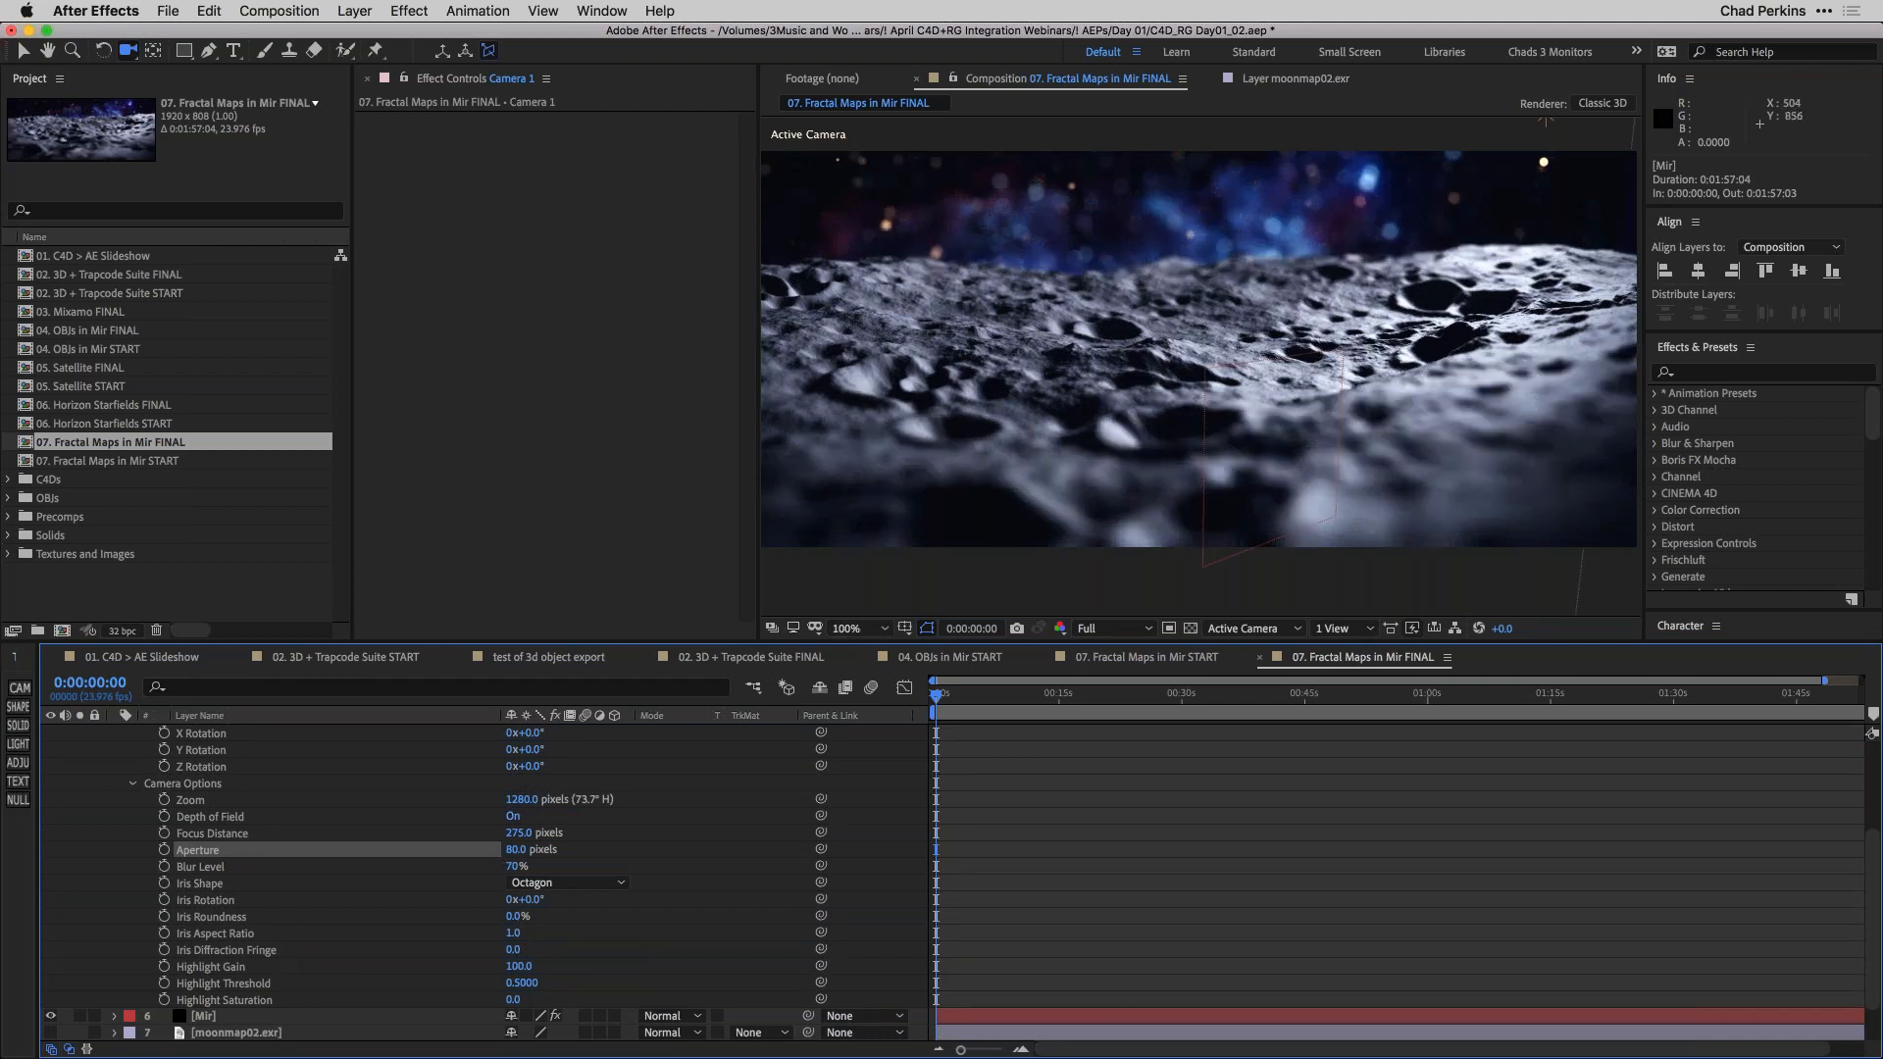
left_click(517, 849)
type("120")
key("Return")
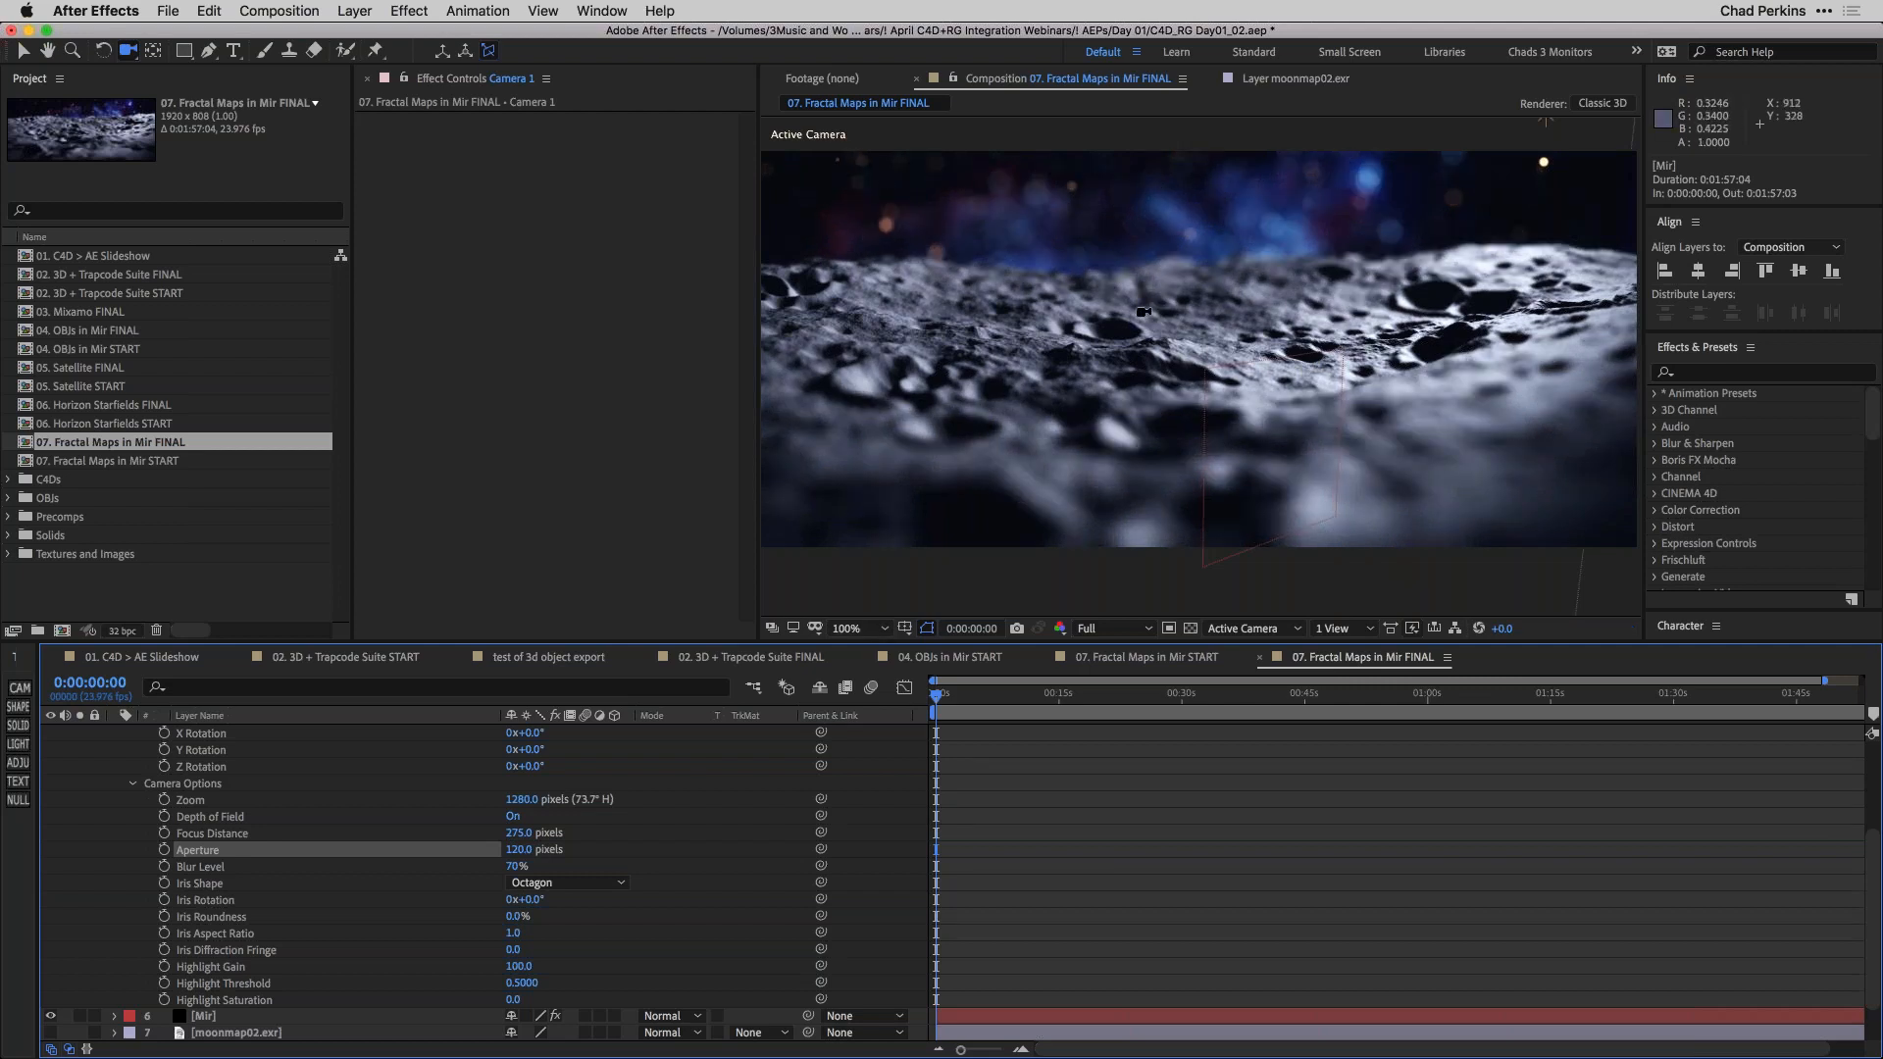
Undo both of Camera 1's aperture changes and leave its blur level as it is.
key("super+z")
key("super+z")
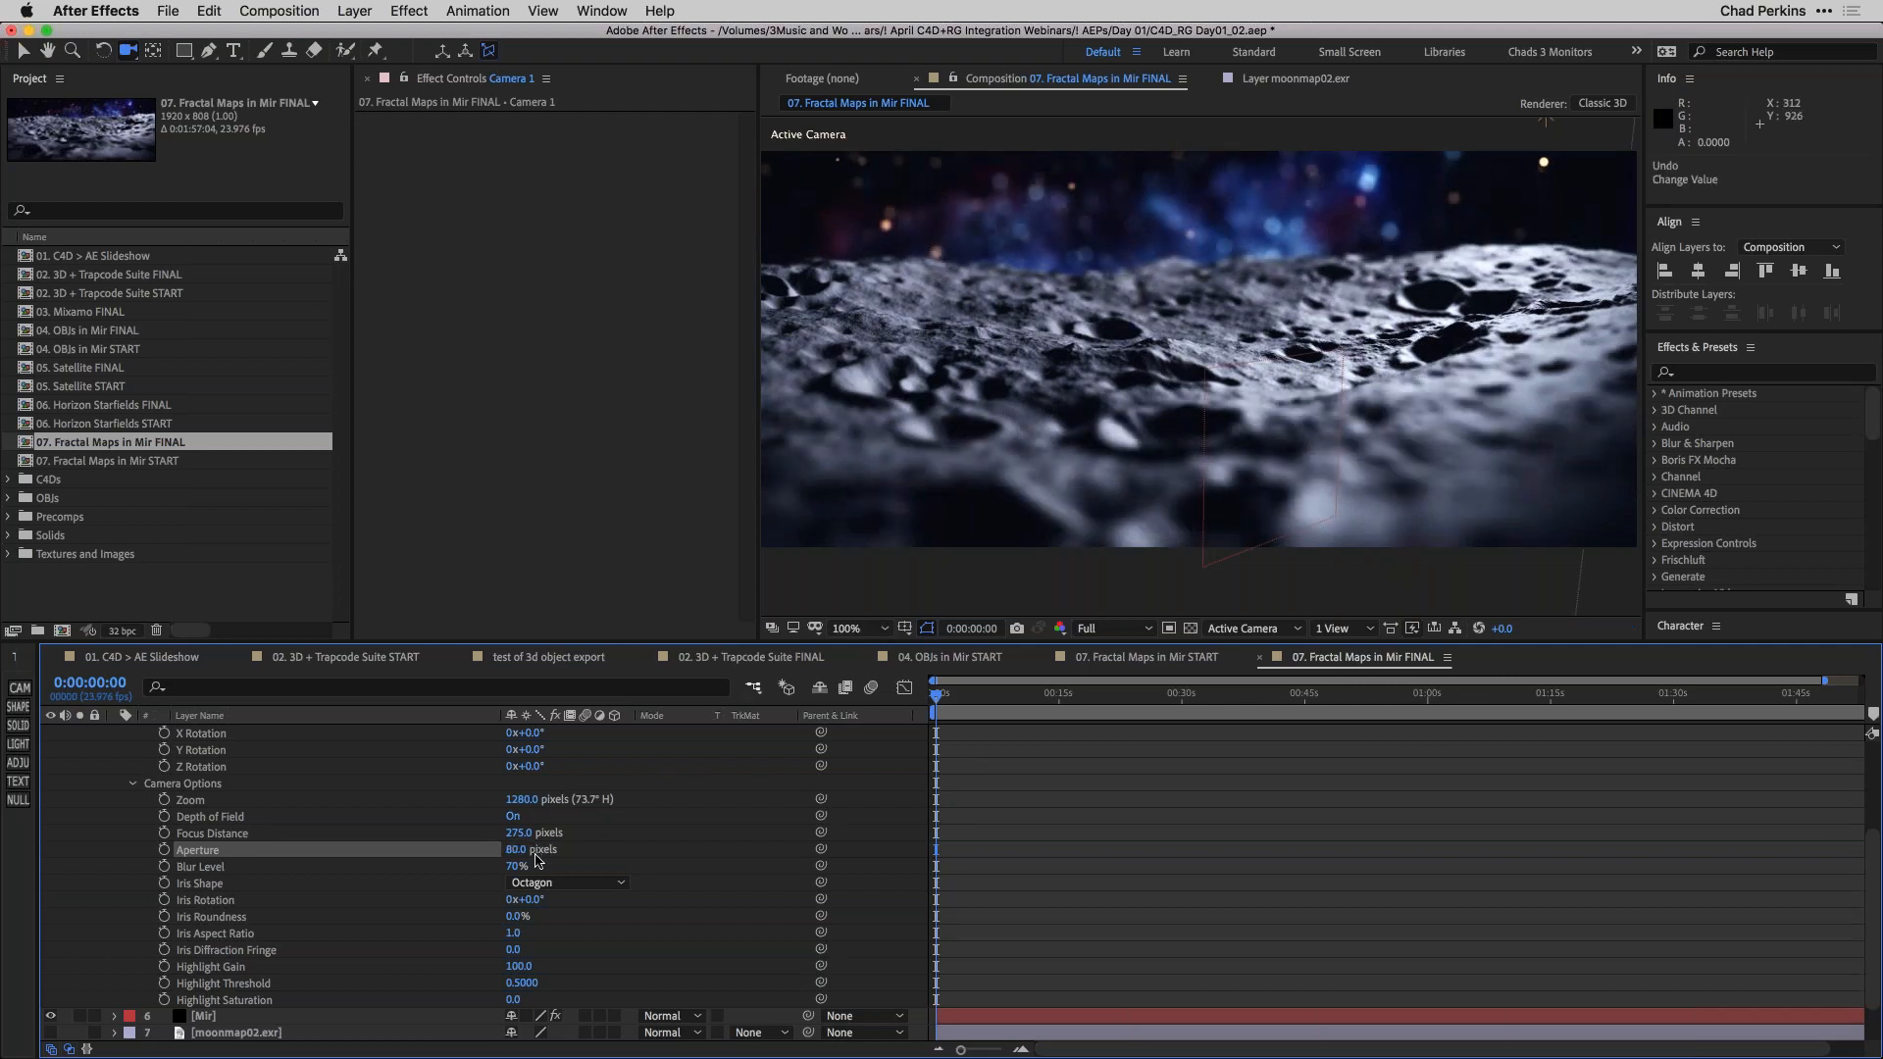
left_click(514, 867)
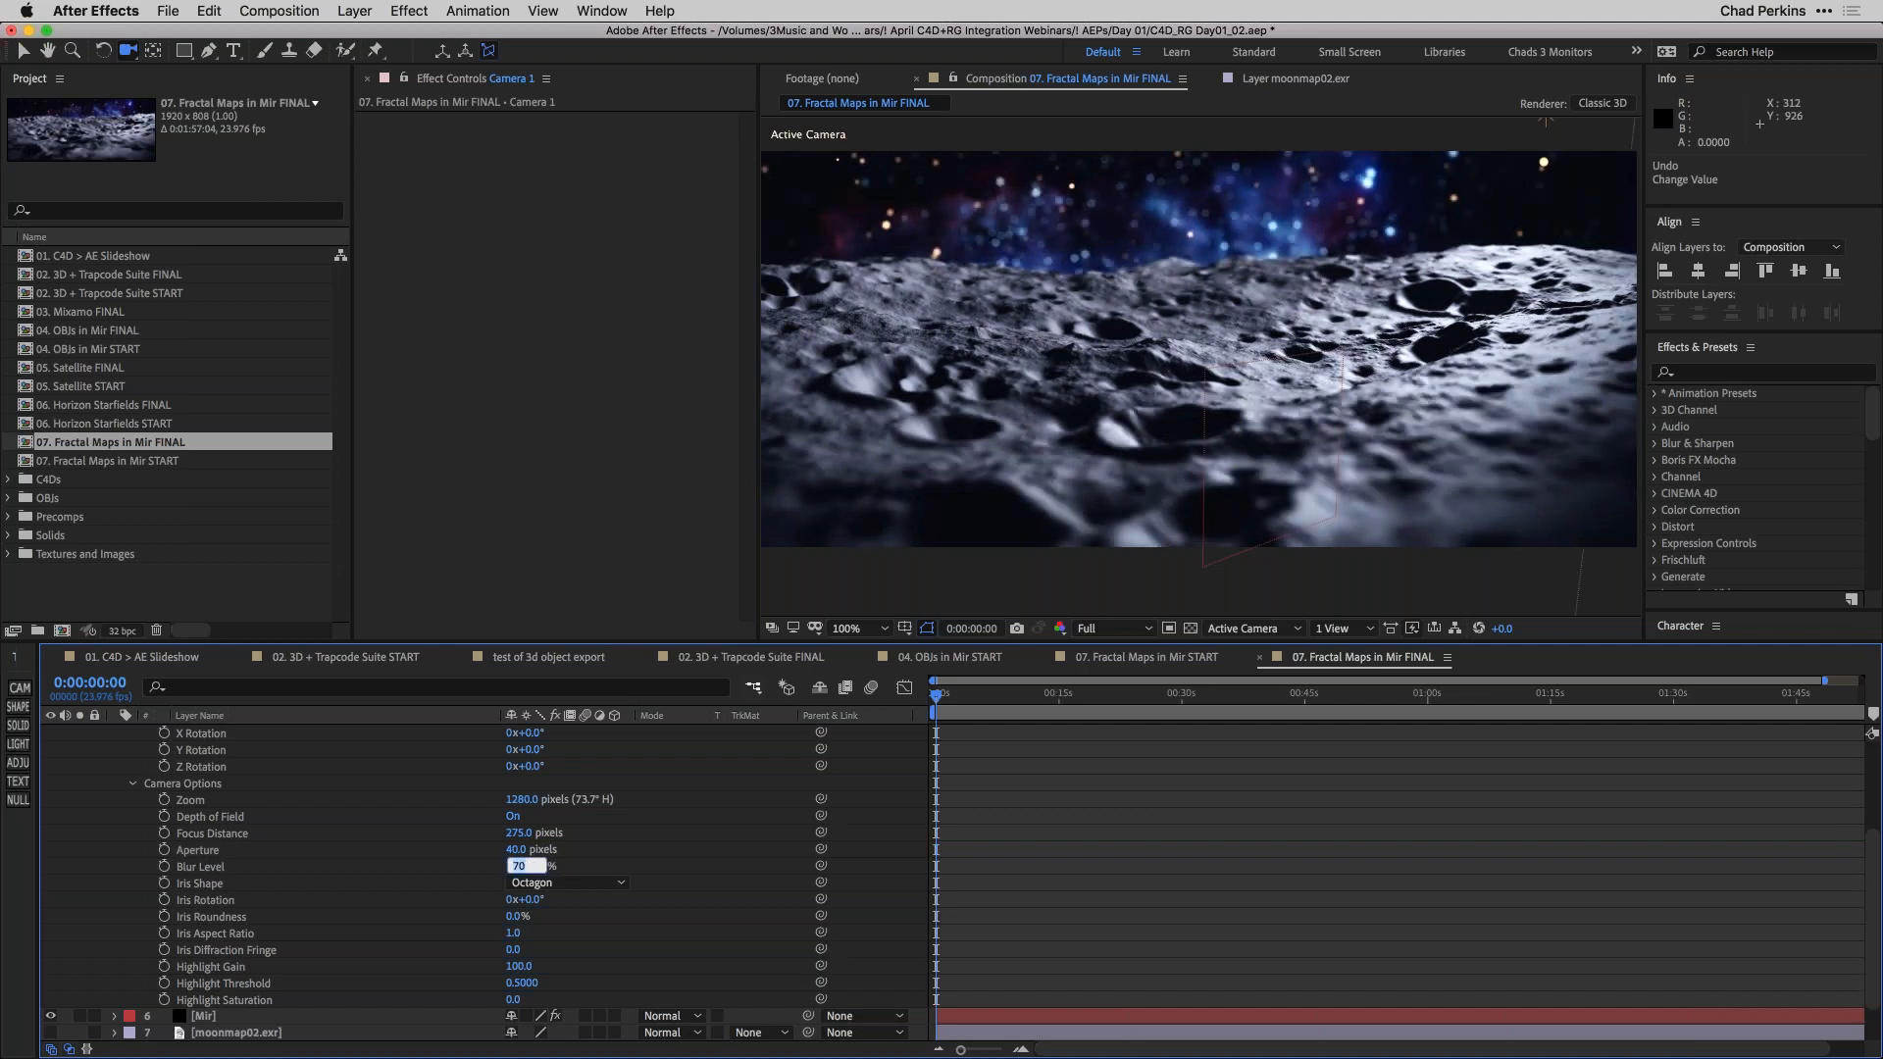
left_click(448, 869)
Set Camera 1's aperture to 100 pixels.
left_click(515, 850)
type("100")
key("Return")
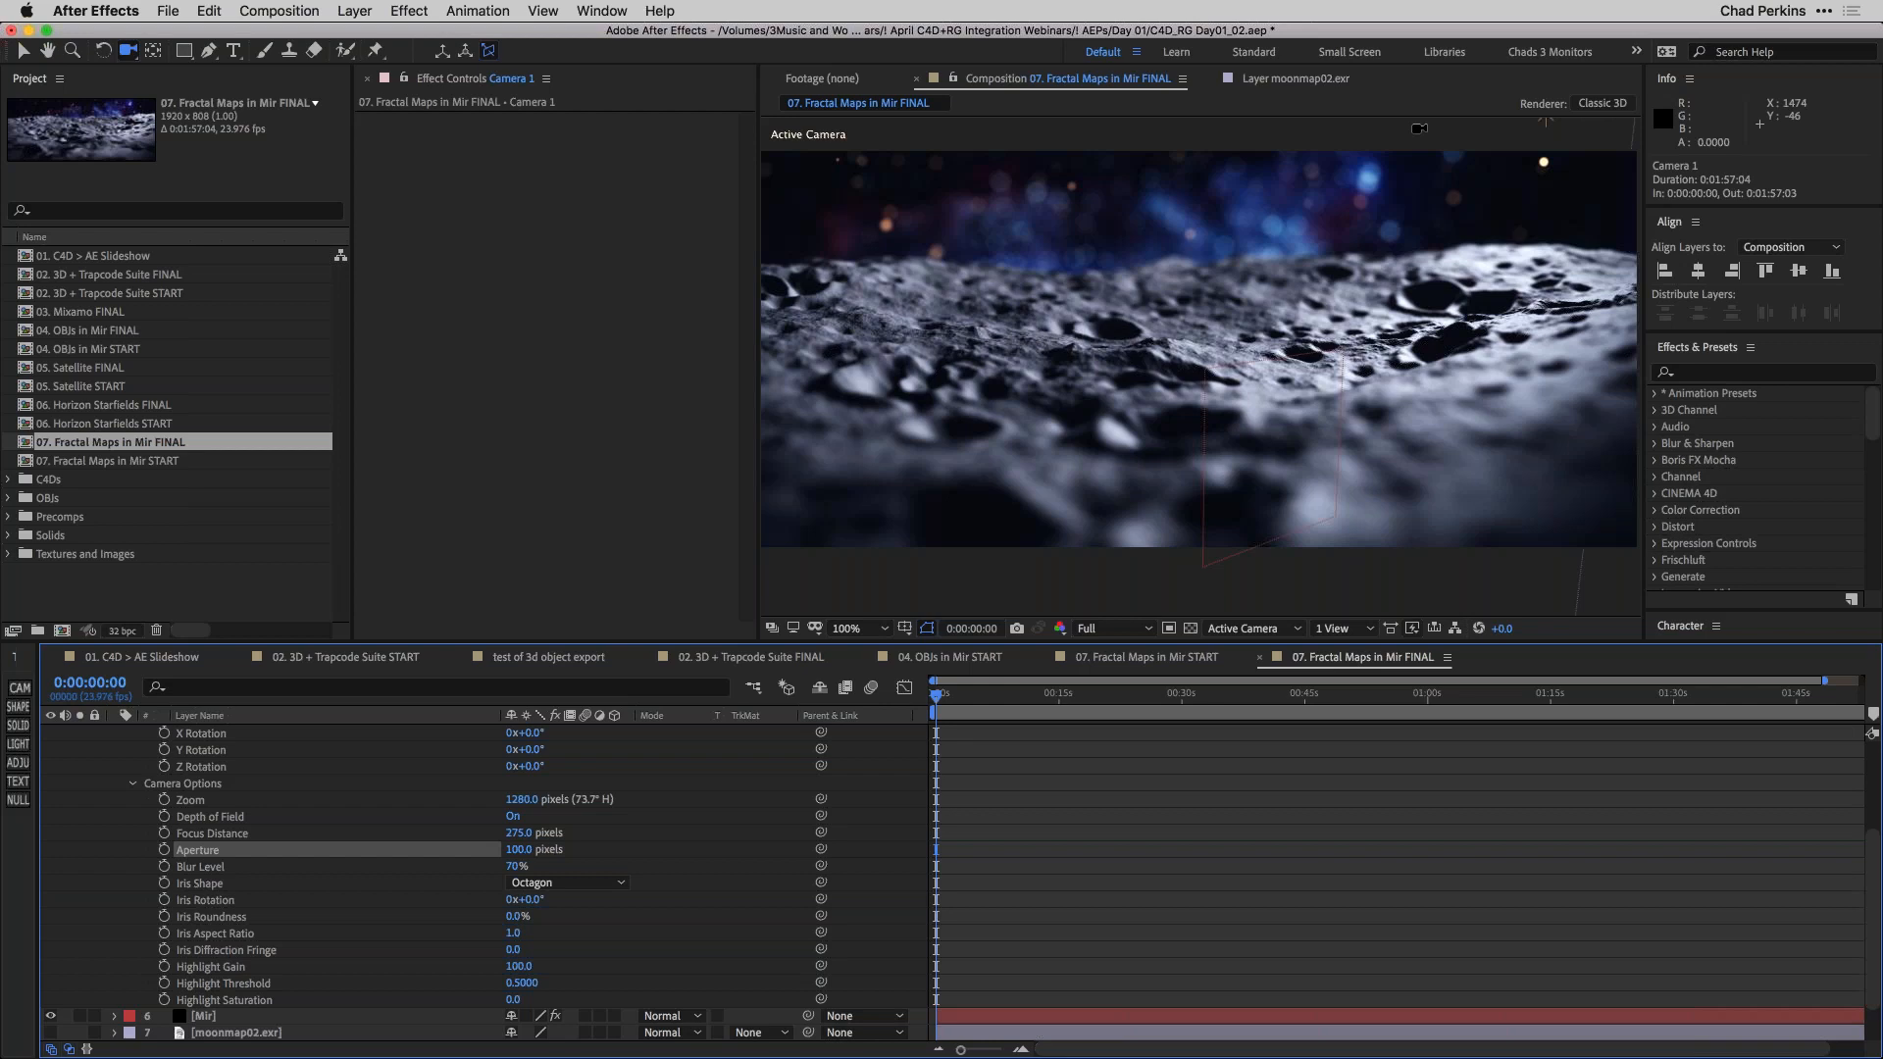
Open the 05. Satellite START composition.
left_click(153, 406)
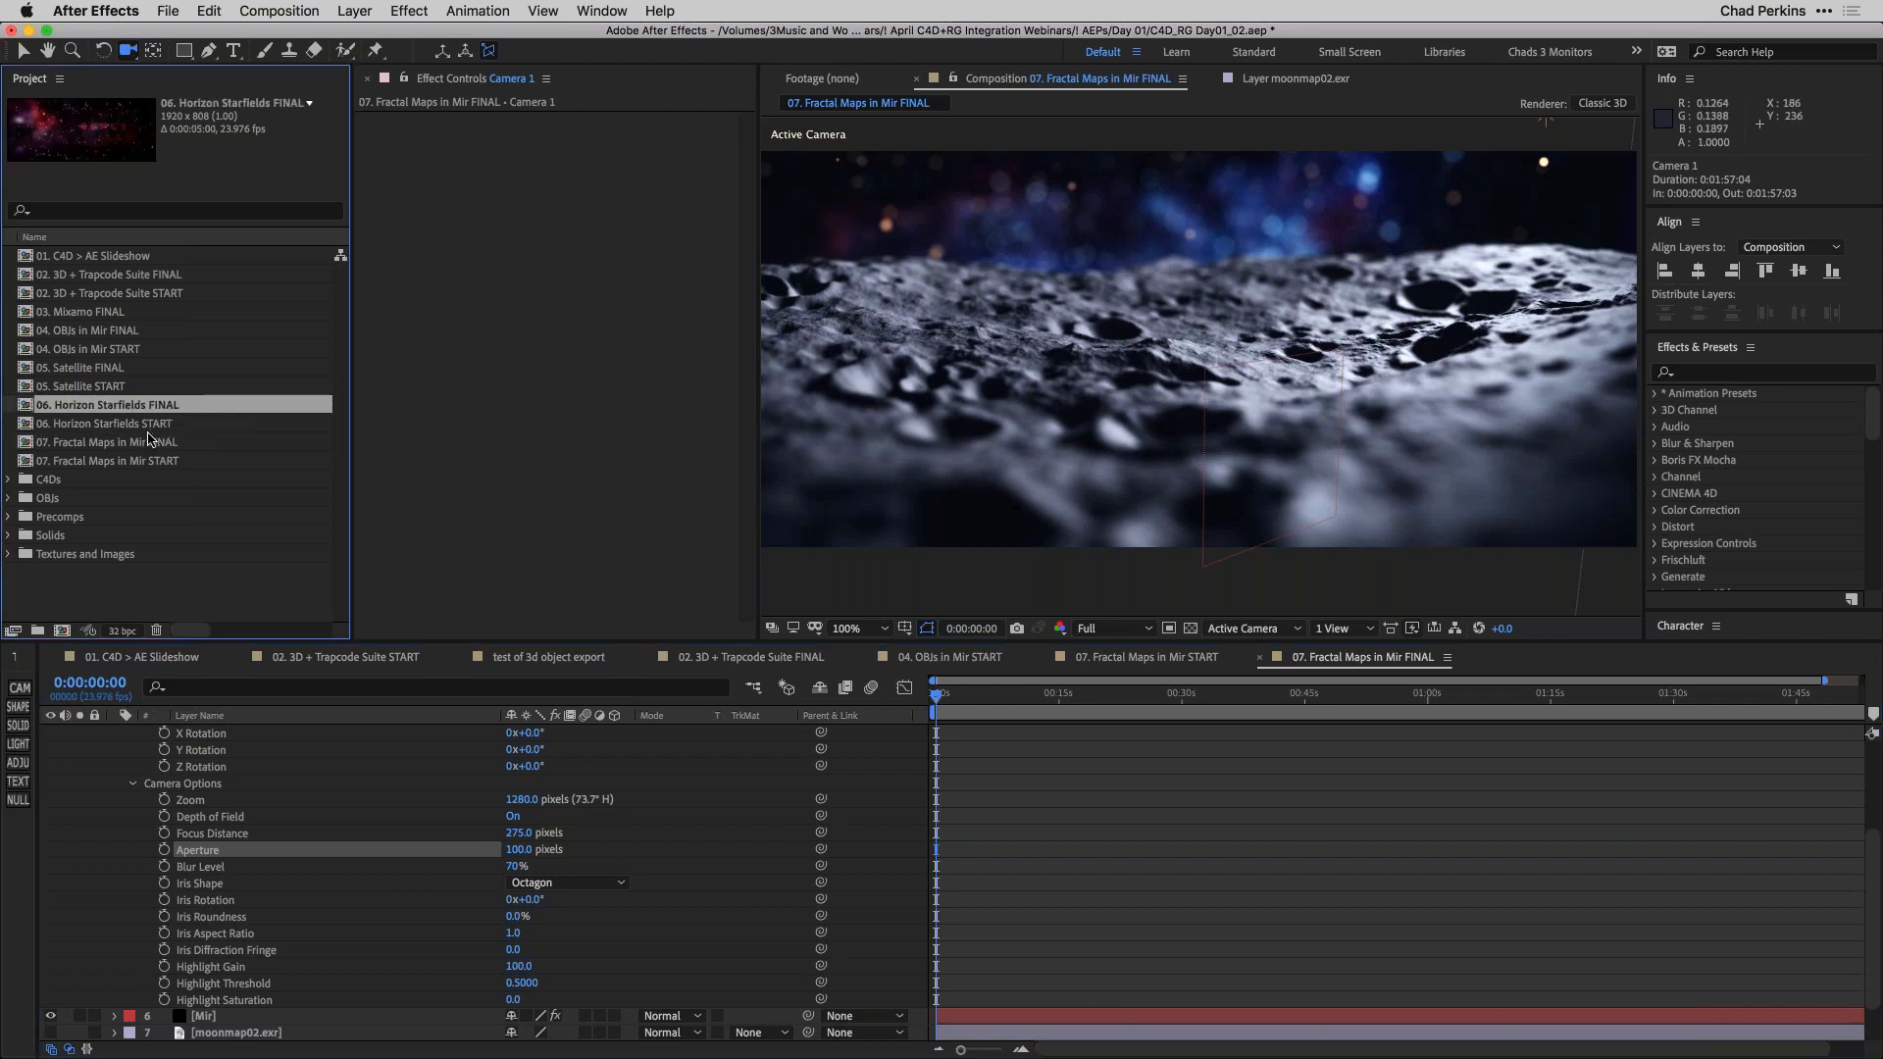
left_click(103, 385)
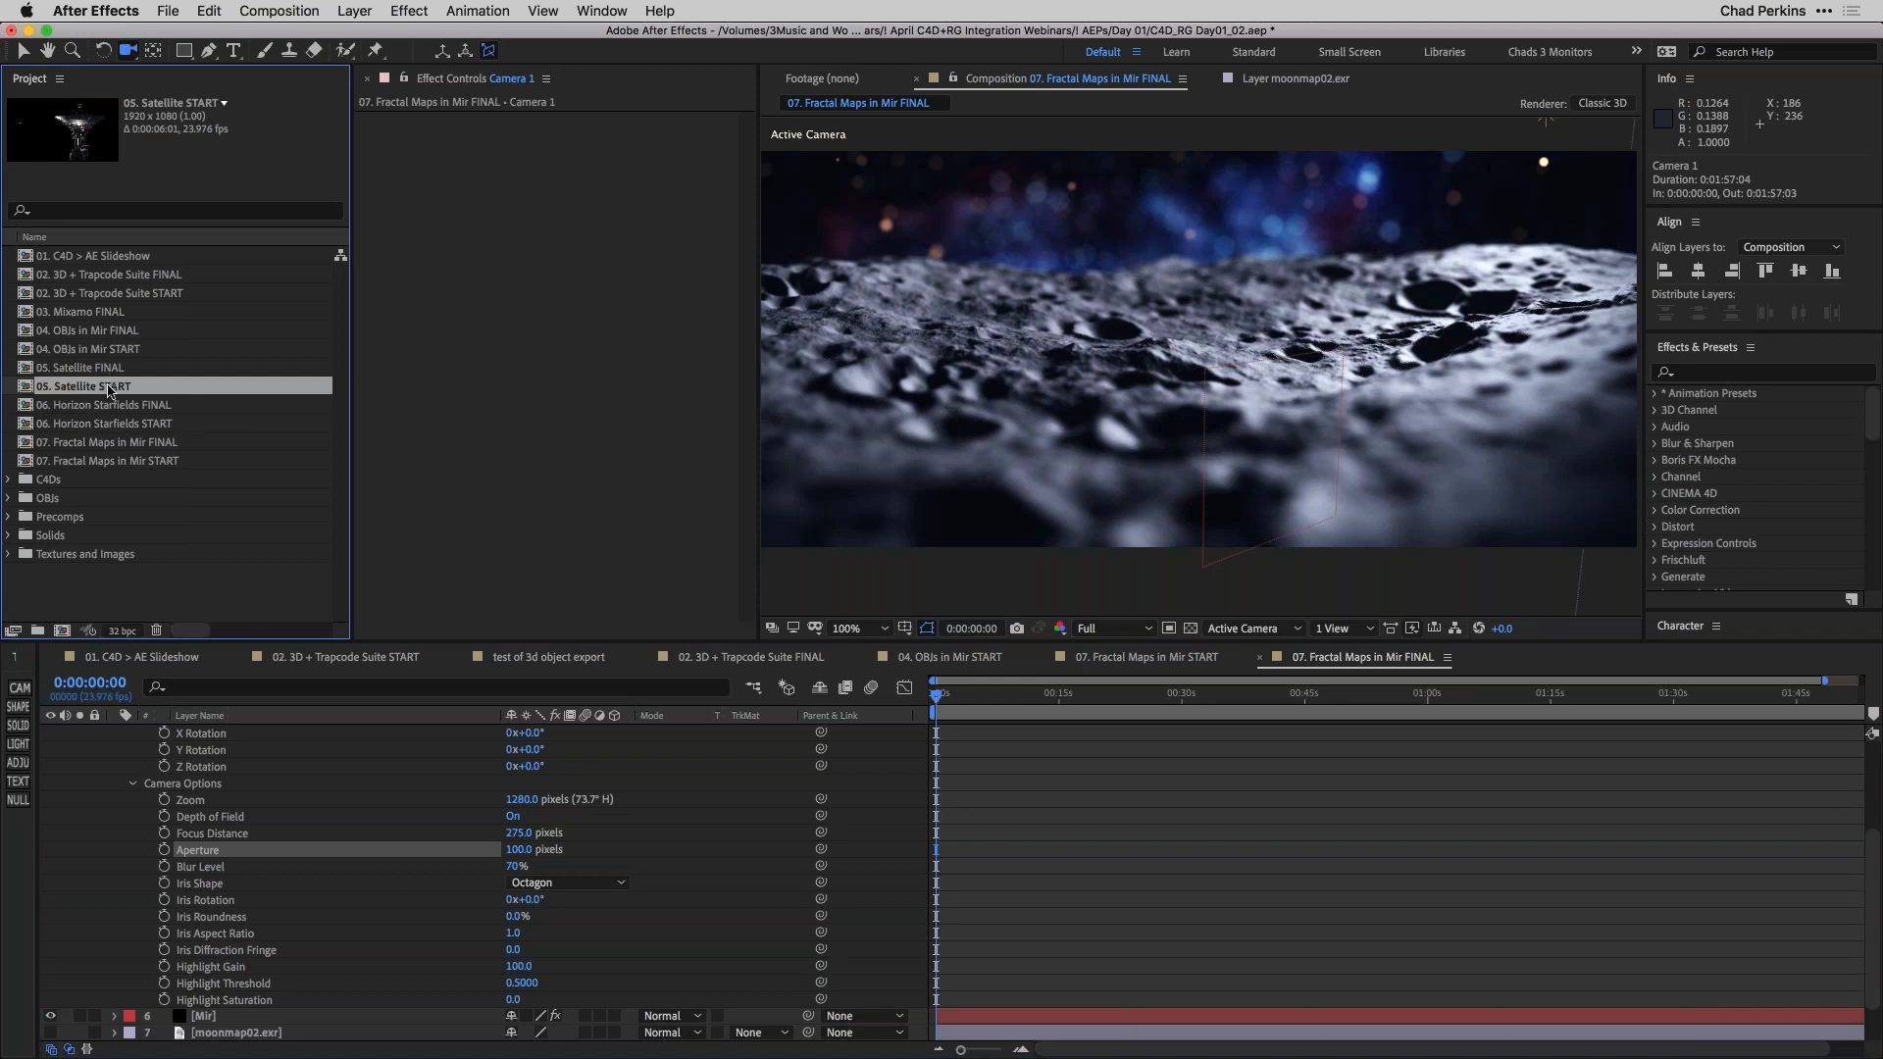
double_click(108, 387)
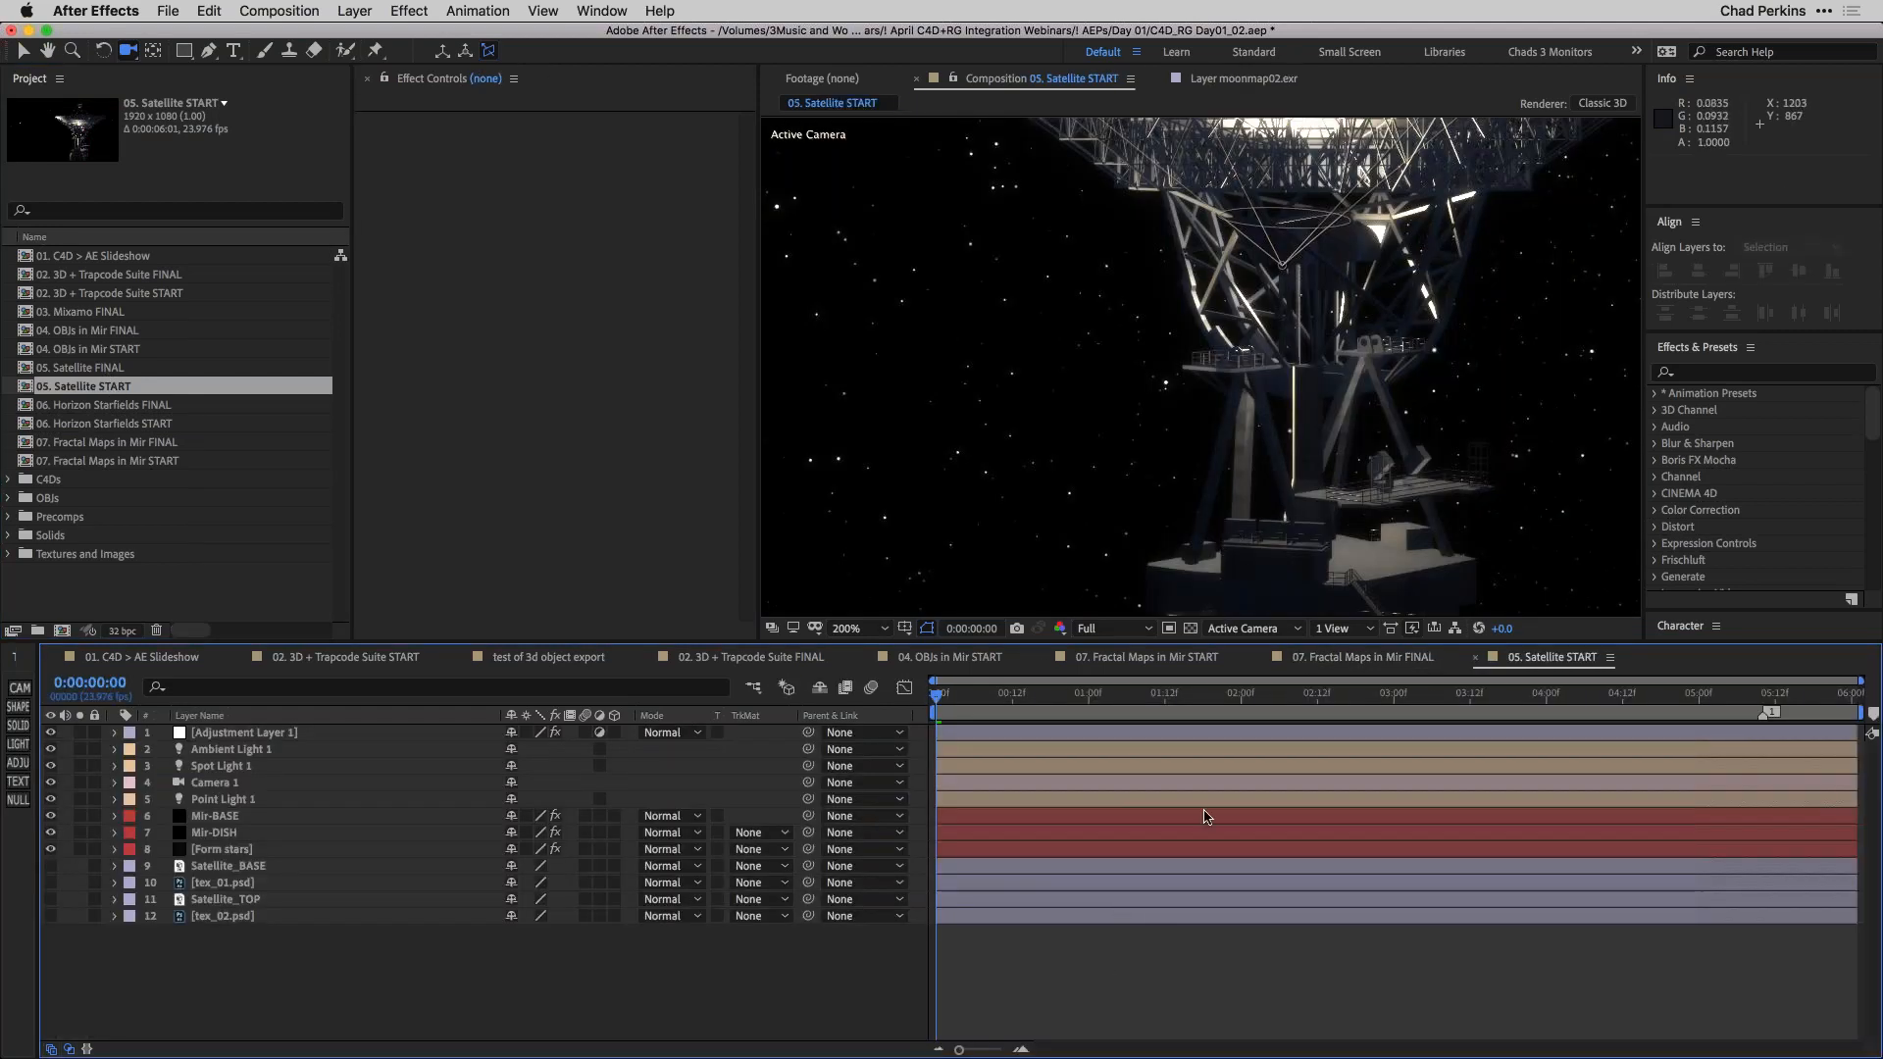
Toggle the Mir-BASE layer's visibility off and on to examine which part of the satellite it holds.
left_click(220, 818)
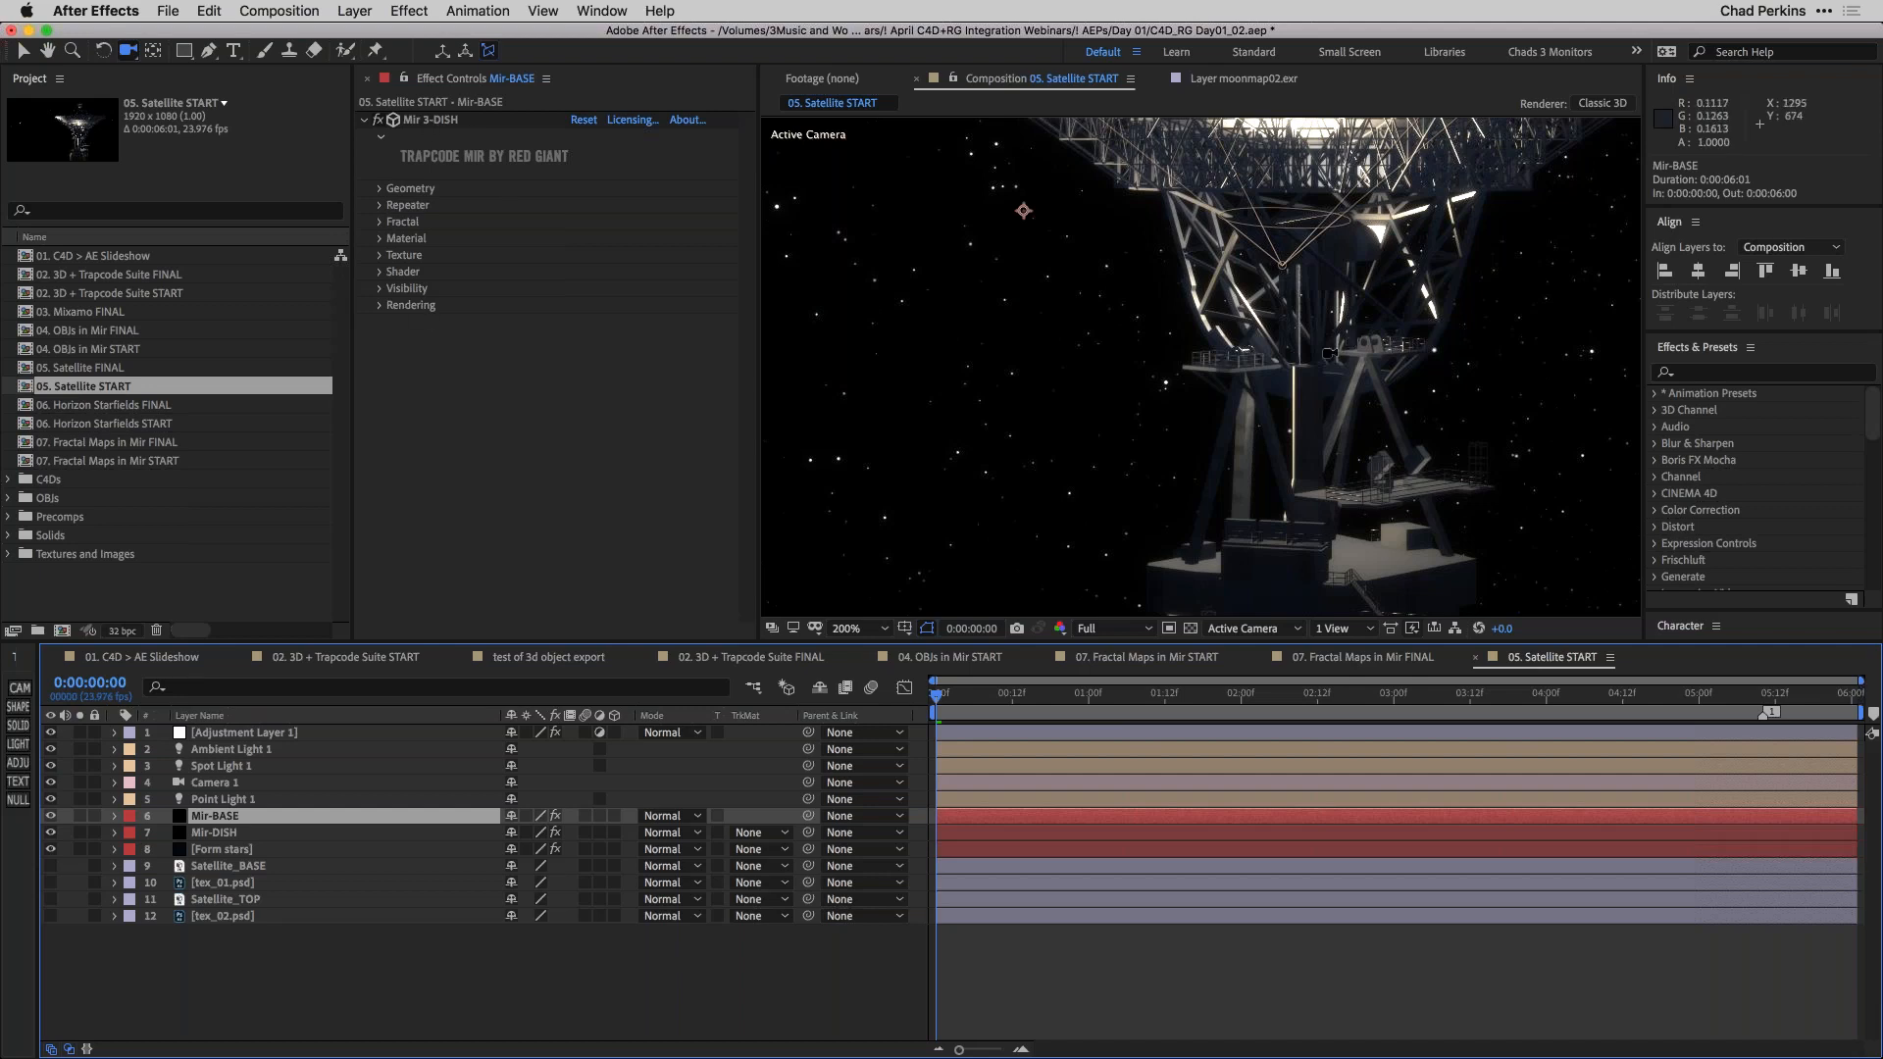
left_click(51, 816)
left_click(51, 816)
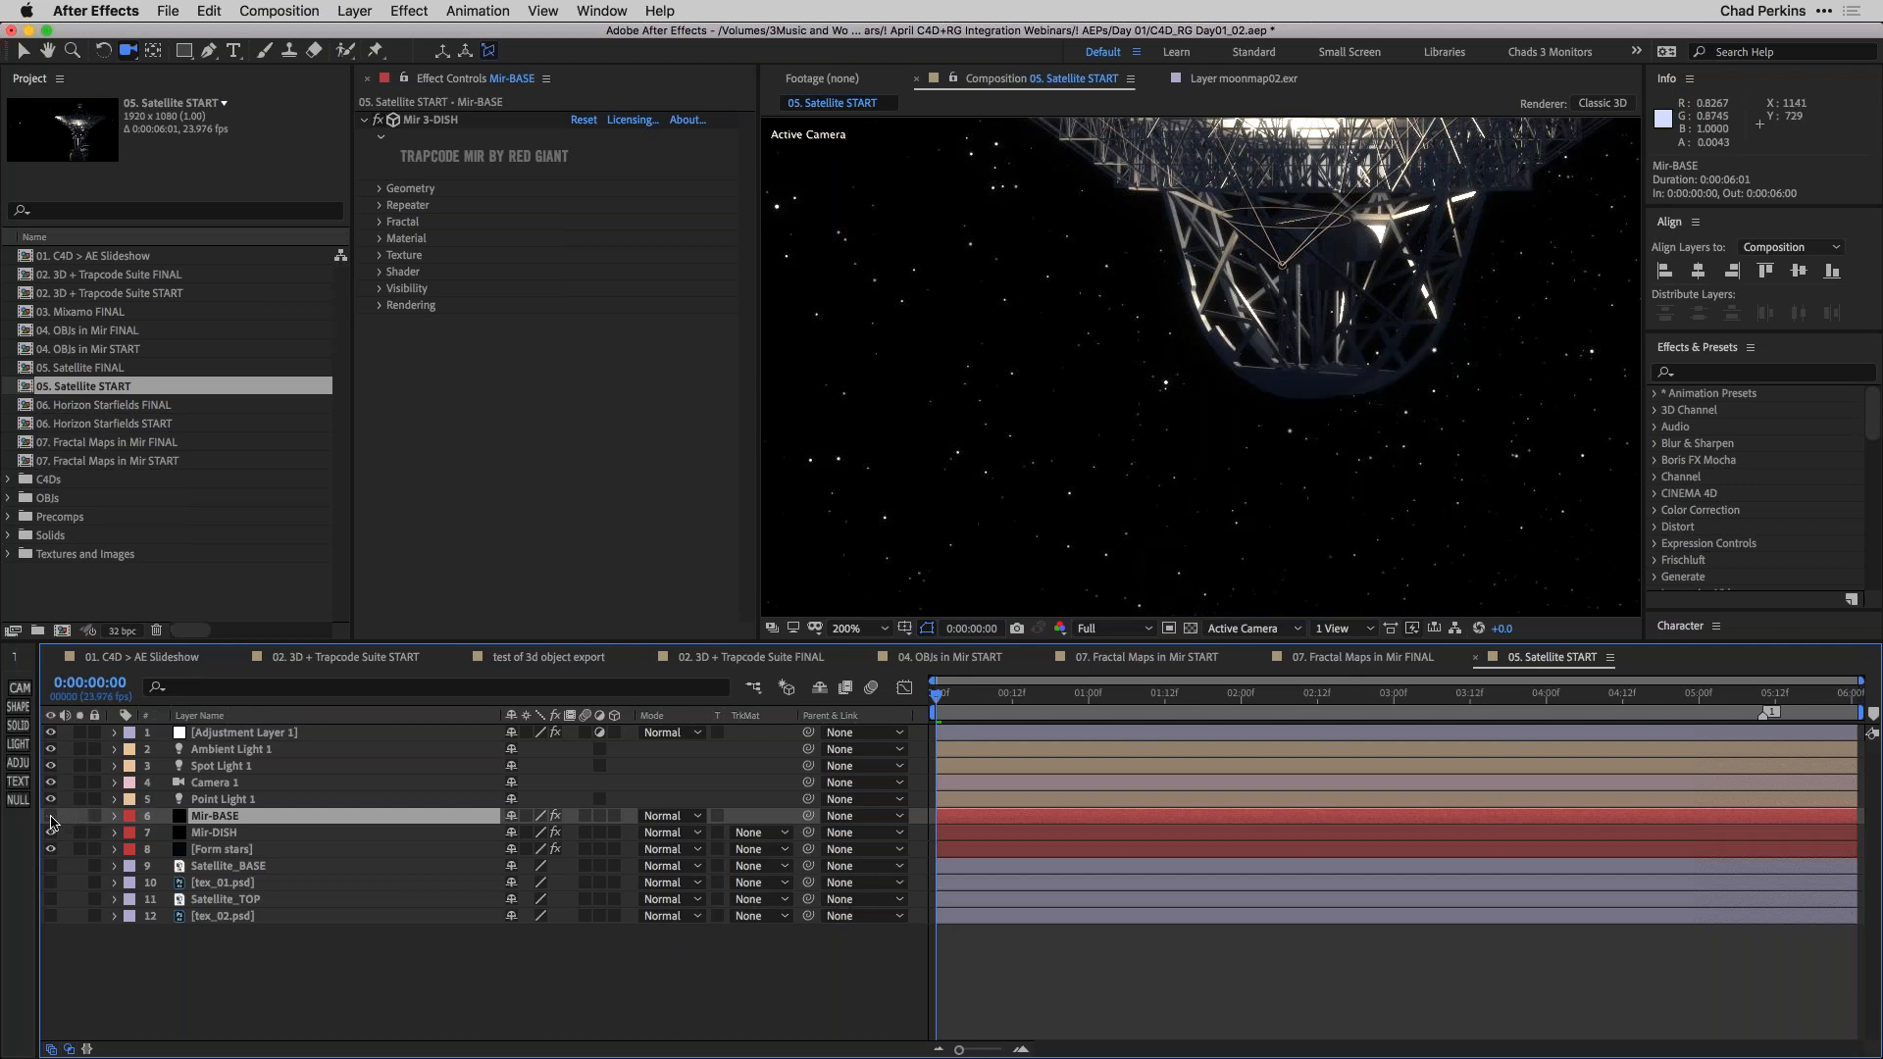
left_click(51, 816)
left_click(51, 816)
left_click(51, 816)
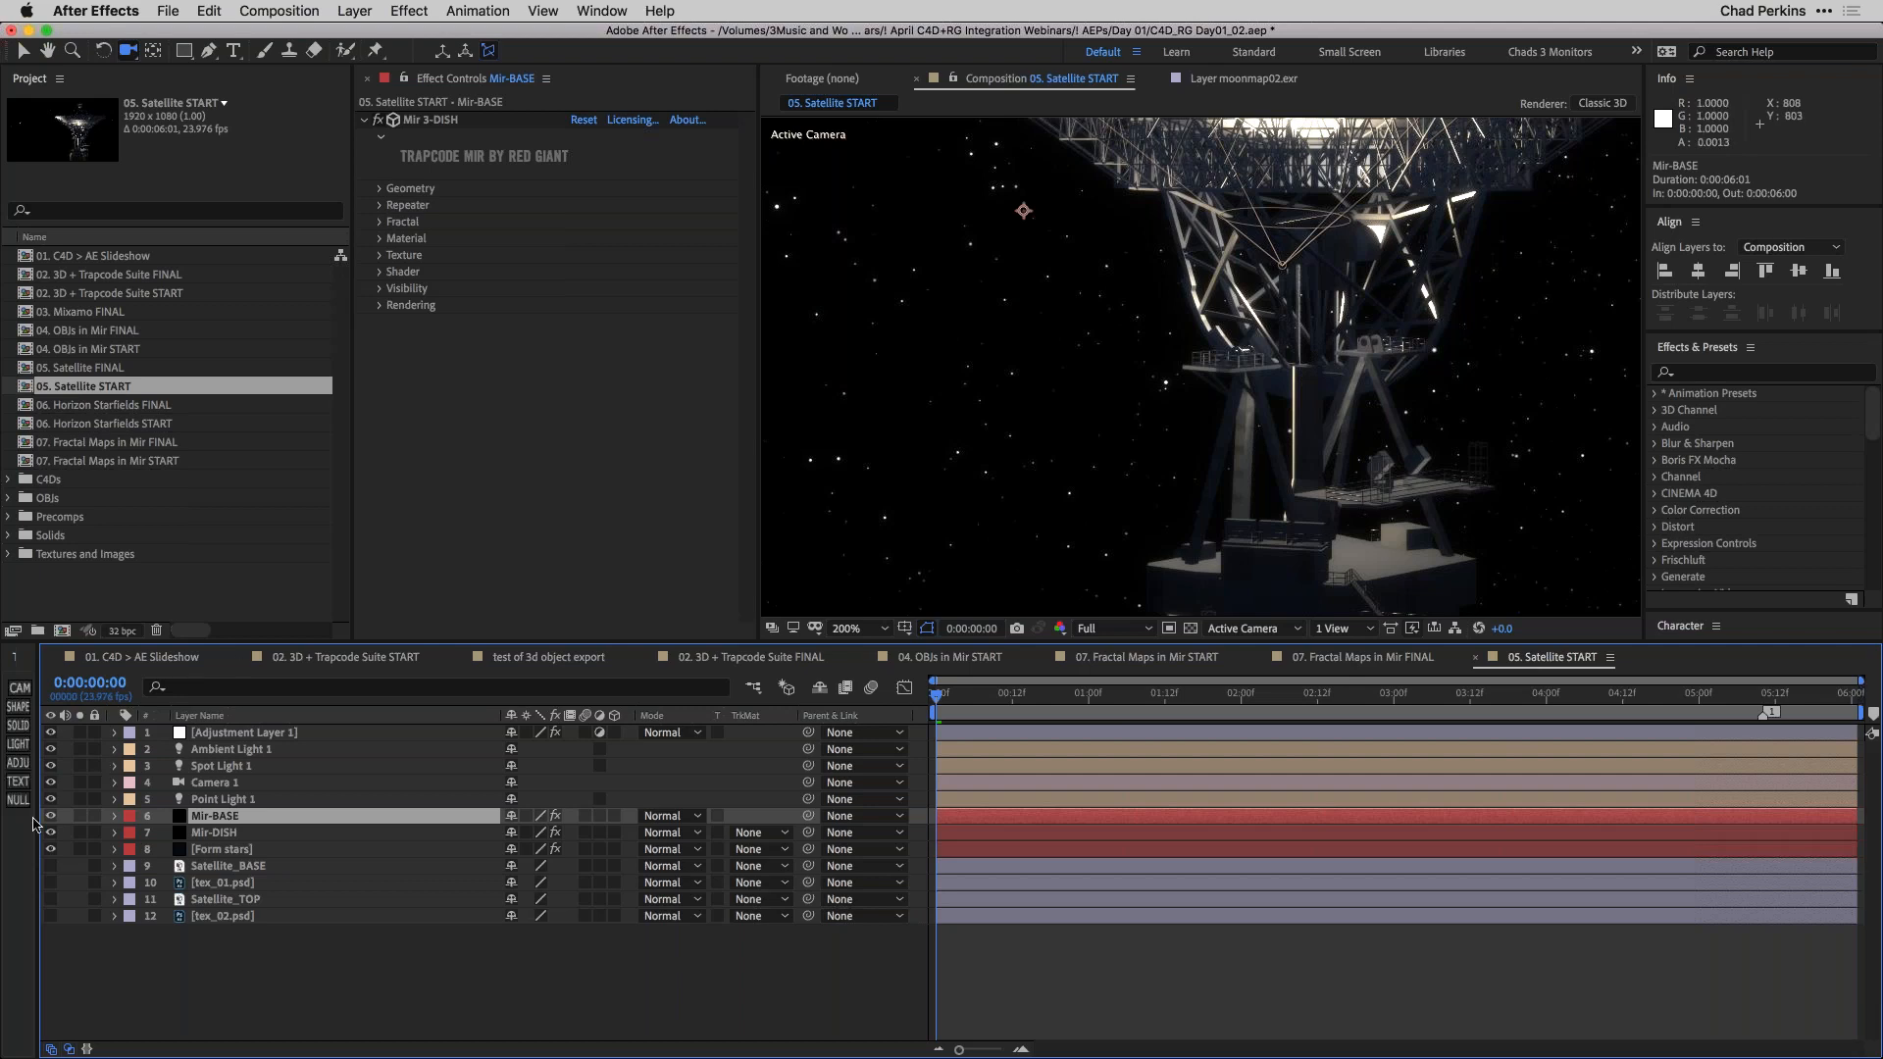
Lower the Far visibility distance of the Mir effect on Mir-BASE to 1600 and then to 1580 to clip the model.
mouse_move(217, 818)
left_mouse_down()
mouse_move(229, 848)
mouse_move(222, 819)
left_mouse_up()
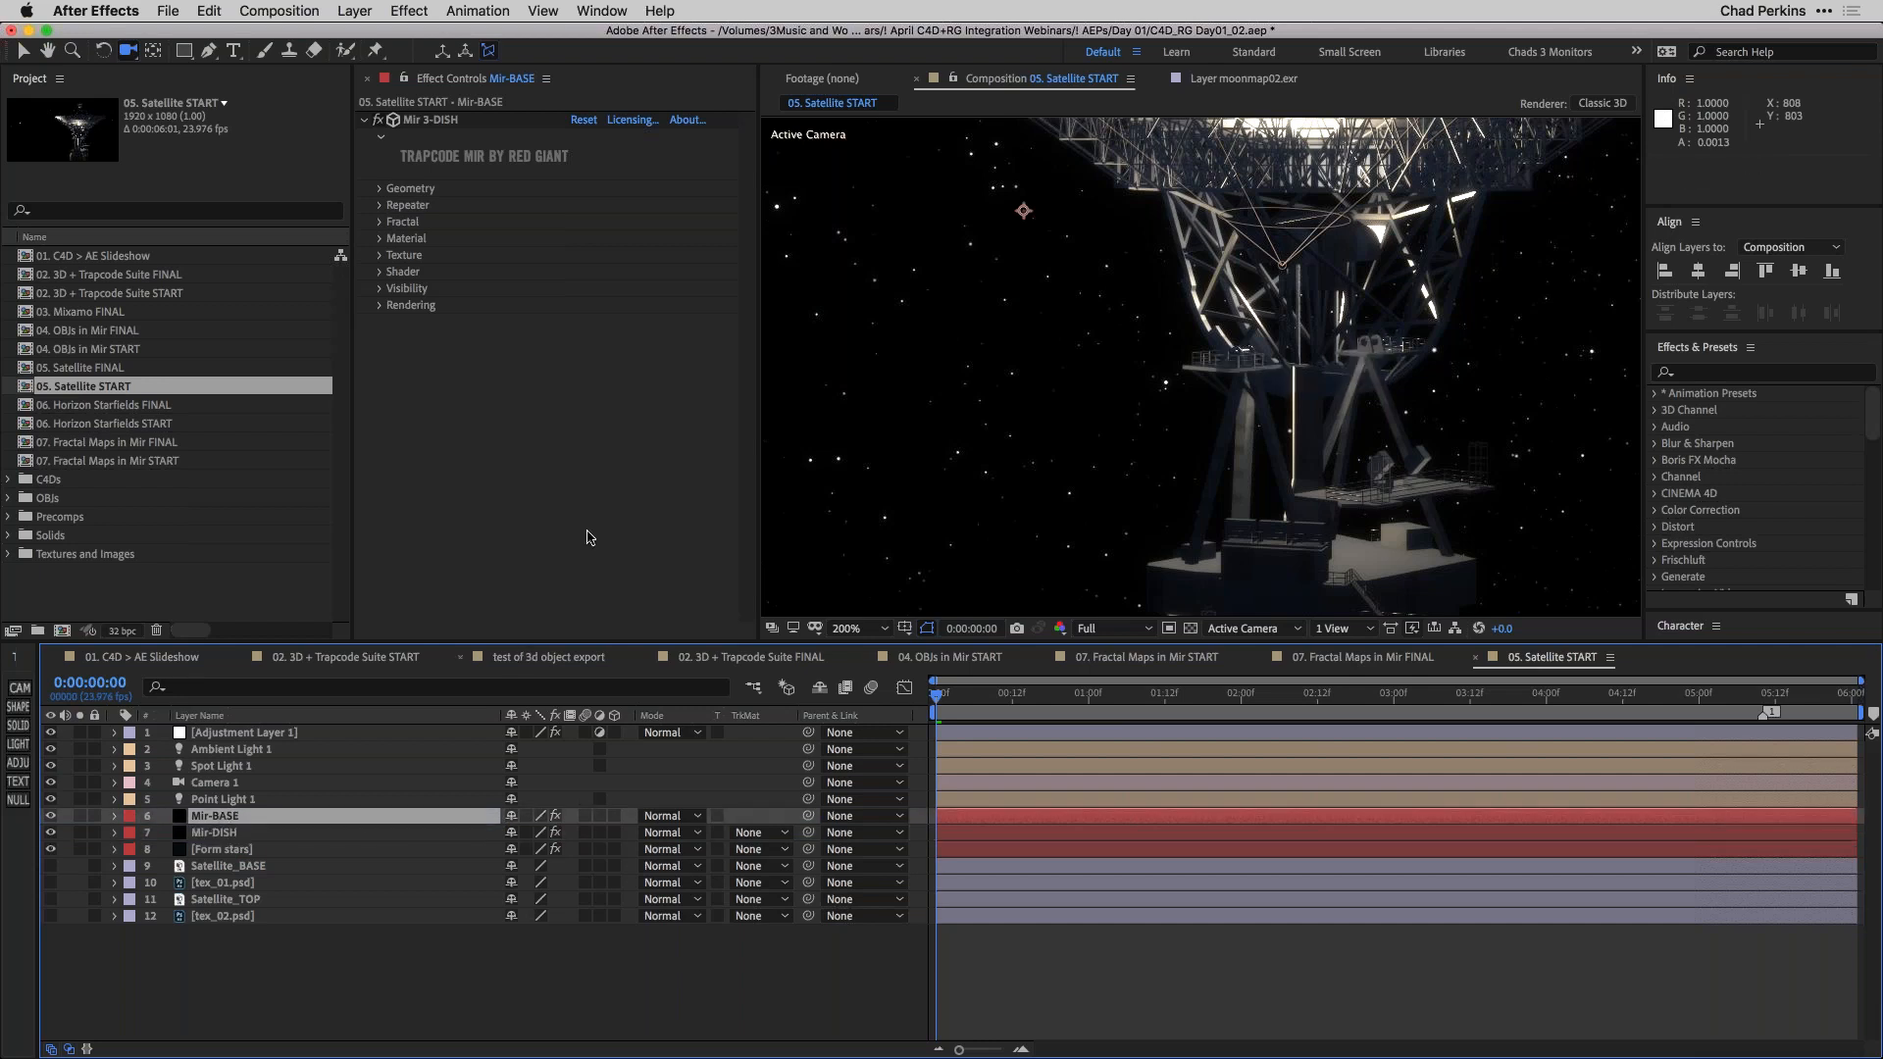
left_click(379, 289)
left_click(588, 323)
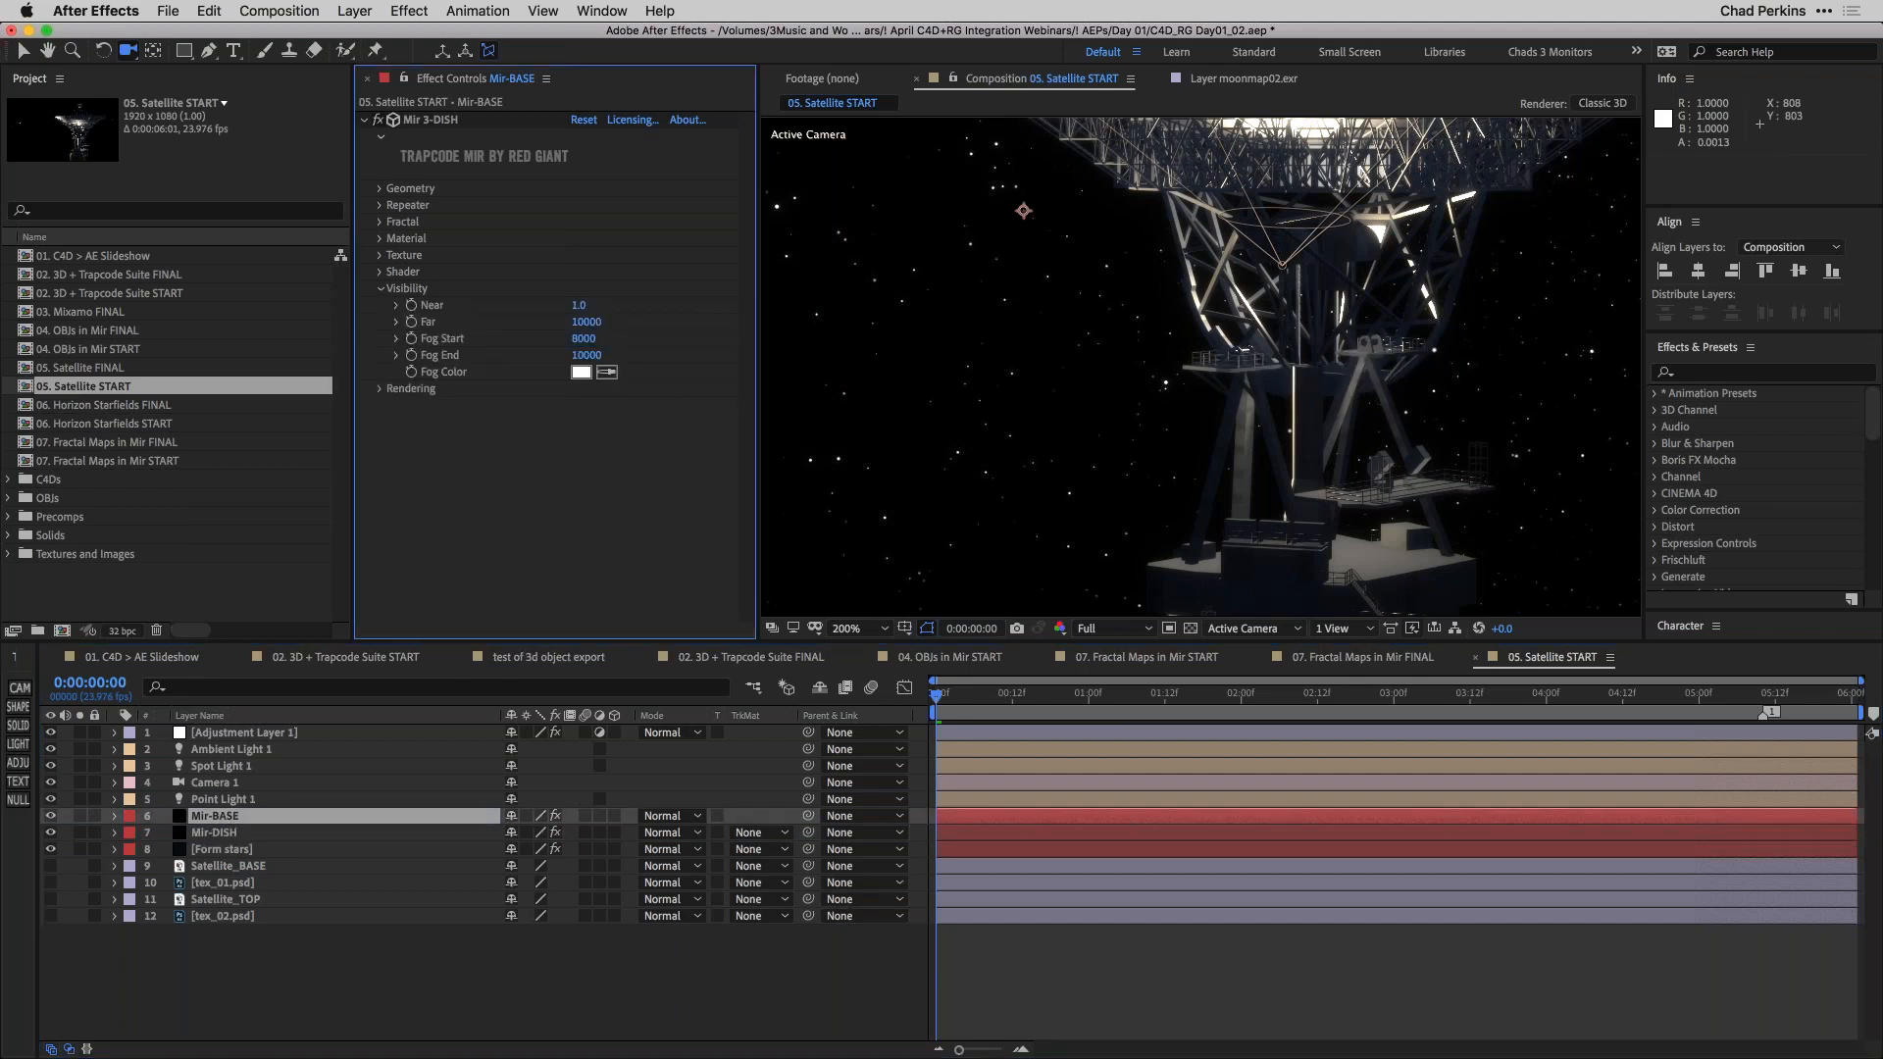
type("160")
key("Return")
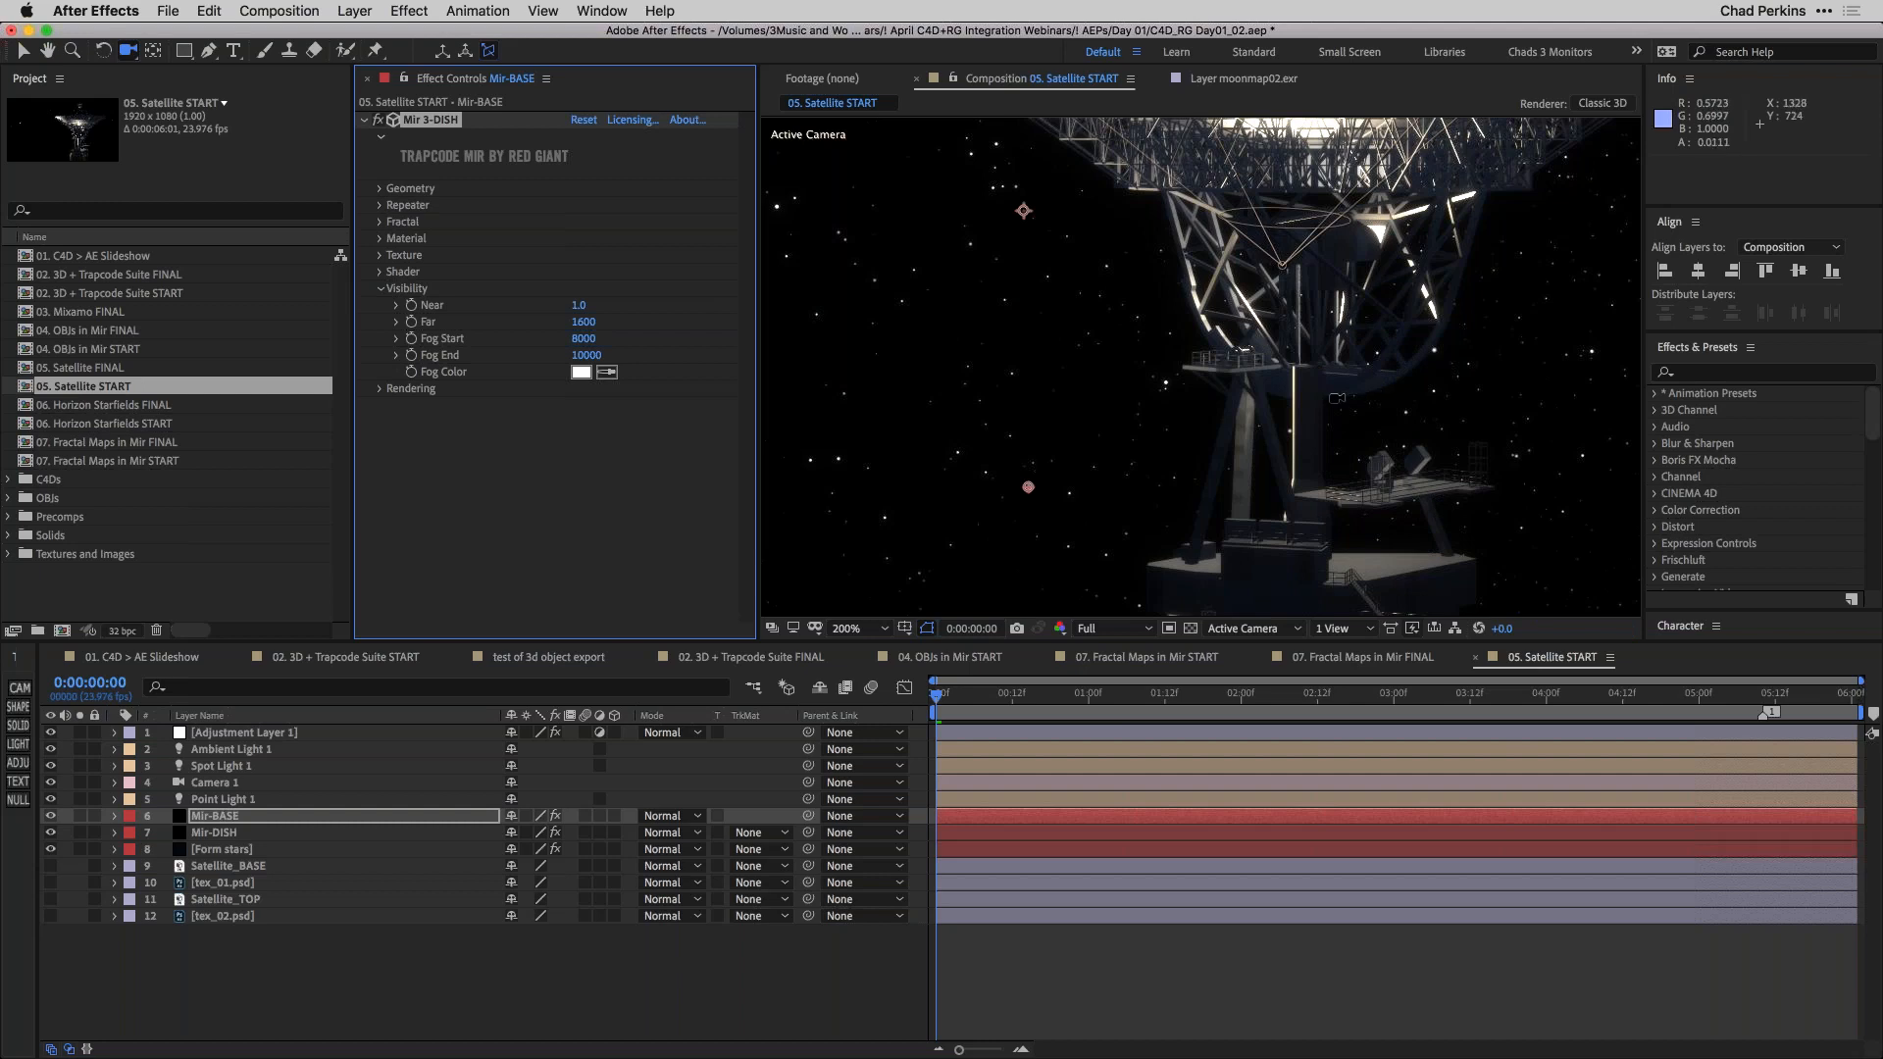
left_click(217, 818)
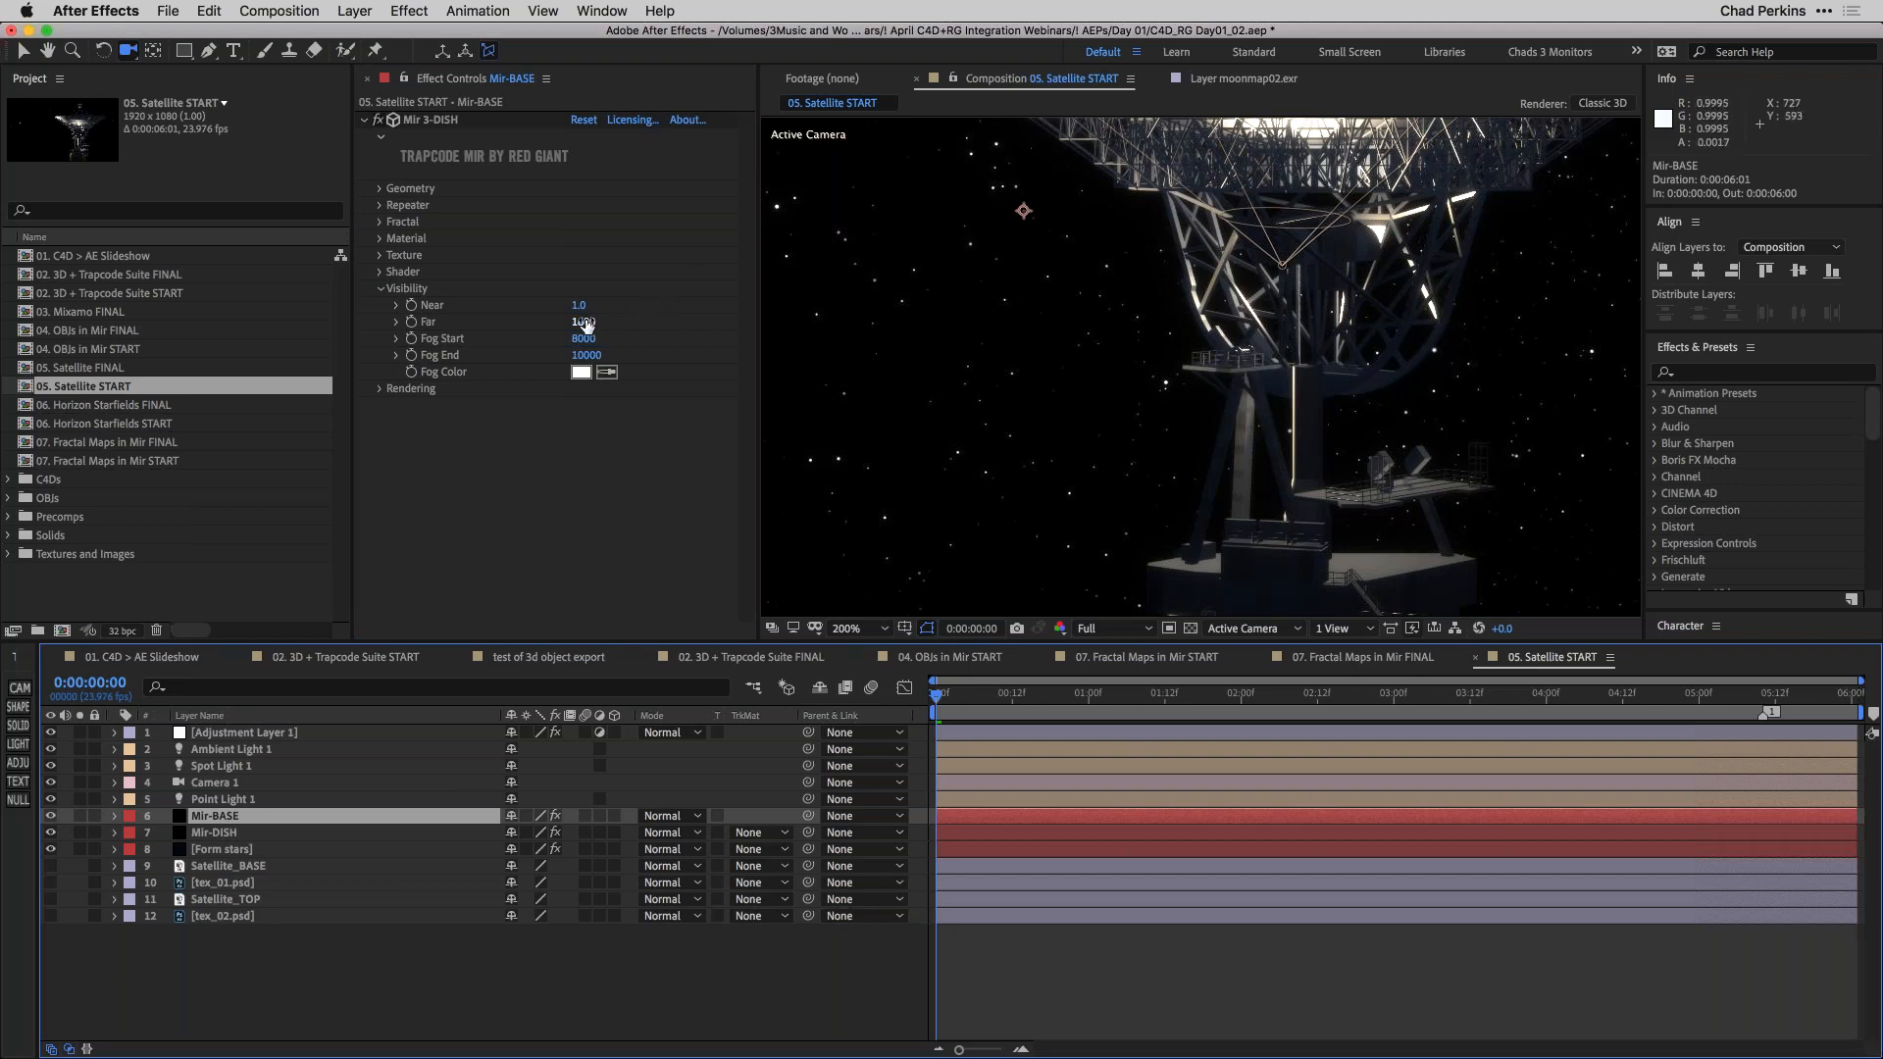
left_click_drag(588, 325, 585, 322)
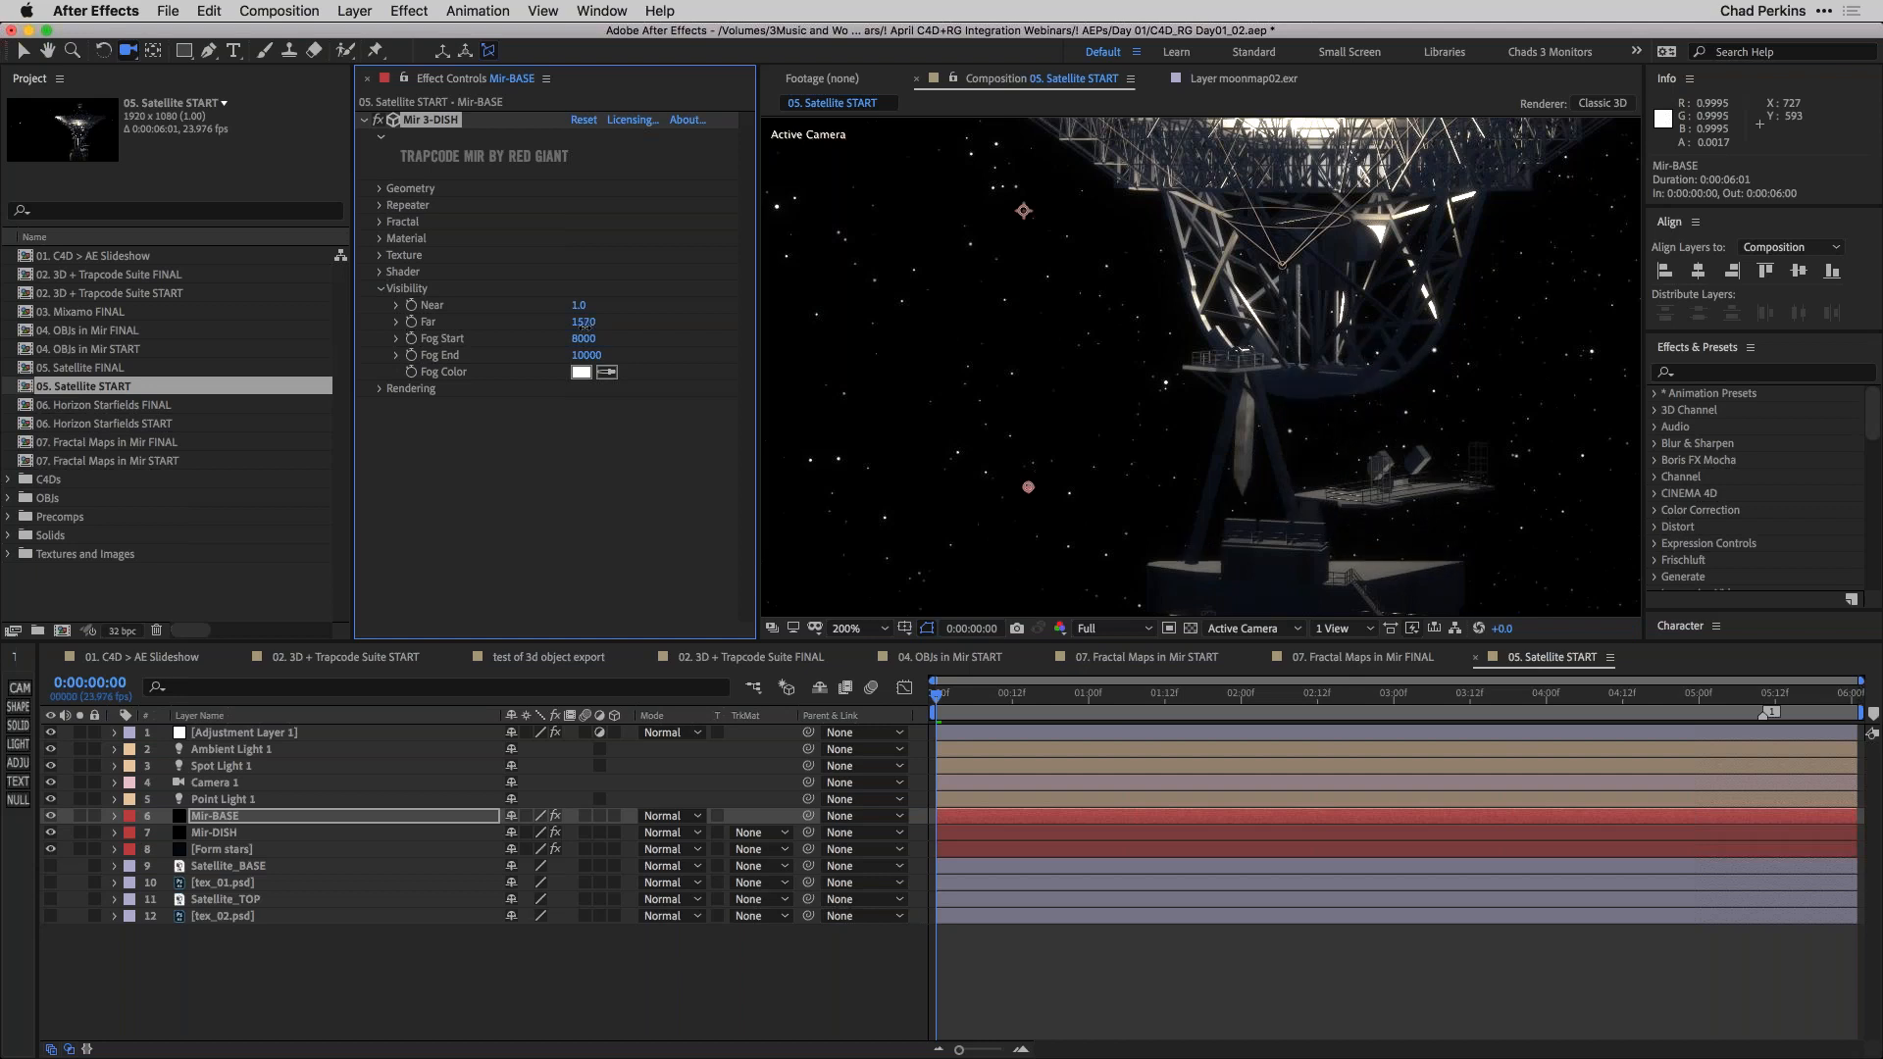
left_click_drag(584, 323, 587, 326)
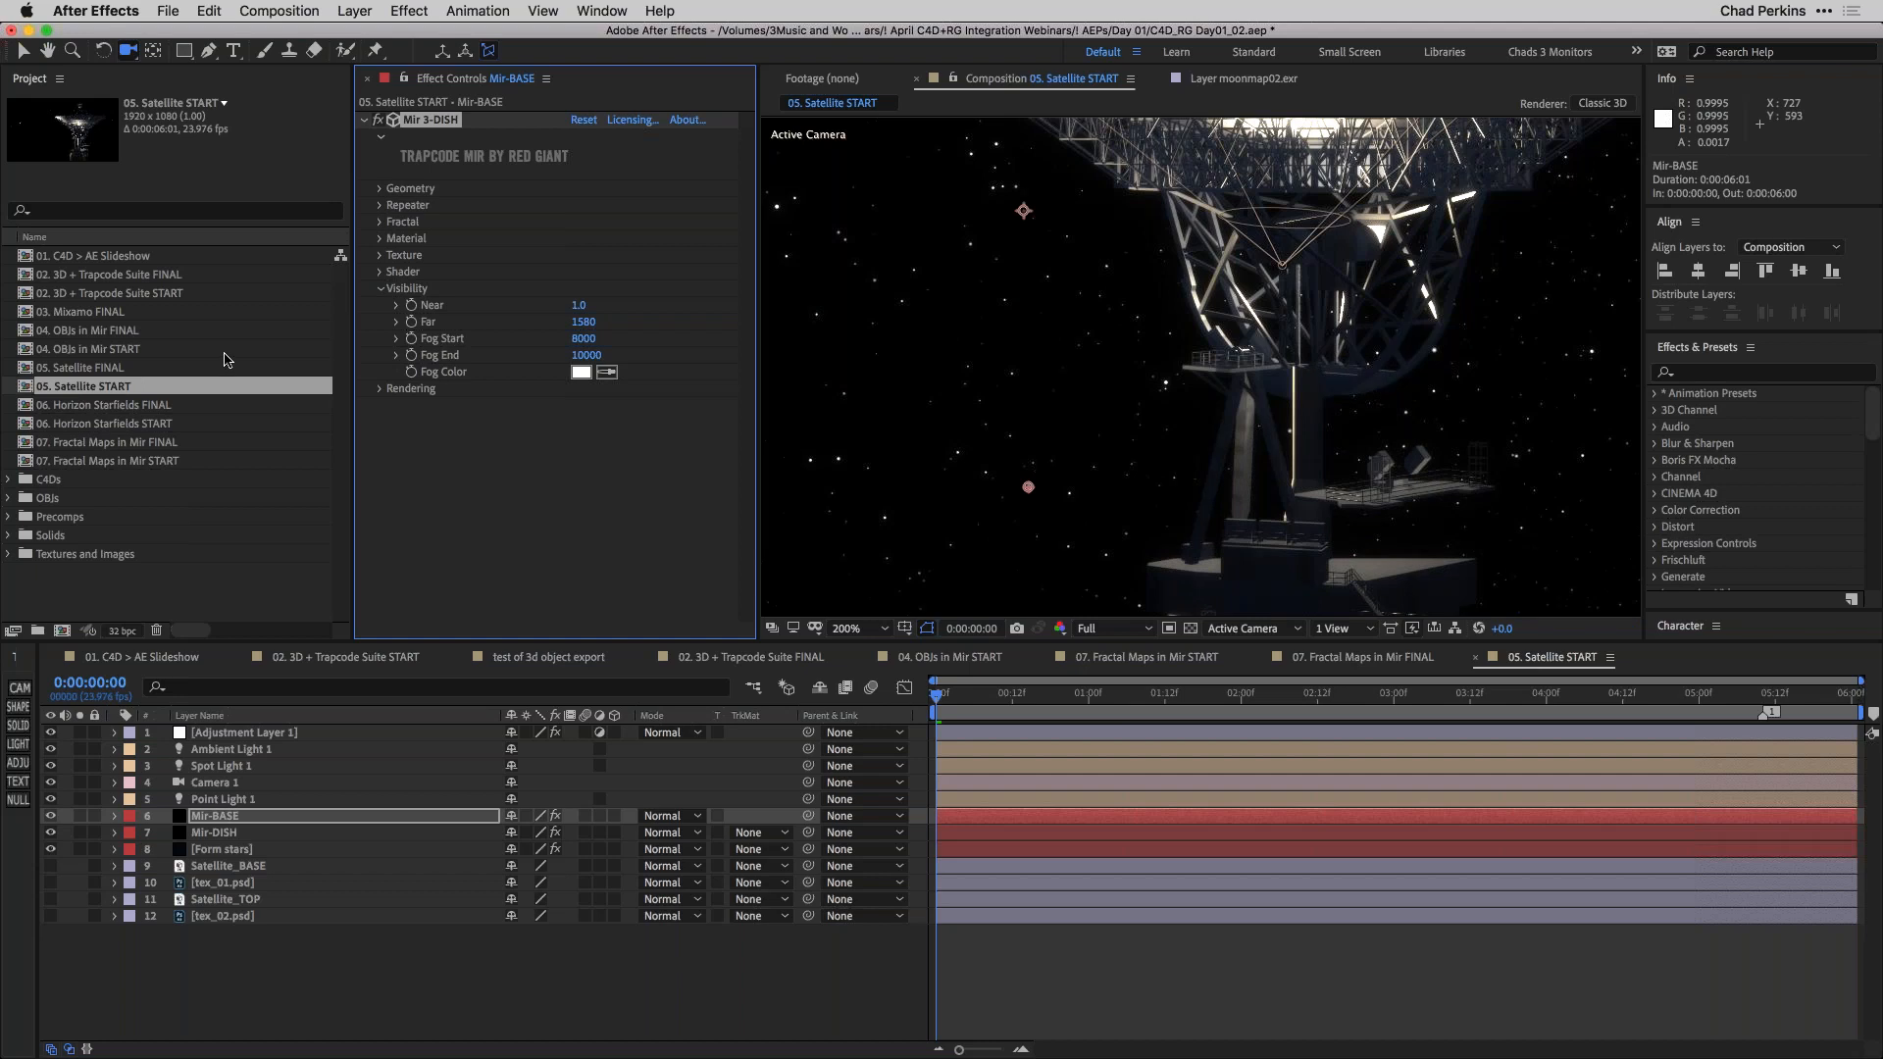
Open the 06. Horizon Starfields START composition and select its Horizon layer.
left_click(119, 405)
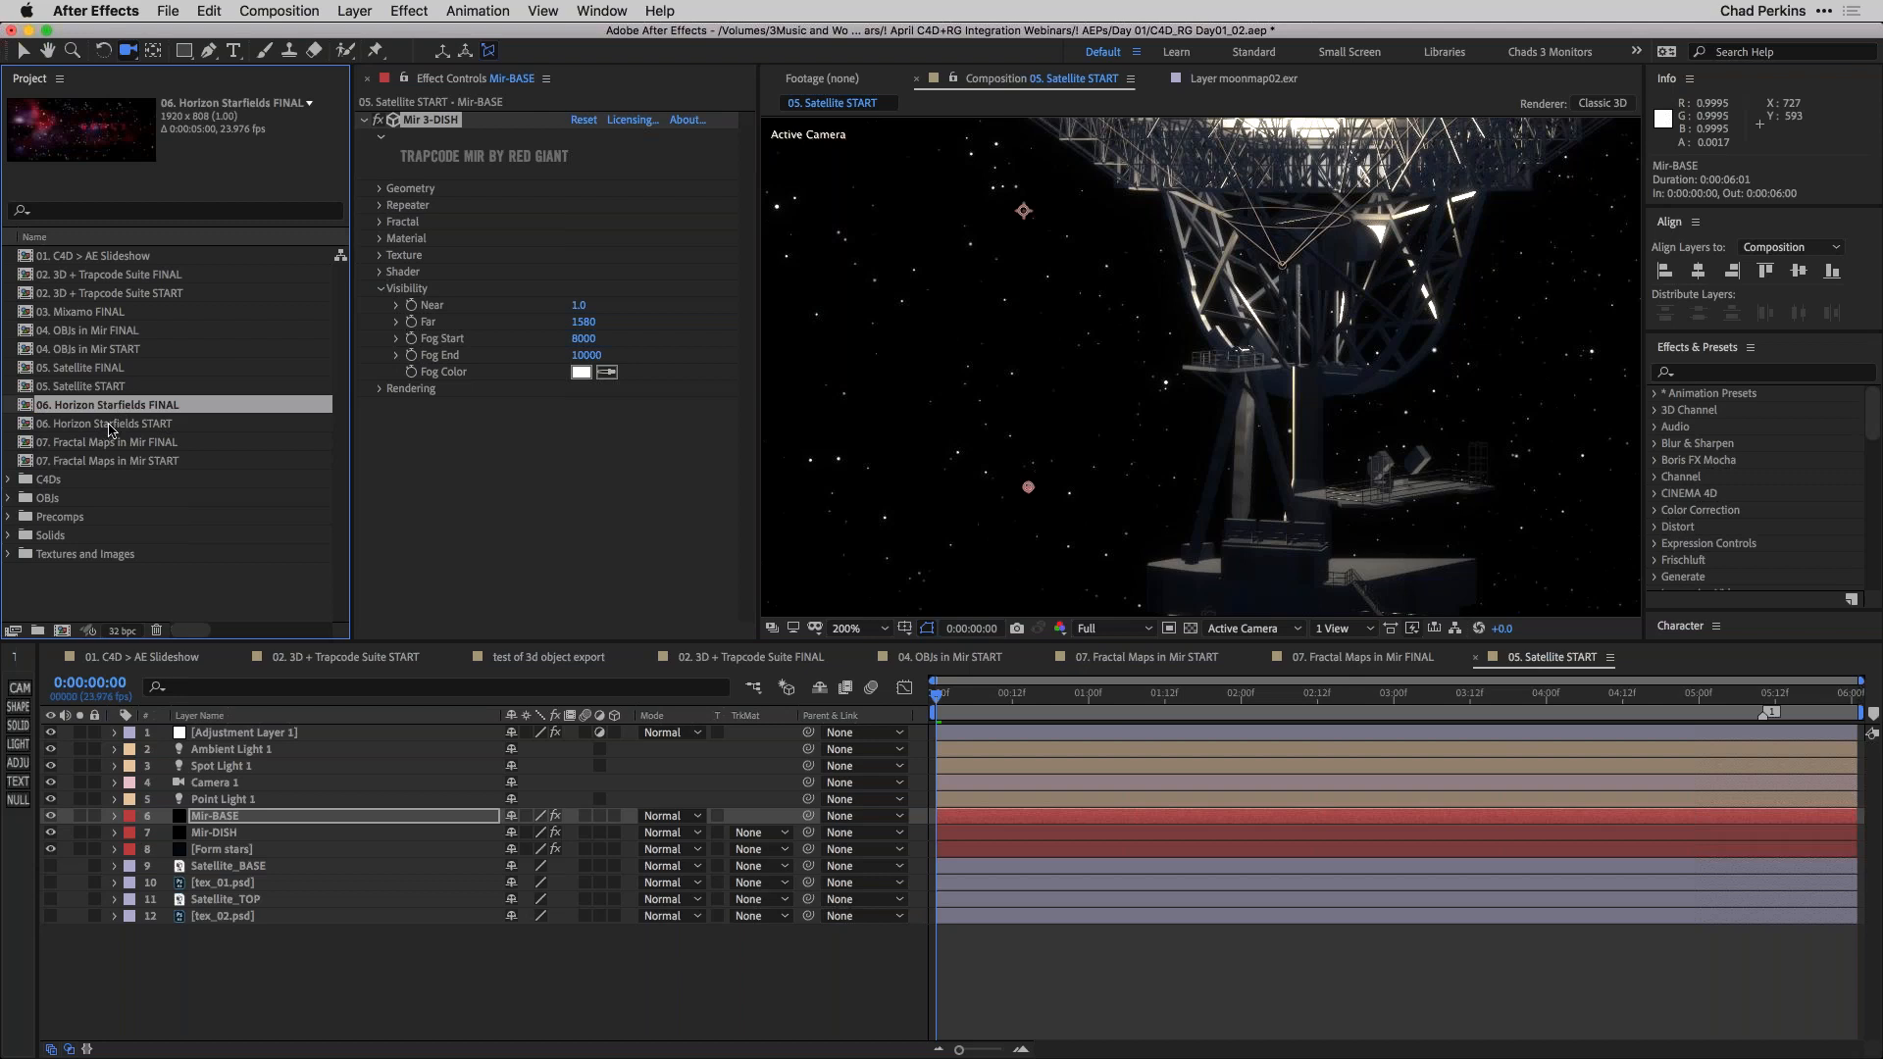
double_click(110, 425)
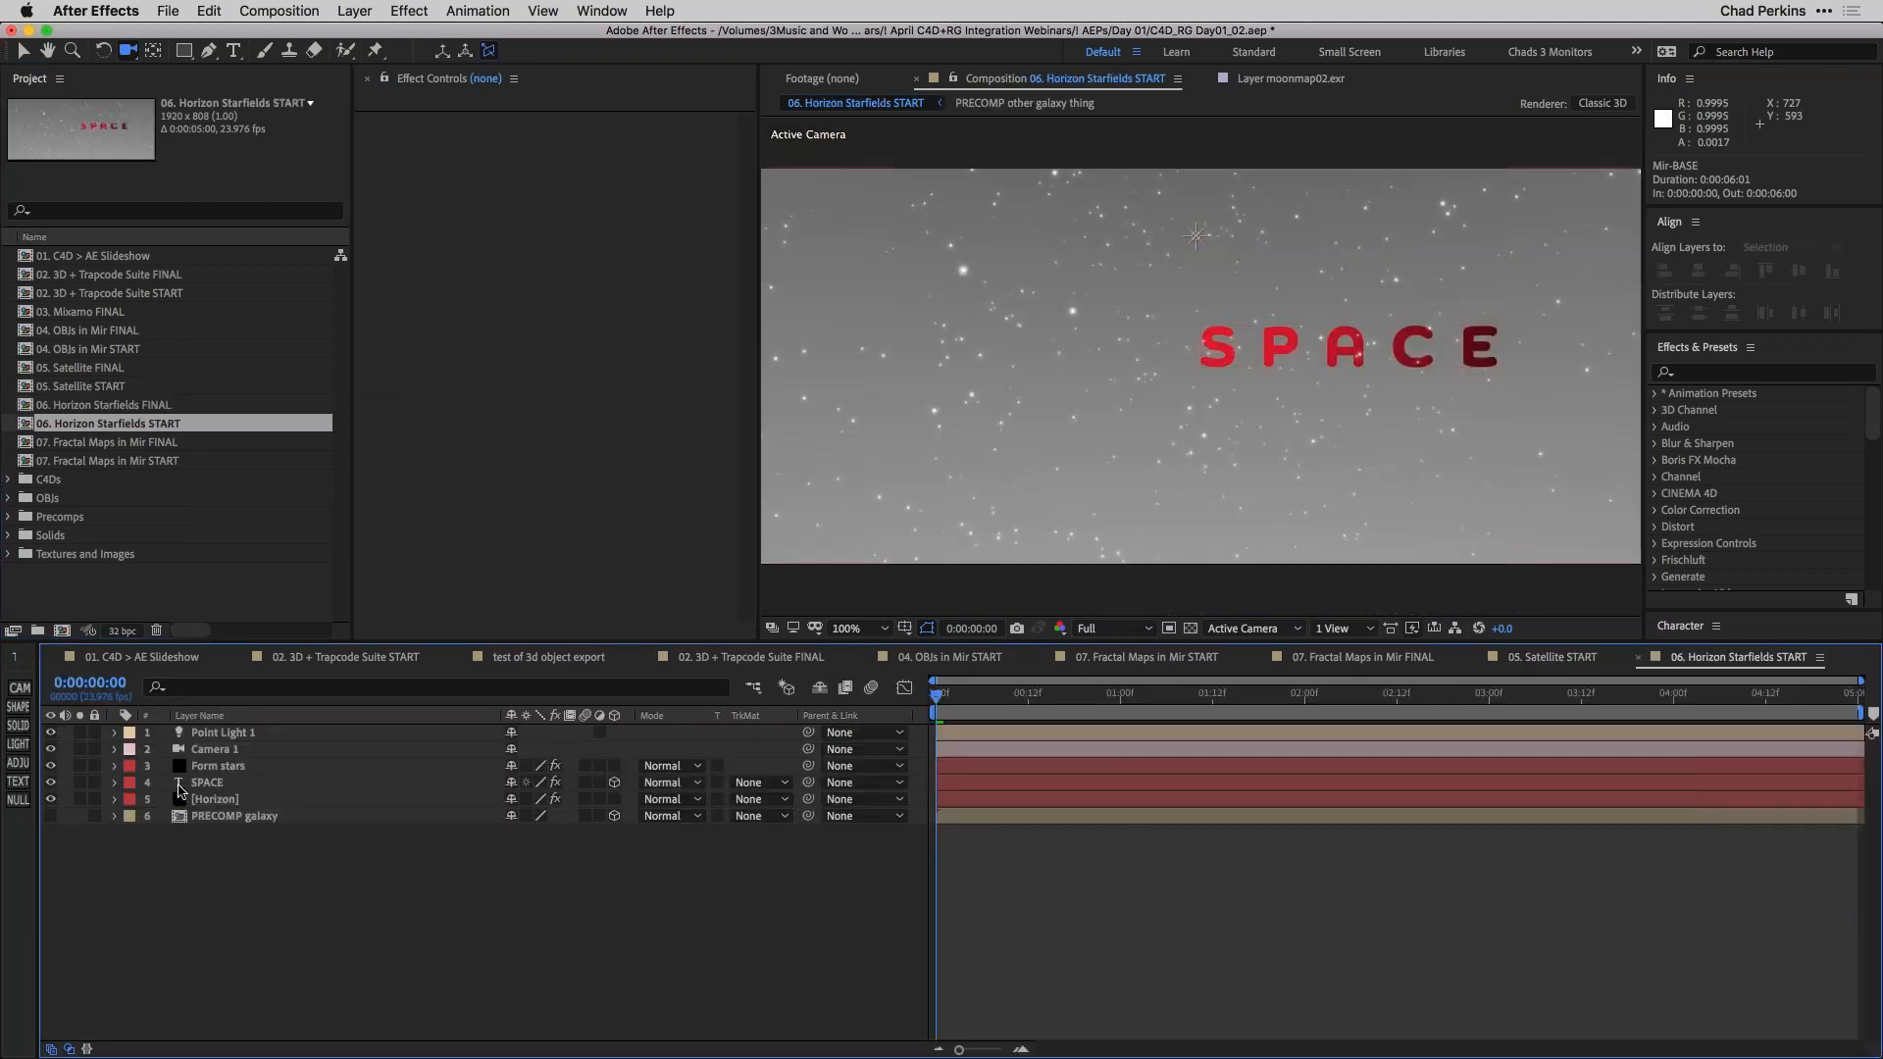
left_click(228, 802)
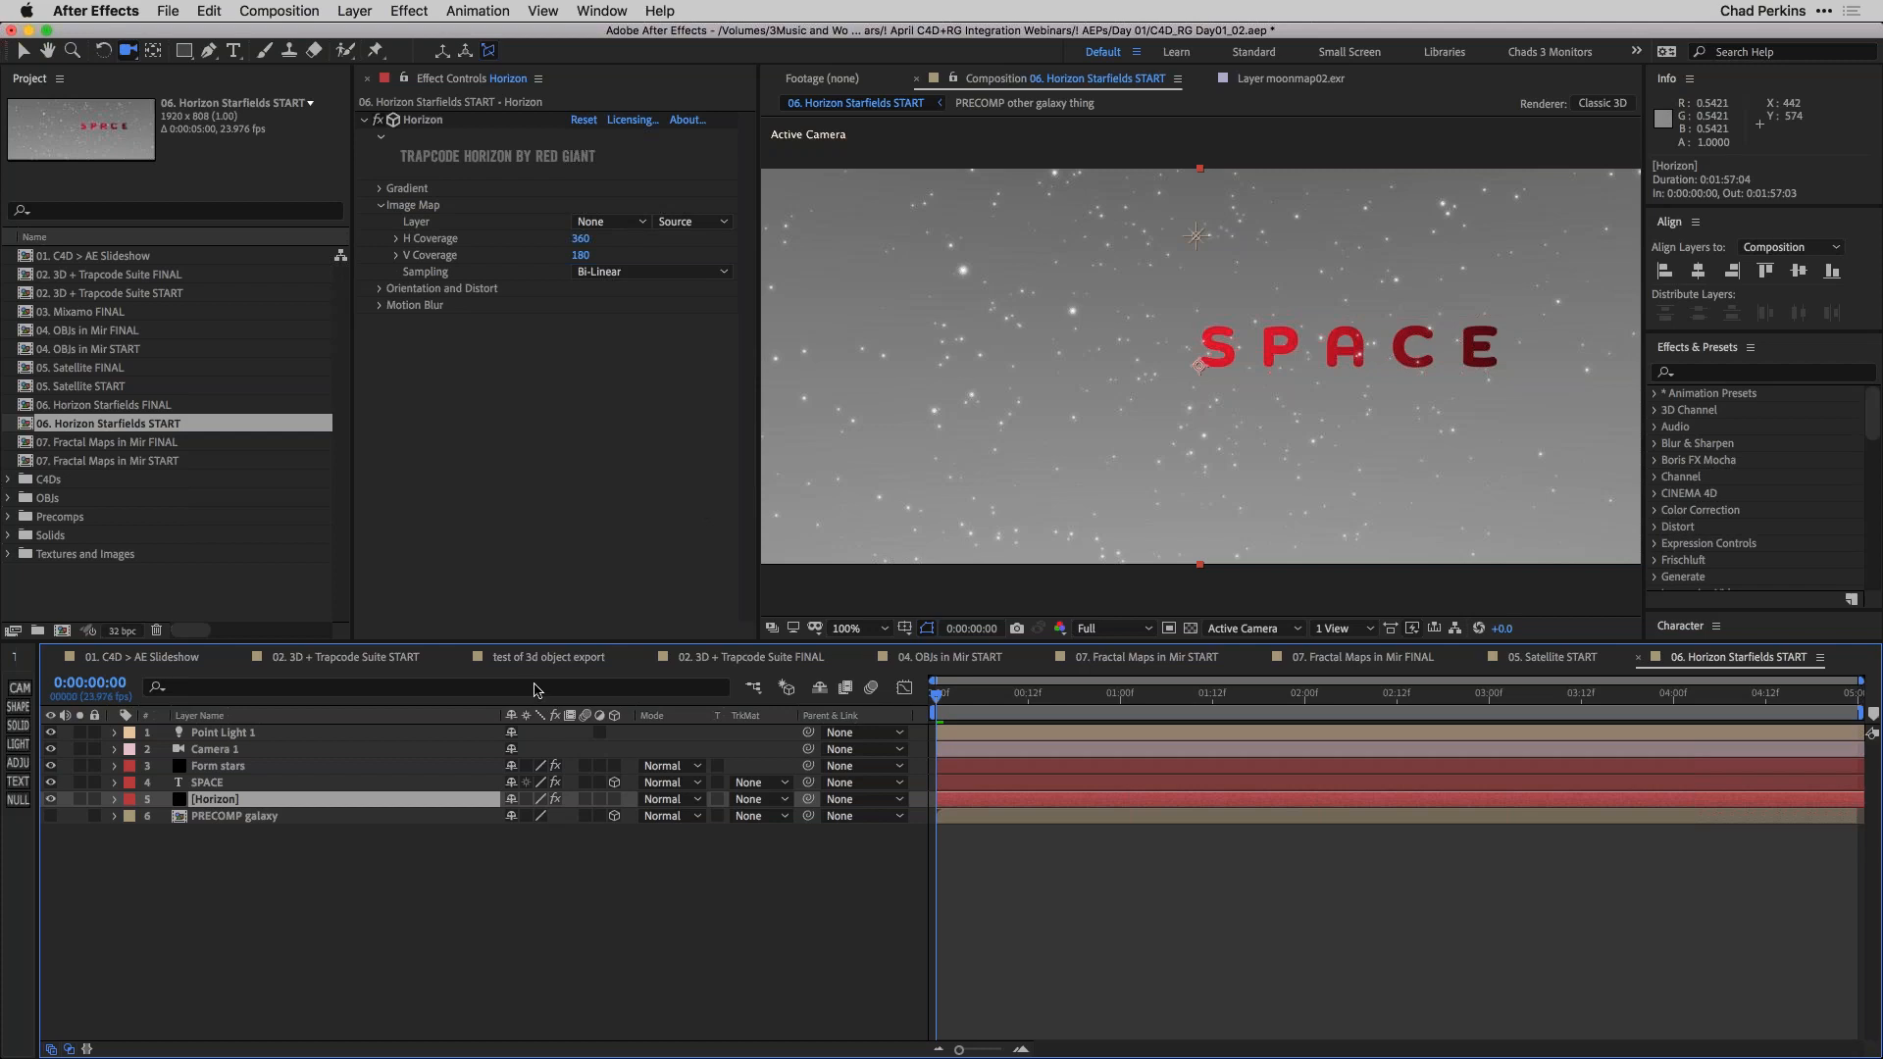
Temporarily show PRECOMP galaxy instead of Horizon, orbit the camera to examine the flat backdrop, and restore both layers' visibility.
left_click(50, 816)
left_click(50, 799)
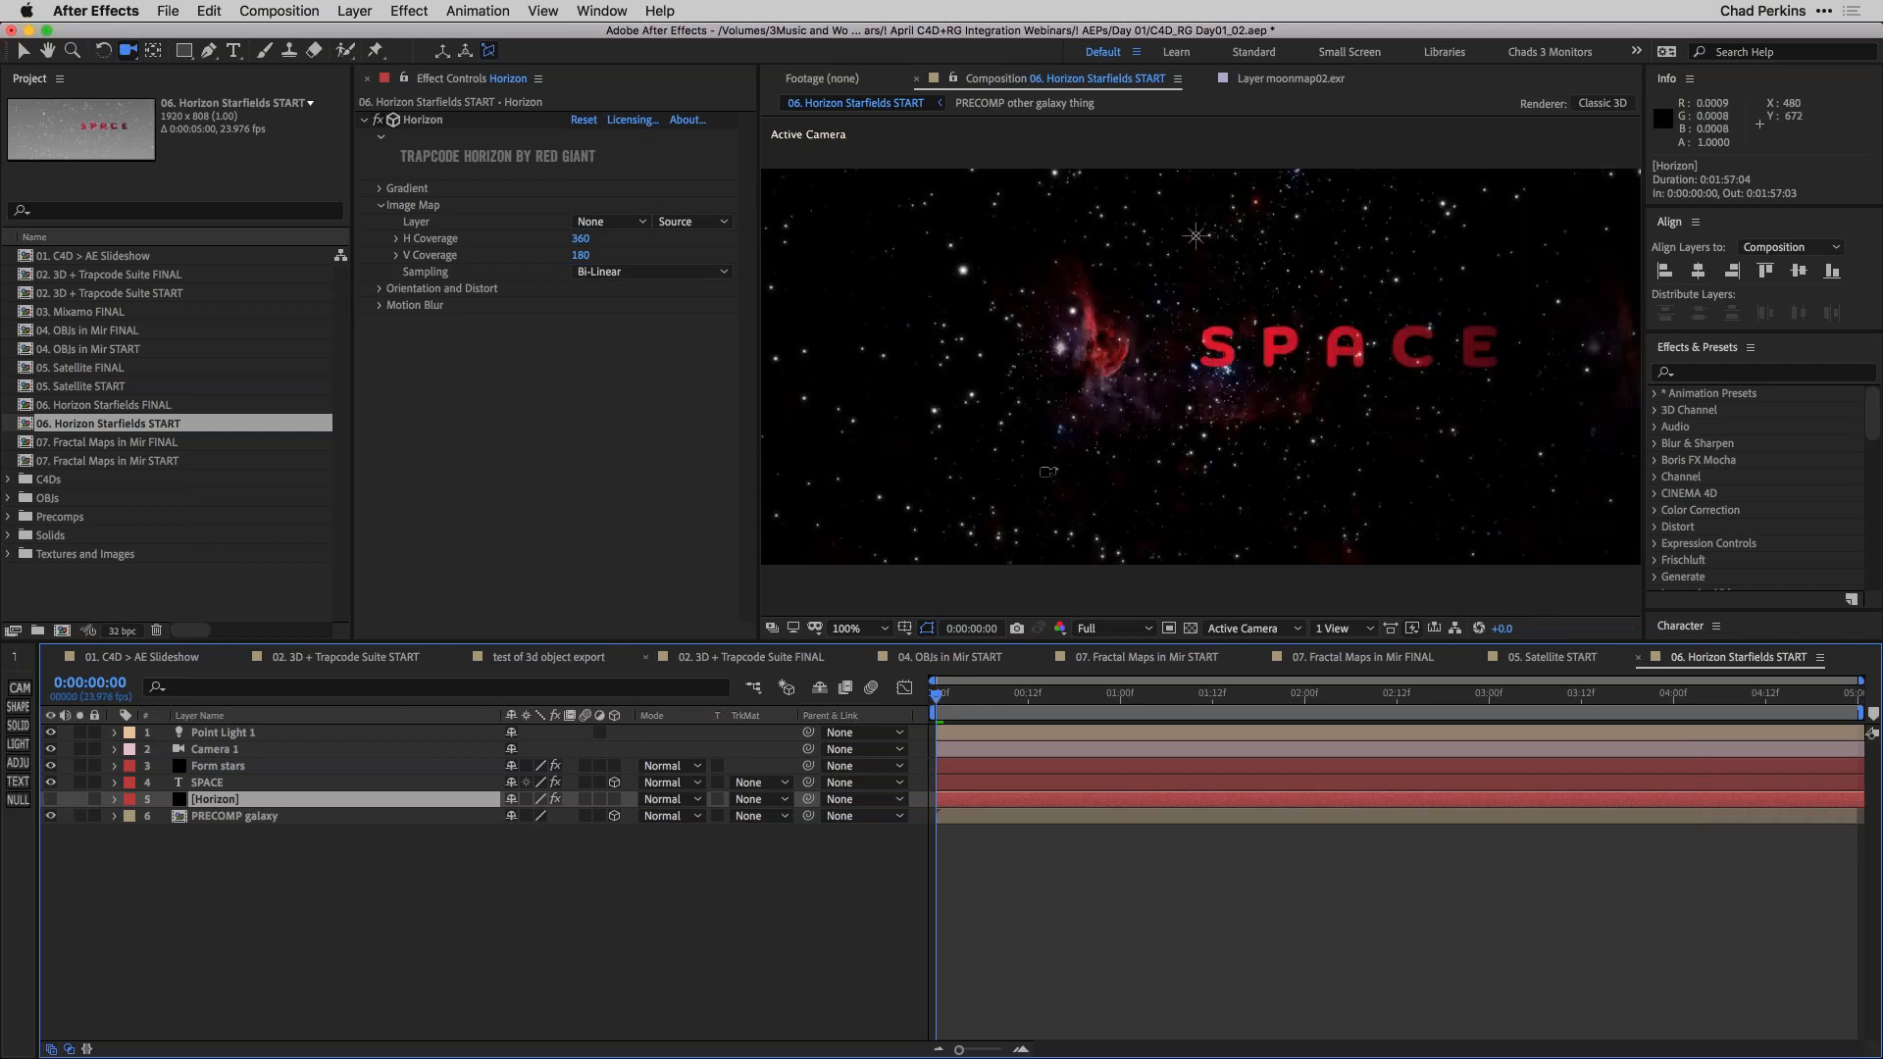
left_click_drag(1131, 362, 1103, 416)
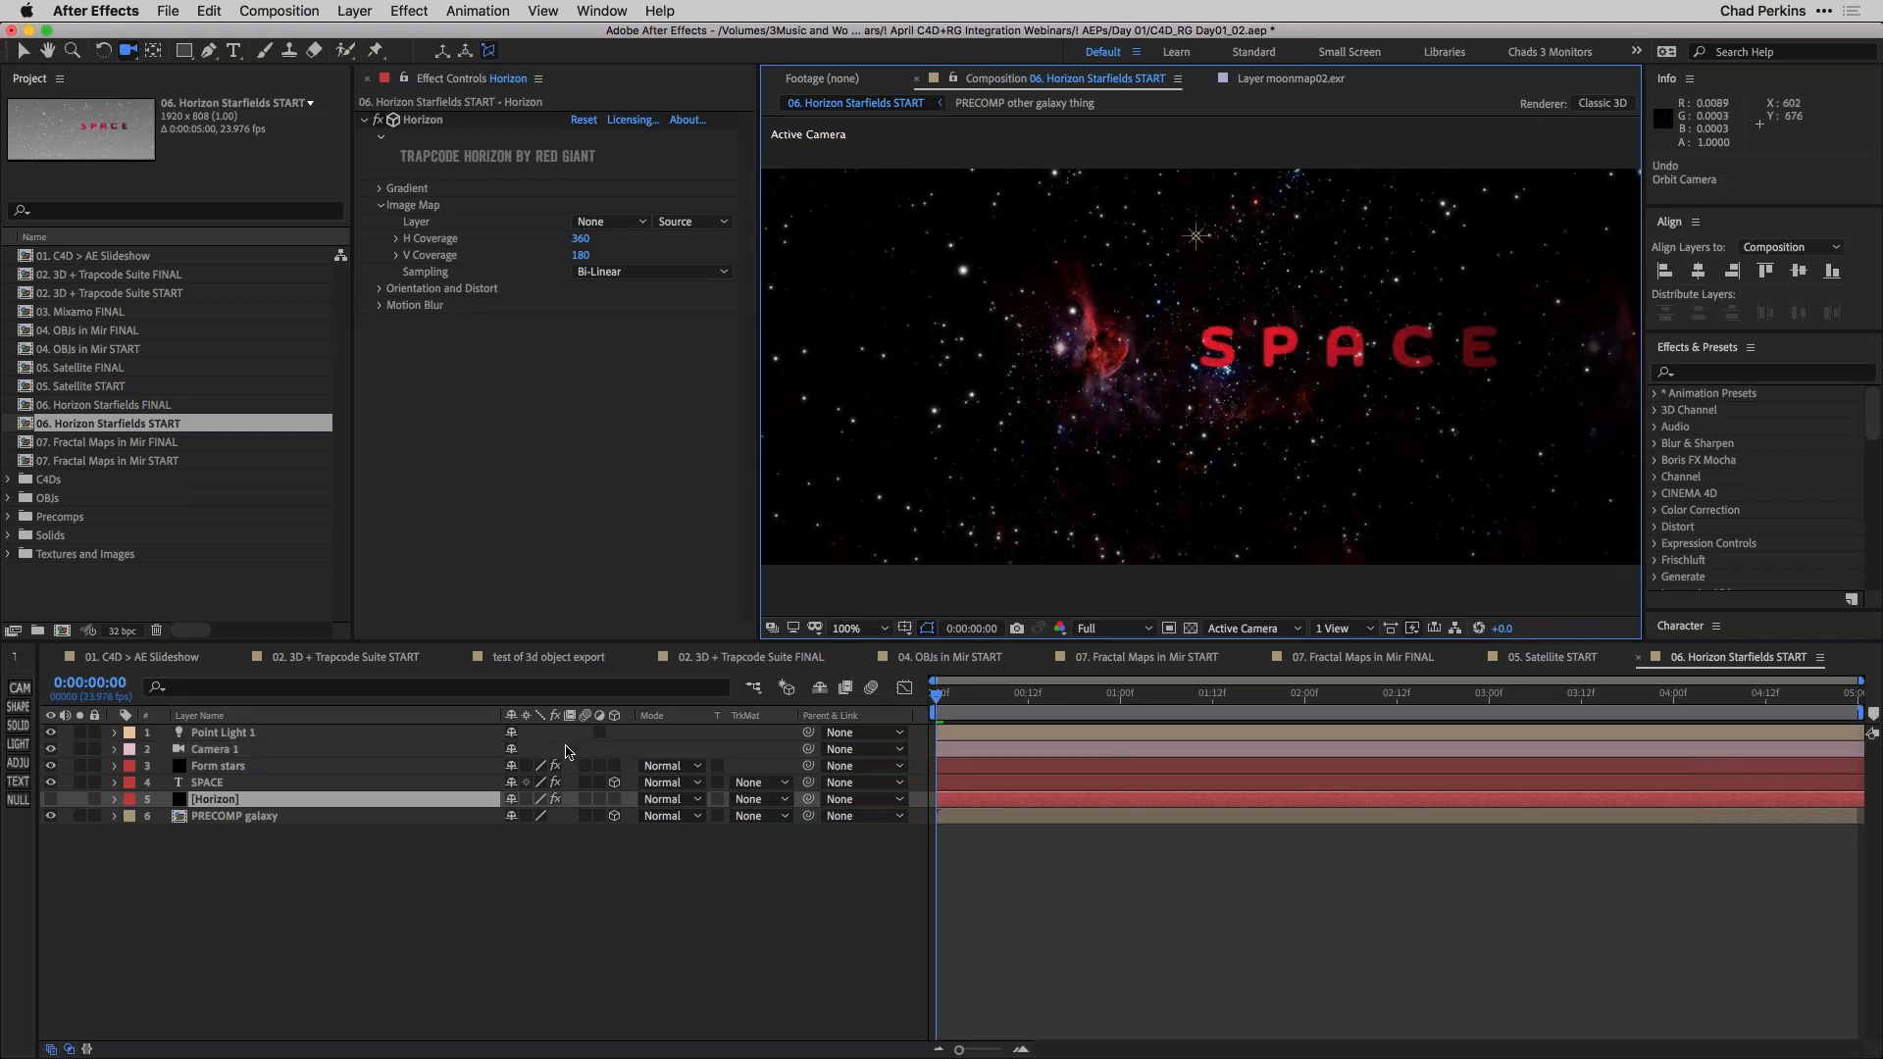
left_click(50, 816)
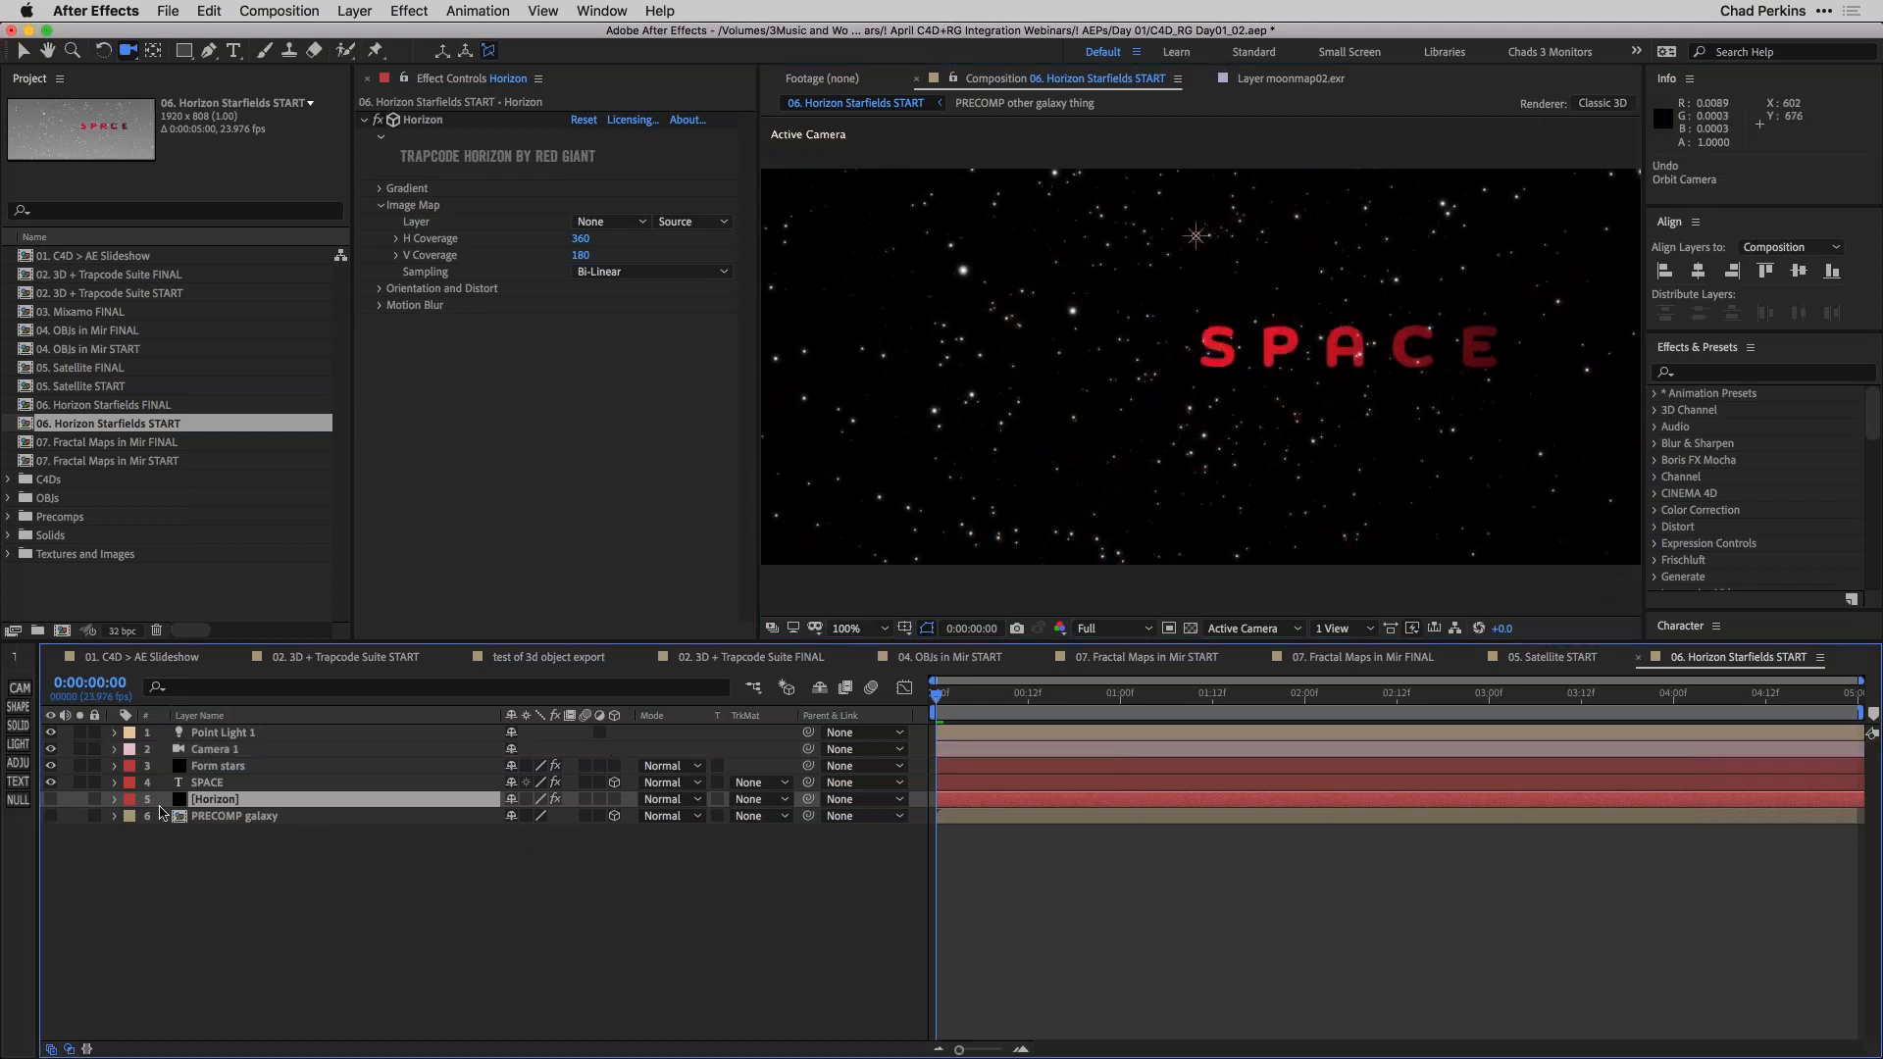
left_click(50, 800)
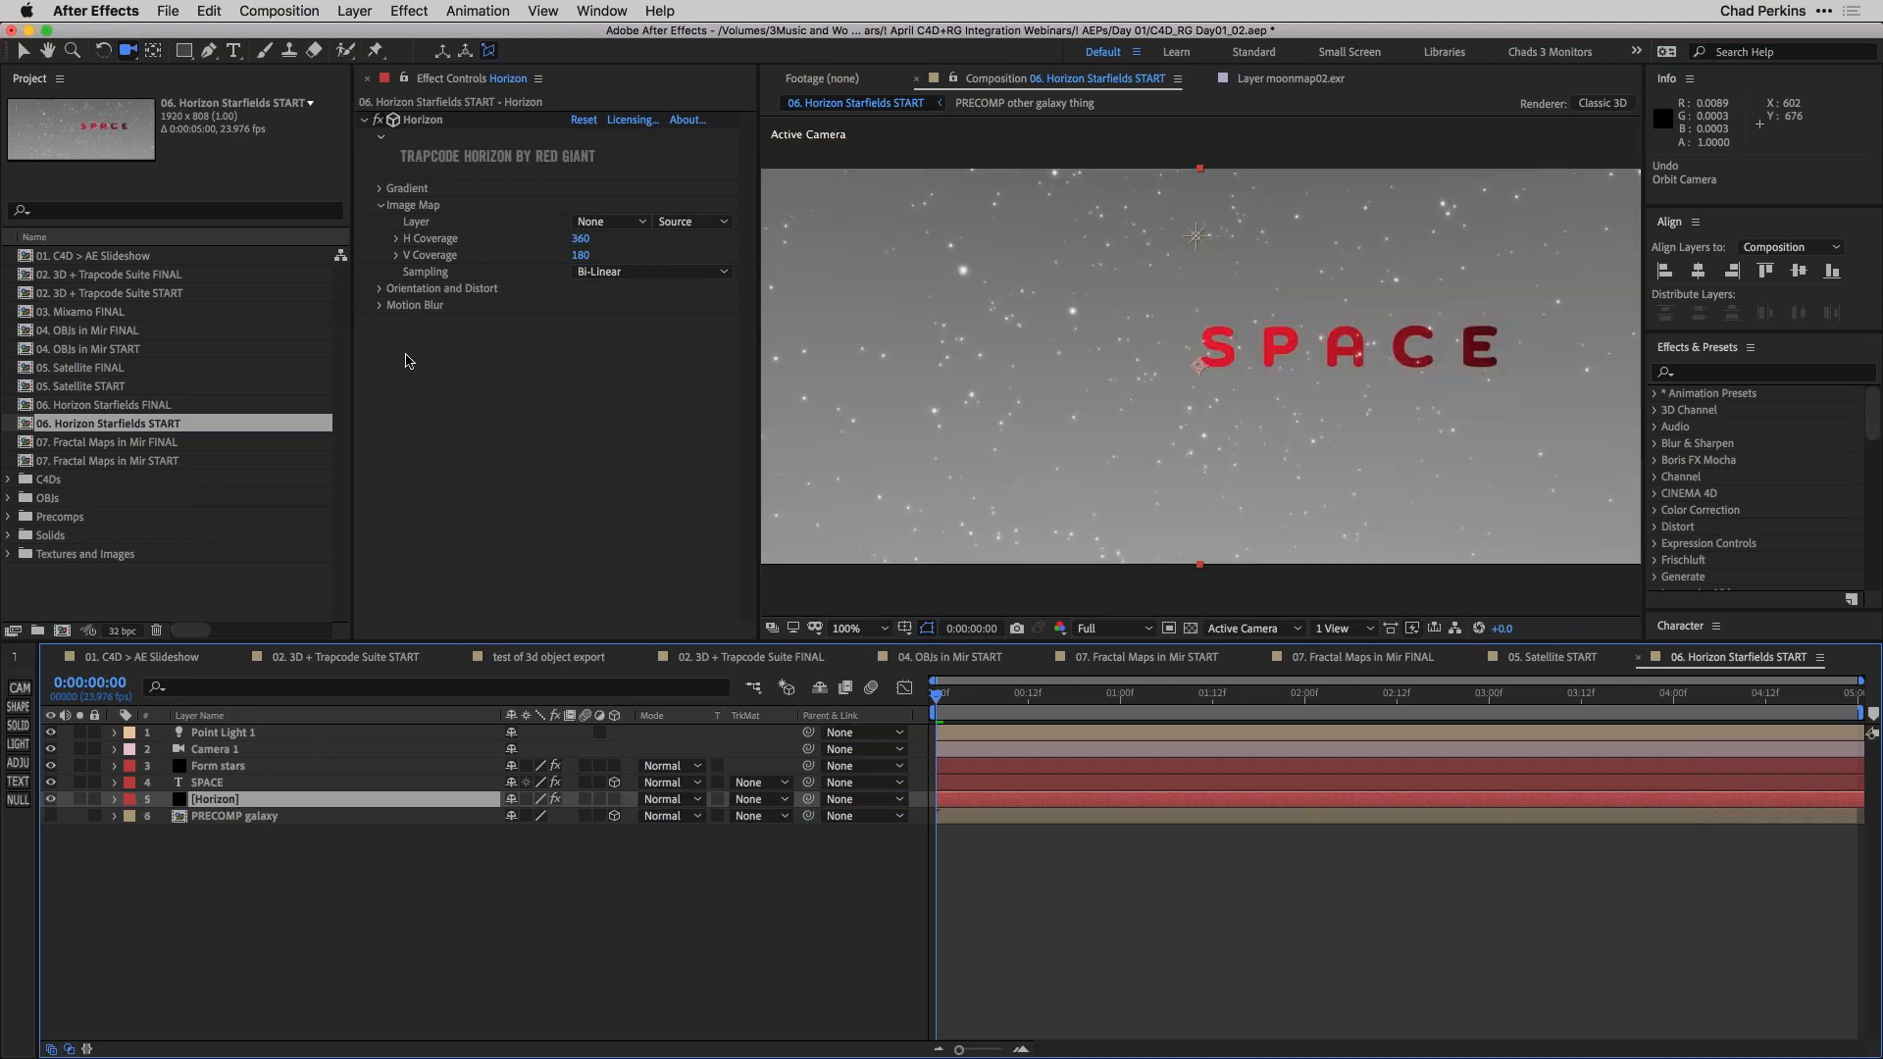
Set Horizon's image map layer to PRECOMP galaxy and orbit Camera 1 to a position of about 1080, 332, -1377.
left_click(618, 220)
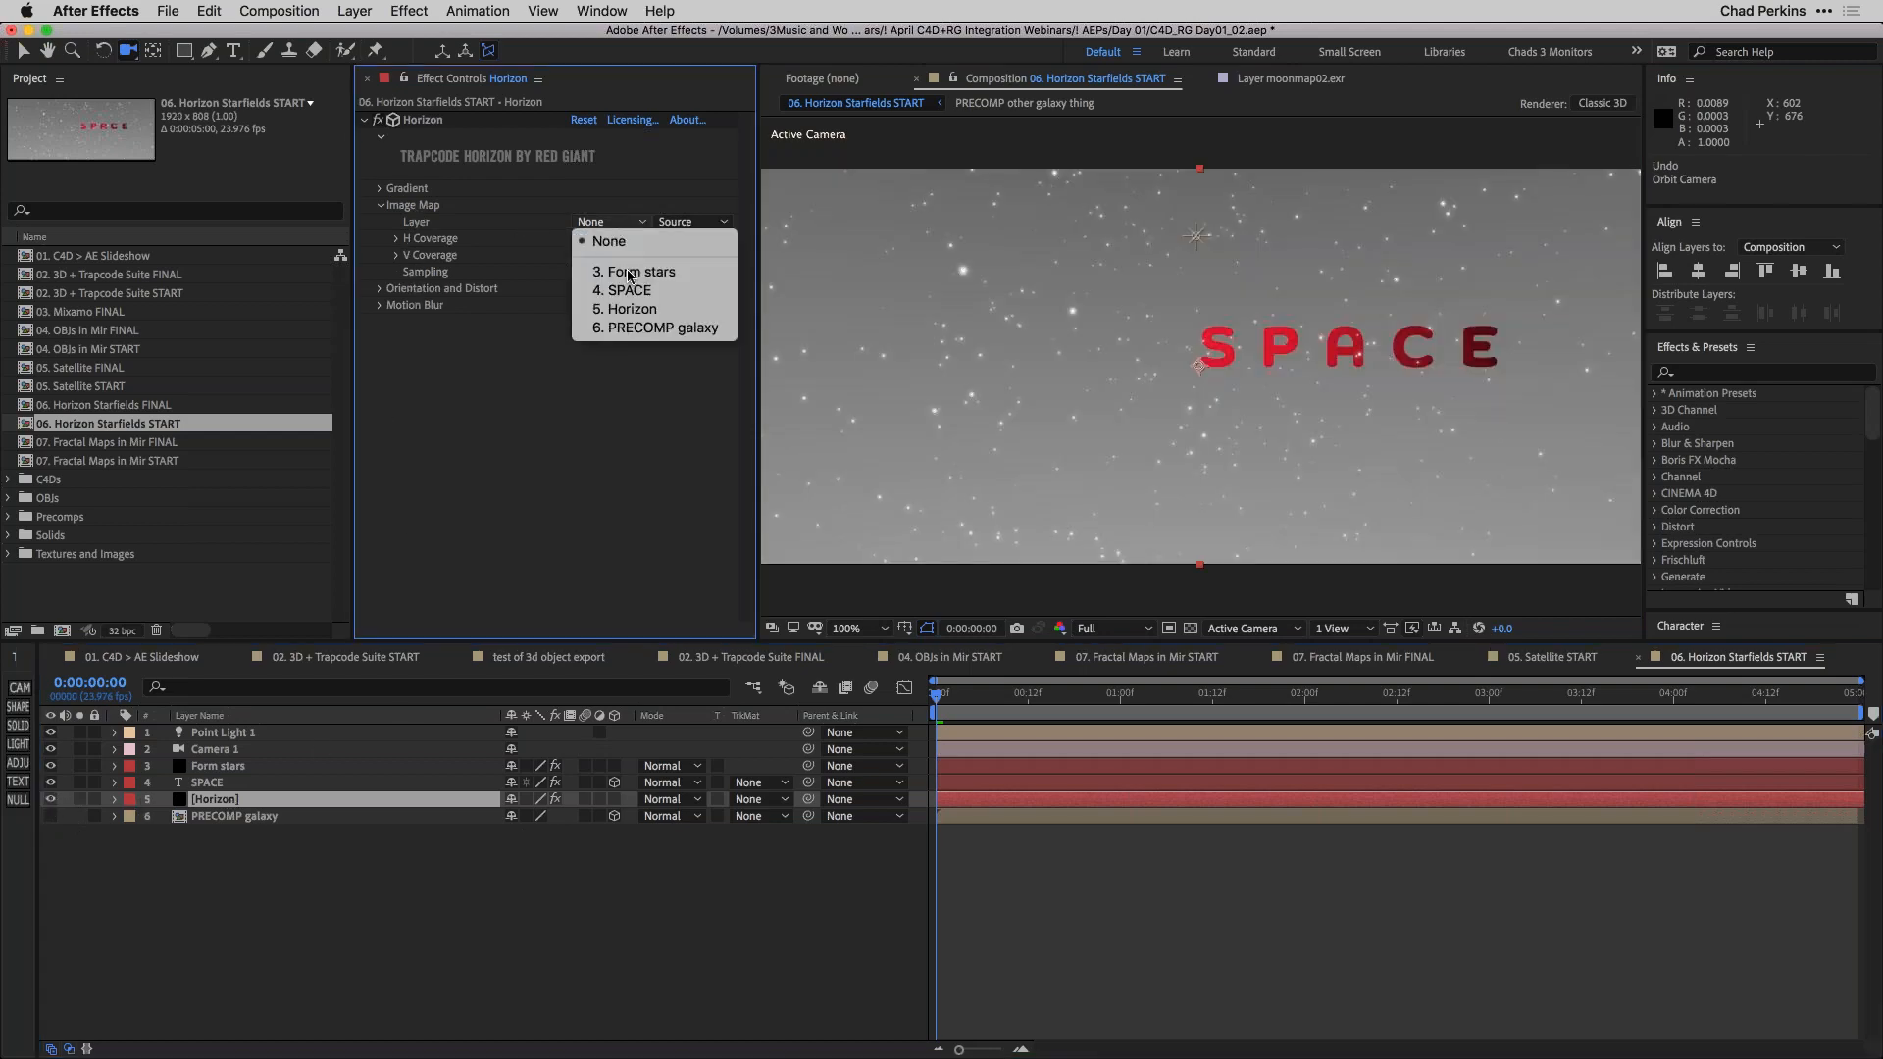
left_click(629, 330)
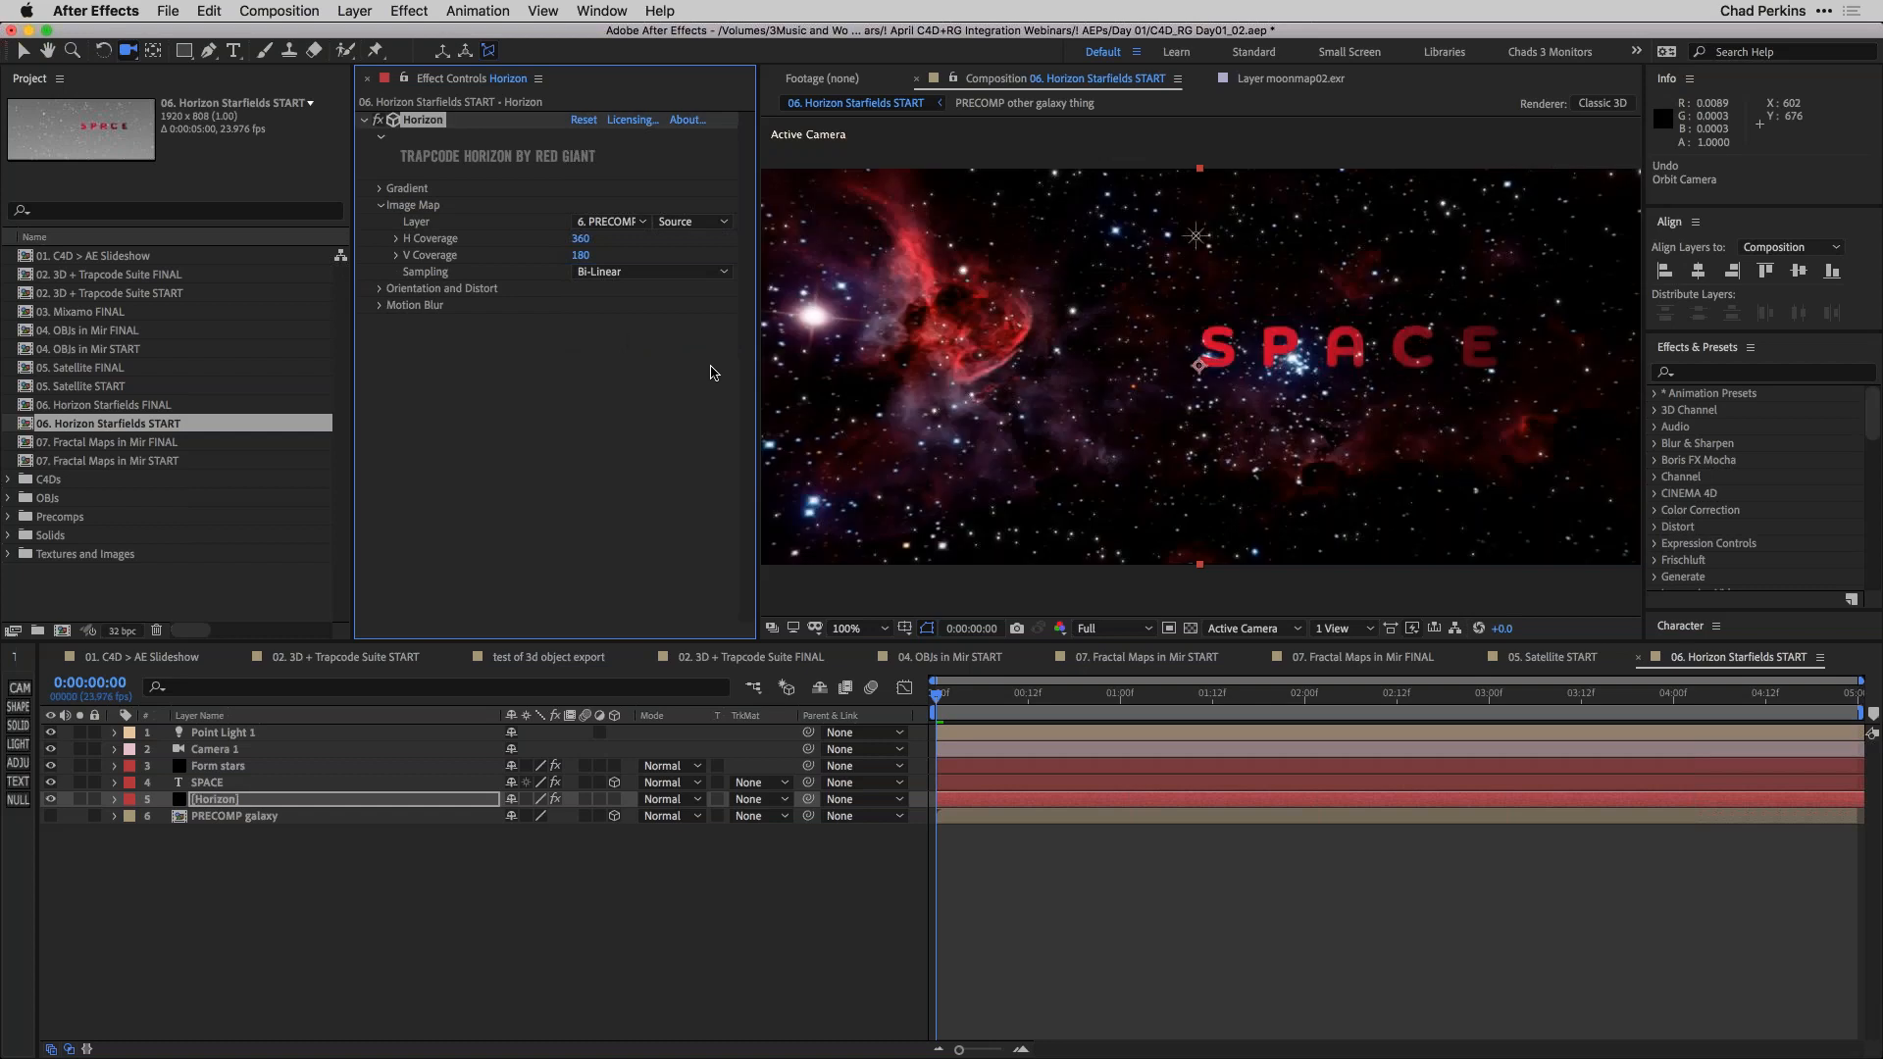
mouse_move(1051, 369)
left_mouse_down()
mouse_move(1112, 377)
mouse_move(1090, 406)
mouse_move(1068, 400)
mouse_move(1023, 329)
mouse_move(1034, 380)
mouse_move(1068, 372)
left_mouse_up()
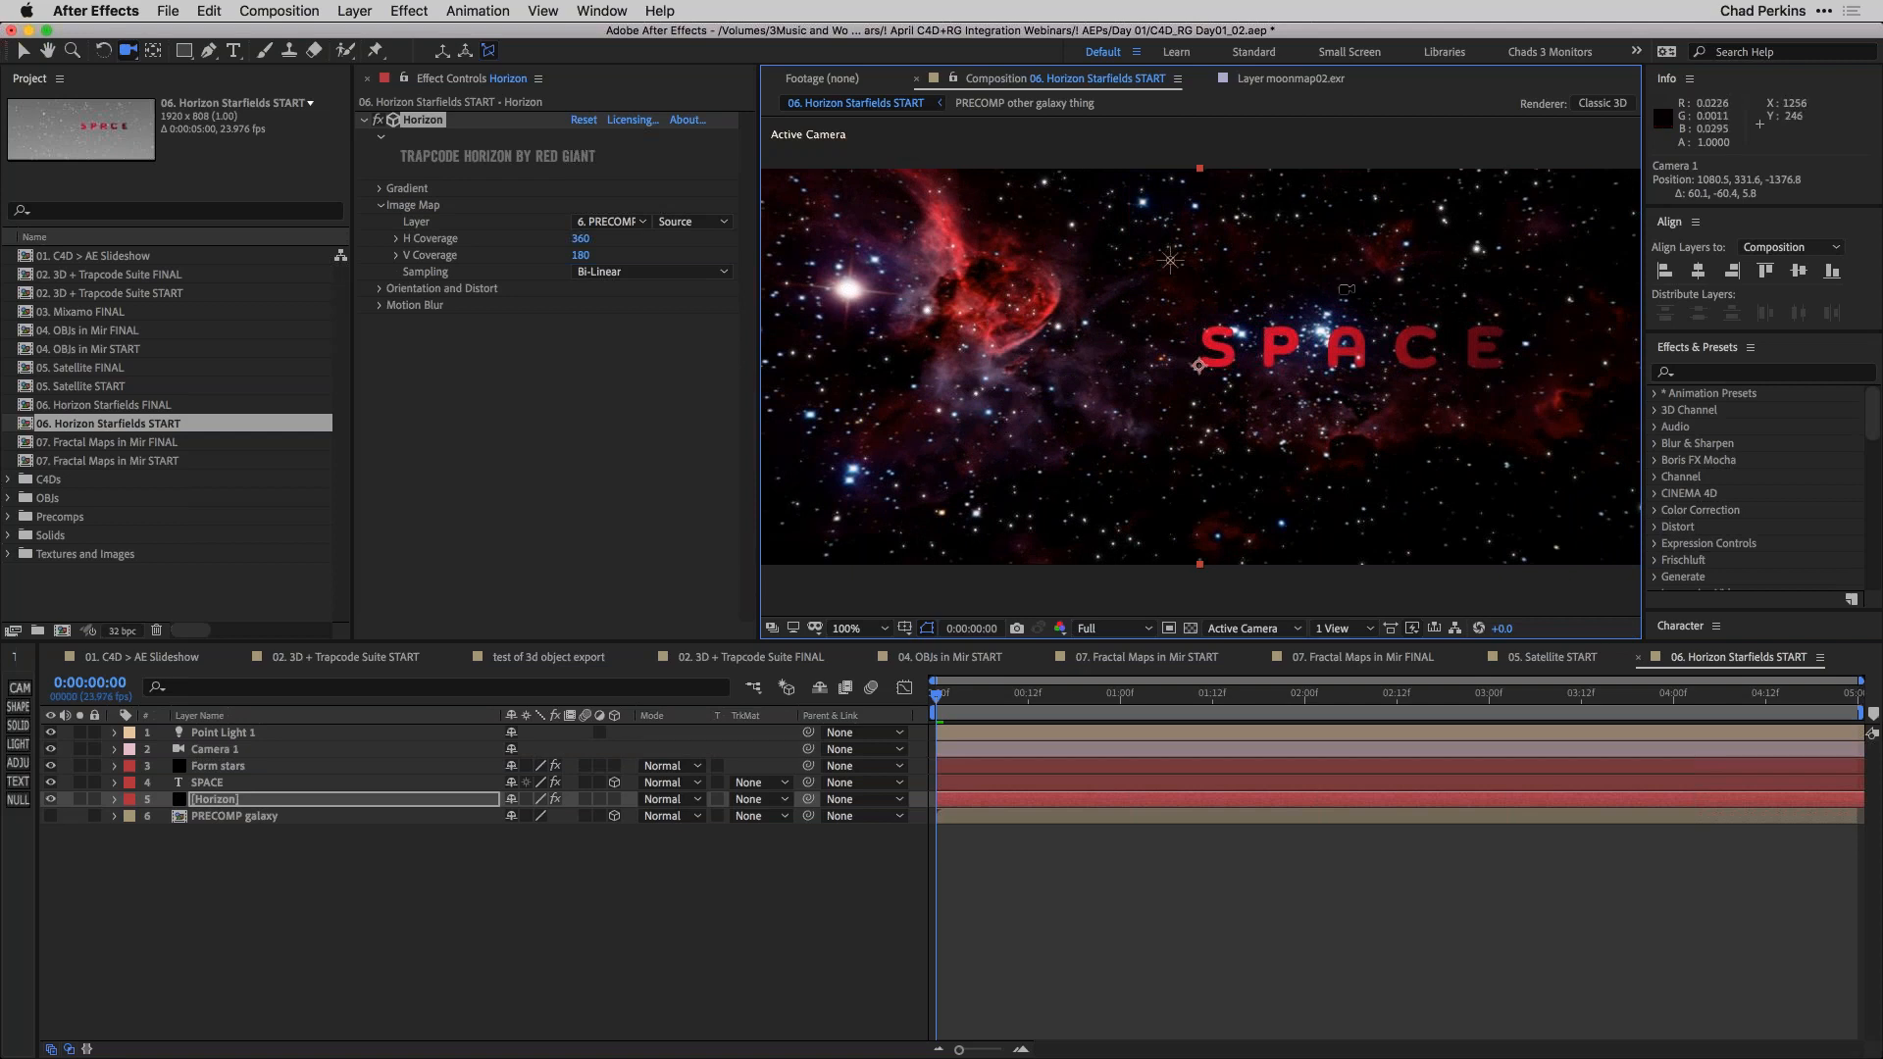
Orbit Camera 1 to a position of about 1104, 295, -1372 and enlarge the composition viewer in both directions.
left_click_drag(1259, 365, 1189, 417)
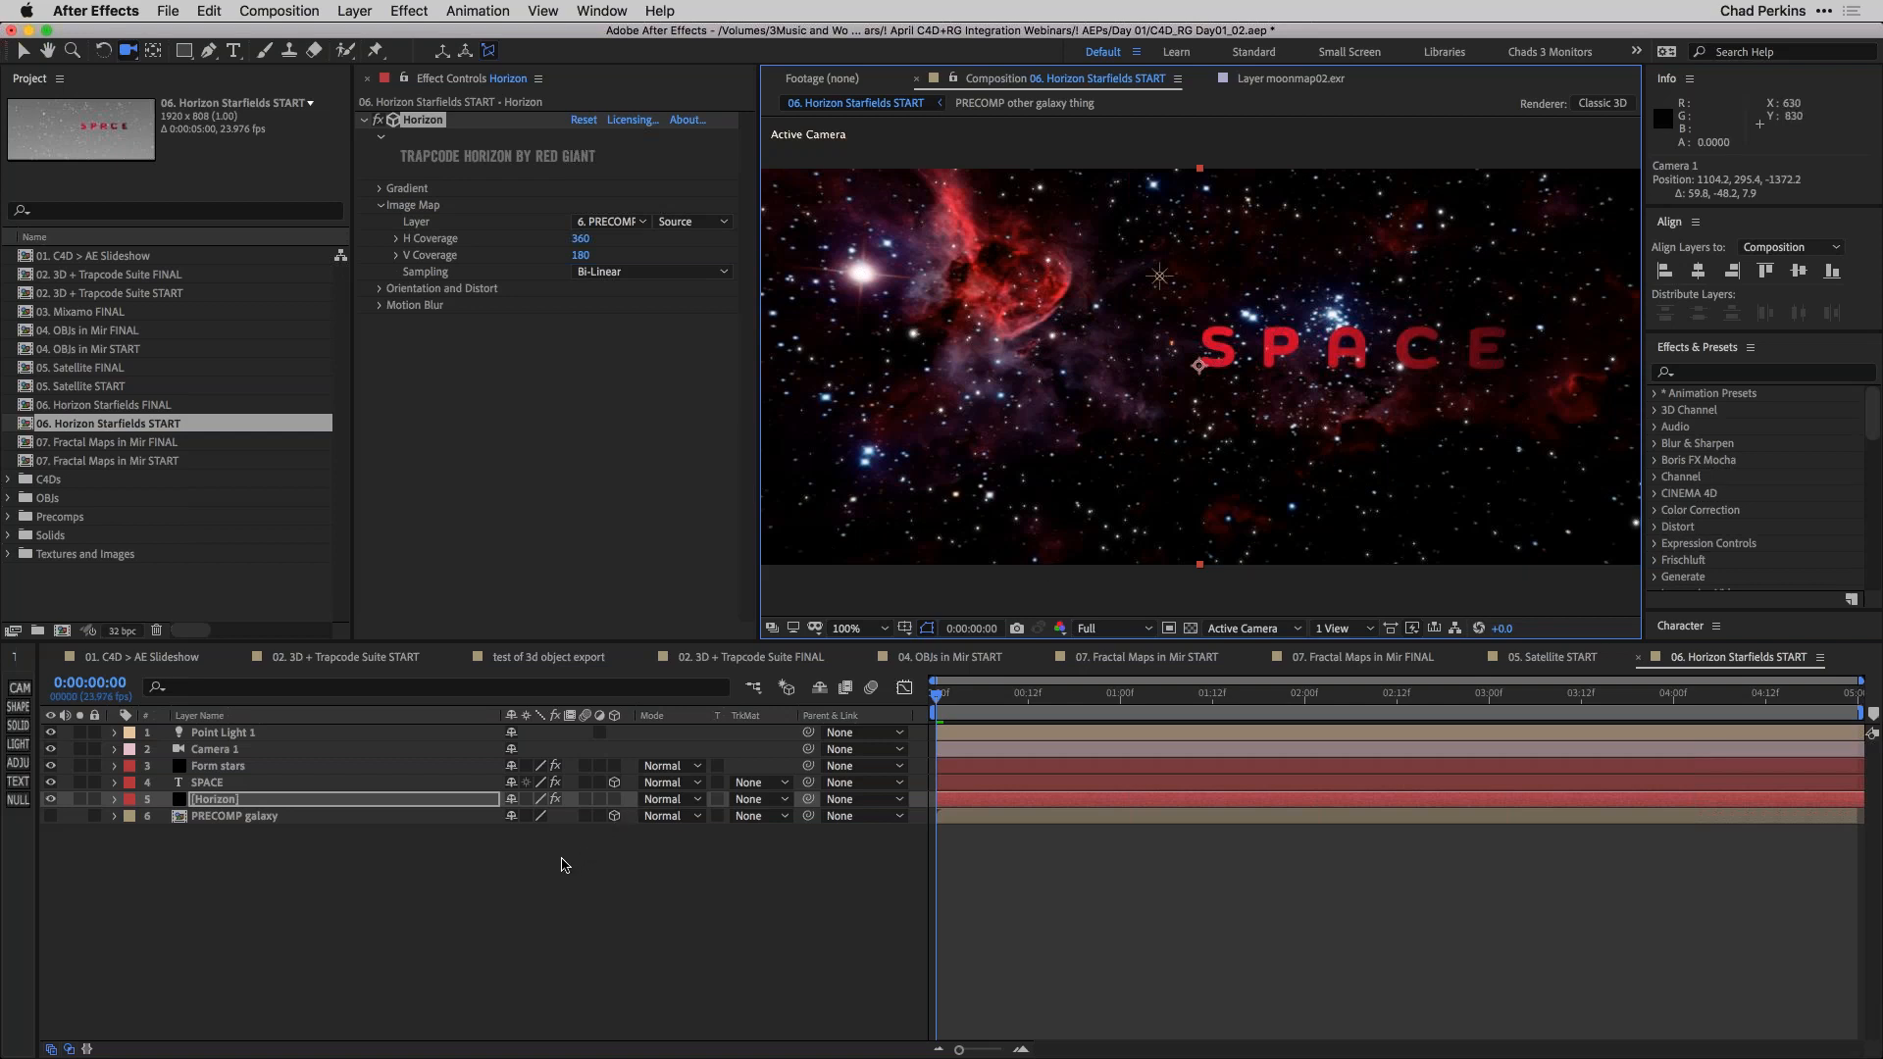
left_click(564, 864)
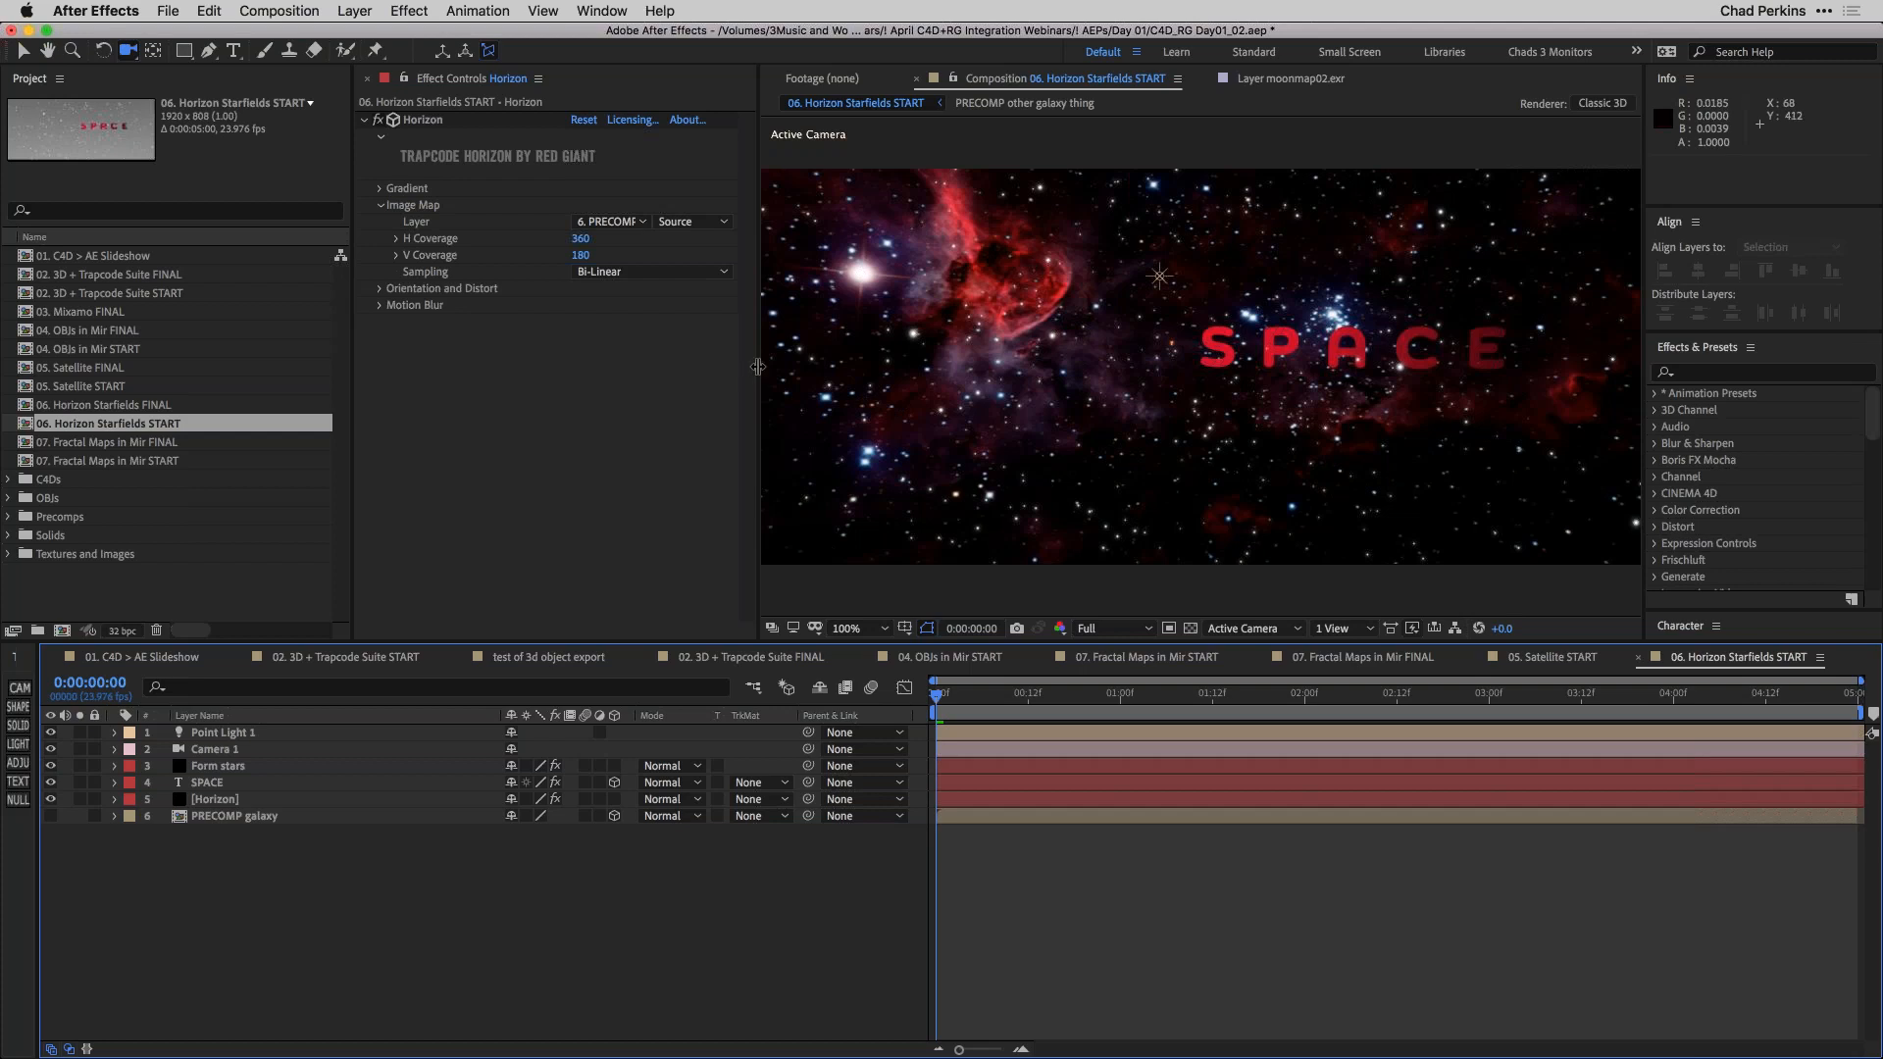
left_click_drag(757, 367, 653, 366)
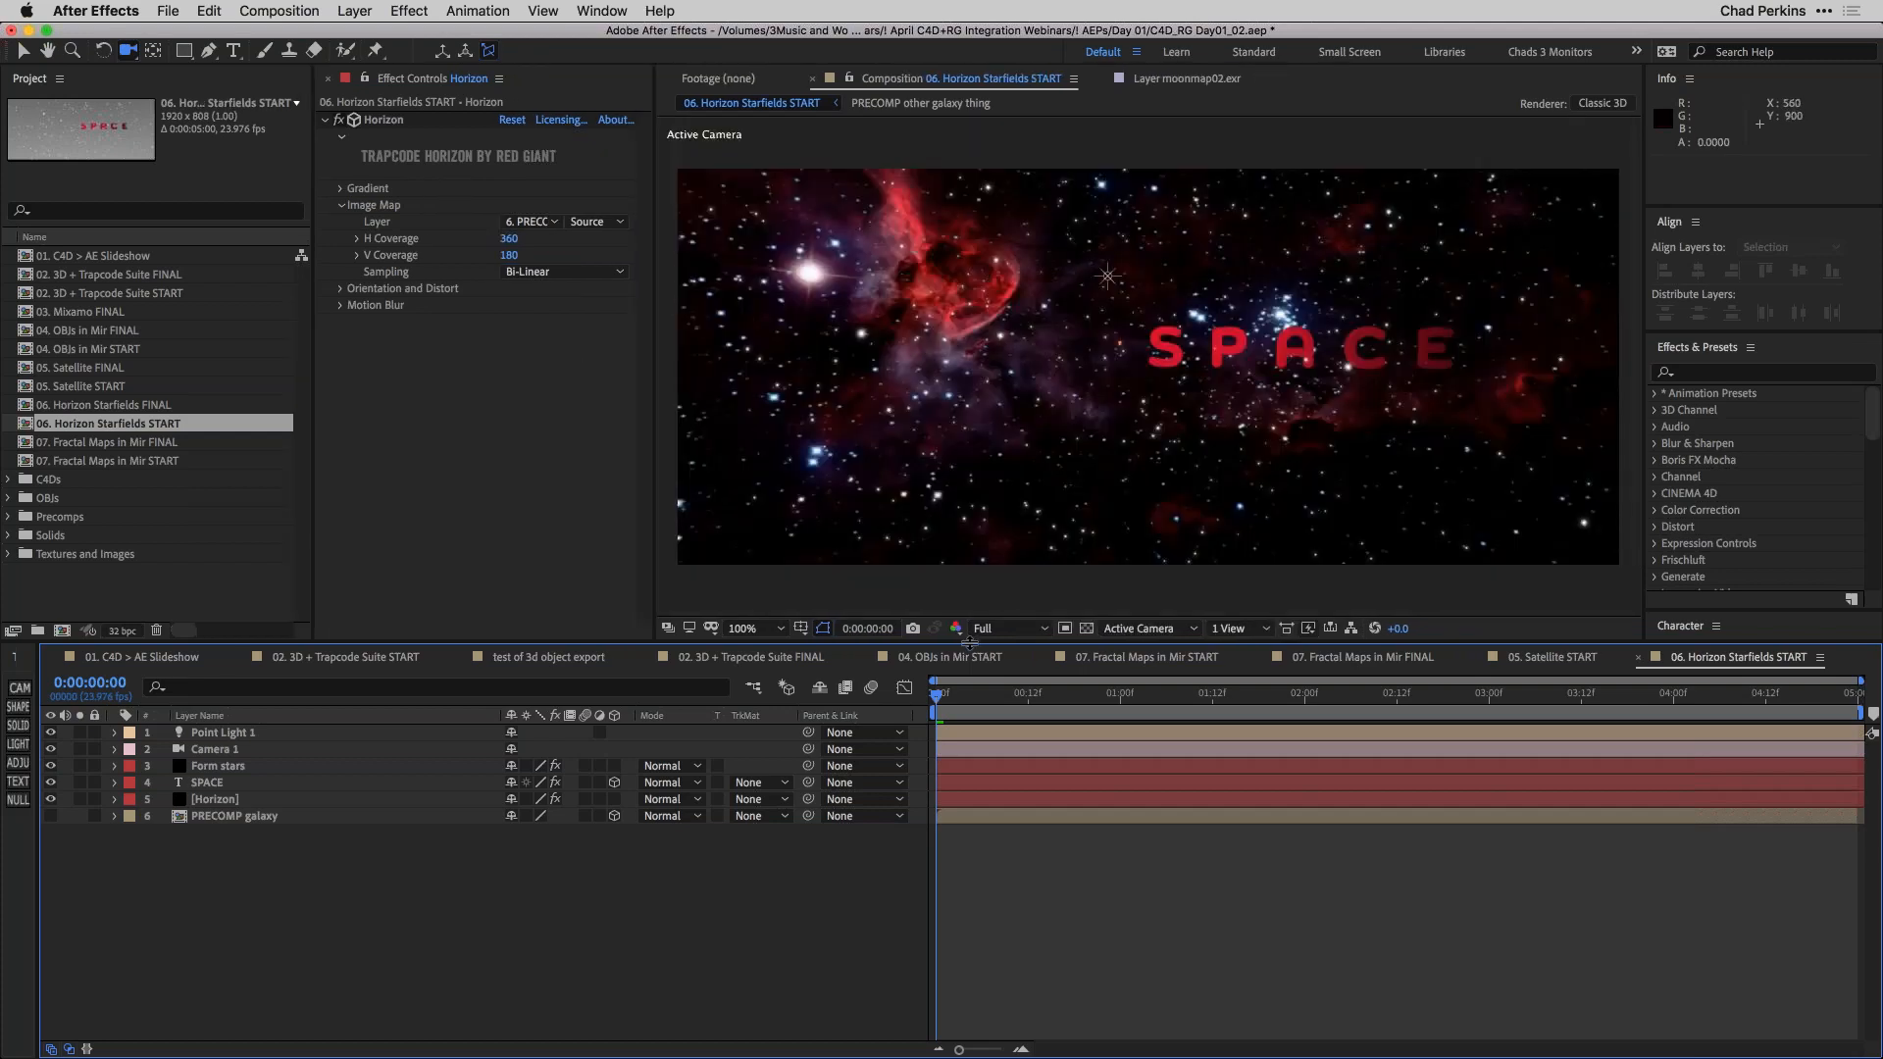
left_click_drag(969, 647, 969, 740)
Orbit Camera 1 to a position of about 1270, 271, -1342 and open the 07. Fractal Maps in Mir FINAL composition.
left_click_drag(1007, 404, 1046, 411)
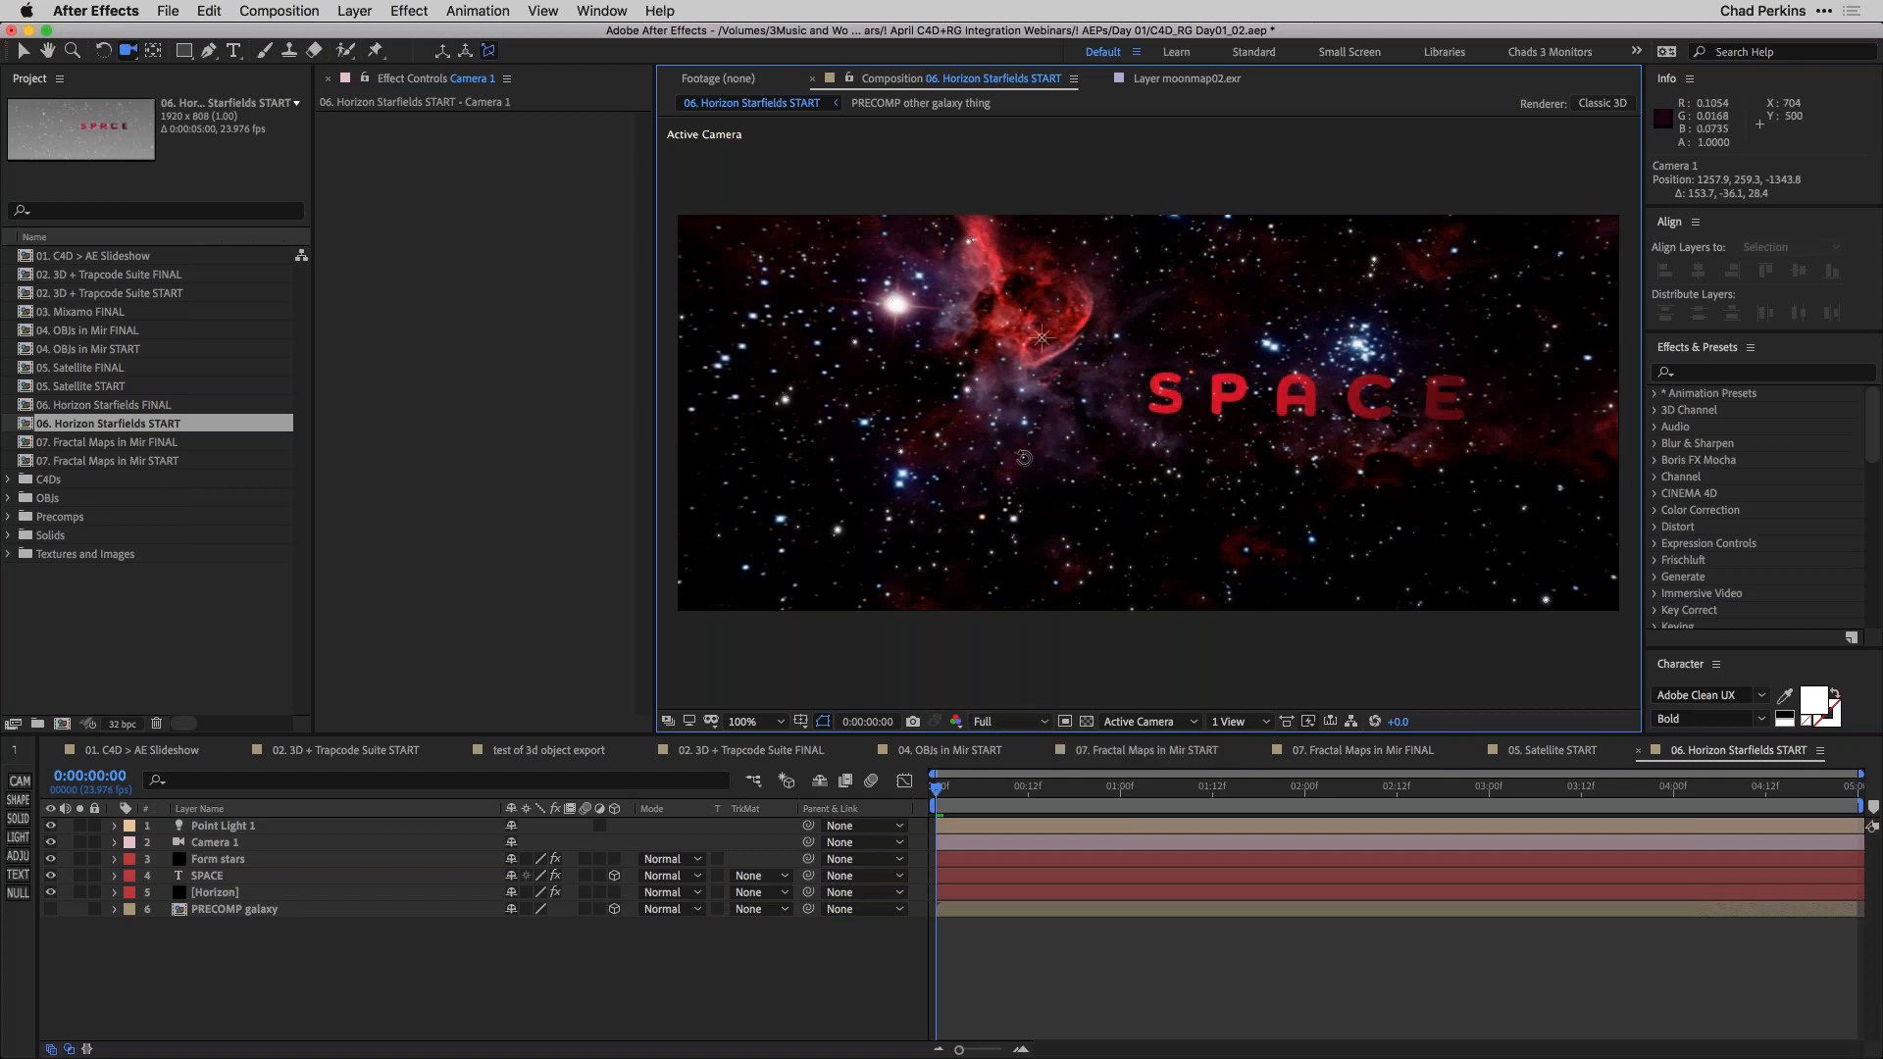
left_click_drag(1025, 461, 1022, 459)
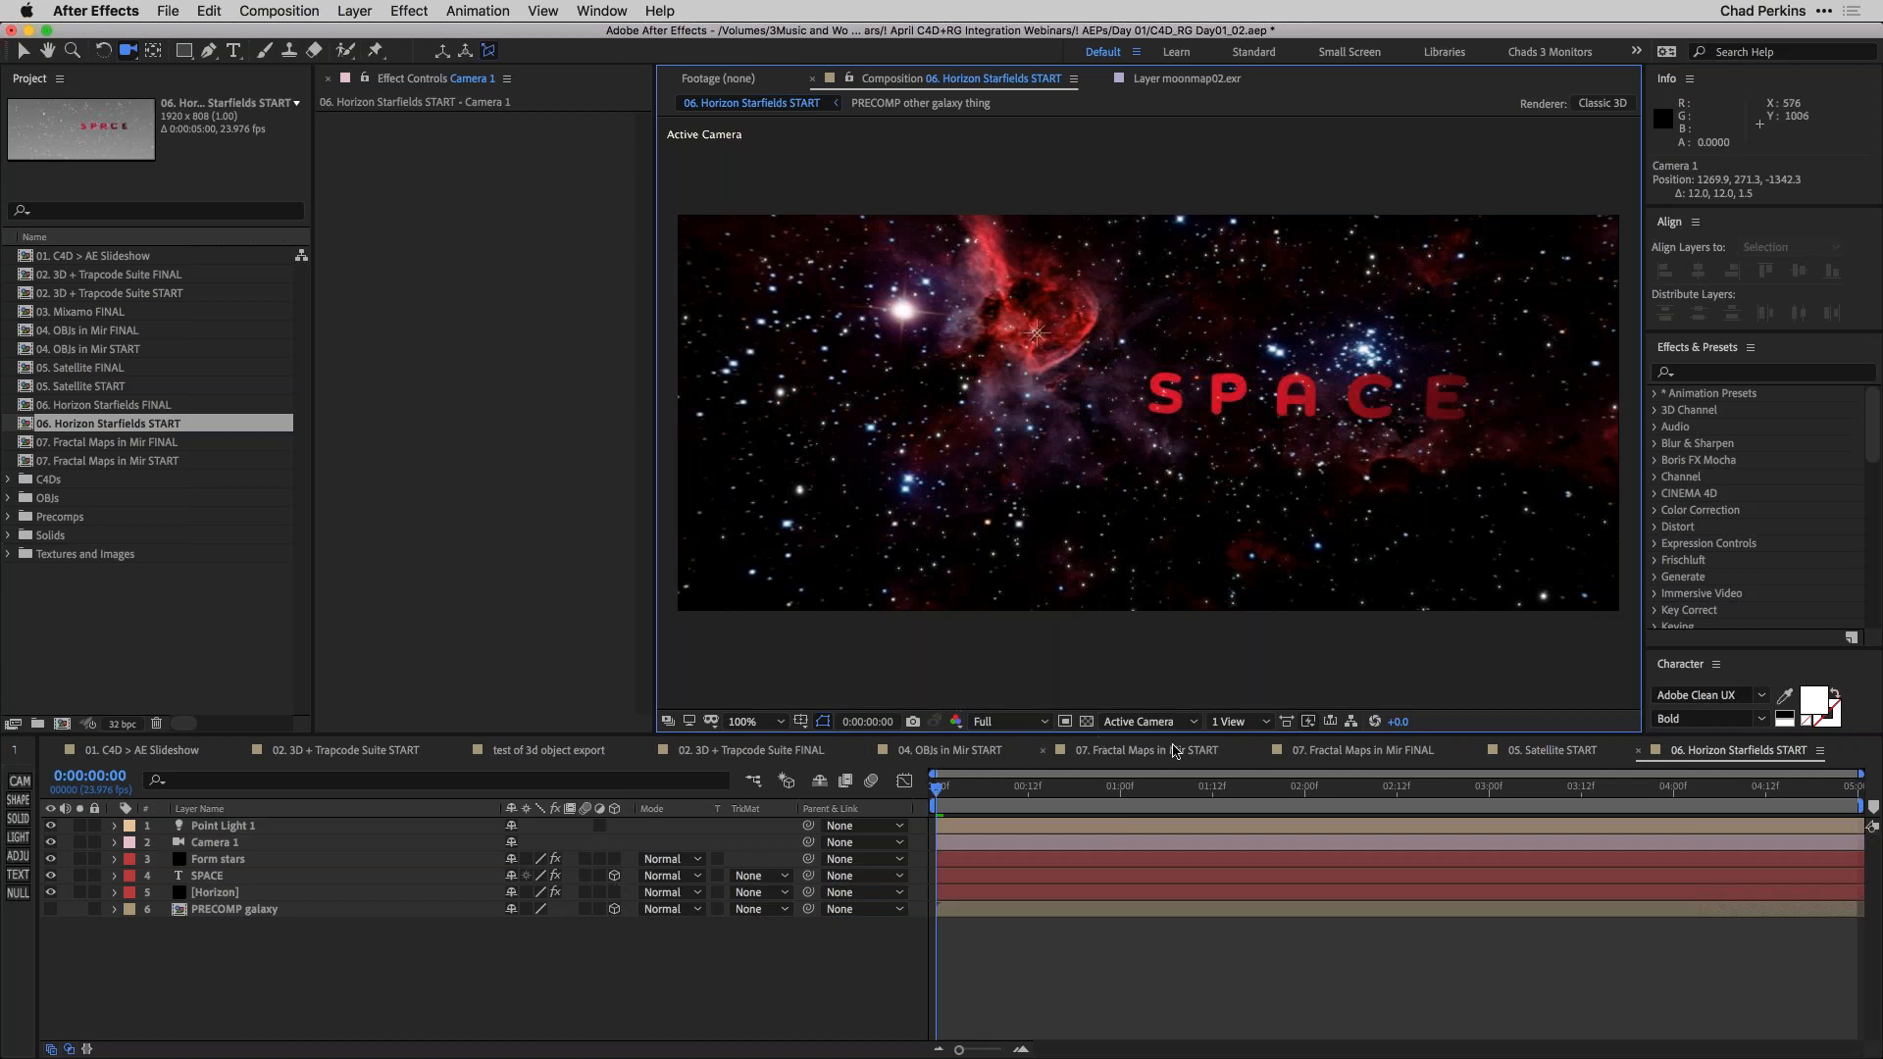
left_click(1346, 753)
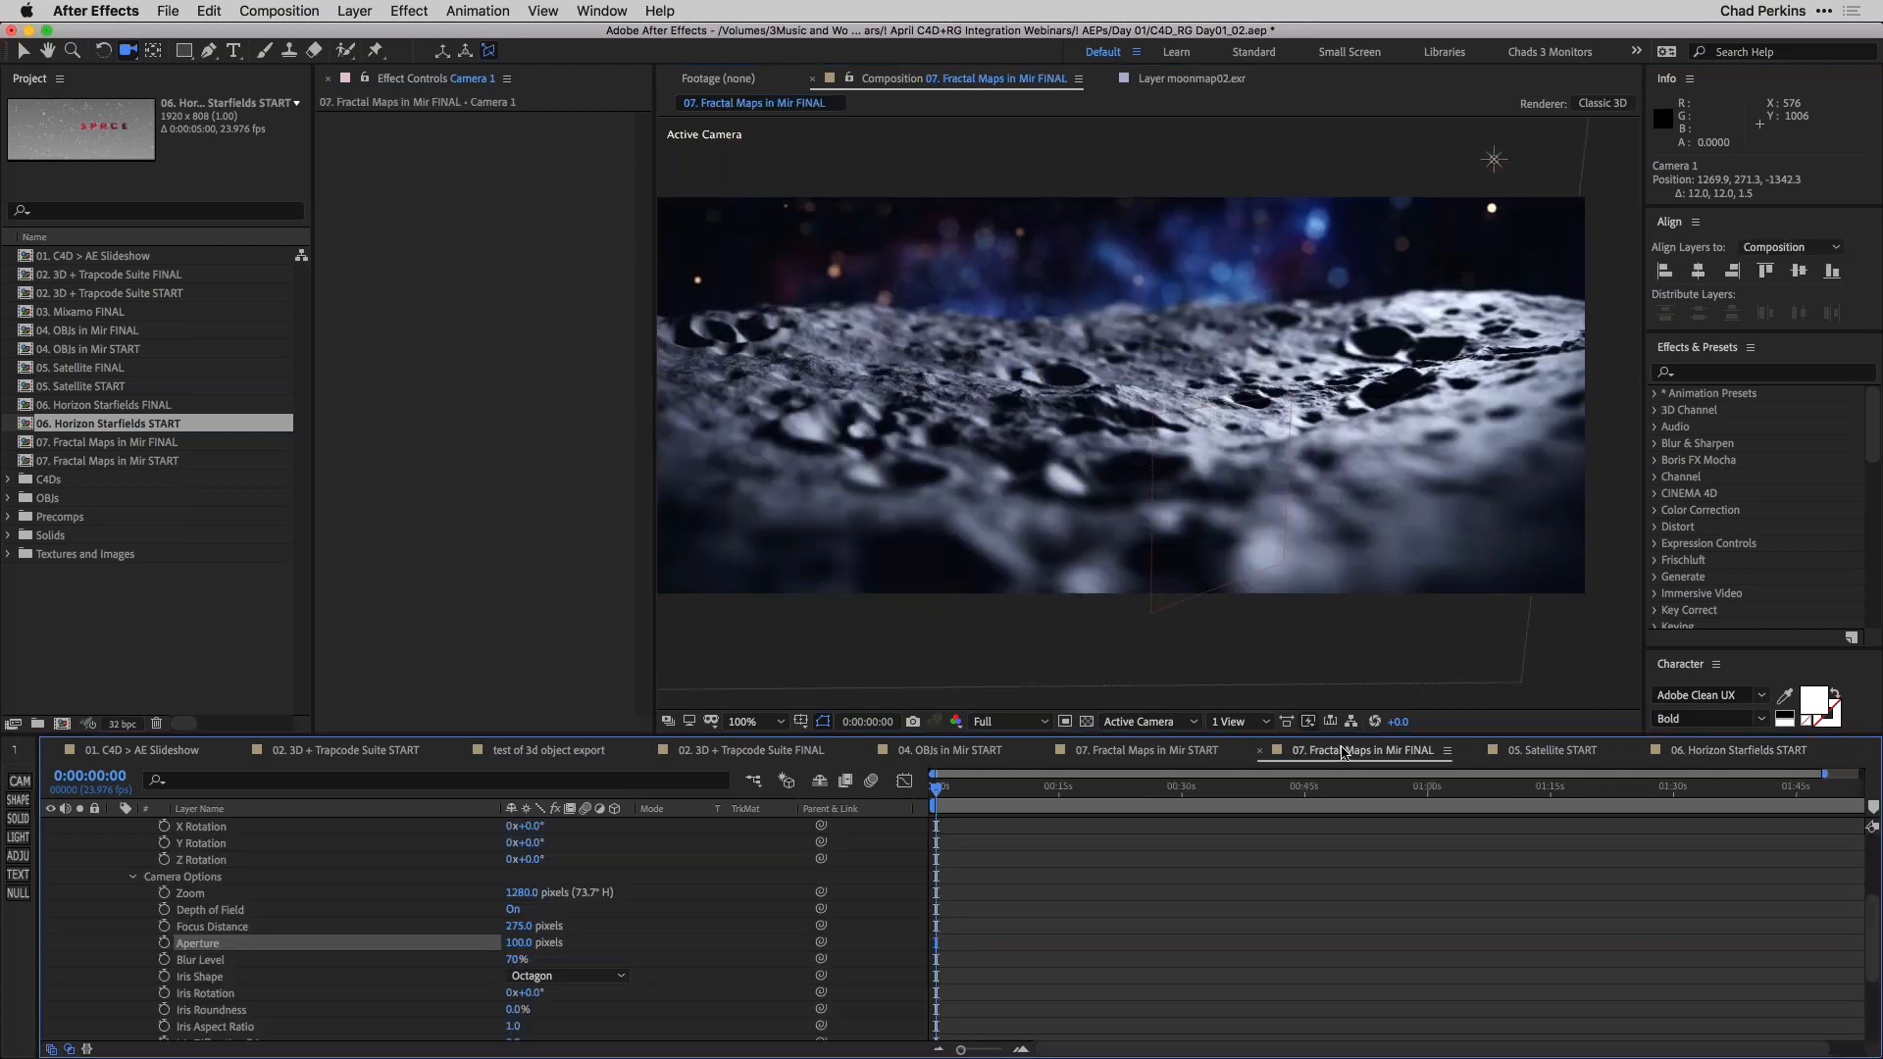
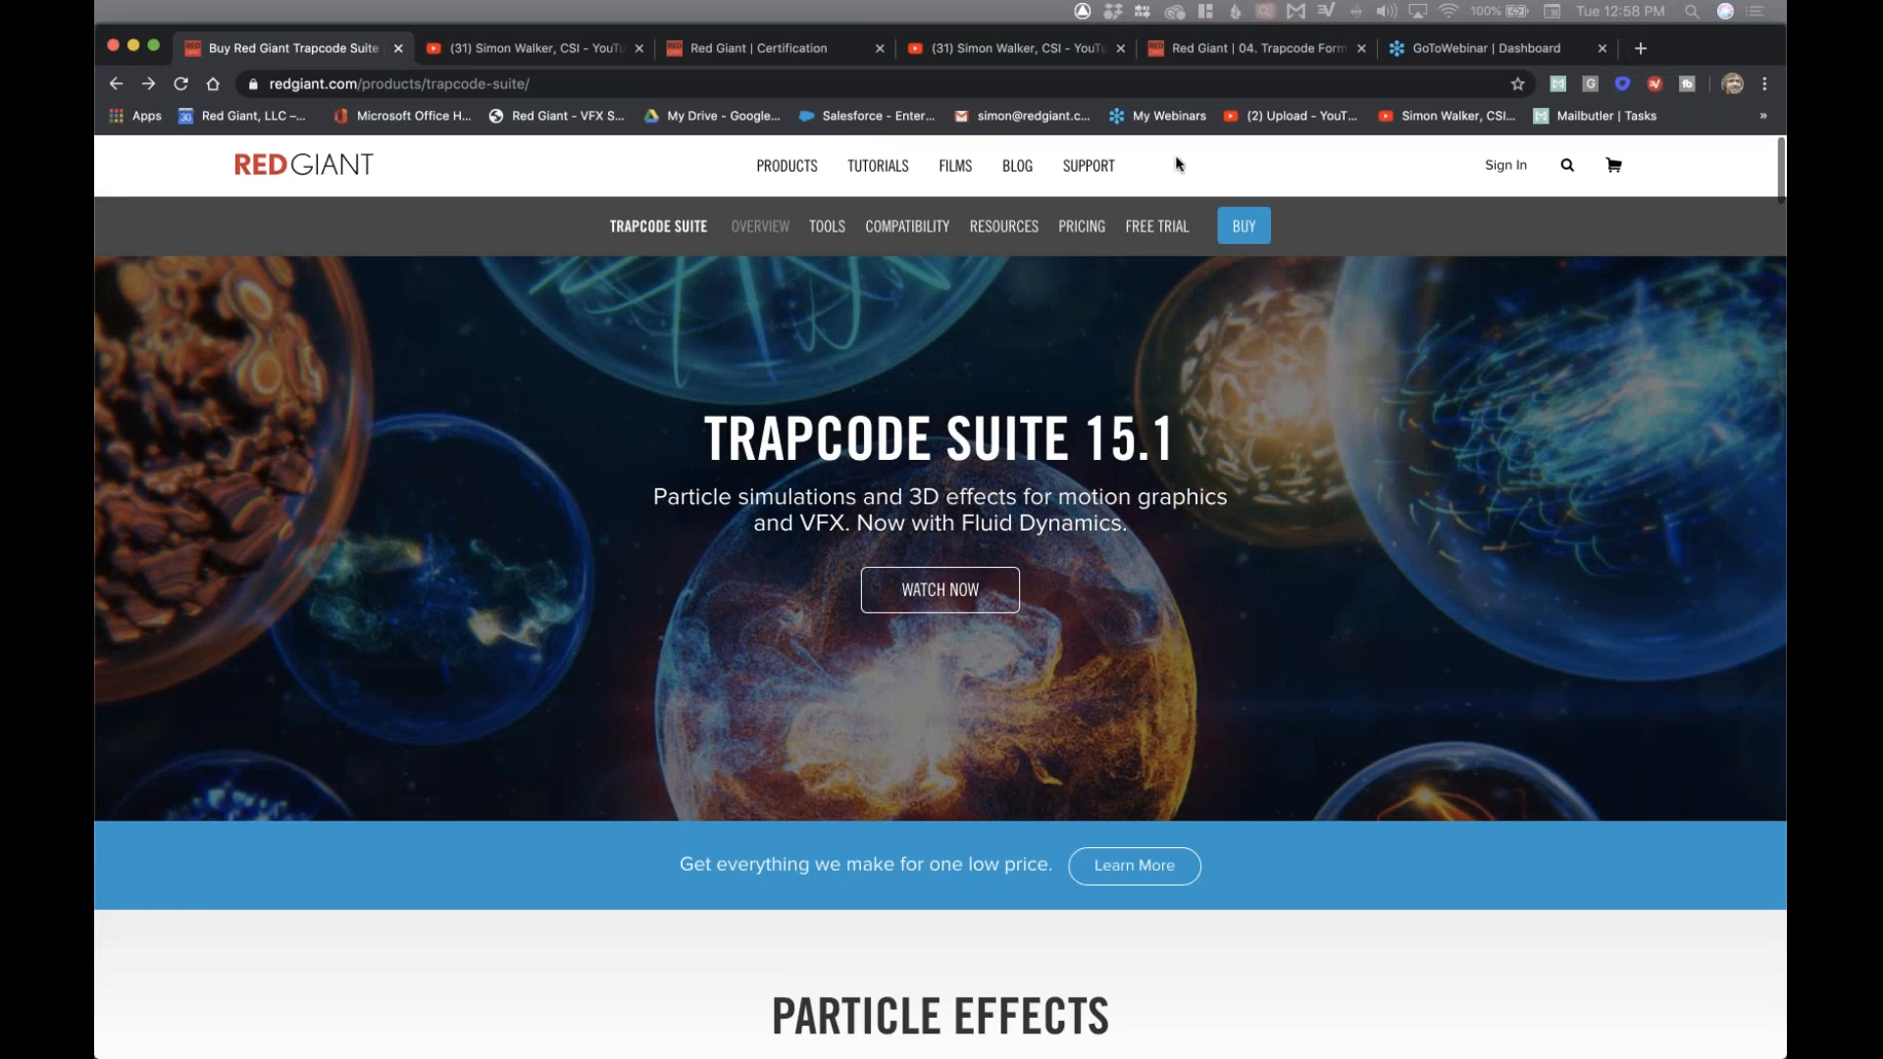
Search the Red Giant tutorials for "form" and look through the listed Trapcode Form training videos.
left_click(1247, 53)
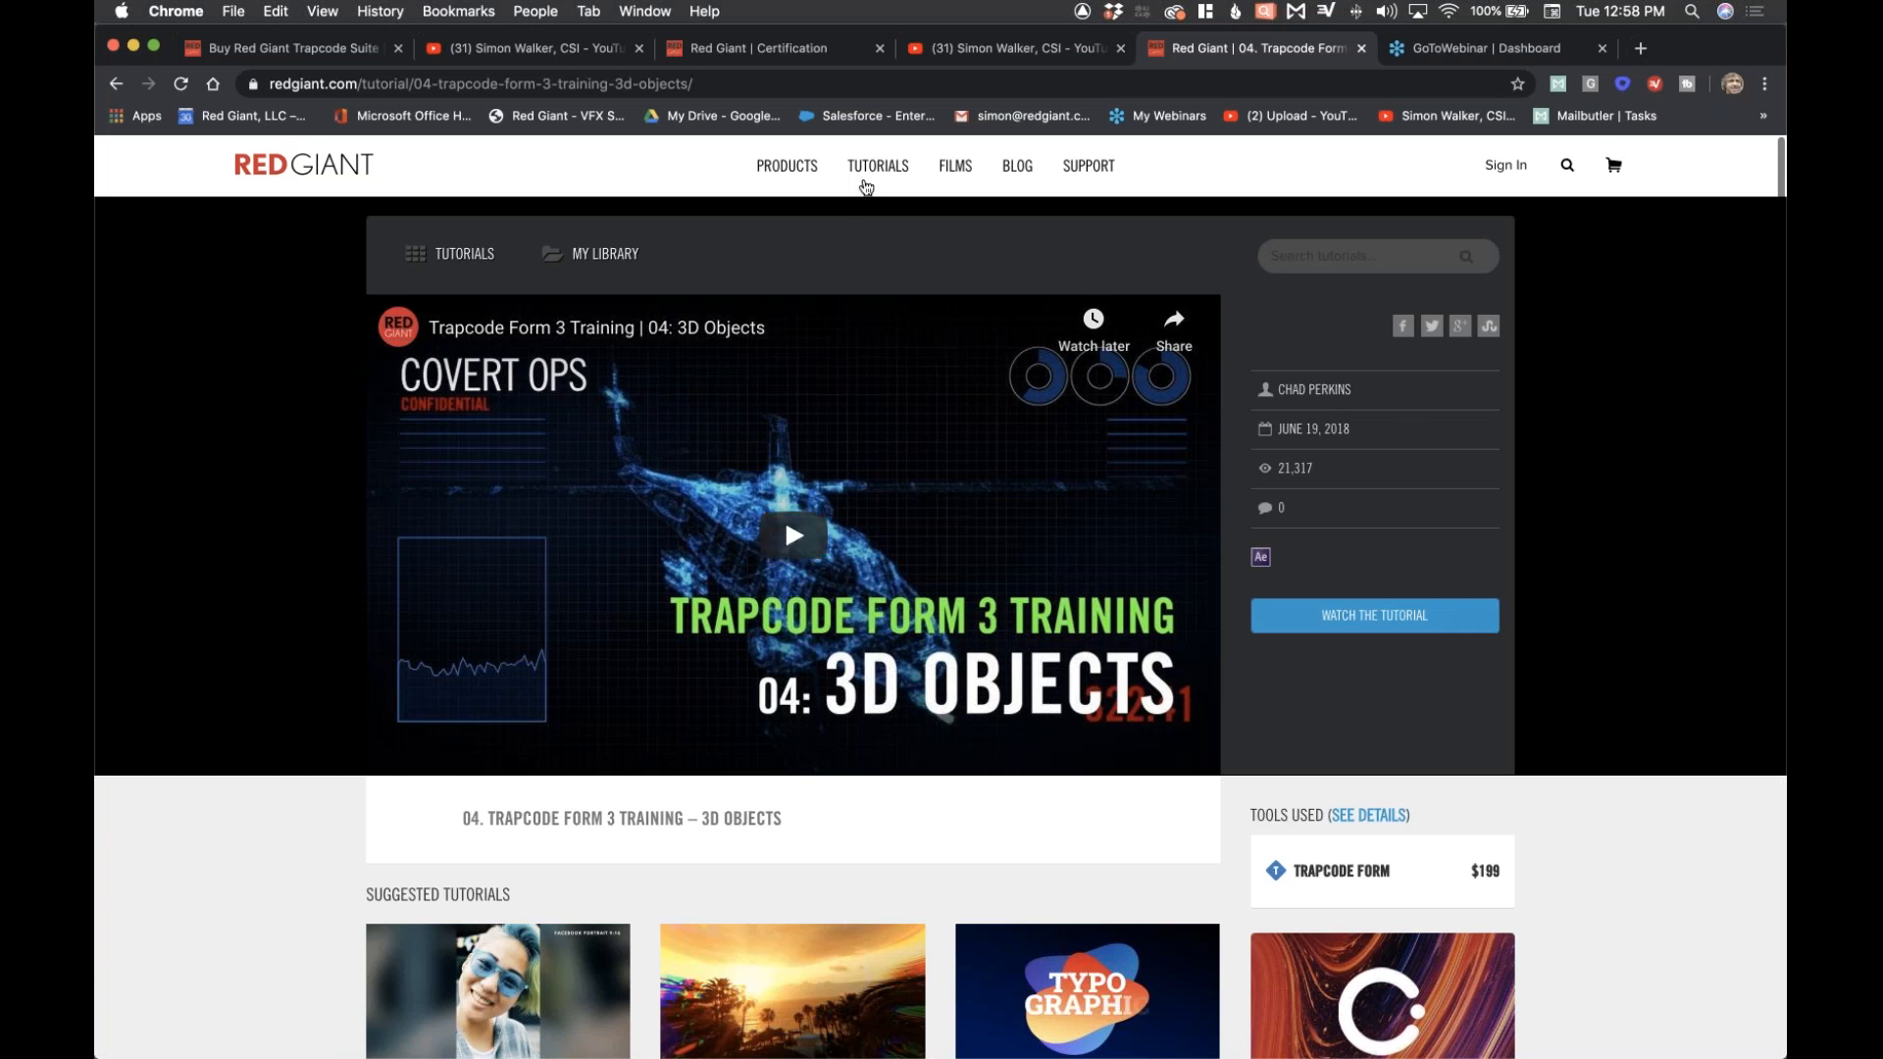
left_click(874, 170)
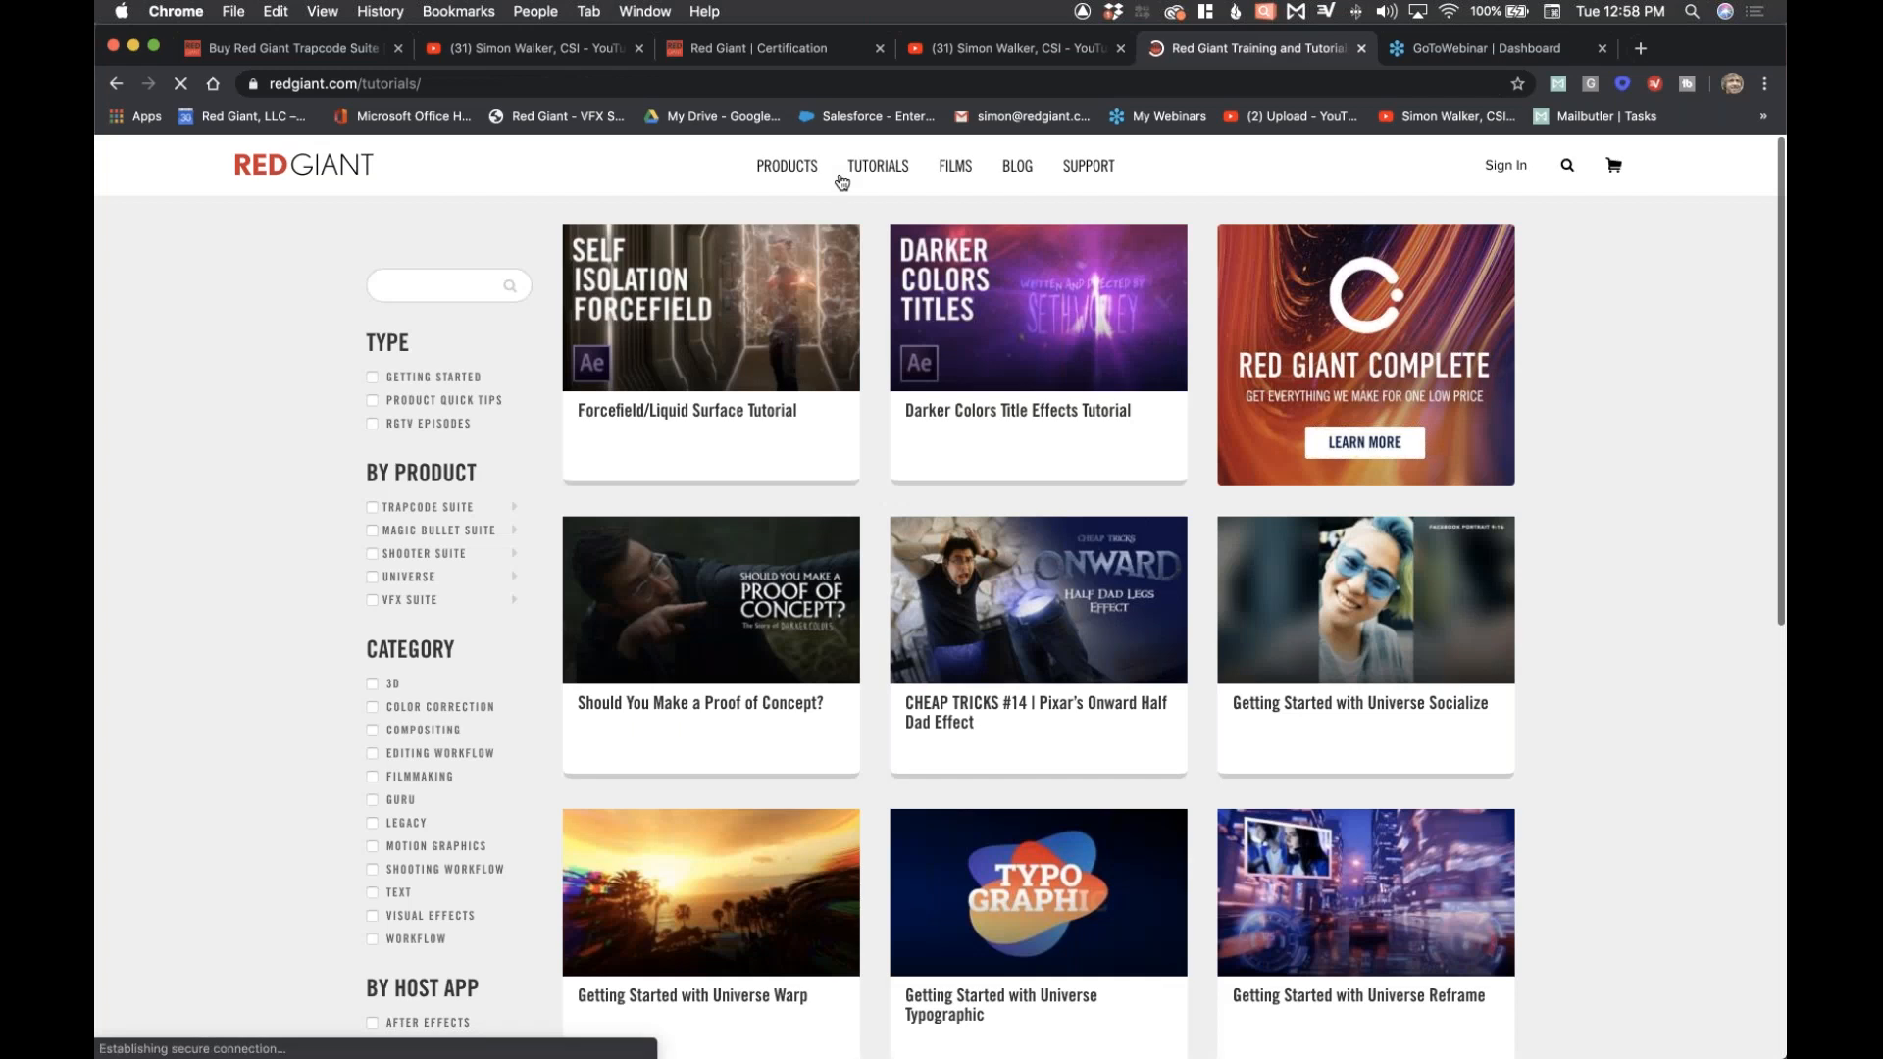
left_click(442, 285)
type("form")
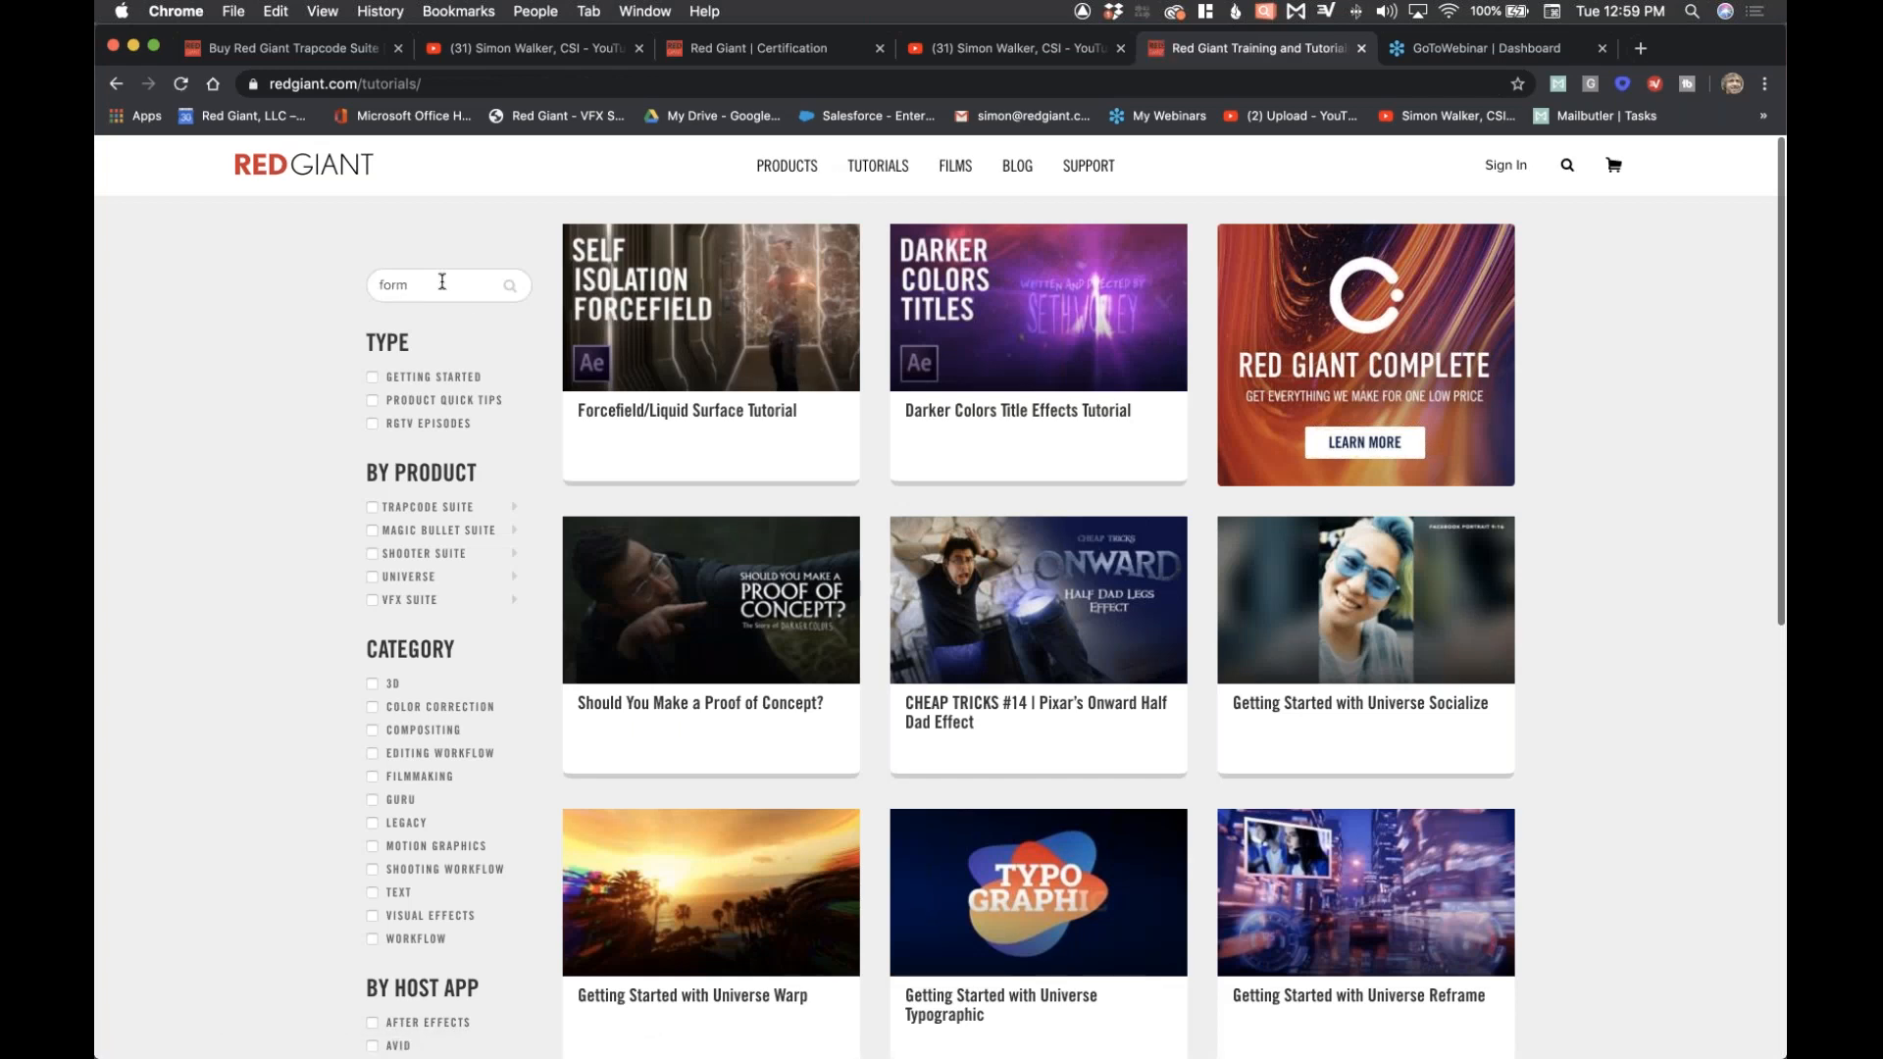
key("Return")
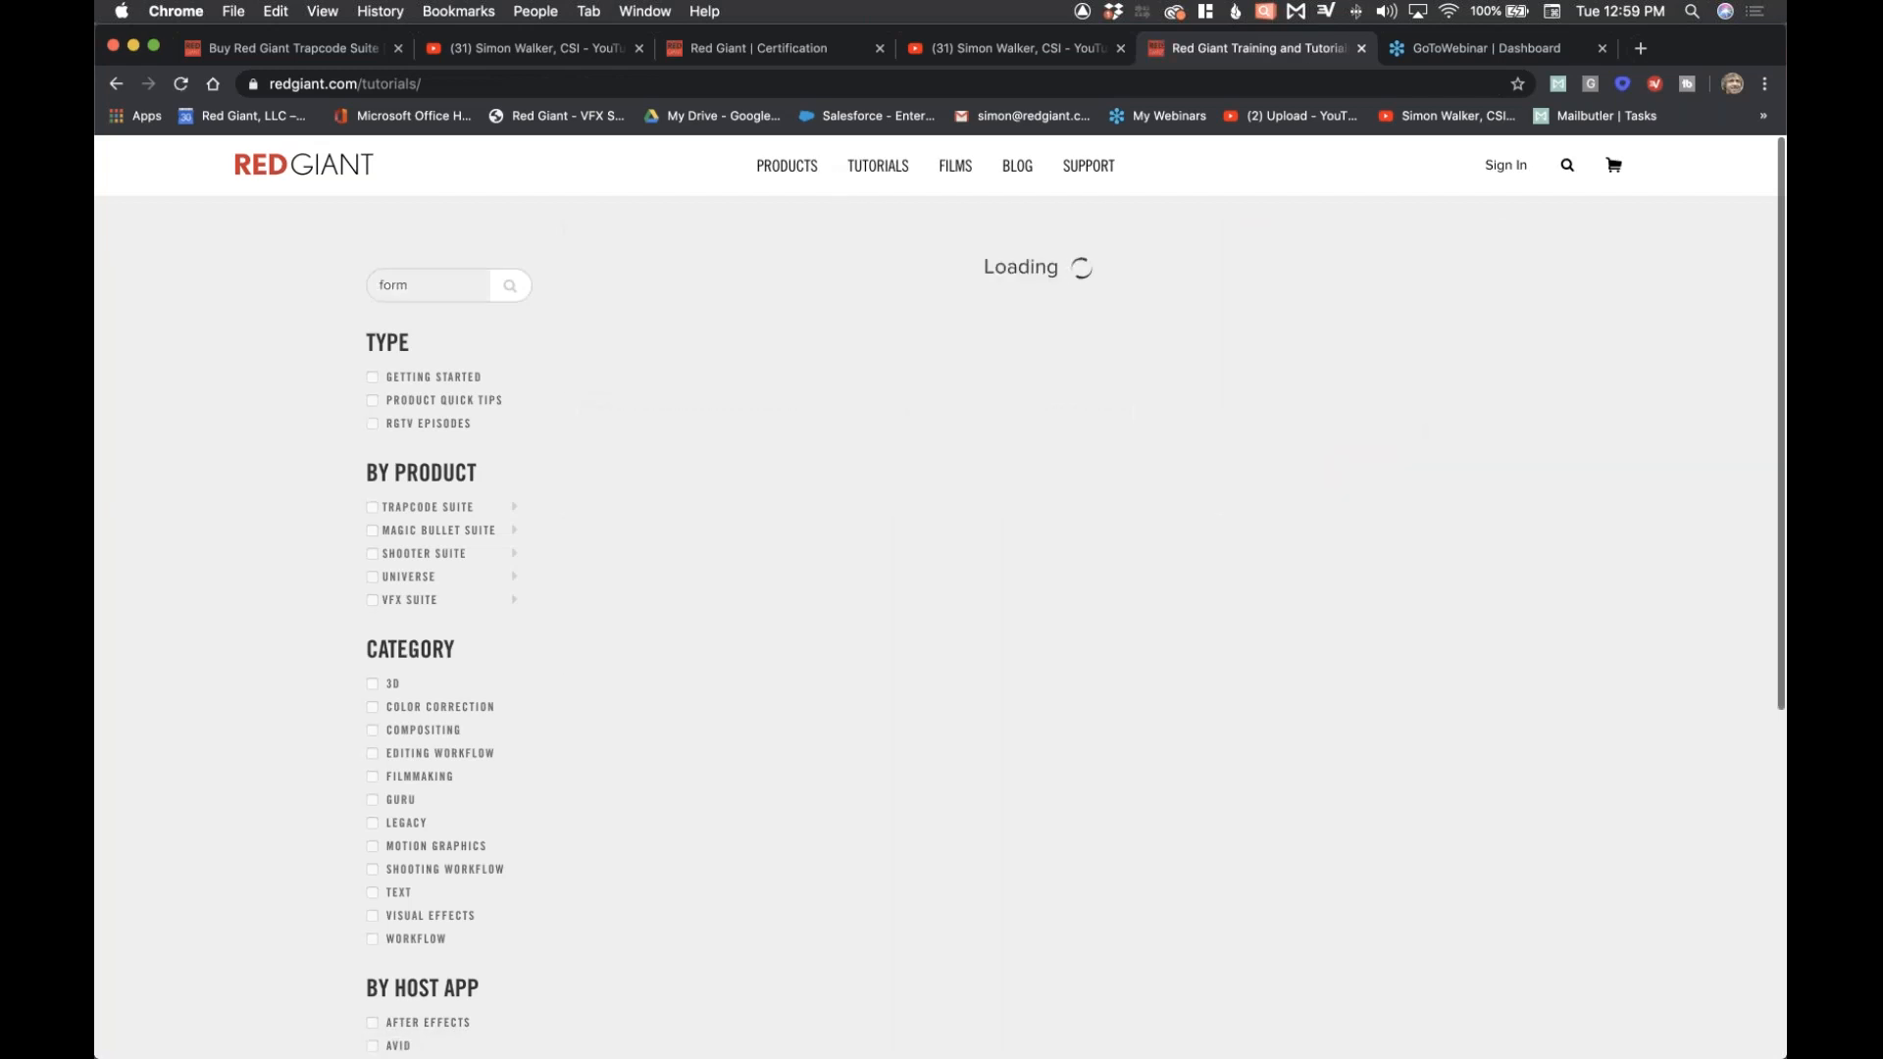
scroll(988, 632, "down", 10)
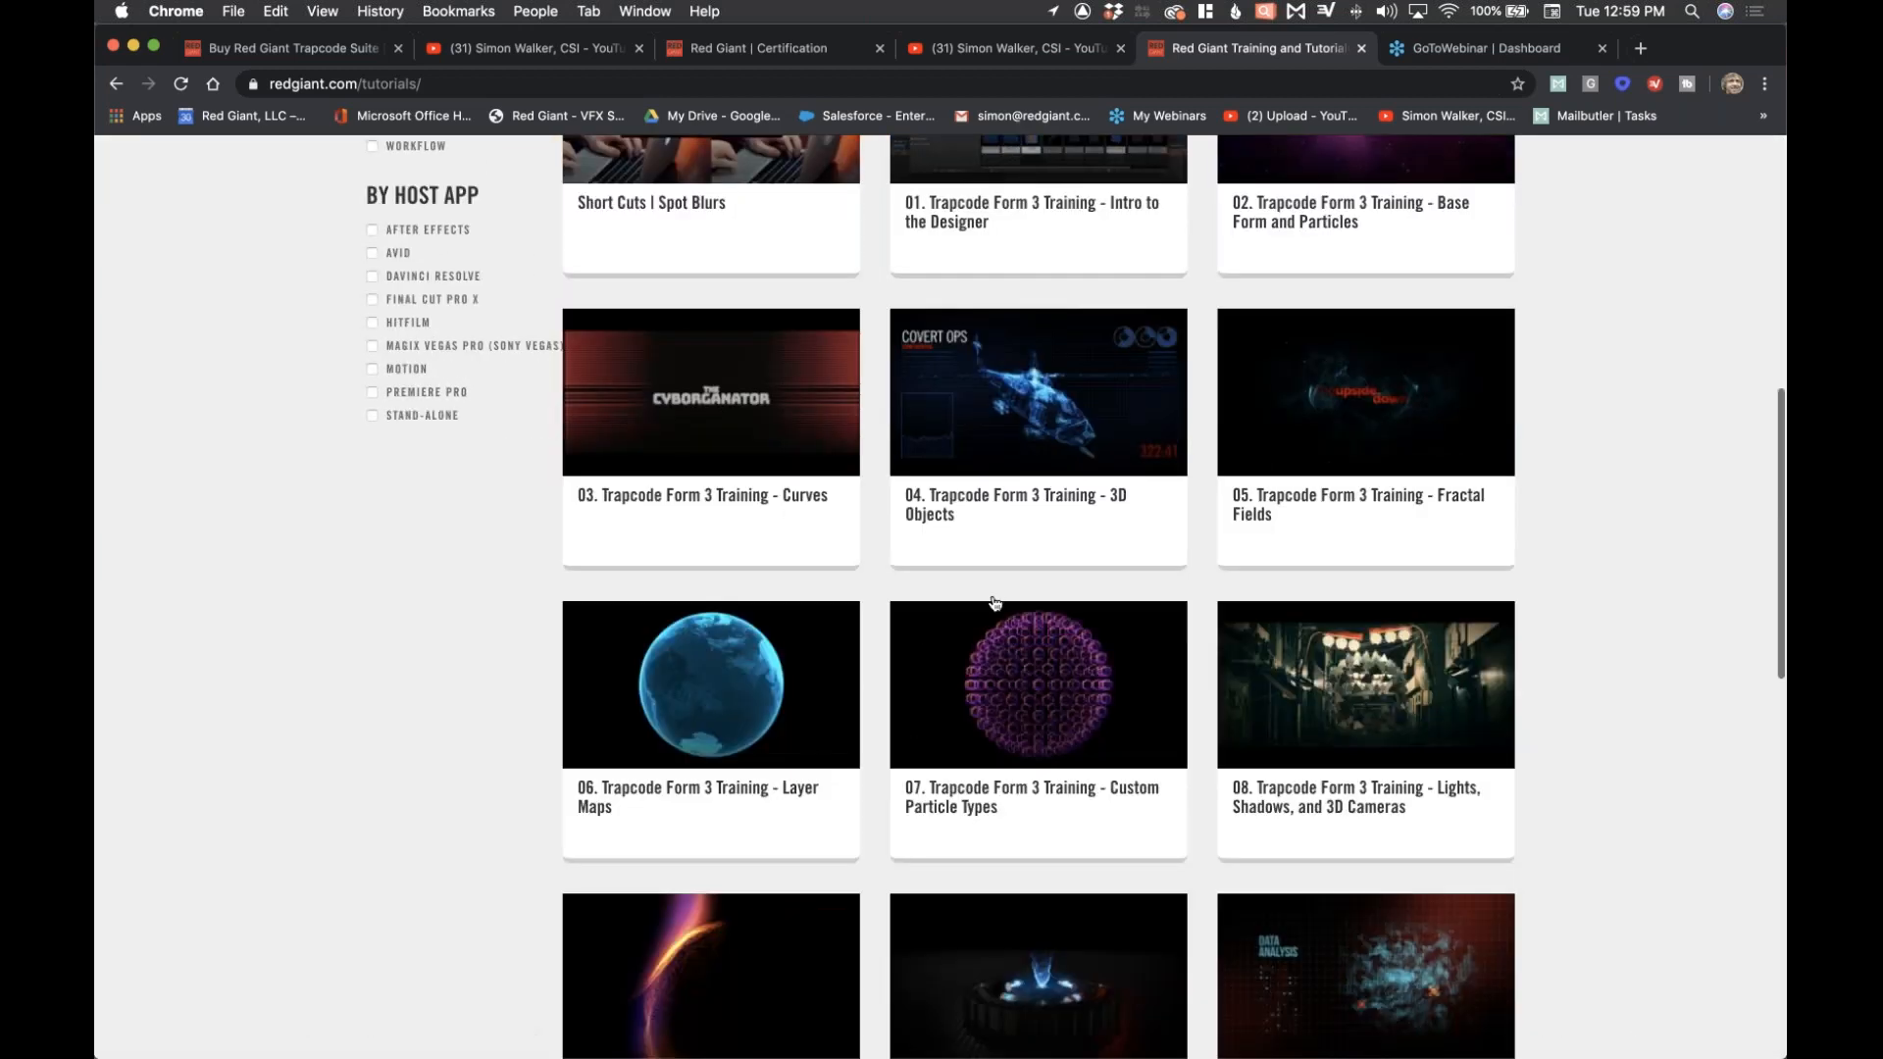
scroll(990, 511, "down", 3)
scroll(1040, 590, "down", 3)
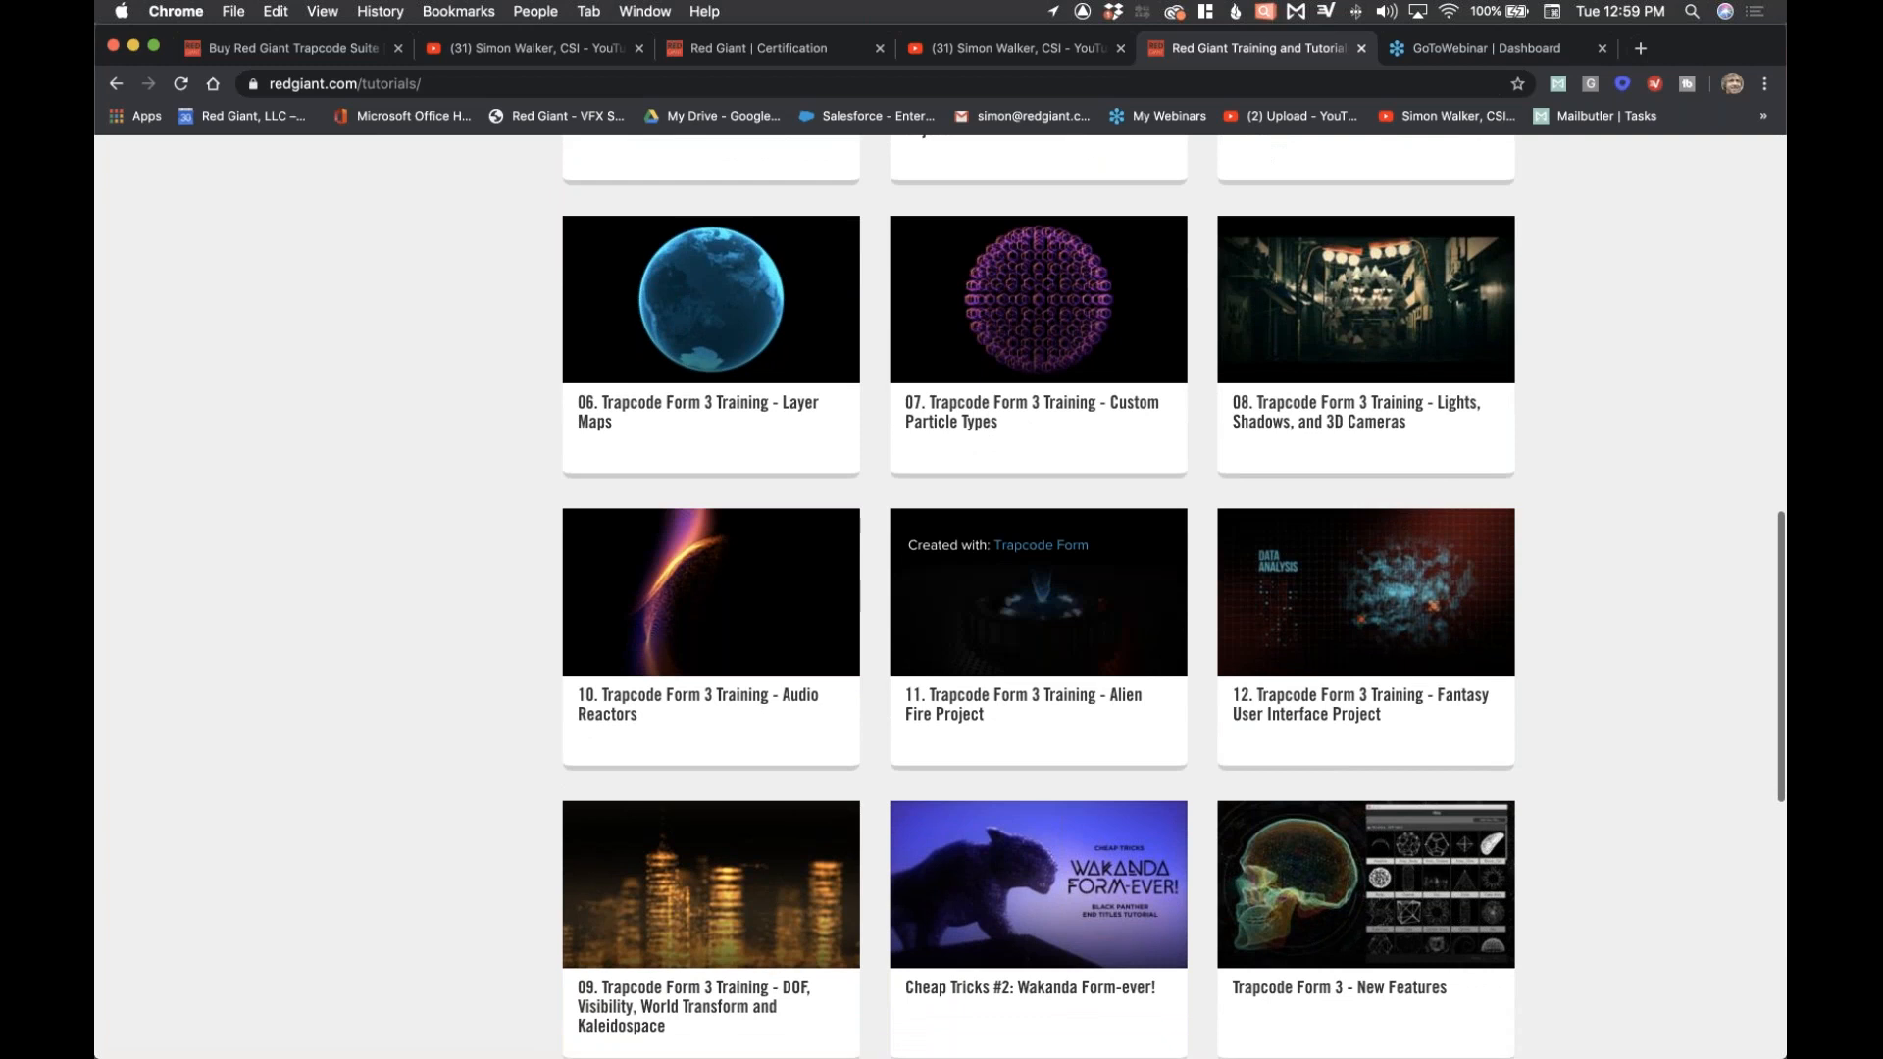
scroll(1039, 589, "up", 10)
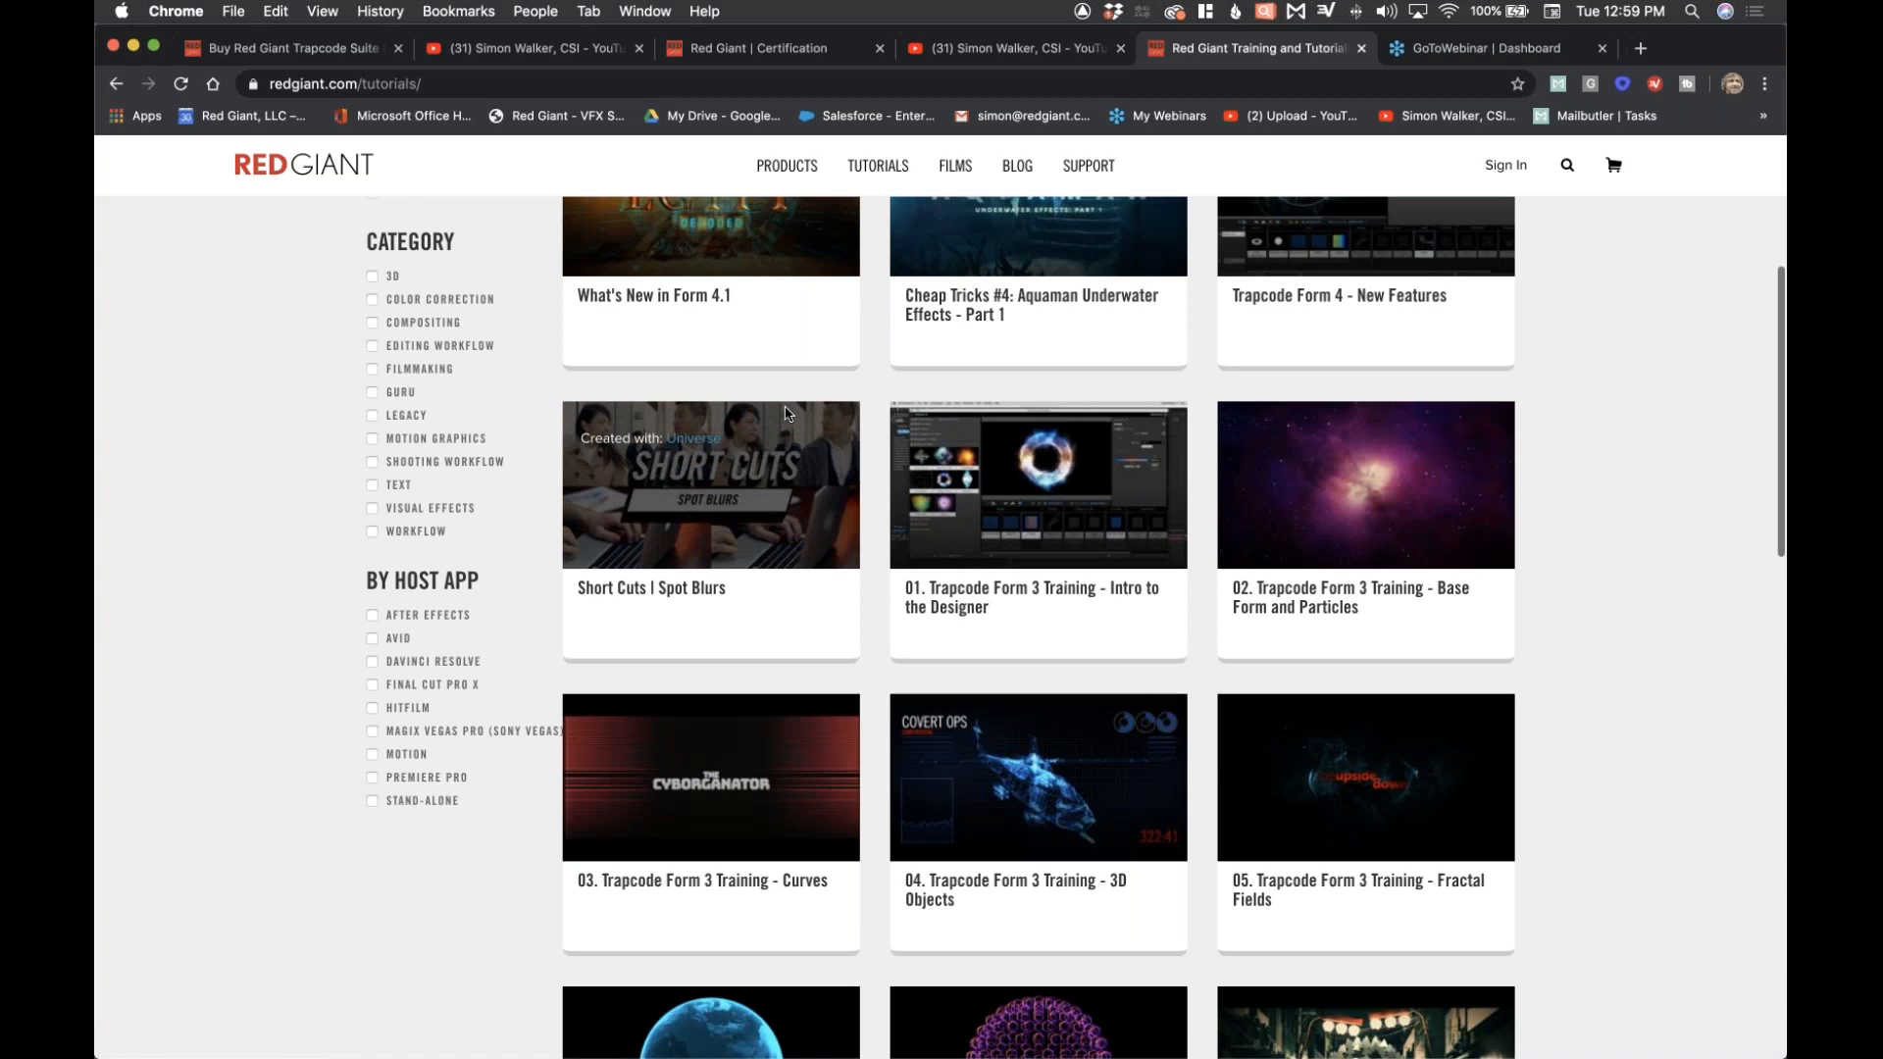
Browse the YouTube channel's uploaded videos, open "Fast 3D compositing with Horizon and Mir" and pause its playback.
left_click(499, 51)
scroll(912, 540, "down", 5)
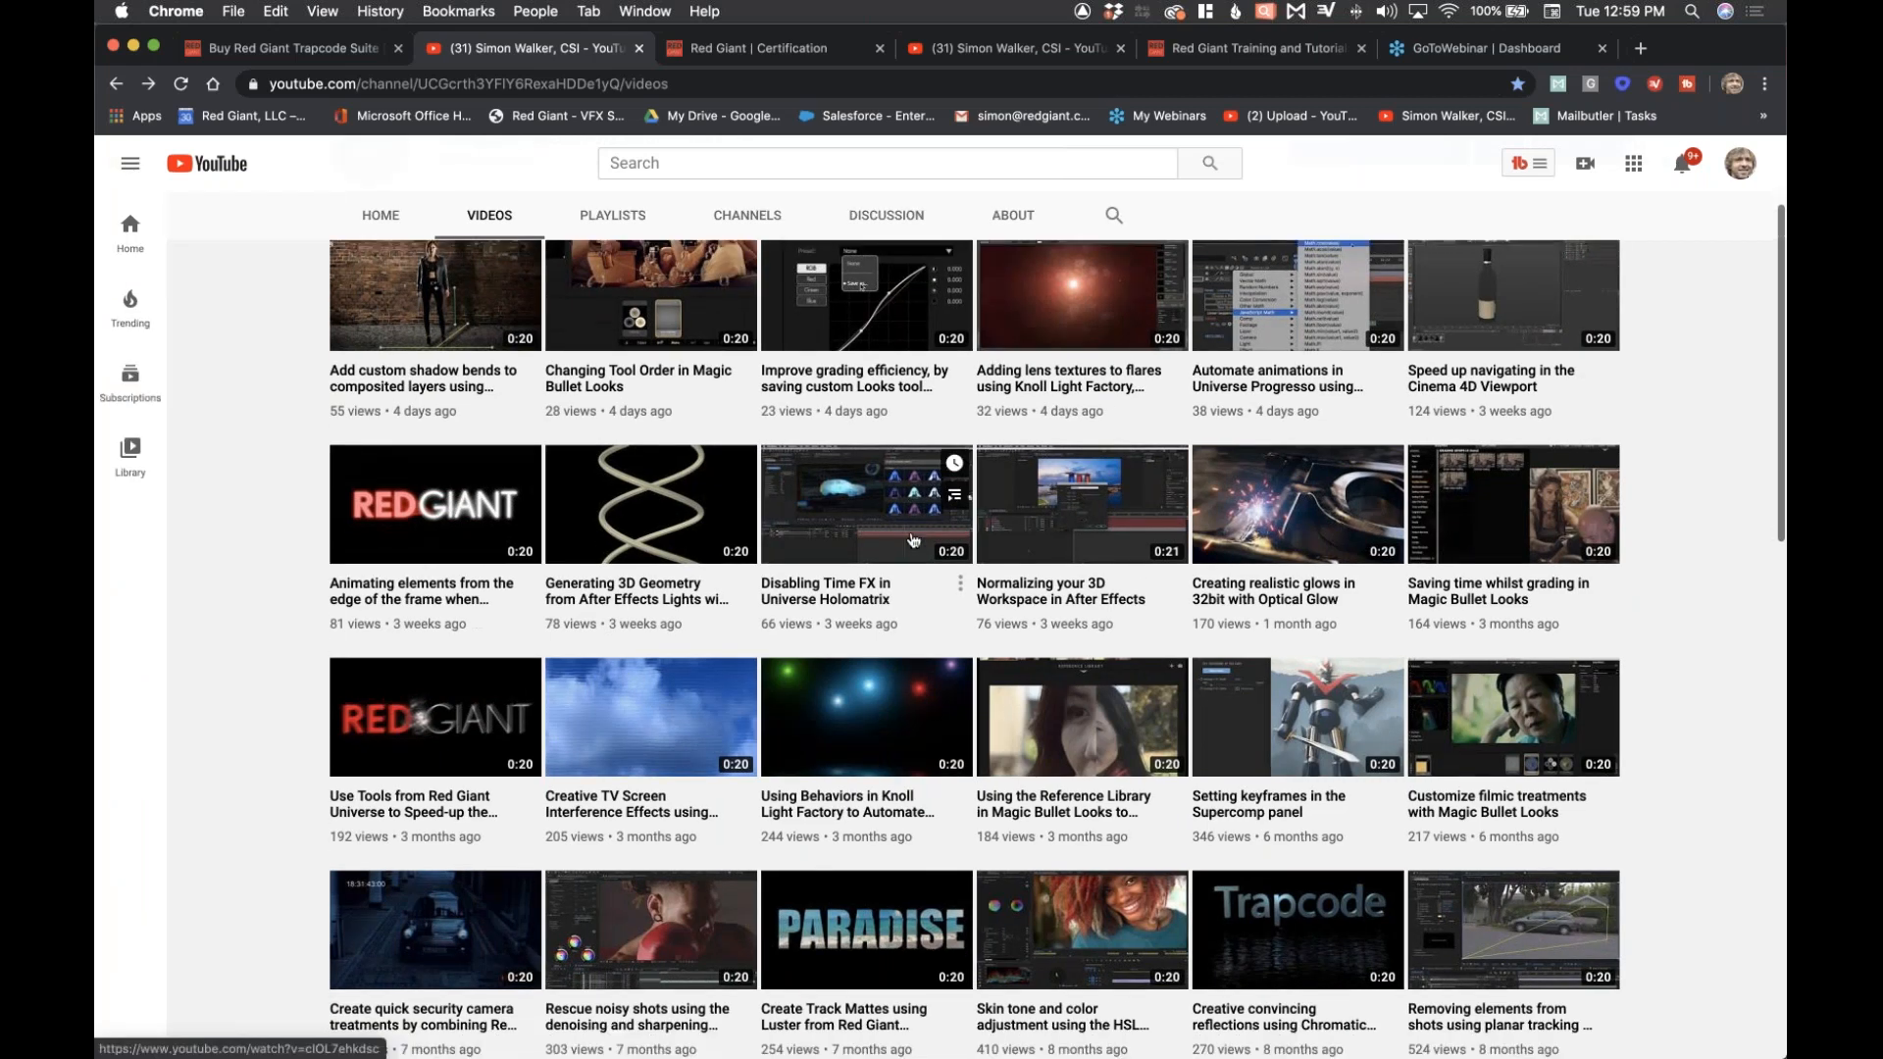
scroll(912, 540, "down", 6)
scroll(687, 490, "down", 4)
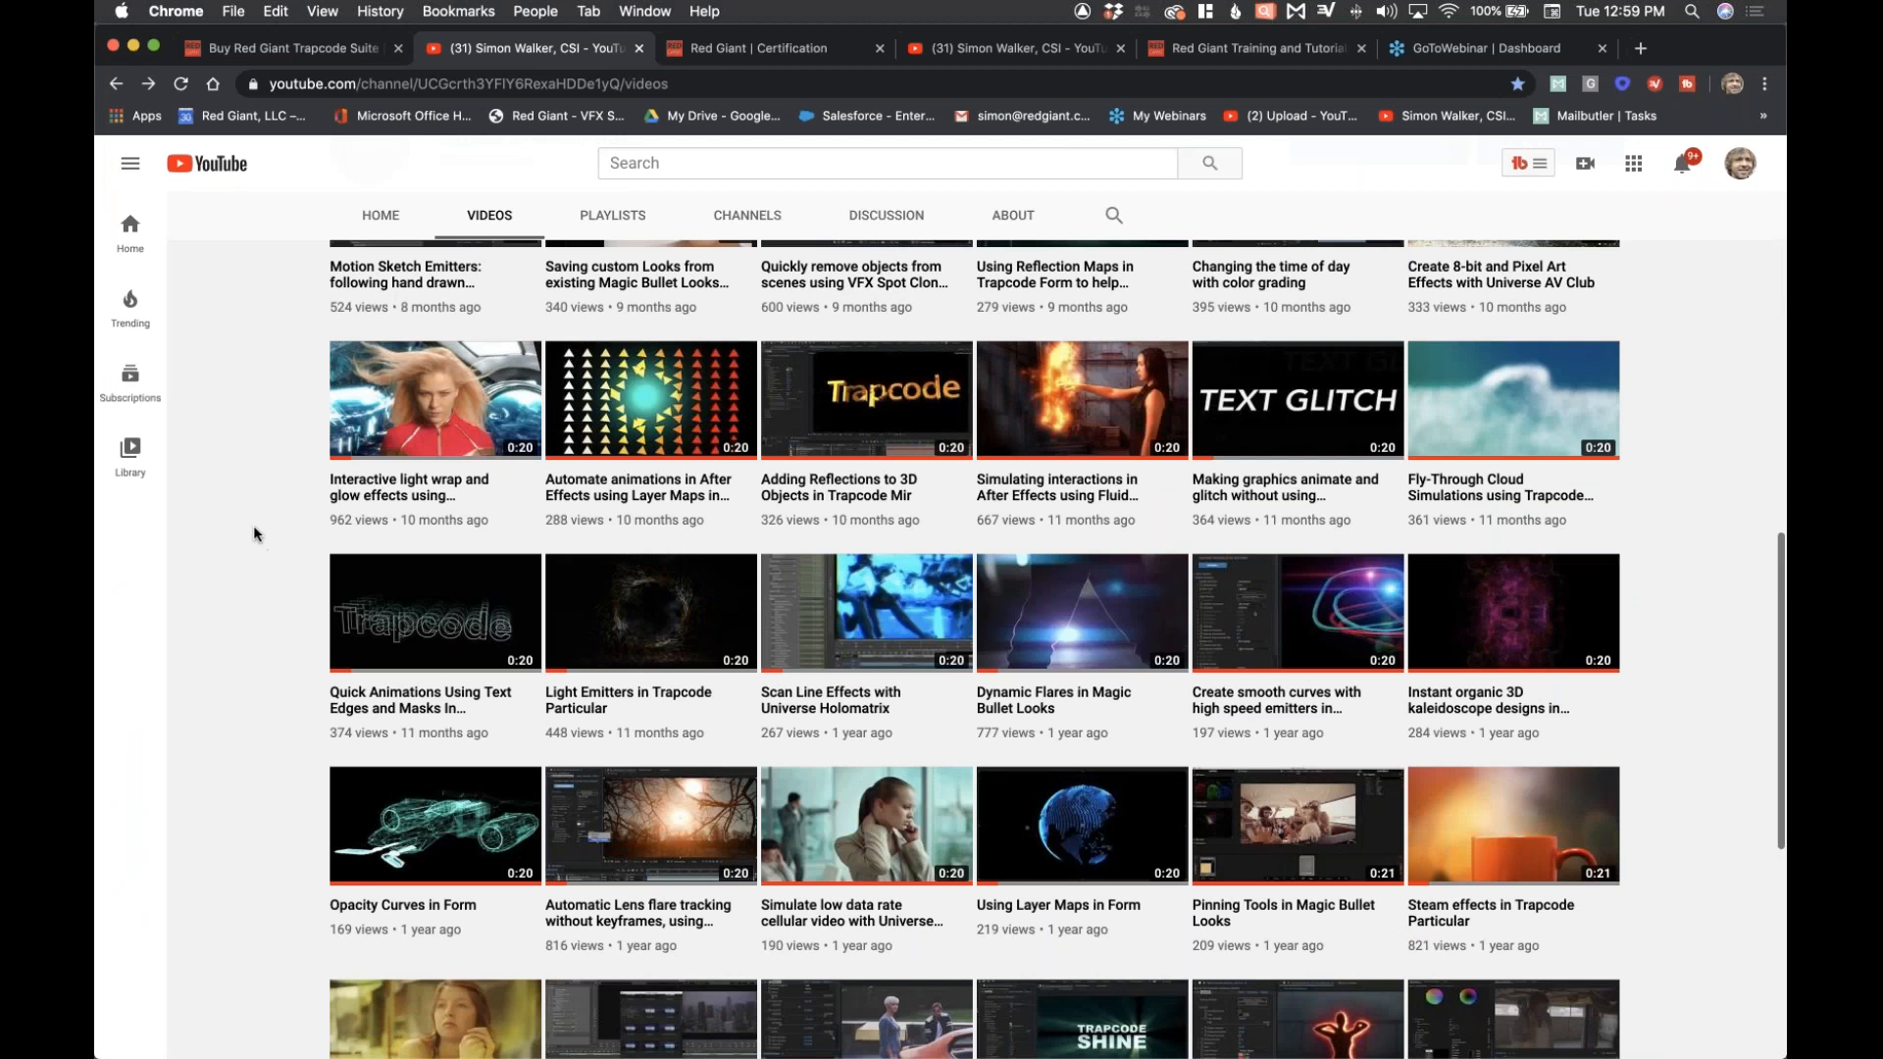
scroll(254, 535, "down", 5)
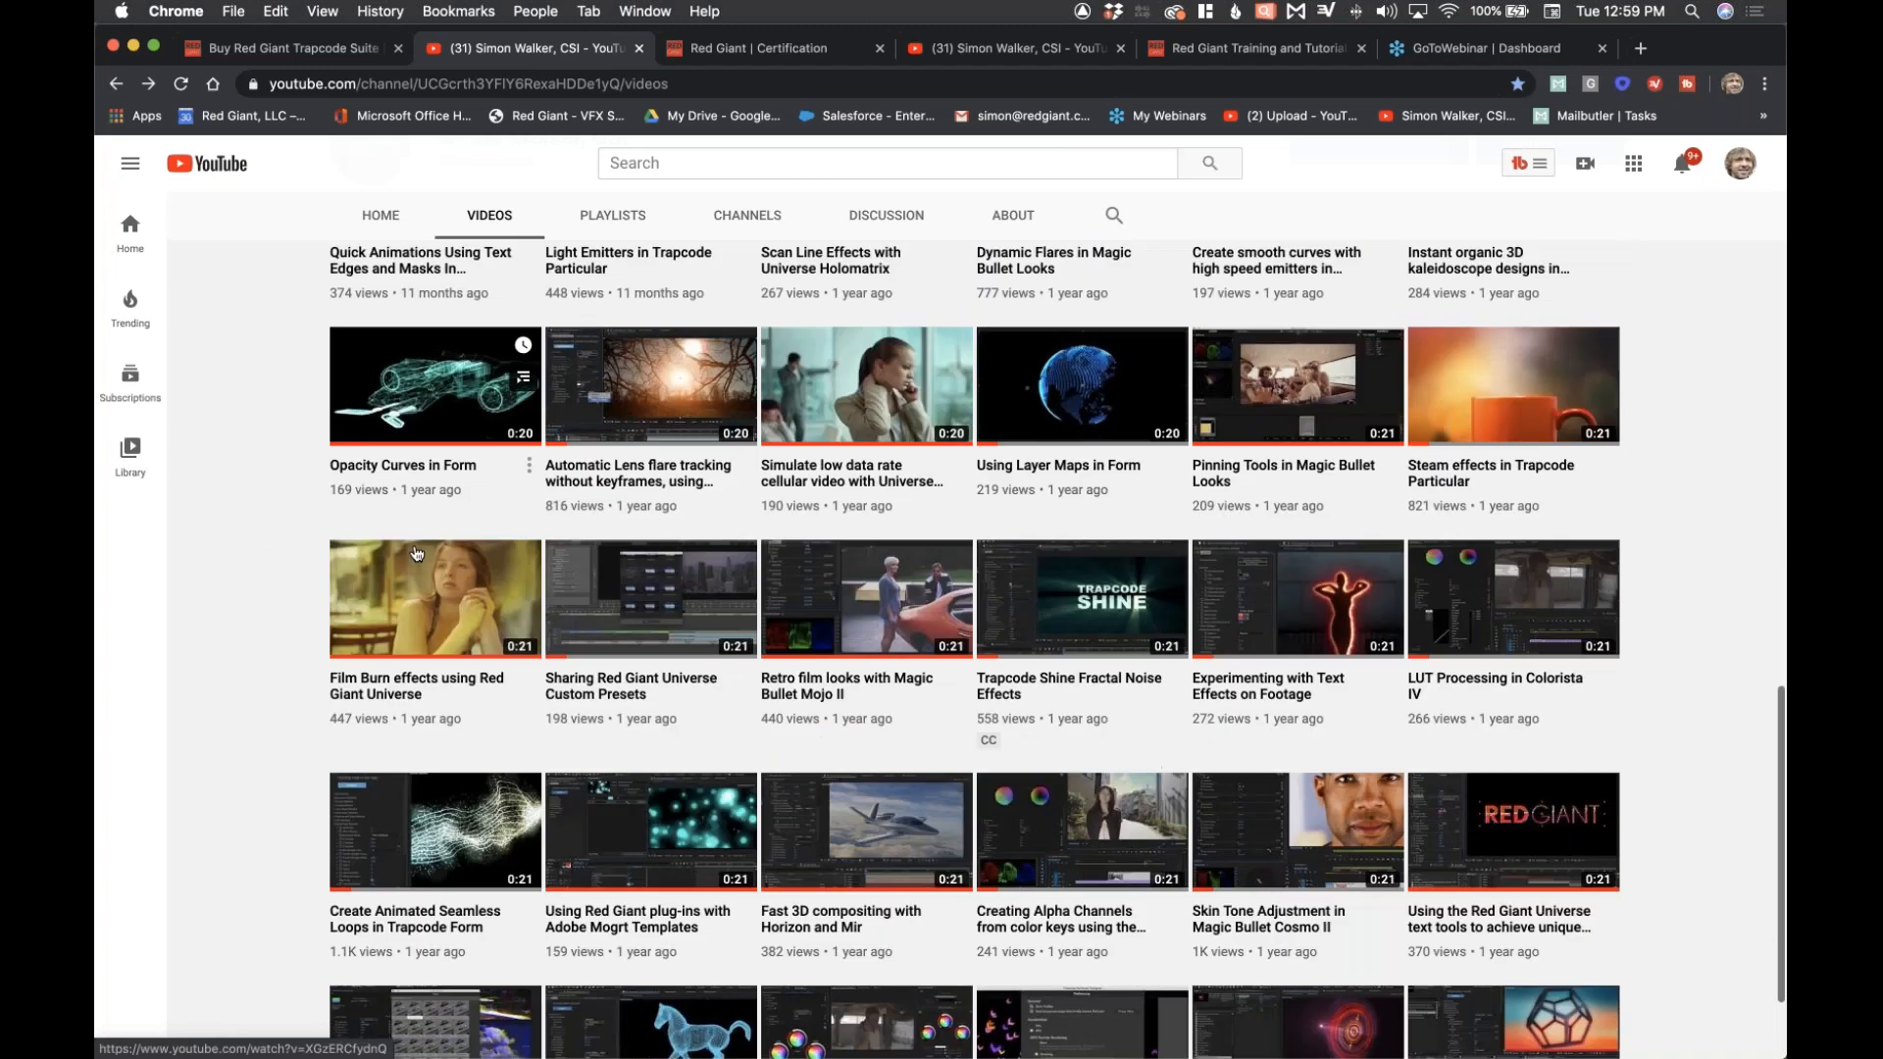
scroll(413, 554, "down", 1)
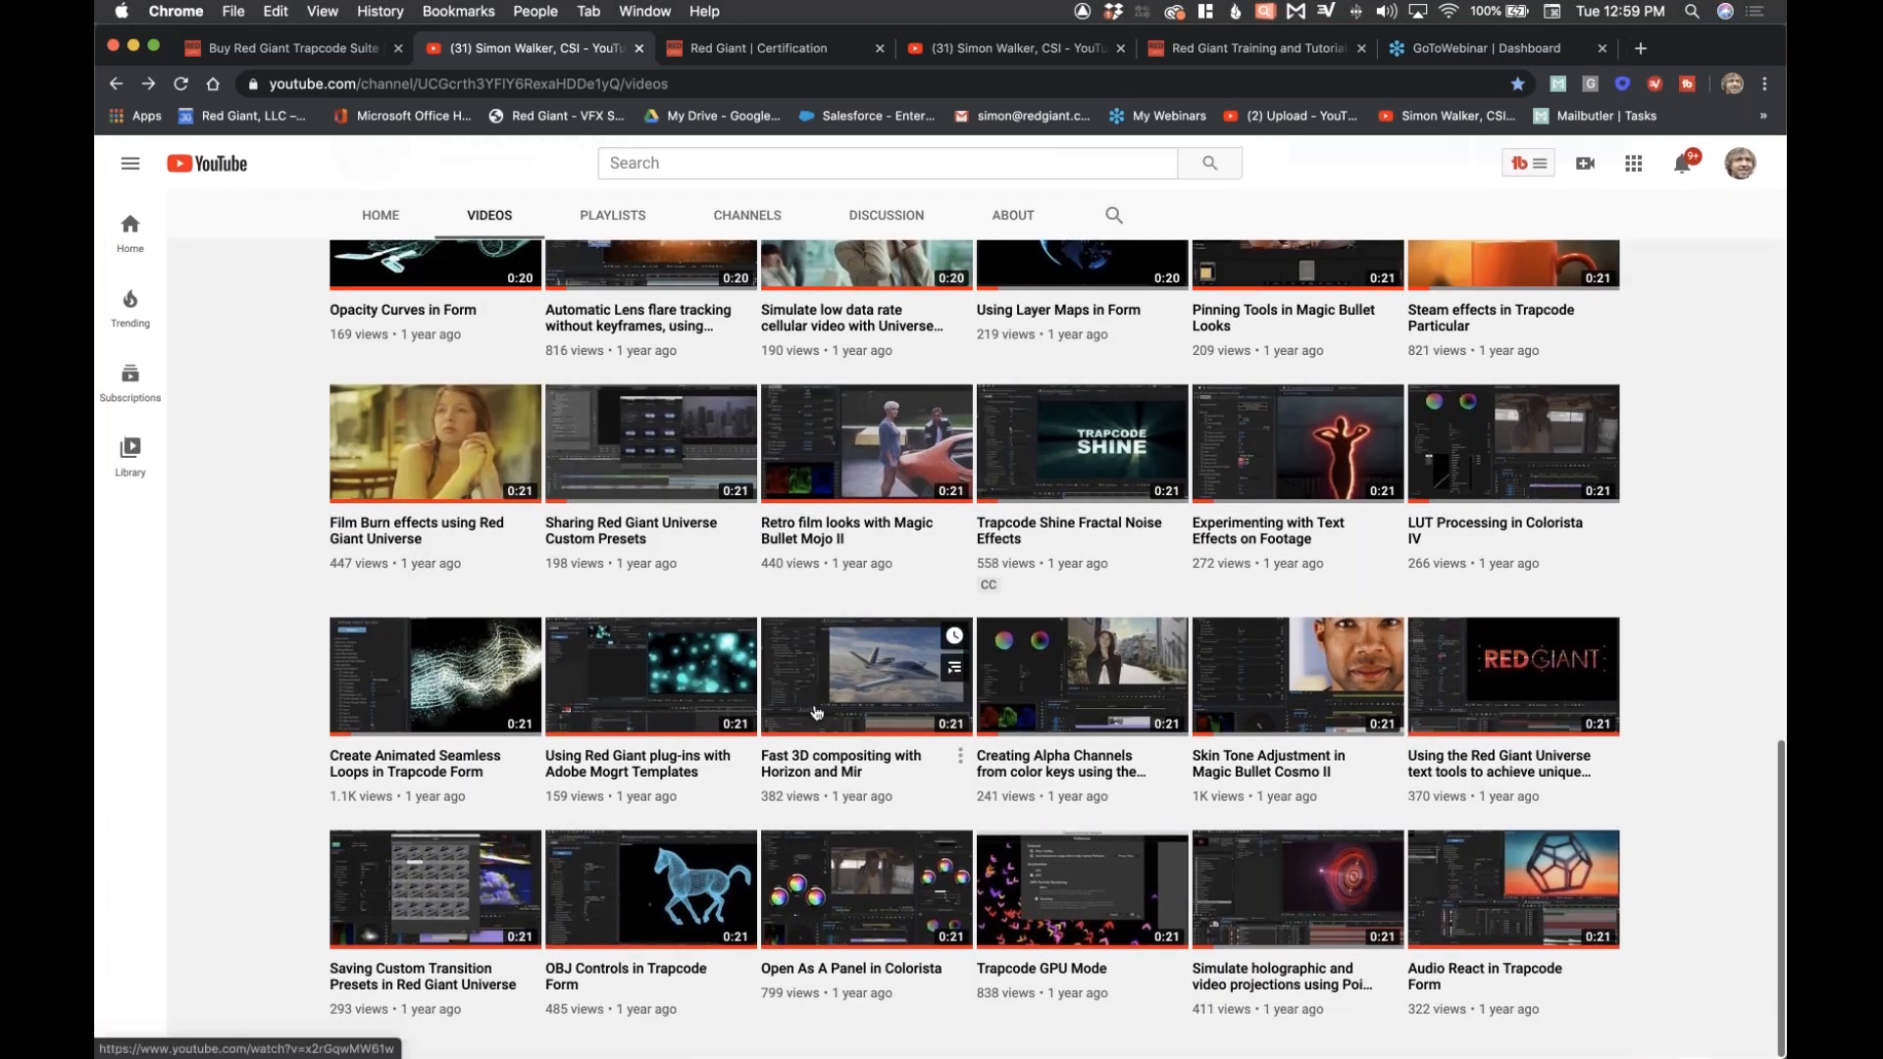
left_click(868, 698)
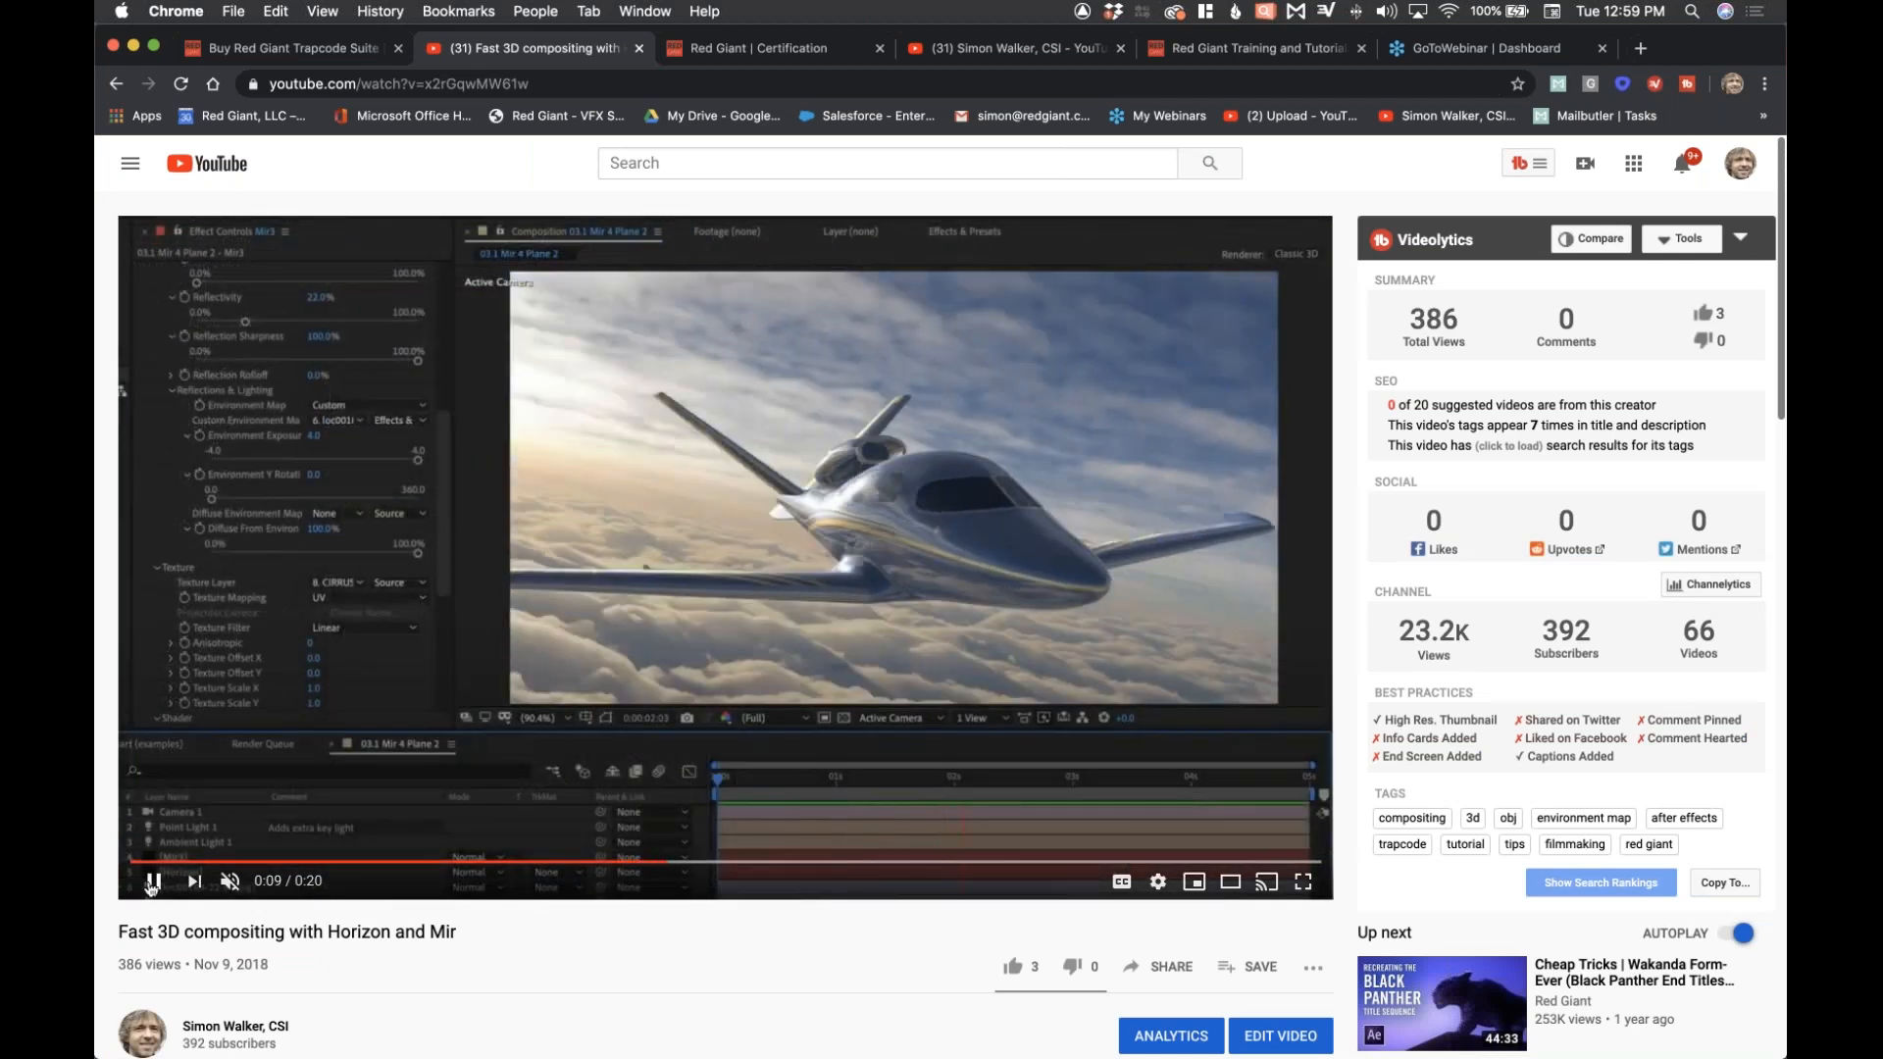
left_click(151, 882)
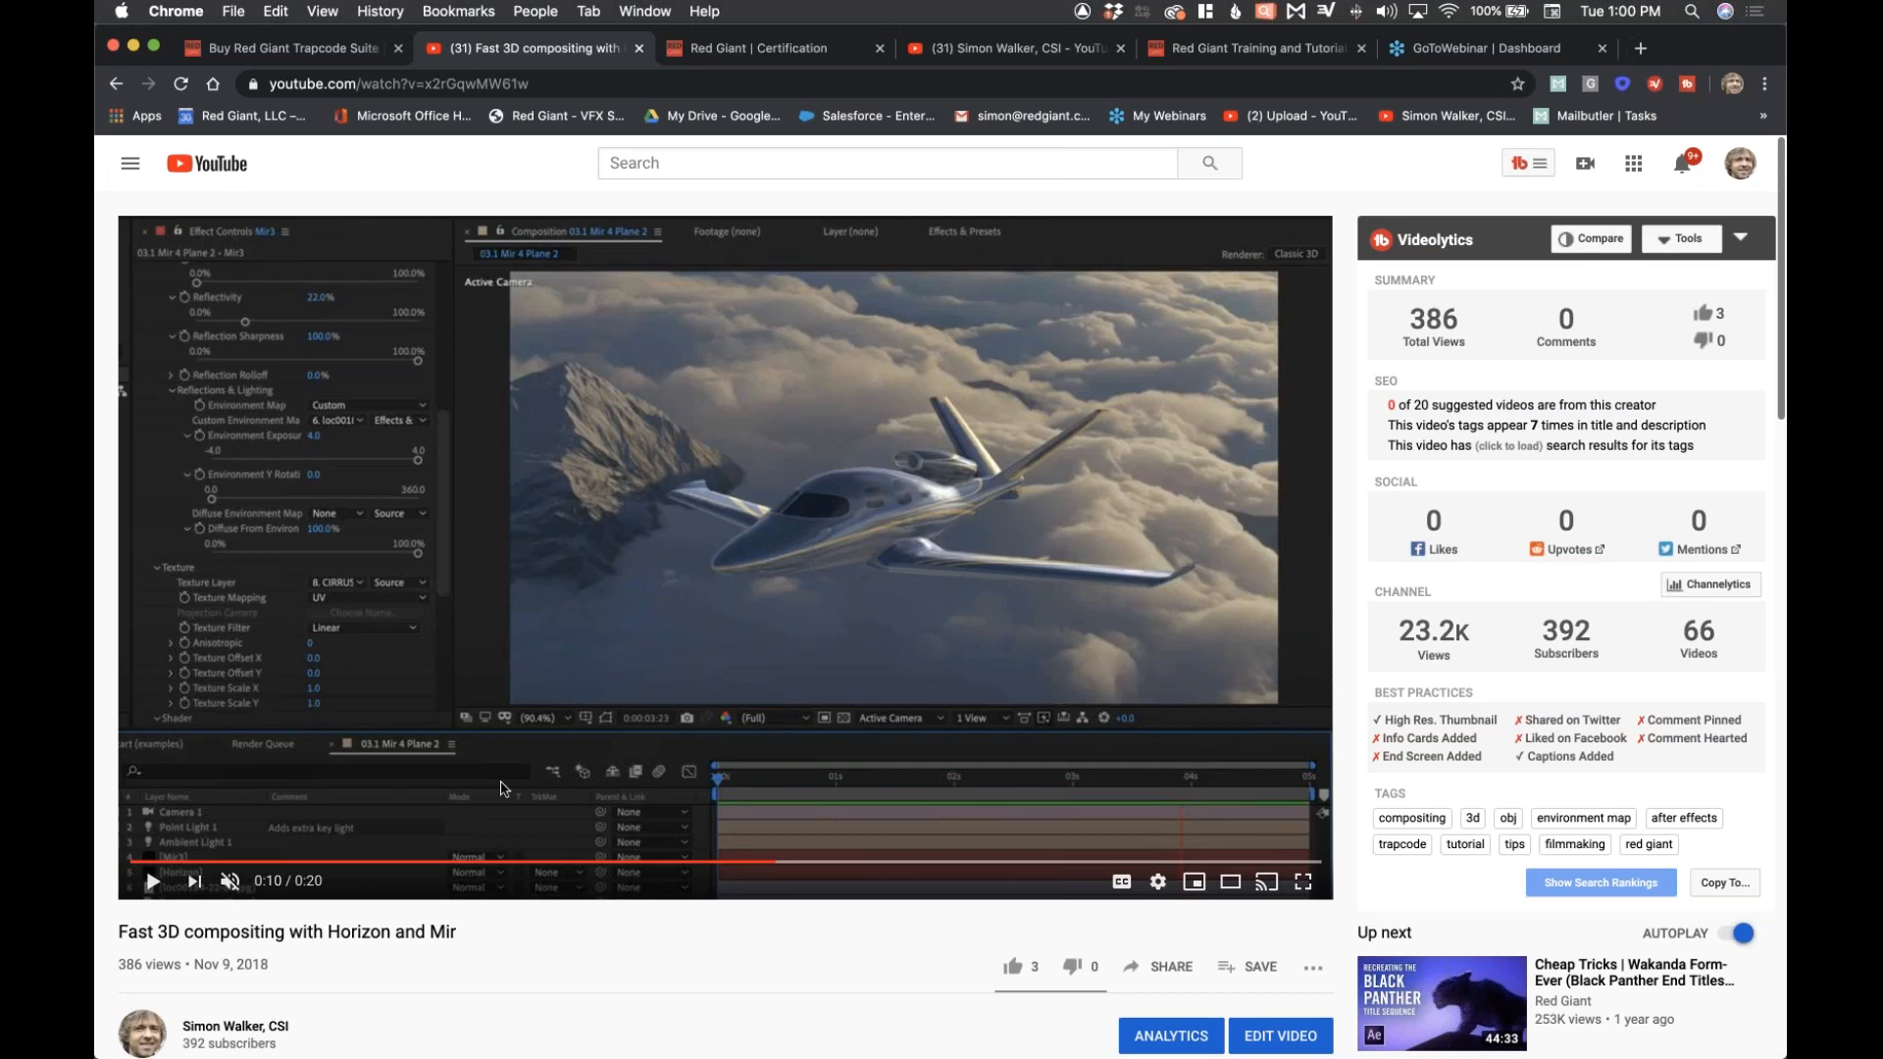
Expand the video's full description and examine its explanation, credits and project file link.
scroll(501, 789, "down", 3)
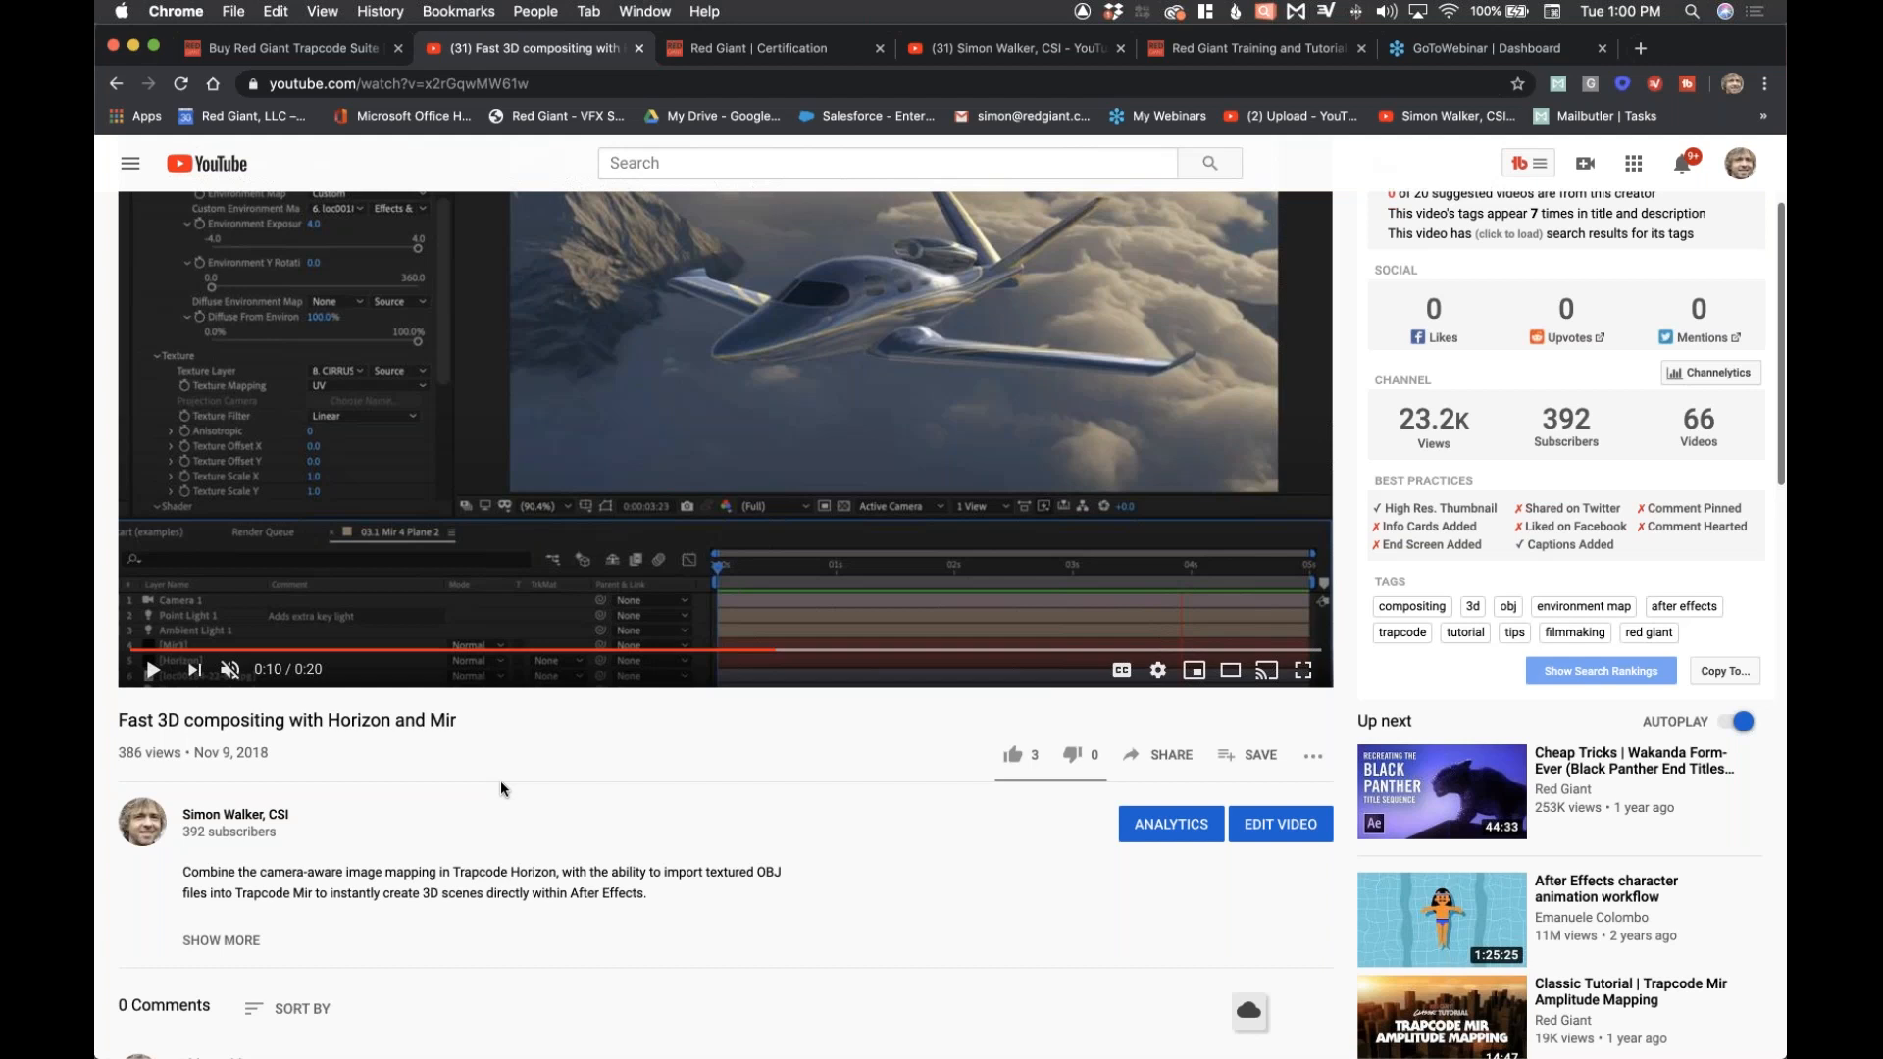
left_click(219, 944)
scroll(431, 883, "down", 5)
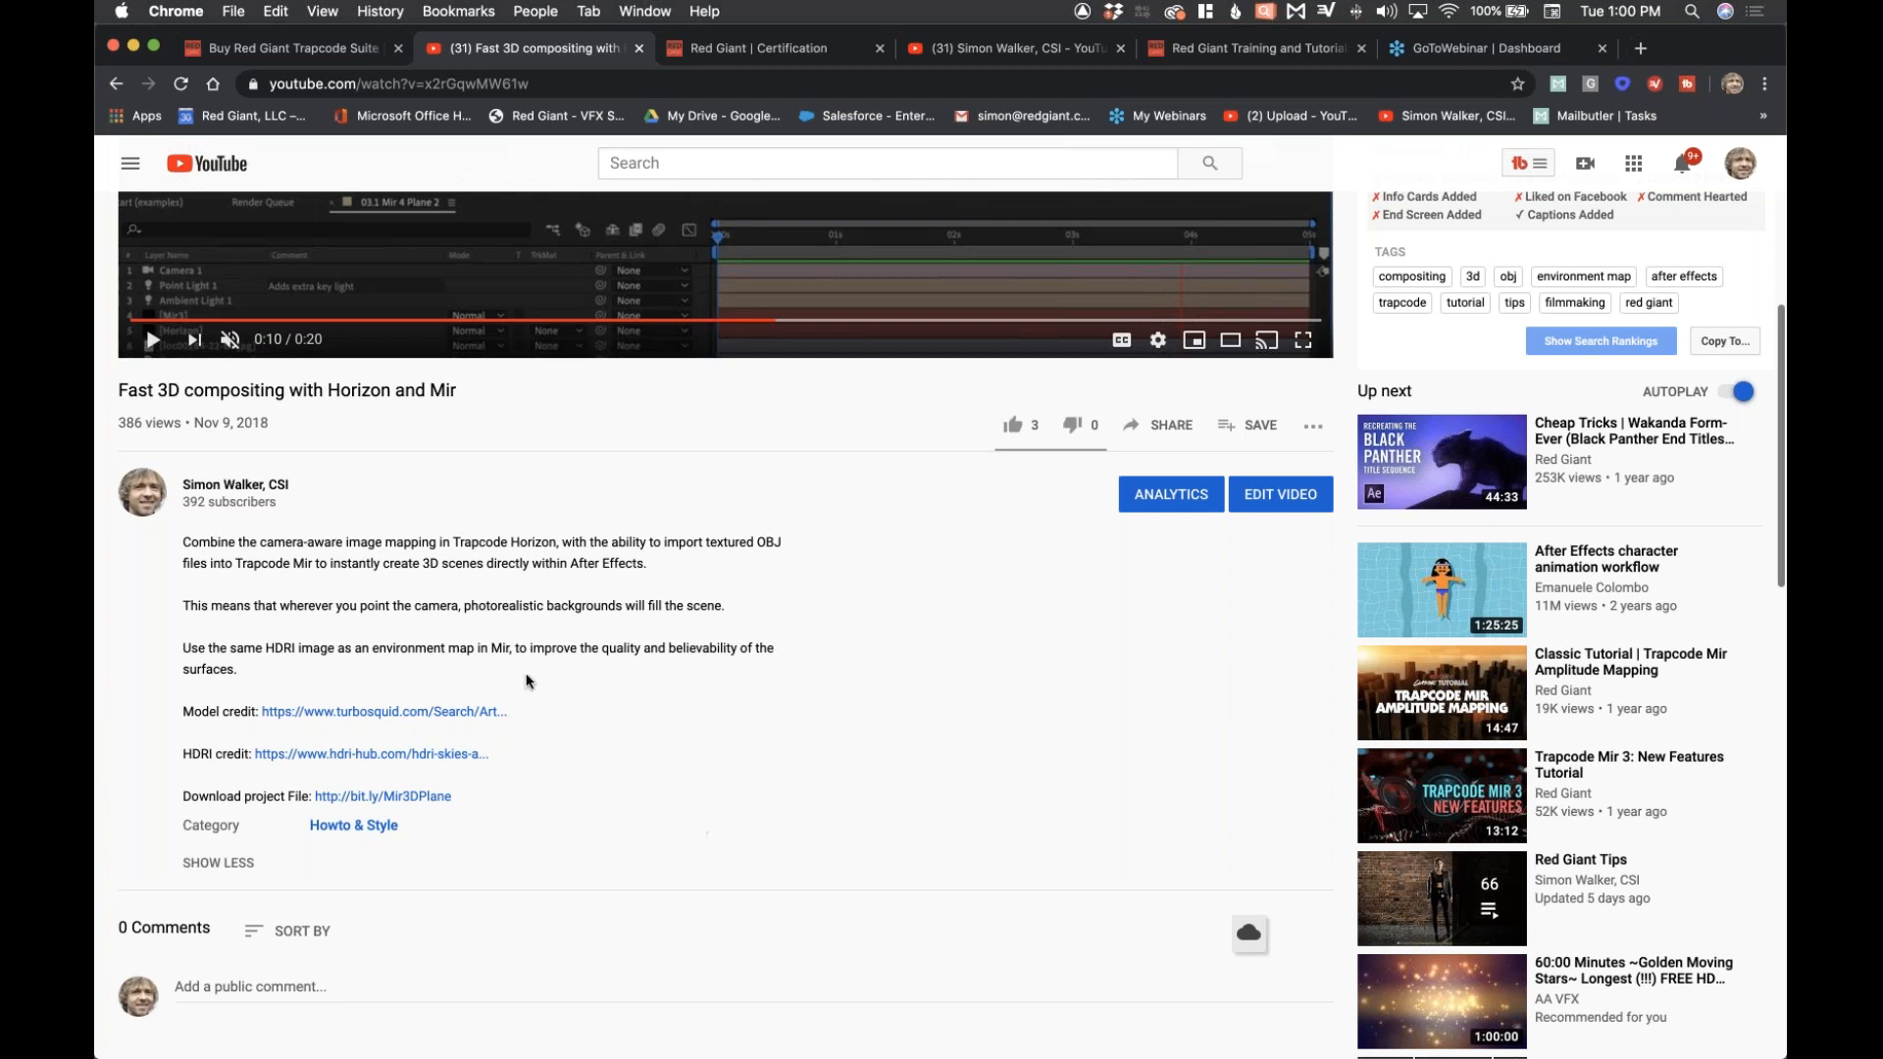
Return to the channel's video list and bring up the Trapcode Suite product page.
left_click(115, 83)
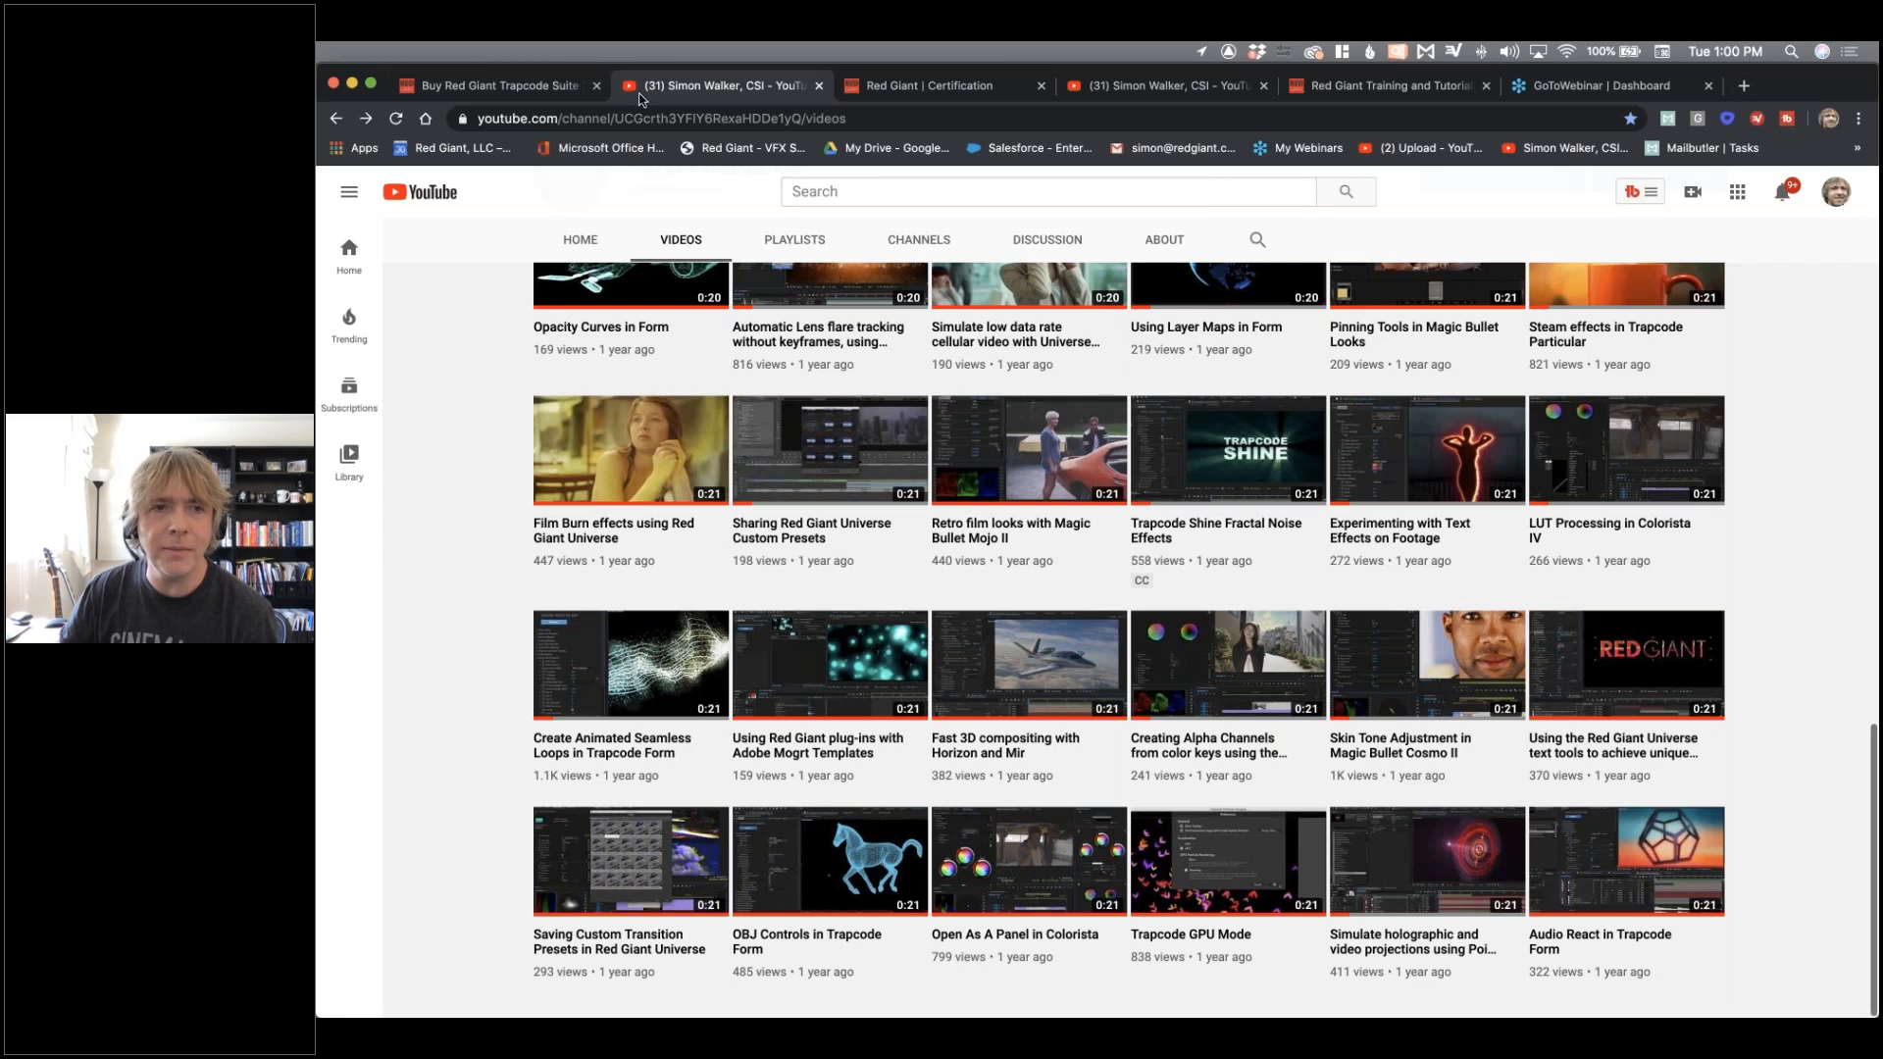
left_click(501, 85)
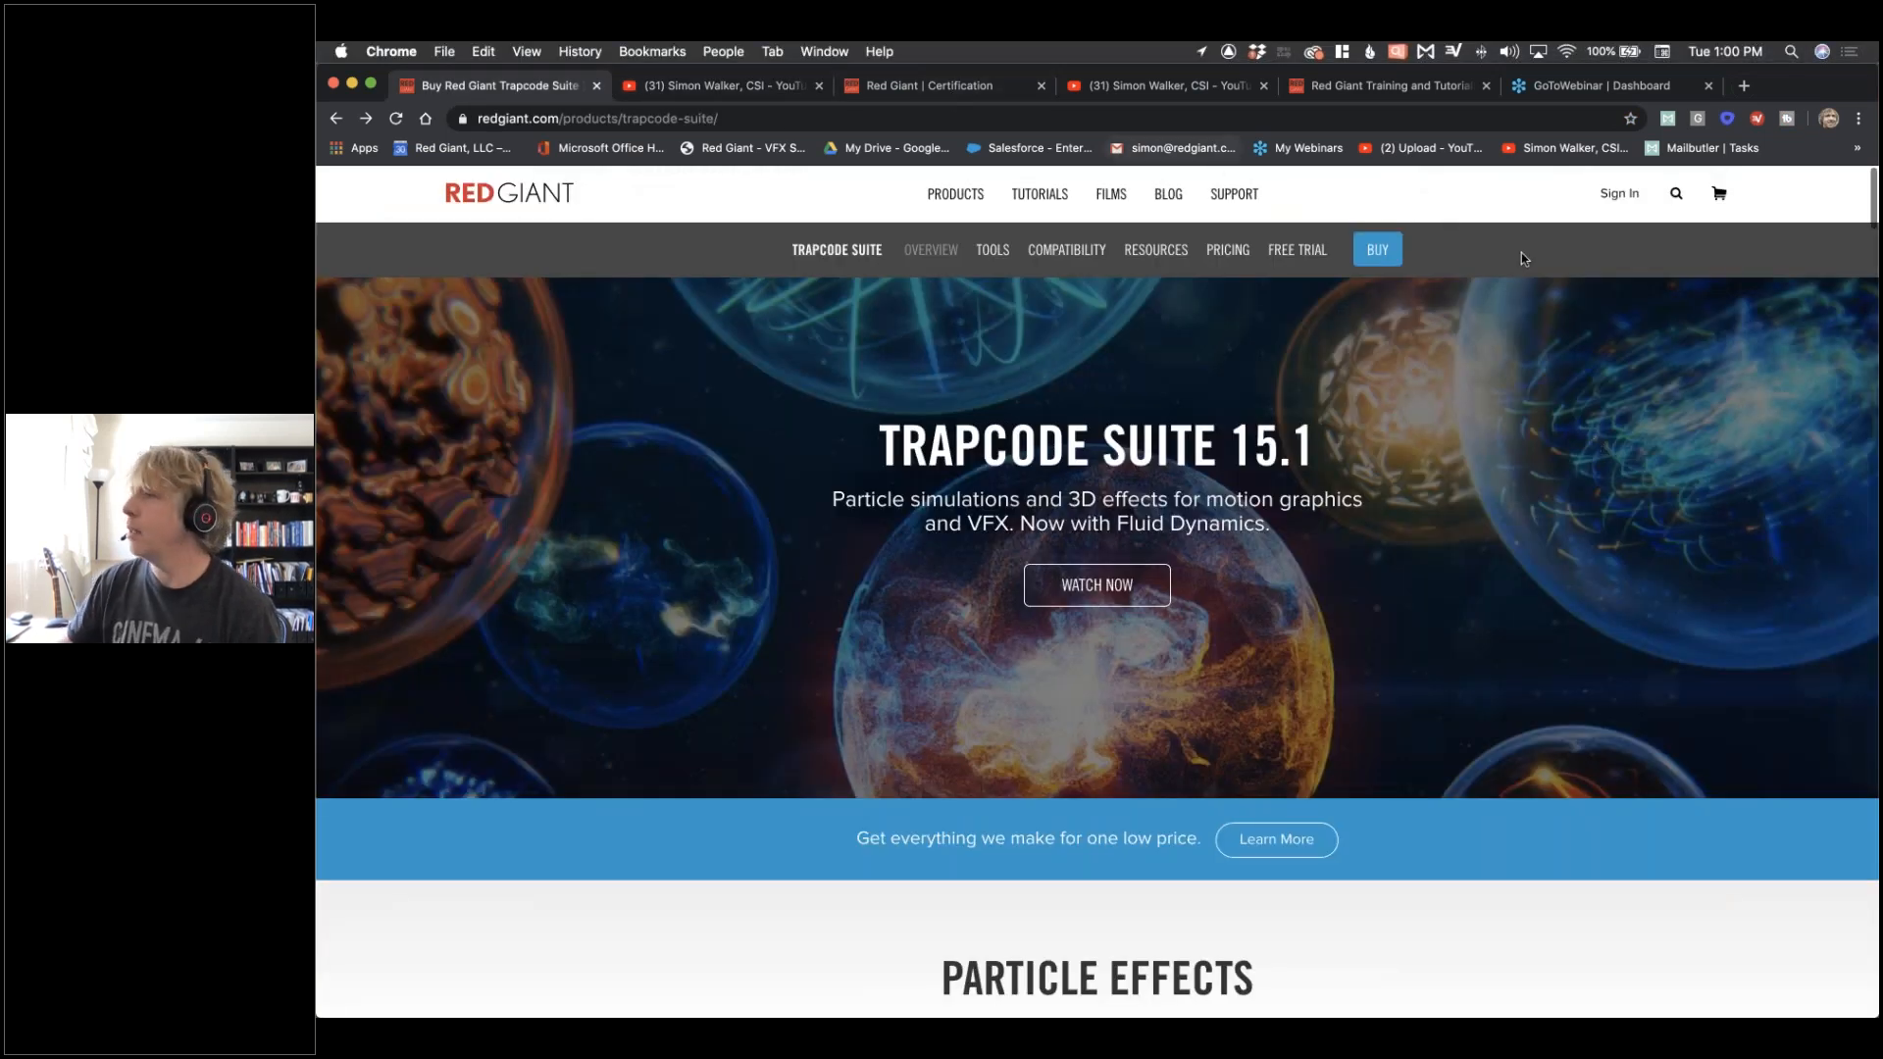